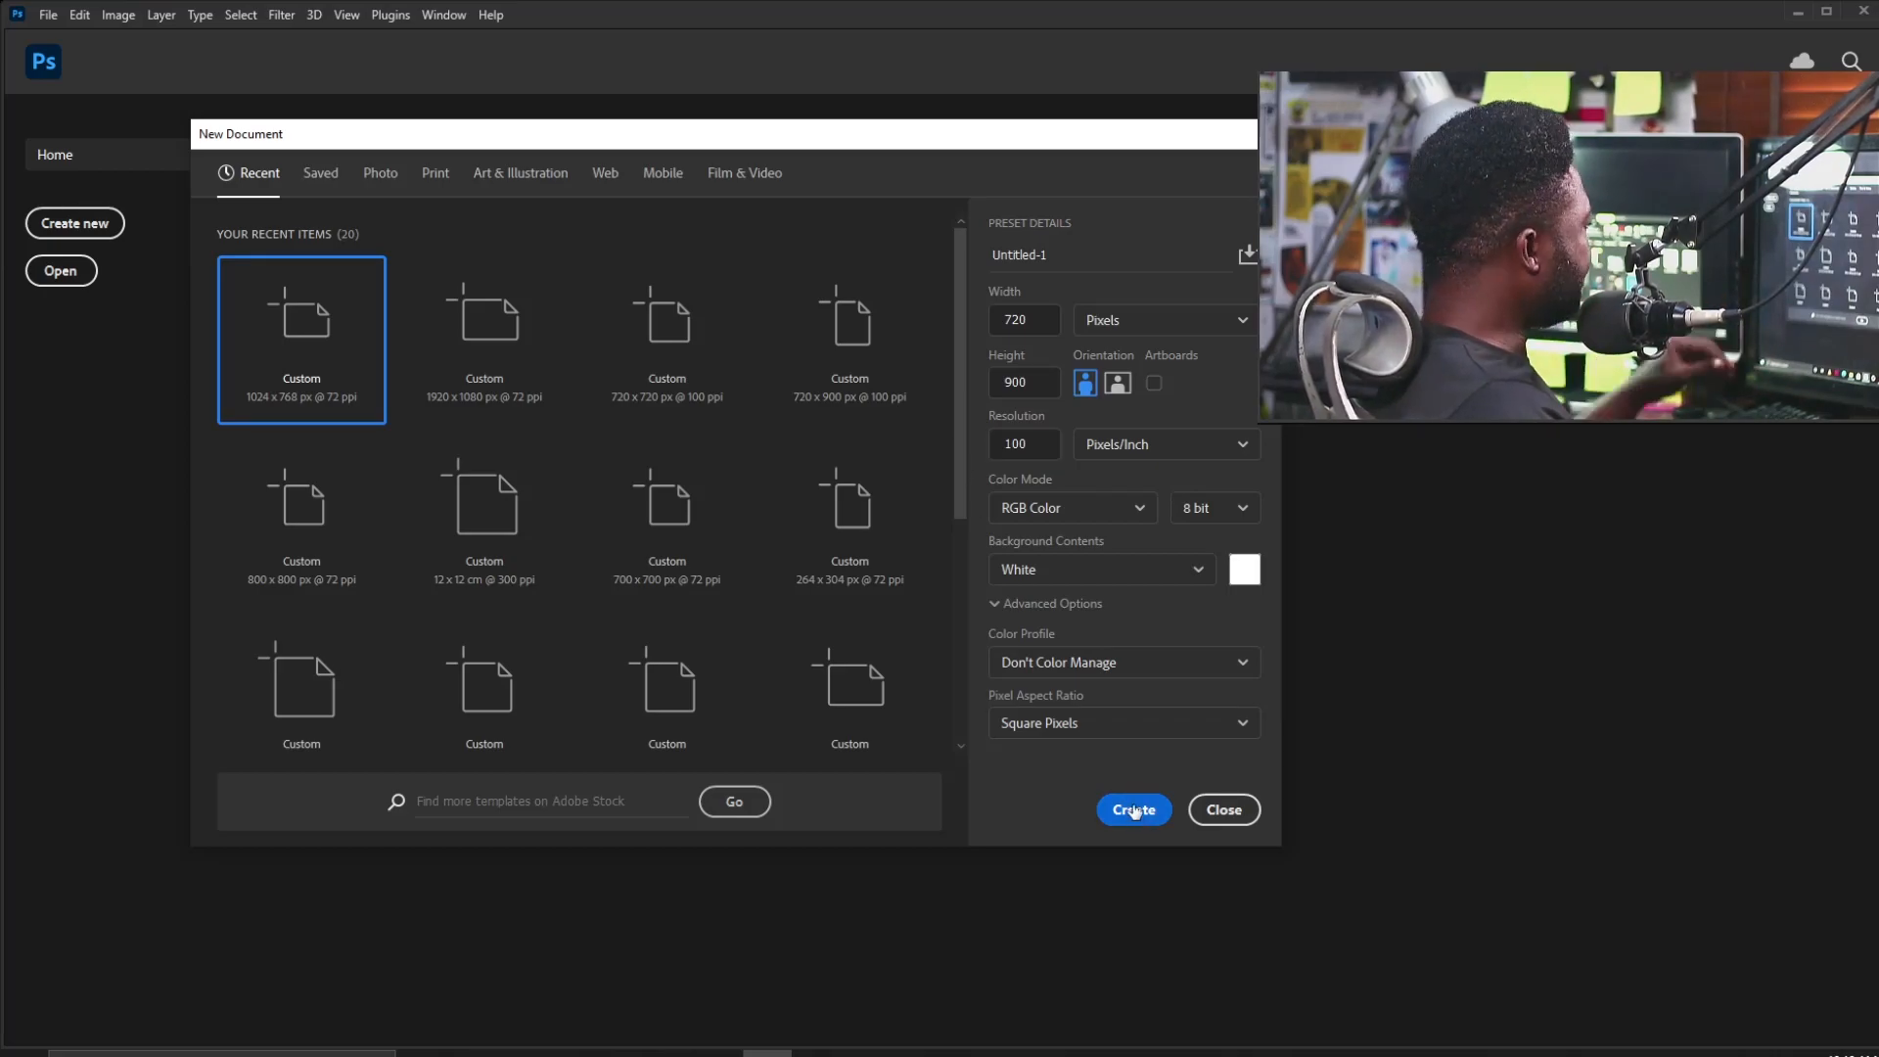
Create a 720 × 900 px RGB document at 100 pixels/inch with a white background.
click(1133, 810)
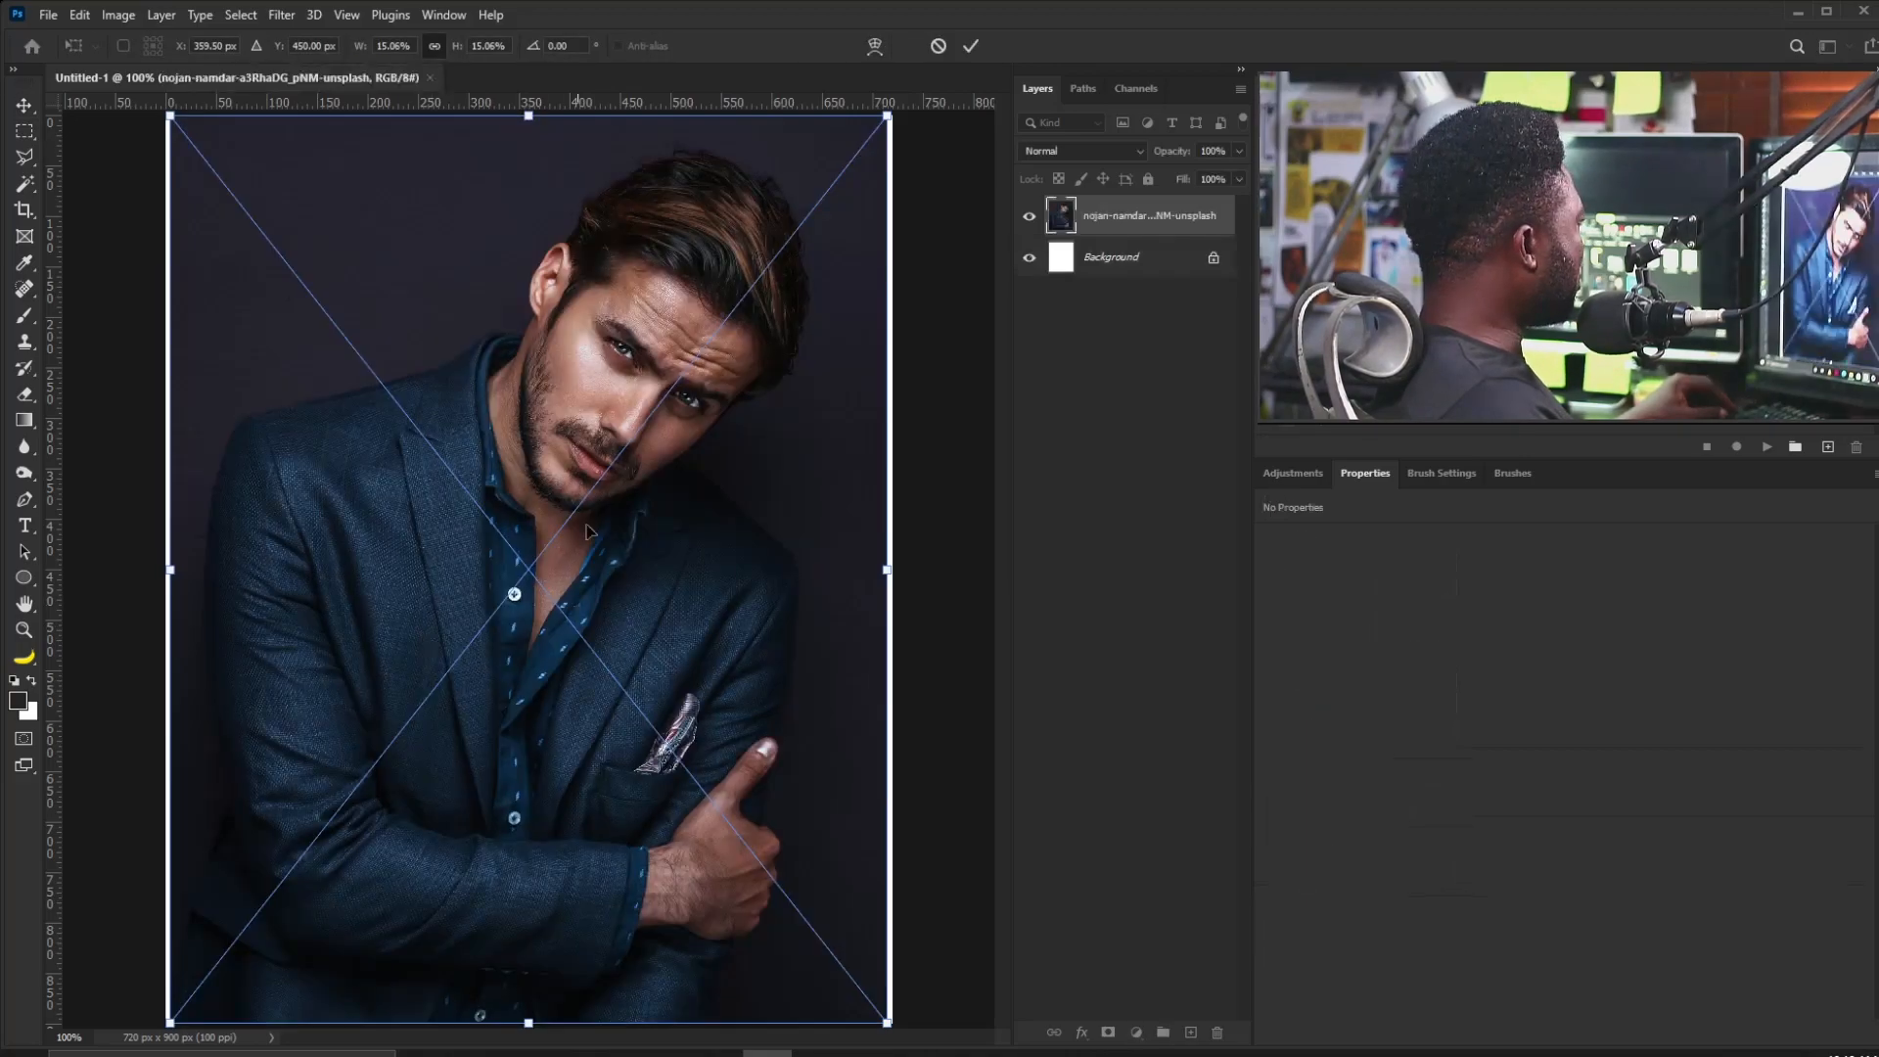
Enlarge the placed portrait, rotate it to about -37.6°, and position the face upright with its far half cropped by the canvas edge.
scroll(673, 311, down, 5)
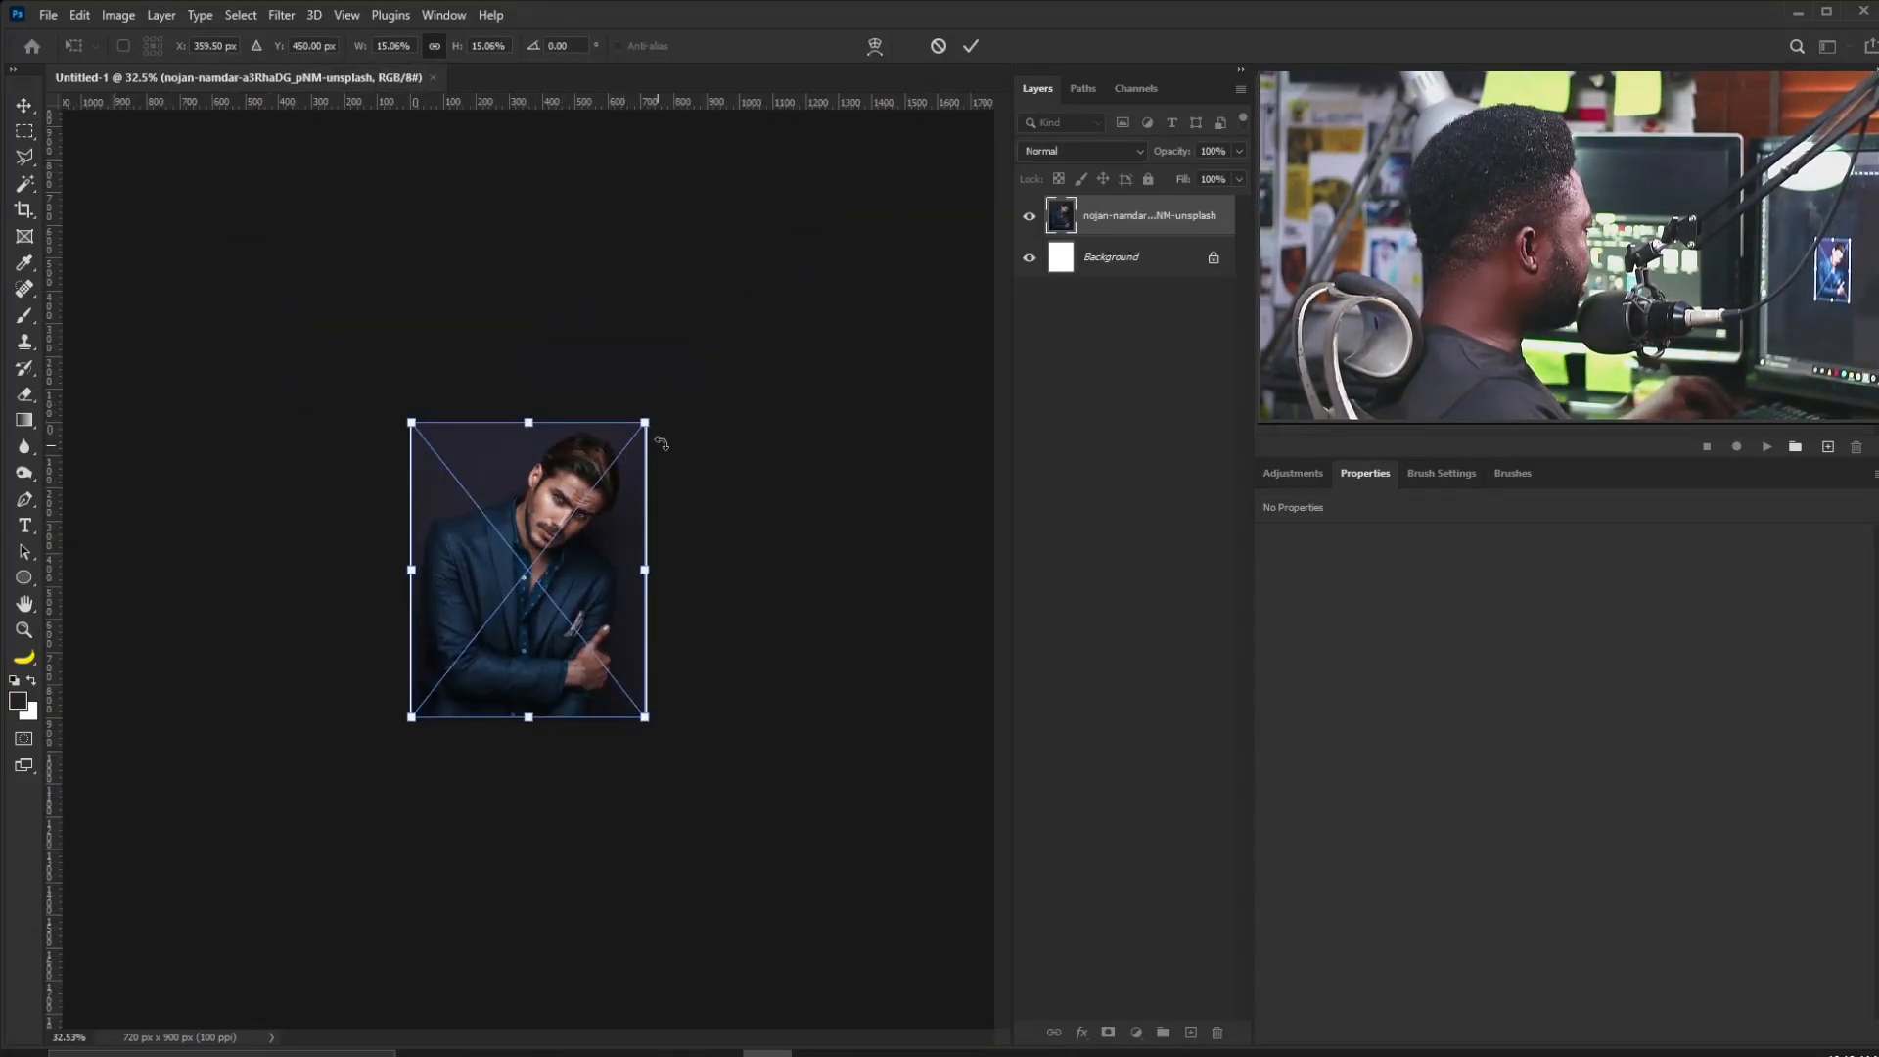
drag(650, 428, 837, 184)
drag(494, 493, 480, 655)
drag(819, 348, 618, 220)
drag(587, 659, 671, 717)
drag(912, 266, 842, 218)
drag(665, 563, 692, 615)
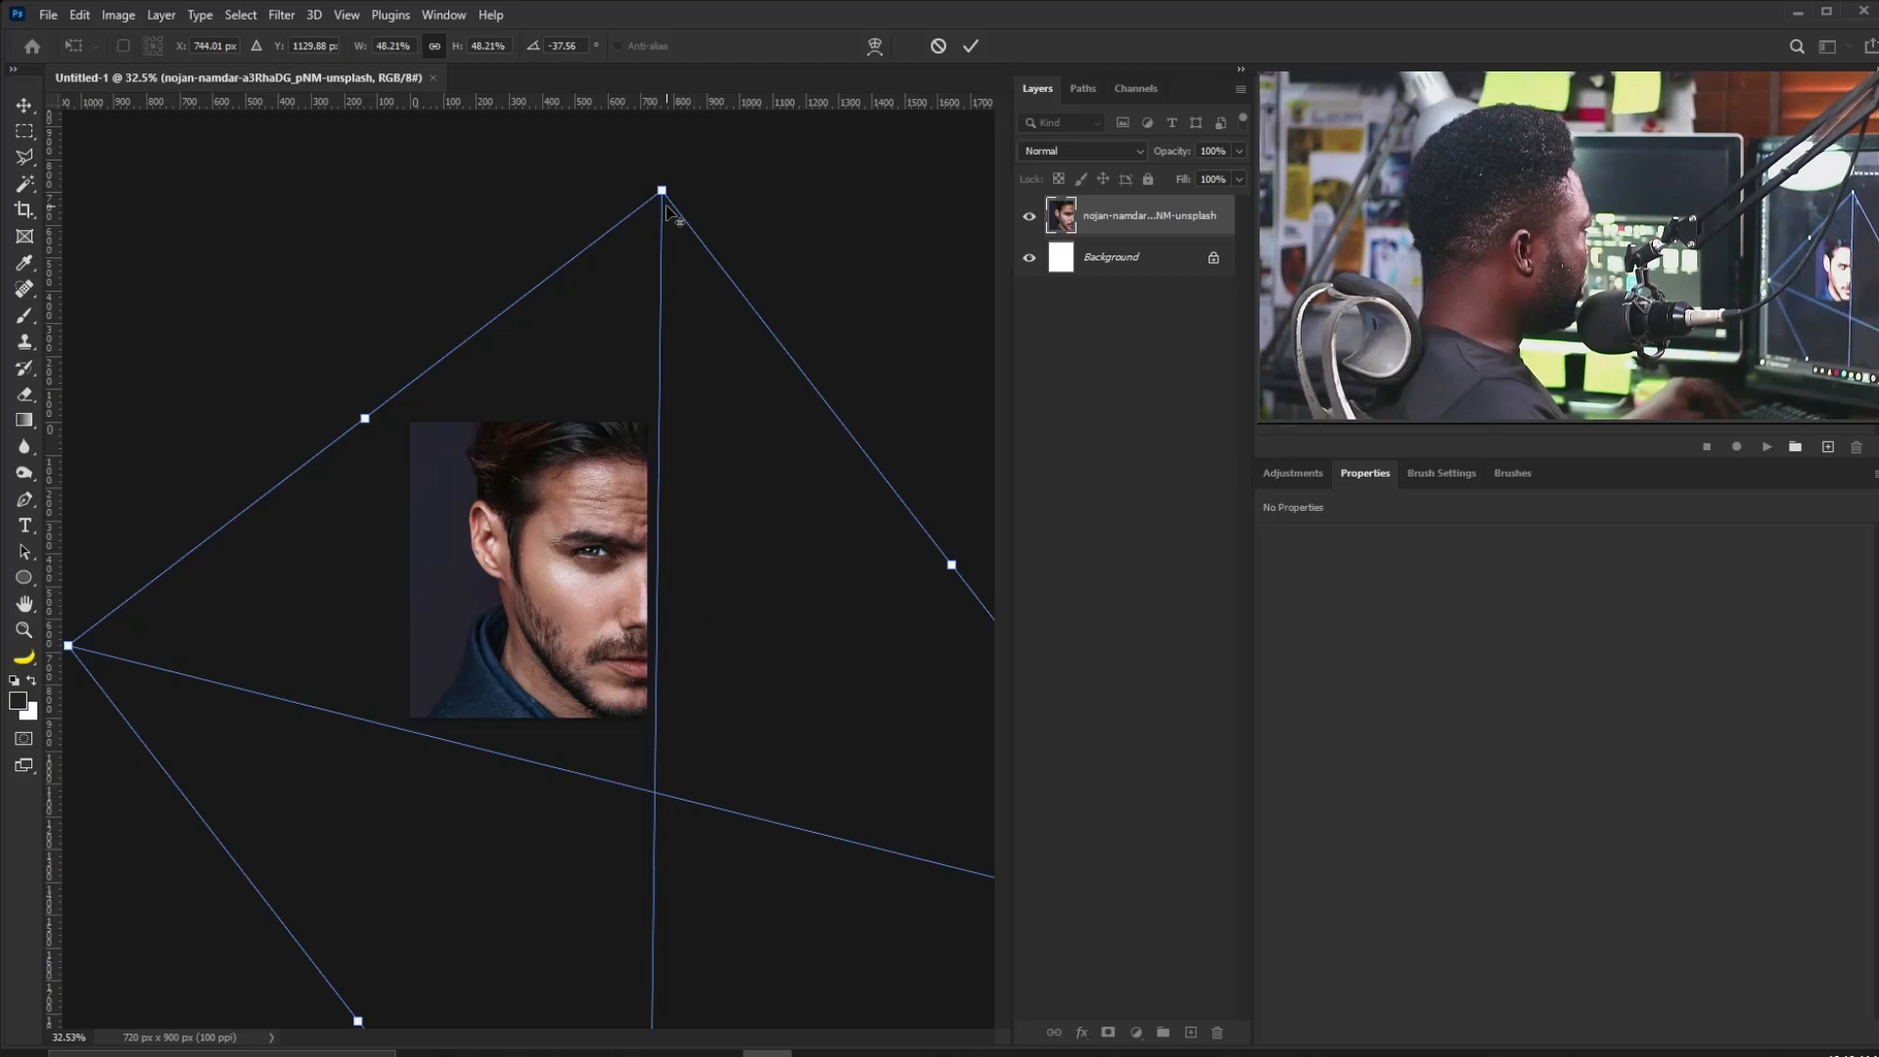
drag(662, 194, 659, 276)
drag(645, 626, 634, 587)
key(Return)
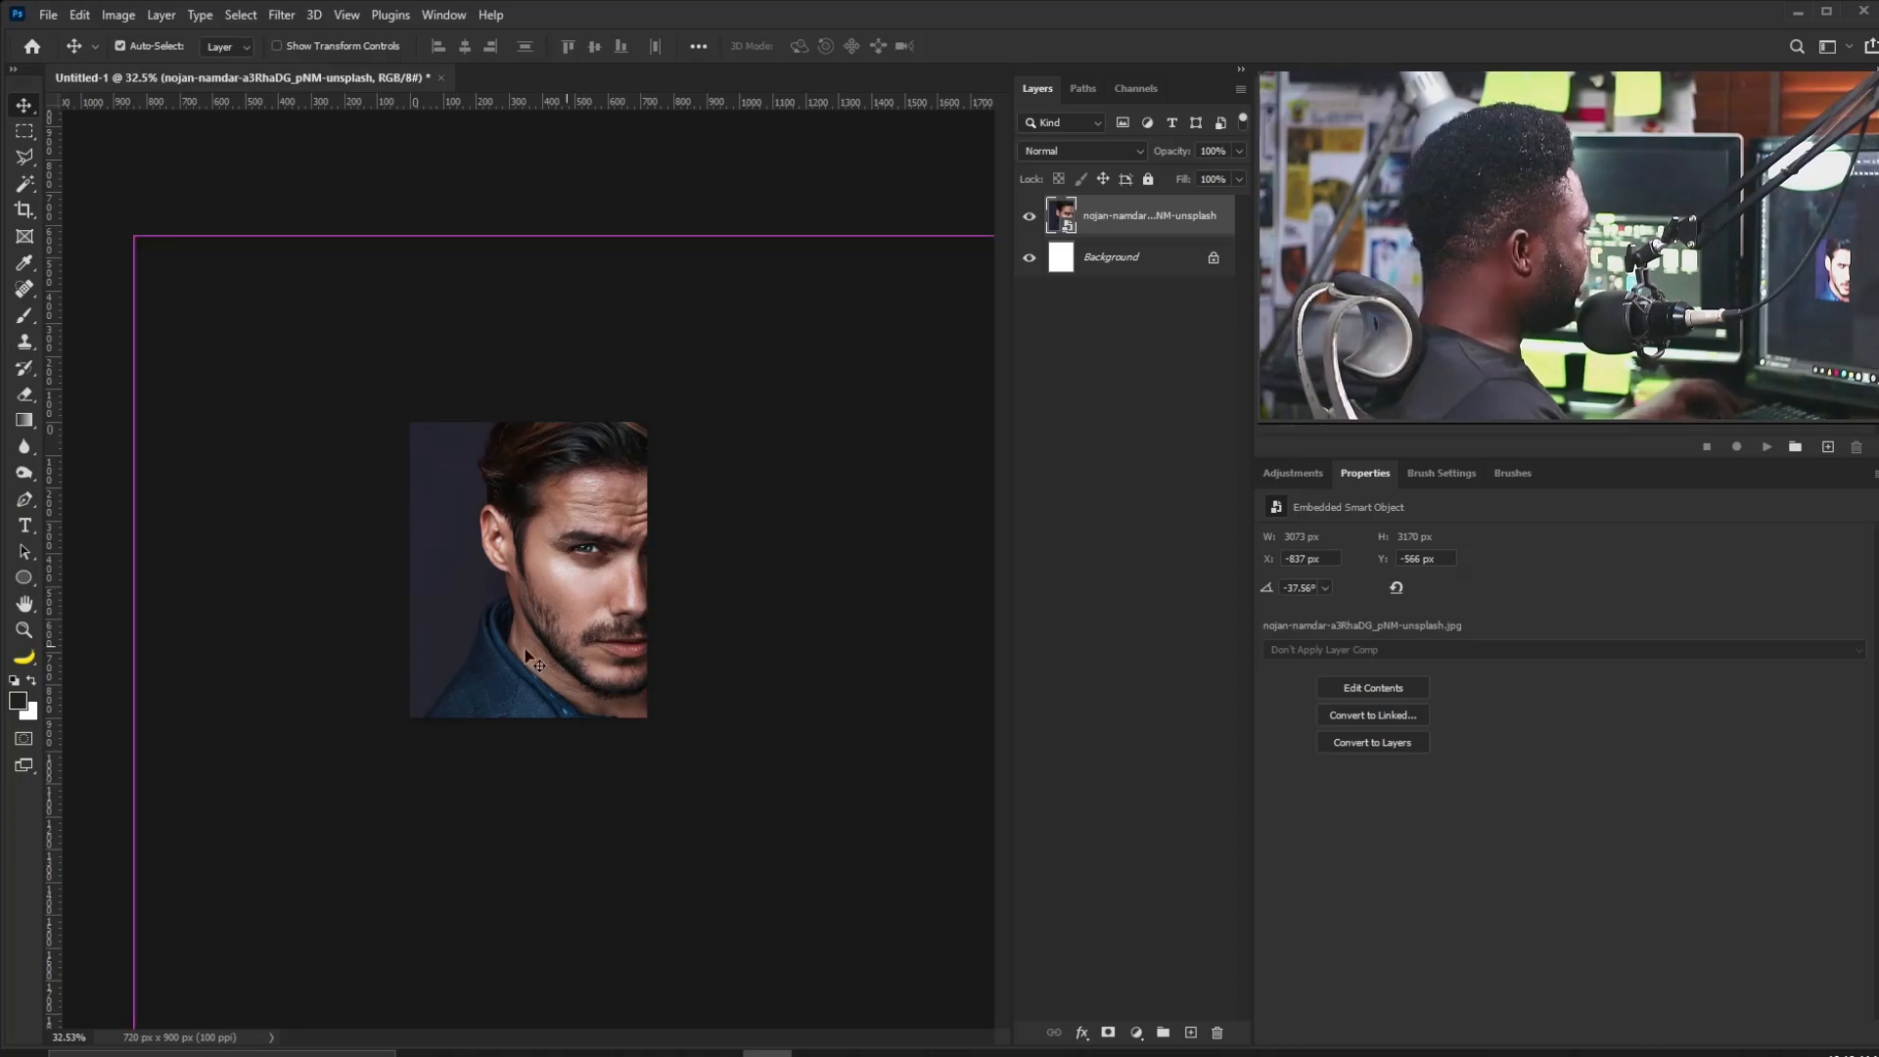
Trace a Pen path from the canvas's lower edge along the jacket shoulder, collar and neck up to the earlobe.
key(ctrl+plus)
key(ctrl+plus)
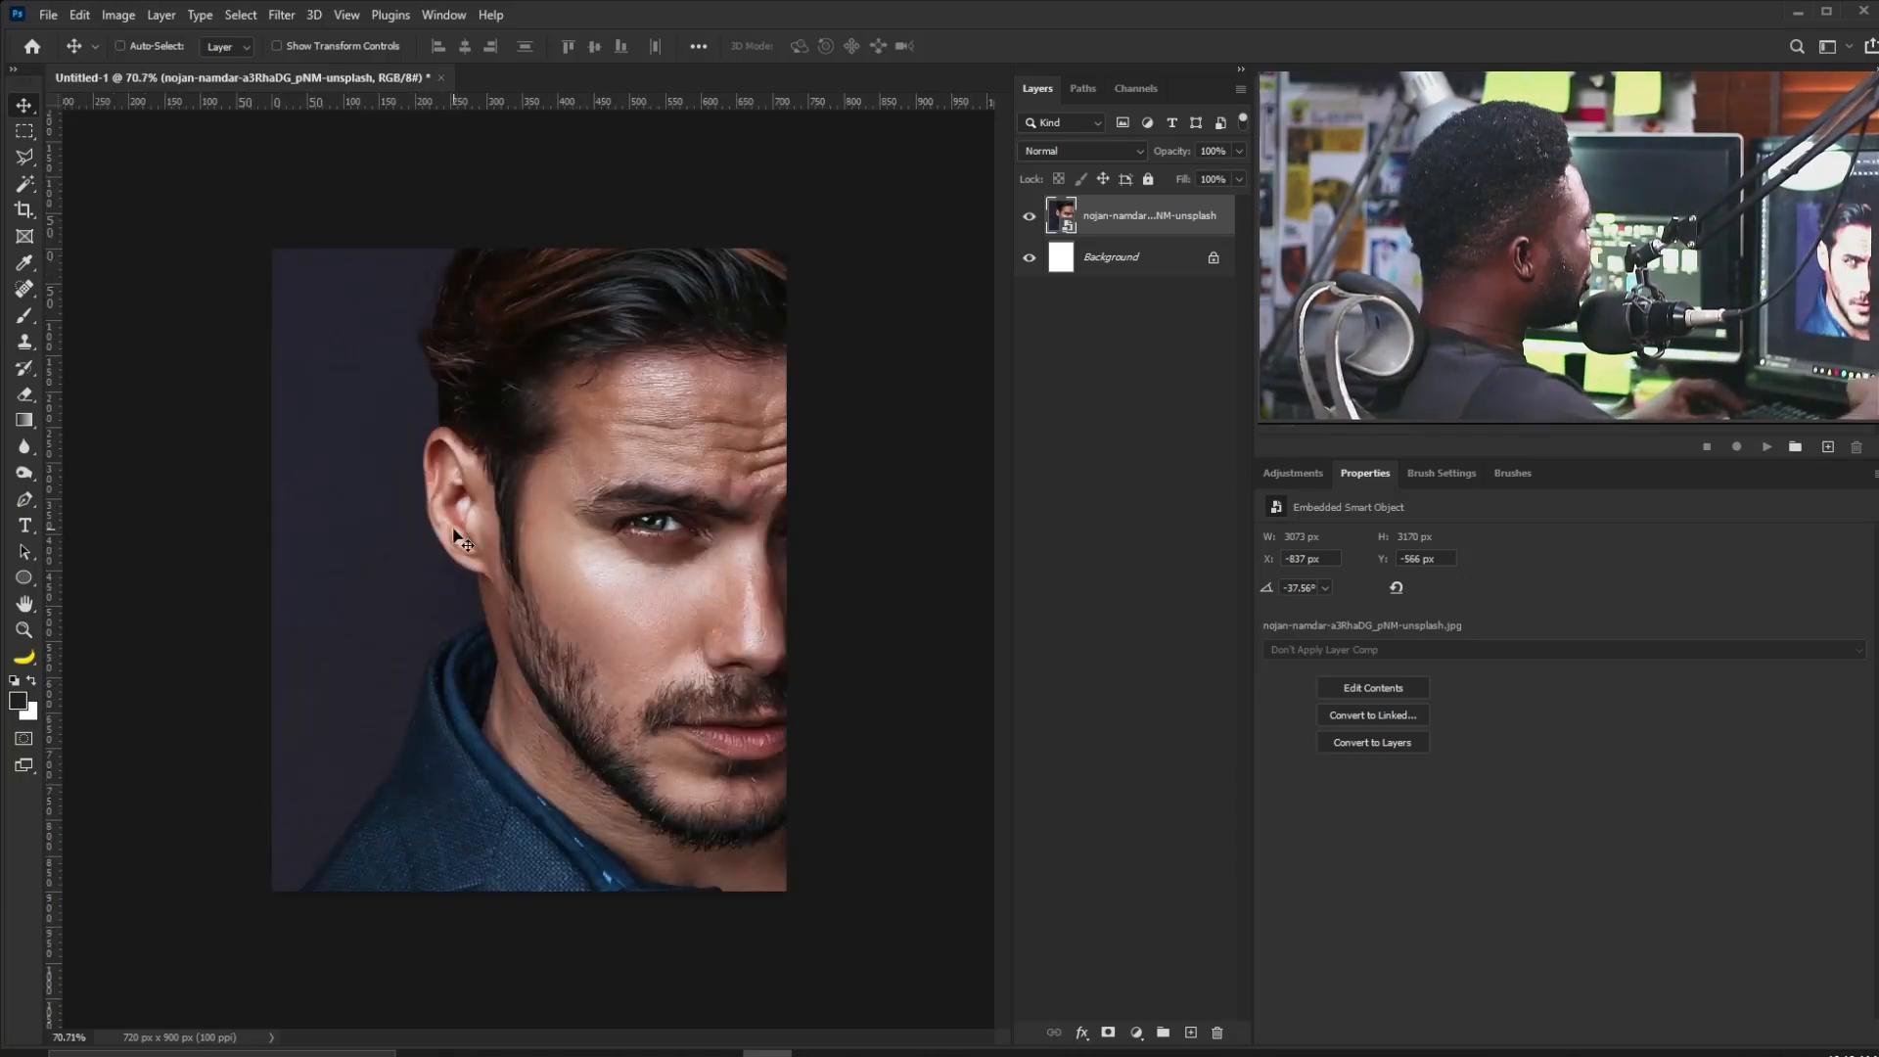
key(ctrl)
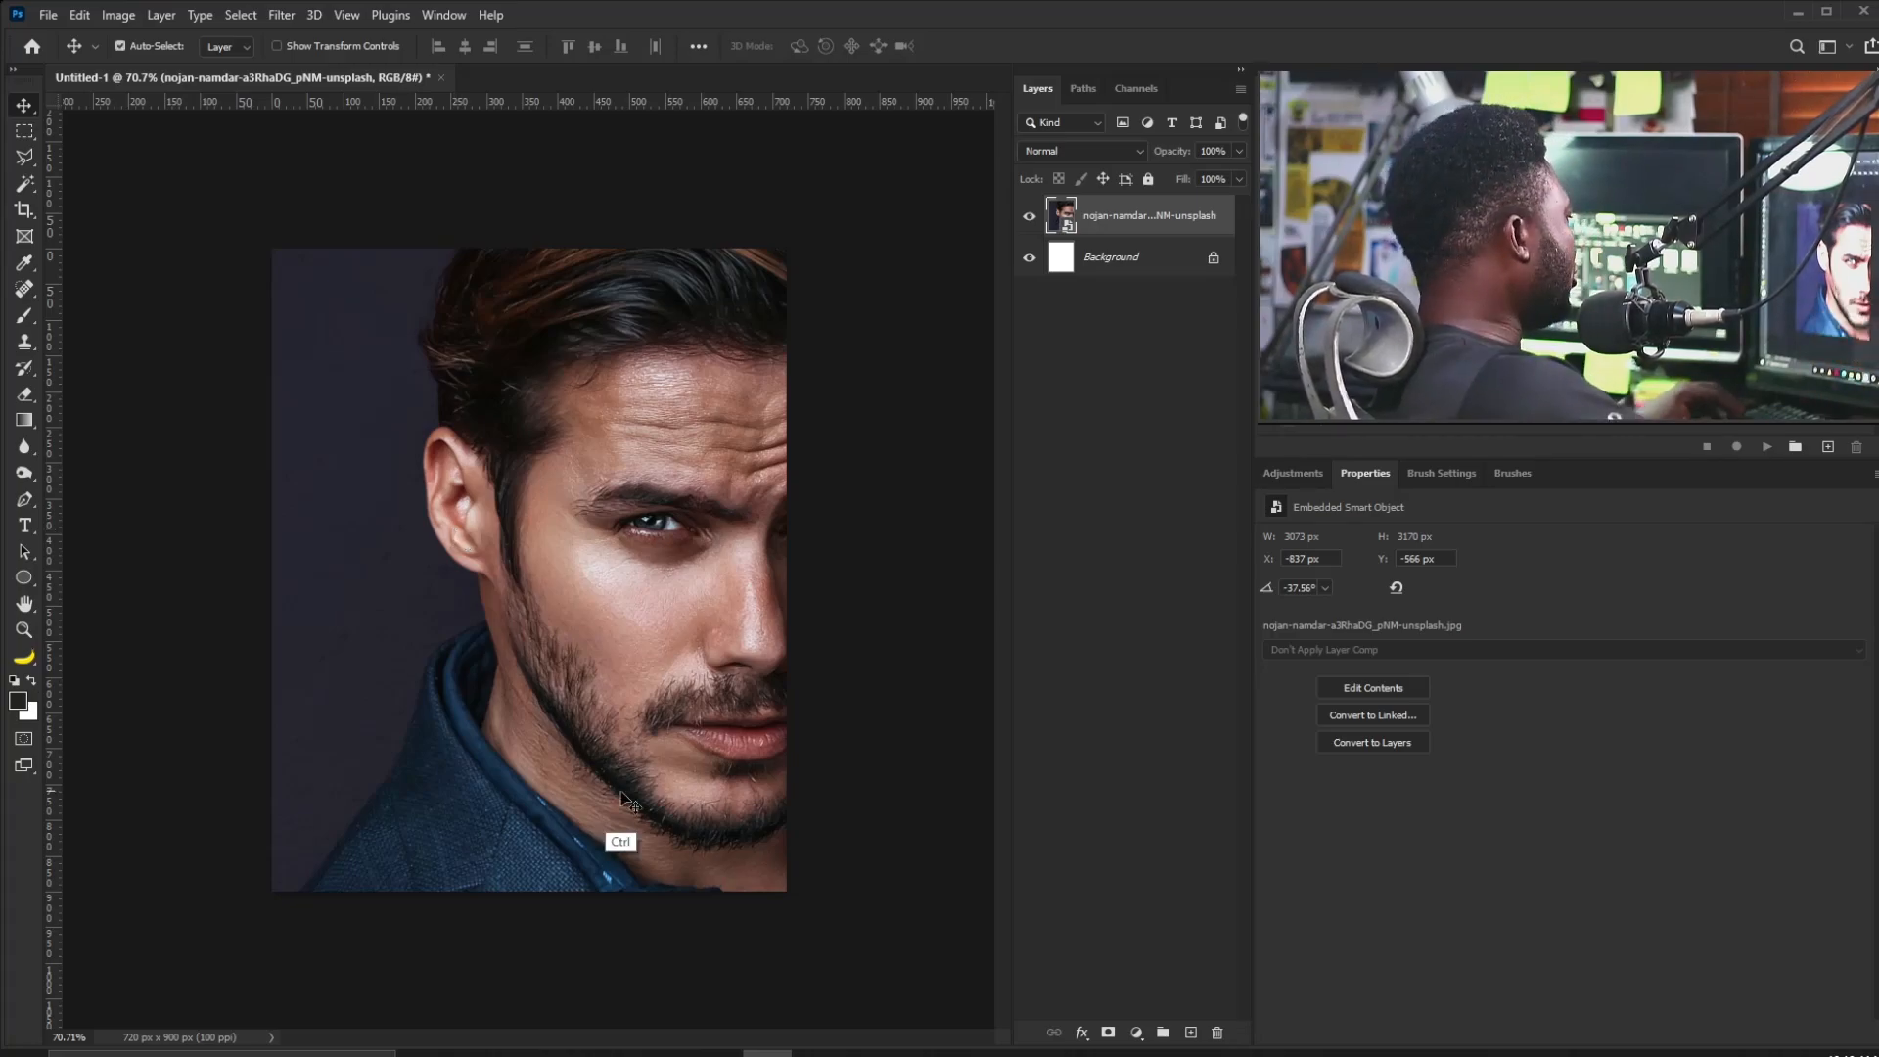
drag(367, 812, 378, 663)
drag(315, 583, 463, 673)
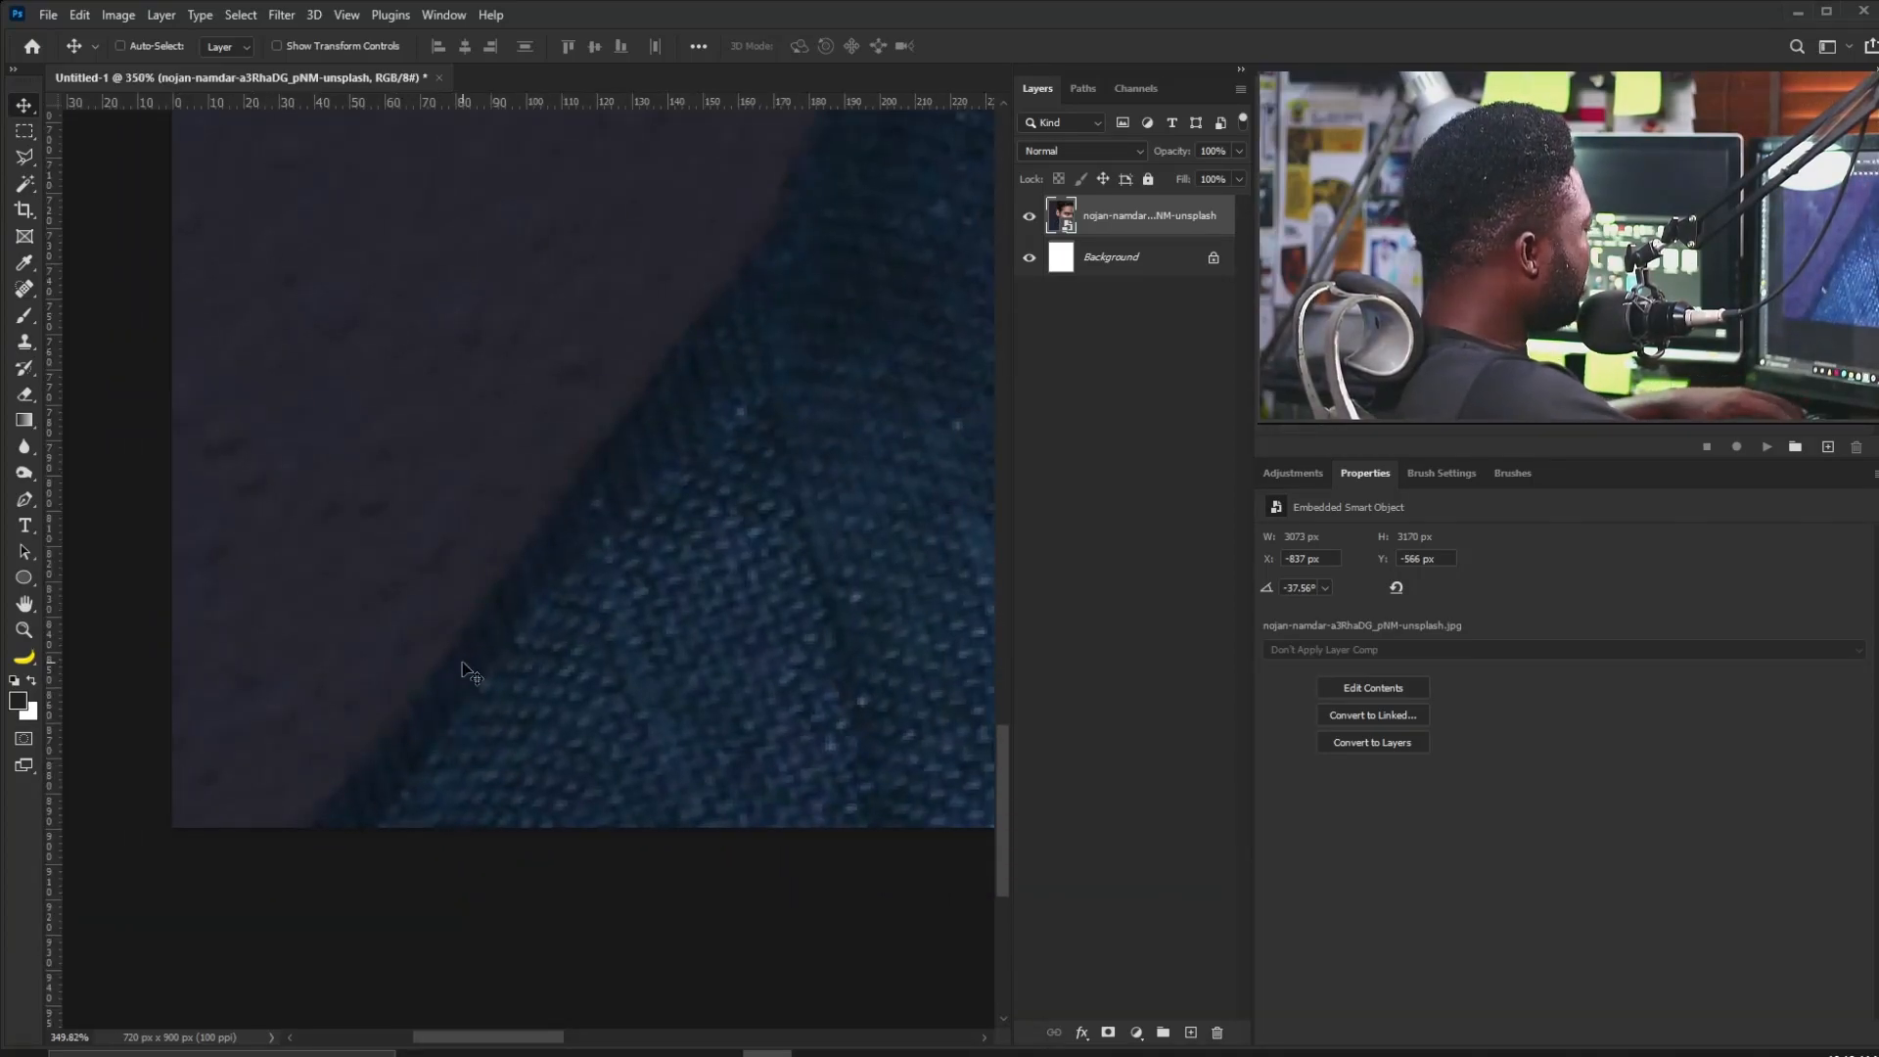
key(p)
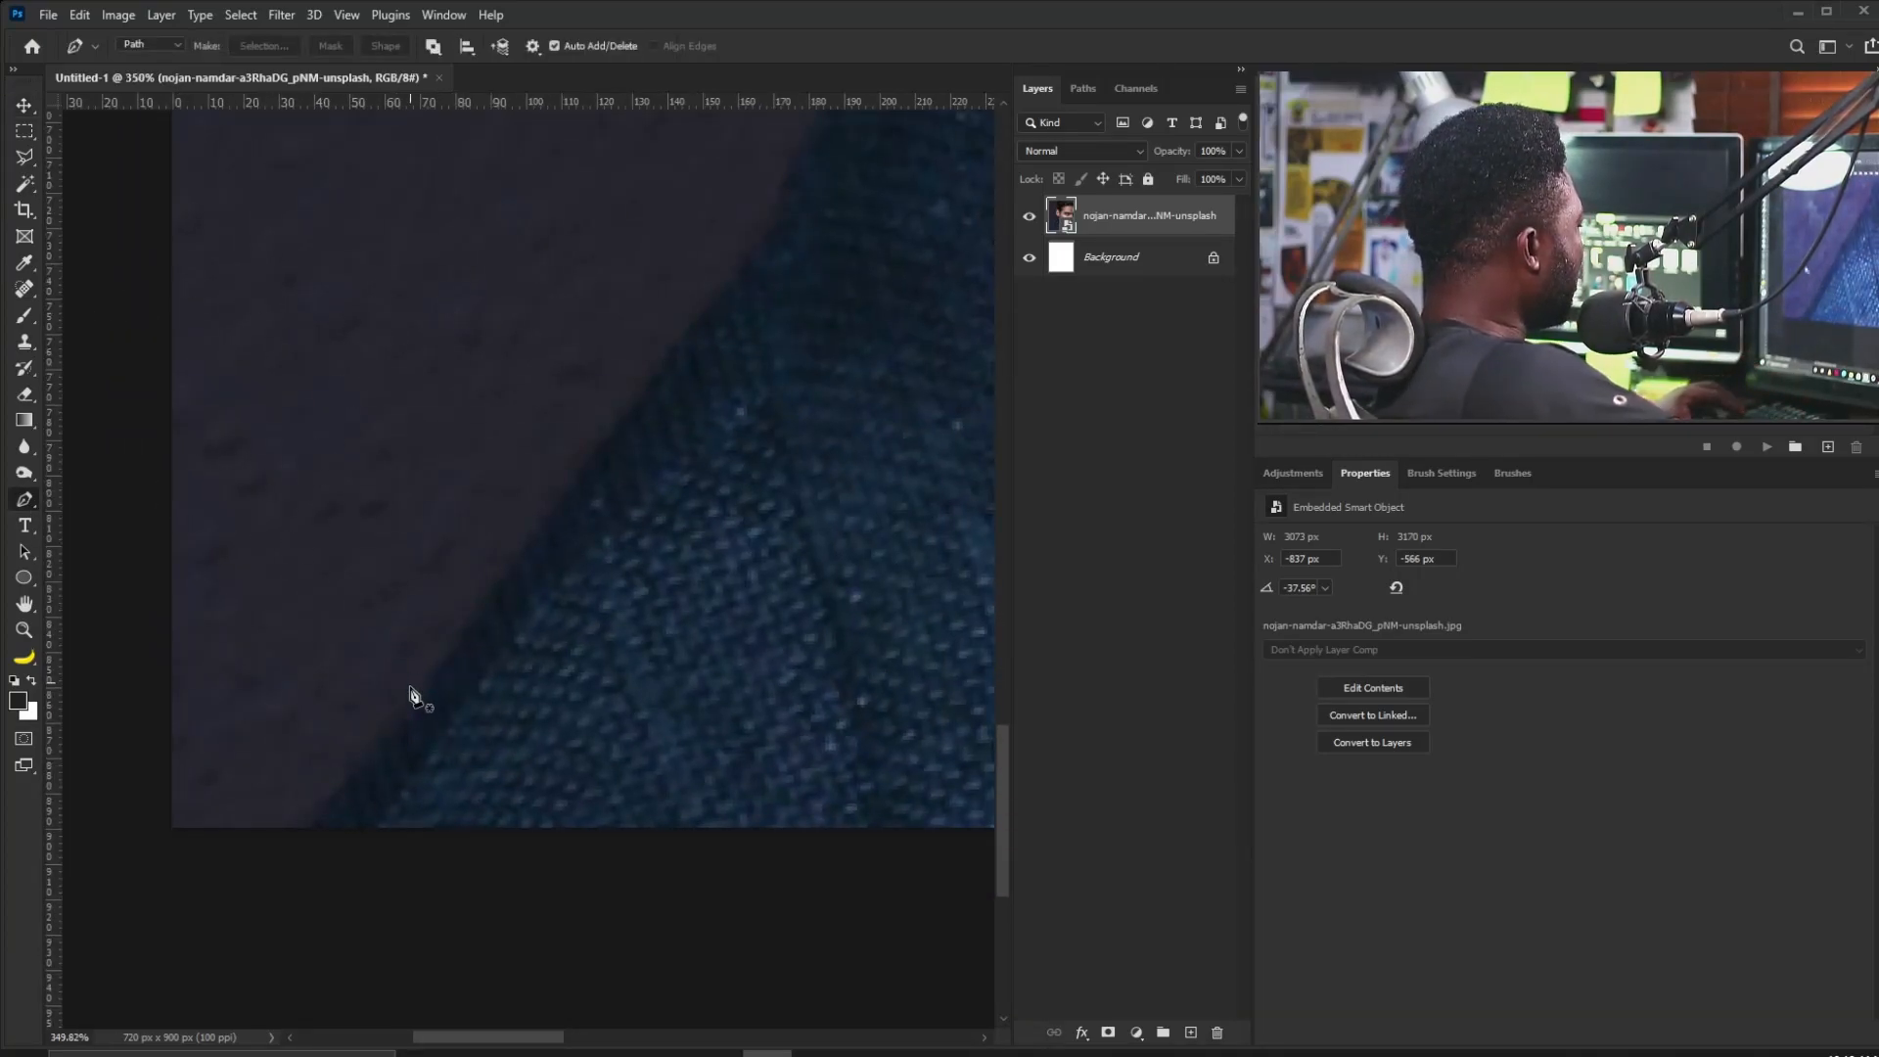
click(313, 832)
drag(483, 603, 506, 564)
drag(714, 302, 522, 574)
drag(605, 393, 560, 578)
mouse_move(570, 558)
mouse_down()
mouse_move(598, 471)
mouse_move(494, 795)
mouse_move(562, 527)
mouse_up()
drag(683, 402, 586, 567)
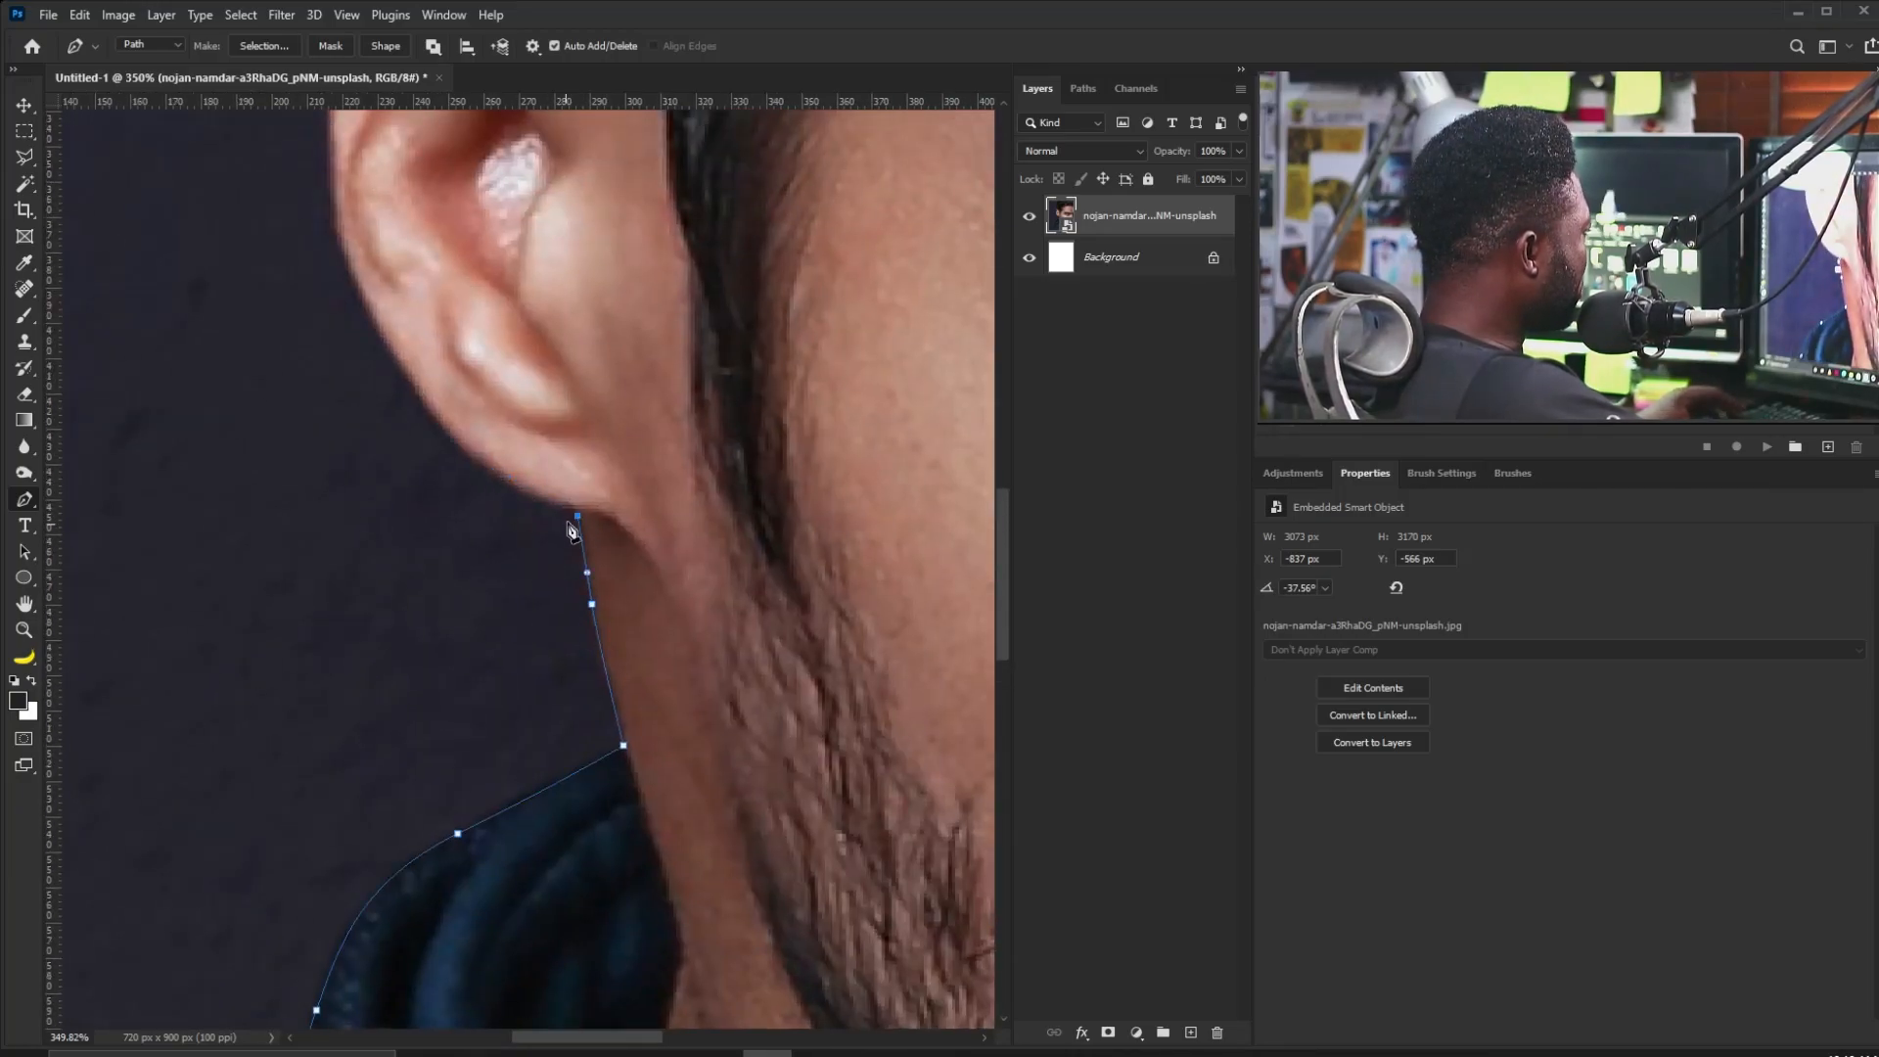
Continue the Pen path around the outer edge of the ear and up onto the hairline above it.
drag(453, 446, 448, 440)
drag(384, 323, 427, 474)
drag(404, 384, 430, 573)
drag(444, 559, 465, 633)
drag(448, 509, 455, 483)
drag(477, 390, 440, 532)
drag(471, 527, 485, 519)
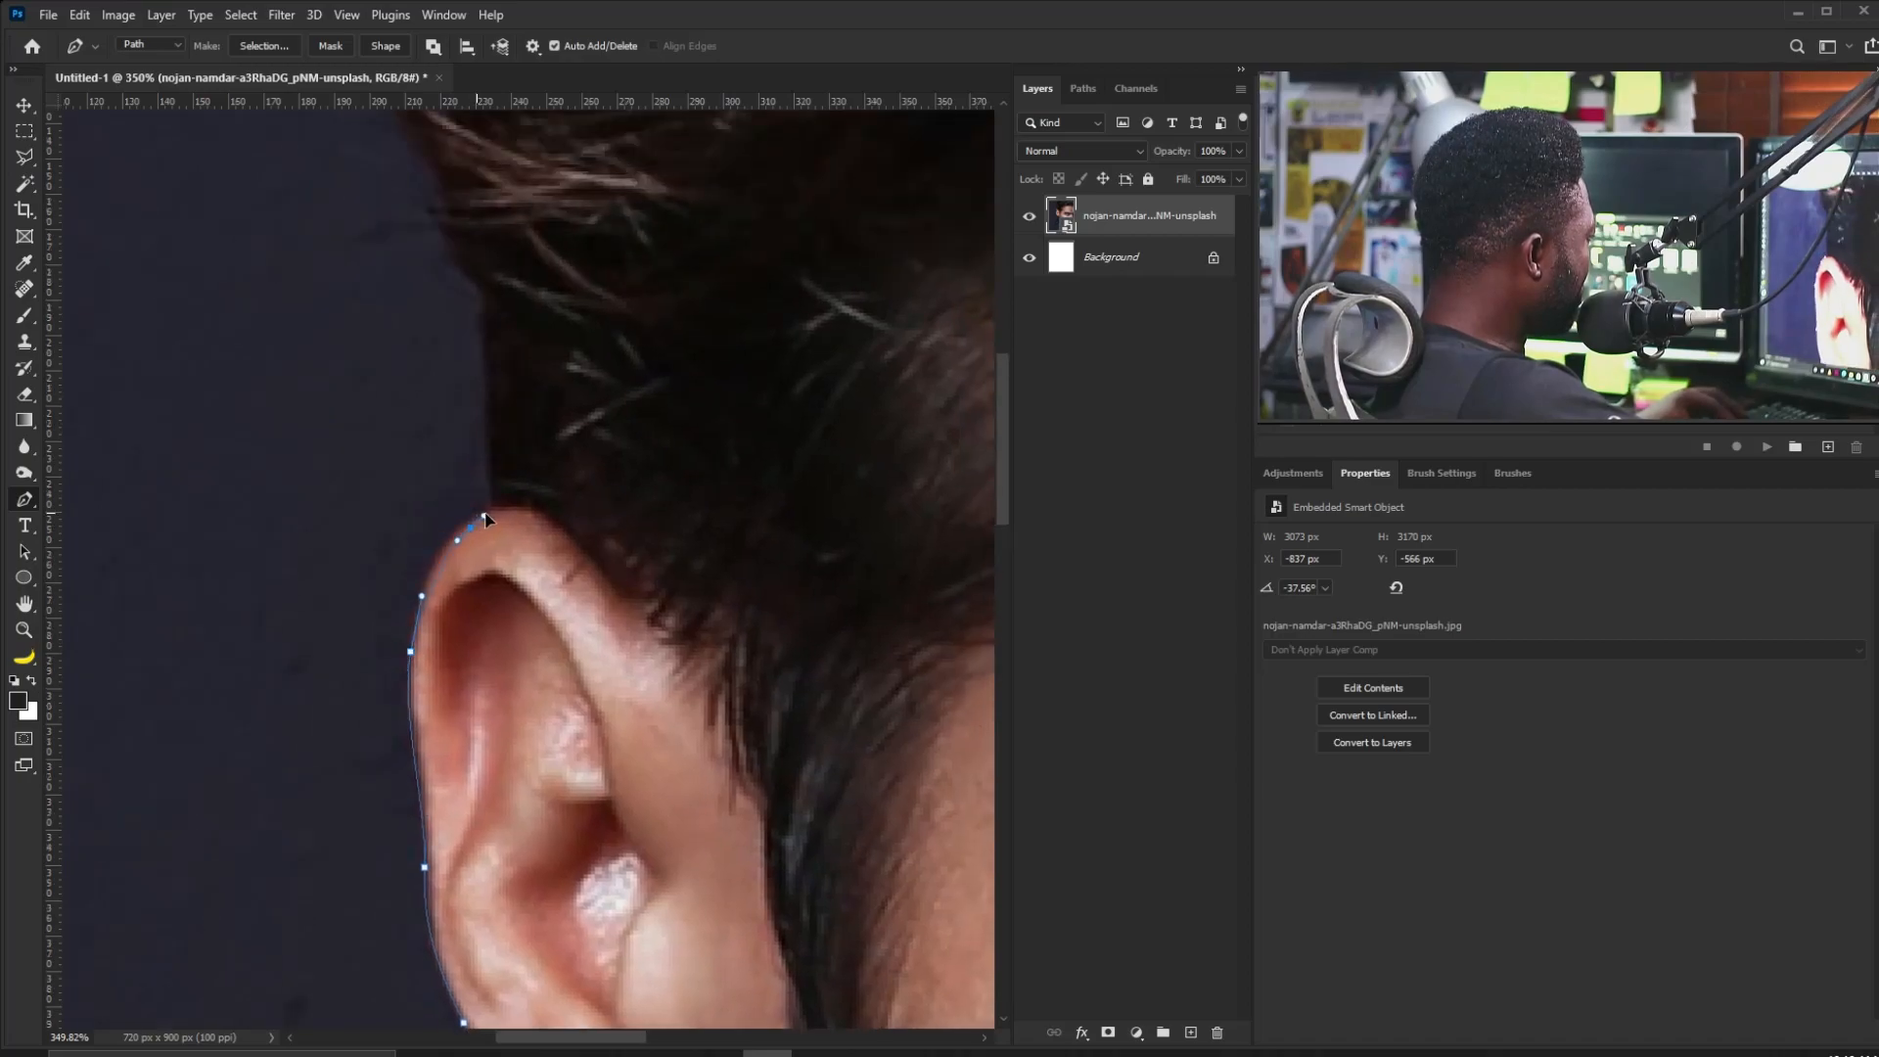
drag(474, 415, 483, 564)
drag(498, 574, 496, 544)
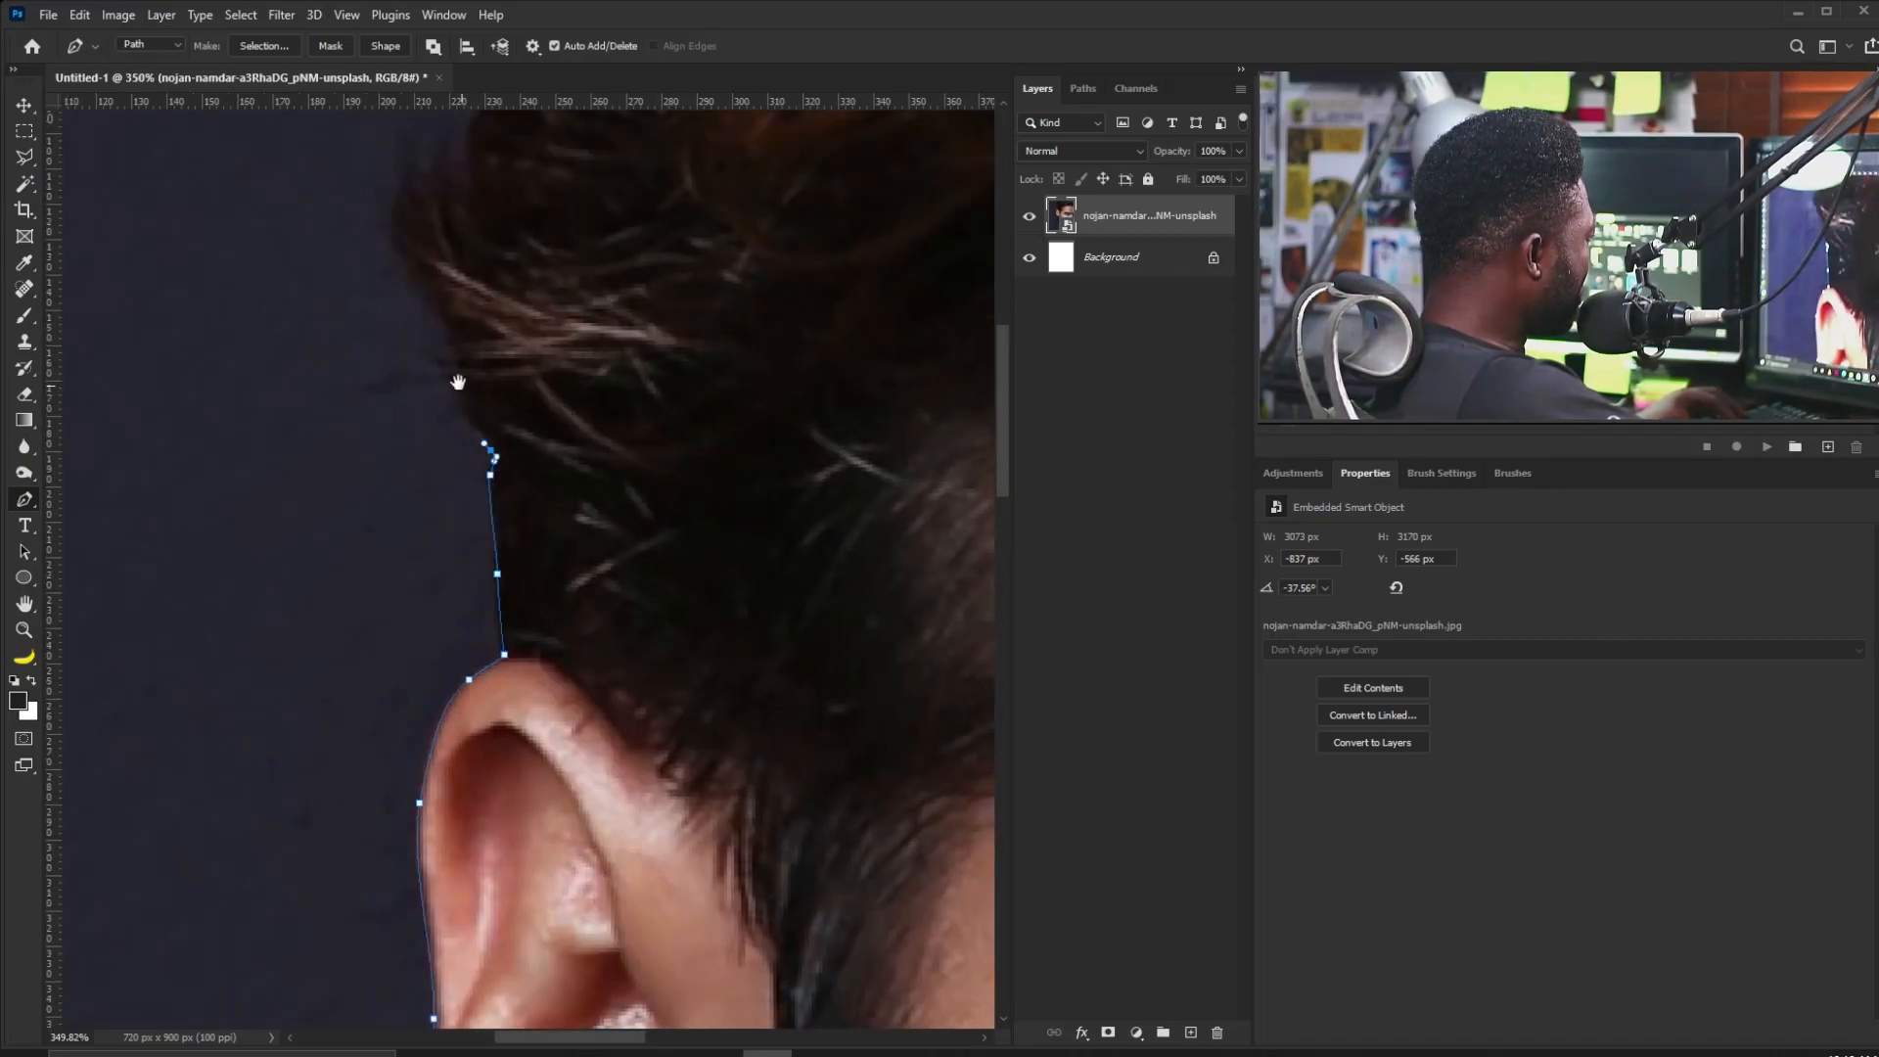
Continue the Pen path with closely spaced points along the hair's outline up to the canvas's upper edge.
drag(471, 404, 490, 612)
drag(485, 601, 474, 585)
click(467, 576)
click(467, 552)
click(460, 537)
drag(420, 446, 468, 590)
drag(479, 571, 485, 569)
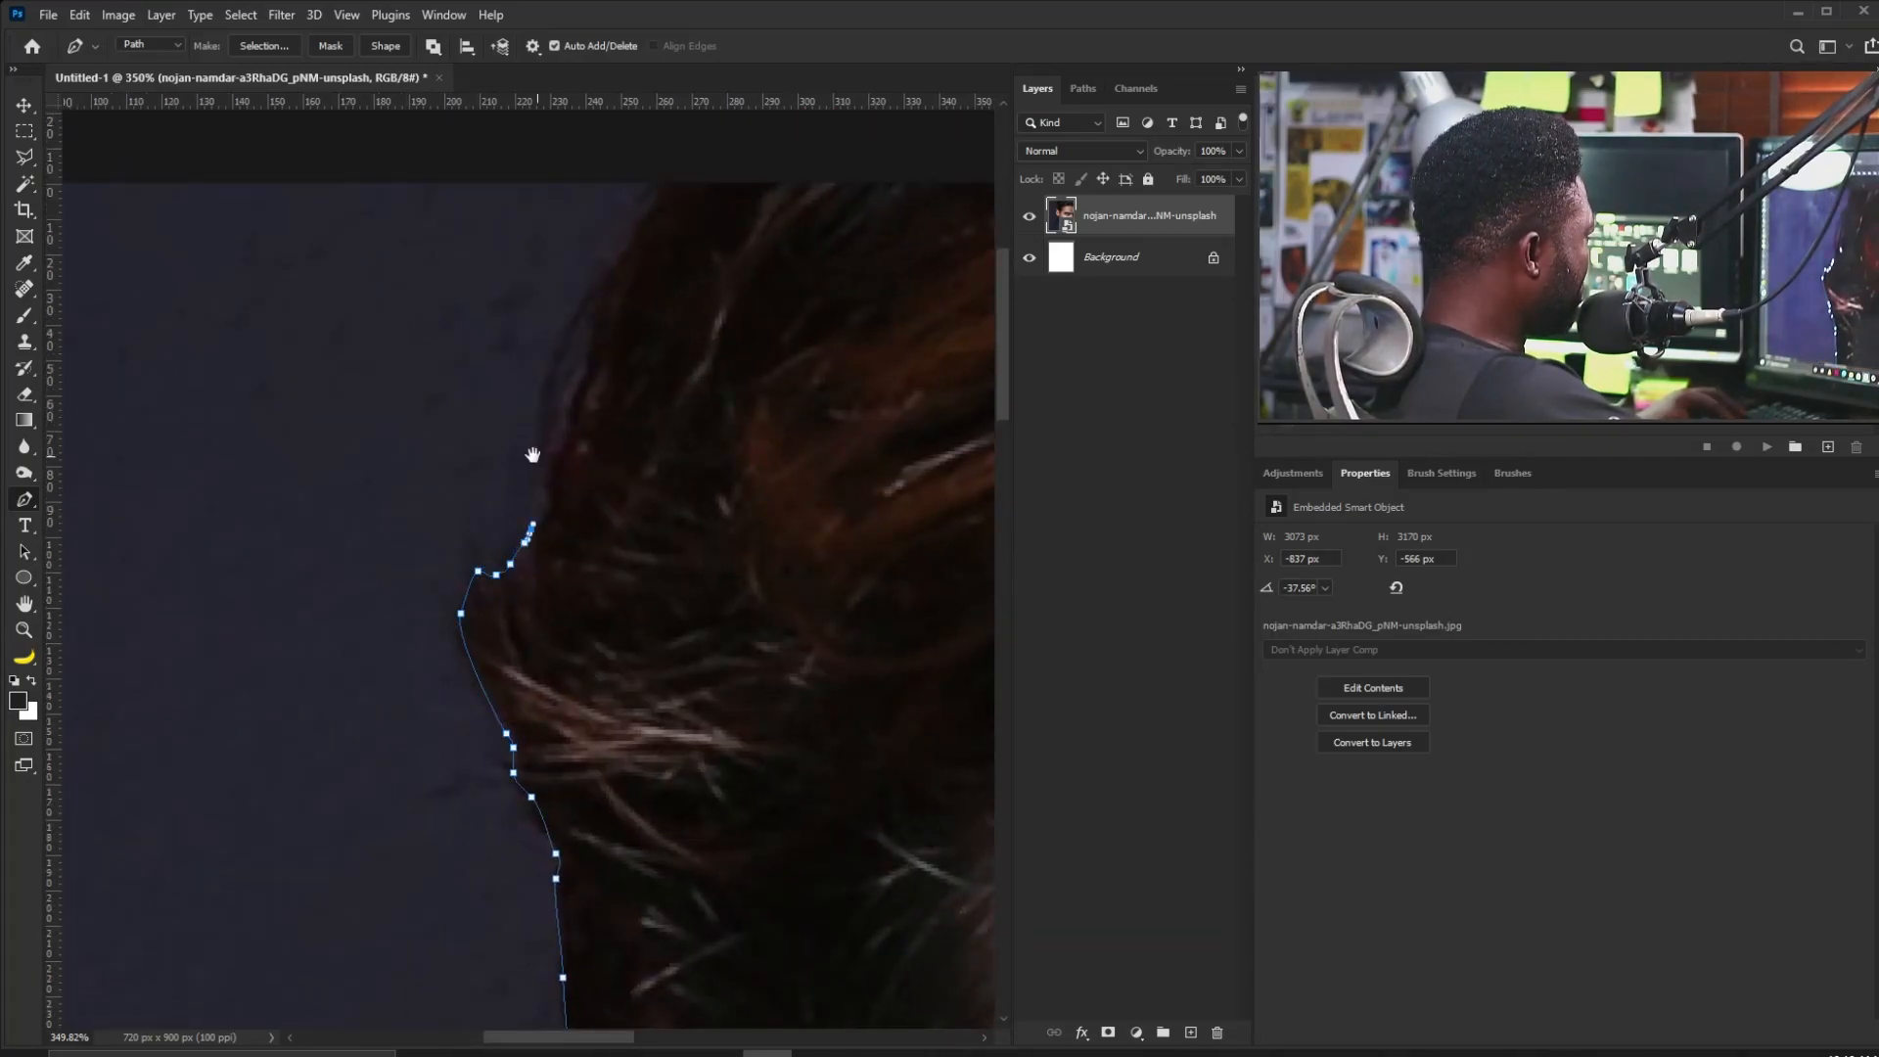
drag(545, 457, 559, 574)
click(566, 624)
click(560, 605)
click(596, 491)
click(607, 432)
click(620, 399)
click(630, 382)
click(639, 362)
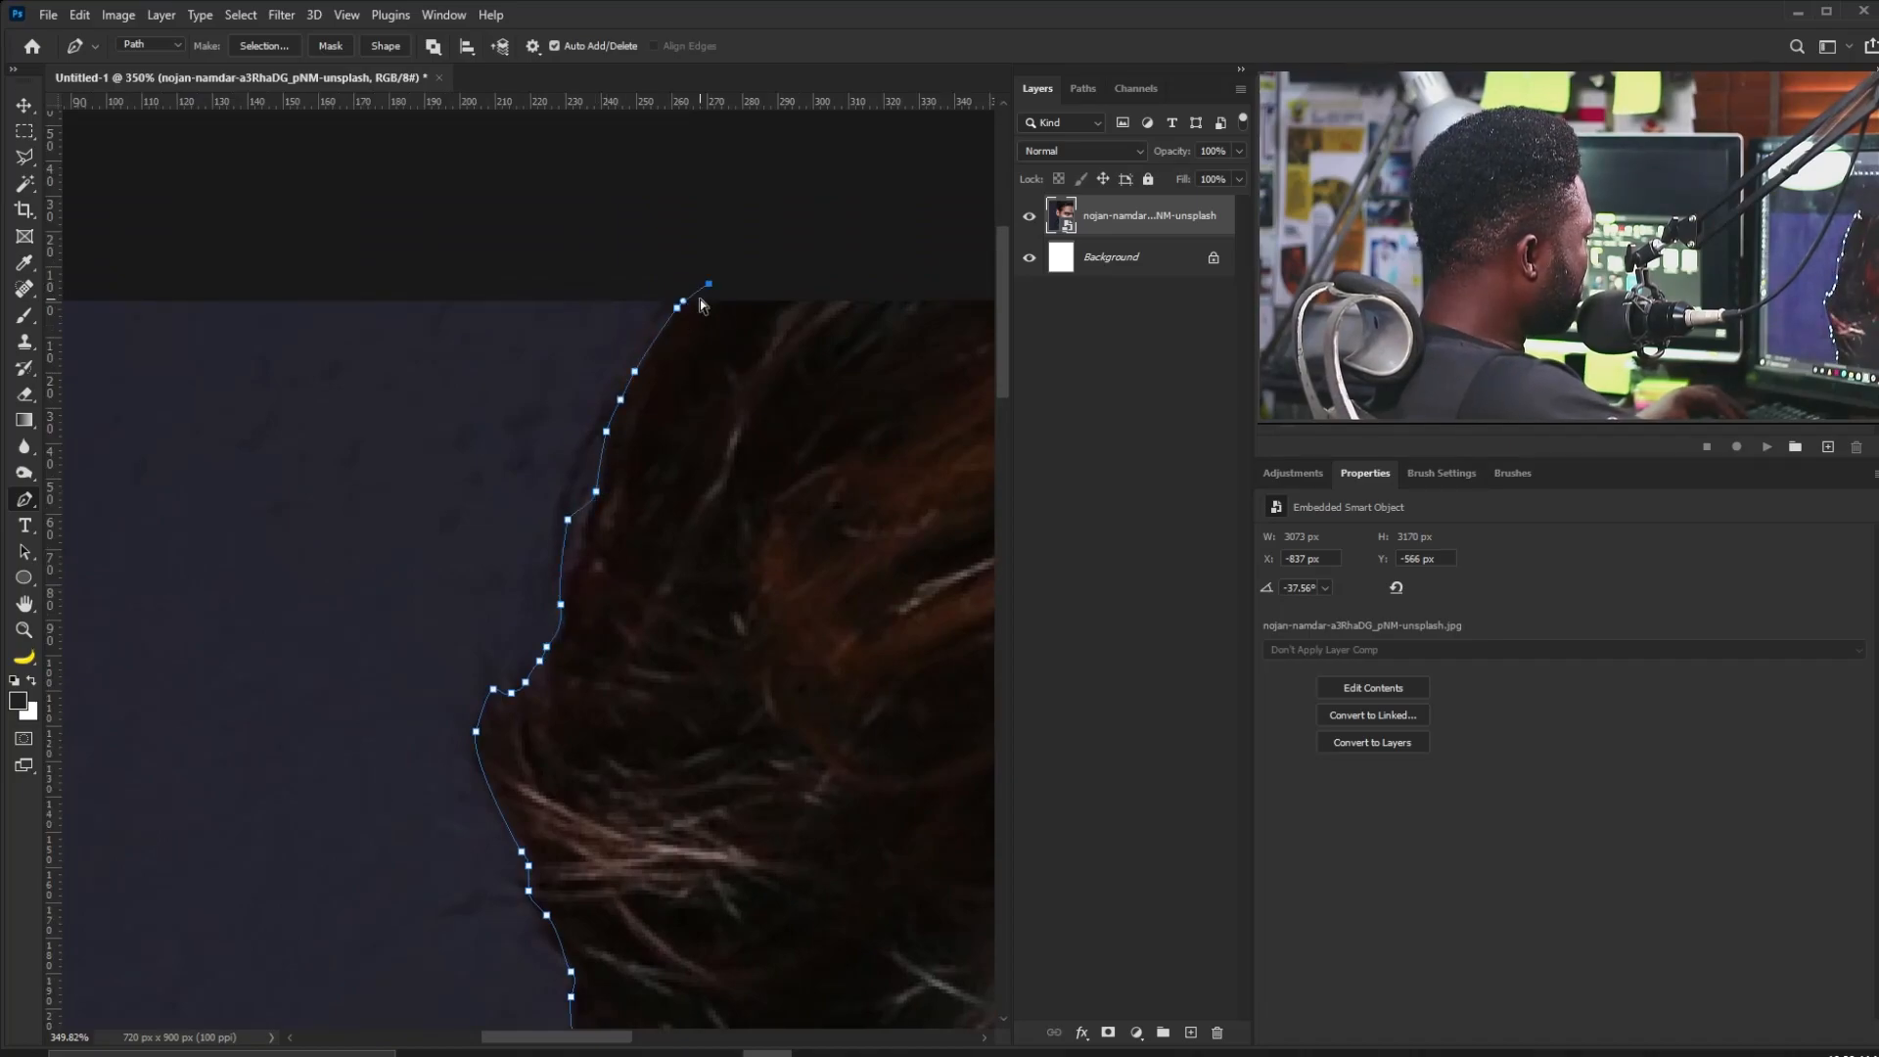
Close the Pen path around the dark backdrop by placing points outside the canvas and returning to the starting point.
scroll(711, 315, down, 10)
click(222, 224)
click(205, 671)
click(234, 903)
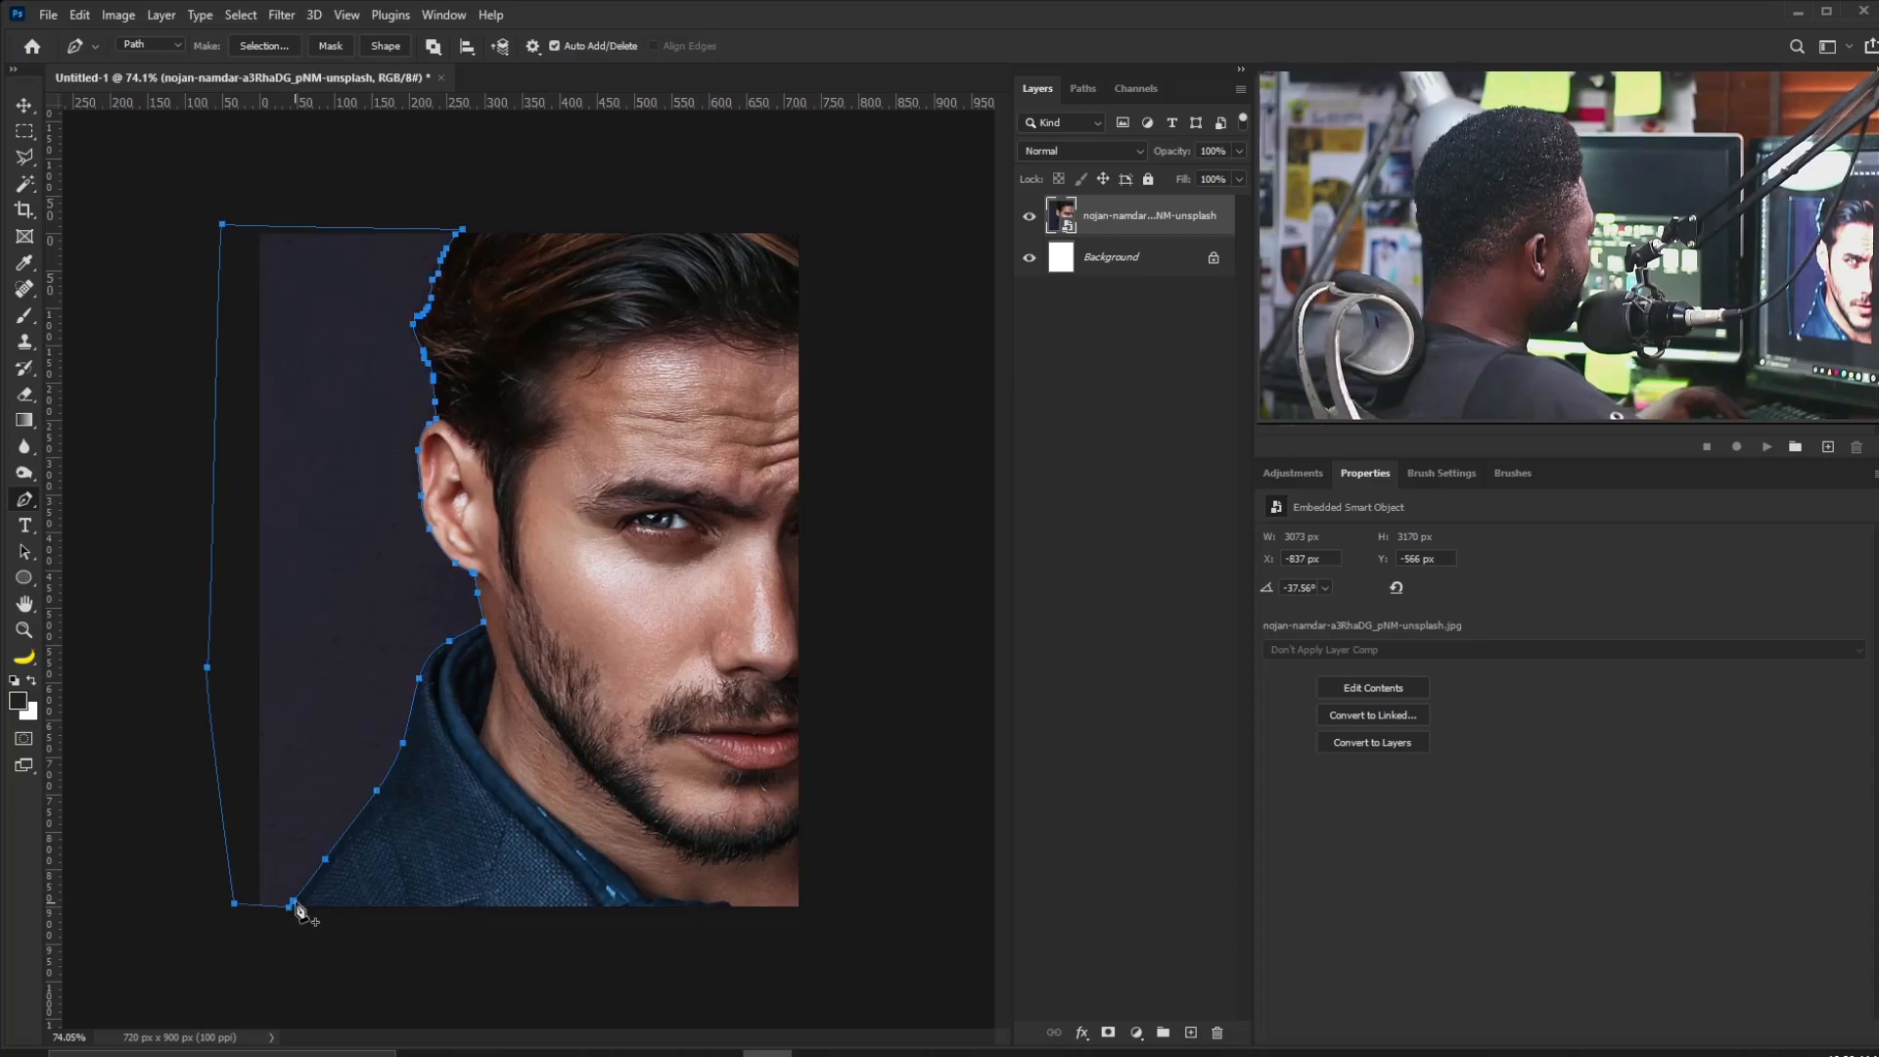
drag(290, 908, 312, 896)
scroll(402, 594, down, 3)
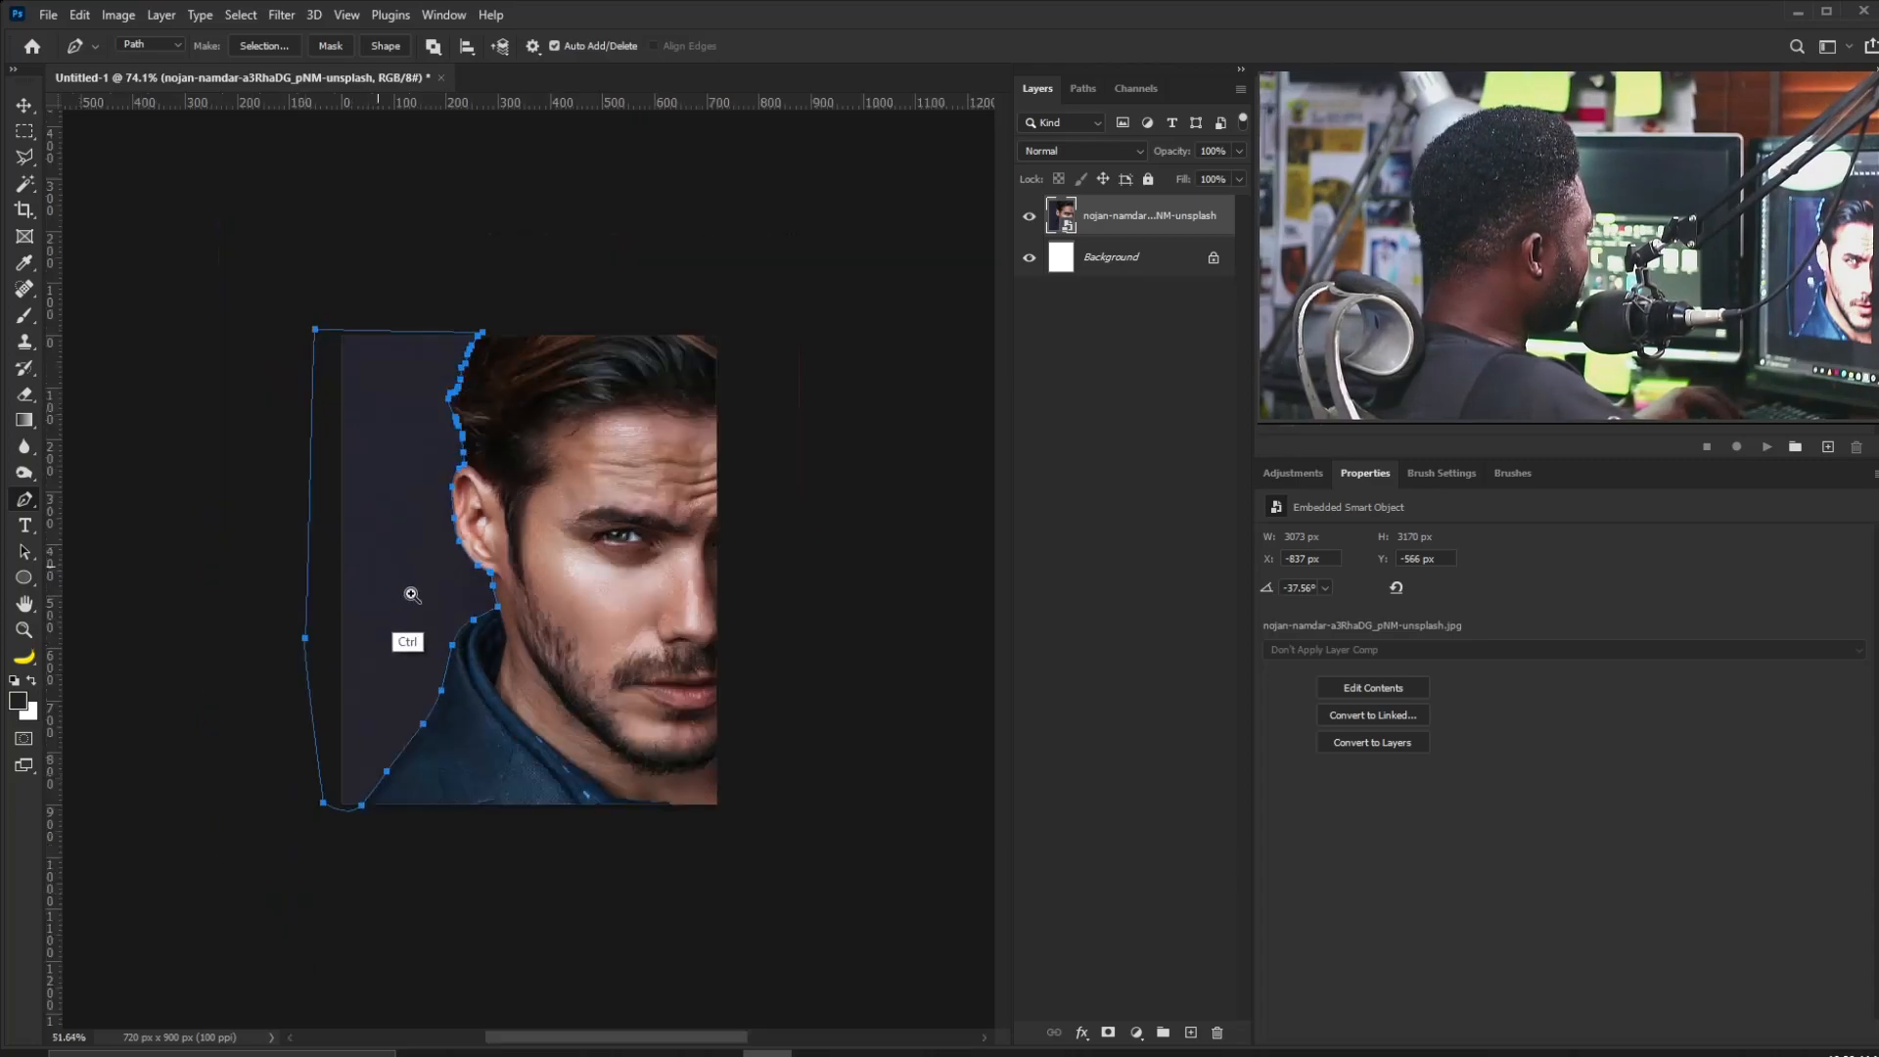
scroll(391, 595, up, 4)
scroll(381, 587, down, 2)
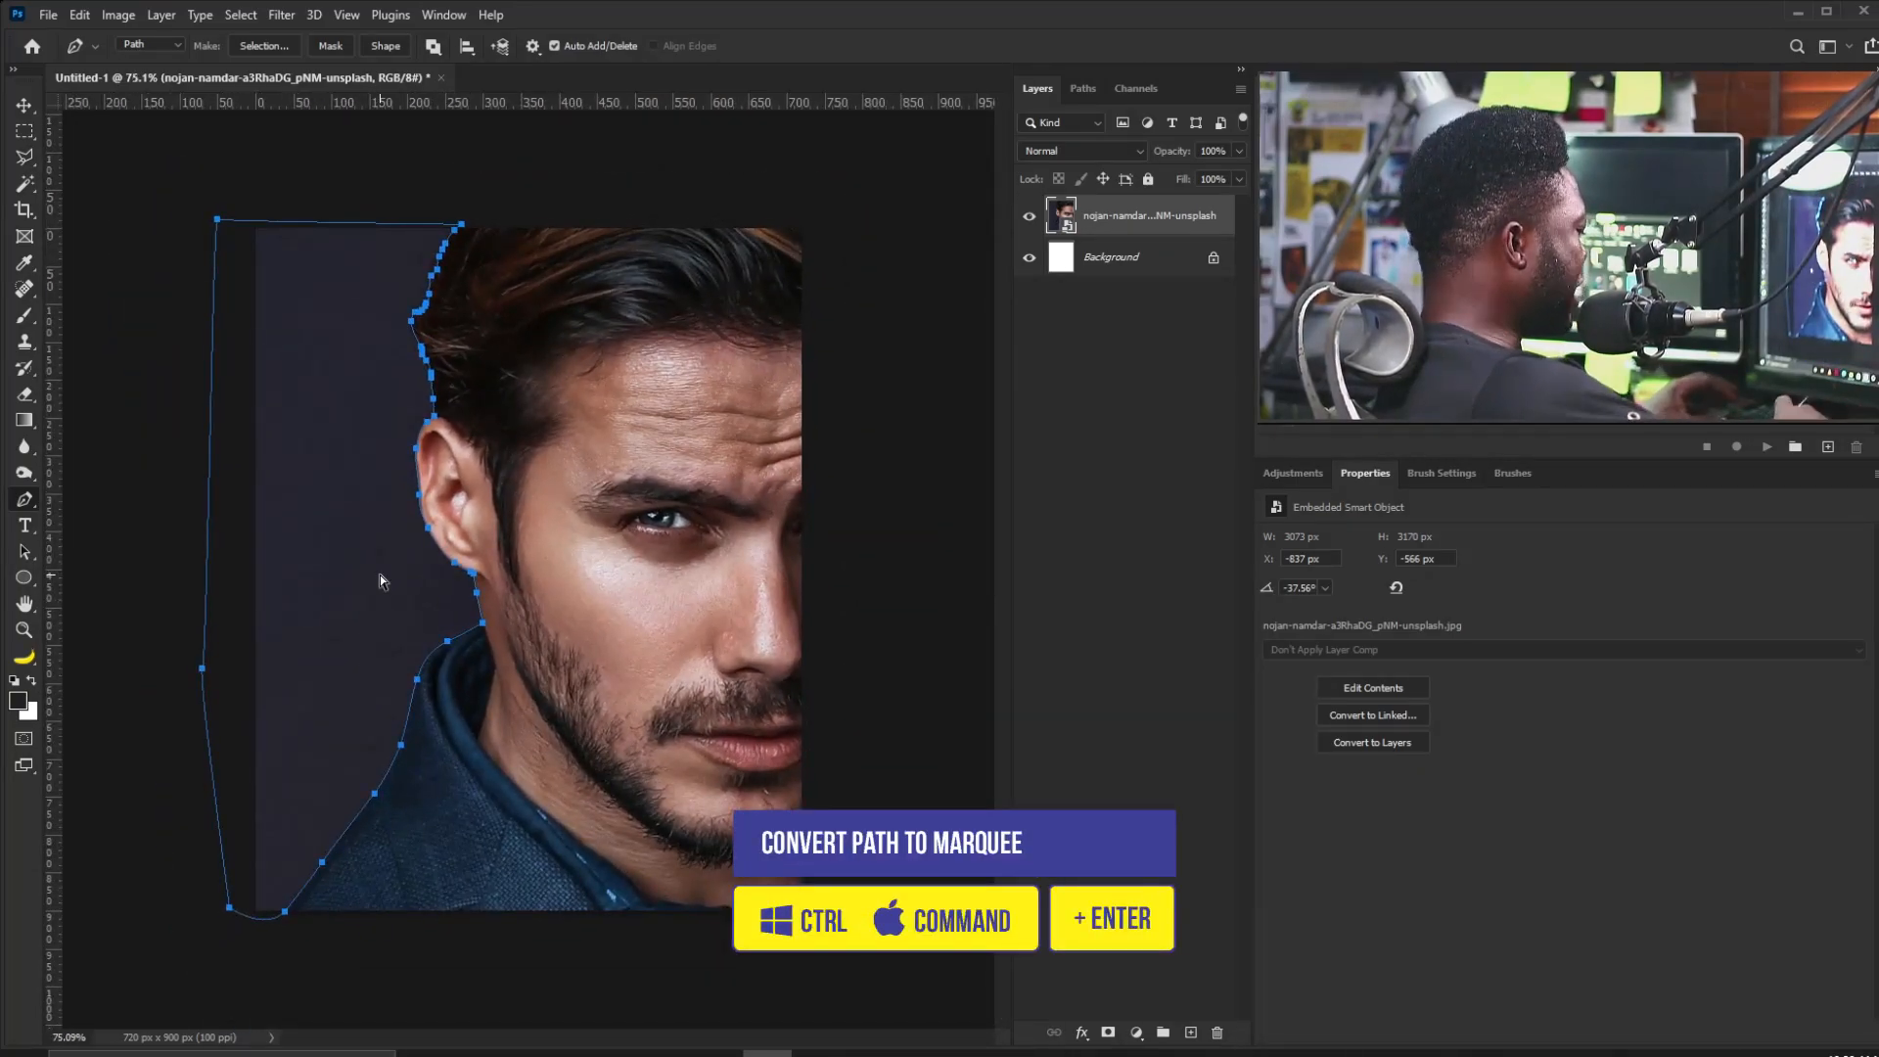
Convert the path to a selection, add it as a layer mask on the portrait, and invert the mask to hide the backdrop.
key(ctrl+Return)
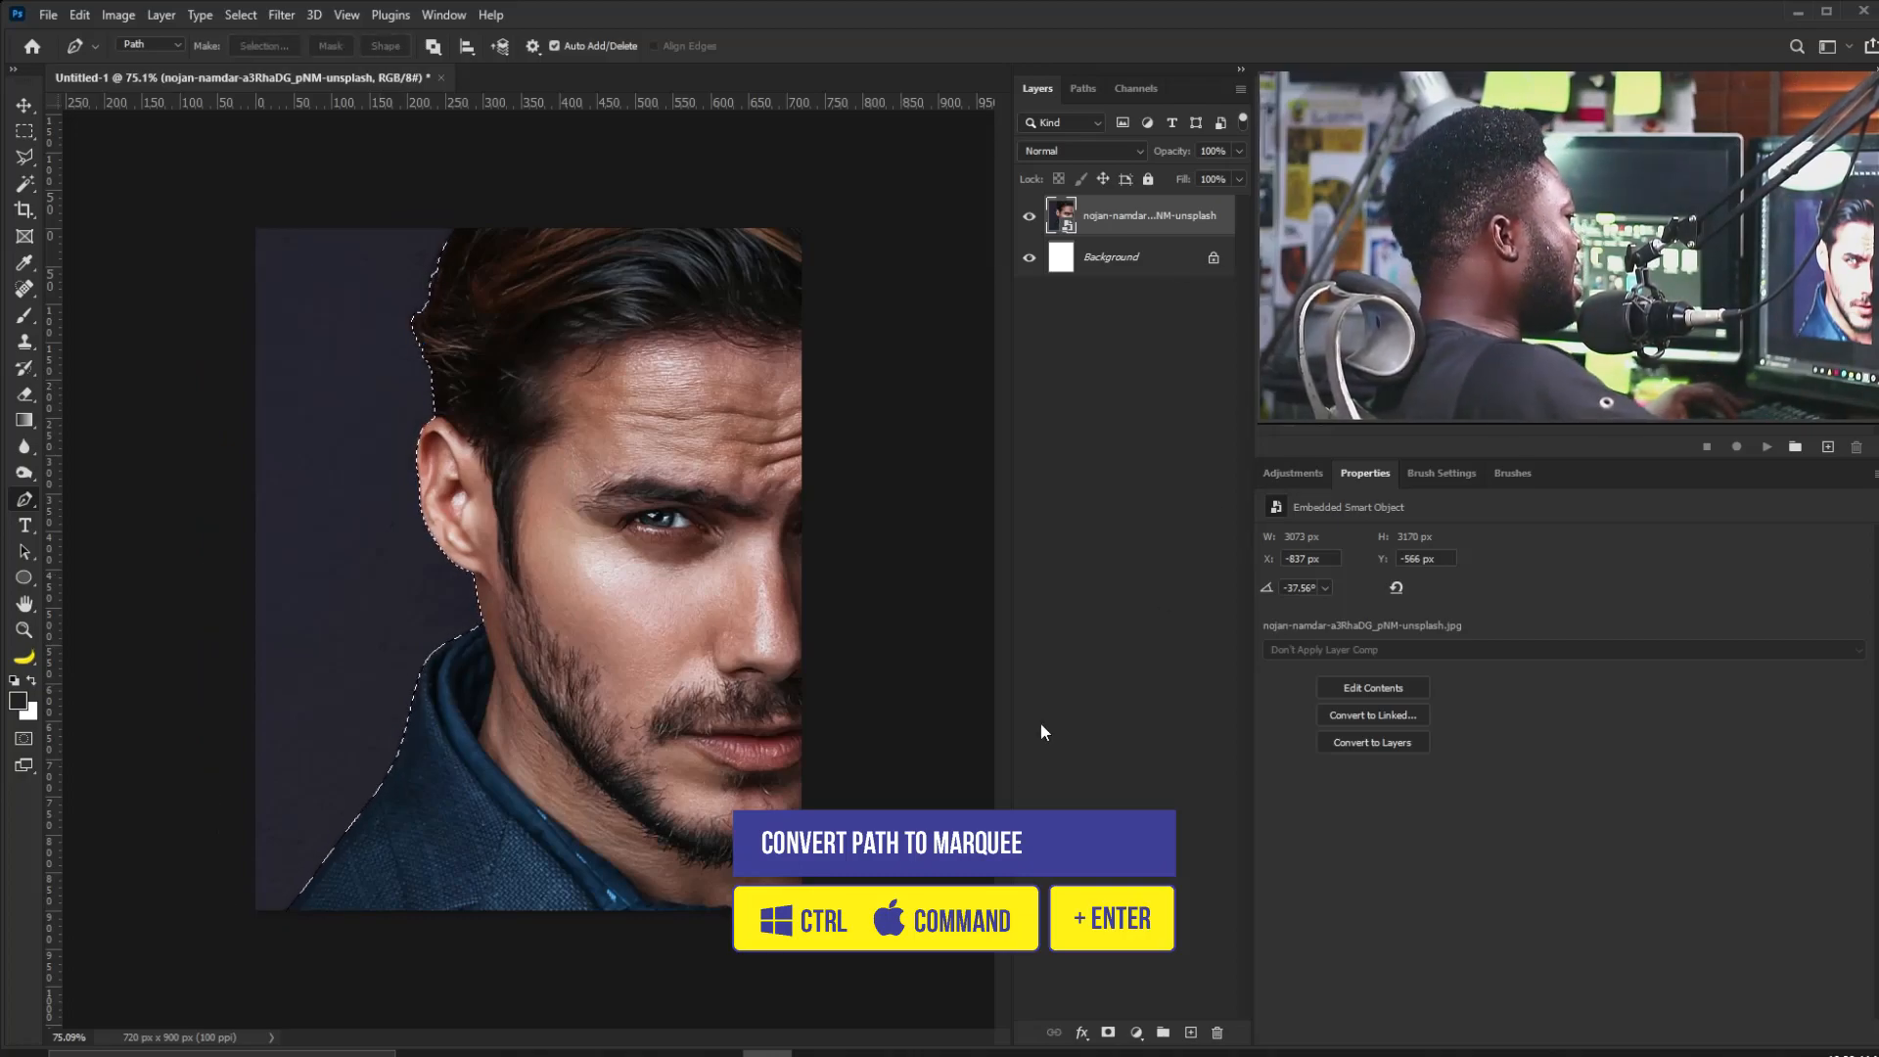
alt+click(1109, 1033)
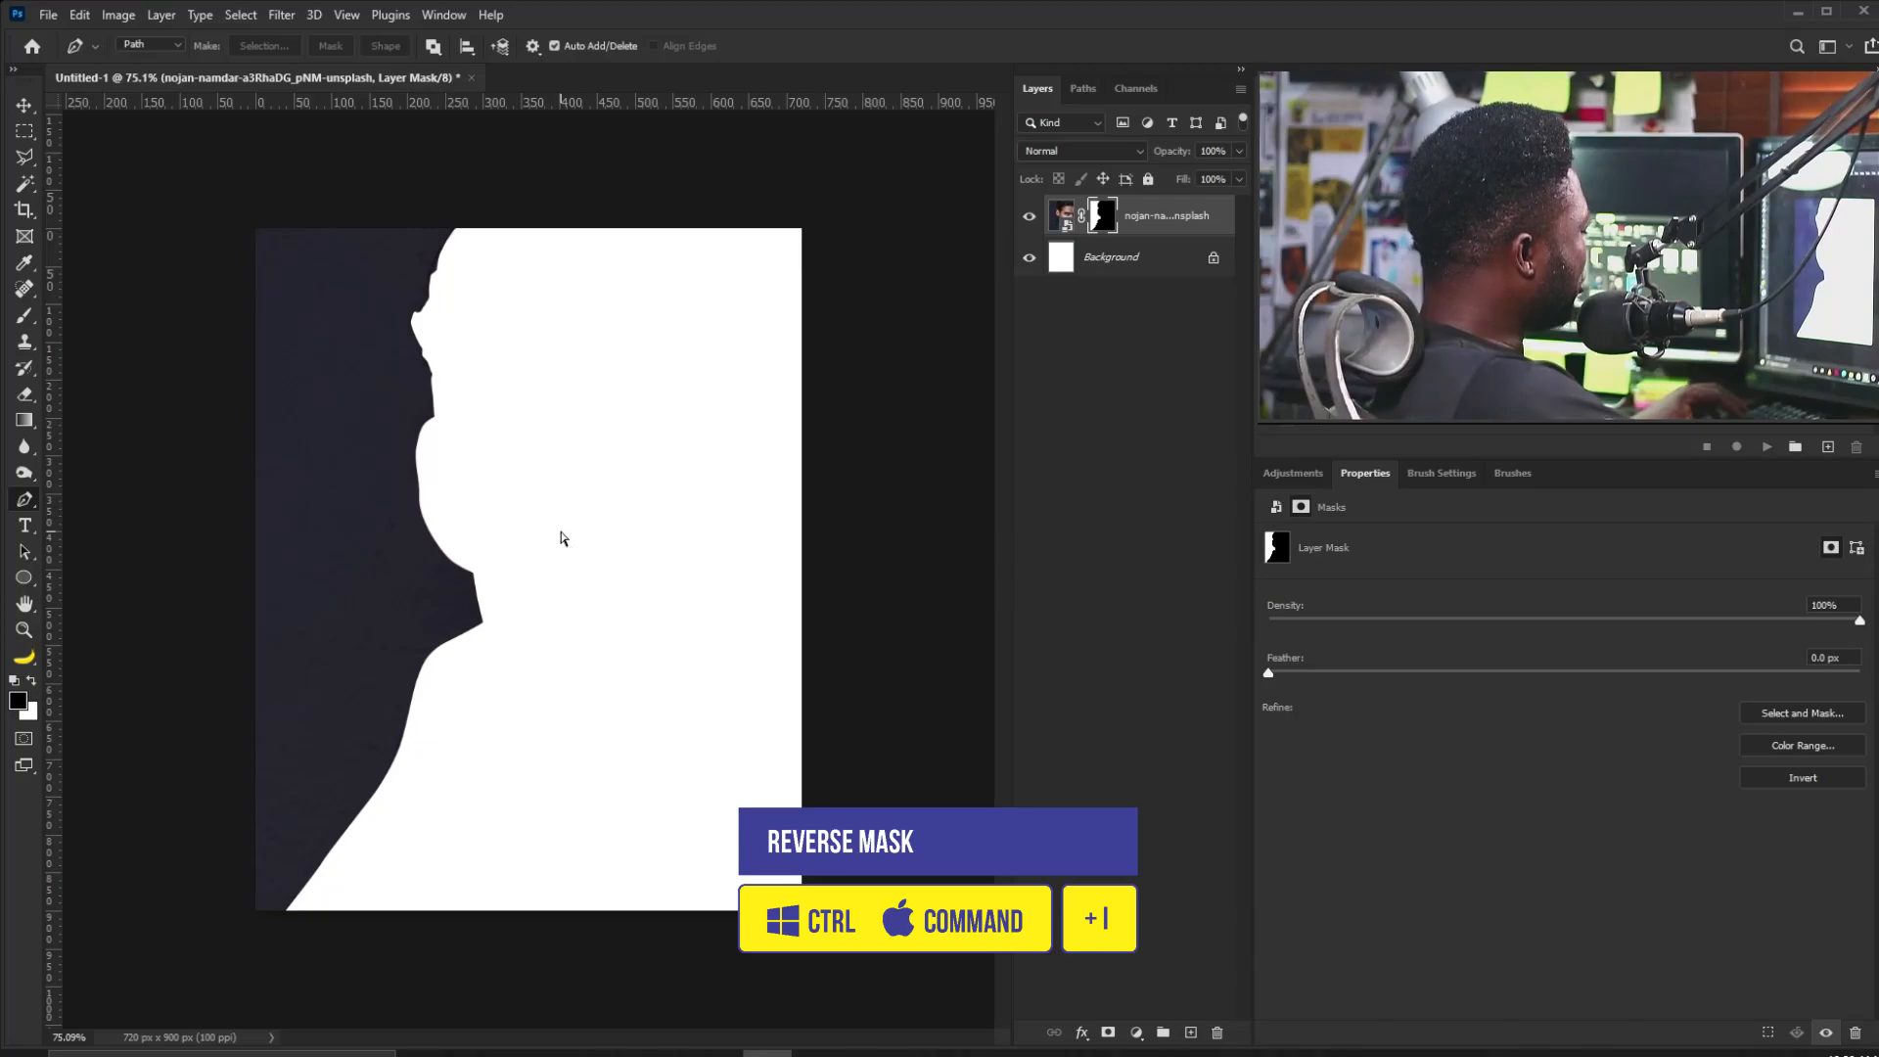
key(ctrl+i)
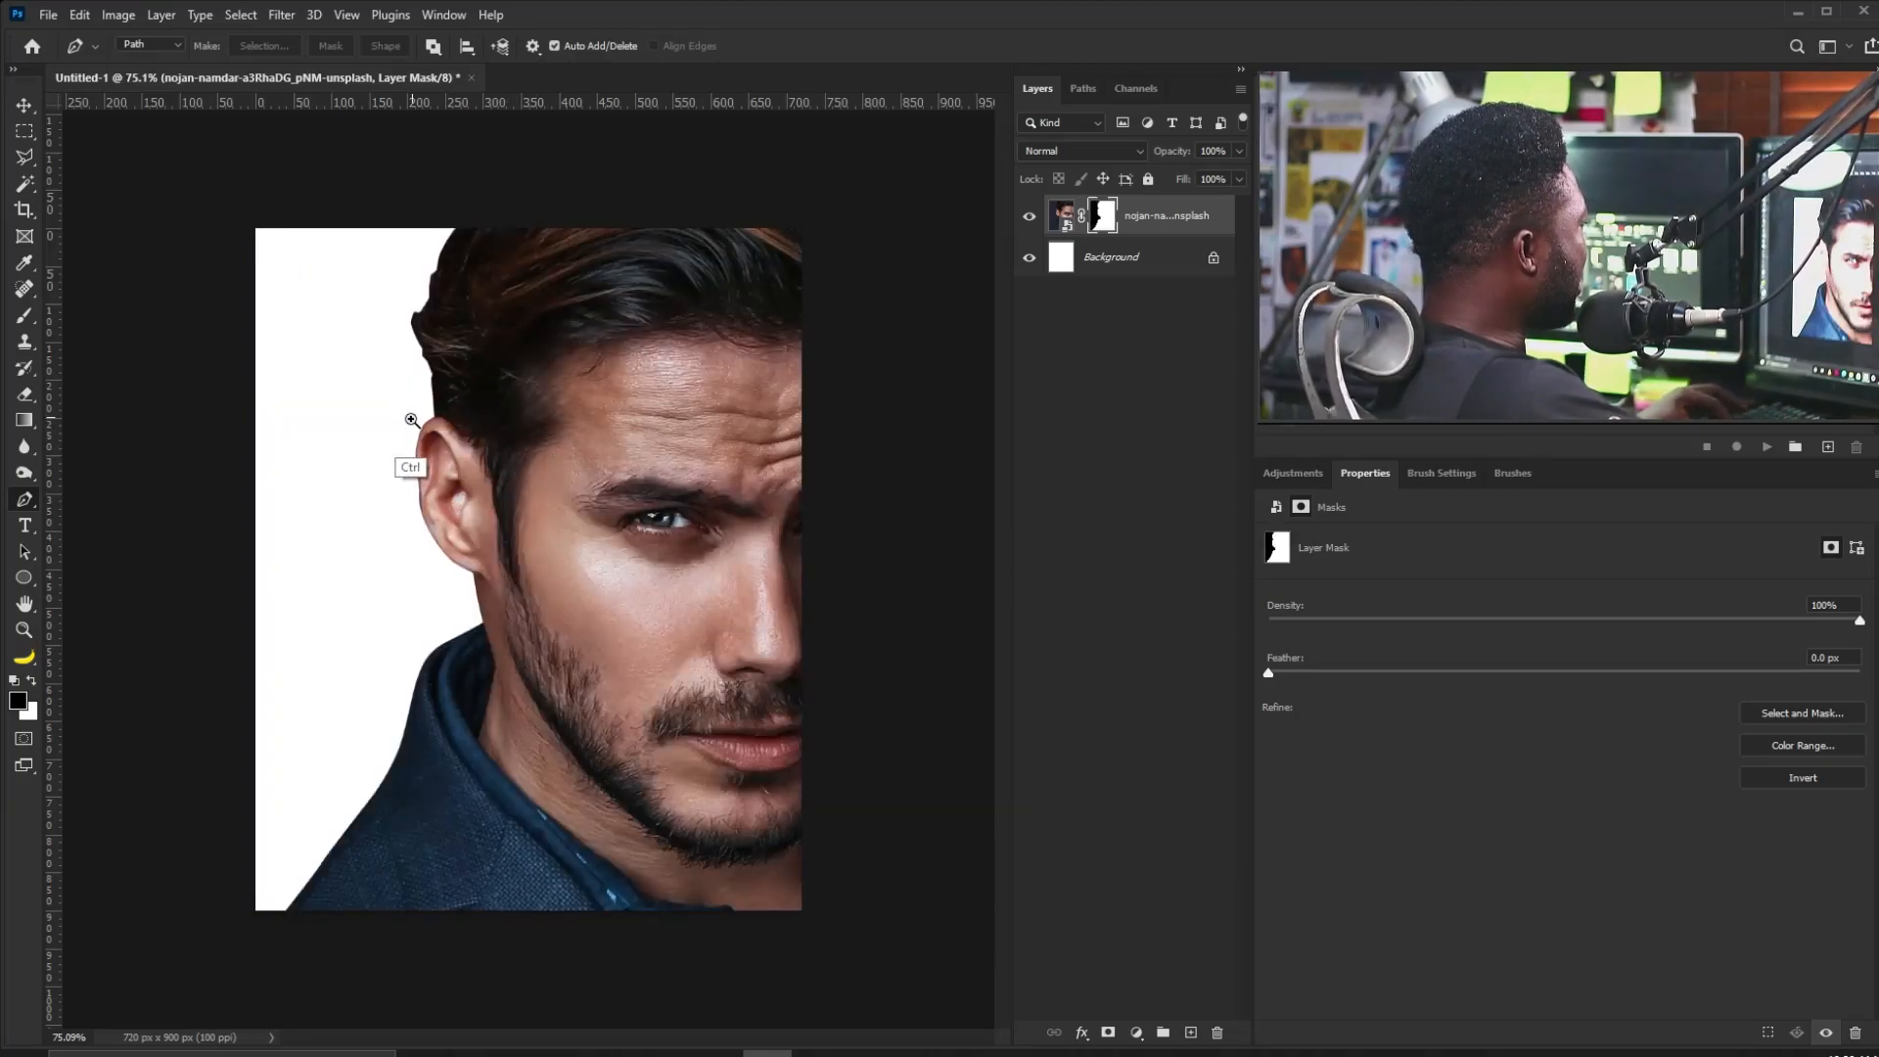
Duplicate the masked portrait layer, name the two layers Character and Liquify, and hide Character.
drag(1171, 215, 1195, 1025)
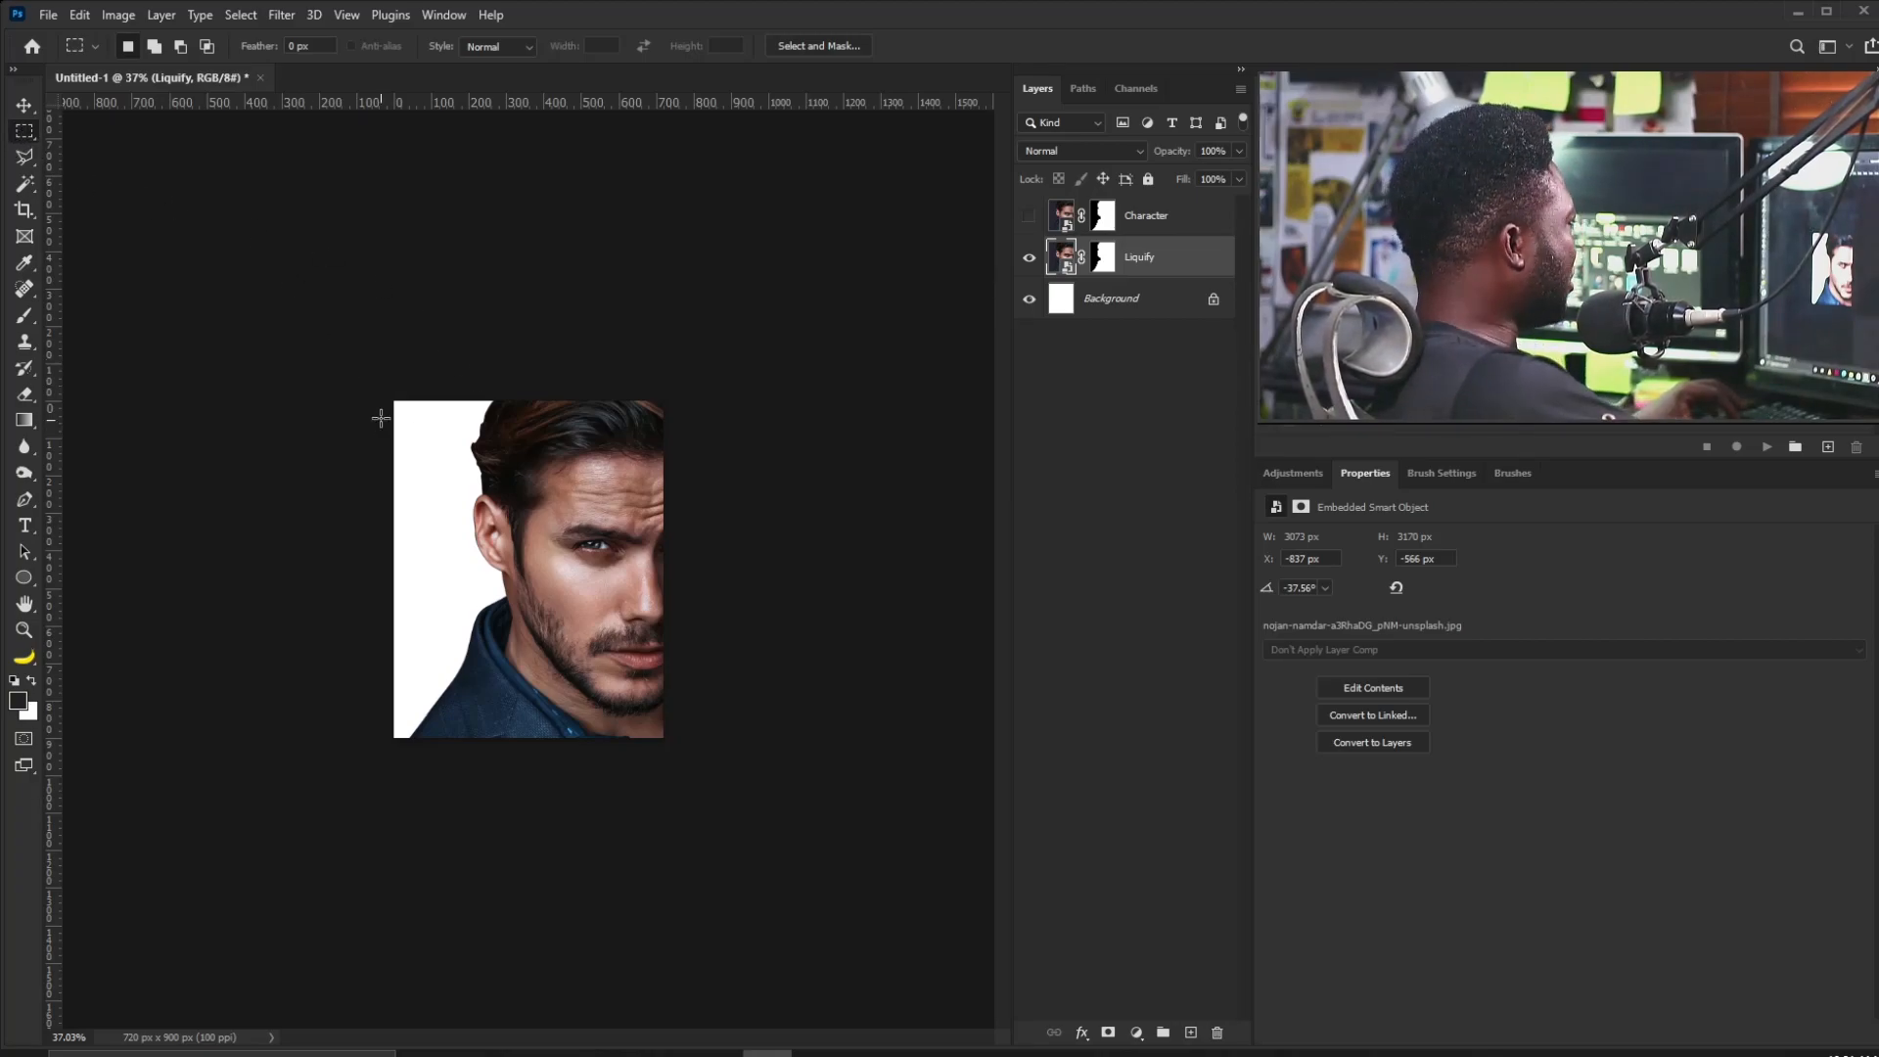
Copy the whole canvas area of the Liquify layer to a new unmasked layer and delete the Liquify layer.
mouse_move(380, 385)
mouse_down()
mouse_move(577, 512)
mouse_move(687, 758)
mouse_up()
drag(460, 490, 514, 543)
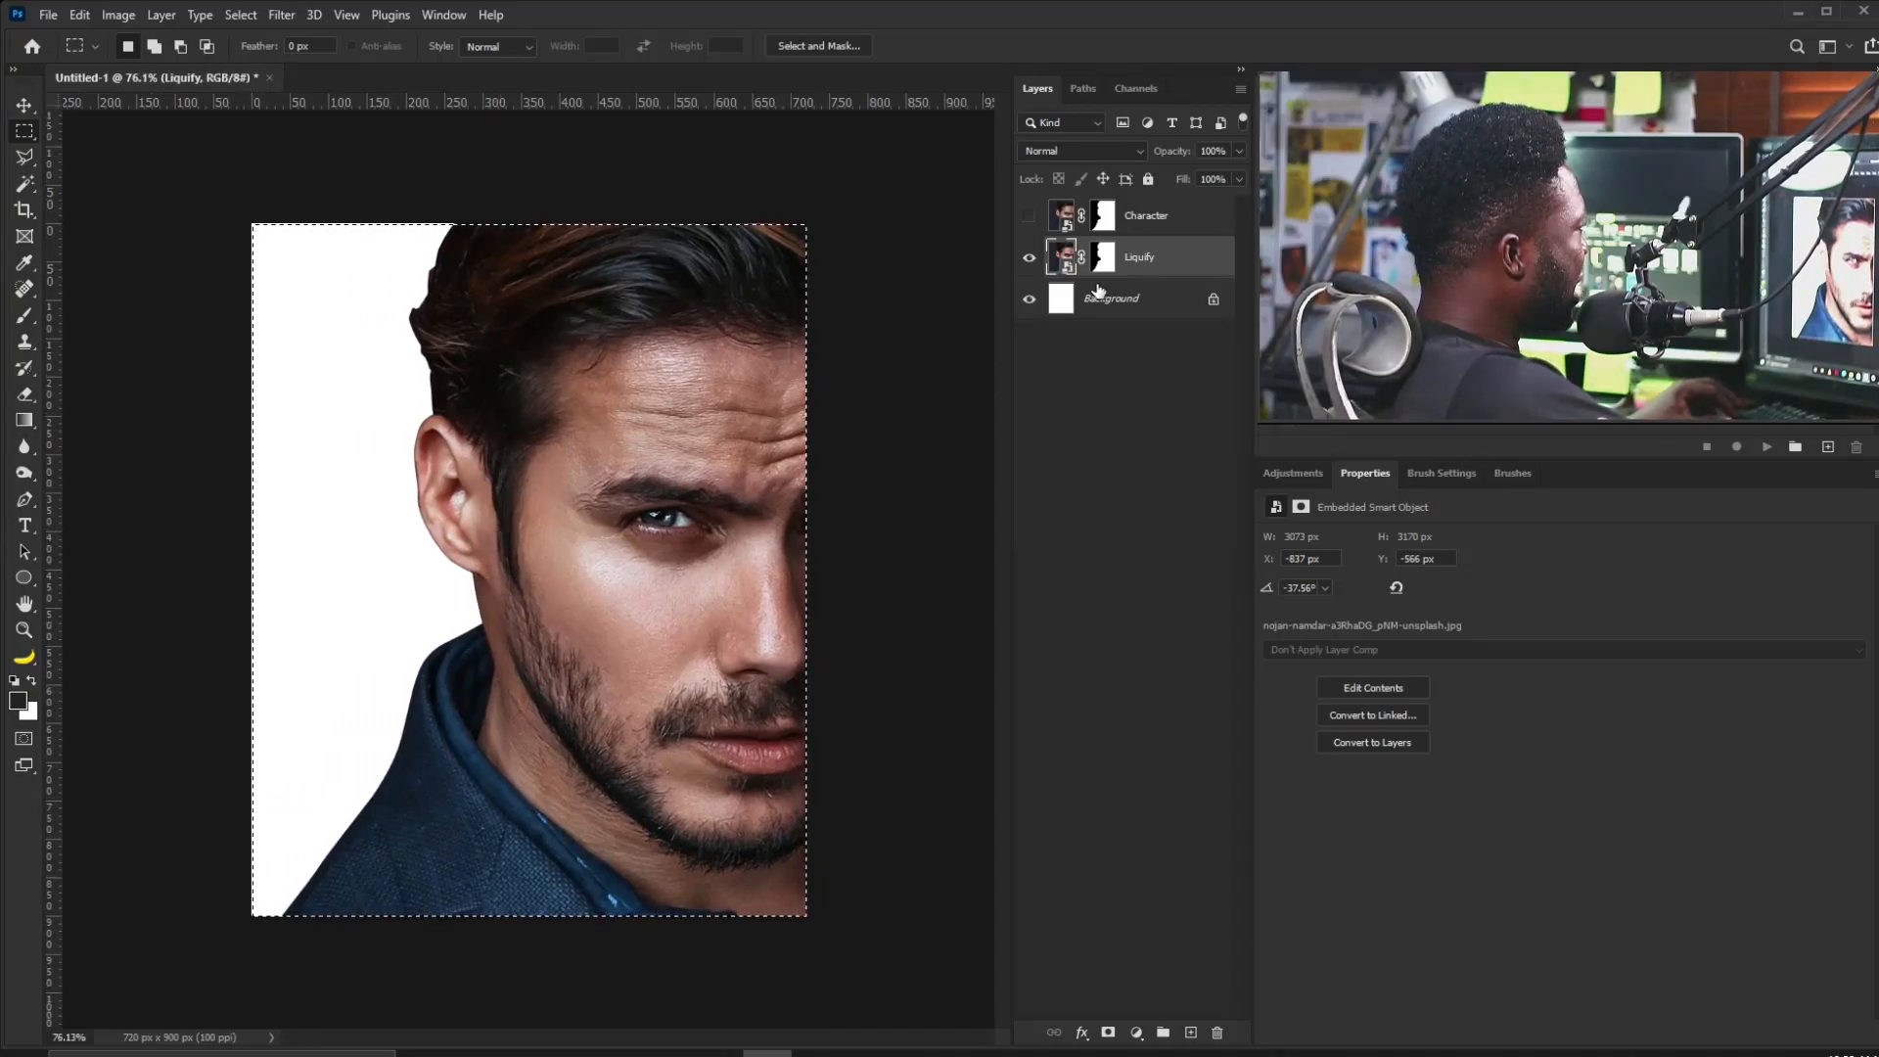
key(ctrl+j)
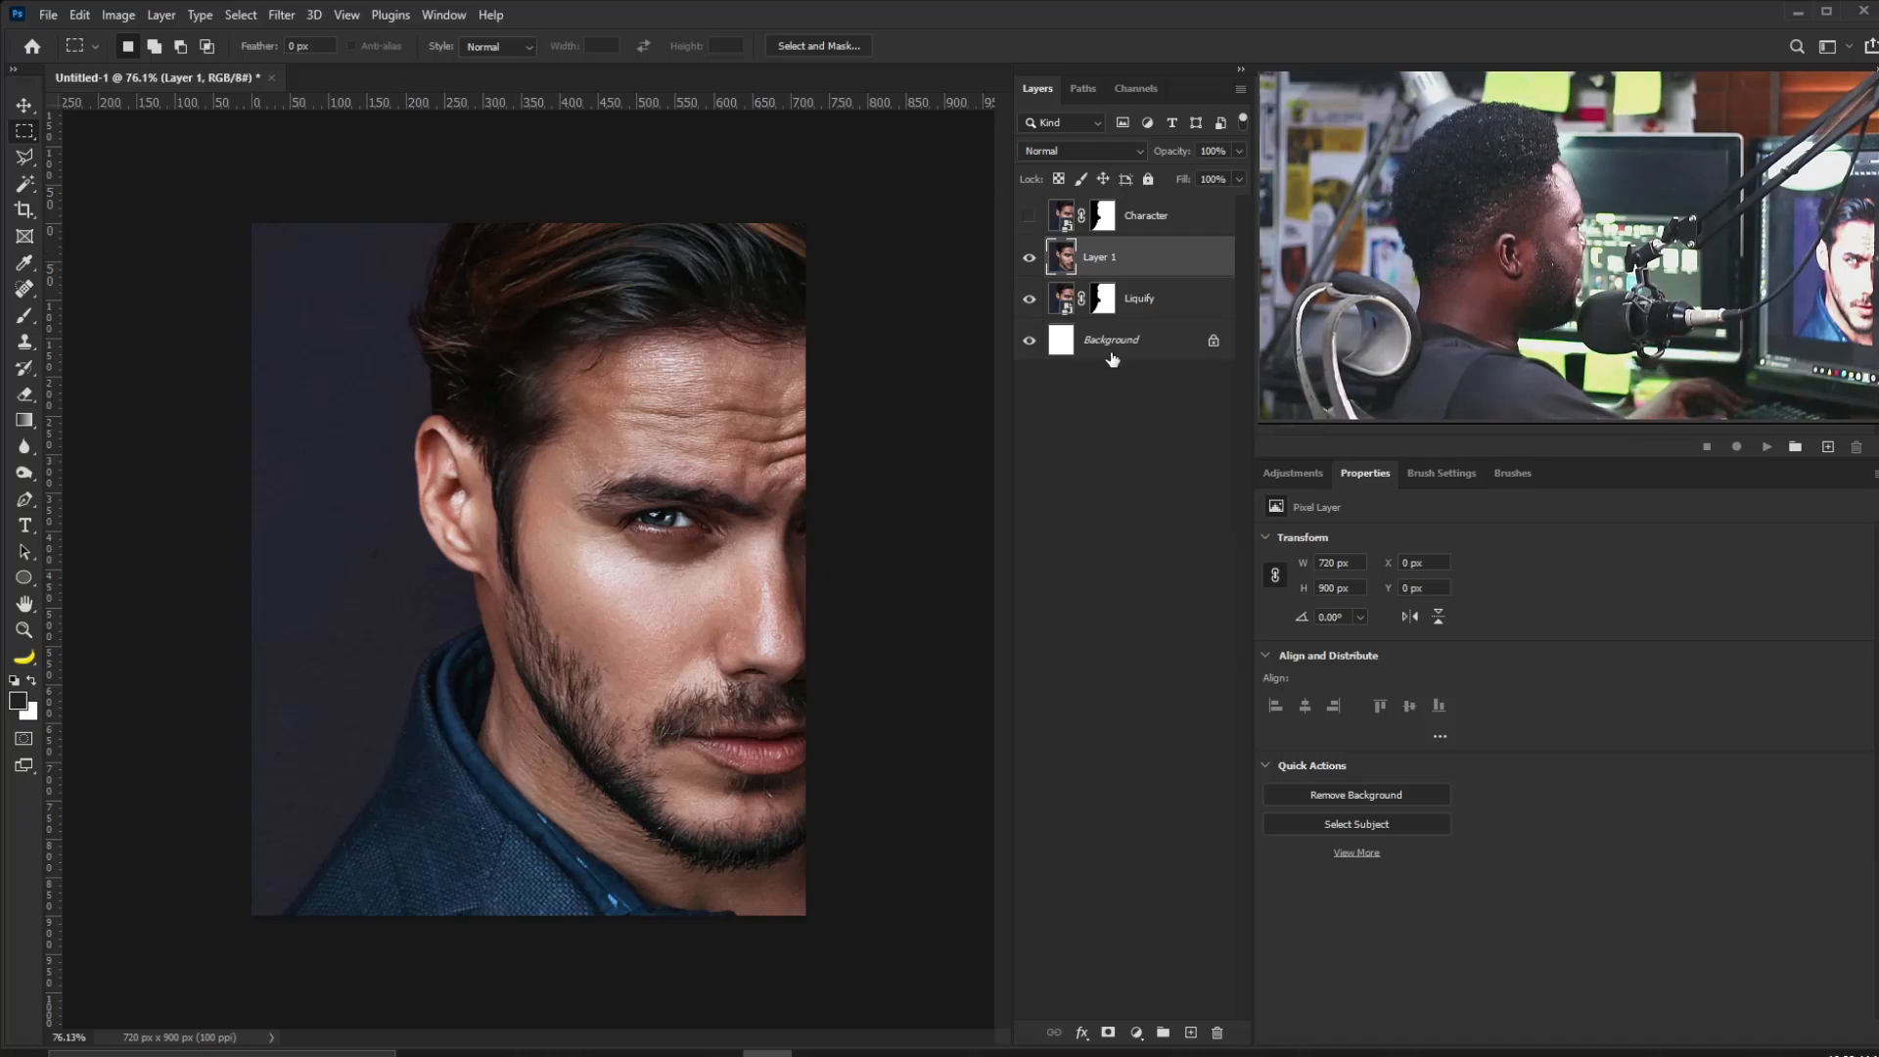
mouse_move(1158, 306)
mouse_down()
mouse_move(1135, 341)
mouse_move(1103, 744)
mouse_move(1105, 1025)
mouse_move(1216, 1034)
mouse_up()
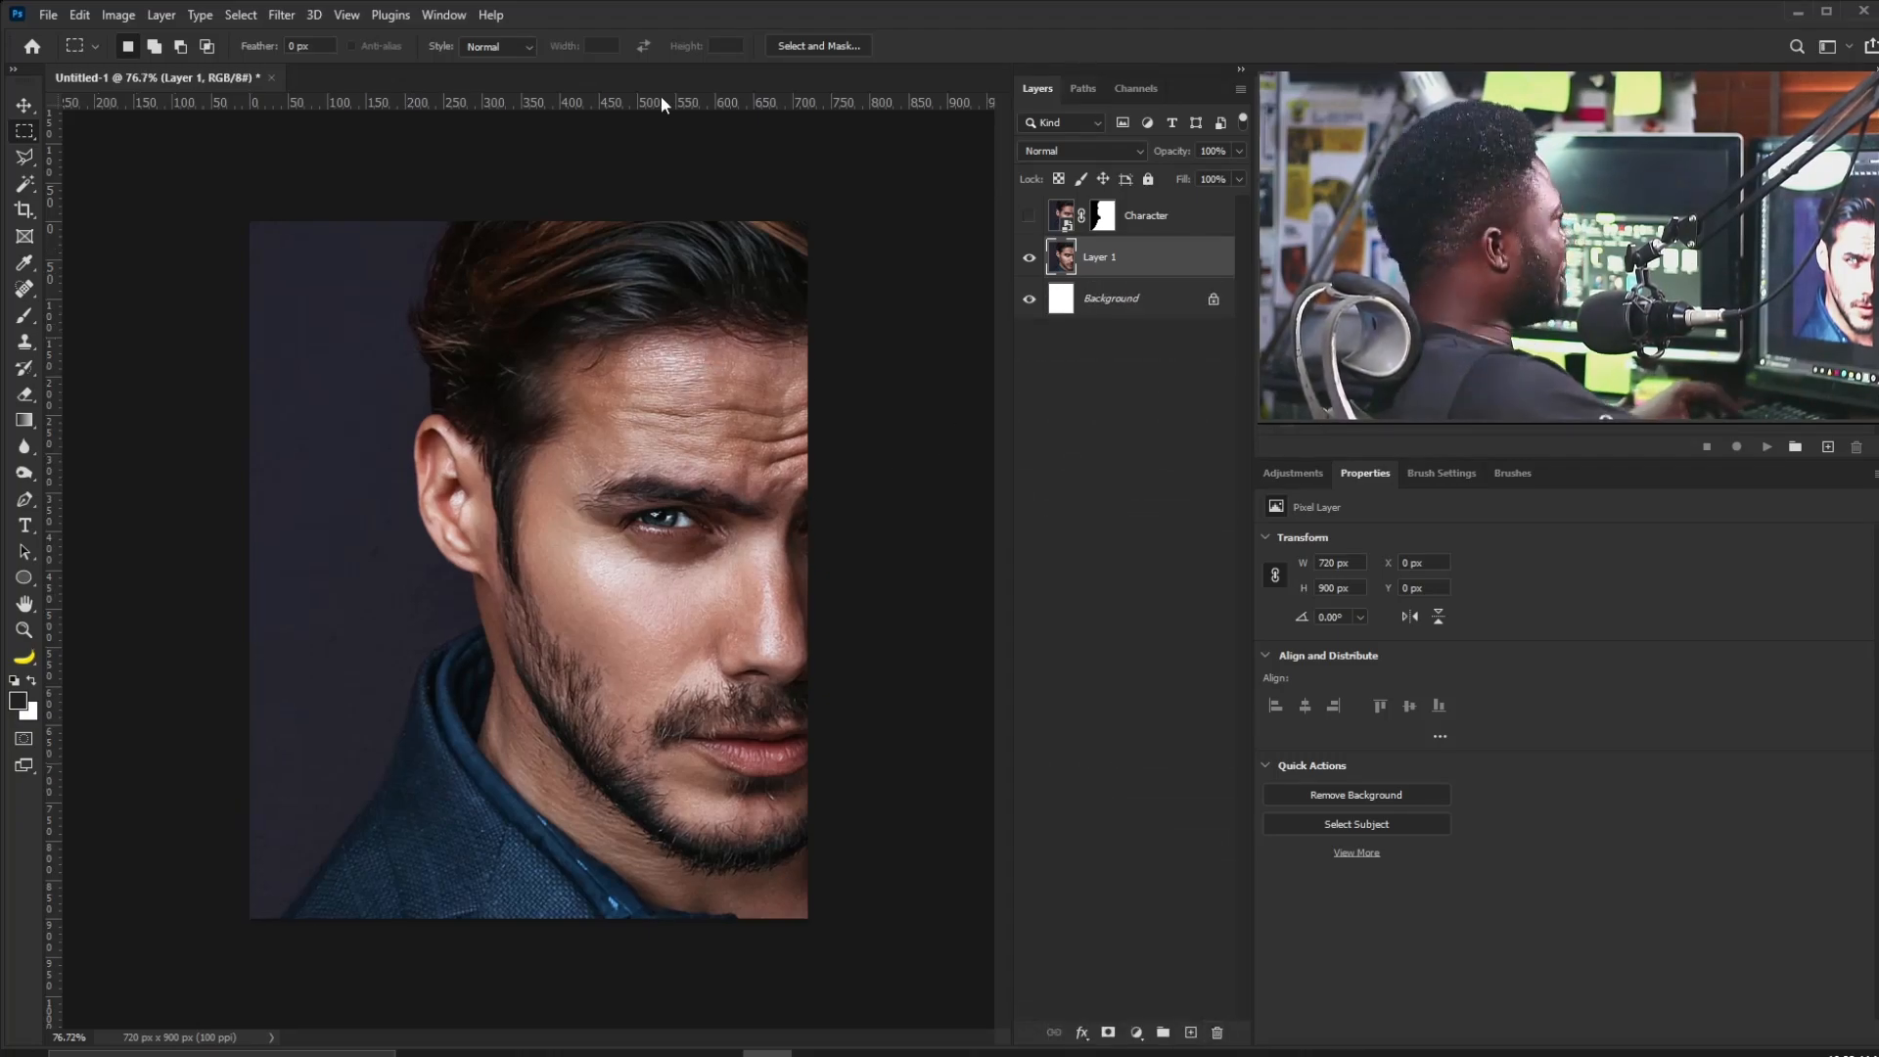
Apply a Gaussian Blur with a radius of about 13.9 pixels to the unmasked portrait copy.
click(282, 14)
mouse_move(390, 252)
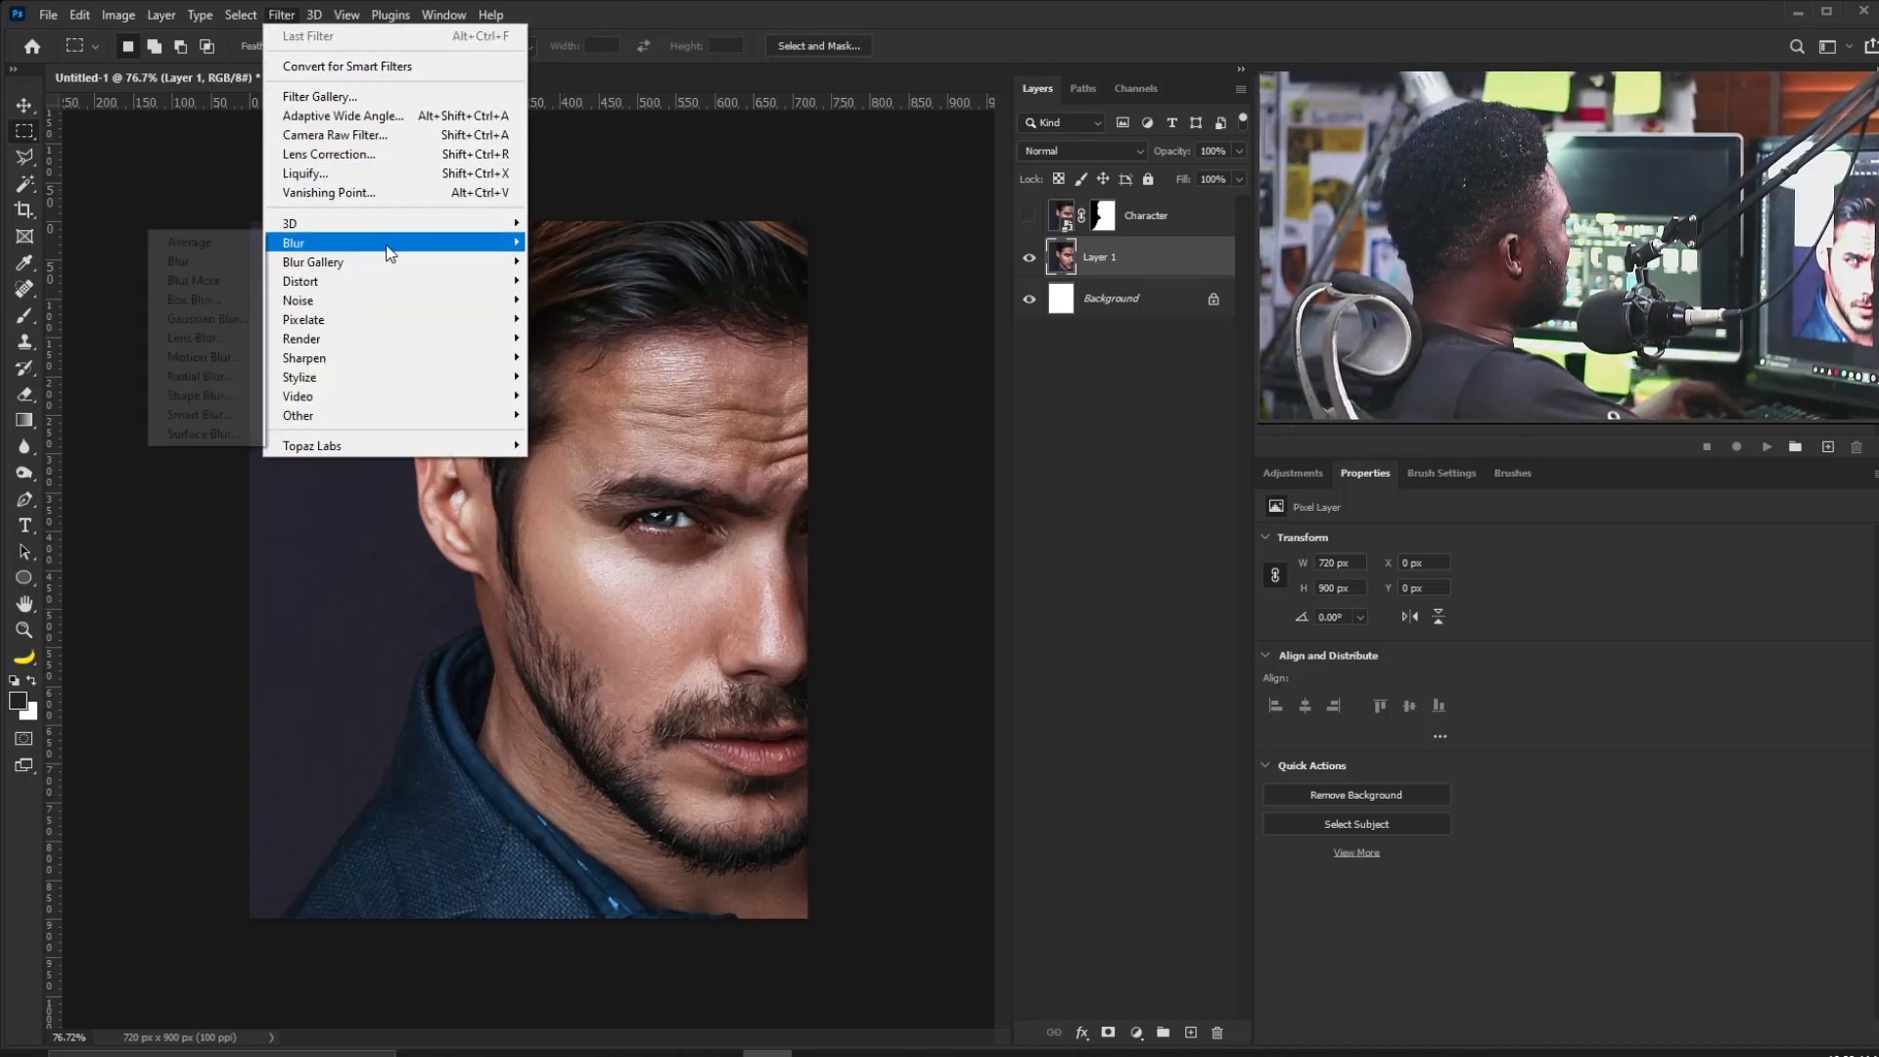
click(207, 318)
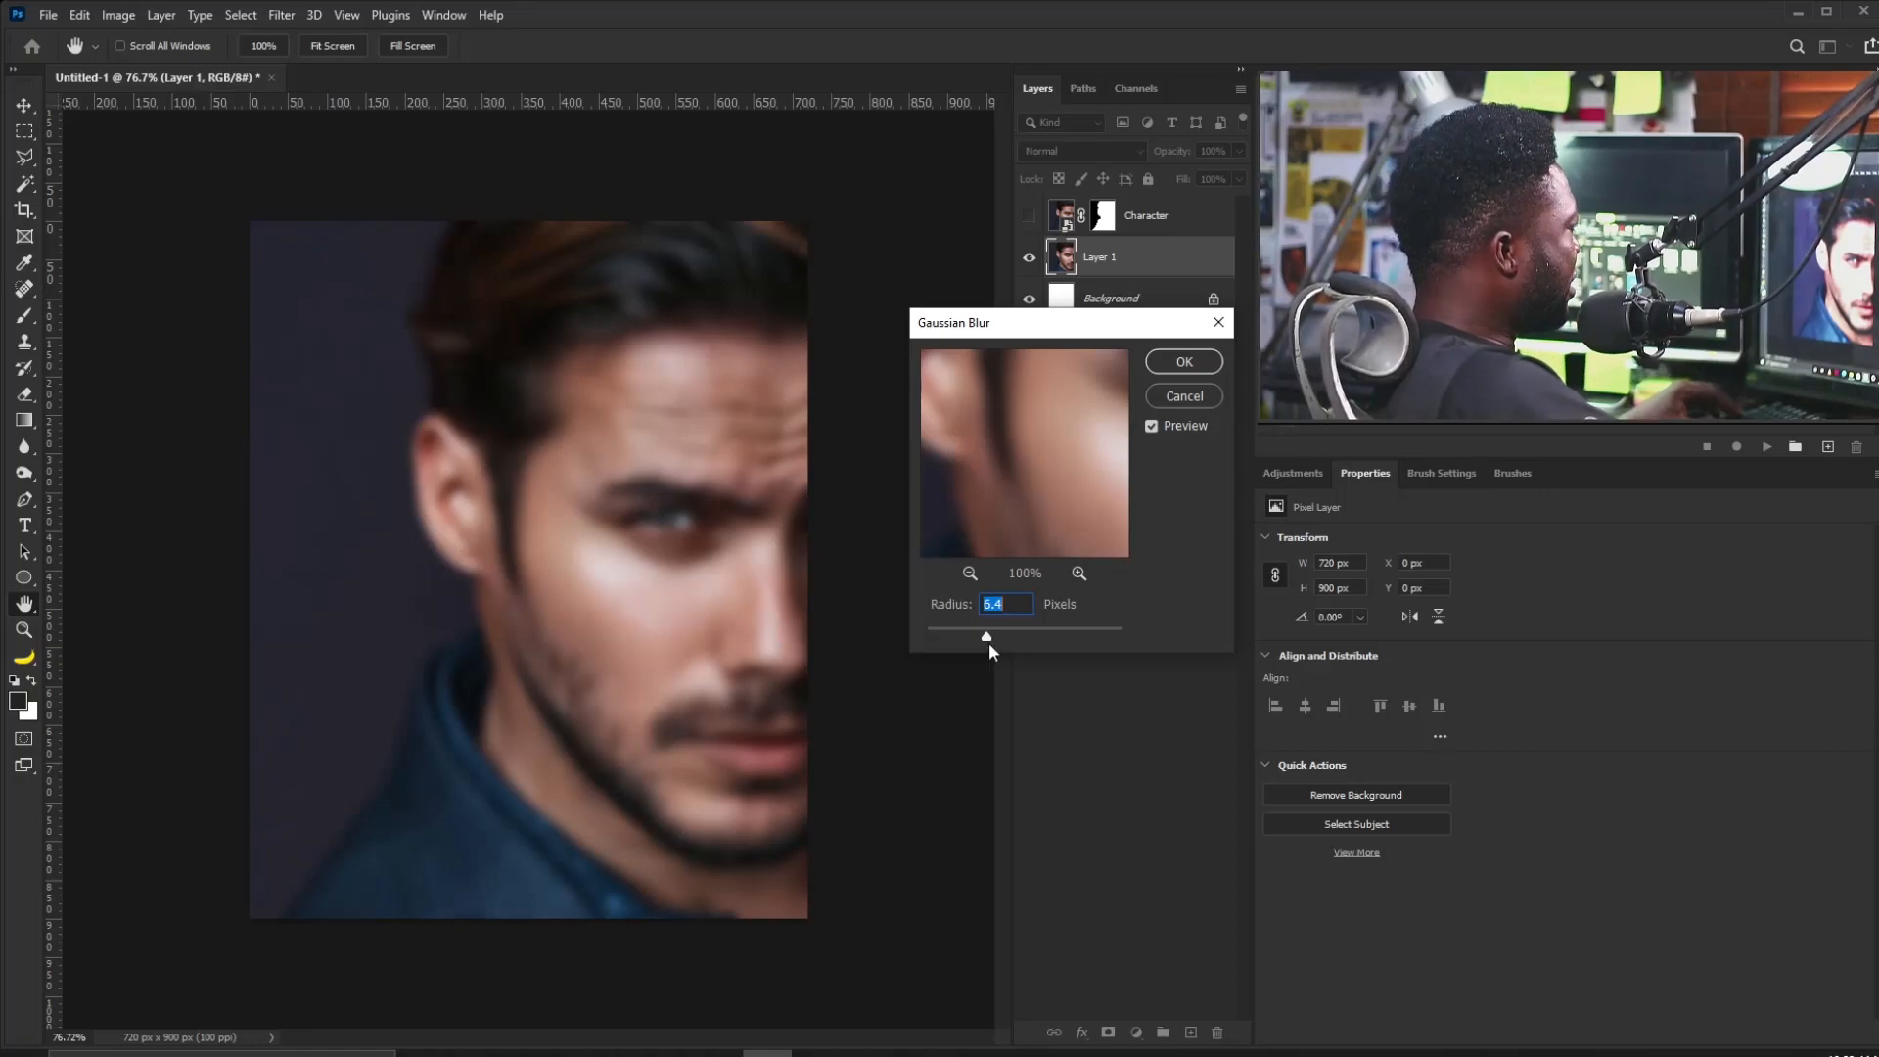
drag(989, 634, 1010, 634)
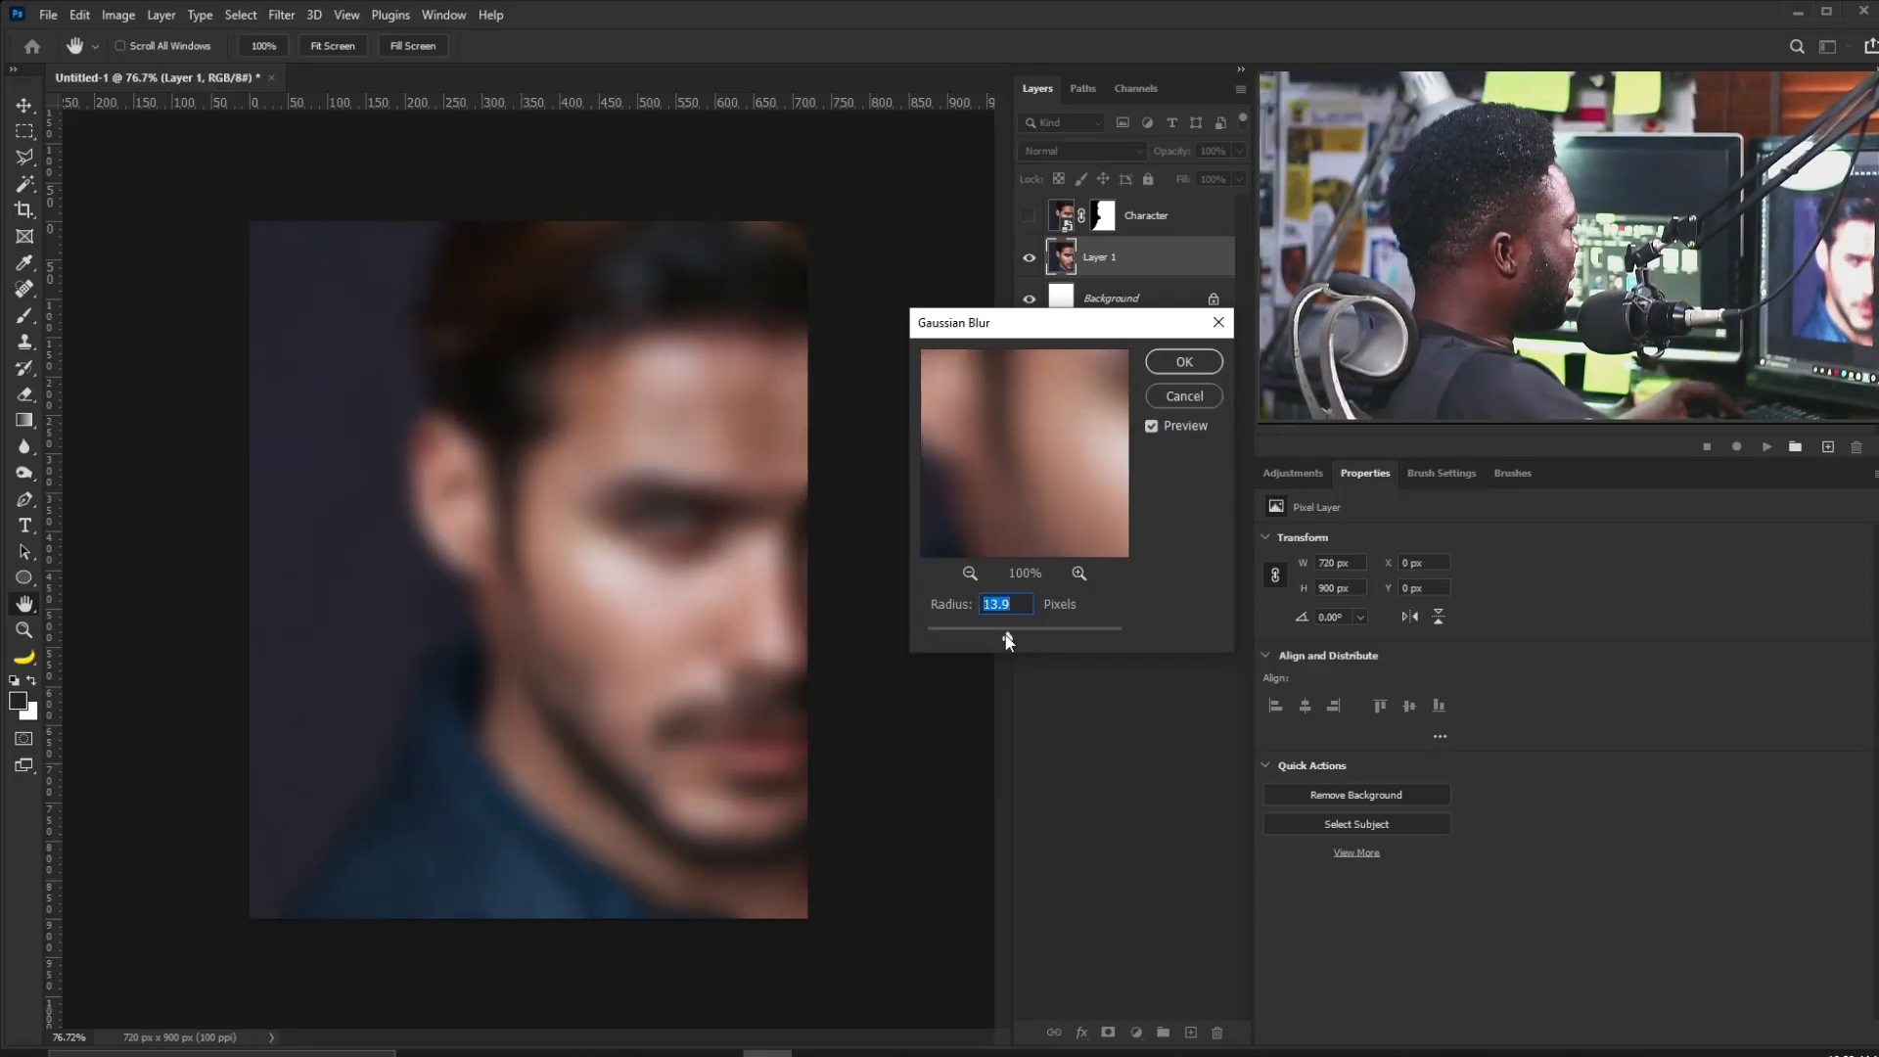
click(1188, 368)
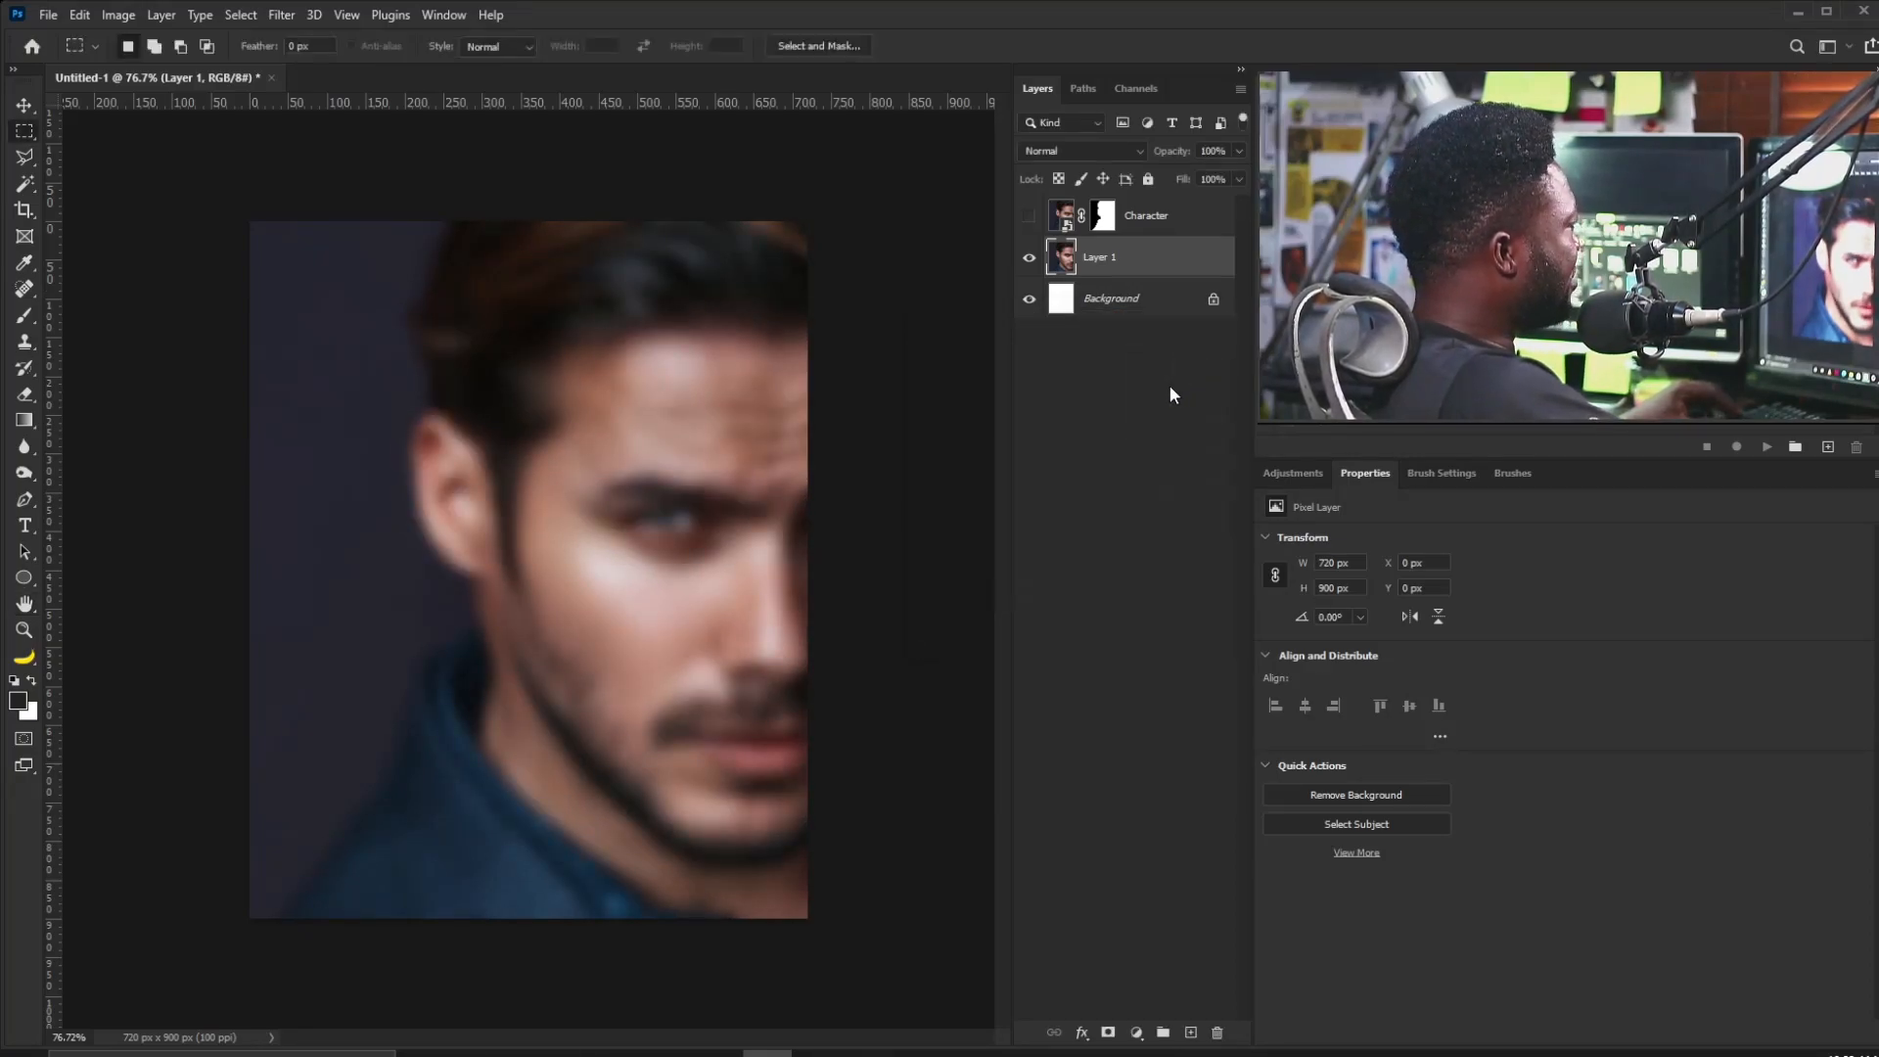
Show the Character layer and move the blurred copy left behind it to an X position of about -332 px.
drag(763, 347, 928, 275)
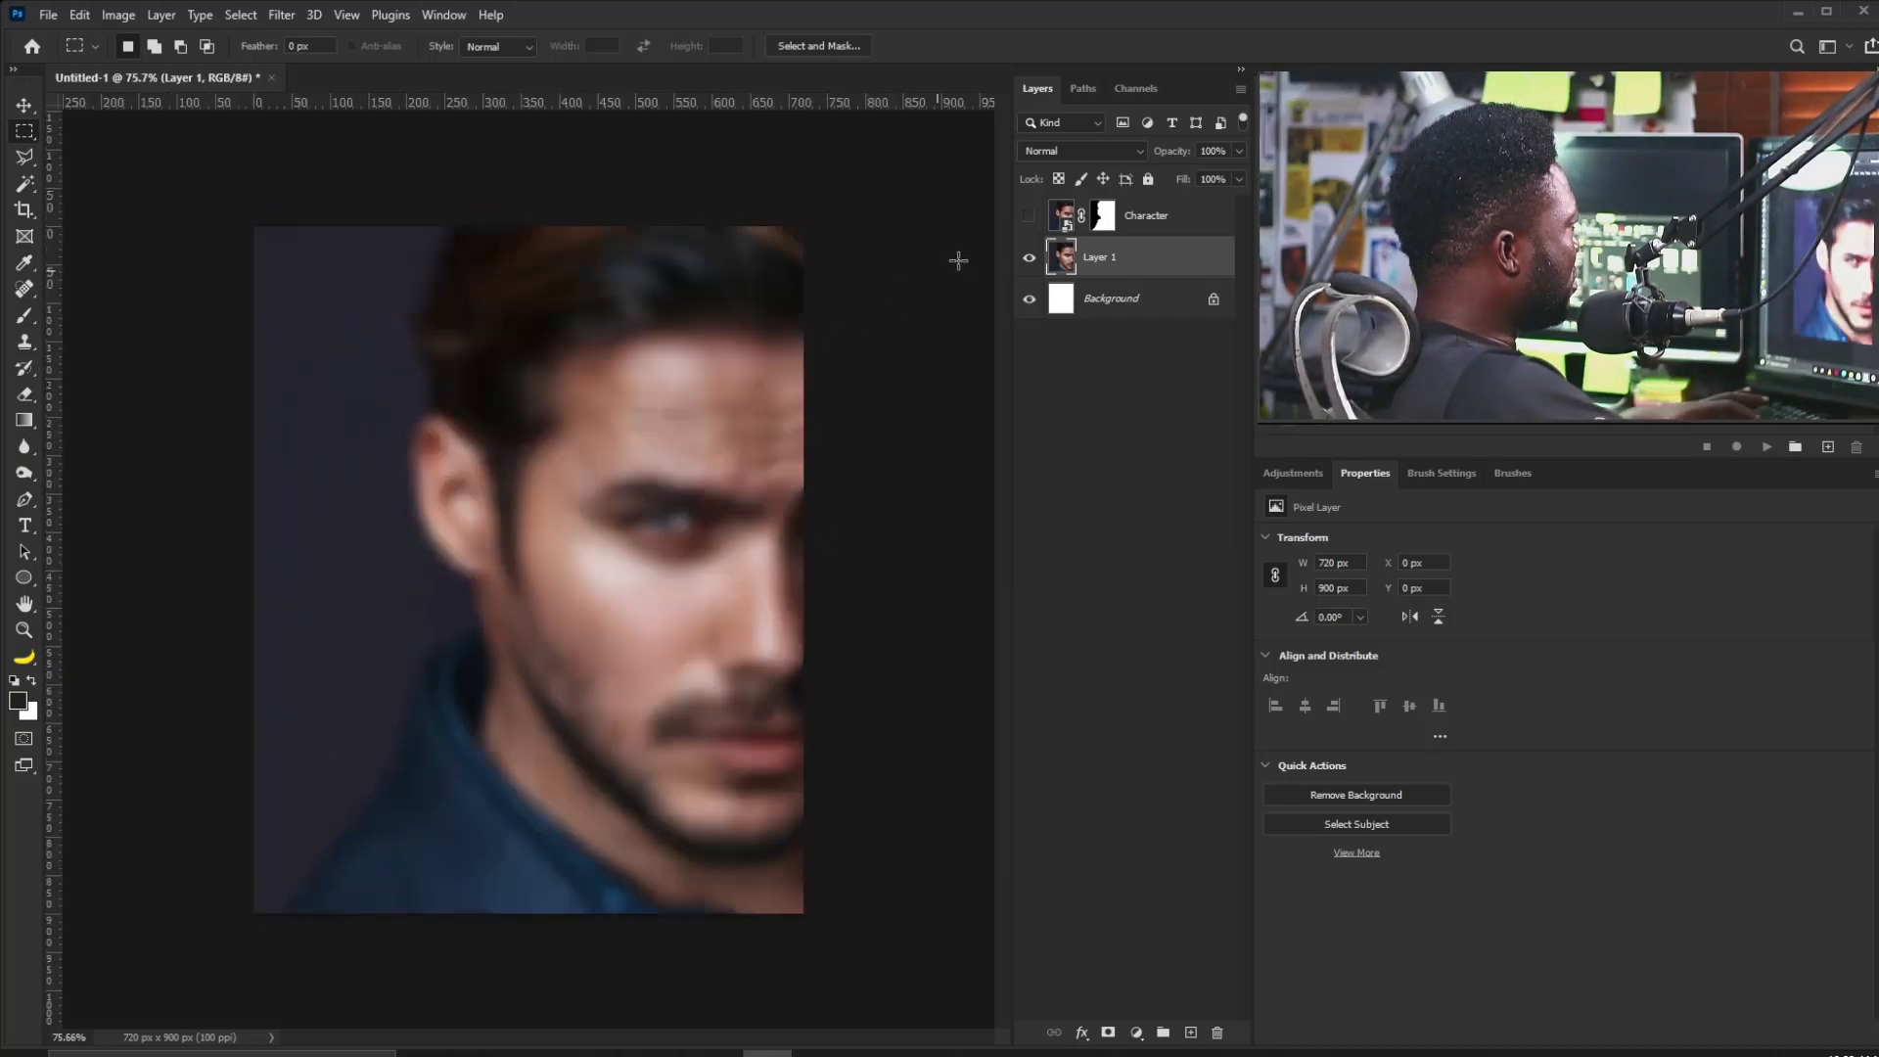
click(1031, 217)
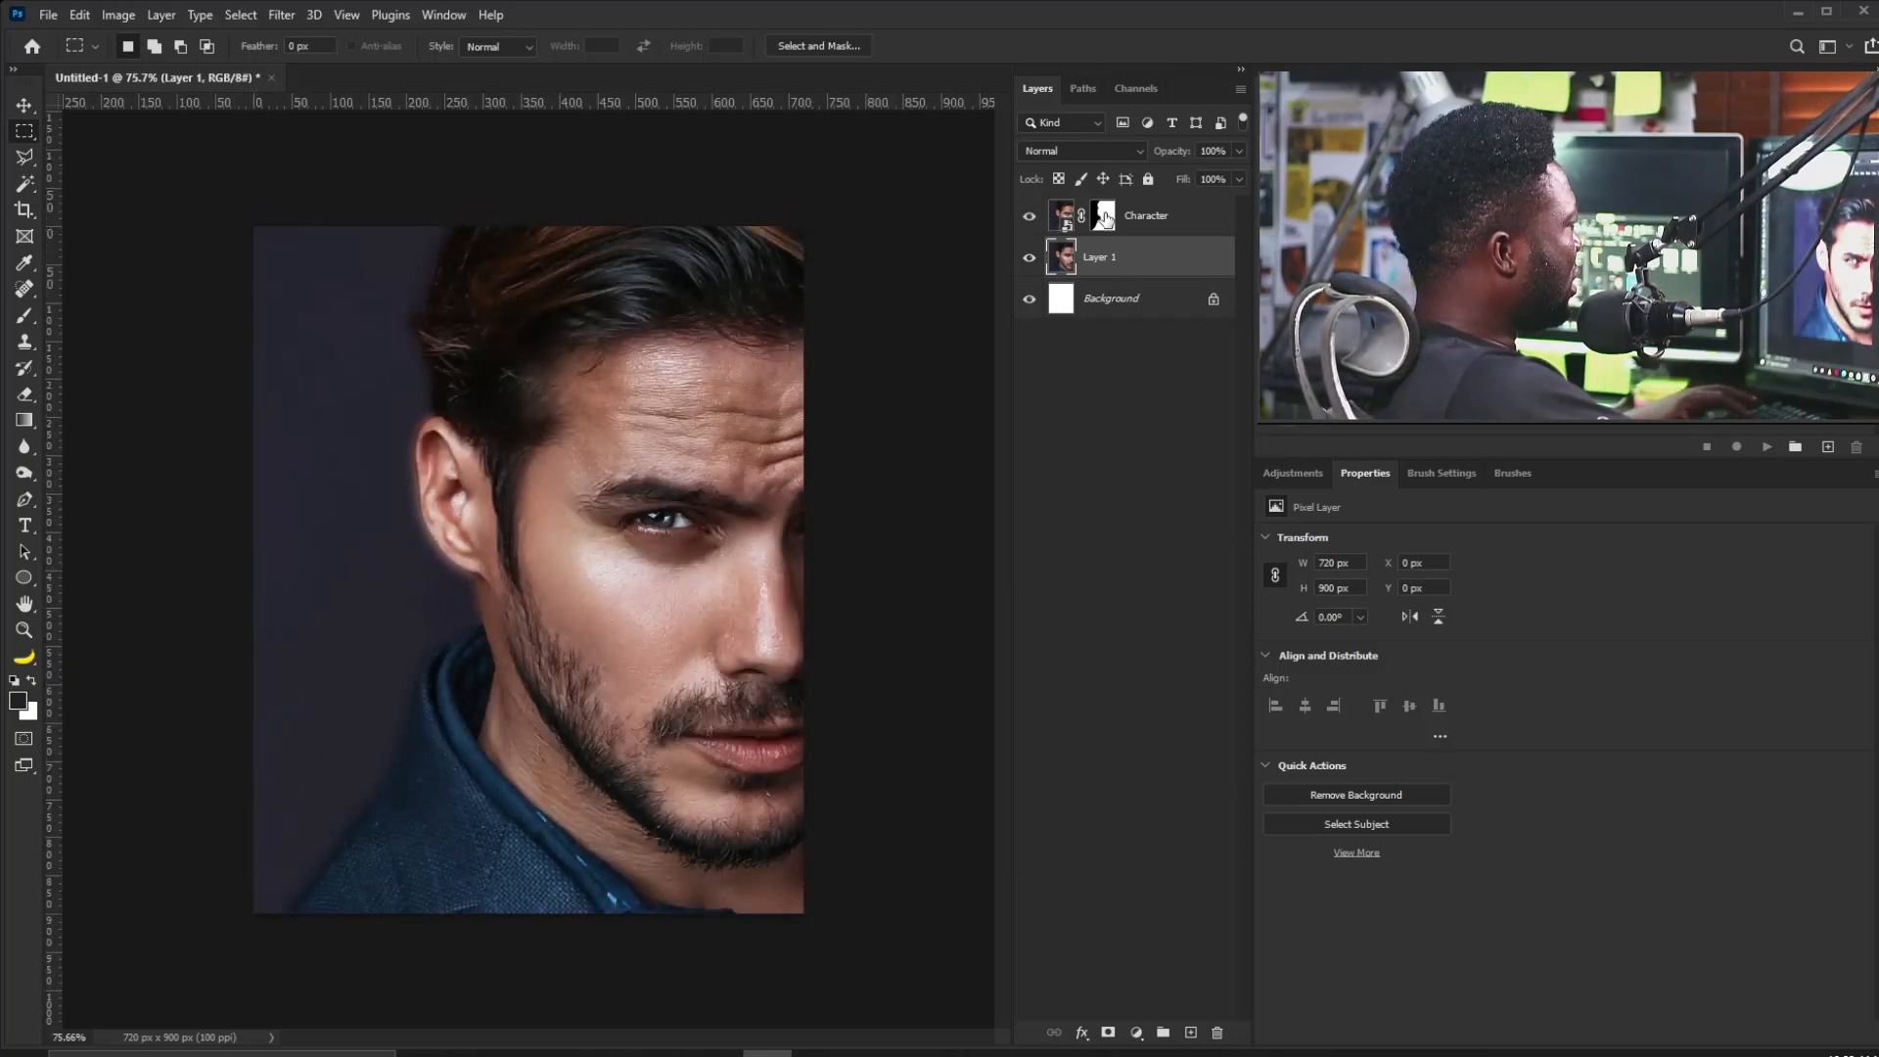
click(1104, 220)
click(1095, 257)
key(v)
drag(694, 478, 502, 472)
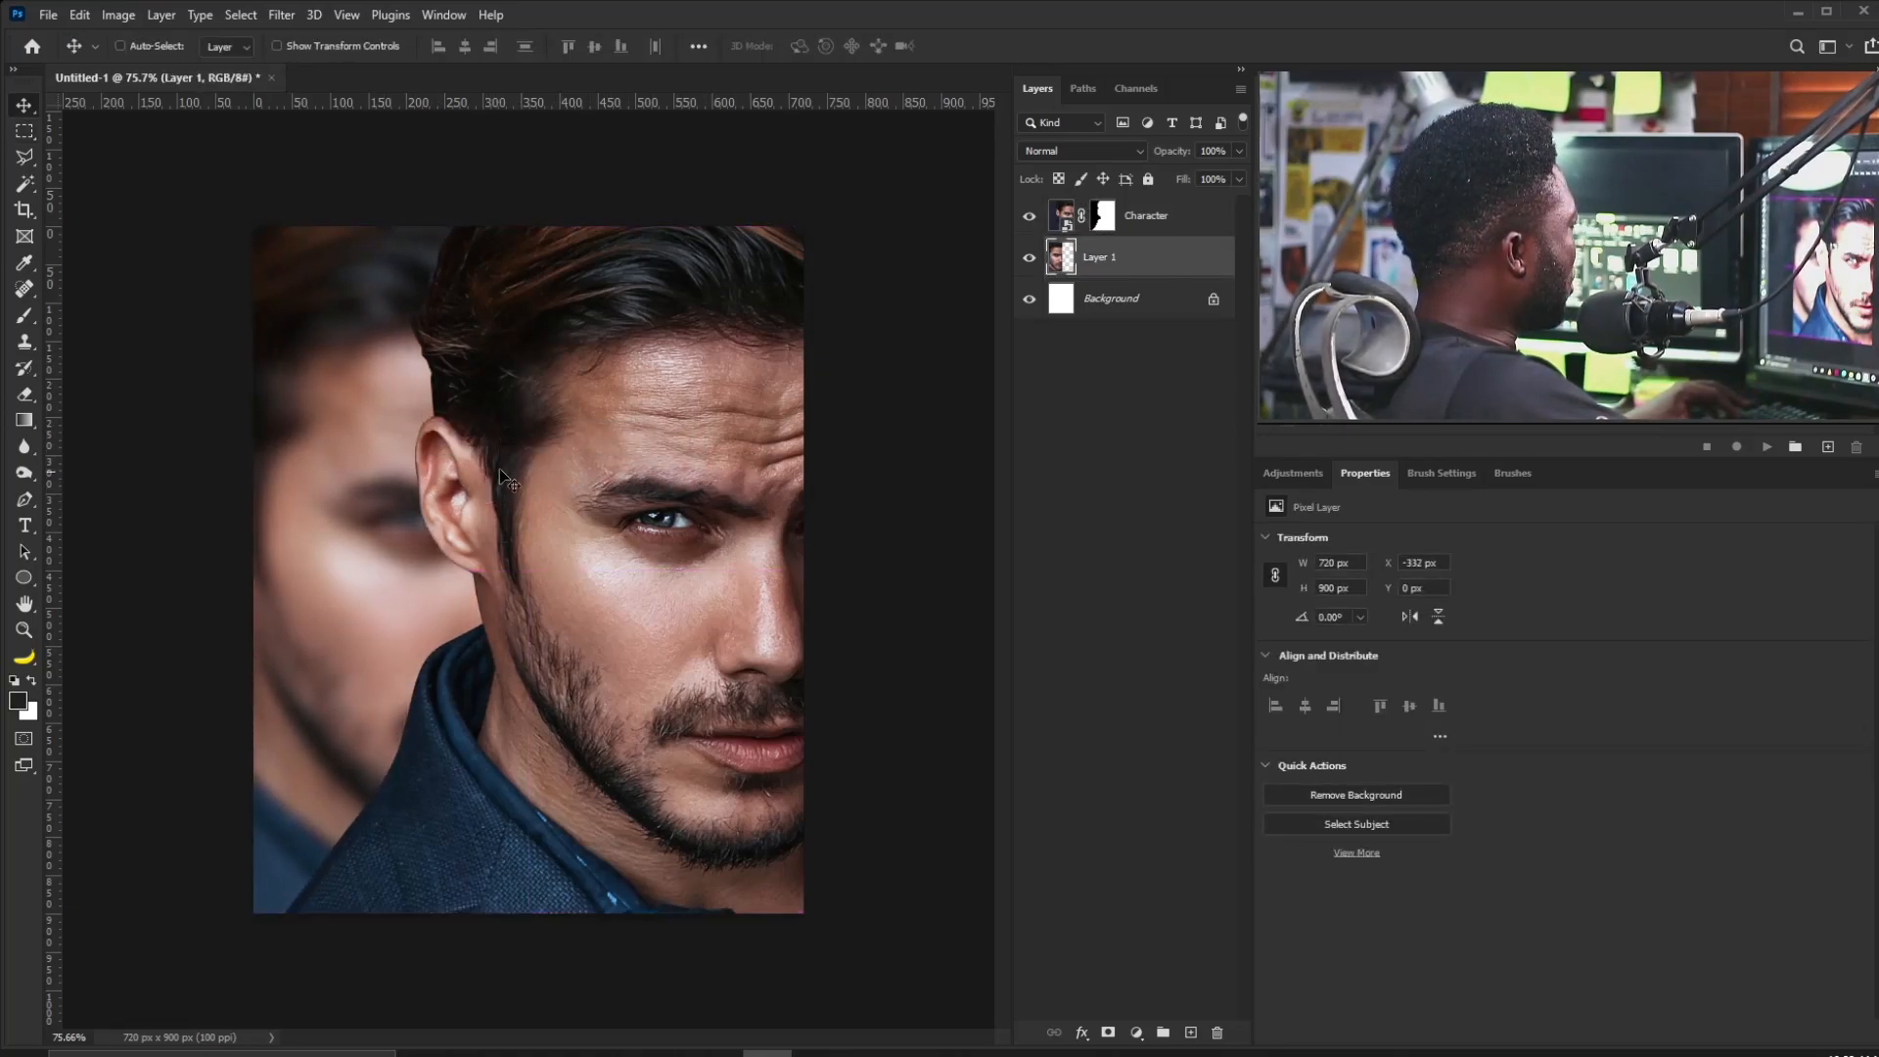
Smear the blurred portrait into abstract skin-toned swirls with Liquify's Forward Warp tool, using a 400 brush at pressure 100.
click(283, 16)
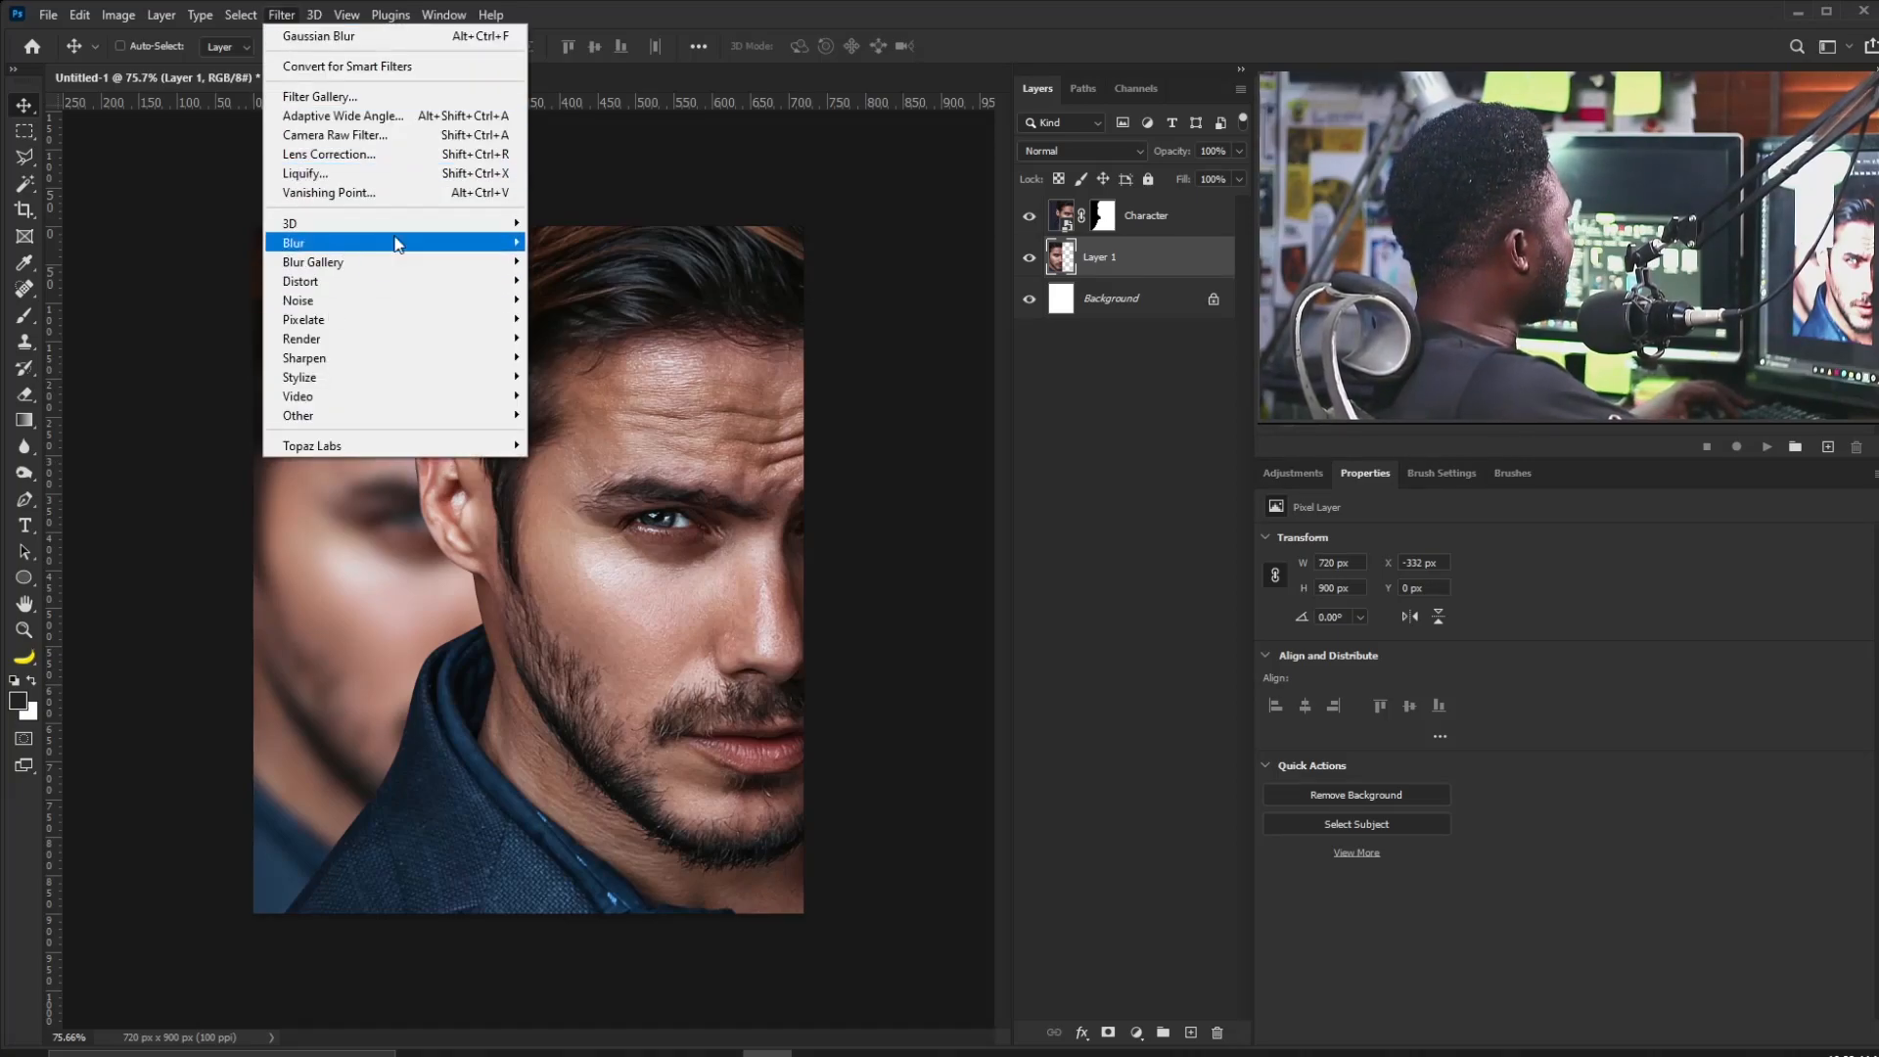
click(386, 172)
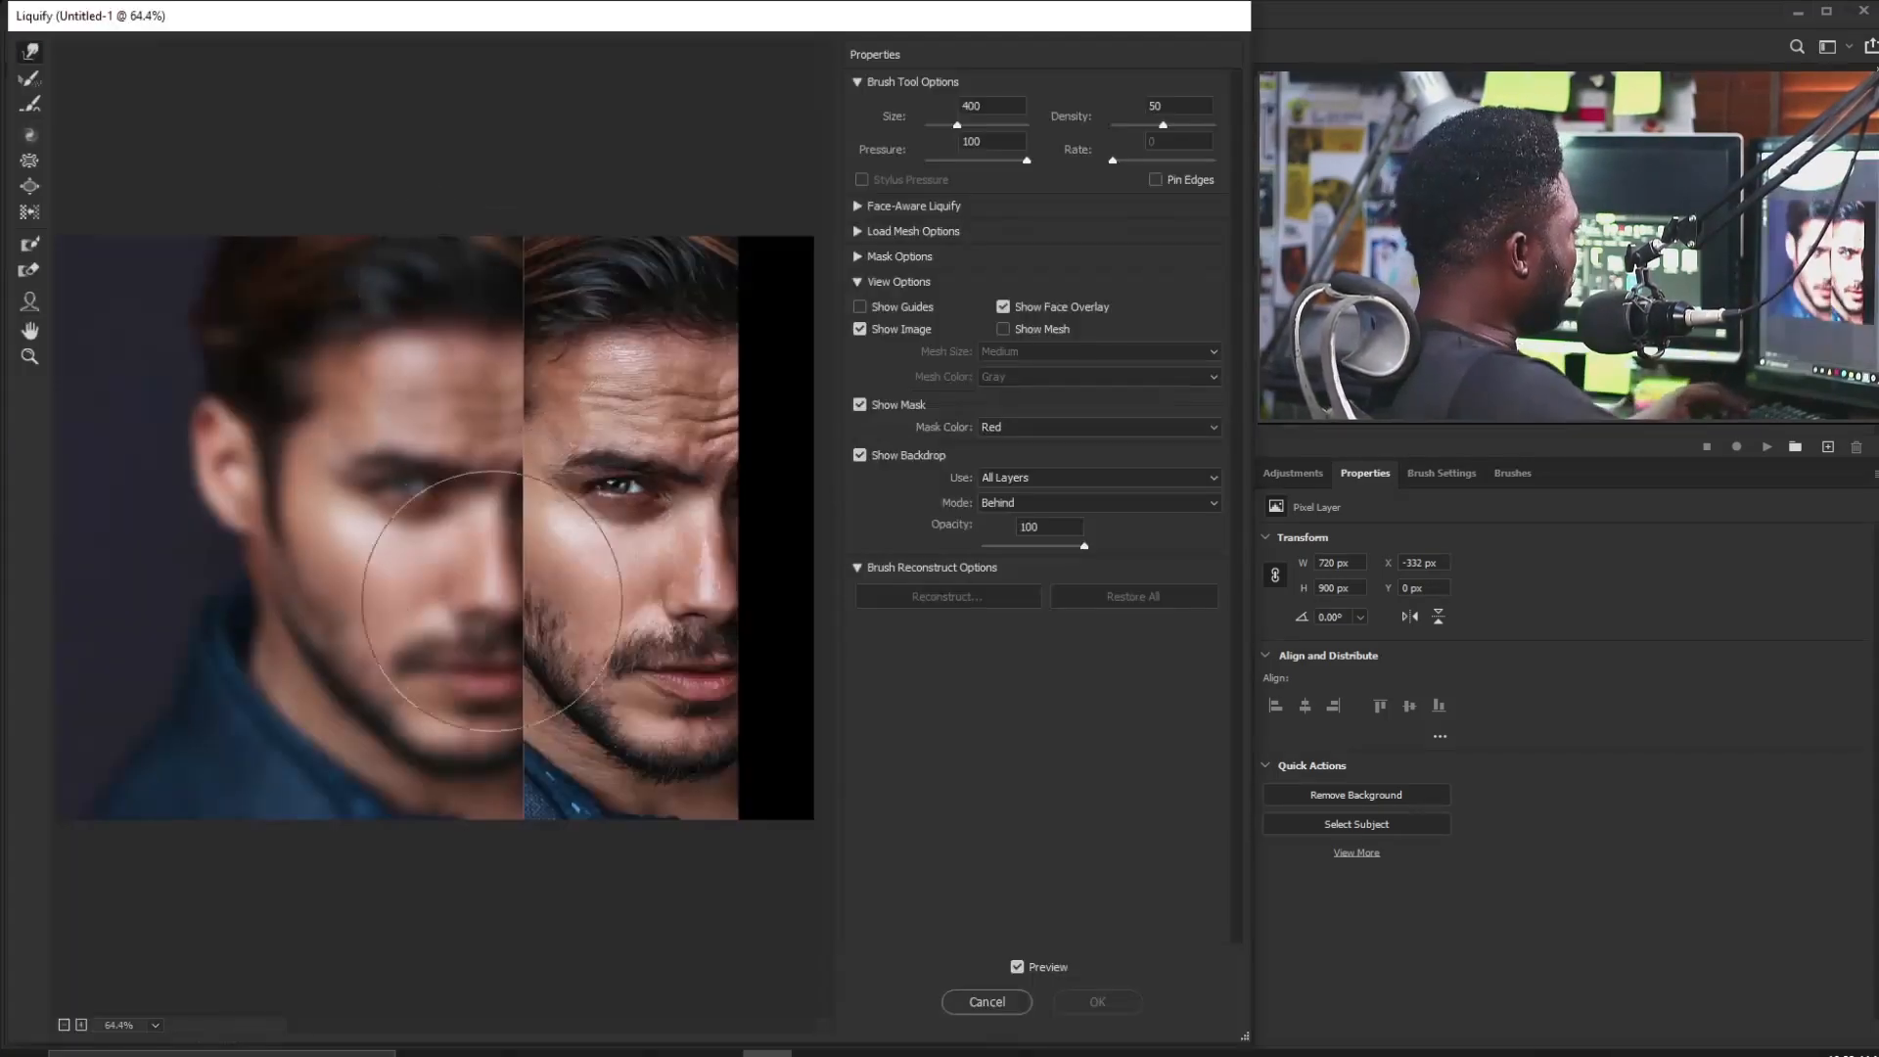
mouse_move(372, 460)
mouse_down()
mouse_move(293, 430)
mouse_move(357, 587)
mouse_move(450, 655)
mouse_move(453, 314)
mouse_move(209, 620)
mouse_move(335, 776)
mouse_move(411, 411)
mouse_move(440, 460)
mouse_move(343, 377)
mouse_move(298, 484)
mouse_move(260, 369)
mouse_move(147, 369)
mouse_move(209, 734)
mouse_move(343, 519)
mouse_move(419, 587)
mouse_move(378, 649)
mouse_move(302, 167)
mouse_move(319, 494)
mouse_move(335, 369)
mouse_move(209, 587)
mouse_move(420, 335)
mouse_move(191, 486)
mouse_move(191, 758)
mouse_up()
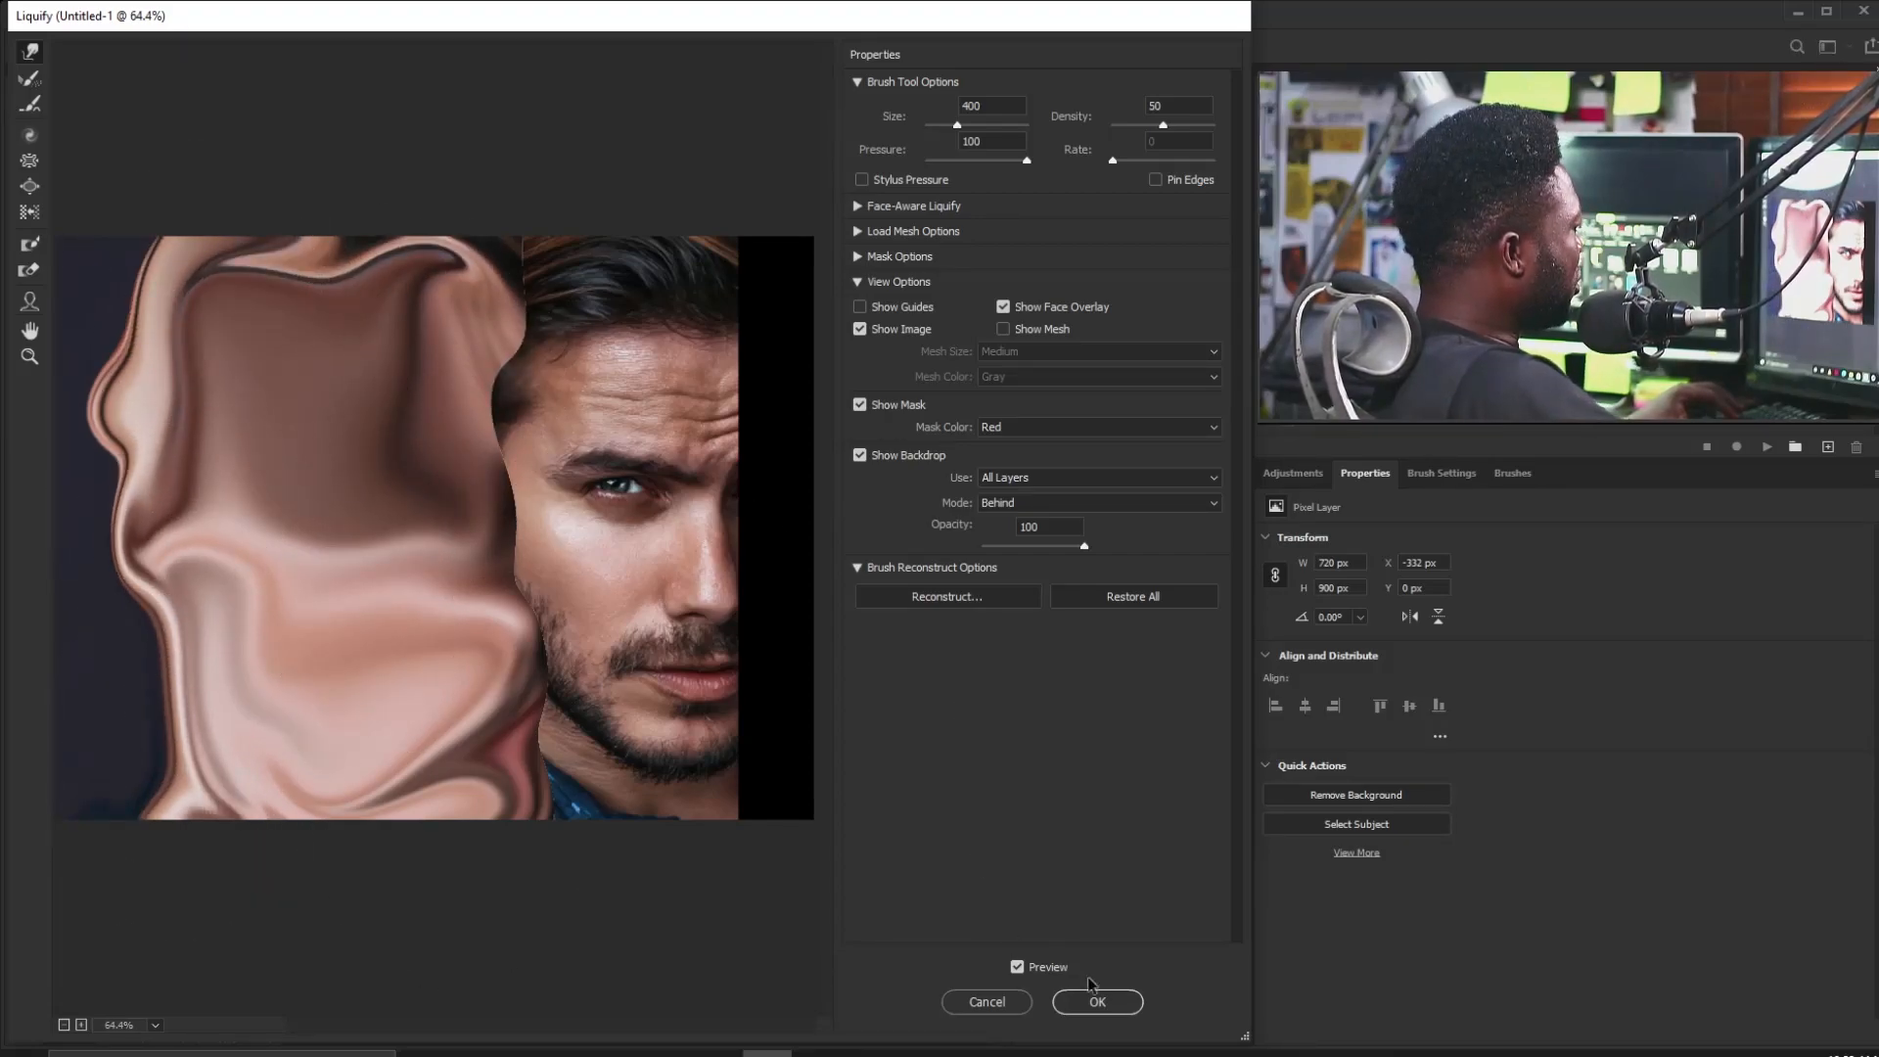
click(1097, 1001)
Reposition the liquified layer and enlarge it to about 1102 × 1291 px so it fills the area behind the character.
mouse_move(364, 529)
mouse_down()
mouse_move(387, 611)
mouse_move(511, 509)
mouse_move(474, 476)
mouse_move(396, 592)
mouse_move(269, 533)
mouse_up()
key(ctrl+t)
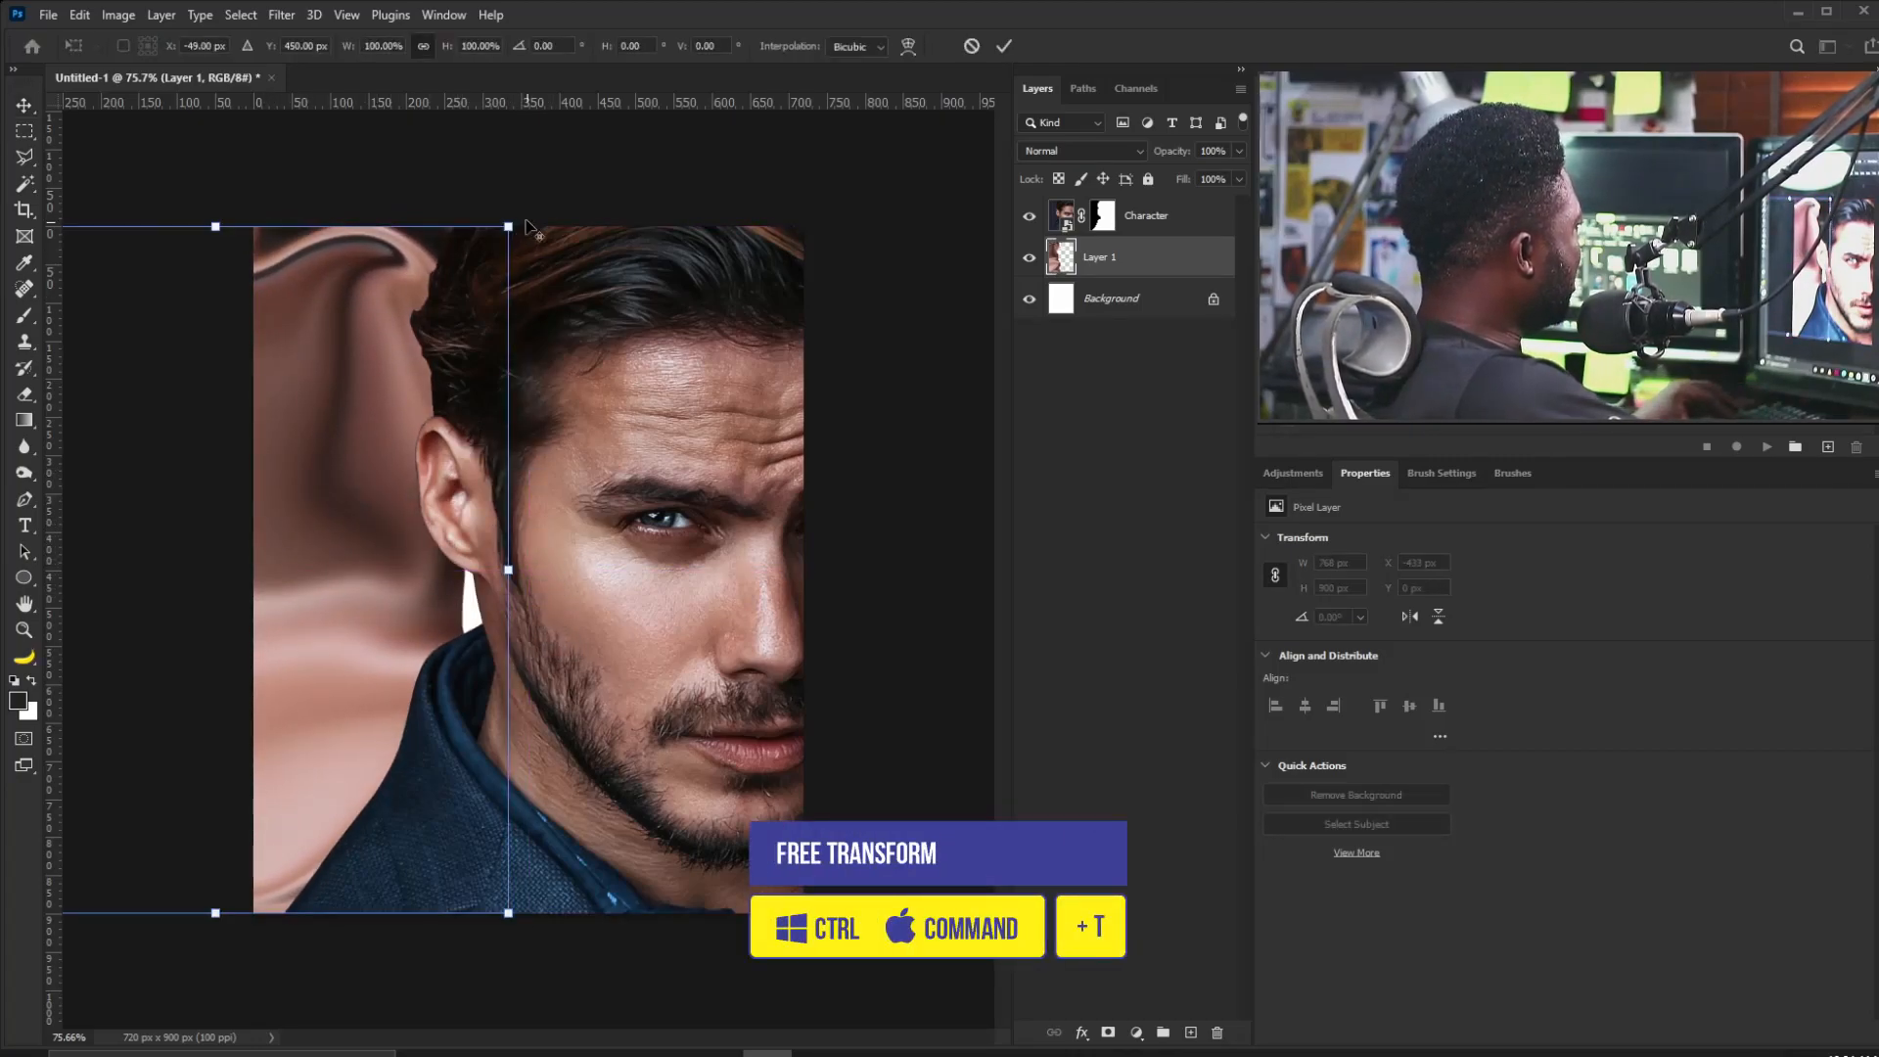
drag(526, 223, 729, 217)
drag(451, 517, 370, 545)
key(Return)
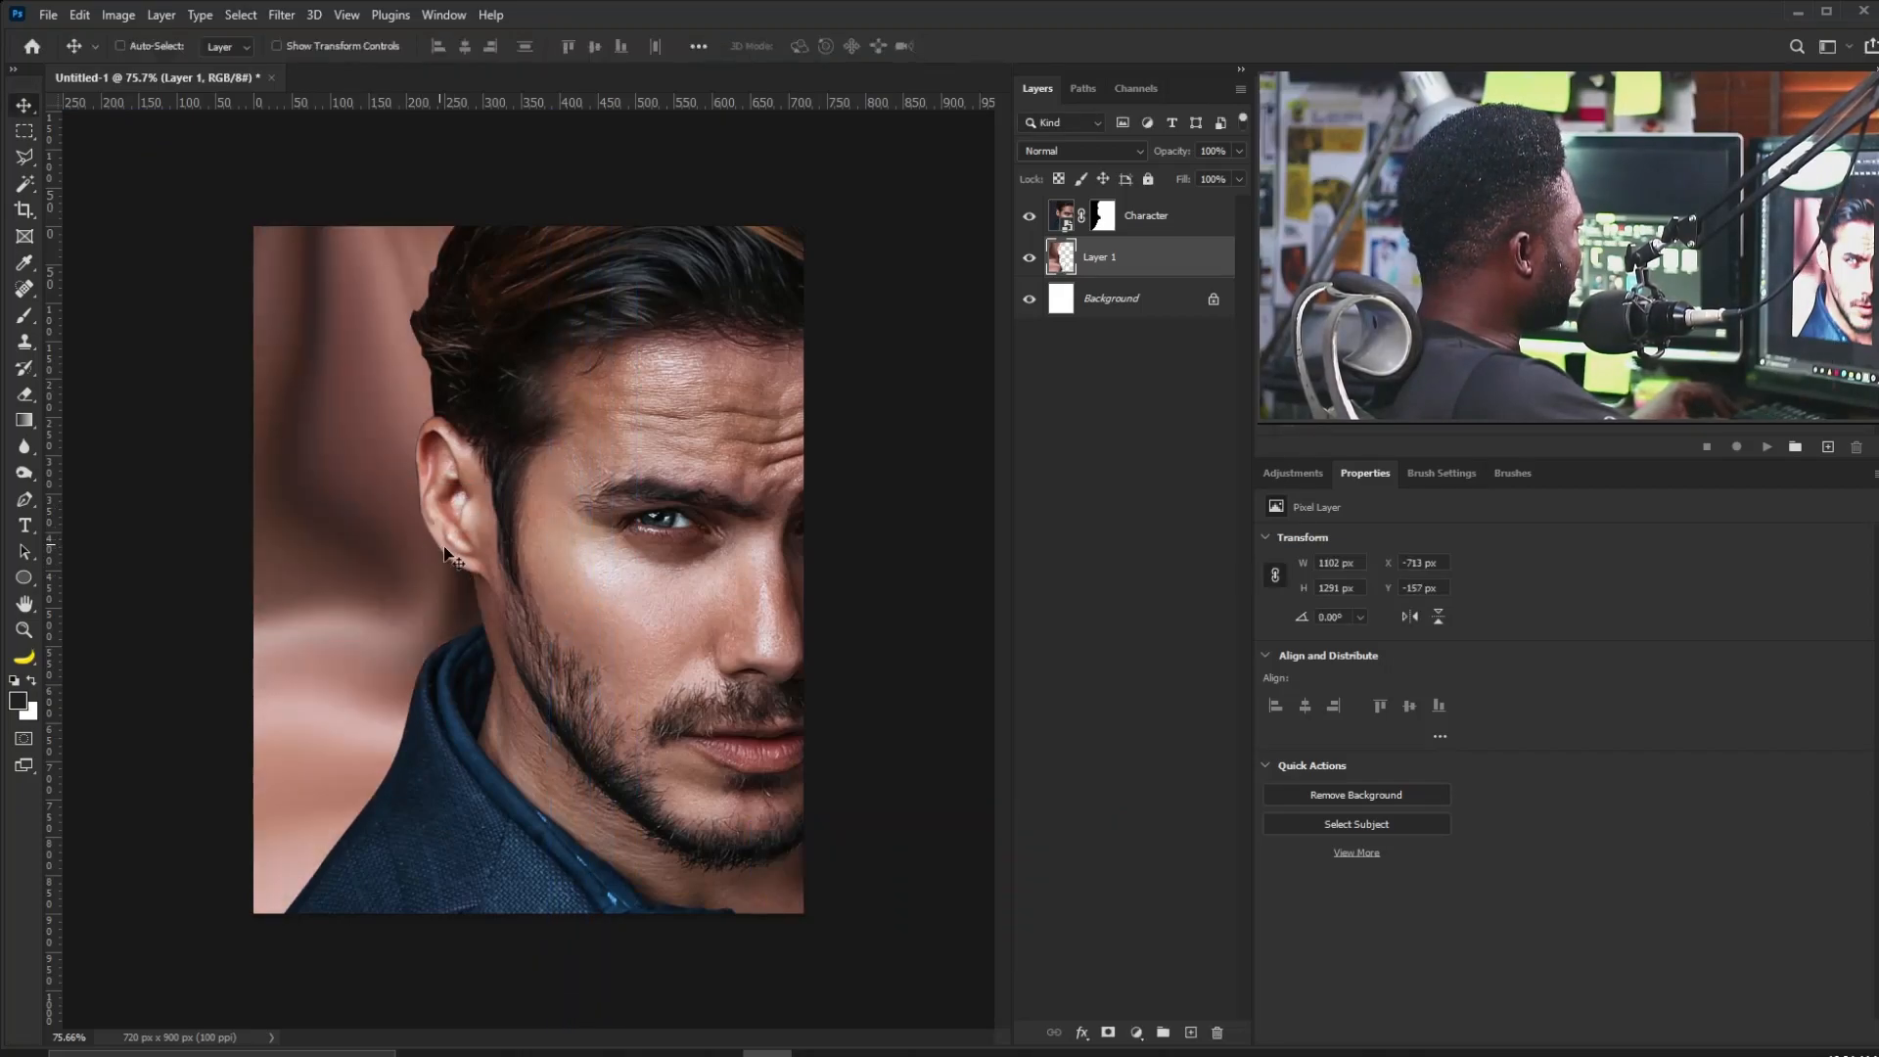
Contract the Character layer mask with a Minimum filter at a radius of 1 pixel, and feather the mask by 0.5 px.
scroll(413, 508, up, 3)
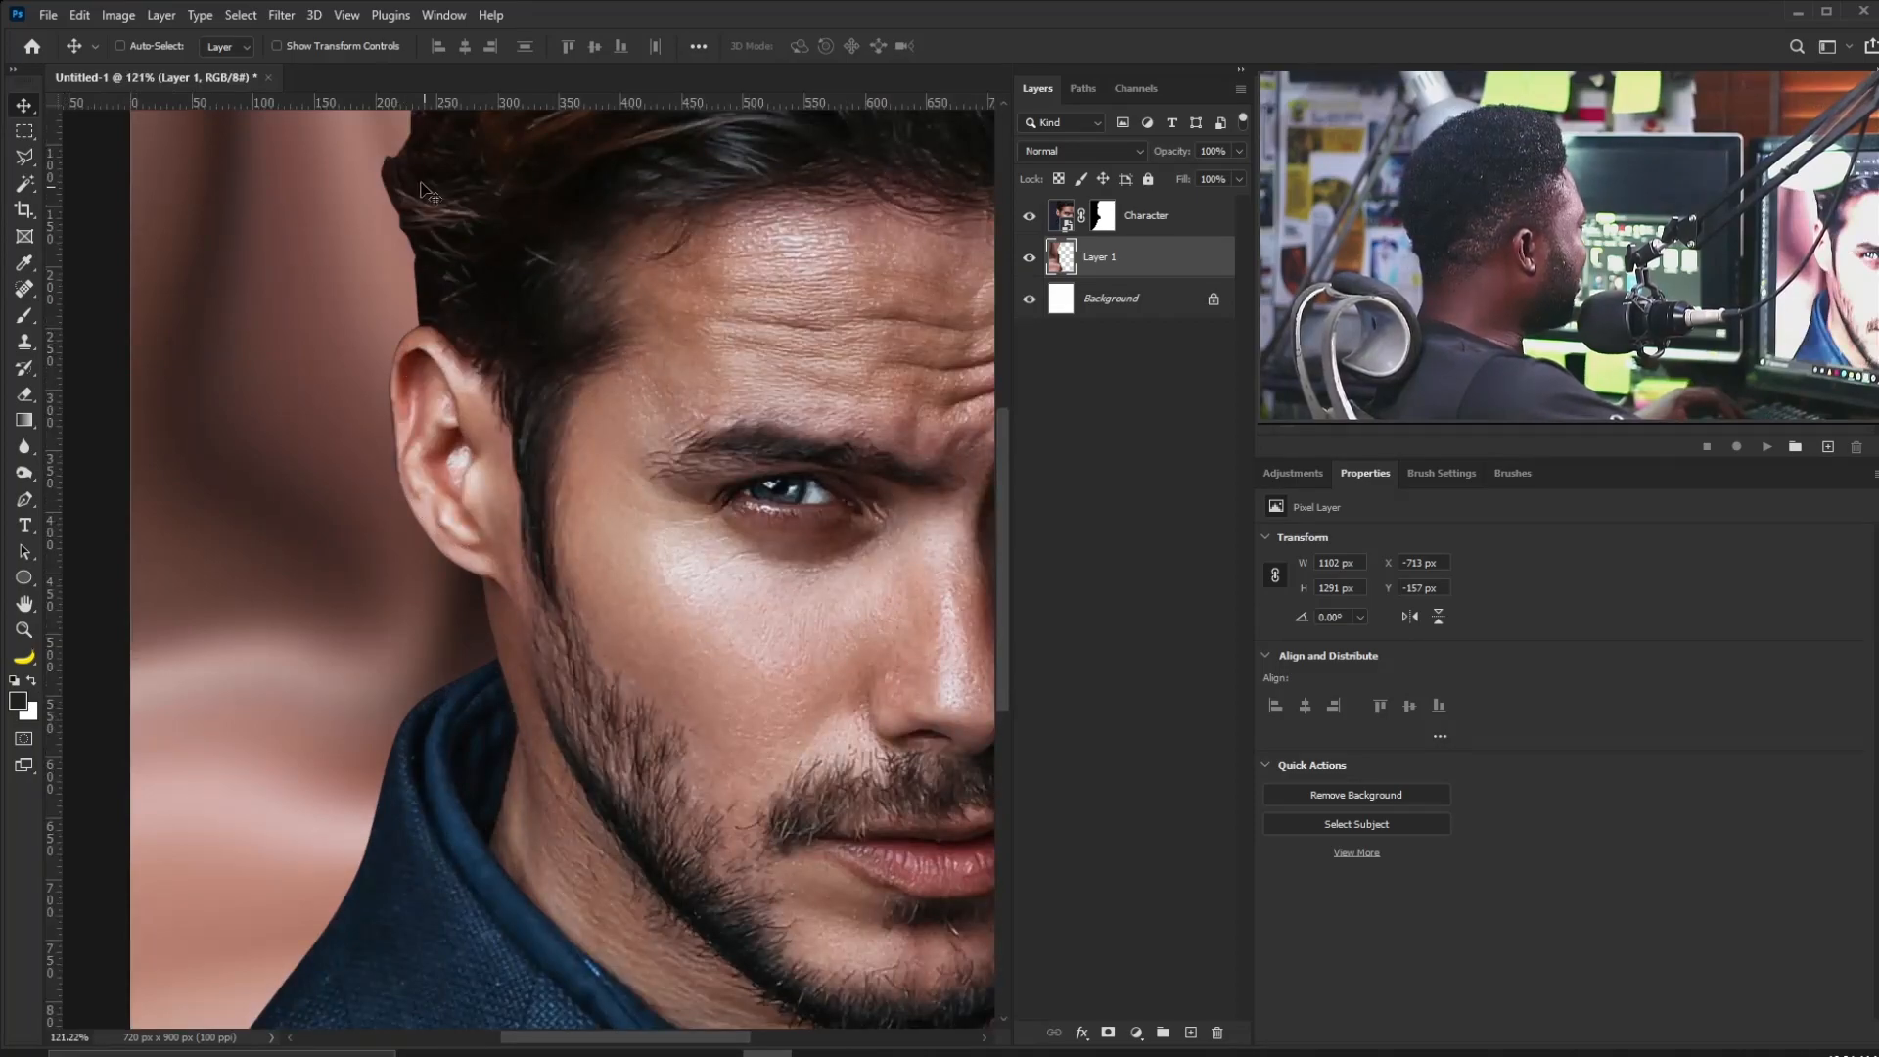
drag(421, 311, 426, 509)
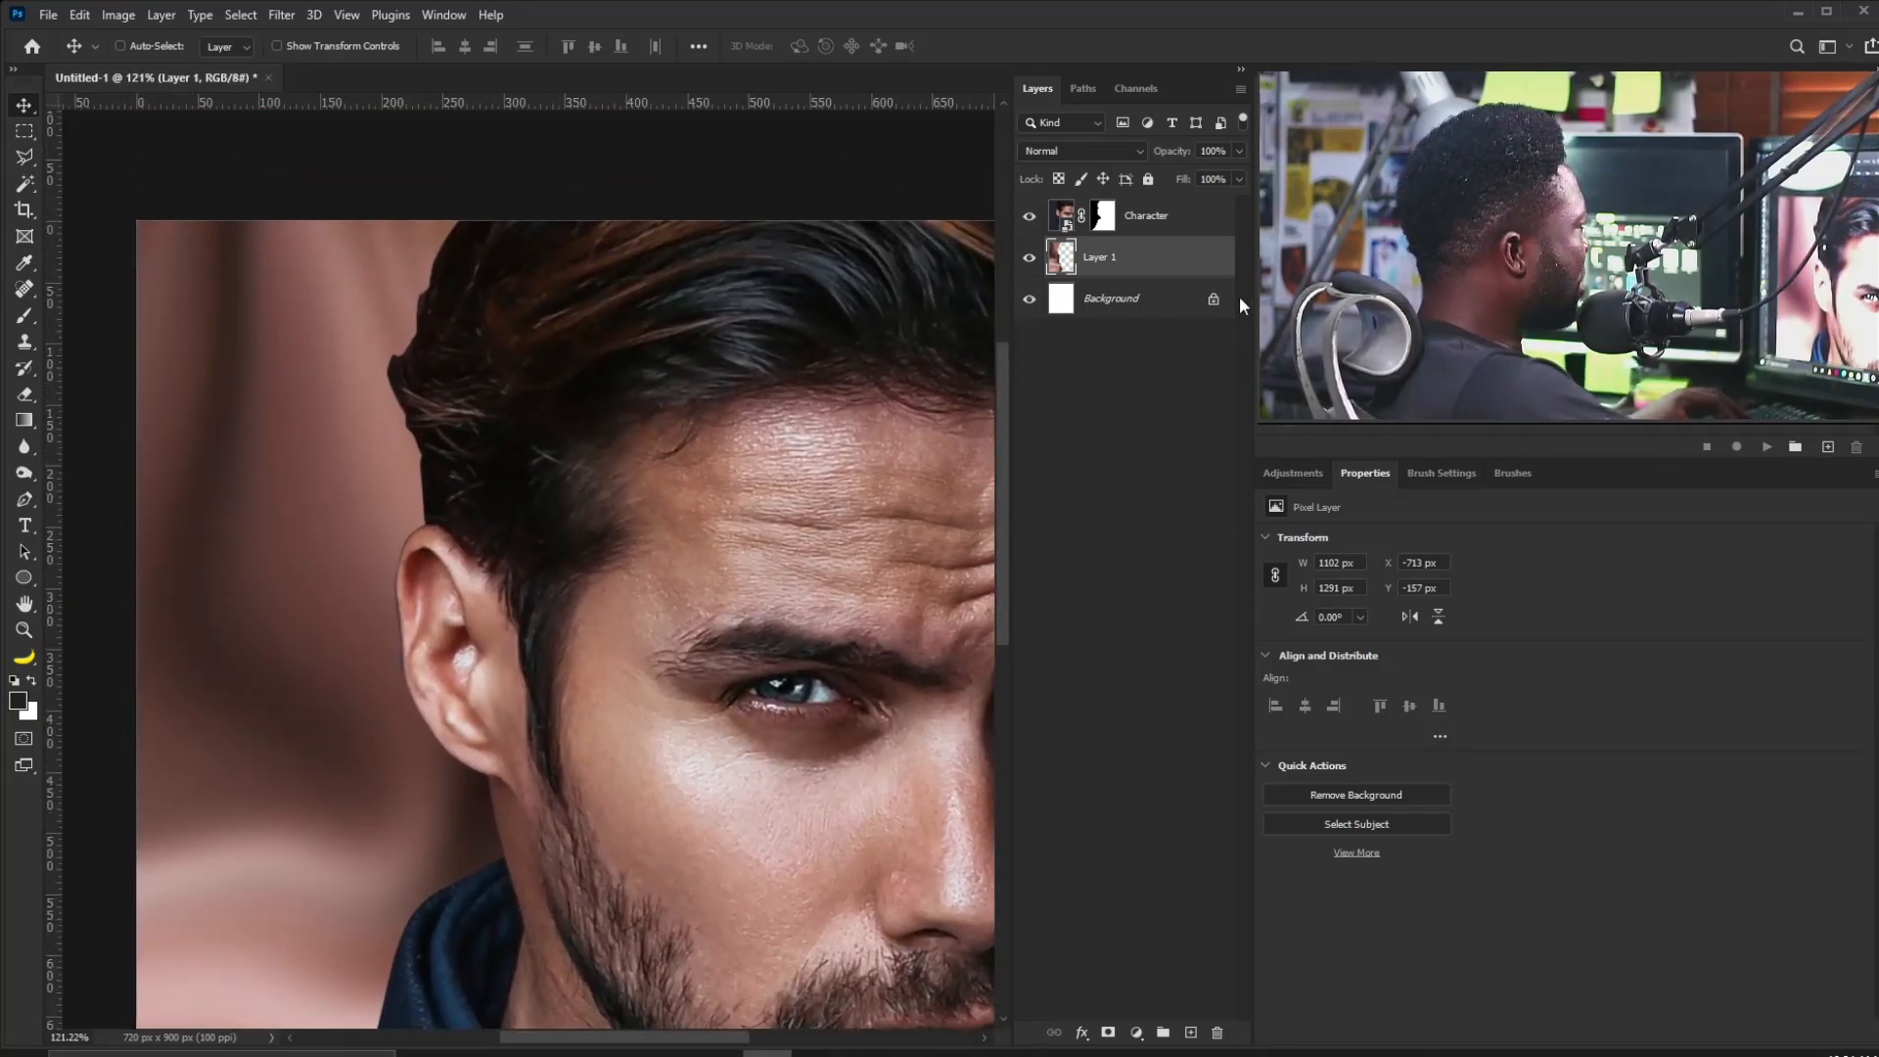
click(1103, 218)
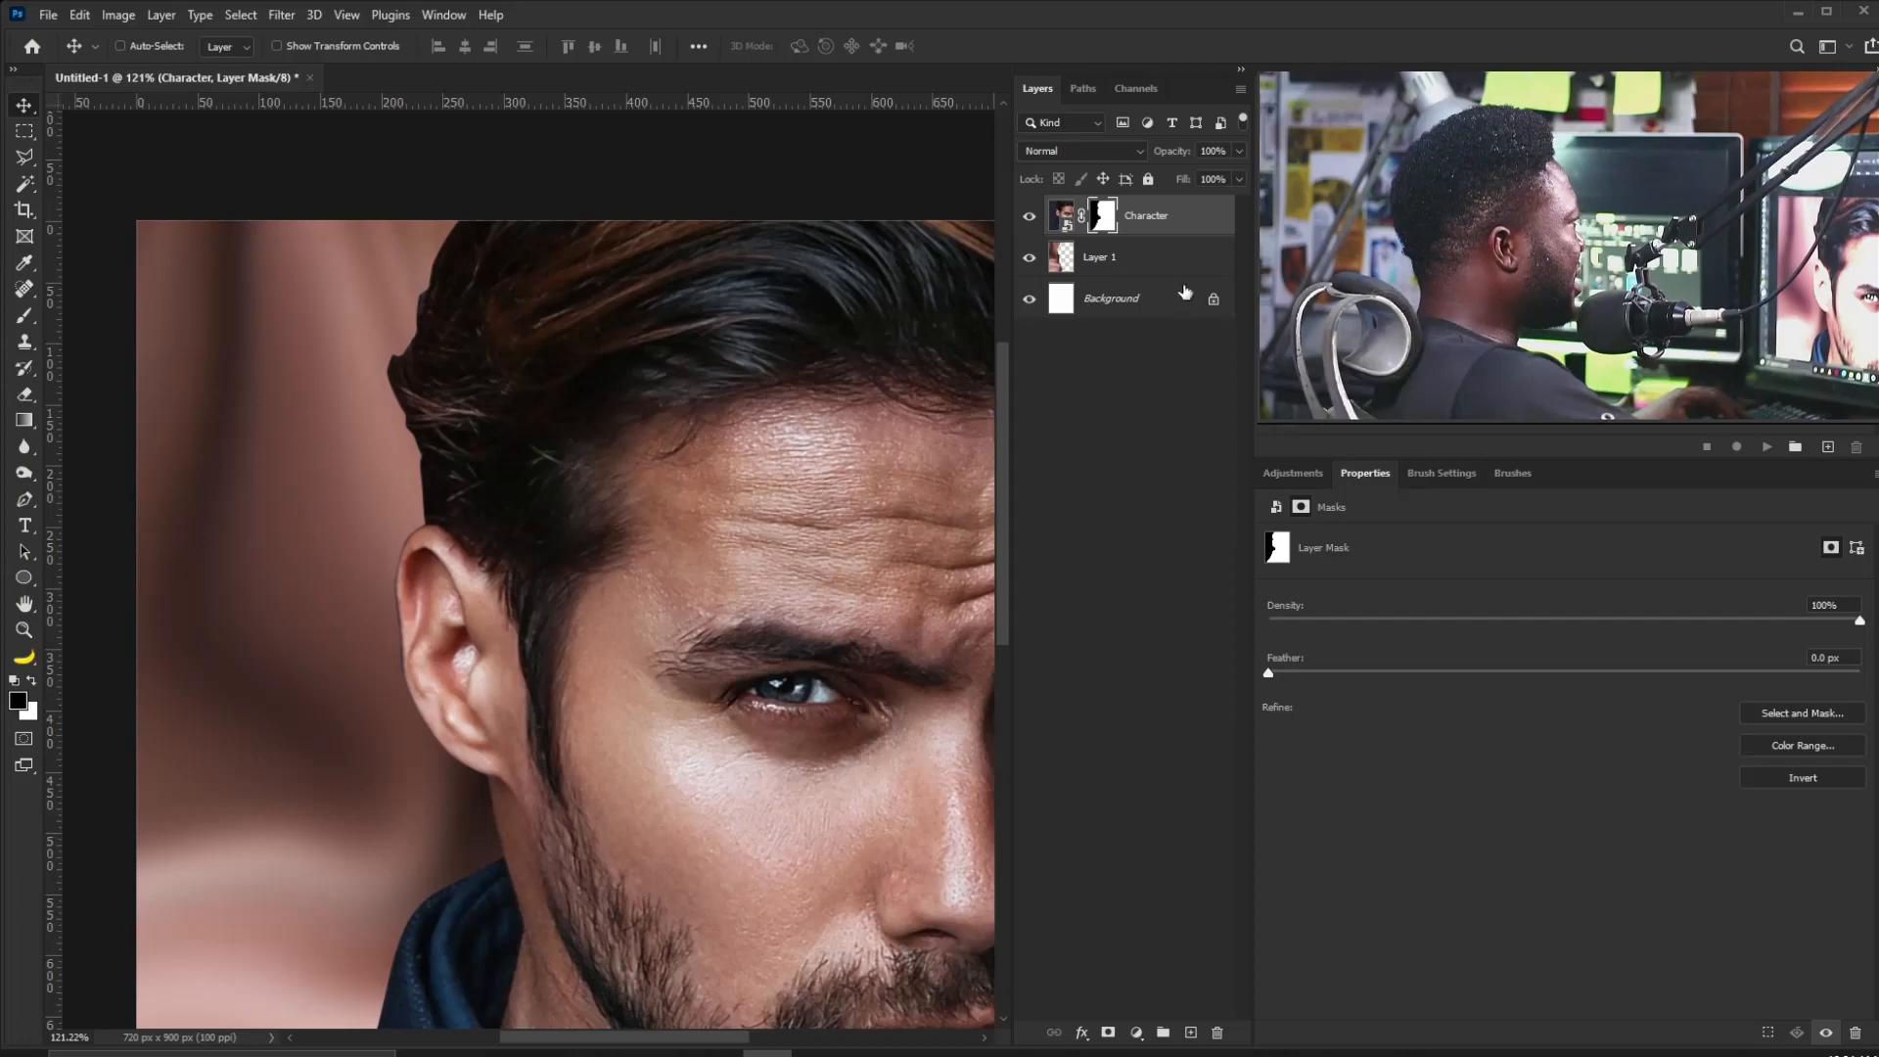
click(283, 15)
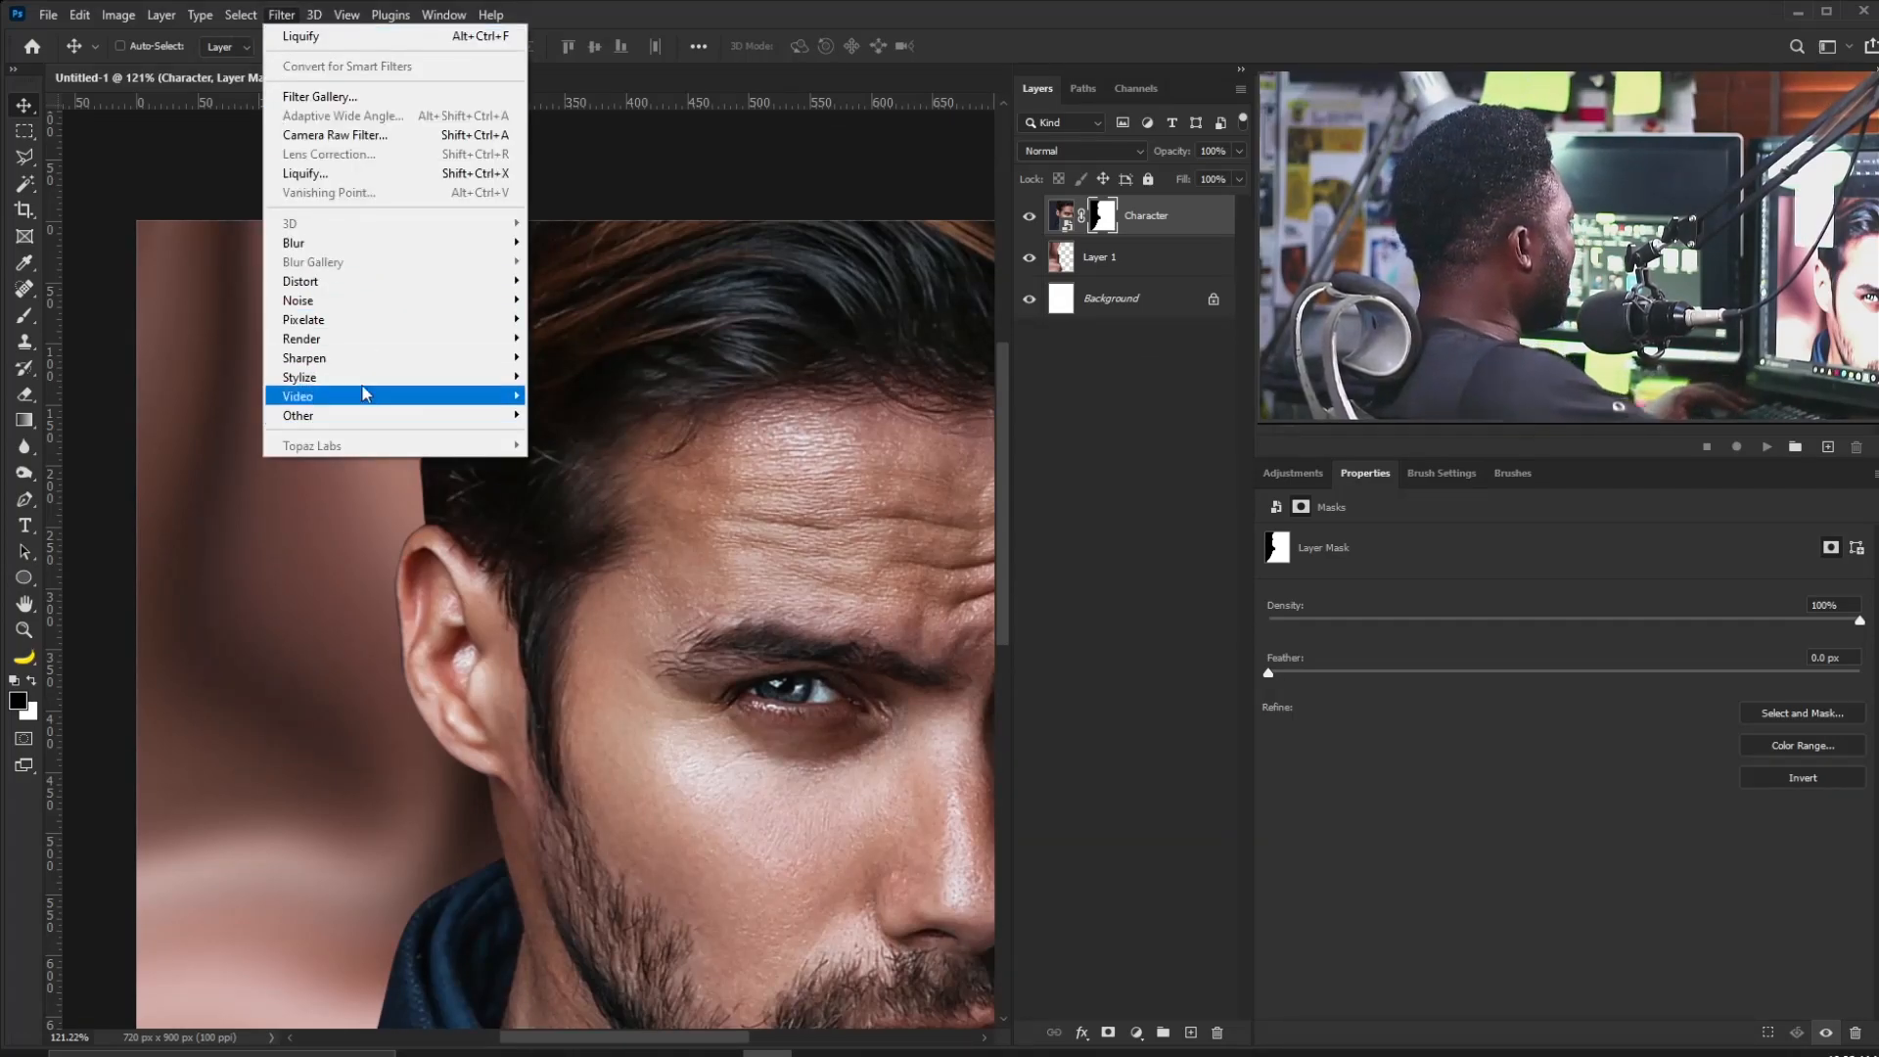
mouse_move(469, 415)
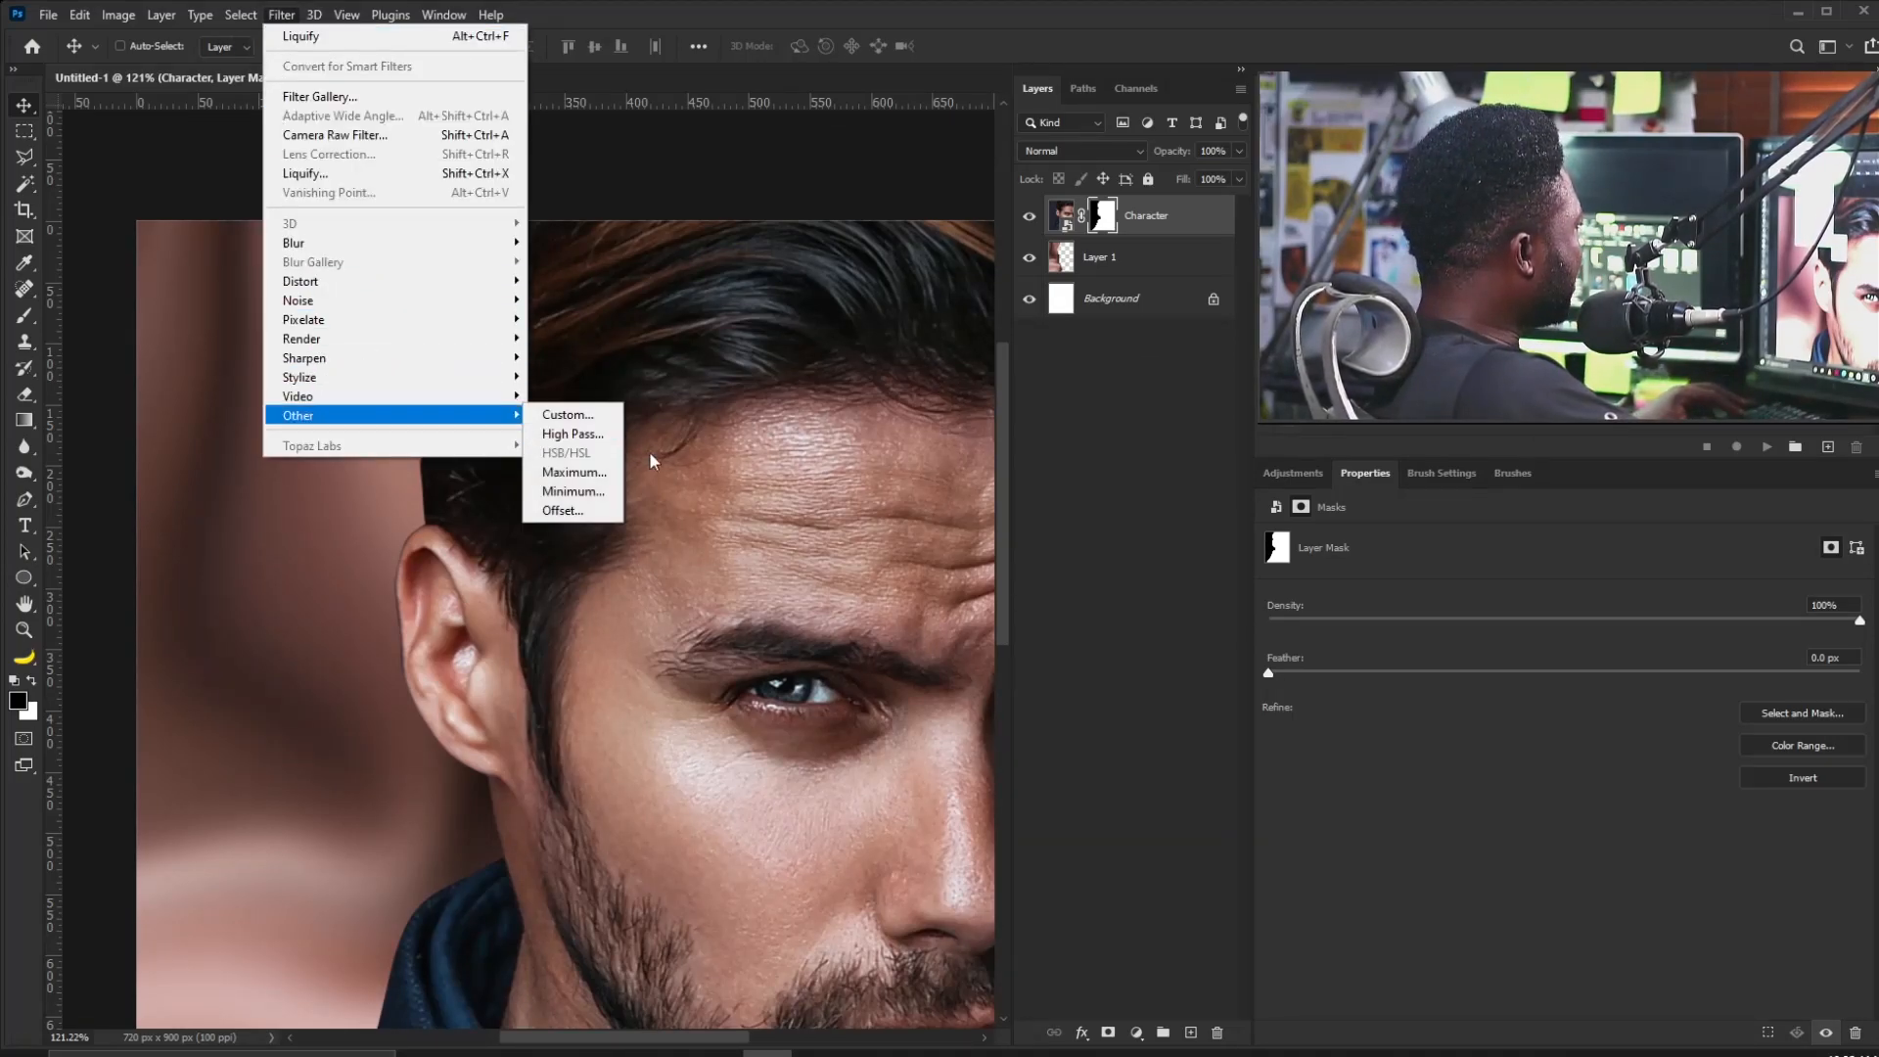
click(588, 492)
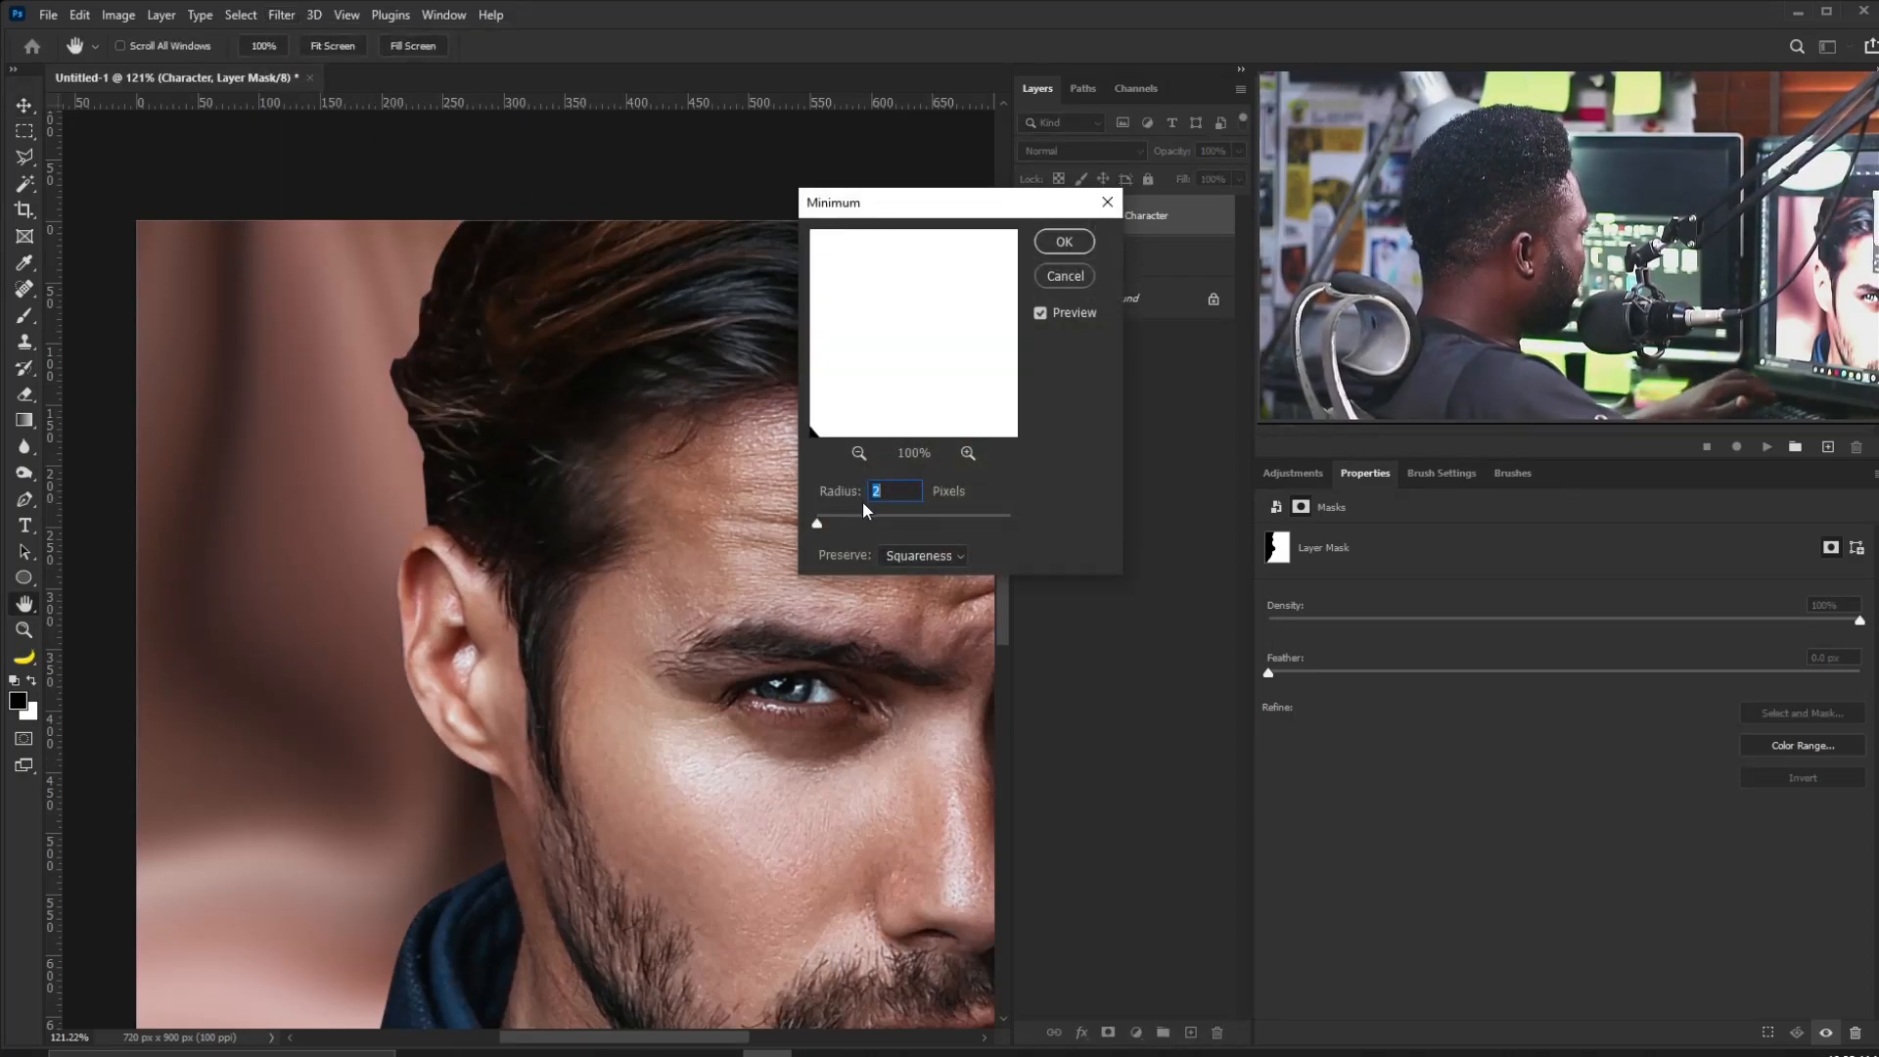
text(1)
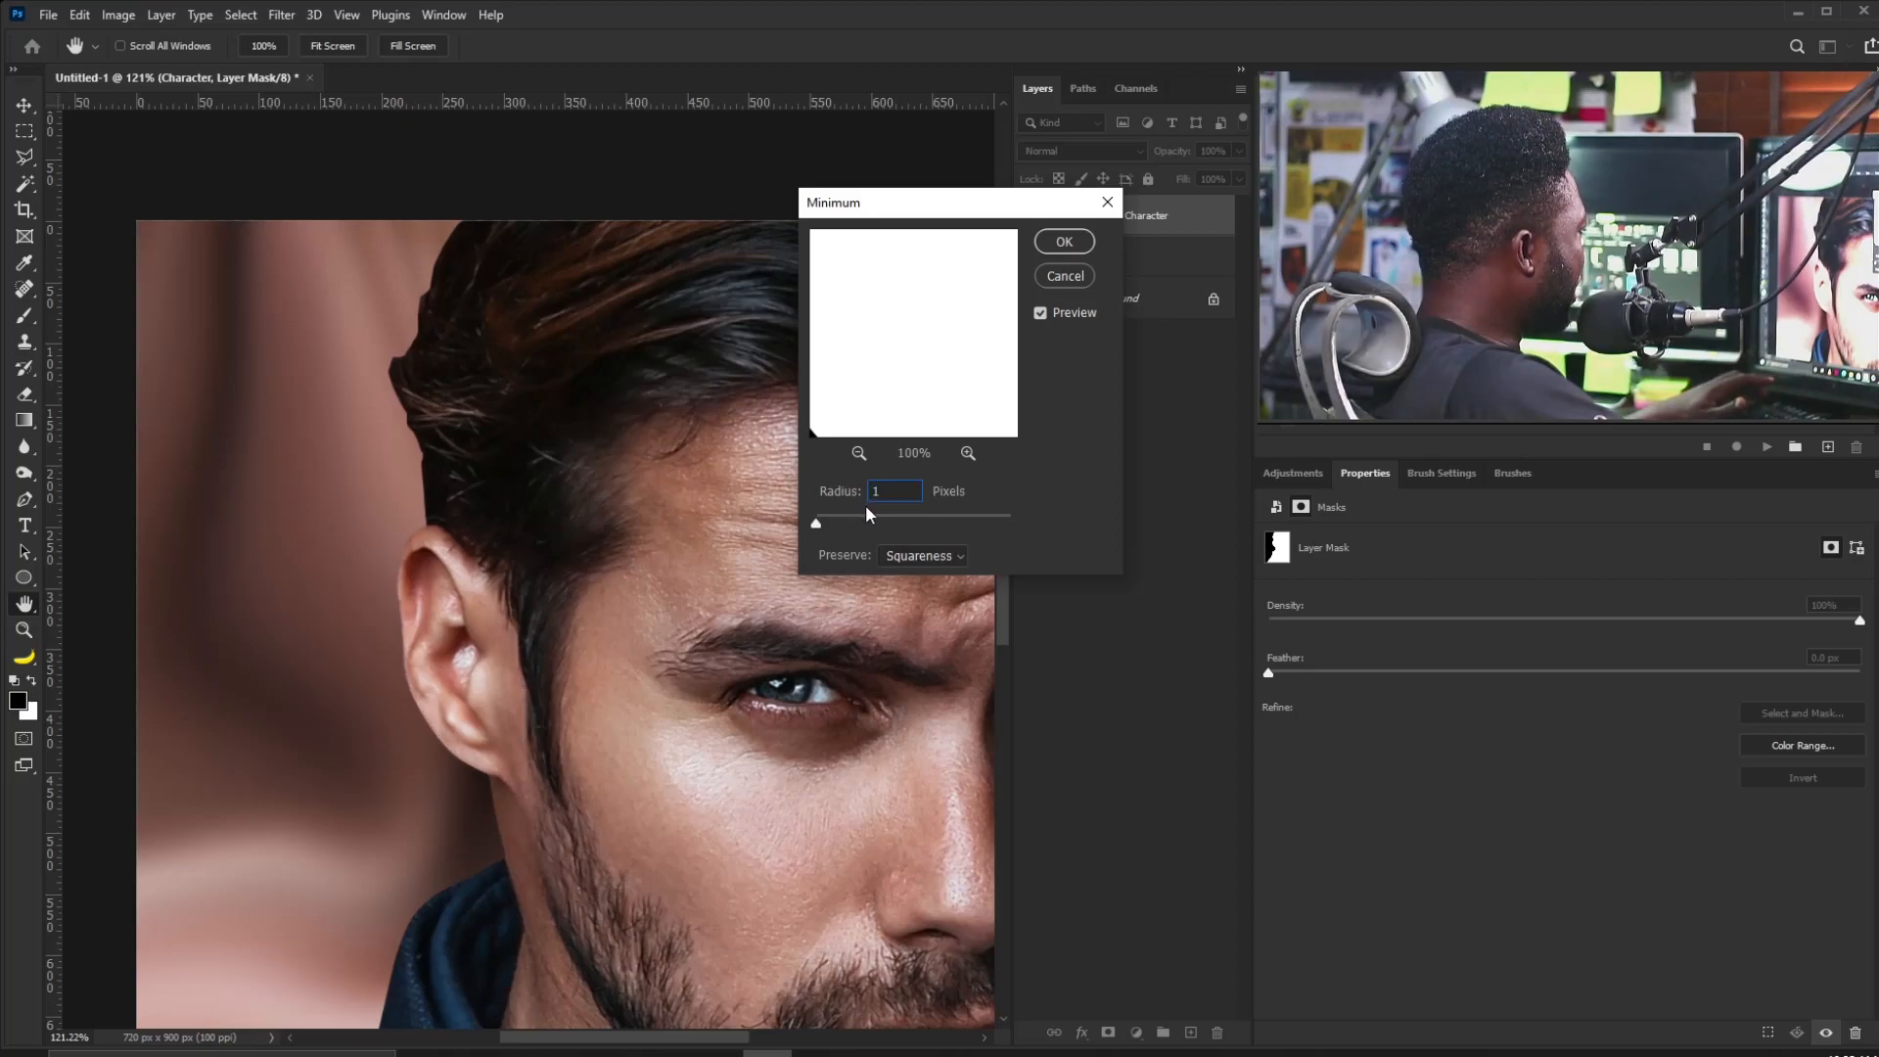
click(1065, 242)
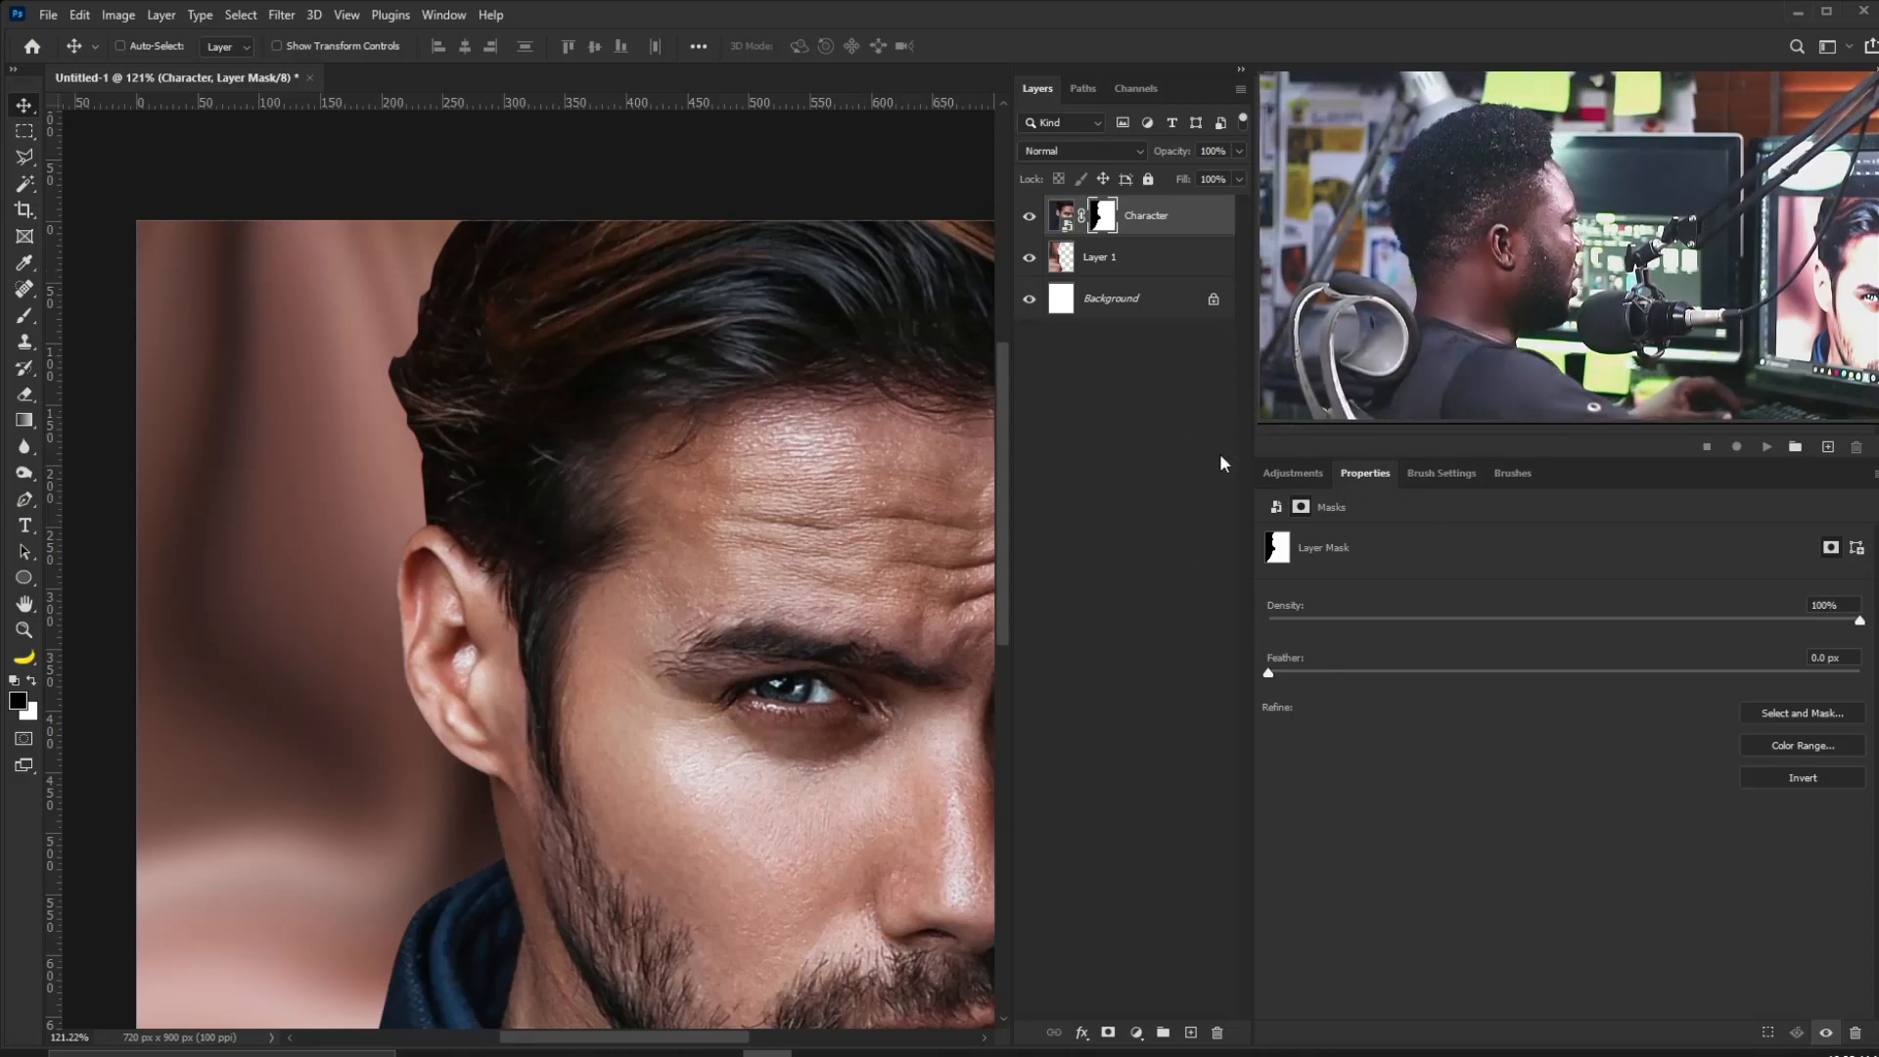
drag(1269, 673, 1284, 671)
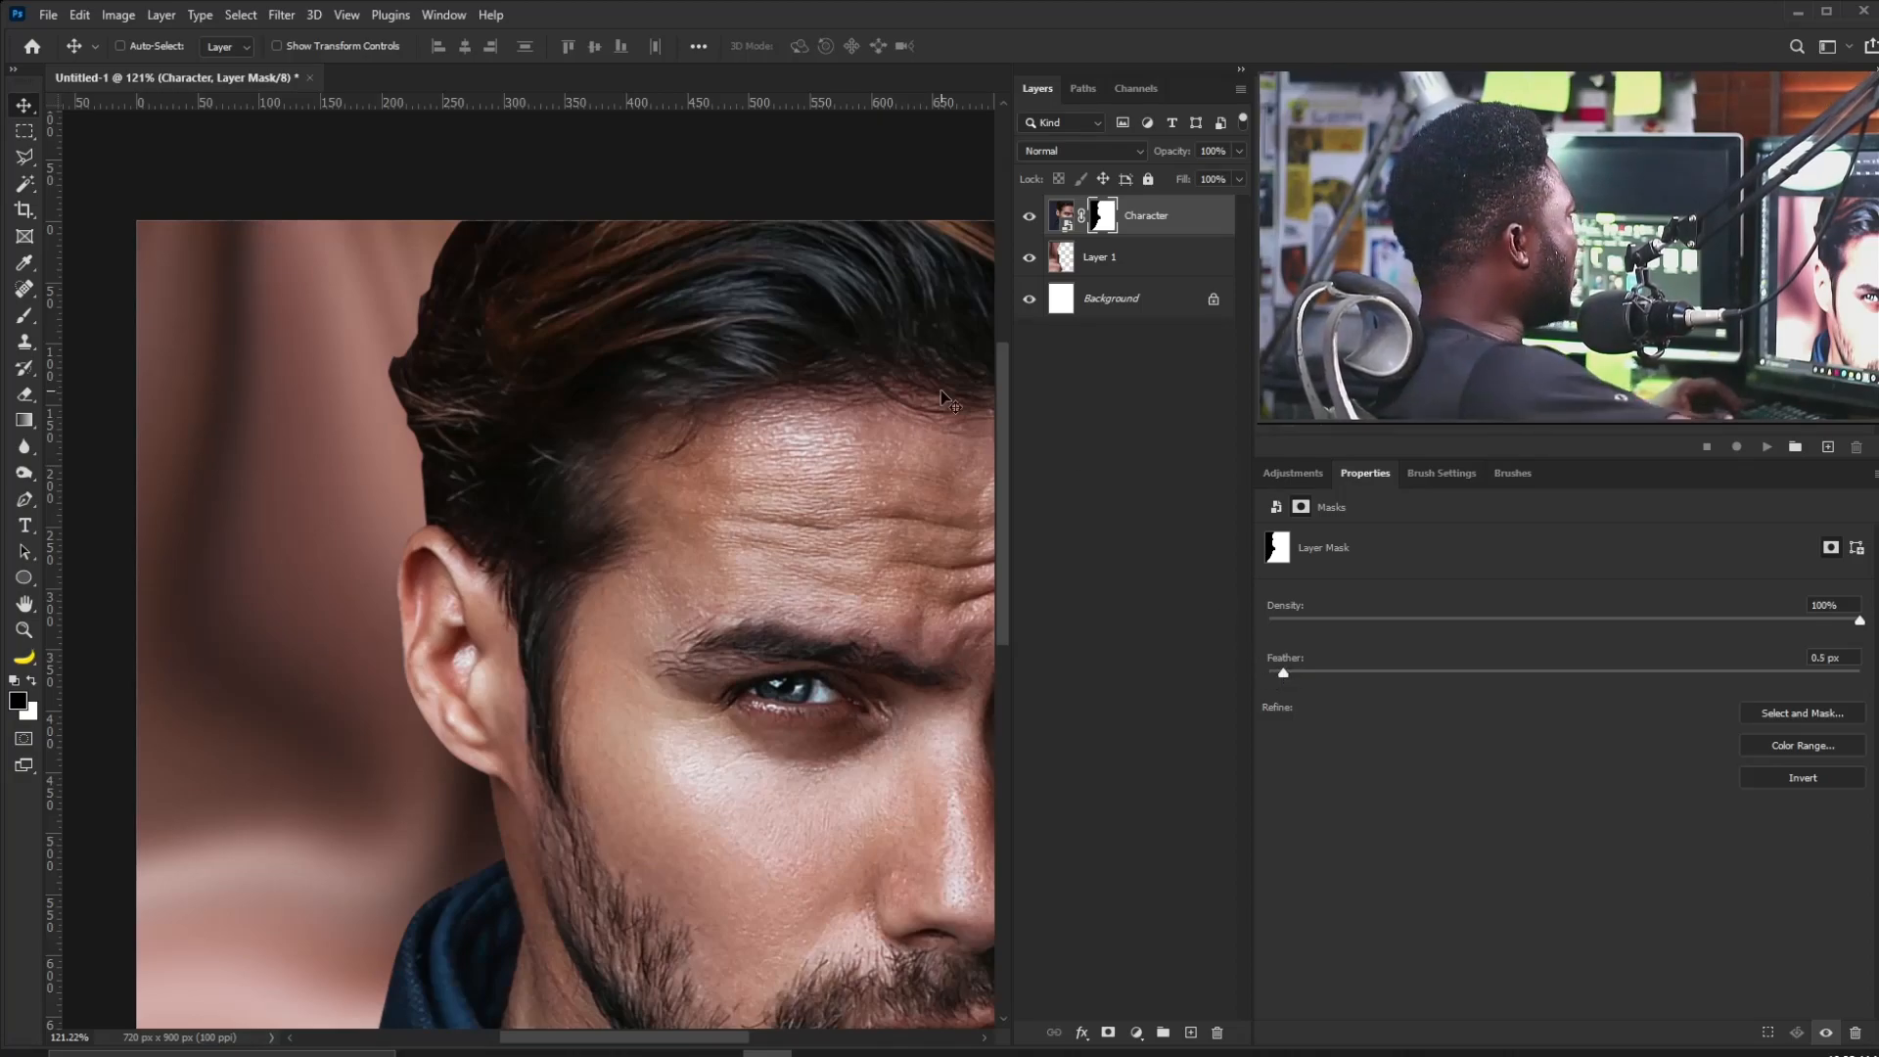
Paint white on the Character mask with a soft 9 px brush along the back hair edge above the ear.
key(b)
click(1434, 472)
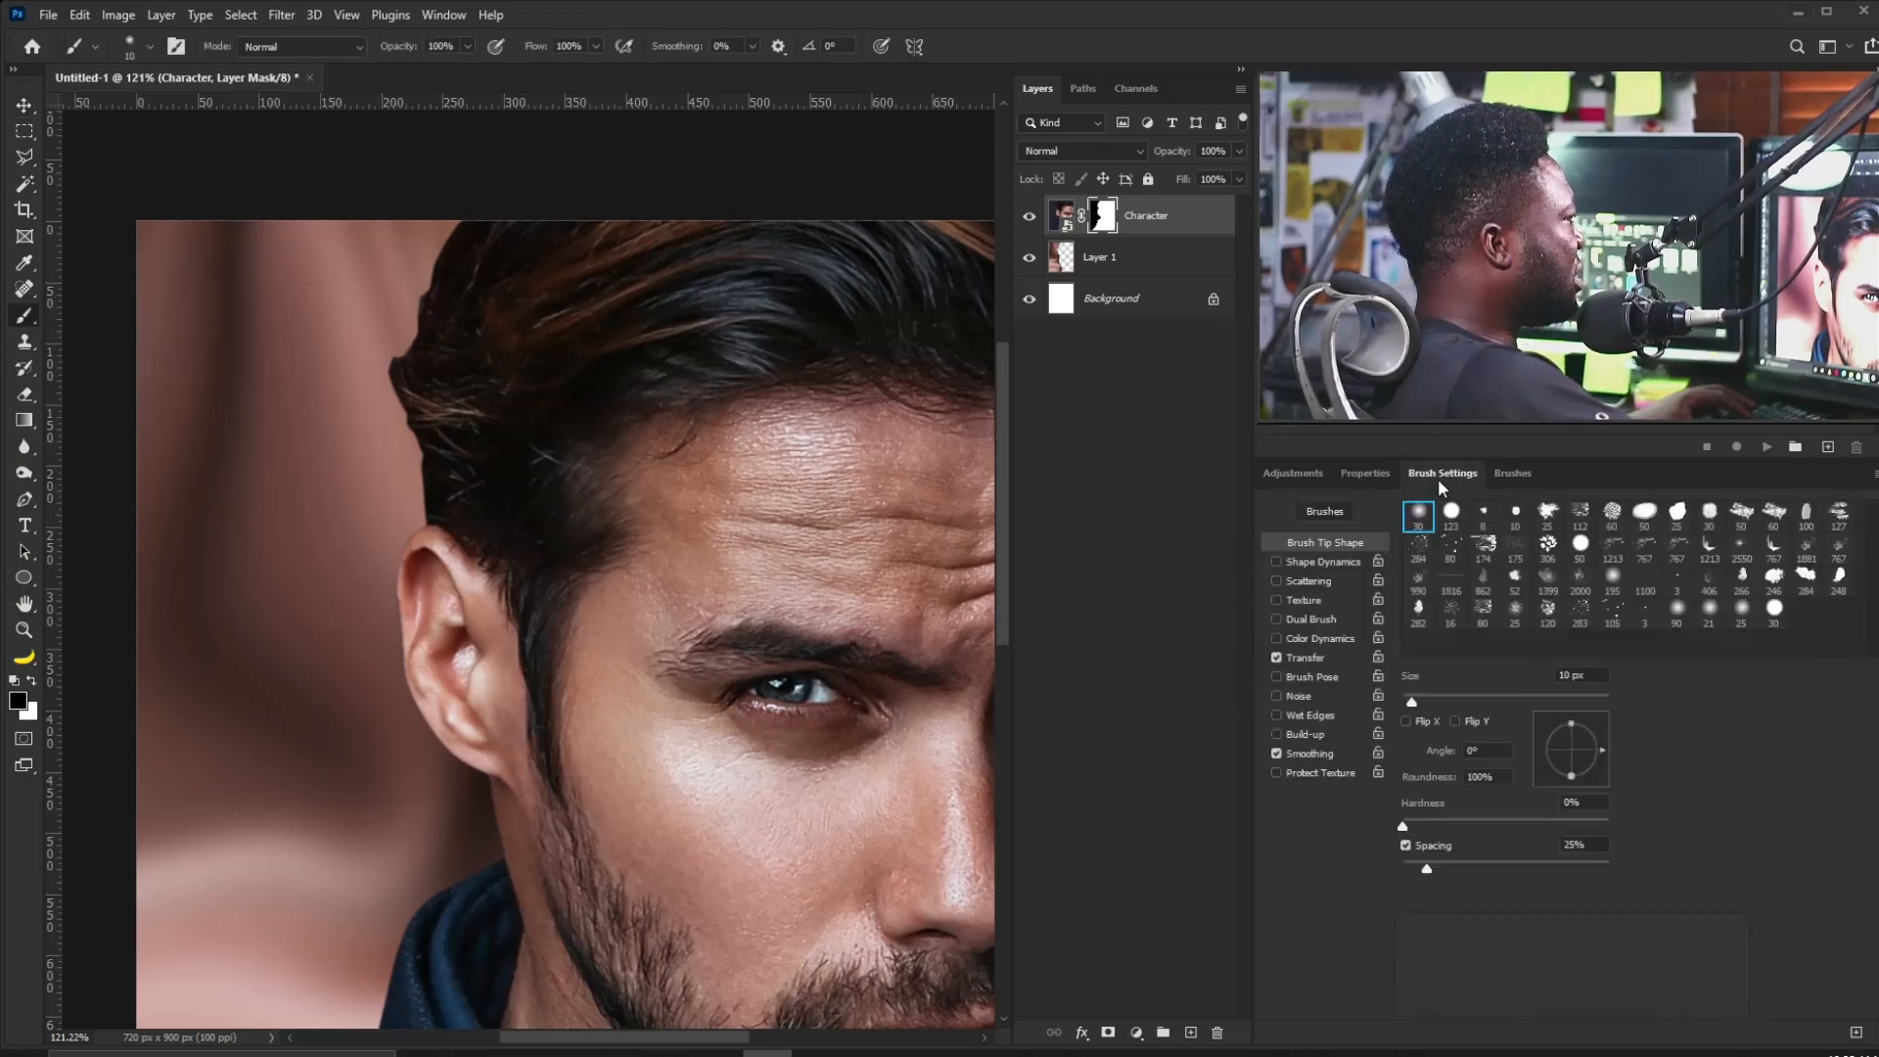
click(1418, 516)
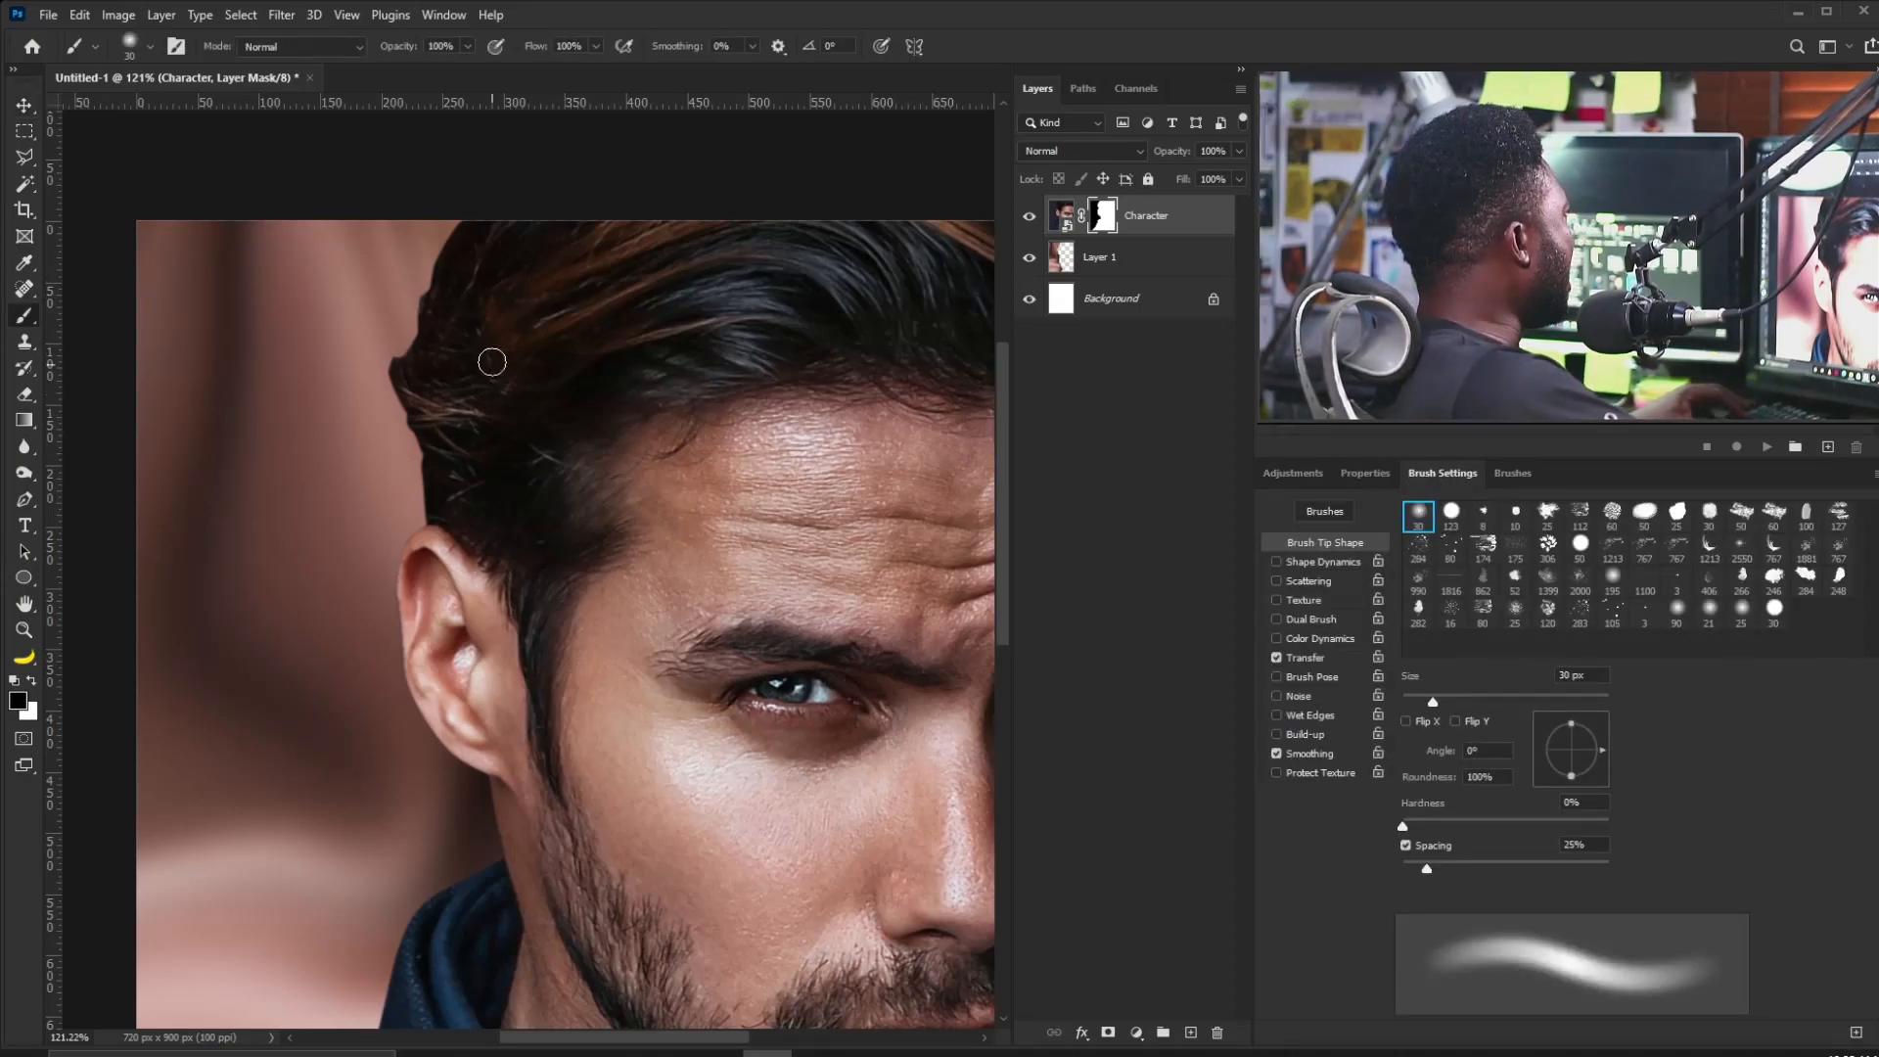
drag(420, 455, 538, 518)
key(bracketleft)
key(bracketleft)
key(bracketleft)
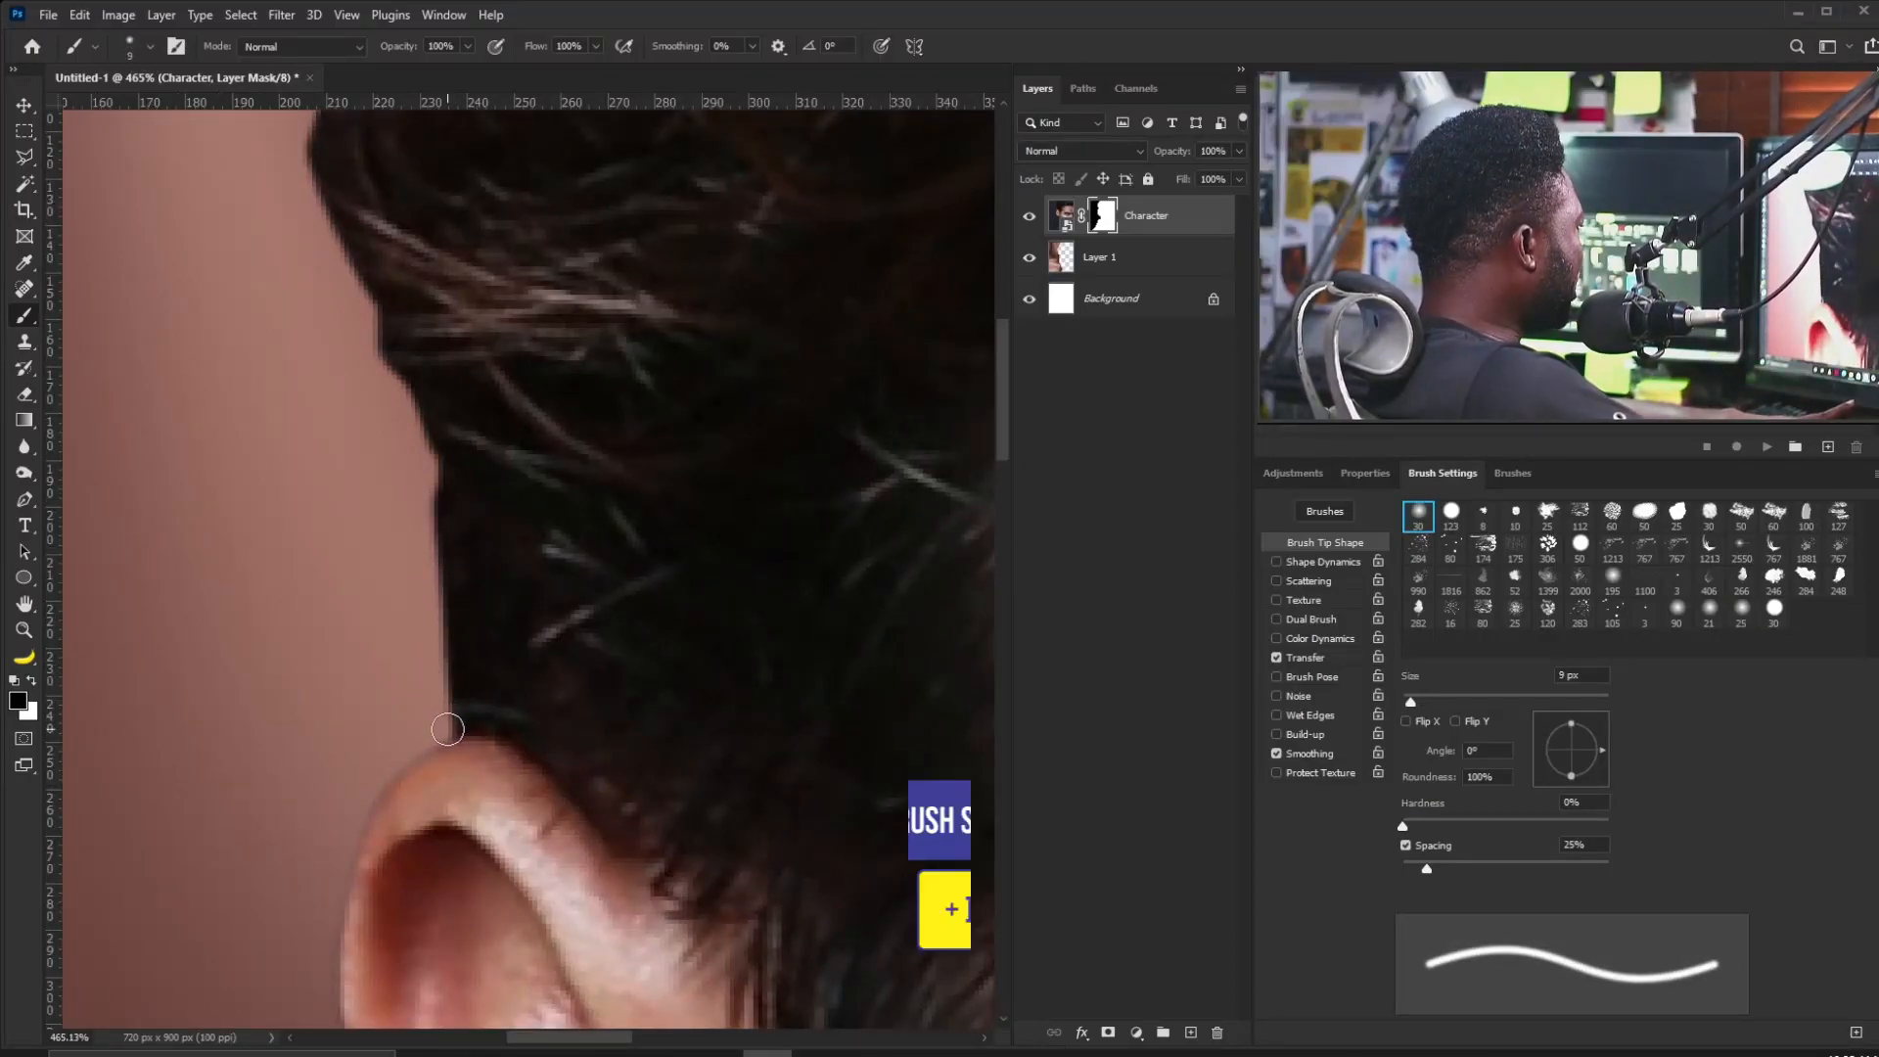
key(x)
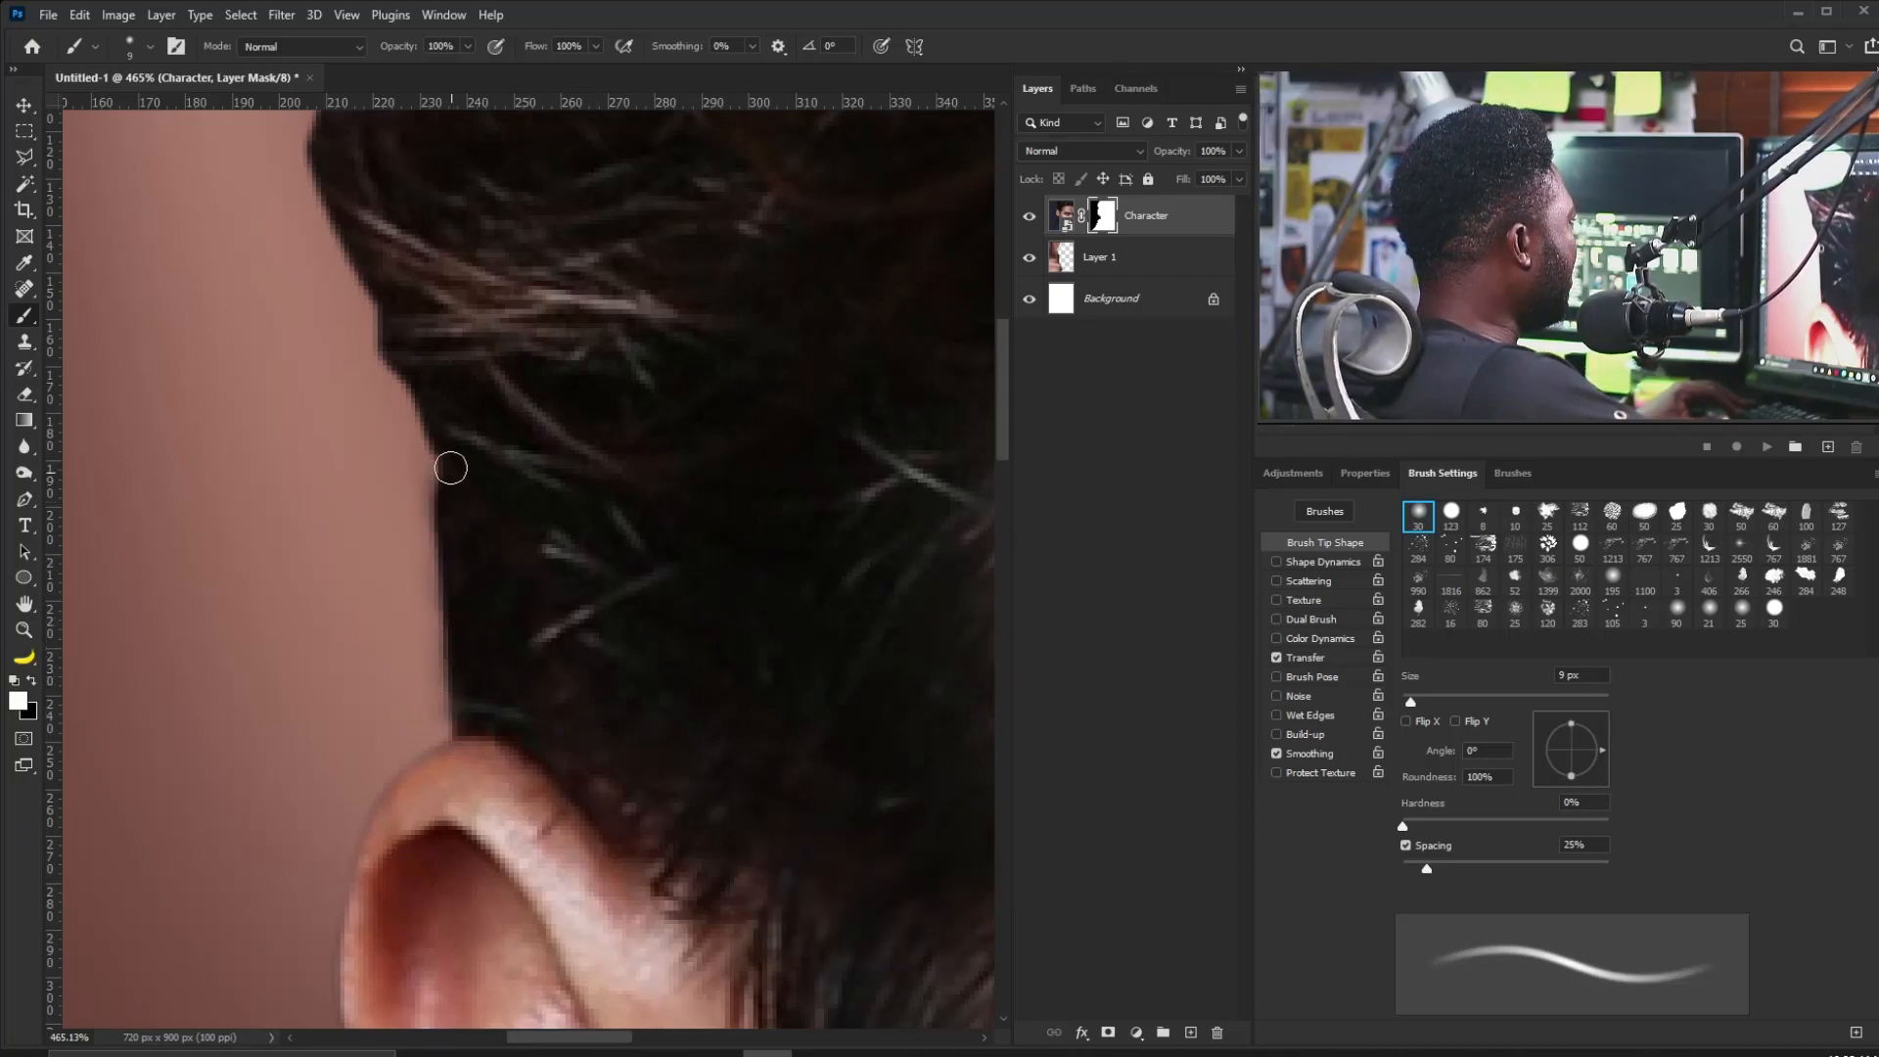
mouse_move(439, 447)
mouse_down()
mouse_move(368, 335)
mouse_move(390, 260)
mouse_move(416, 507)
mouse_move(403, 629)
mouse_up()
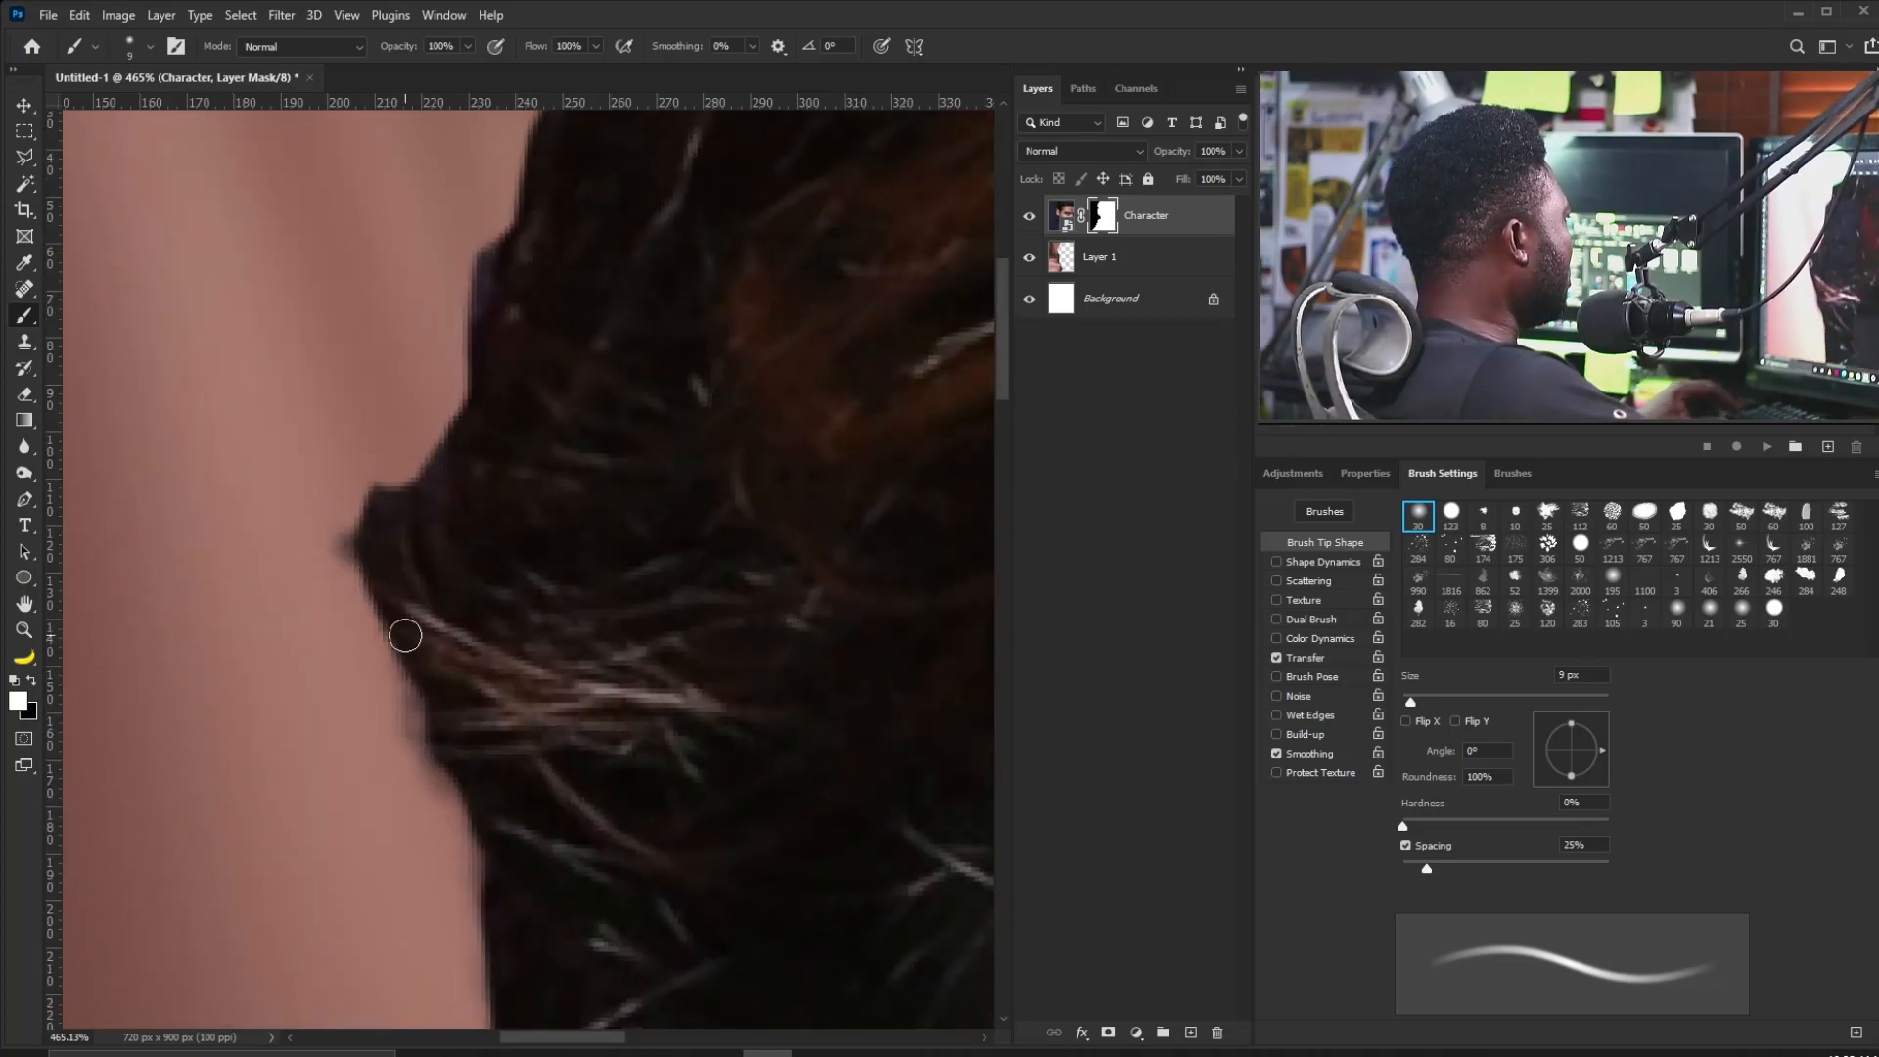
mouse_move(461, 399)
mouse_down()
mouse_move(445, 522)
mouse_move(543, 330)
mouse_move(415, 575)
mouse_up()
drag(381, 783, 433, 365)
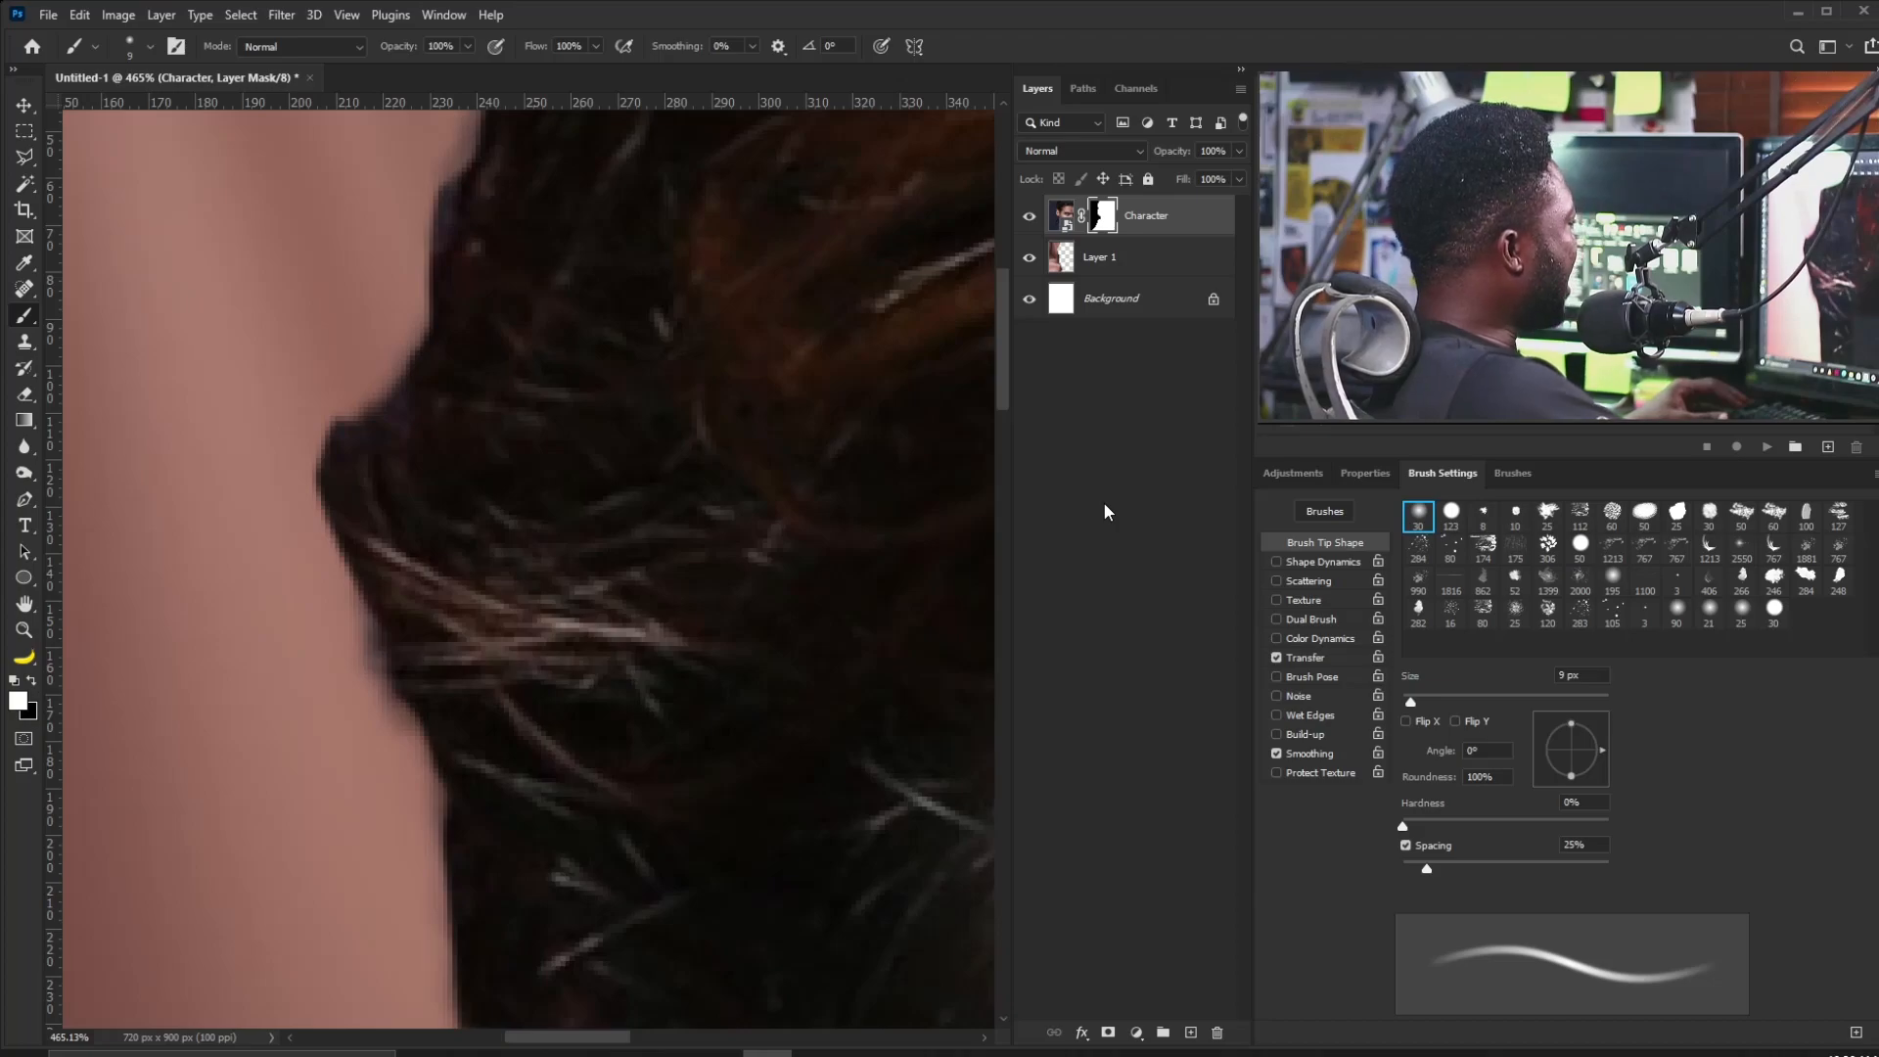
Switch to a hard round brush, set its size to 1 px and enable Shape Dynamics.
key(period)
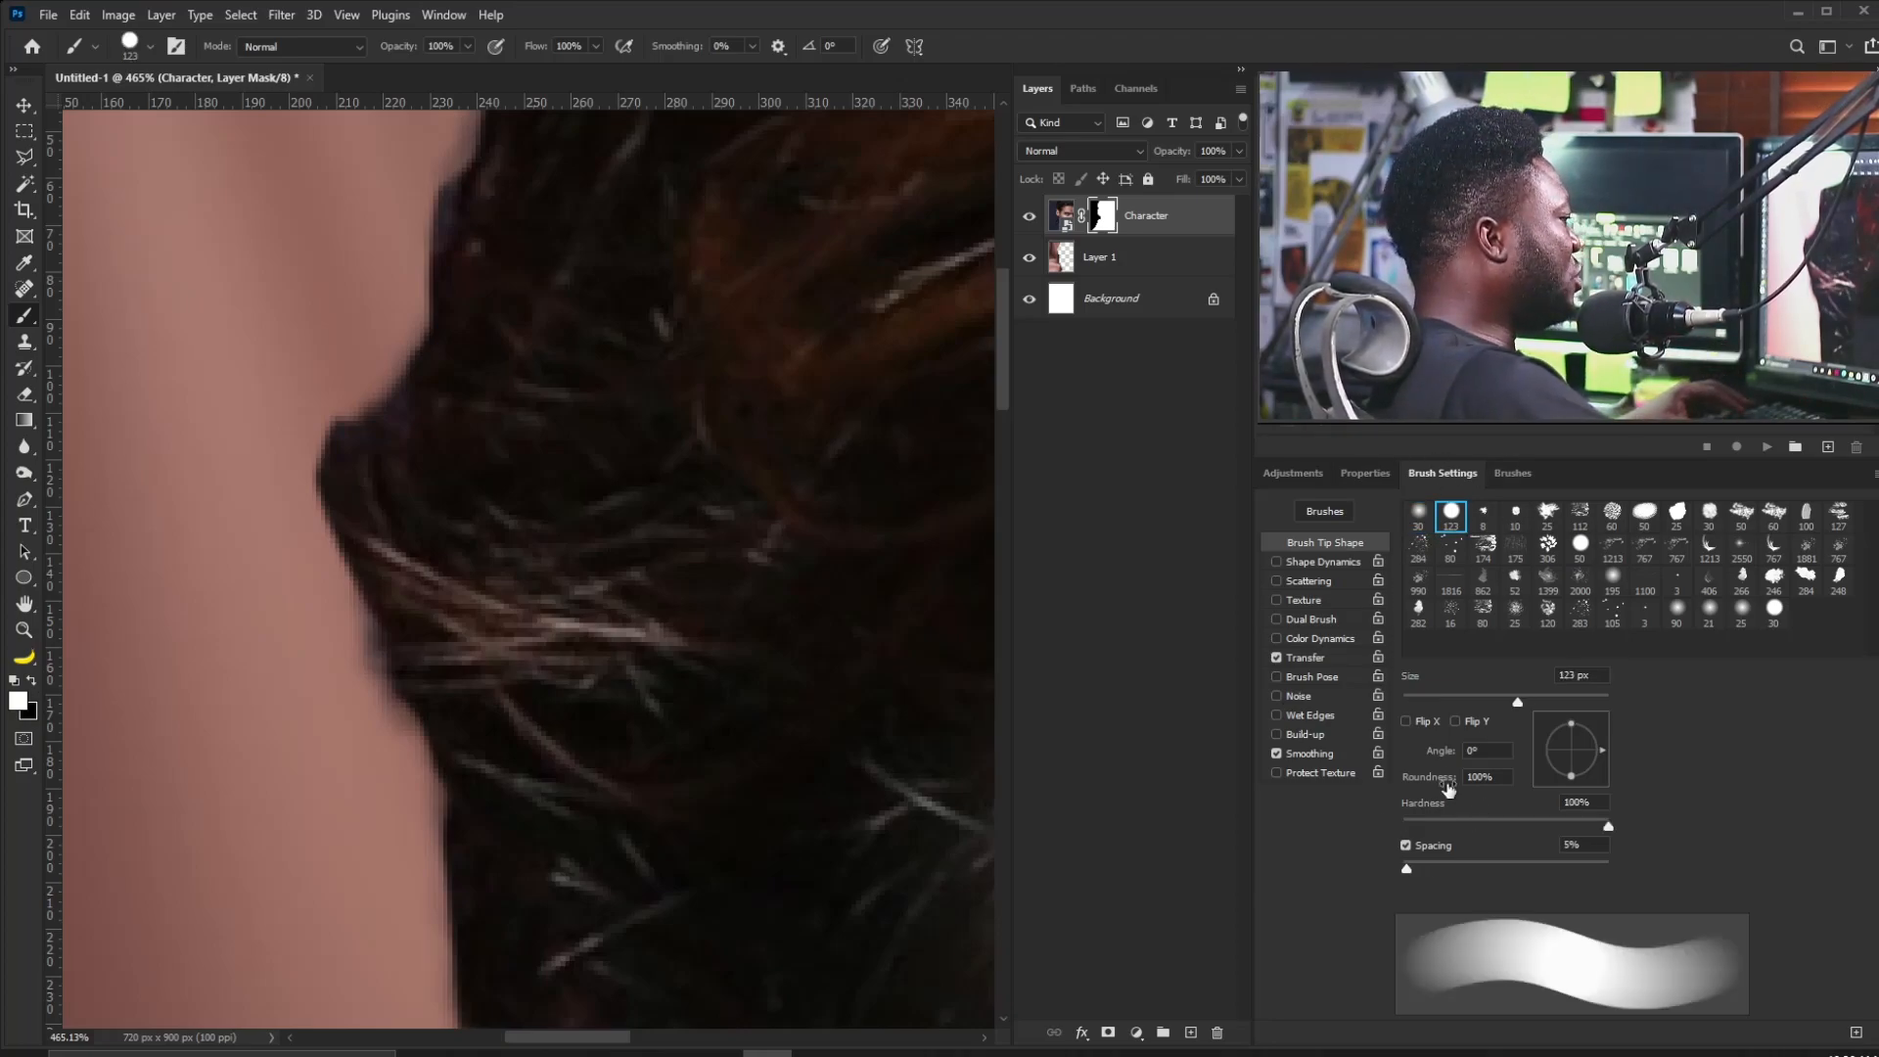
drag(1448, 696, 1403, 697)
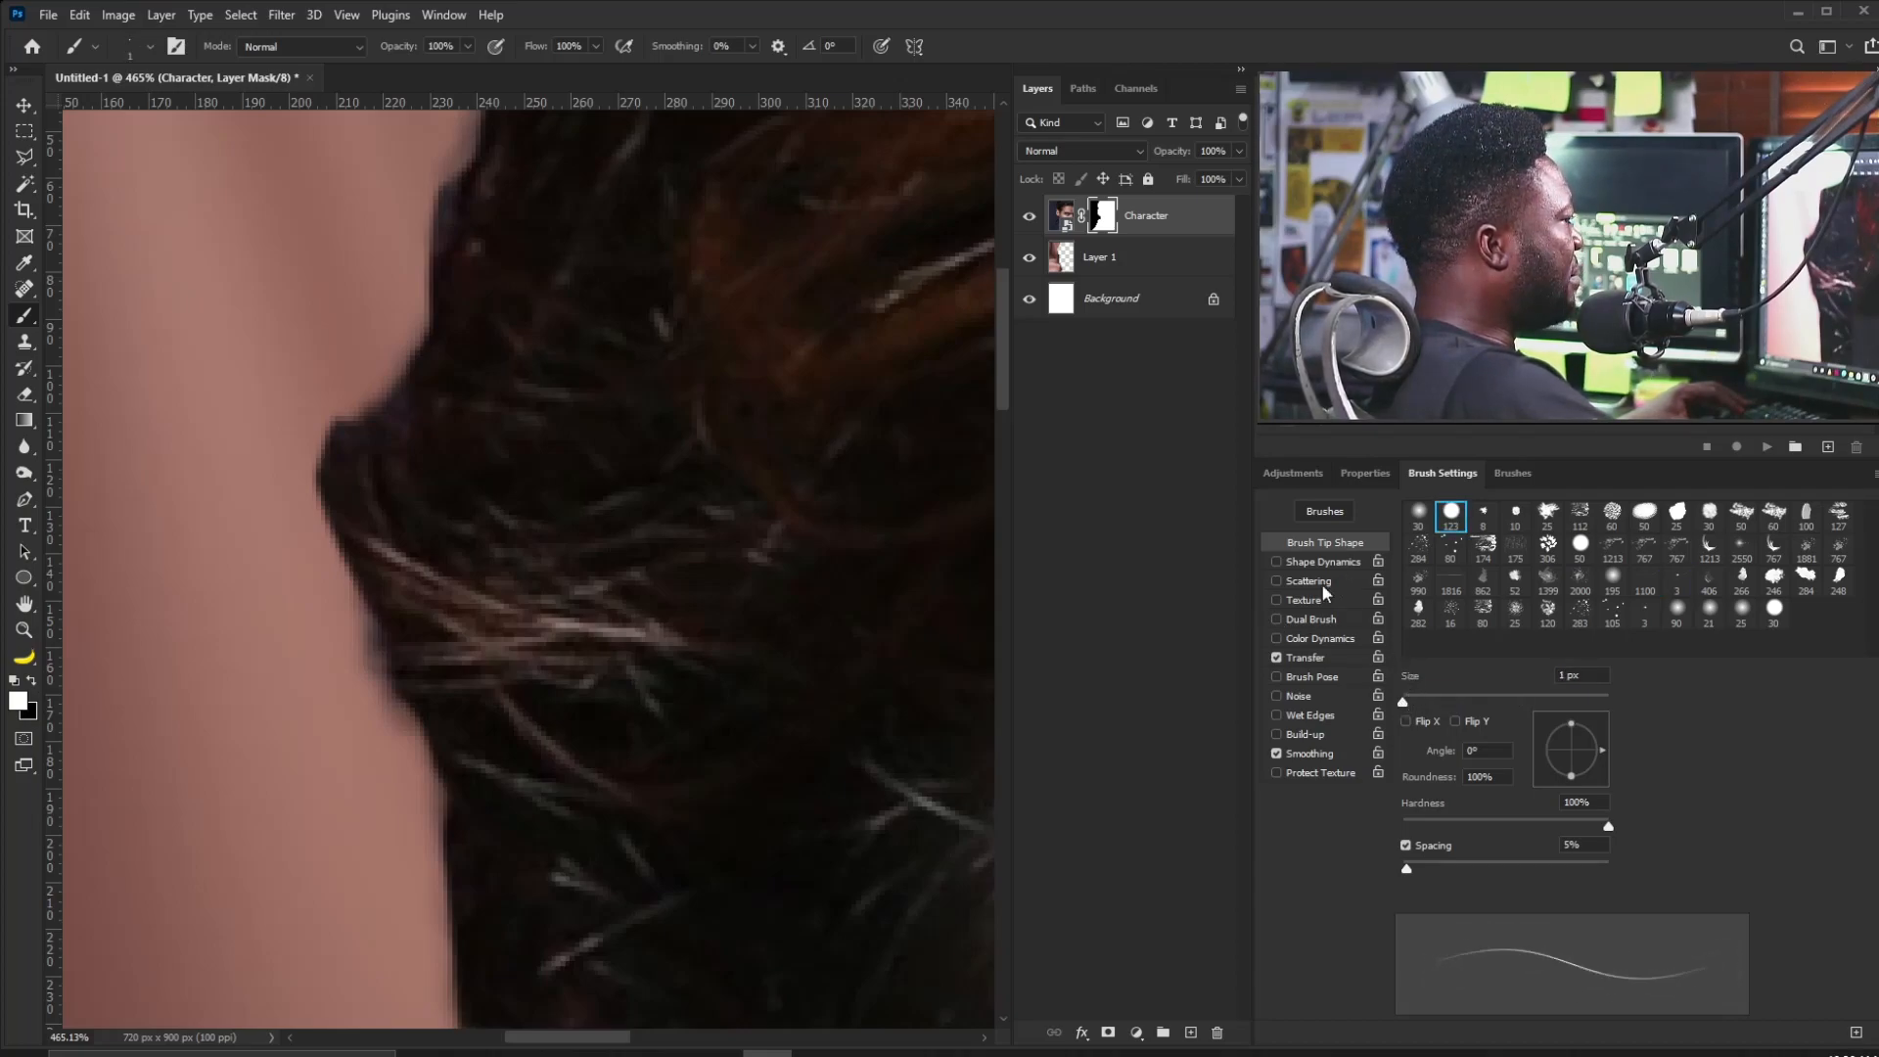
click(1276, 562)
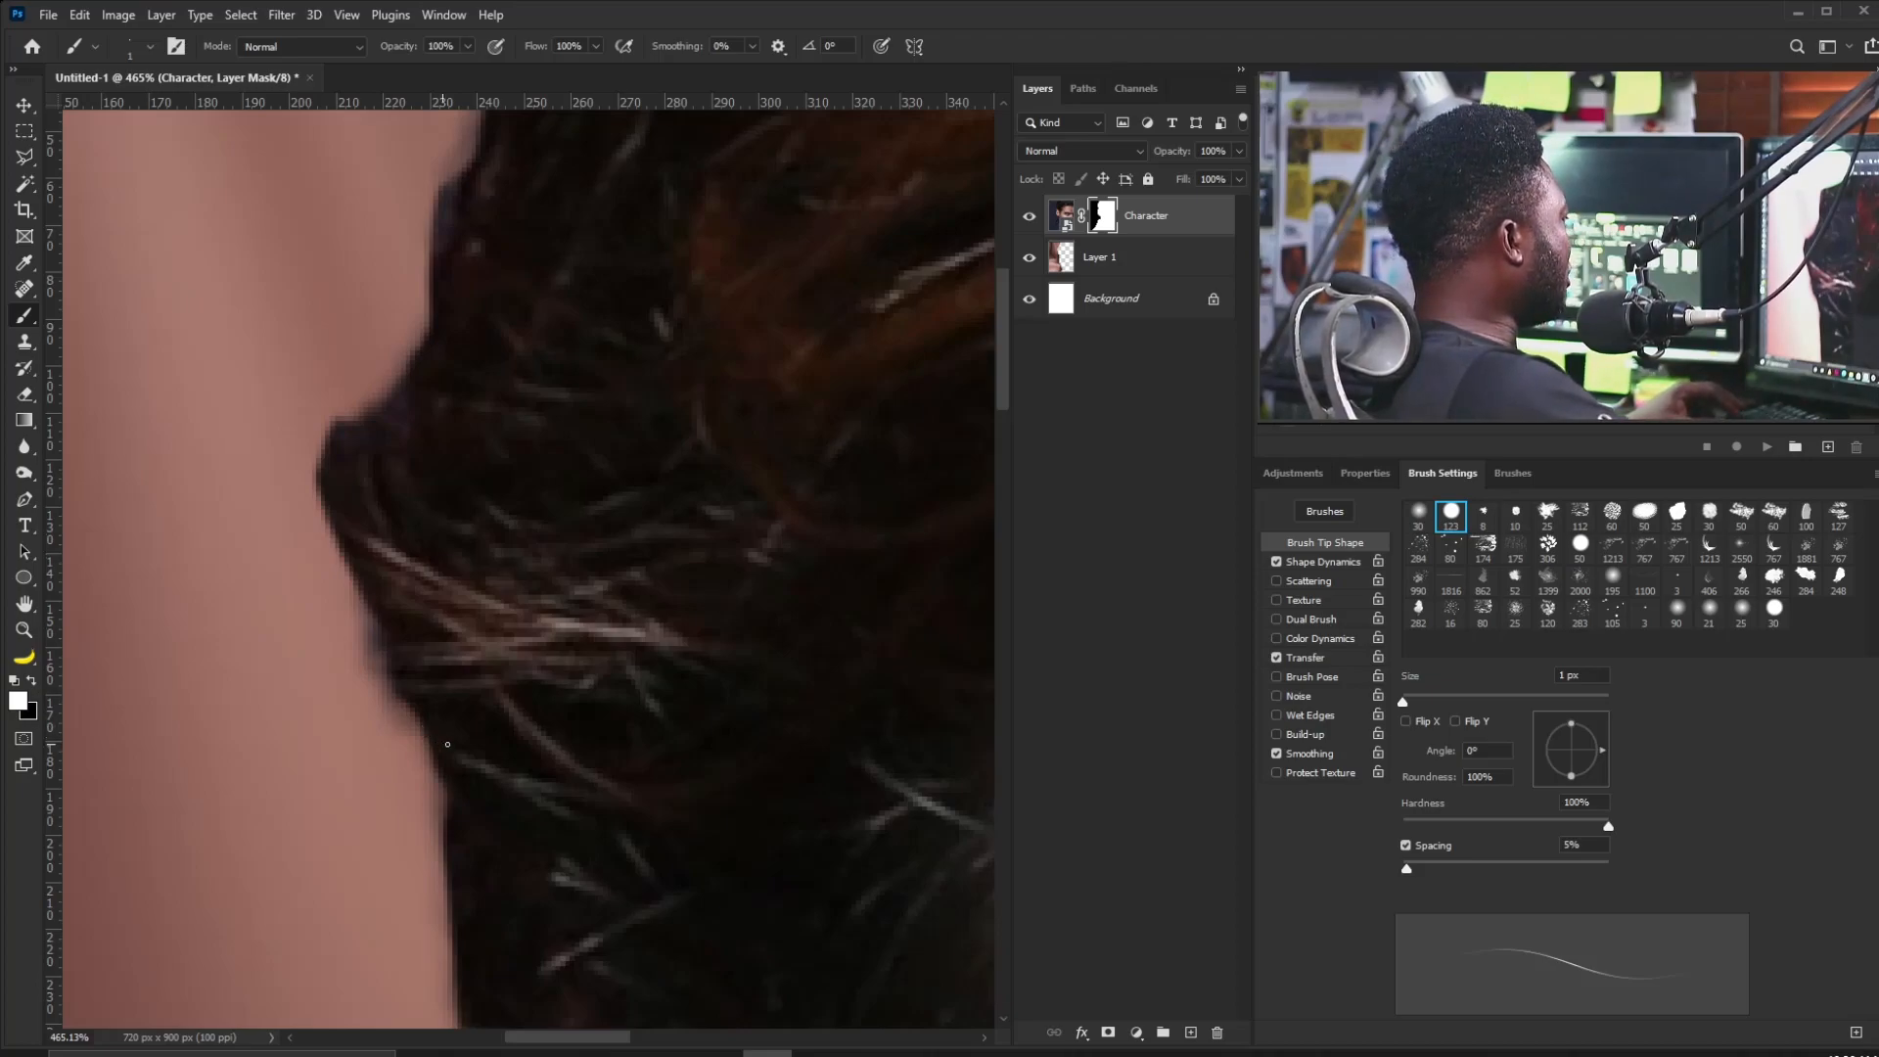
Paint fine stray hair strands in white on the Character mask along the back edge of the hair.
drag(358, 667, 403, 776)
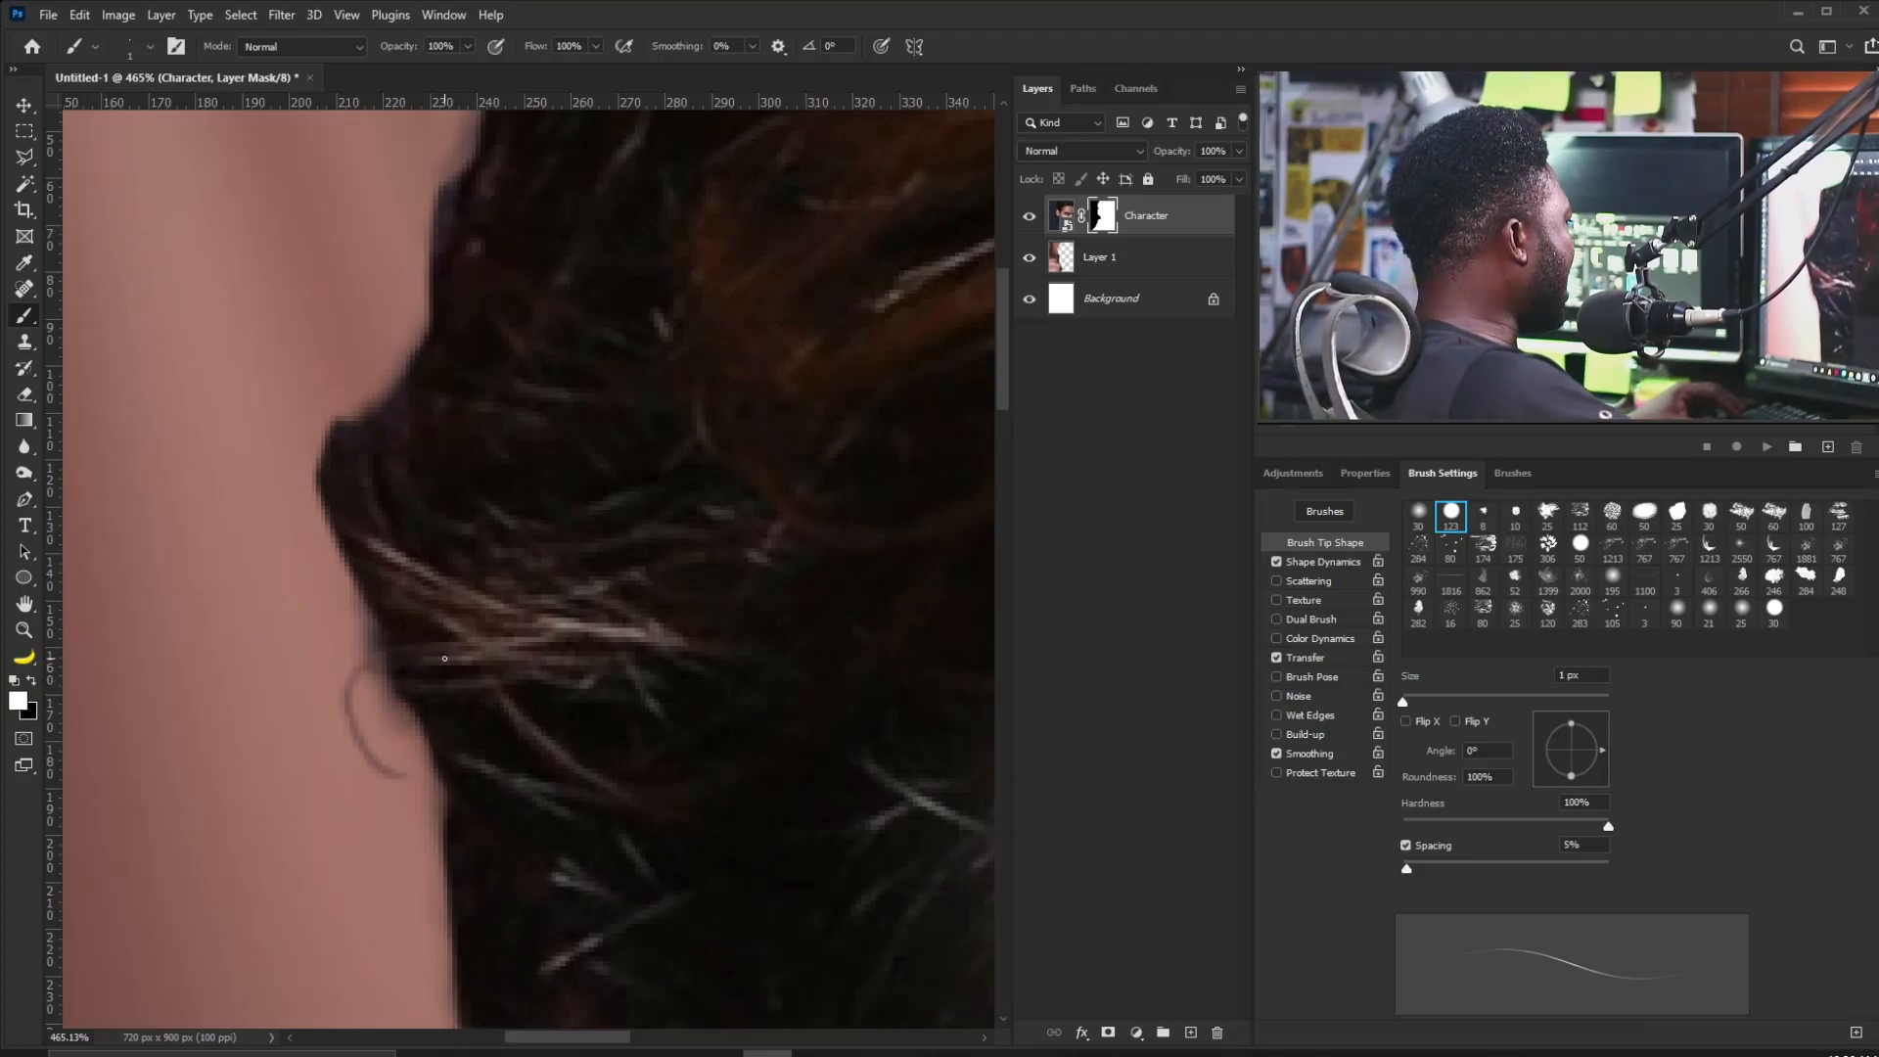
key(ctrl+z)
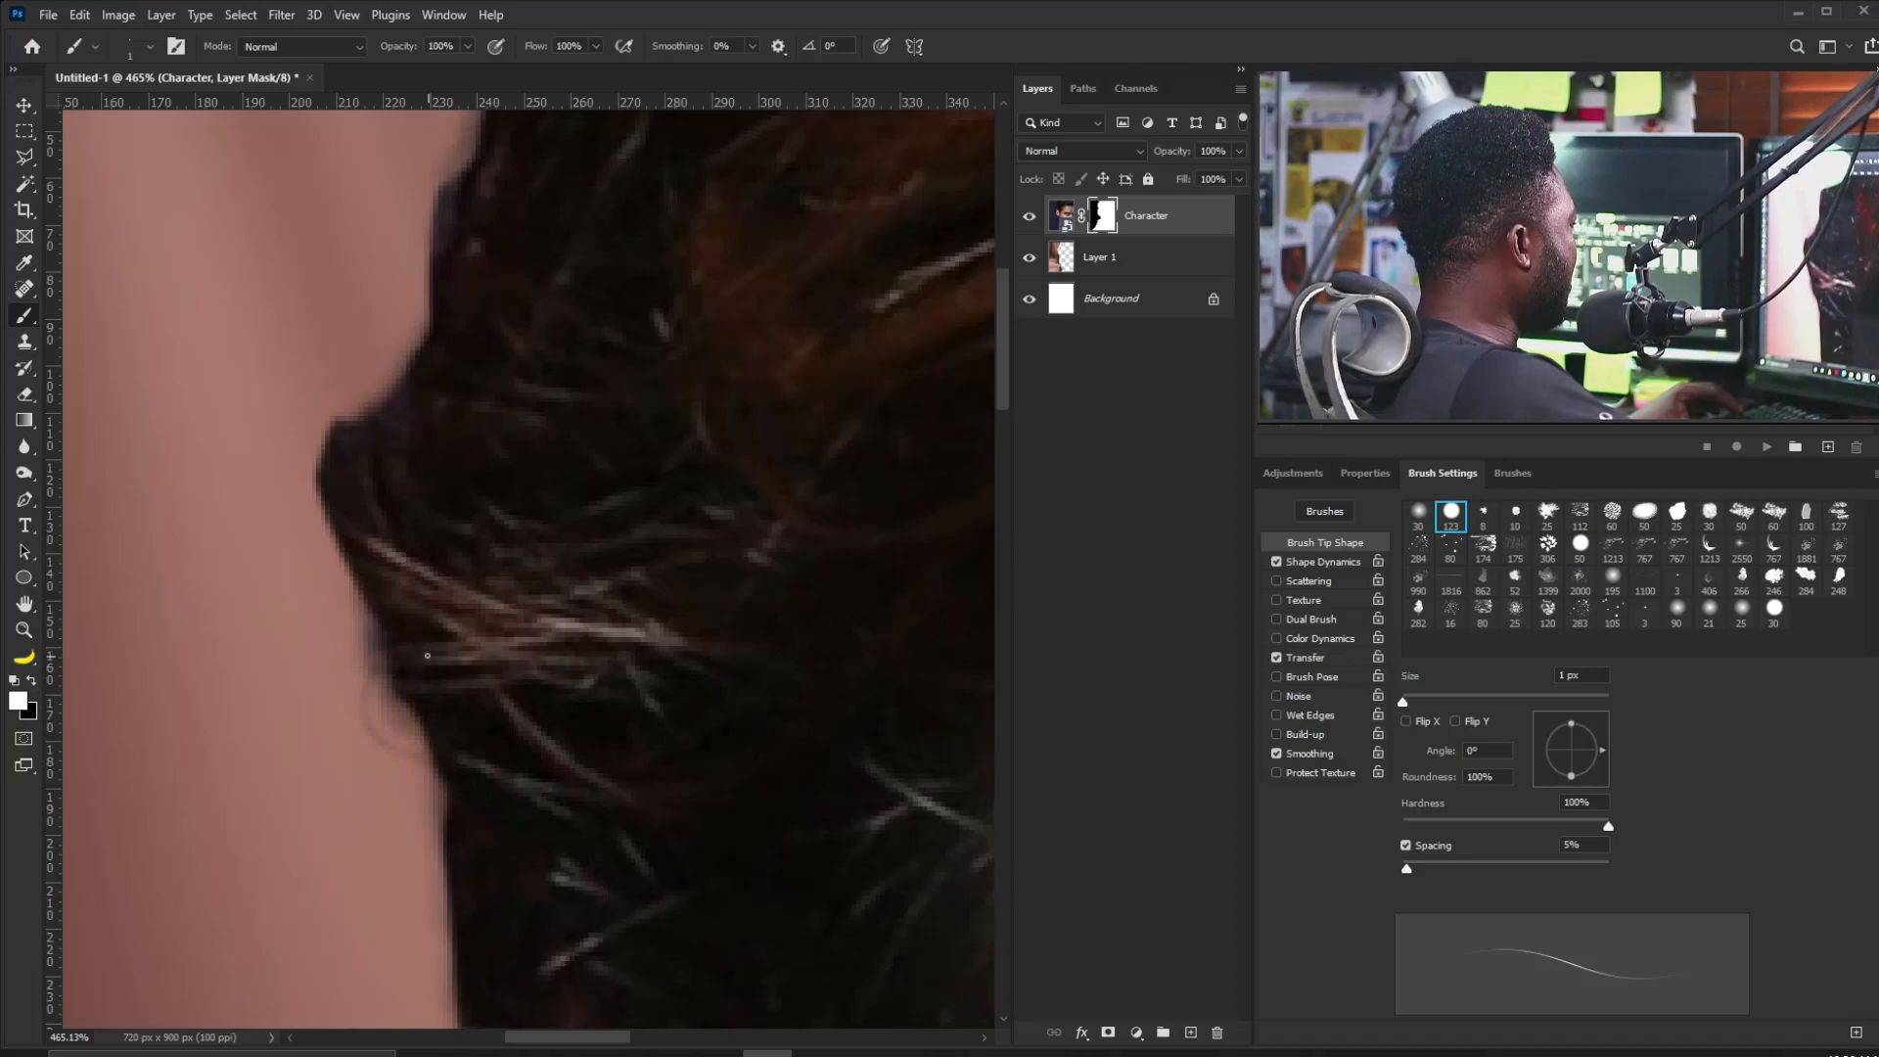
drag(448, 810, 433, 929)
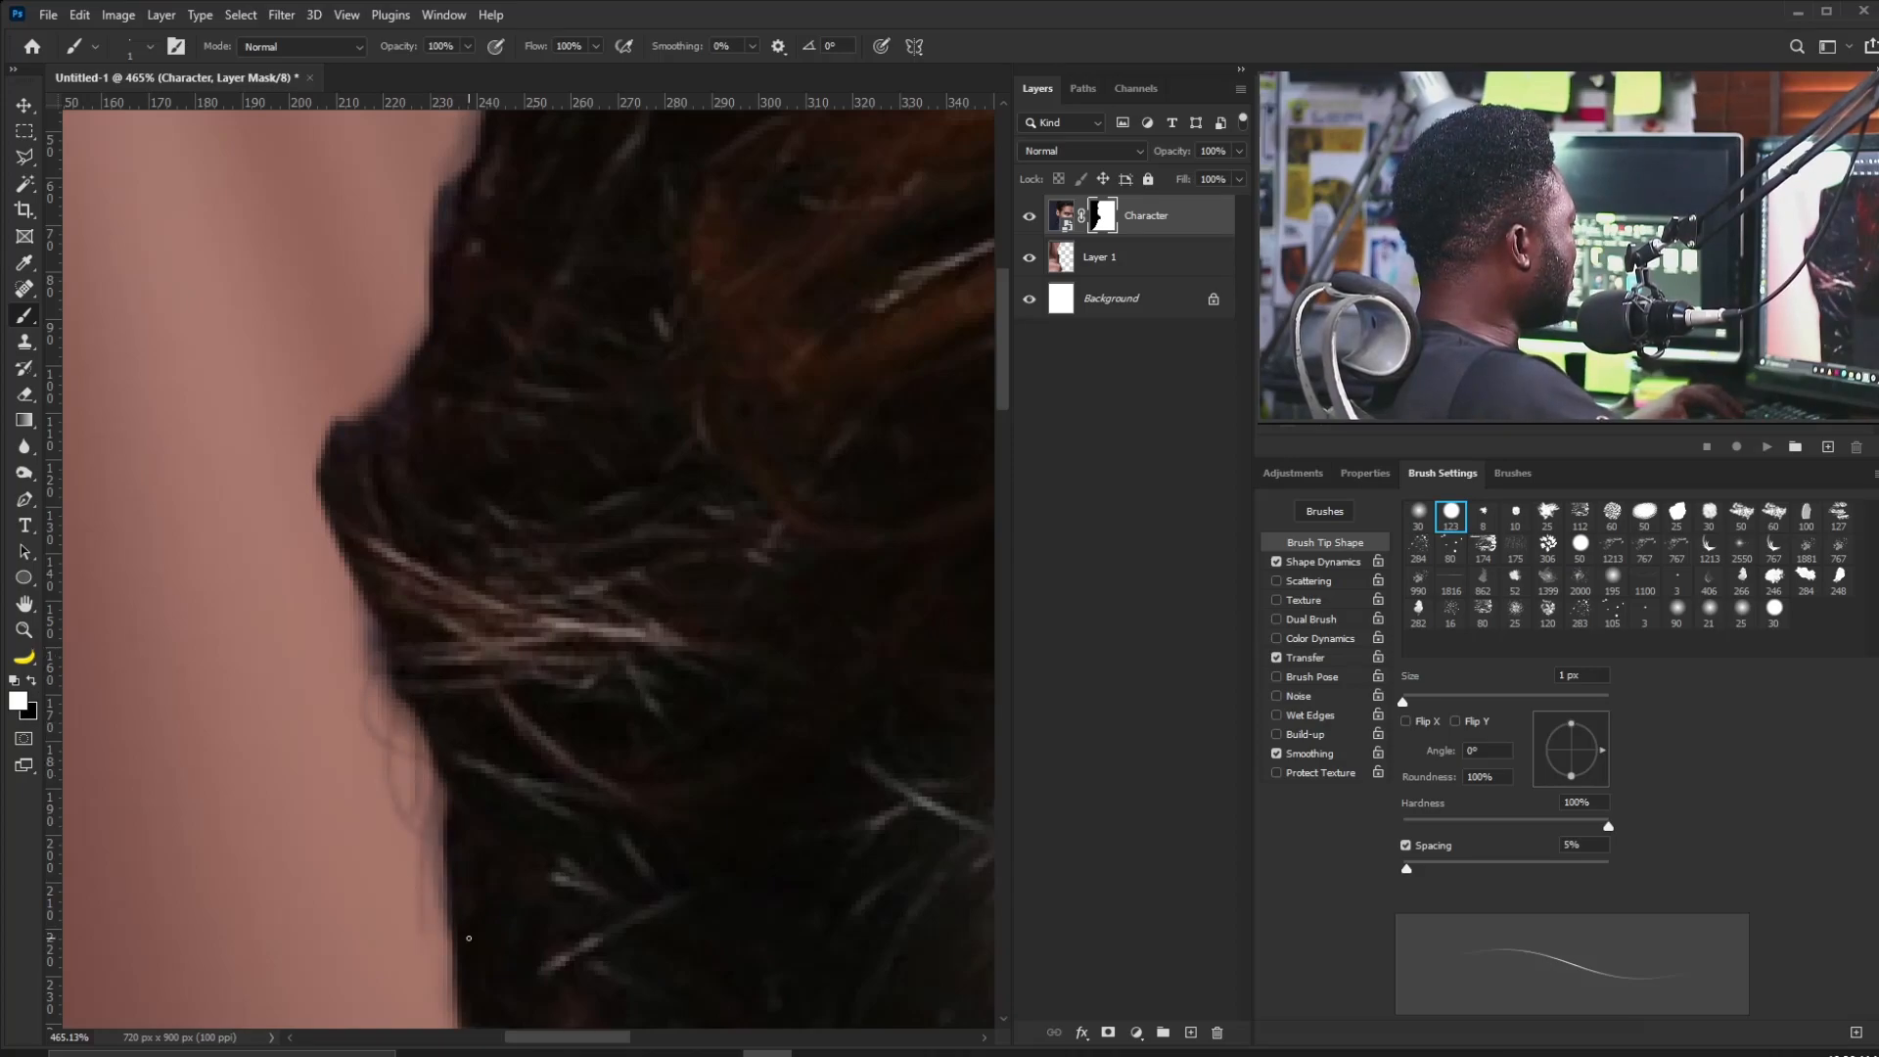
drag(370, 379, 301, 504)
drag(332, 565, 353, 628)
drag(426, 299, 316, 468)
drag(420, 337, 369, 403)
mouse_move(489, 253)
mouse_down()
mouse_move(370, 343)
mouse_move(498, 512)
mouse_move(487, 623)
mouse_up()
drag(524, 466, 491, 559)
mouse_move(591, 292)
mouse_down()
mouse_move(522, 438)
mouse_move(468, 662)
mouse_up()
drag(525, 574, 459, 660)
drag(532, 530, 472, 662)
drag(503, 844, 504, 376)
drag(460, 285, 396, 493)
drag(405, 426, 370, 543)
drag(399, 712, 377, 394)
mouse_move(298, 490)
mouse_down()
mouse_move(354, 622)
mouse_move(374, 850)
mouse_up()
drag(448, 905, 428, 421)
drag(362, 446, 381, 602)
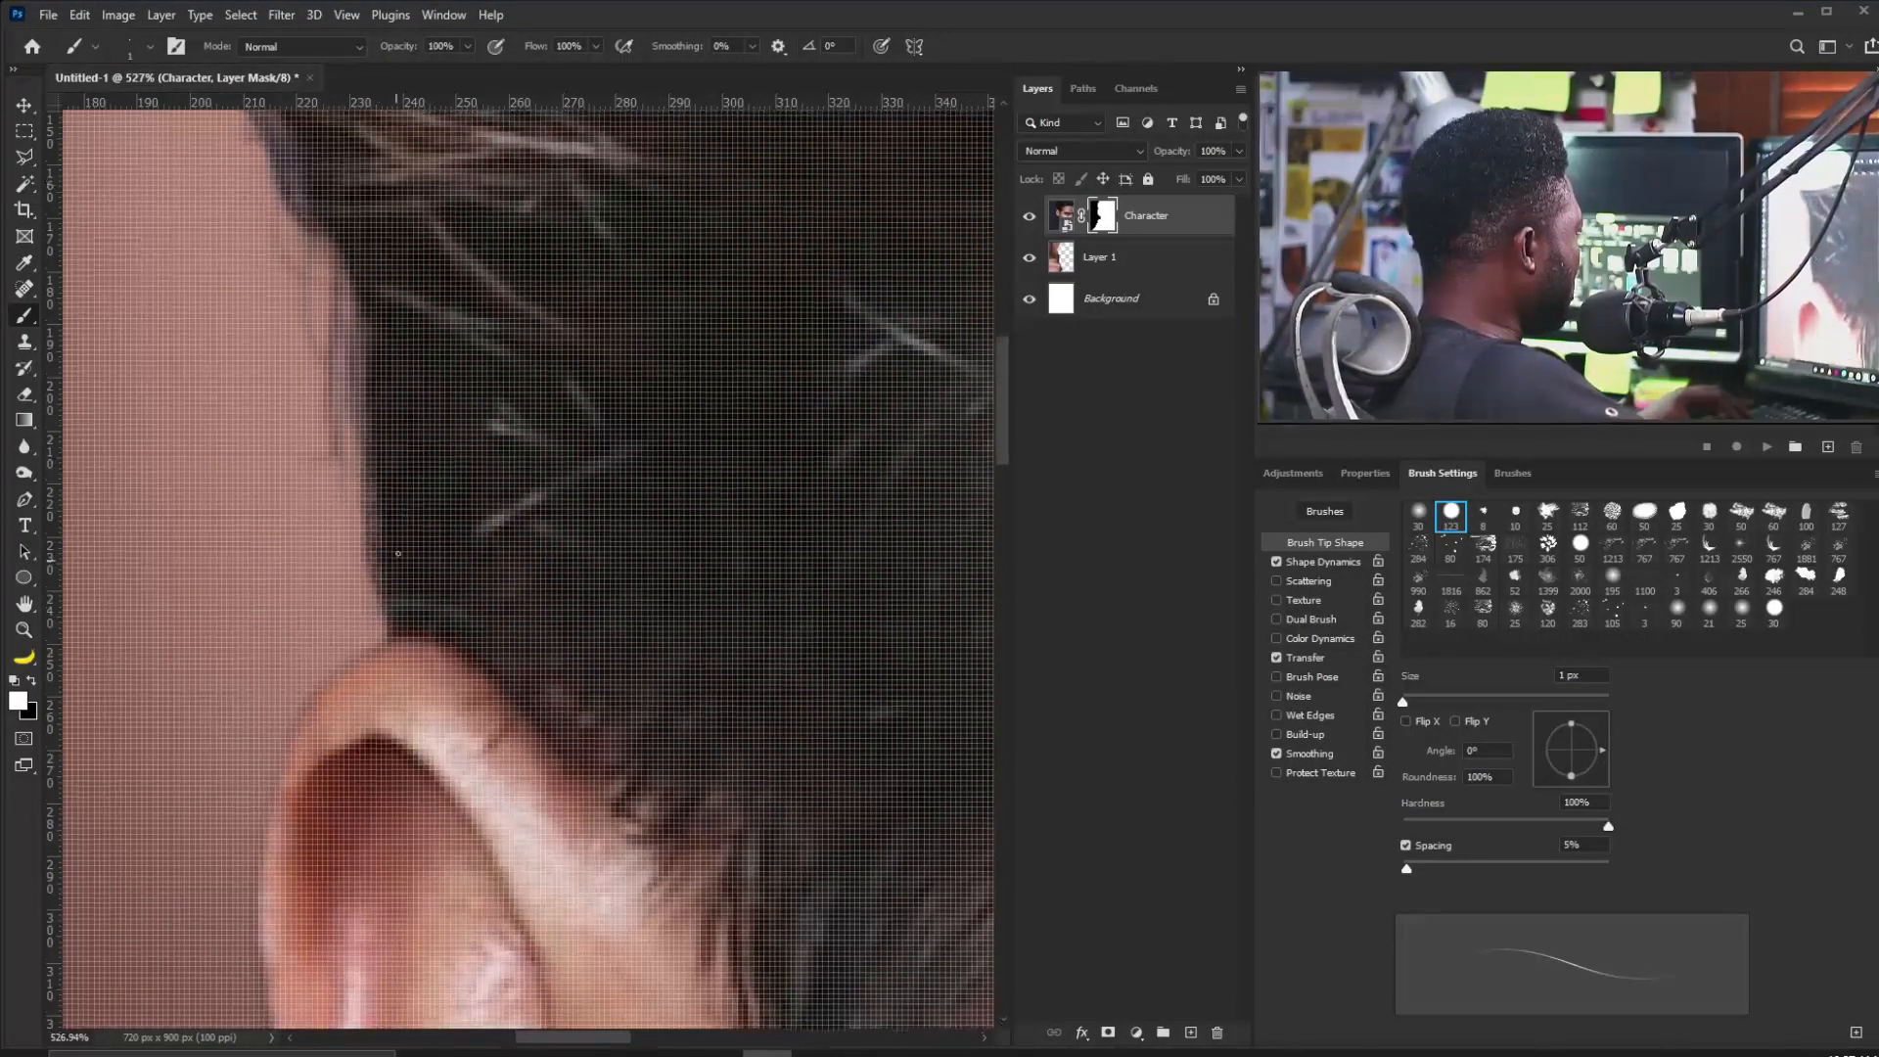
key(ctrl+0)
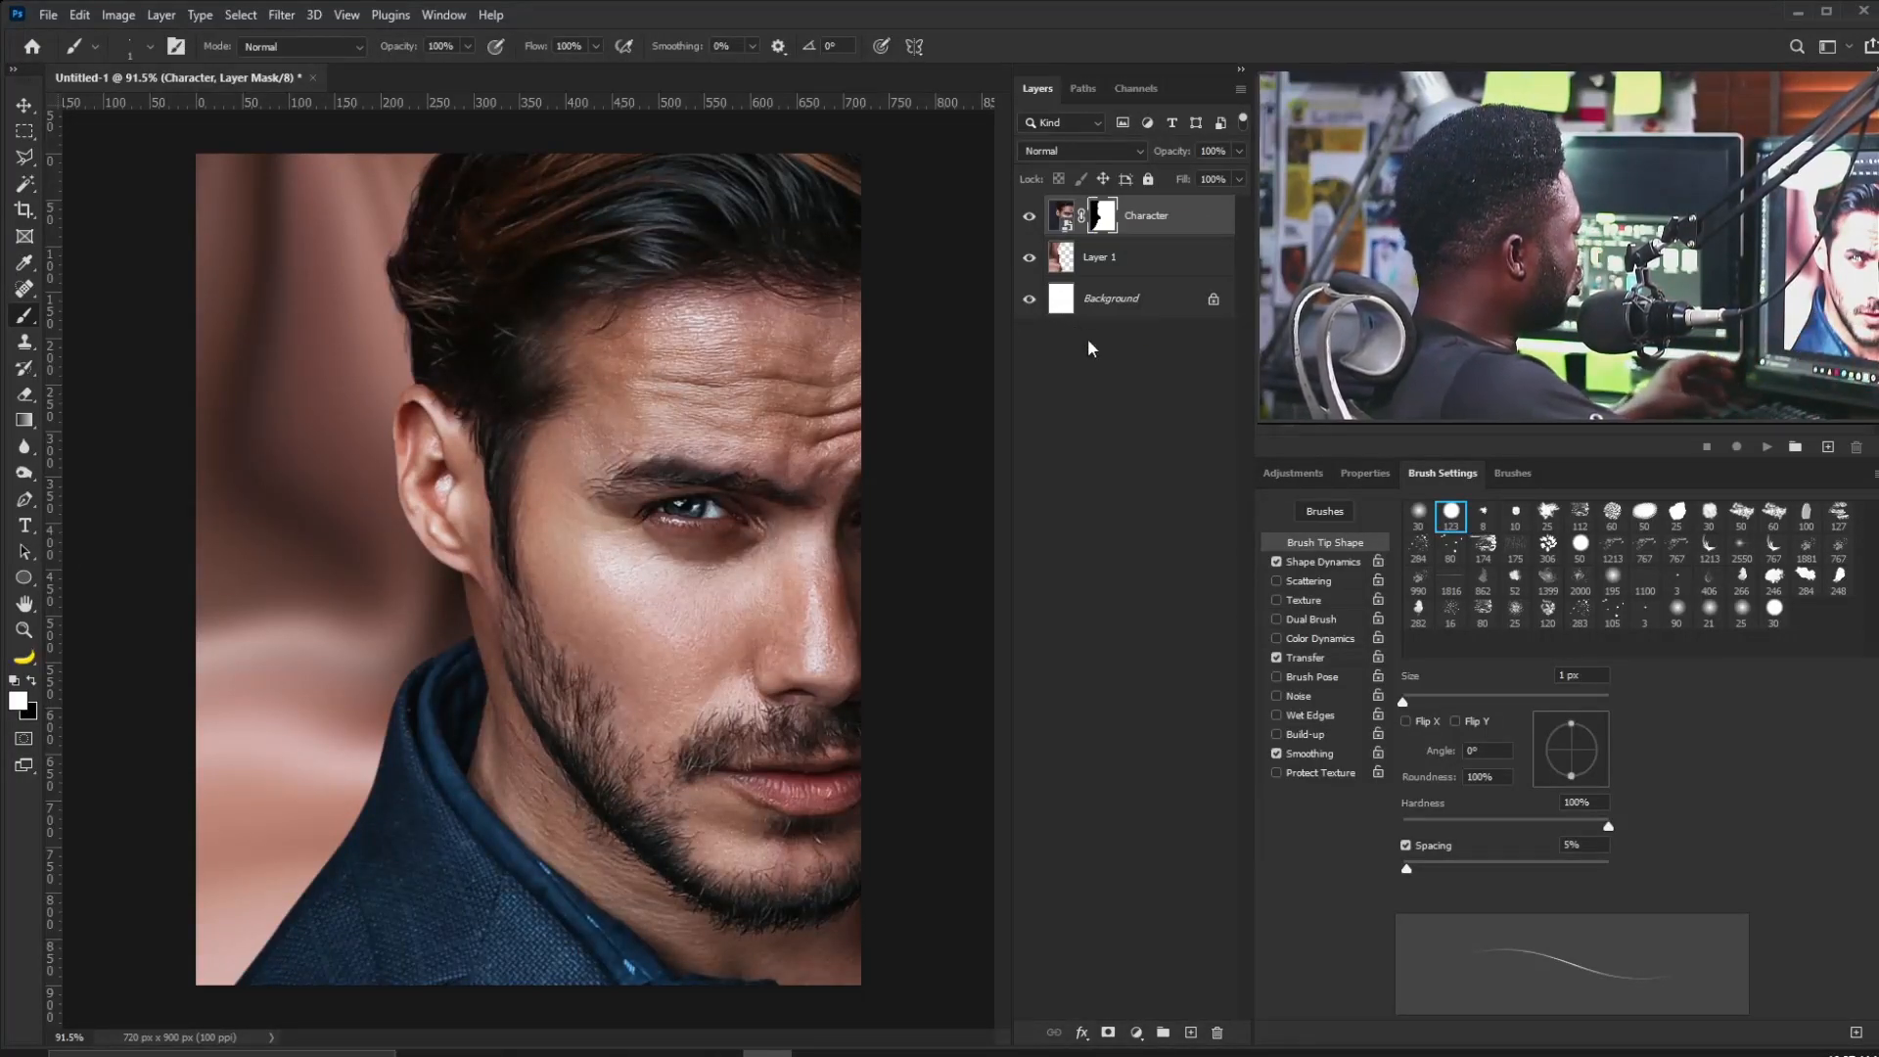
Stamp all visible layers into a new top layer and apply a Field Blur of 4 px to it.
key(ctrl+alt+shift+e)
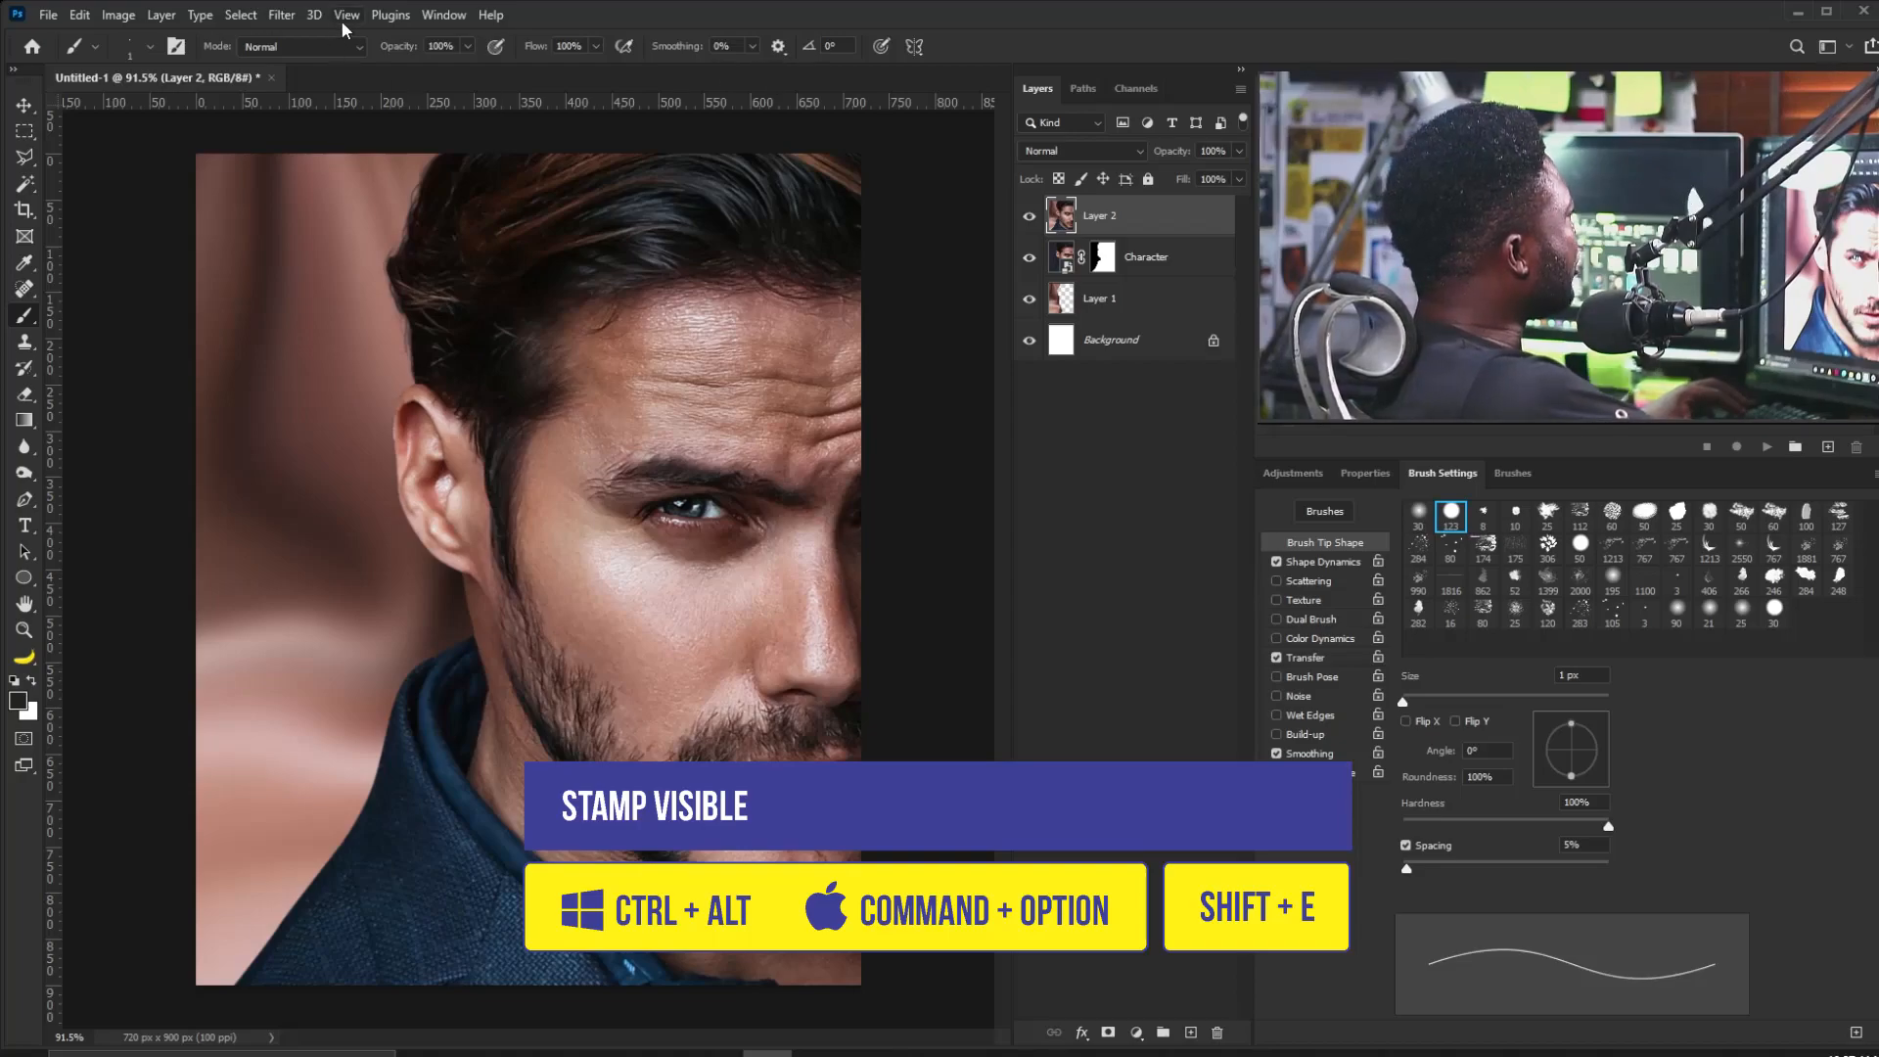
click(281, 15)
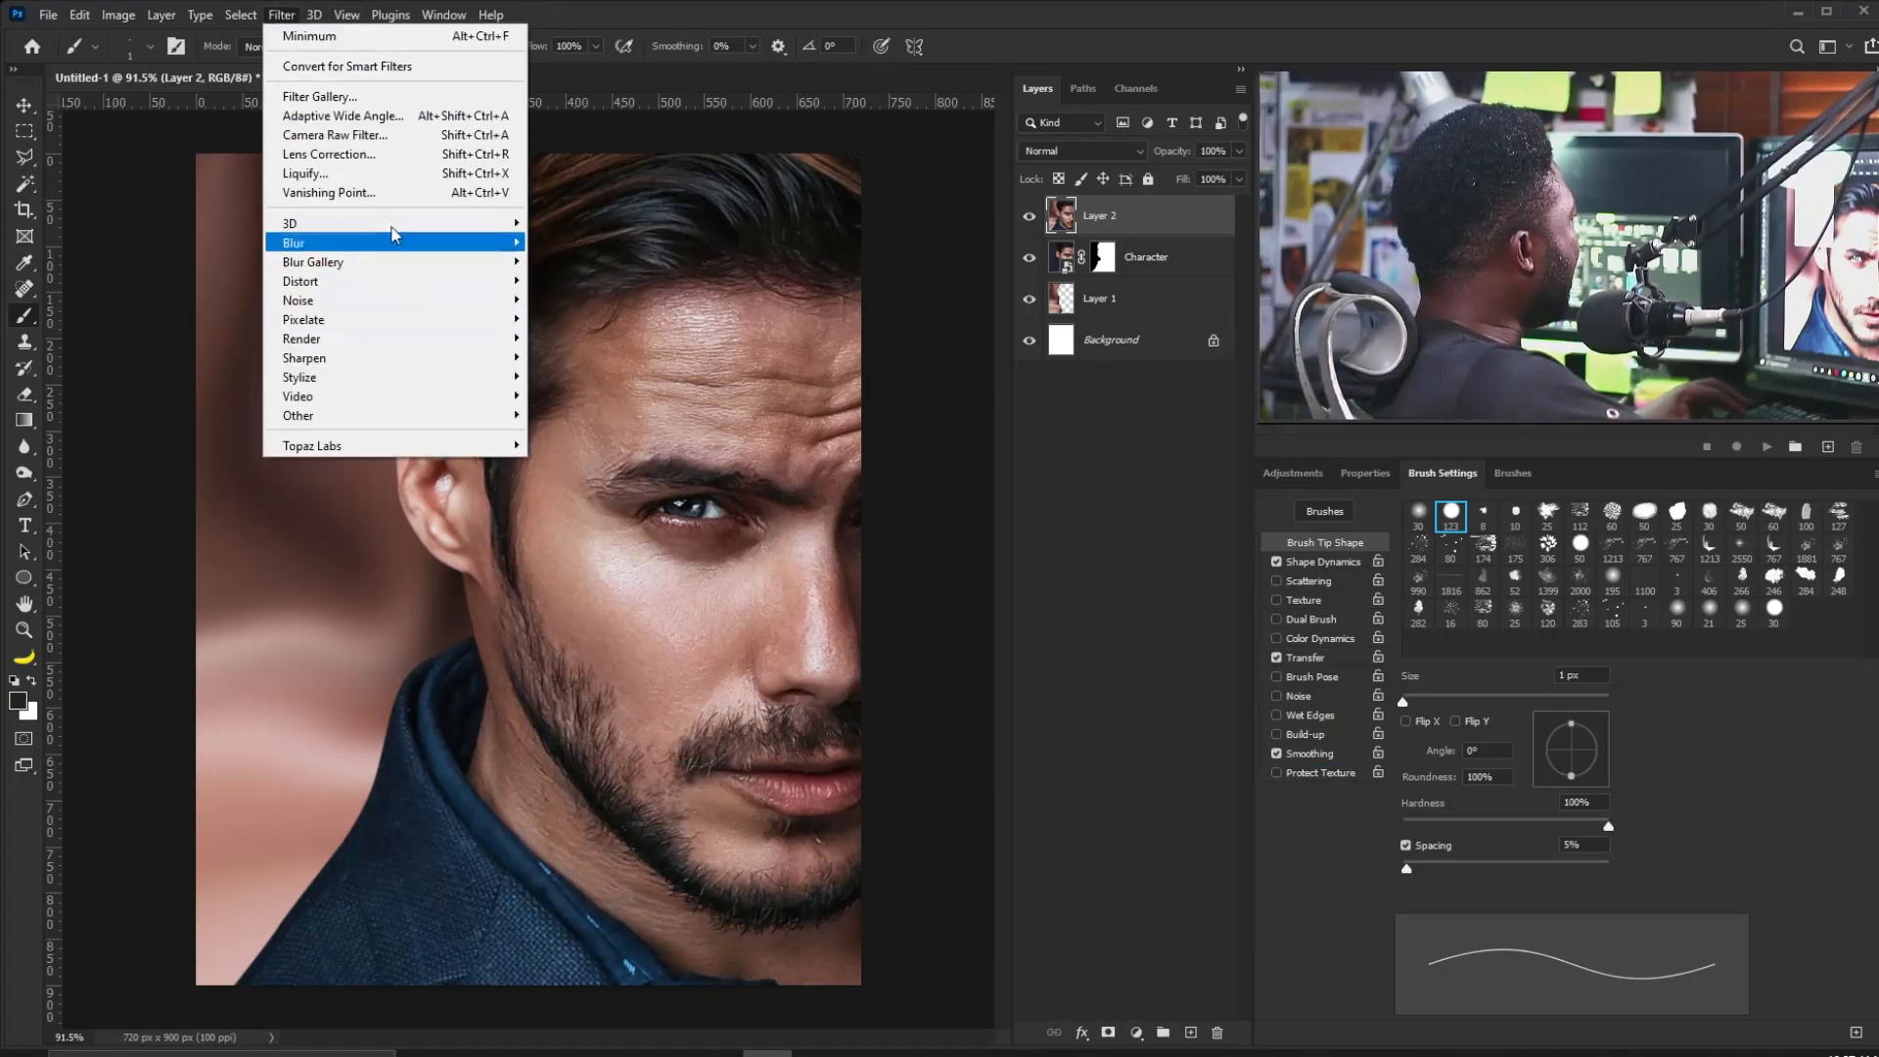
mouse_move(419, 260)
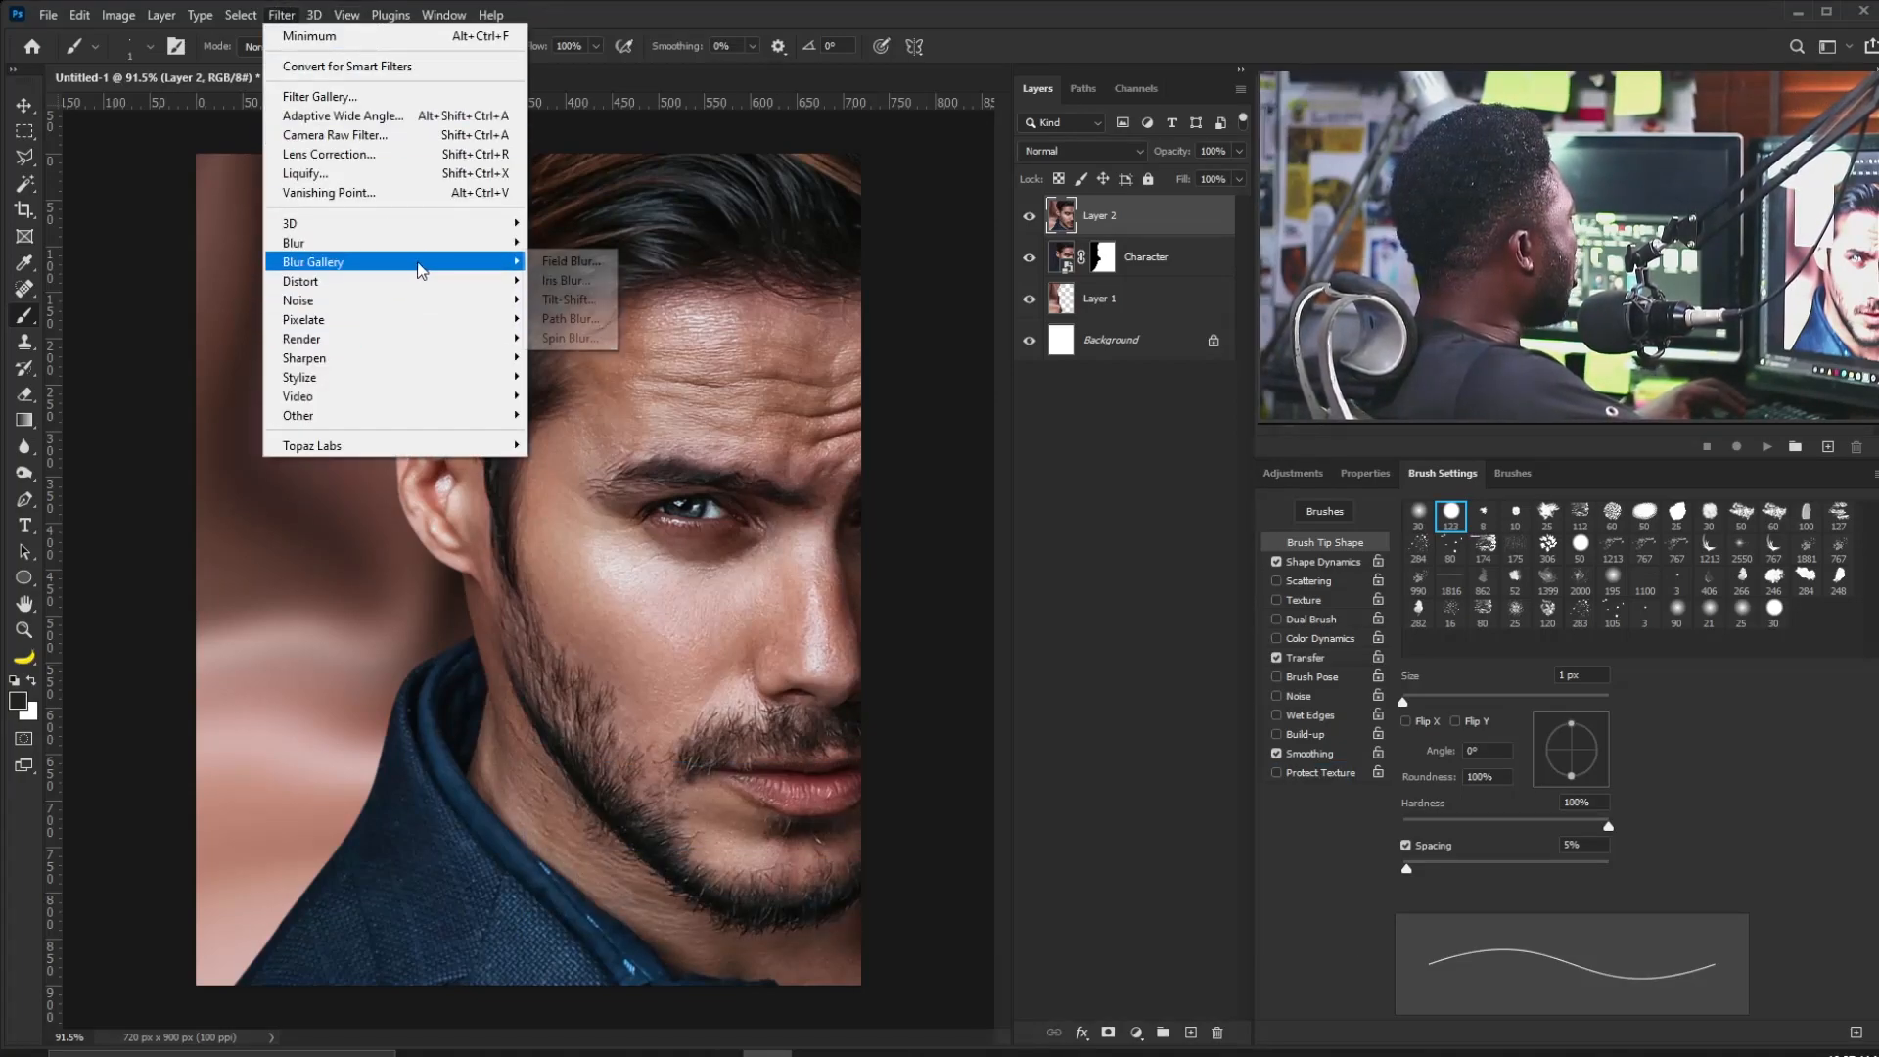
click(577, 266)
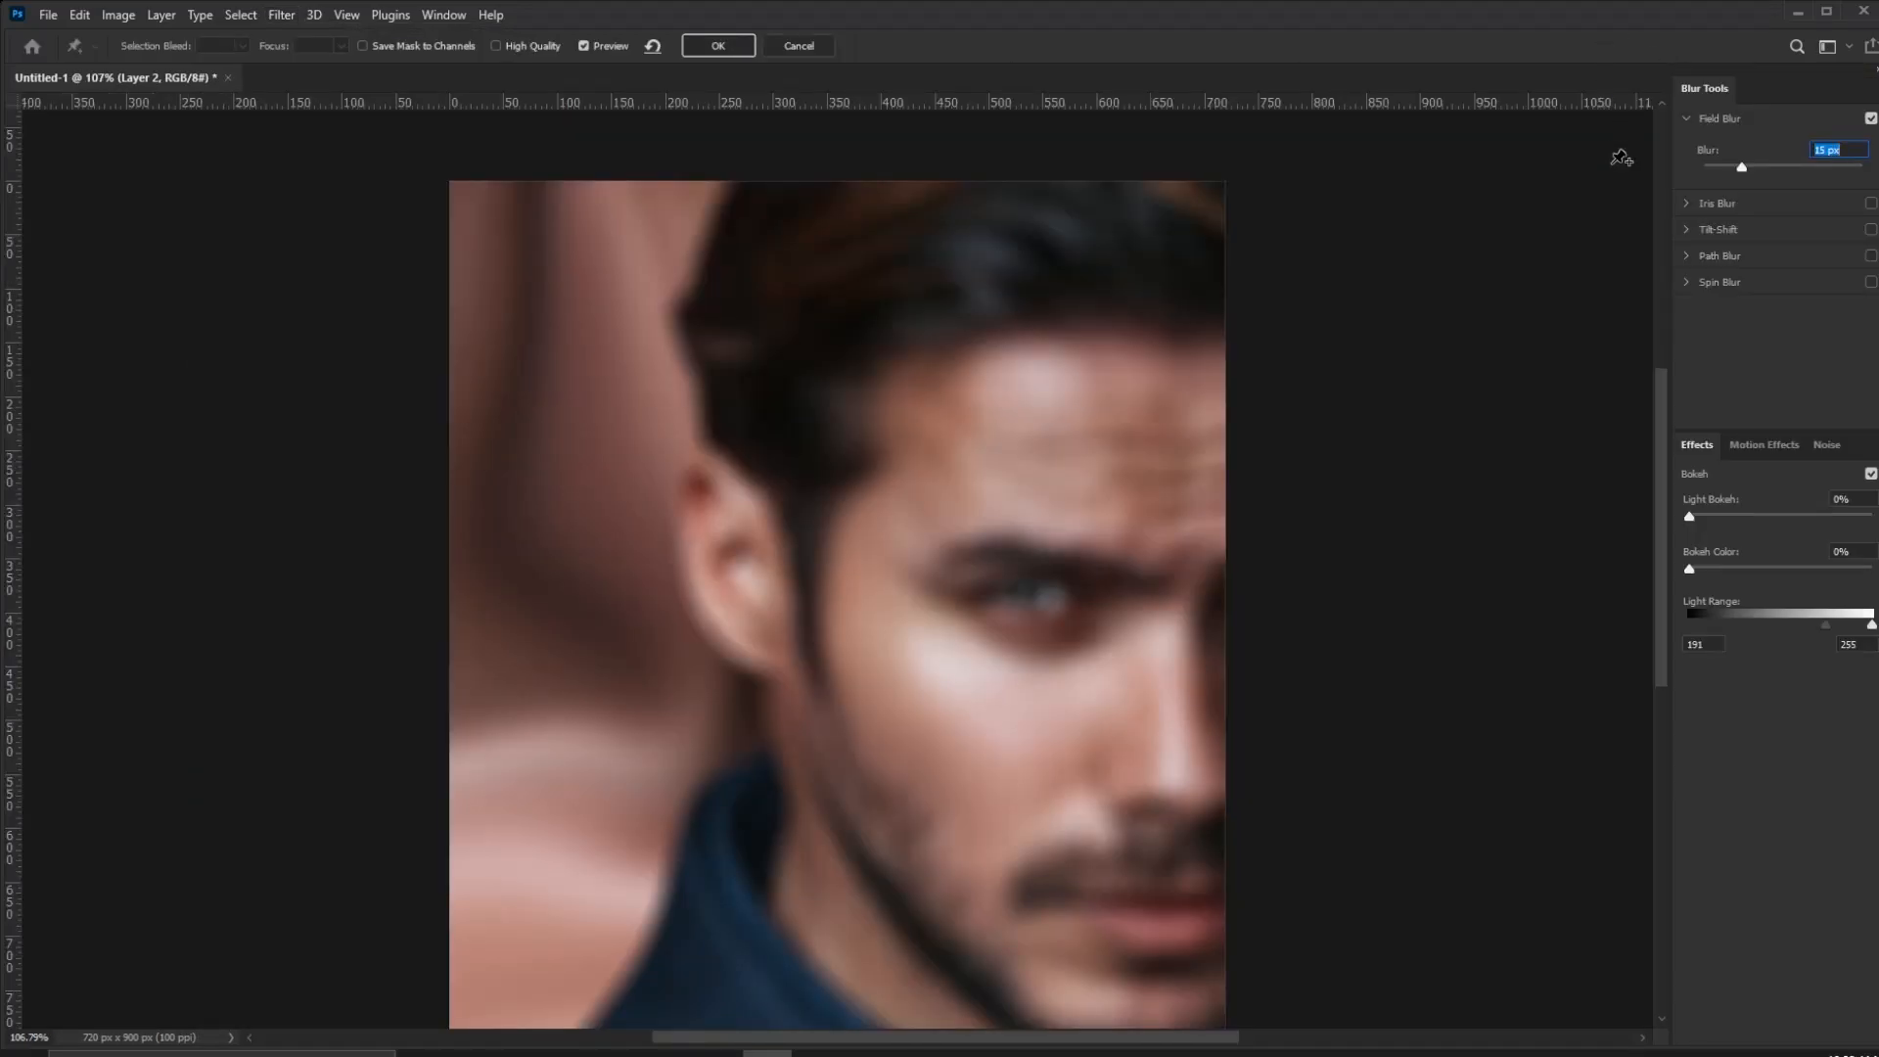
drag(1736, 169, 1713, 170)
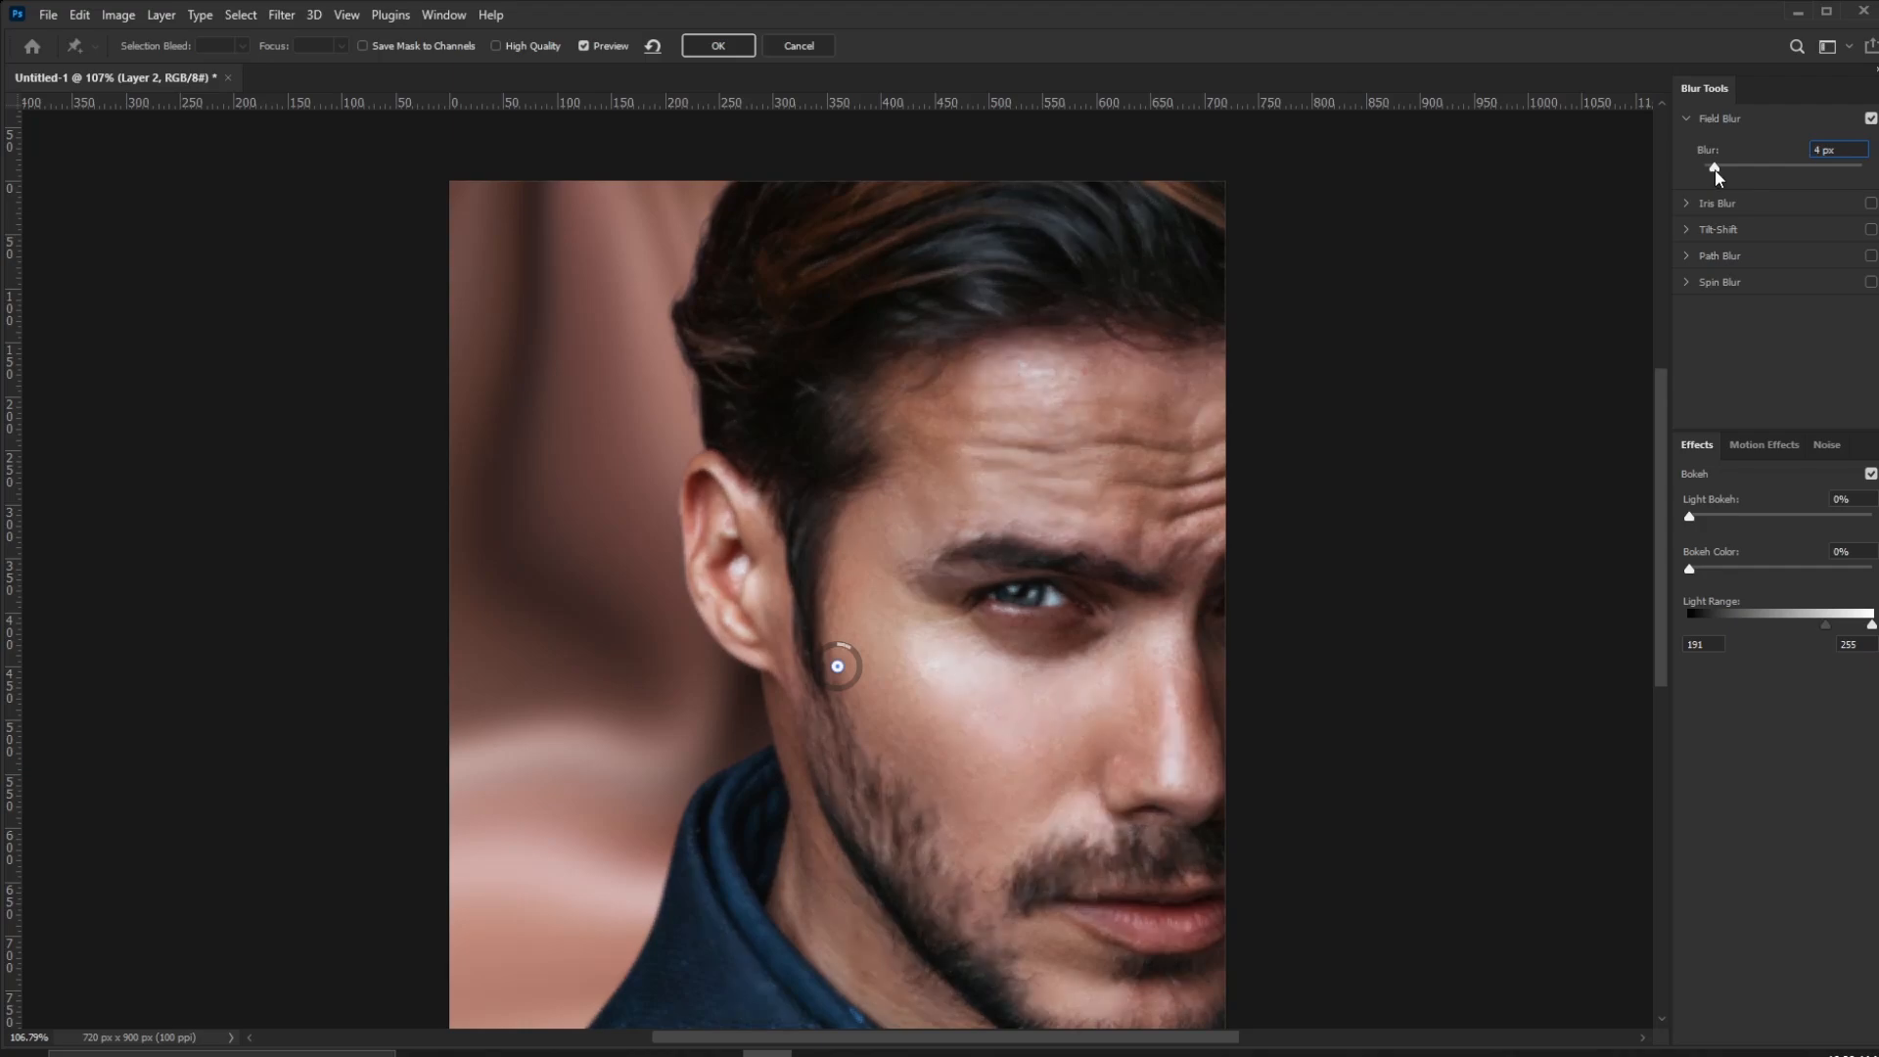
drag(1714, 170, 1714, 170)
click(719, 46)
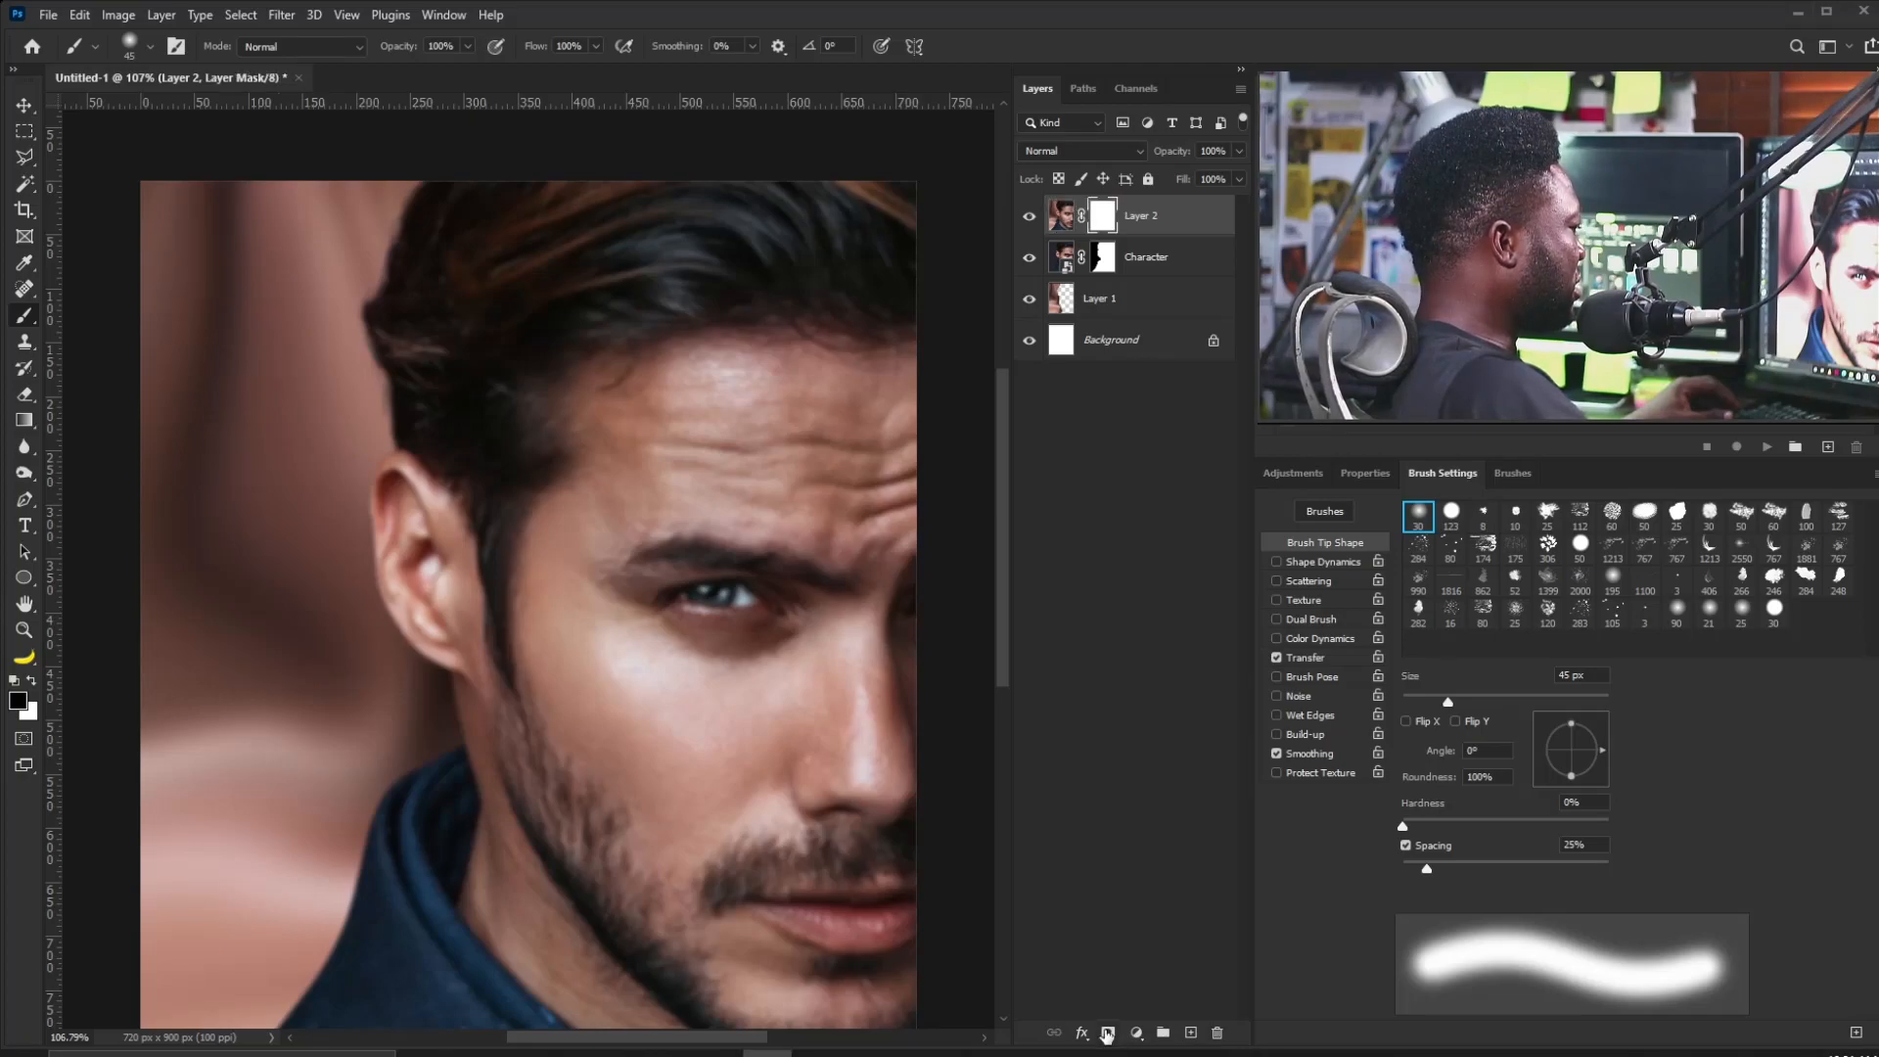
Rename the blurred, masked top layer to Depth.
double_click(1141, 215)
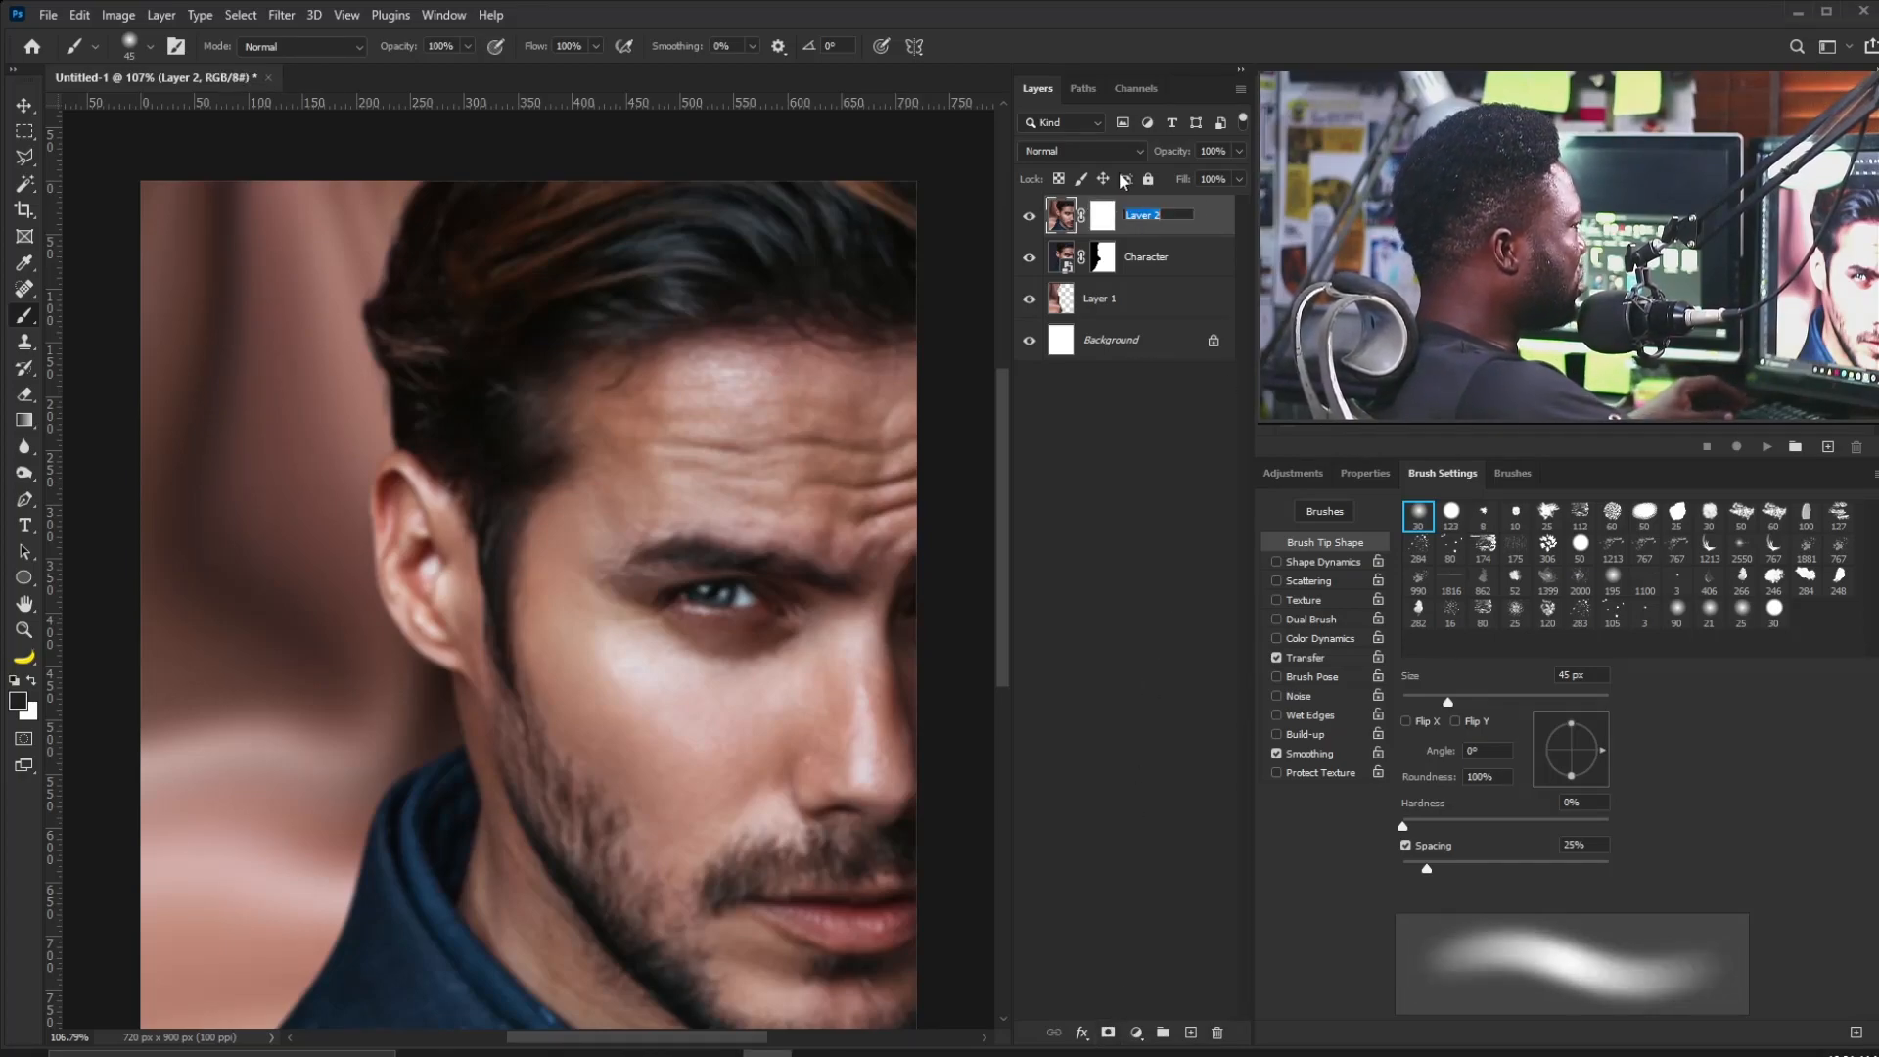
text(Depth)
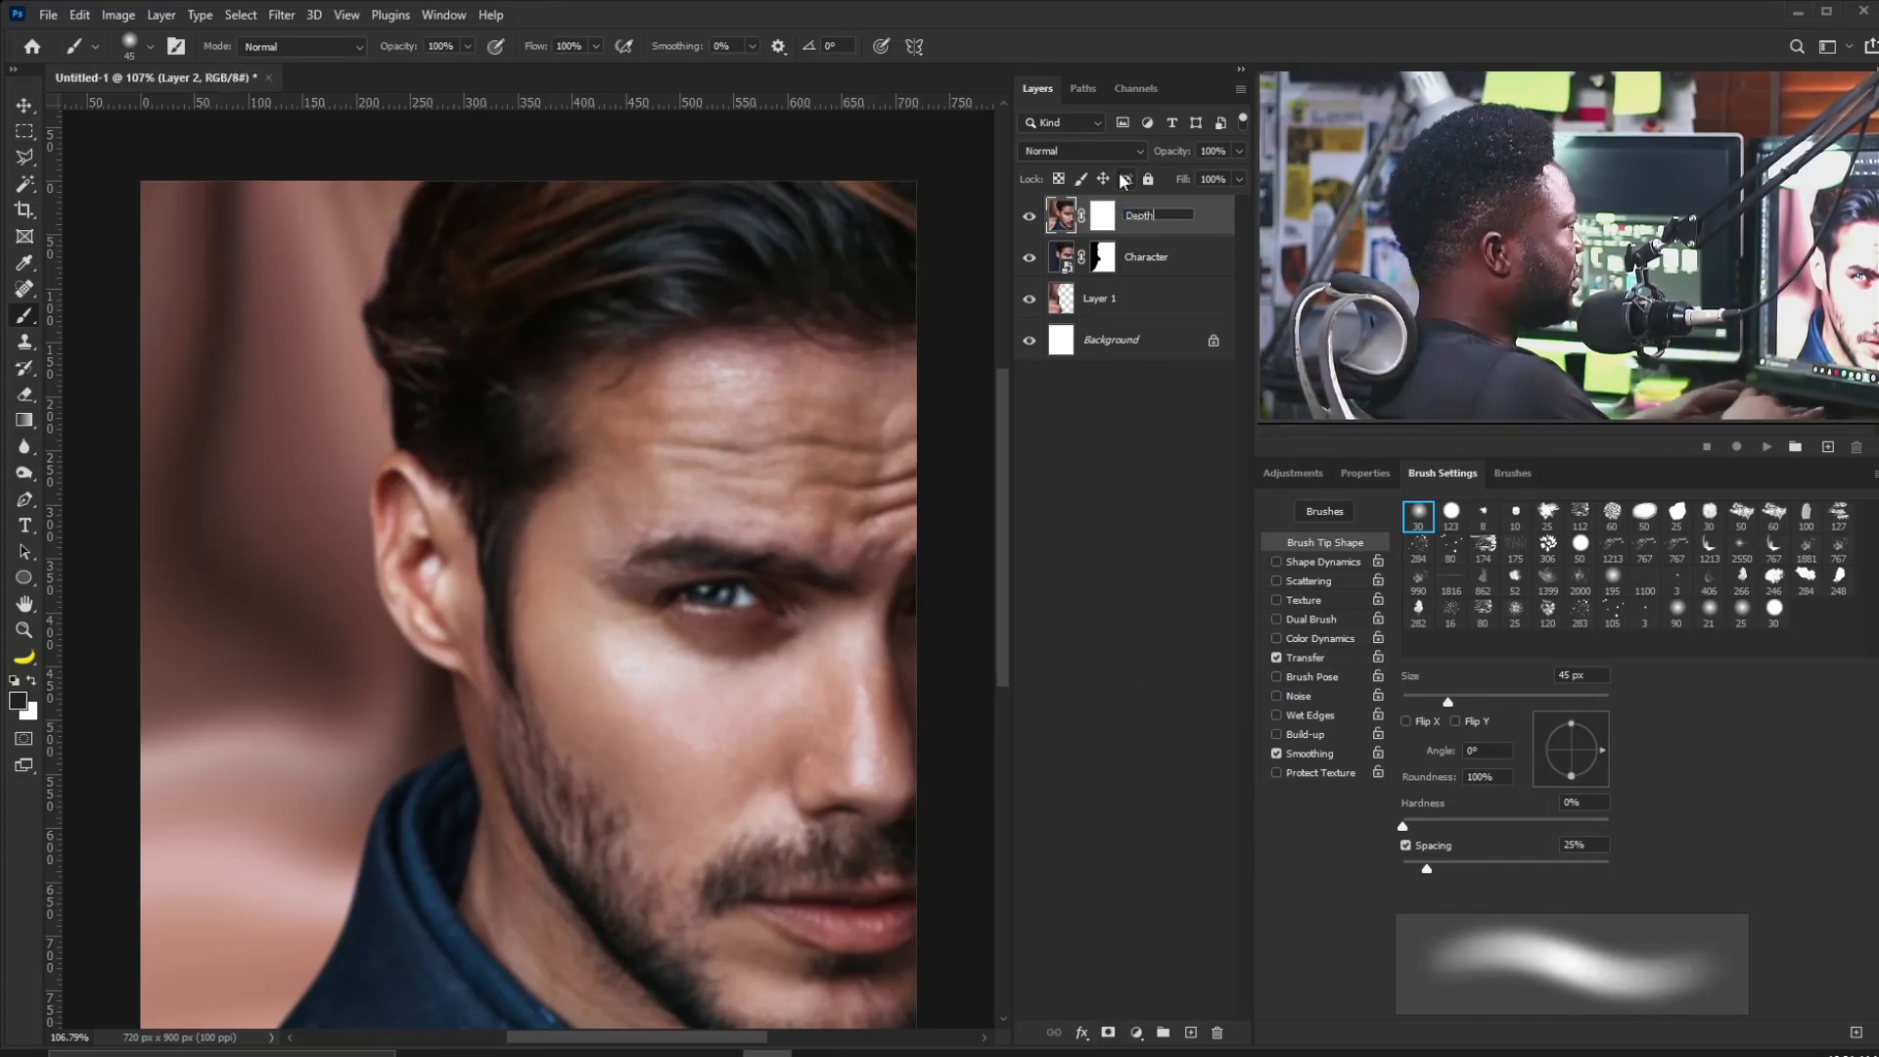
key(Return)
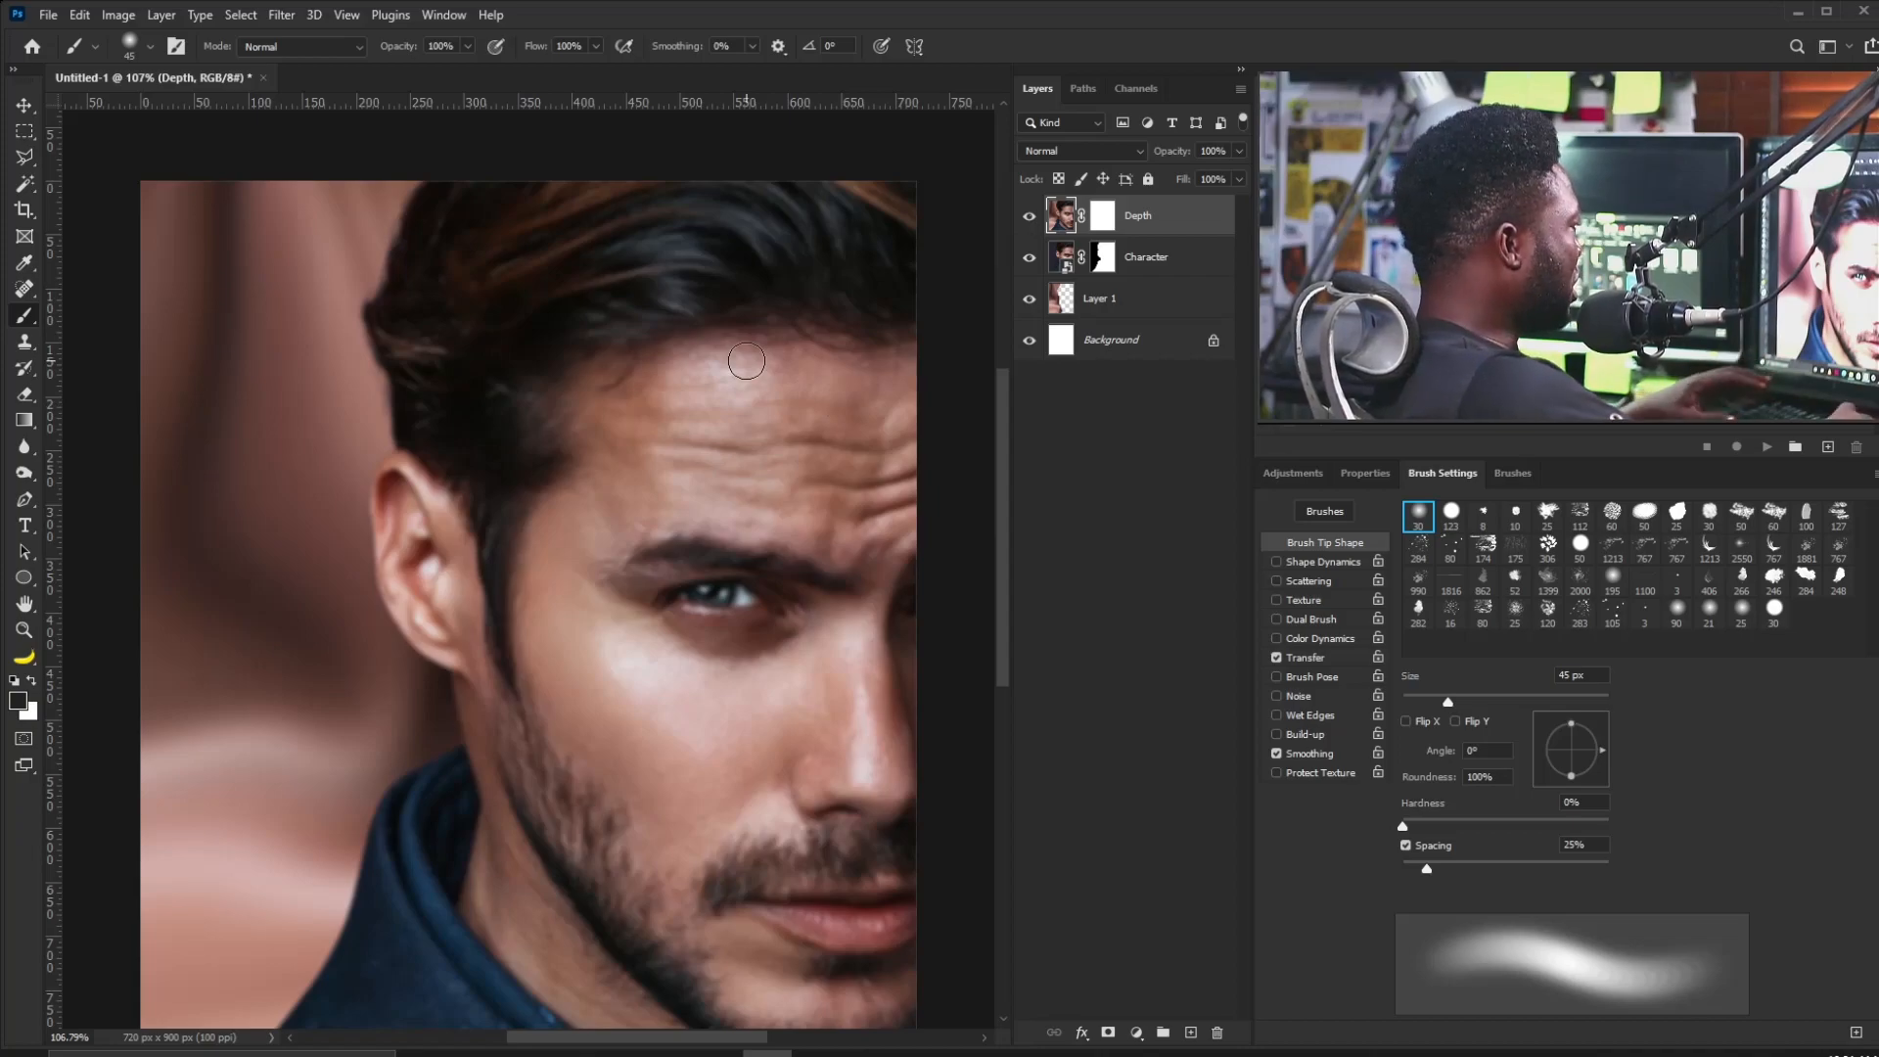
Paint black on the Depth layer mask with a soft 300 px brush to bring back sharpness in the face and front hair.
key(bracketright)
key(bracketright)
key(bracketright)
key(bracketright)
key(bracketright)
key(bracketright)
key(bracketright)
key(bracketright)
key(bracketright)
key(bracketright)
key(bracketright)
key(bracketright)
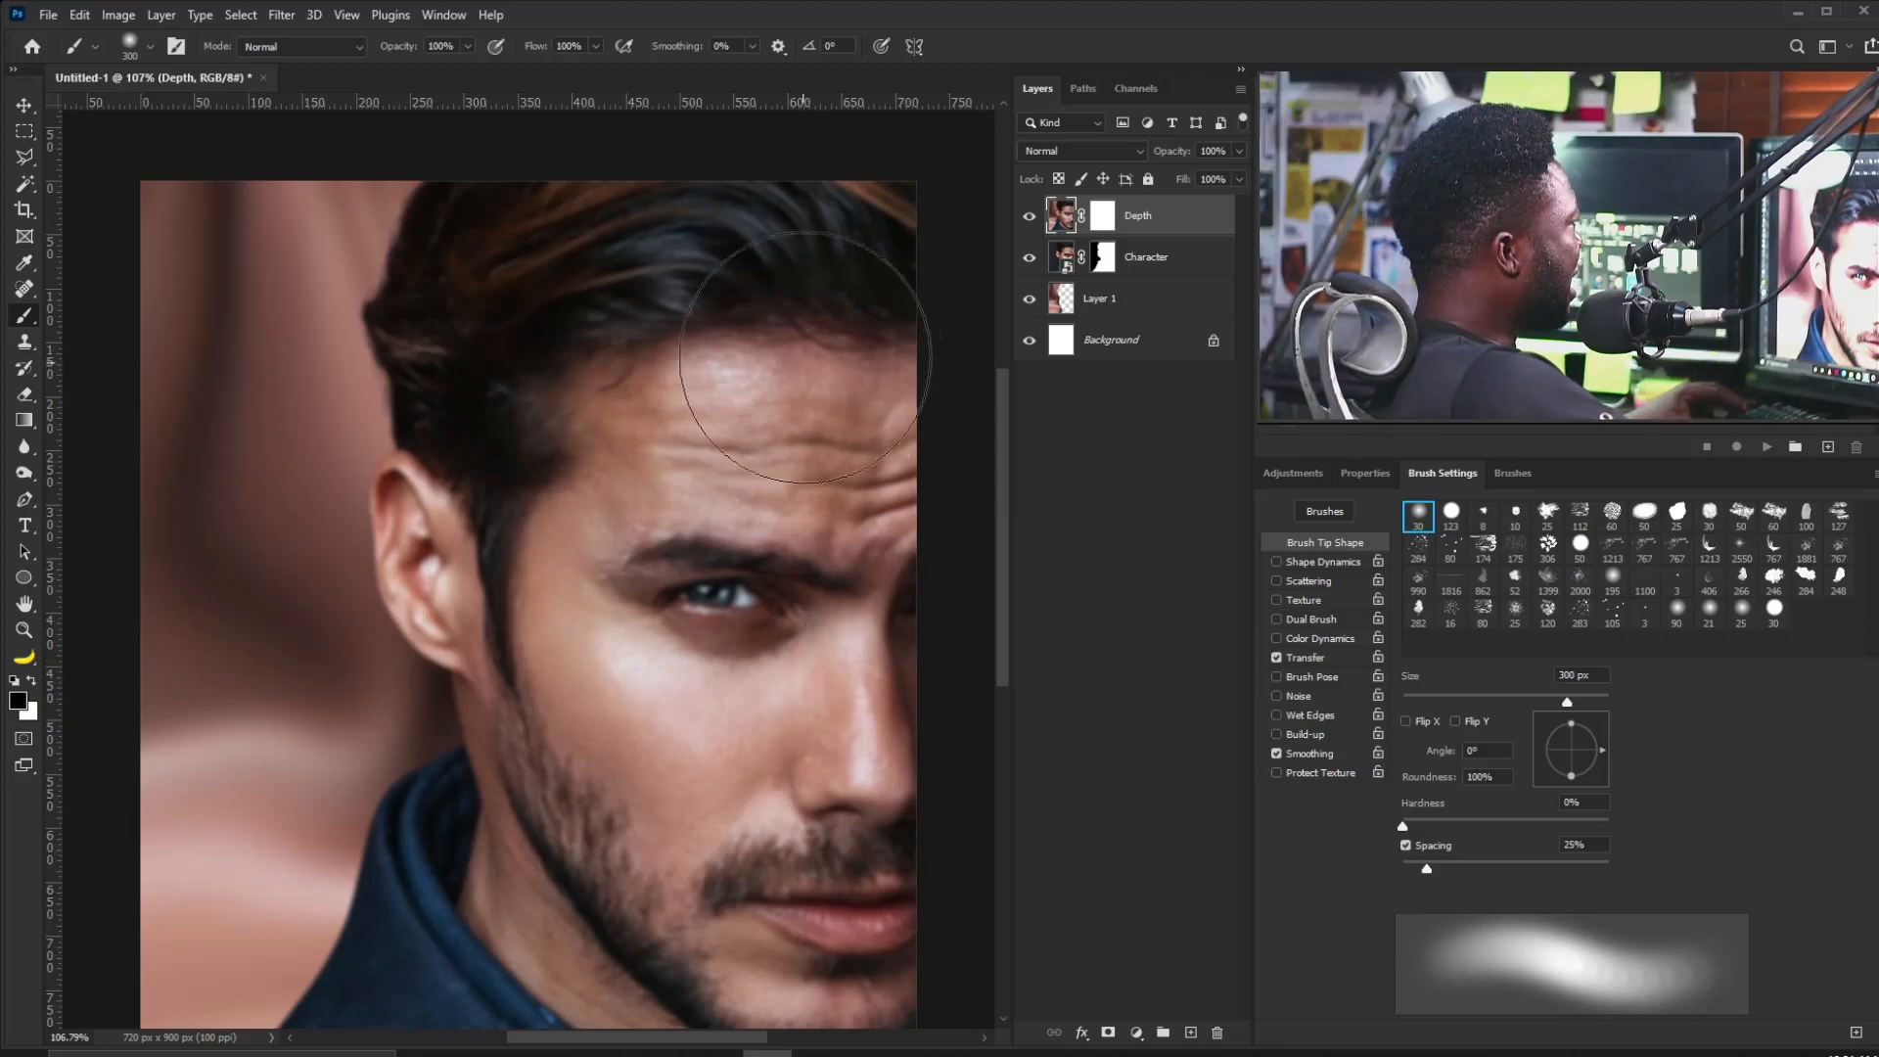
click(1098, 225)
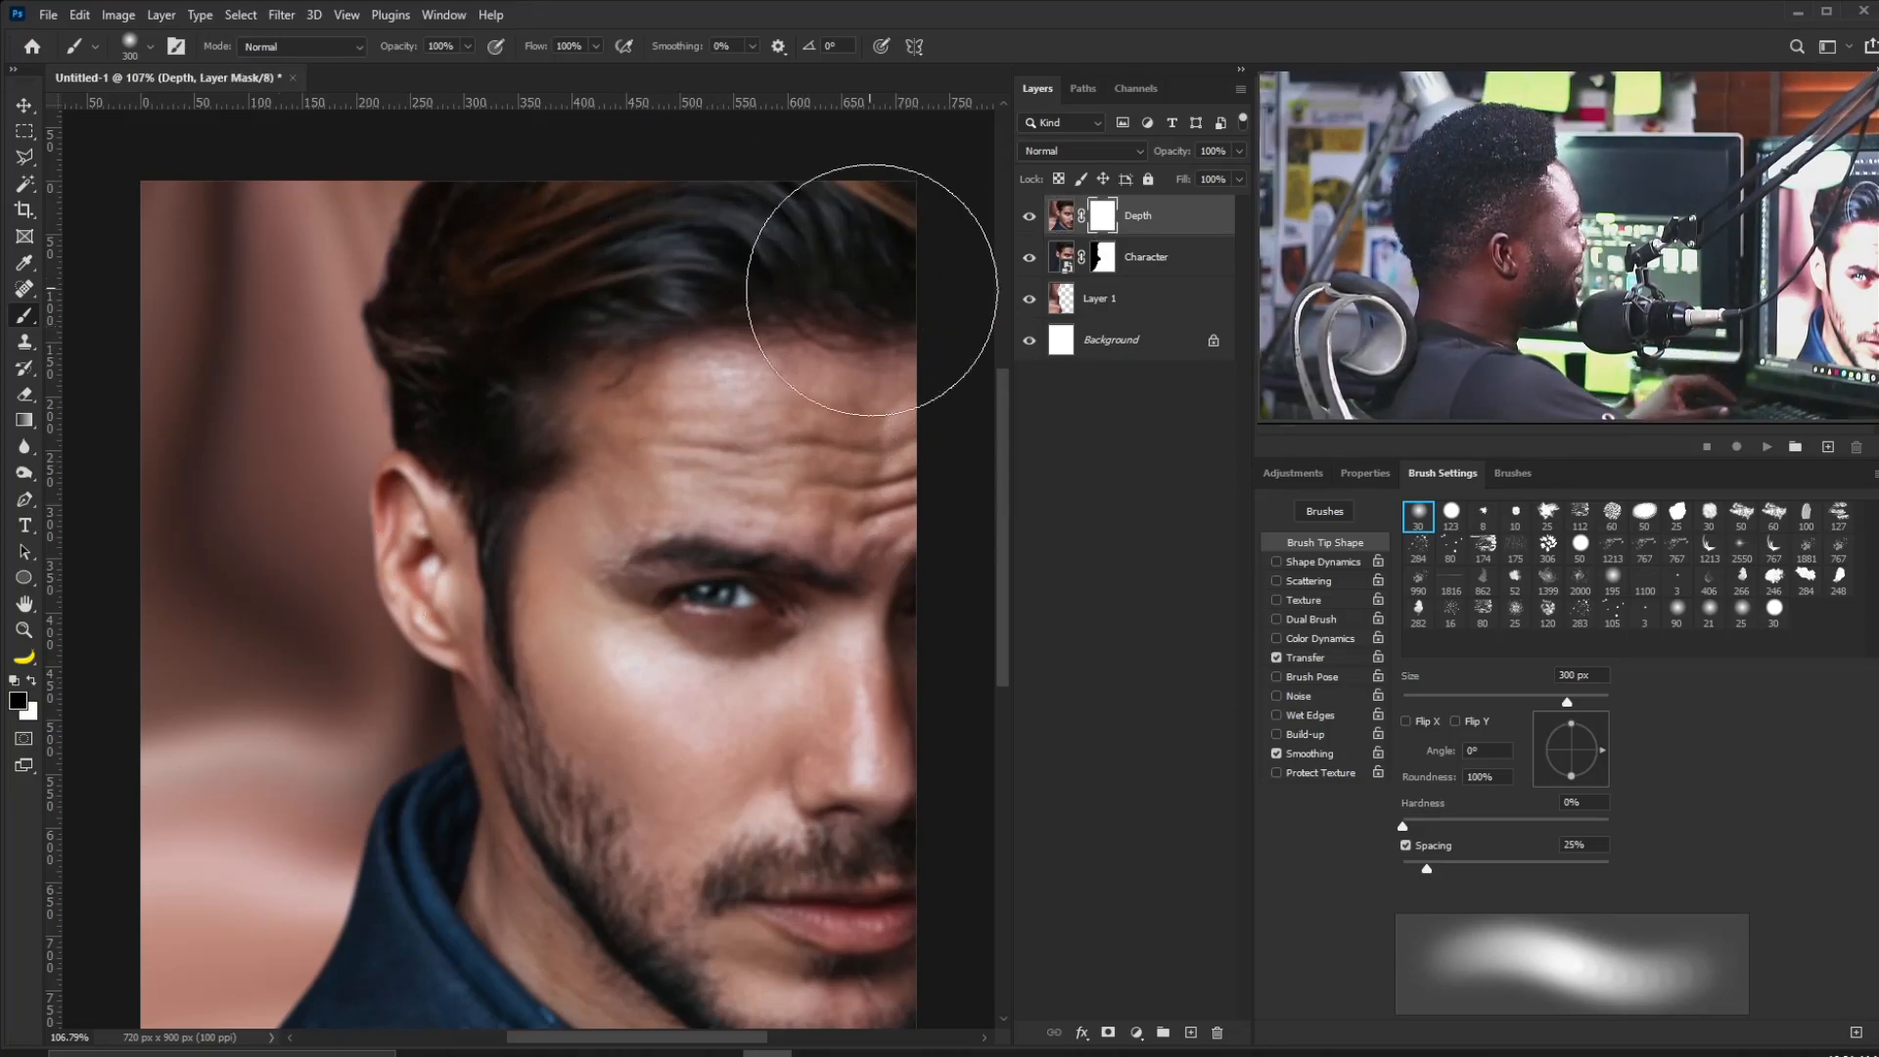
mouse_move(864, 277)
mouse_down()
mouse_move(800, 270)
mouse_move(895, 267)
mouse_move(694, 303)
mouse_move(822, 261)
mouse_move(785, 257)
mouse_move(650, 323)
mouse_move(722, 259)
mouse_move(676, 261)
mouse_move(596, 425)
mouse_move(671, 353)
mouse_up()
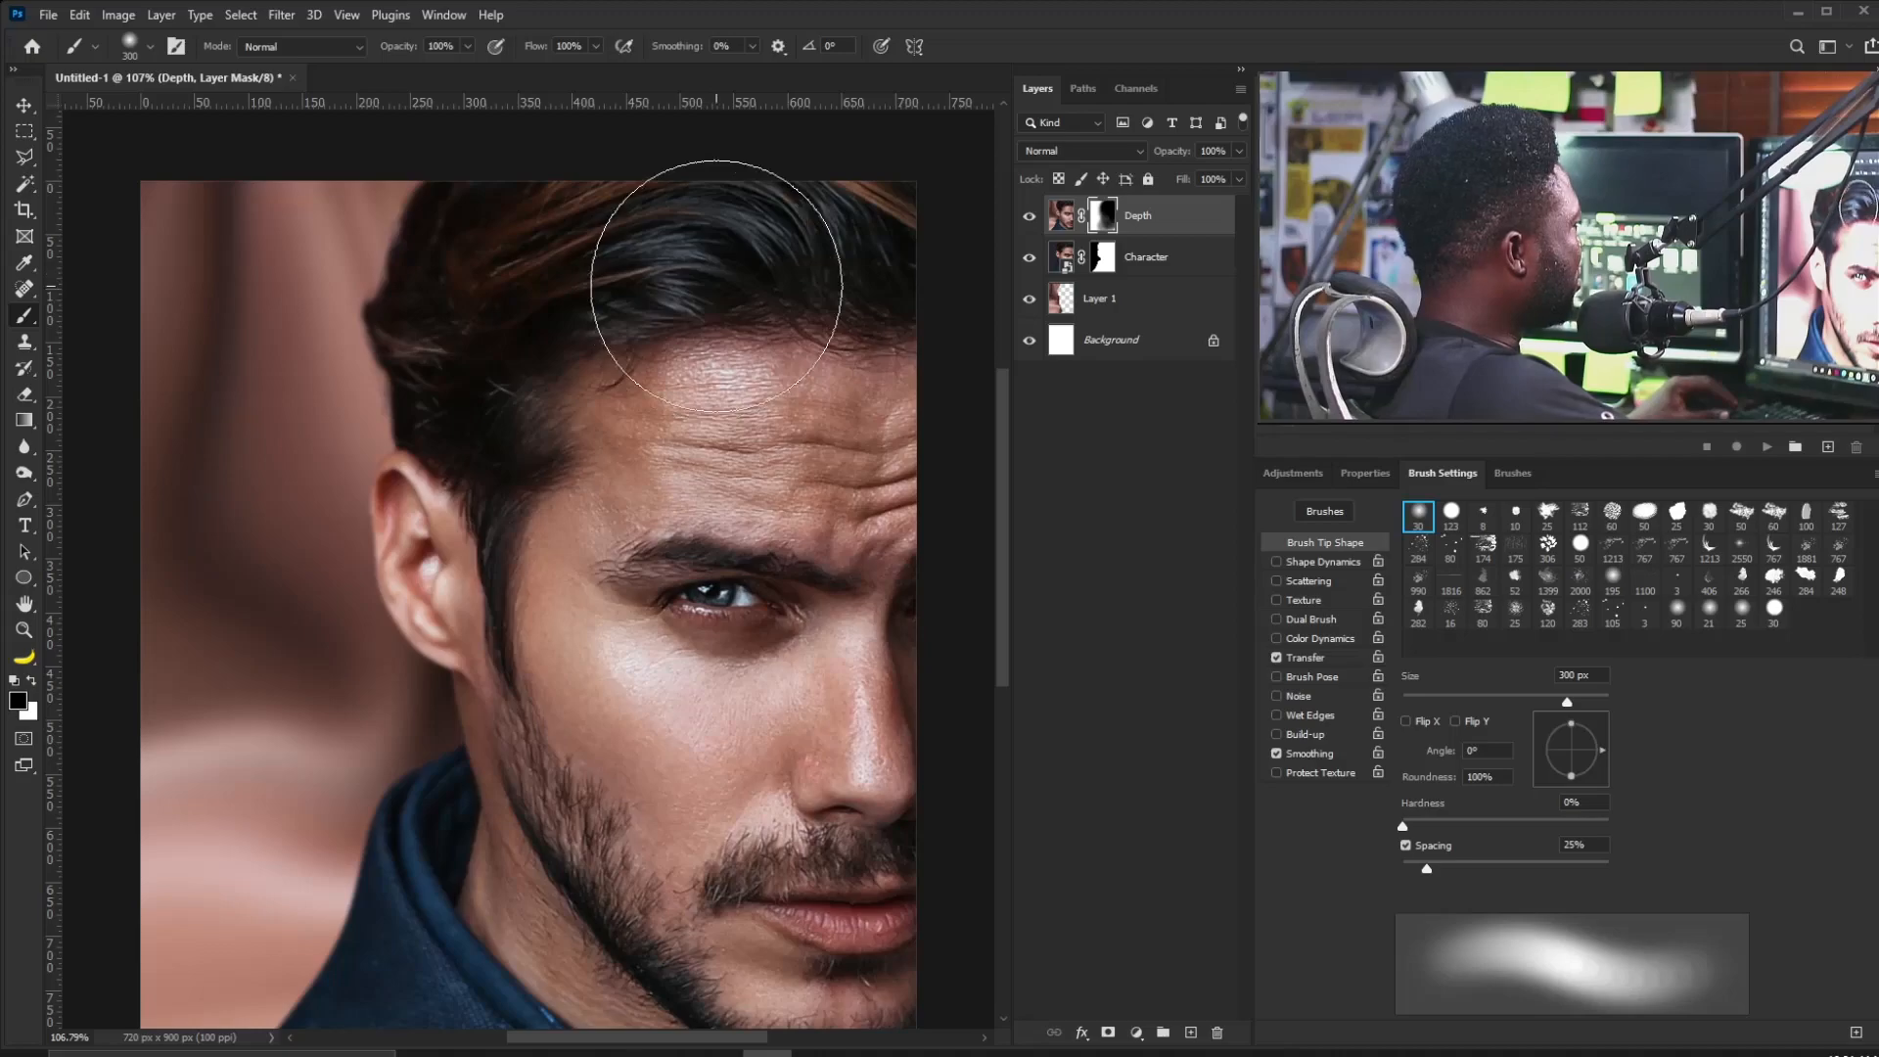
Group the Depth, Character and Layer 1 layers and name the group Character.
key(v)
key(ctrl+1)
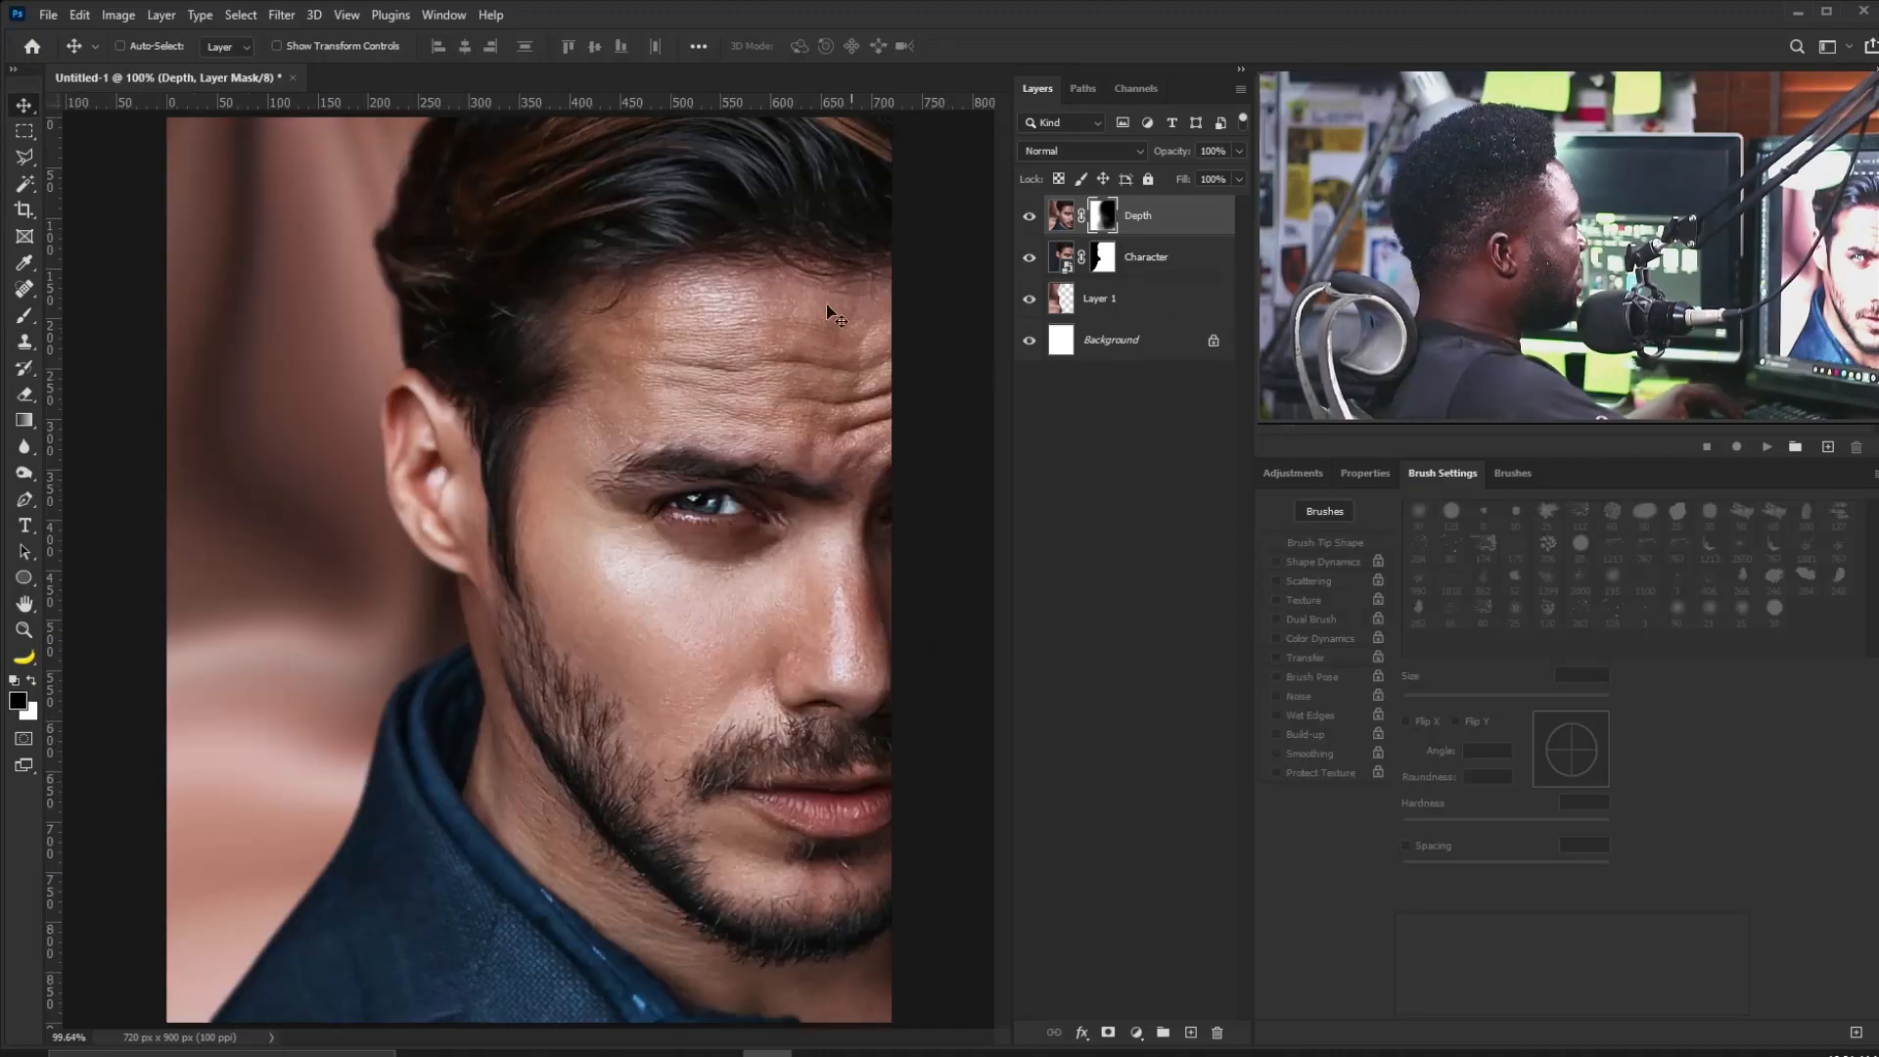
shift+click(1135, 313)
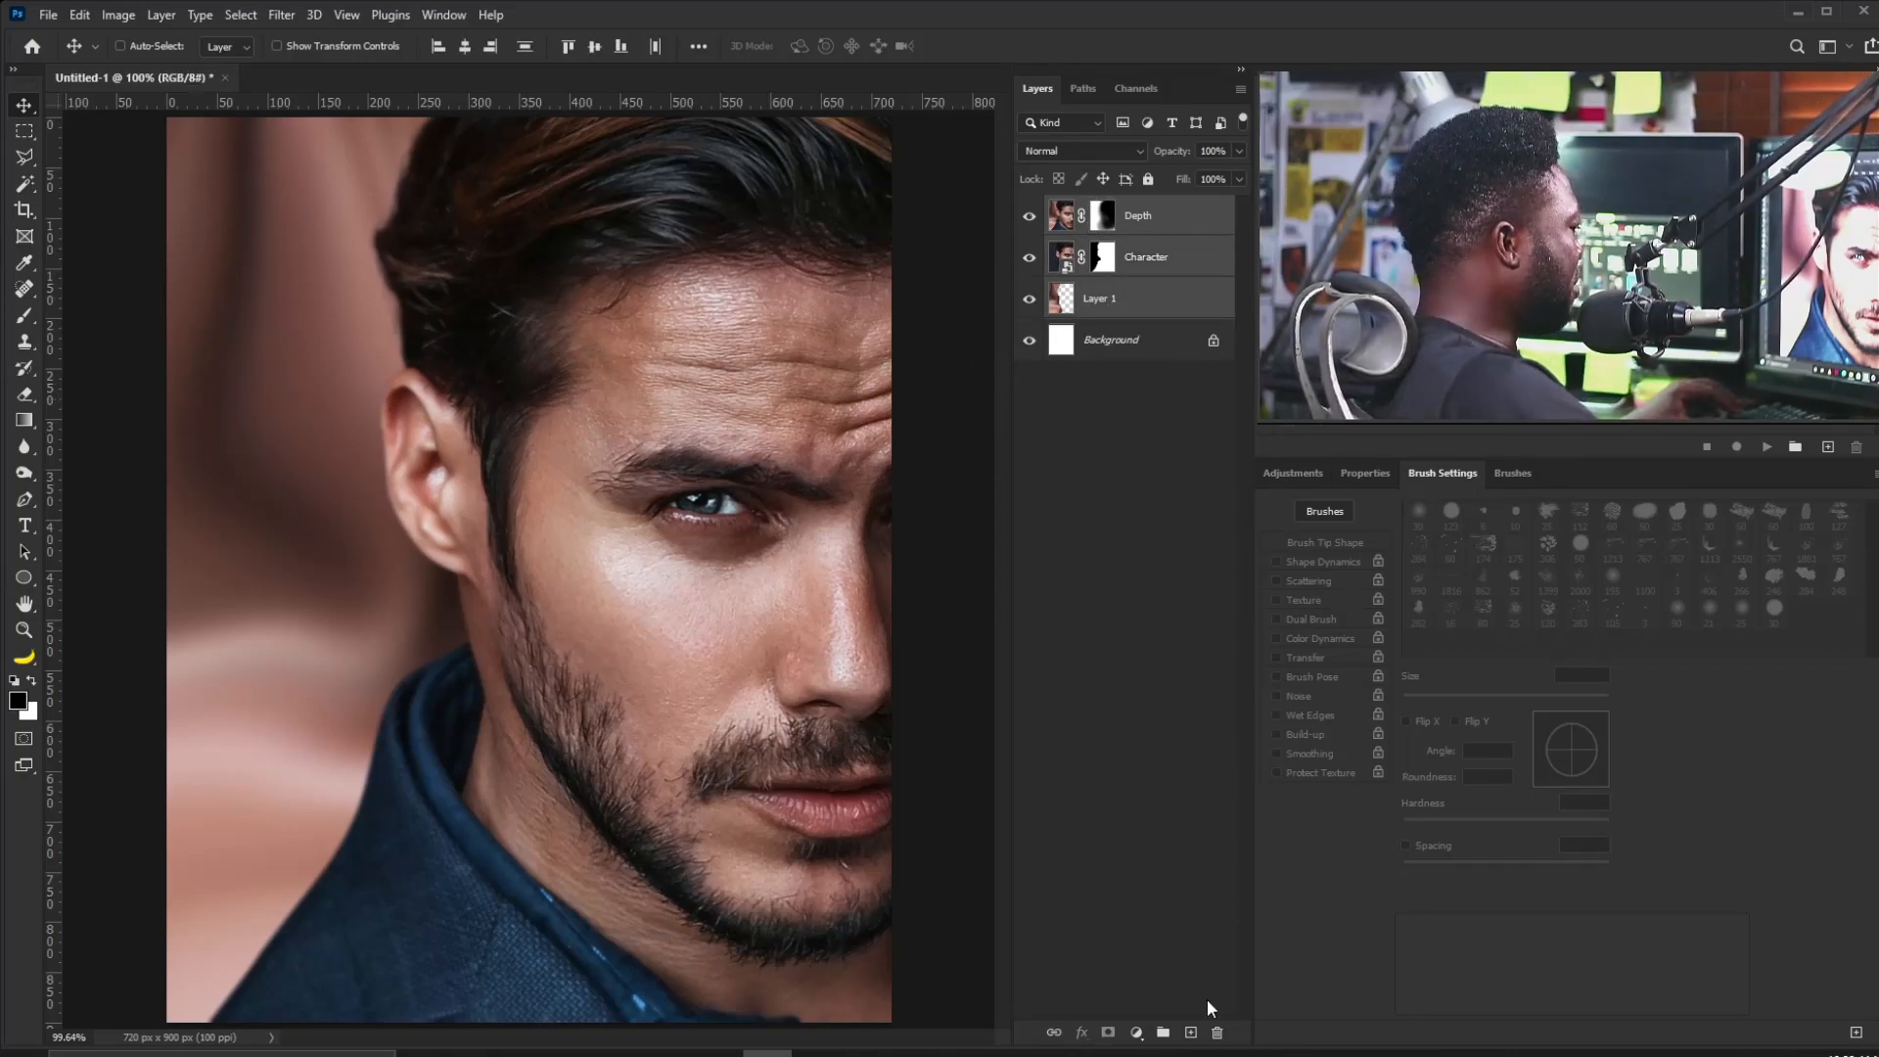
key(ctrl+g)
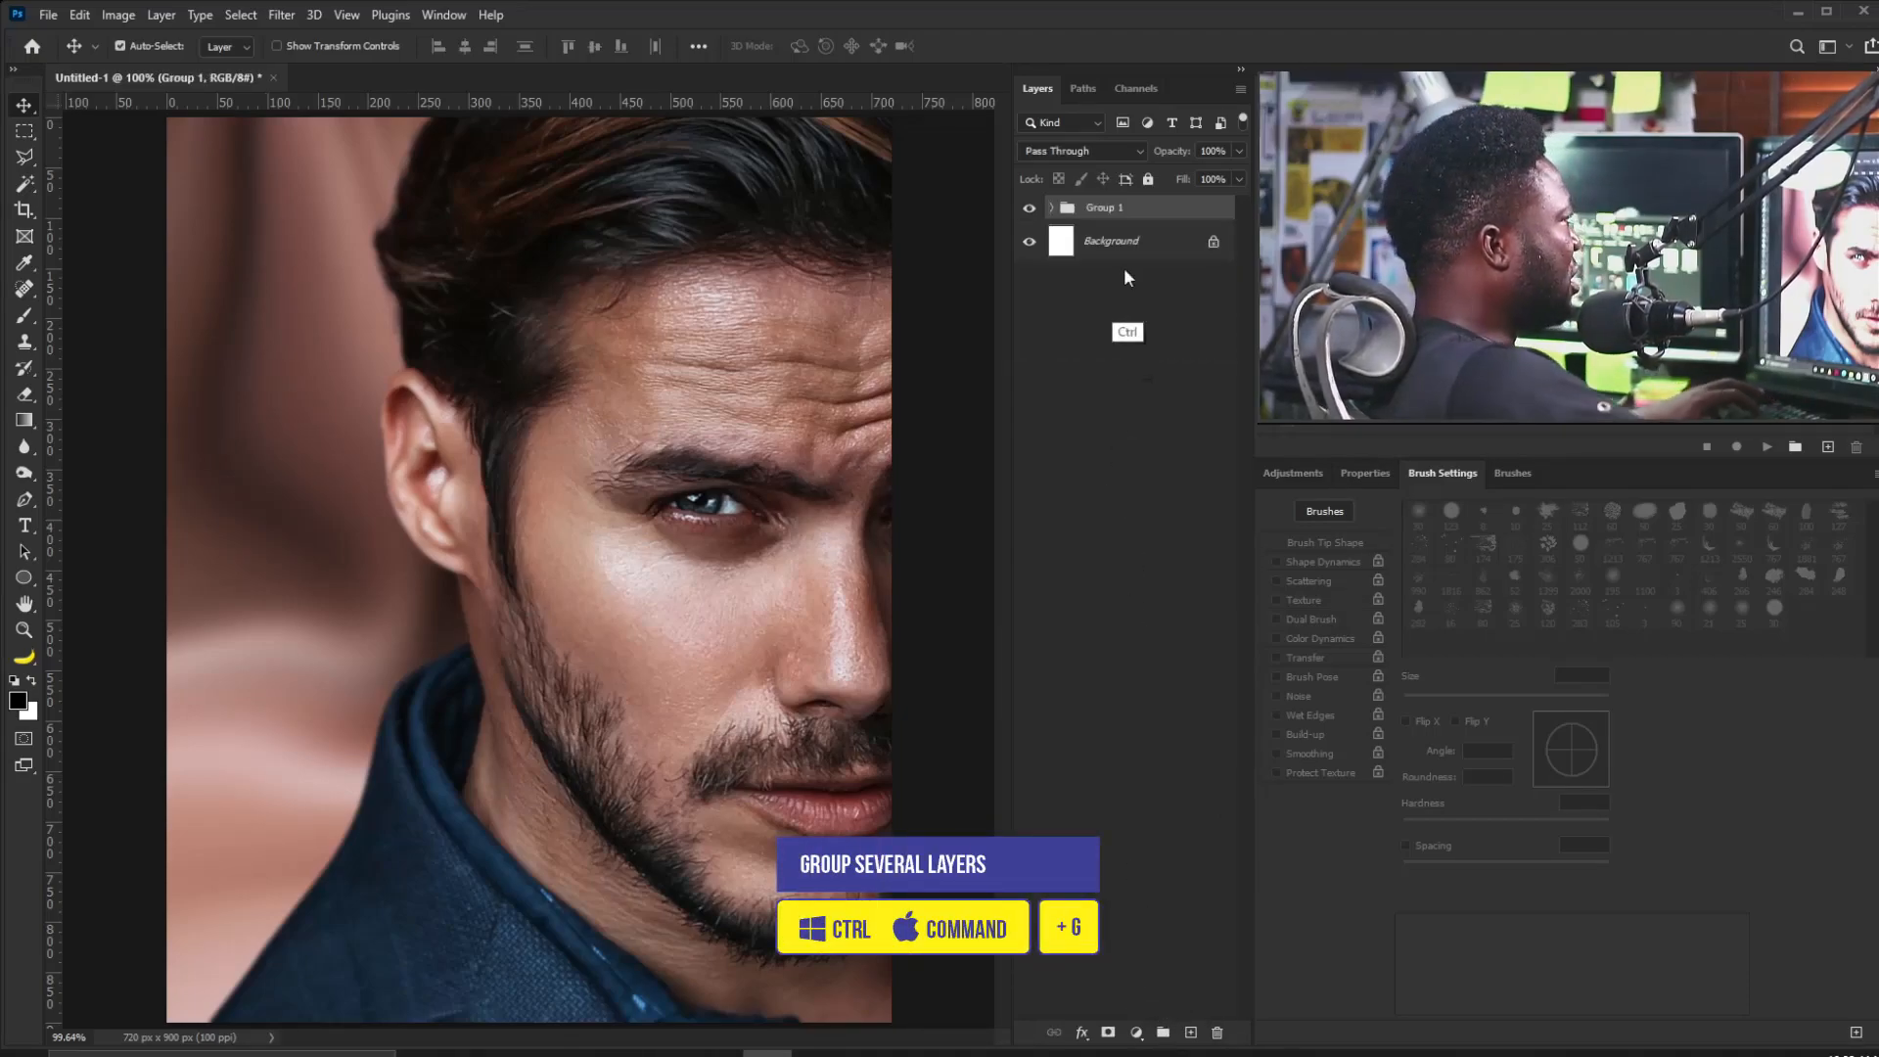
double_click(1101, 209)
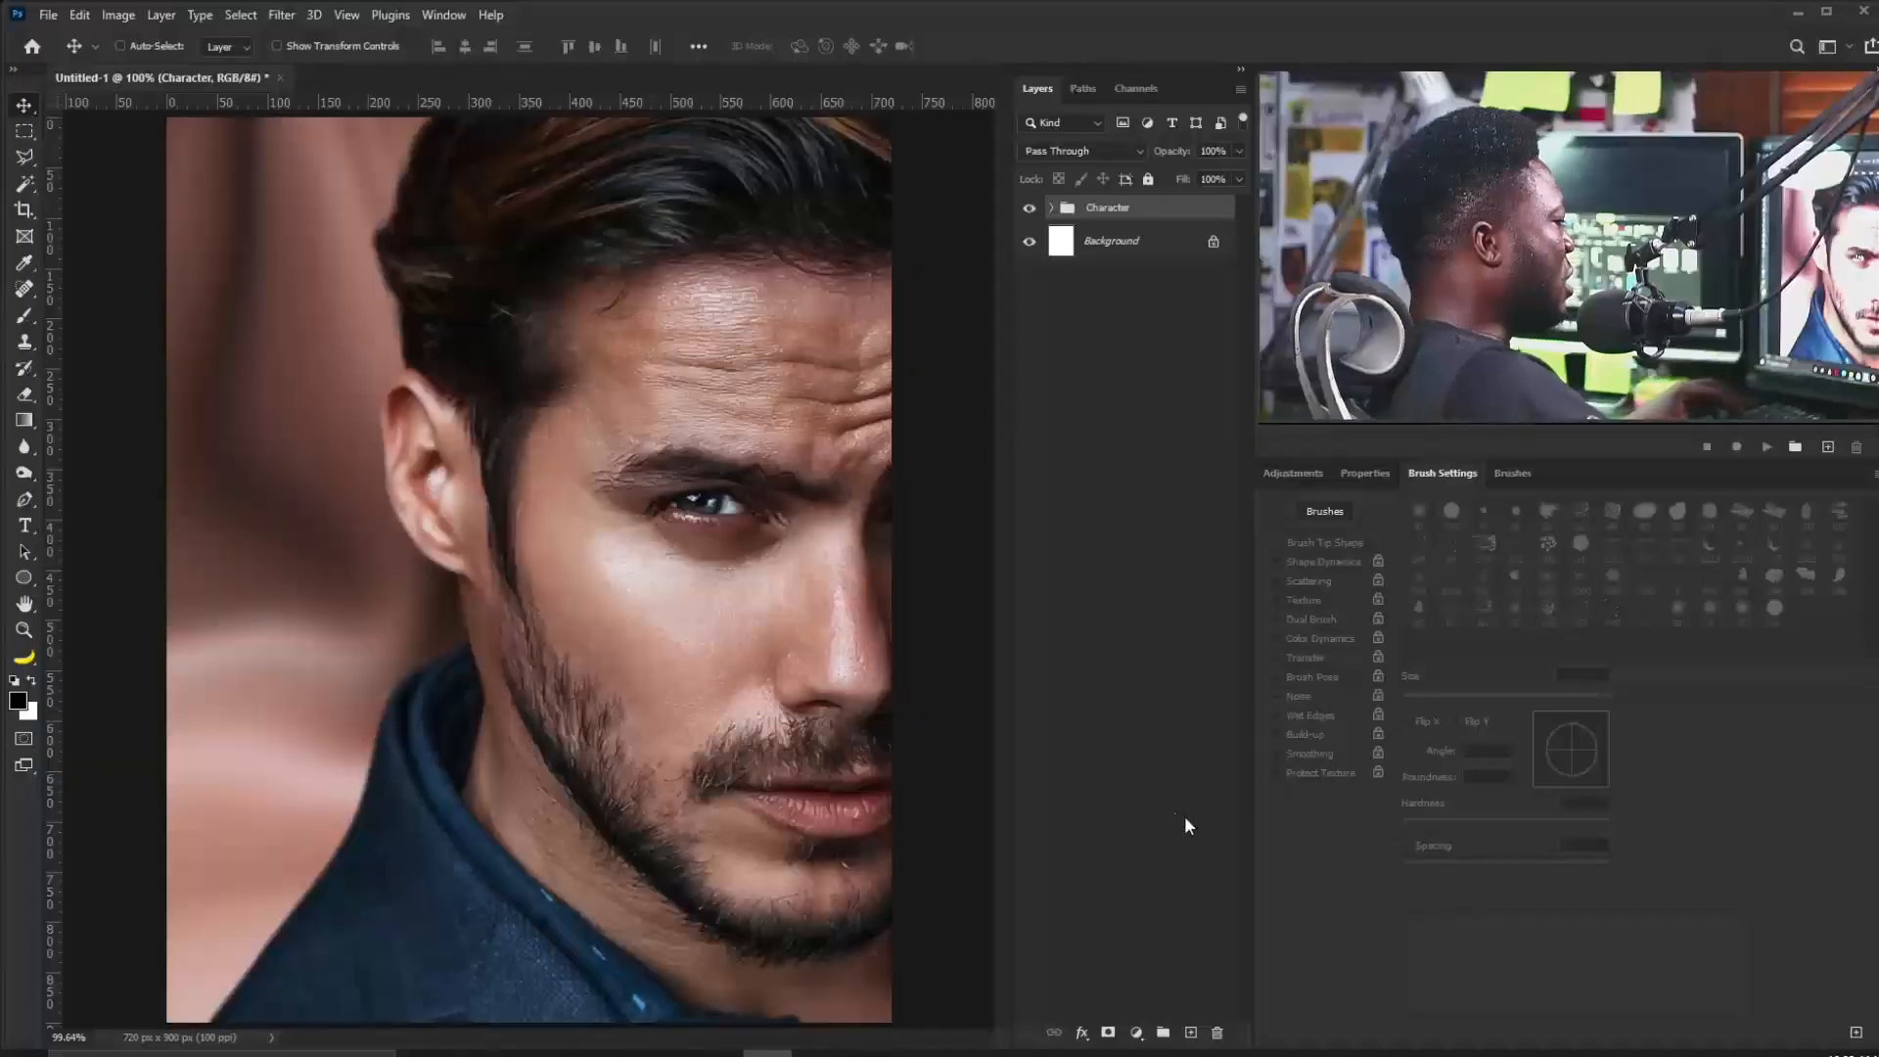
Add a new layer above the Character group and draw a closed, curved, tapering Pen path down the cheek below the eye.
click(1190, 1032)
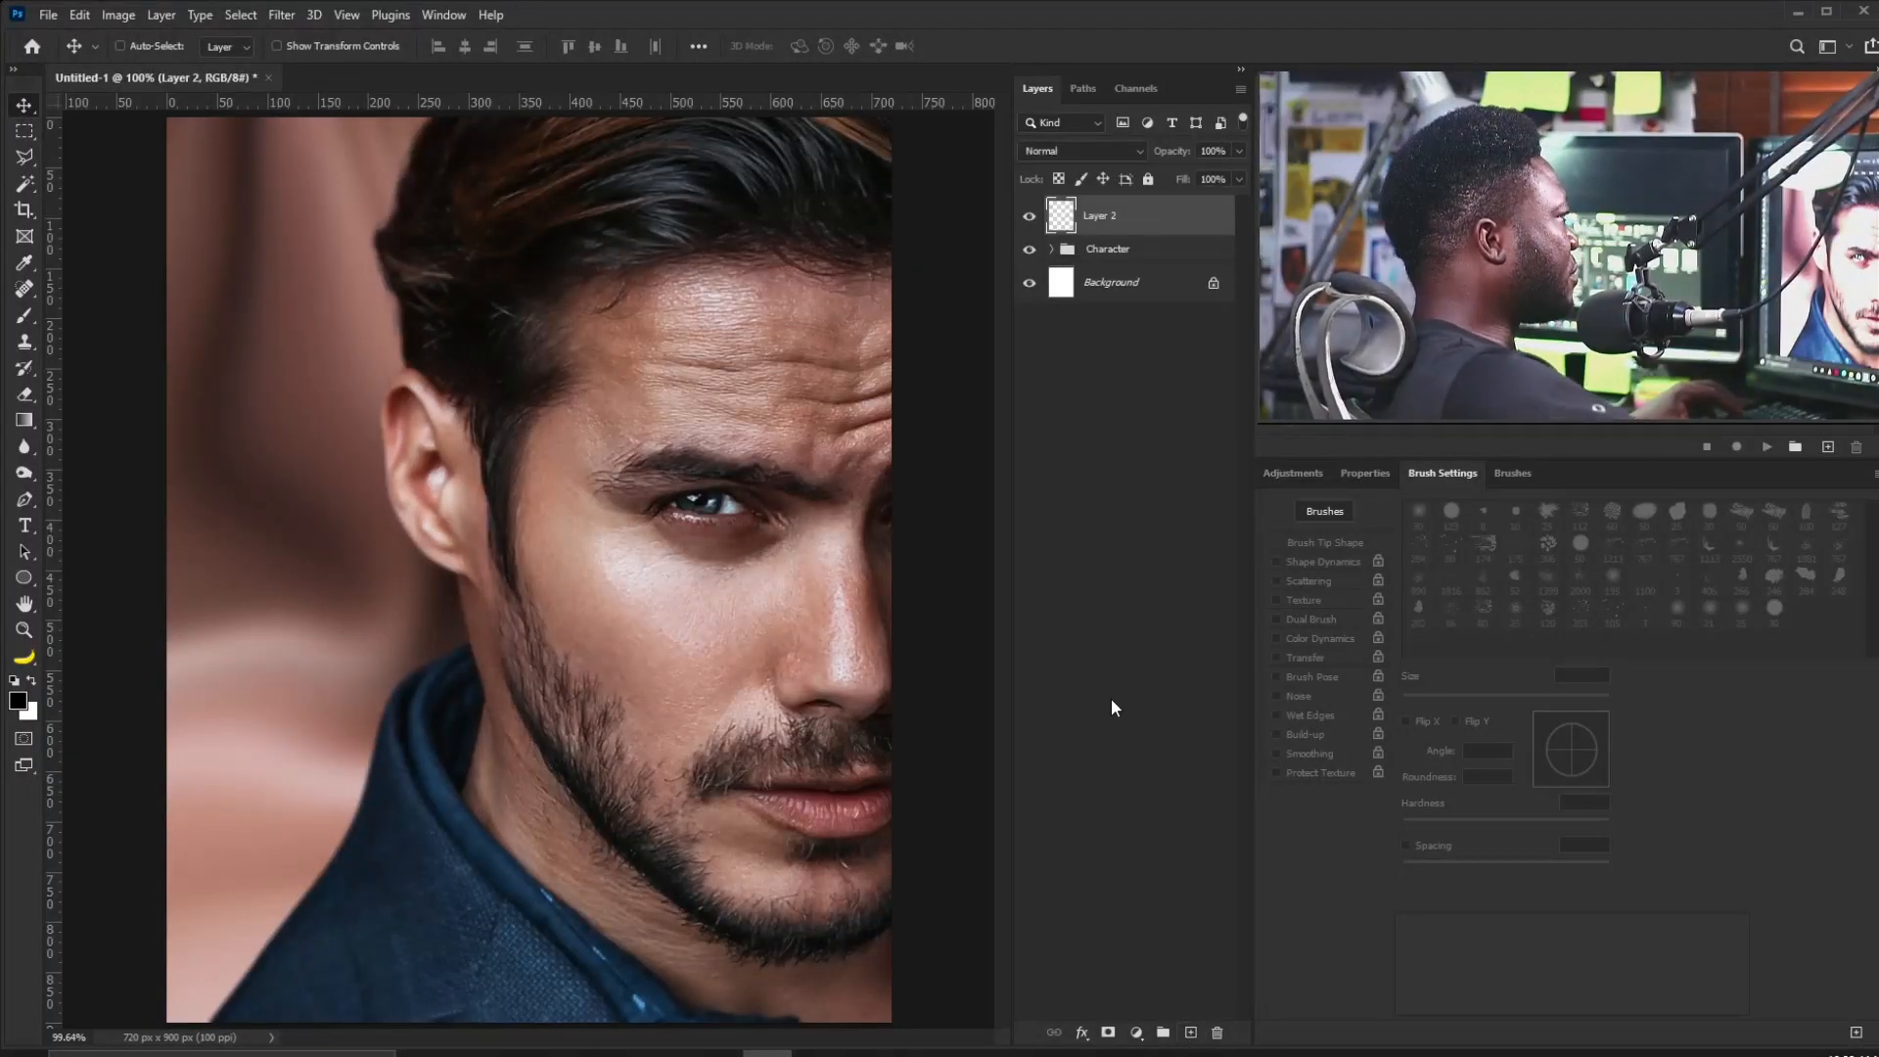
drag(640, 617, 685, 650)
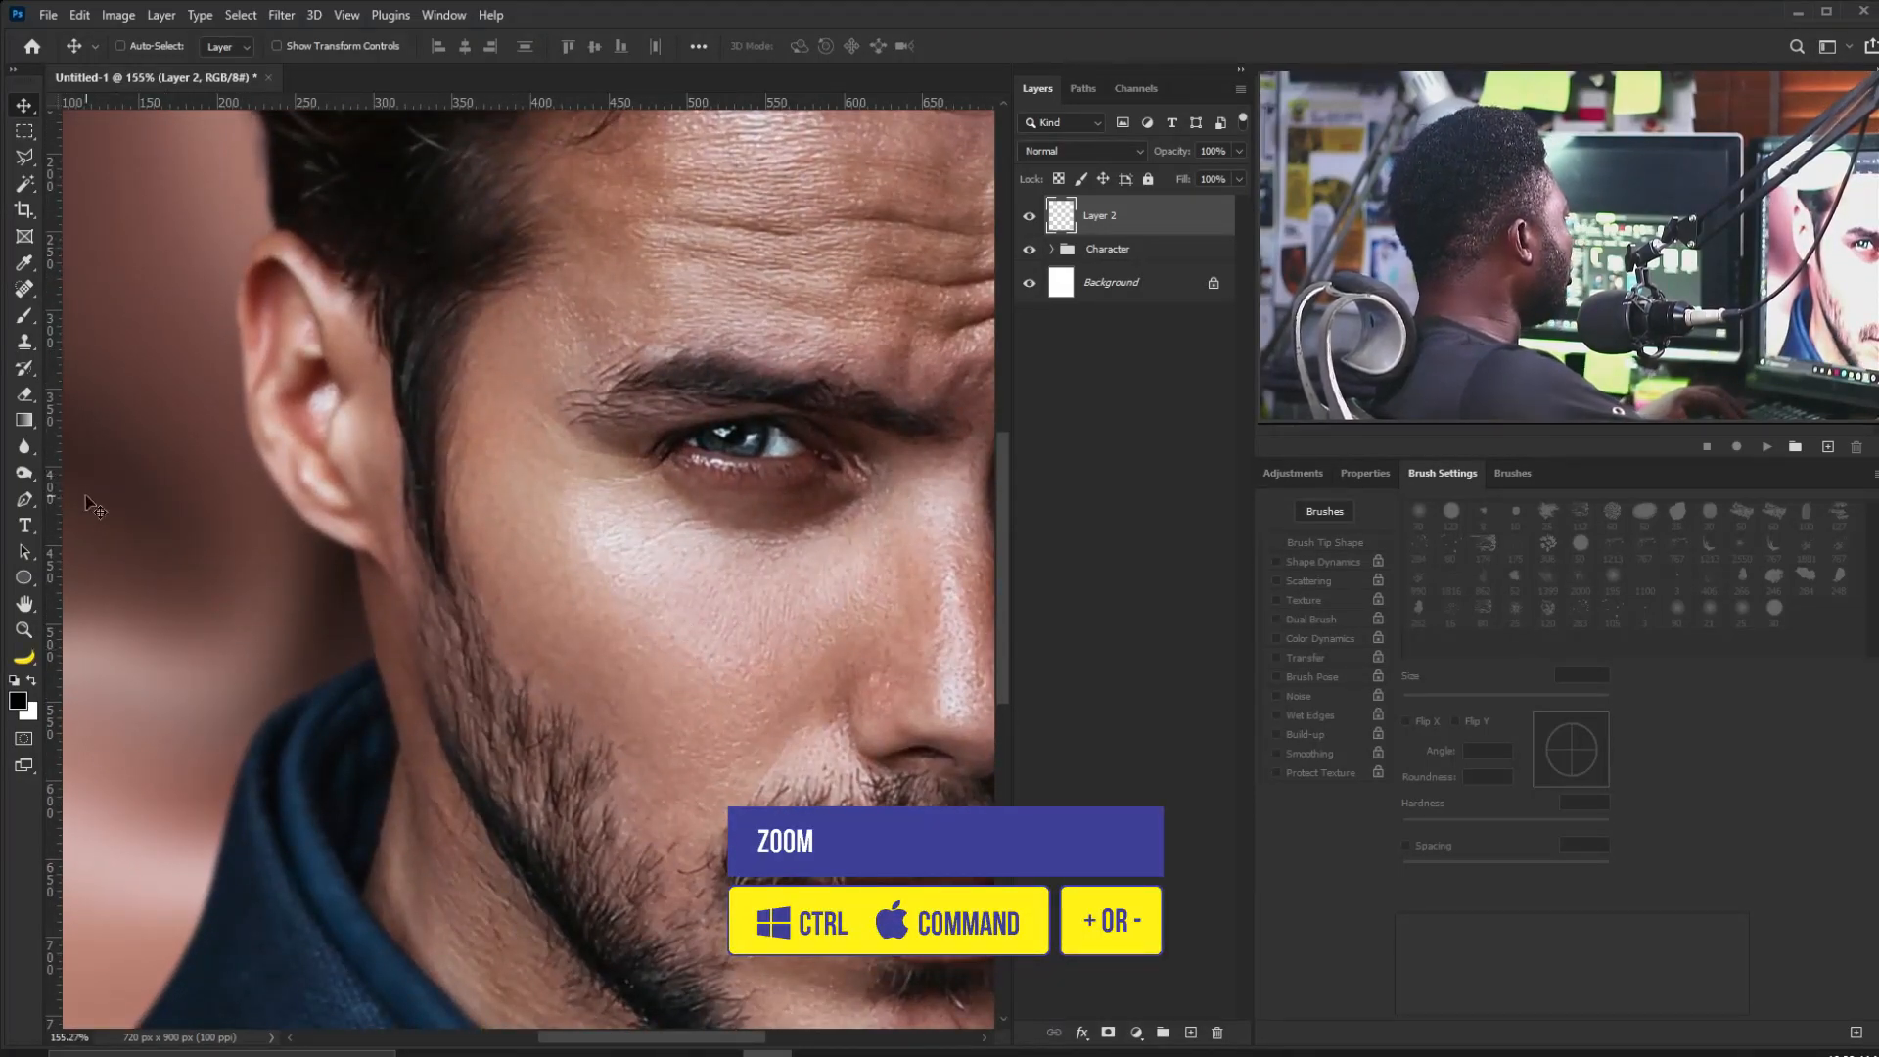
click(37, 510)
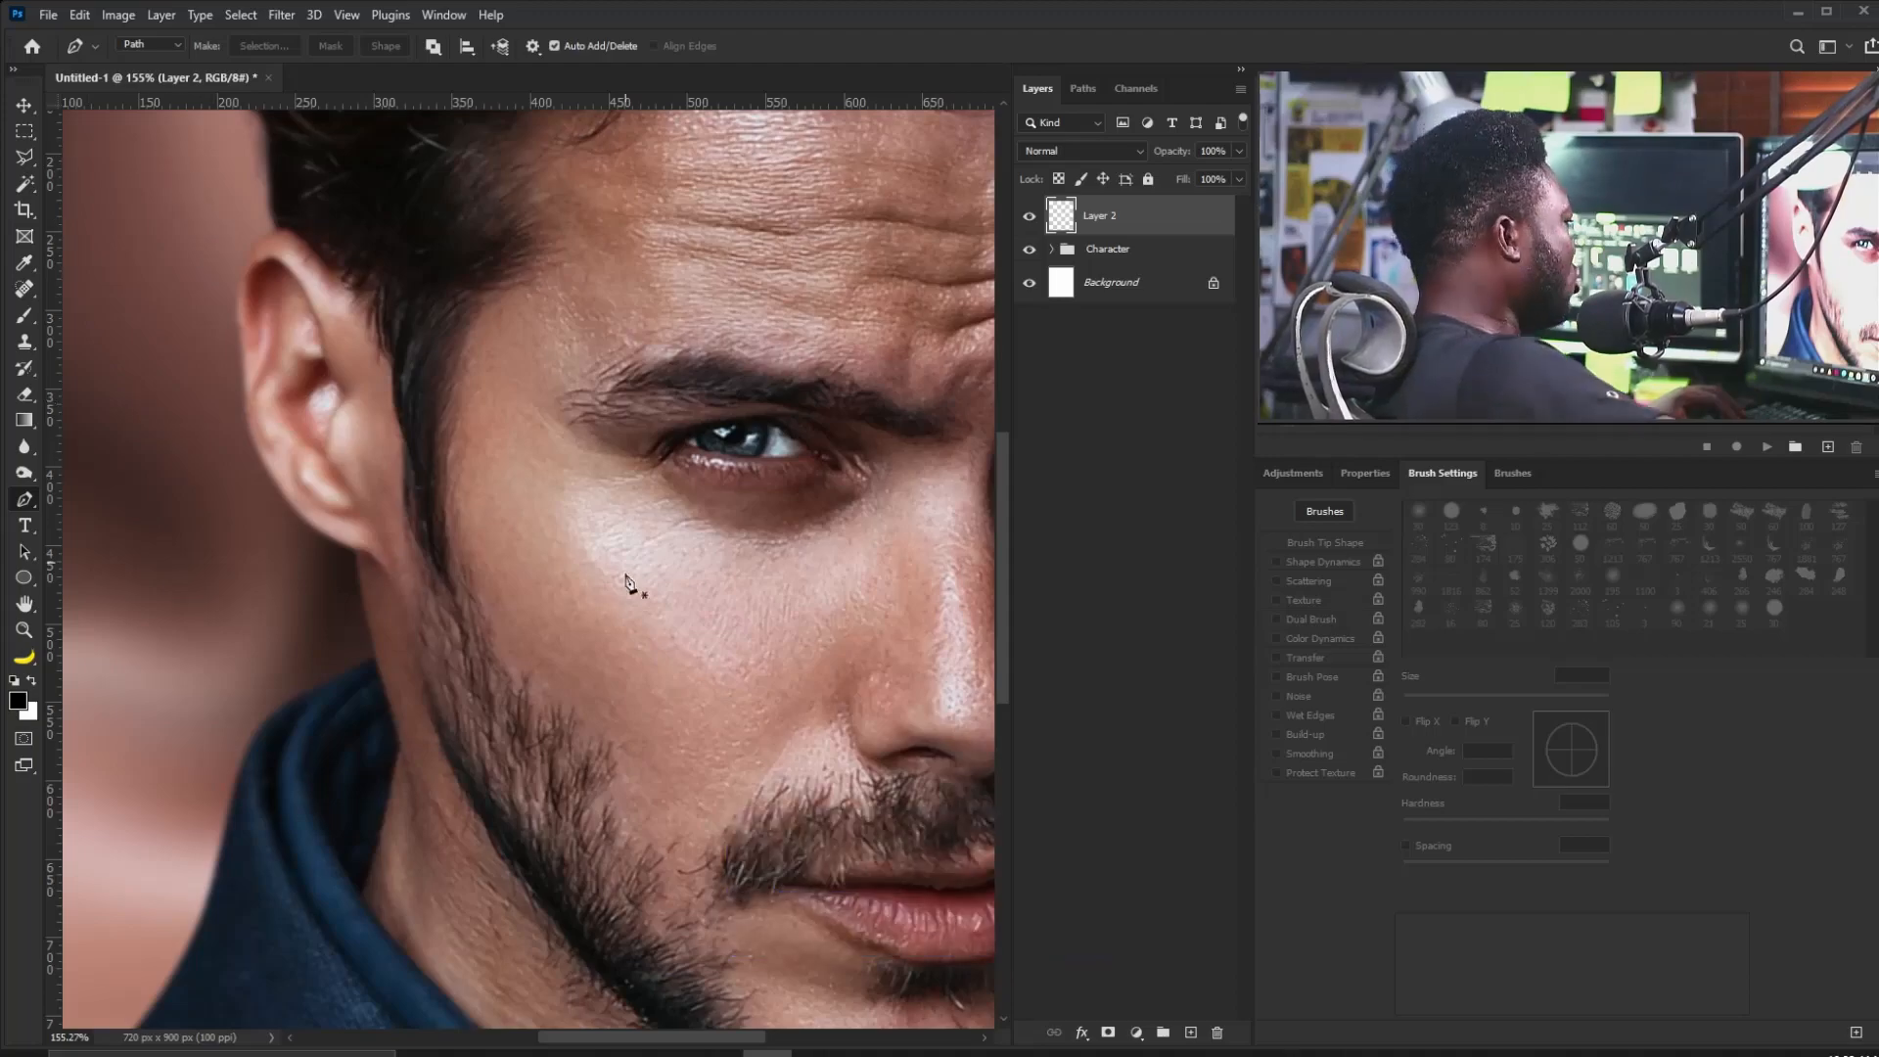
click(591, 564)
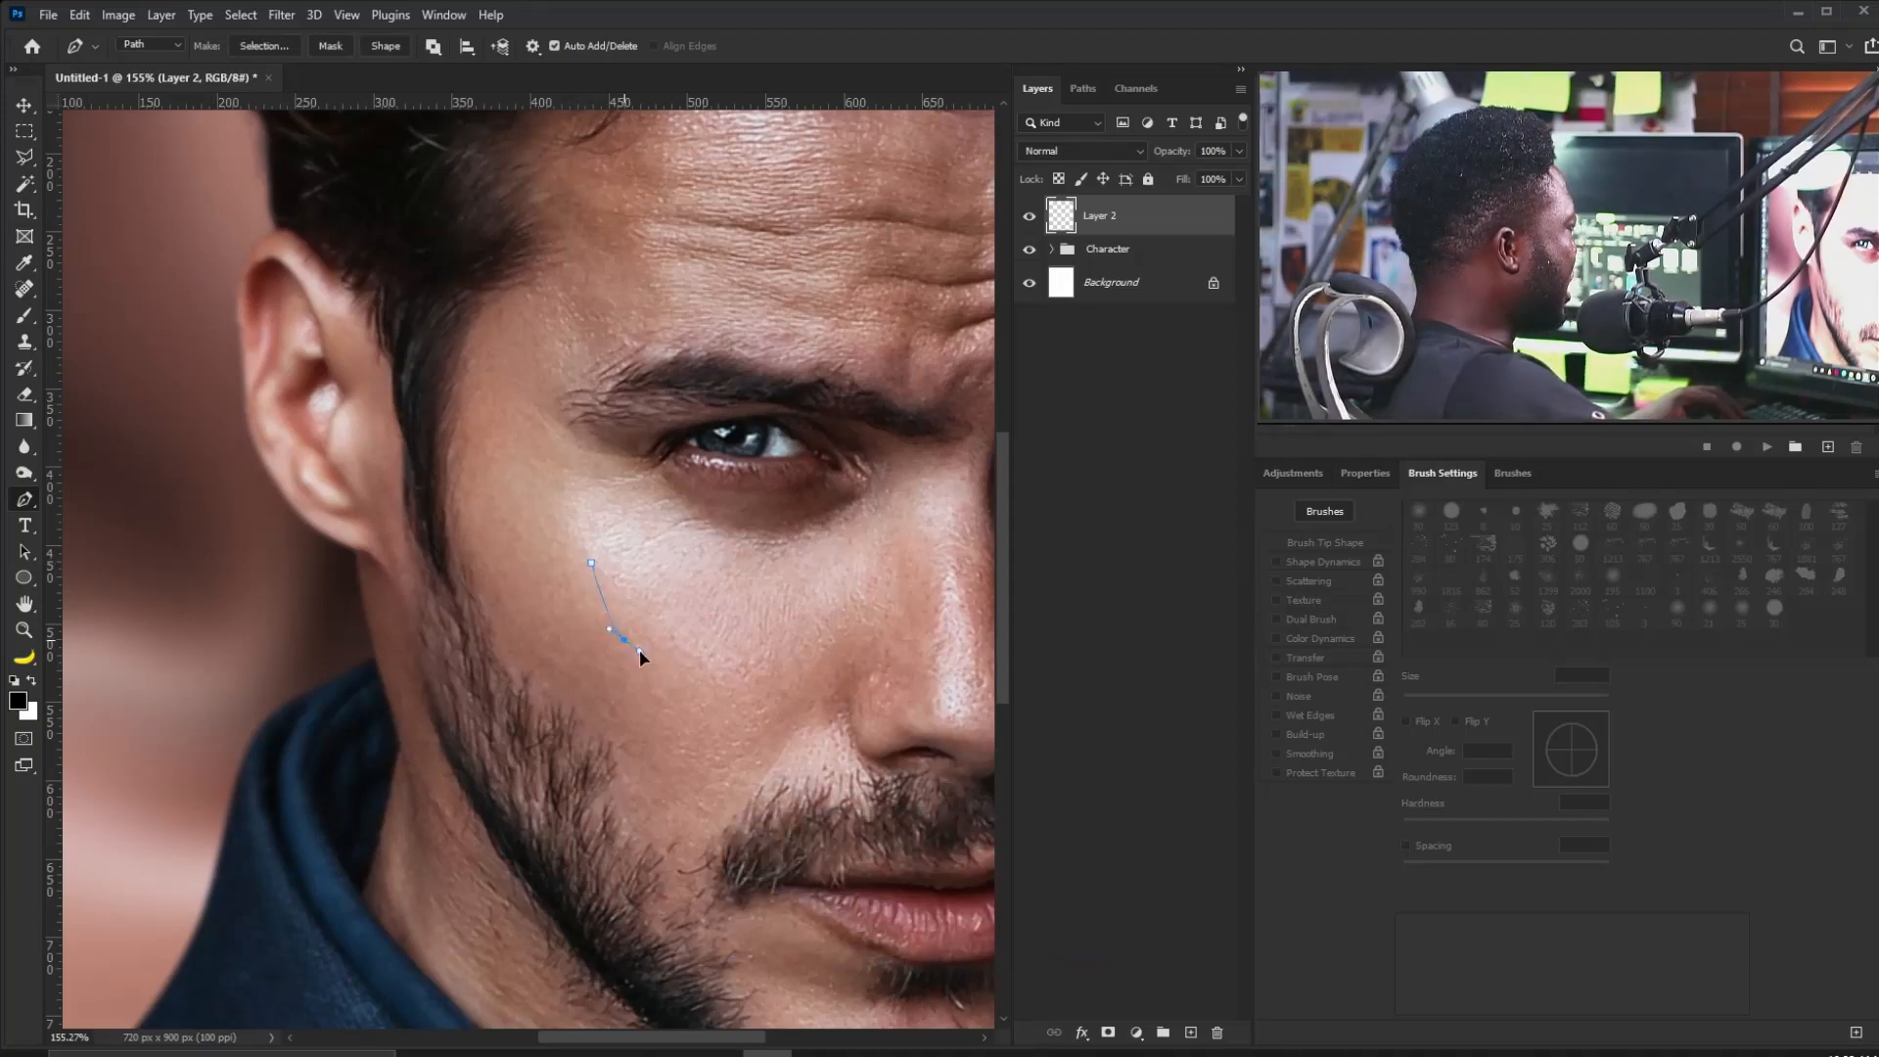
click(688, 801)
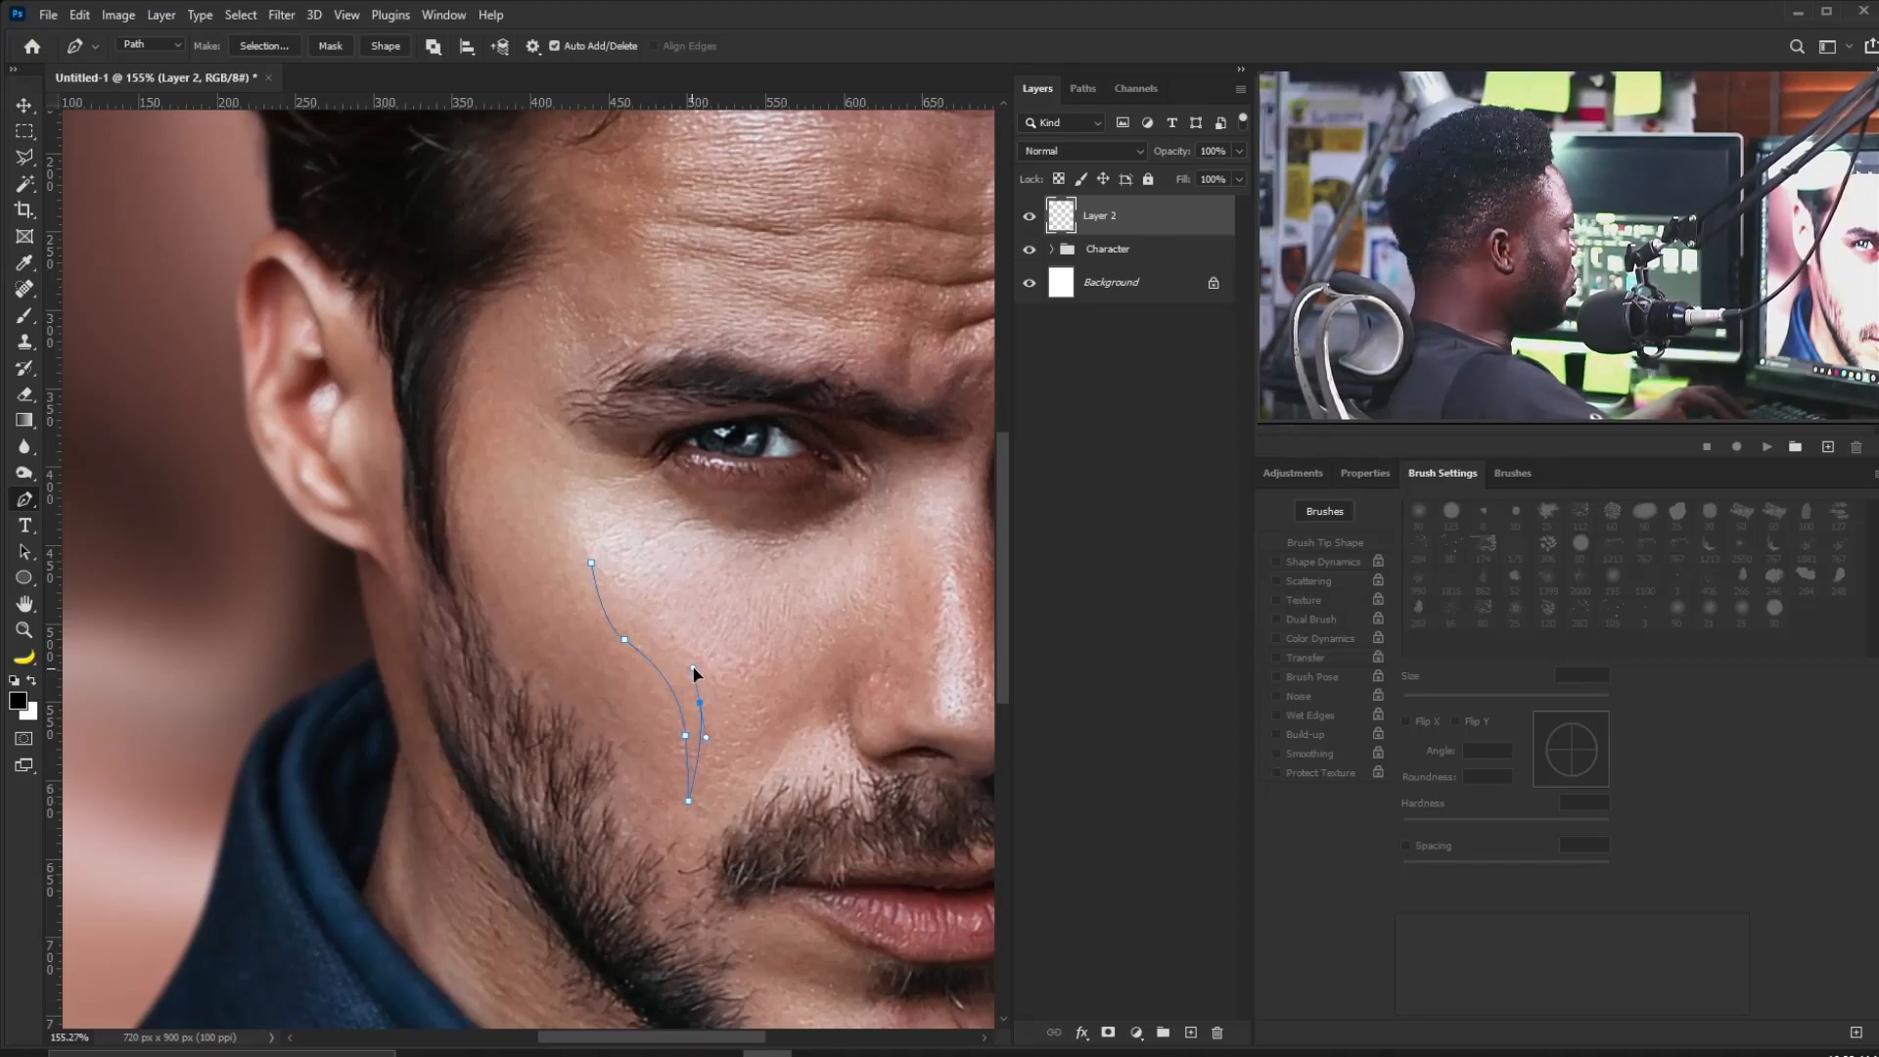
click(591, 563)
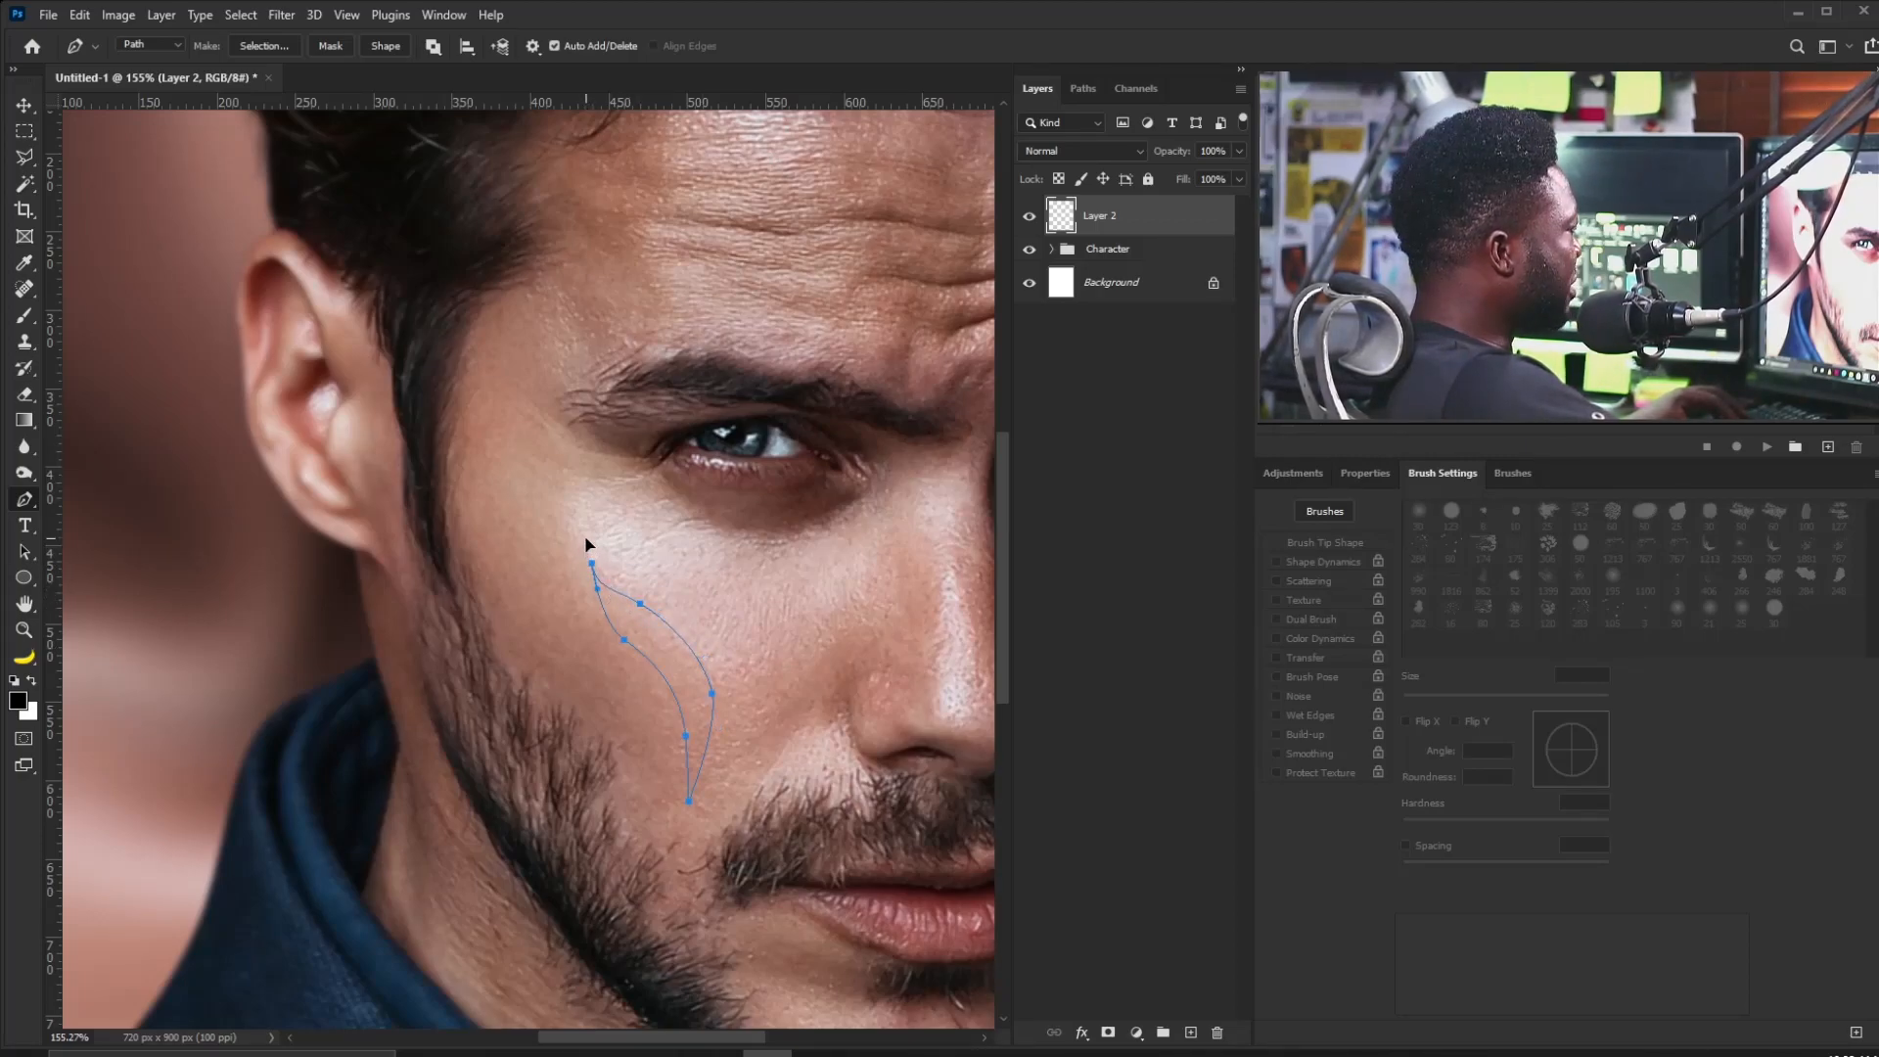
Convert the cheek path to a selection, fill it with white and deselect.
key(v)
key(ctrl+Return)
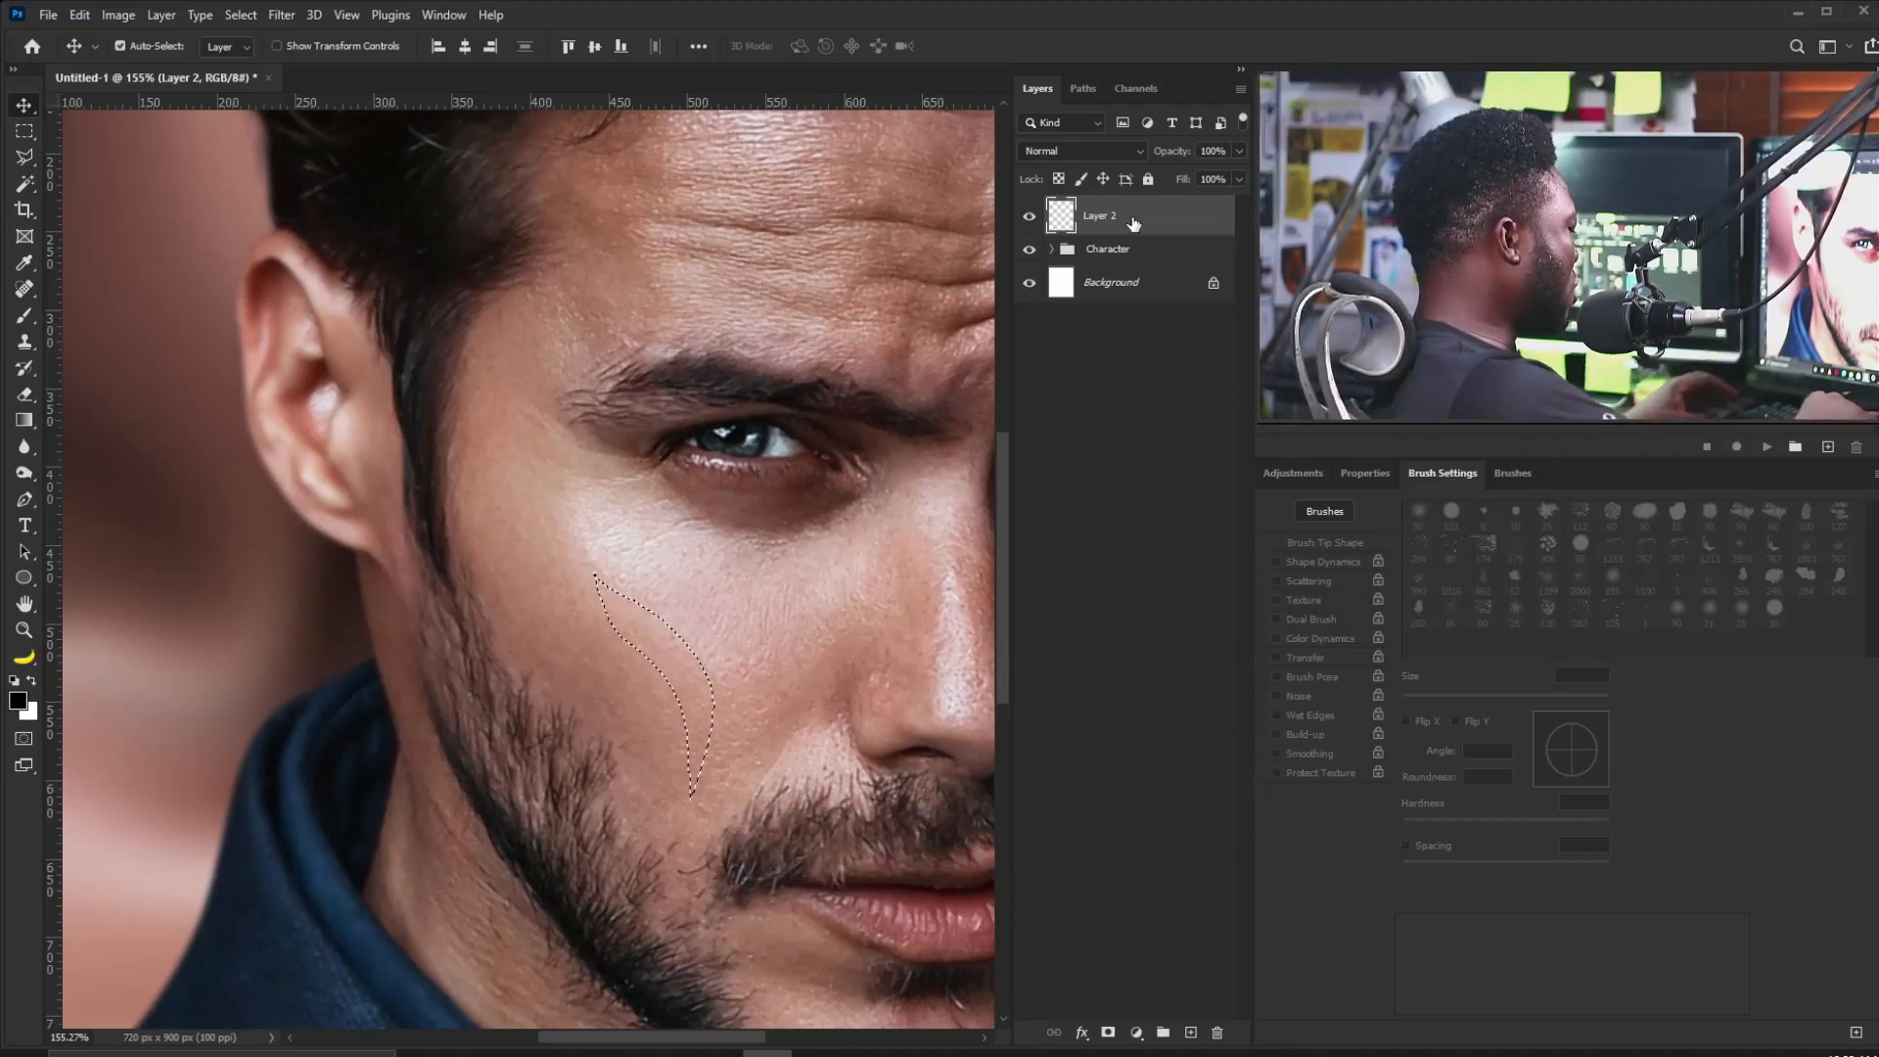
key(ctrl+BackSpace)
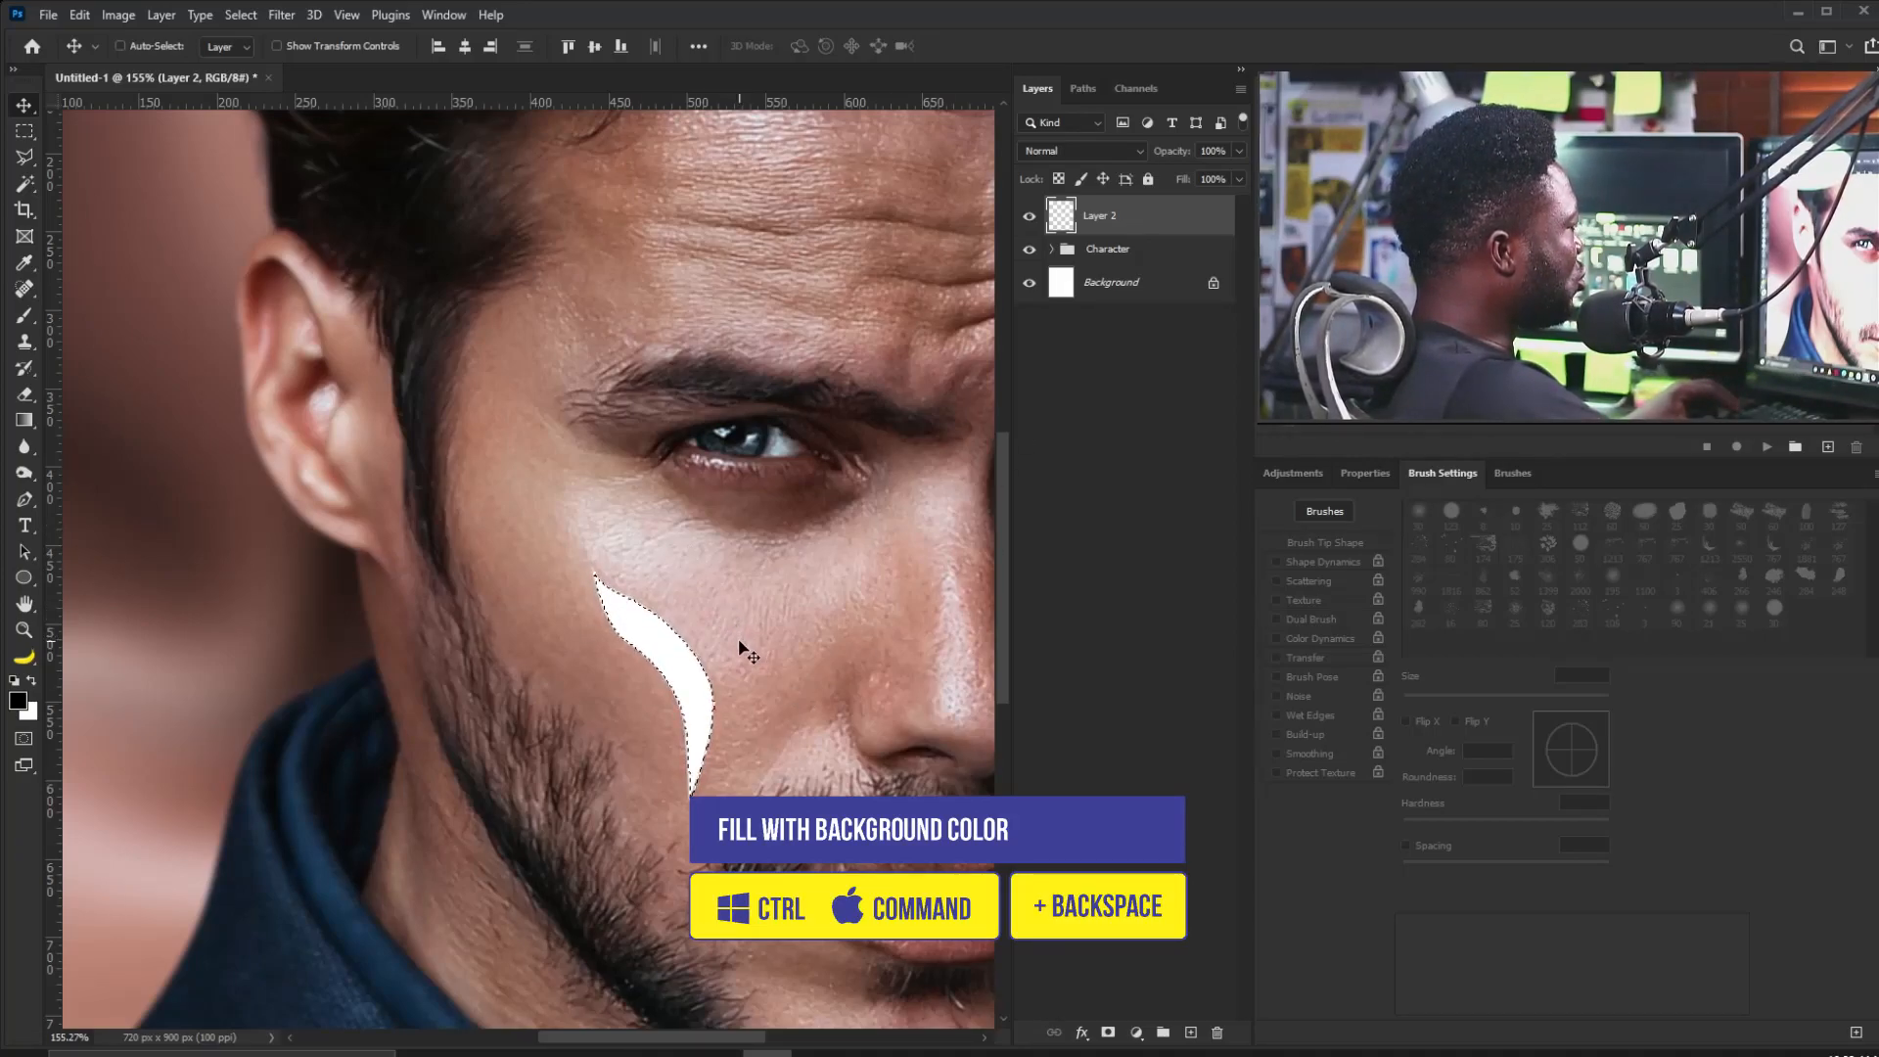
key(ctrl+d)
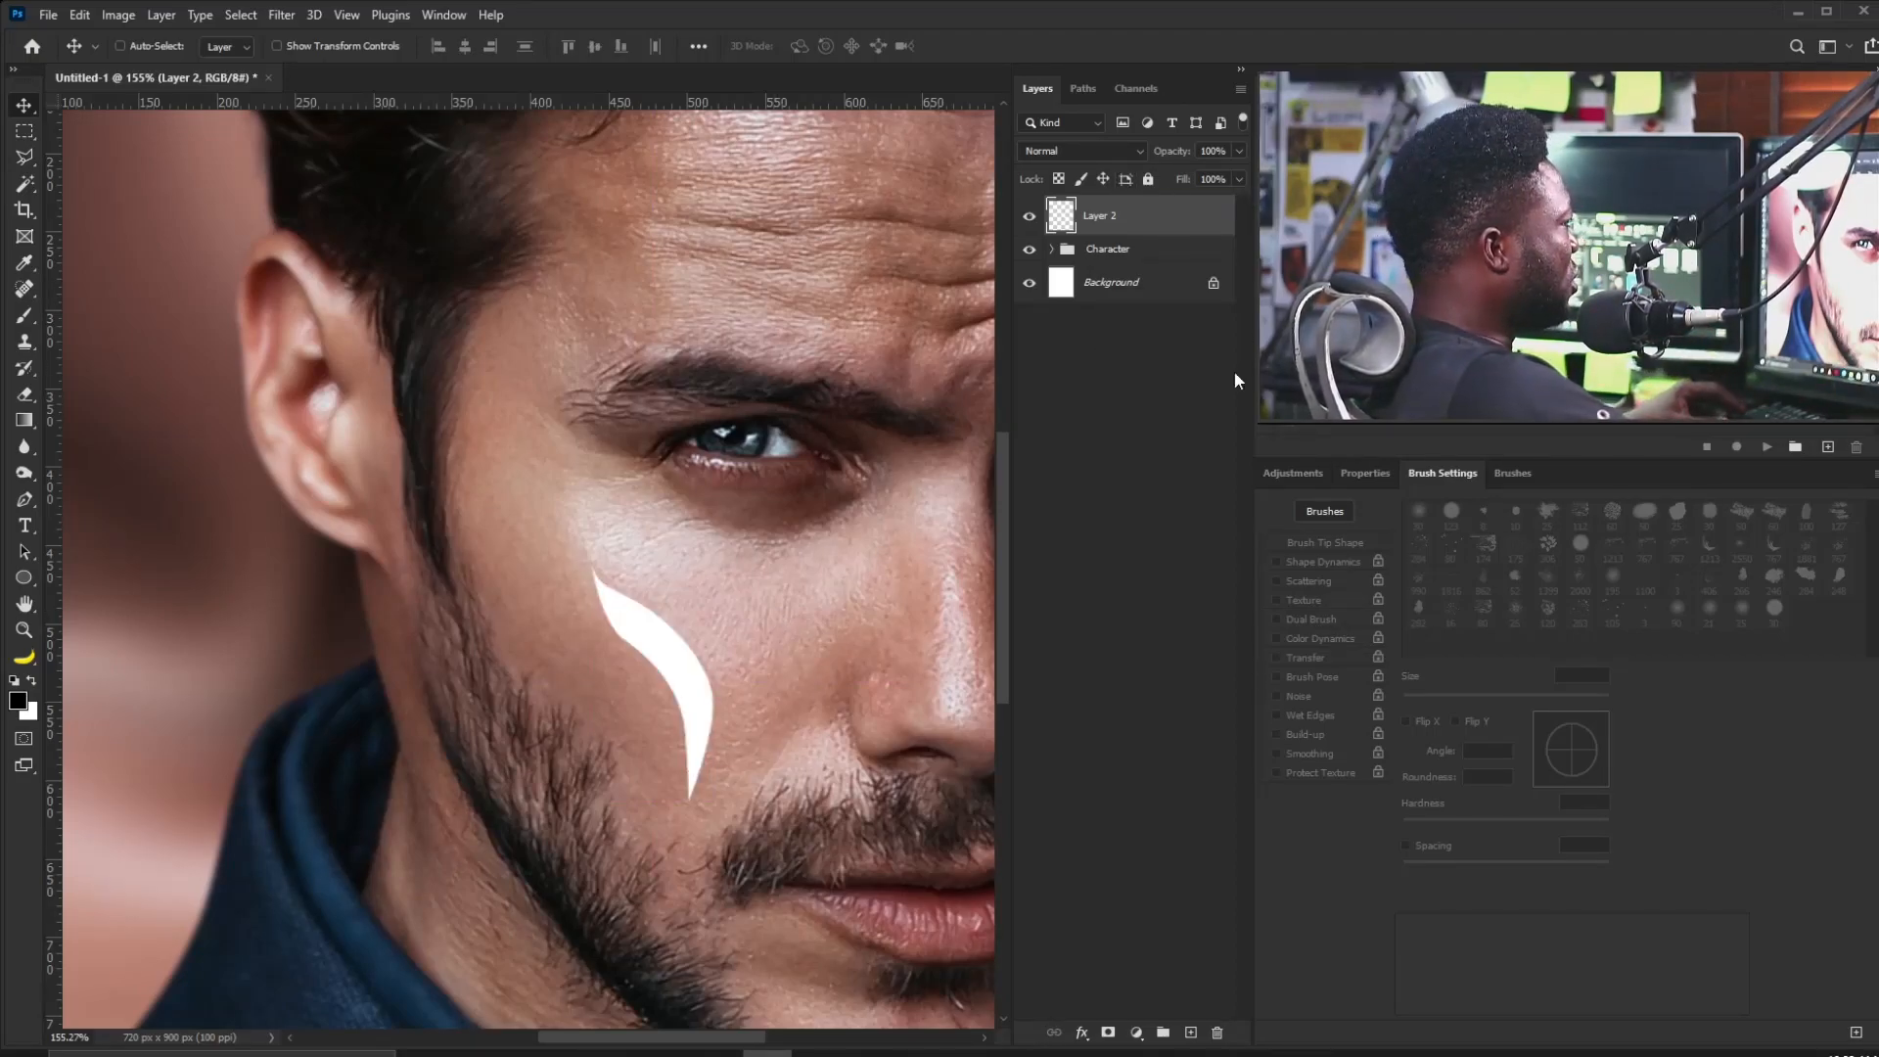
Choose the hard round 123 px brush, disable Transfer and enable Shape Dynamics with size controlled by Pen Pressure.
key(b)
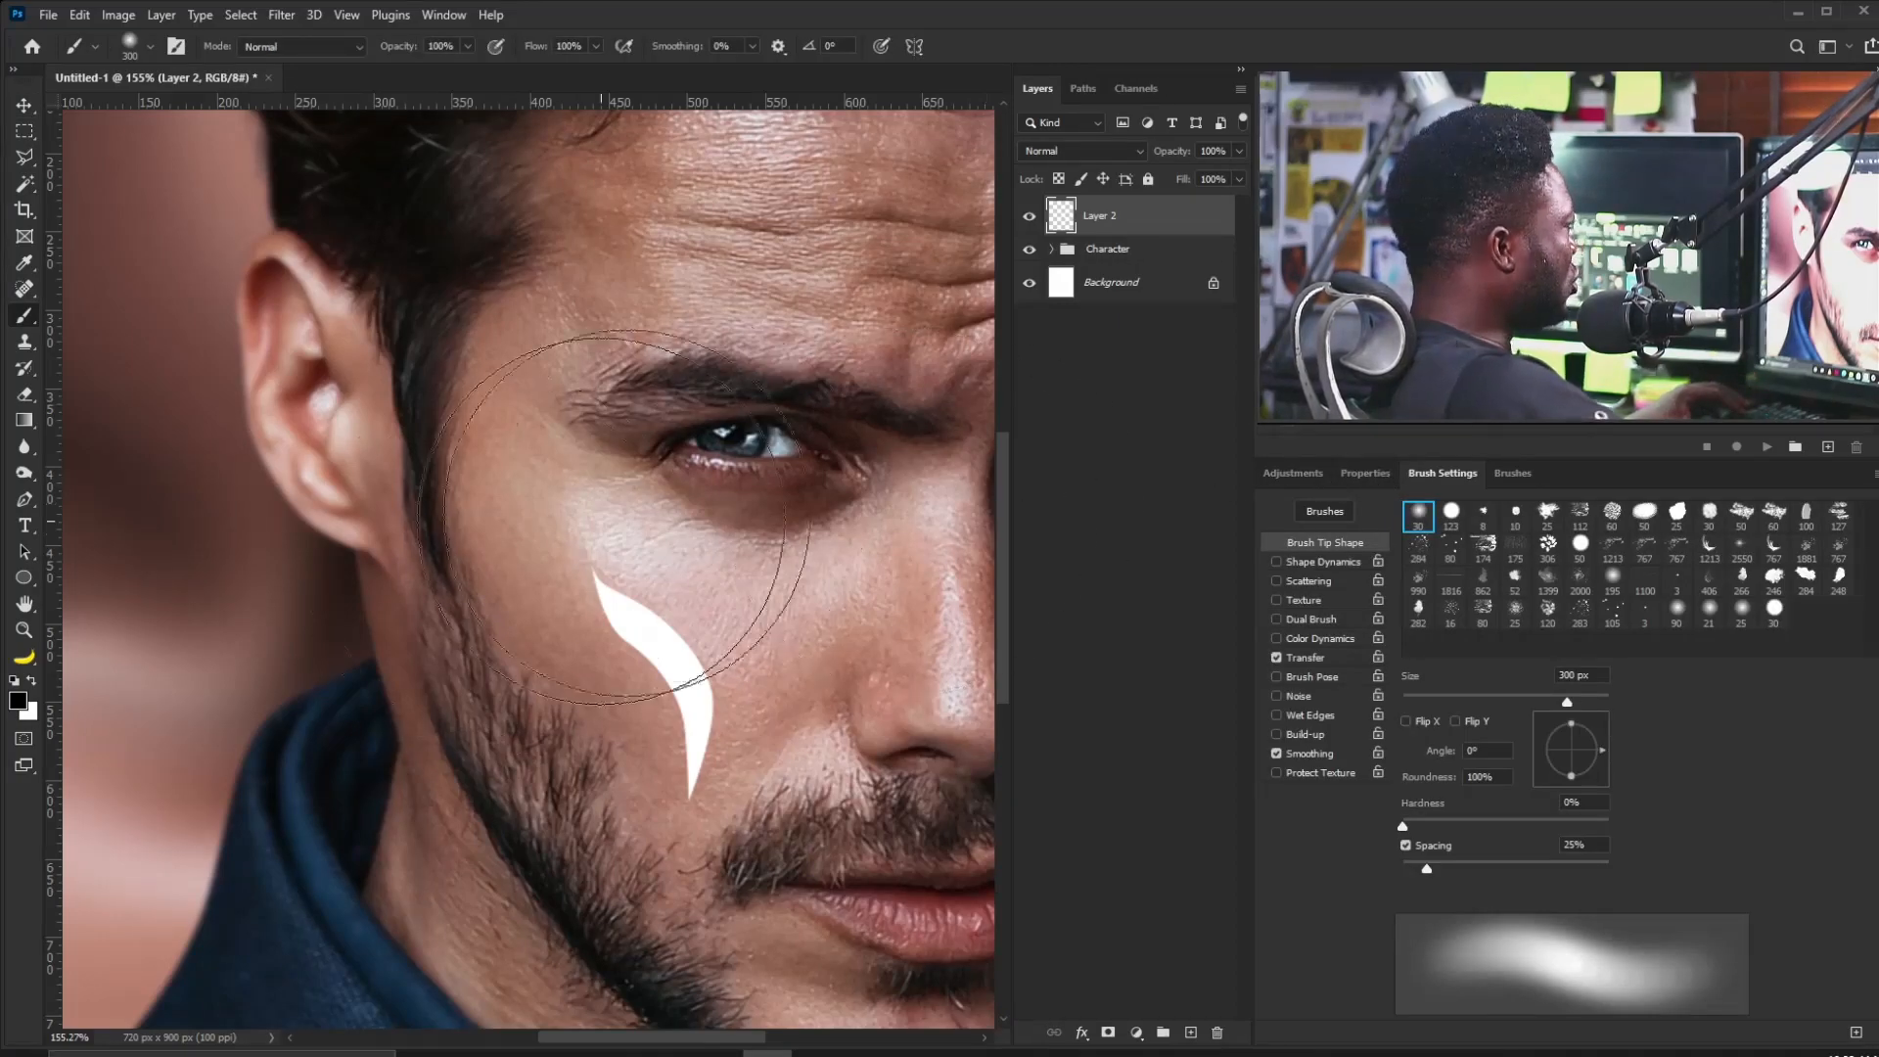
click(1451, 511)
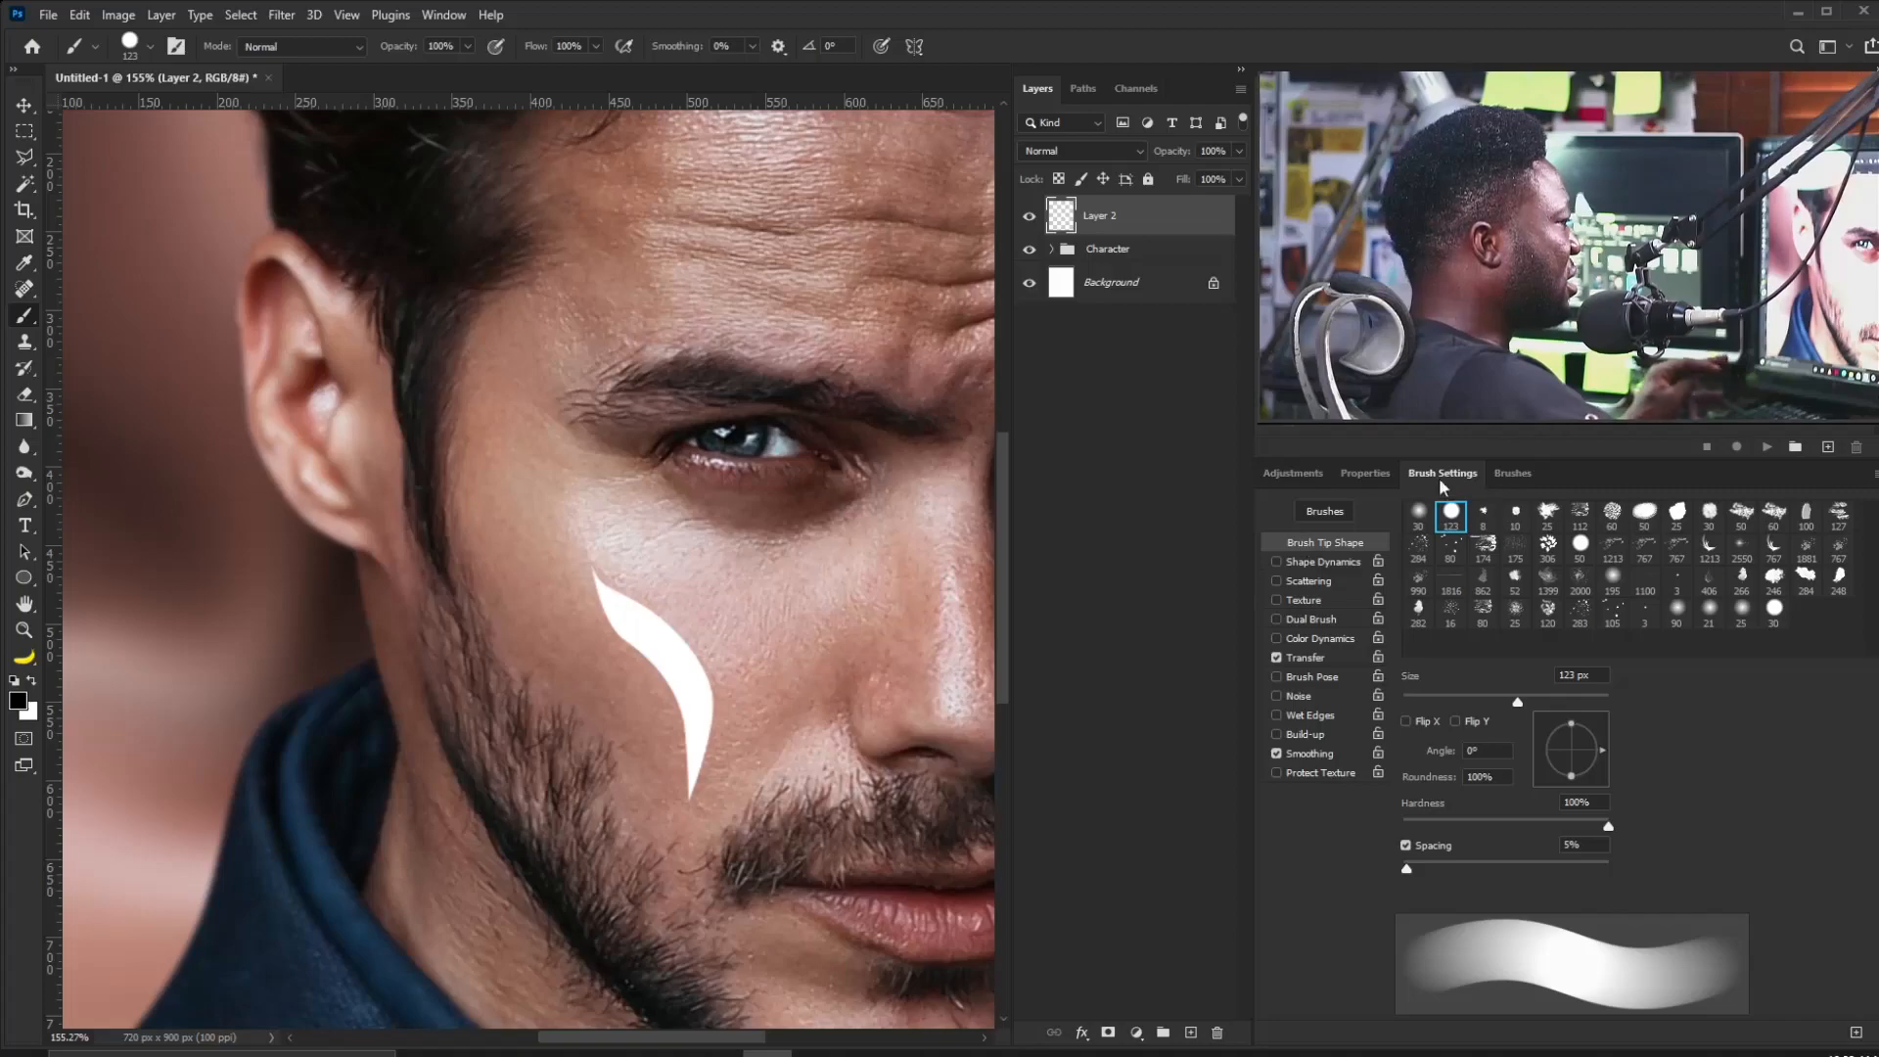
click(1275, 657)
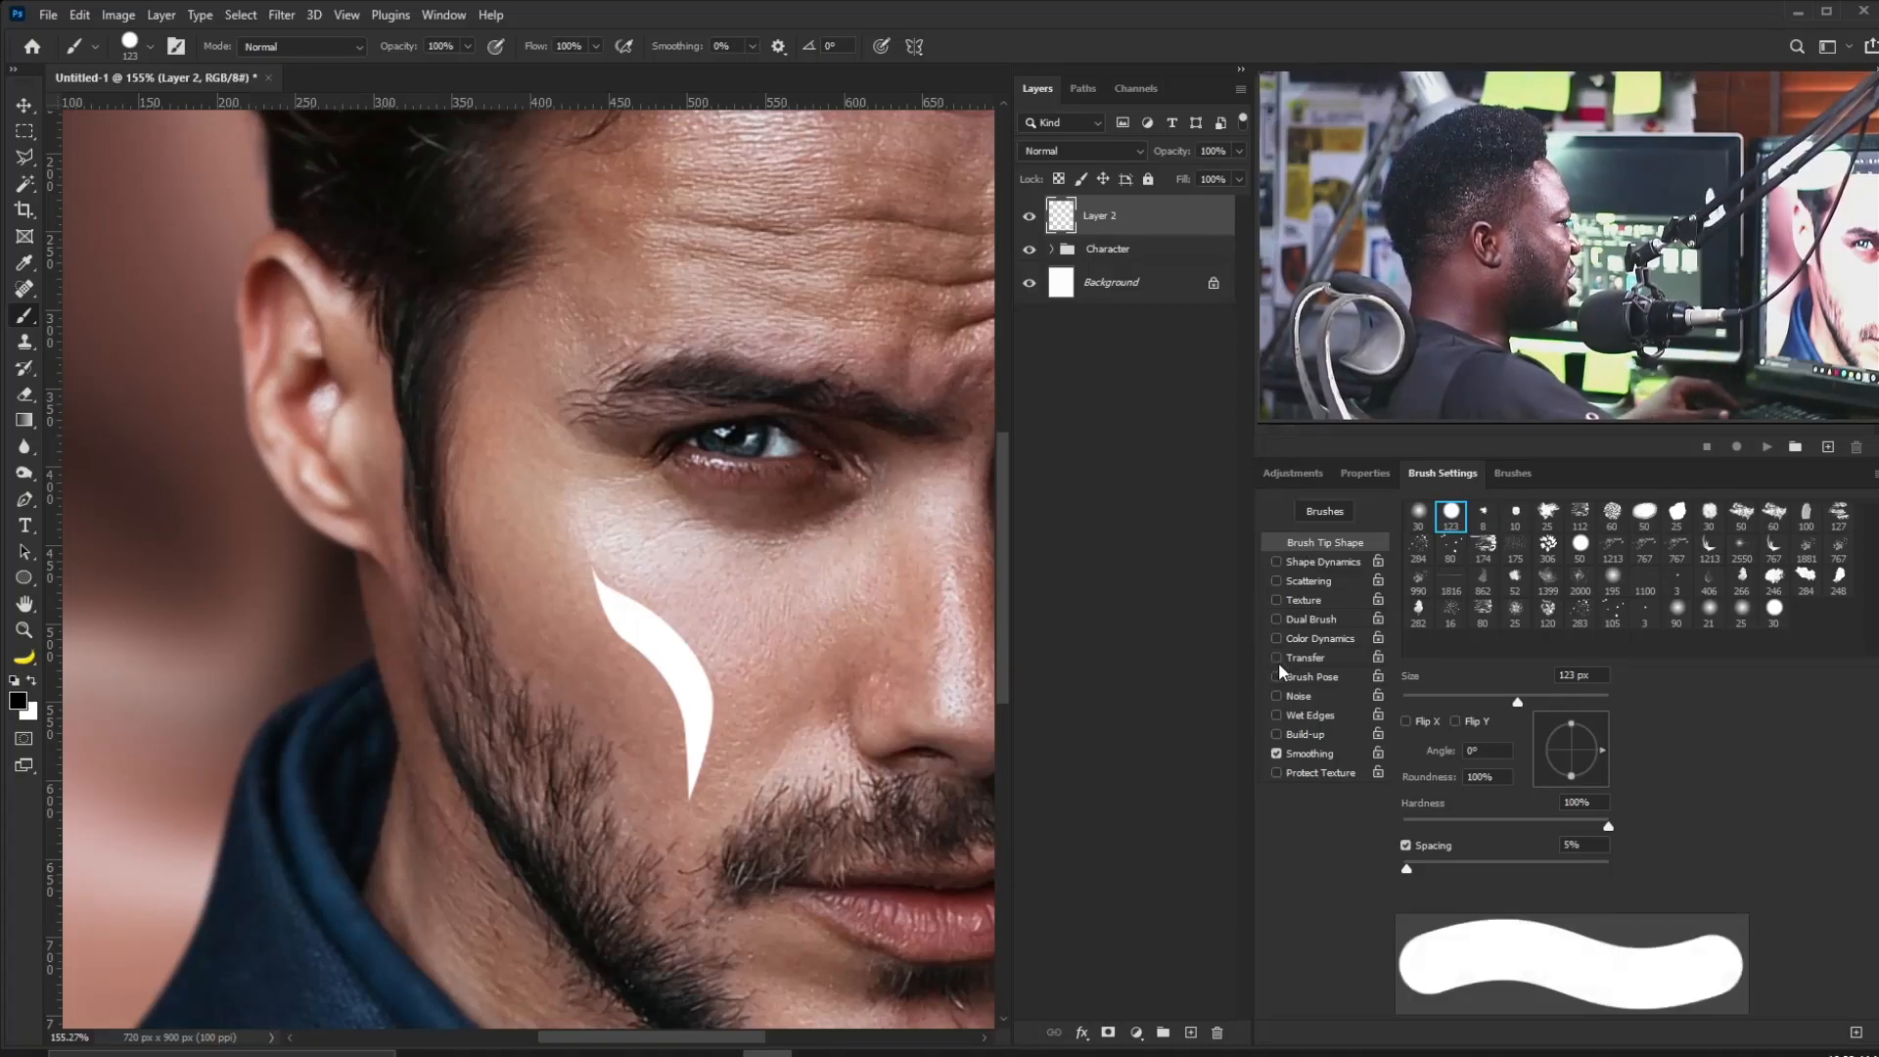
click(1279, 560)
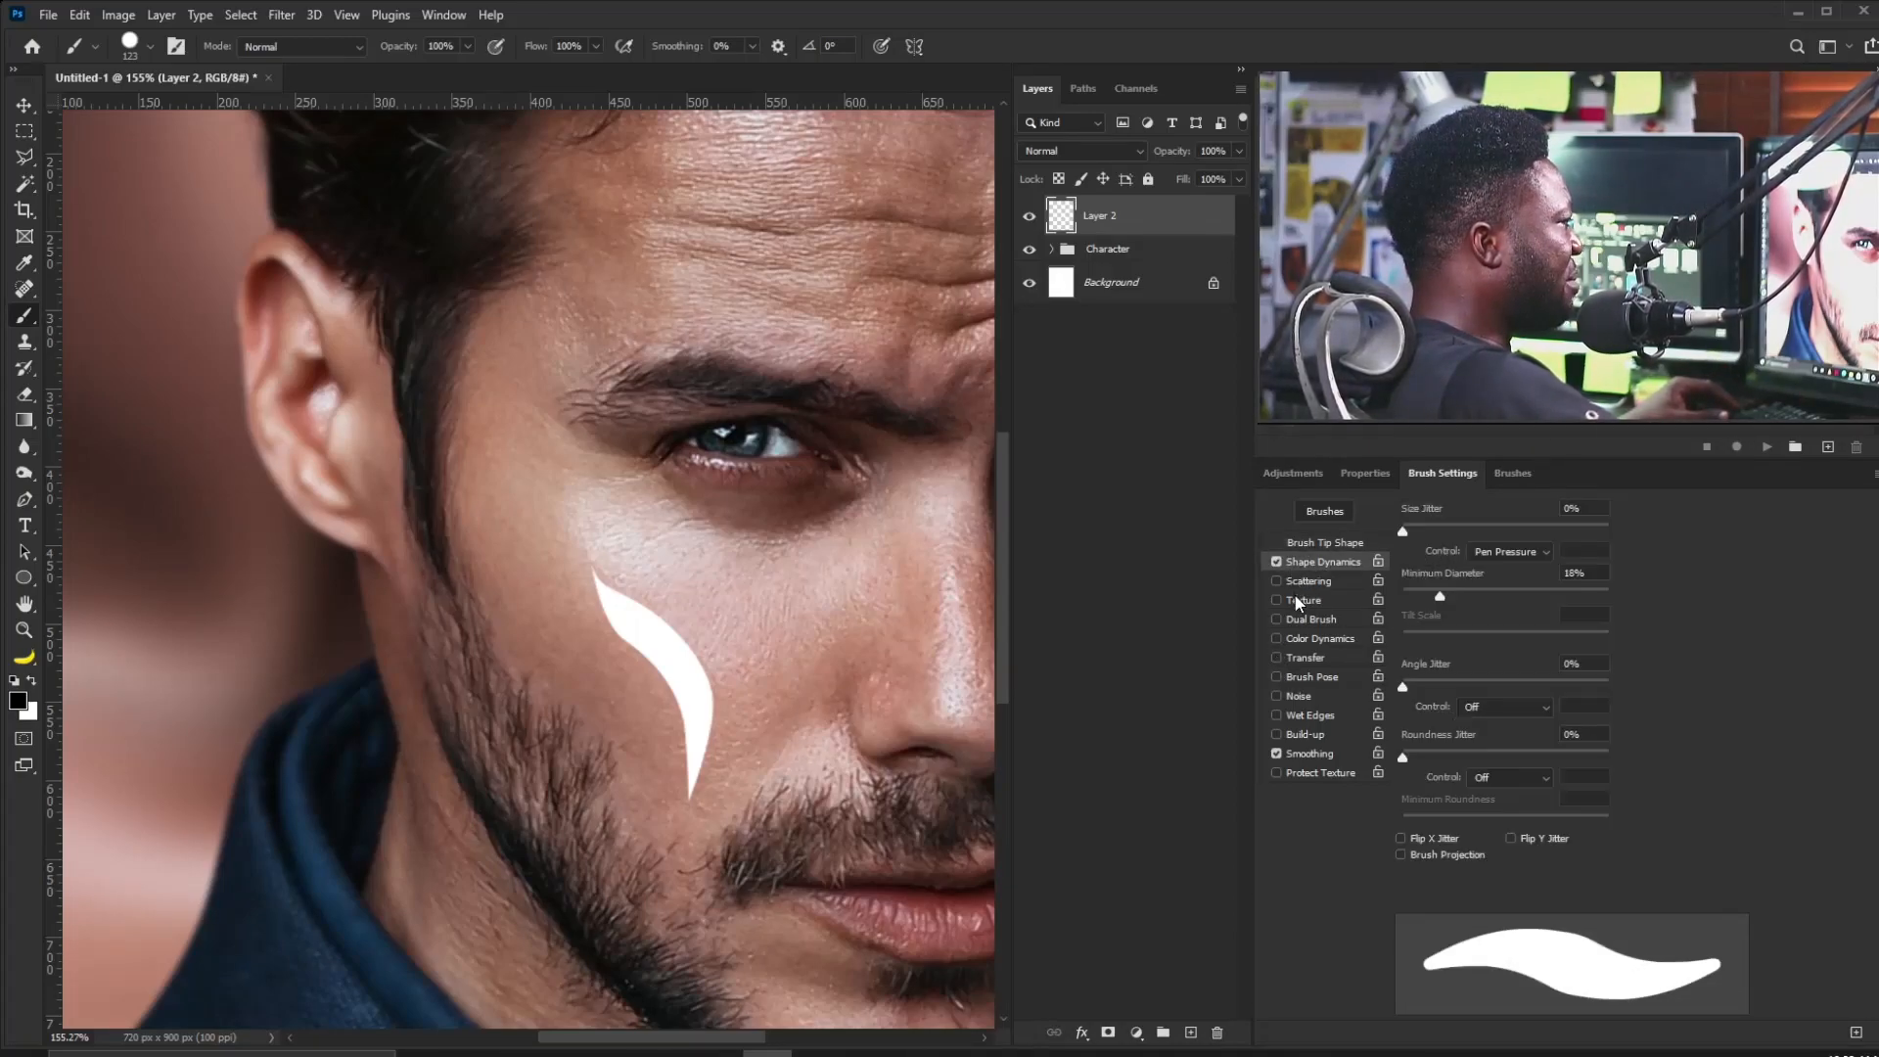
click(1507, 552)
click(1503, 599)
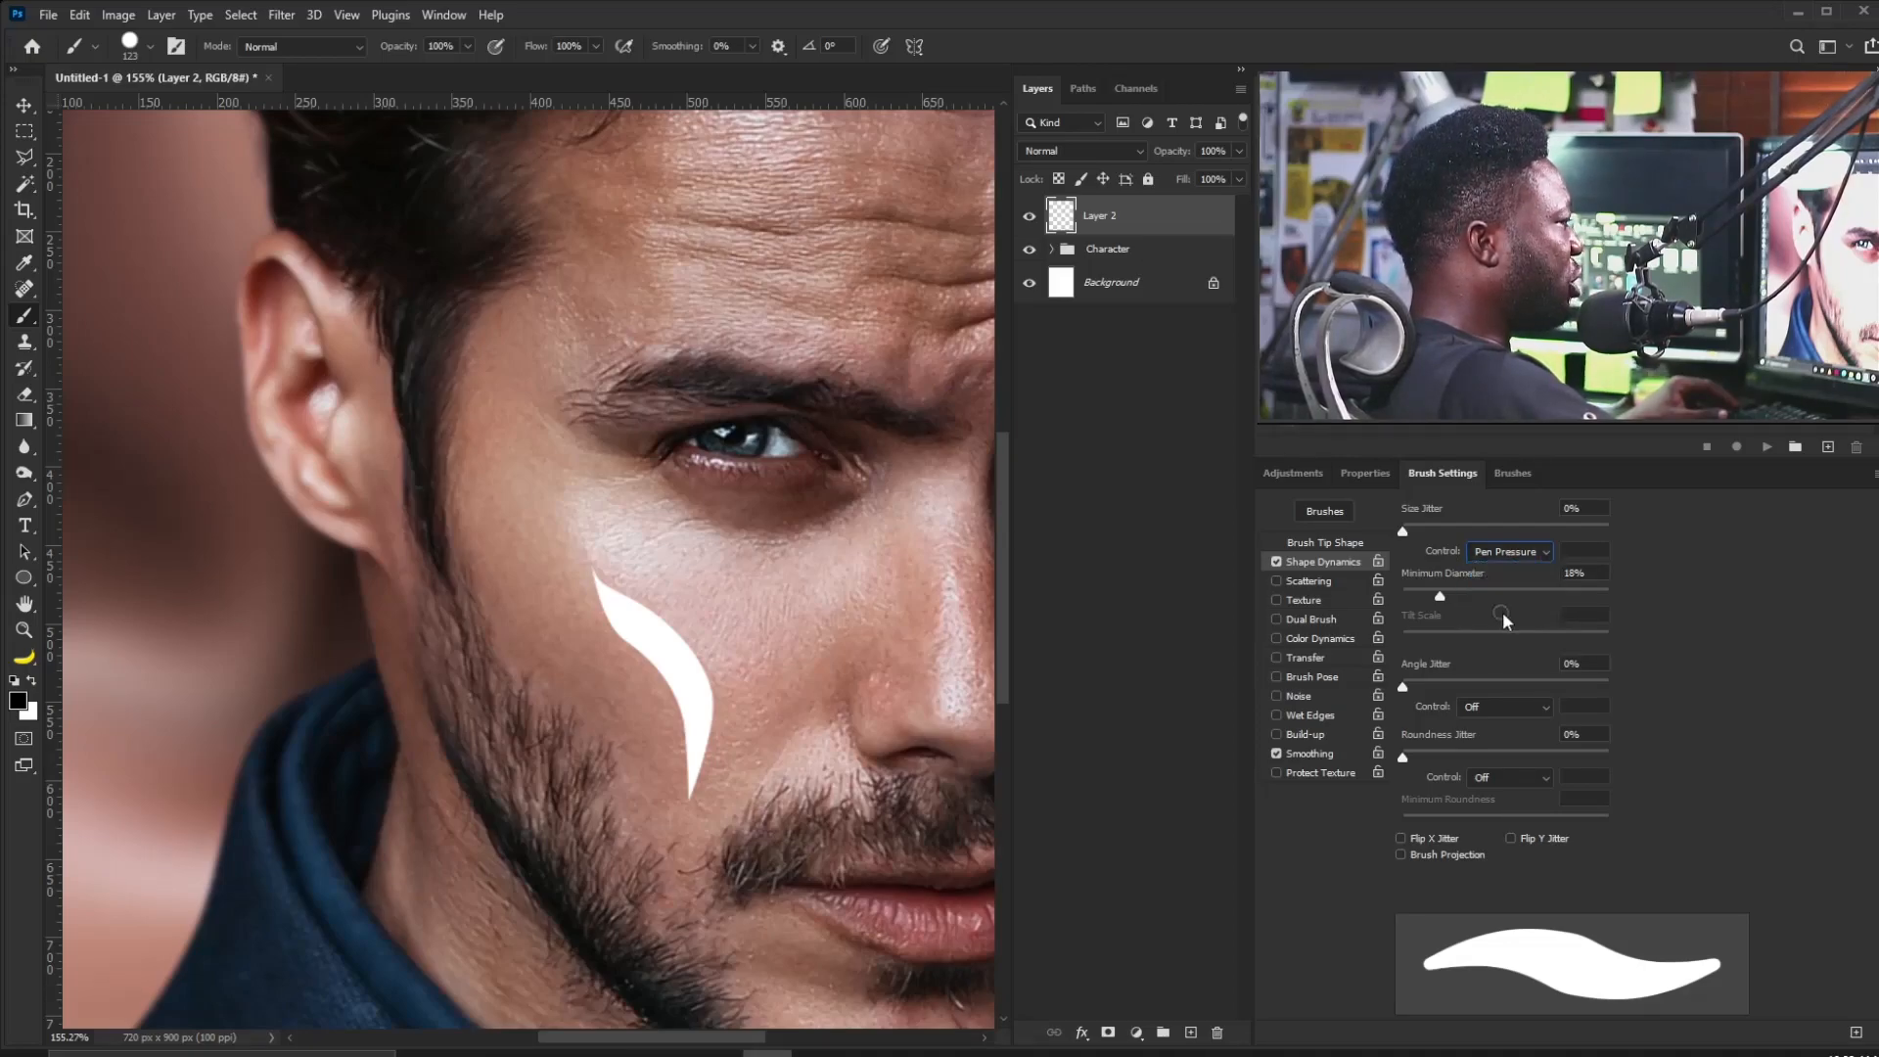
Set the brush size to 28 px.
click(1292, 473)
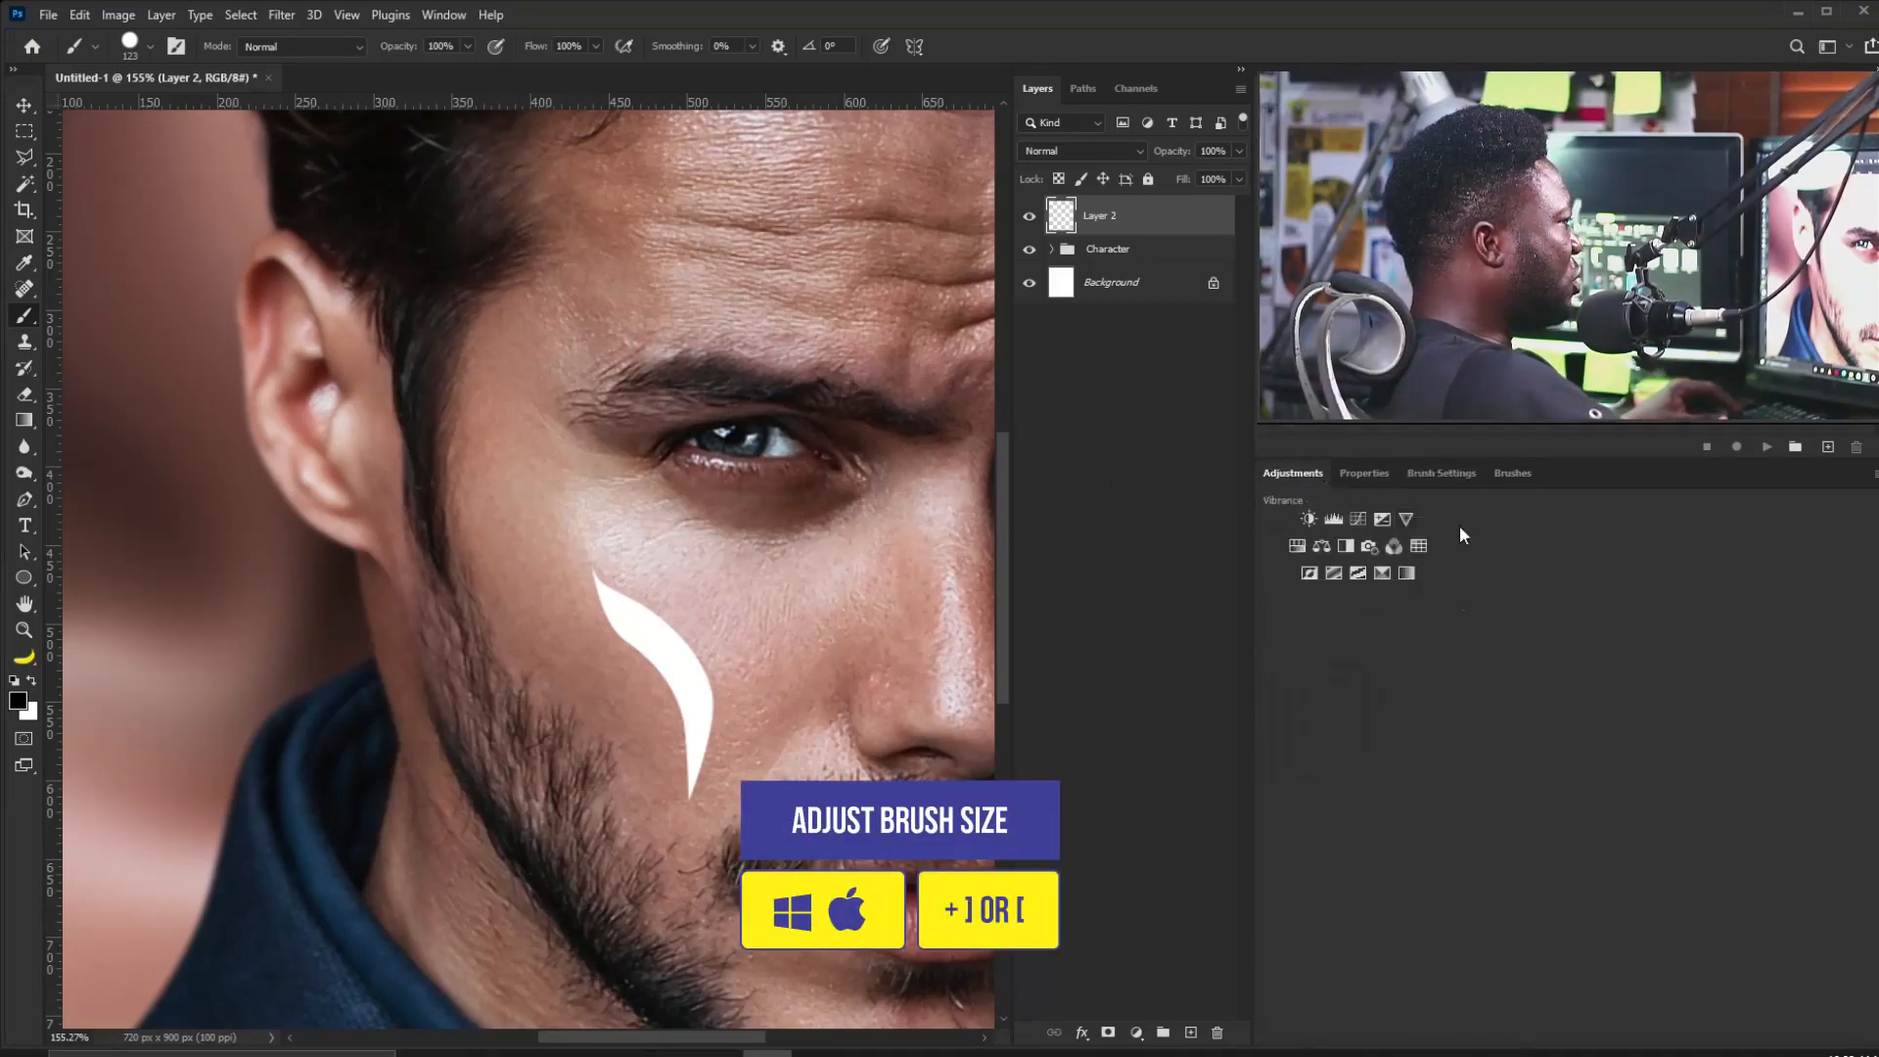
click(1370, 474)
click(1433, 473)
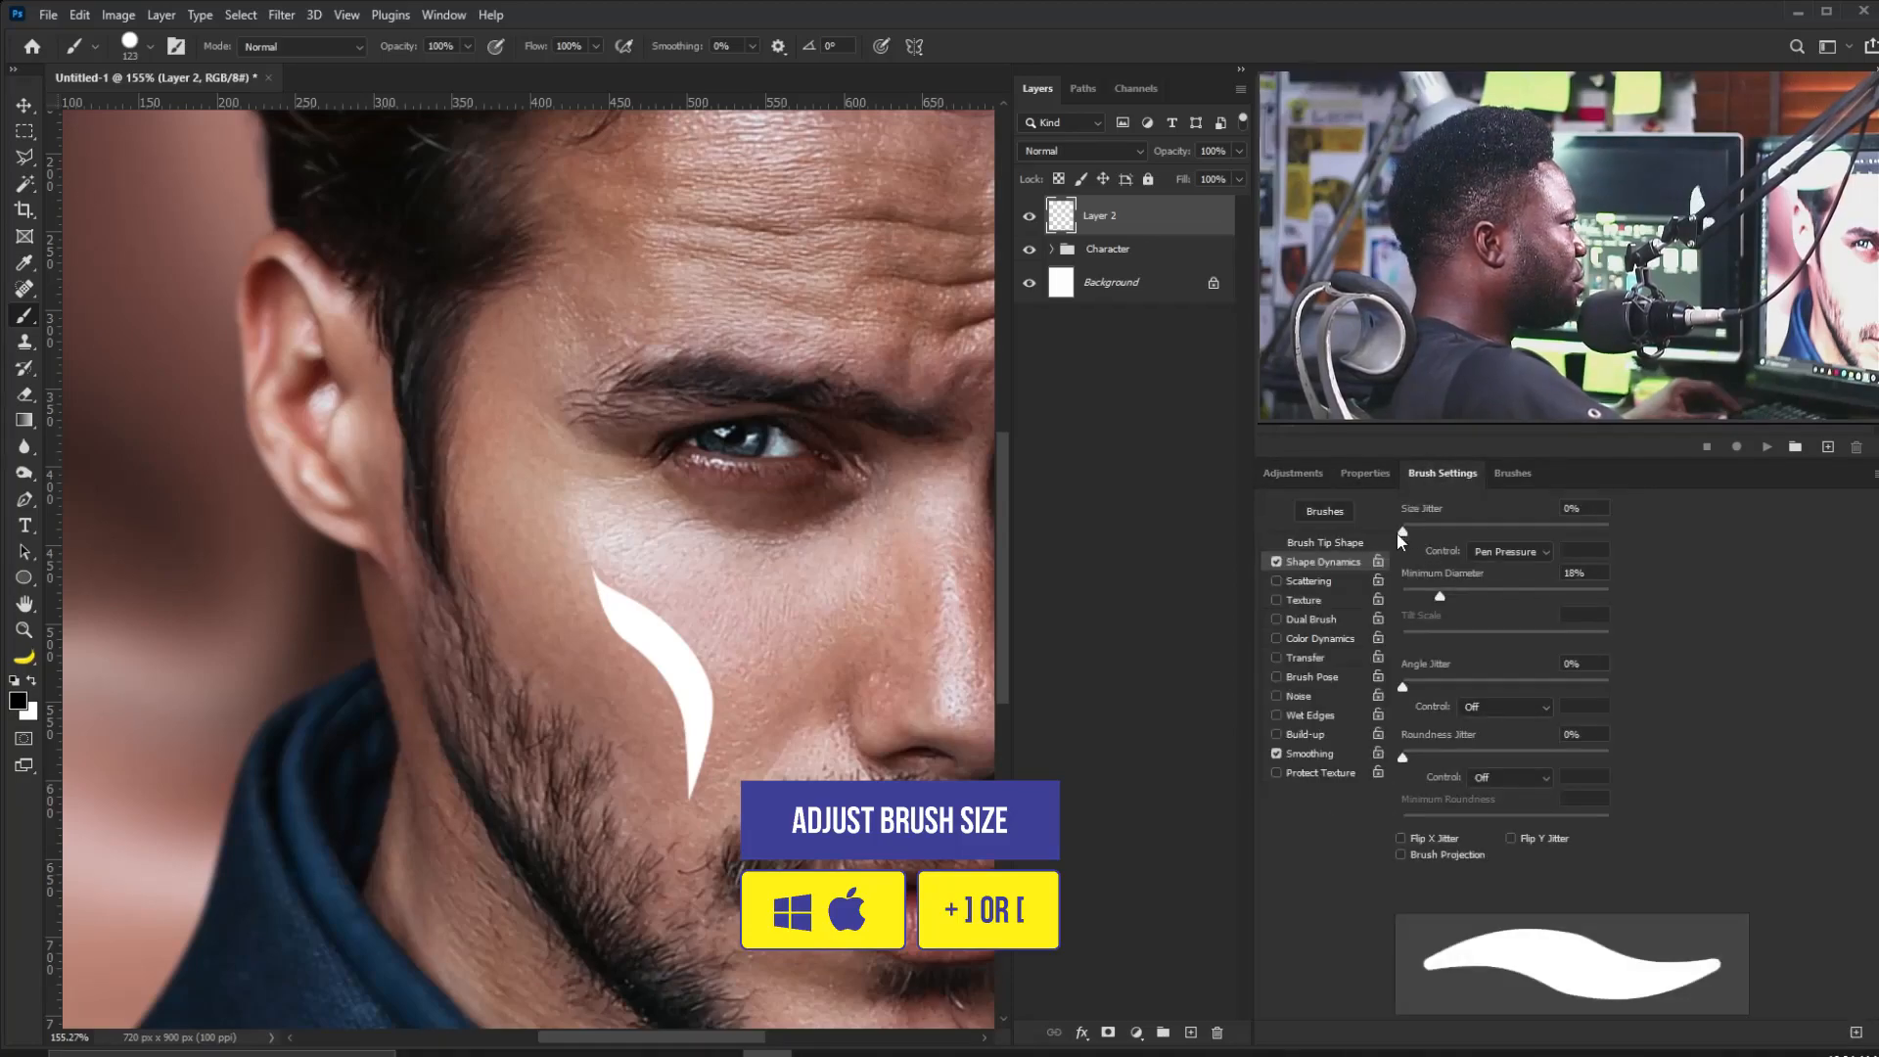
click(1329, 542)
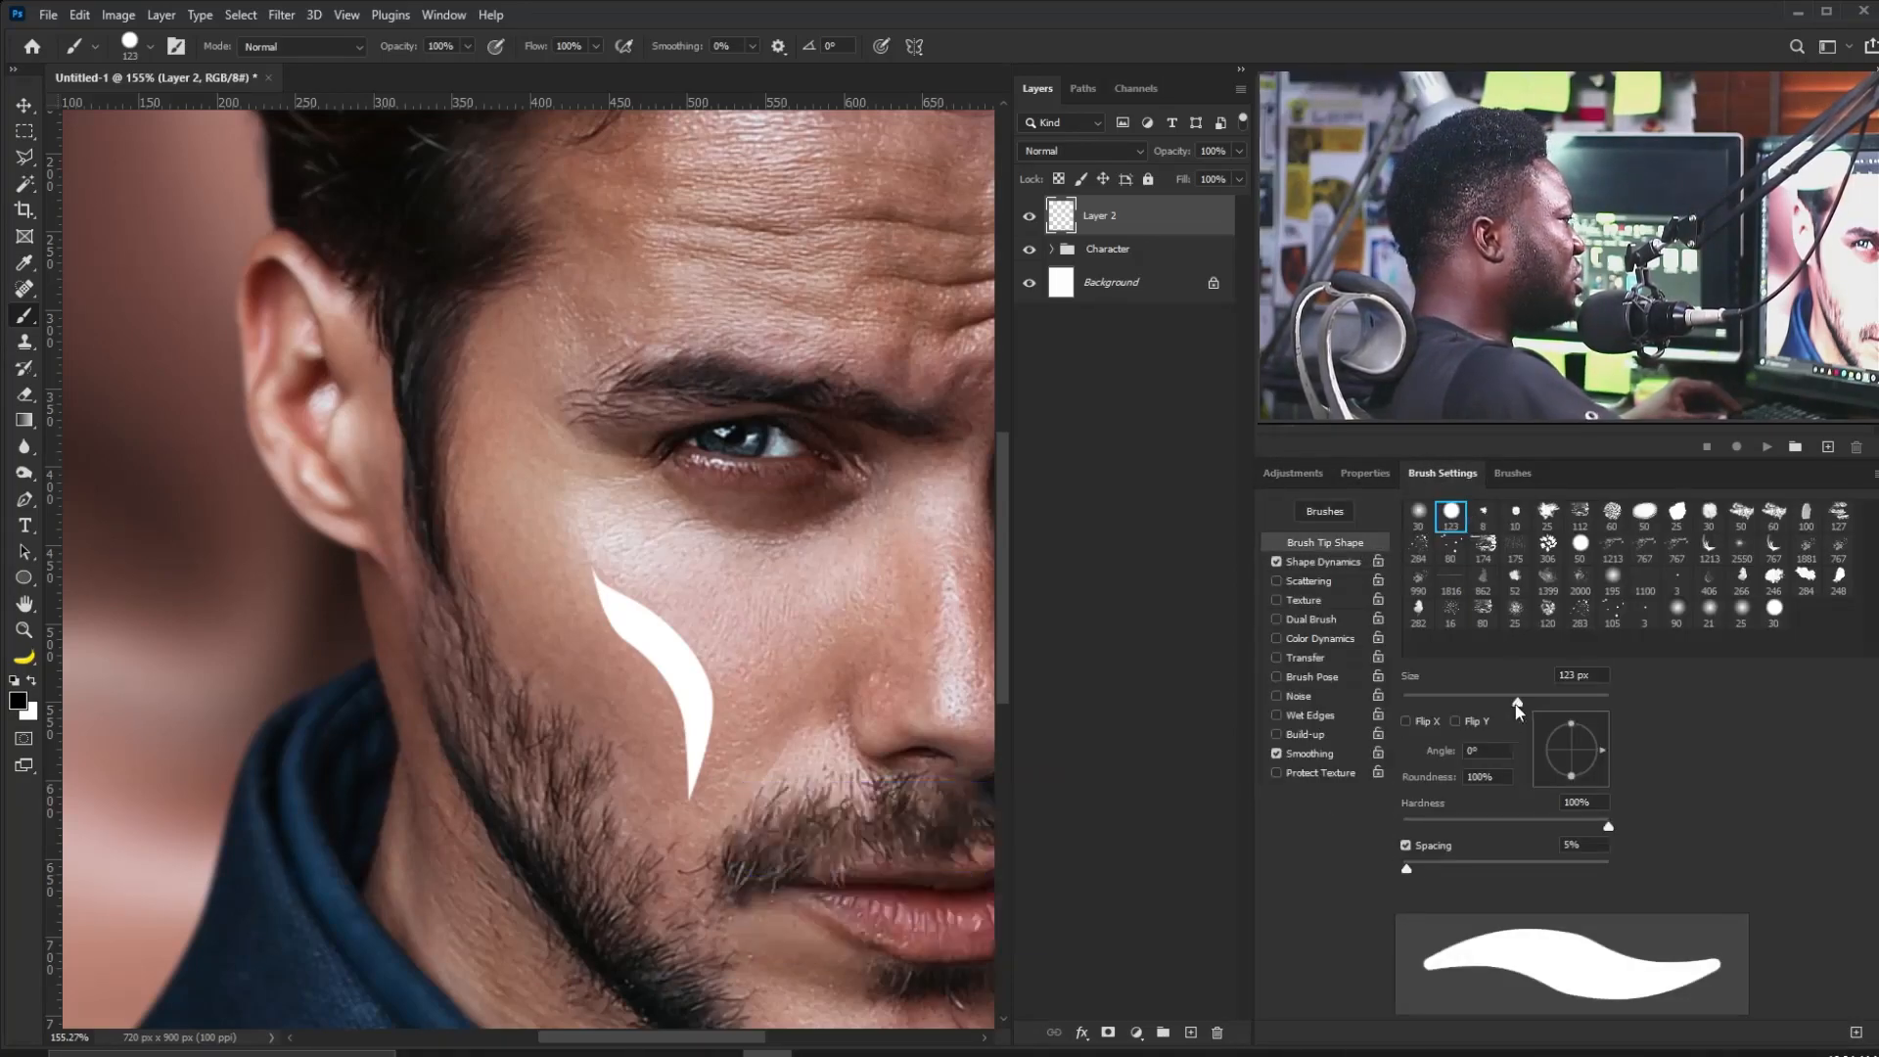
drag(1466, 703, 1430, 701)
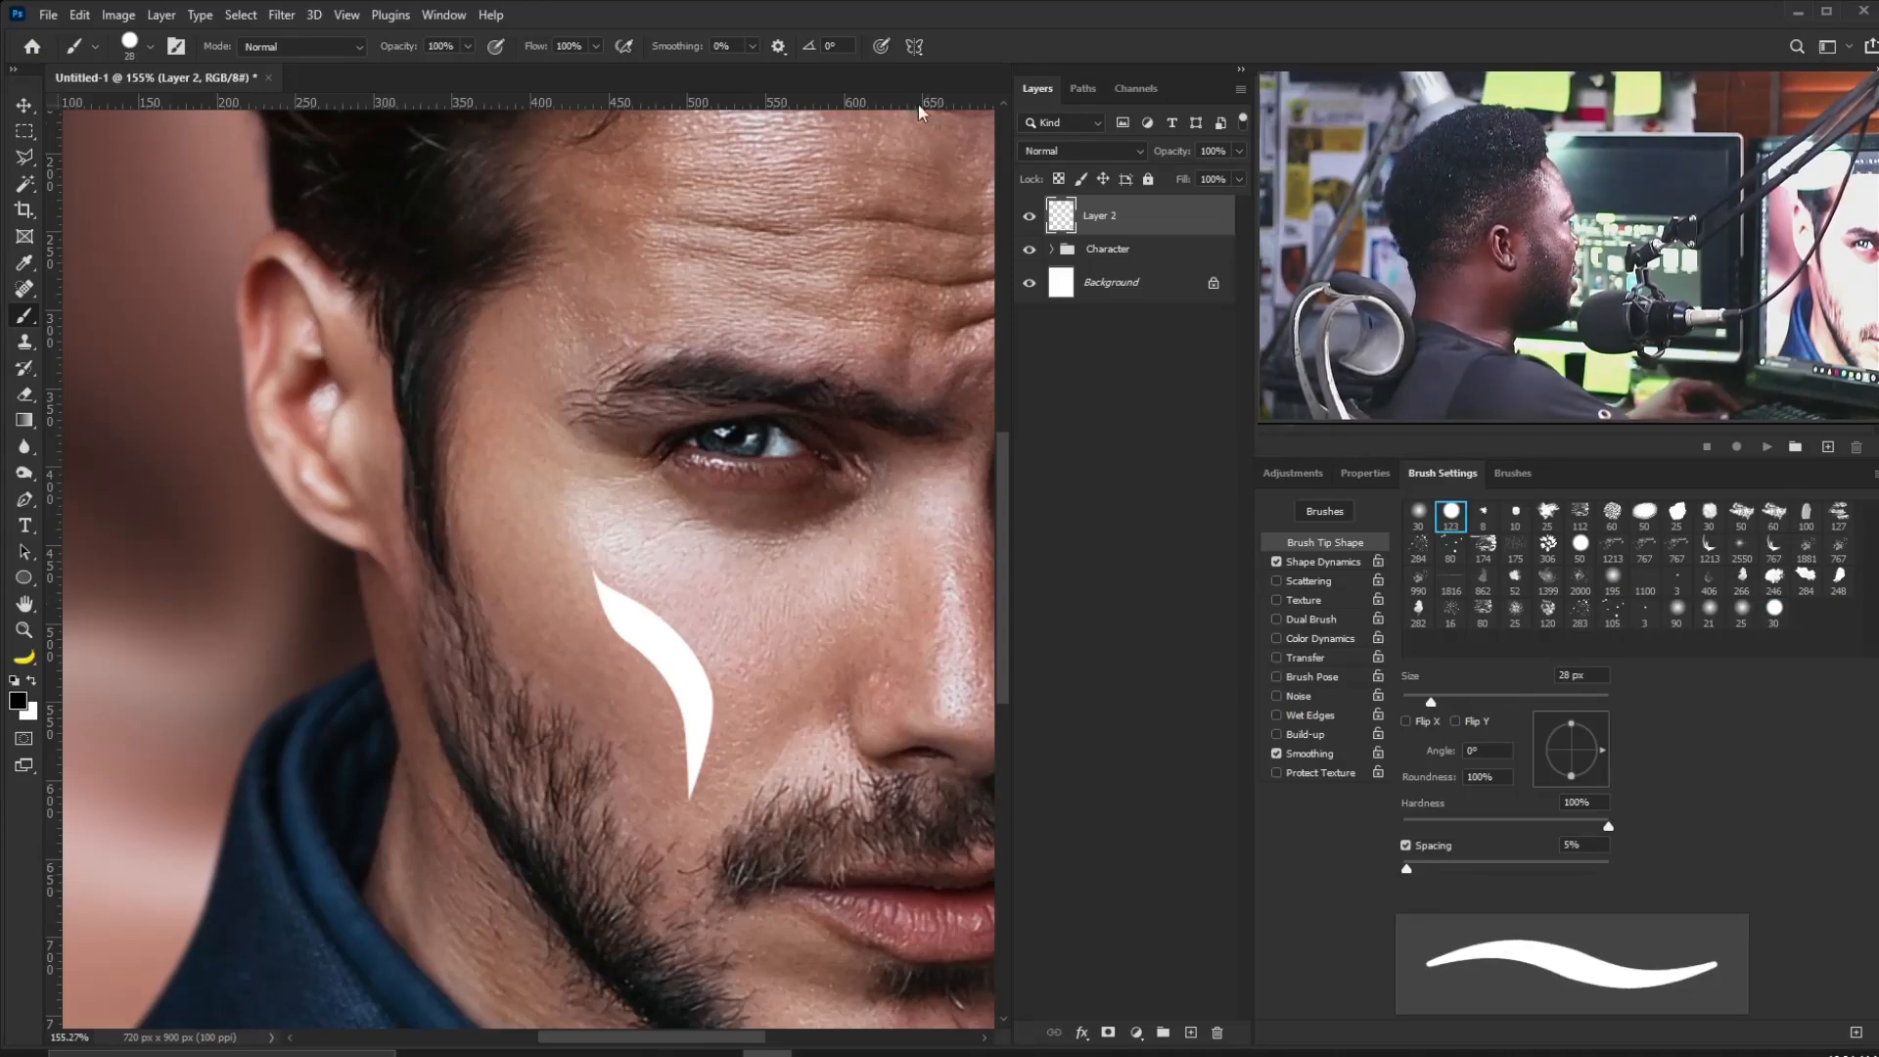
Paint thin tapered white strokes along the upper edge of the white cheek shape with the brush reduced to 8 px.
mouse_move(609, 584)
mouse_down()
mouse_move(691, 616)
mouse_move(582, 603)
mouse_up()
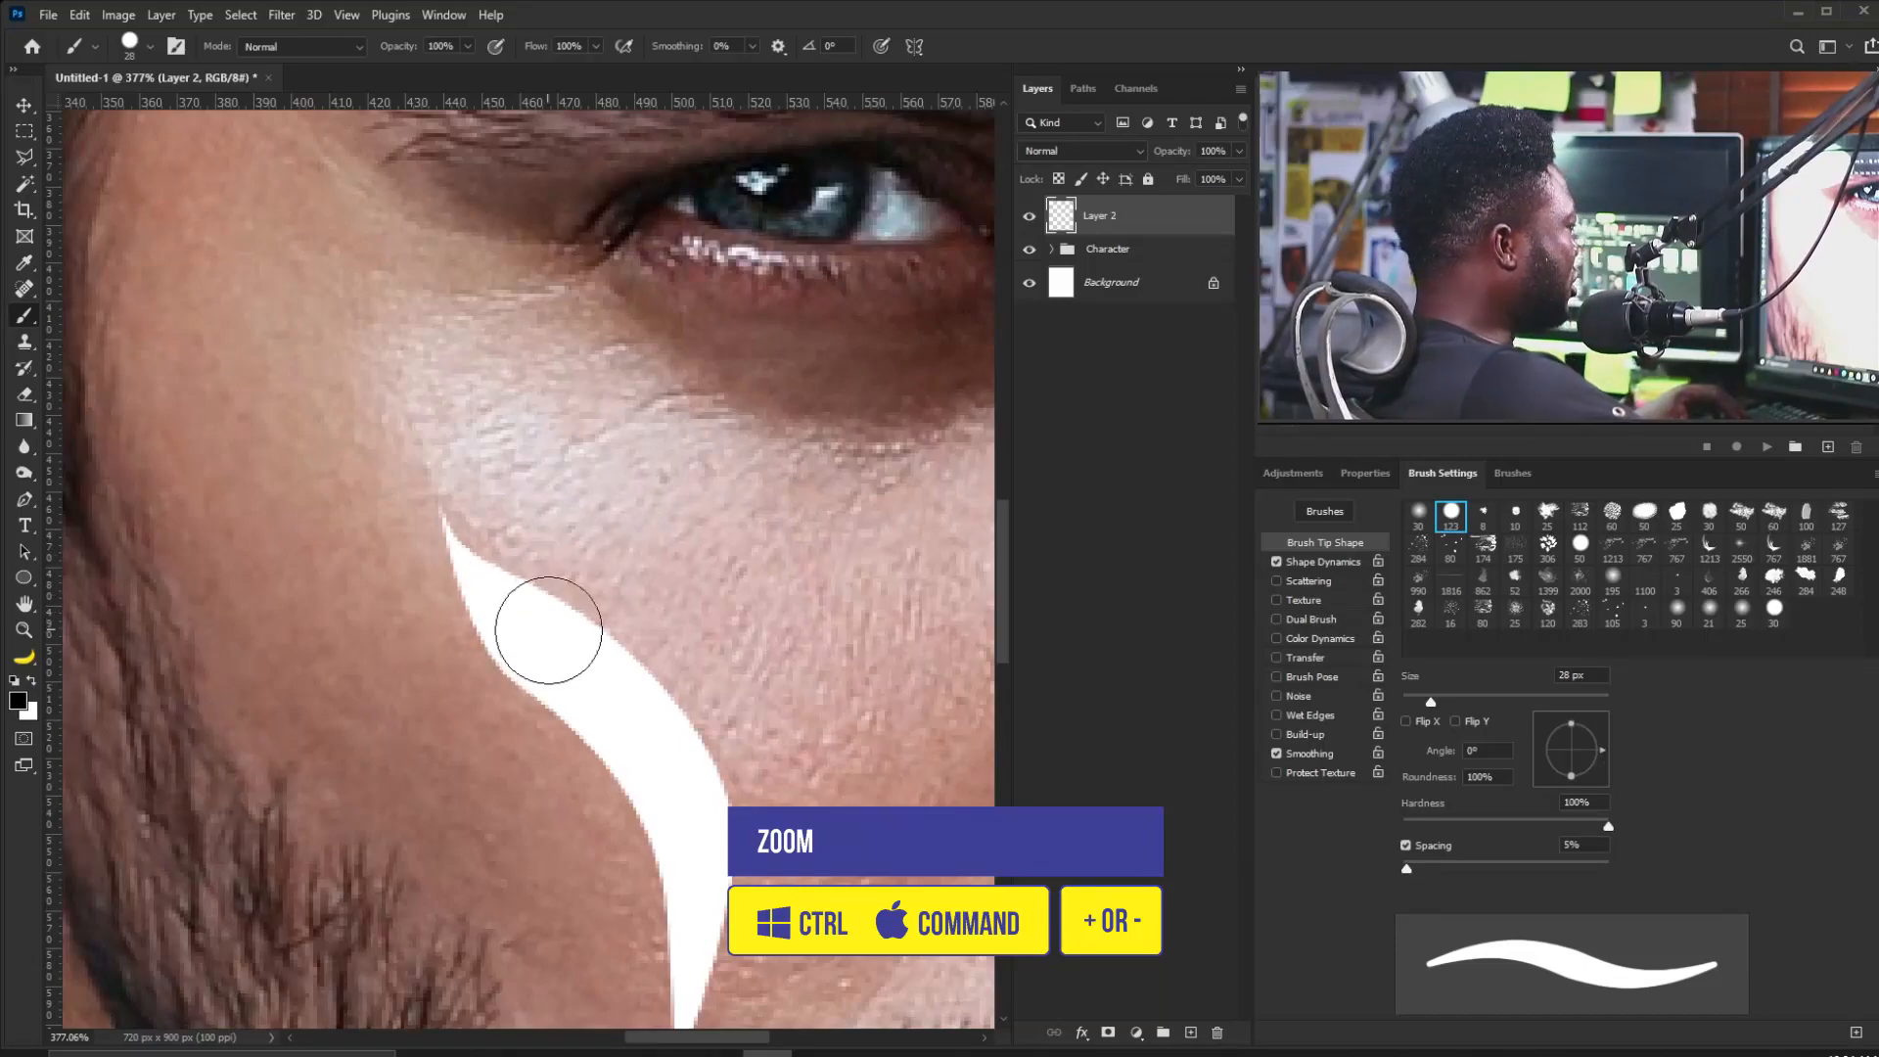
key(bracketleft)
key(bracketleft)
key(bracketleft)
key(bracketleft)
key(bracketright)
key(bracketright)
key(bracketright)
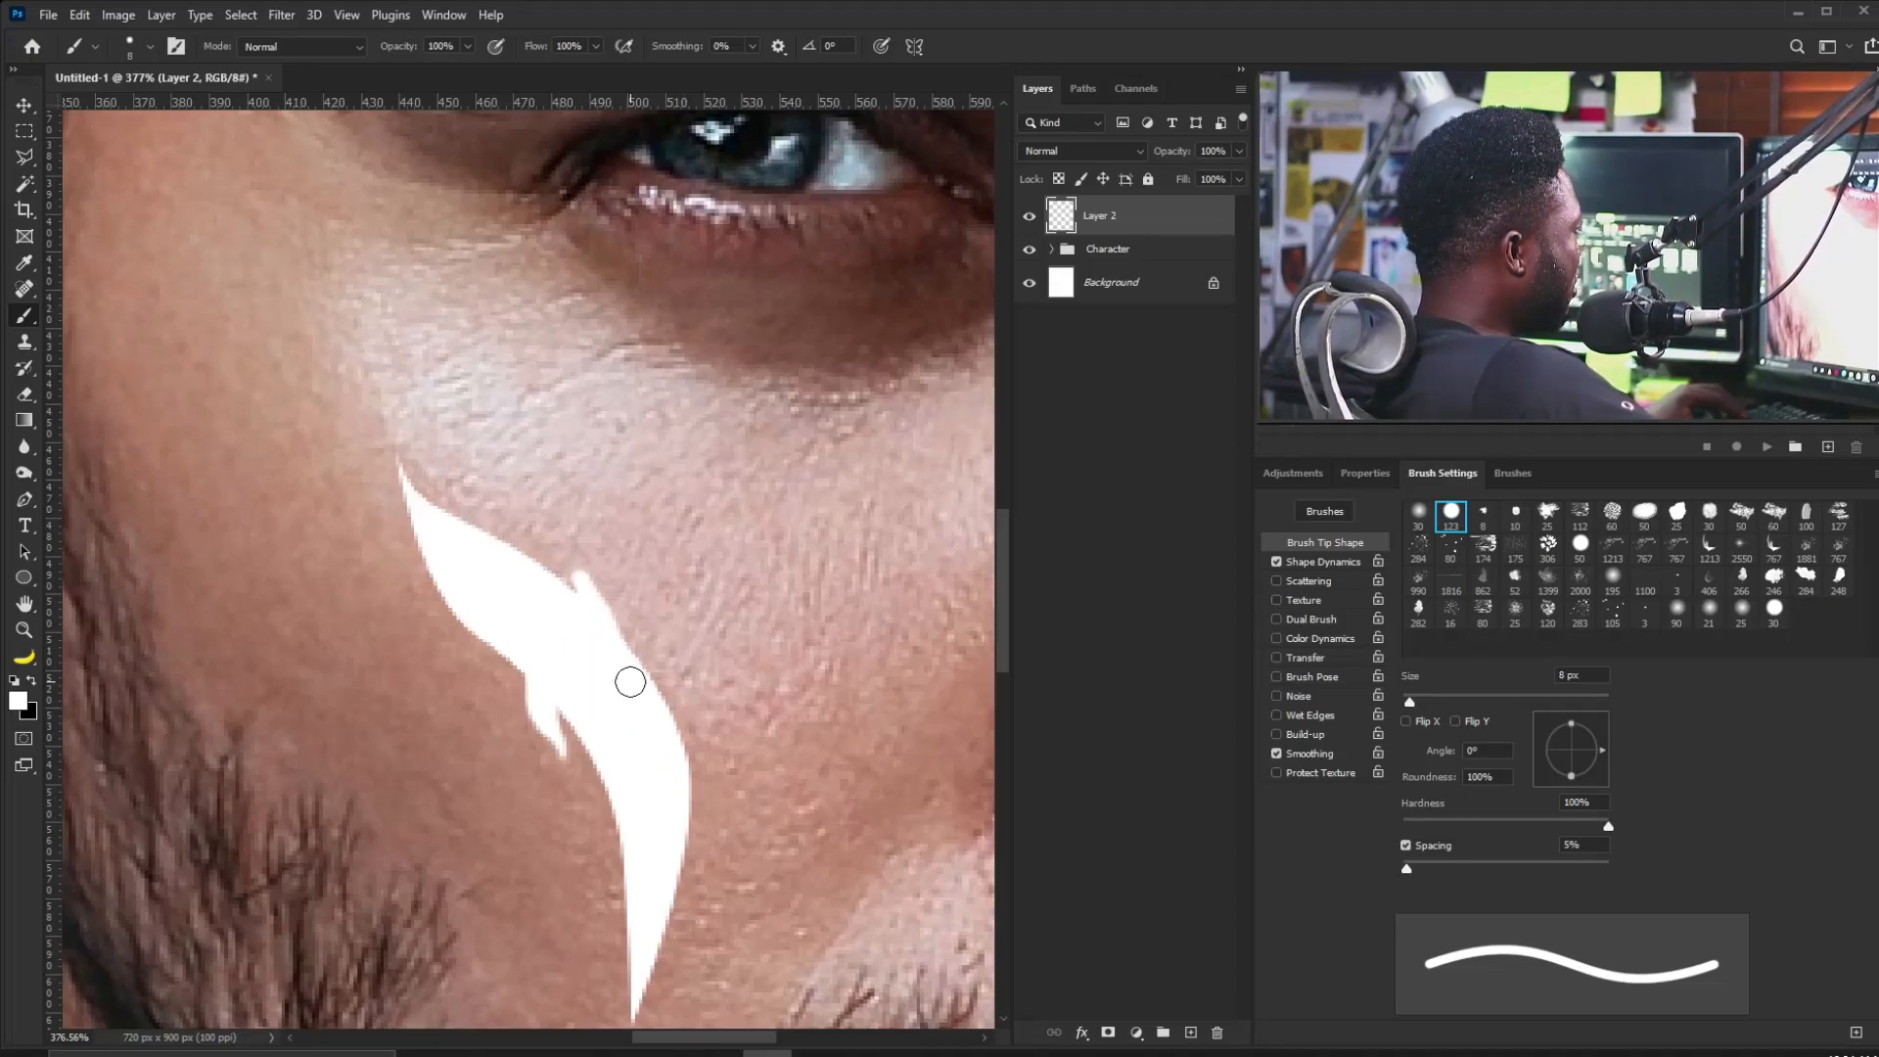
drag(630, 682, 506, 523)
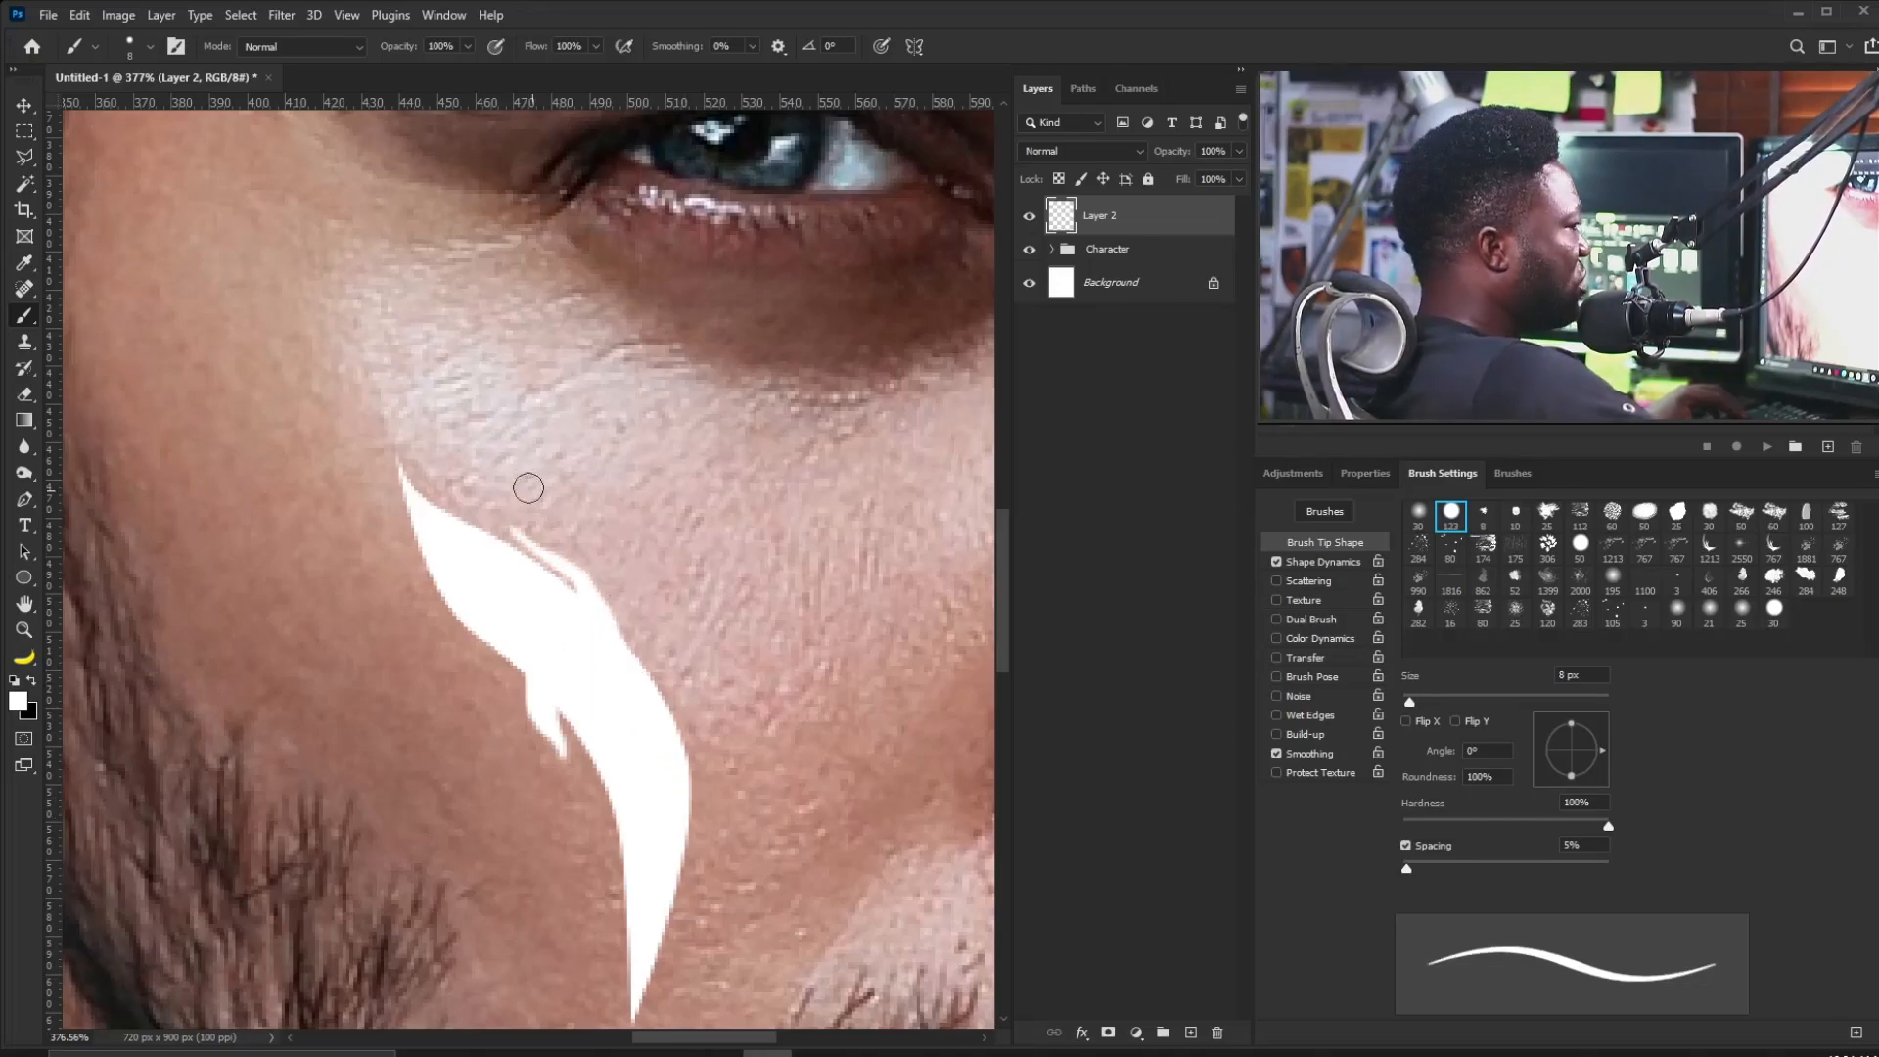
mouse_move(448, 399)
mouse_down()
mouse_move(593, 499)
mouse_move(641, 577)
mouse_up()
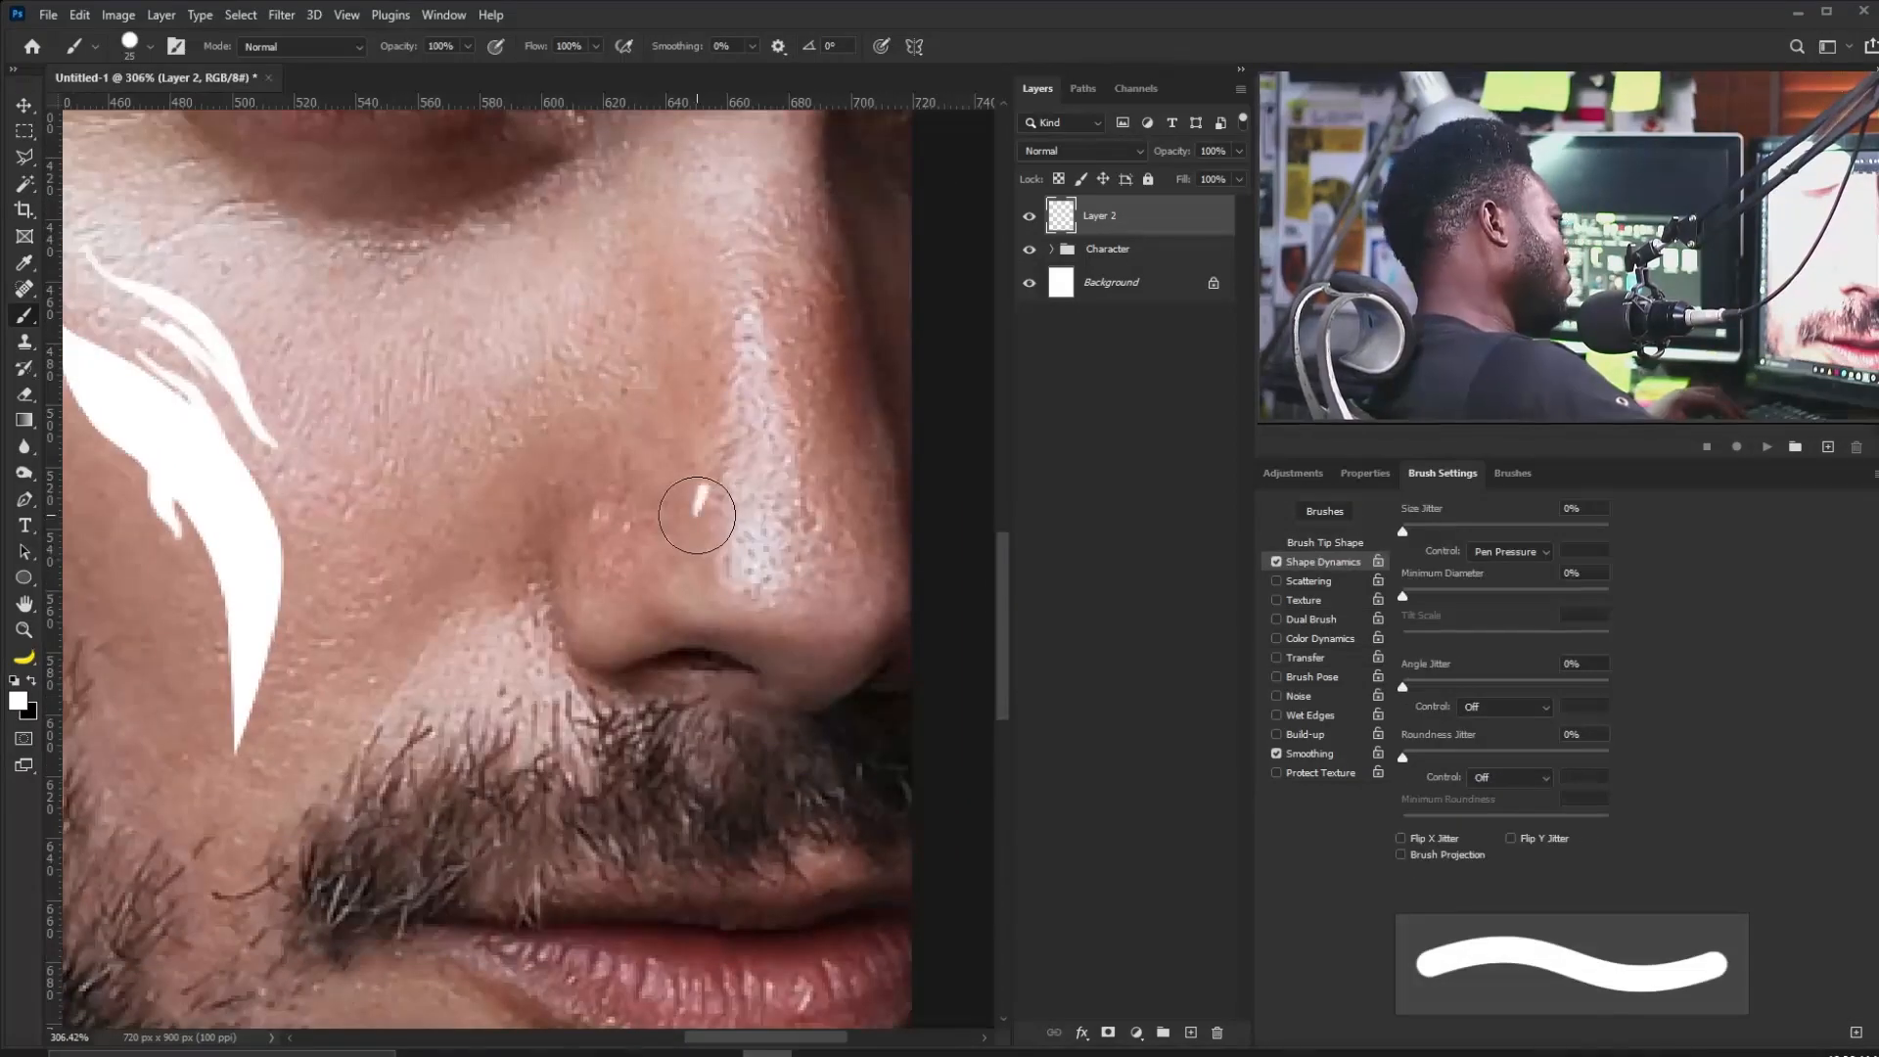
Paint a tapered white mark along the side of the nose and a larger curved one on the forehead above the eyebrow.
mouse_move(697, 514)
mouse_down()
mouse_move(717, 441)
mouse_move(692, 319)
mouse_move(718, 256)
mouse_up()
mouse_move(647, 351)
ctrl+mouse_down()
mouse_move(619, 383)
mouse_move(842, 724)
ctrl+mouse_up()
ctrl+drag(494, 480, 528, 519)
mouse_move(607, 541)
mouse_down()
mouse_move(340, 600)
mouse_move(474, 541)
mouse_move(629, 419)
mouse_move(747, 368)
mouse_move(890, 383)
mouse_move(661, 454)
mouse_move(664, 511)
mouse_up()
ctrl+drag(628, 651, 729, 703)
Erase the stray nub from the cheek mark's inner edge with a hard 5 px eraser and brush a thin white stroke along its opposite edge.
key(e)
ctrl+drag(545, 608, 605, 617)
click(1325, 542)
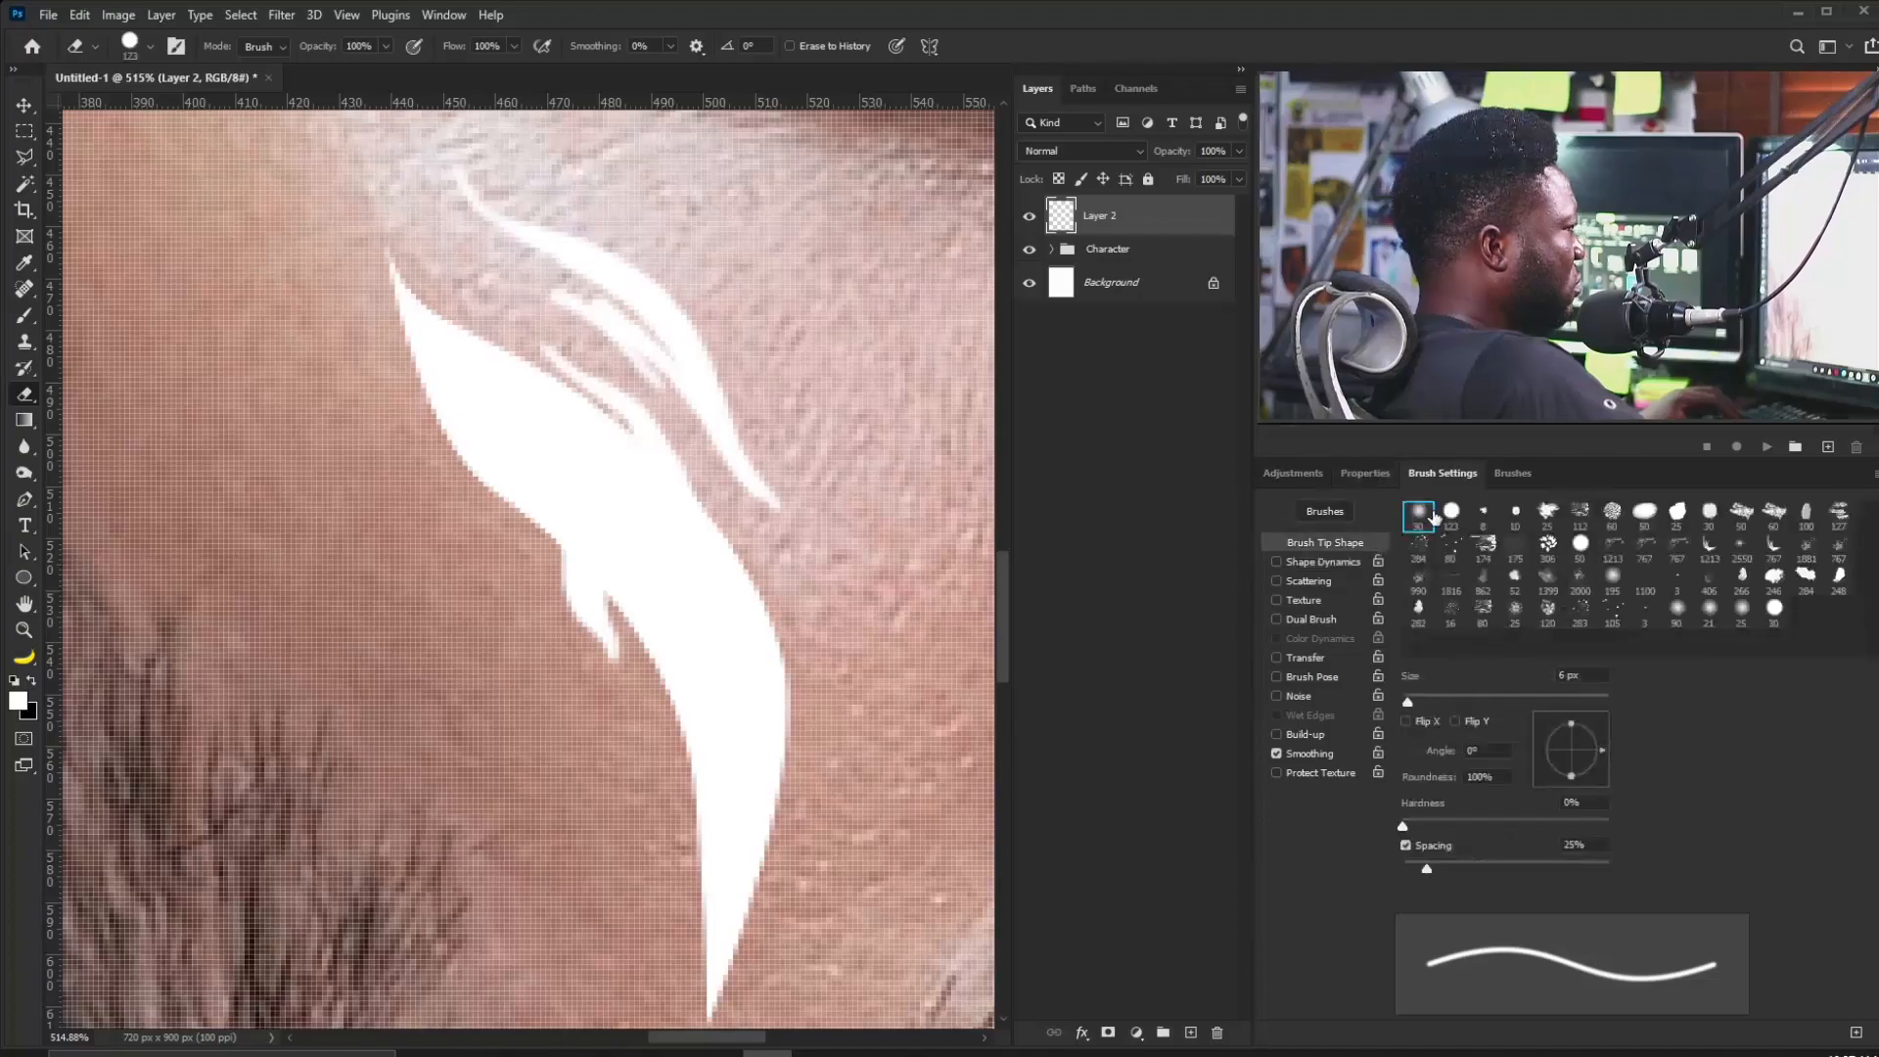
drag(563, 572, 602, 634)
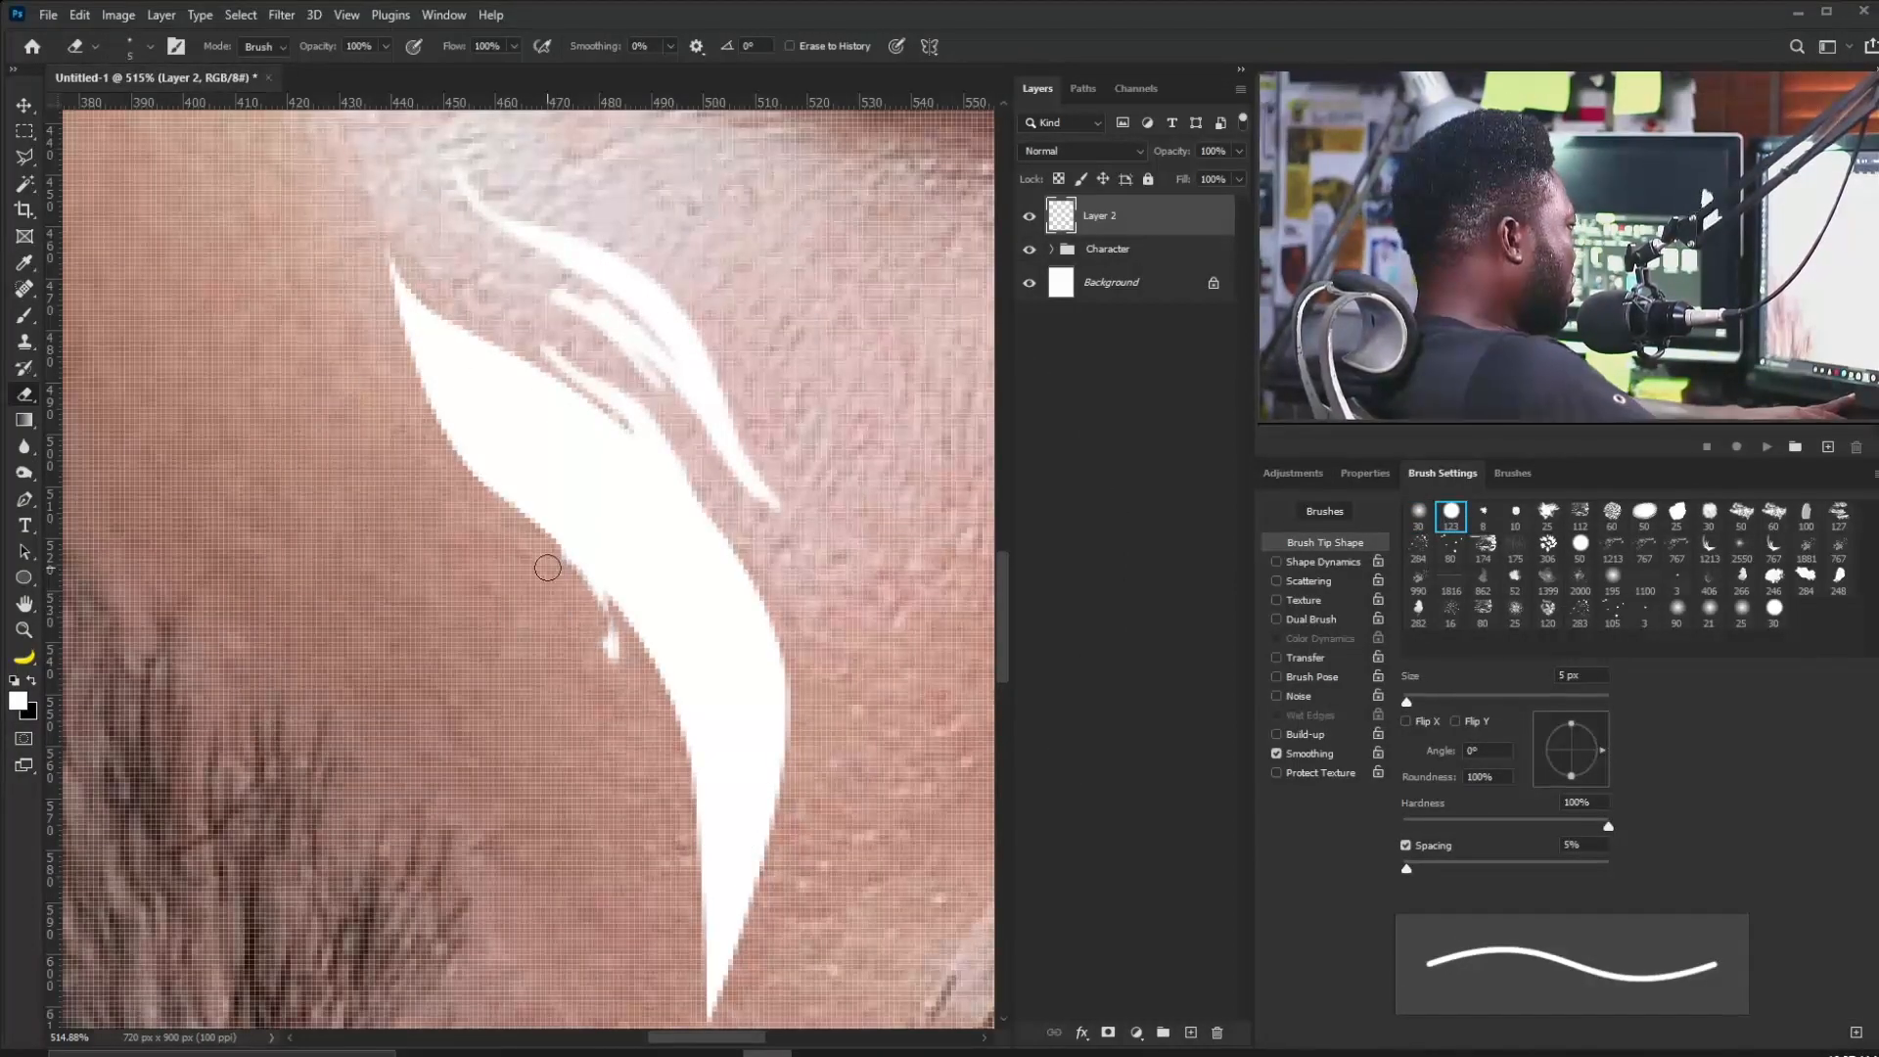
click(607, 645)
key(b)
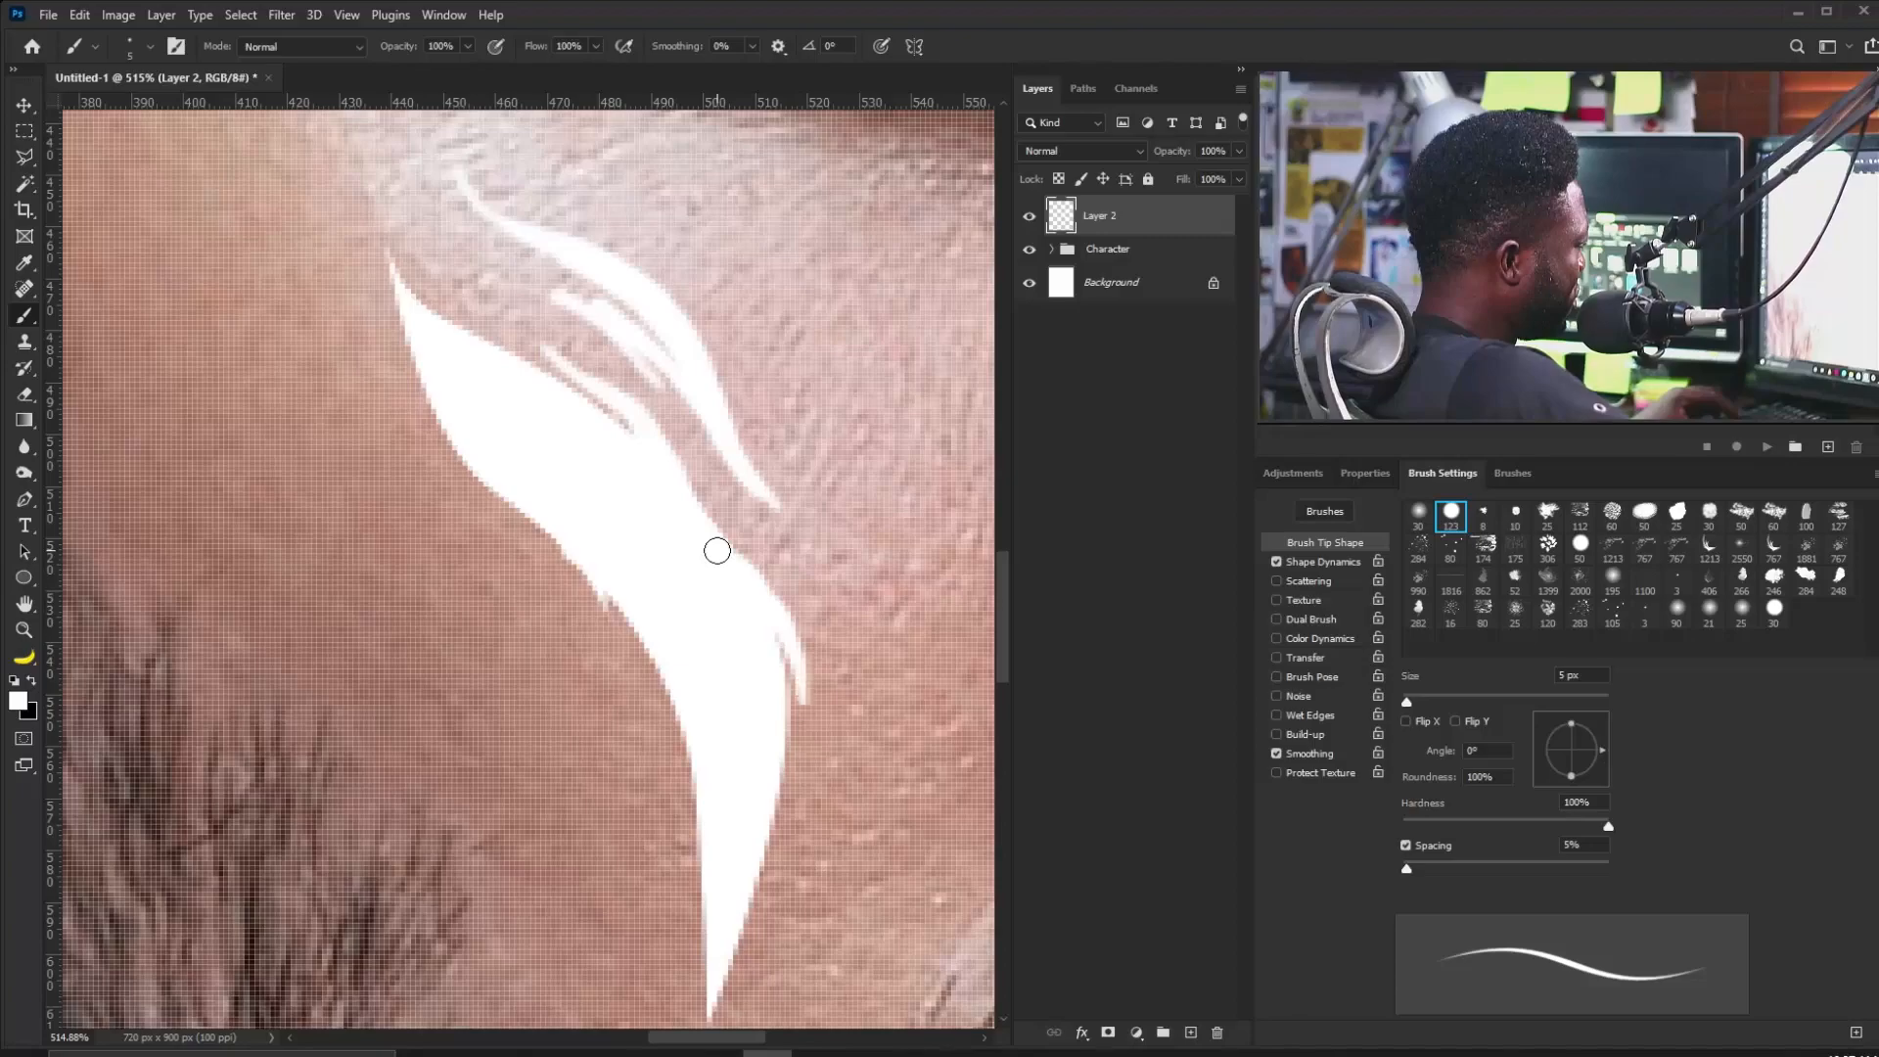
Refine the edges and tips of the white forehead mark with the brush enlarged to 7 px.
scroll(717, 555, down, 10)
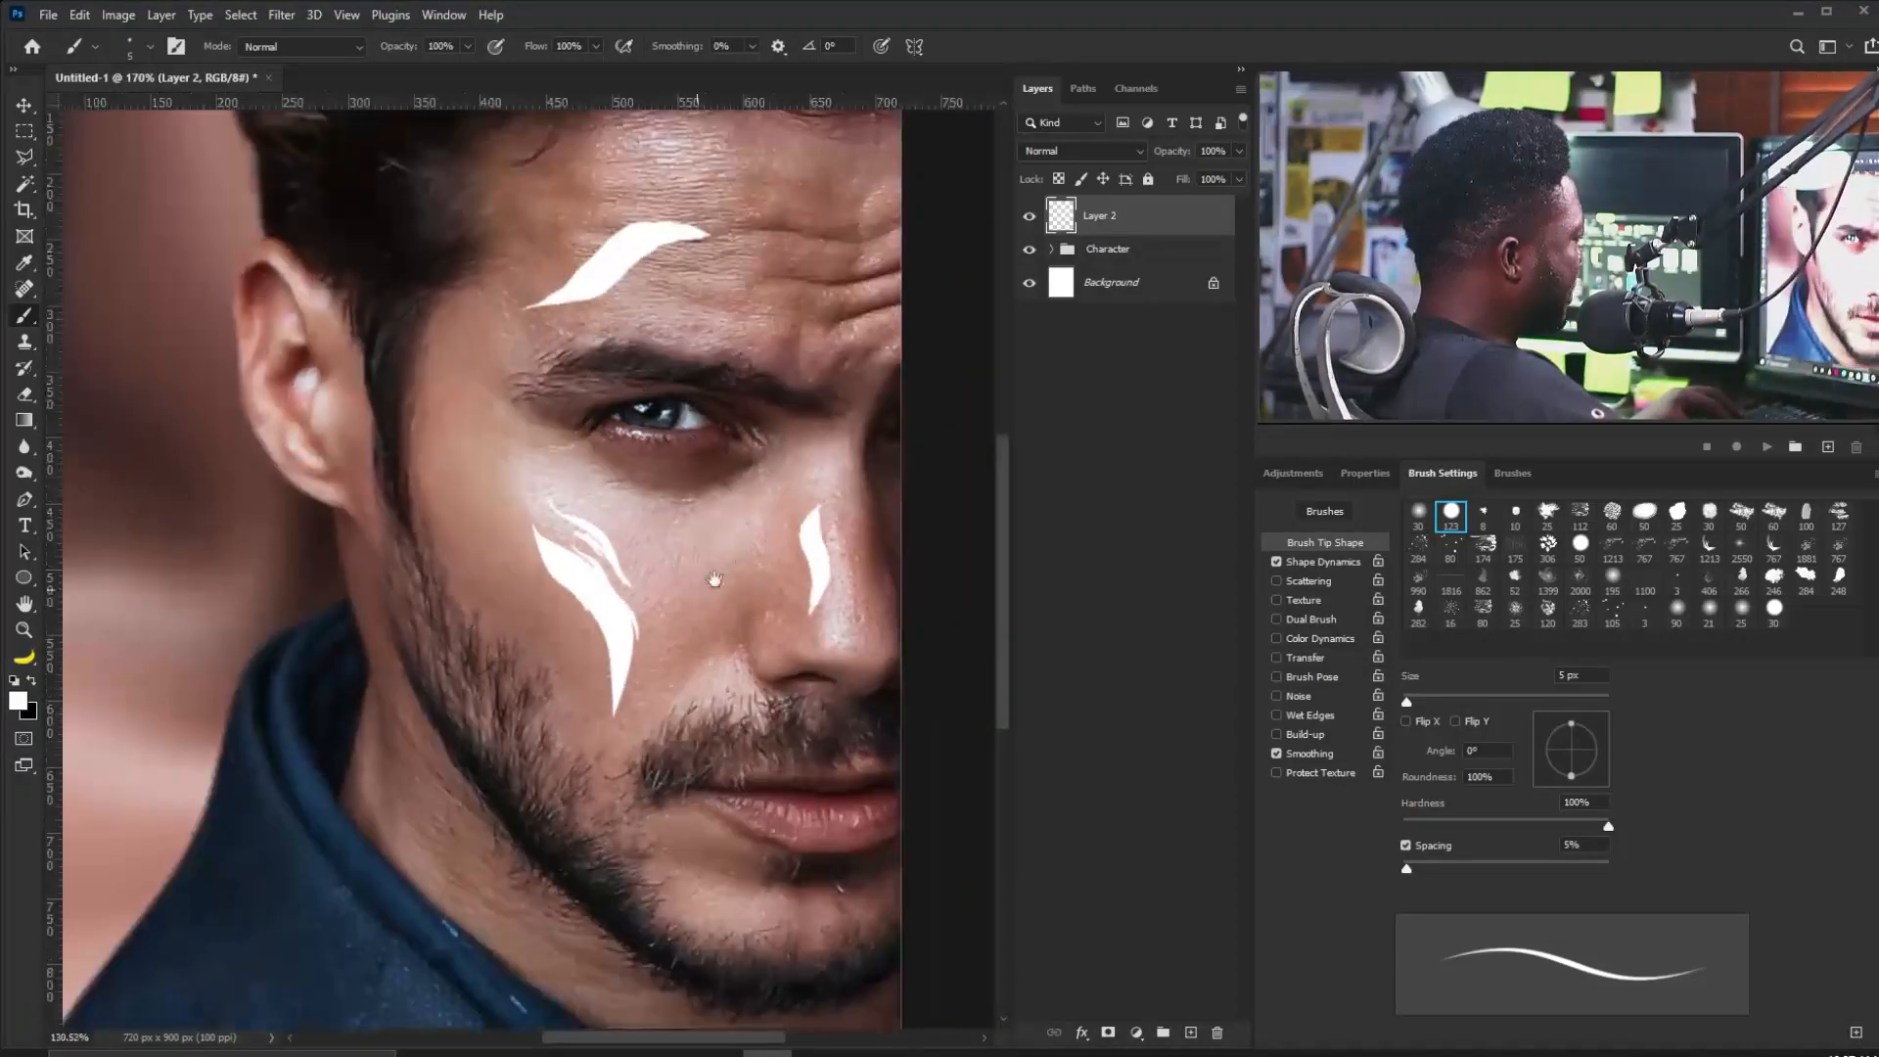
mouse_move(747, 564)
mouse_down()
mouse_move(668, 569)
mouse_move(616, 628)
mouse_up()
drag(677, 532, 733, 553)
drag(601, 470, 689, 549)
drag(447, 545, 567, 646)
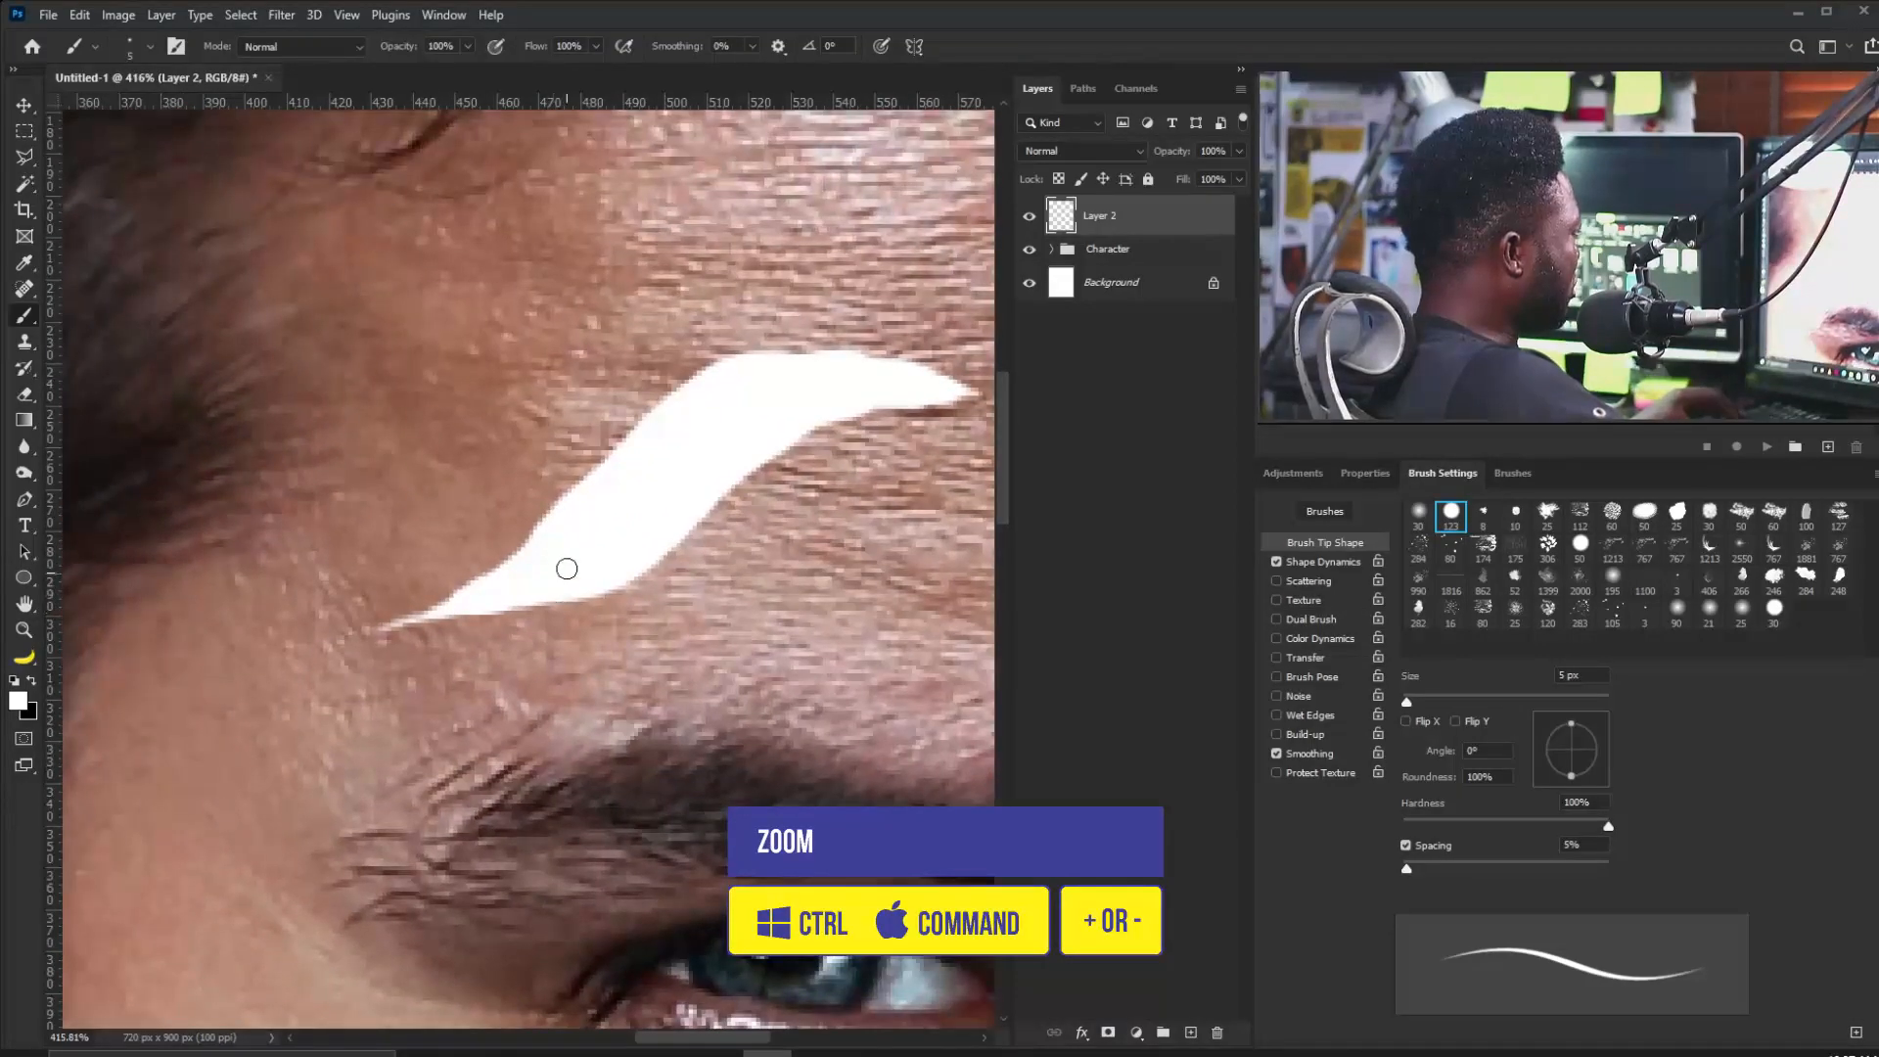
key(bracketright)
key(bracketright)
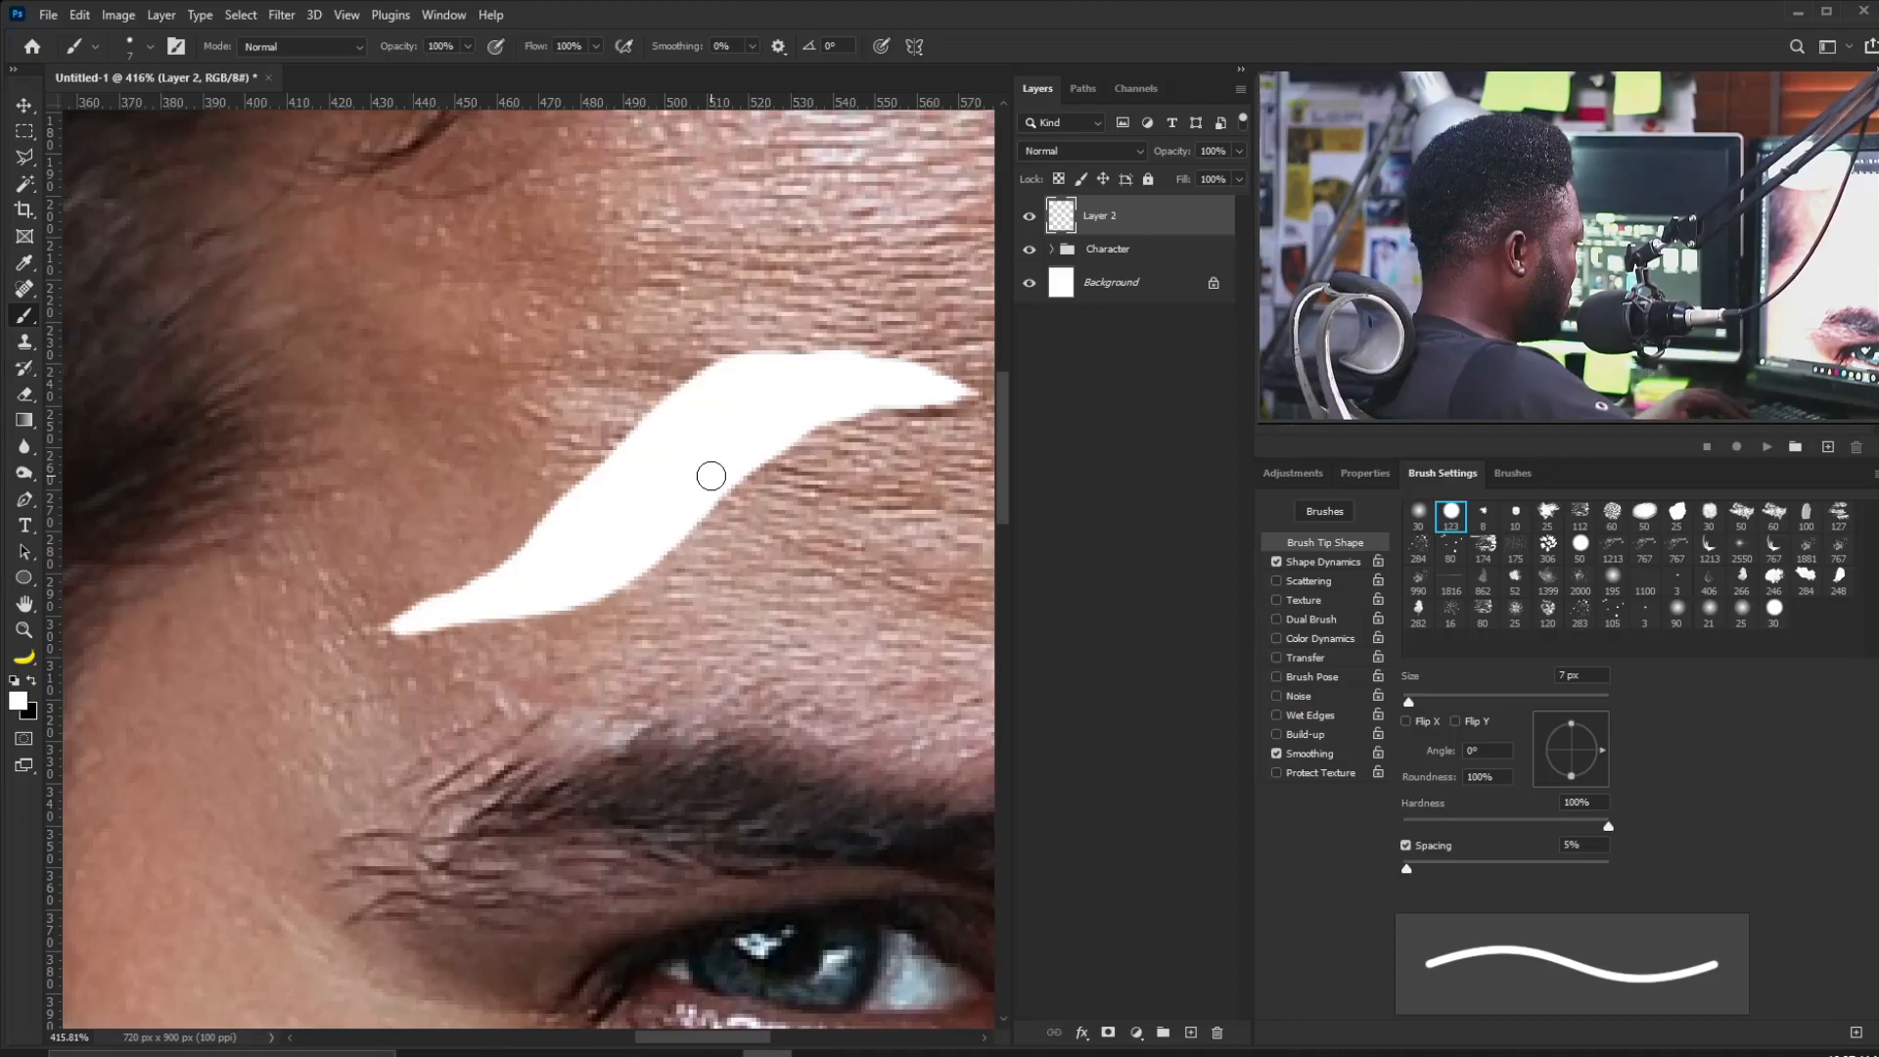
mouse_move(653, 491)
mouse_down()
mouse_move(470, 600)
mouse_move(487, 600)
mouse_up()
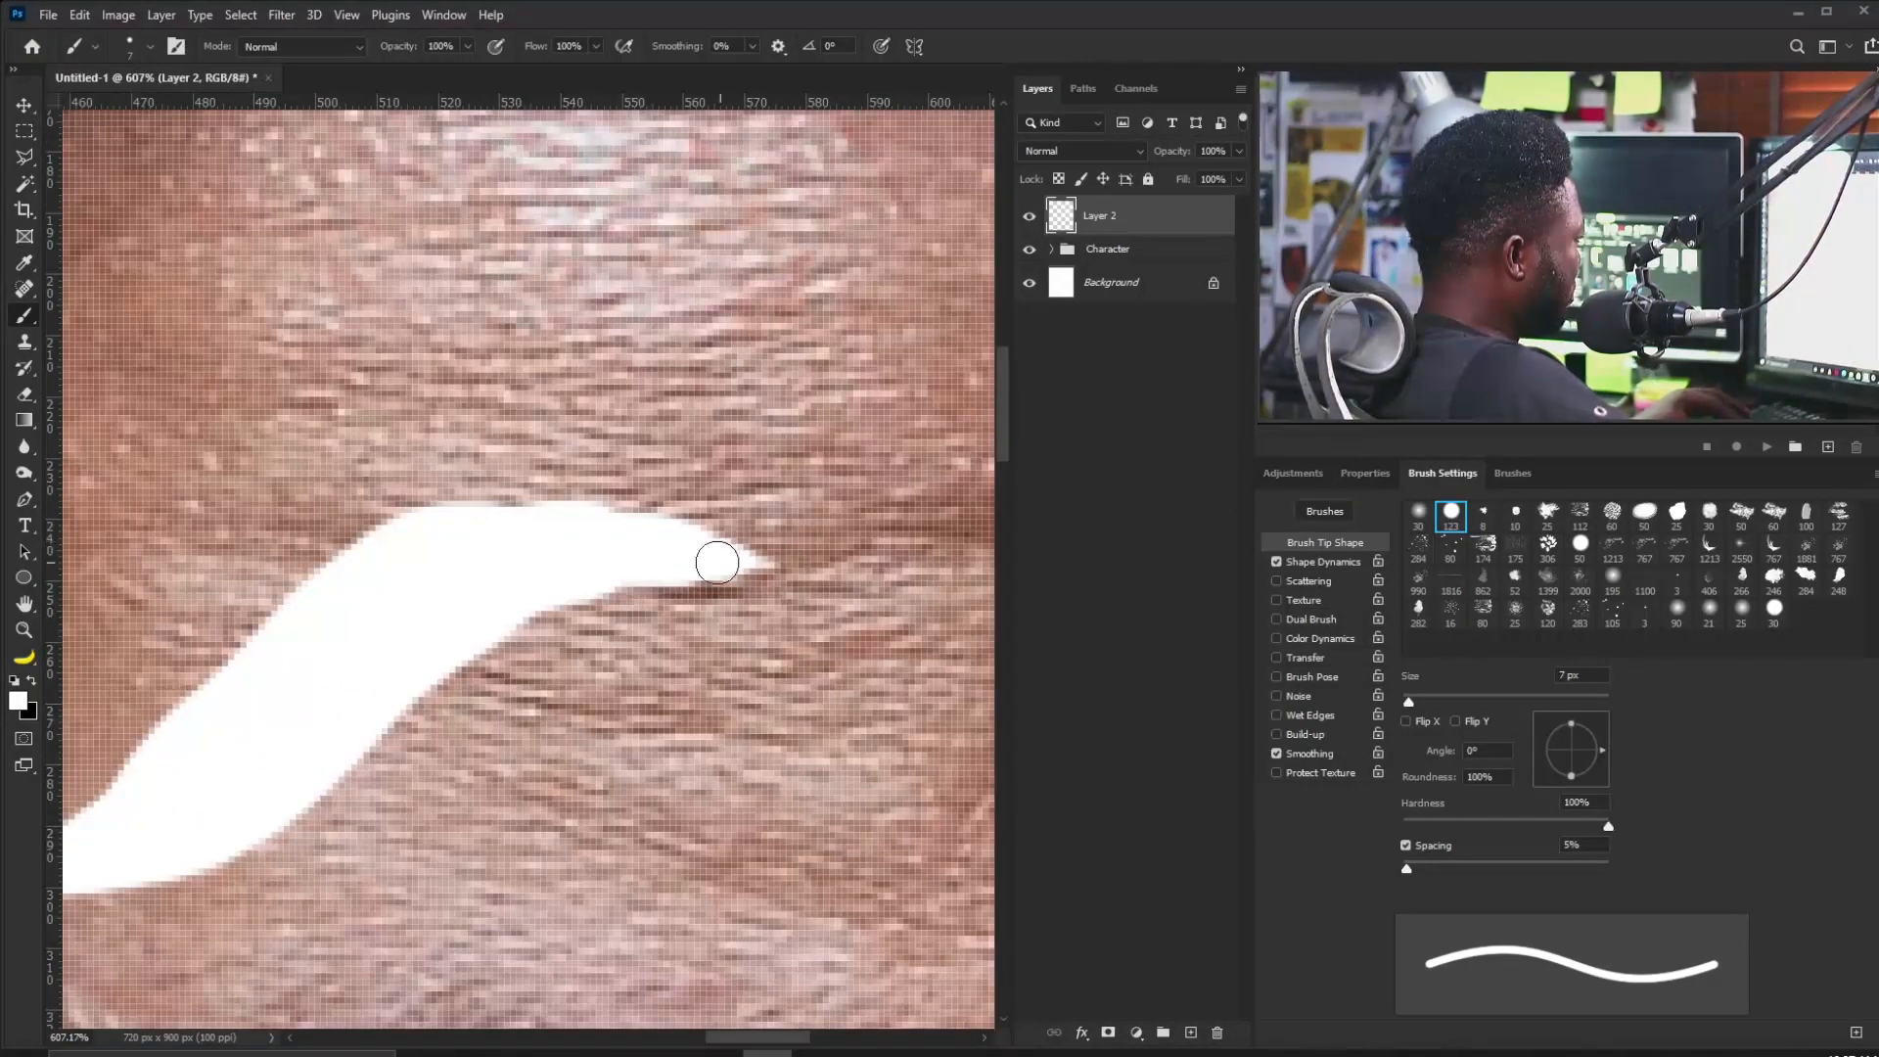
Rename the layer holding the white face marks to Scare.
scroll(723, 562, down, 10)
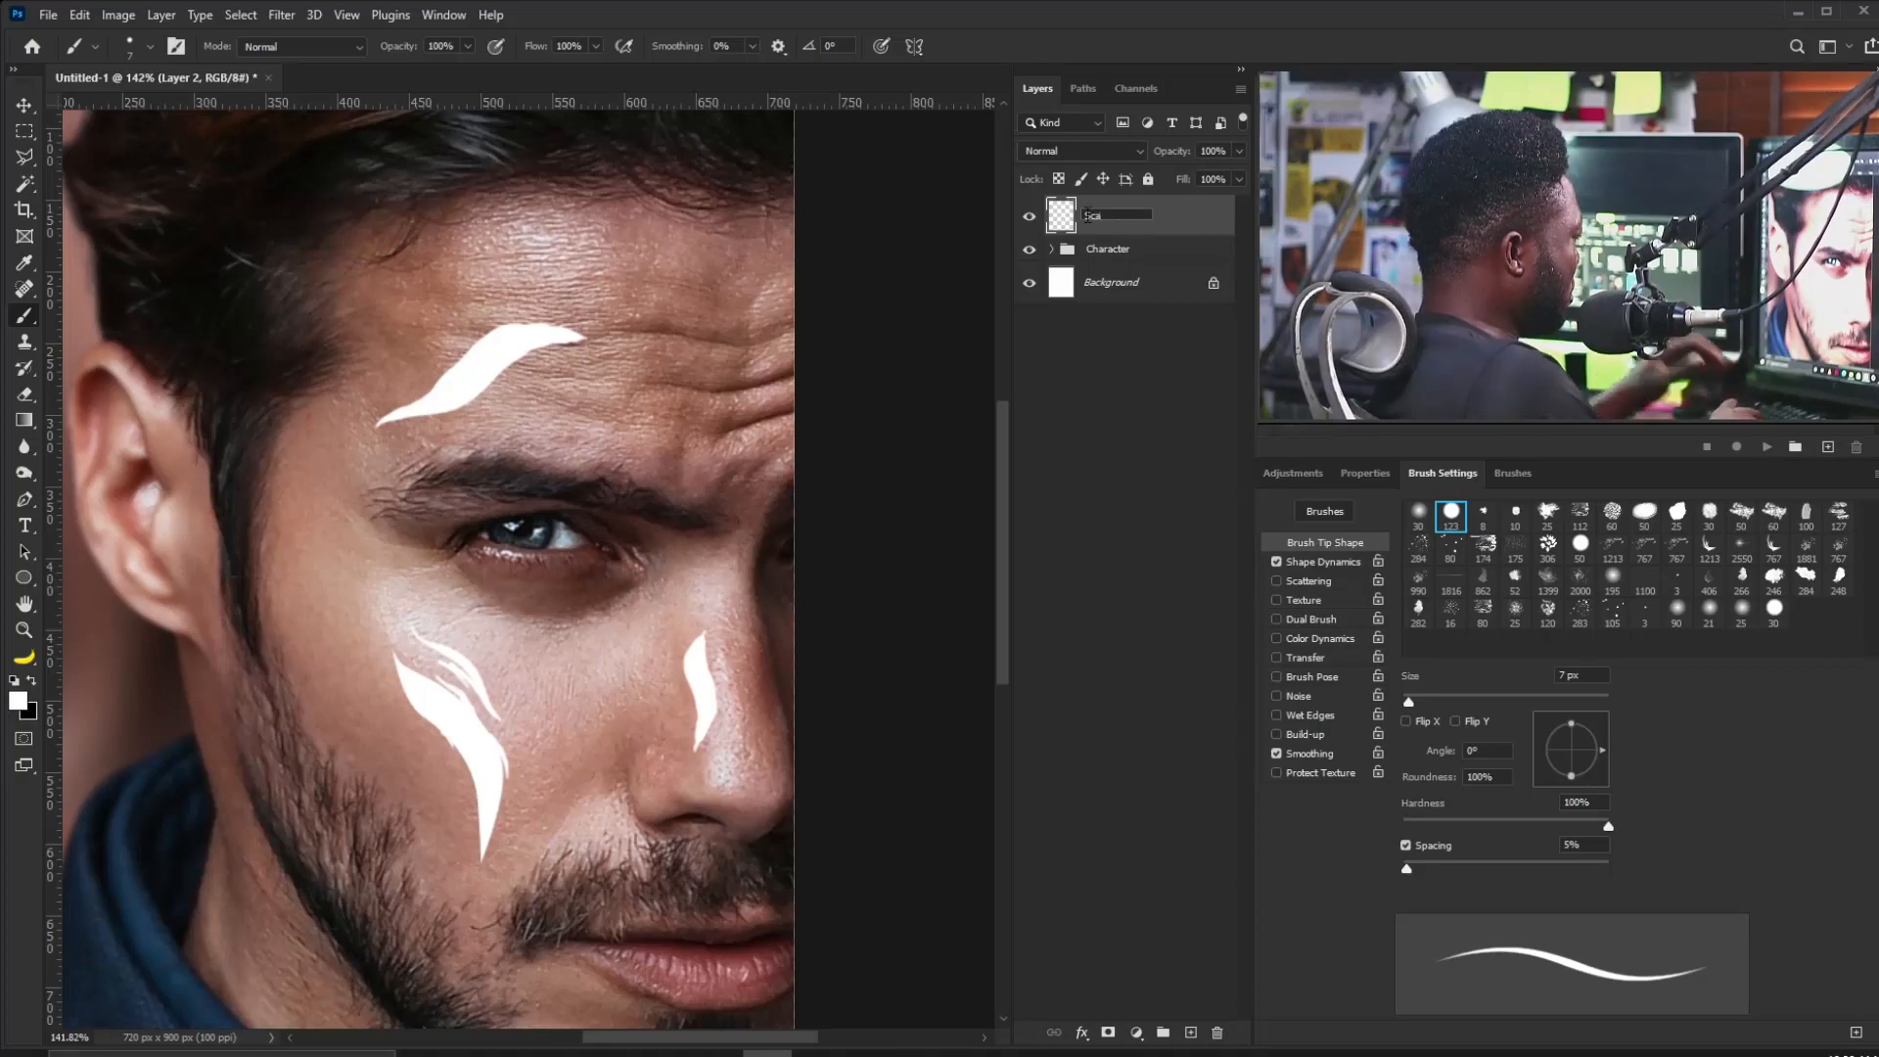
text(re)
key(Return)
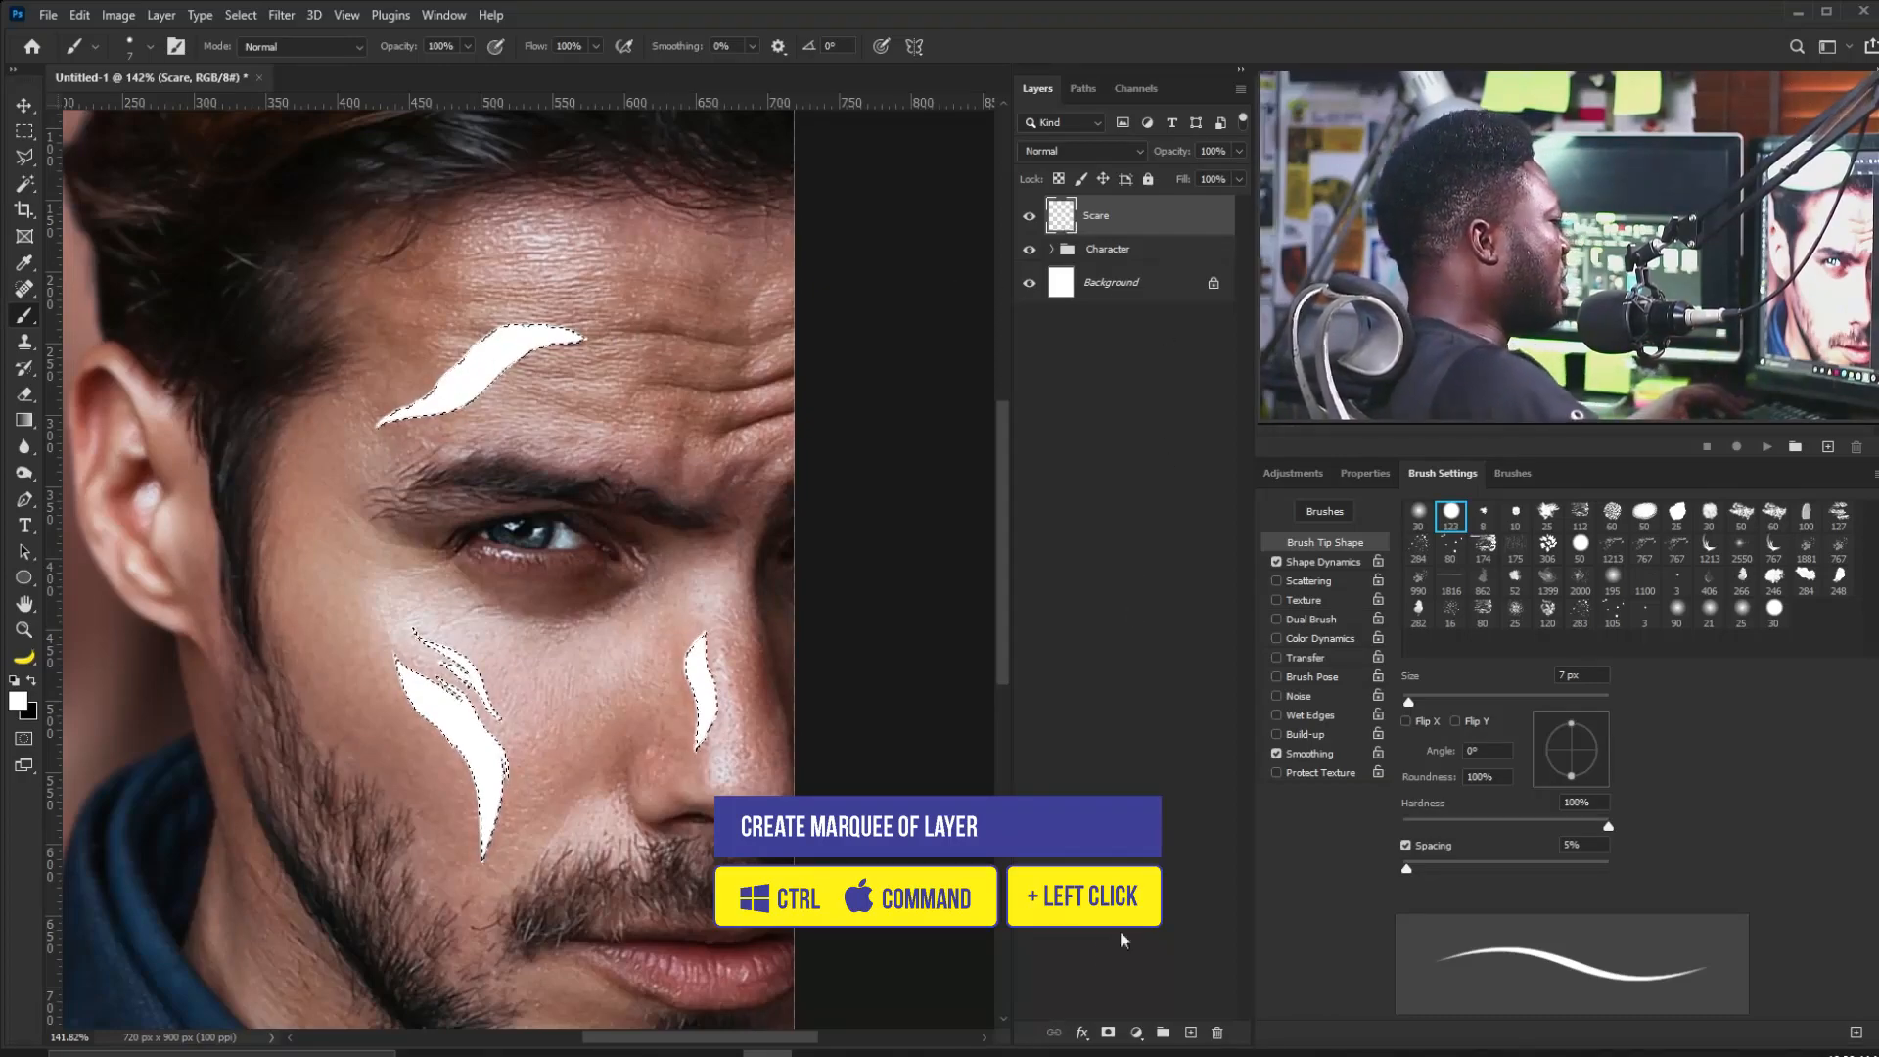
Create a layer named Inner_Shadow above the Scare layer and hide the selection outline over the face marks.
alt+click(1190, 1033)
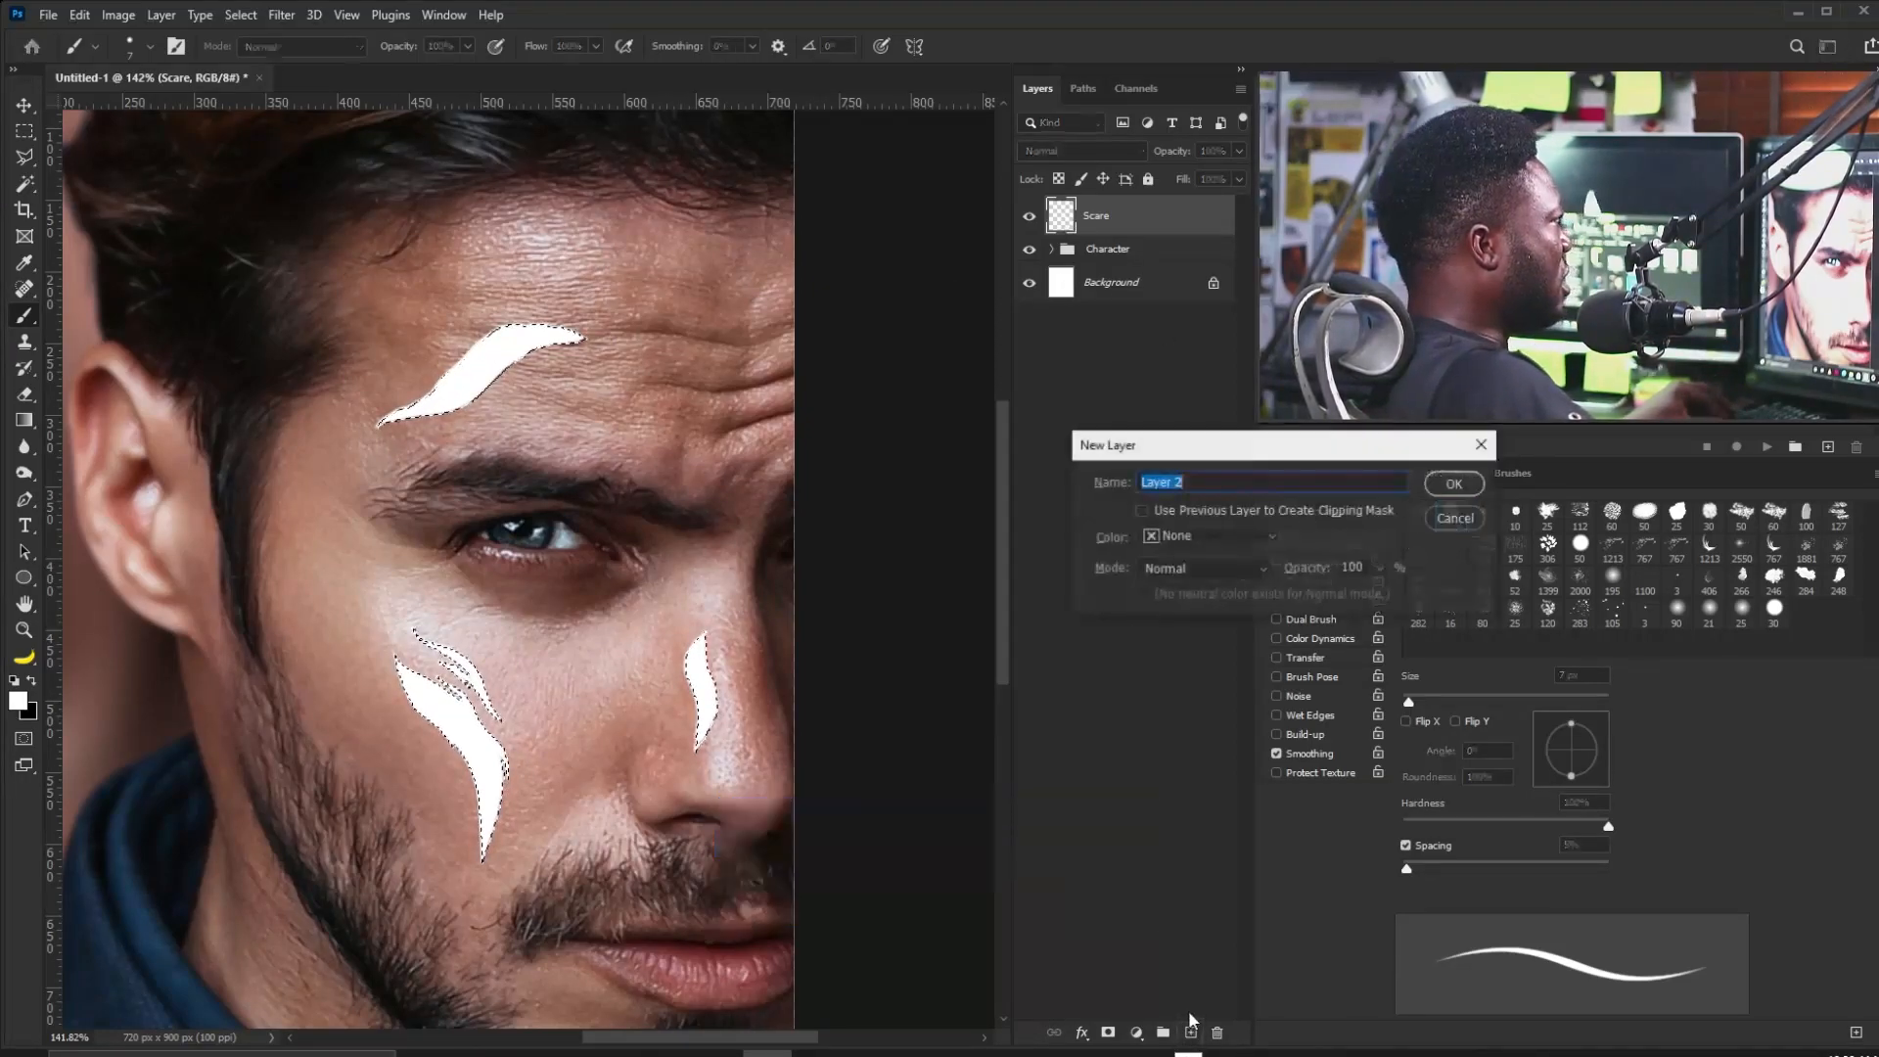
text(Inner)
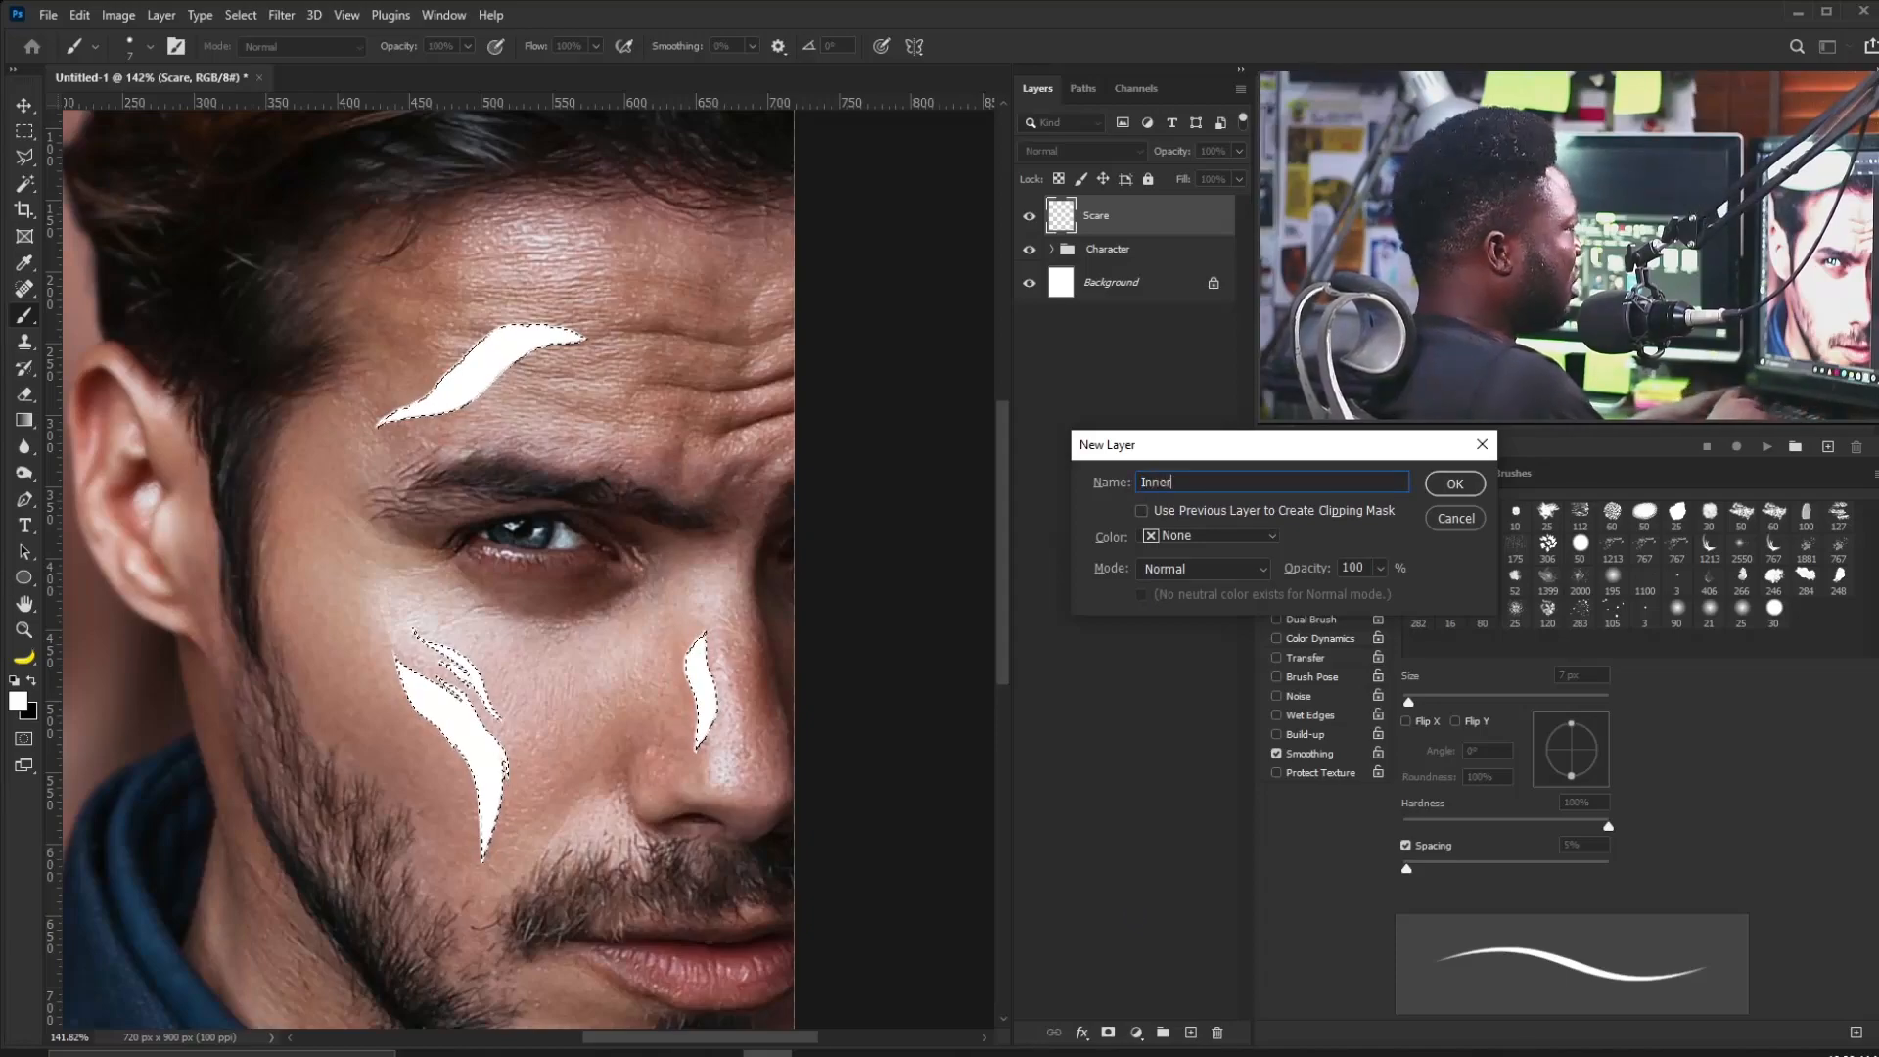
text(_S)
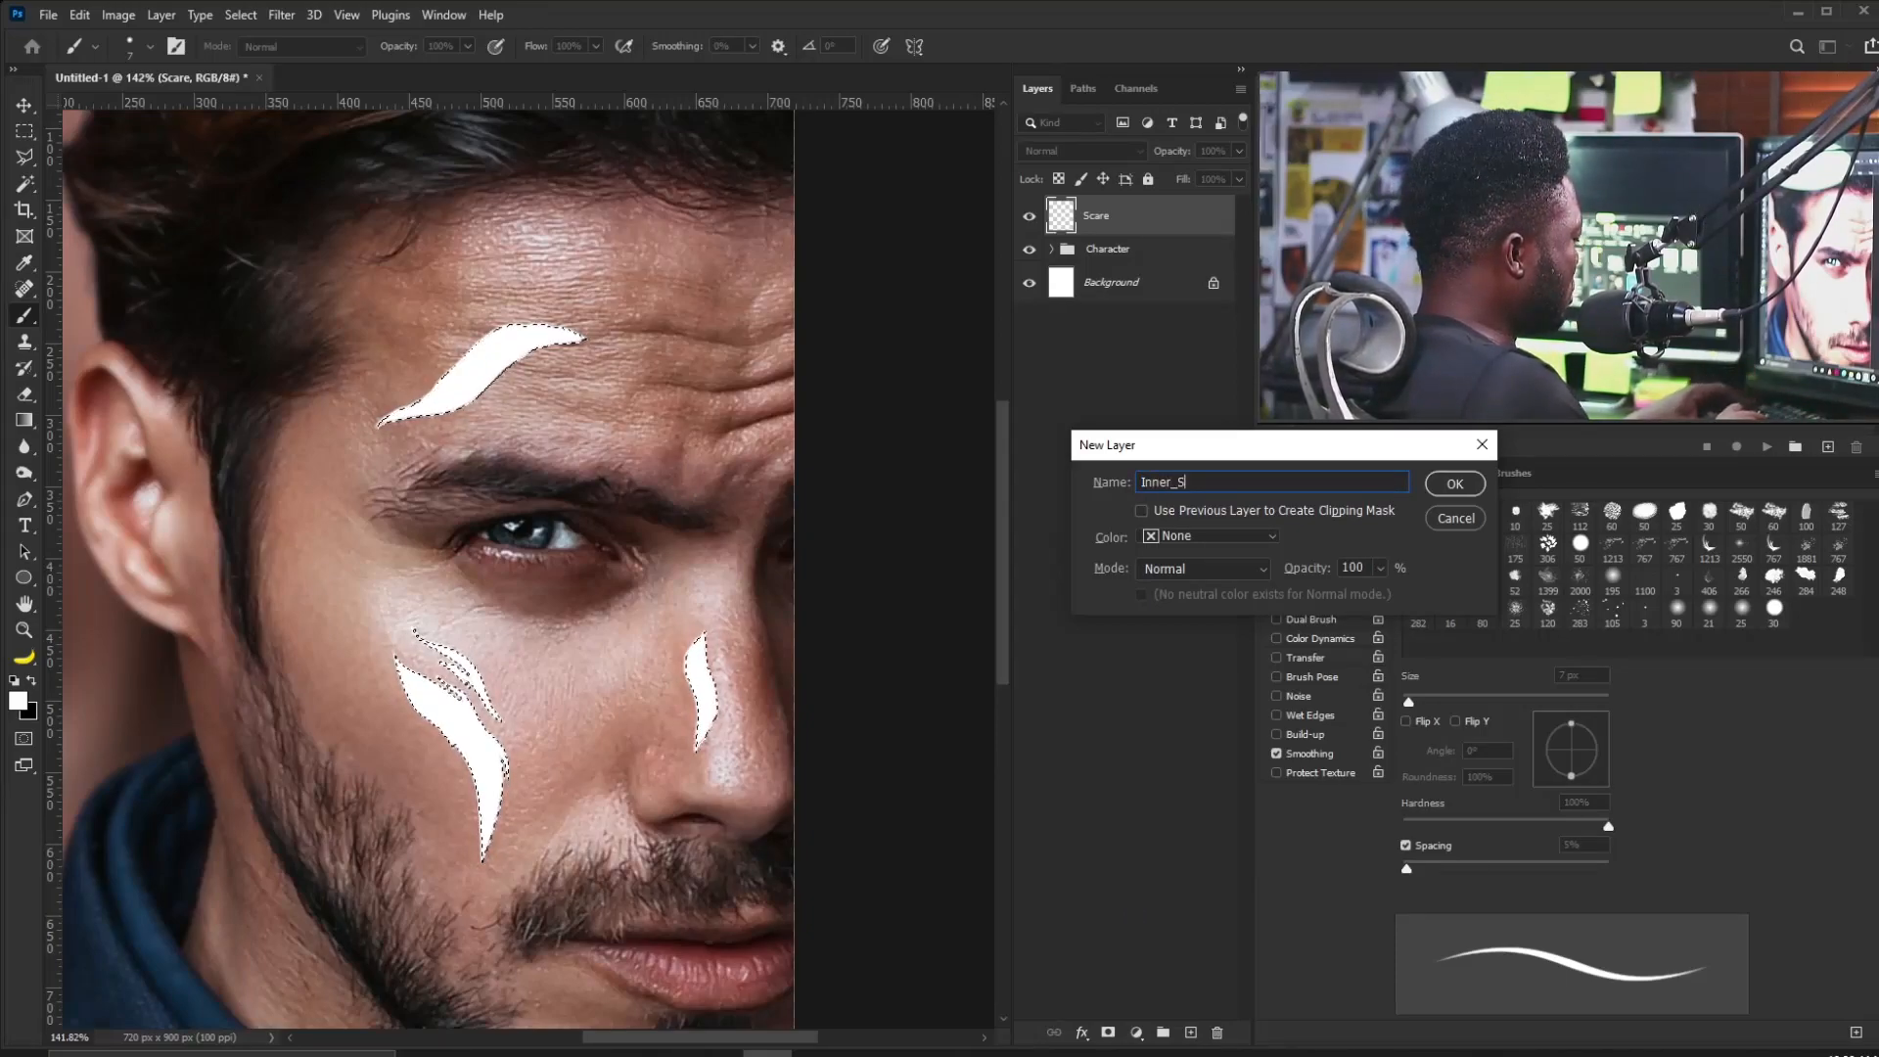
text(hadow)
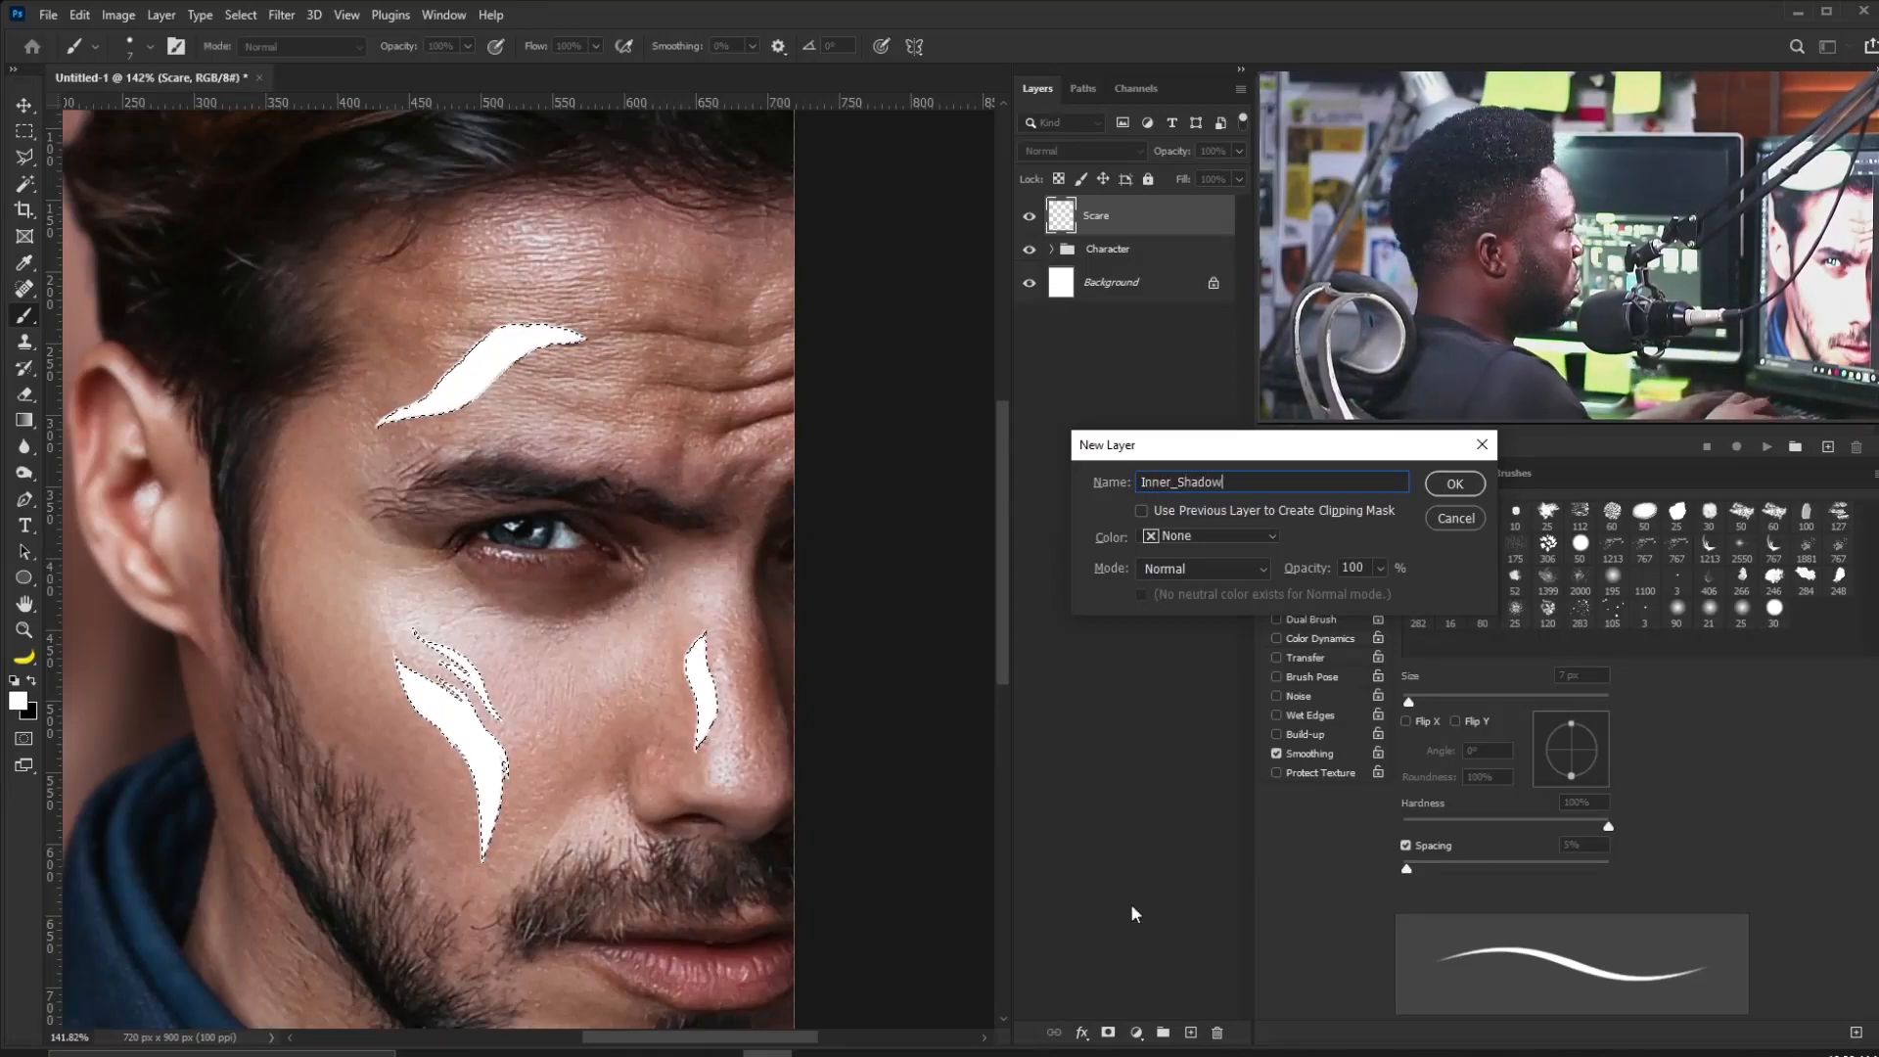
key(Return)
drag(391, 373, 475, 410)
key(ctrl+h)
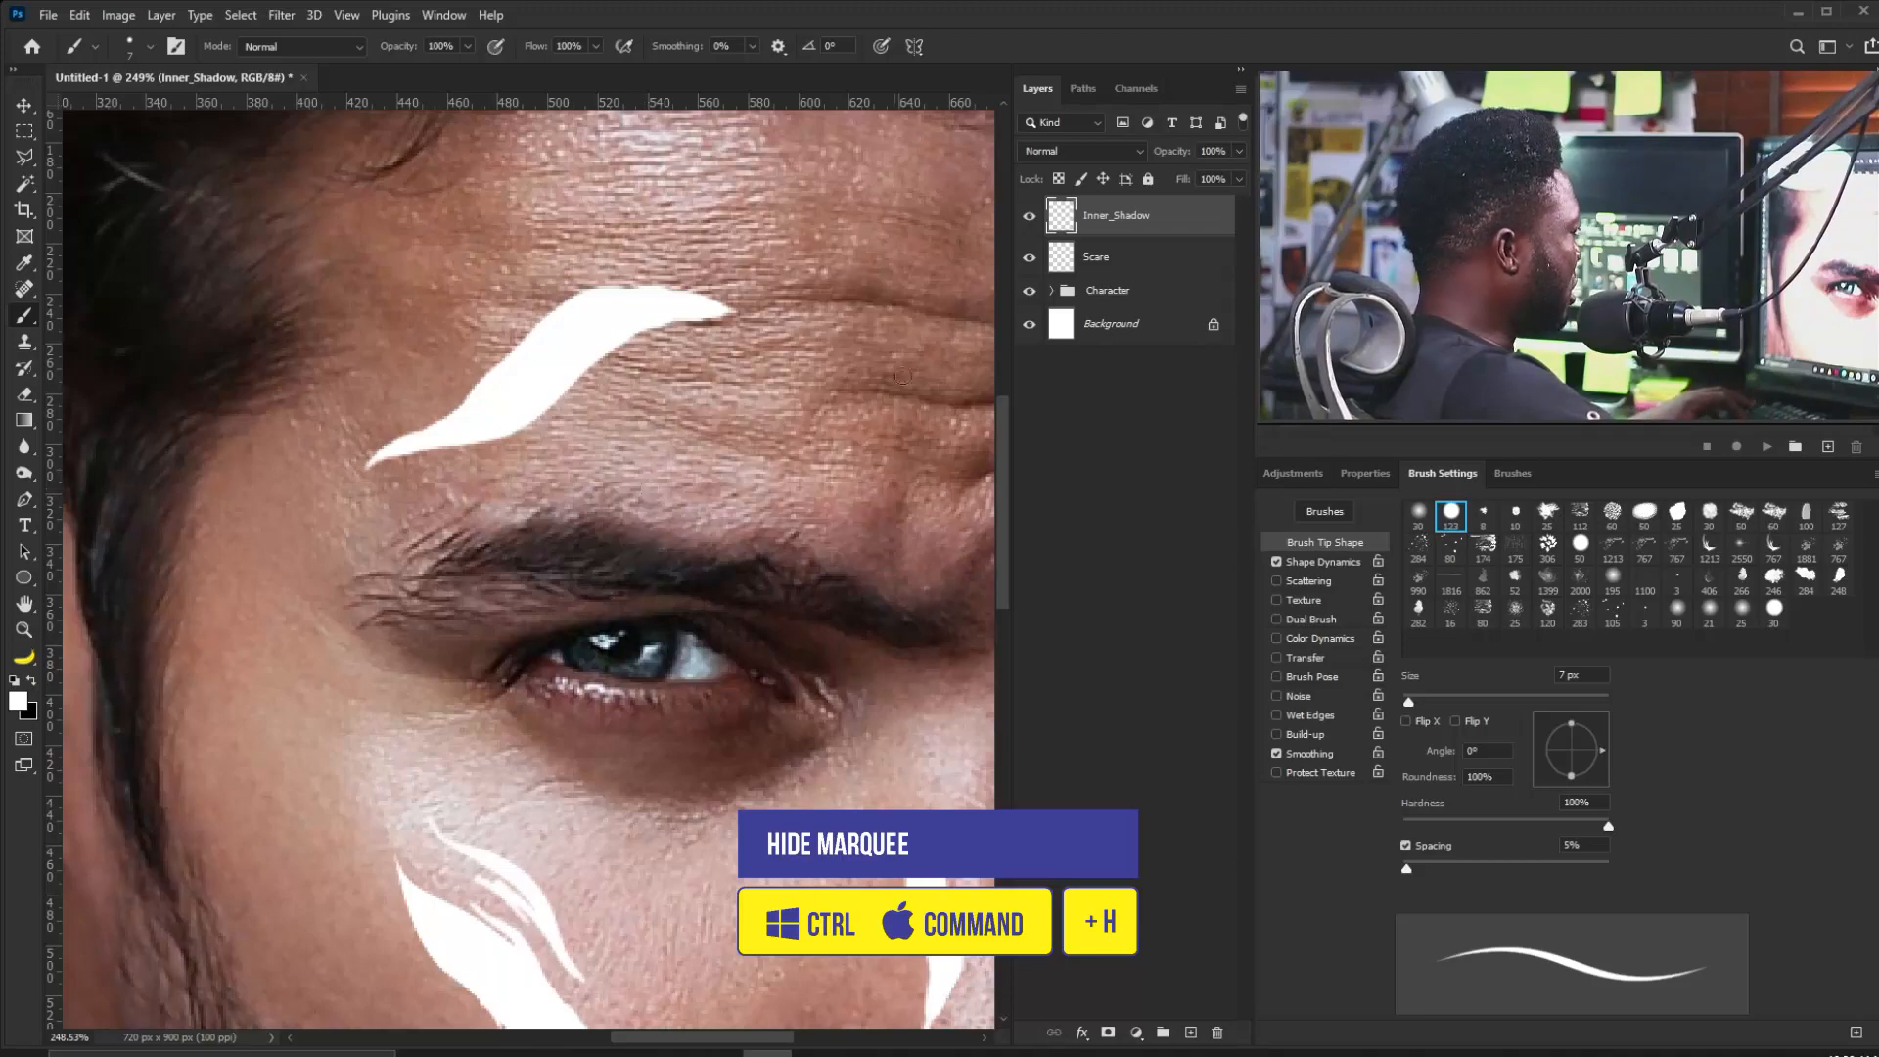
Set up a soft round 40 px brush with 0% hardness, turning Shape Dynamics off and Transfer on.
click(1276, 560)
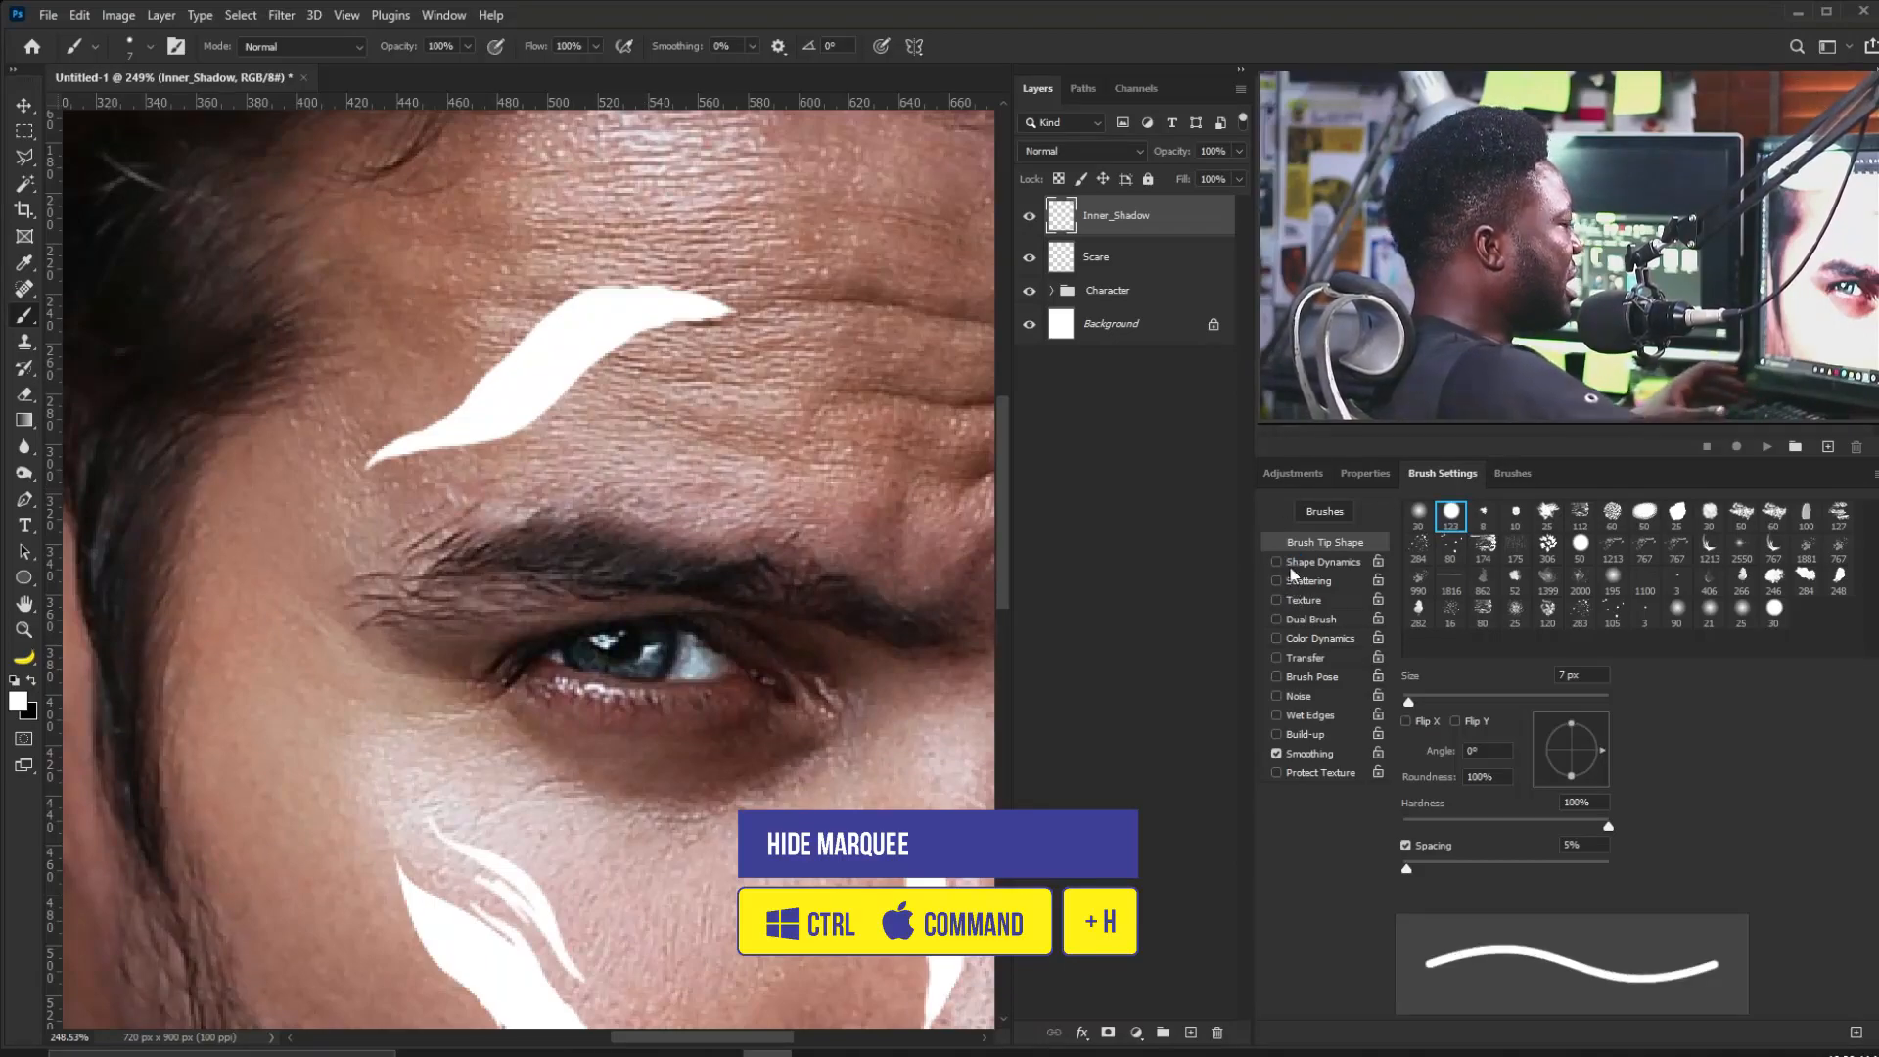
click(1417, 514)
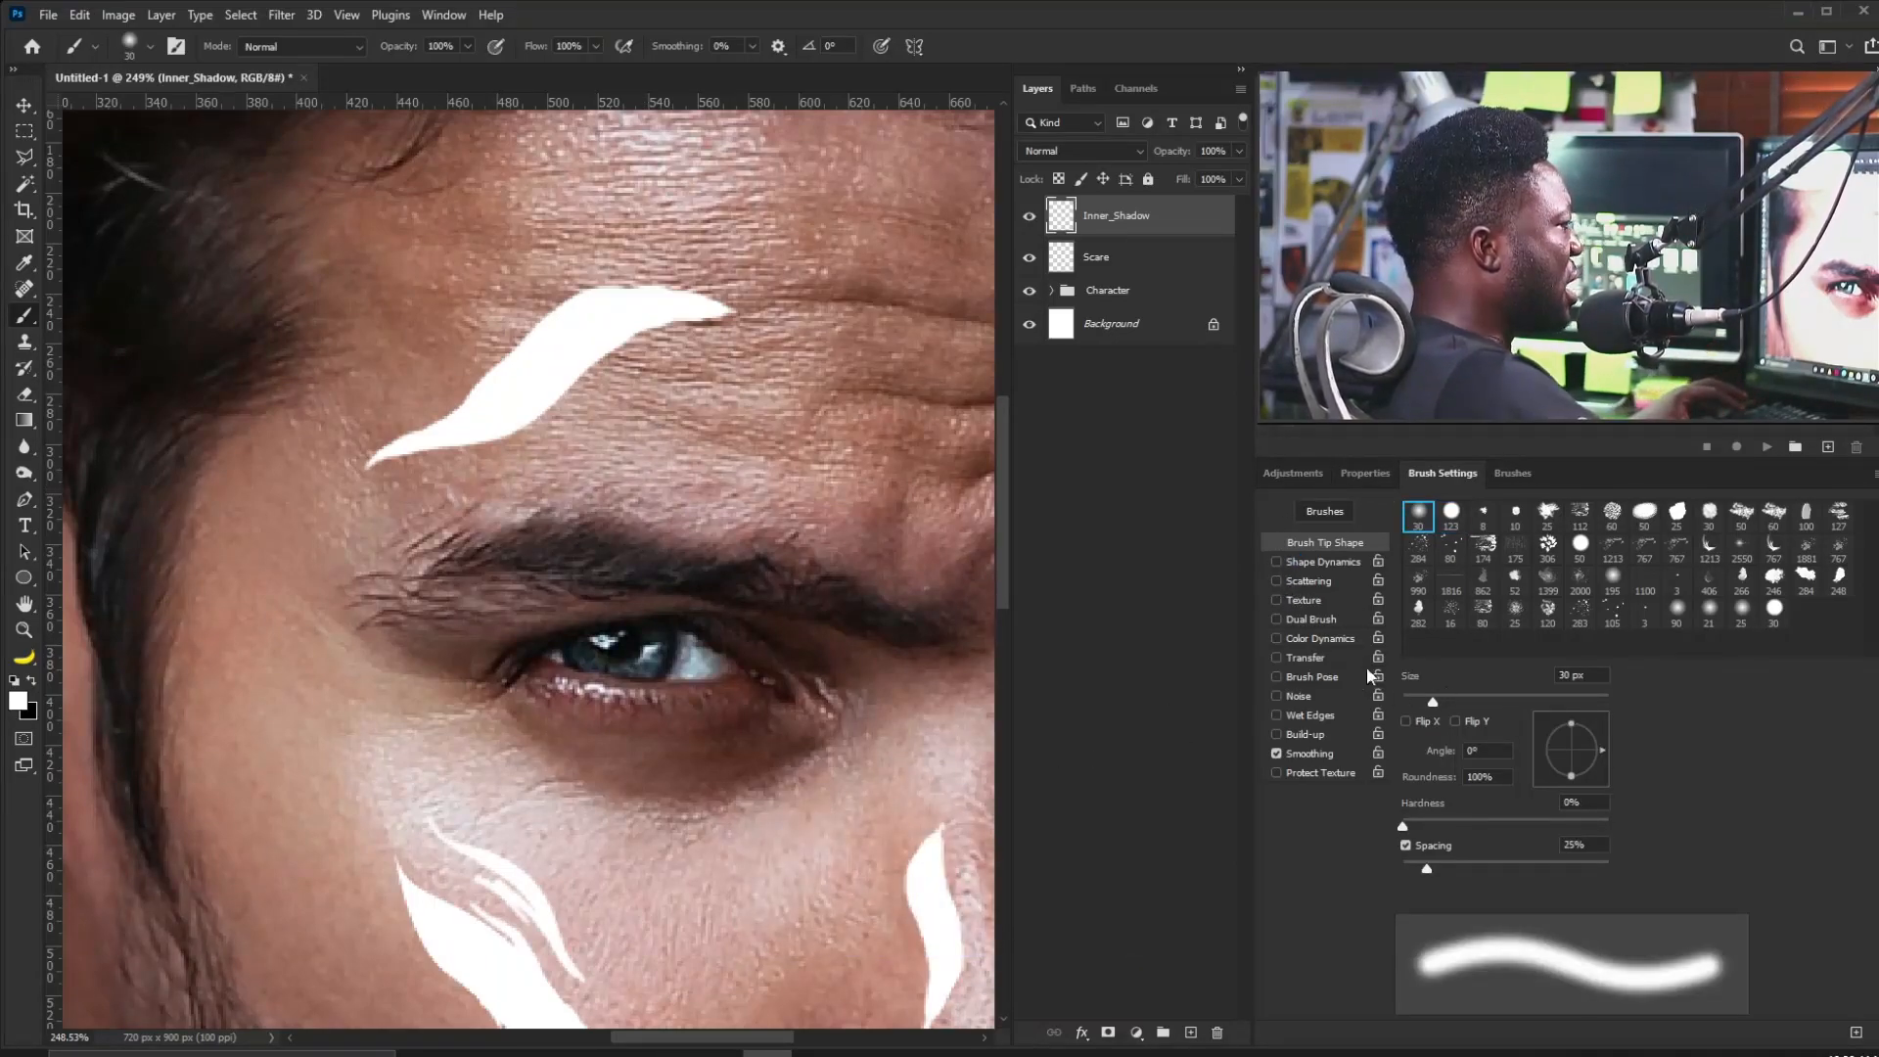
click(1276, 657)
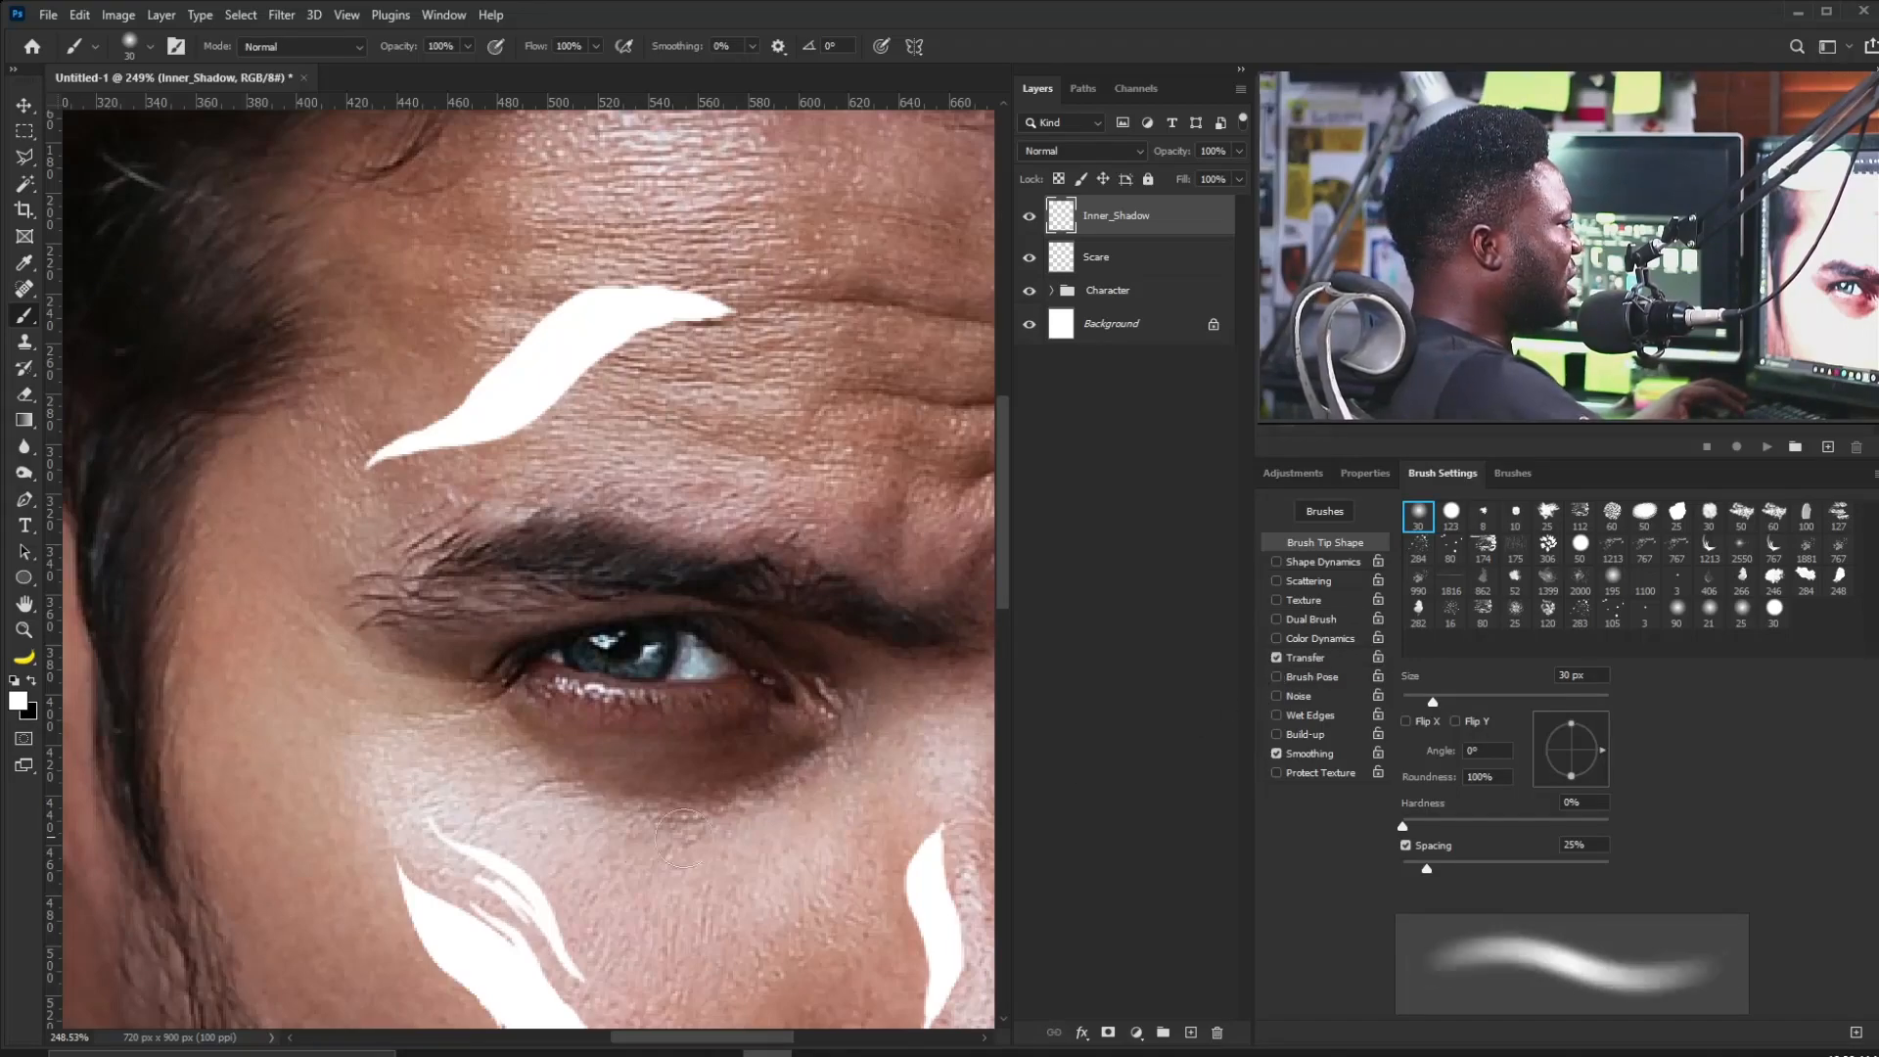
key(bracketright)
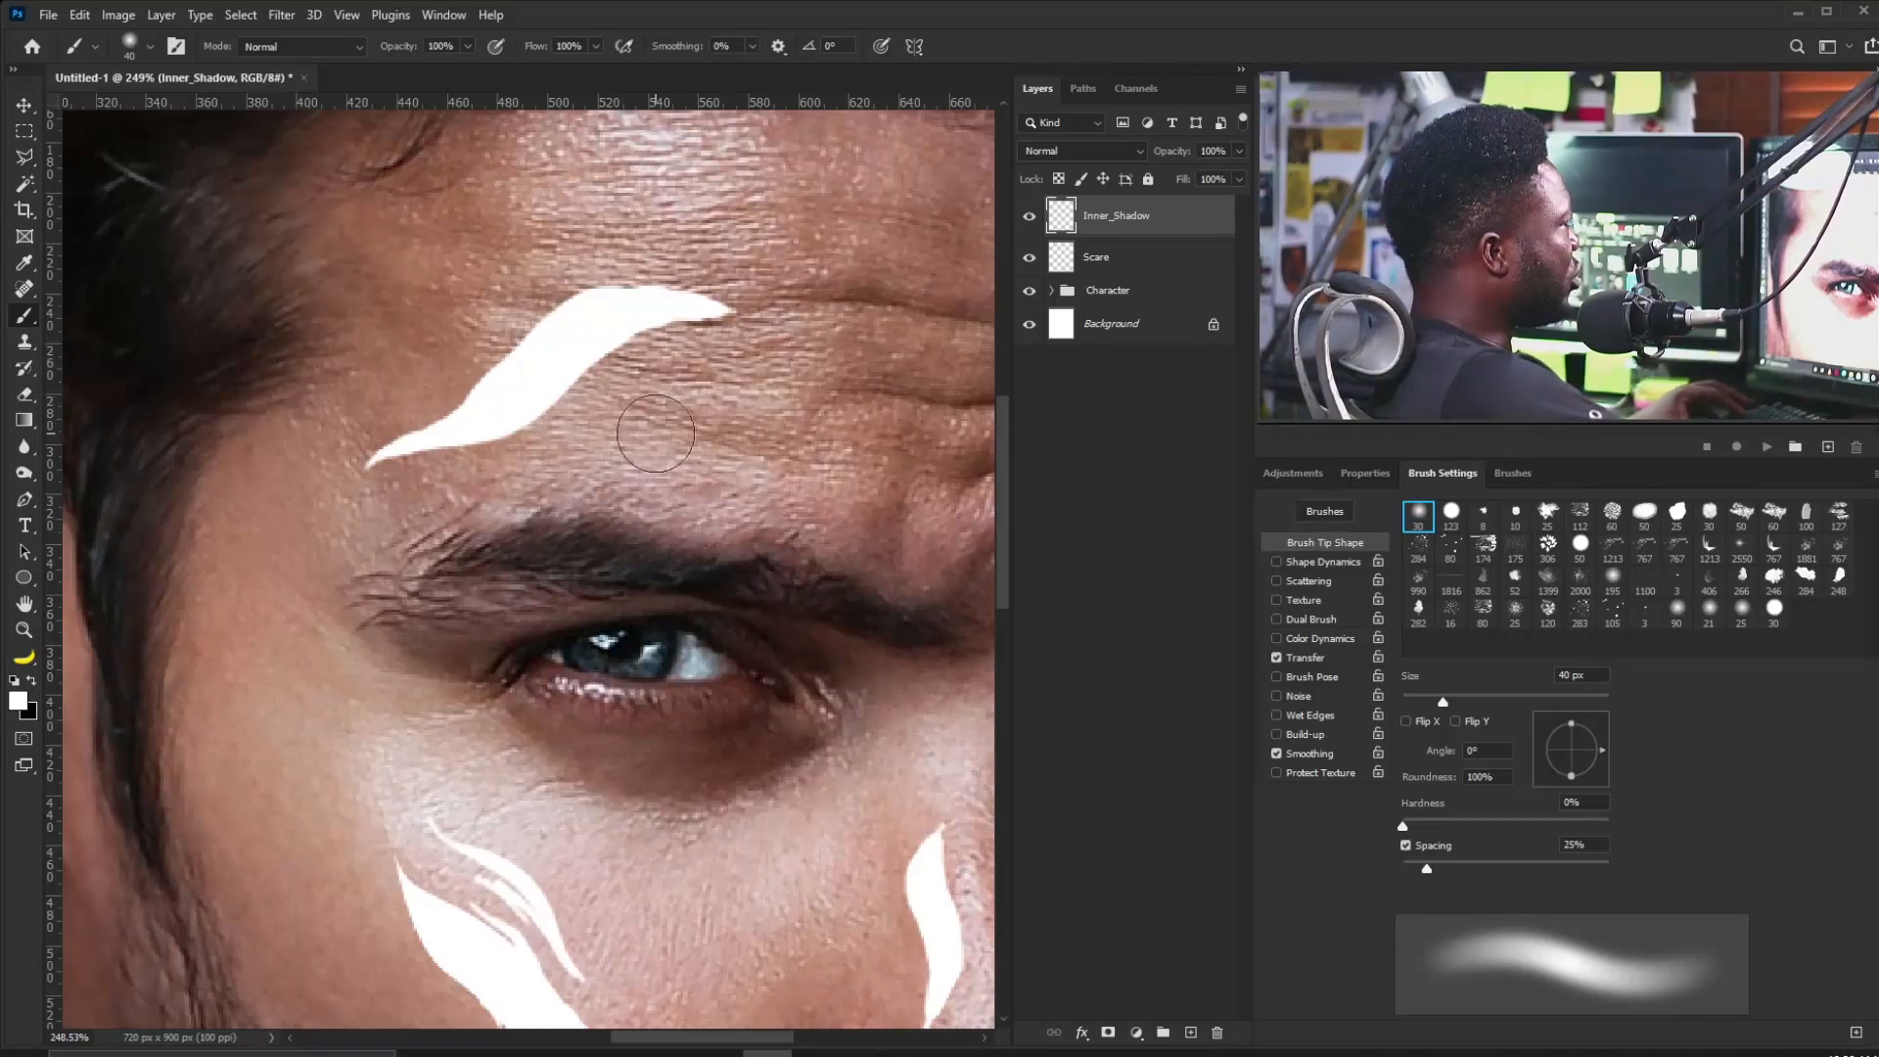
drag(449, 444, 498, 453)
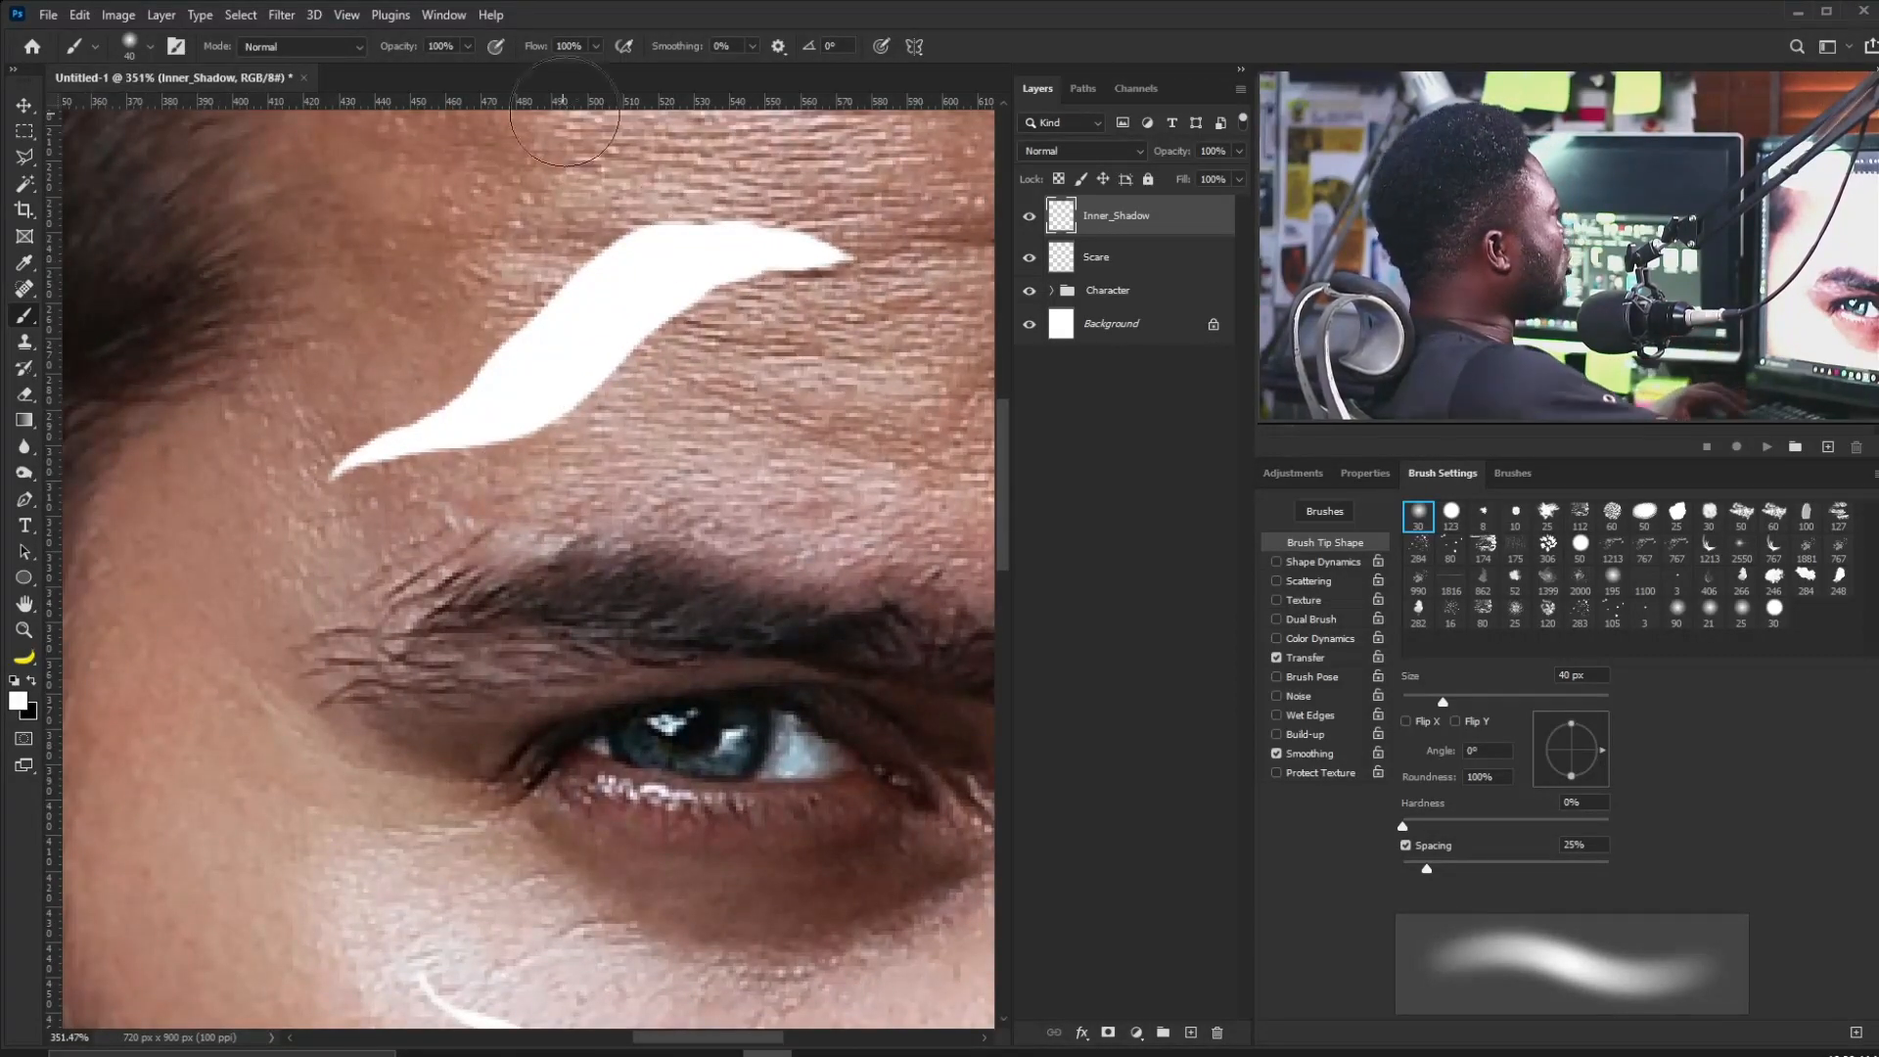
click(465, 47)
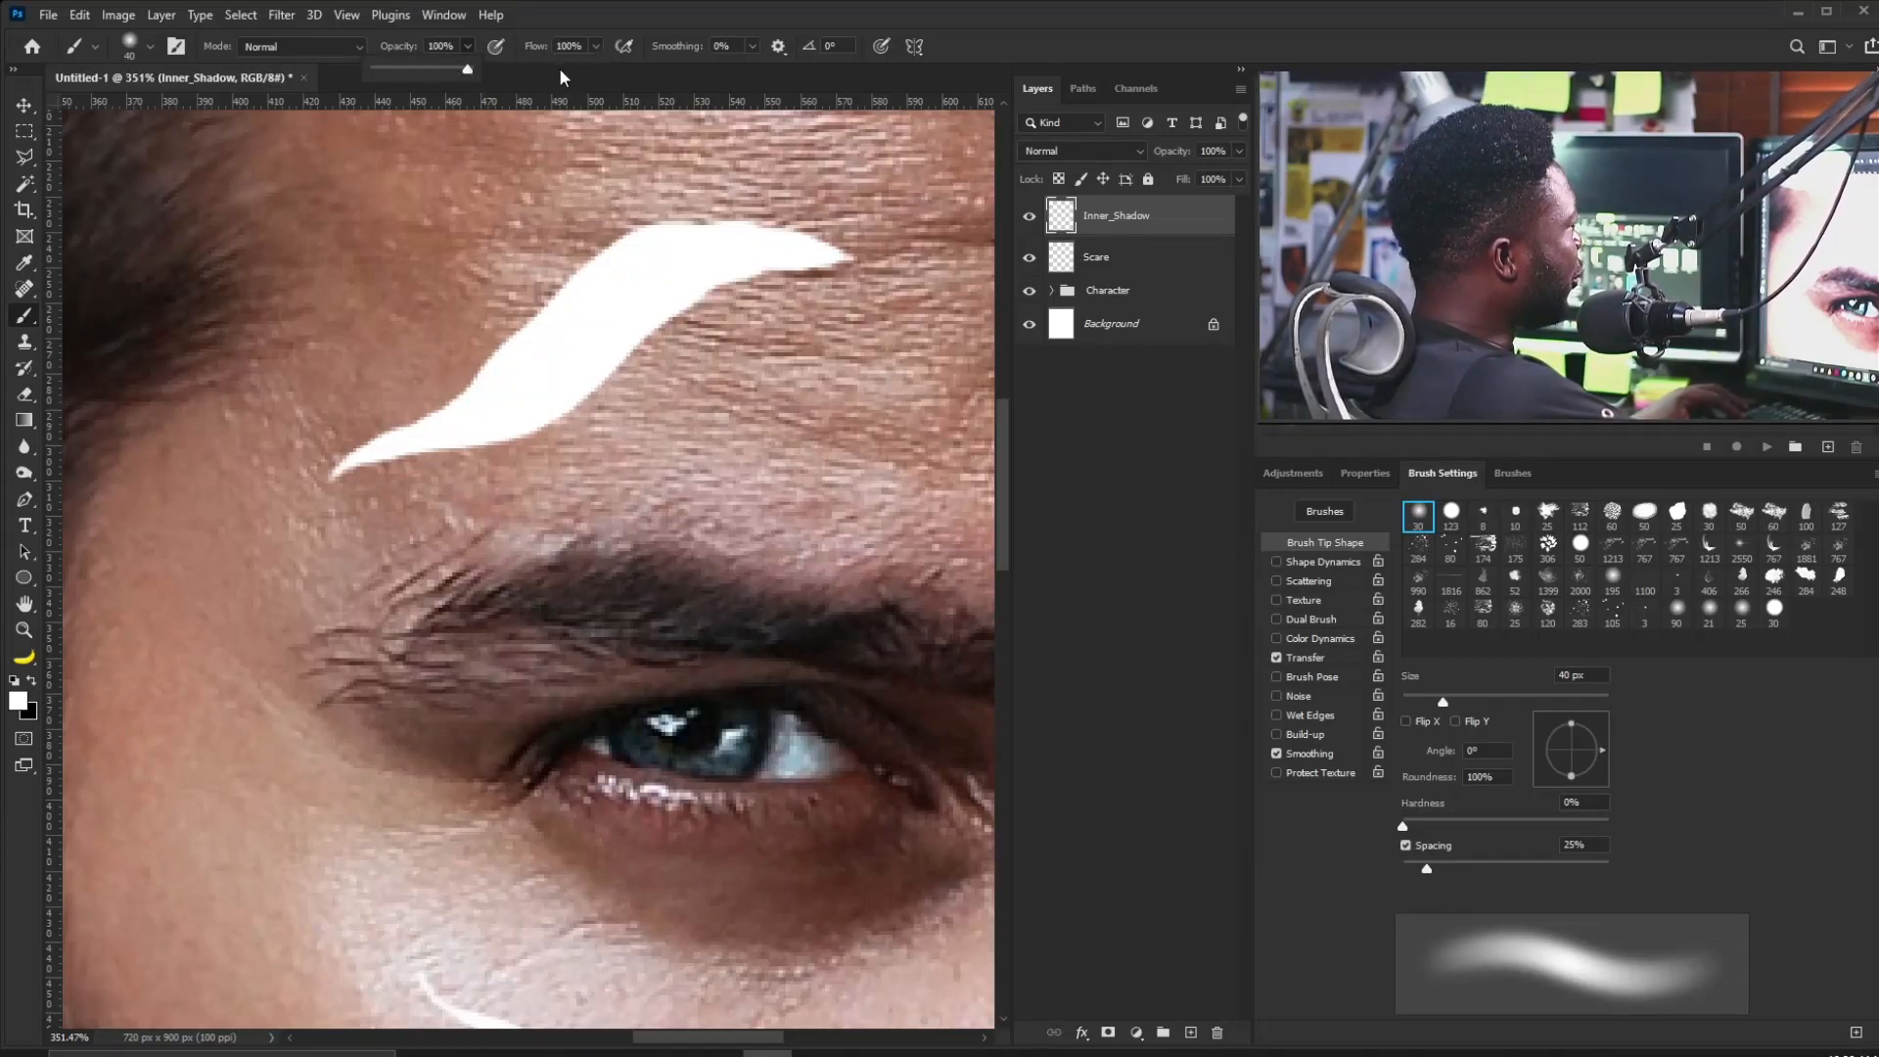
Shade the lower edge of the forehead mark in black with a soft 9 px brush, and its upper edge with 8 px.
key(bracketright)
key(bracketleft)
key(bracketleft)
key(bracketleft)
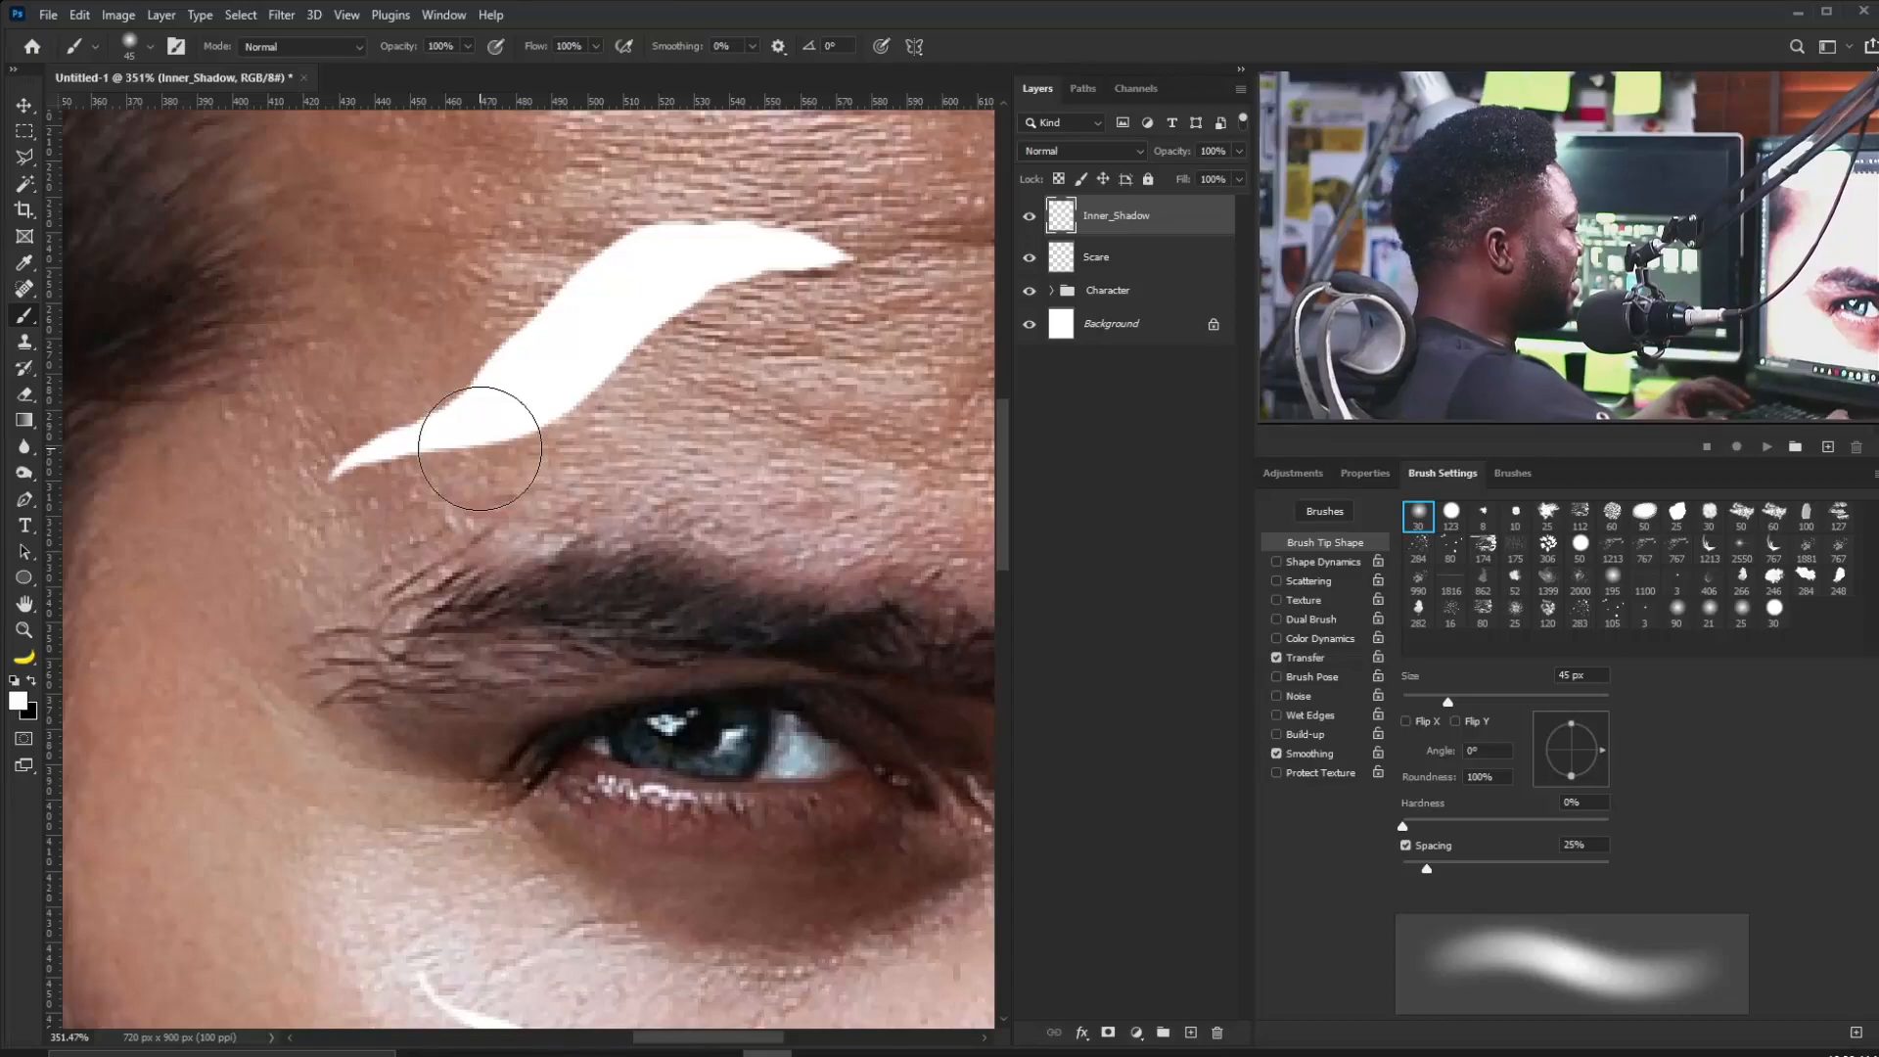
key(bracketleft)
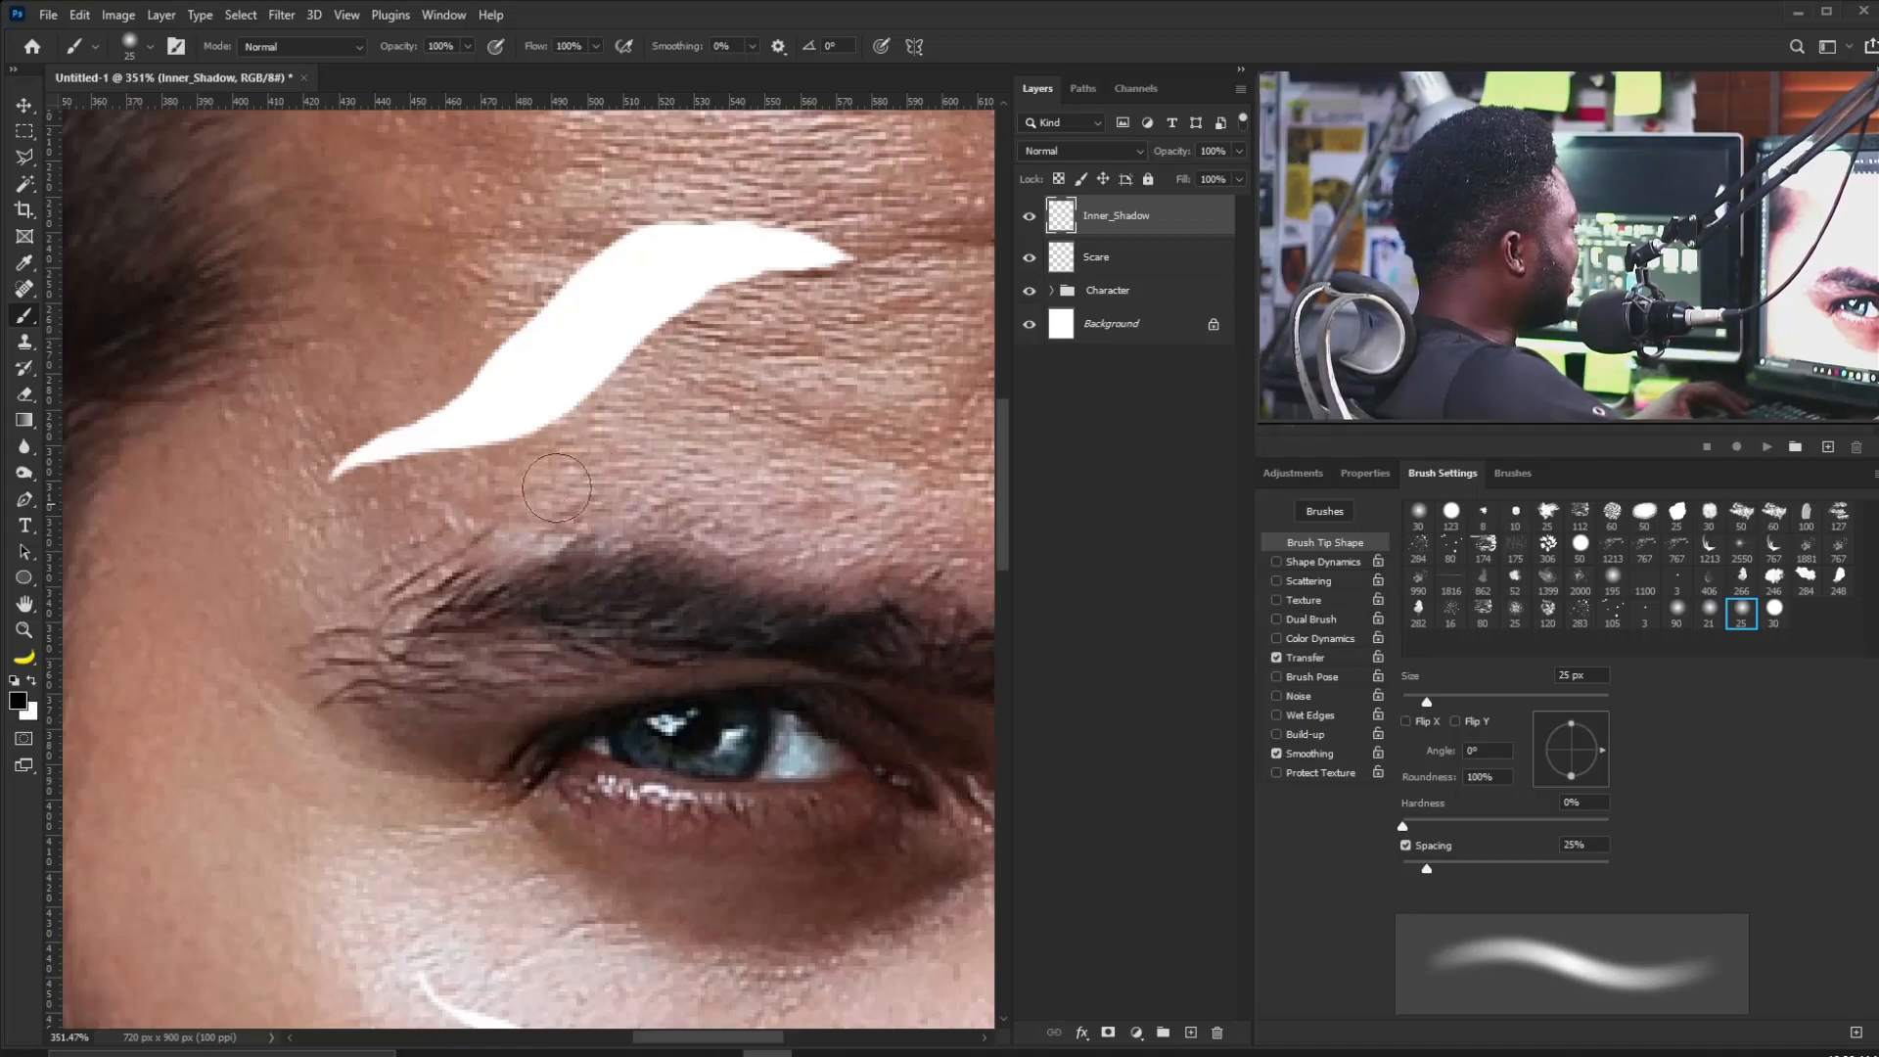
key(bracketleft)
key(bracketleft)
key(bracketleft)
key(bracketleft)
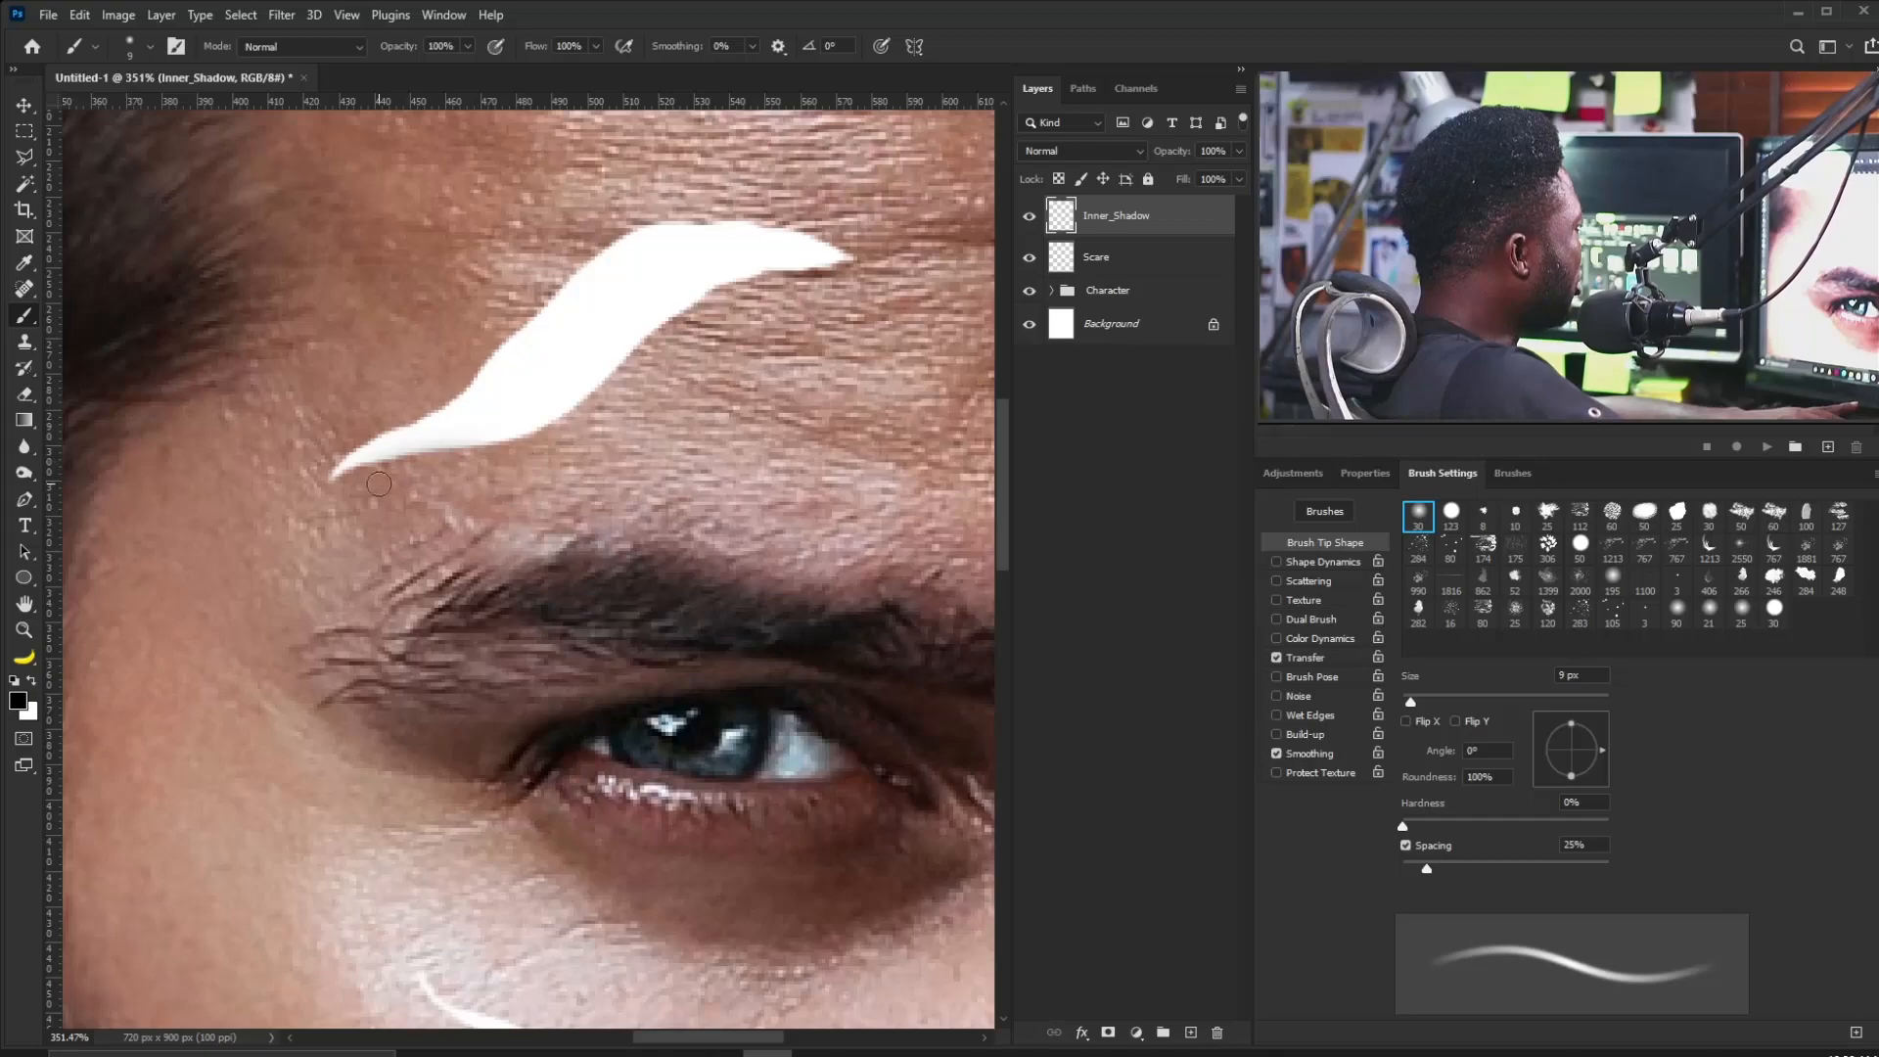
drag(493, 450, 603, 386)
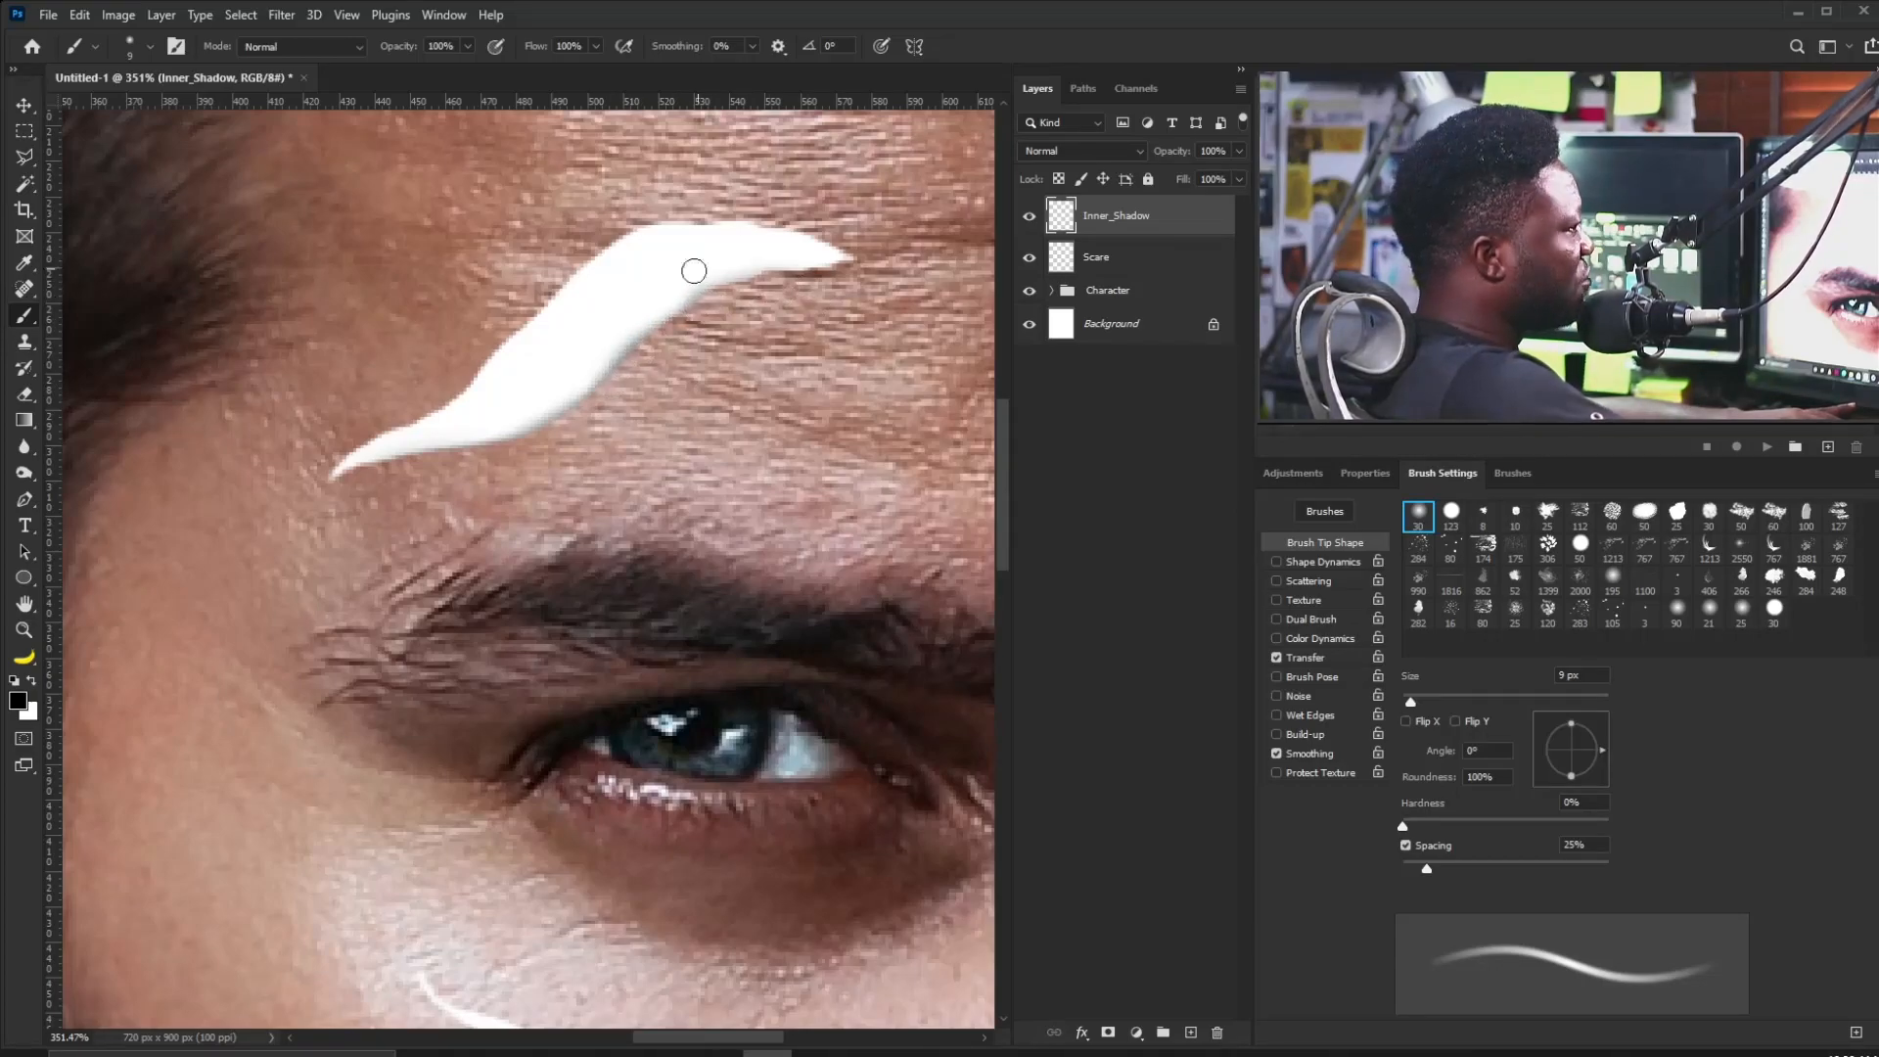
key(bracketleft)
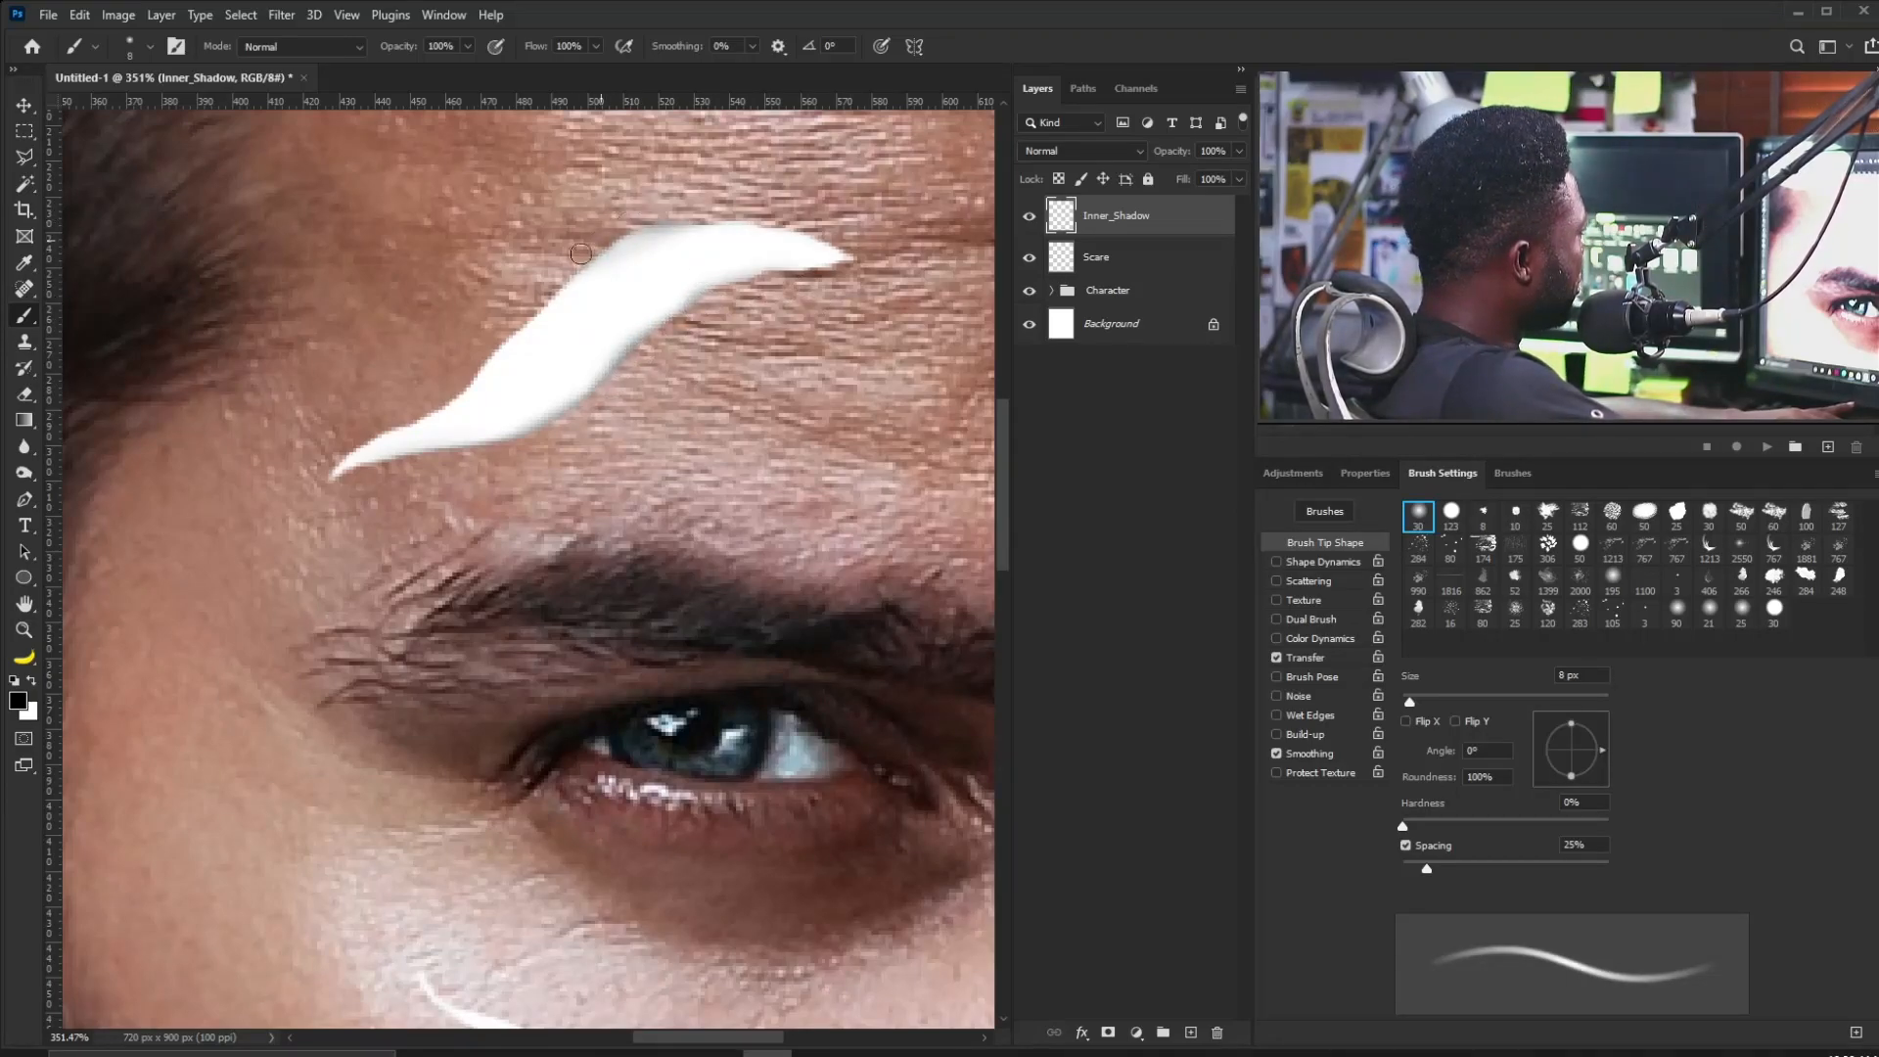
key(bracketright)
key(bracketright)
key(bracketright)
key(bracketright)
drag(682, 240, 613, 280)
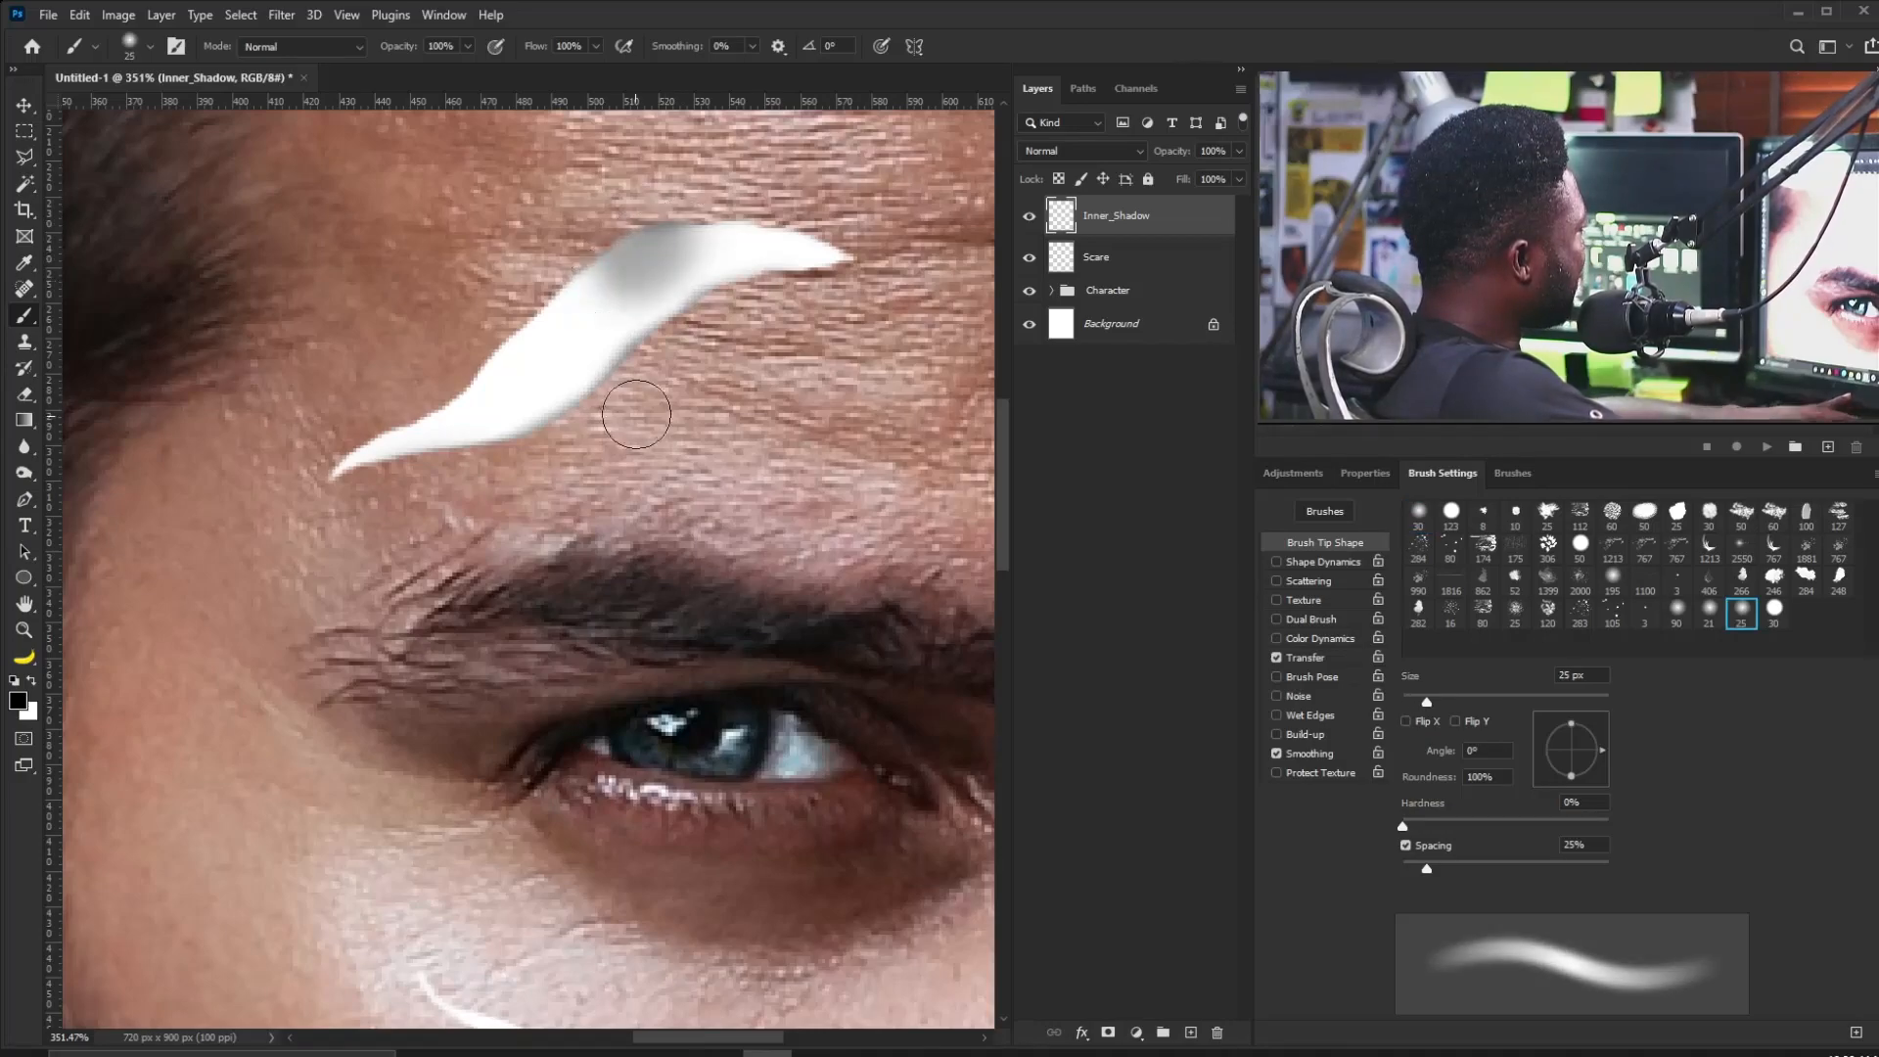
key(ctrl+z)
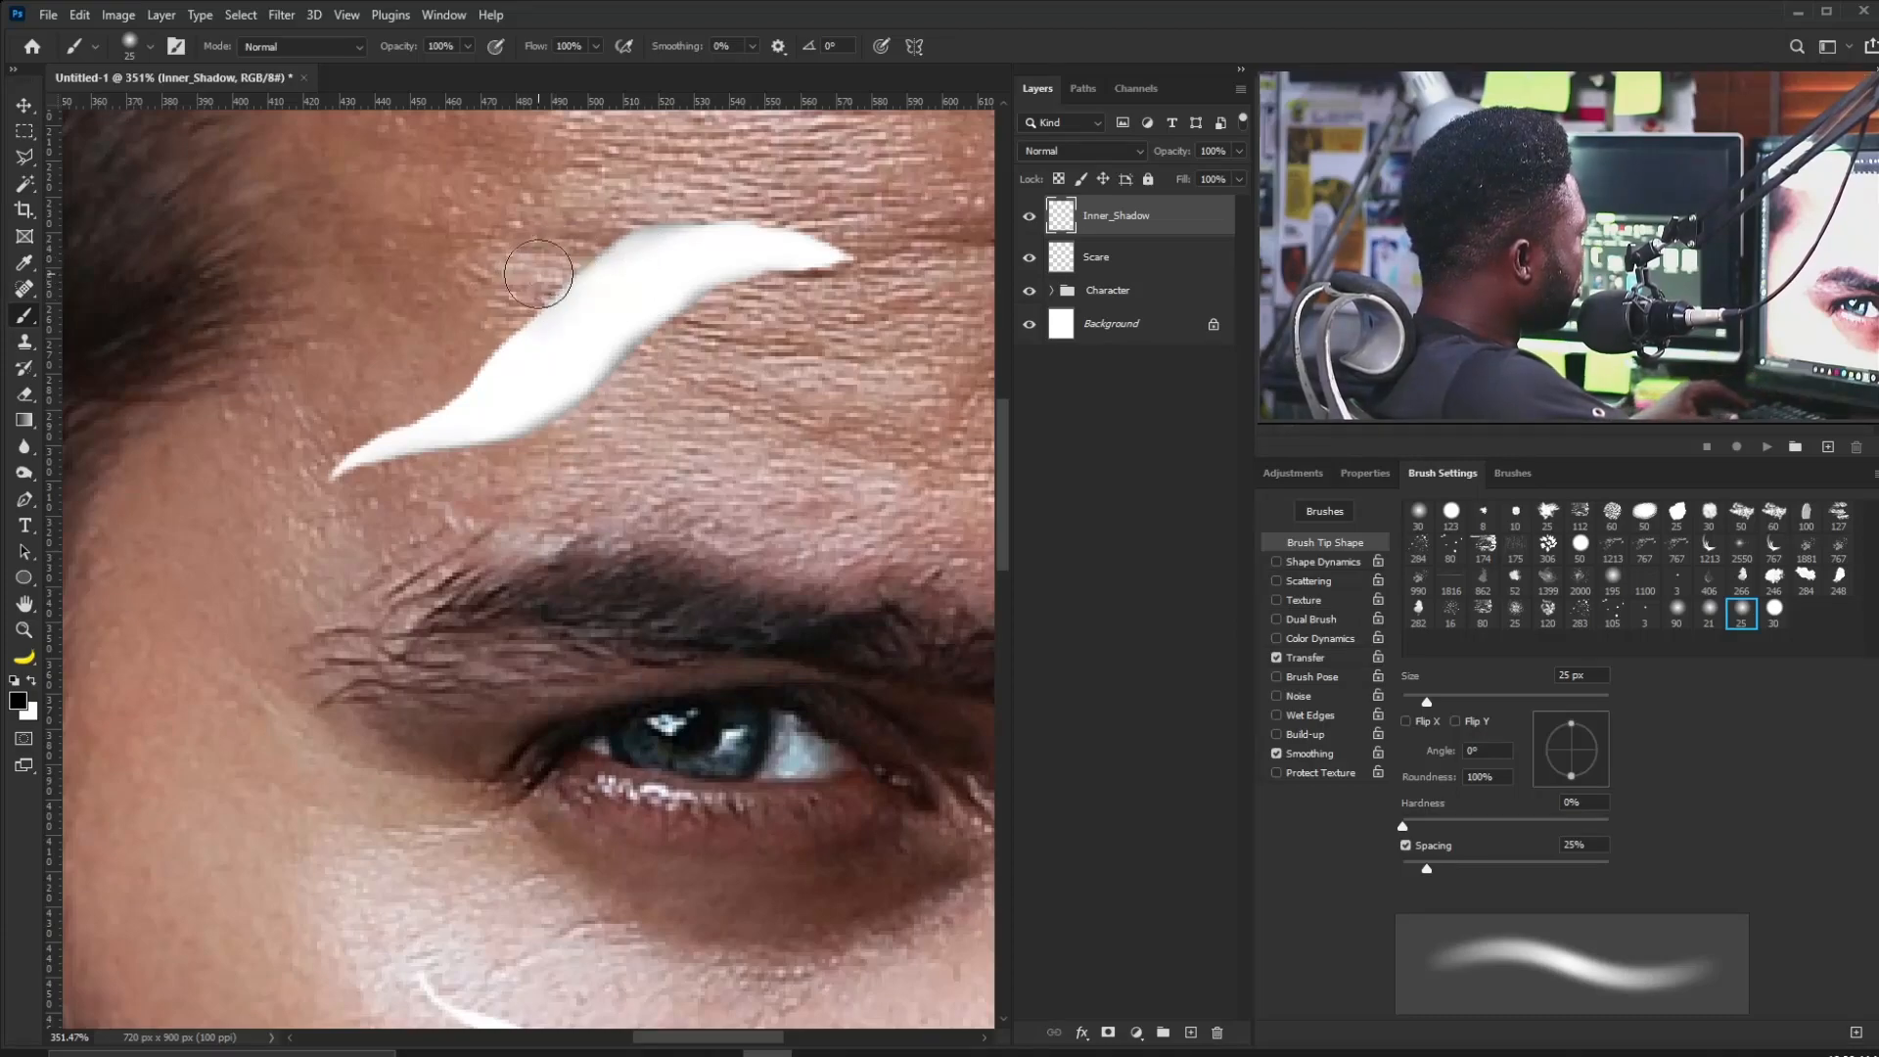
Shade the upper edge and both tips of the forehead mark, reducing the soft black brush from 10 px to 6 px.
key(bracketleft)
key(bracketleft)
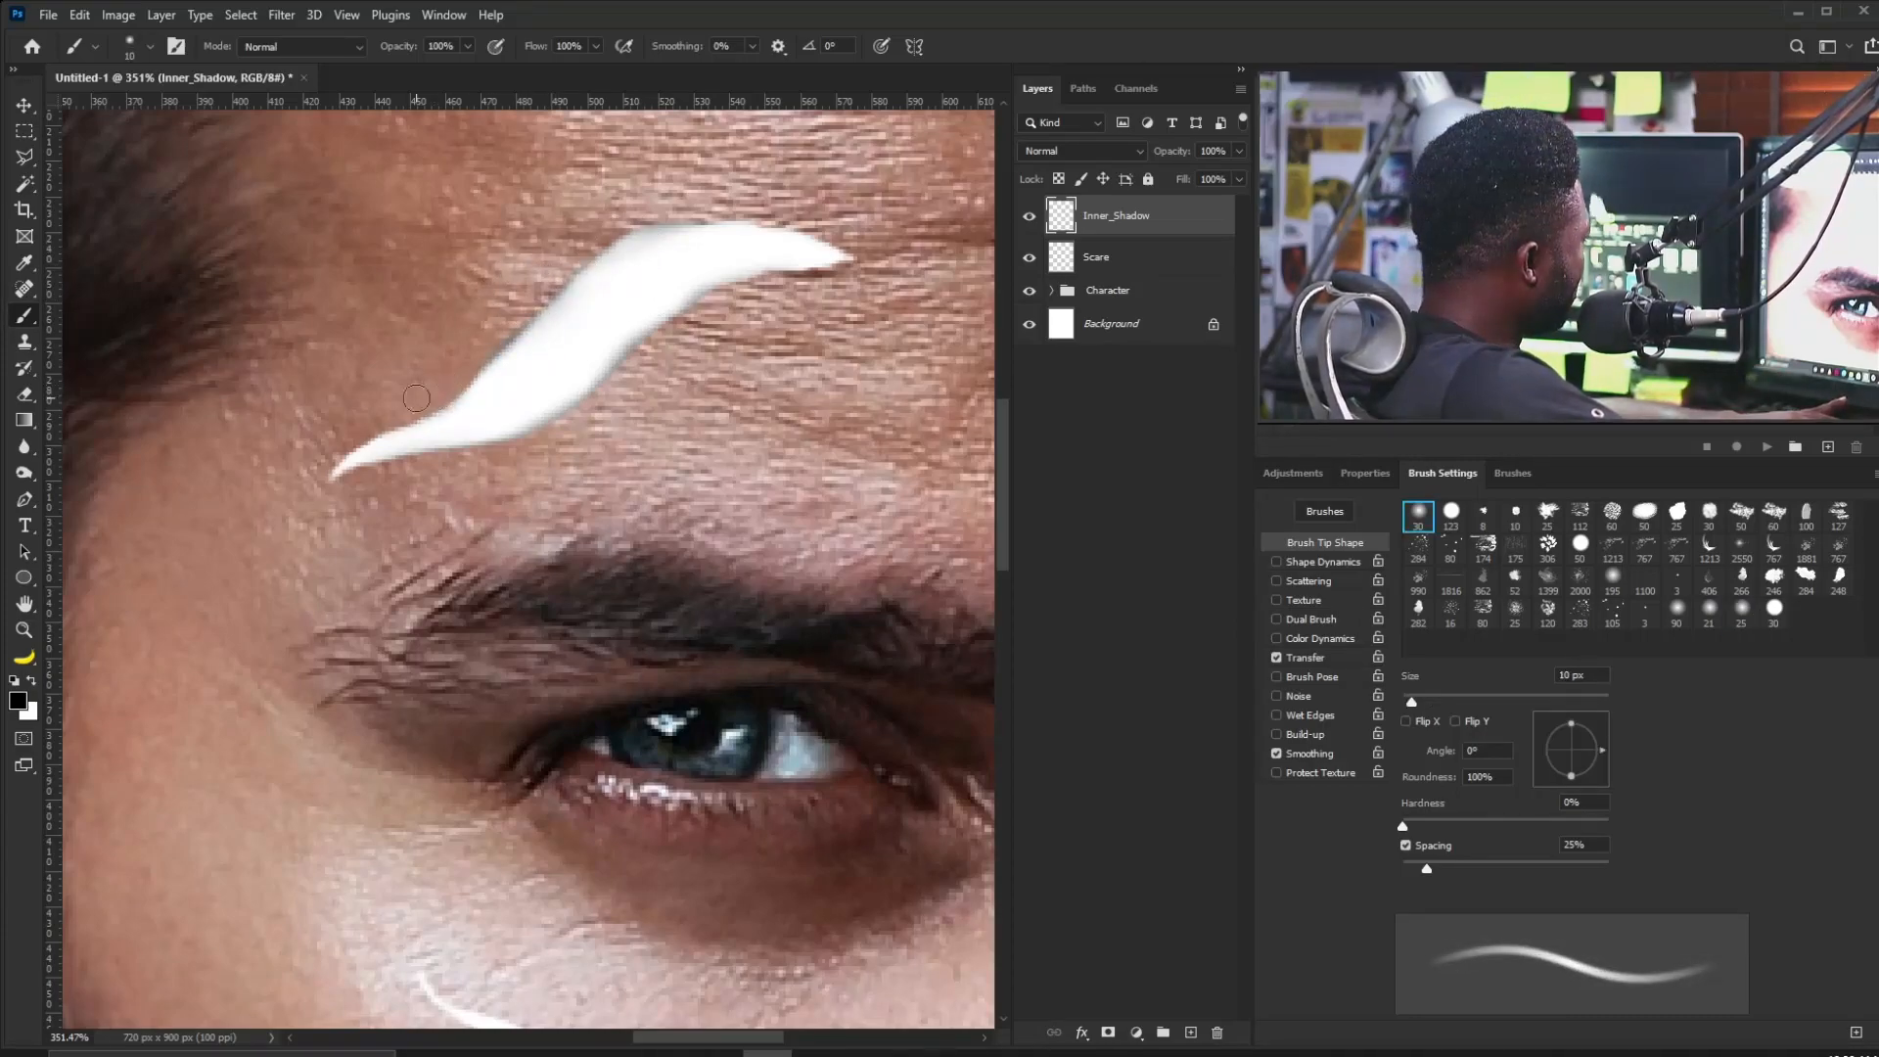
key(bracketleft)
key(bracketleft)
key(bracketleft)
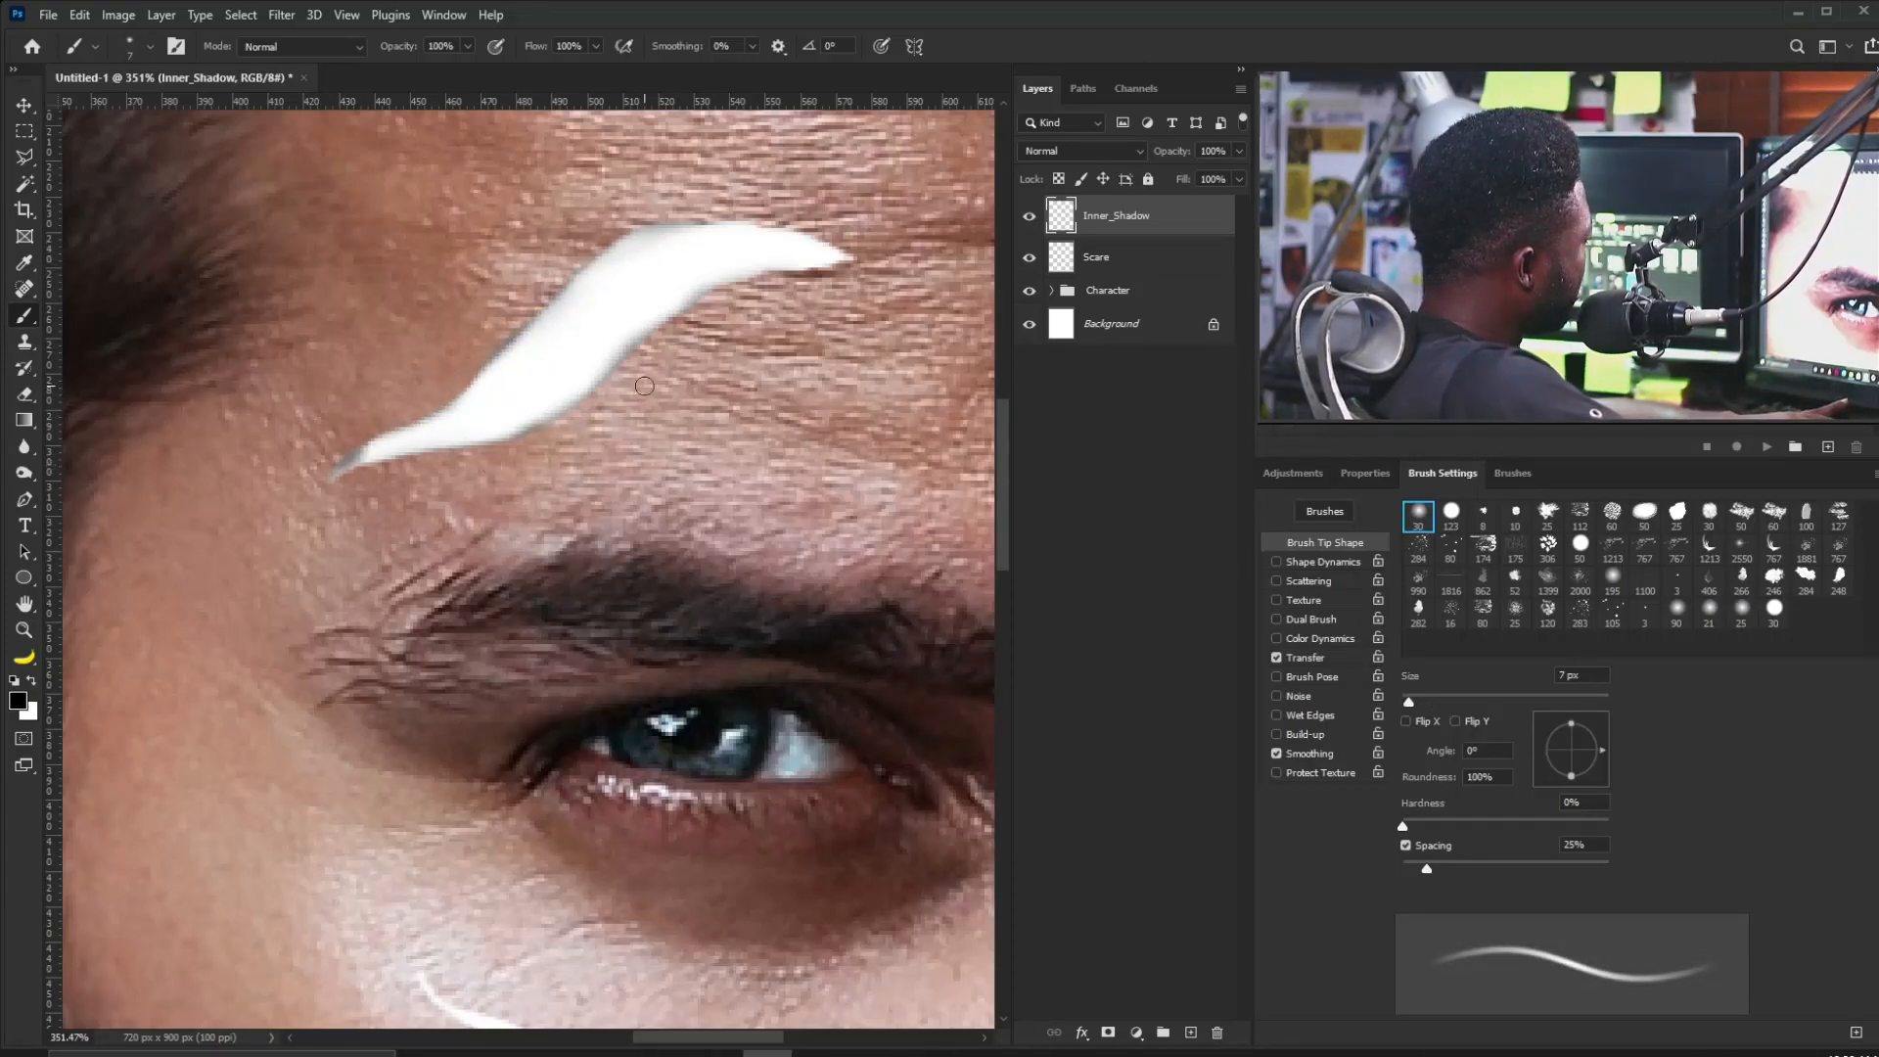
key(bracketleft)
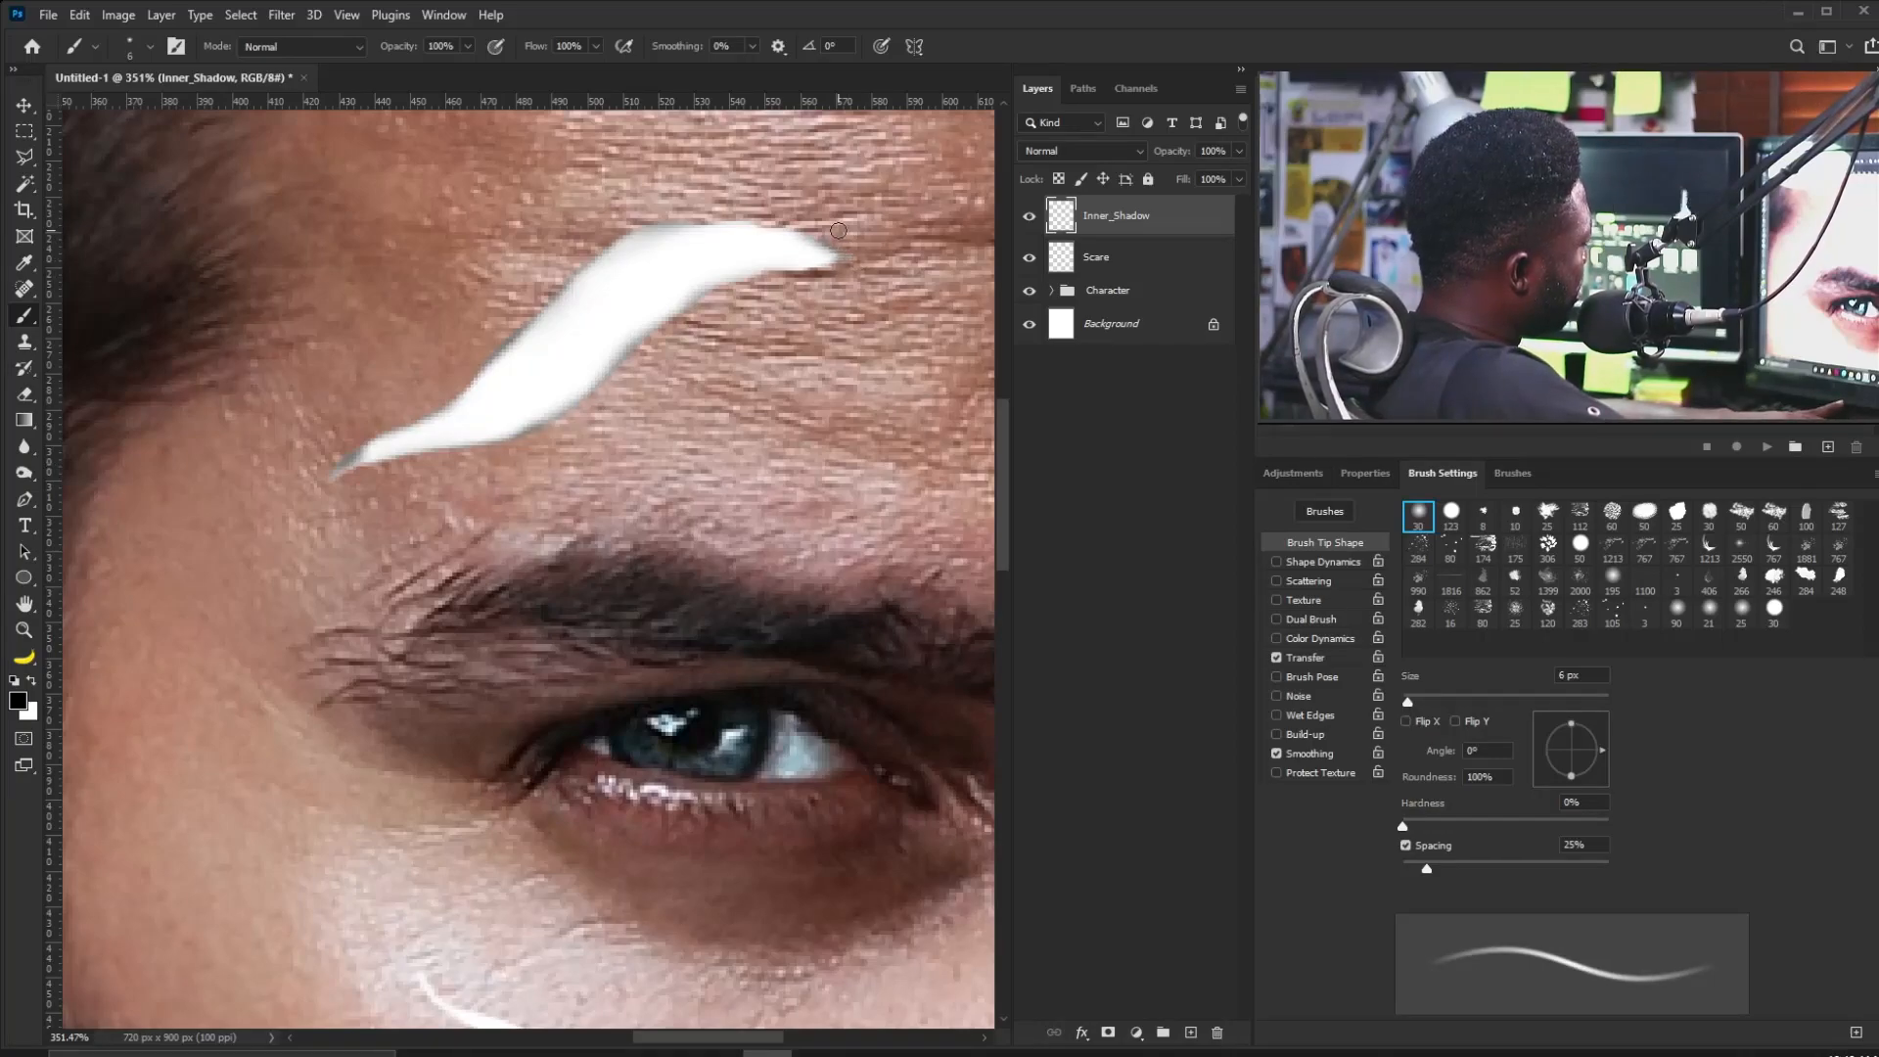
Shade the outer edge near the upper tip of the large cheek mark with the soft black brush.
drag(709, 871, 709, 210)
drag(685, 636, 637, 637)
key(bracketright)
key(bracketright)
key(bracketright)
key(bracketright)
key(bracketright)
drag(407, 494, 445, 460)
key(bracketleft)
key(bracketleft)
key(bracketleft)
key(bracketleft)
key(bracketleft)
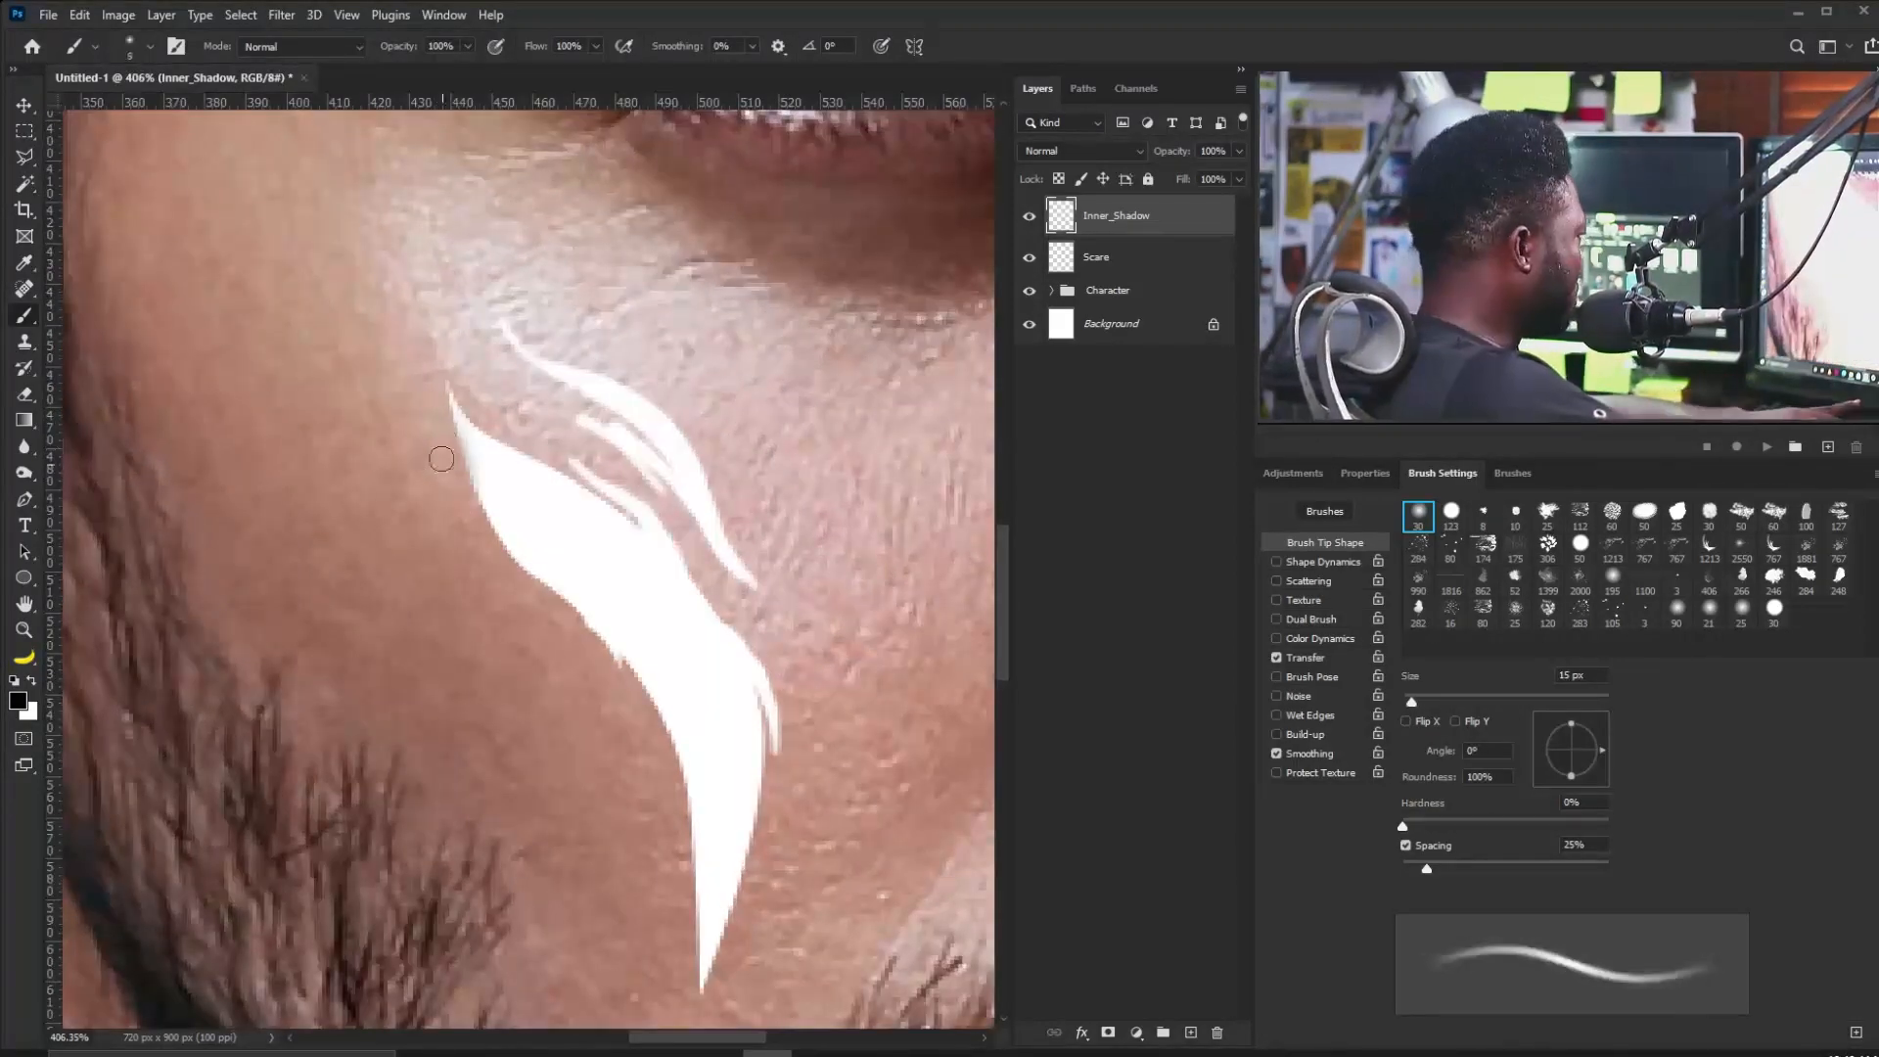
Shade the inner edge, lower outer edge and bottom tip of the large cheek mark with a soft 6 px black brush.
mouse_move(590, 634)
mouse_down()
mouse_move(680, 784)
mouse_move(673, 546)
mouse_up()
drag(751, 648, 775, 516)
drag(802, 428, 852, 509)
key(bracketleft)
key(bracketleft)
key(bracketleft)
key(bracketleft)
key(bracketleft)
mouse_move(783, 577)
mouse_down()
mouse_move(749, 415)
mouse_move(758, 490)
mouse_up()
mouse_move(761, 403)
mouse_down()
mouse_move(739, 627)
mouse_move(585, 396)
mouse_up()
key(bracketright)
key(bracketright)
key(bracketright)
key(bracketright)
drag(528, 323, 587, 323)
drag(548, 362, 616, 587)
mouse_move(460, 489)
mouse_down()
mouse_move(604, 570)
mouse_move(649, 640)
mouse_up()
drag(262, 425, 577, 643)
key(bracketleft)
key(bracketleft)
key(bracketleft)
key(bracketright)
key(bracketright)
key(bracketright)
key(bracketright)
drag(284, 452, 252, 419)
drag(219, 337, 415, 428)
mouse_move(415, 427)
mouse_down()
mouse_move(386, 486)
mouse_move(338, 508)
mouse_up()
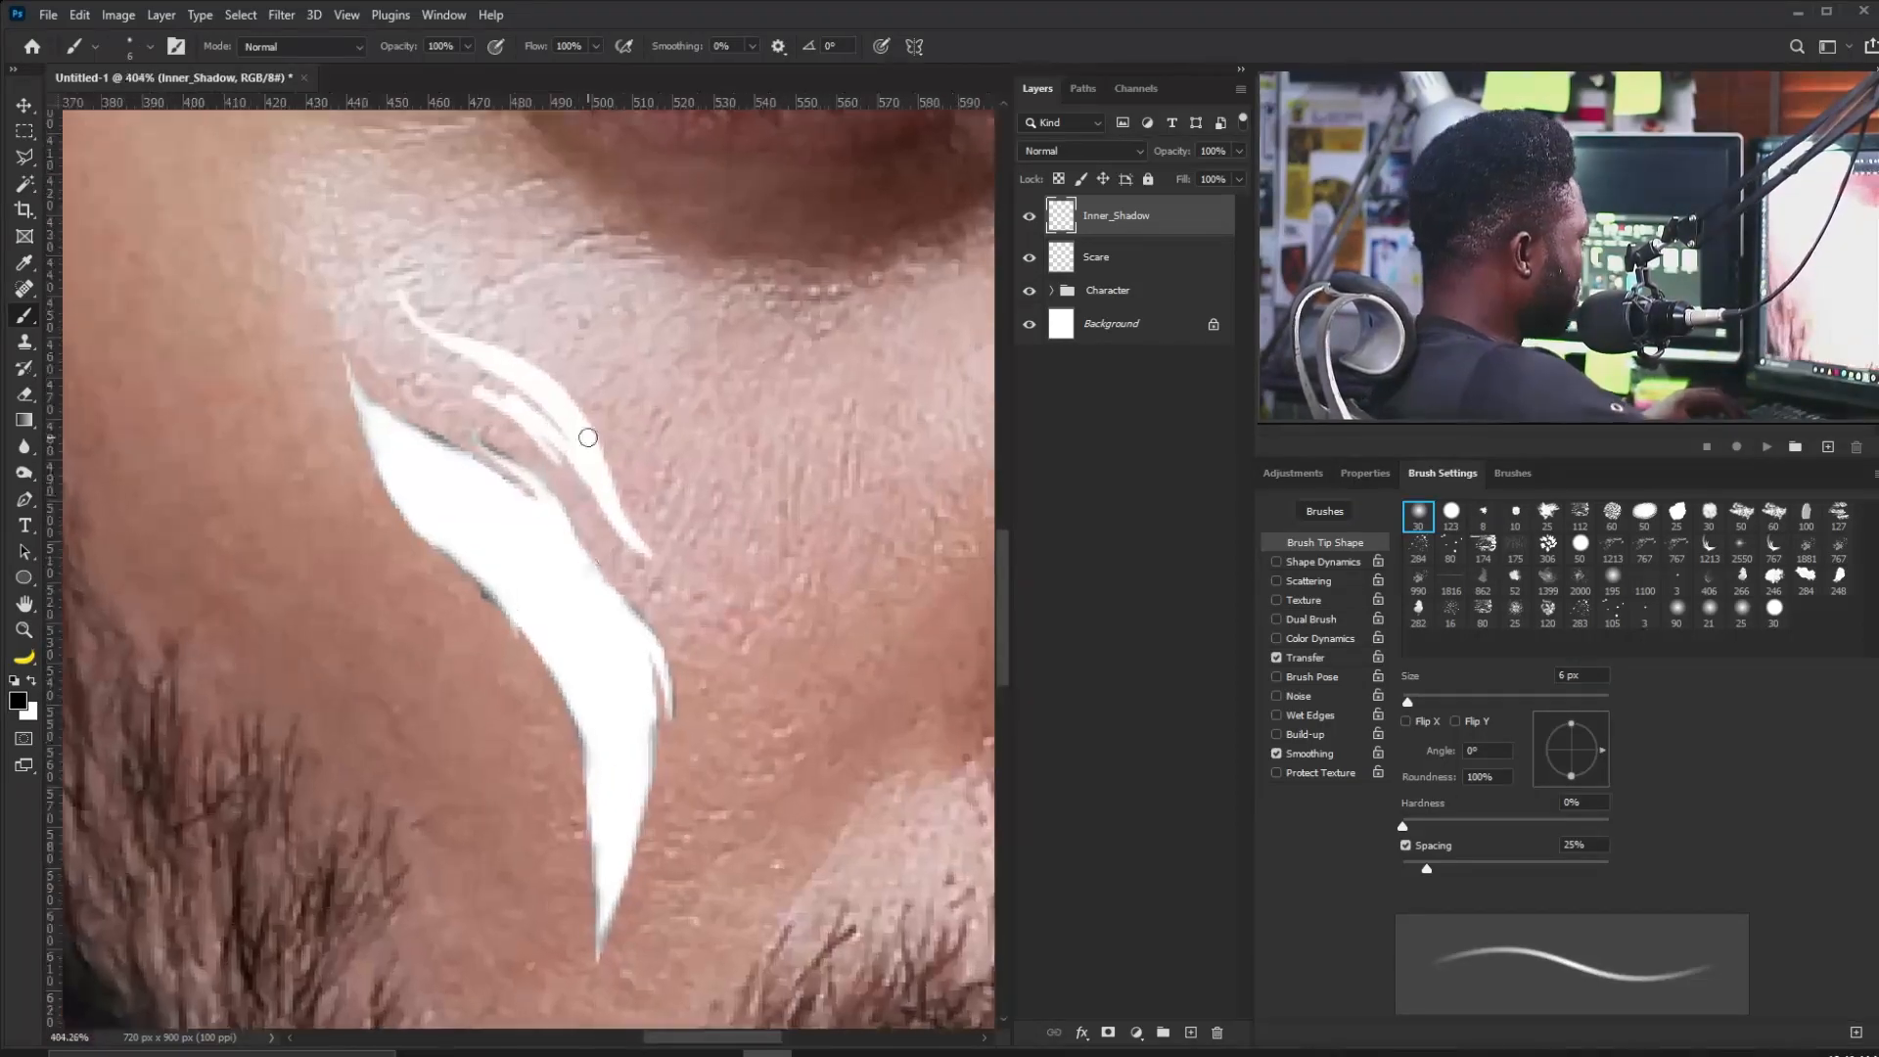
Shade the edges of the thin curved strokes beside the large cheek mark with the soft 6 px black brush.
drag(653, 557, 630, 543)
drag(497, 392, 538, 404)
drag(673, 585, 615, 484)
drag(613, 505, 470, 387)
mouse_move(356, 242)
mouse_down()
mouse_move(449, 343)
mouse_move(517, 323)
mouse_up()
drag(567, 344, 669, 477)
drag(631, 378, 654, 437)
mouse_move(525, 372)
mouse_down()
mouse_move(624, 464)
mouse_move(609, 459)
mouse_up()
drag(670, 564, 738, 649)
mouse_move(685, 380)
mouse_down()
mouse_move(513, 487)
mouse_move(577, 489)
mouse_up()
Shade the edges of the white mark along the nose with a soft 7 px black brush.
key(bracketright)
key(bracketright)
key(bracketright)
key(bracketright)
key(bracketright)
key(bracketright)
drag(436, 601, 393, 883)
drag(196, 473, 149, 400)
scroll(201, 472, down, 3)
scroll(636, 470, up, 6)
drag(725, 545, 689, 616)
mouse_move(625, 677)
mouse_down()
mouse_move(630, 521)
mouse_move(575, 311)
mouse_up()
mouse_move(563, 289)
mouse_down()
mouse_move(547, 469)
mouse_move(556, 389)
mouse_up()
mouse_move(569, 384)
mouse_down()
mouse_move(638, 311)
mouse_move(729, 646)
mouse_up()
drag(714, 507, 689, 324)
drag(641, 450, 494, 604)
mouse_move(587, 411)
mouse_down()
mouse_move(578, 598)
mouse_move(613, 534)
mouse_up()
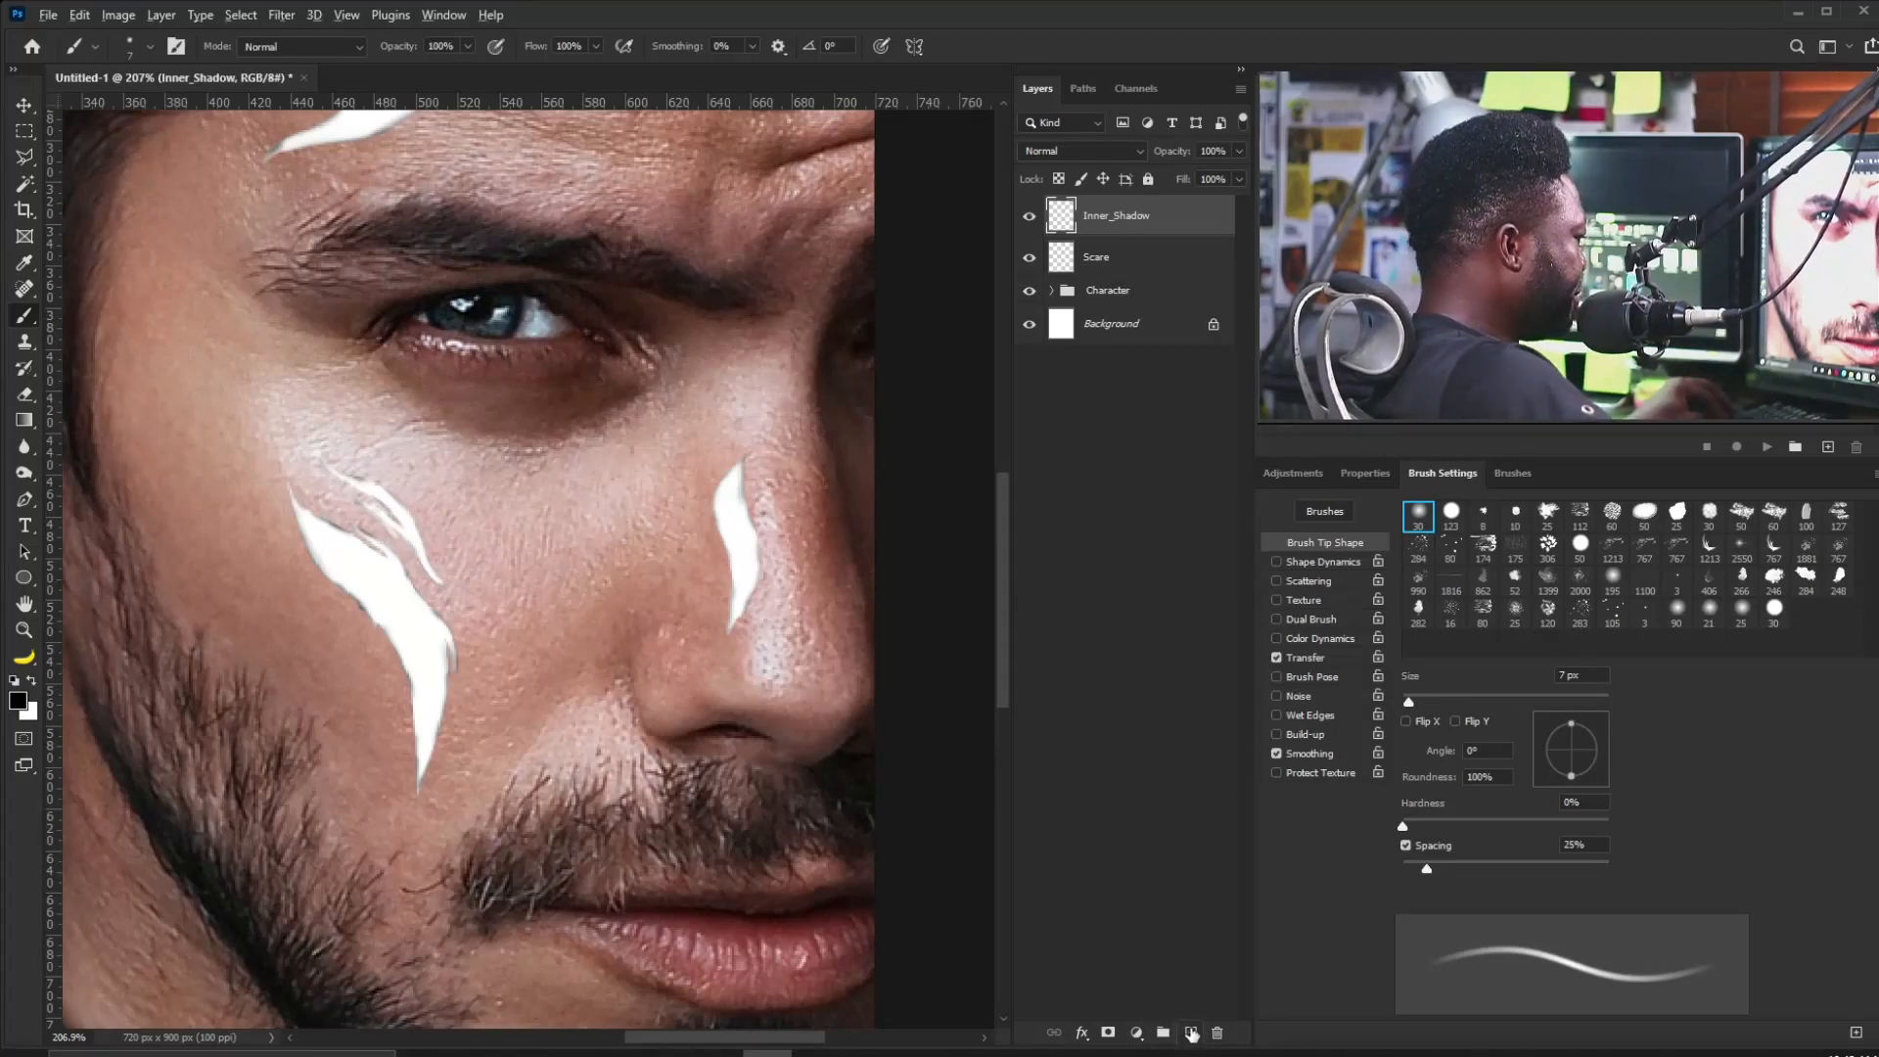
Create a layer named Outer_Shadow above the Inner_Shadow layer.
alt+click(1191, 1032)
text(Outer_Shadow)
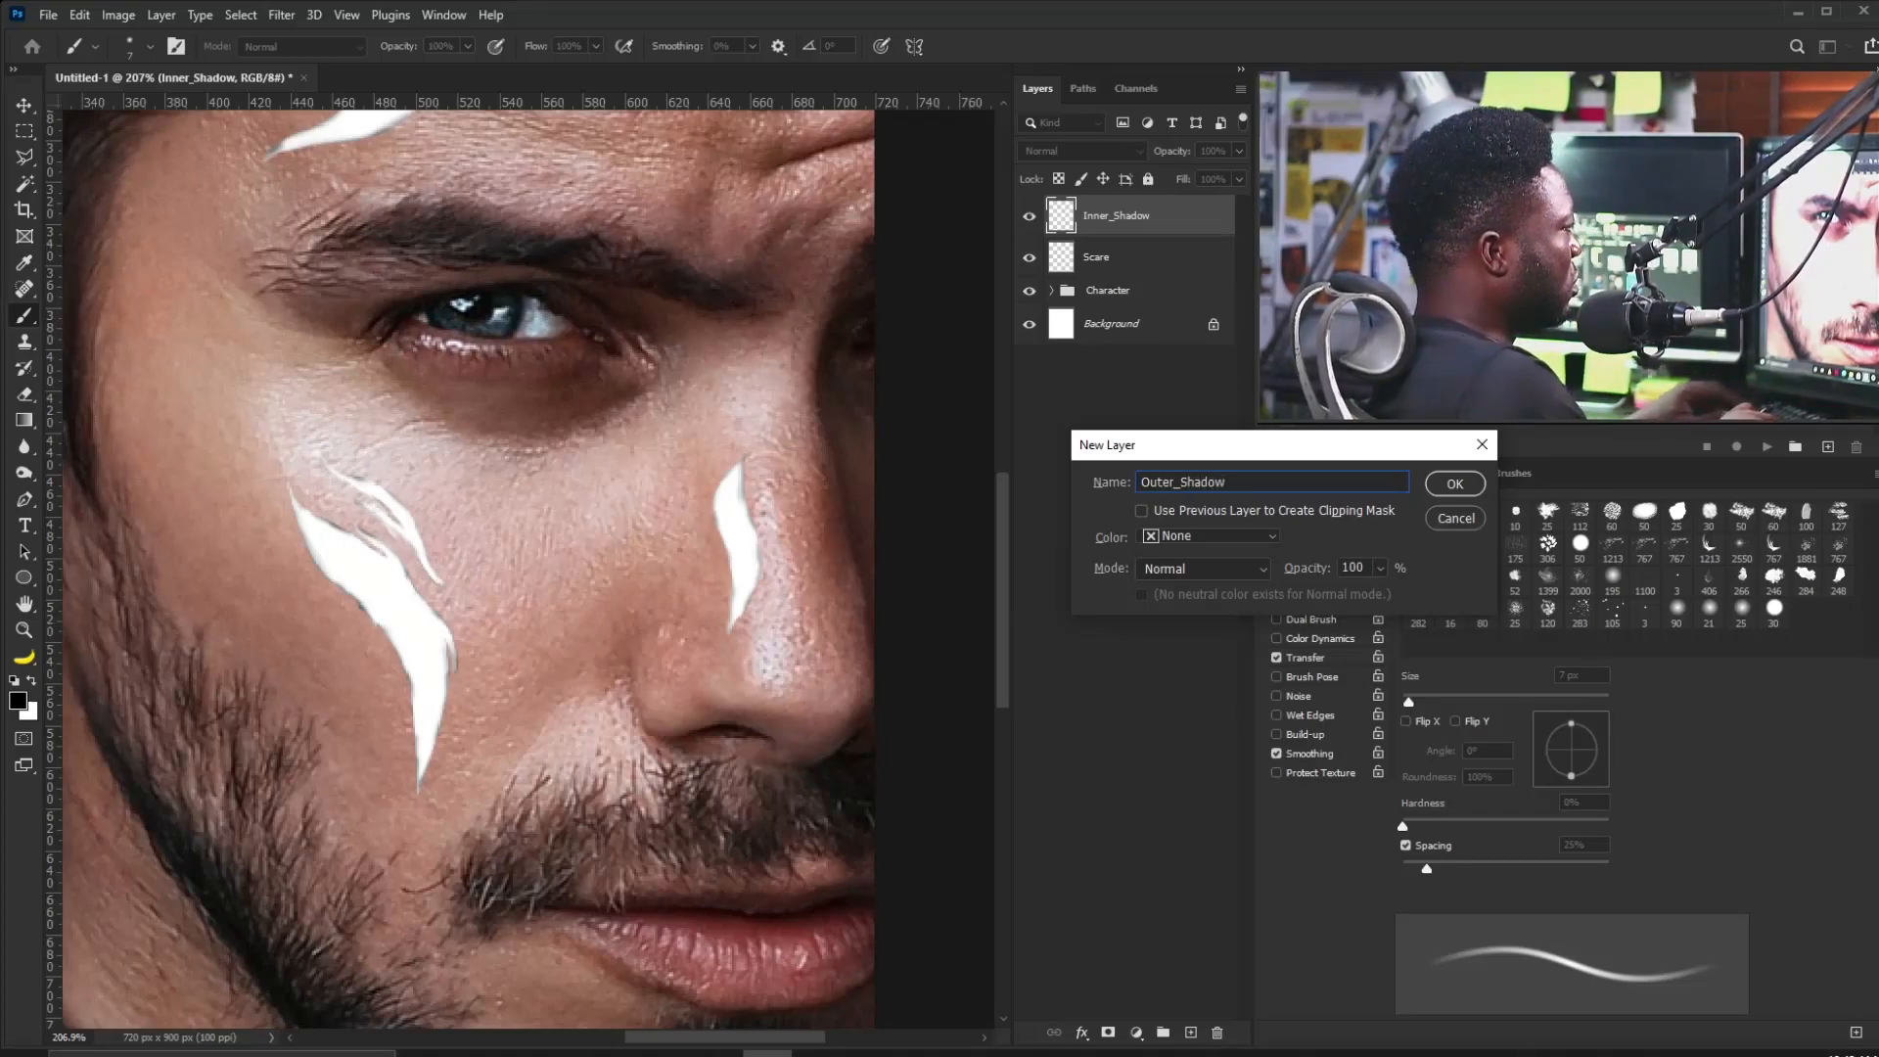
key(Return)
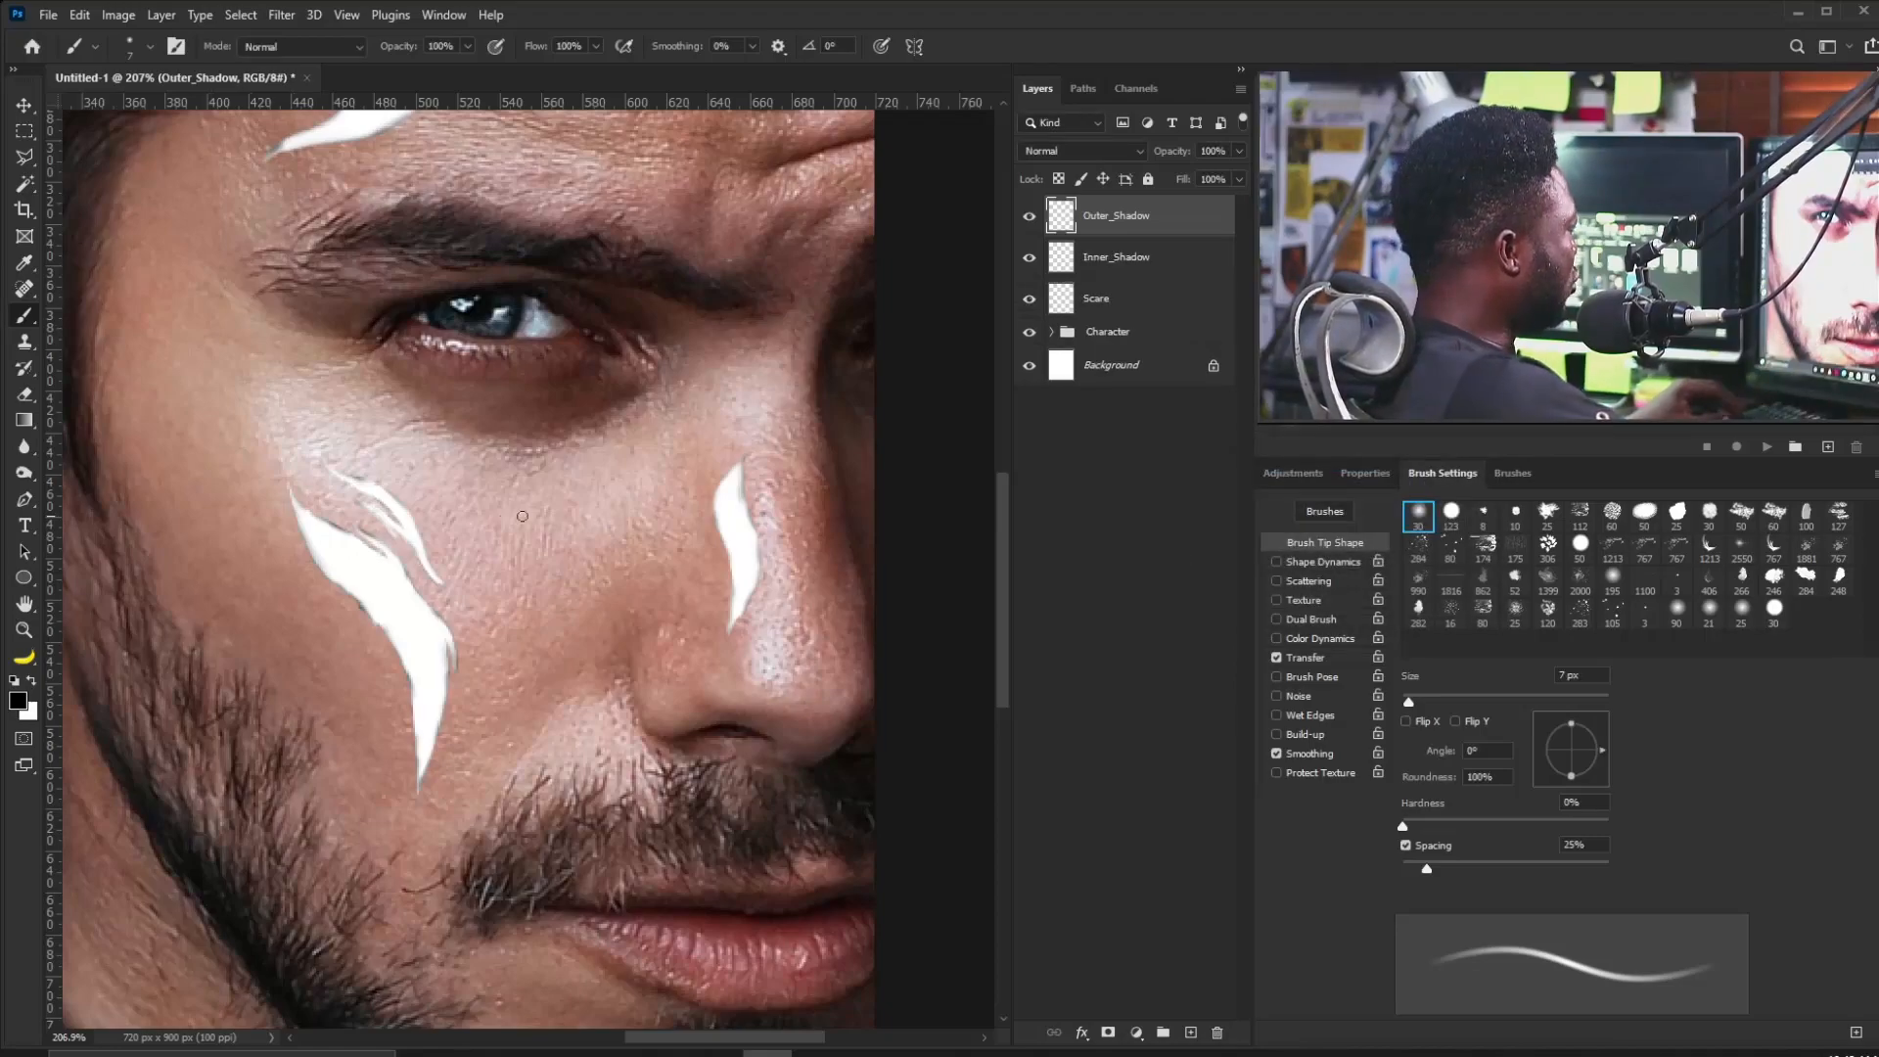
Load the Scare layer's shapes as a selection, invert it and hide the selection outline.
drag(344, 544, 407, 615)
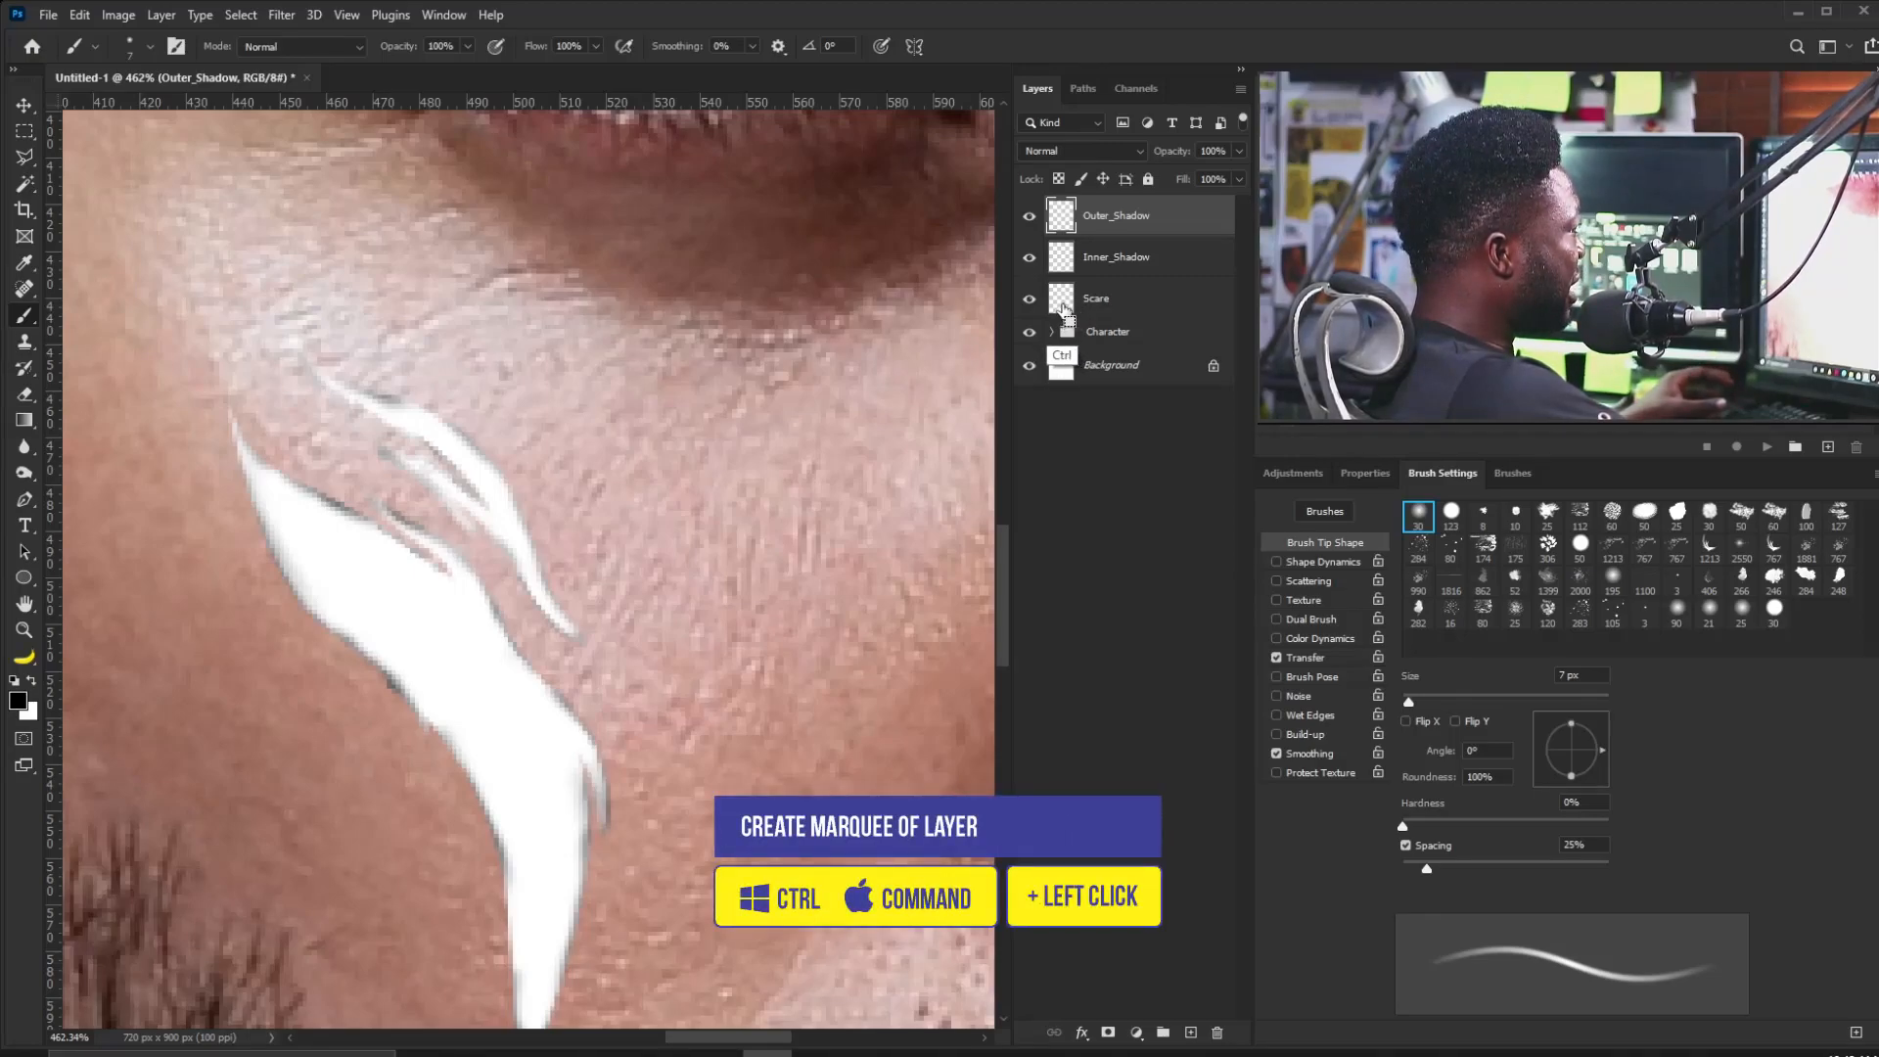
ctrl+click(1060, 306)
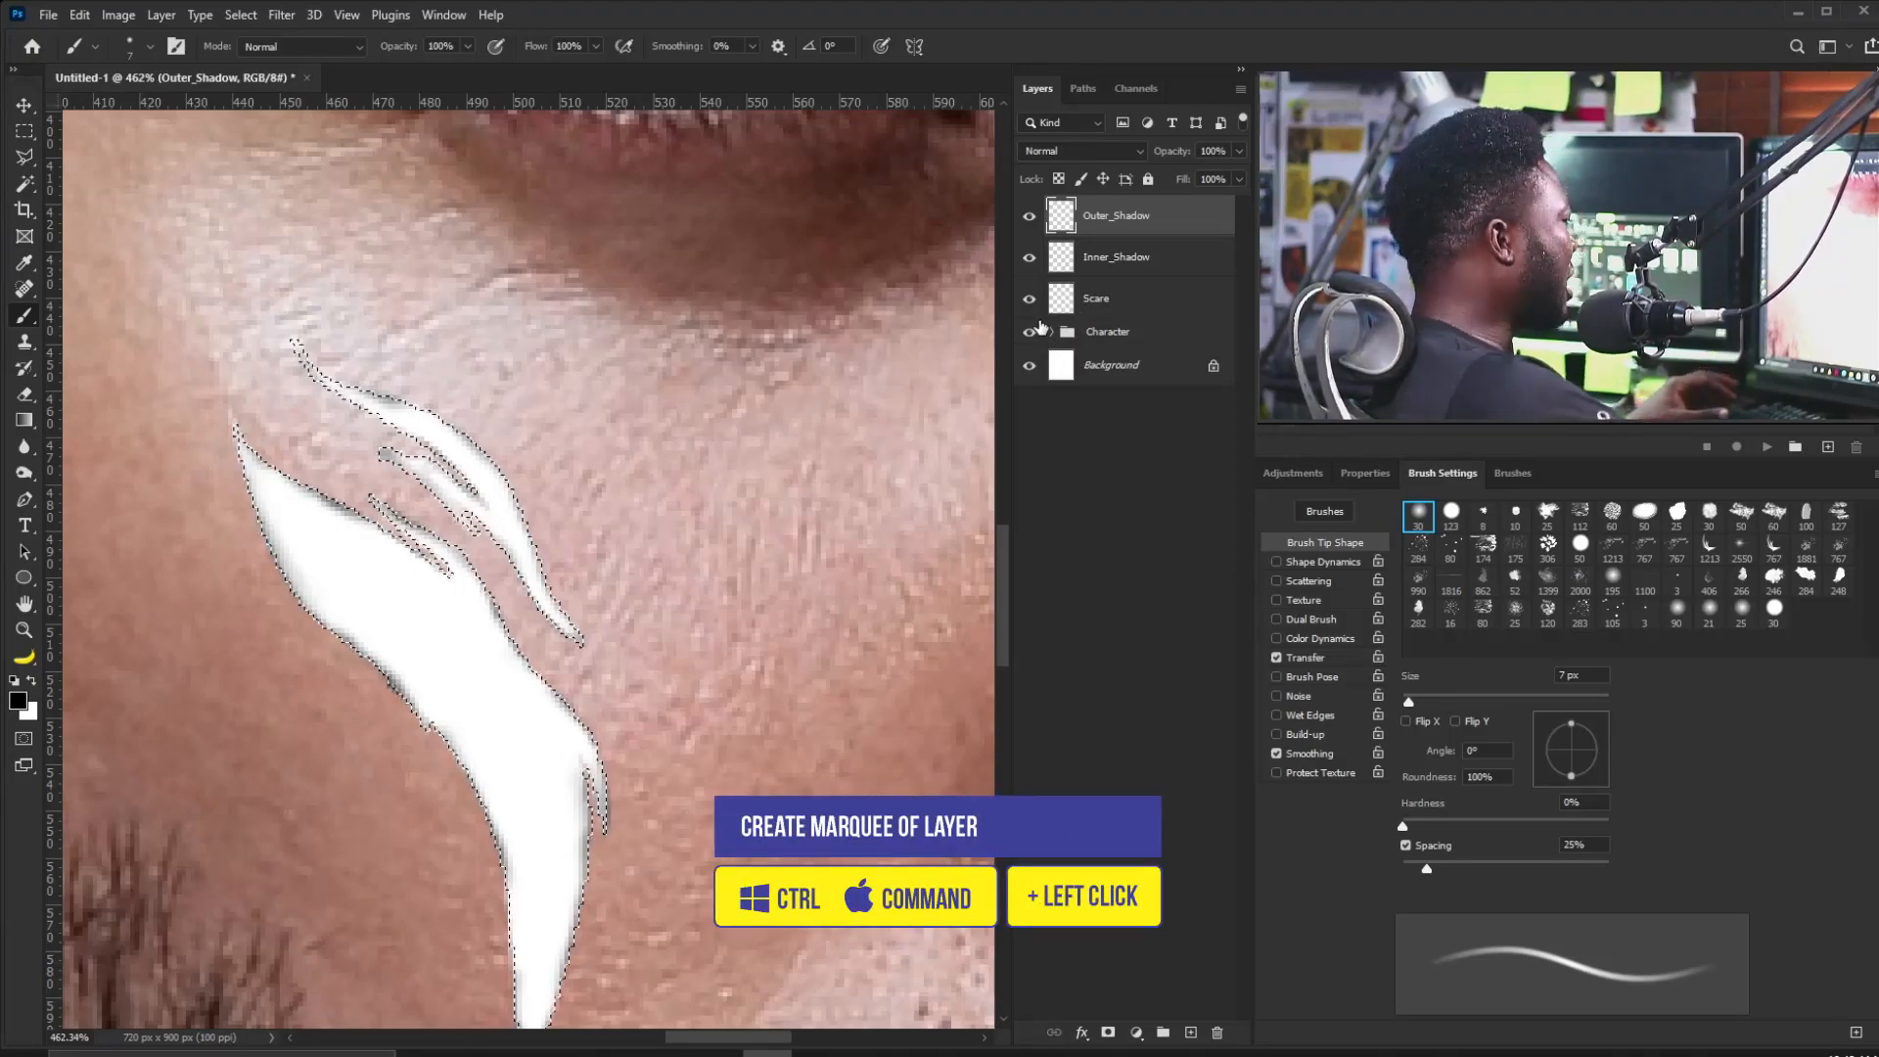
drag(422, 403, 382, 462)
key(ctrl+shift+i)
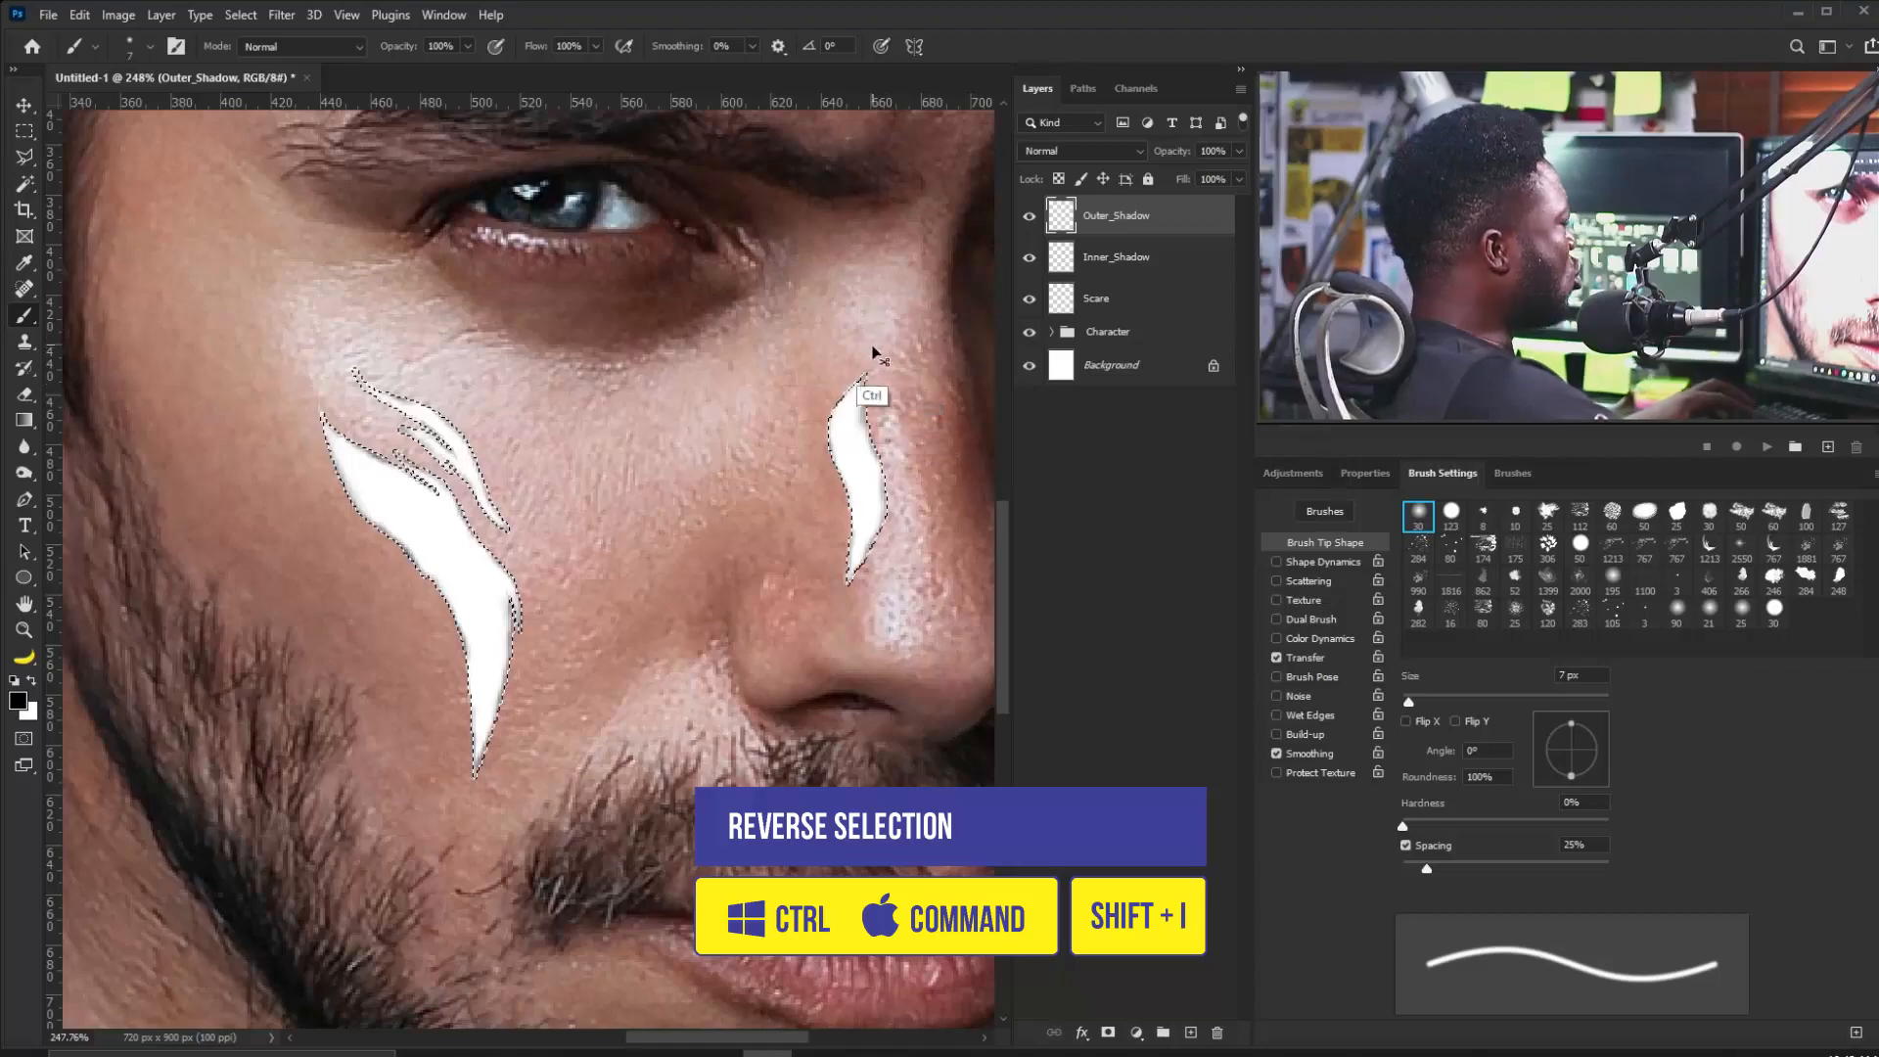
drag(612, 423, 508, 454)
key(ctrl+h)
Paint a black outer shadow around the edges of the large cheek mark with the soft brush at 15 px.
mouse_move(695, 621)
mouse_down()
mouse_move(788, 691)
mouse_move(584, 525)
mouse_up()
key(bracketright)
key(bracketright)
key(bracketright)
key(bracketright)
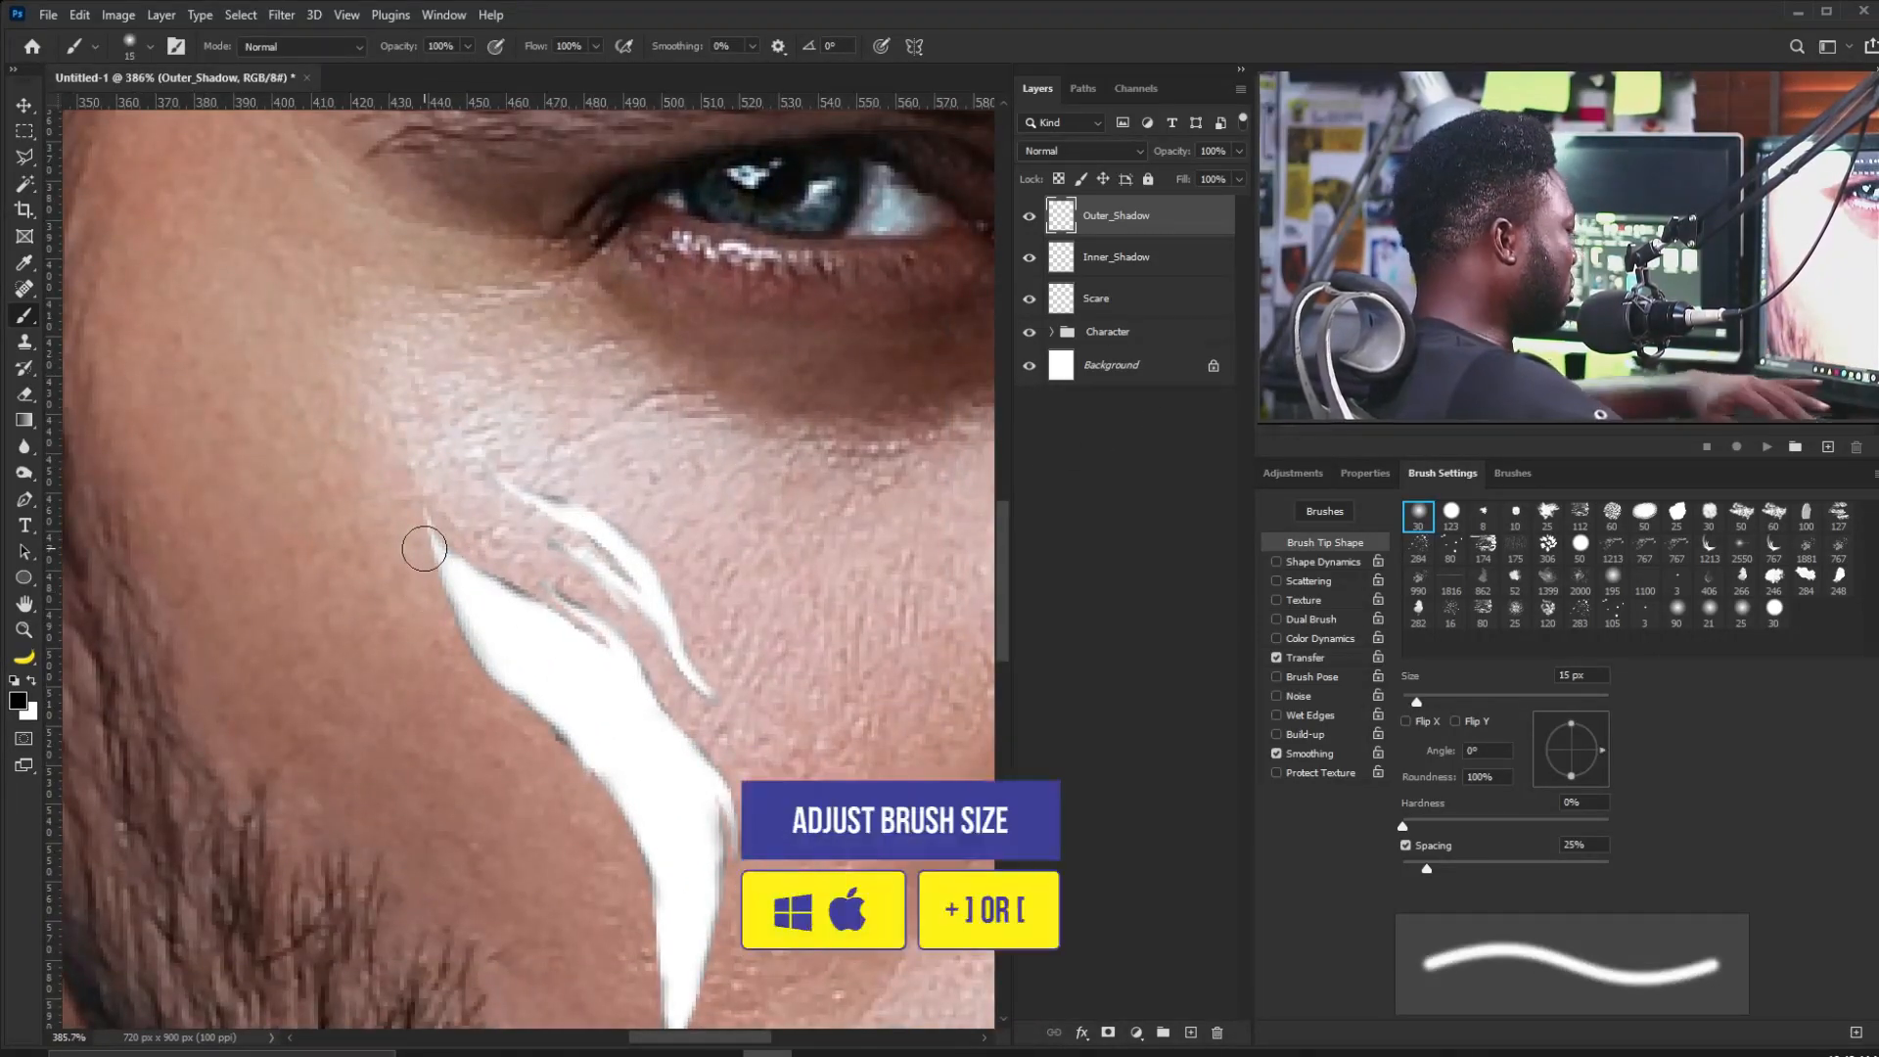
drag(466, 627, 485, 640)
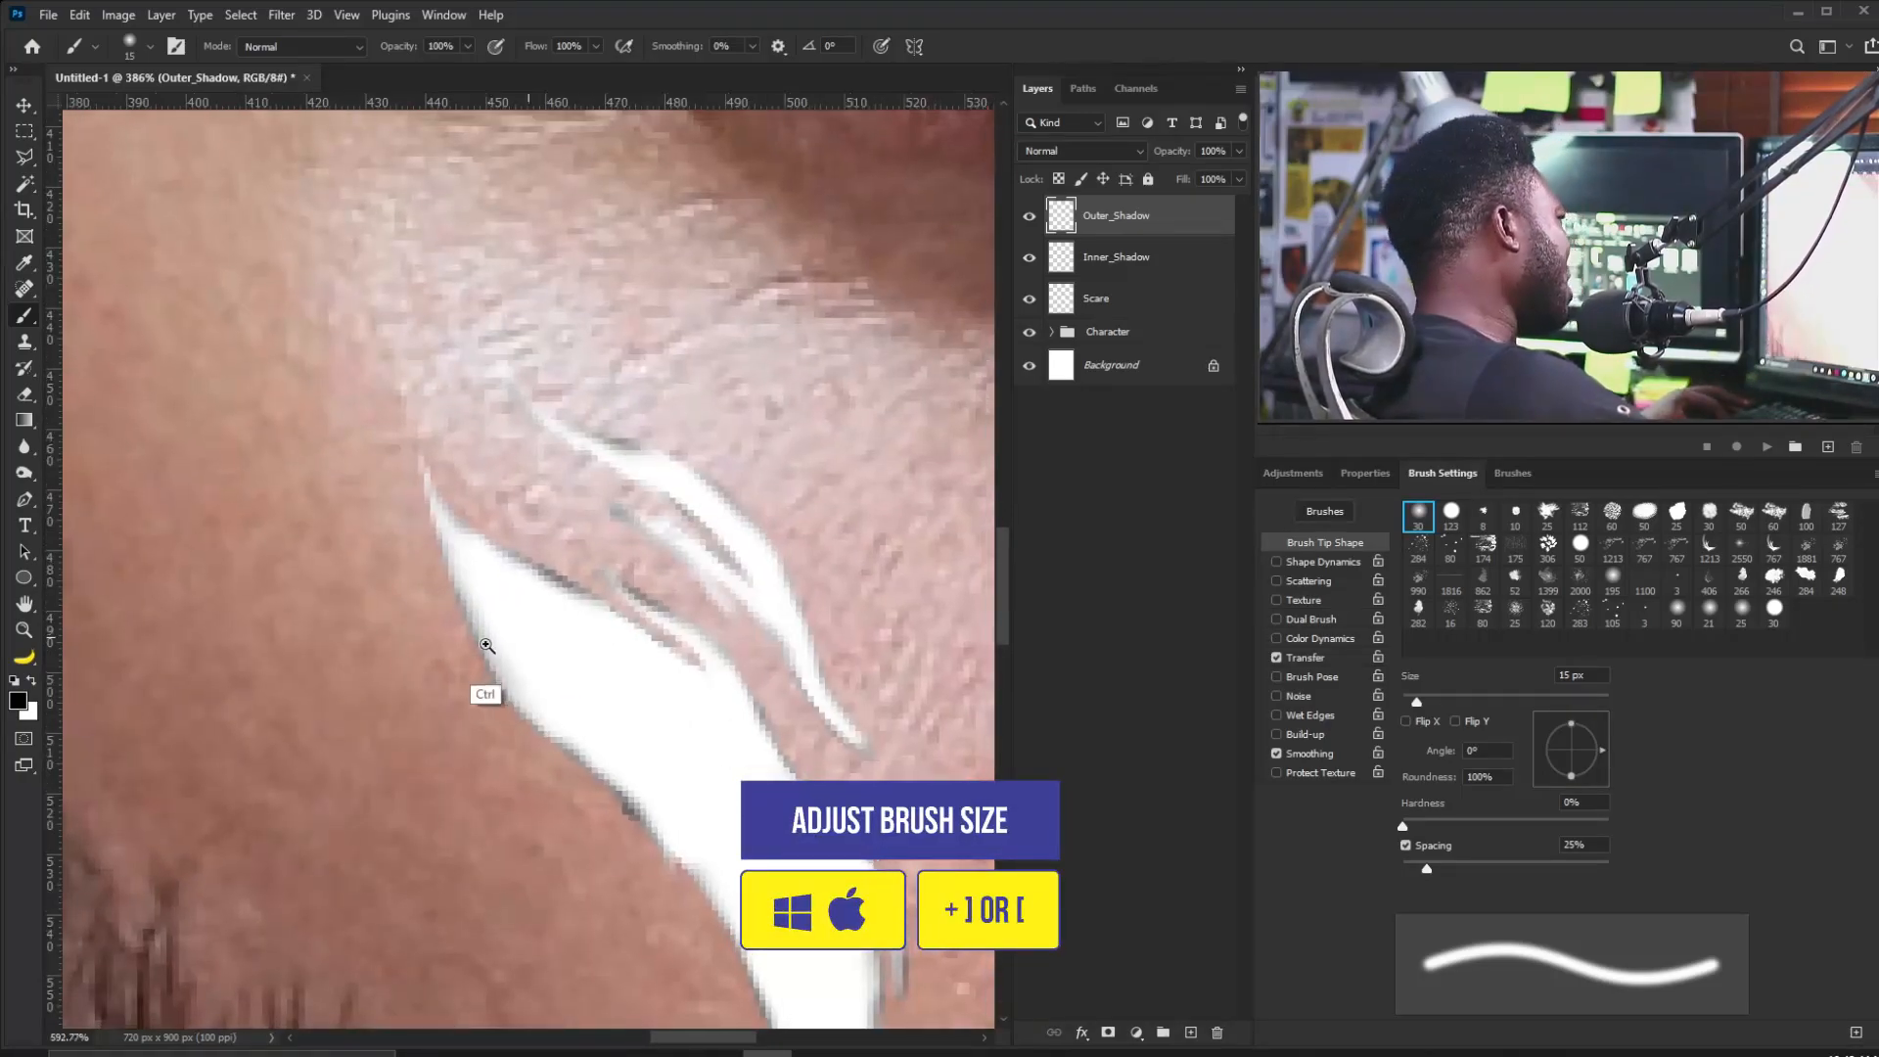
key(Page_Down)
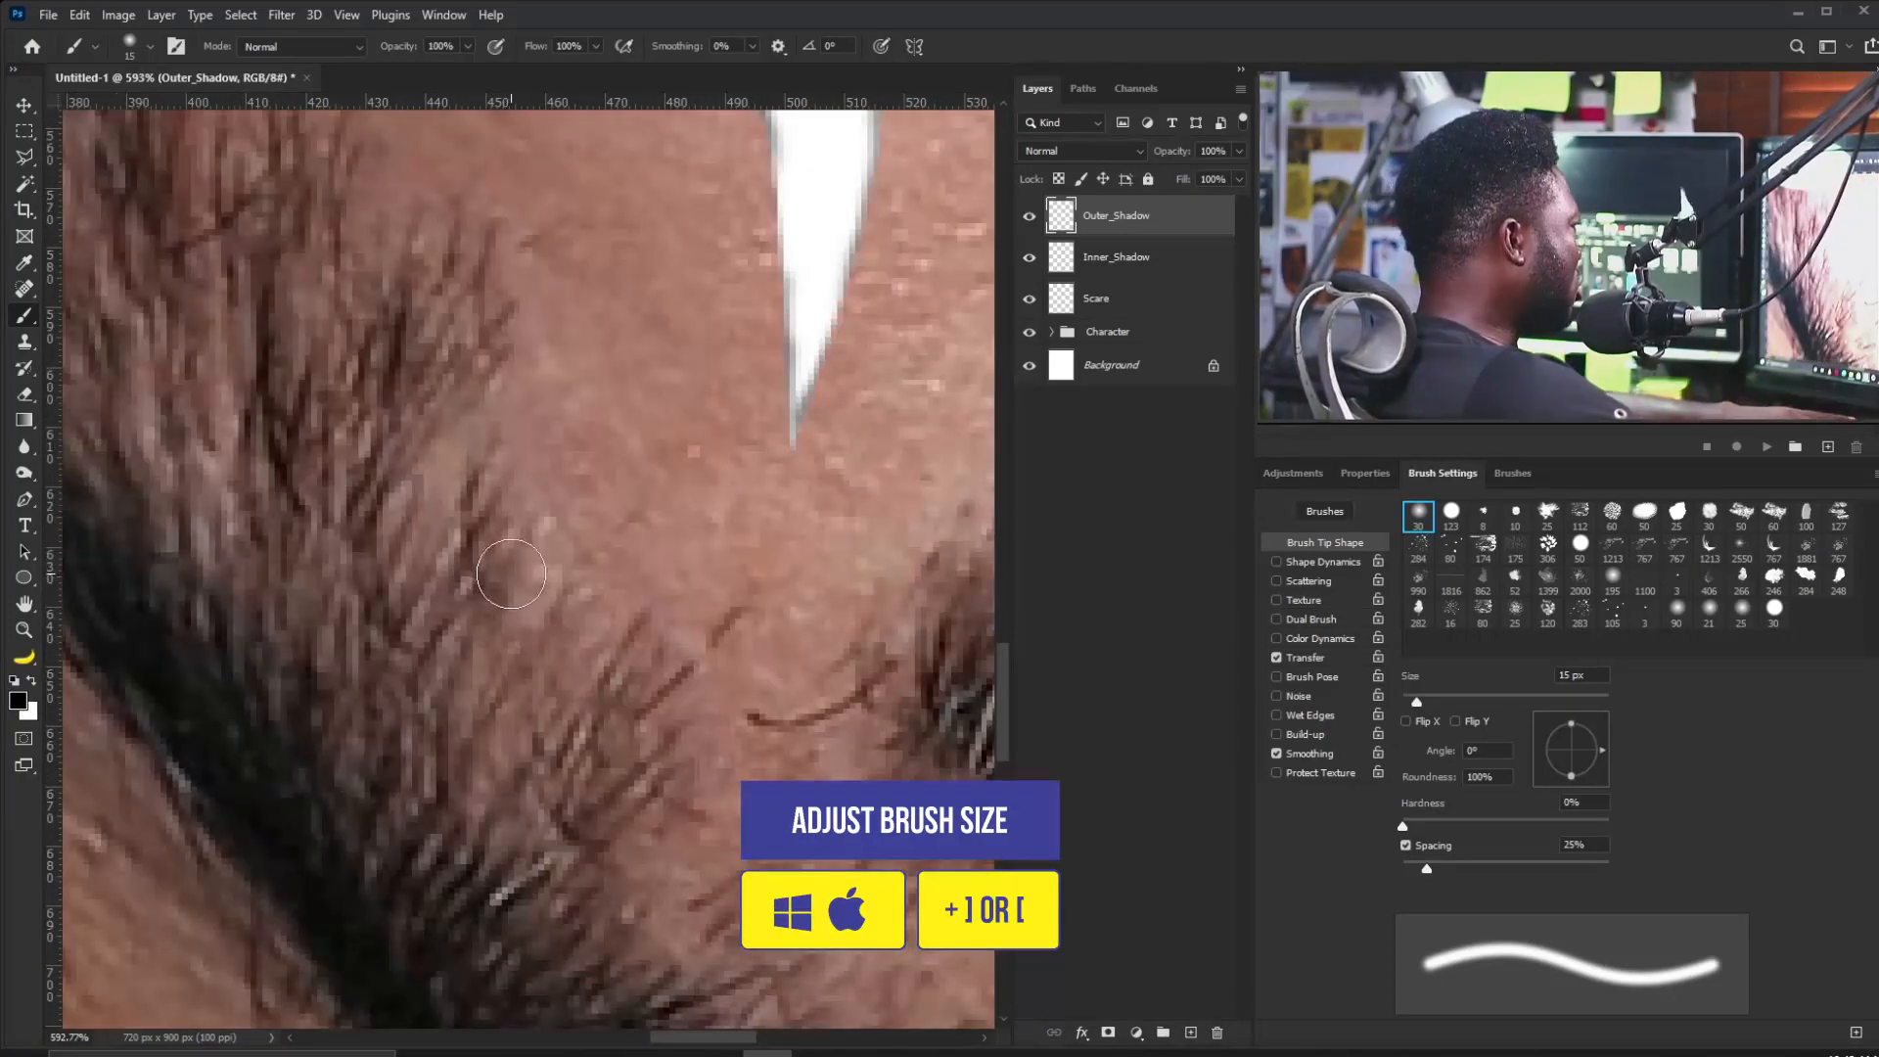
mouse_move(697, 320)
mouse_down()
mouse_move(510, 542)
mouse_move(659, 713)
mouse_up()
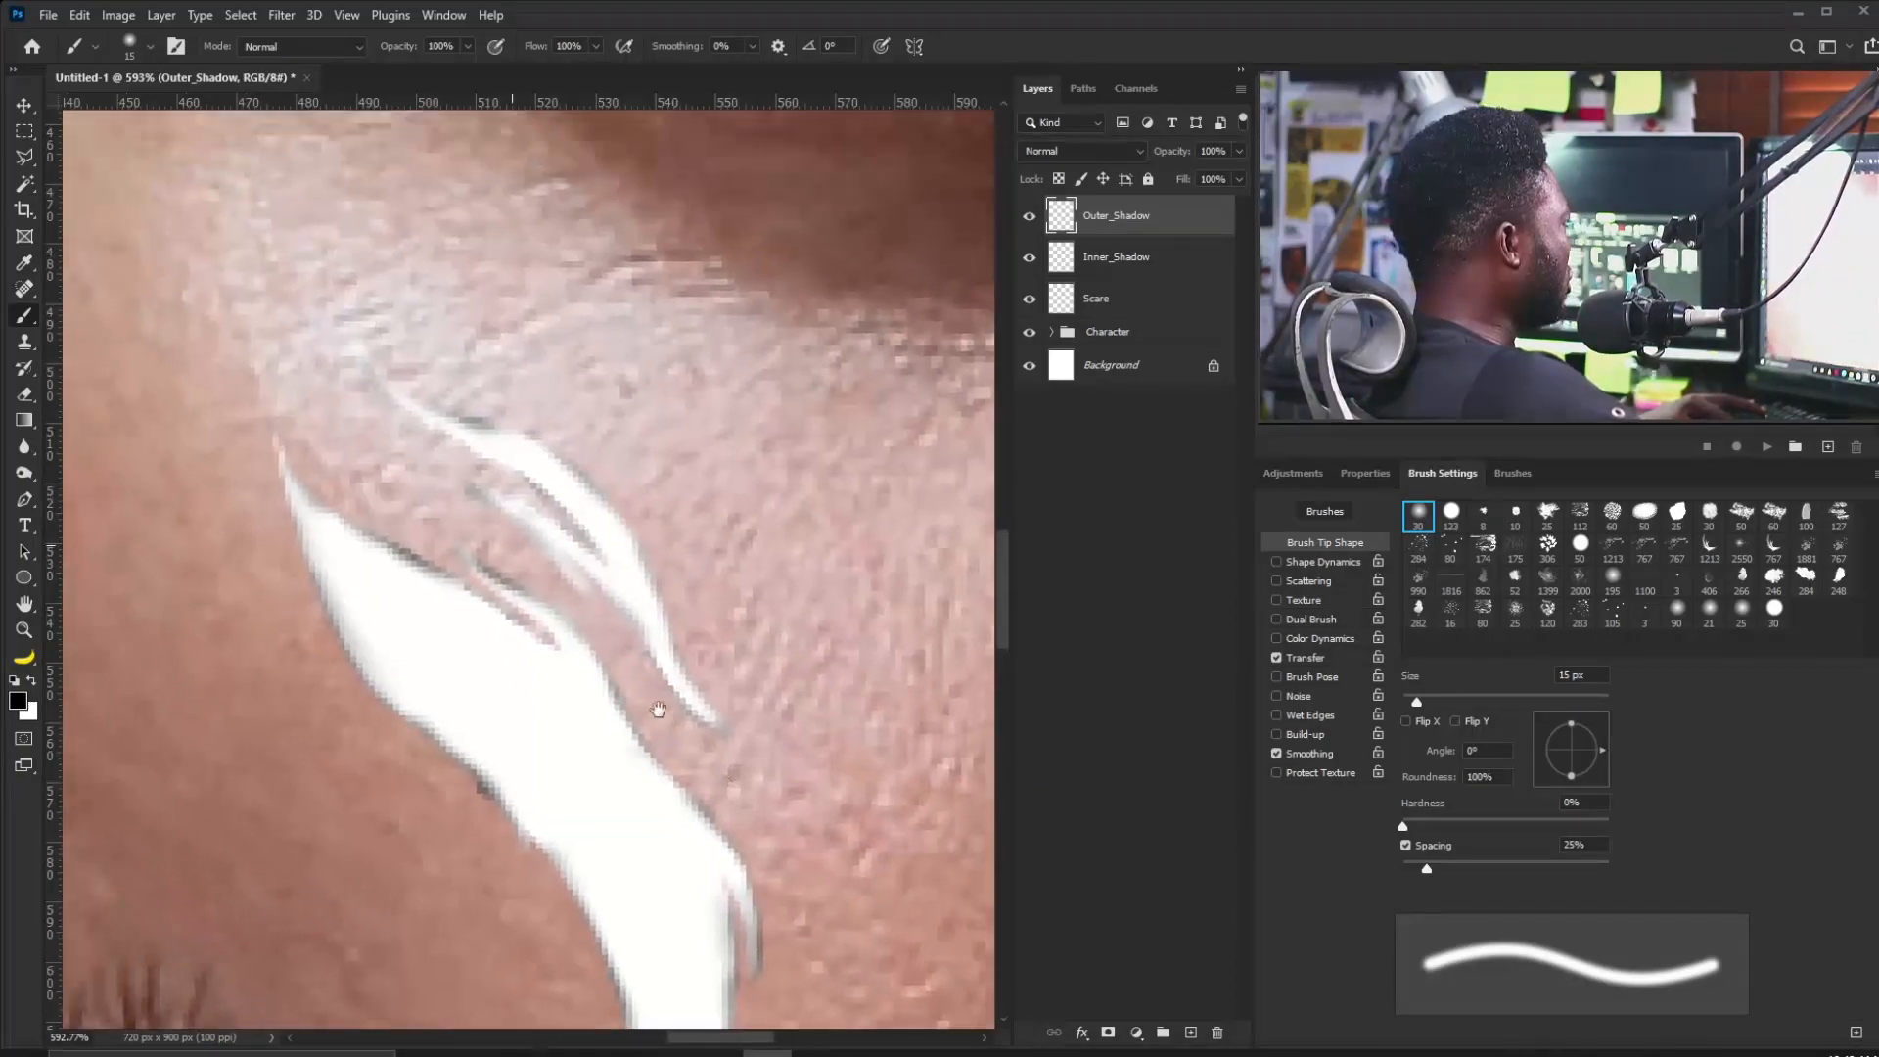
drag(380, 545, 490, 644)
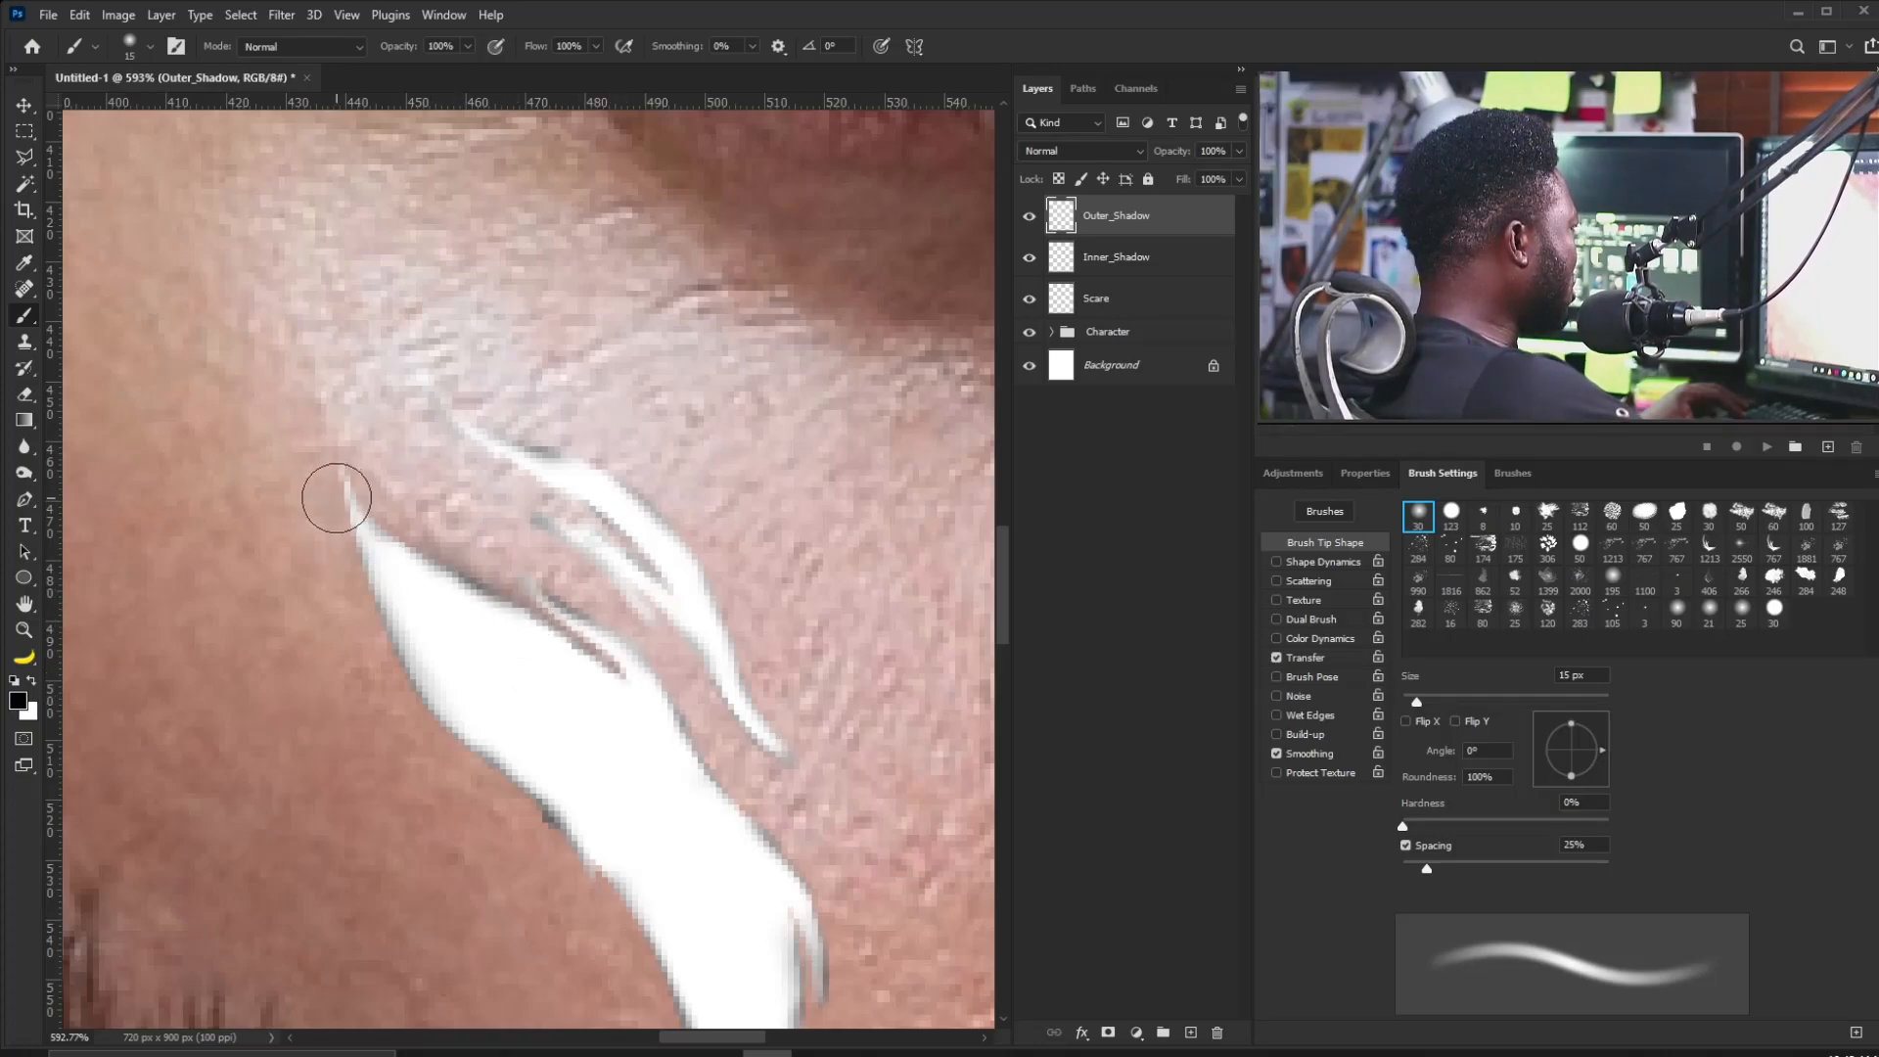
mouse_move(629, 890)
mouse_down()
mouse_move(495, 705)
mouse_move(466, 626)
mouse_up()
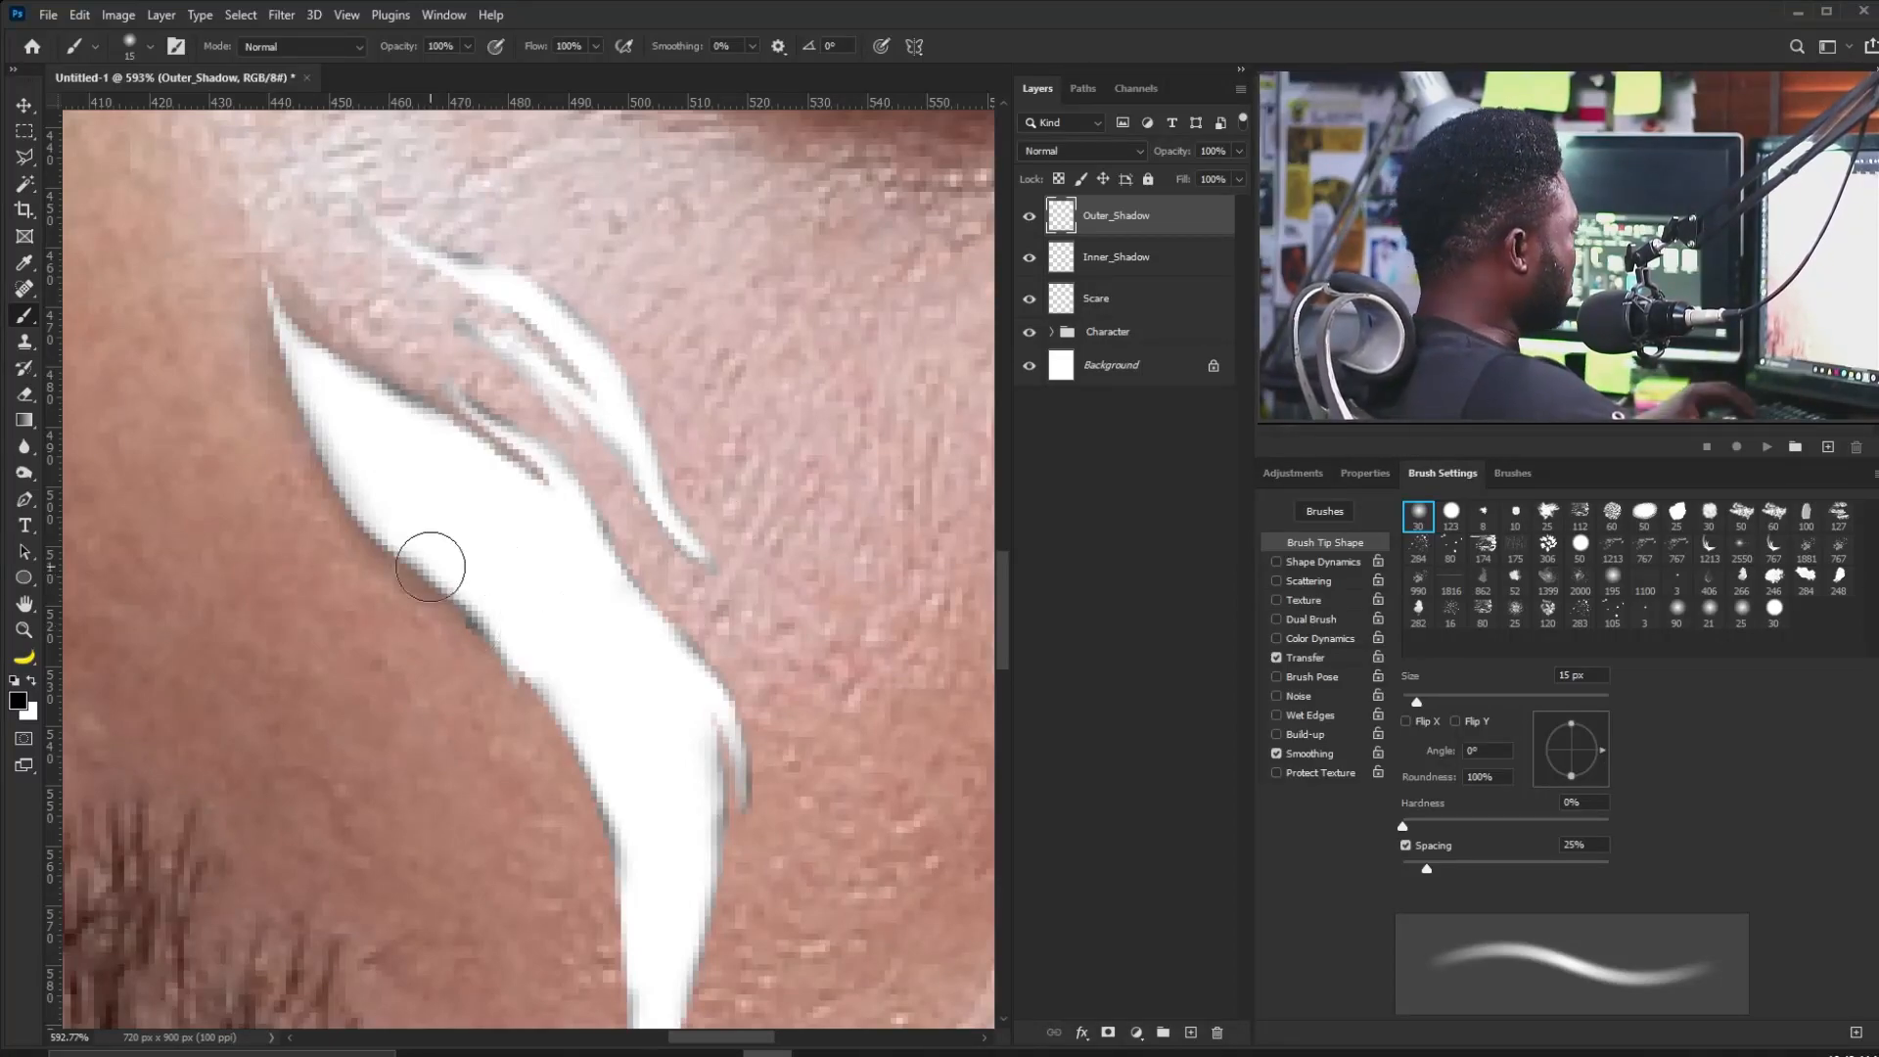
drag(645, 885, 578, 552)
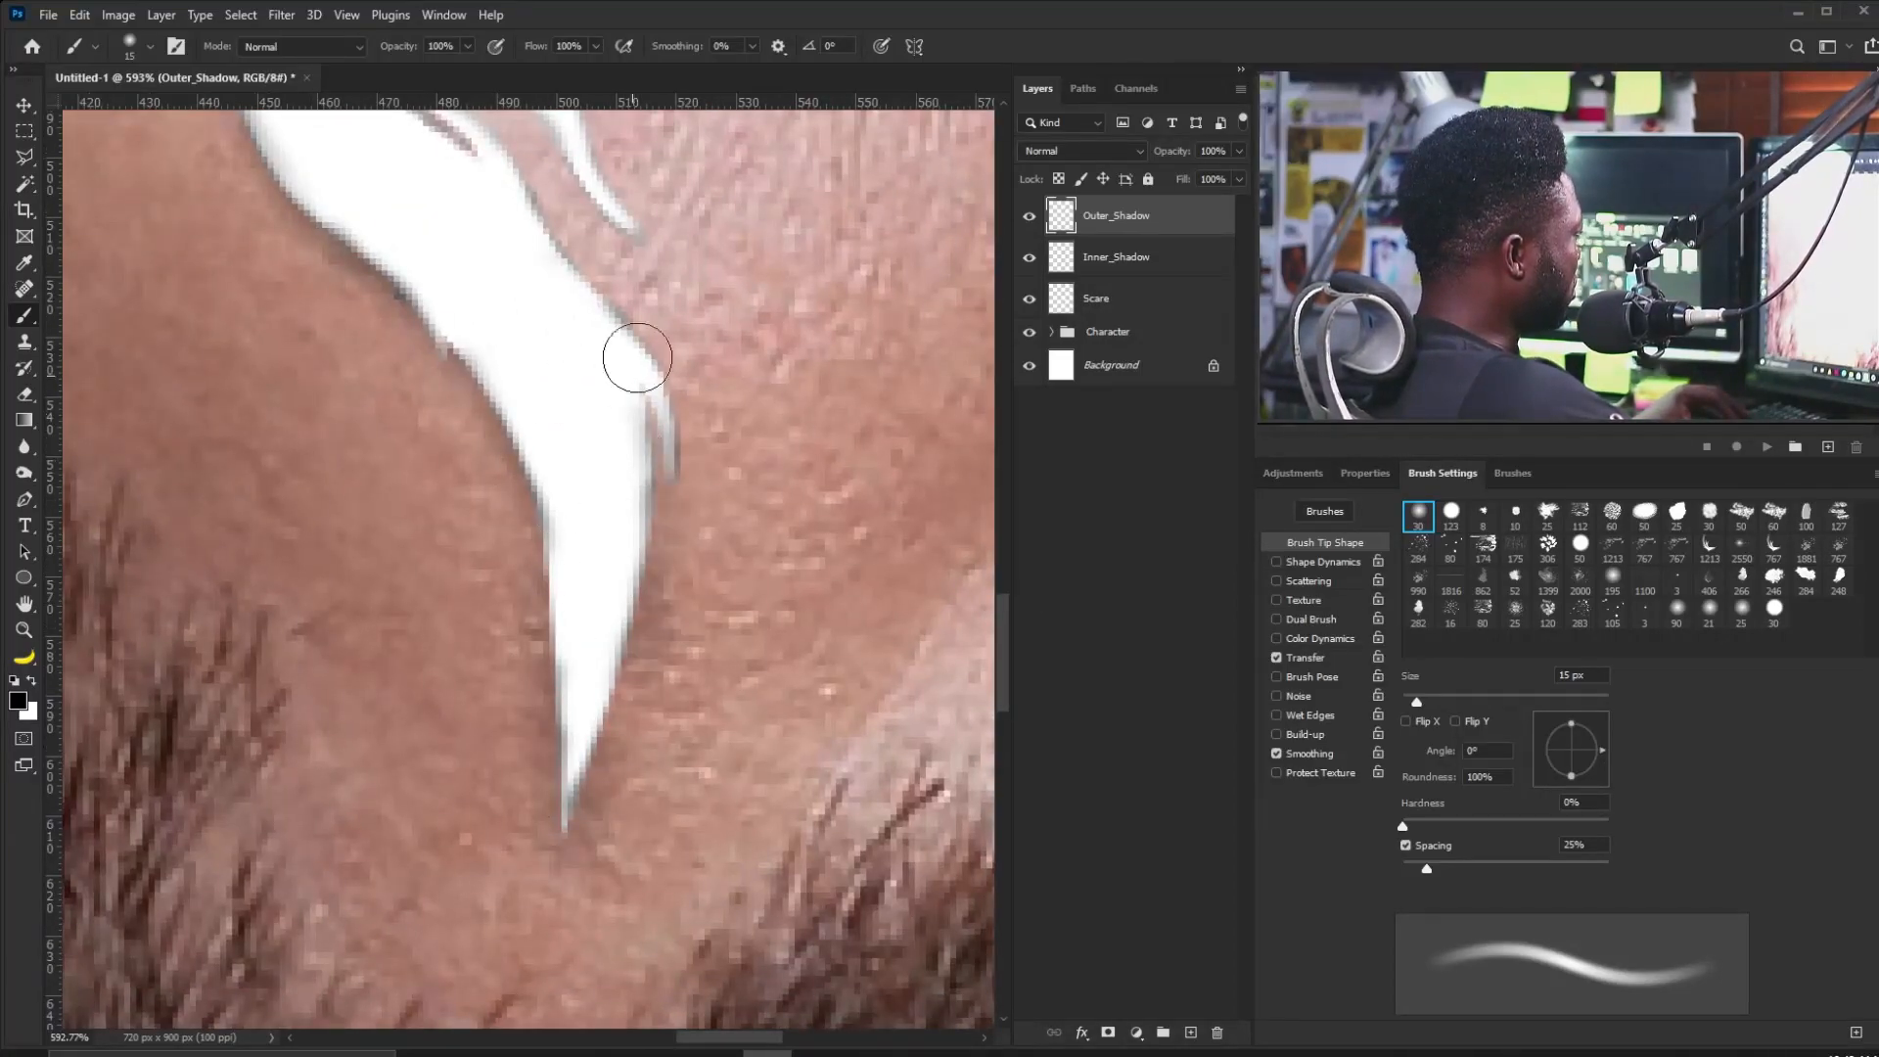
drag(629, 369, 700, 714)
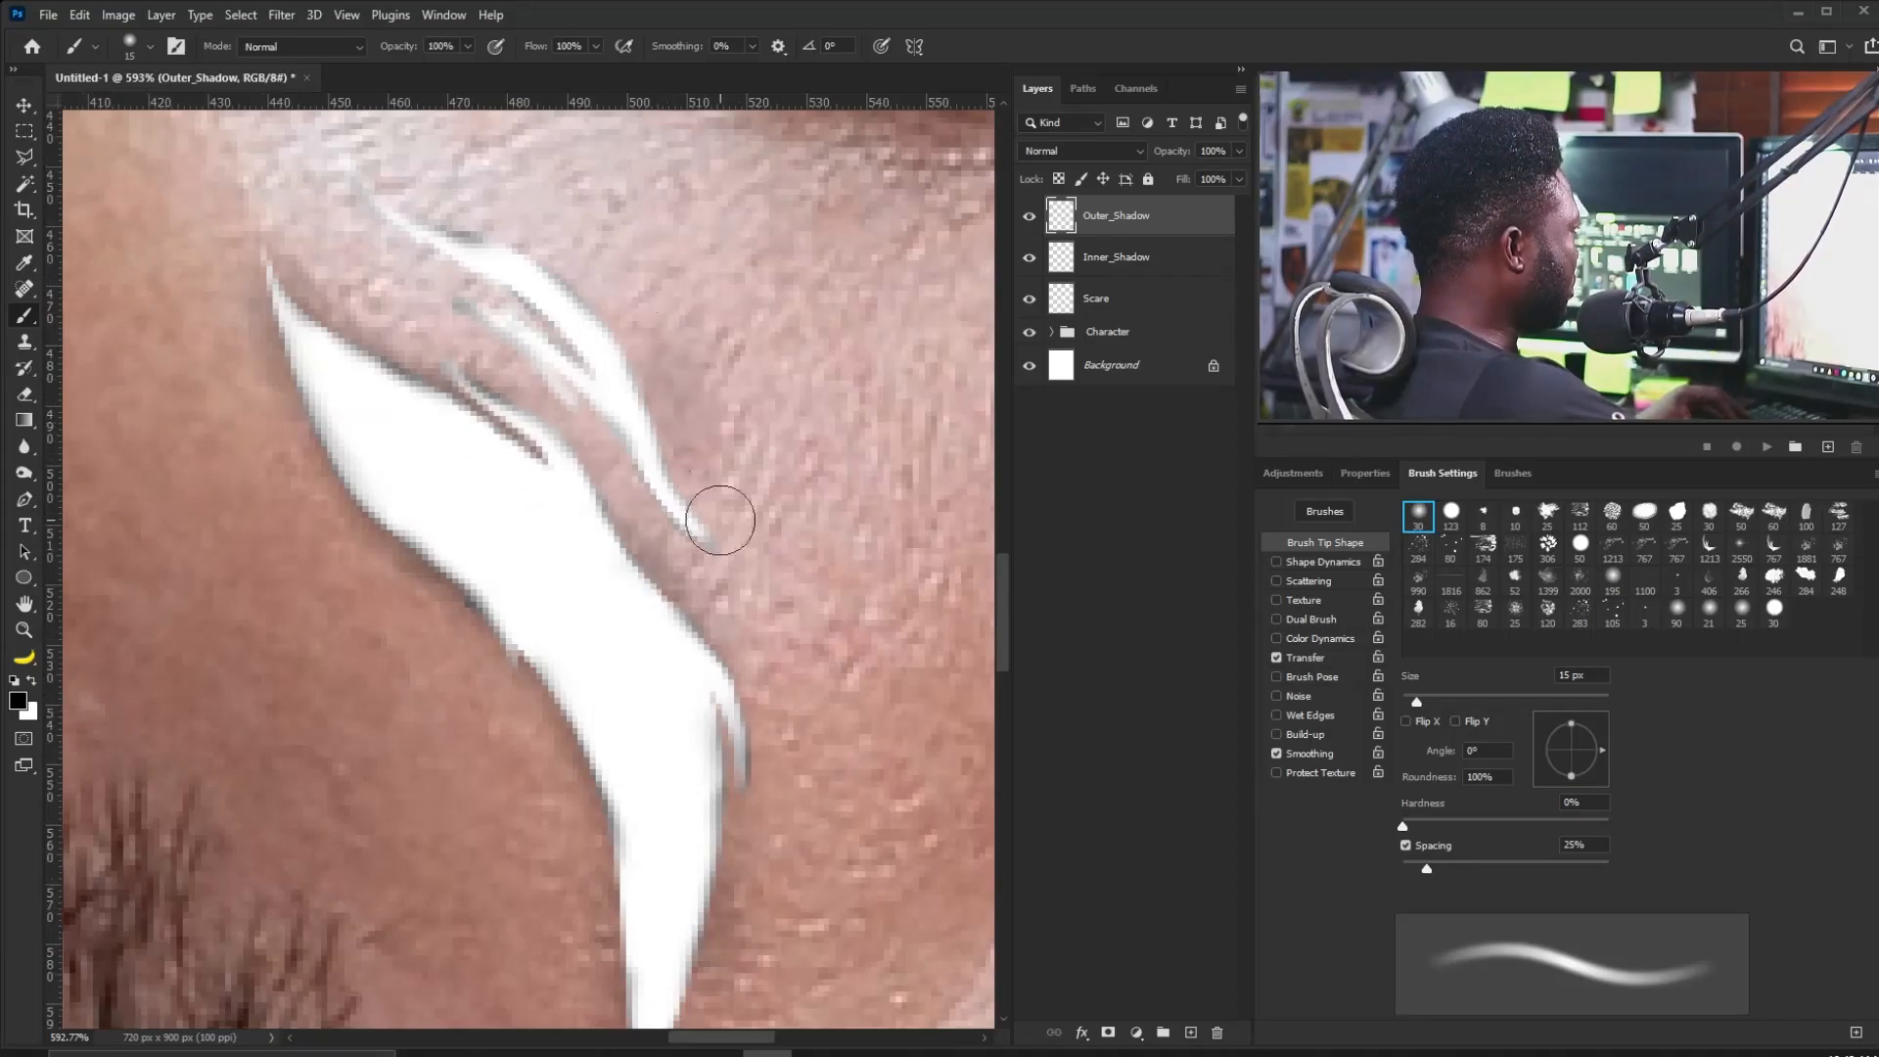
Shade around the thin curved strokes beside the large cheek mark with the soft black brush reduced to 5 px.
key(bracketleft)
key(bracketleft)
drag(580, 417, 626, 477)
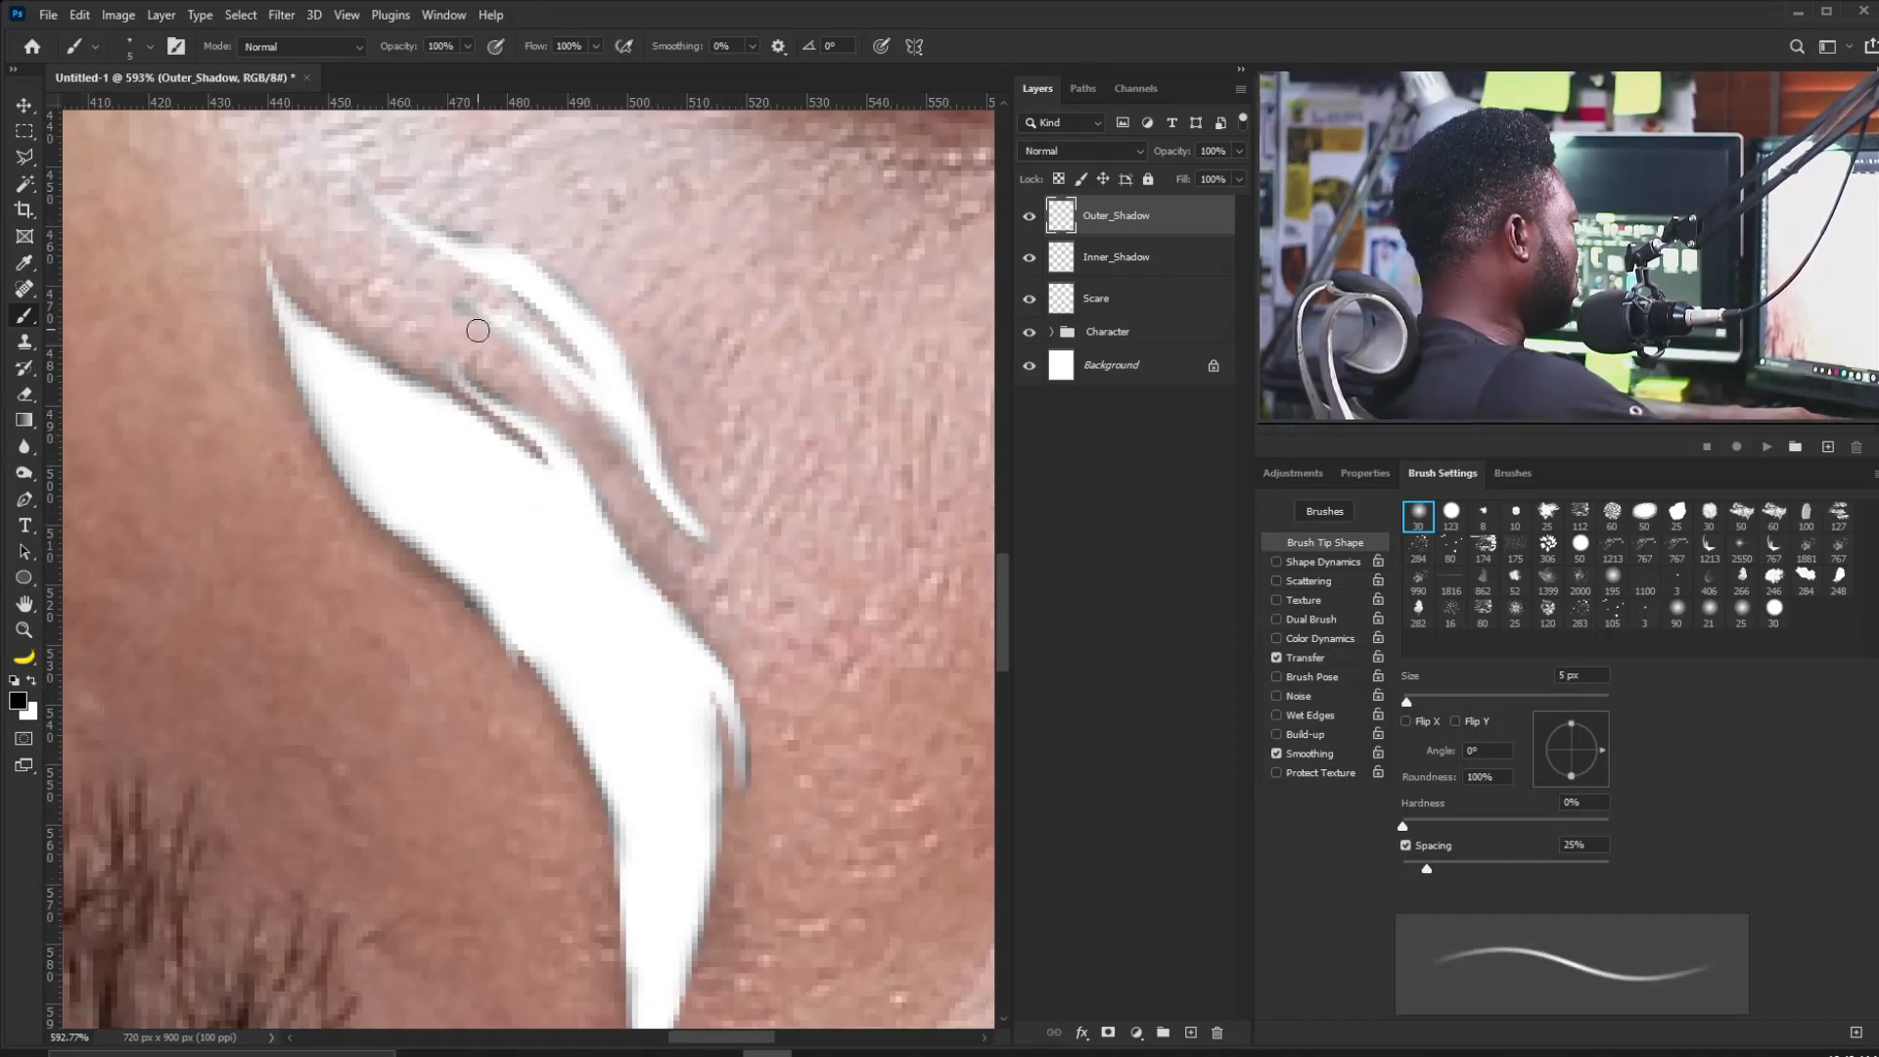
drag(455, 313, 534, 384)
mouse_move(376, 190)
mouse_down()
mouse_move(565, 266)
mouse_move(706, 558)
mouse_up()
Paint outer shadows around the remaining white face marks and touch up the cheek mark with the soft black brush at 8 px.
mouse_move(839, 474)
mouse_down()
mouse_move(638, 549)
mouse_move(675, 544)
mouse_move(628, 818)
mouse_move(640, 888)
mouse_up()
mouse_move(641, 888)
mouse_down()
mouse_move(669, 625)
mouse_move(638, 578)
mouse_move(613, 786)
mouse_move(752, 582)
mouse_move(736, 662)
mouse_move(697, 433)
mouse_move(711, 244)
mouse_move(675, 274)
mouse_up()
key(bracketright)
key(bracketright)
key(bracketright)
drag(630, 356, 528, 372)
drag(626, 391, 704, 392)
drag(489, 509, 545, 538)
mouse_move(333, 646)
mouse_down()
mouse_move(831, 416)
mouse_move(709, 367)
mouse_move(587, 401)
mouse_move(289, 653)
mouse_up()
mouse_move(513, 602)
mouse_down()
mouse_move(751, 450)
mouse_move(804, 438)
mouse_move(645, 450)
mouse_up()
drag(581, 591, 665, 597)
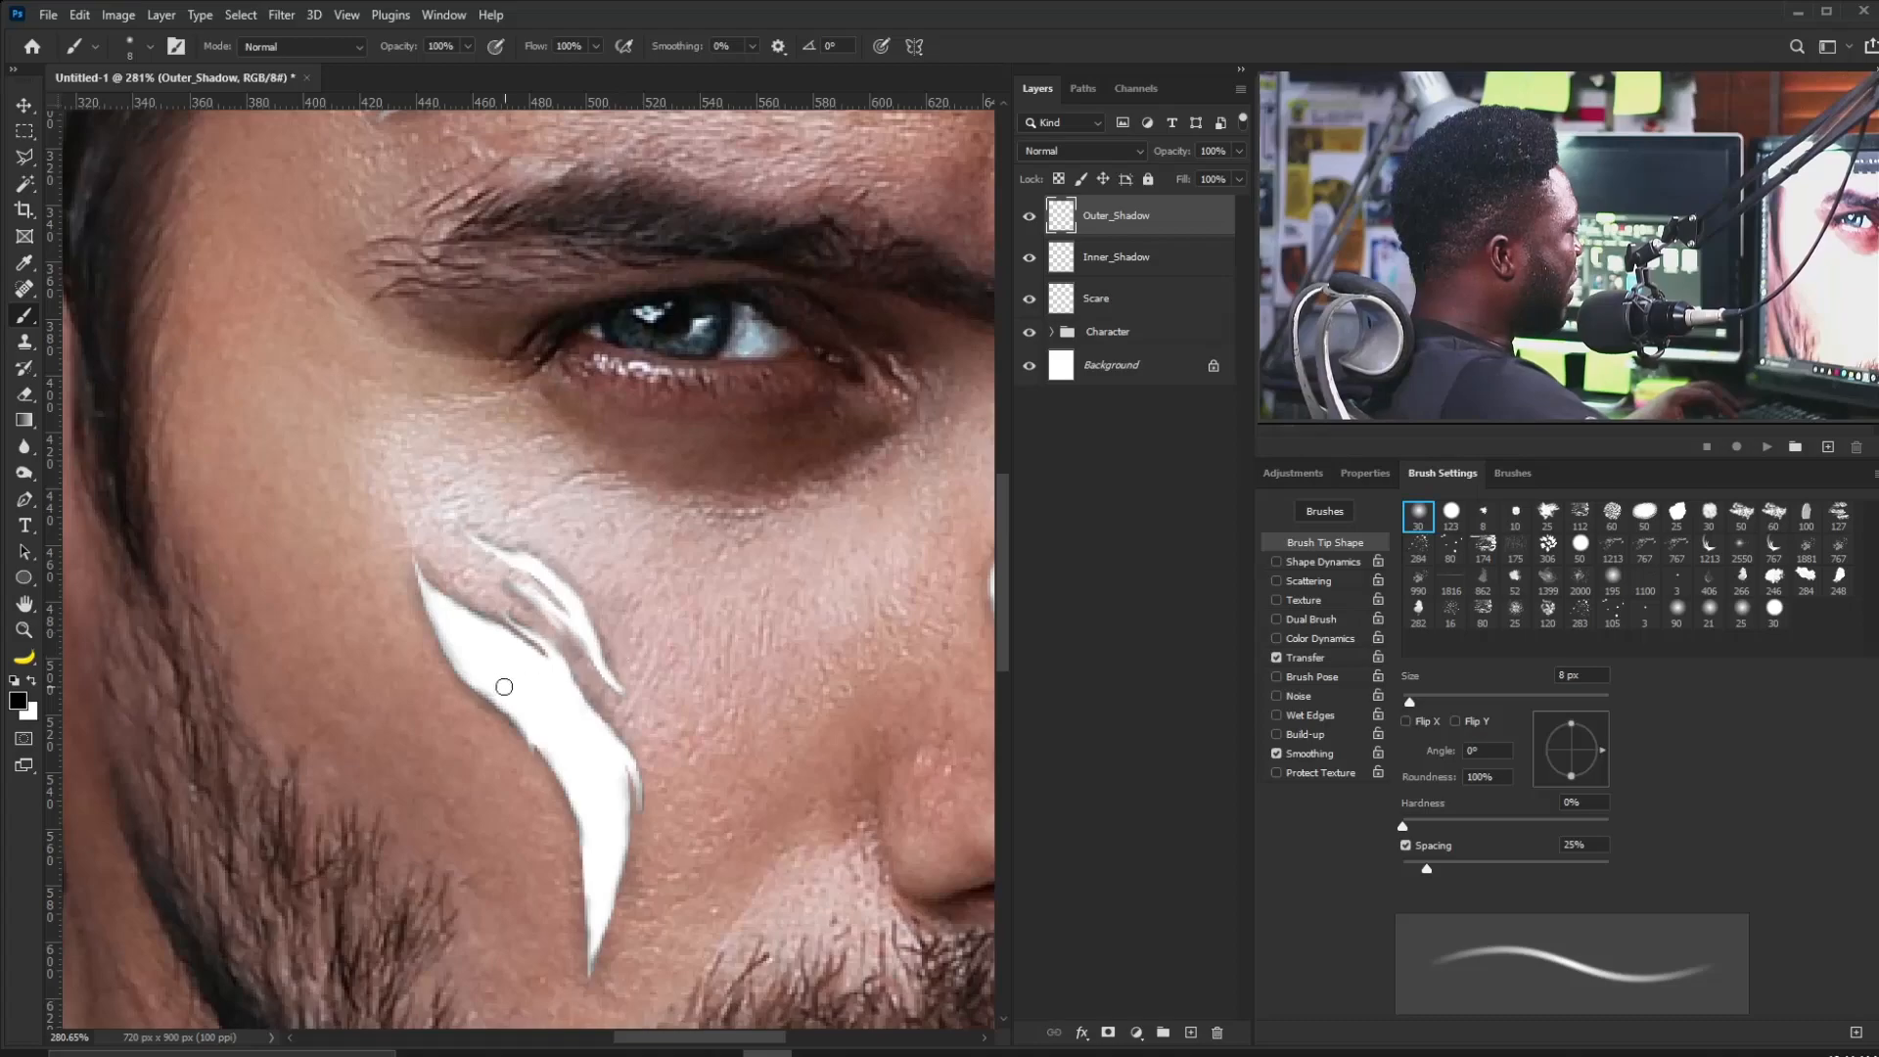
drag(482, 658, 544, 699)
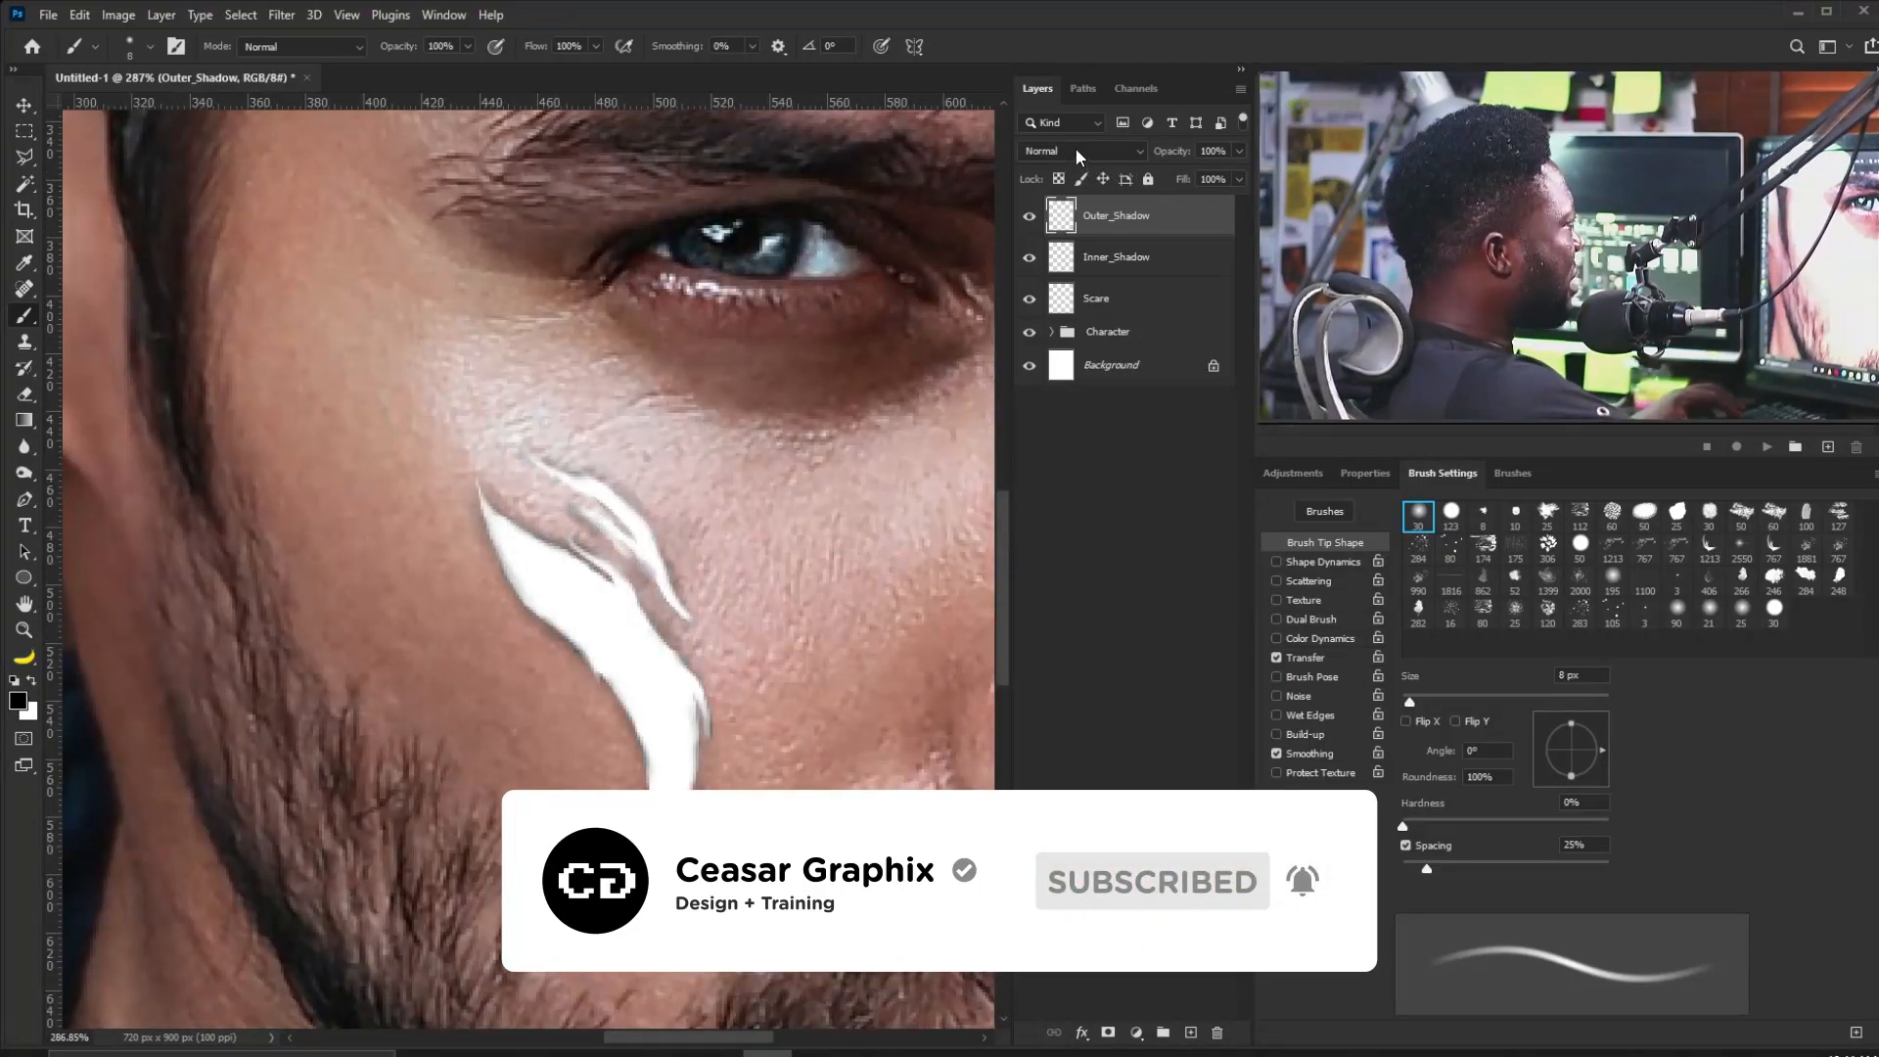
Set the Outer_Shadow layer's blend mode to Overlay and check the shading around the forehead, cheek and nose marks.
click(1077, 152)
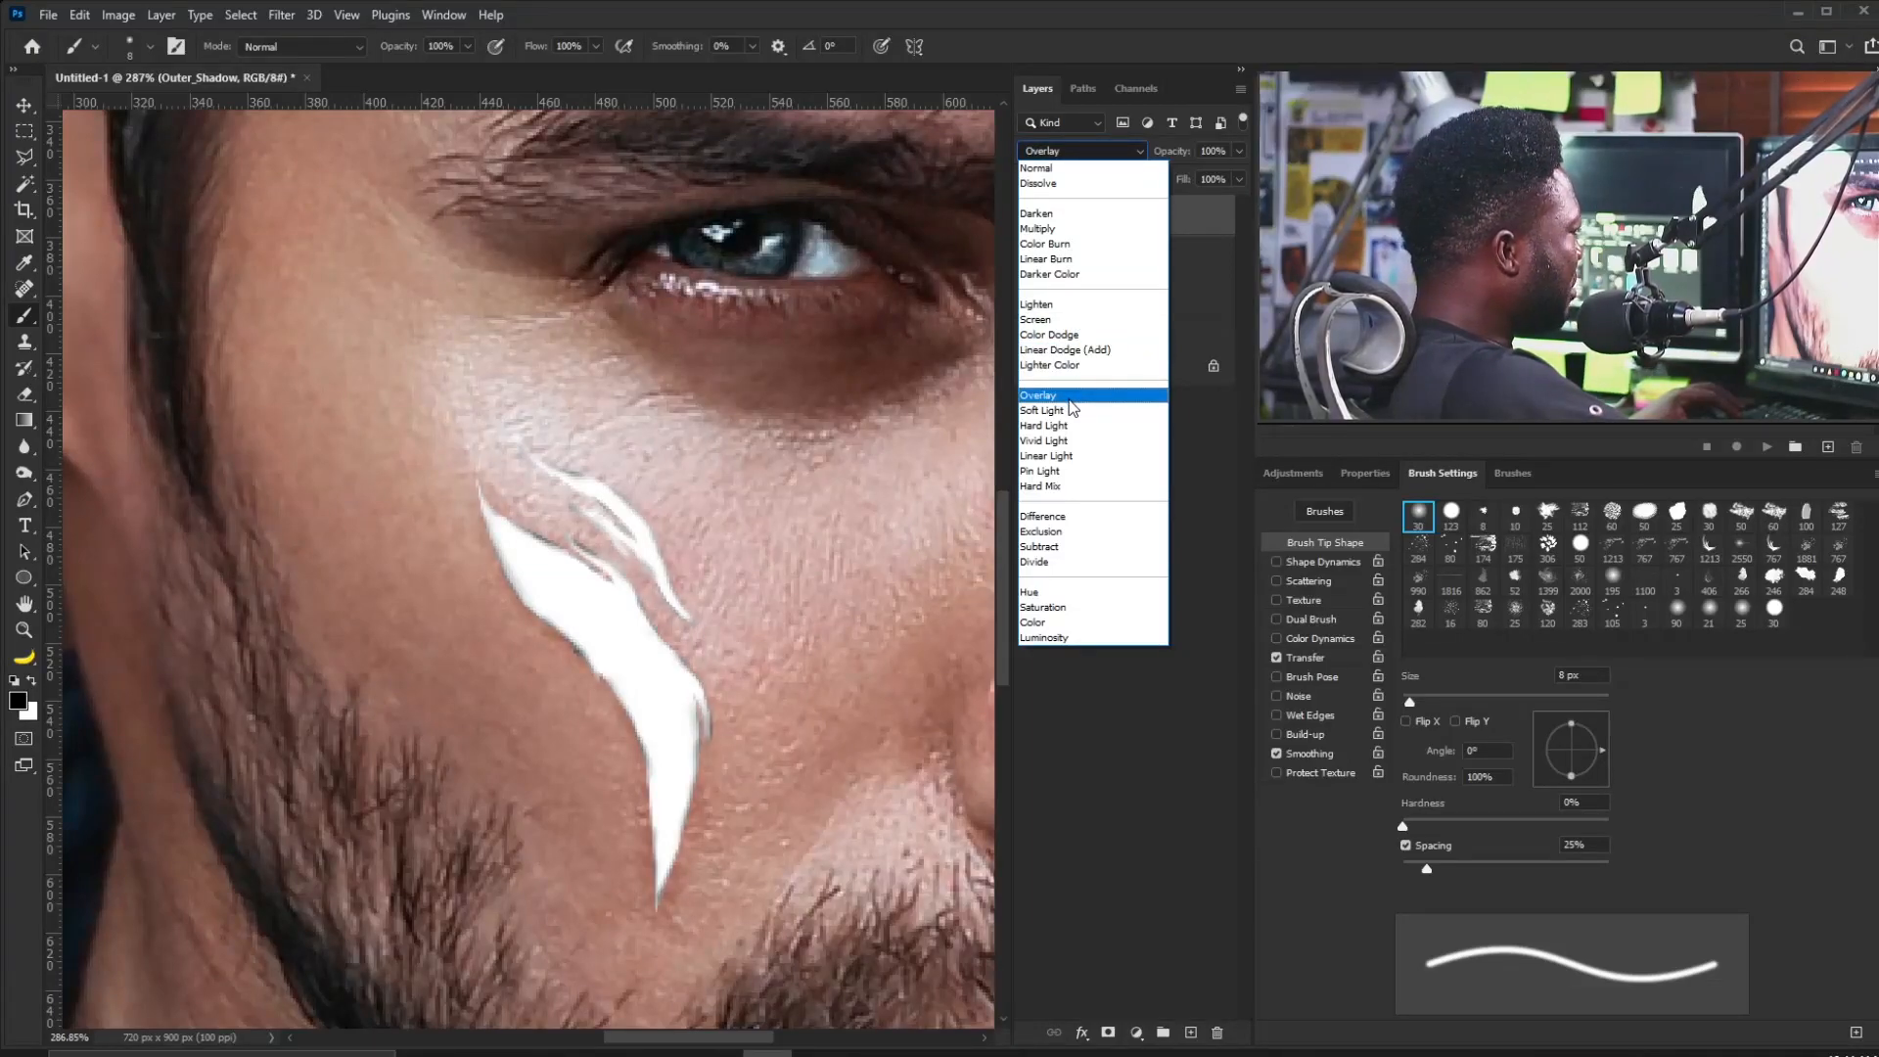
click(1073, 396)
drag(612, 423, 555, 486)
drag(617, 284, 563, 505)
drag(556, 376, 641, 397)
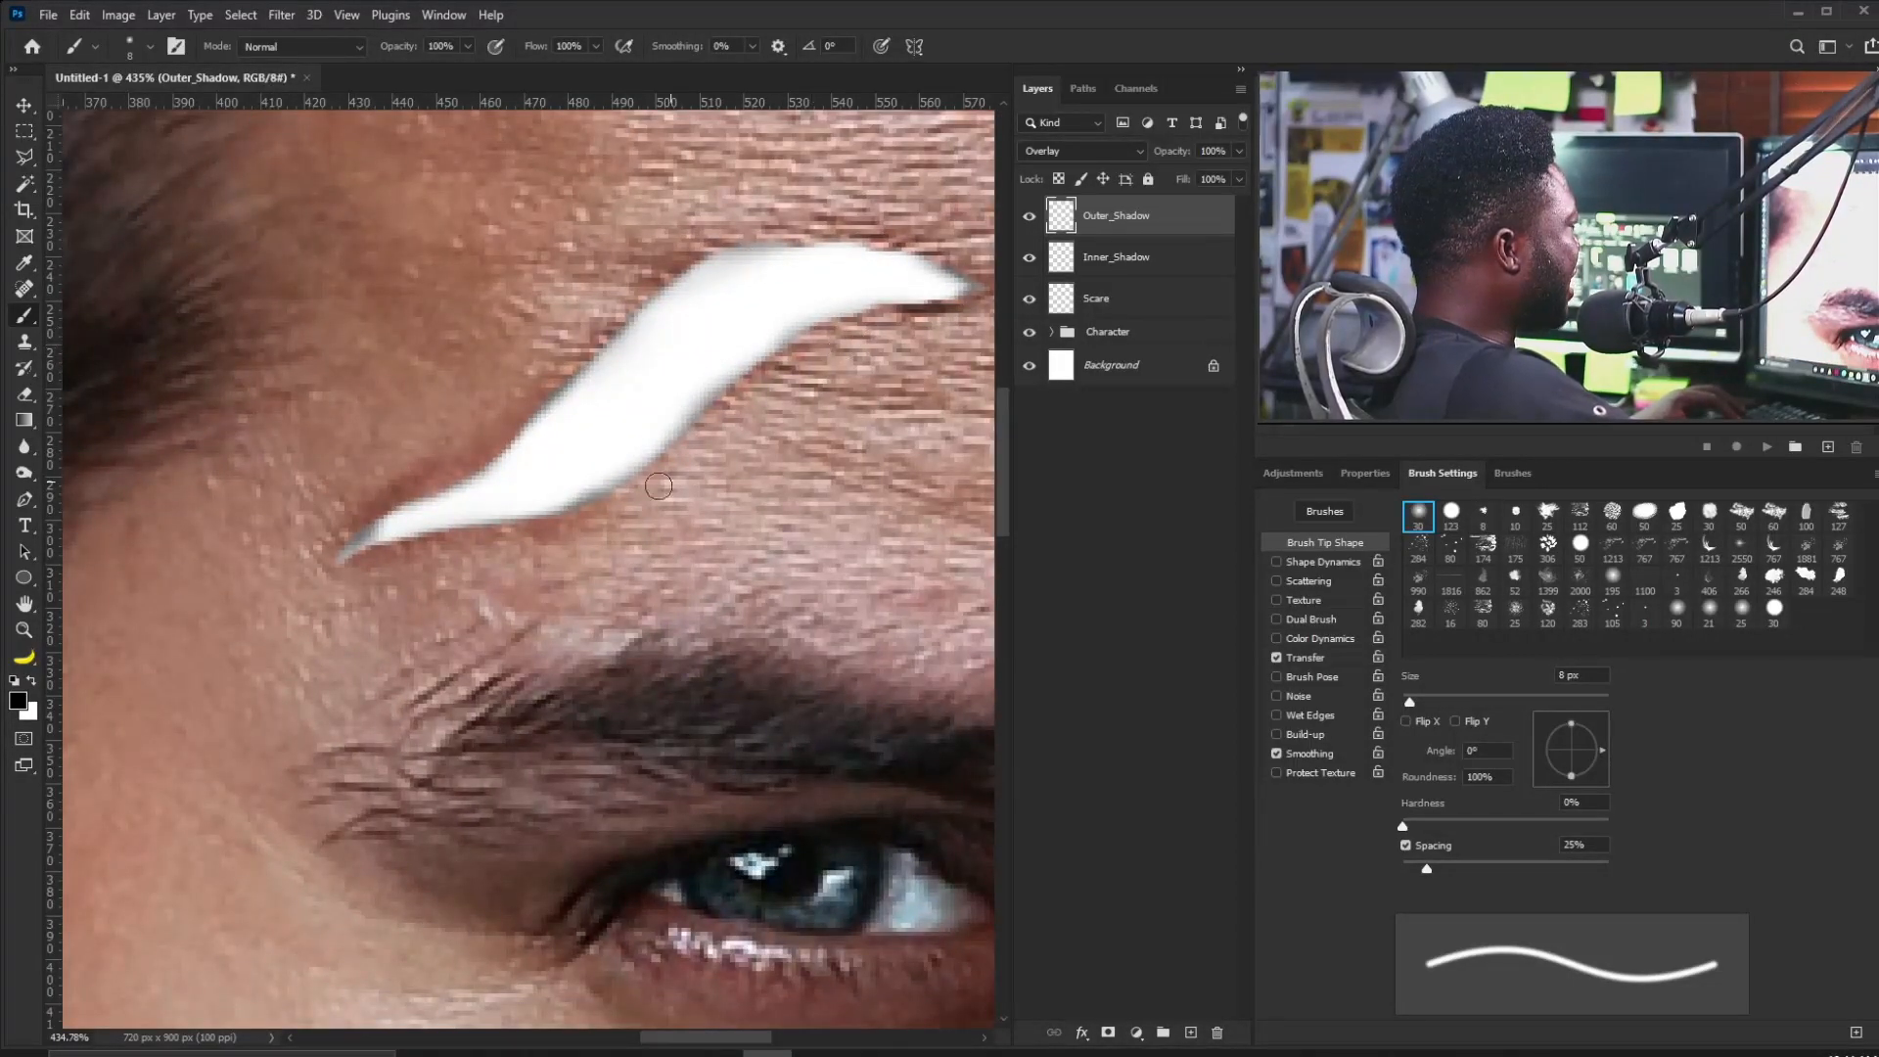
drag(779, 393, 558, 408)
drag(617, 562, 585, 531)
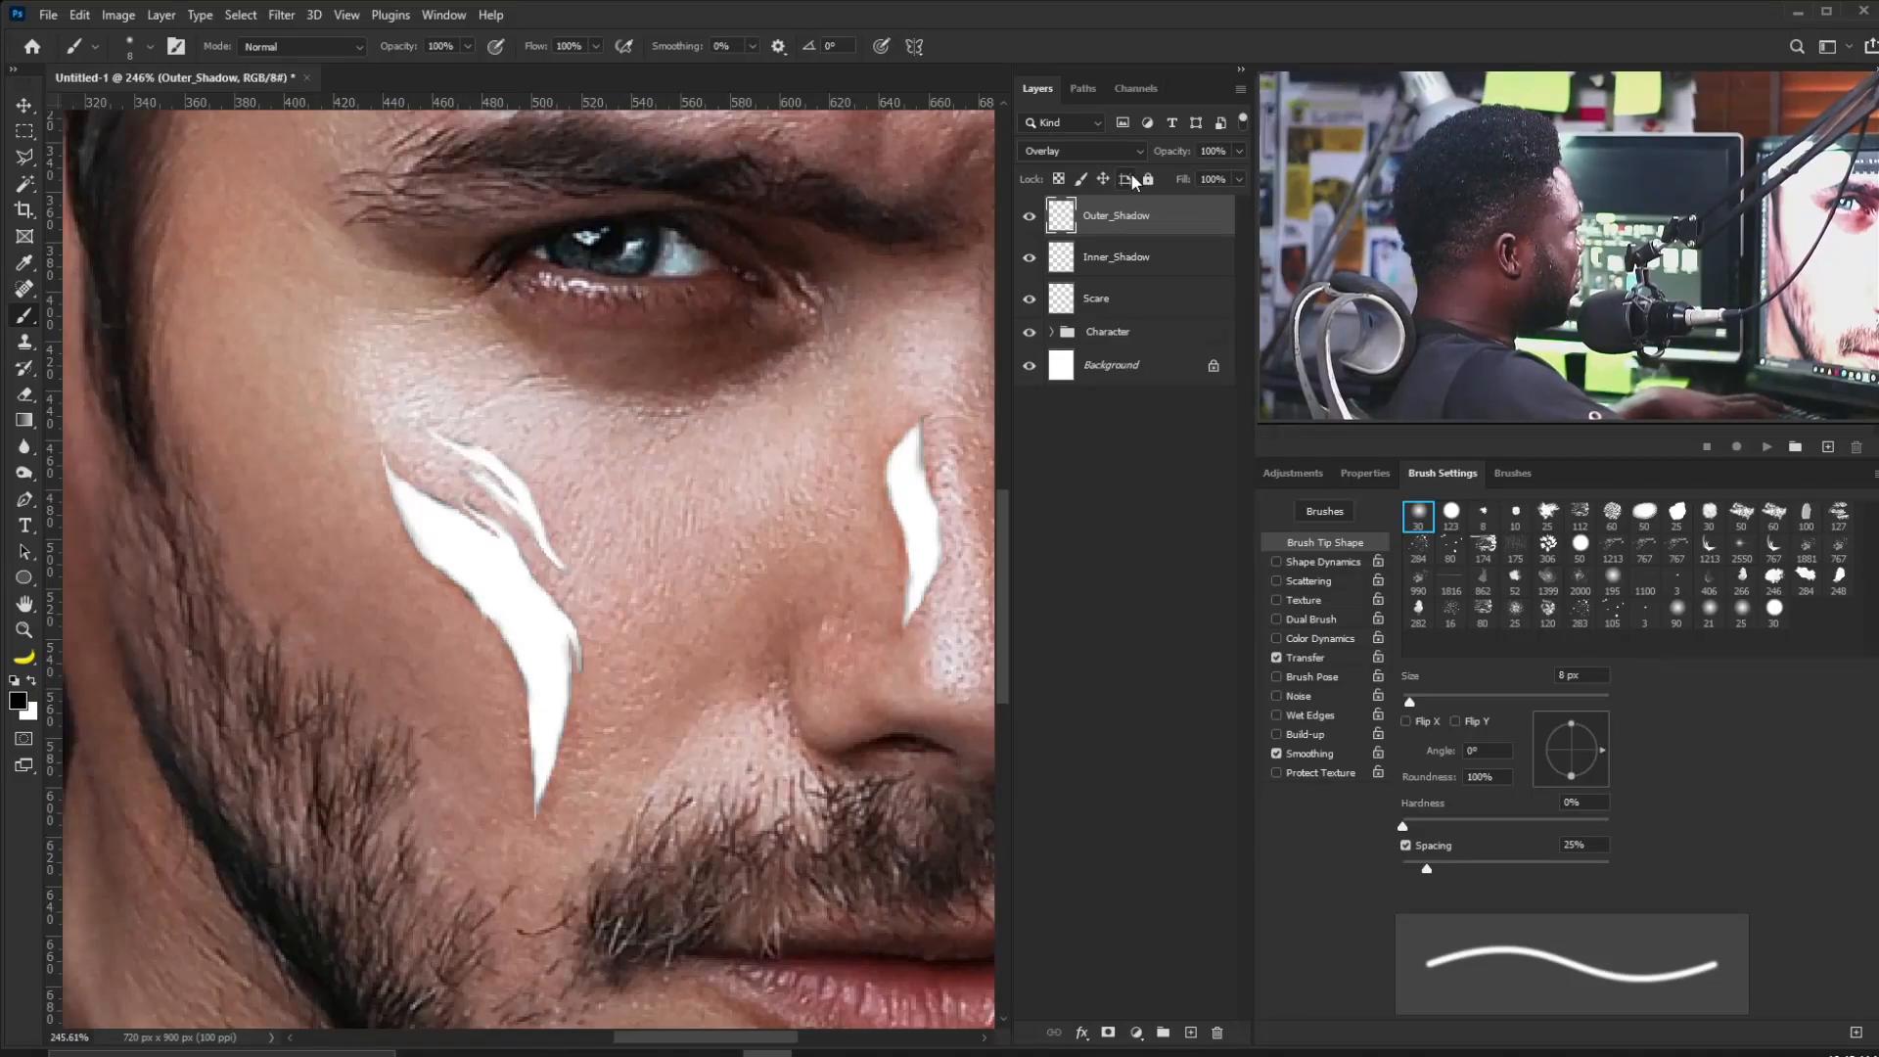
Duplicate the Outer_Shadow layer and give the copy the same name, Outer_Shadow.
key(ctrl+shift+alt+n)
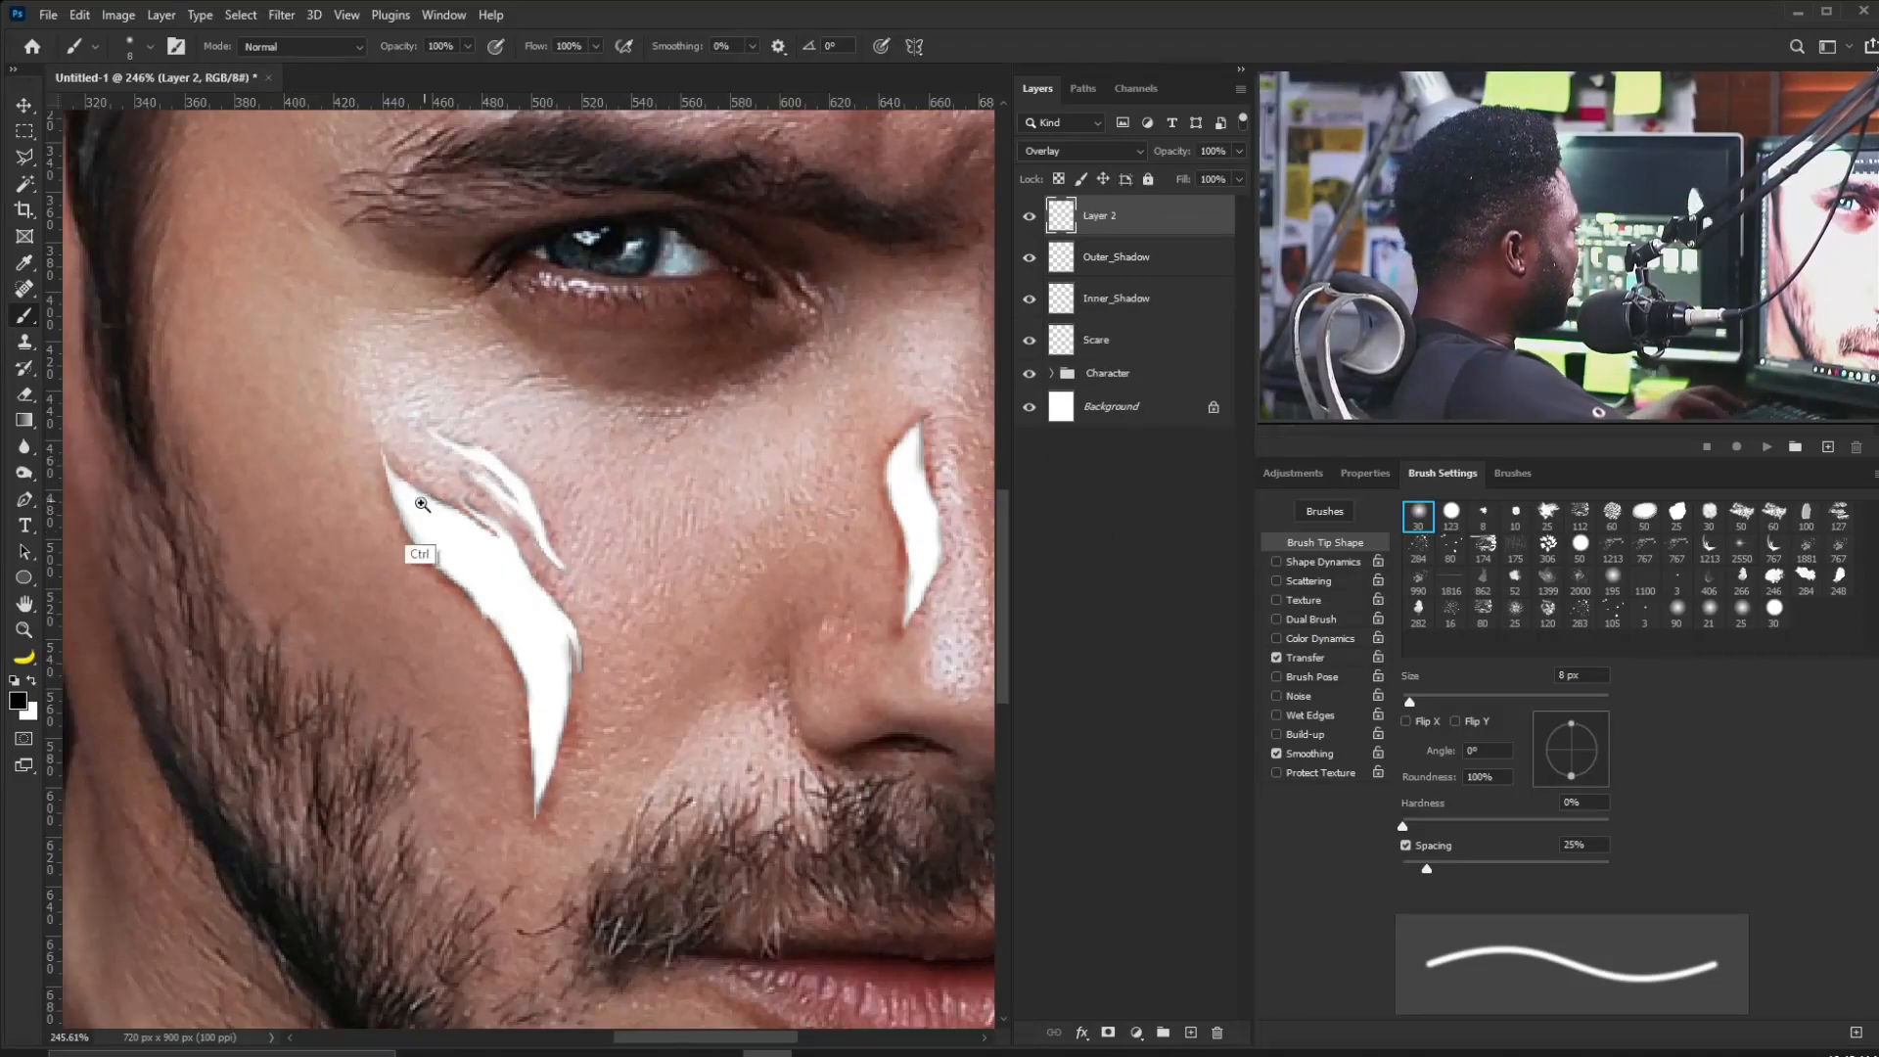
drag(486, 510, 449, 567)
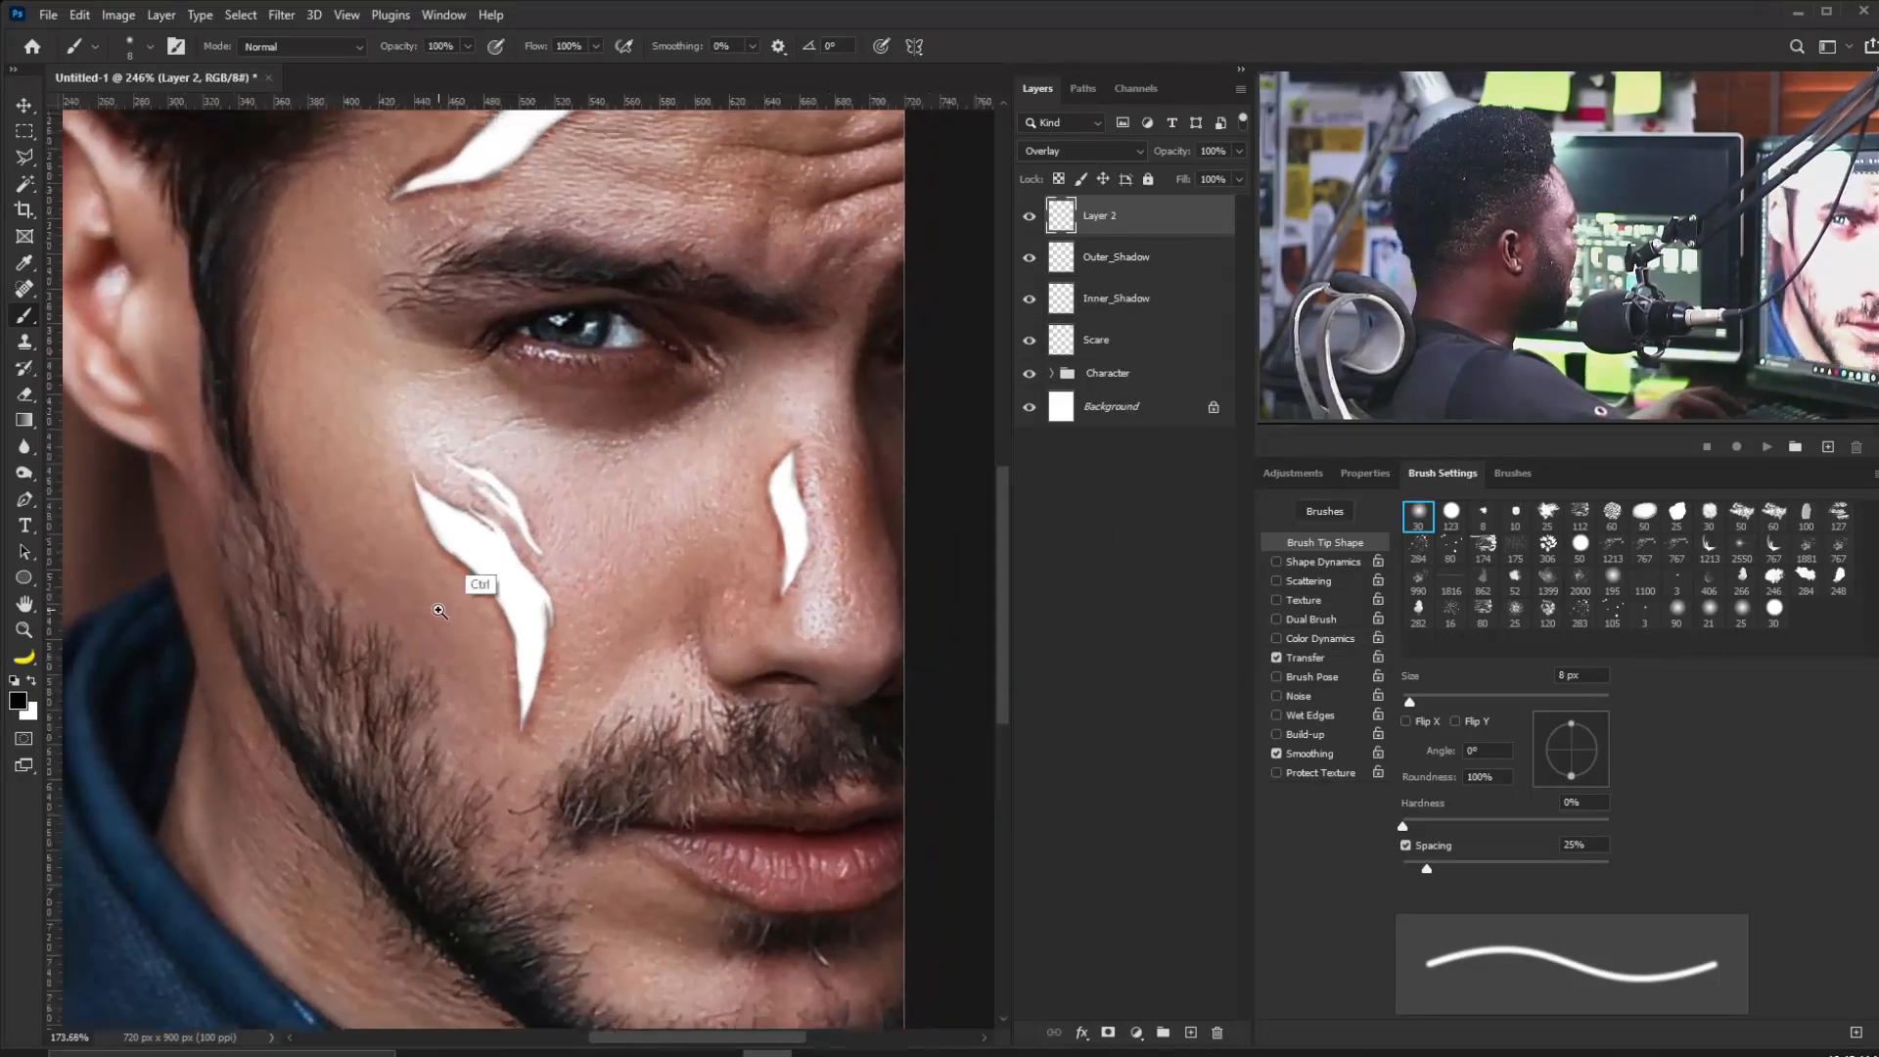
drag(629, 351, 619, 557)
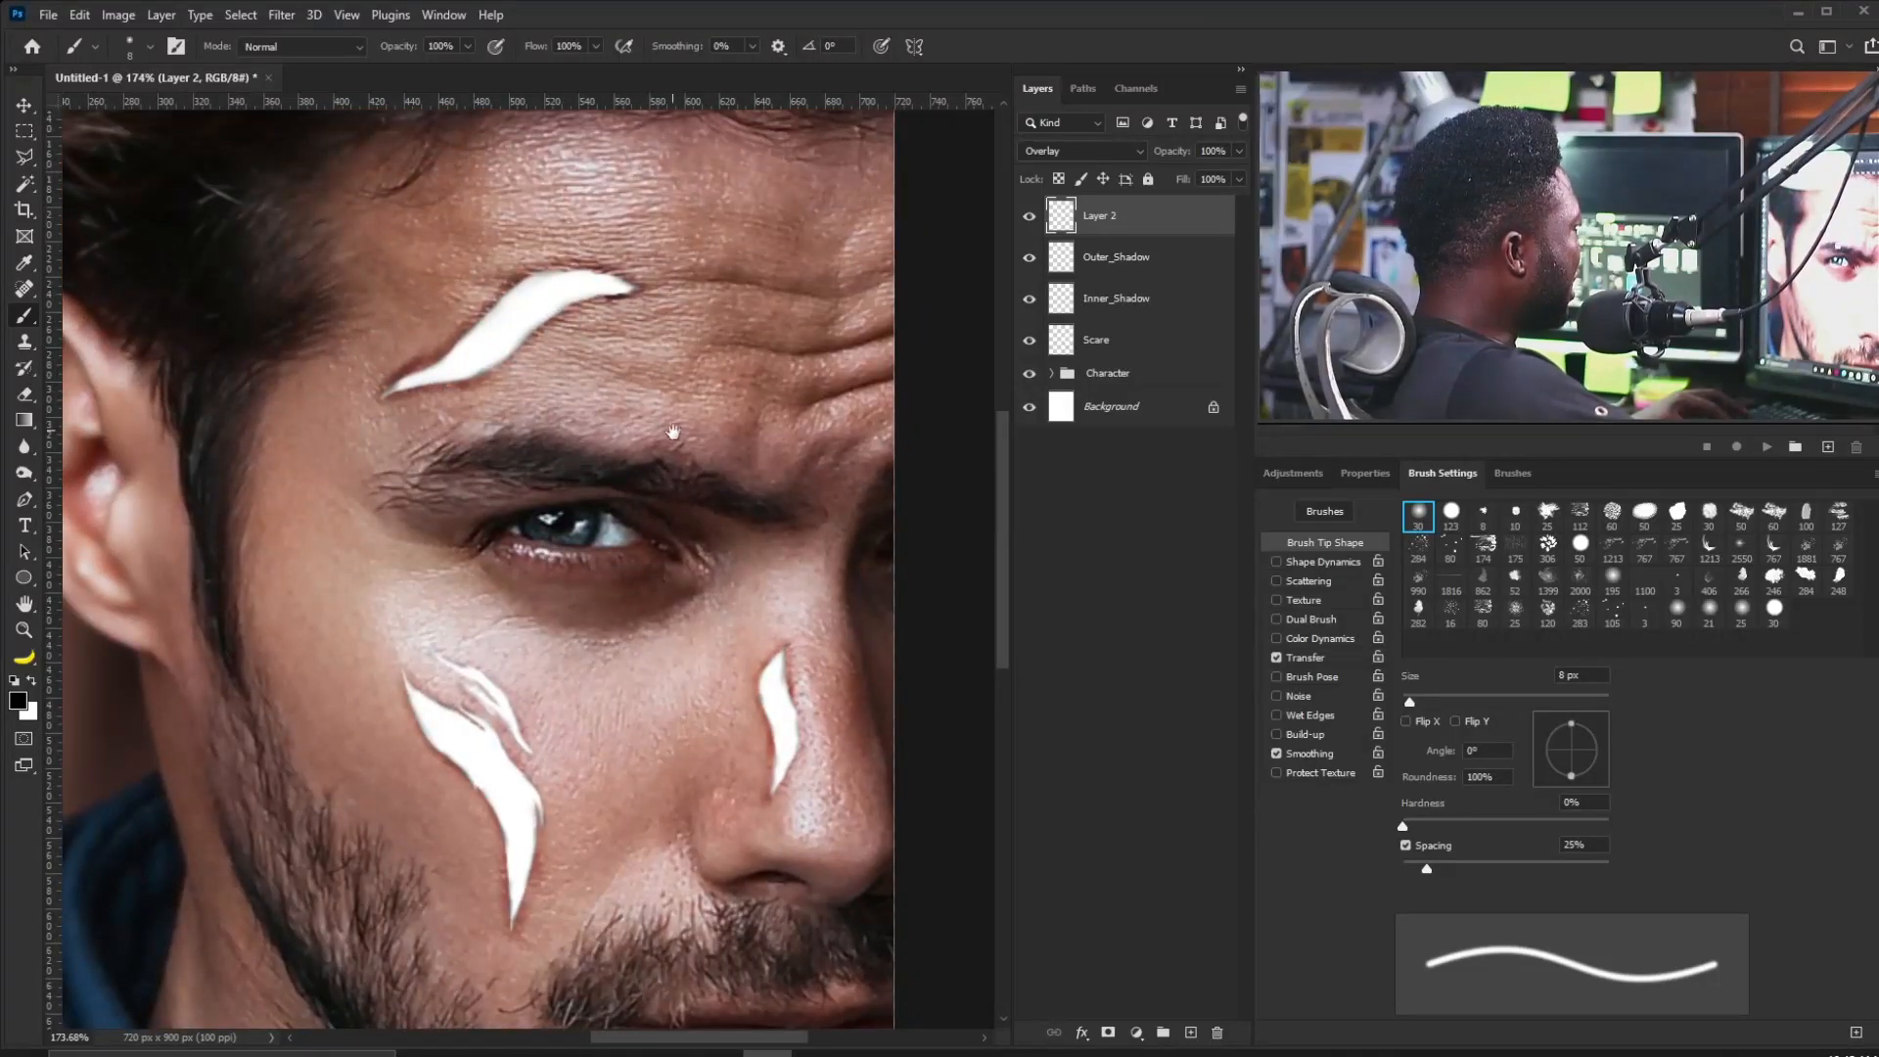
double_click(1116, 257)
key(ctrl+c)
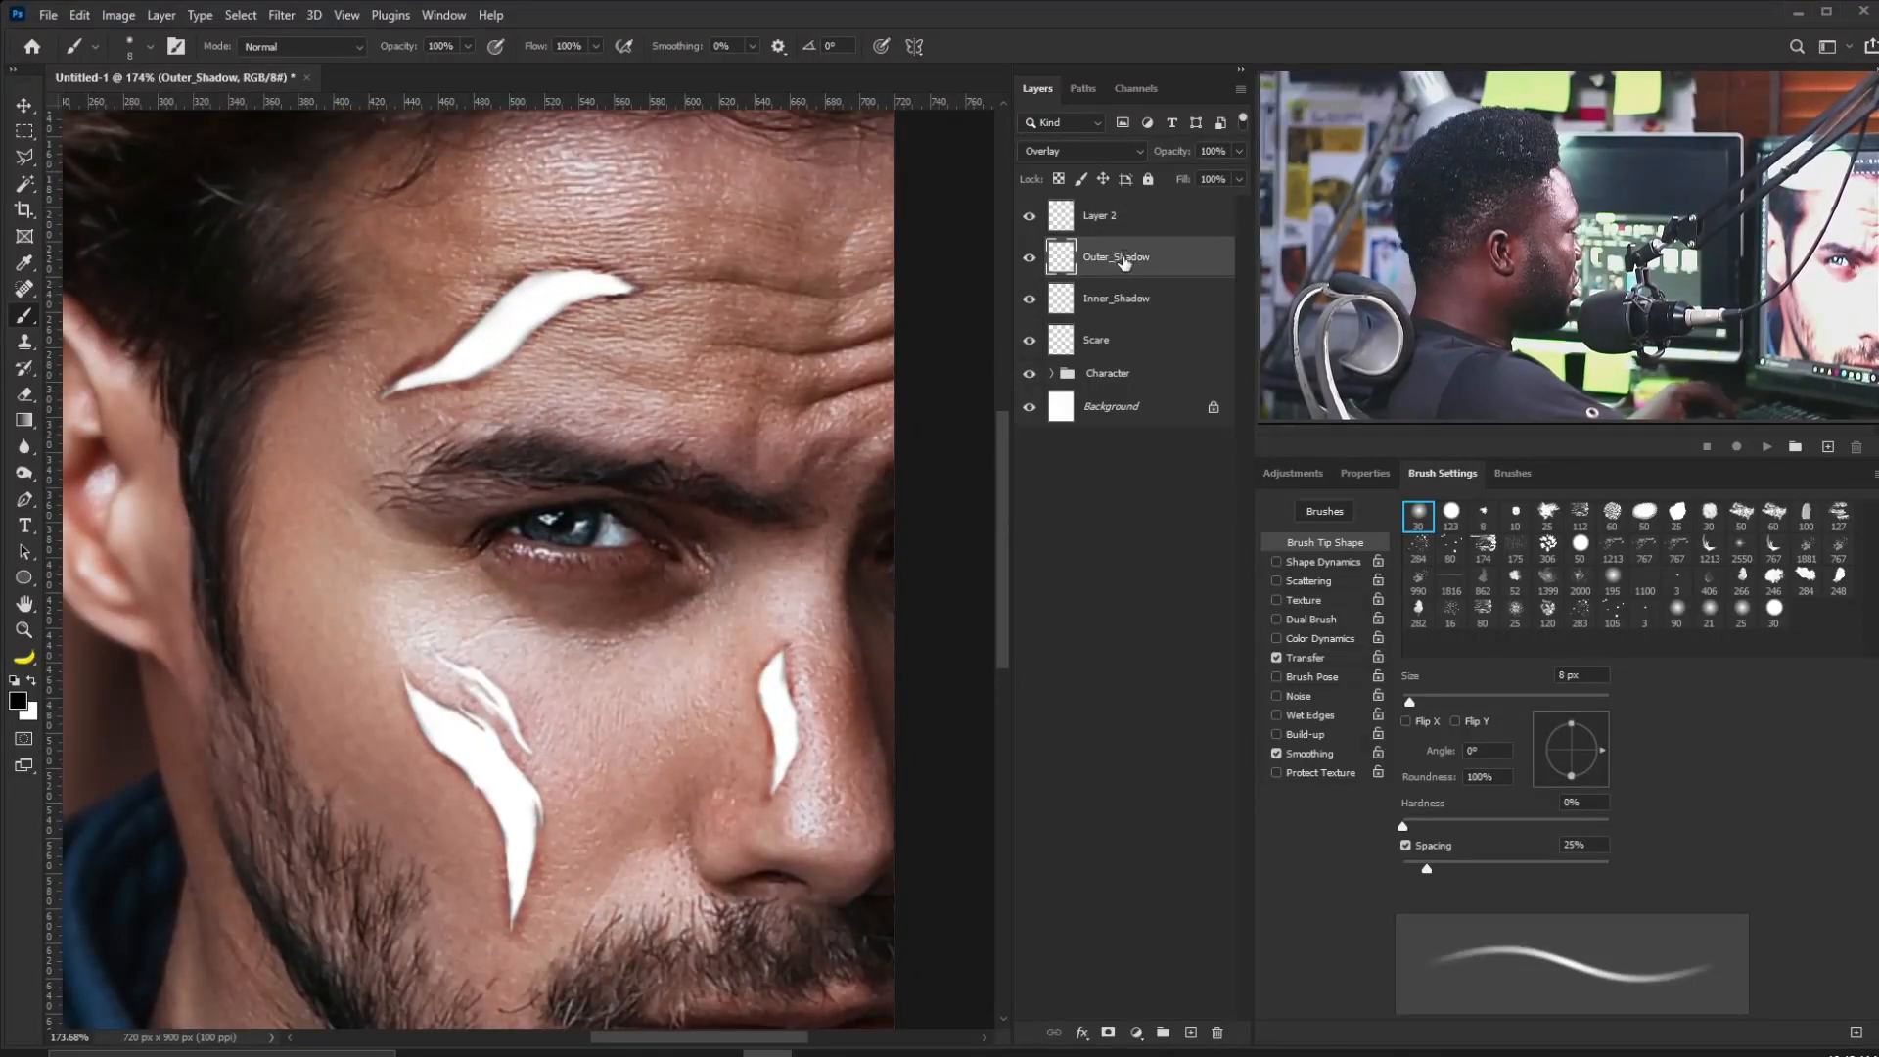
double_click(1102, 216)
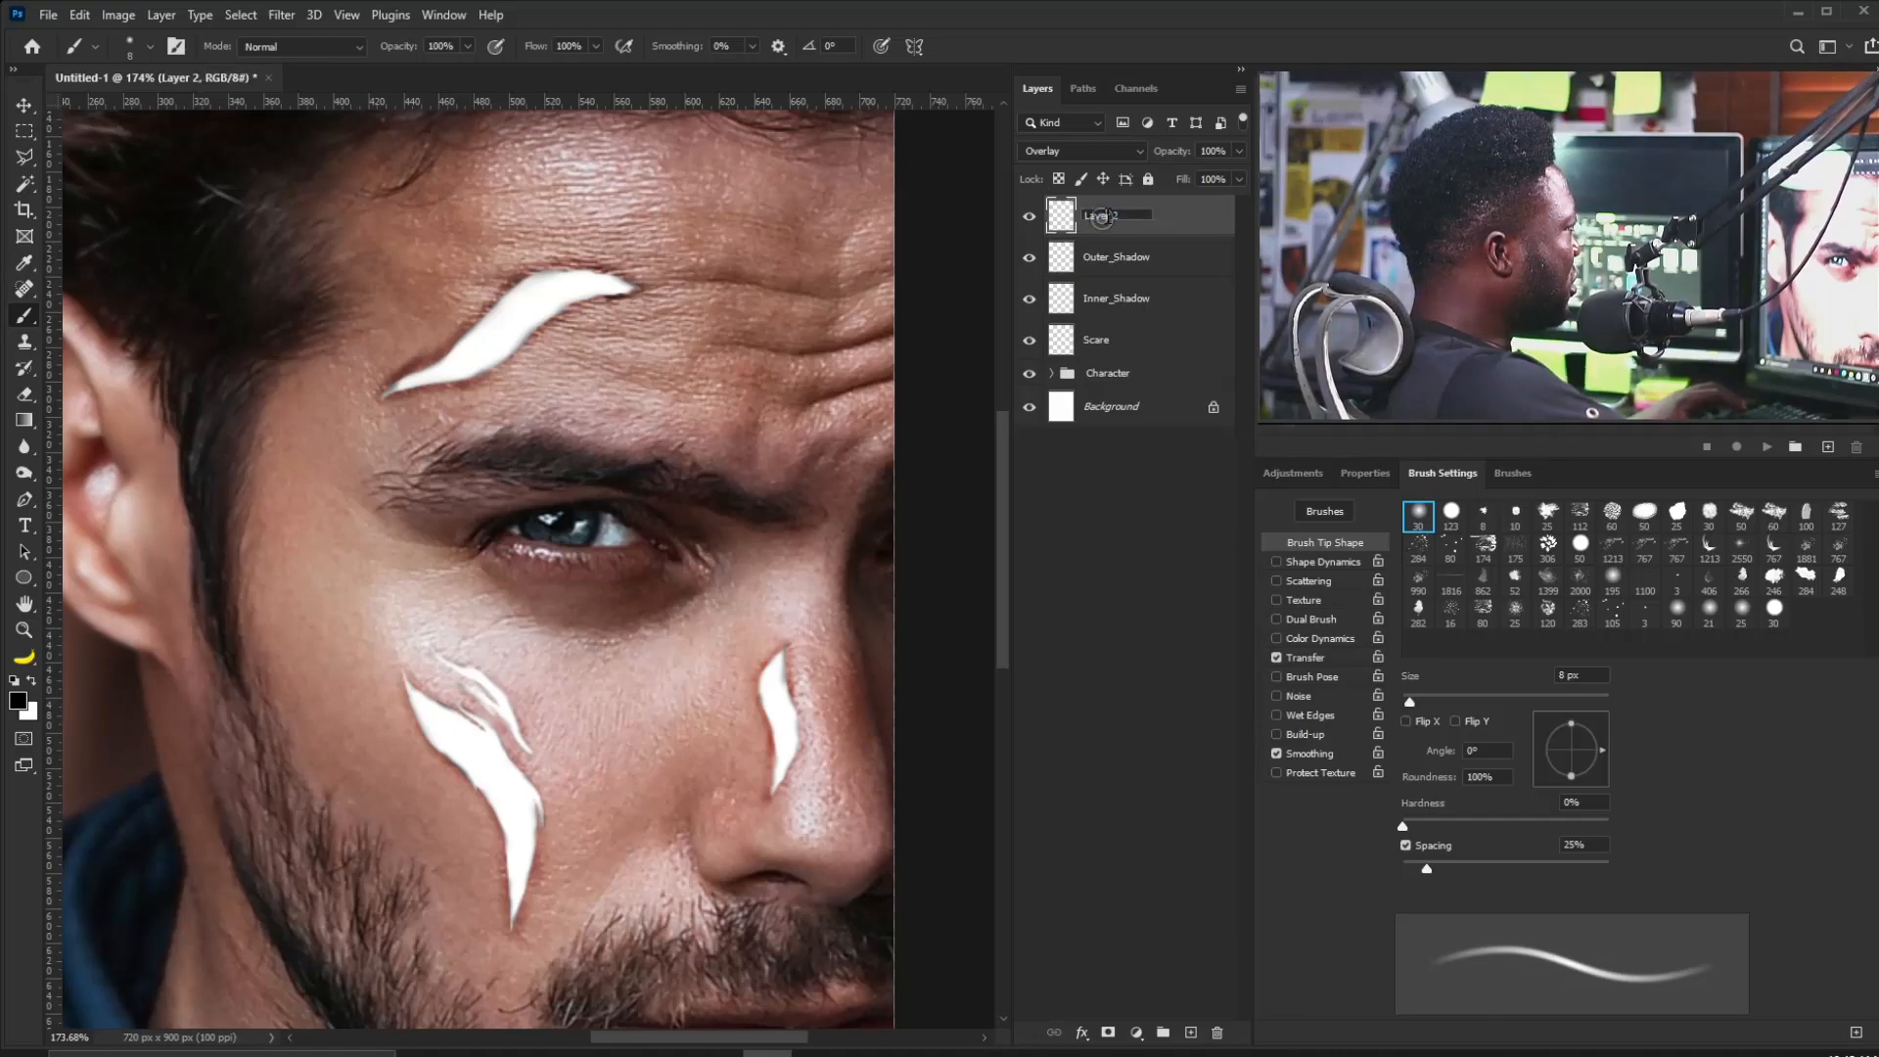
key(ctrl+v)
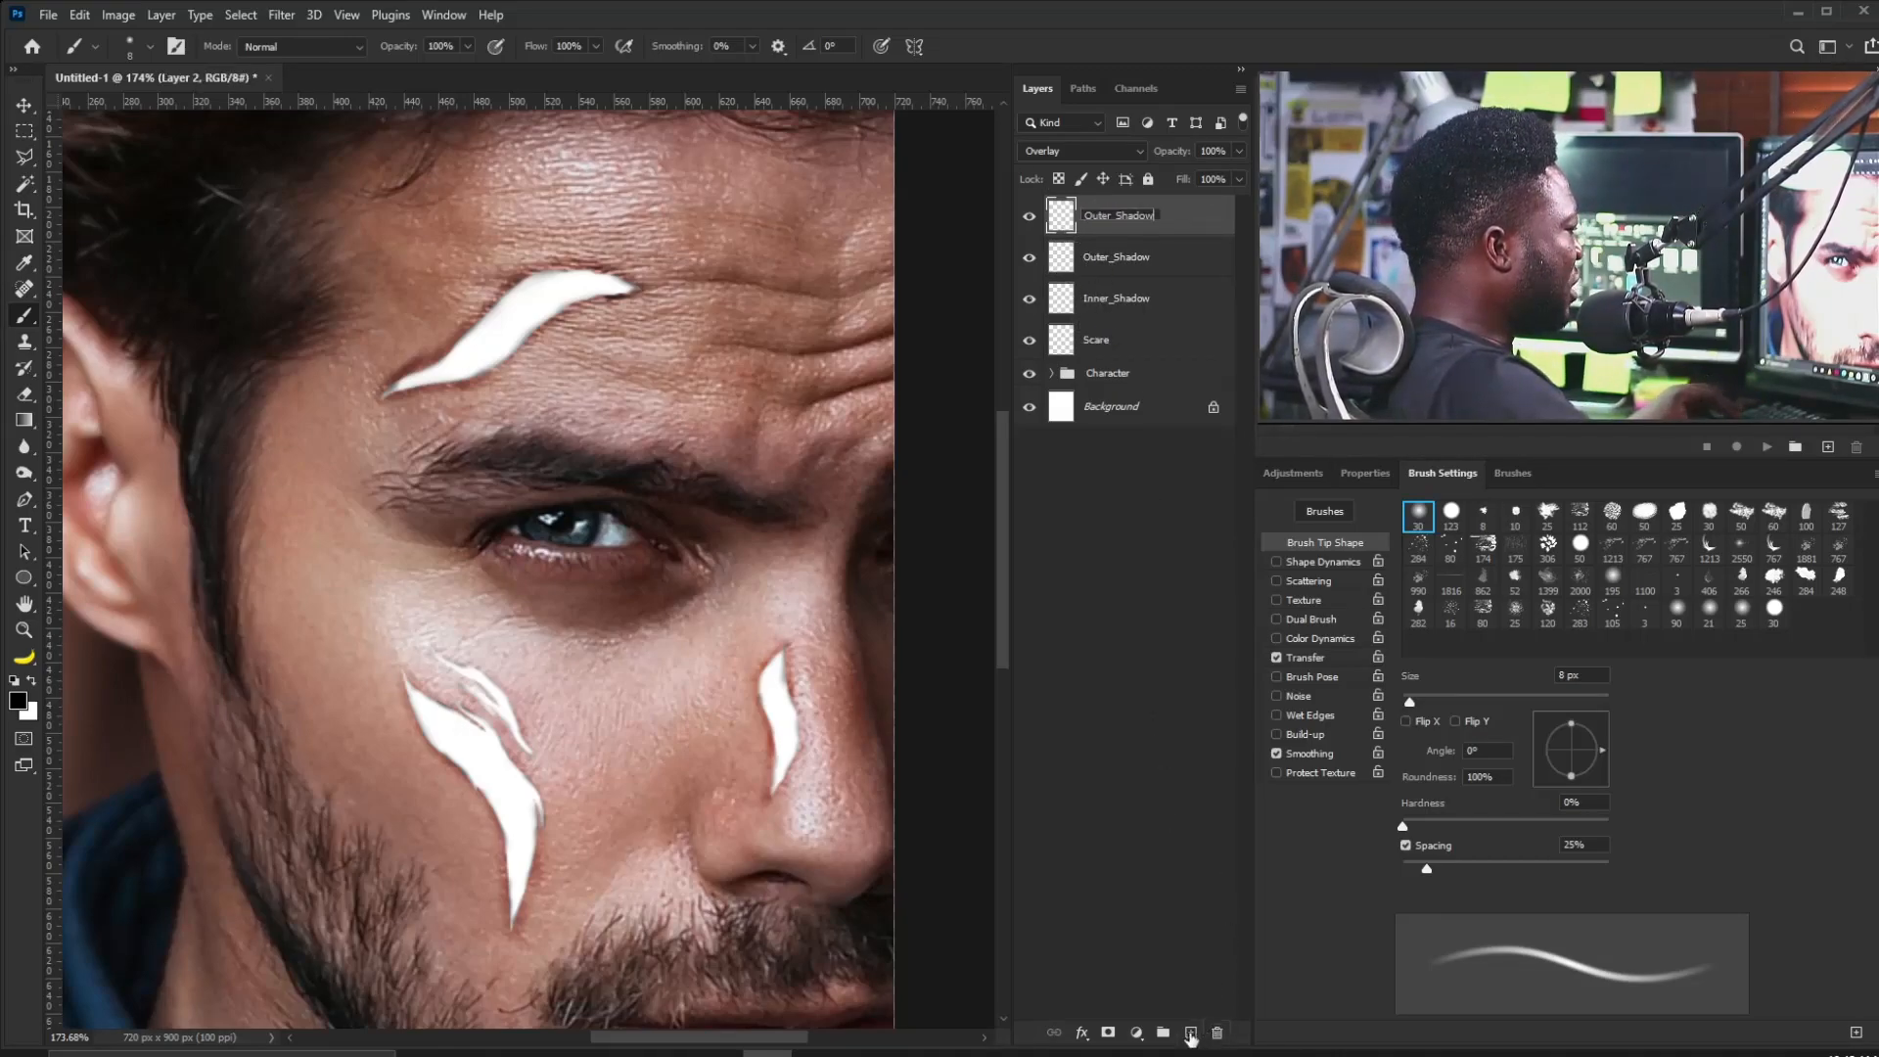
Create a Normal-mode layer named Light_ above the Outer_Shadow layers and make white the foreground colour.
alt+click(1190, 1033)
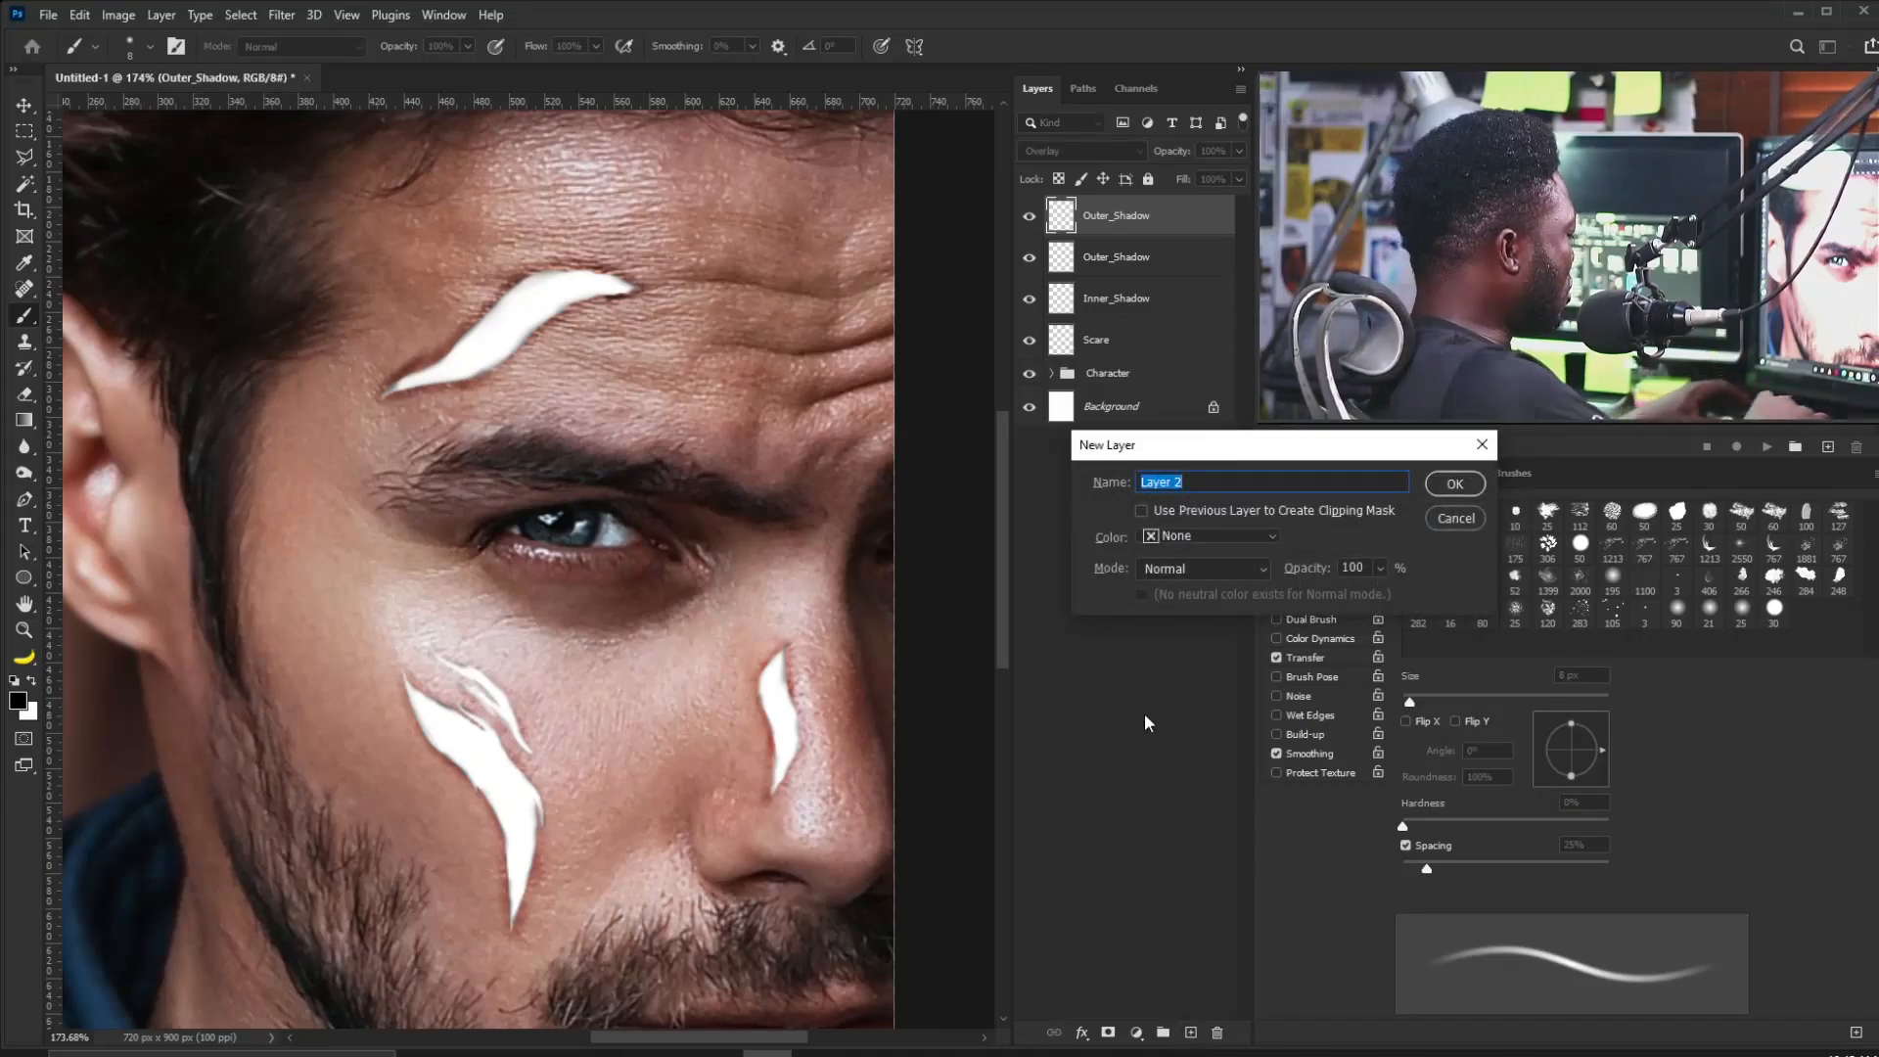
text(Light_)
key(Return)
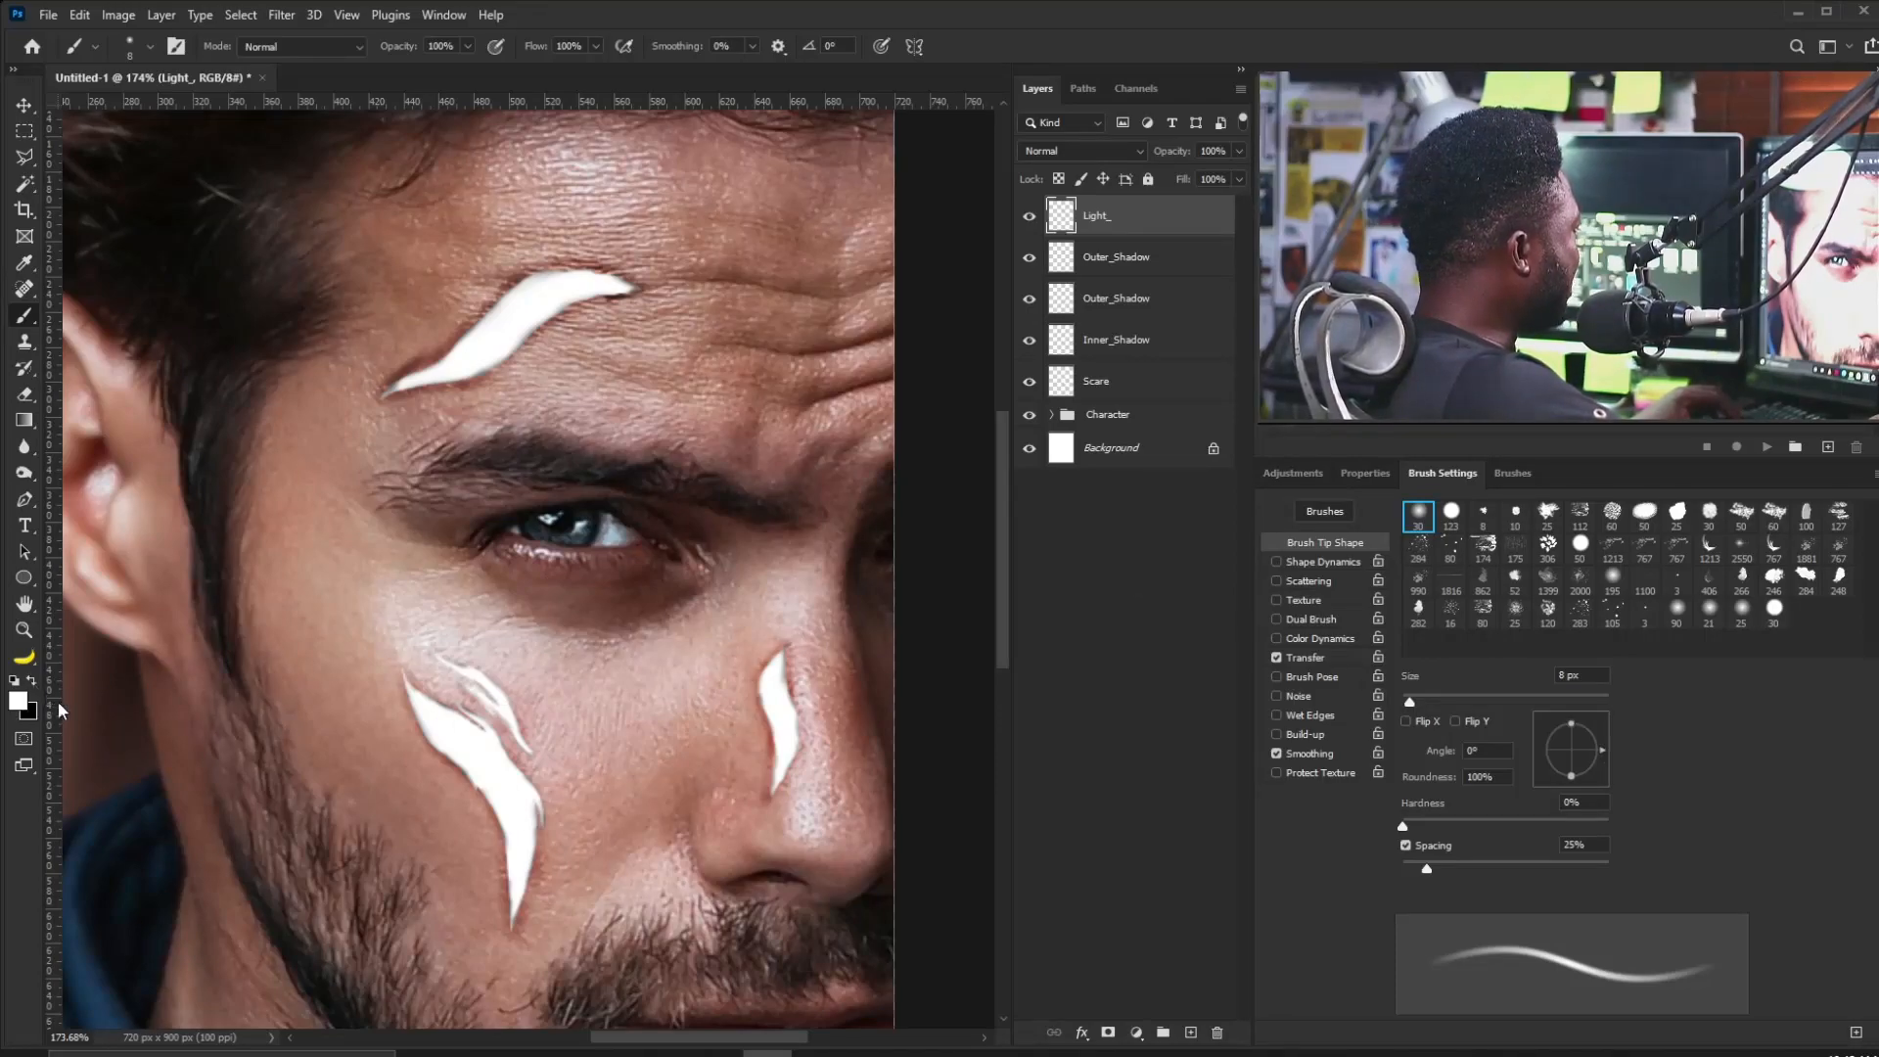
Choose the 123 px hard round brush tip, set its hardness to 80% and size to 7 px, and enable Shape Dynamics.
click(1419, 515)
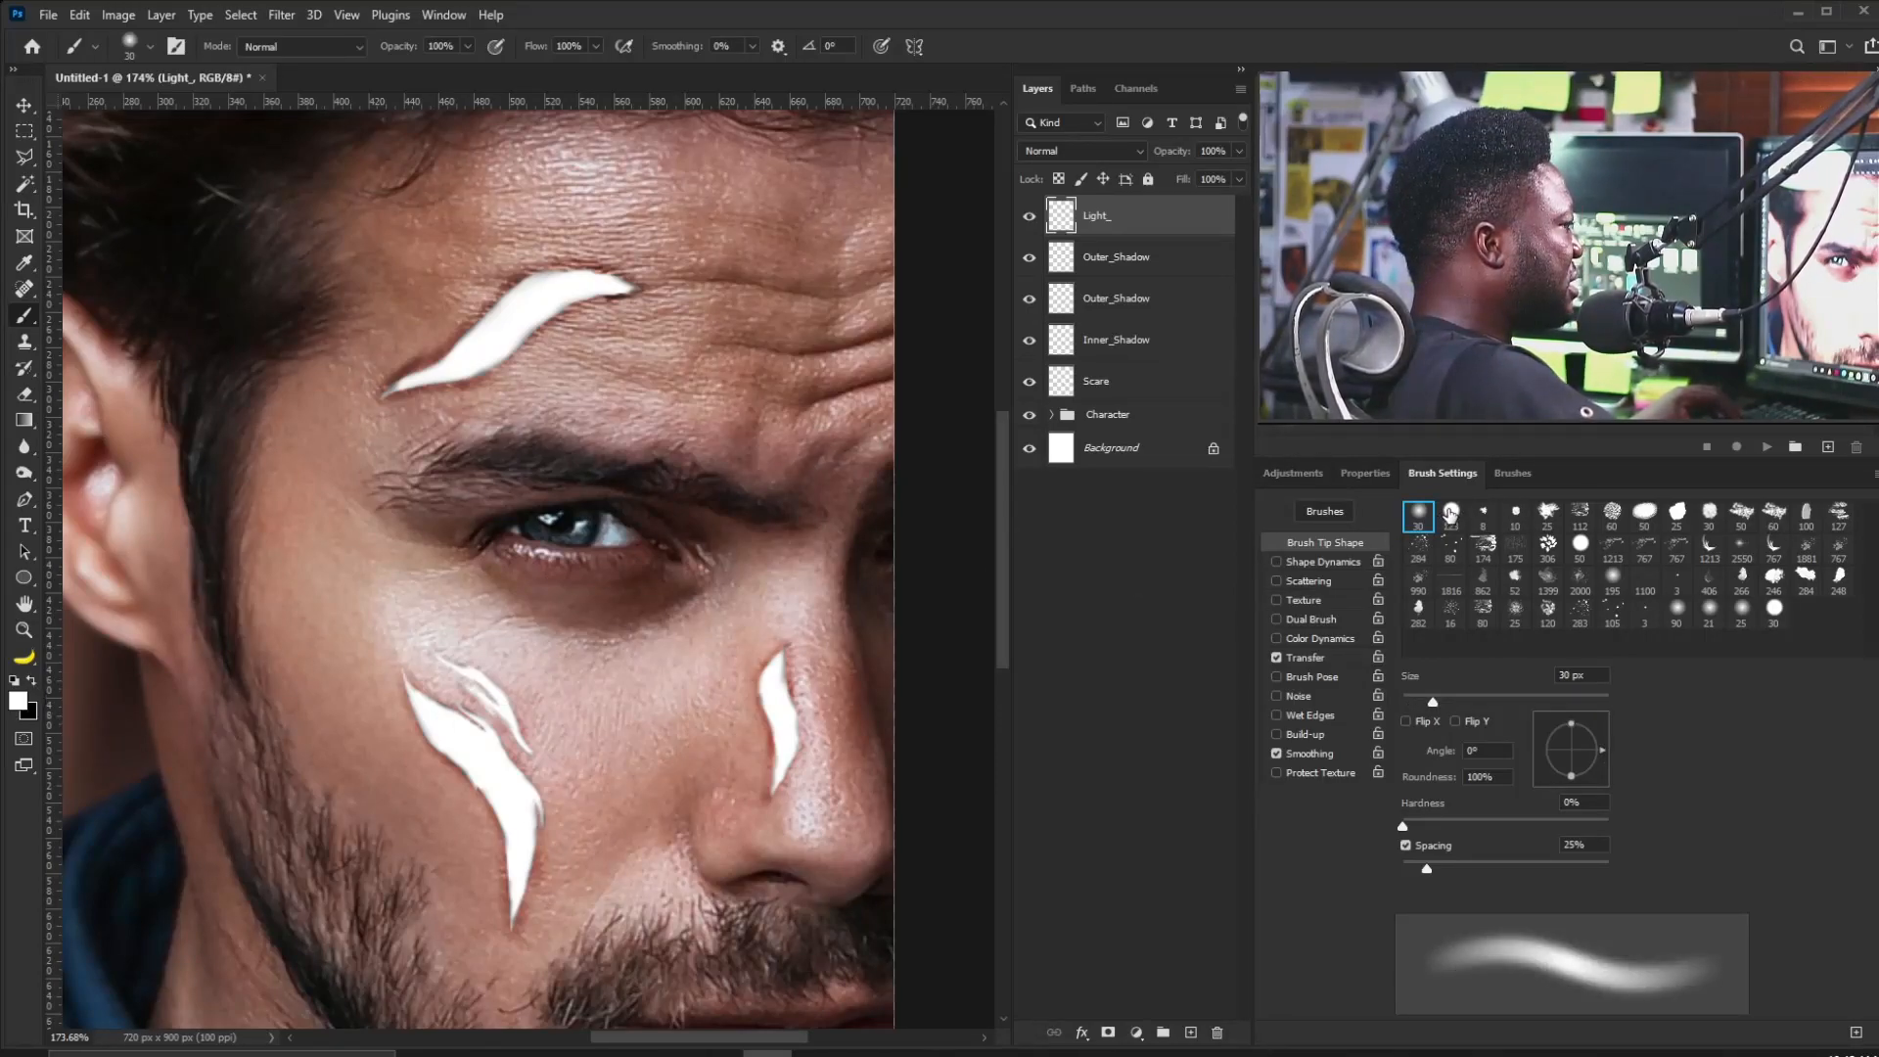
click(1451, 513)
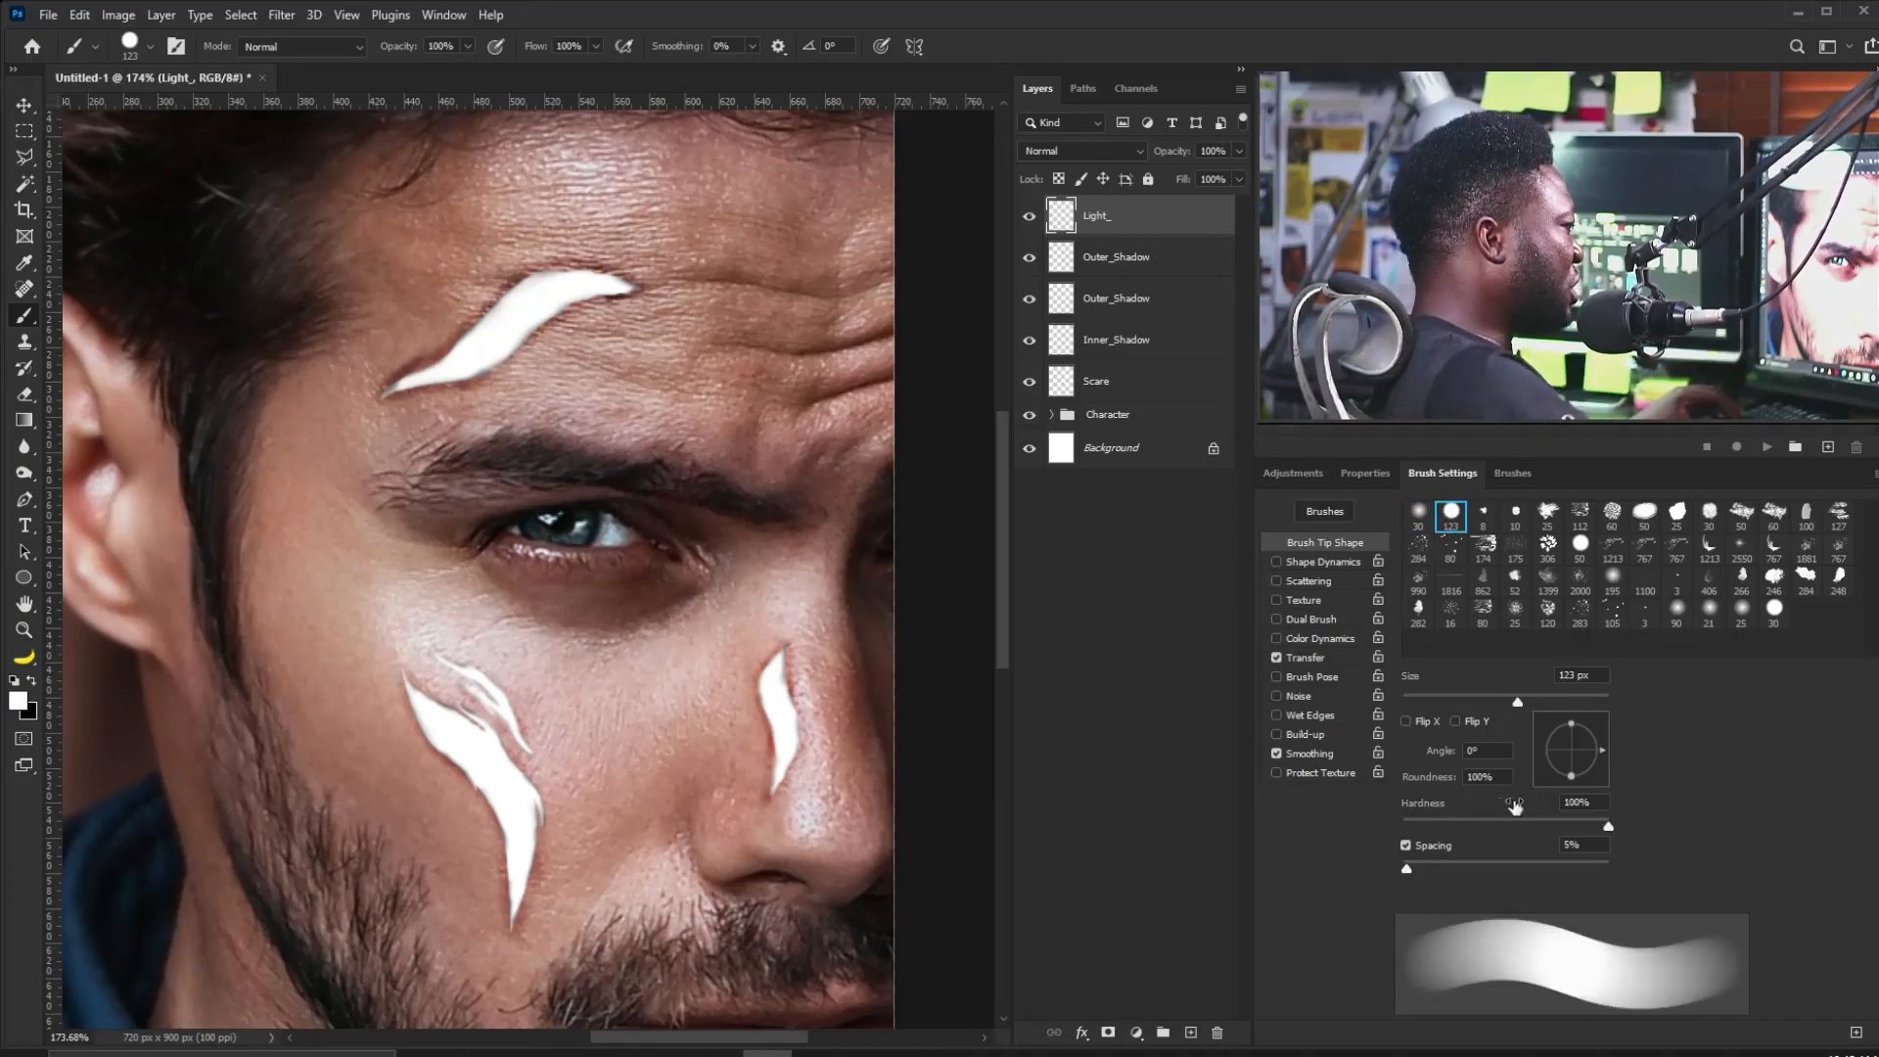
drag(1608, 827, 1587, 828)
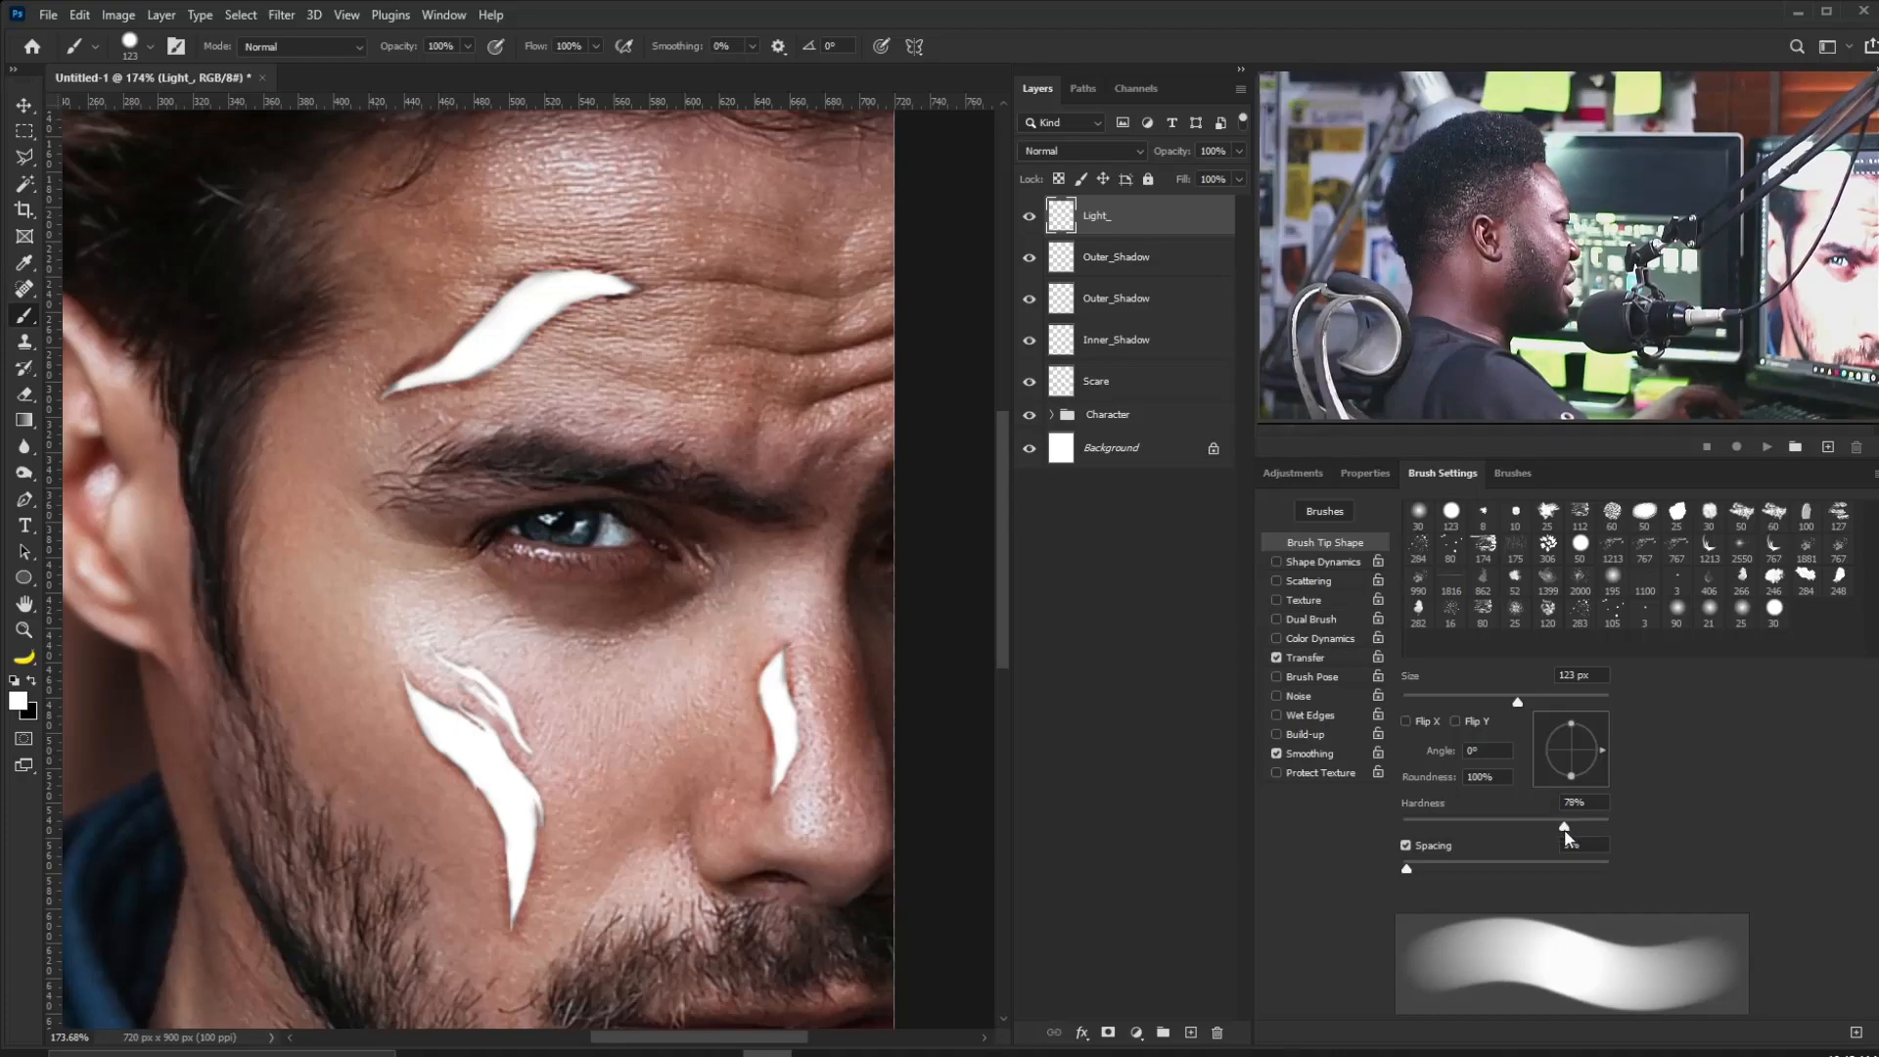
drag(1562, 829, 1560, 829)
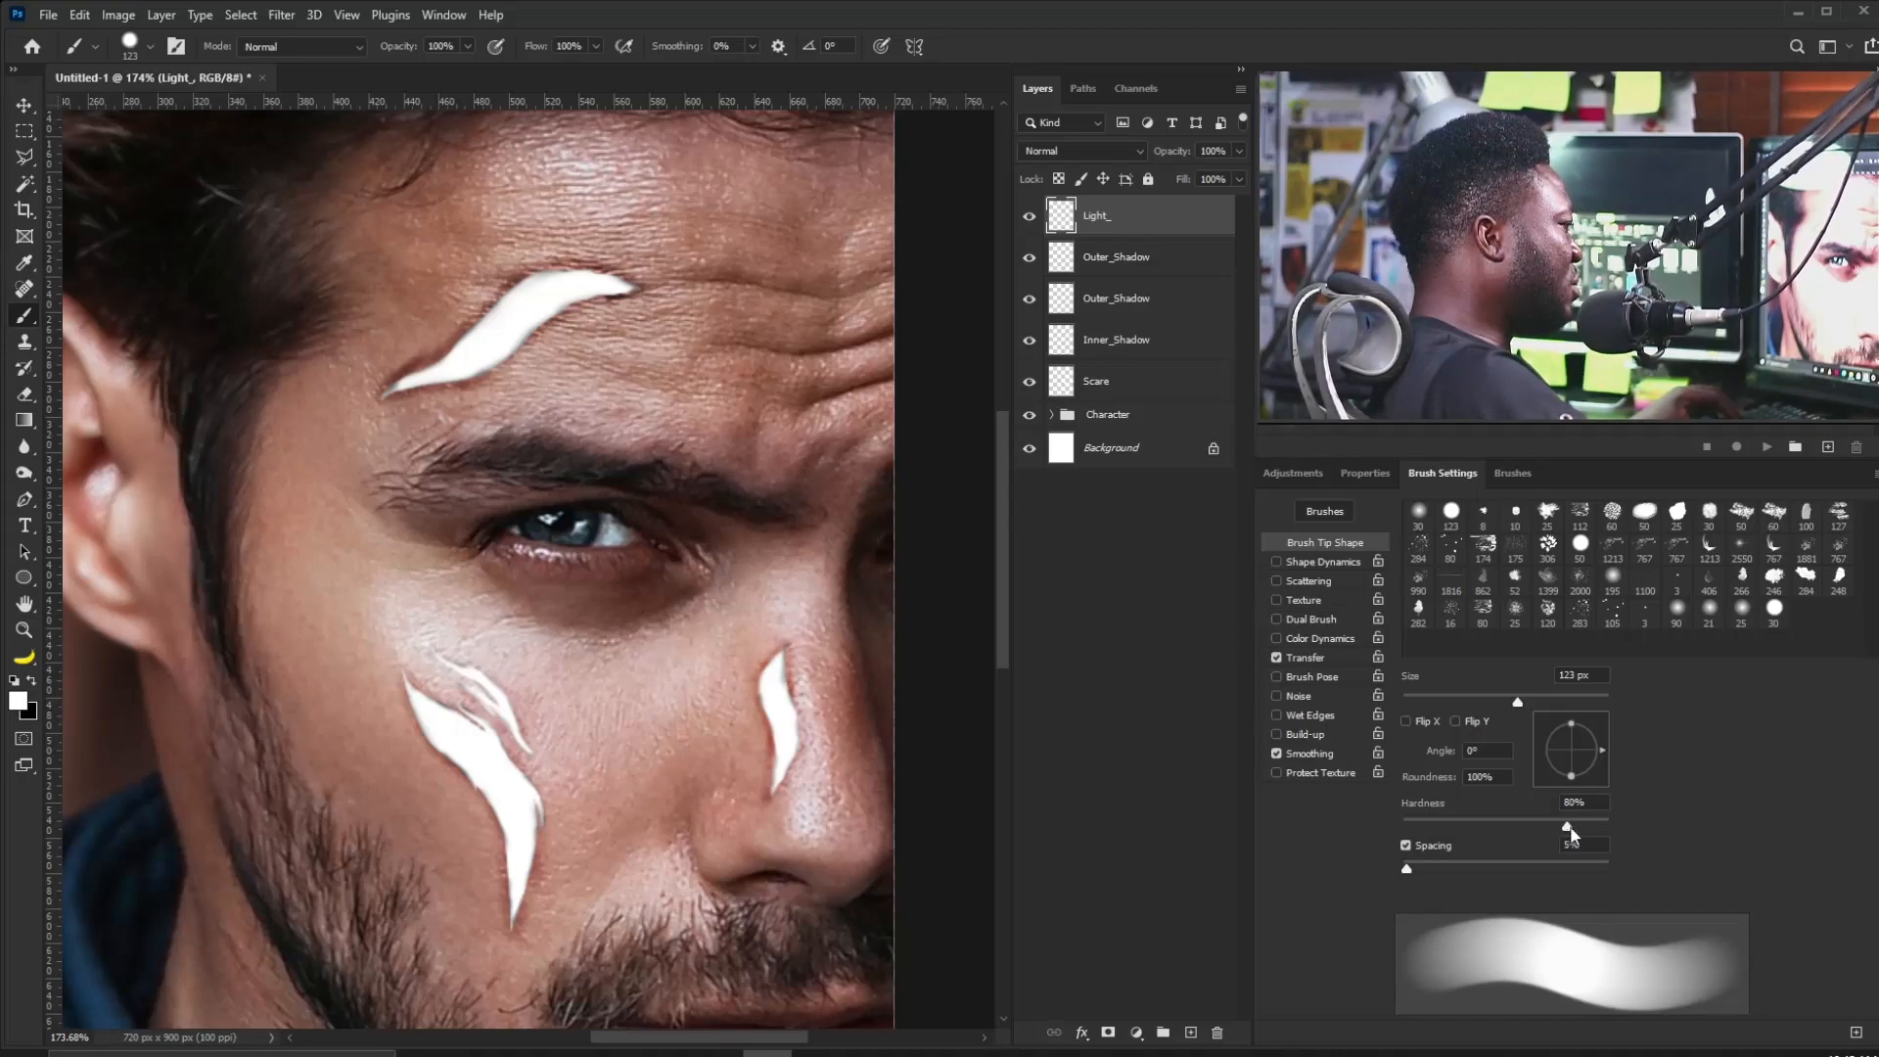
drag(1505, 703, 1411, 713)
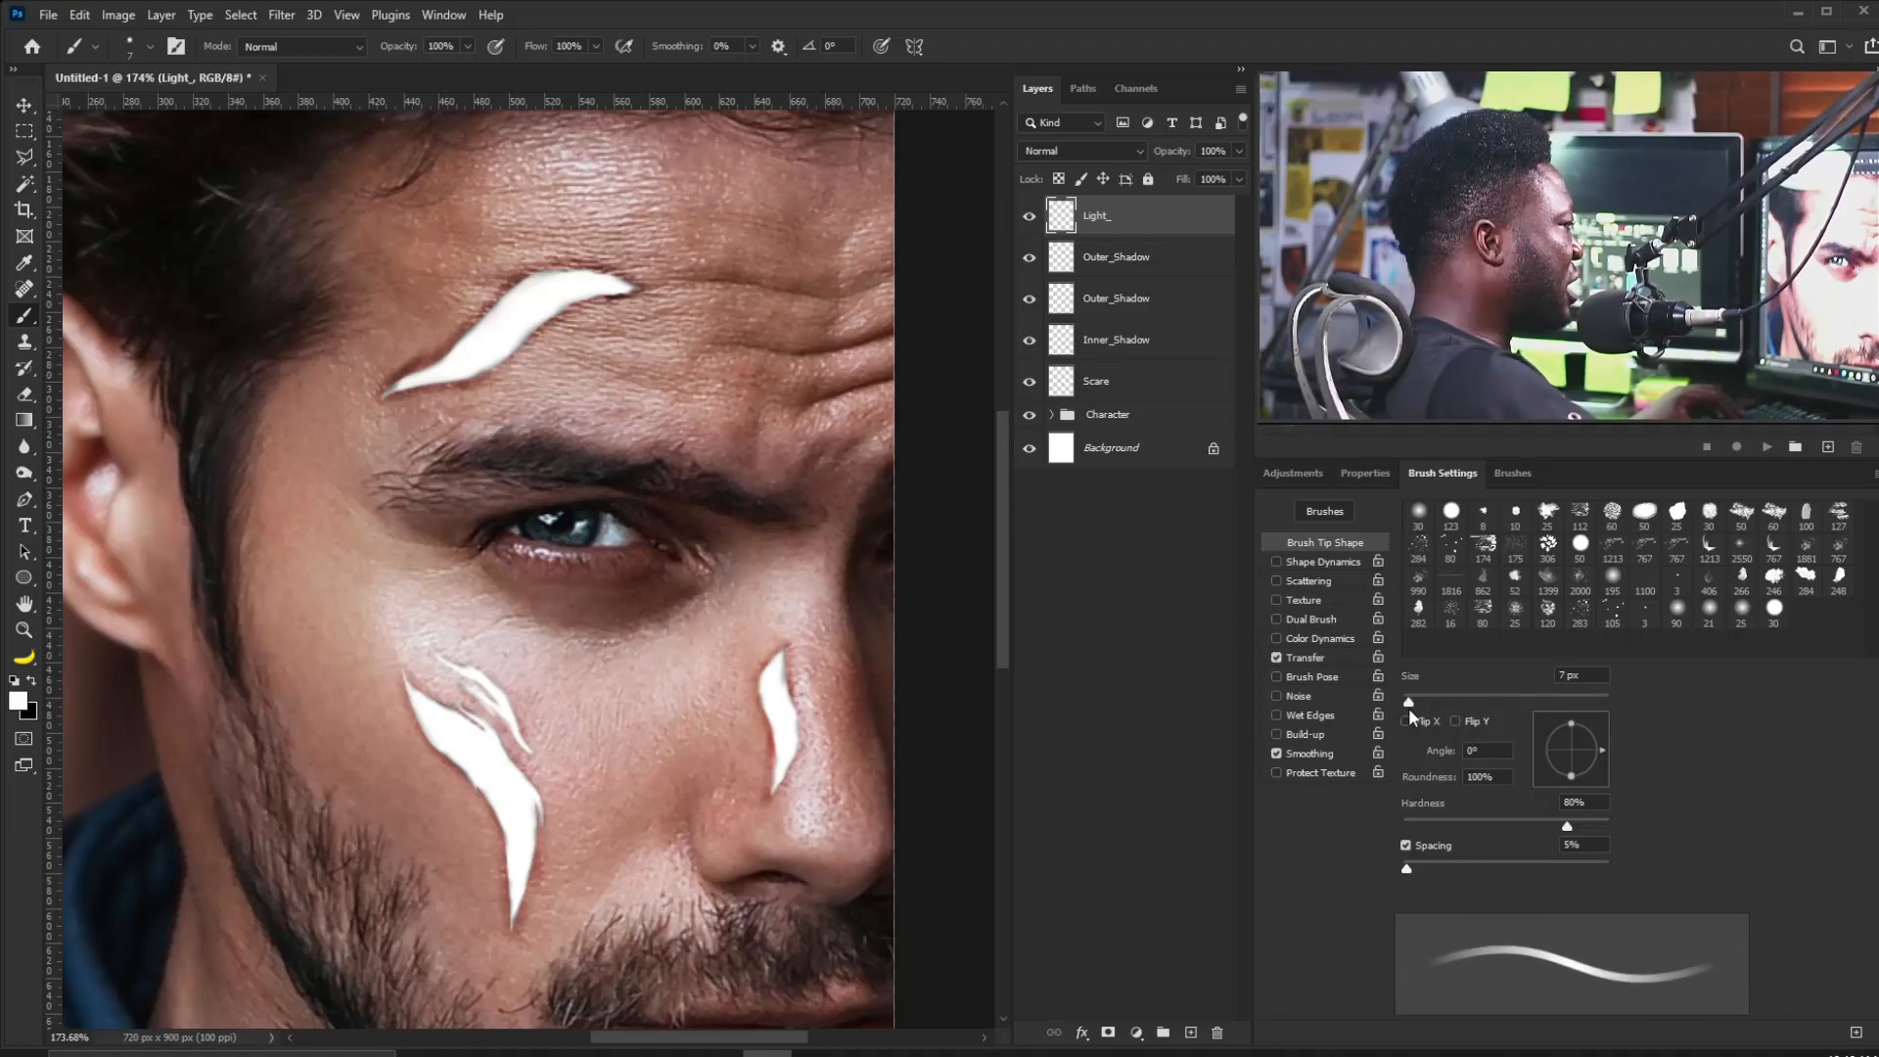
click(1276, 562)
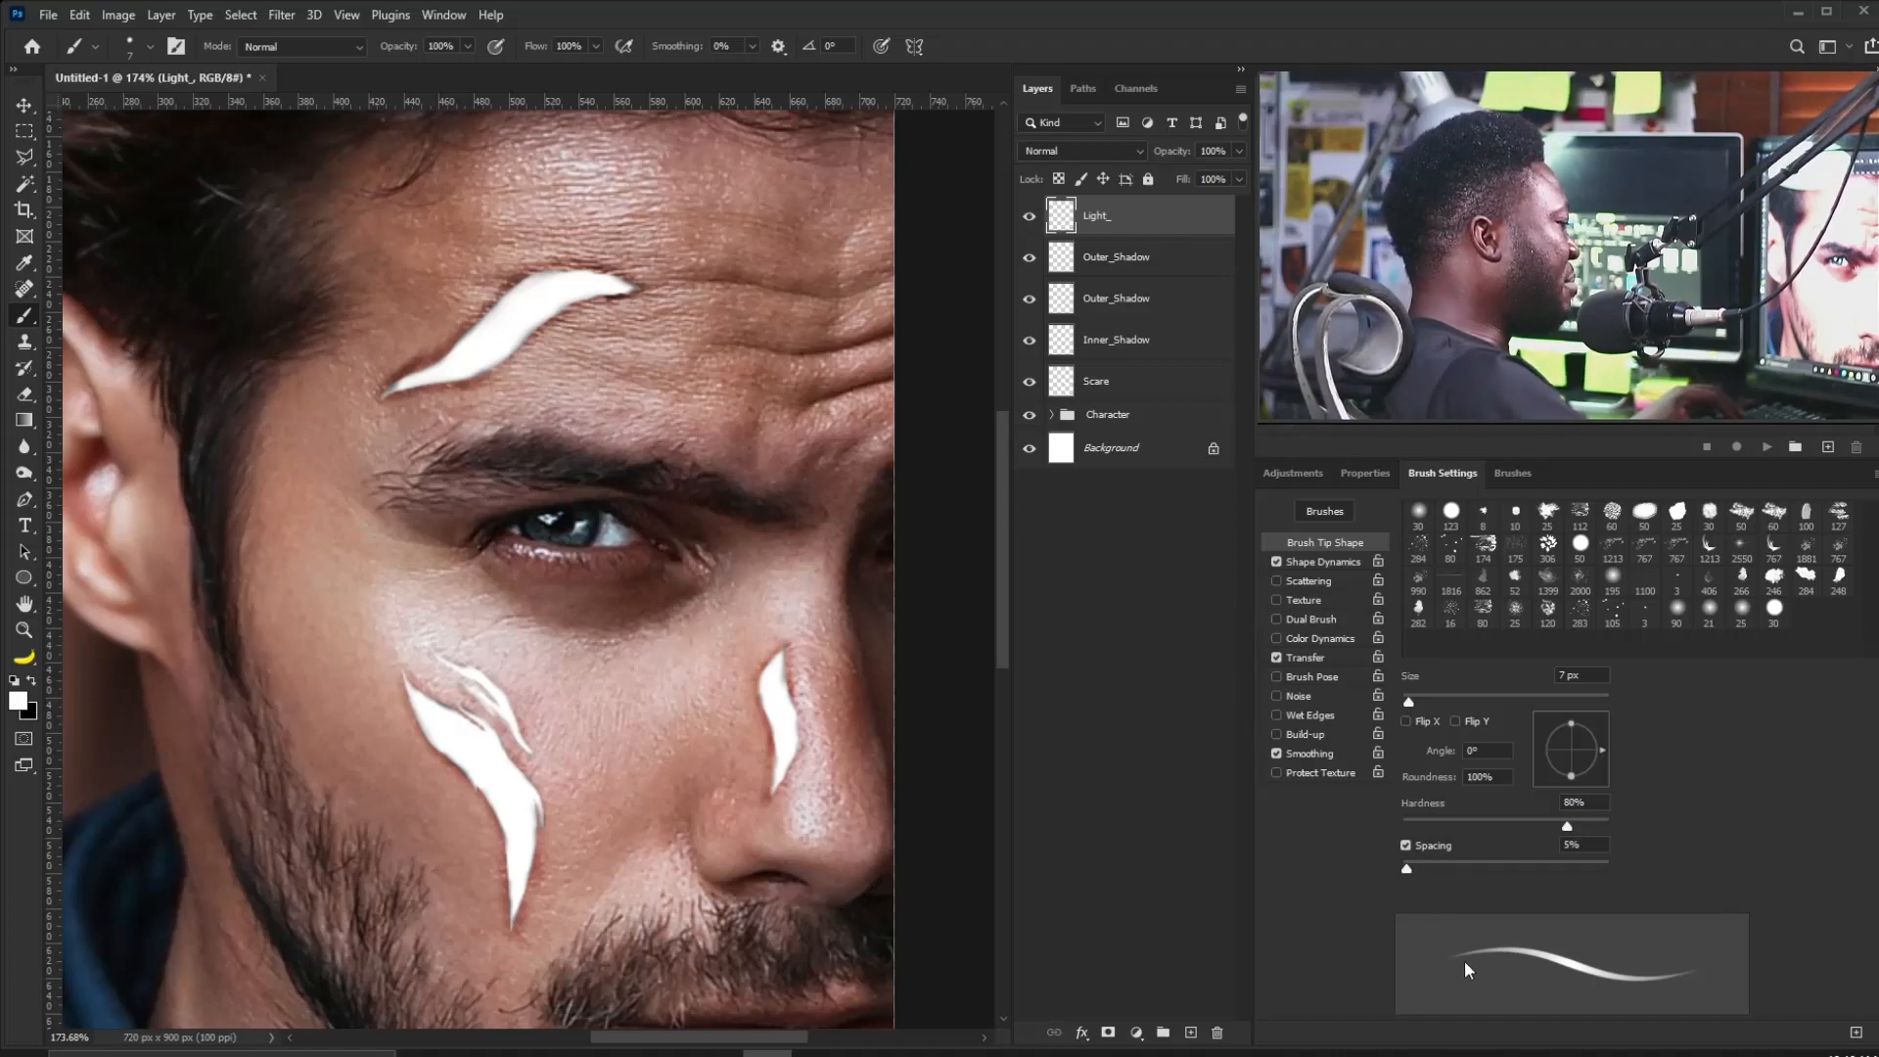
Reduce the brush to 1 px with 13% smoothing and paint fine white highlights along the large cheek mark's edges.
drag(418, 704, 570, 671)
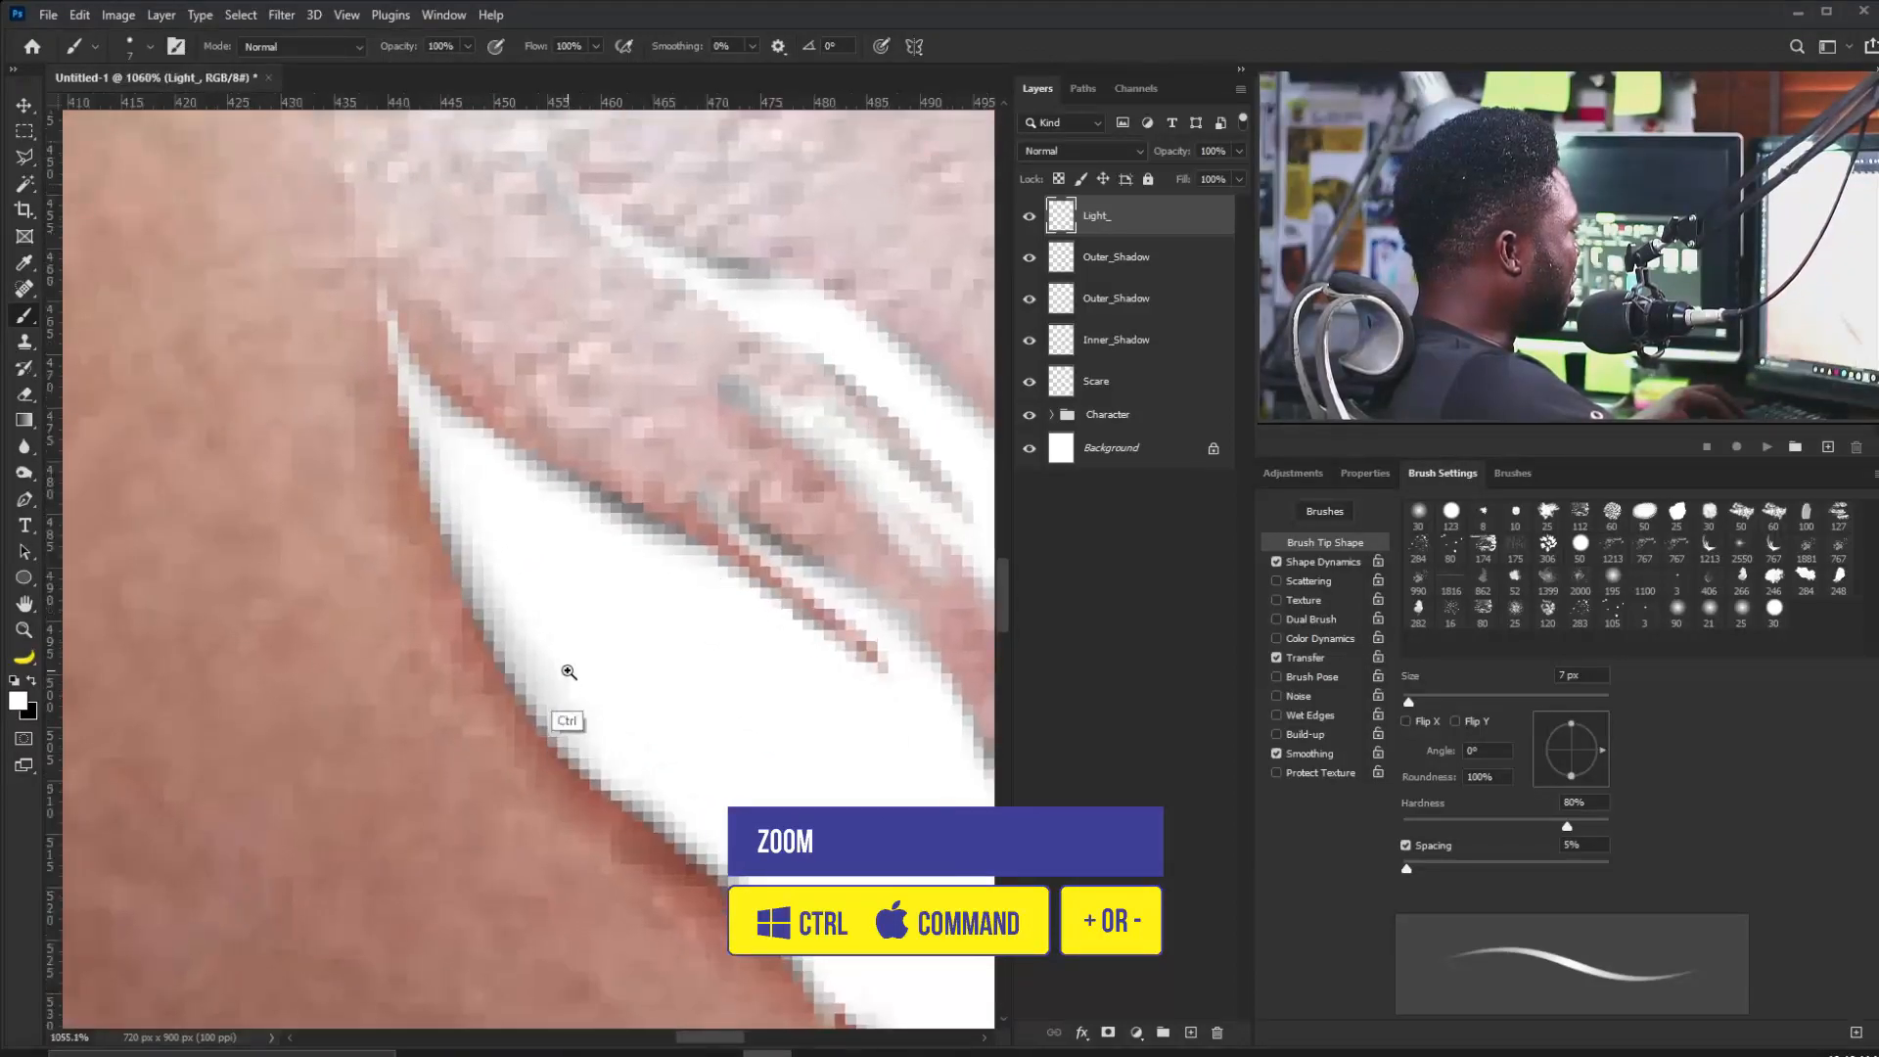
key(bracketleft)
key(bracketleft)
key(bracketleft)
key(bracketleft)
key(bracketleft)
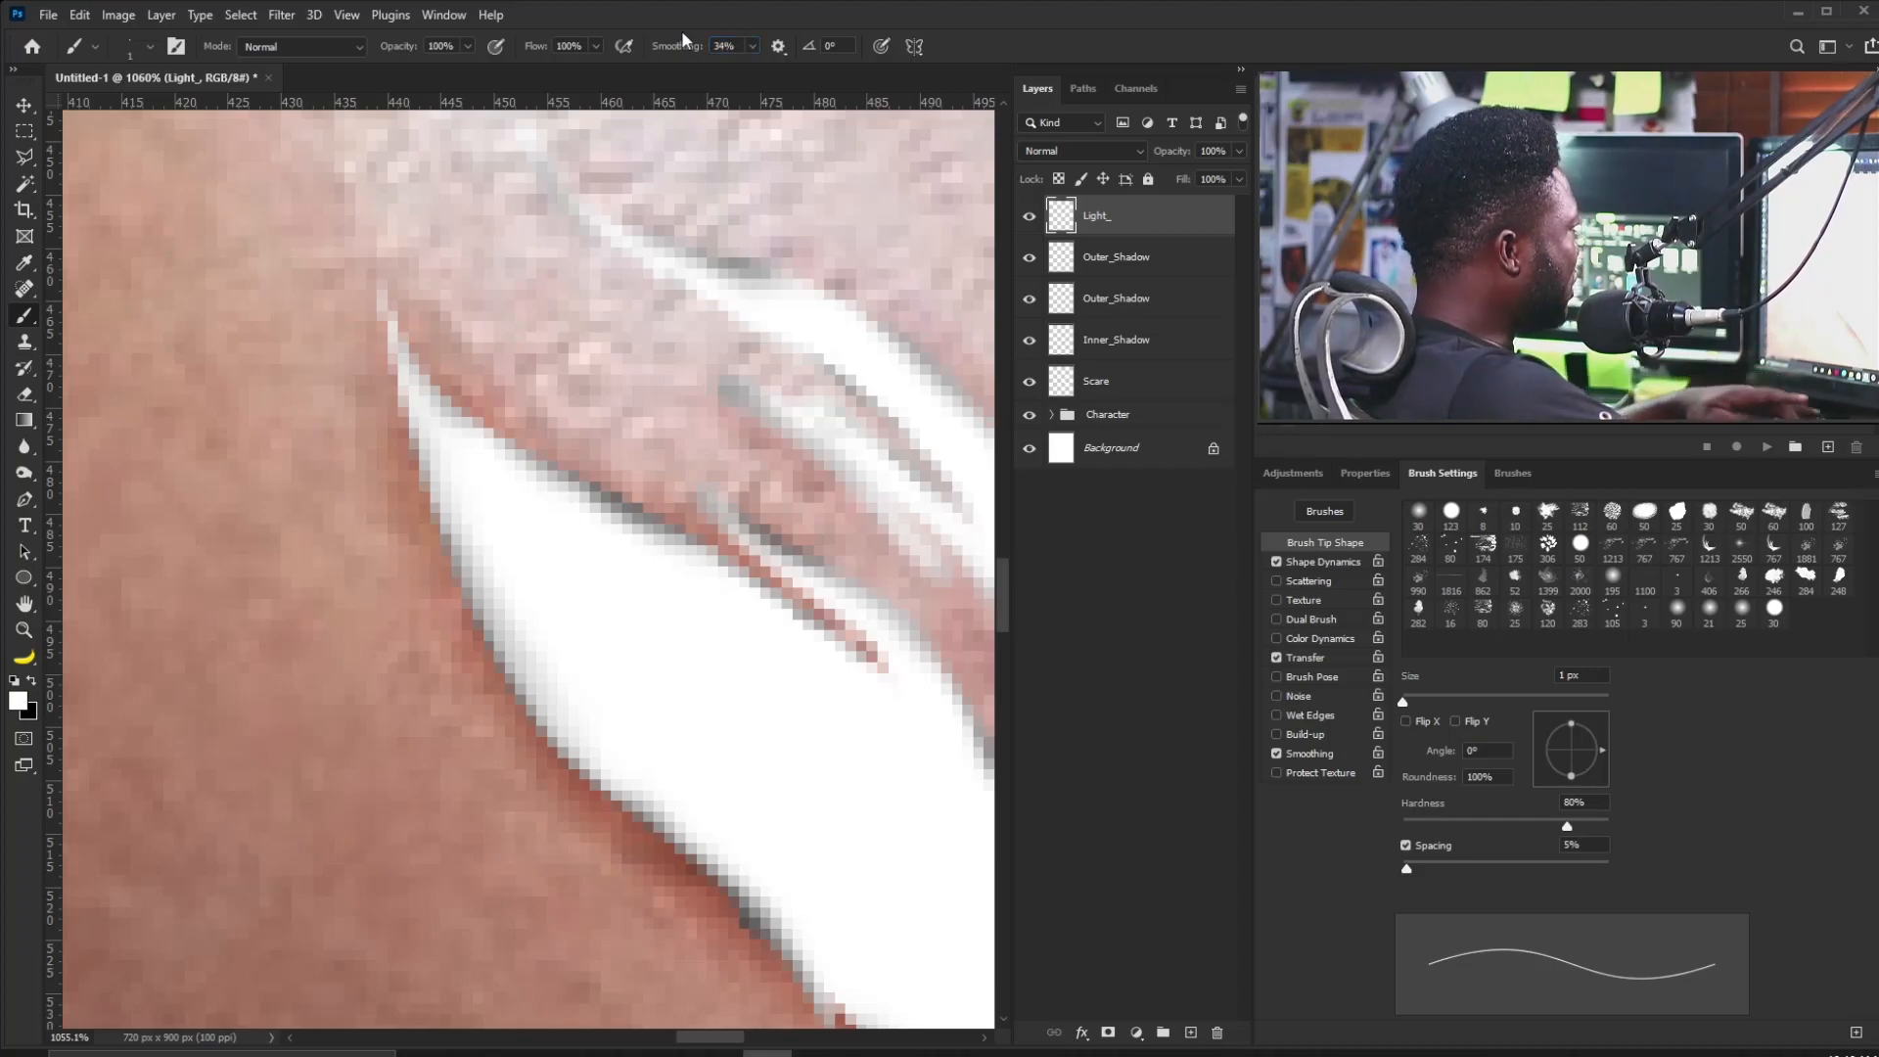
drag(474, 428, 421, 518)
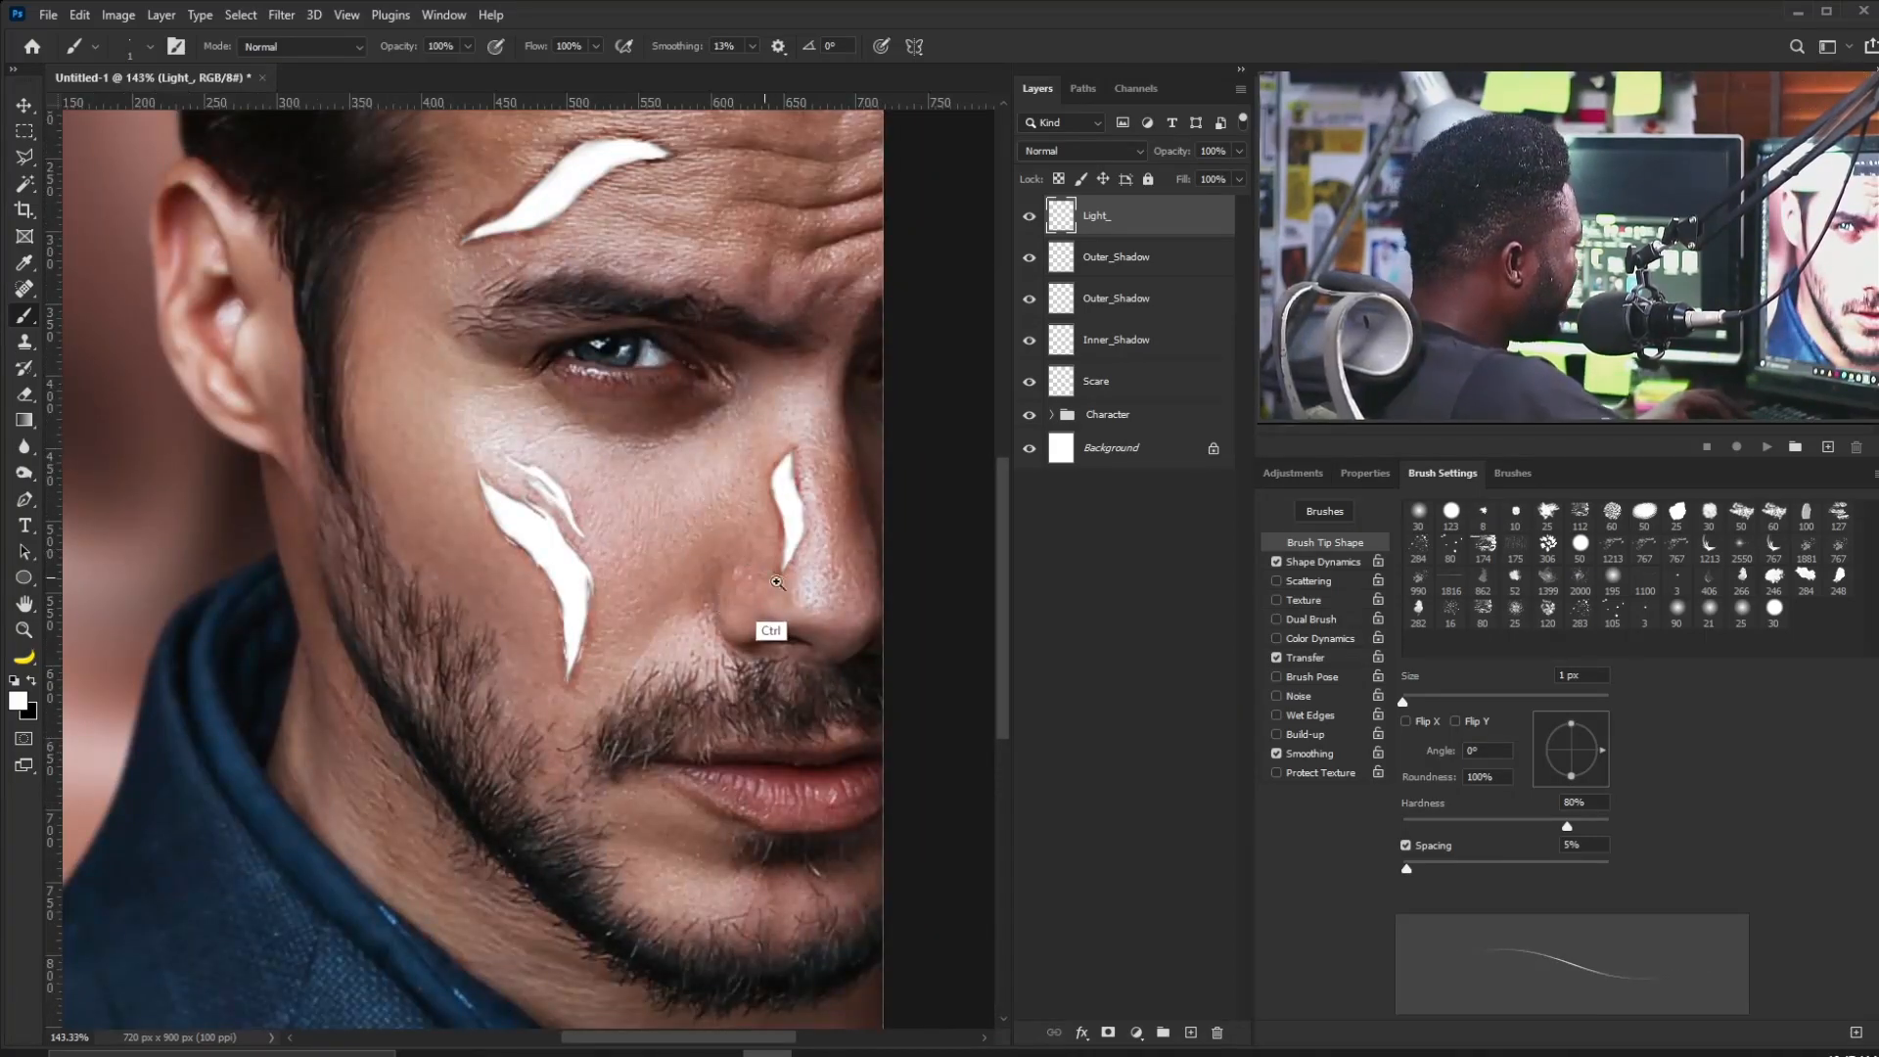
Paint fine white highlights along the edges of the nose mark with the 1 px brush.
drag(772, 565, 812, 598)
drag(835, 535, 721, 529)
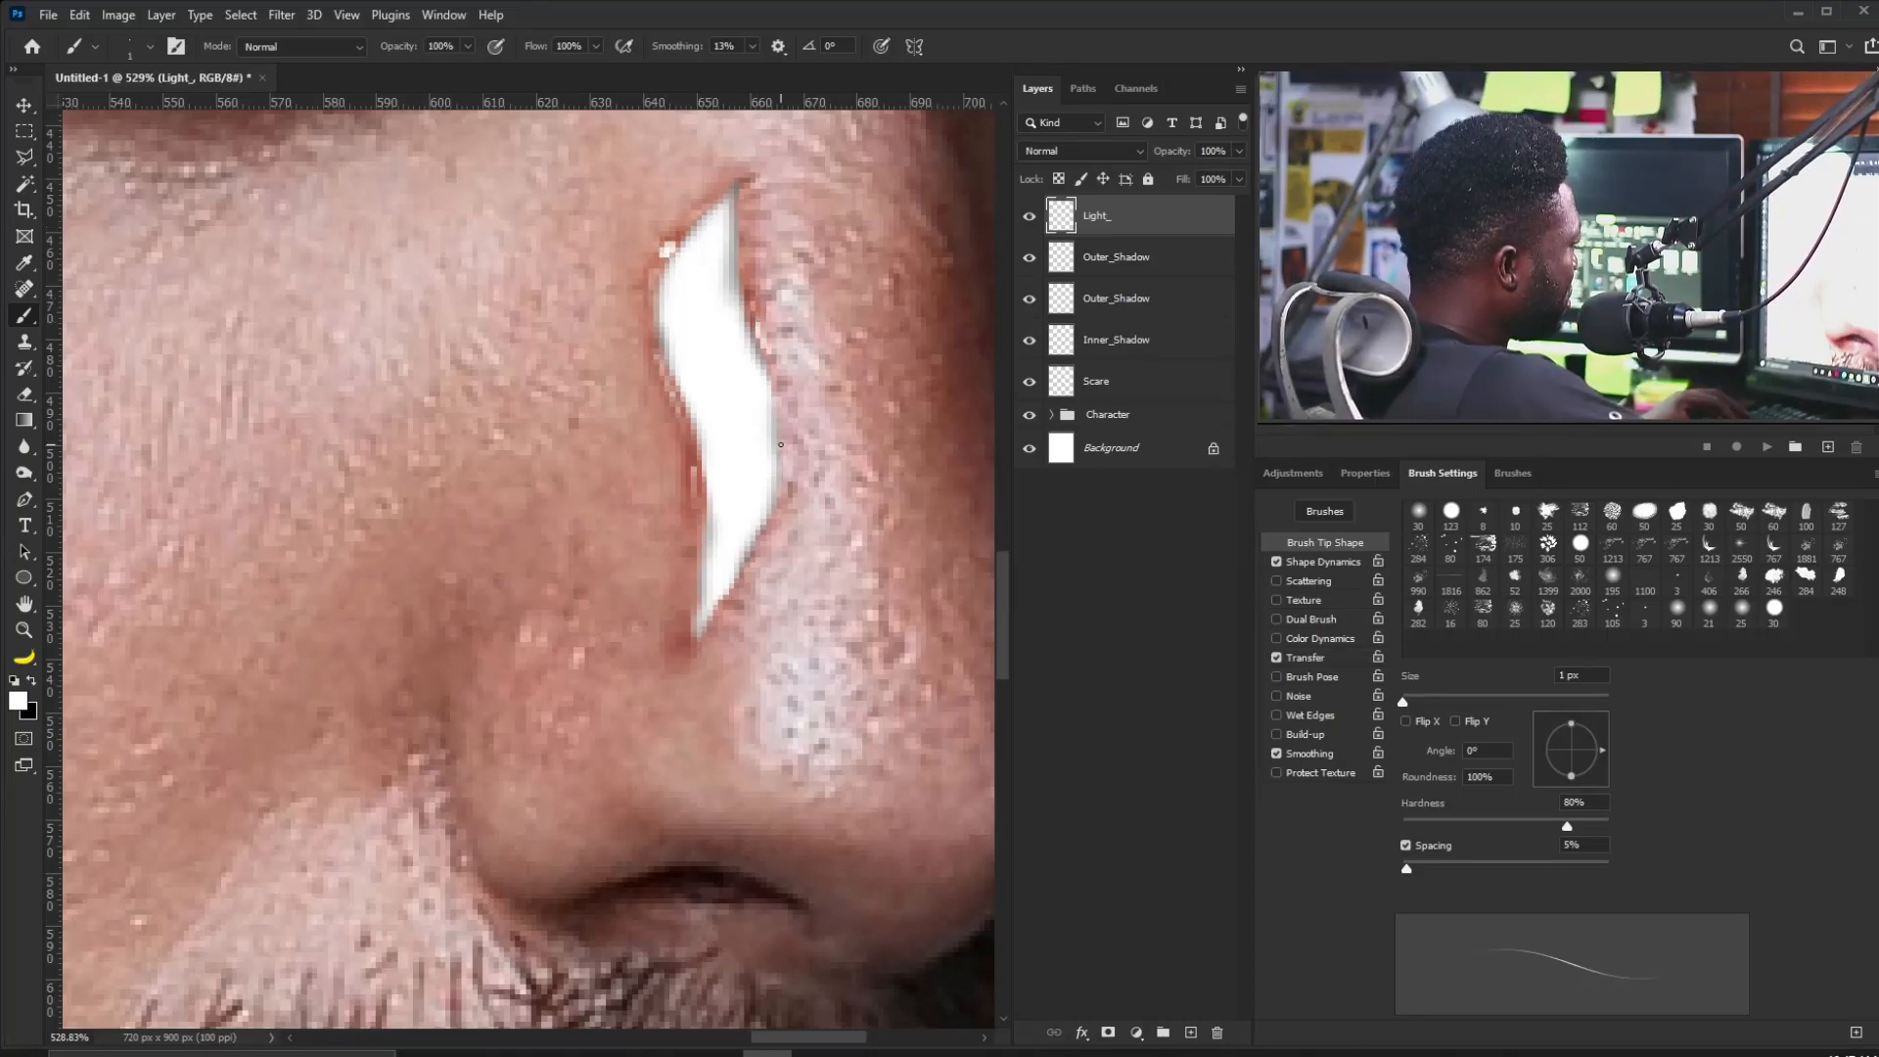
drag(689, 577, 698, 541)
Paint fine white highlights along the upper and lower edges of the forehead mark with the 1 px brush.
mouse_move(736, 323)
mouse_down()
mouse_move(654, 389)
mouse_move(604, 469)
mouse_up()
drag(392, 259, 528, 489)
drag(499, 489, 597, 489)
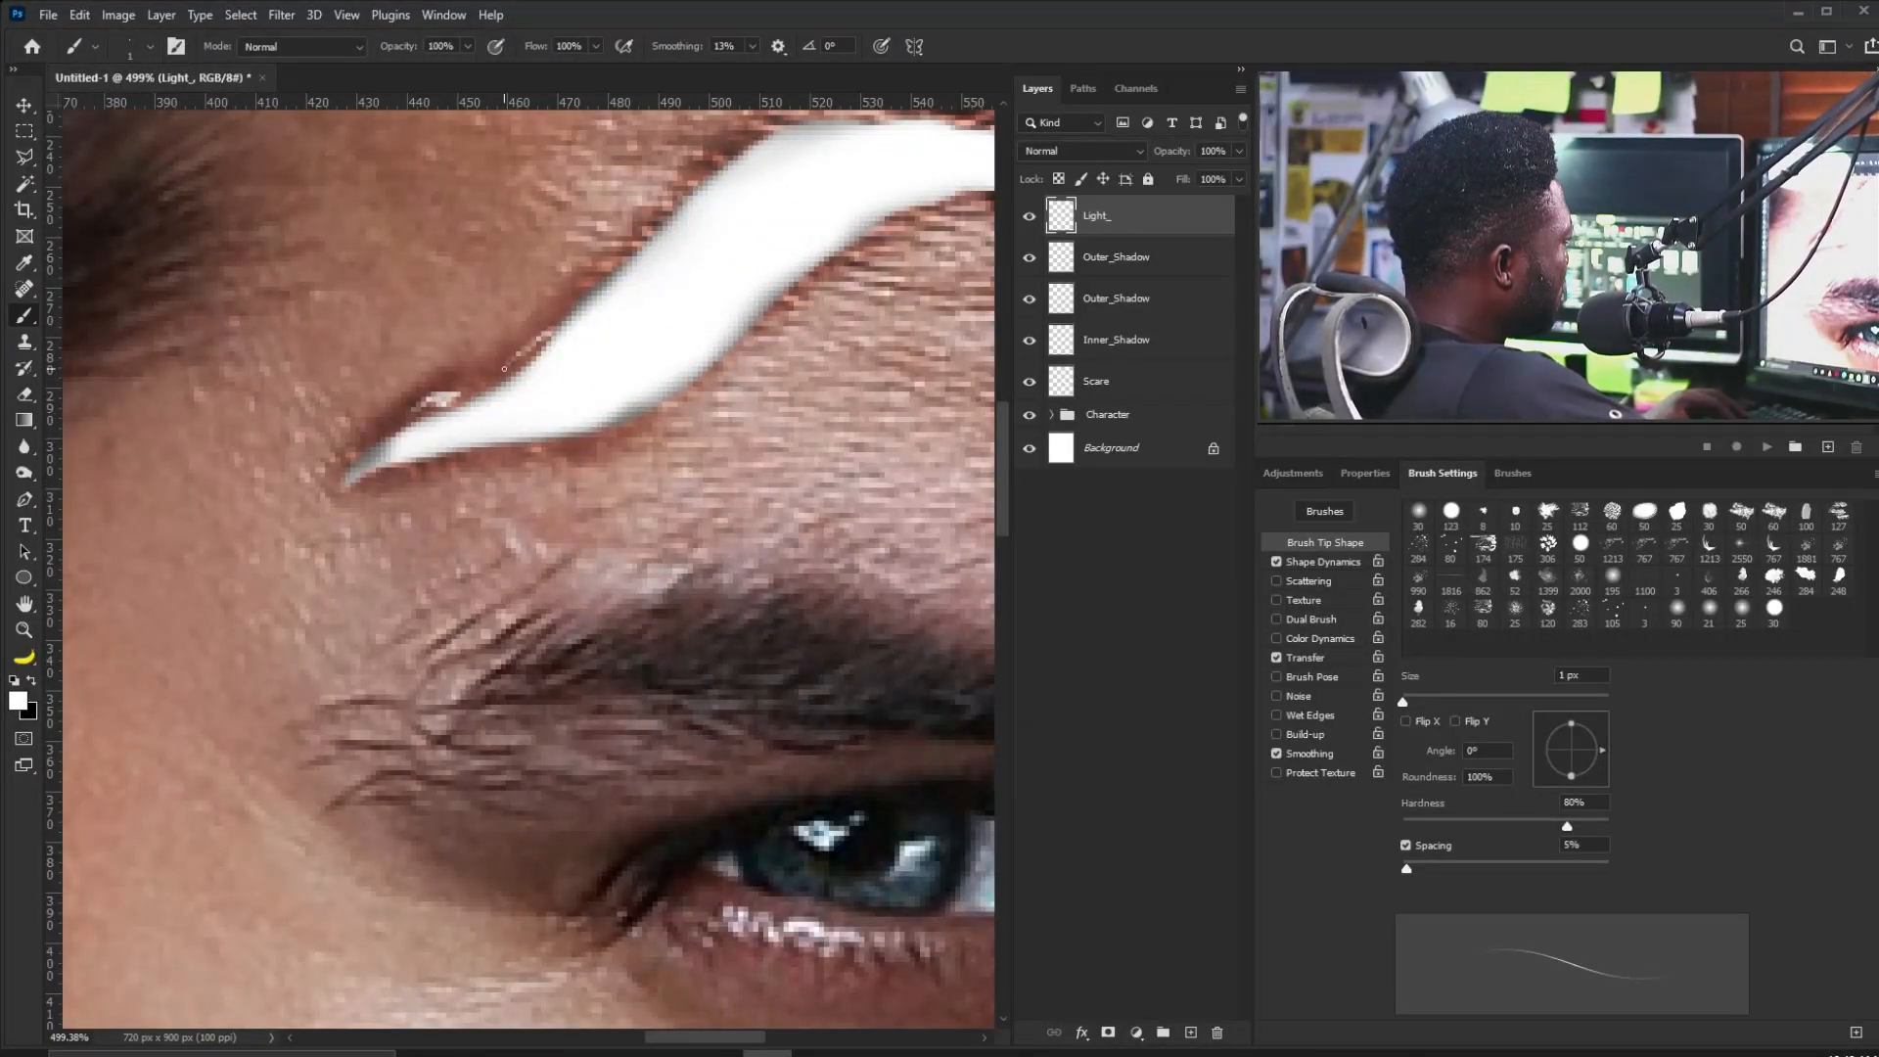
mouse_move(682, 191)
mouse_down()
mouse_move(529, 344)
mouse_move(472, 349)
mouse_up()
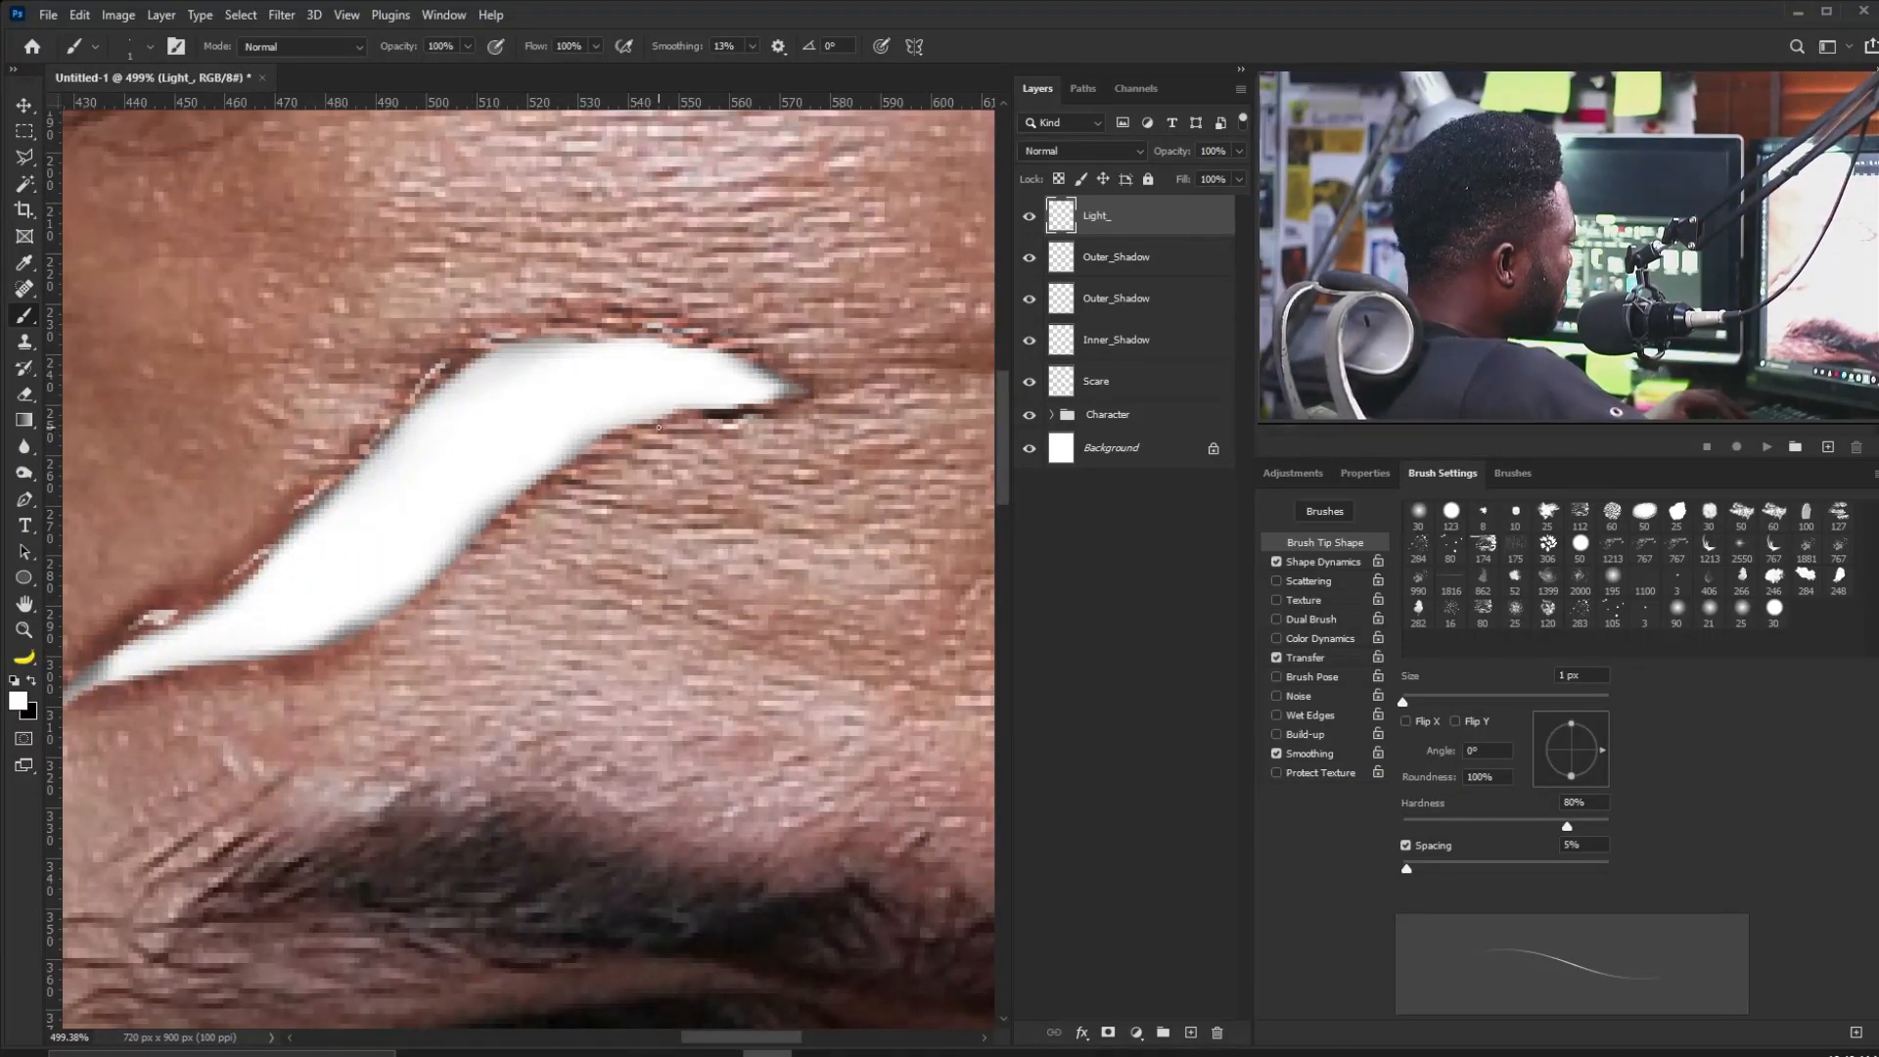
drag(290, 600, 702, 487)
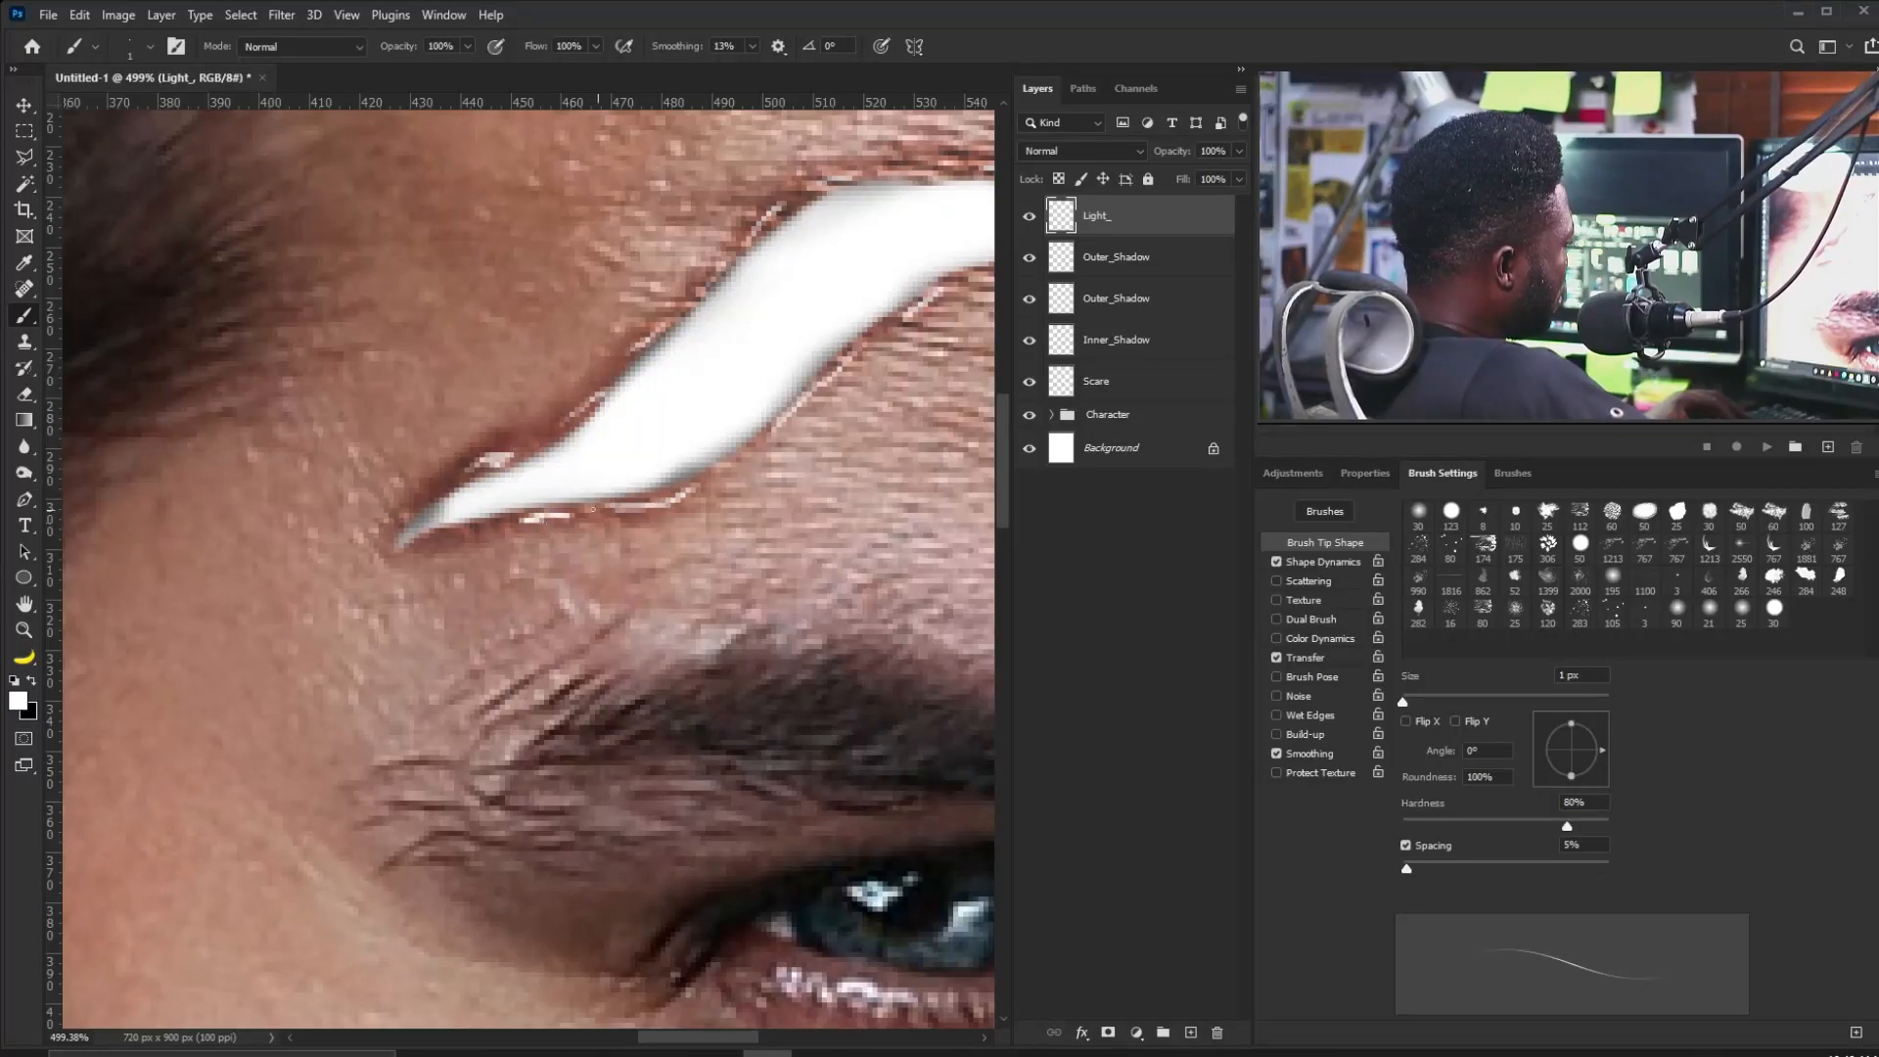
Make the upper Overlay Outer_Shadow layer active and set black as the foreground colour for shading around the cheek mark.
key(ctrl+0)
drag(768, 357, 794, 372)
drag(642, 585, 474, 574)
drag(450, 685, 485, 610)
scroll(469, 585, up, 4)
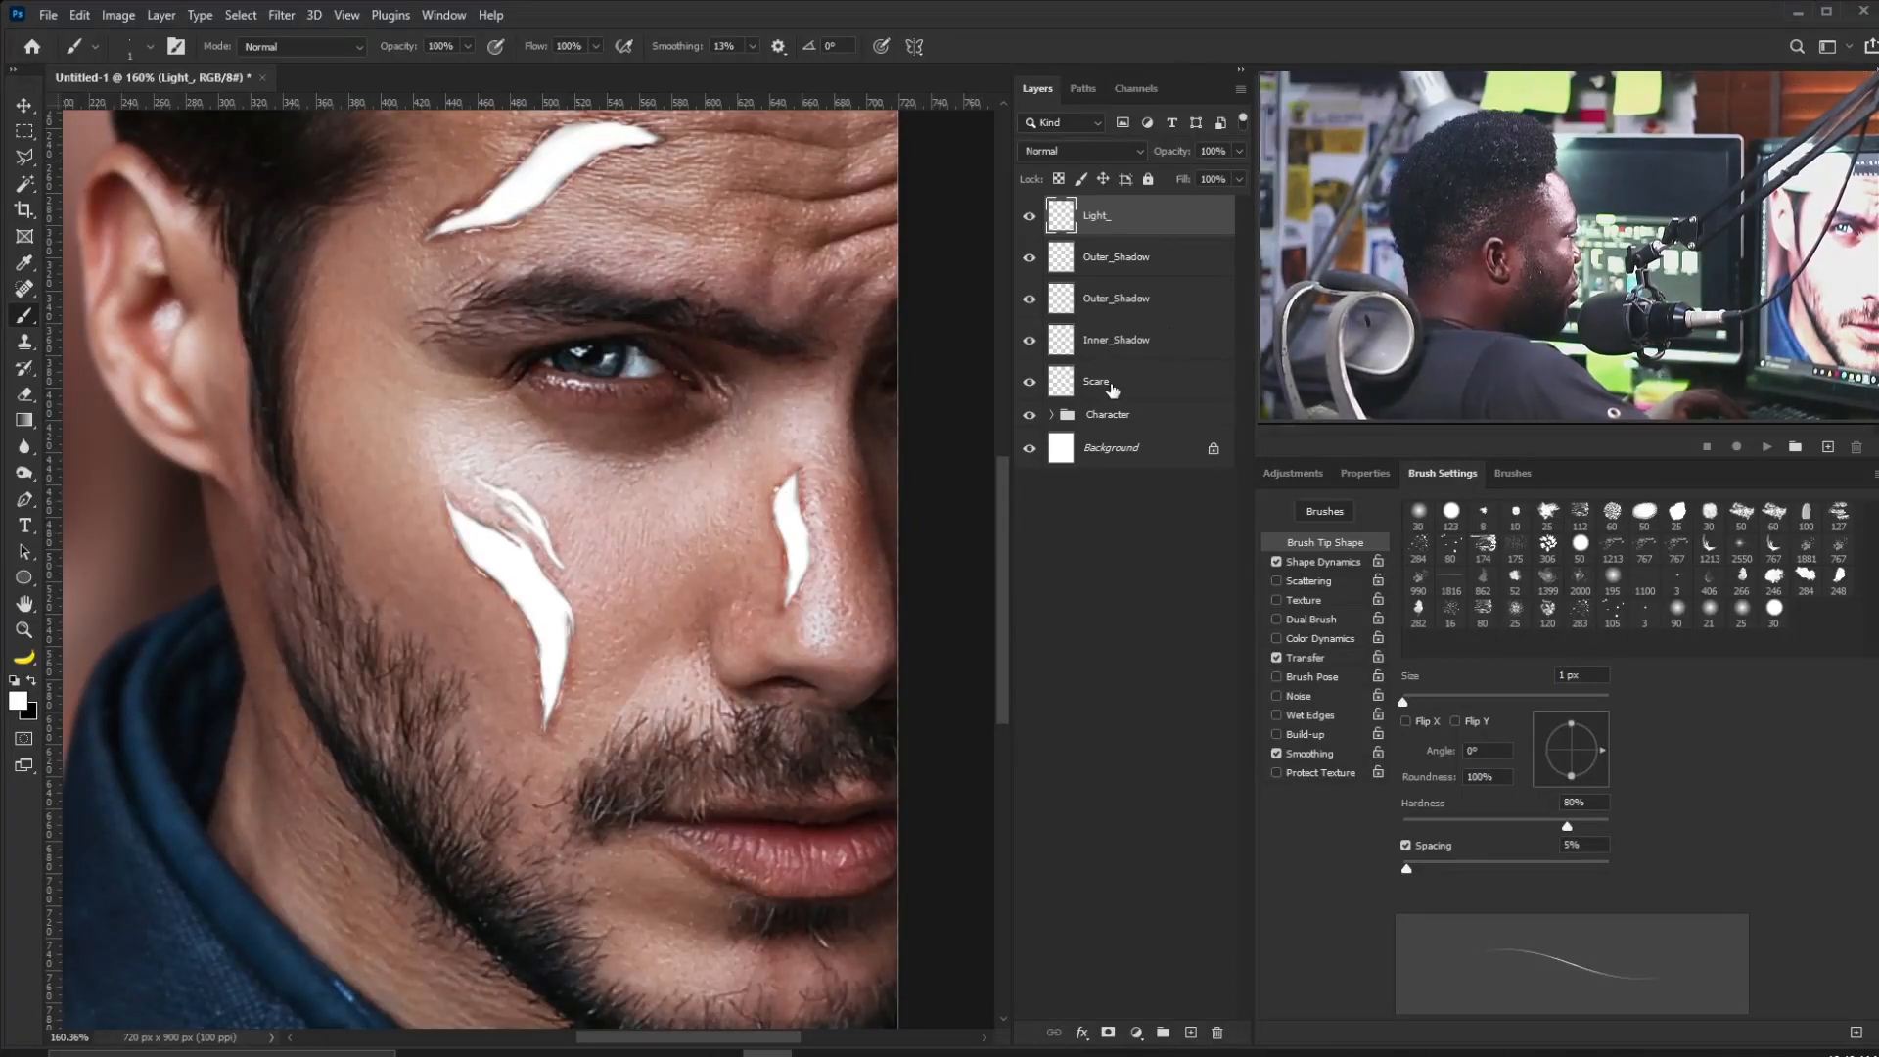
click(1120, 269)
click(34, 683)
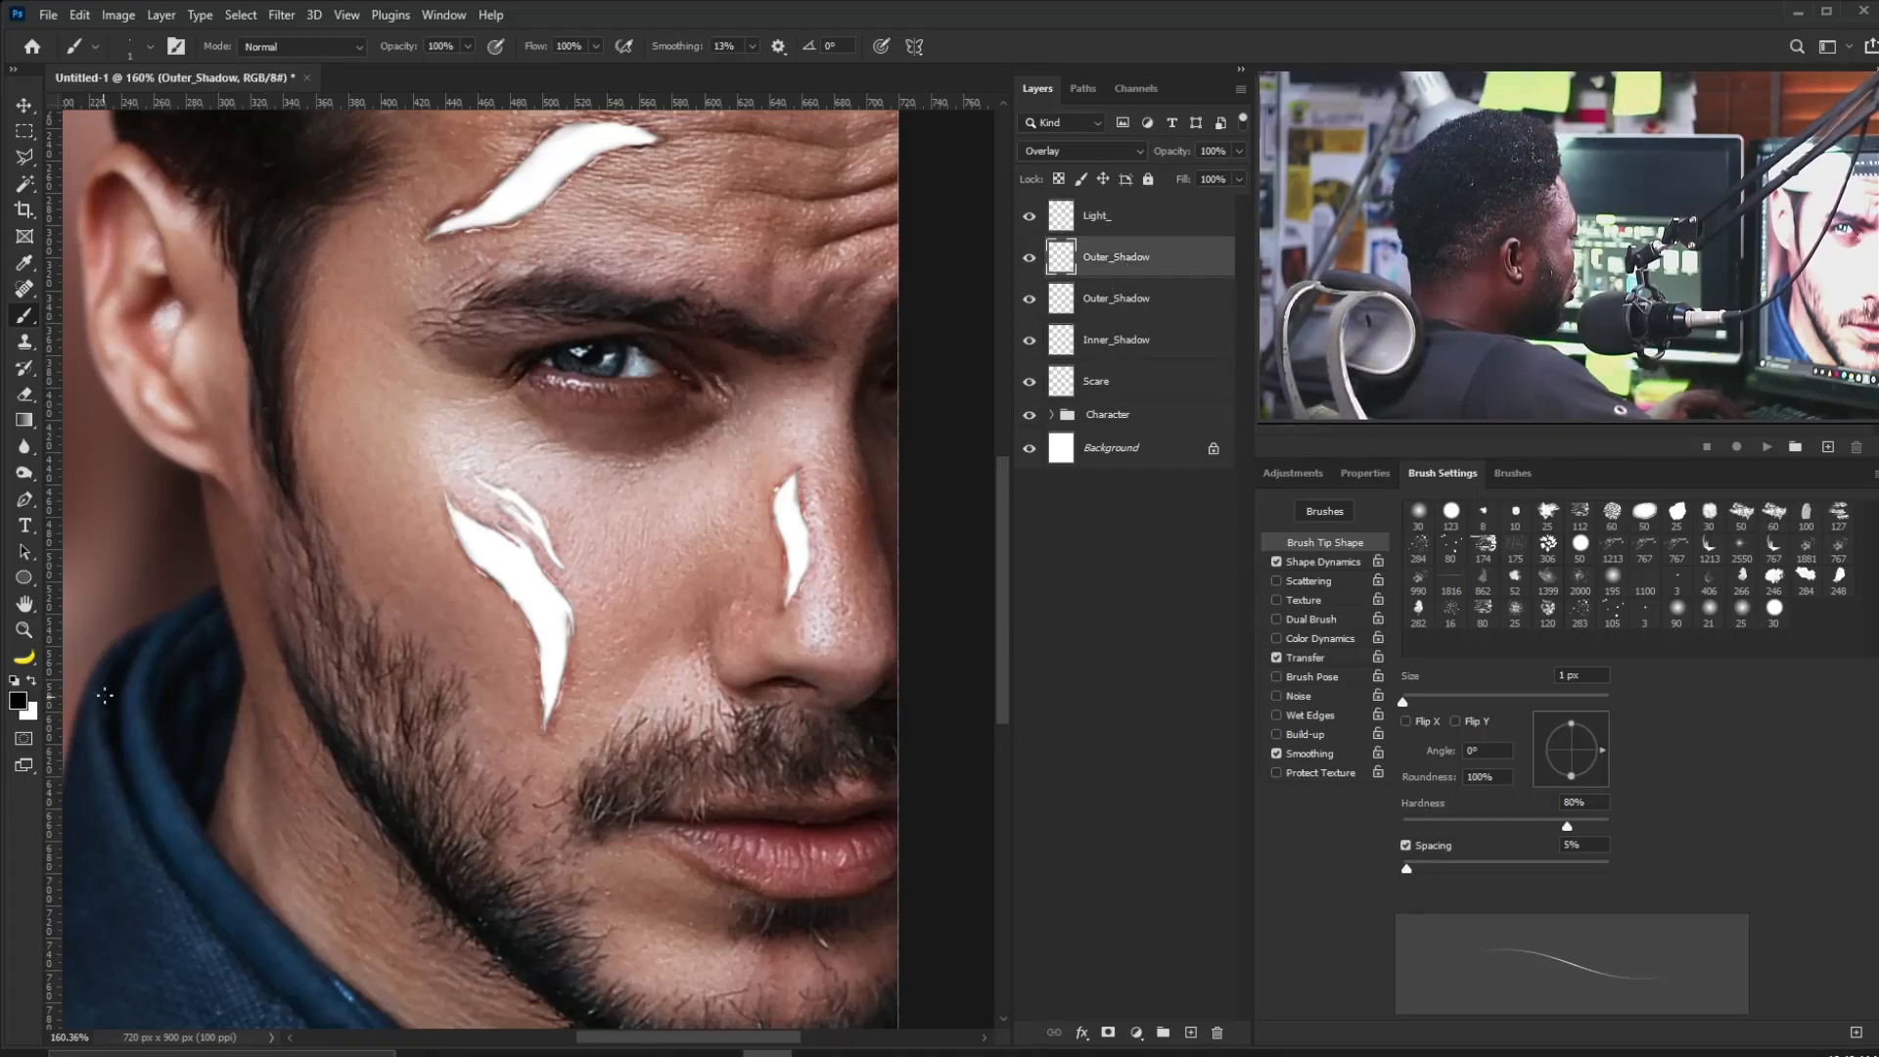
drag(552, 619, 637, 627)
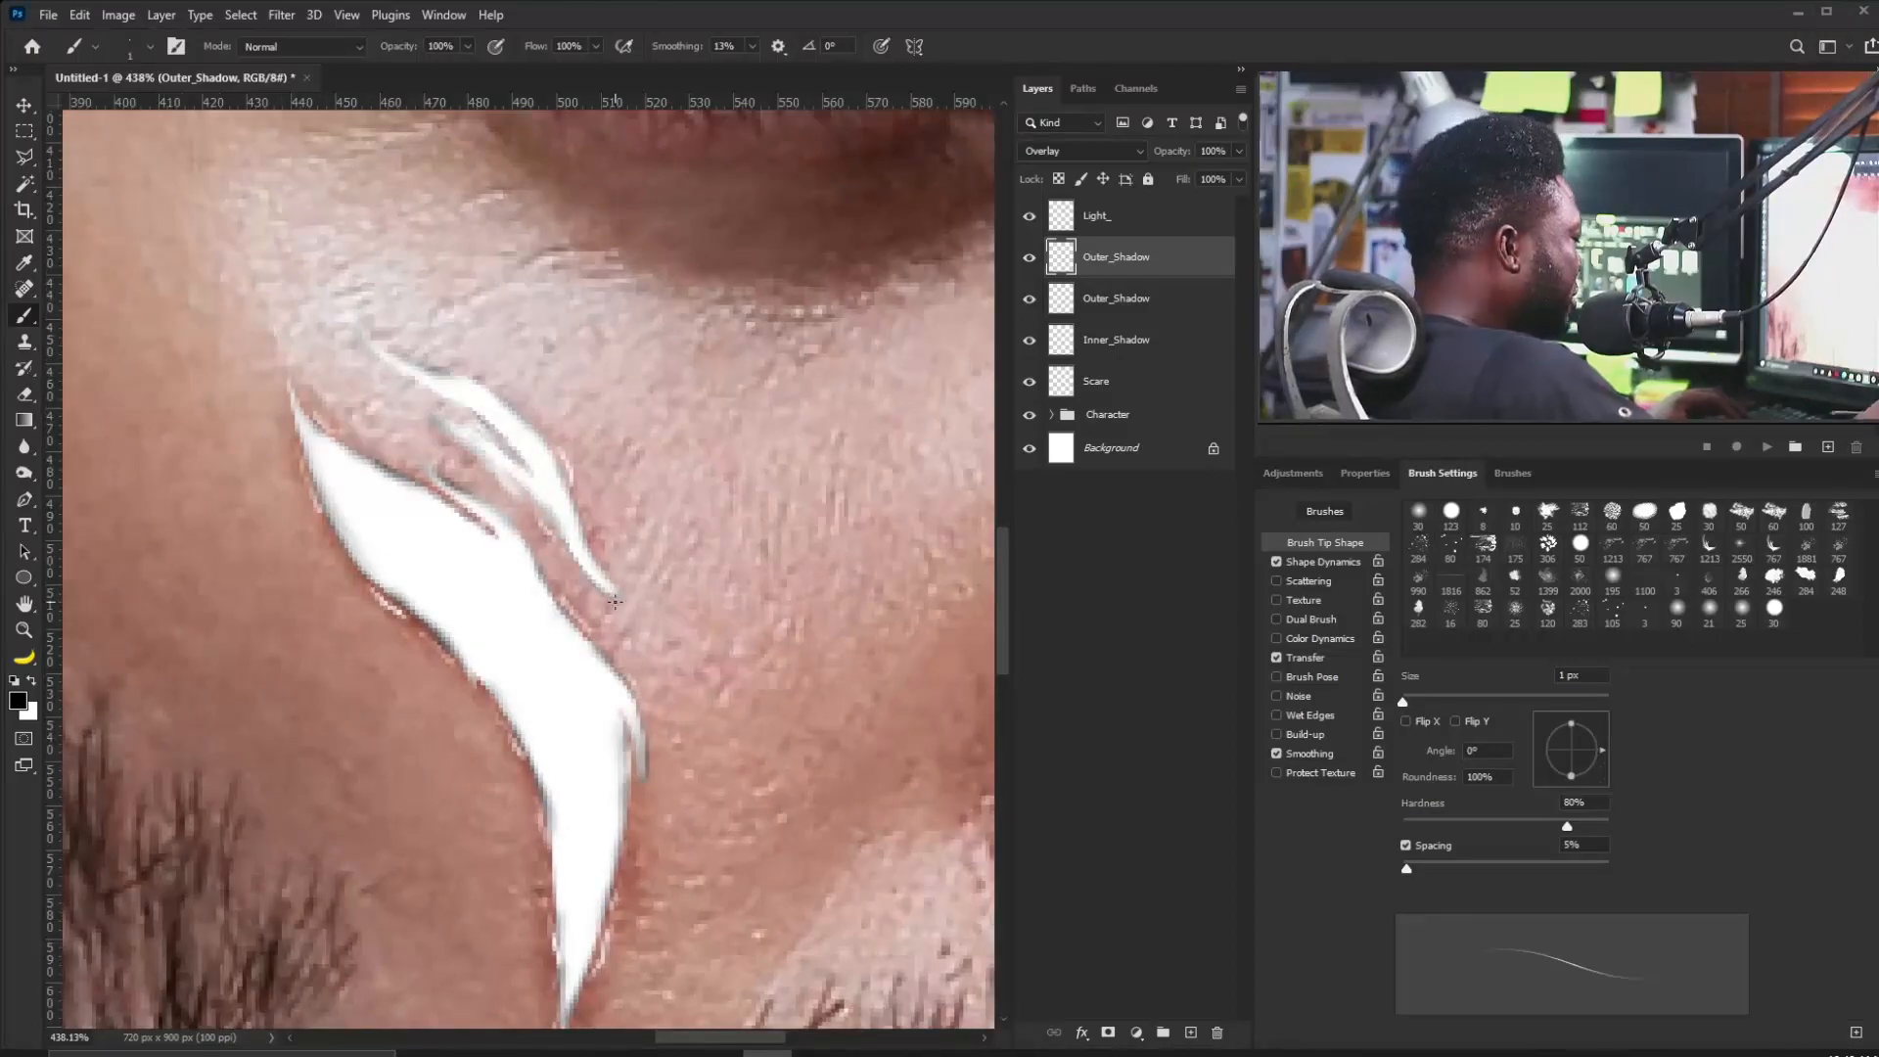
Choose the 30 px soft round brush tip, disable Shape Dynamics and reduce the brush size to 6 px.
click(1418, 513)
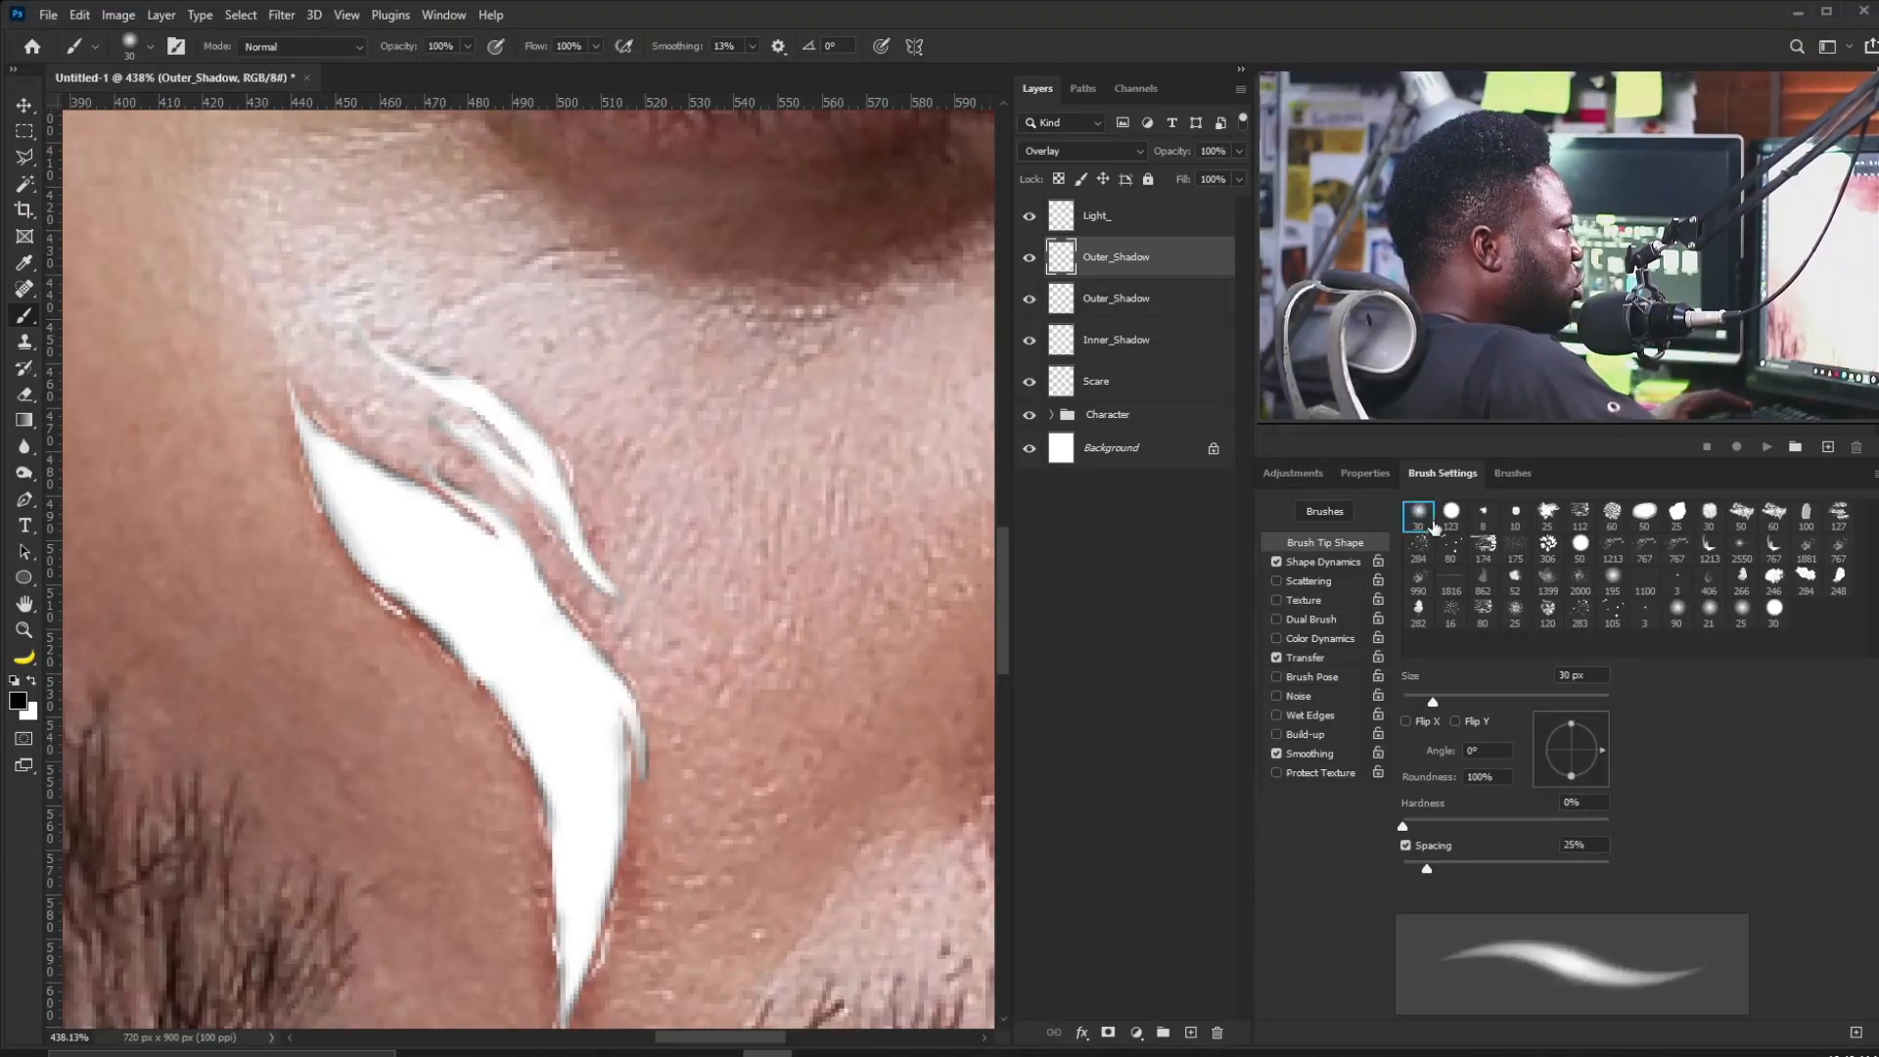
click(1277, 560)
mouse_move(528, 573)
mouse_down()
mouse_move(621, 574)
mouse_move(581, 637)
mouse_move(567, 616)
mouse_move(624, 709)
mouse_move(580, 650)
mouse_up()
key(bracketleft)
key(bracketleft)
key(bracketleft)
key(bracketleft)
key(bracketleft)
key(bracketleft)
key(bracketleft)
key(bracketleft)
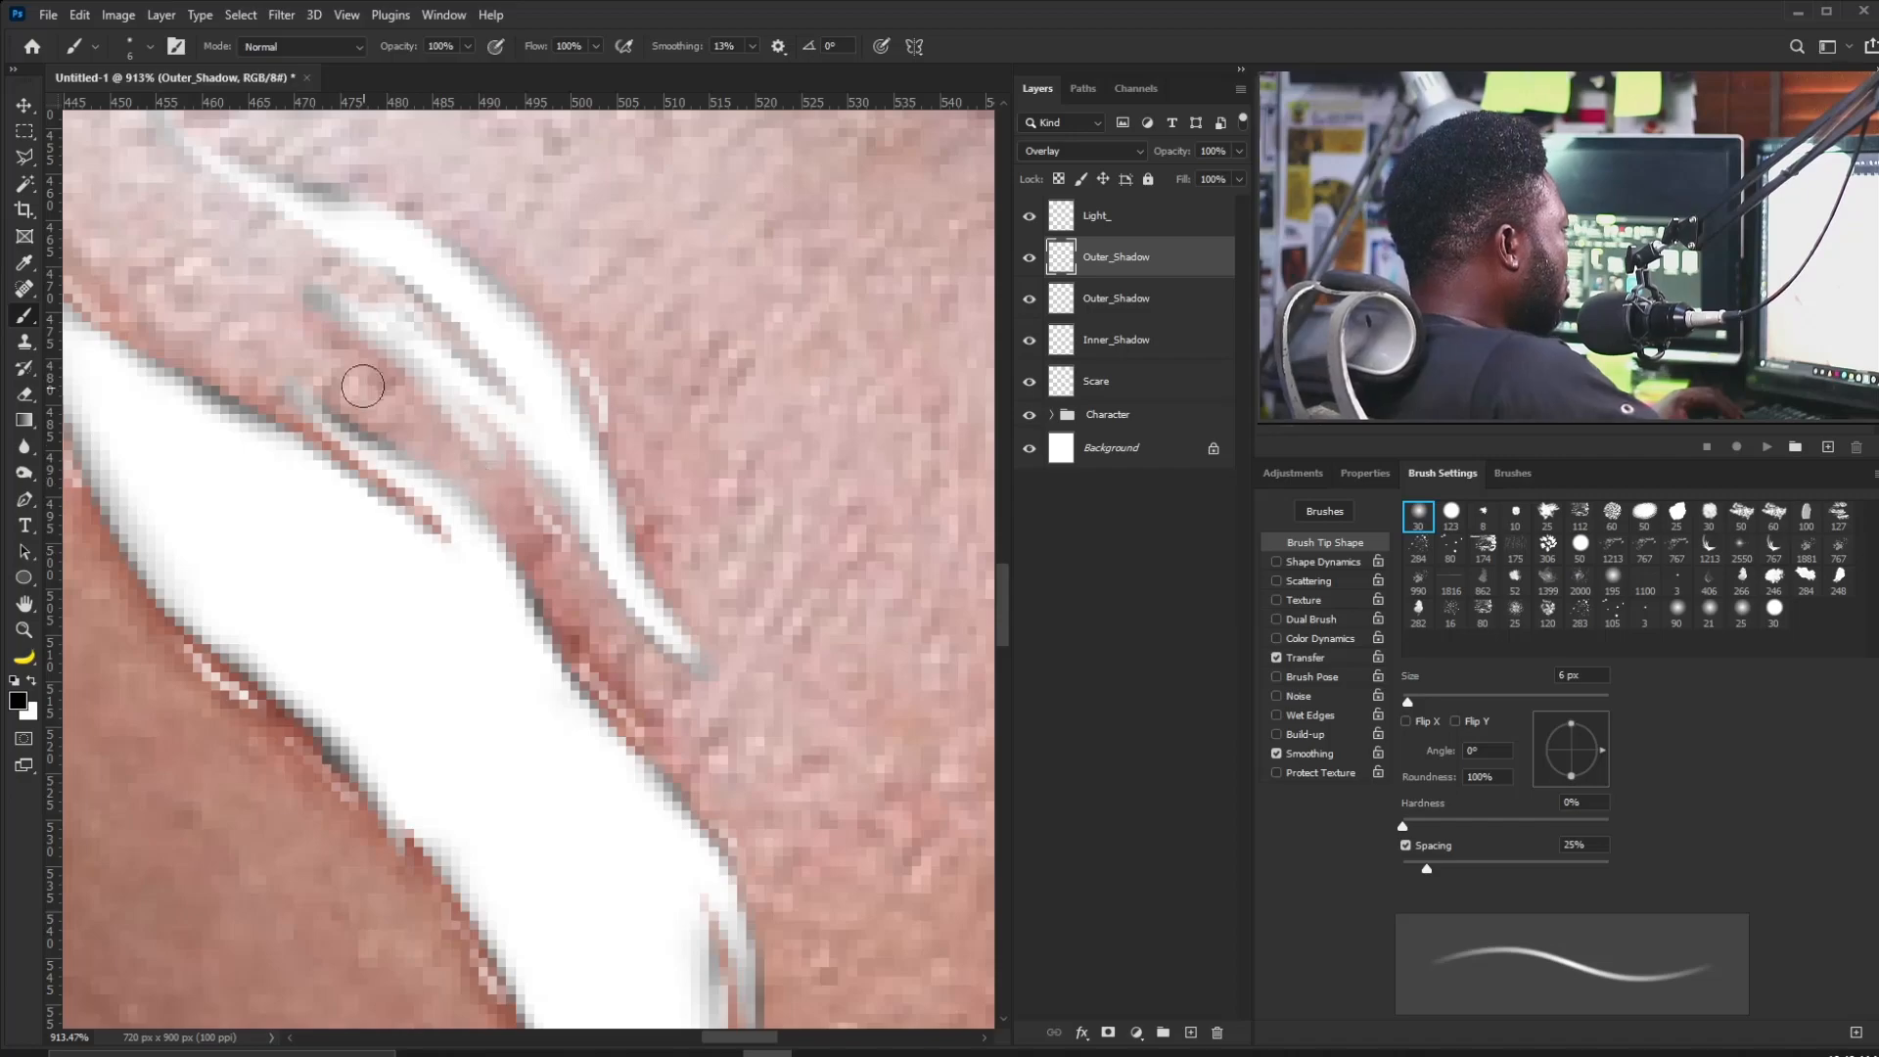
Paint soft black shading close along both edges of the large cheek mark with the 6 px brush.
drag(343, 385, 453, 466)
drag(230, 369, 308, 403)
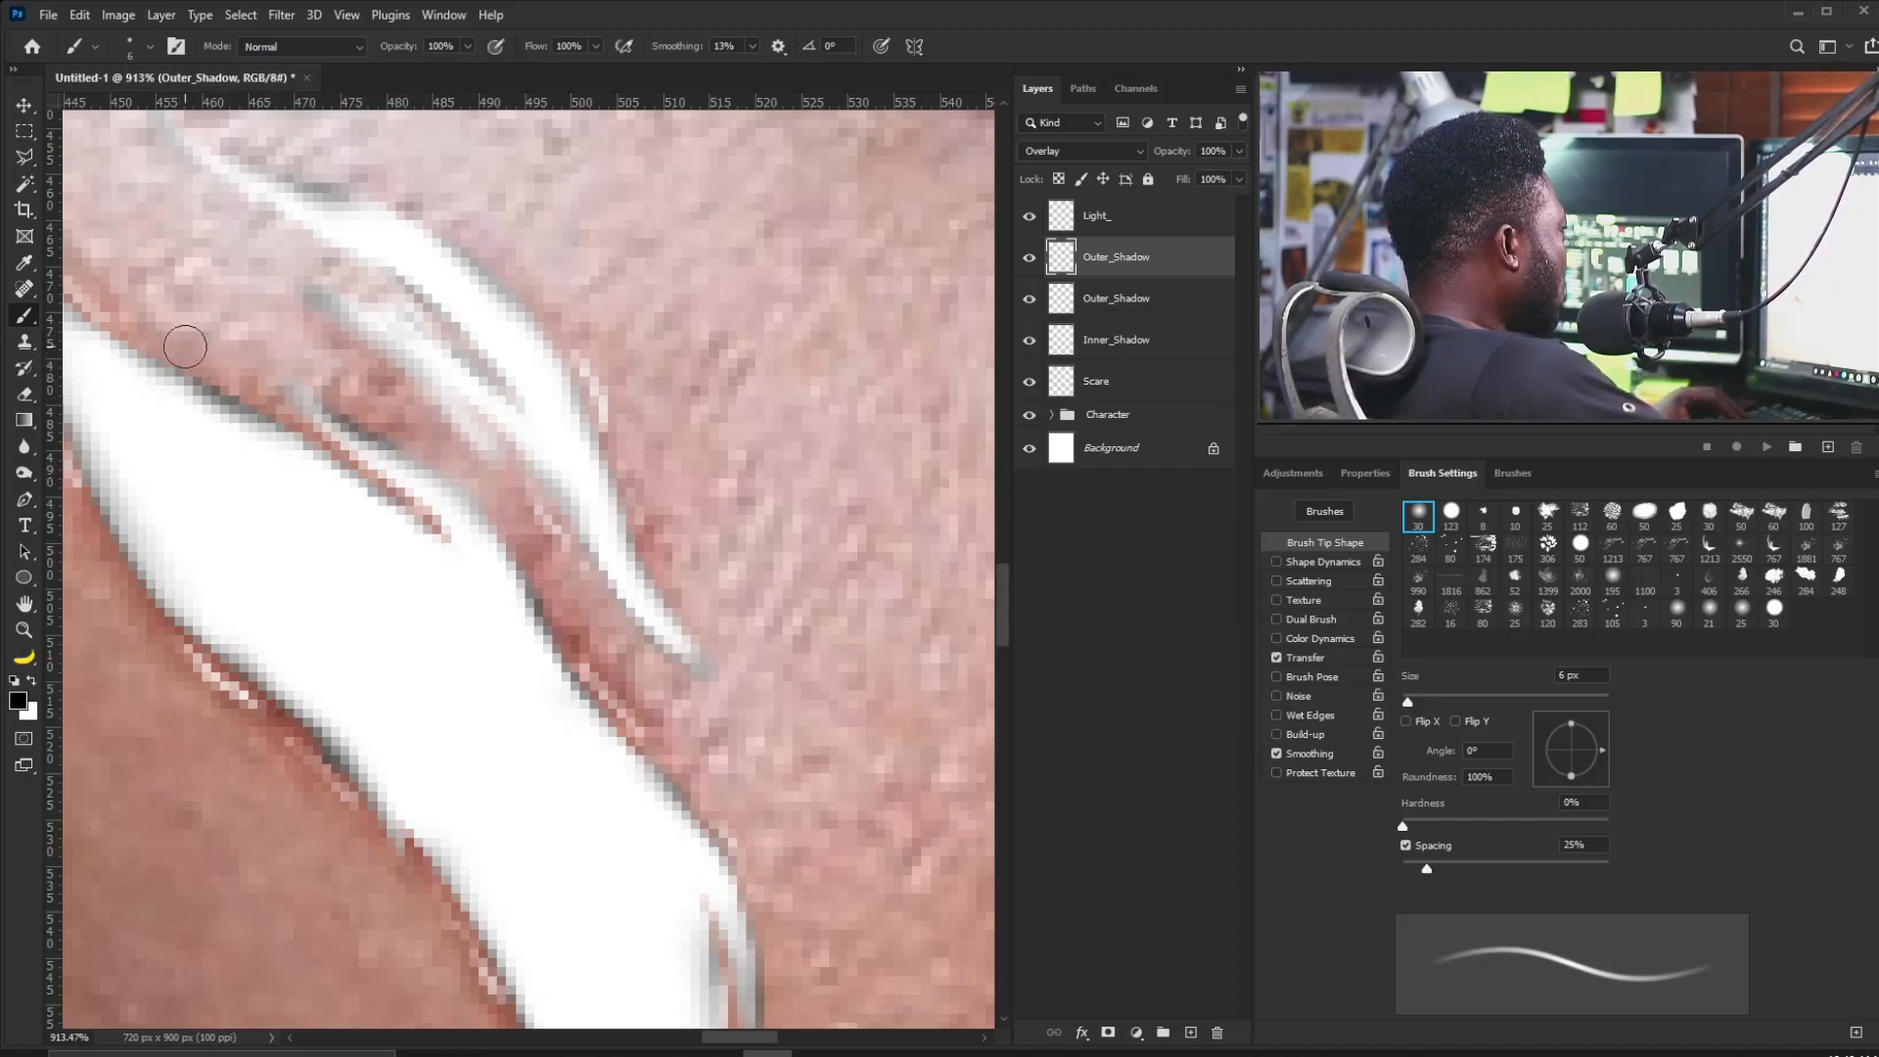
drag(183, 345, 241, 373)
mouse_move(610, 686)
mouse_down()
mouse_move(690, 789)
mouse_move(624, 373)
mouse_move(685, 538)
mouse_up()
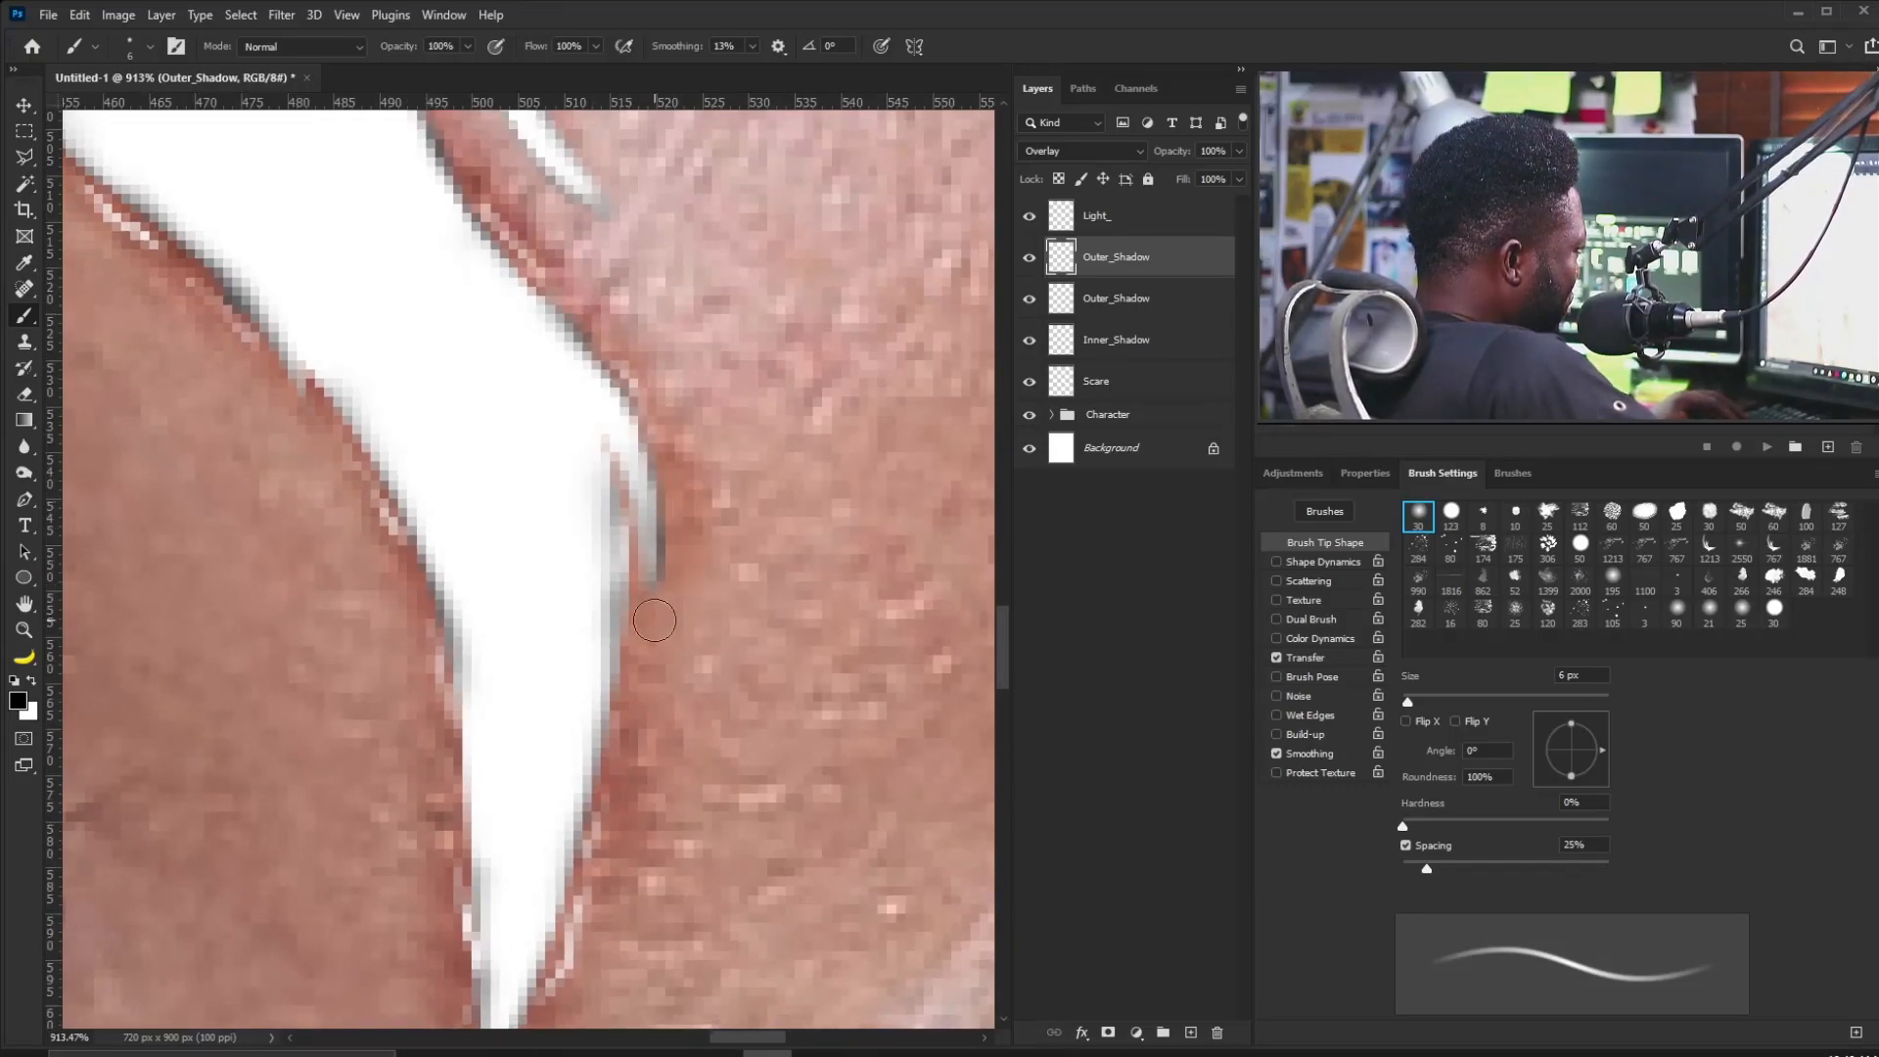
drag(653, 758, 617, 881)
drag(361, 523, 329, 446)
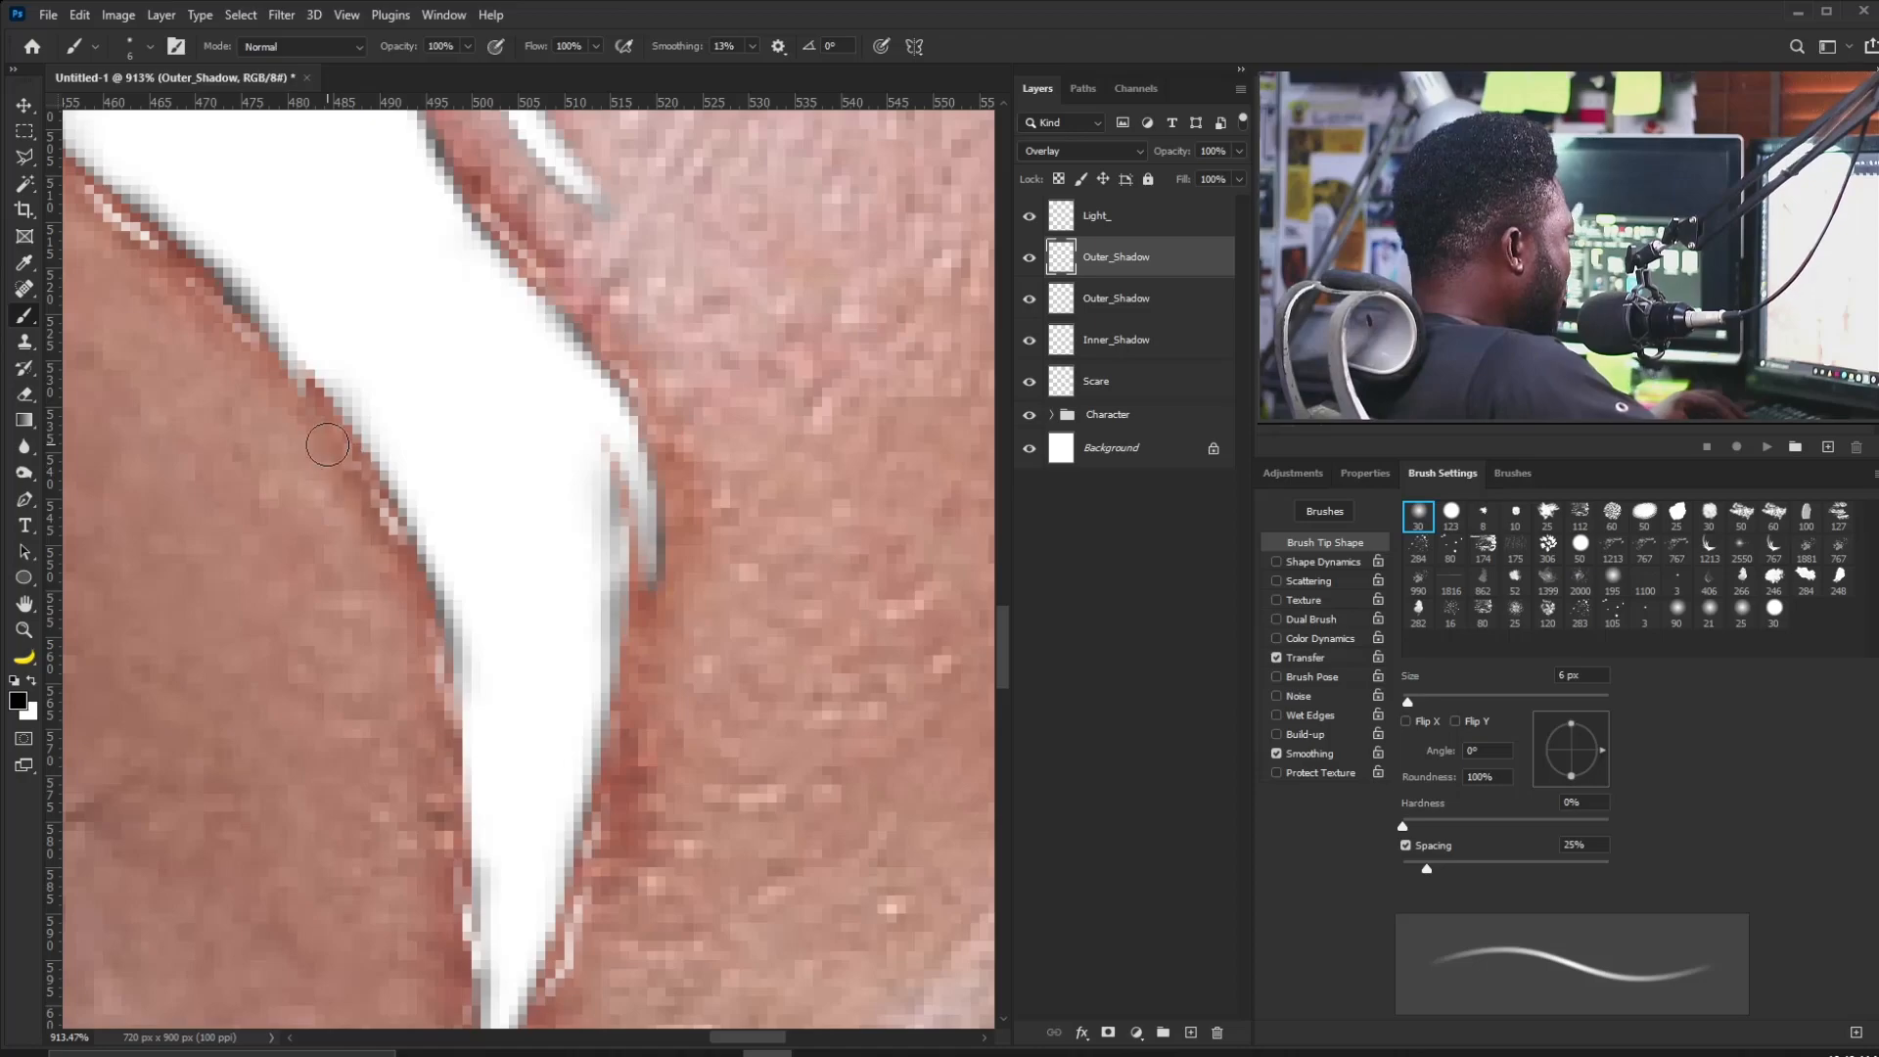
Enlarge the soft brush to about 15 px or slightly more and paint wider black shading around the face marks.
mouse_move(433, 296)
mouse_down()
mouse_move(314, 476)
mouse_move(197, 524)
mouse_move(452, 528)
mouse_move(452, 656)
mouse_up()
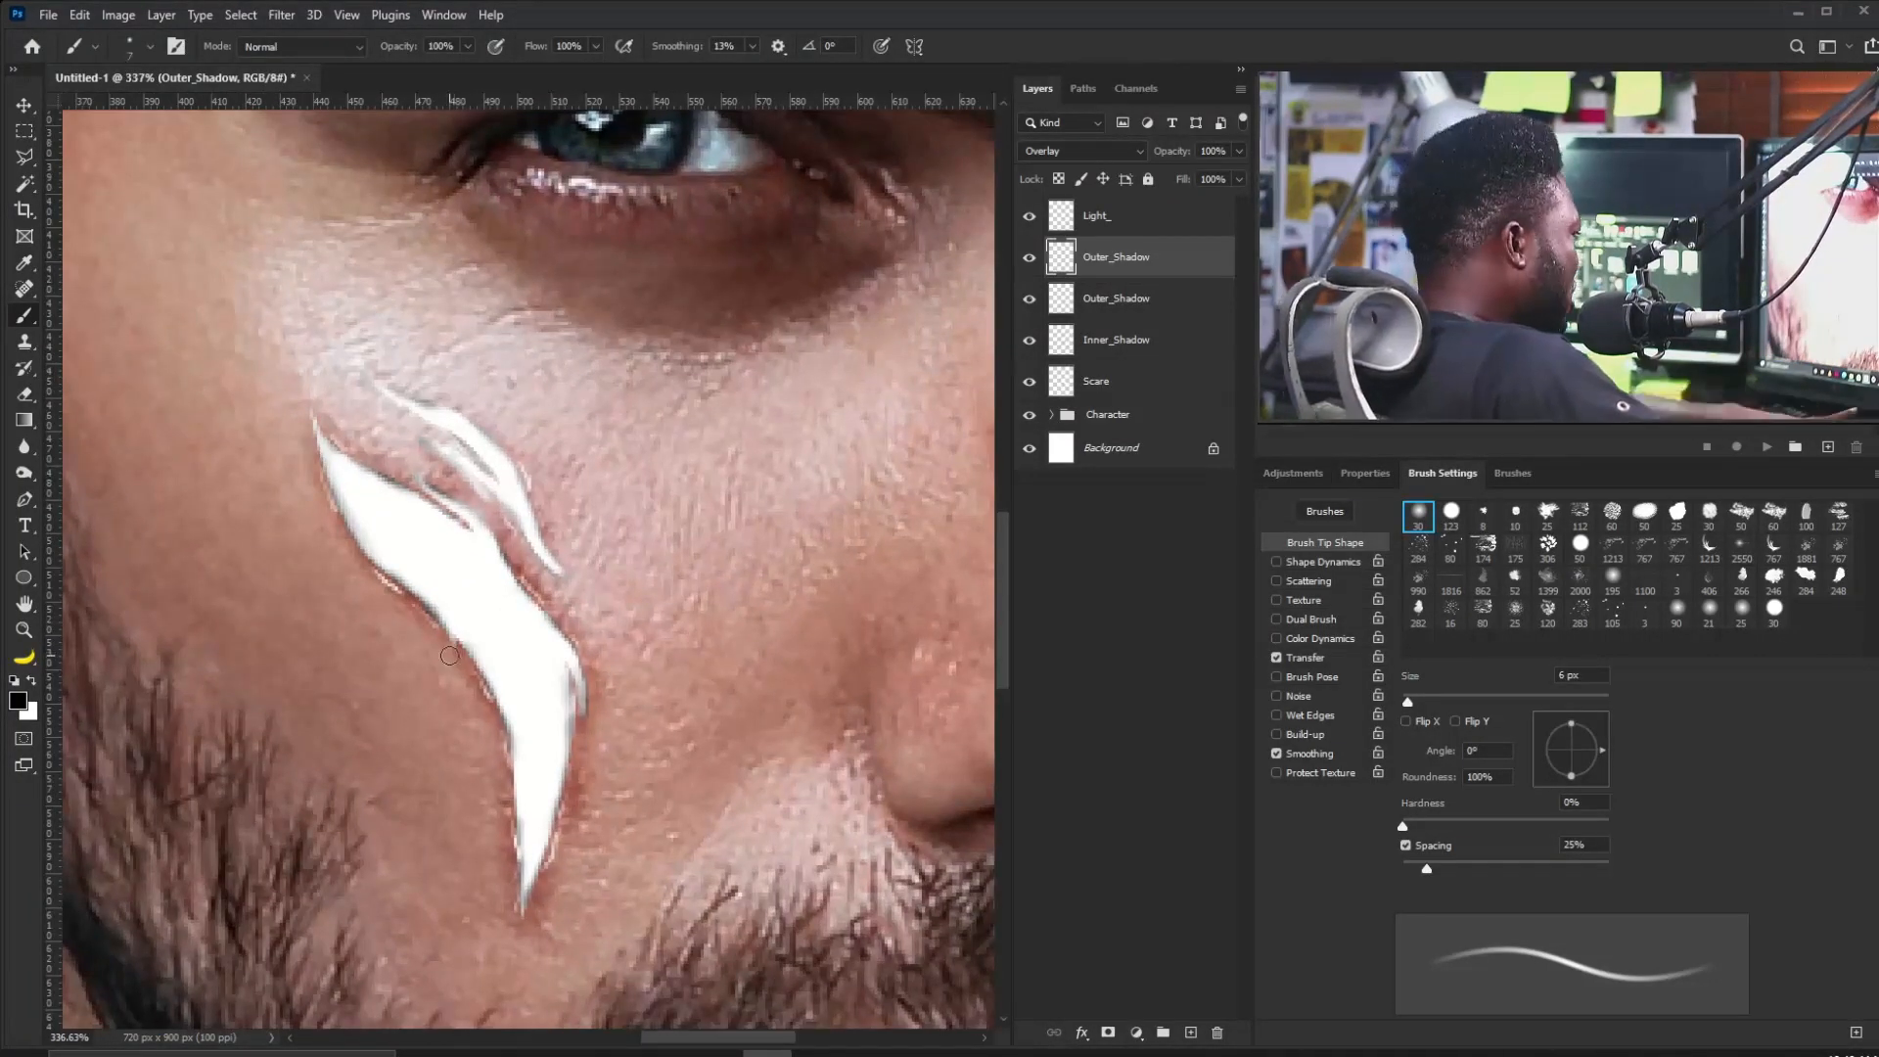
key(bracketright)
key(bracketright)
key(bracketright)
key(bracketright)
key(bracketright)
key(bracketright)
key(bracketright)
key(bracketright)
key(bracketright)
key(bracketright)
key(bracketright)
key(bracketright)
key(bracketright)
key(bracketright)
key(bracketleft)
key(bracketleft)
key(bracketleft)
key(bracketleft)
key(bracketleft)
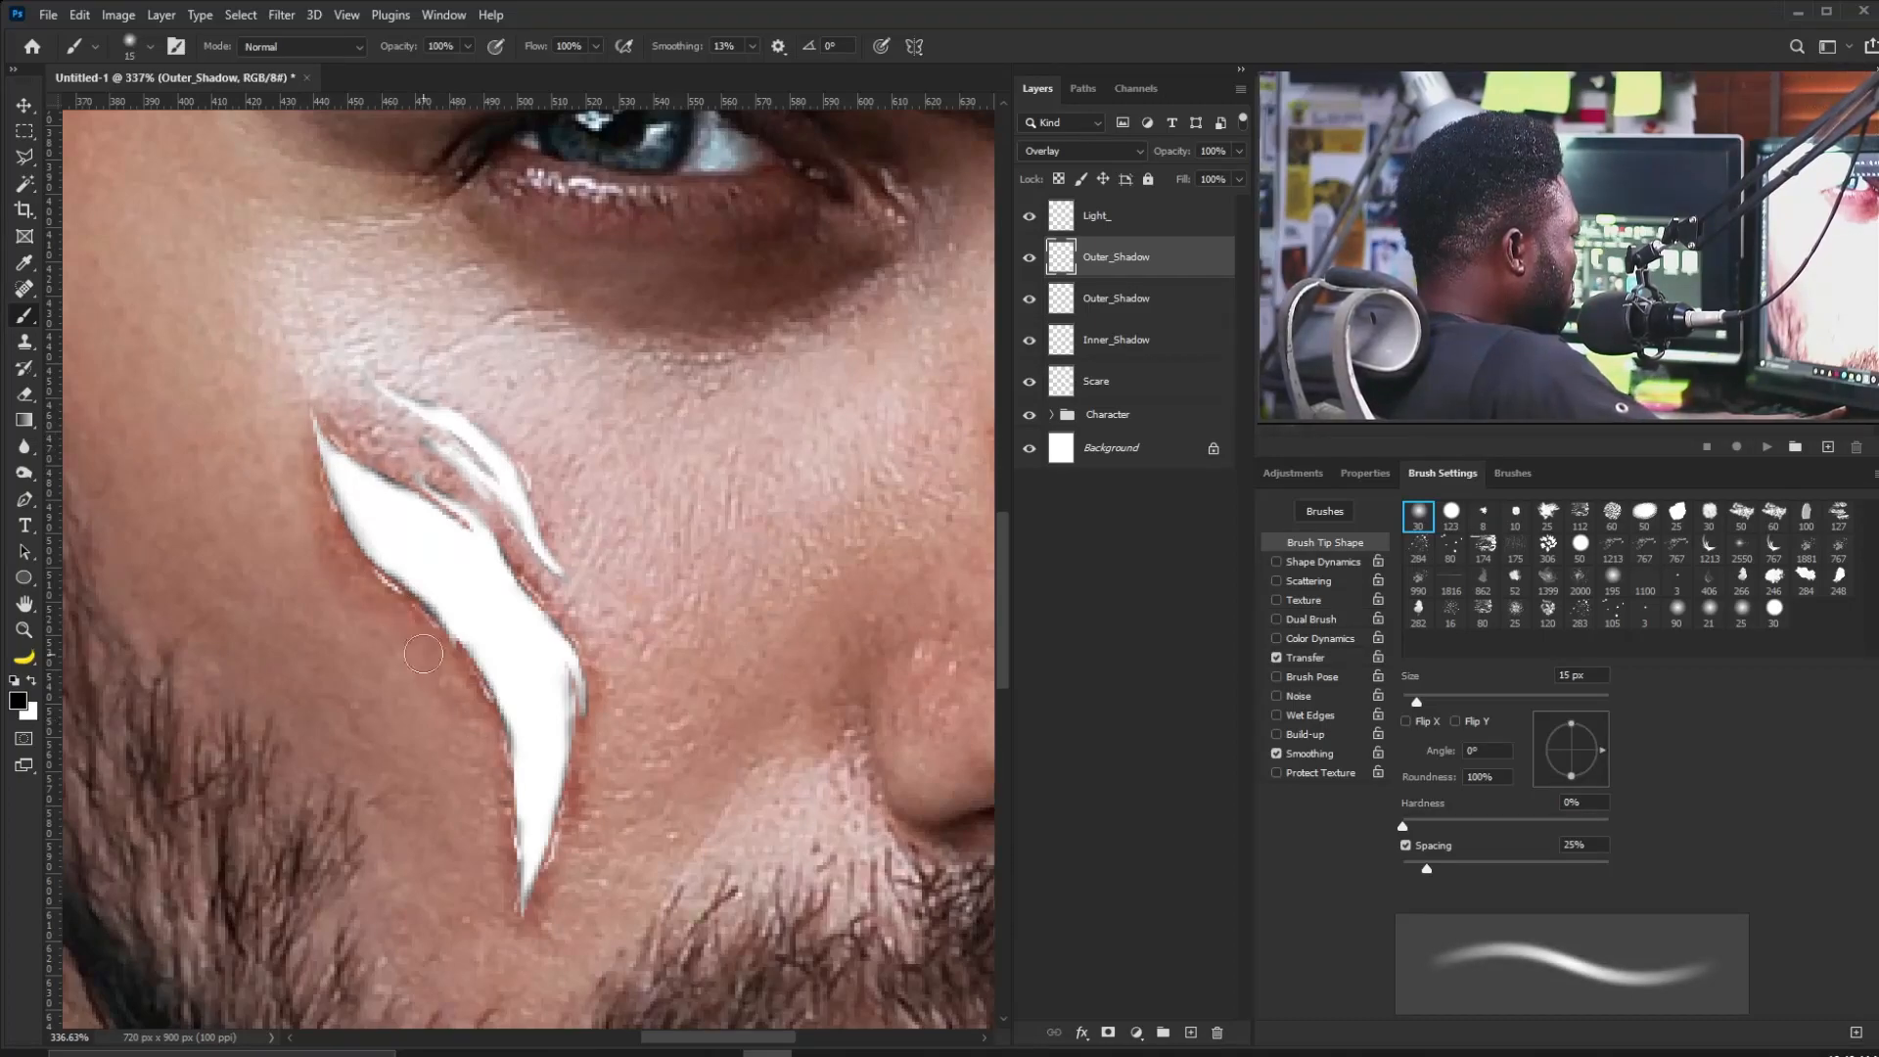
key(bracketright)
key(bracketright)
drag(550, 662, 465, 665)
mouse_move(650, 636)
mouse_down()
mouse_move(732, 532)
mouse_move(479, 597)
mouse_up()
drag(479, 597, 770, 701)
drag(606, 608, 620, 522)
mouse_move(693, 420)
mouse_down()
mouse_move(721, 585)
mouse_move(698, 666)
mouse_up()
mouse_move(624, 390)
mouse_down()
mouse_move(633, 805)
mouse_move(748, 819)
mouse_up()
mouse_move(472, 594)
mouse_down()
mouse_move(485, 572)
mouse_move(383, 662)
mouse_up()
drag(383, 422, 237, 544)
drag(505, 352, 705, 390)
drag(119, 642, 275, 693)
mouse_move(733, 353)
mouse_down()
mouse_move(595, 542)
mouse_move(548, 499)
mouse_up()
drag(566, 468, 595, 472)
Paint a broader soft black shadow on the skin around the large cheek mark with the brush at 50 px and 30 px.
key(bracketright)
key(bracketright)
key(bracketright)
key(bracketright)
key(bracketright)
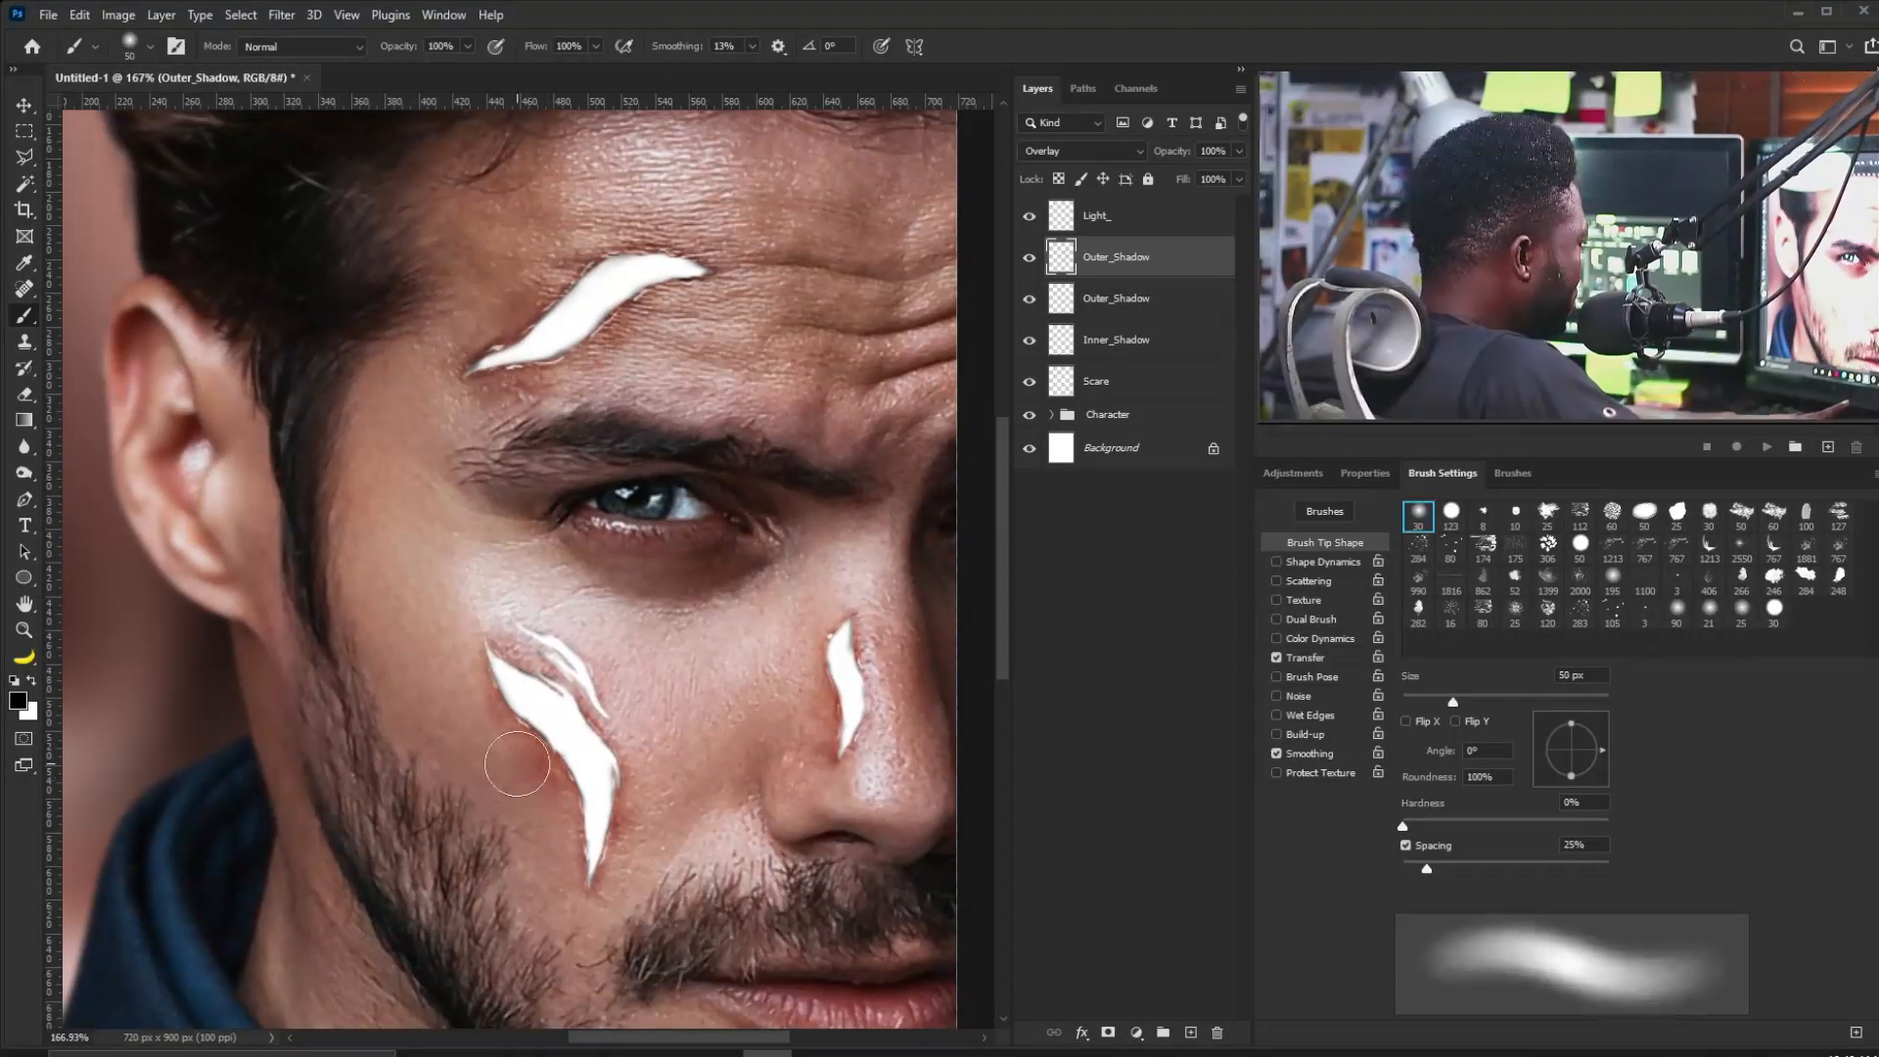
drag(514, 763, 556, 824)
key(bracketleft)
key(bracketleft)
key(bracketleft)
drag(508, 728, 546, 724)
drag(746, 520, 688, 525)
drag(445, 625, 494, 624)
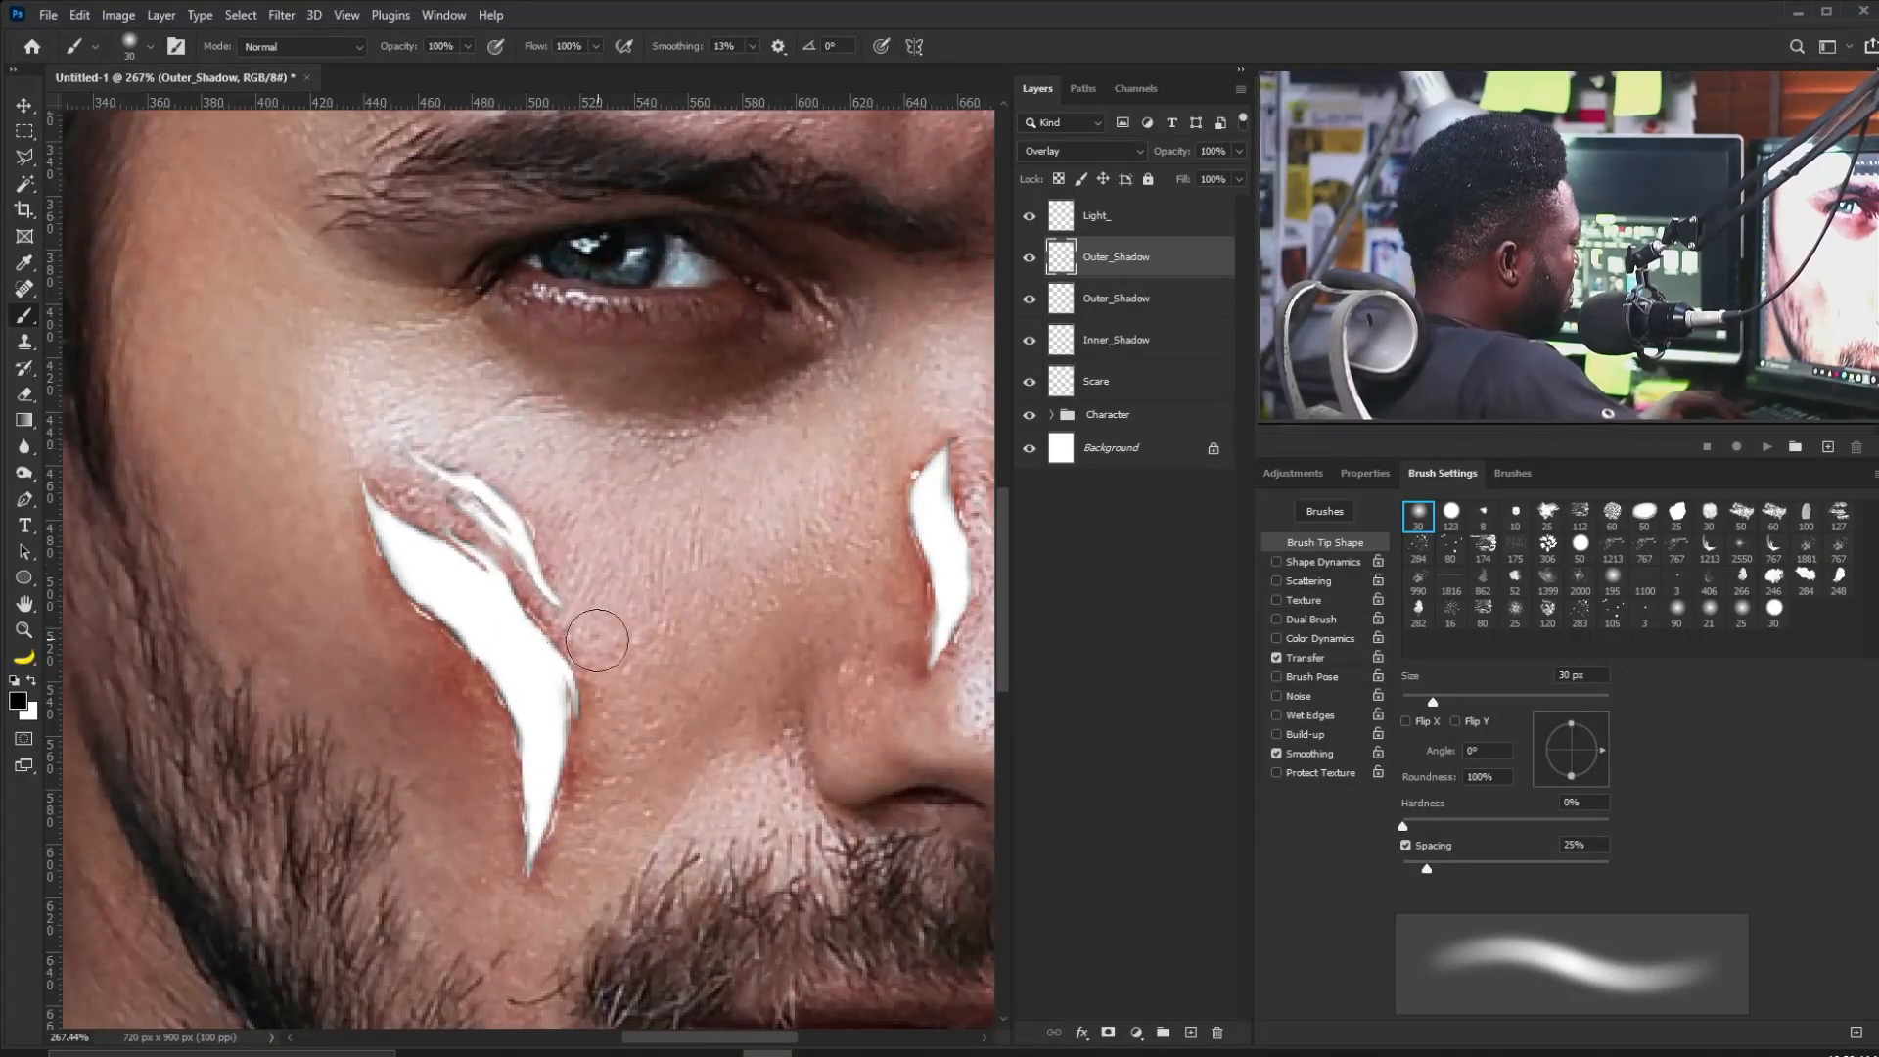
drag(759, 474, 598, 564)
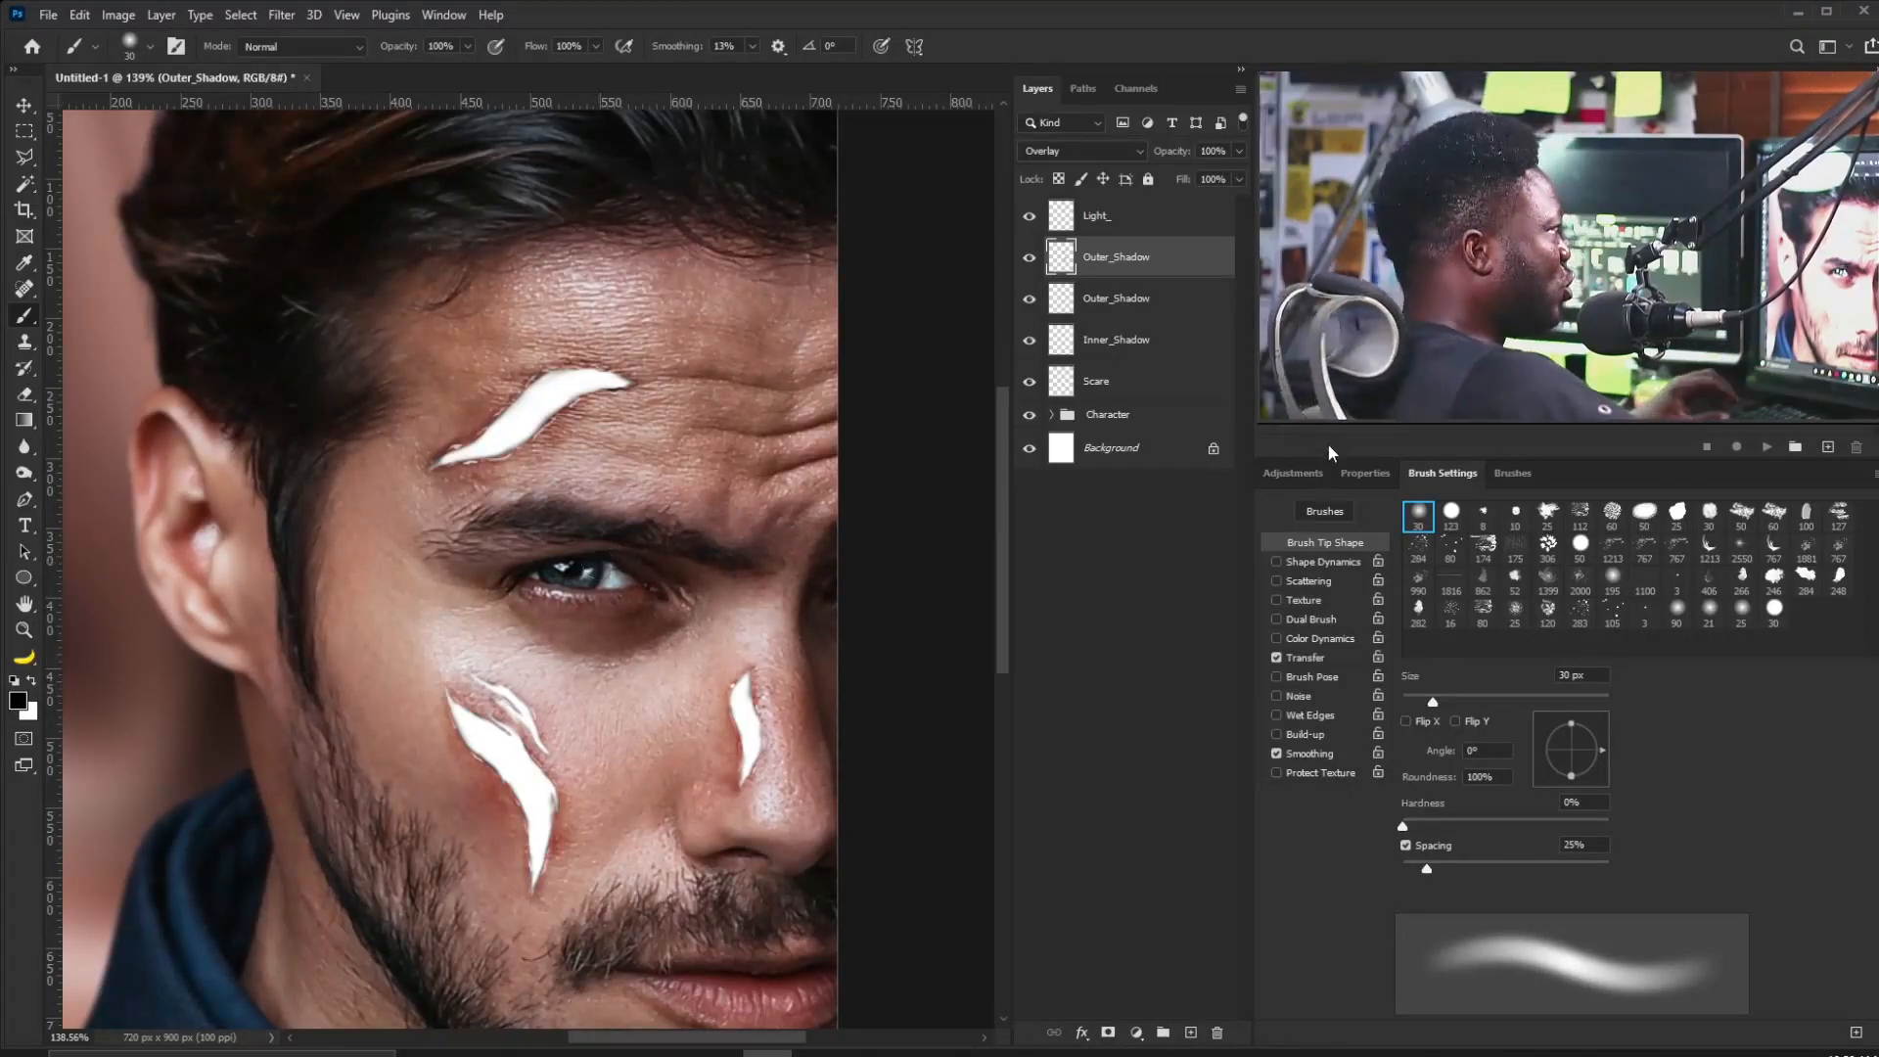
Group the layers from Light_ down to Scare and name the group Scare.
click(1096, 217)
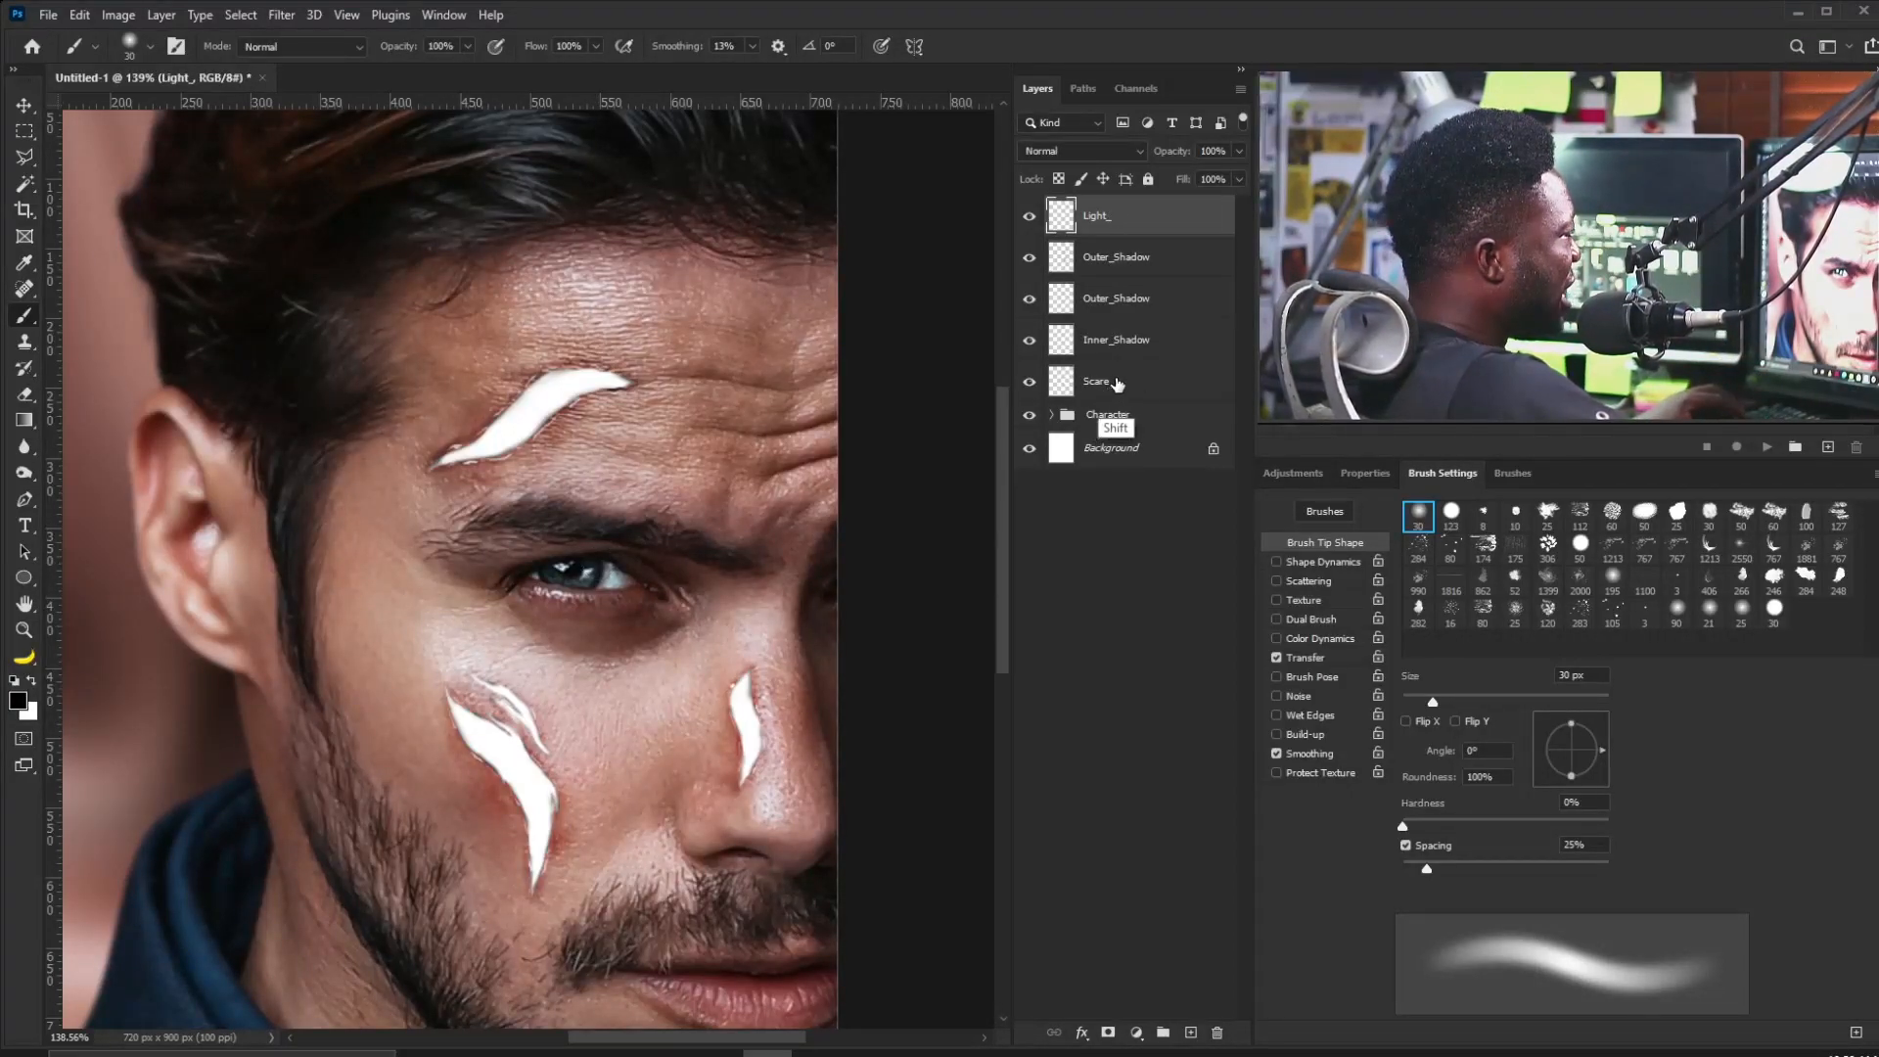
shift+click(1096, 387)
key(shift)
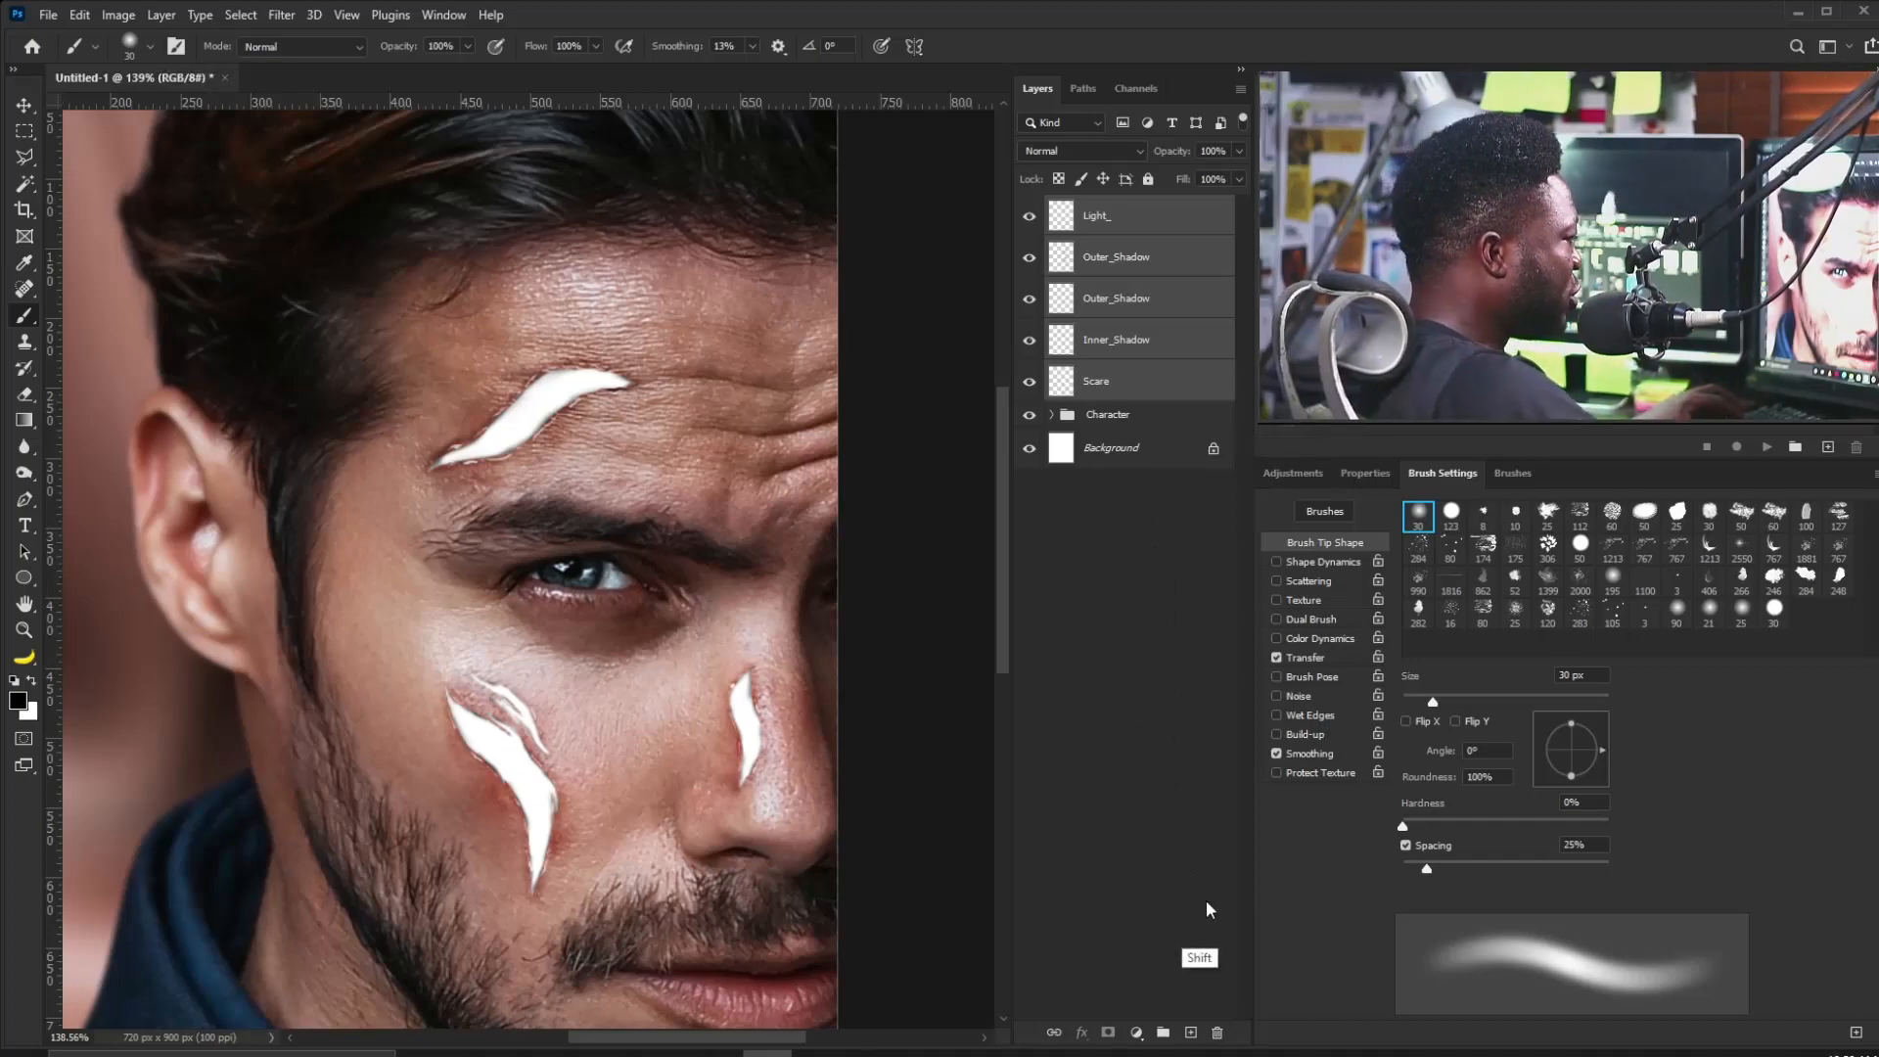
click(1163, 1032)
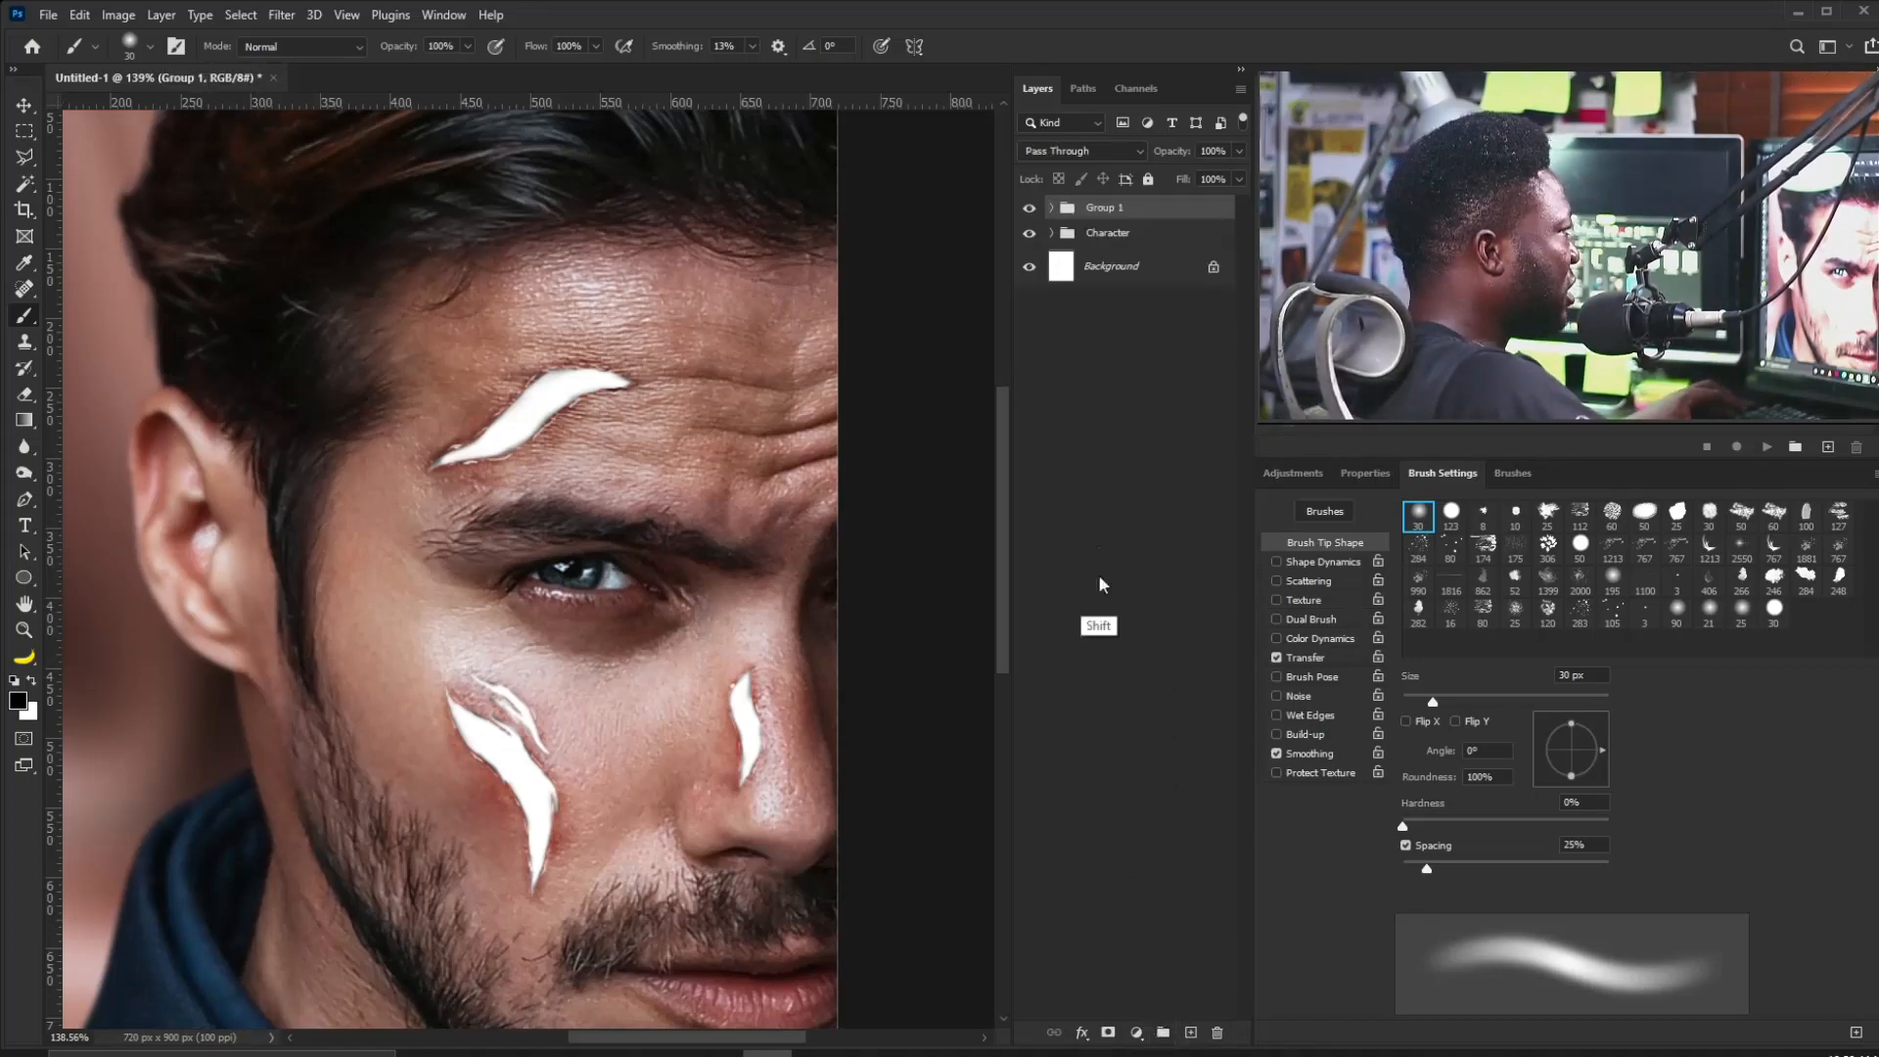
double_click(1104, 207)
text(Sca)
text(re)
key(Return)
key(v)
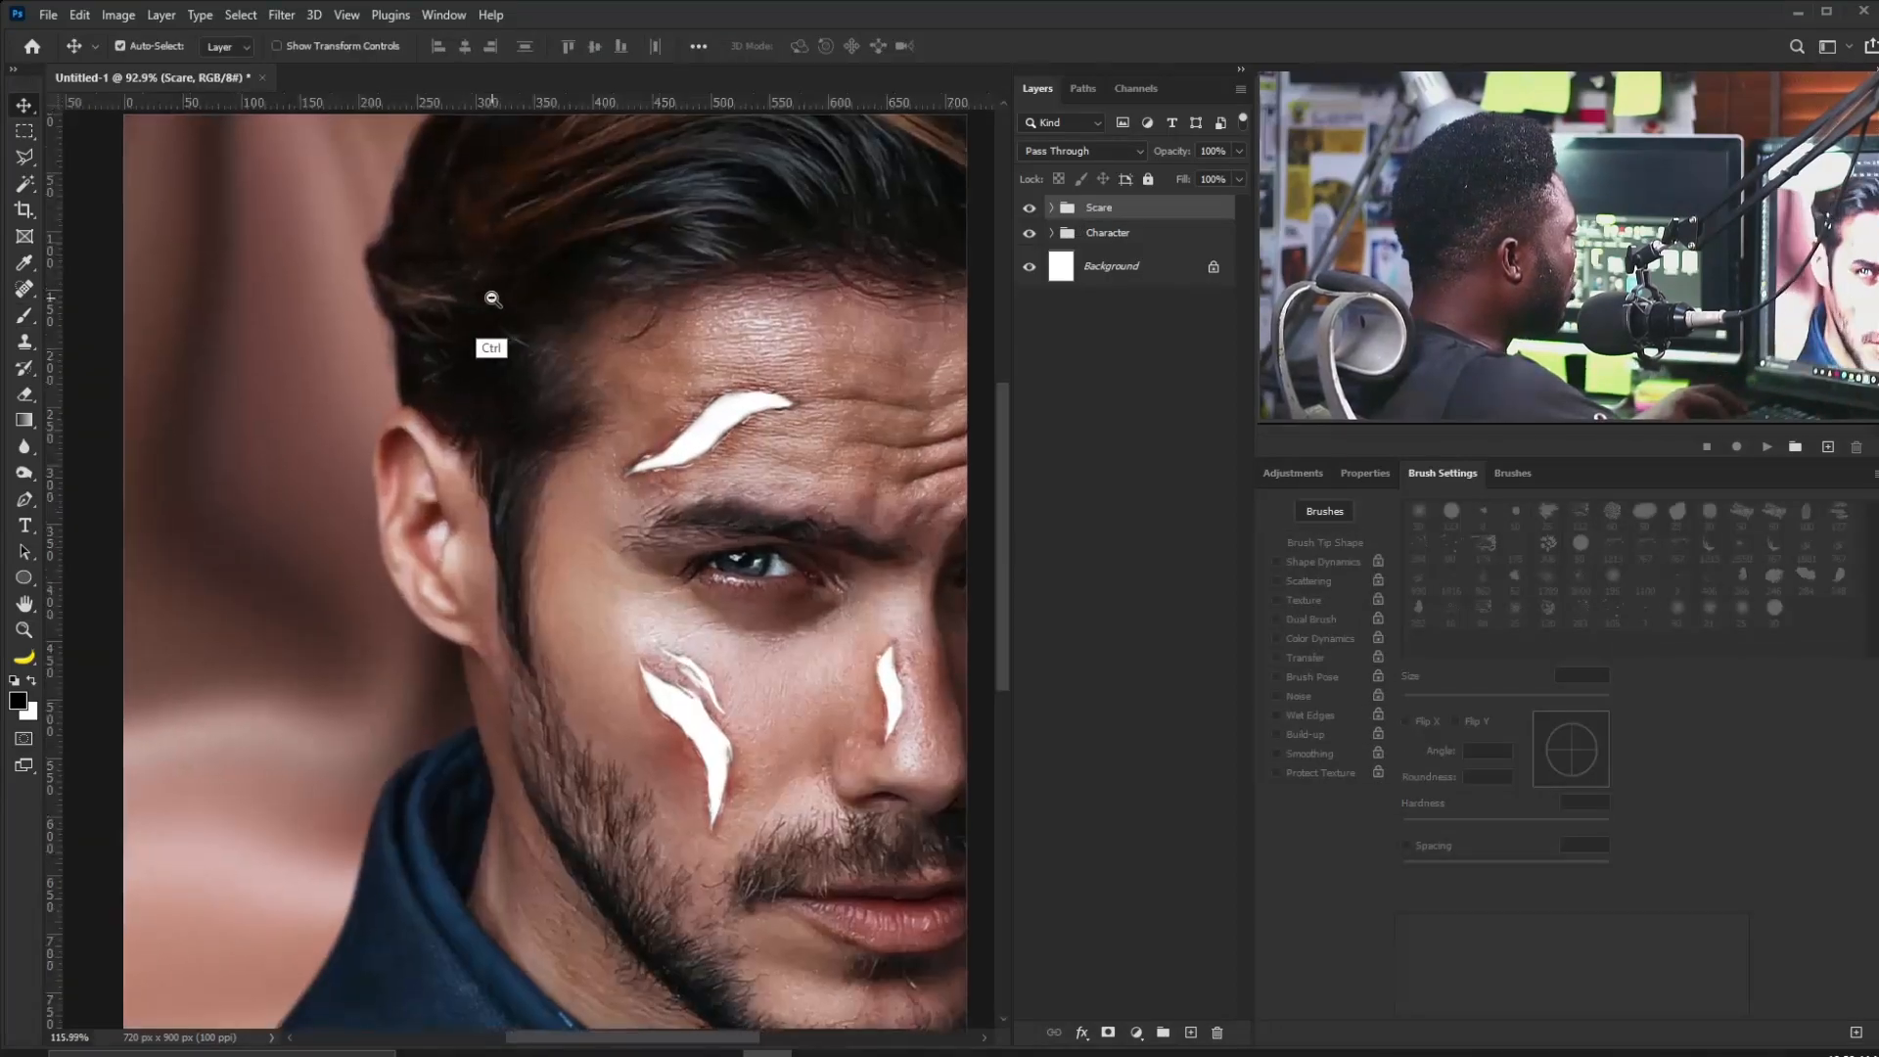
Create a new document 500 px wide and 500 px high.
drag(490, 298, 448, 238)
click(51, 15)
click(65, 36)
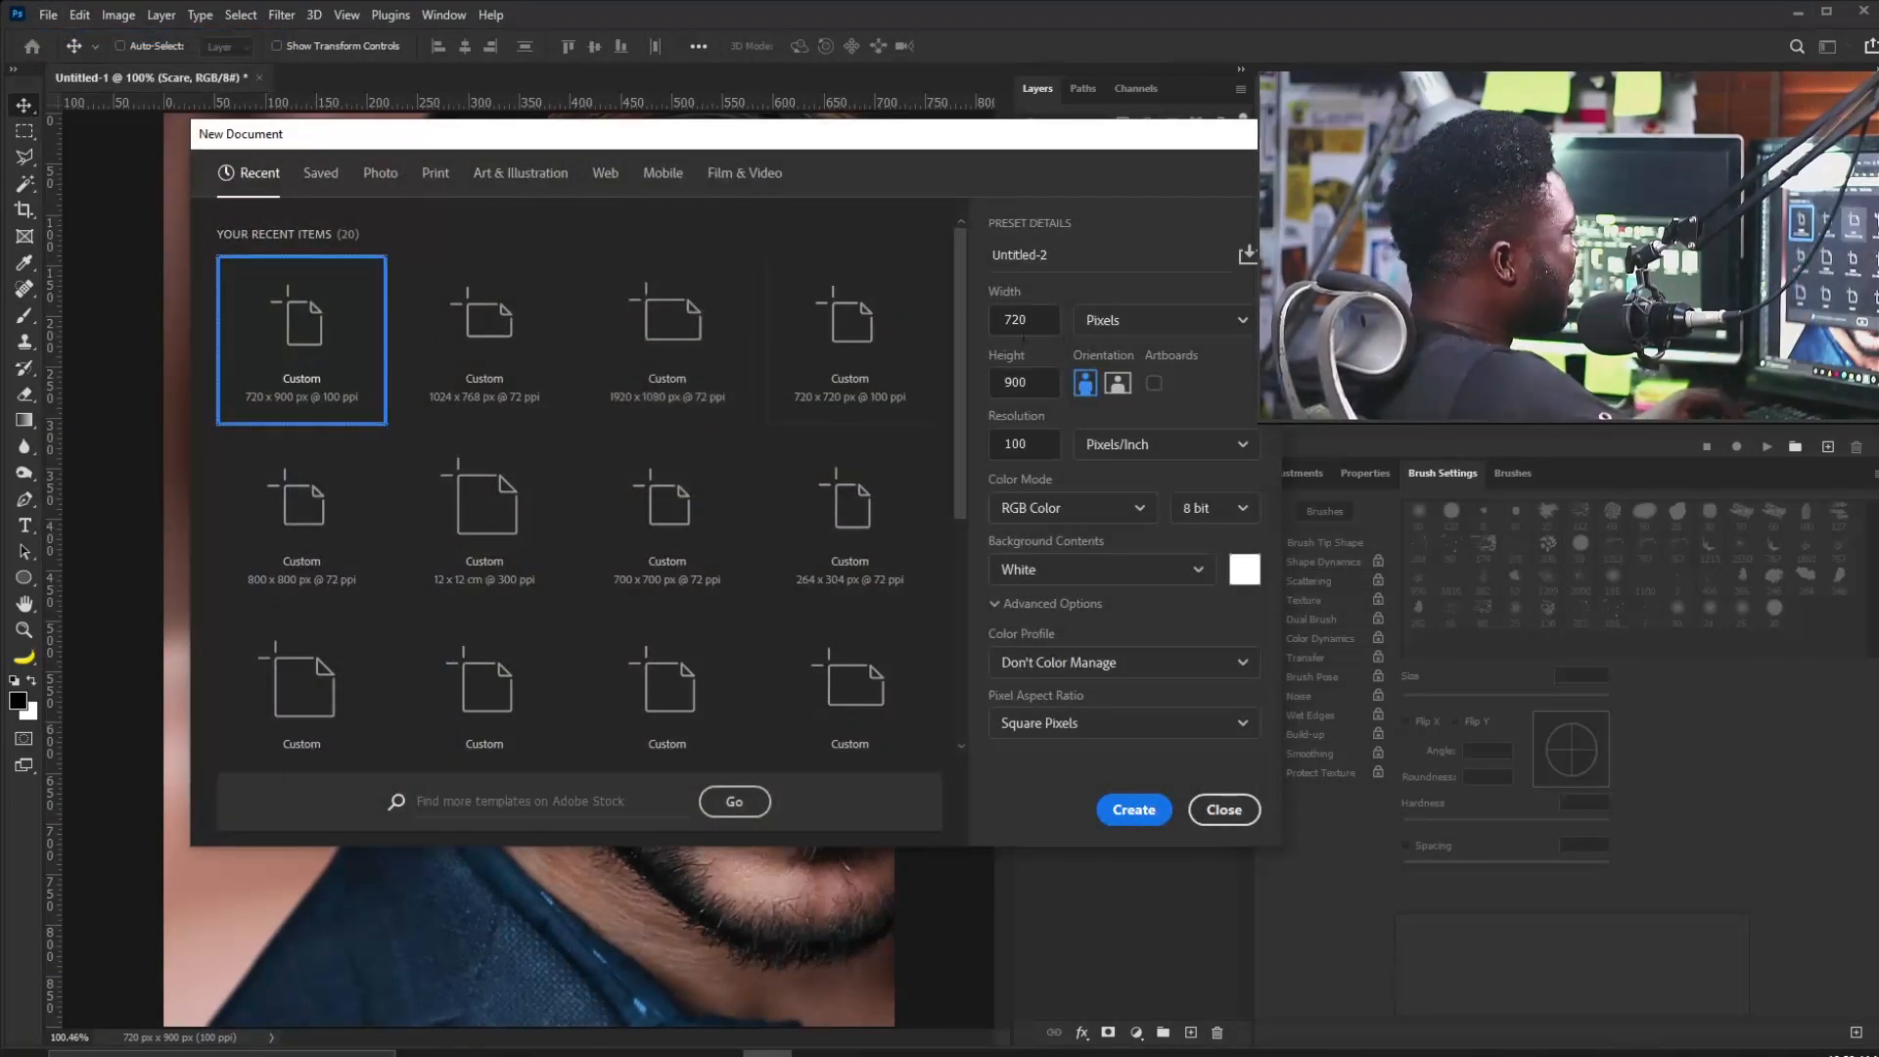
double_click(1032, 335)
text(500)
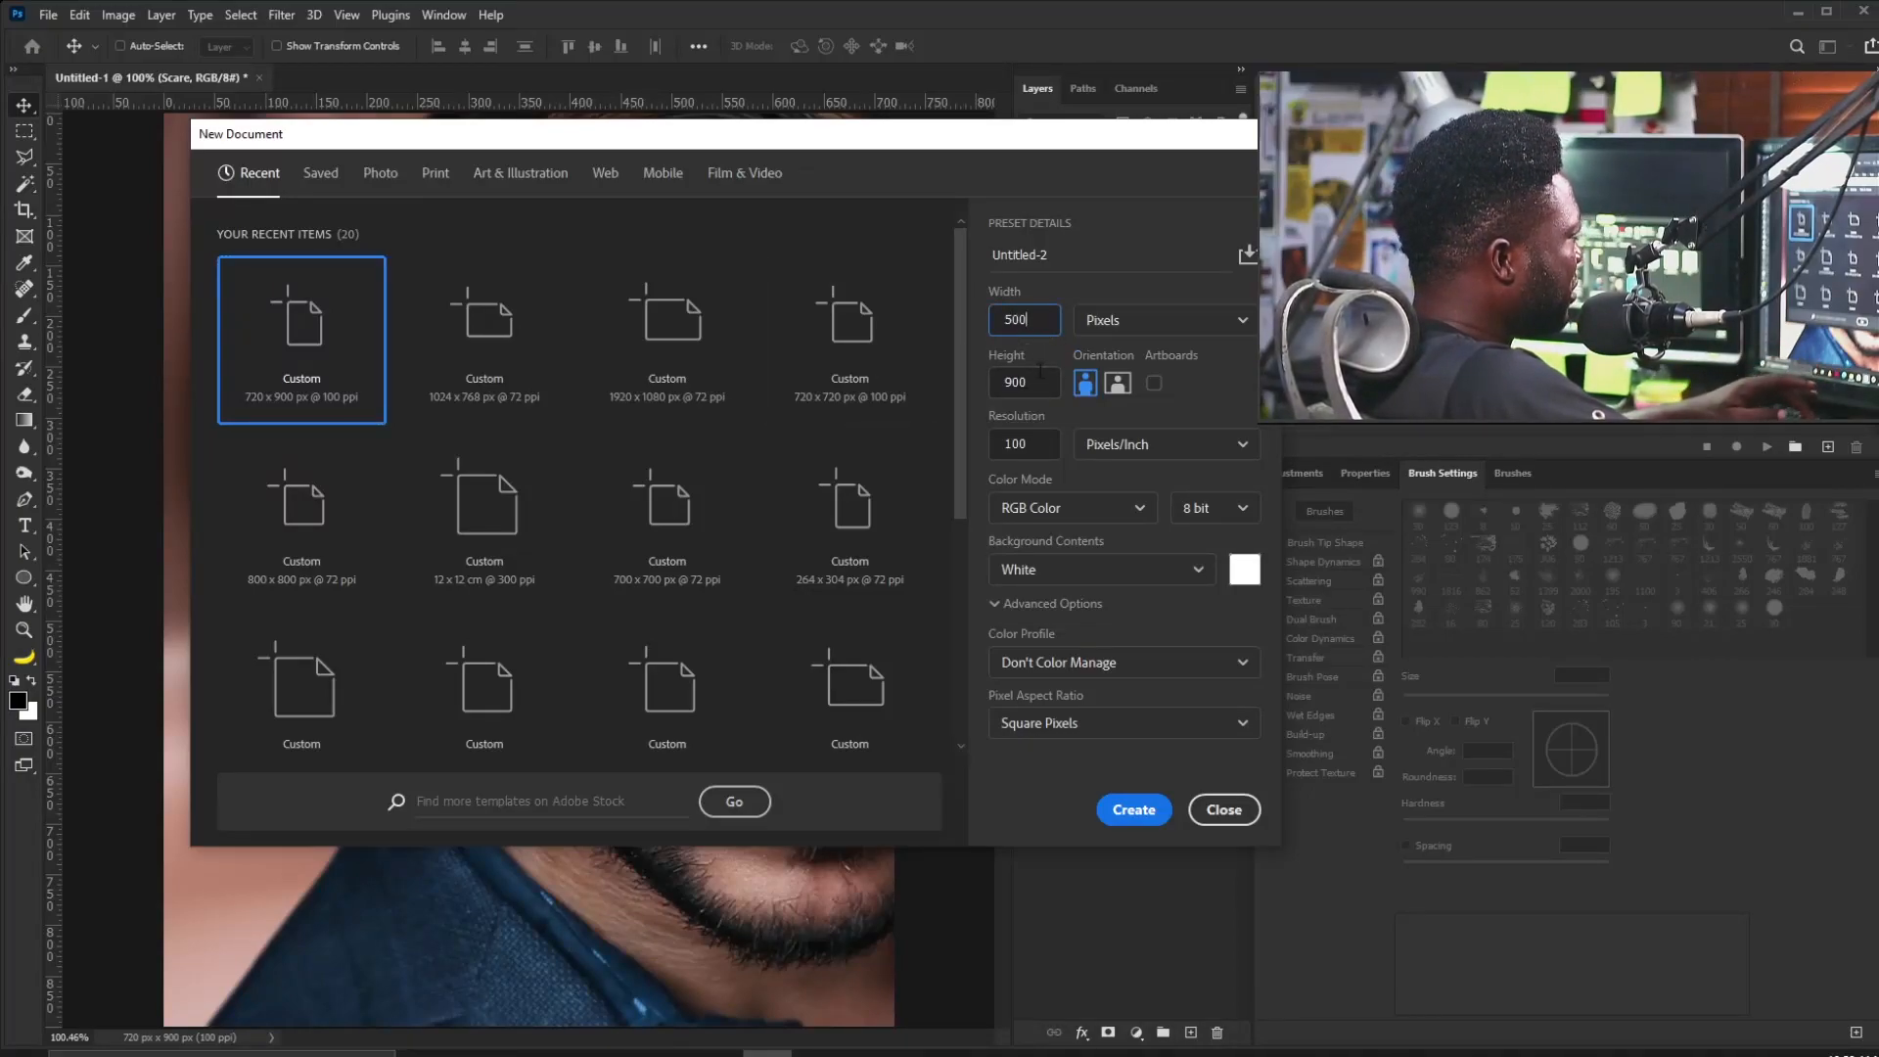
key(Tab)
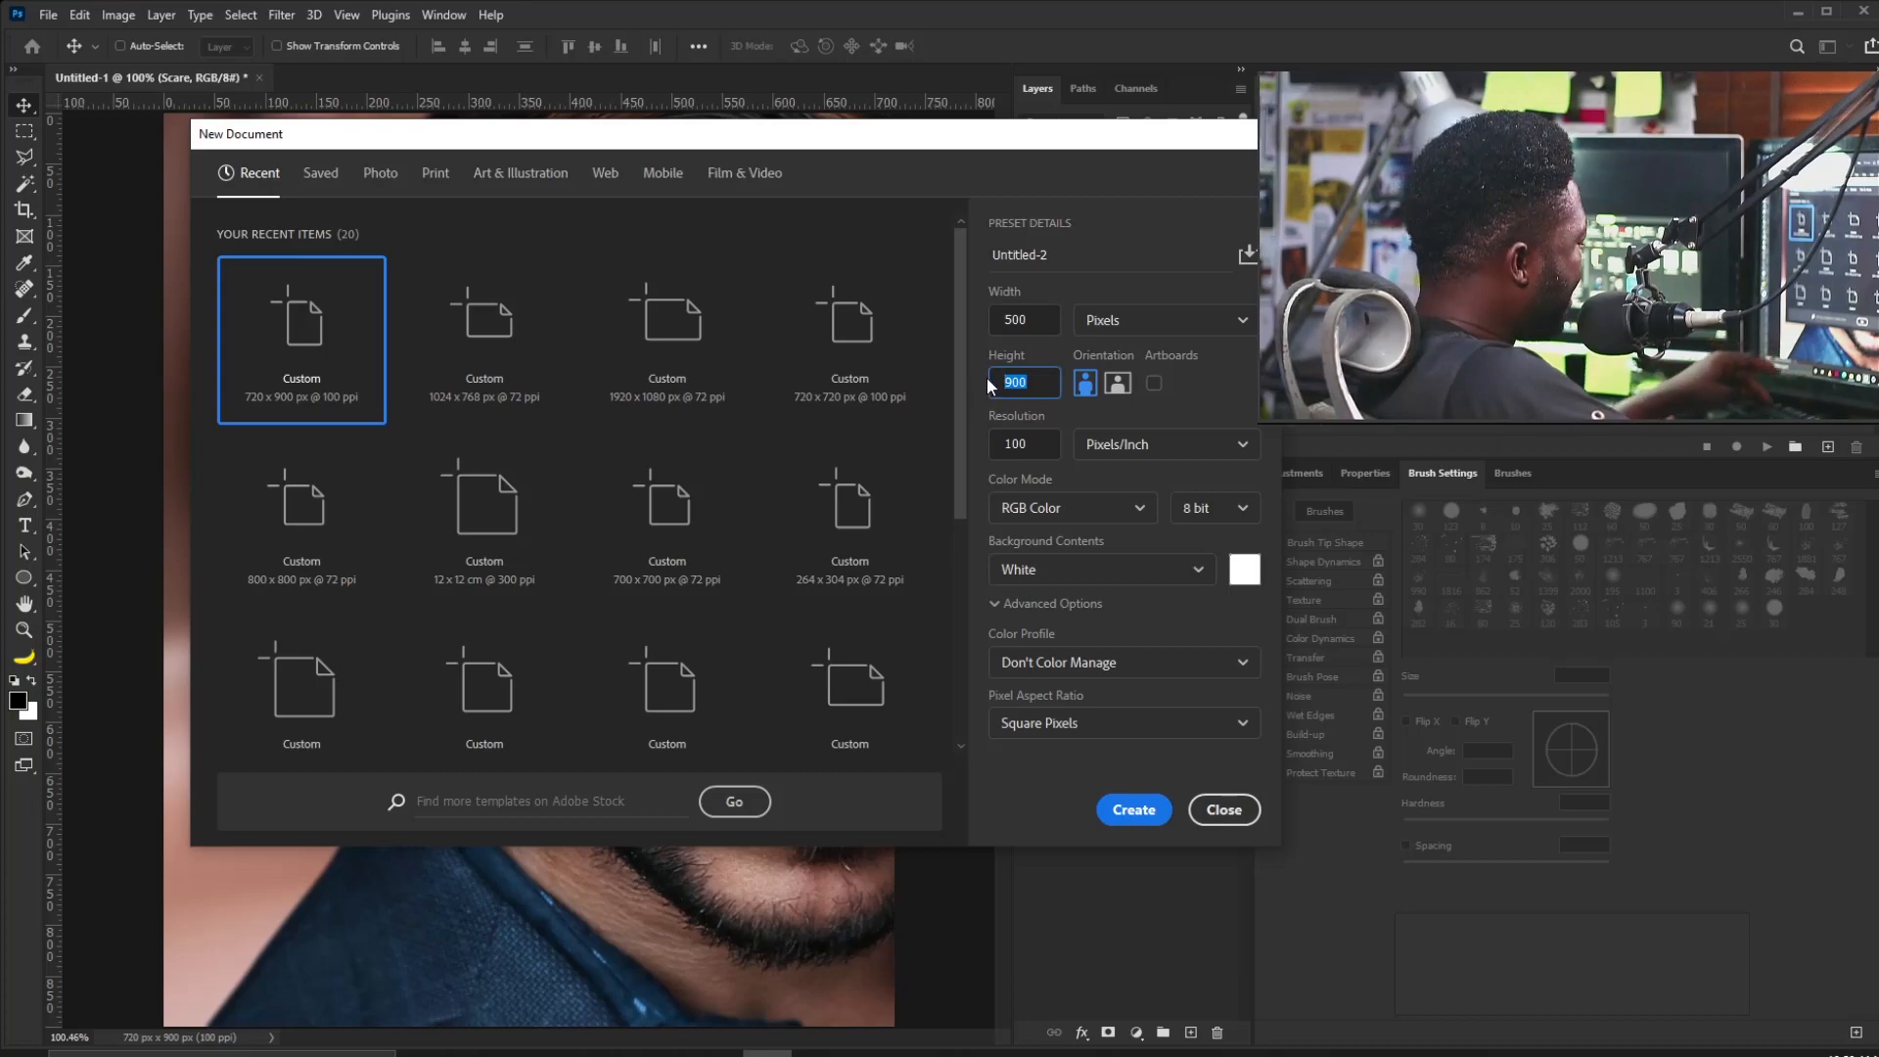
text(500)
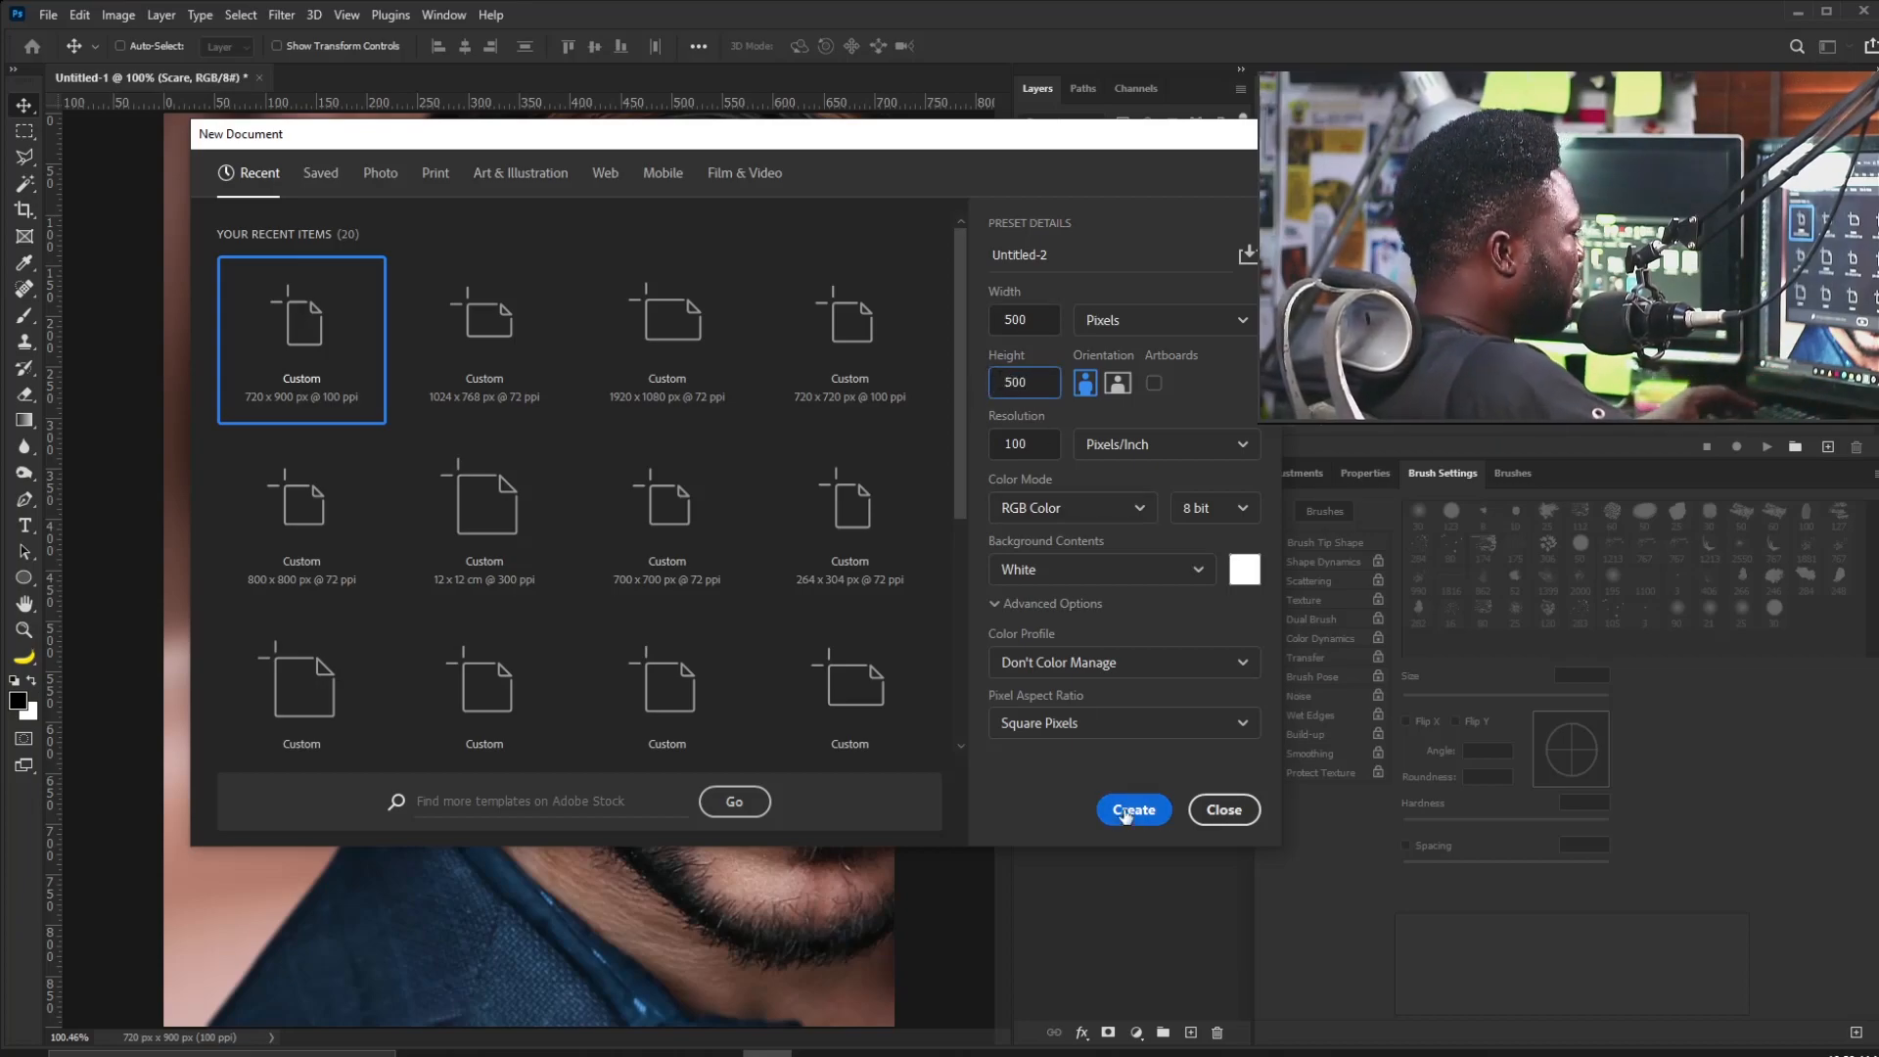
click(1123, 813)
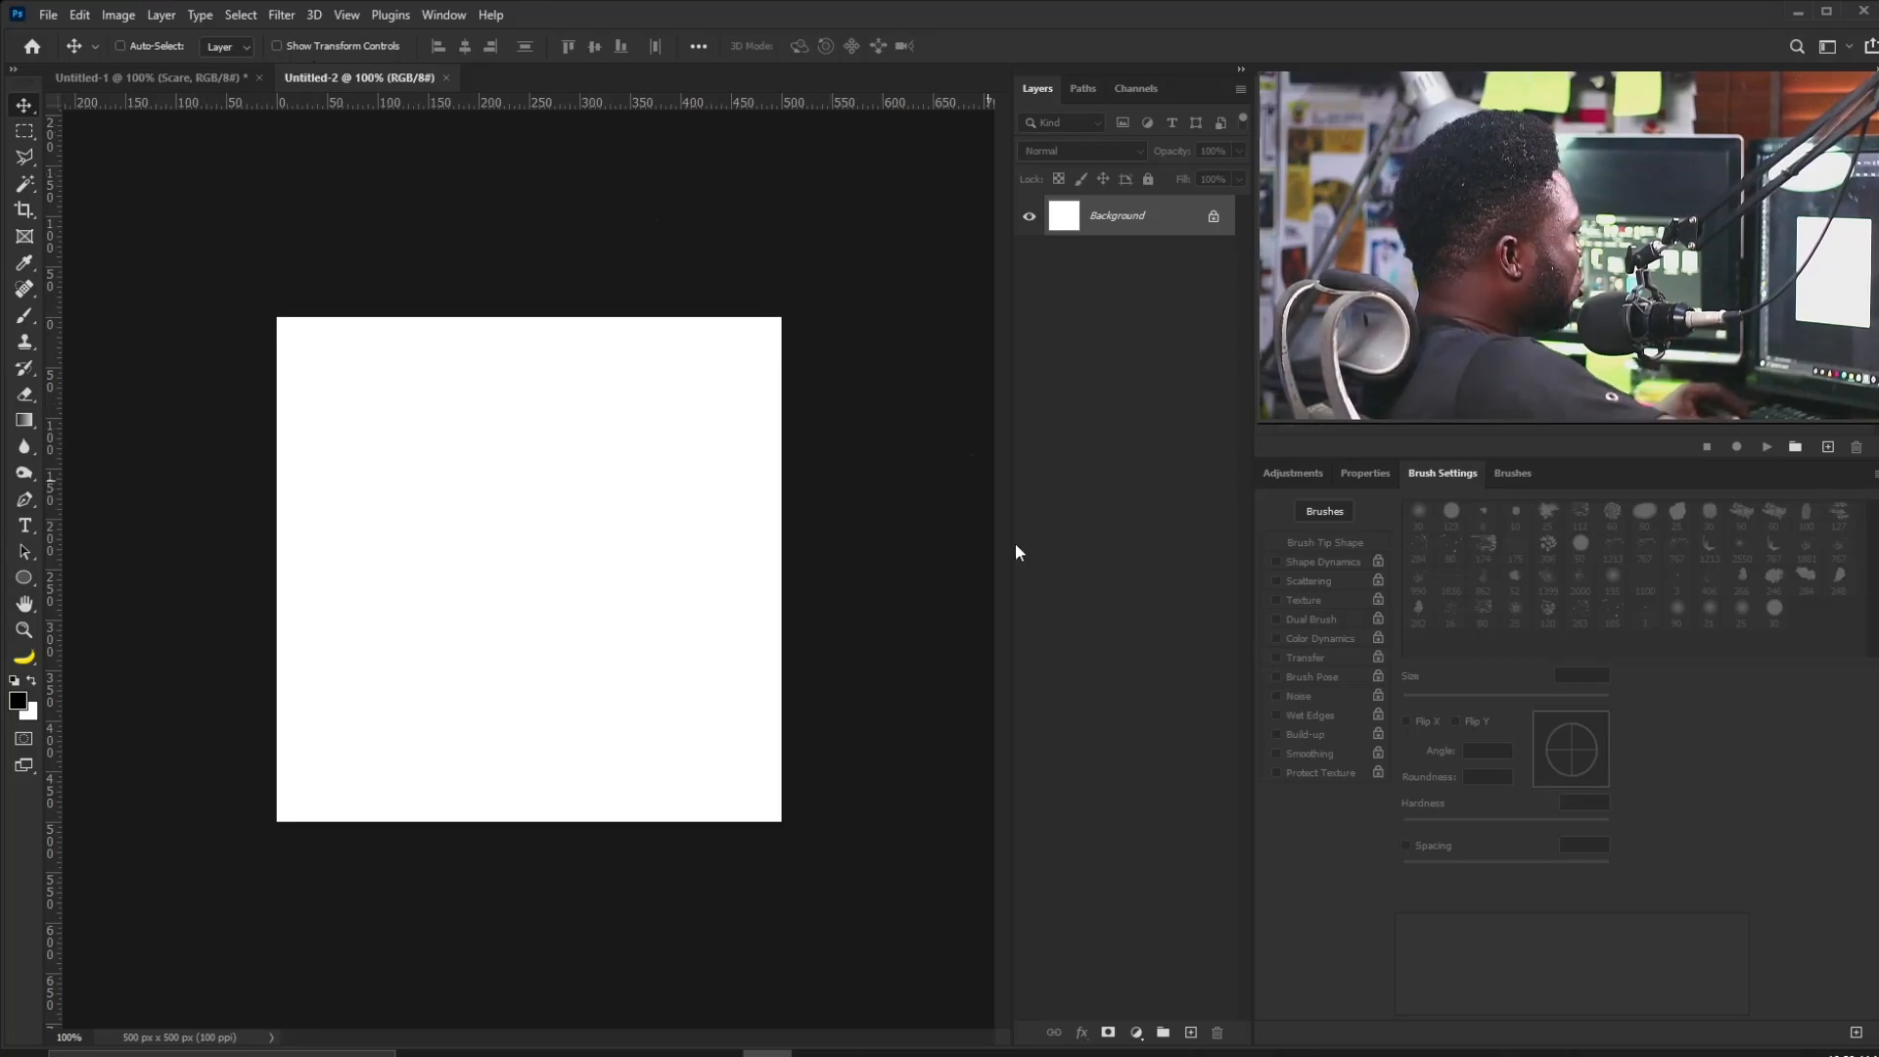
Render Clouds on the blank background and apply the Chrome sketch filter with Detail 4 and Smoothness 7.
click(281, 16)
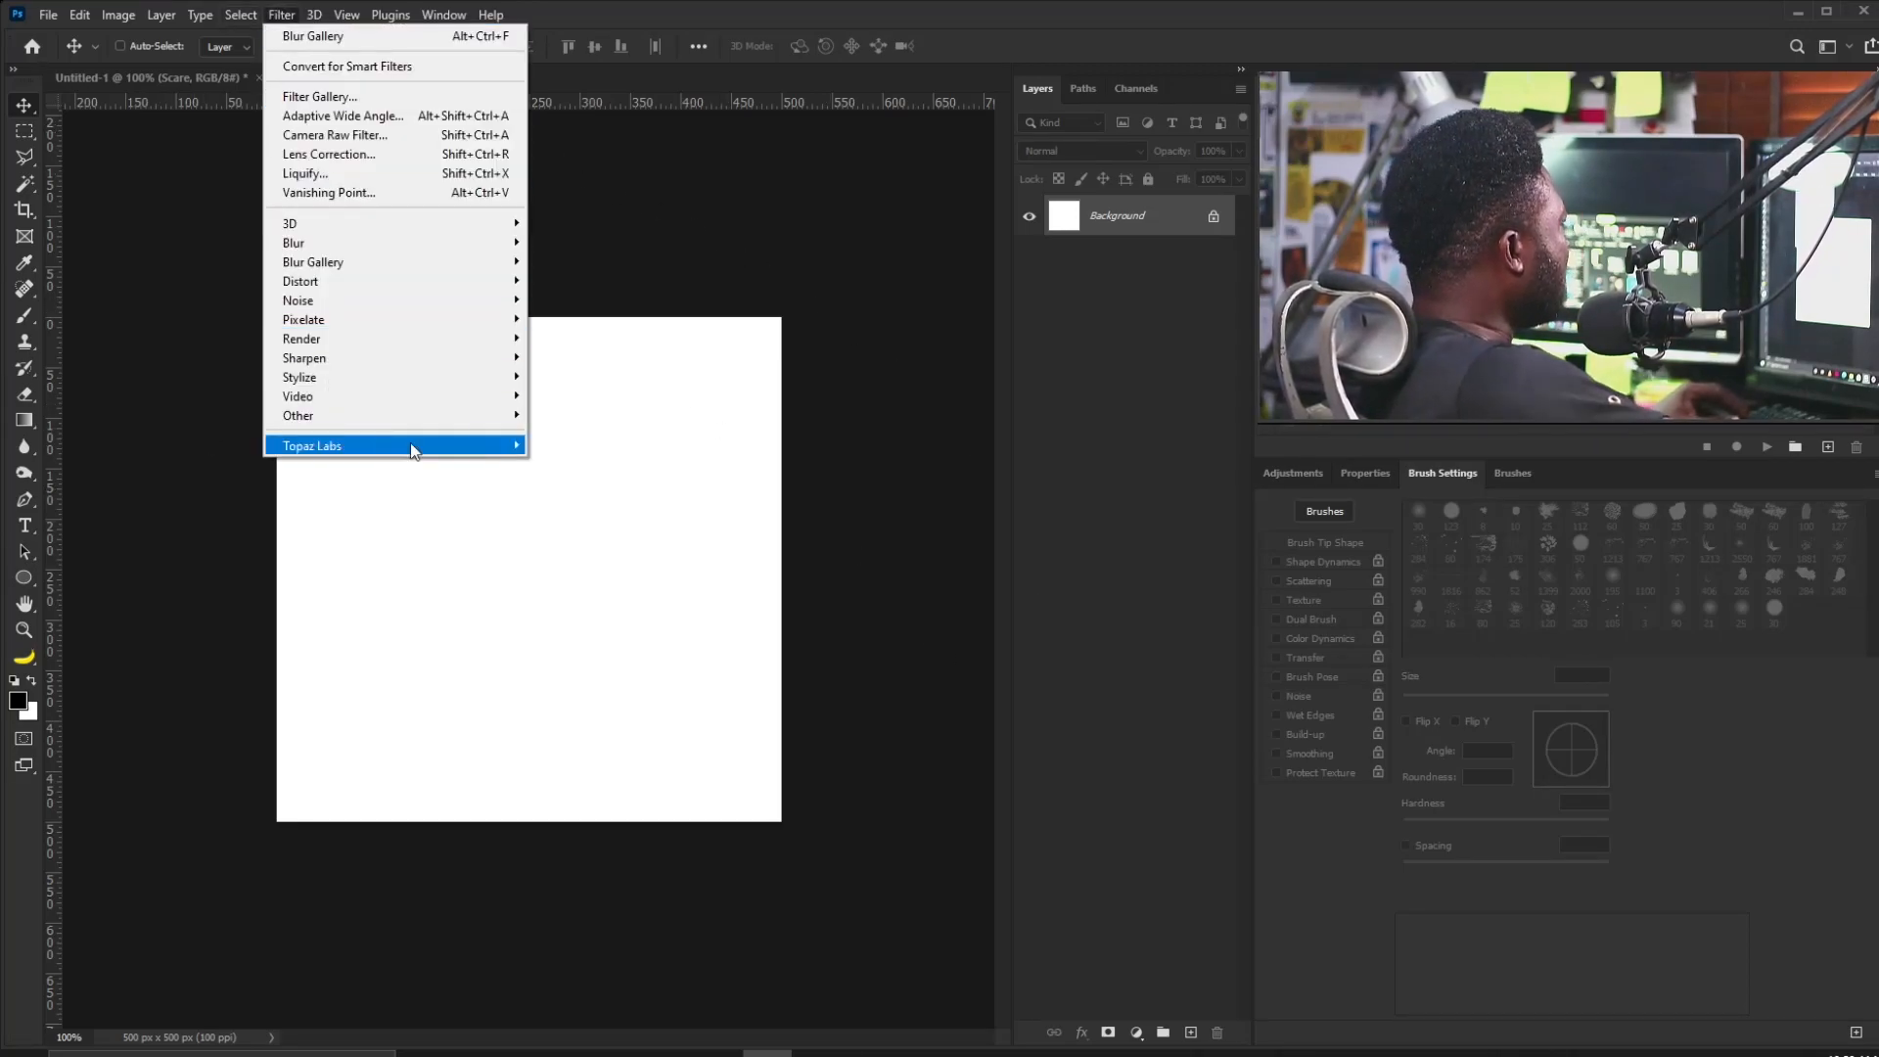
mouse_move(433, 345)
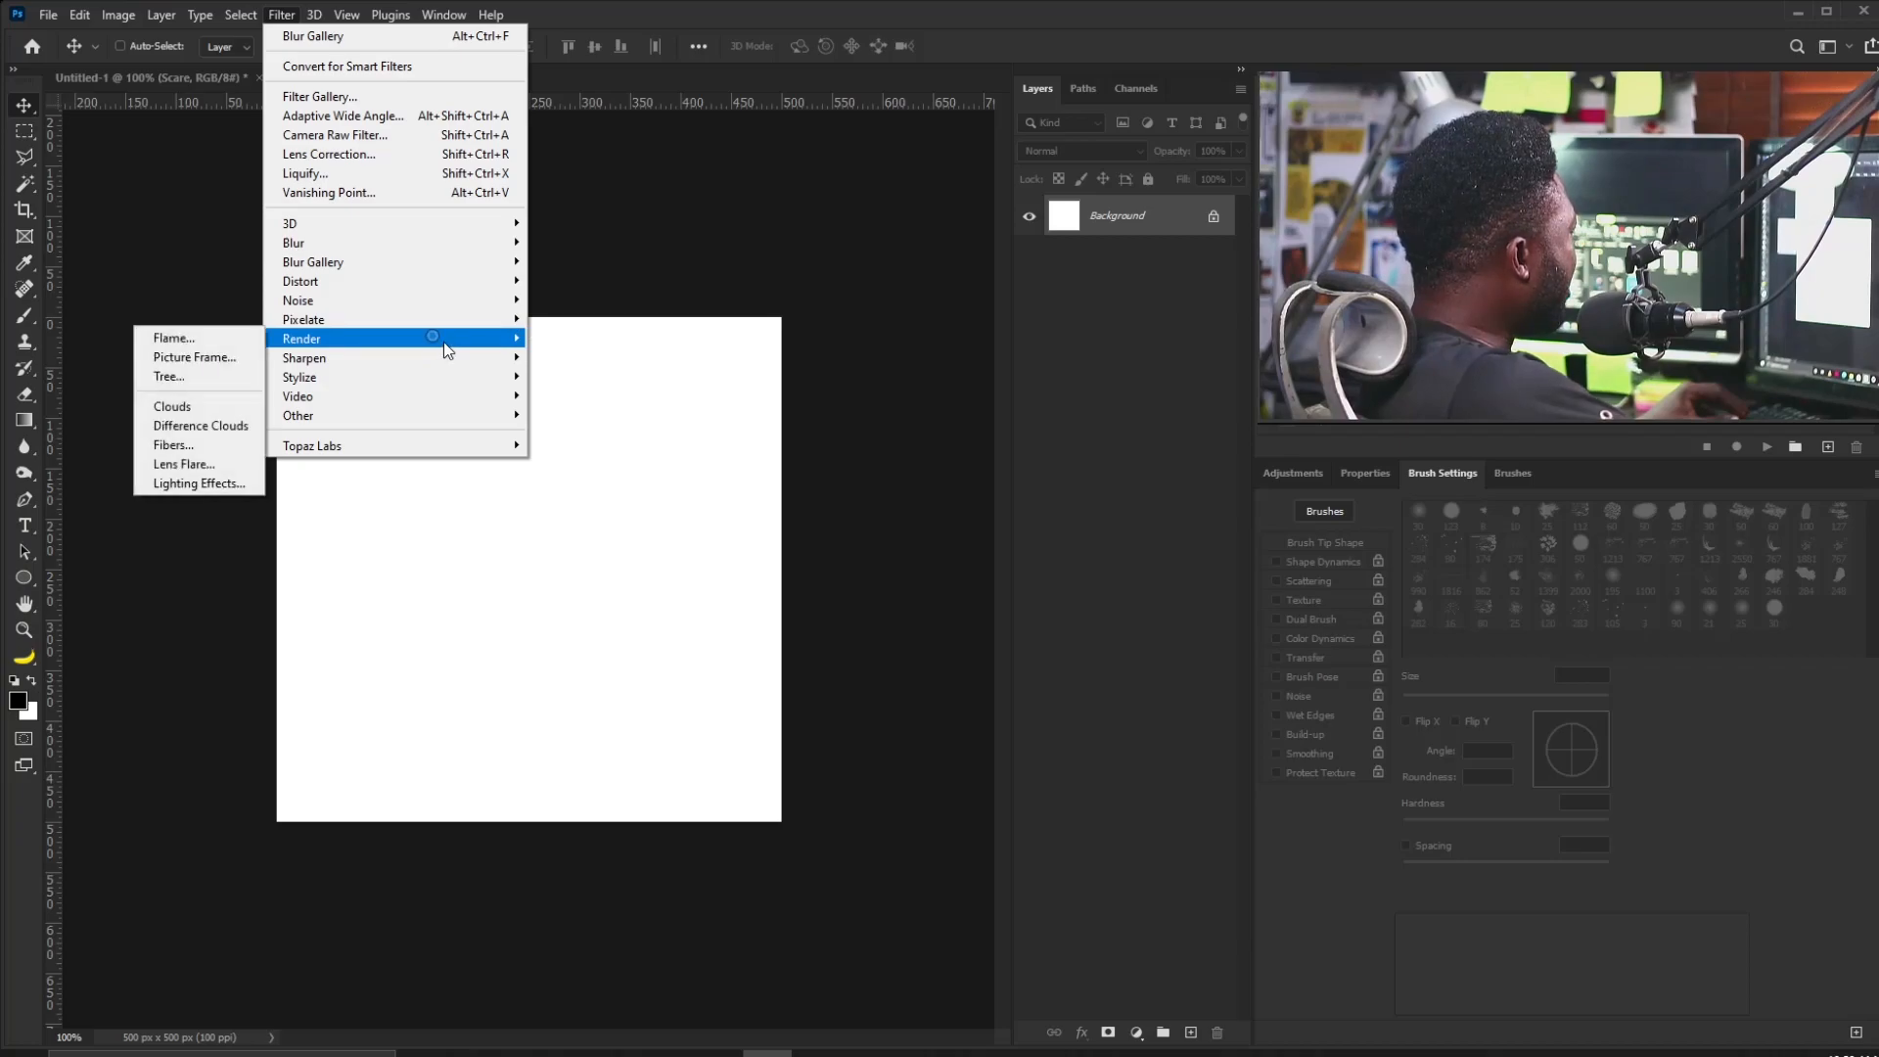
click(240, 409)
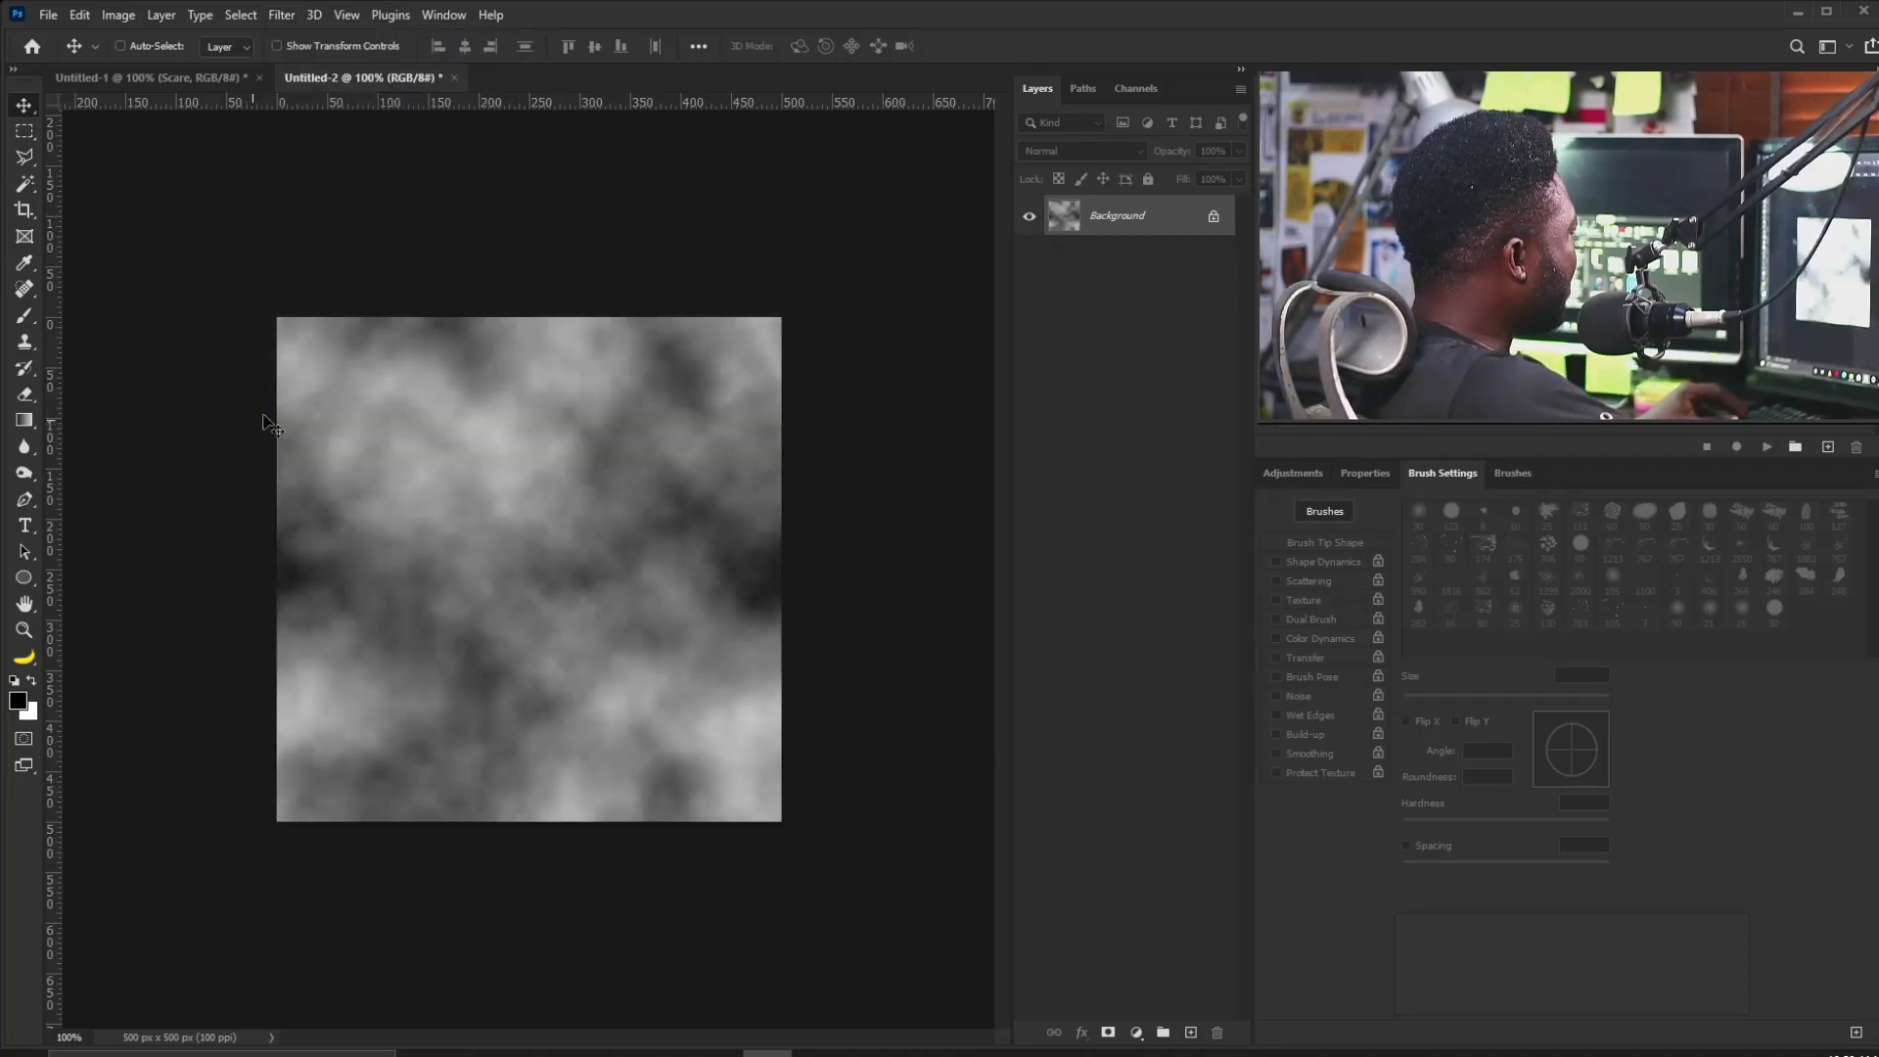
click(280, 15)
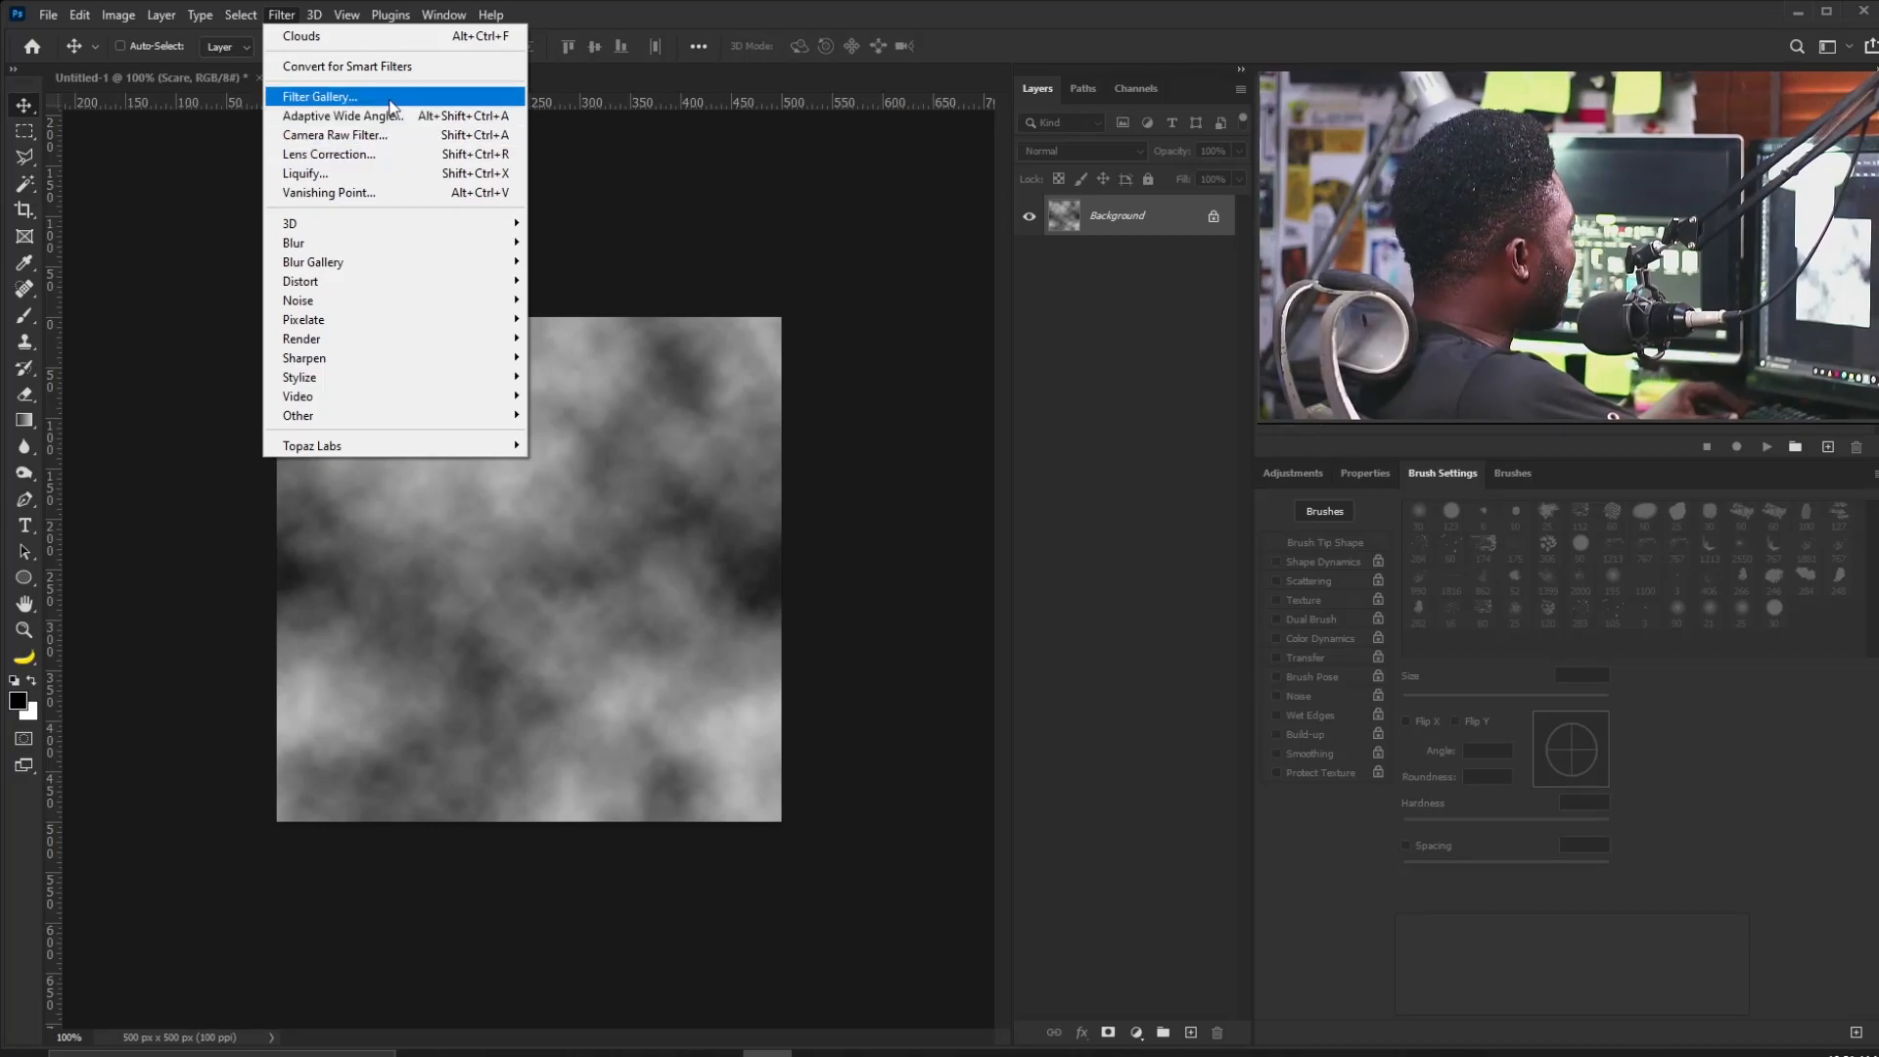
click(320, 96)
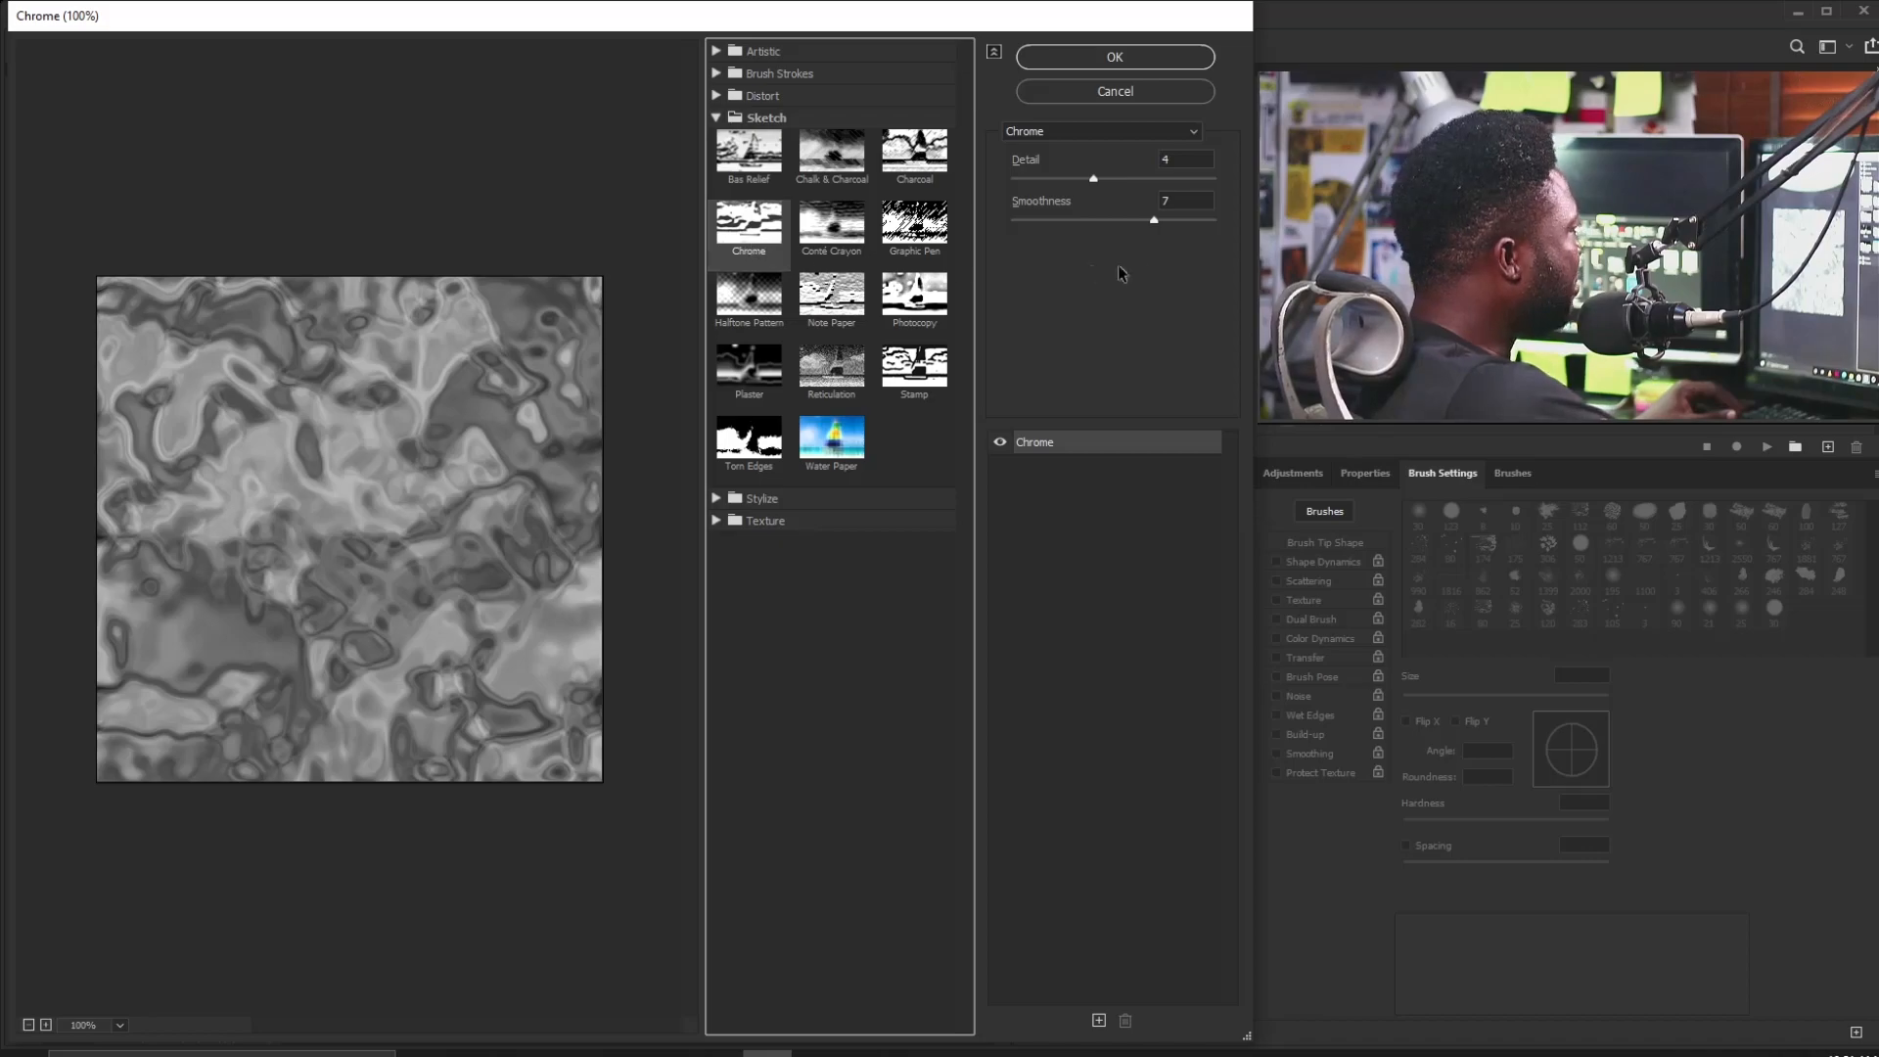
click(1129, 62)
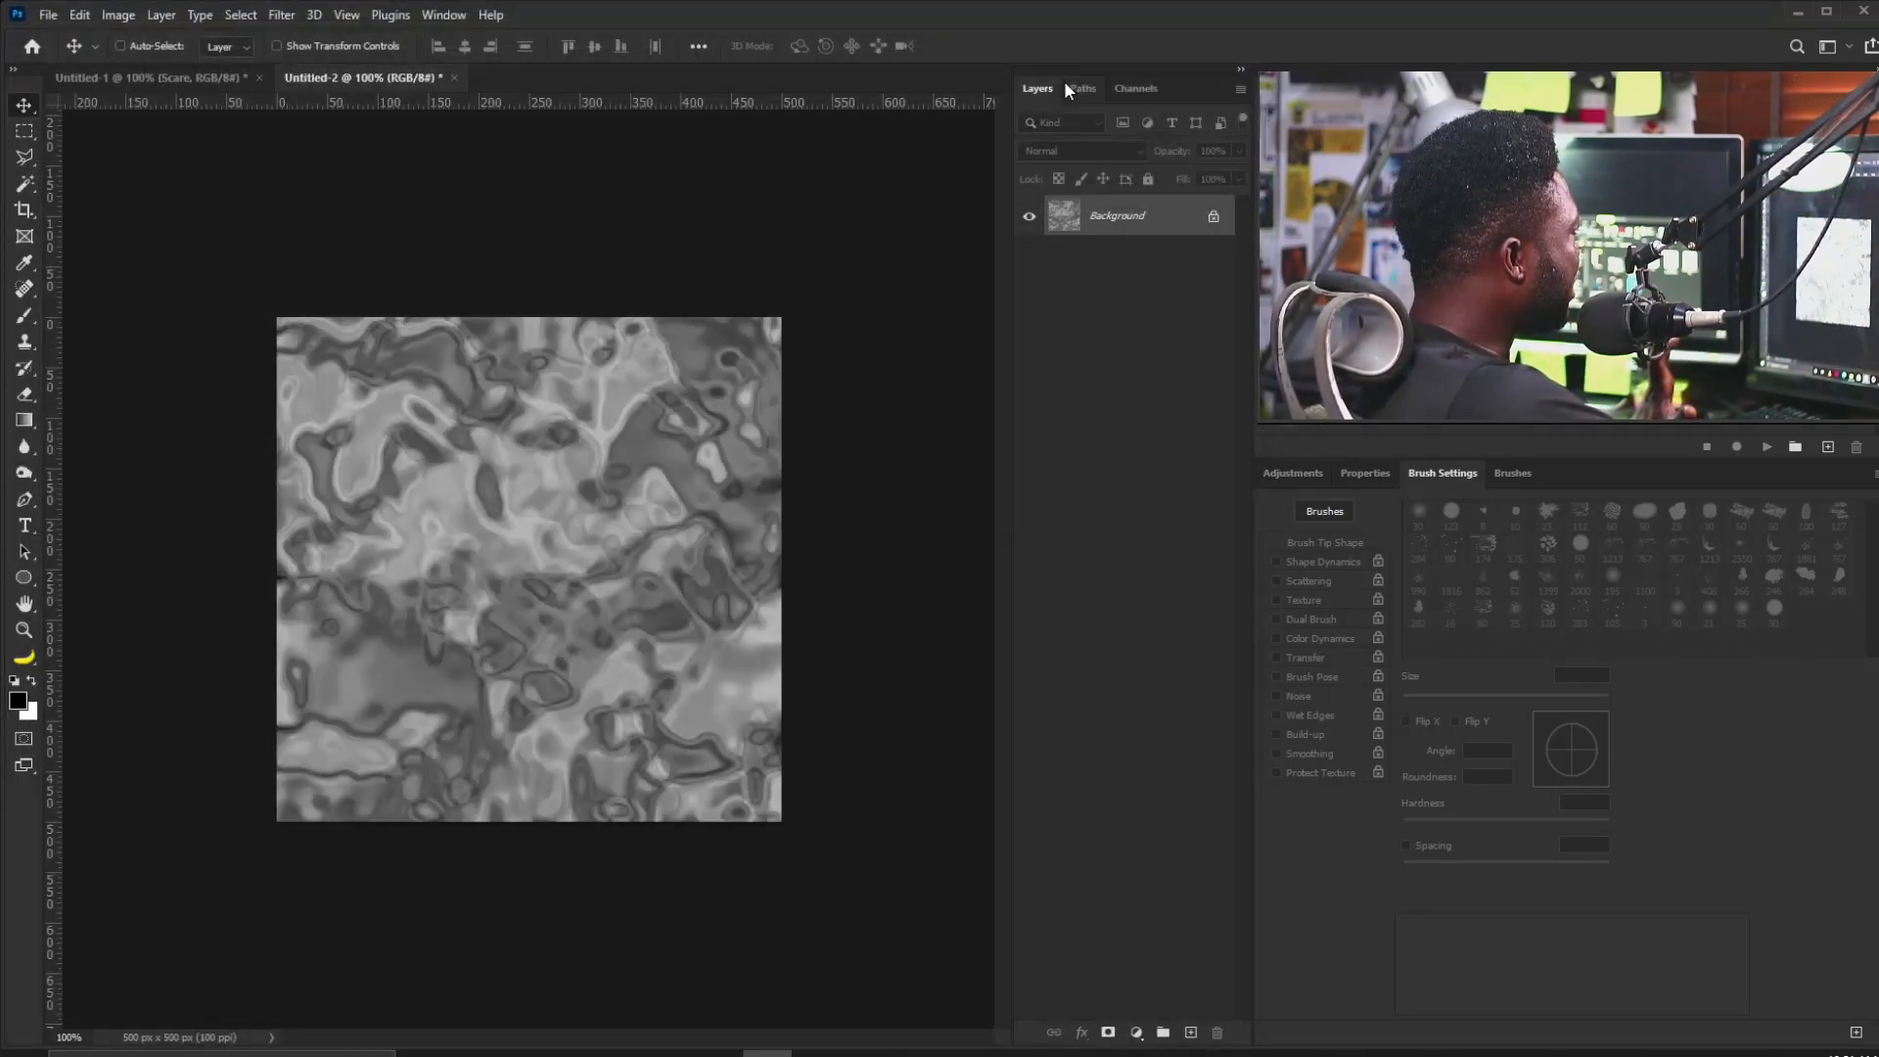
Bring the chrome texture into the portrait document as a layer, scale it to about 202% from its centre and hide it.
mouse_move(542, 480)
mouse_down()
mouse_move(188, 91)
mouse_move(311, 176)
mouse_move(577, 486)
mouse_up()
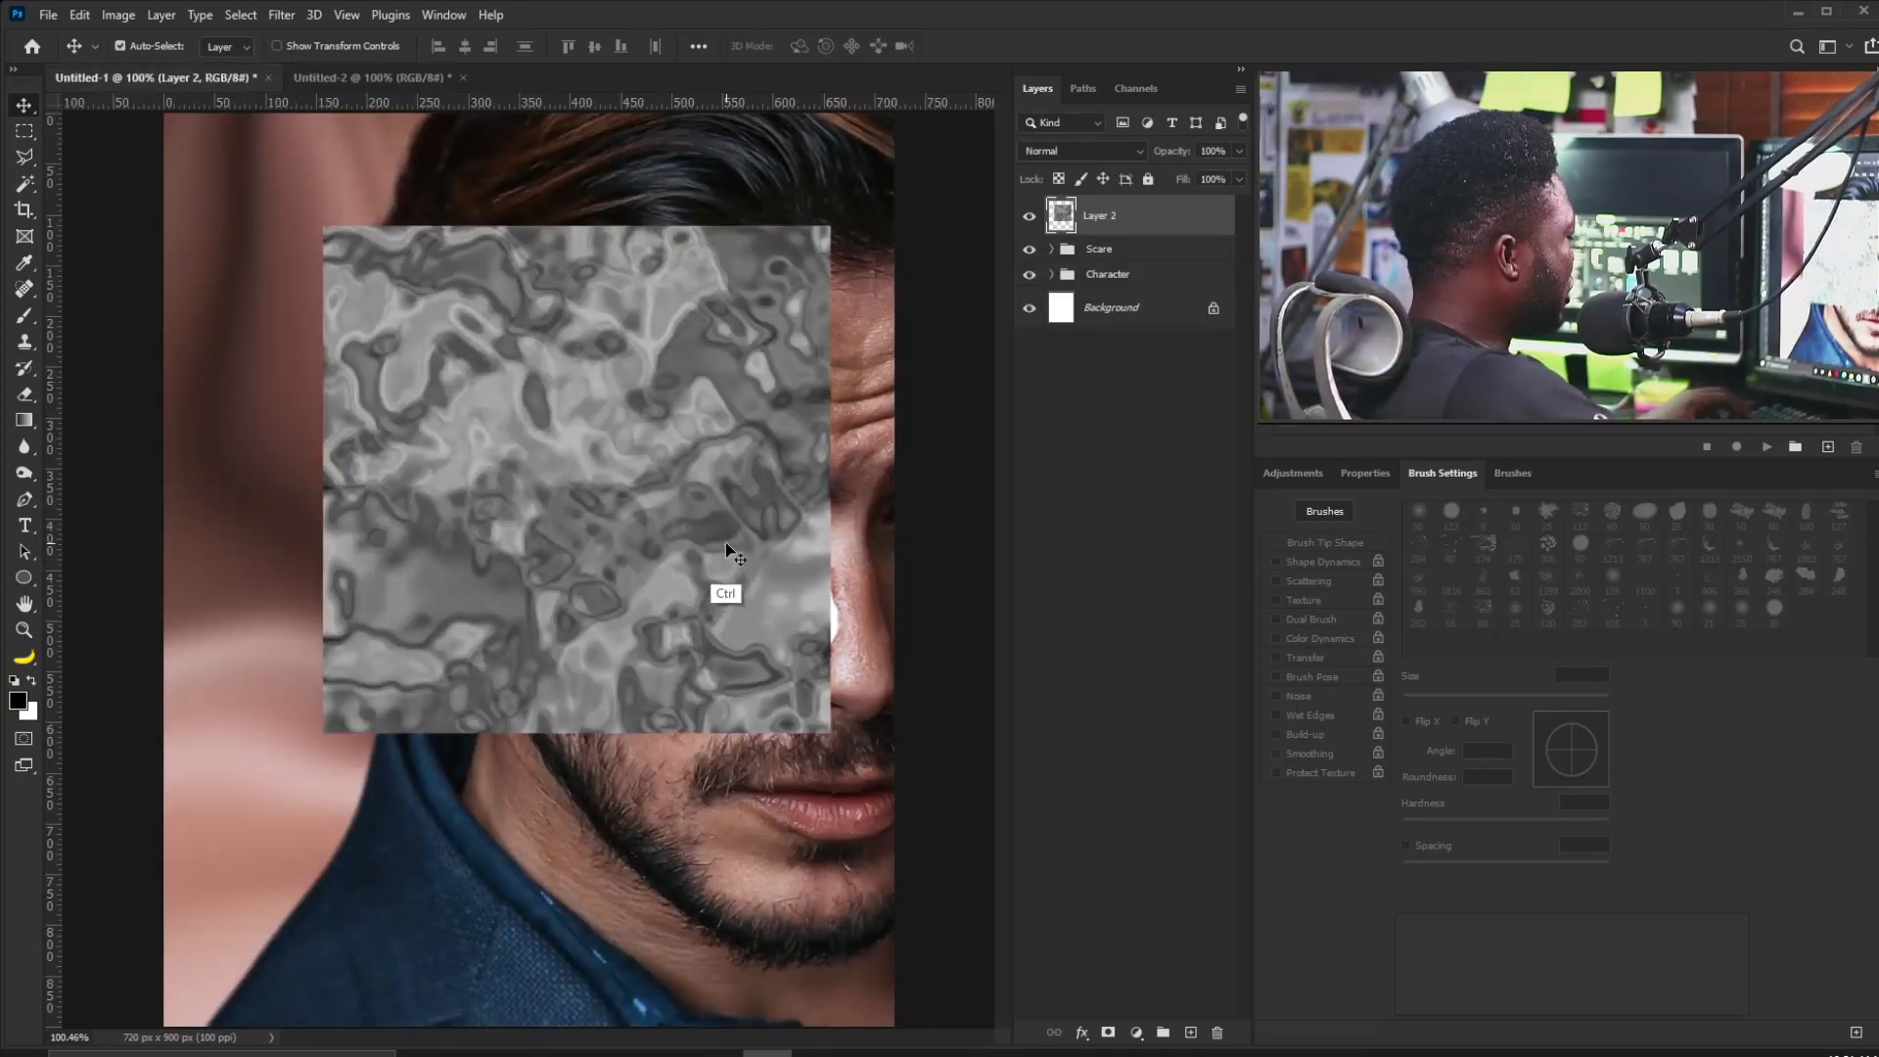
key(ctrl+t)
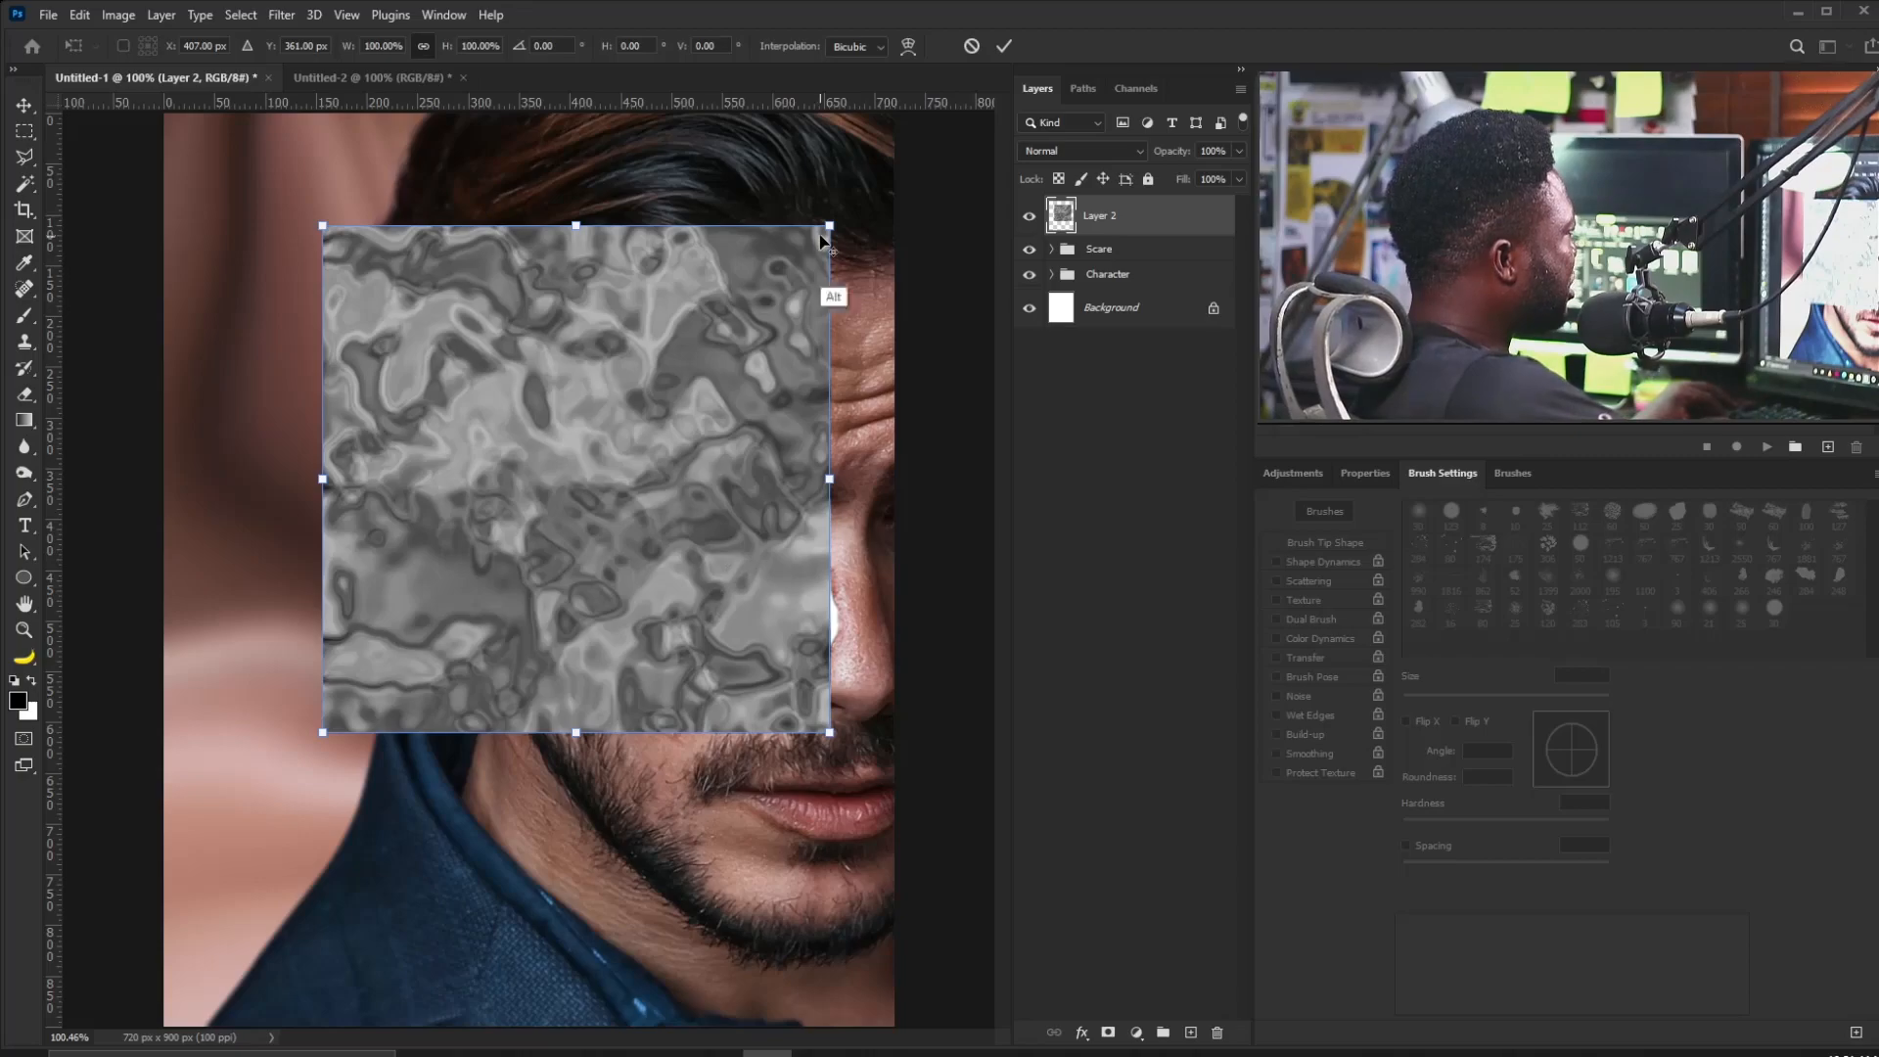
drag(827, 256, 1213, 117)
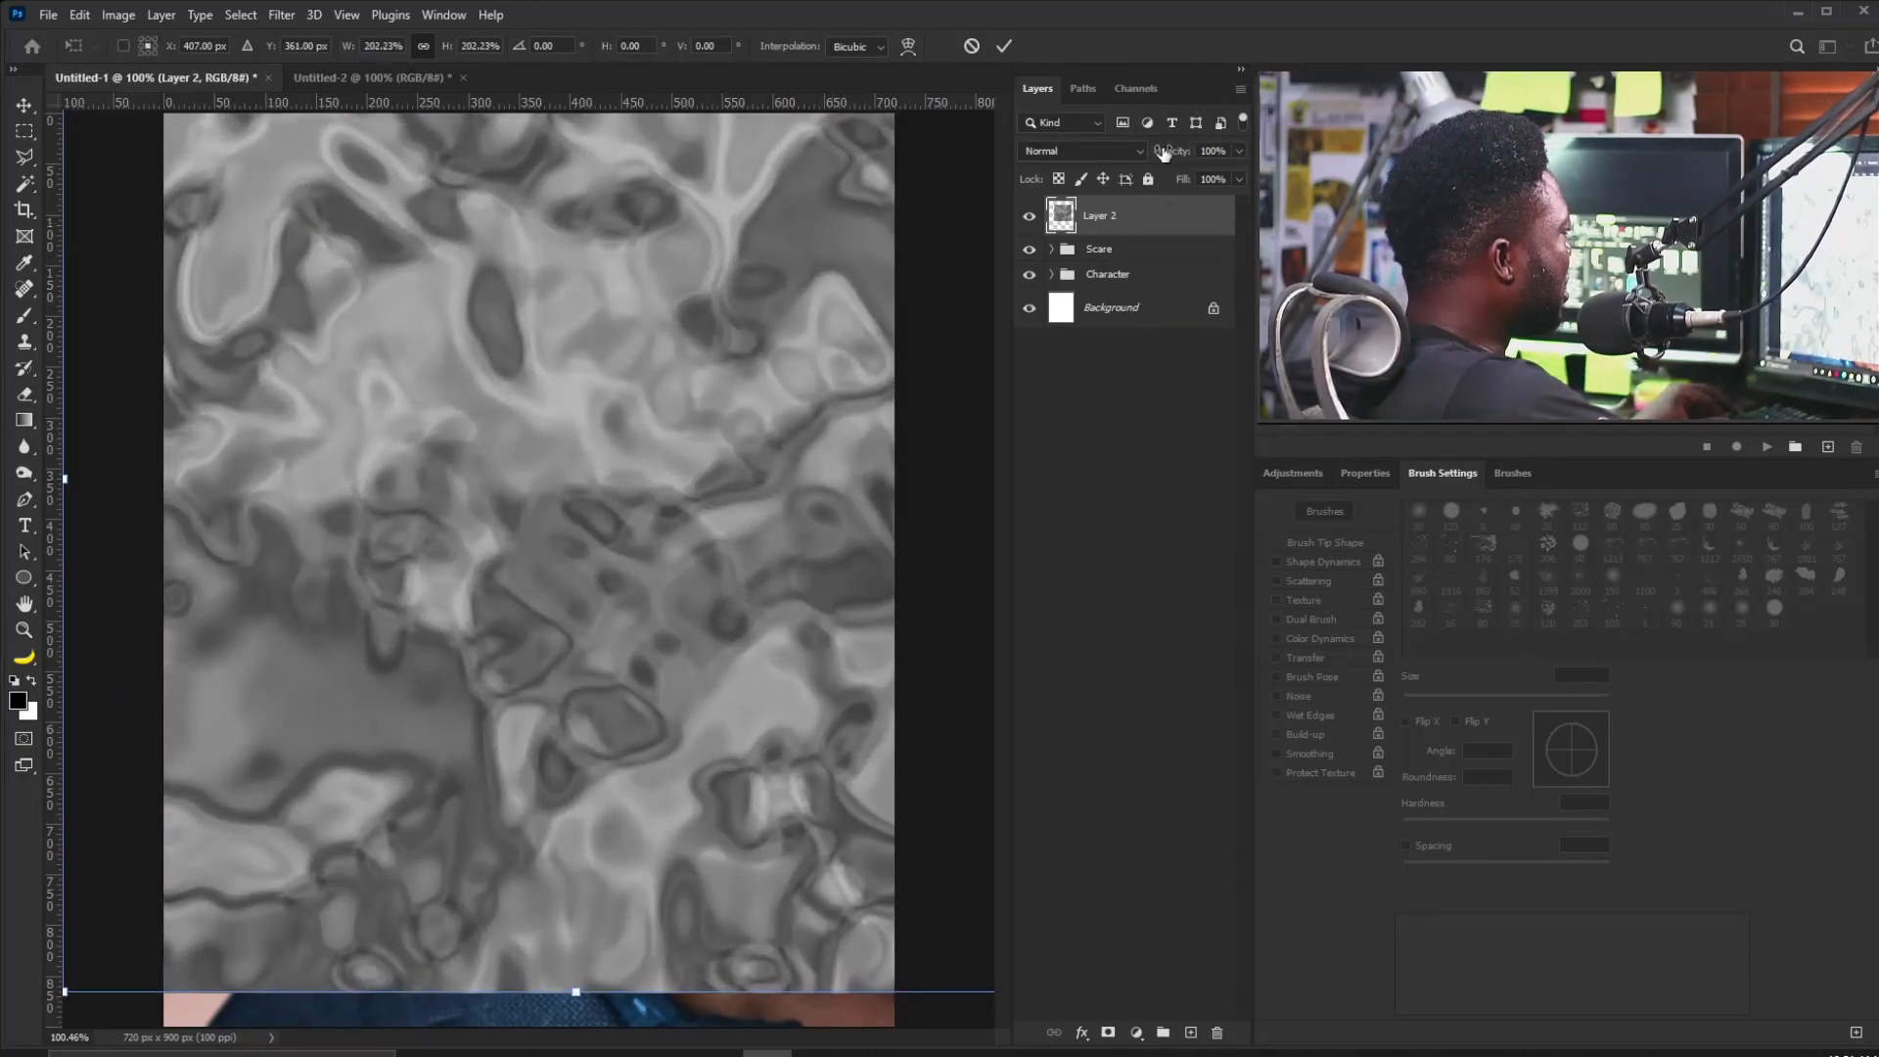
key(Return)
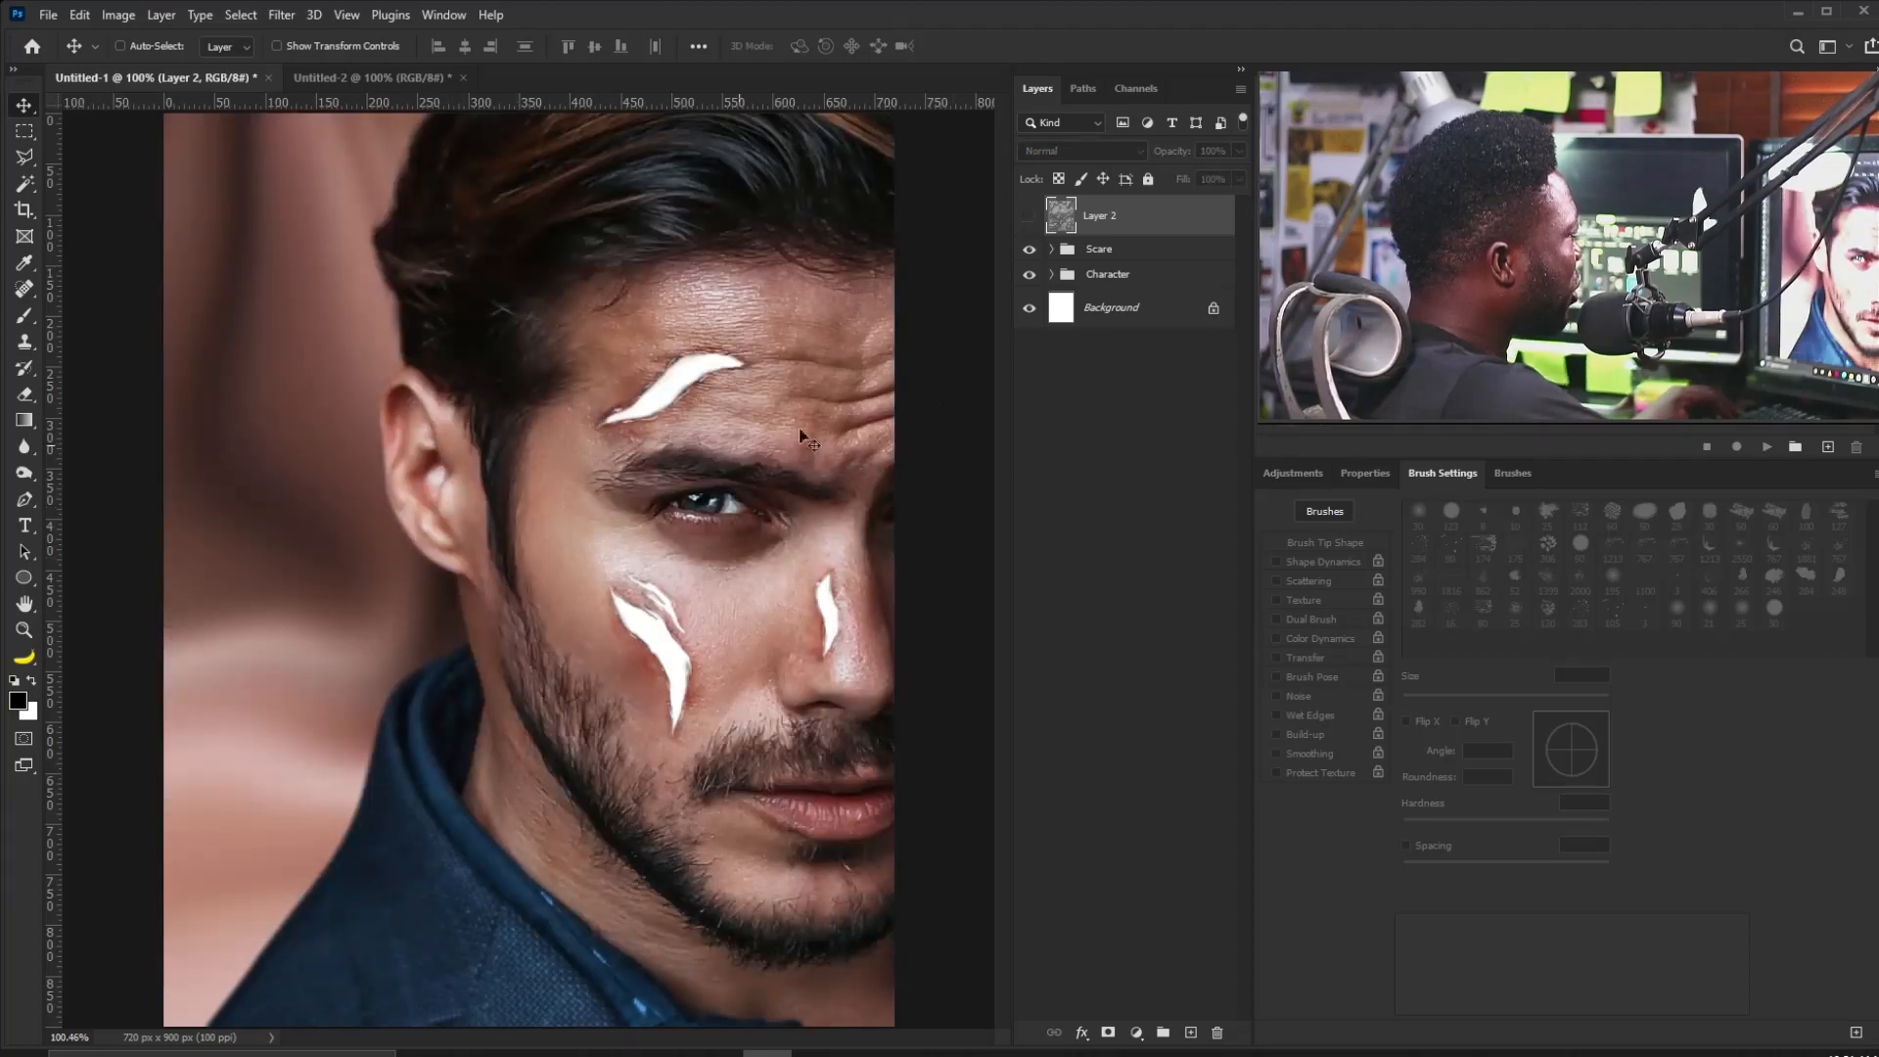
Load the outline of the white marks on the Scare layer inside the Scare group as a selection.
click(1051, 250)
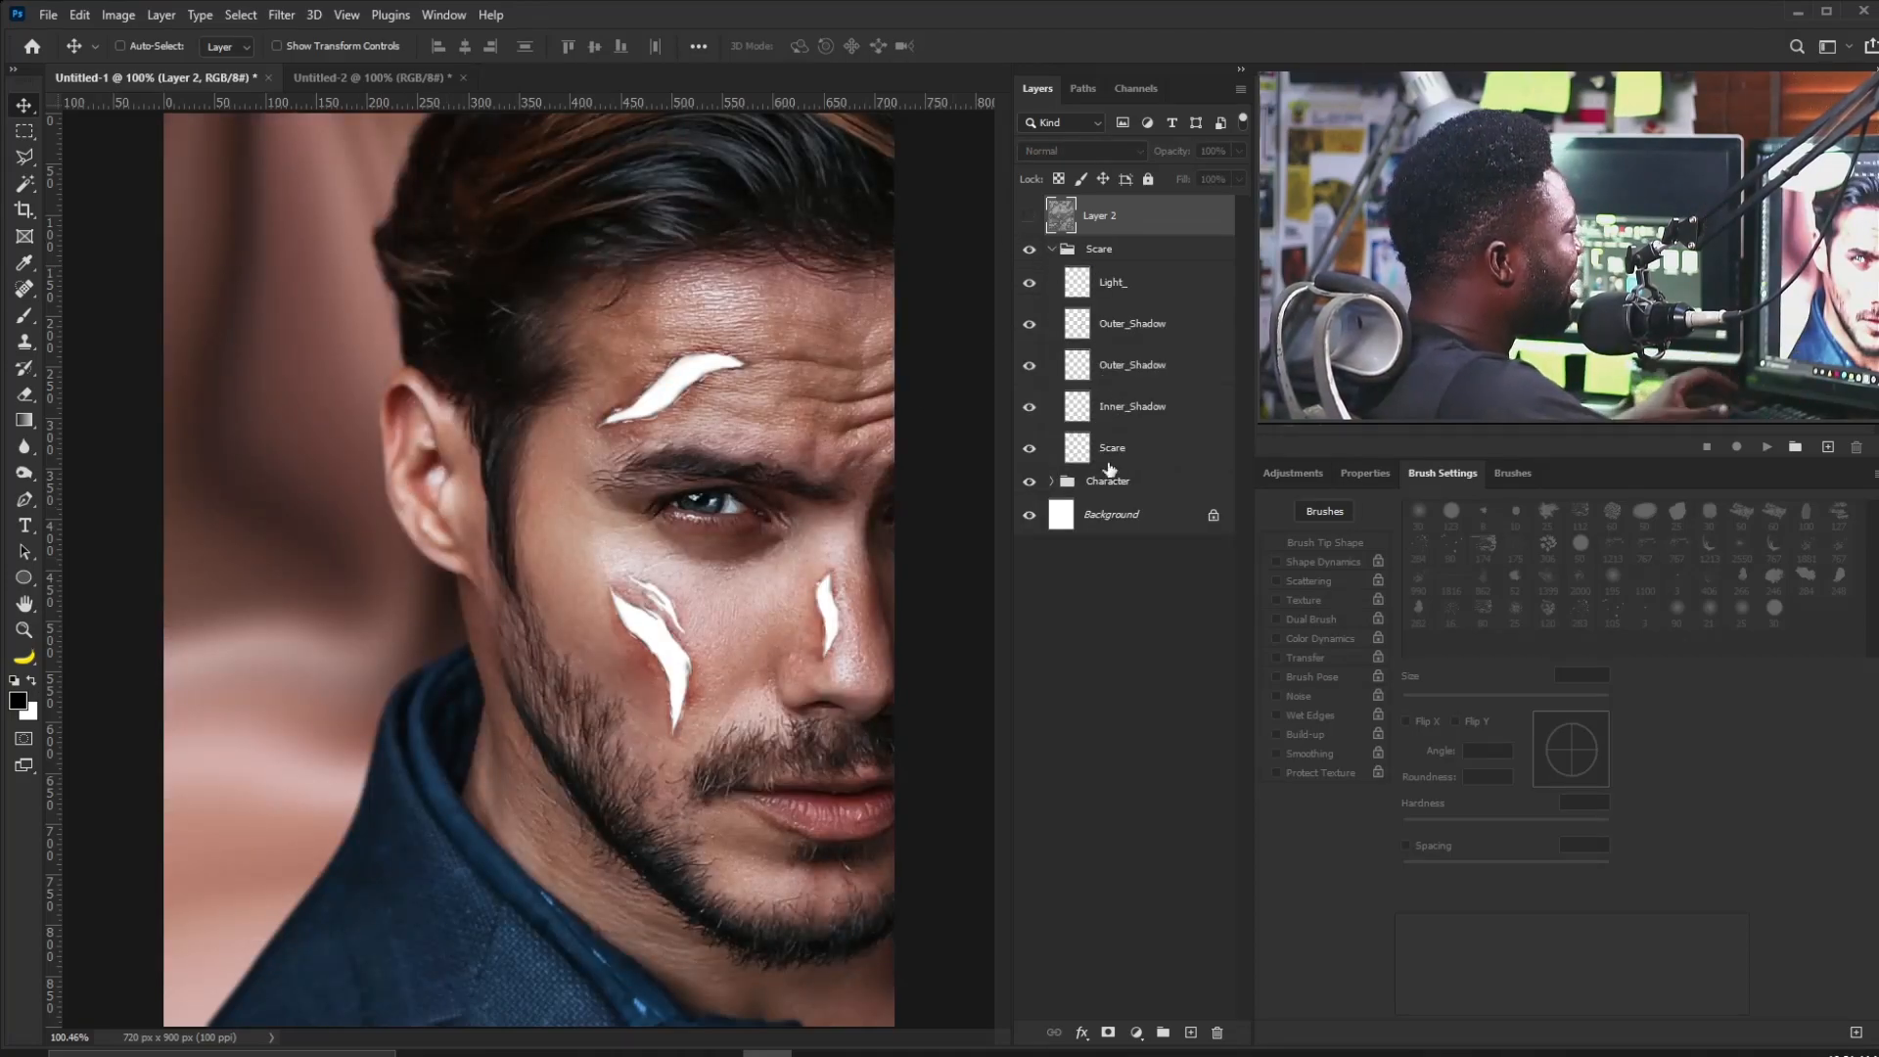
key(ctrl)
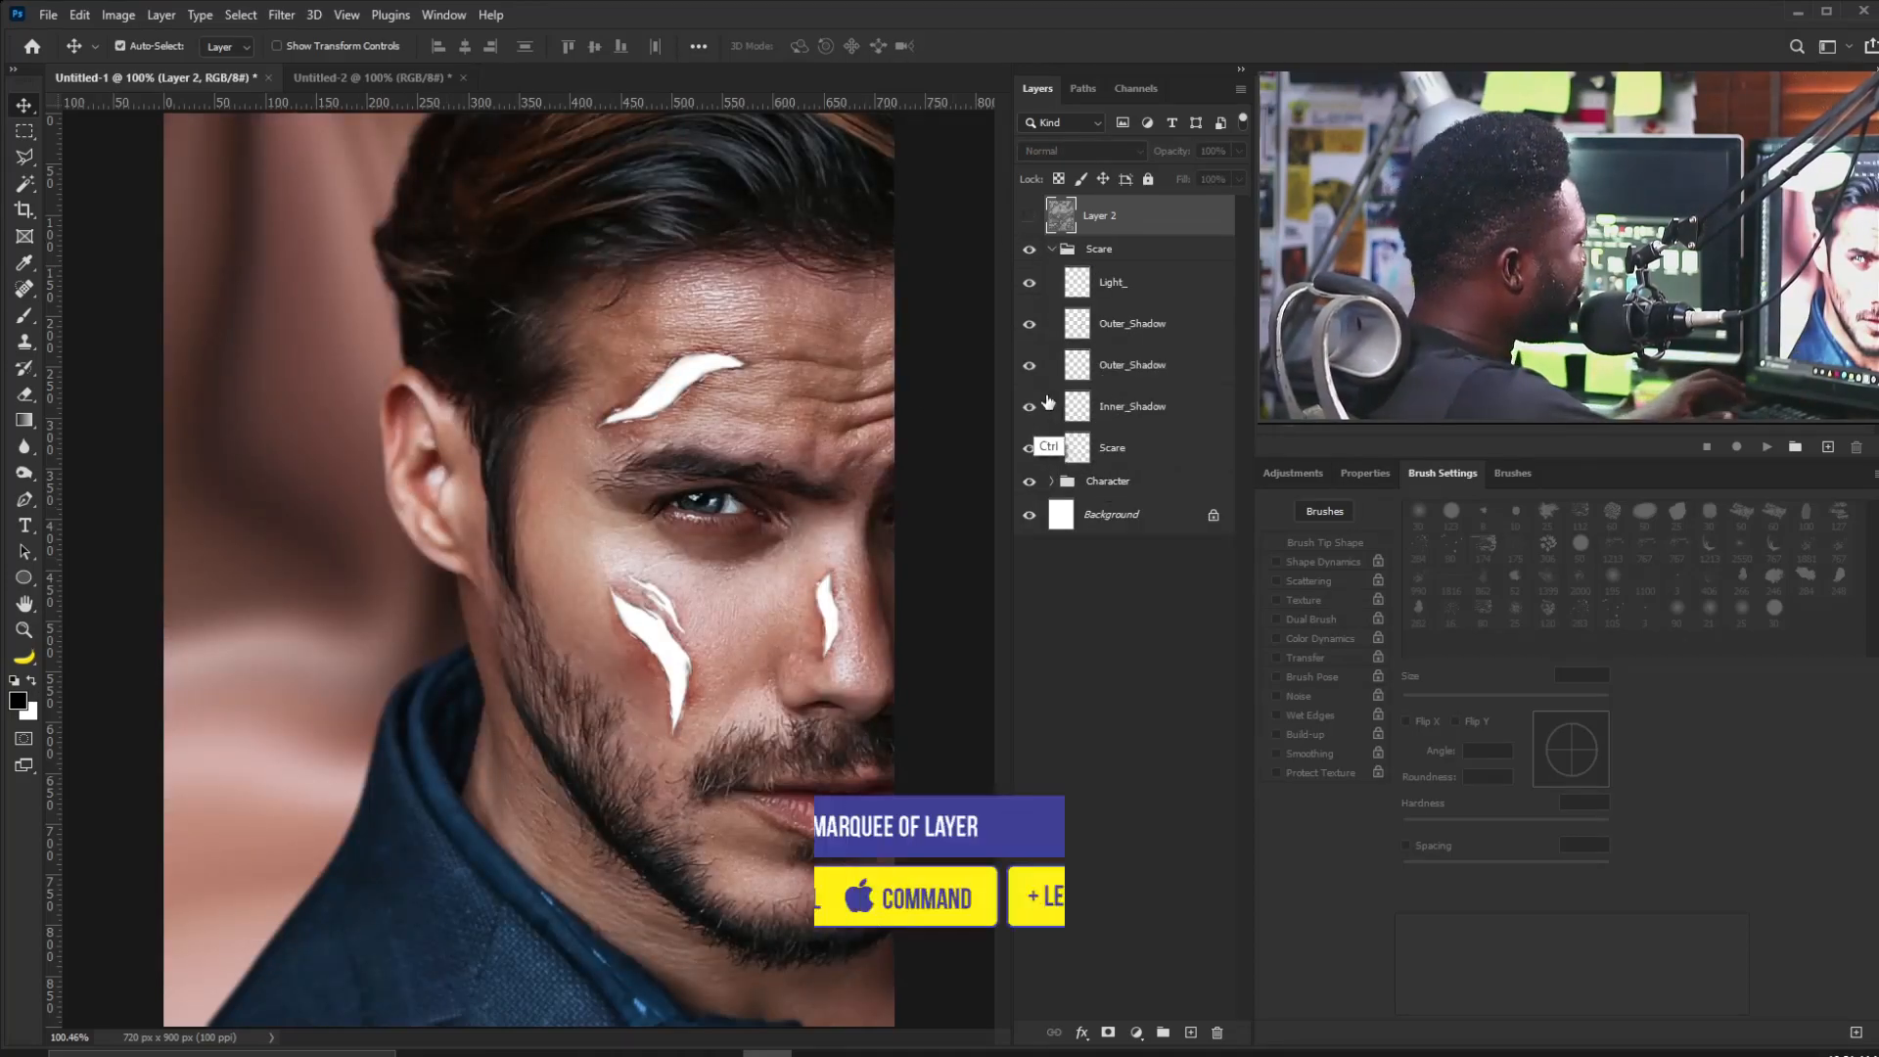
ctrl+click(1077, 451)
click(1051, 251)
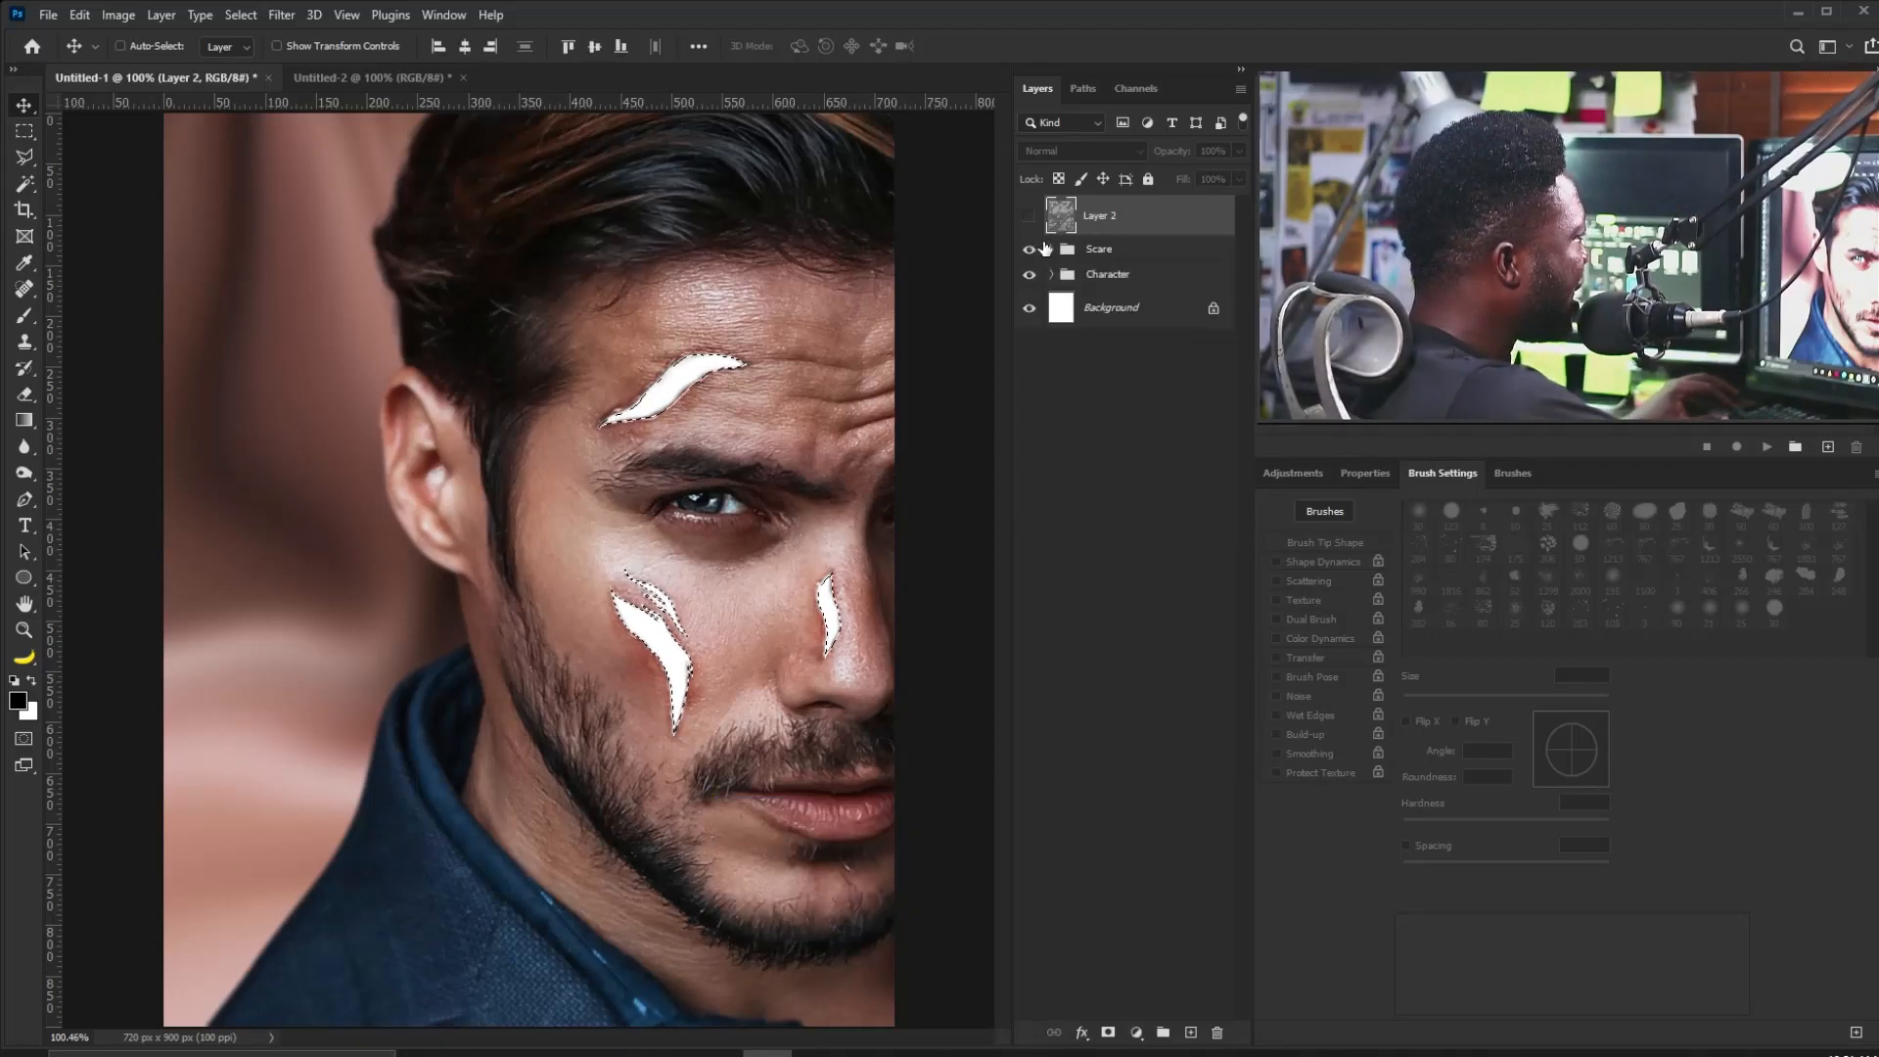
Mask the chrome texture layer to the selected face marks and reposition the texture within its unlinked mask.
click(1028, 215)
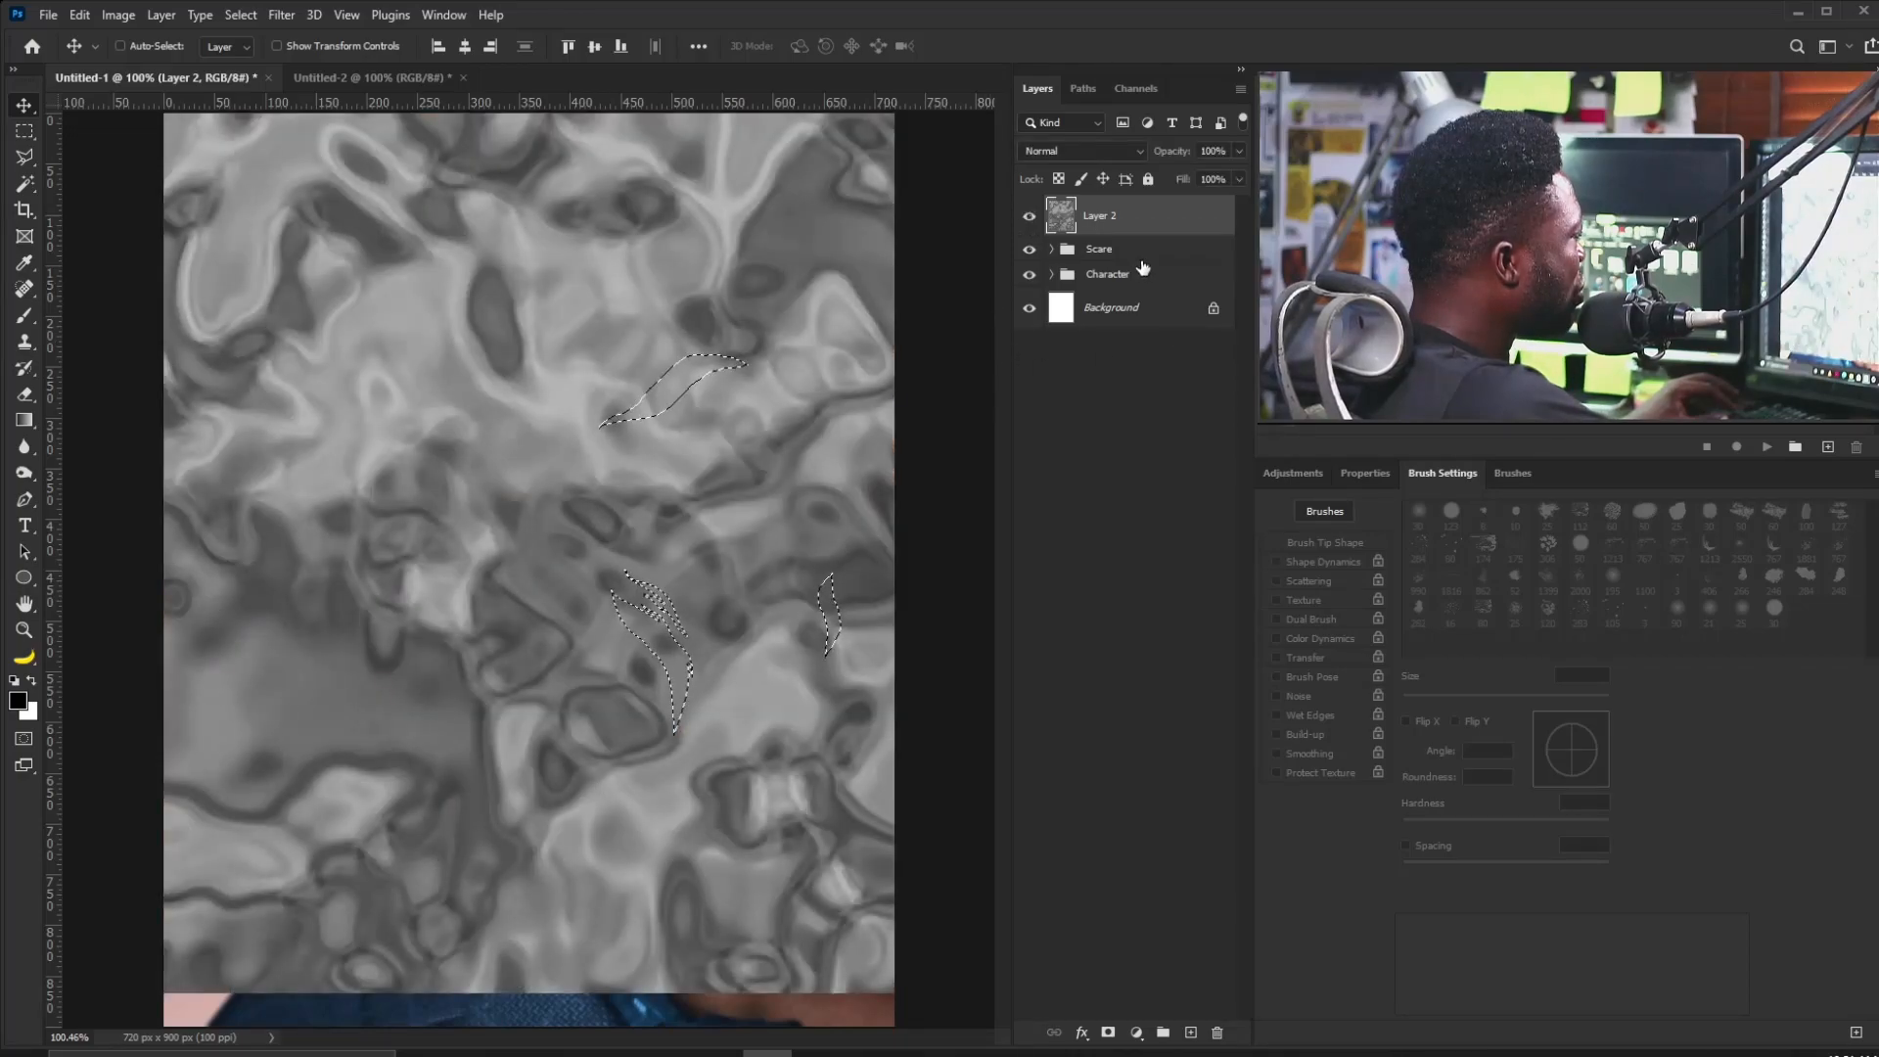
click(1107, 1032)
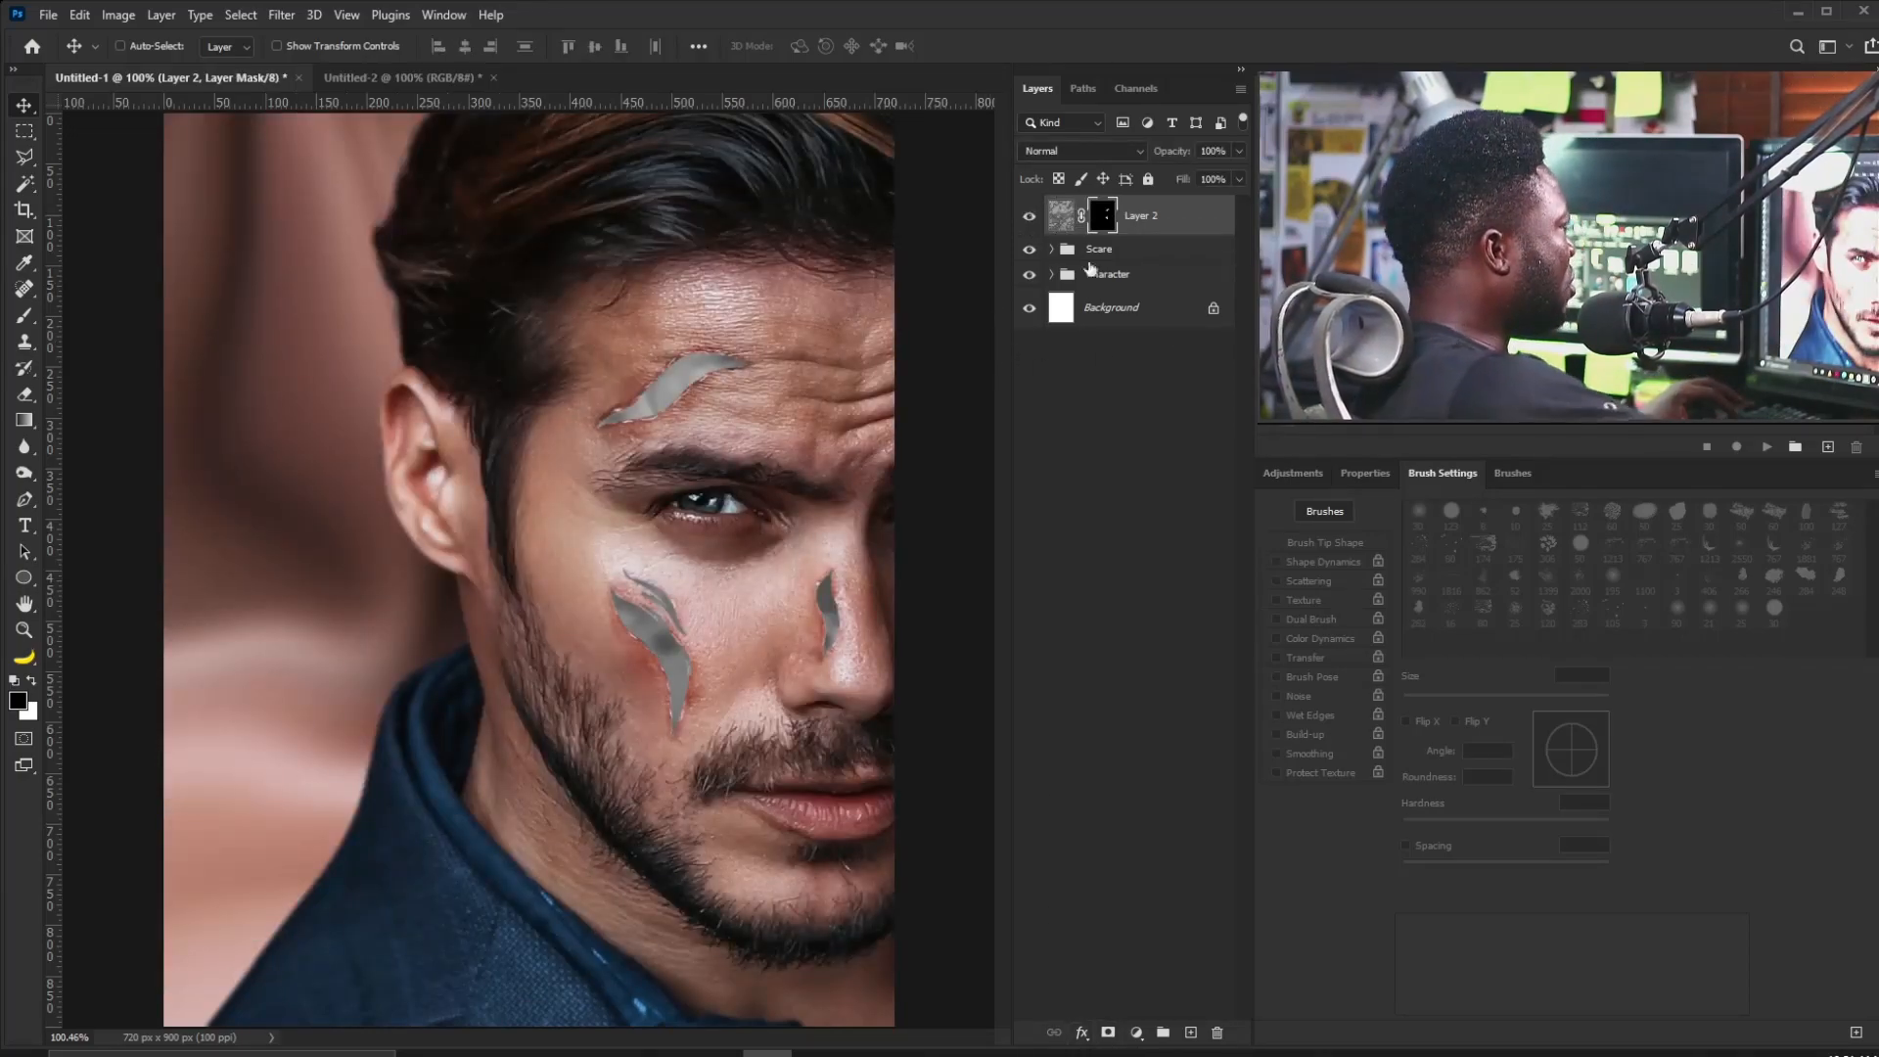
click(1062, 214)
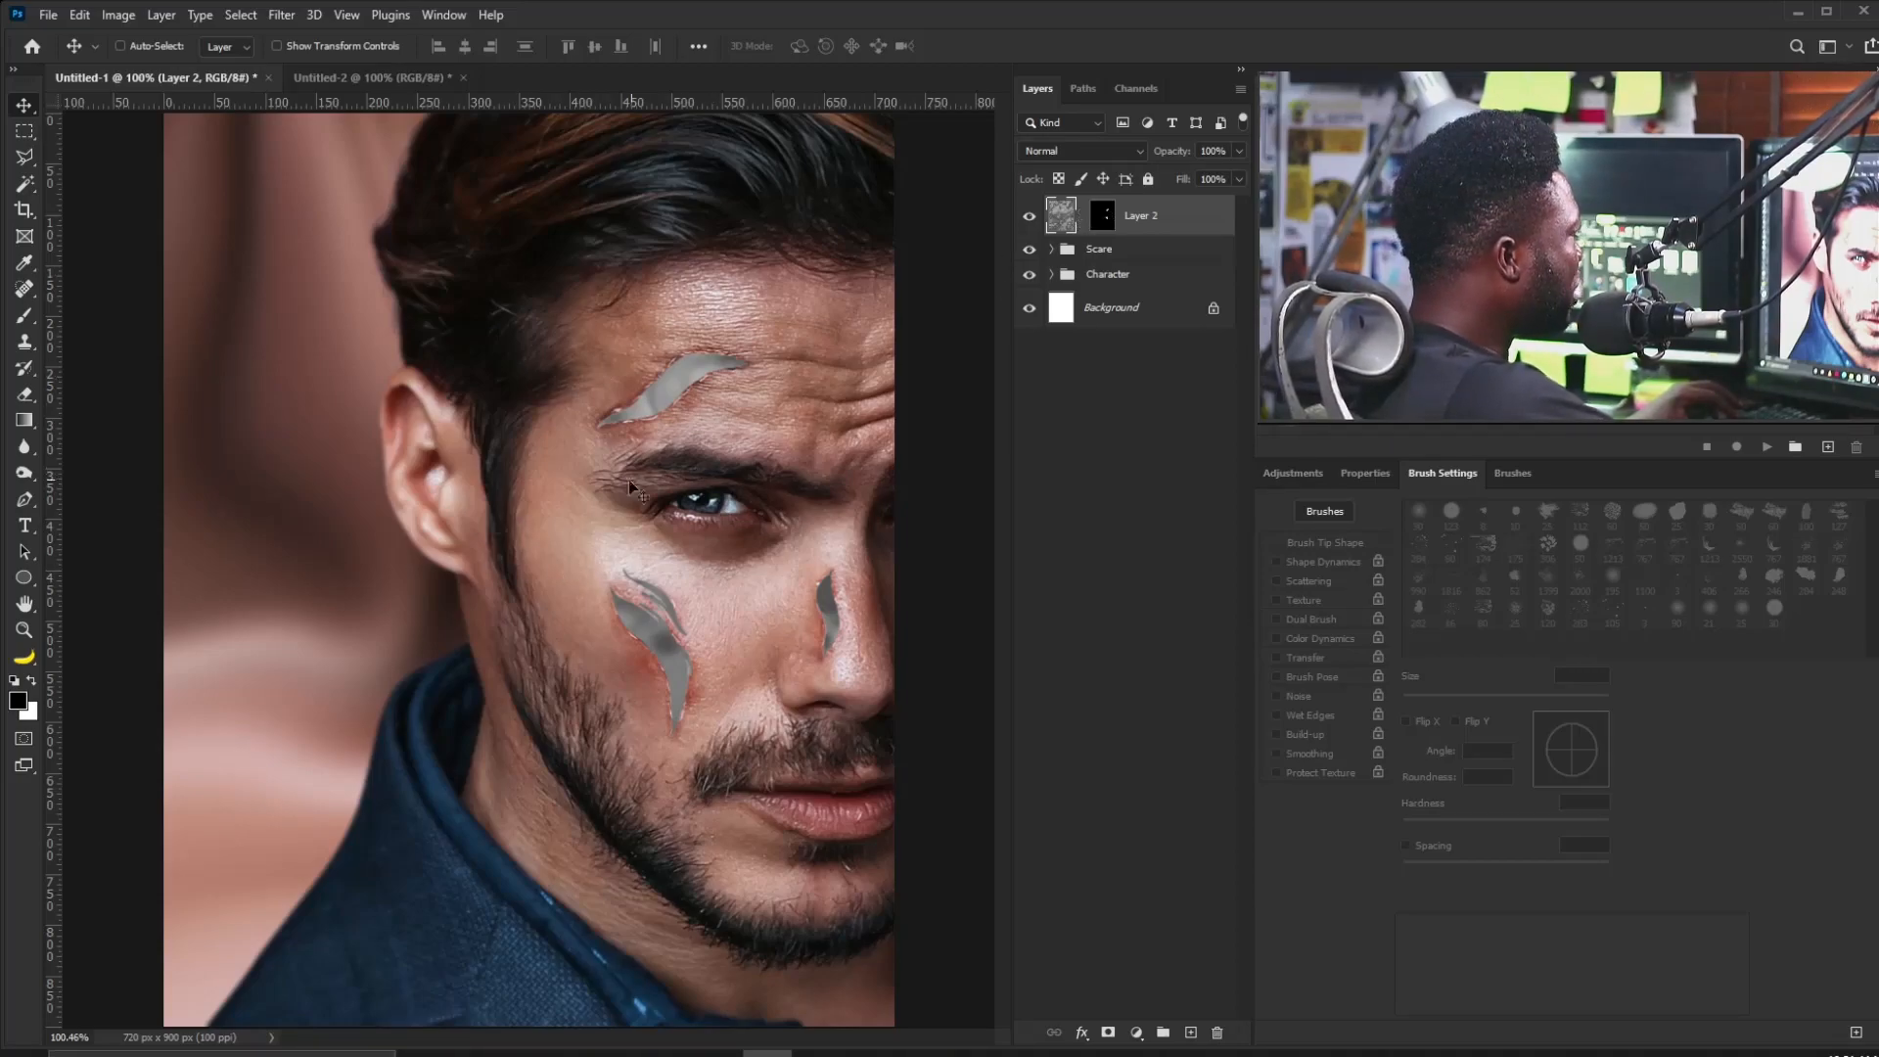
drag(646, 480, 743, 502)
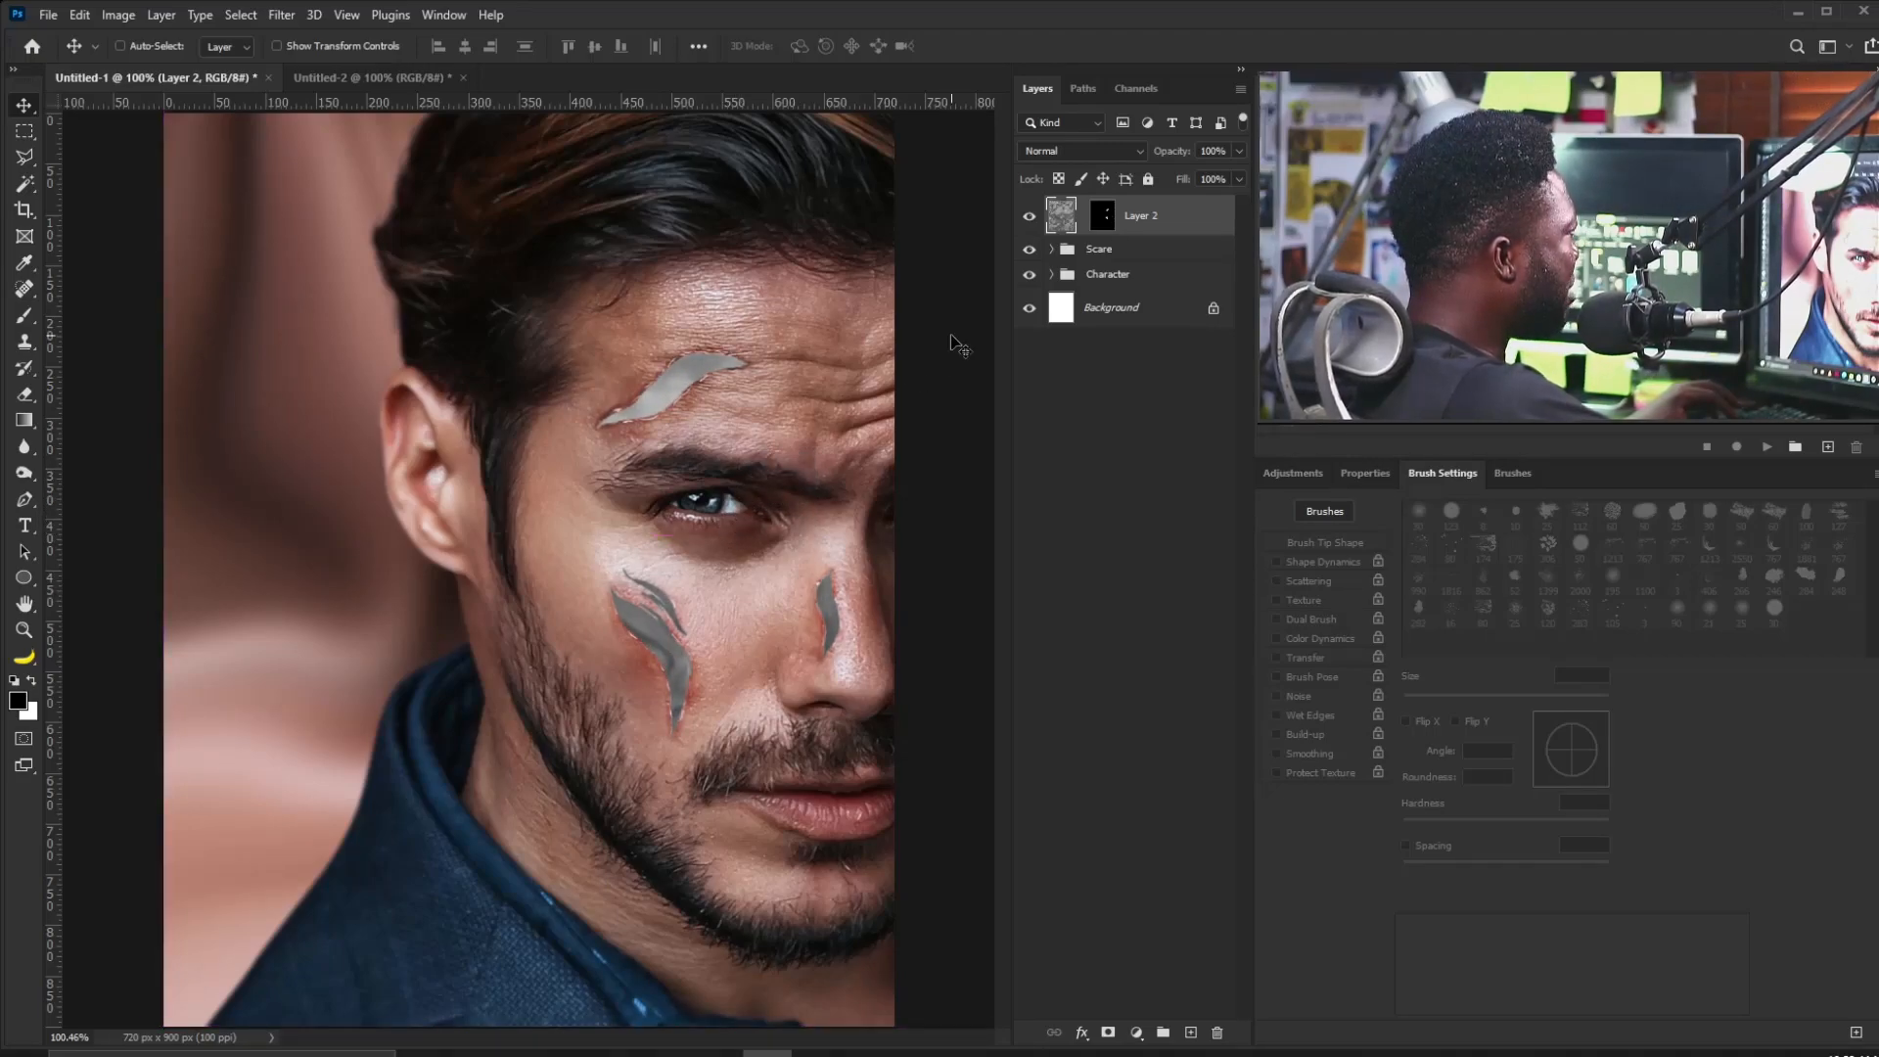
Place the masked texture directly above the Scare layer inside the Scare group and rename it Metal.
click(1051, 248)
drag(1135, 221, 1116, 456)
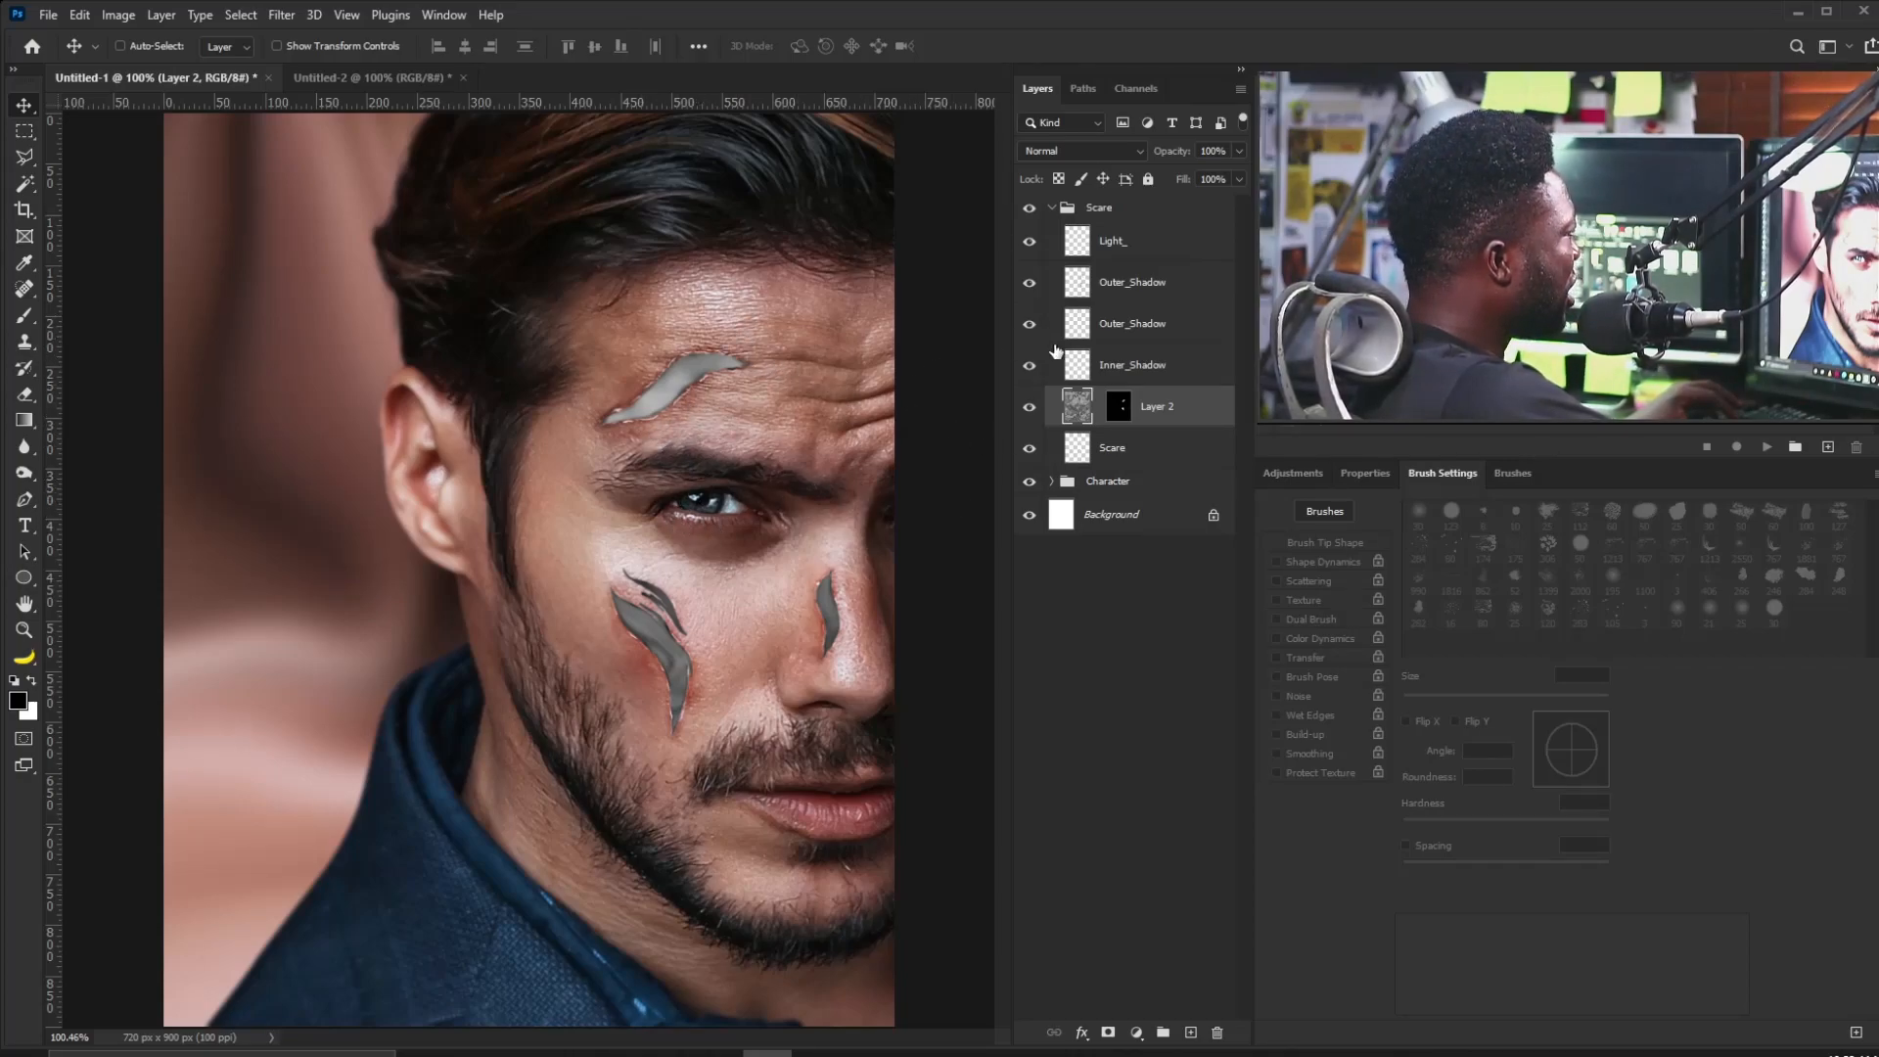
double_click(1162, 412)
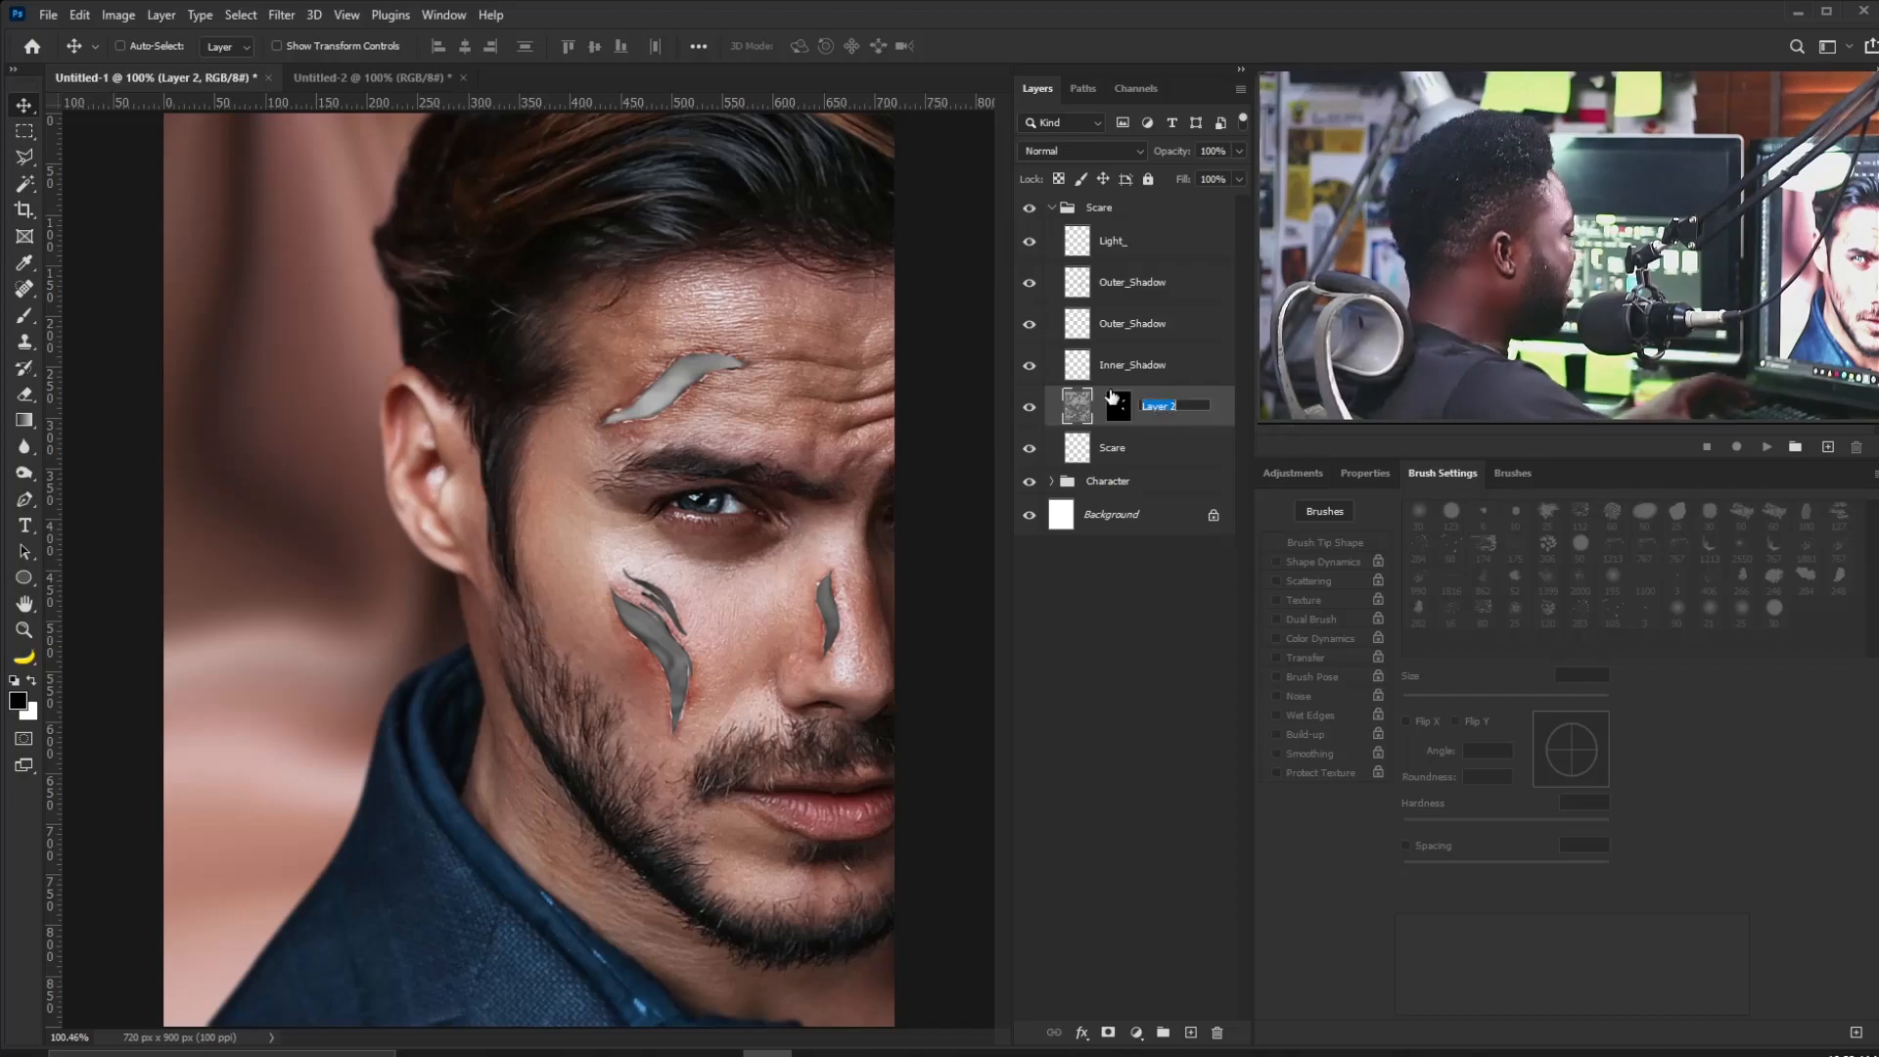
text(Metal)
key(Return)
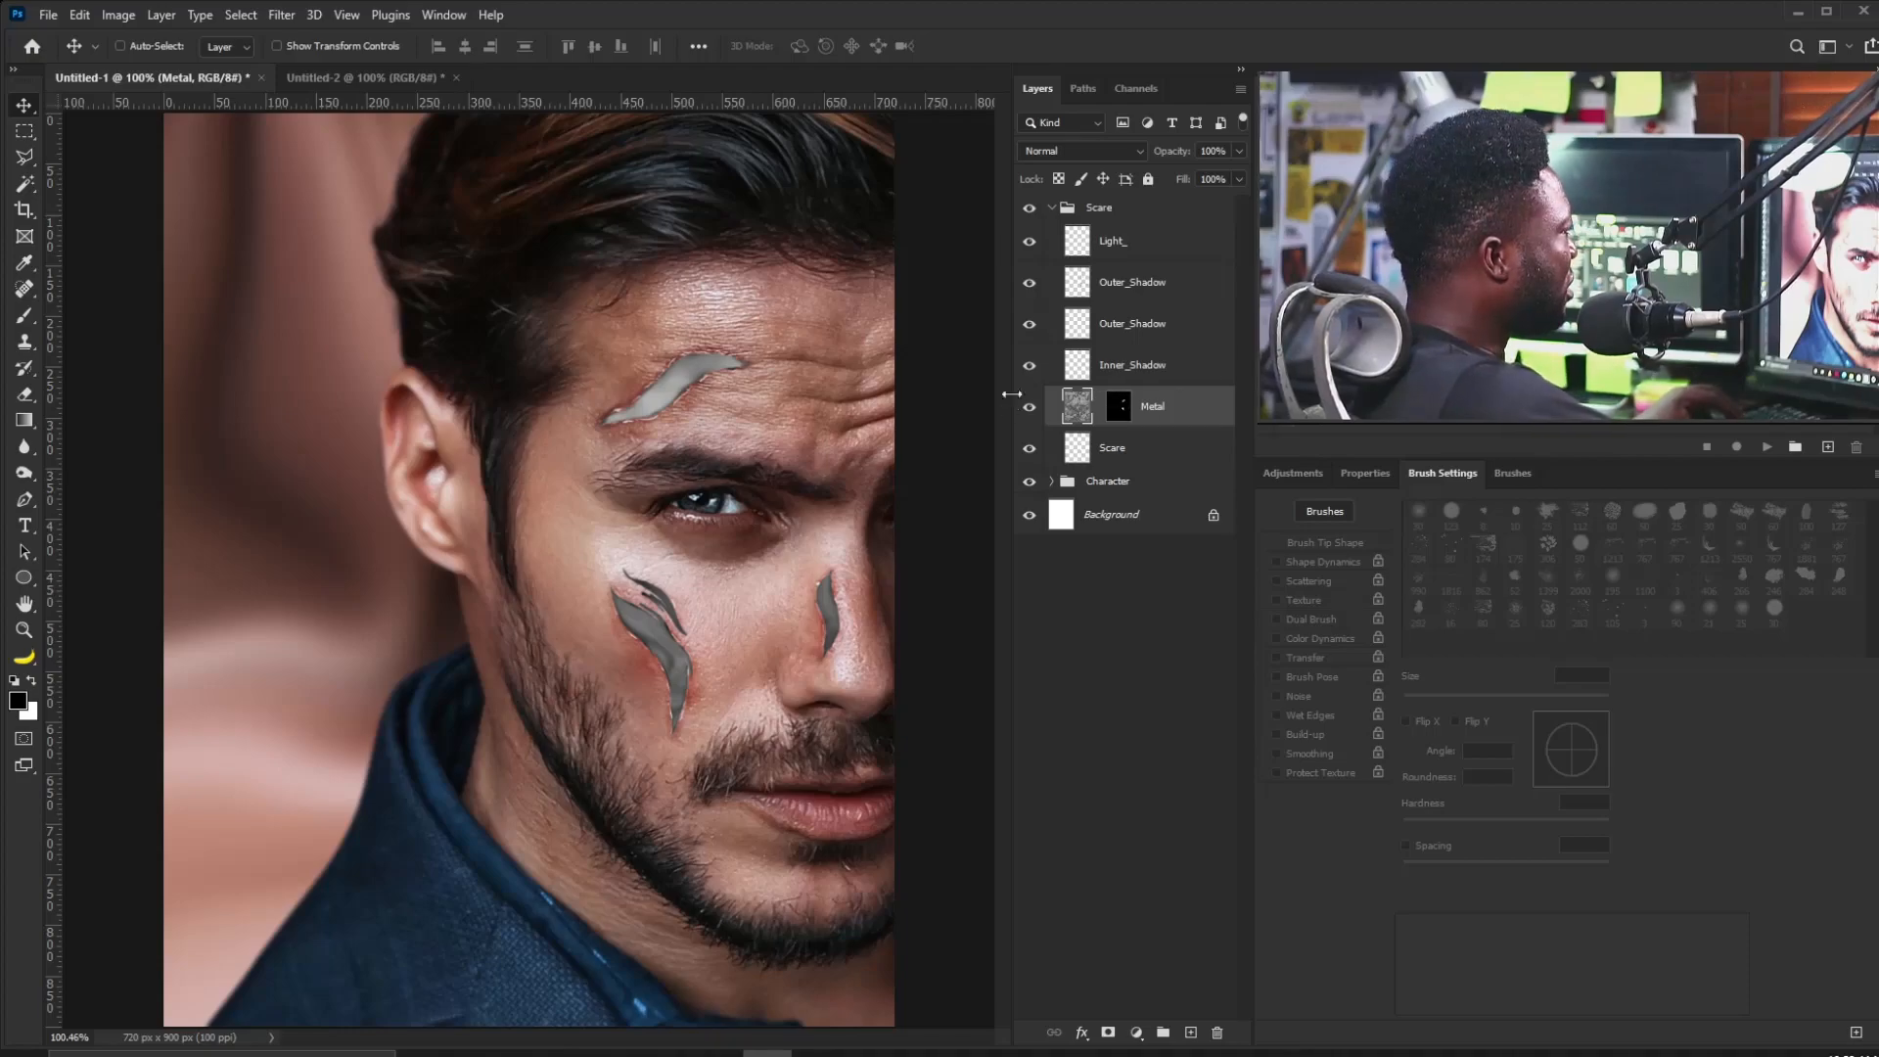
mouse_move(595, 519)
mouse_down()
mouse_move(634, 548)
mouse_move(638, 528)
mouse_up()
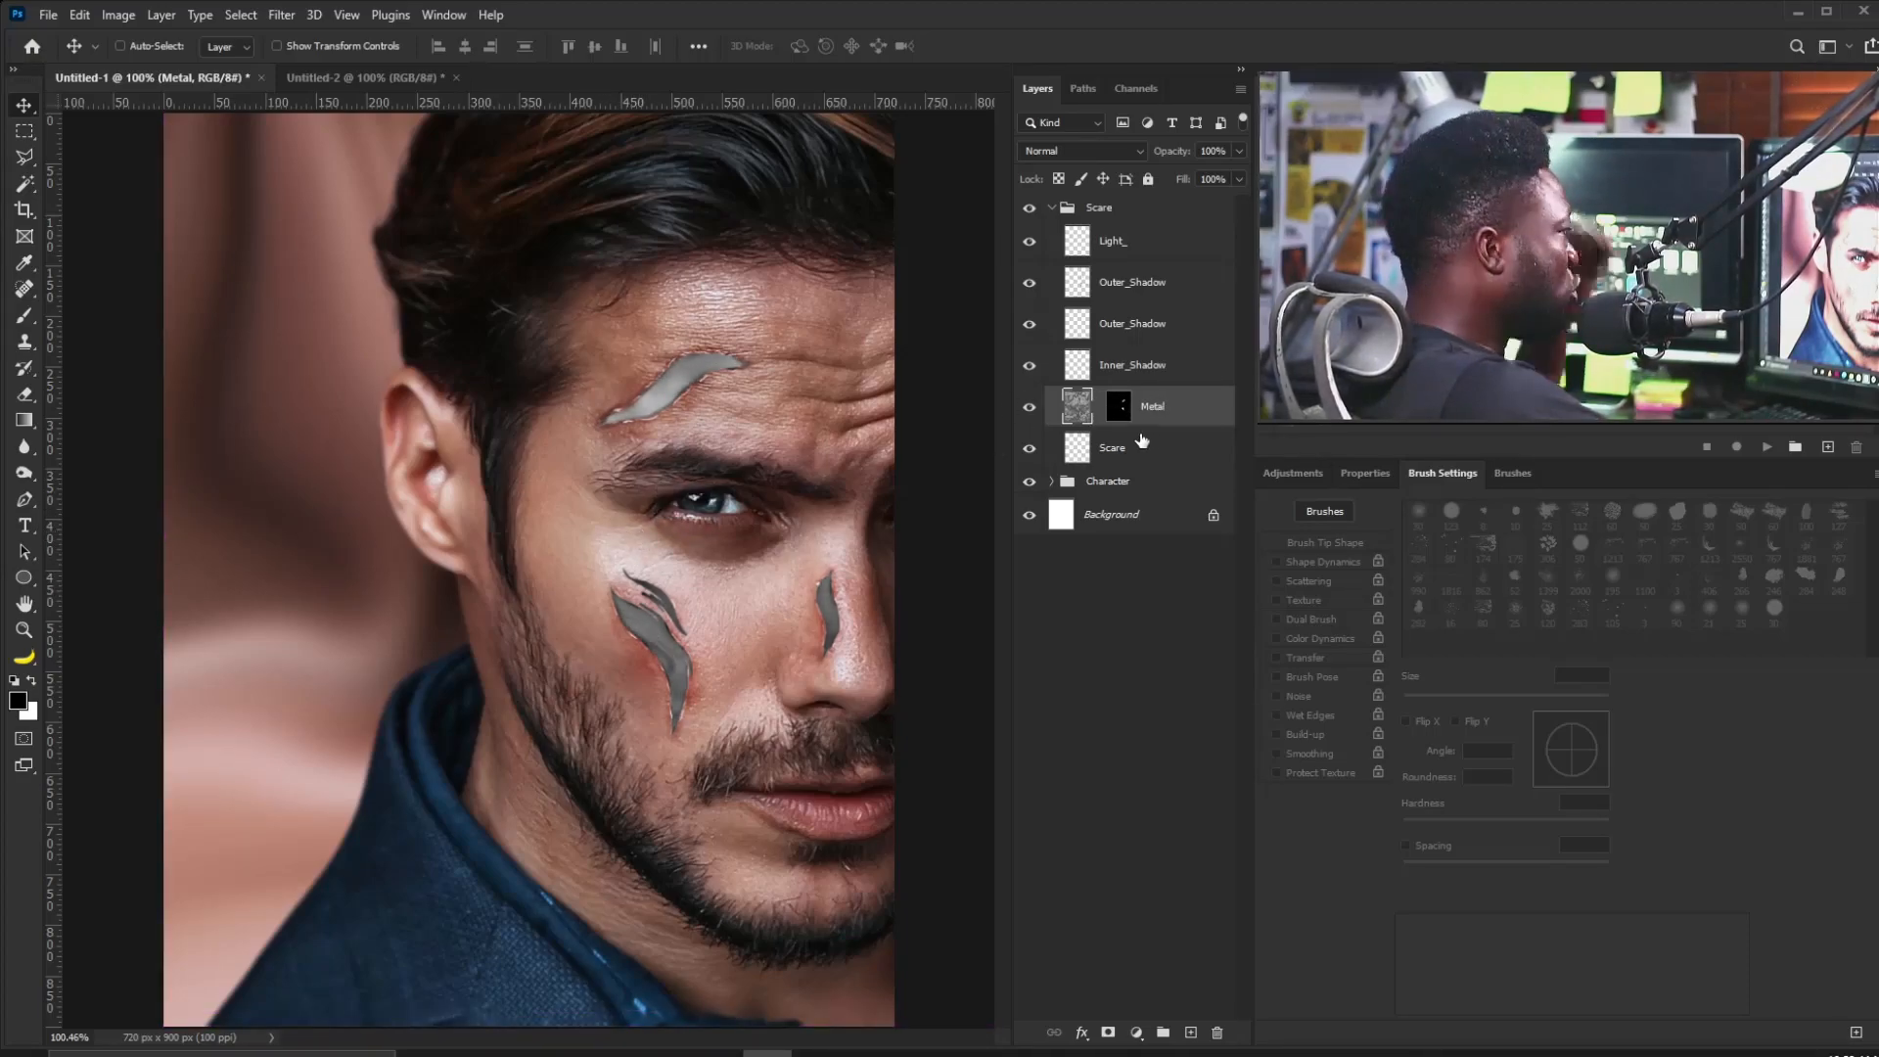
Add a Levels adjustment clipped to the Metal layer with input levels 12, 1.36 and 137, and reselect the Metal layer's texture.
click(1300, 474)
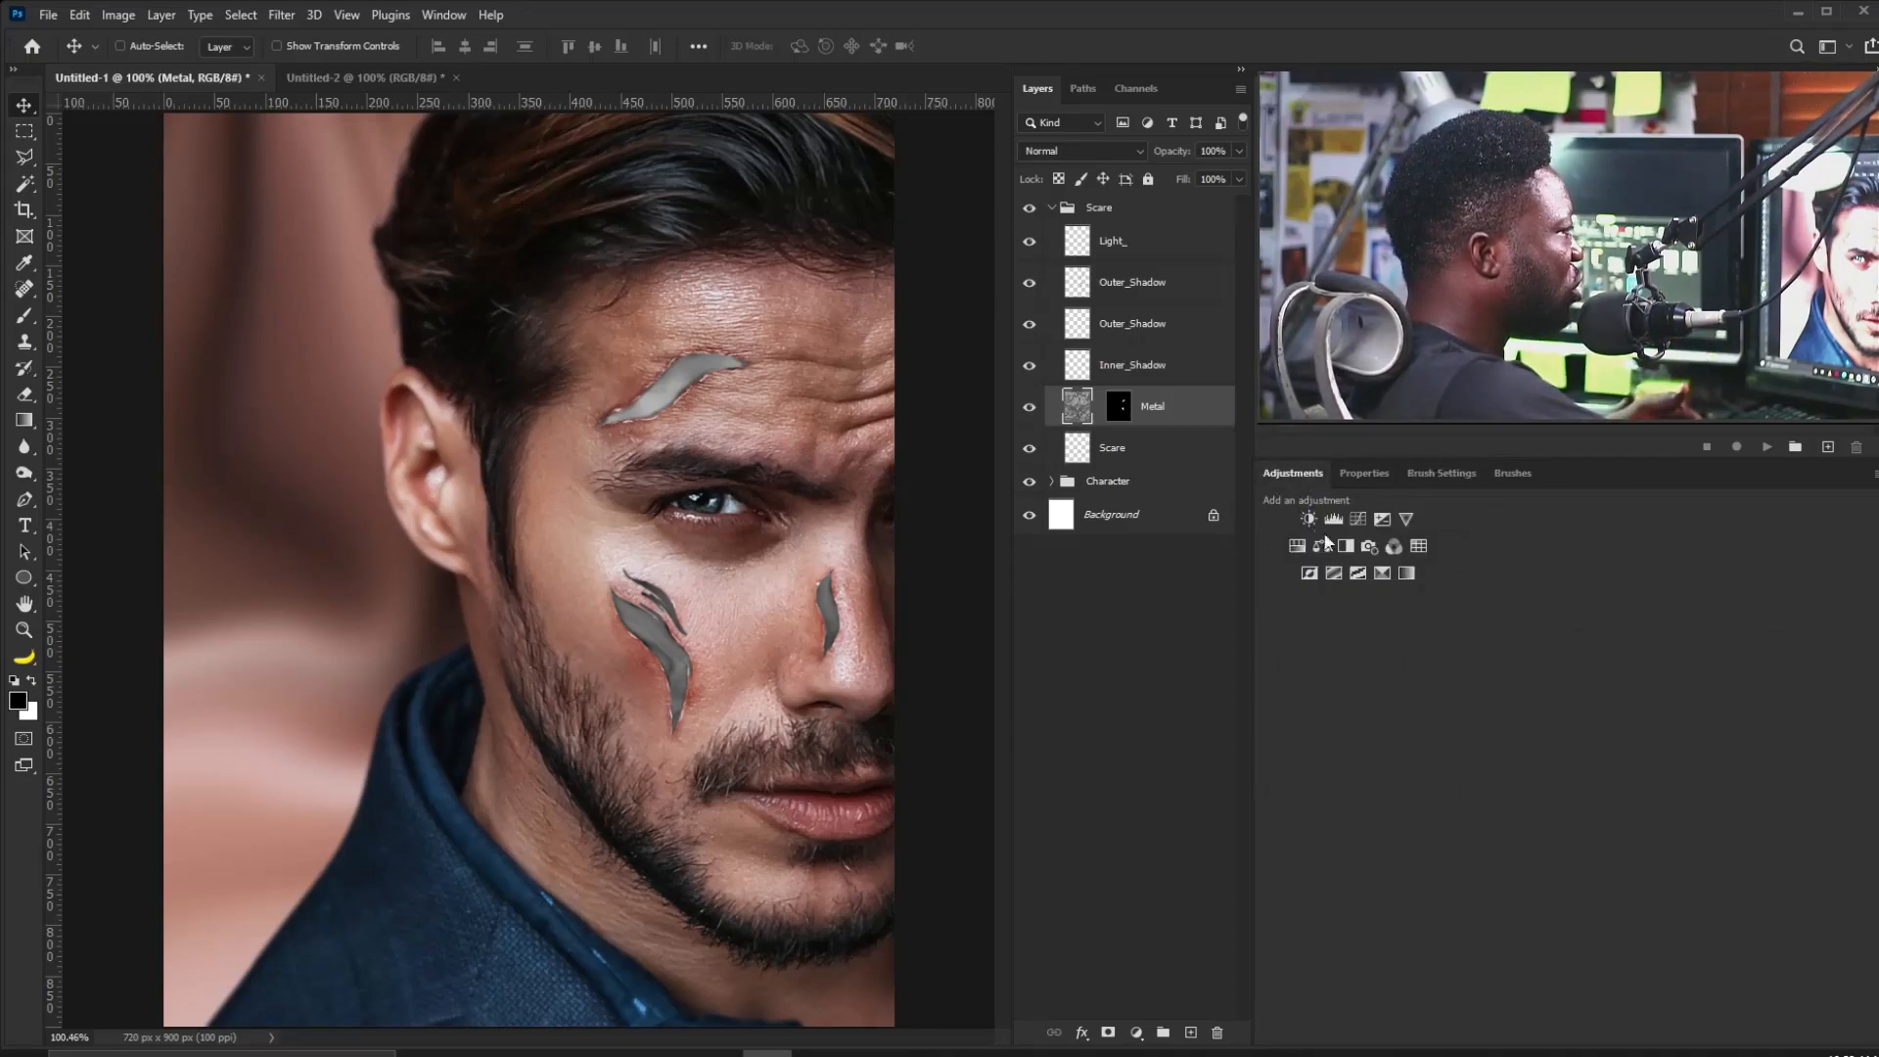
click(1330, 520)
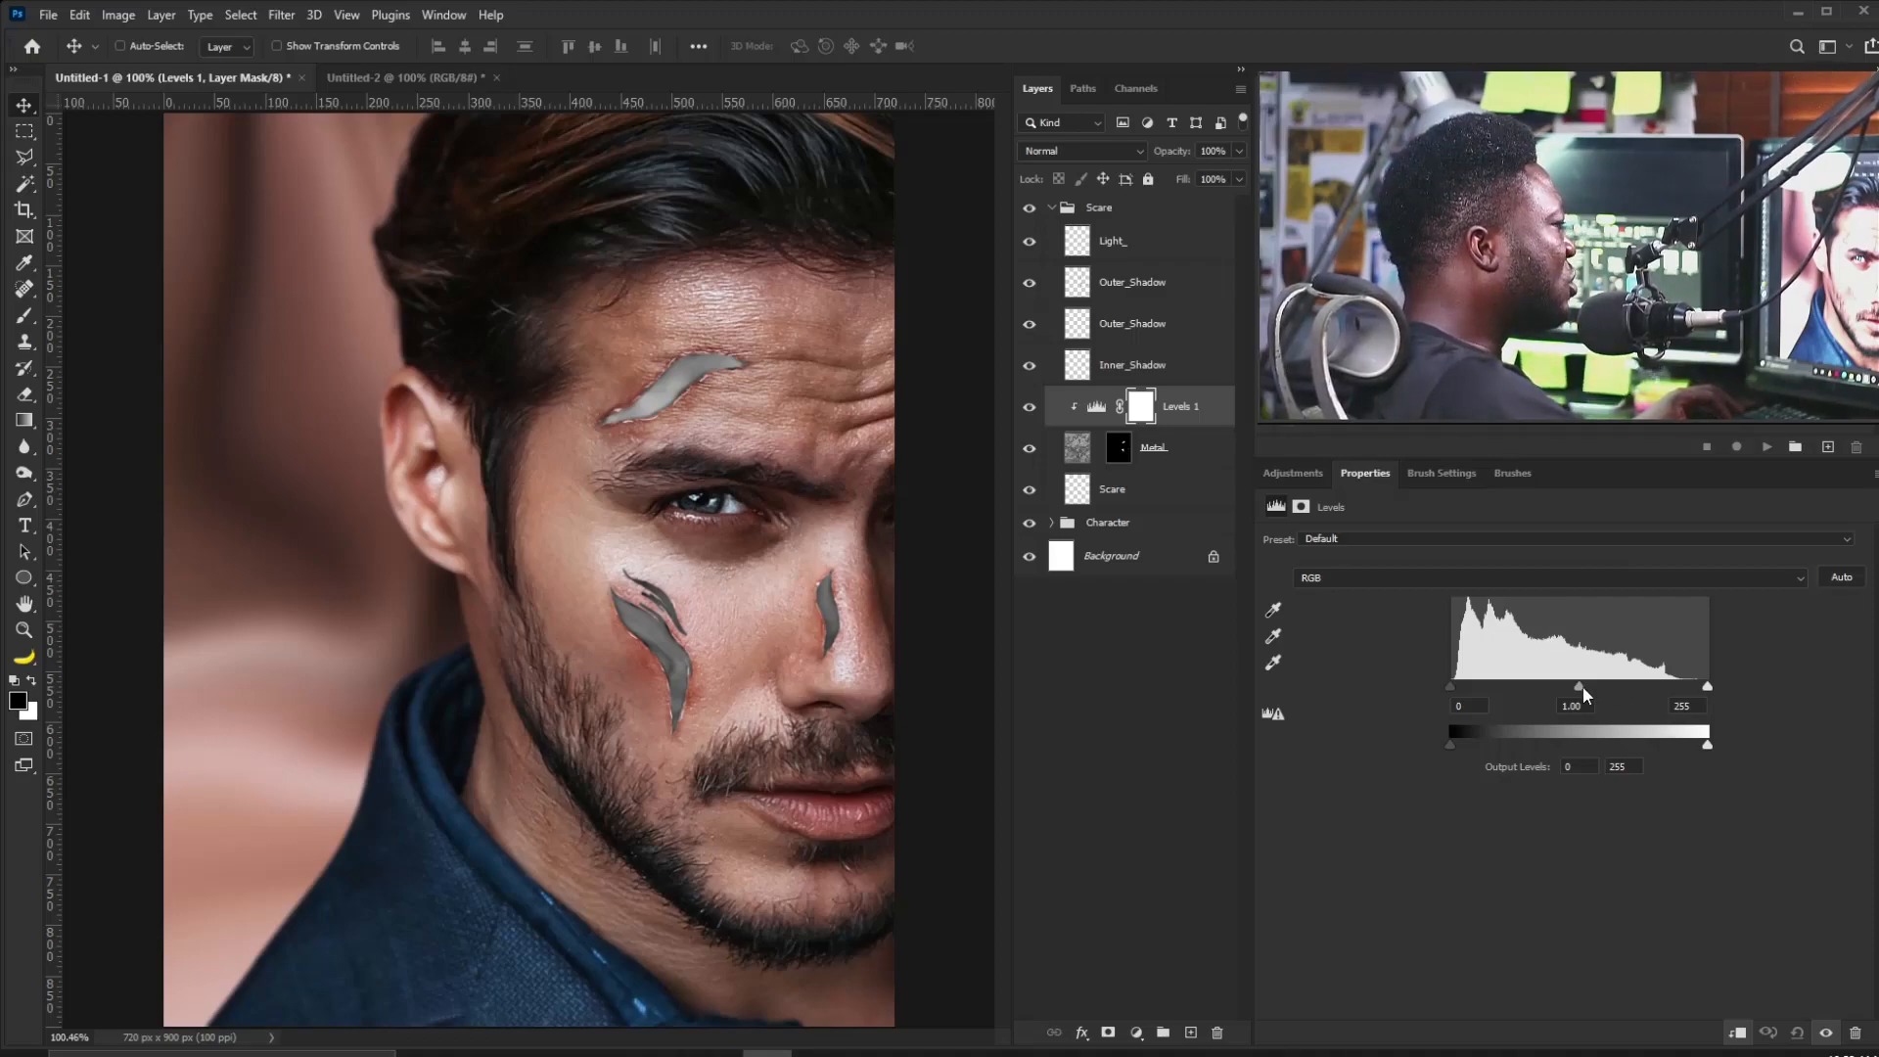
drag(1582, 687, 1535, 678)
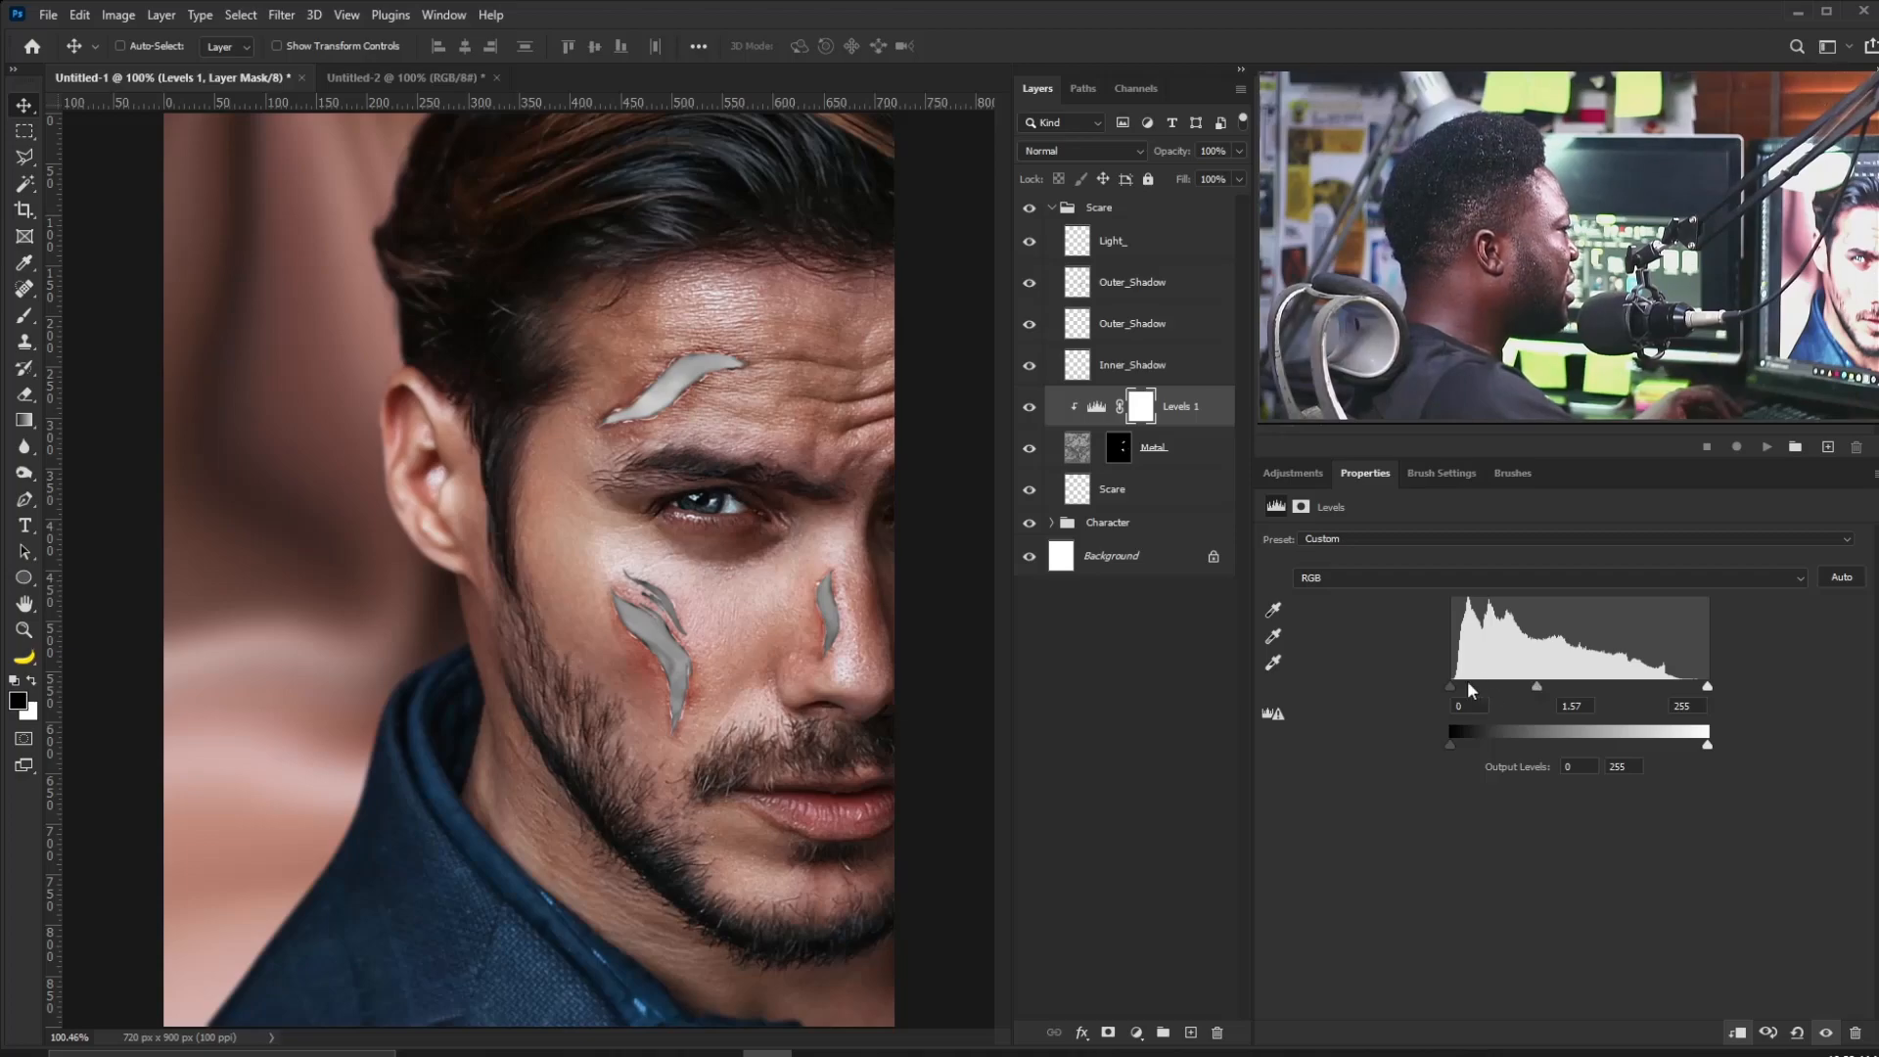
drag(1468, 690, 1479, 679)
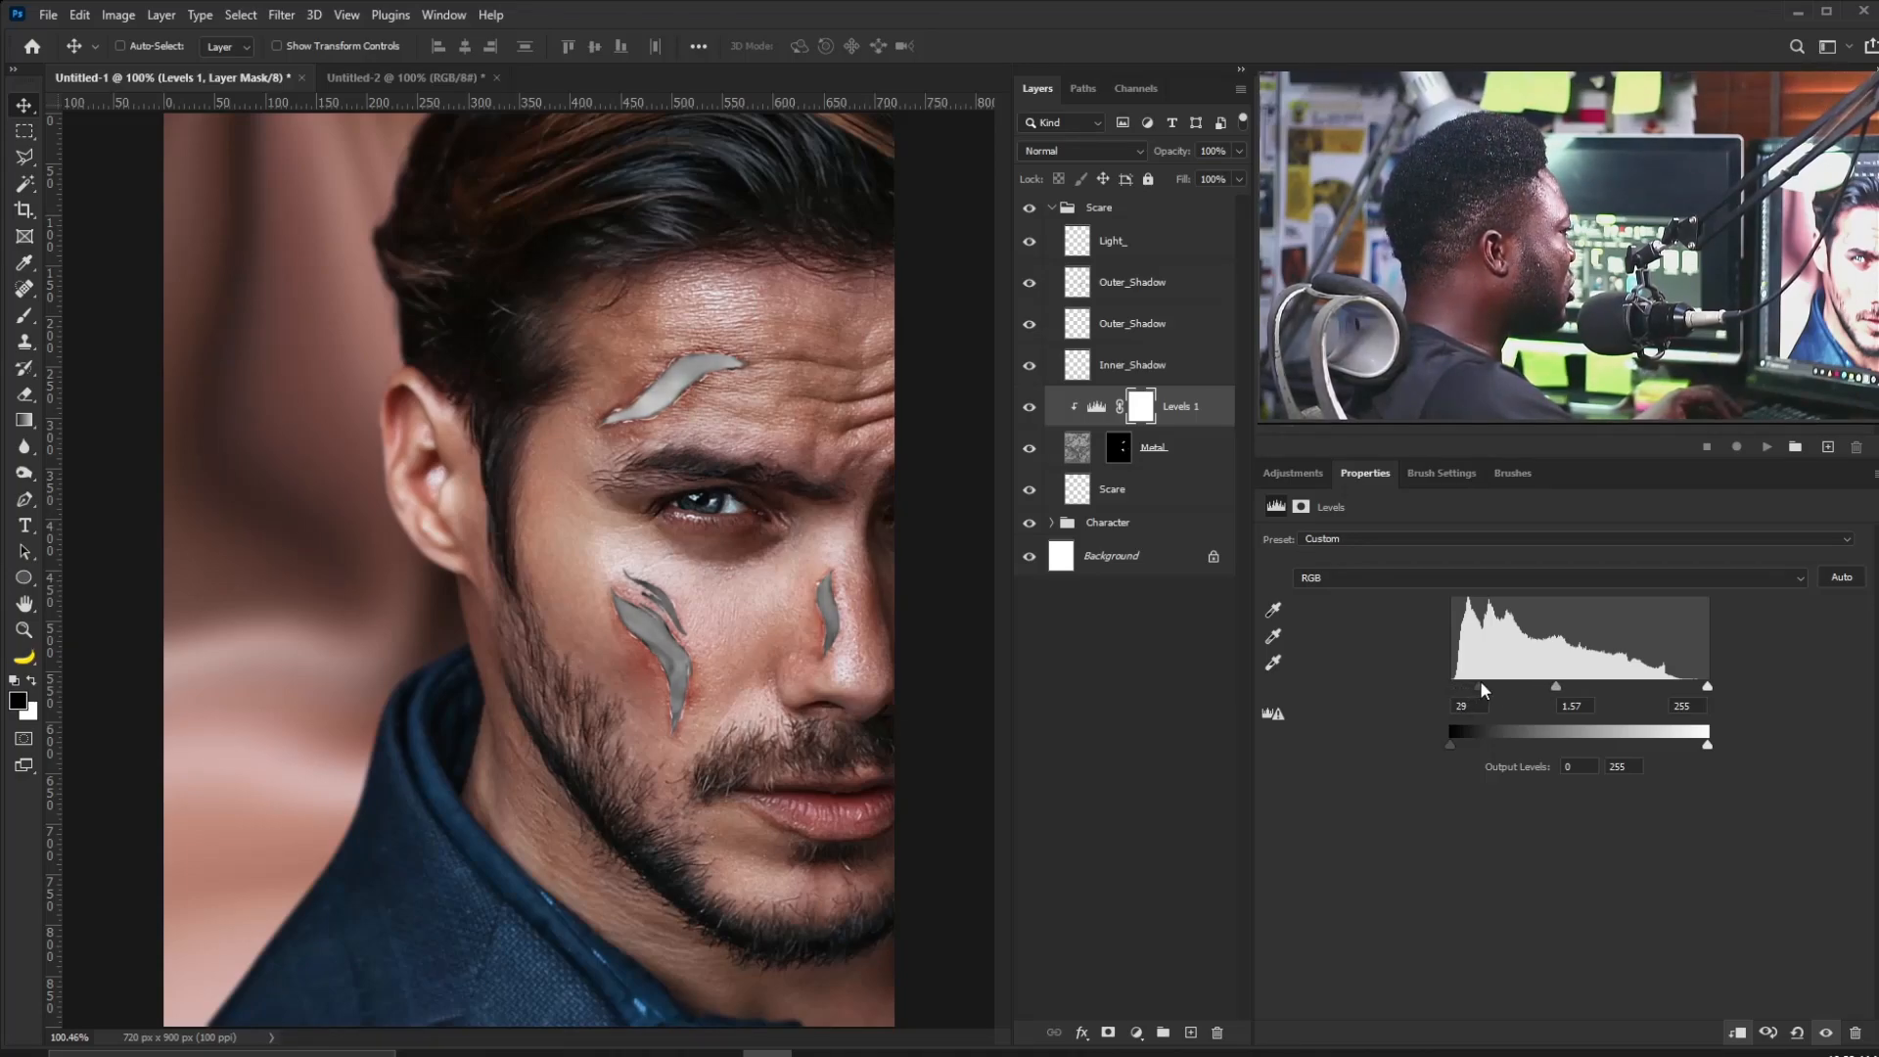
drag(1708, 688, 1593, 684)
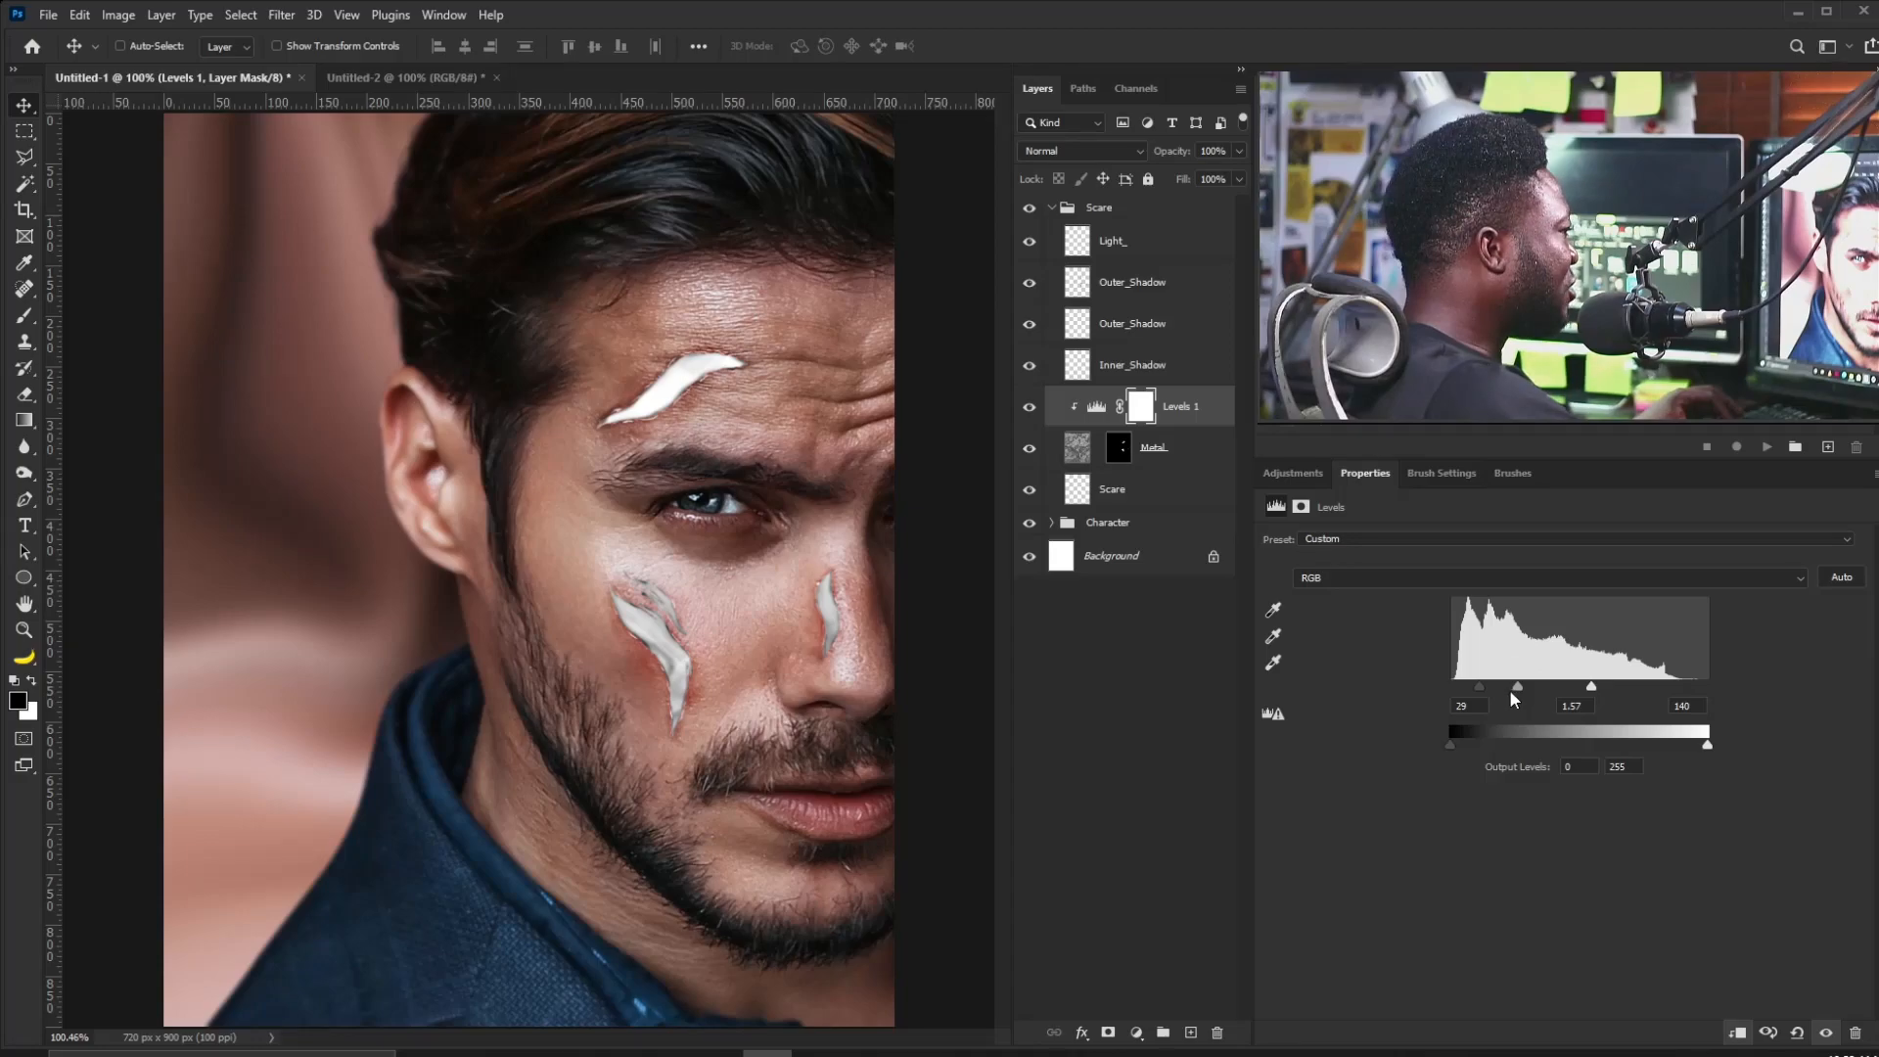
drag(1520, 686, 1584, 685)
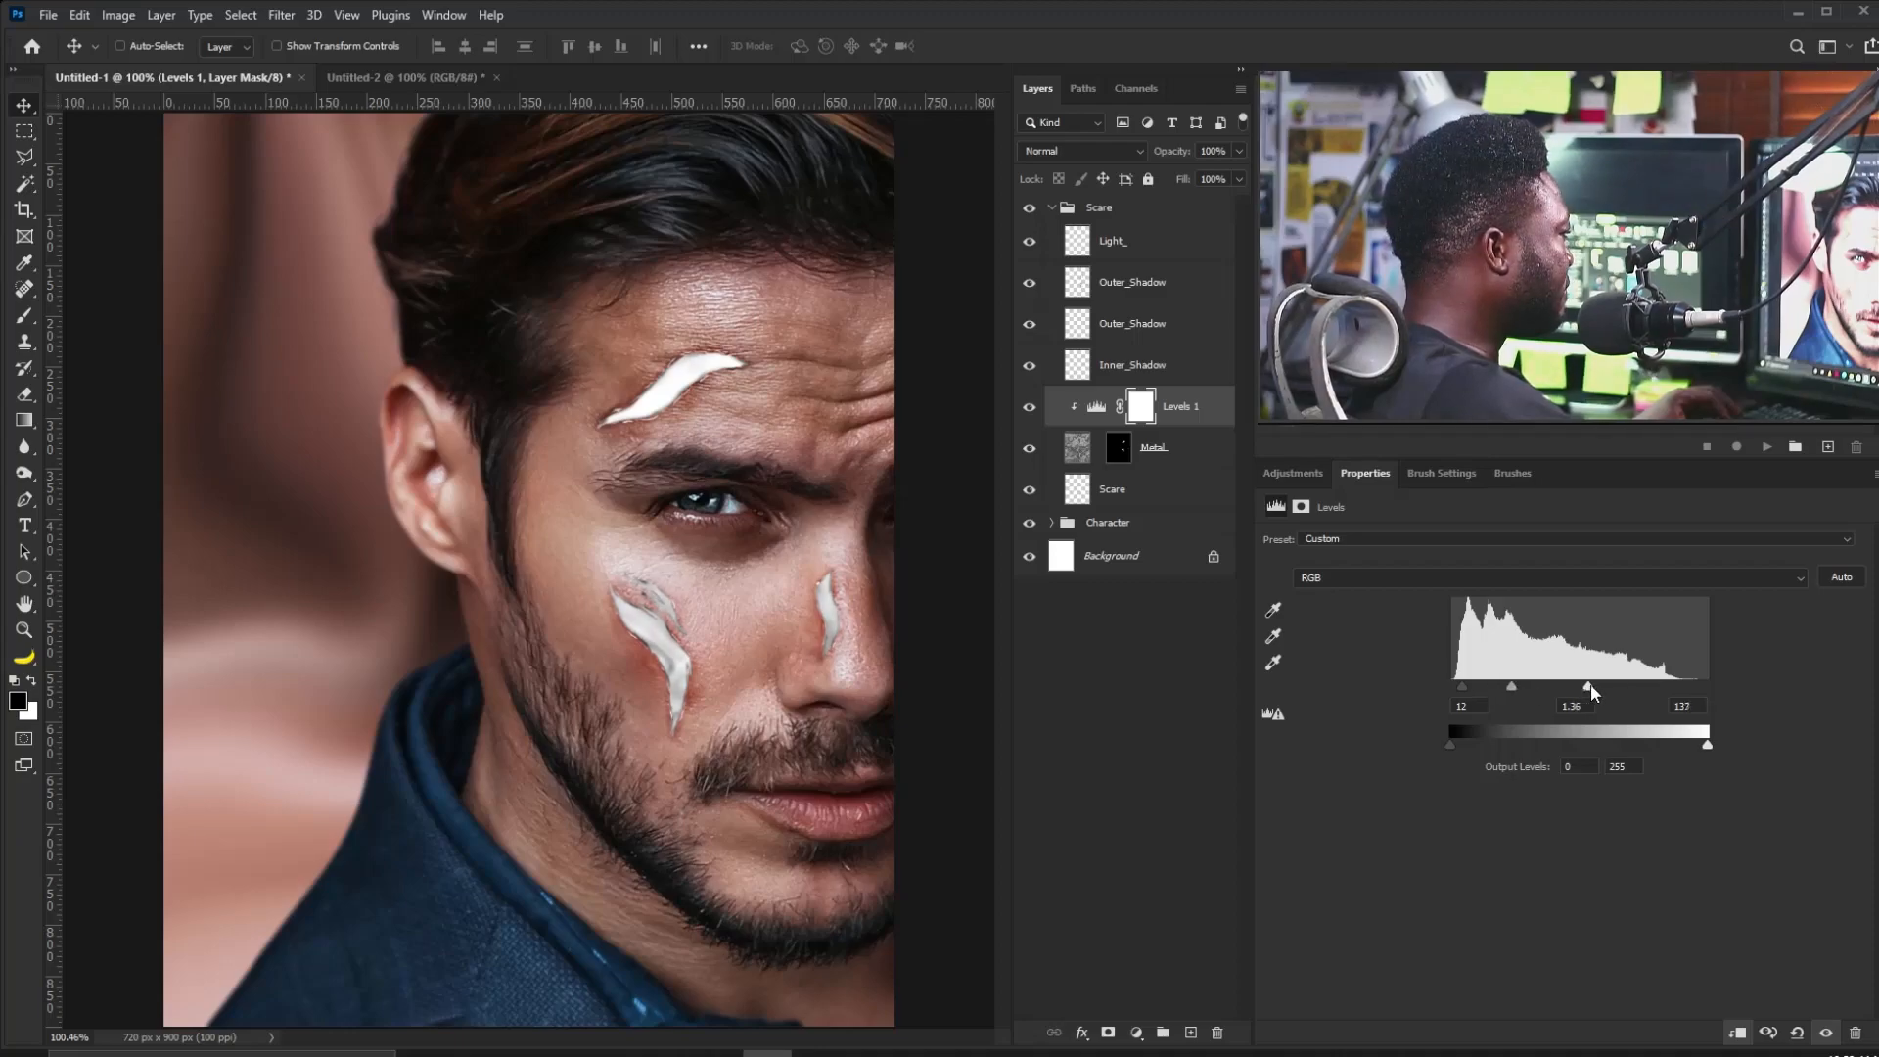
click(1073, 448)
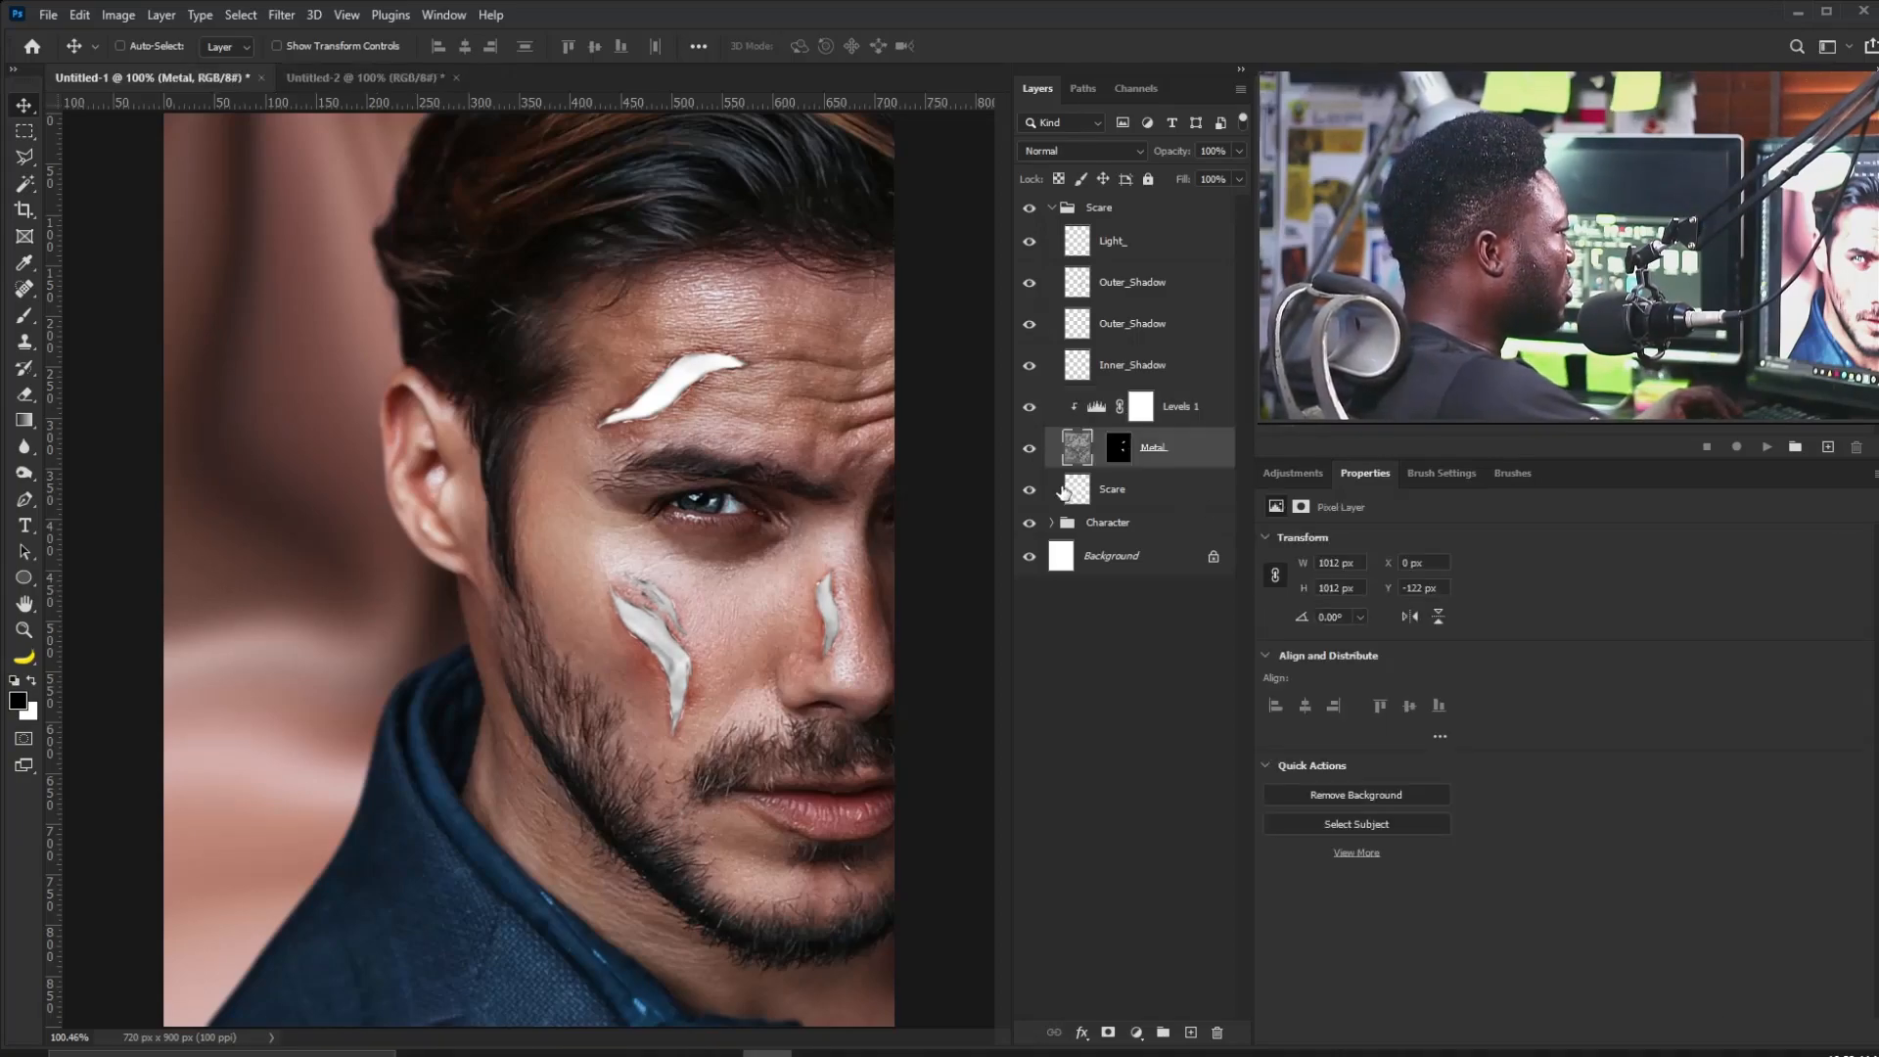
Reposition the Metal texture within the facial scars so its tonal variation shows inside the cuts.
drag(742, 597, 639, 386)
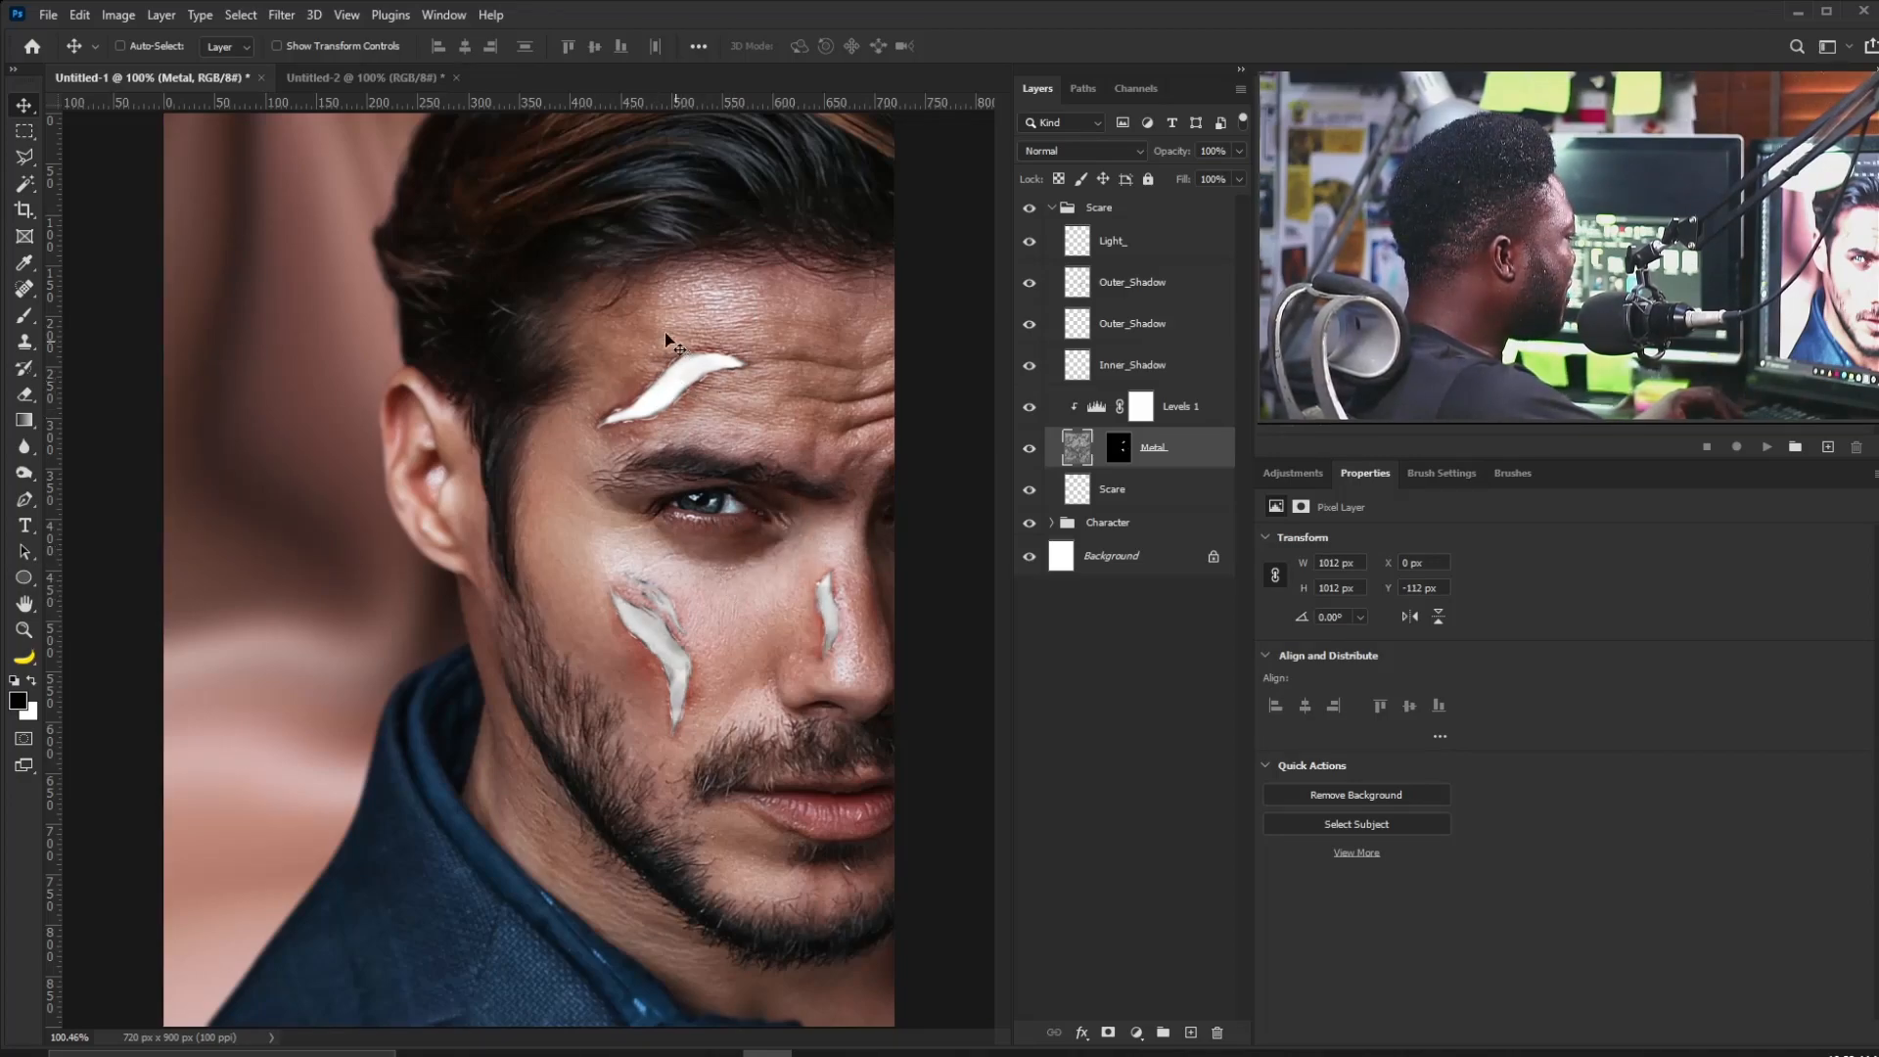
drag(688, 642, 749, 641)
key(ctrl)
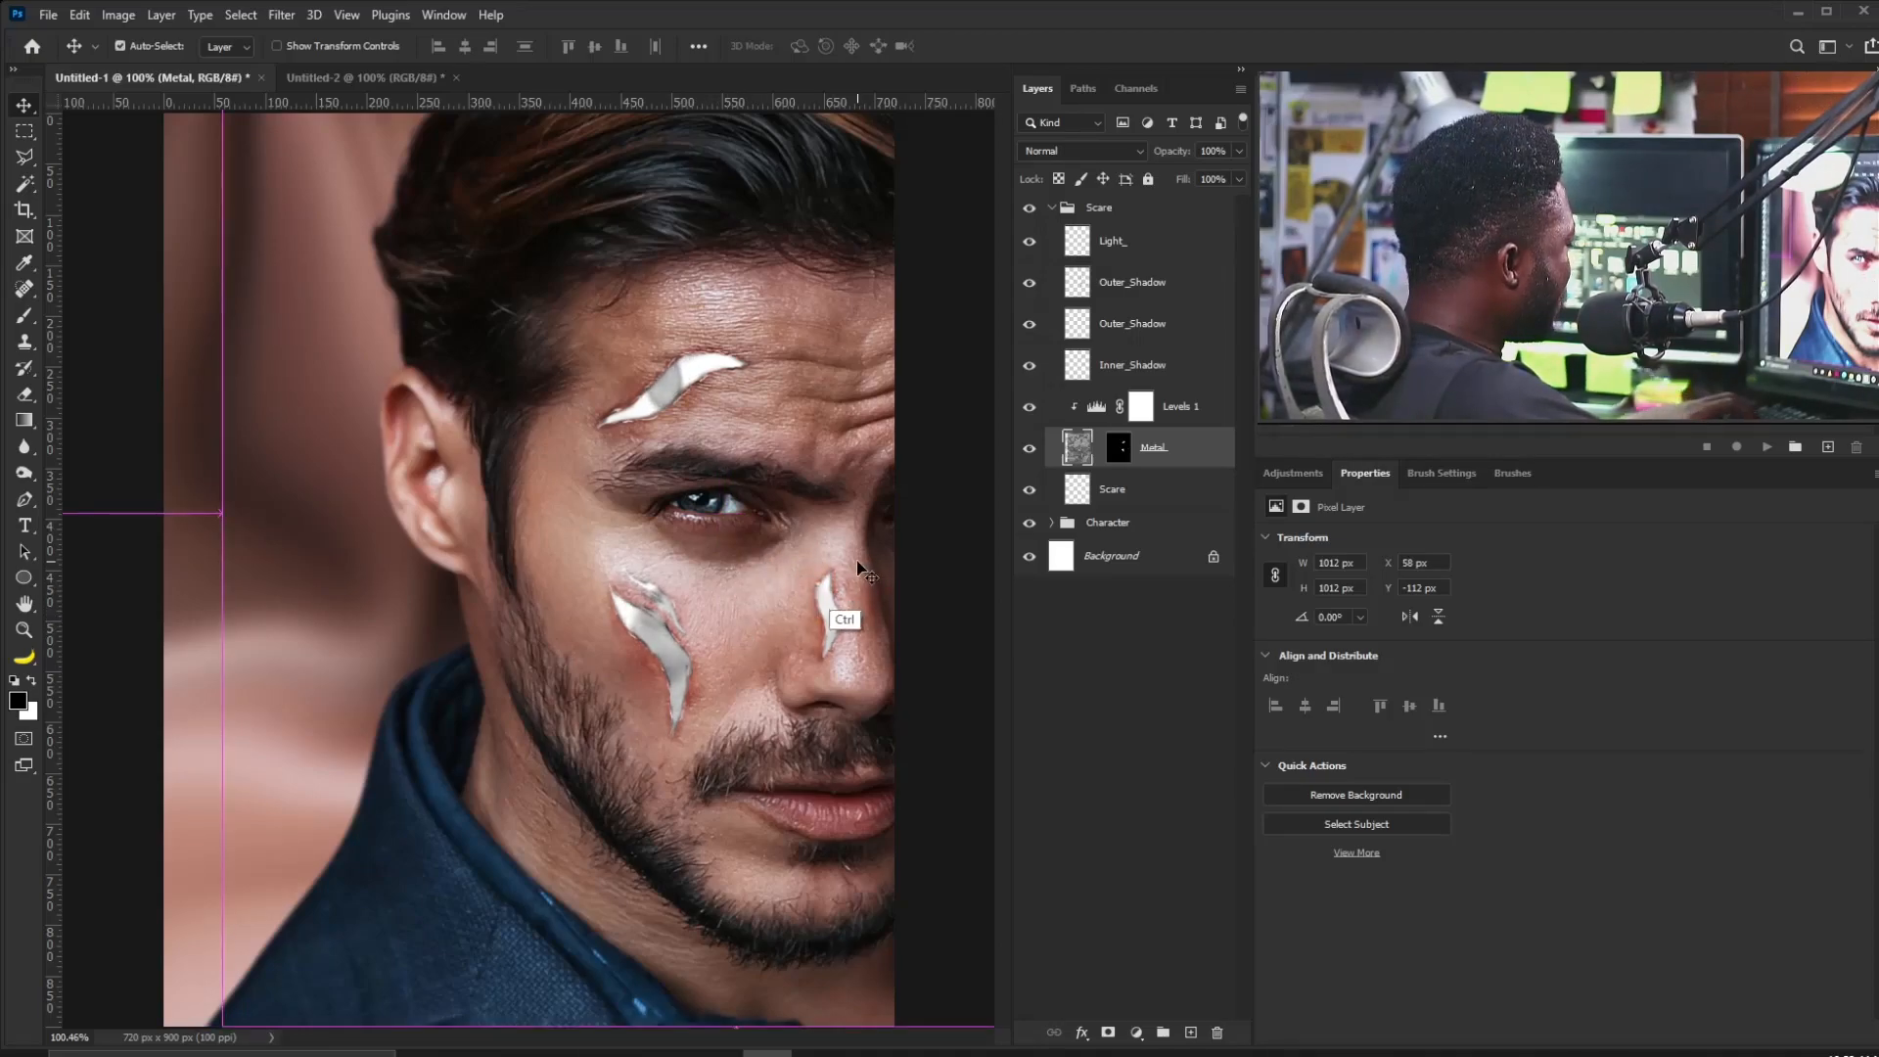
Free-transform the Metal texture to 185.44% and shift it so the reflections fall across the scars.
key(ctrl+t)
key(ctrl+0)
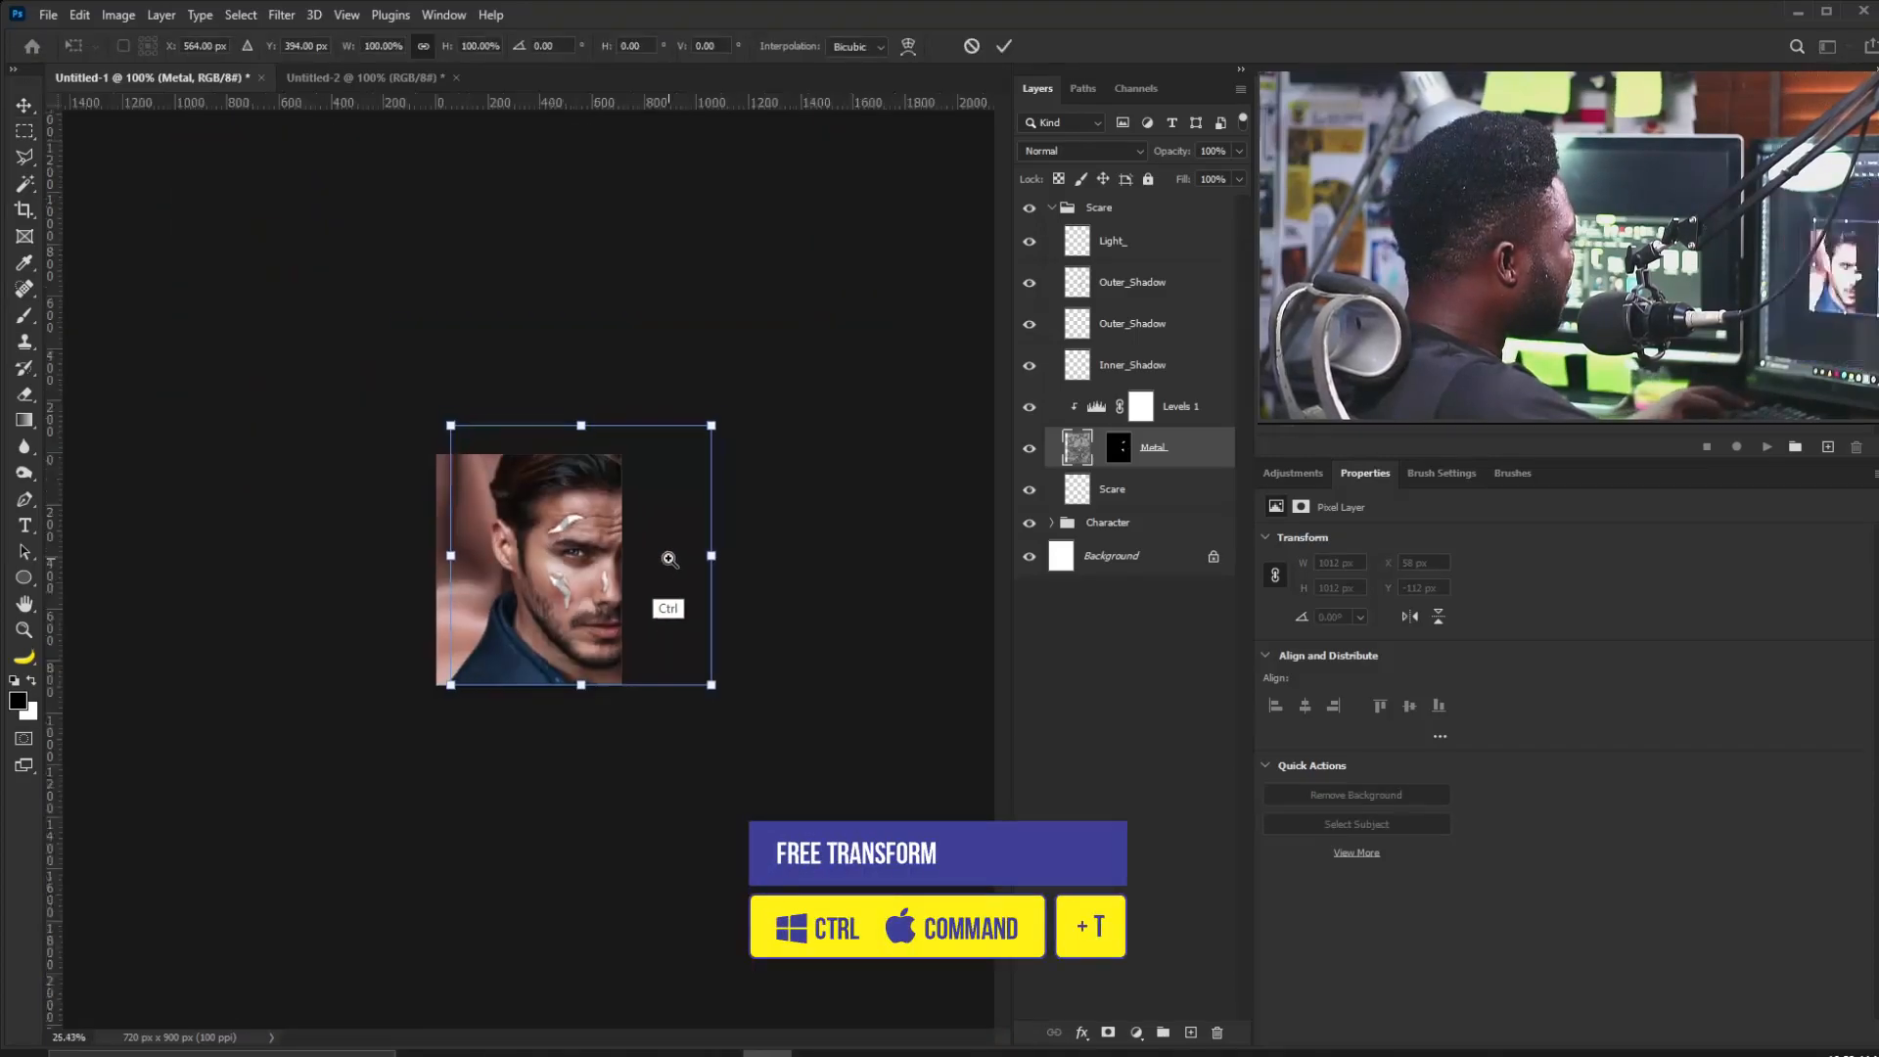
drag(718, 557, 727, 555)
drag(889, 283, 1107, 64)
ctrl+click(590, 529)
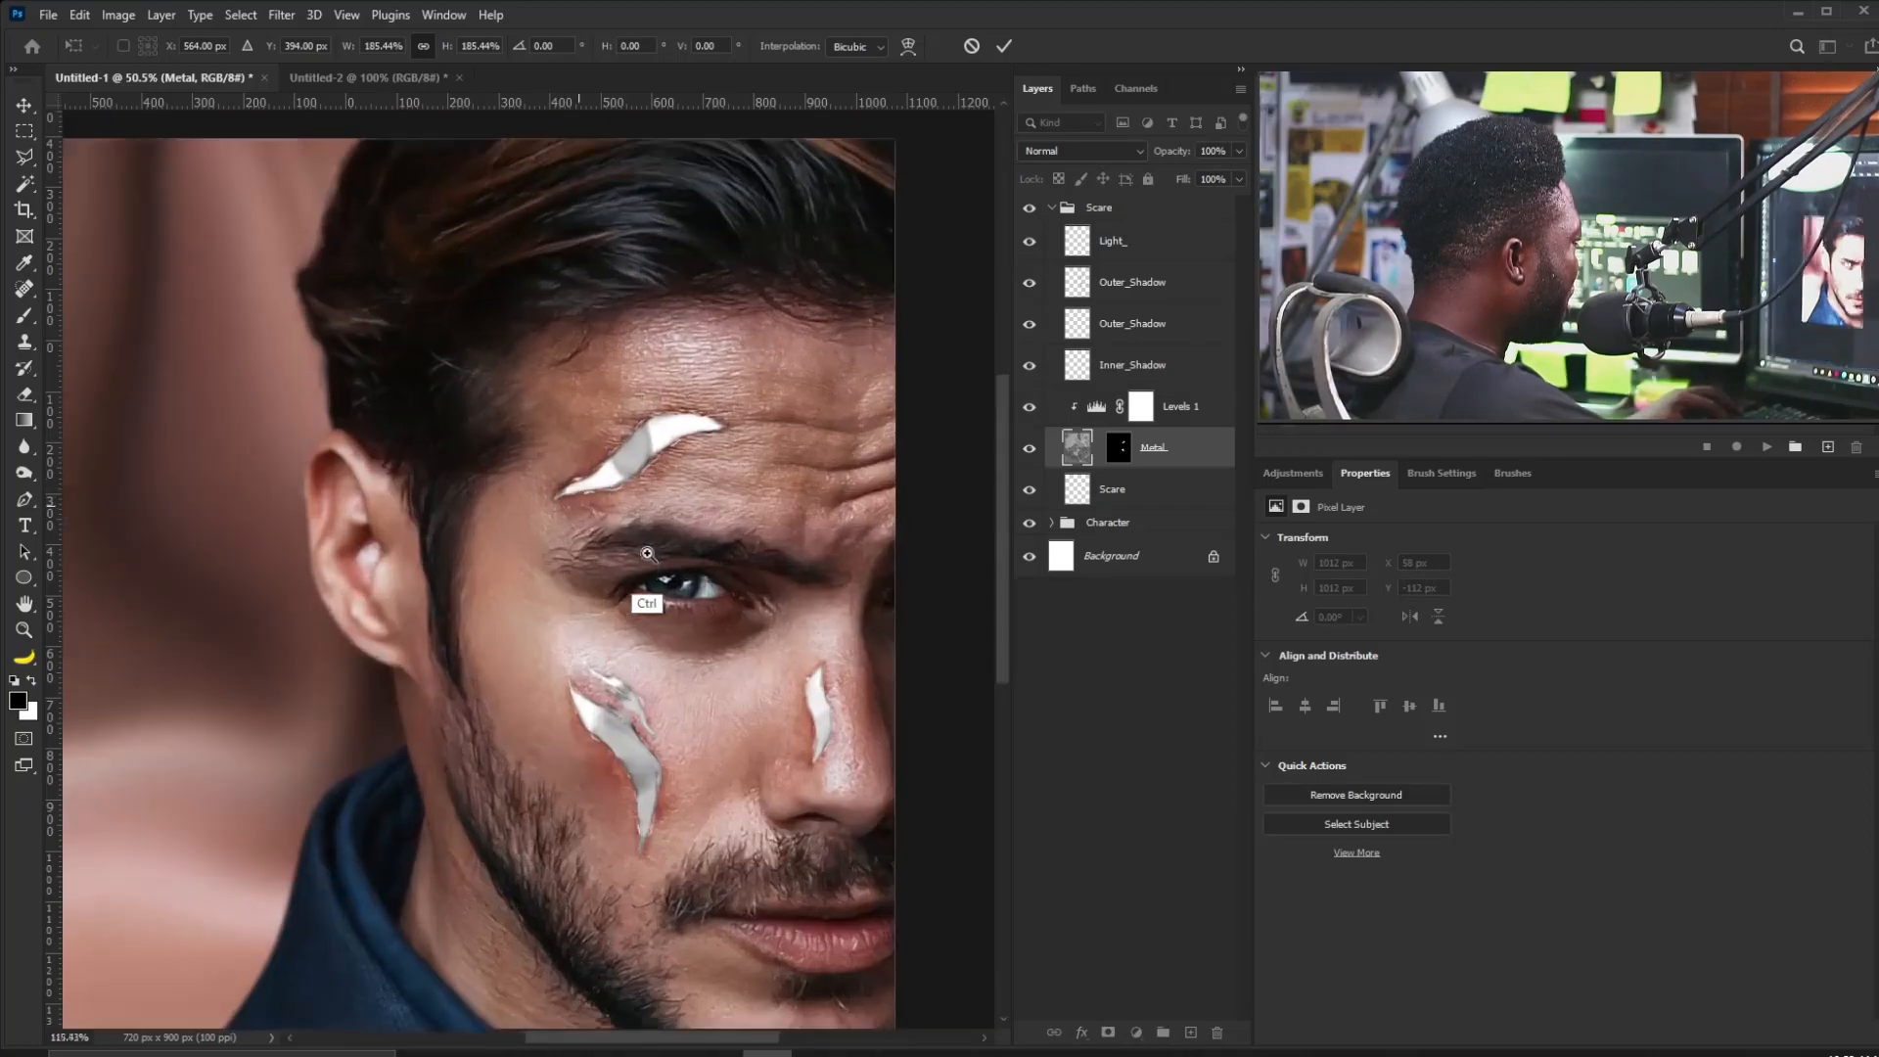
drag(677, 608, 772, 460)
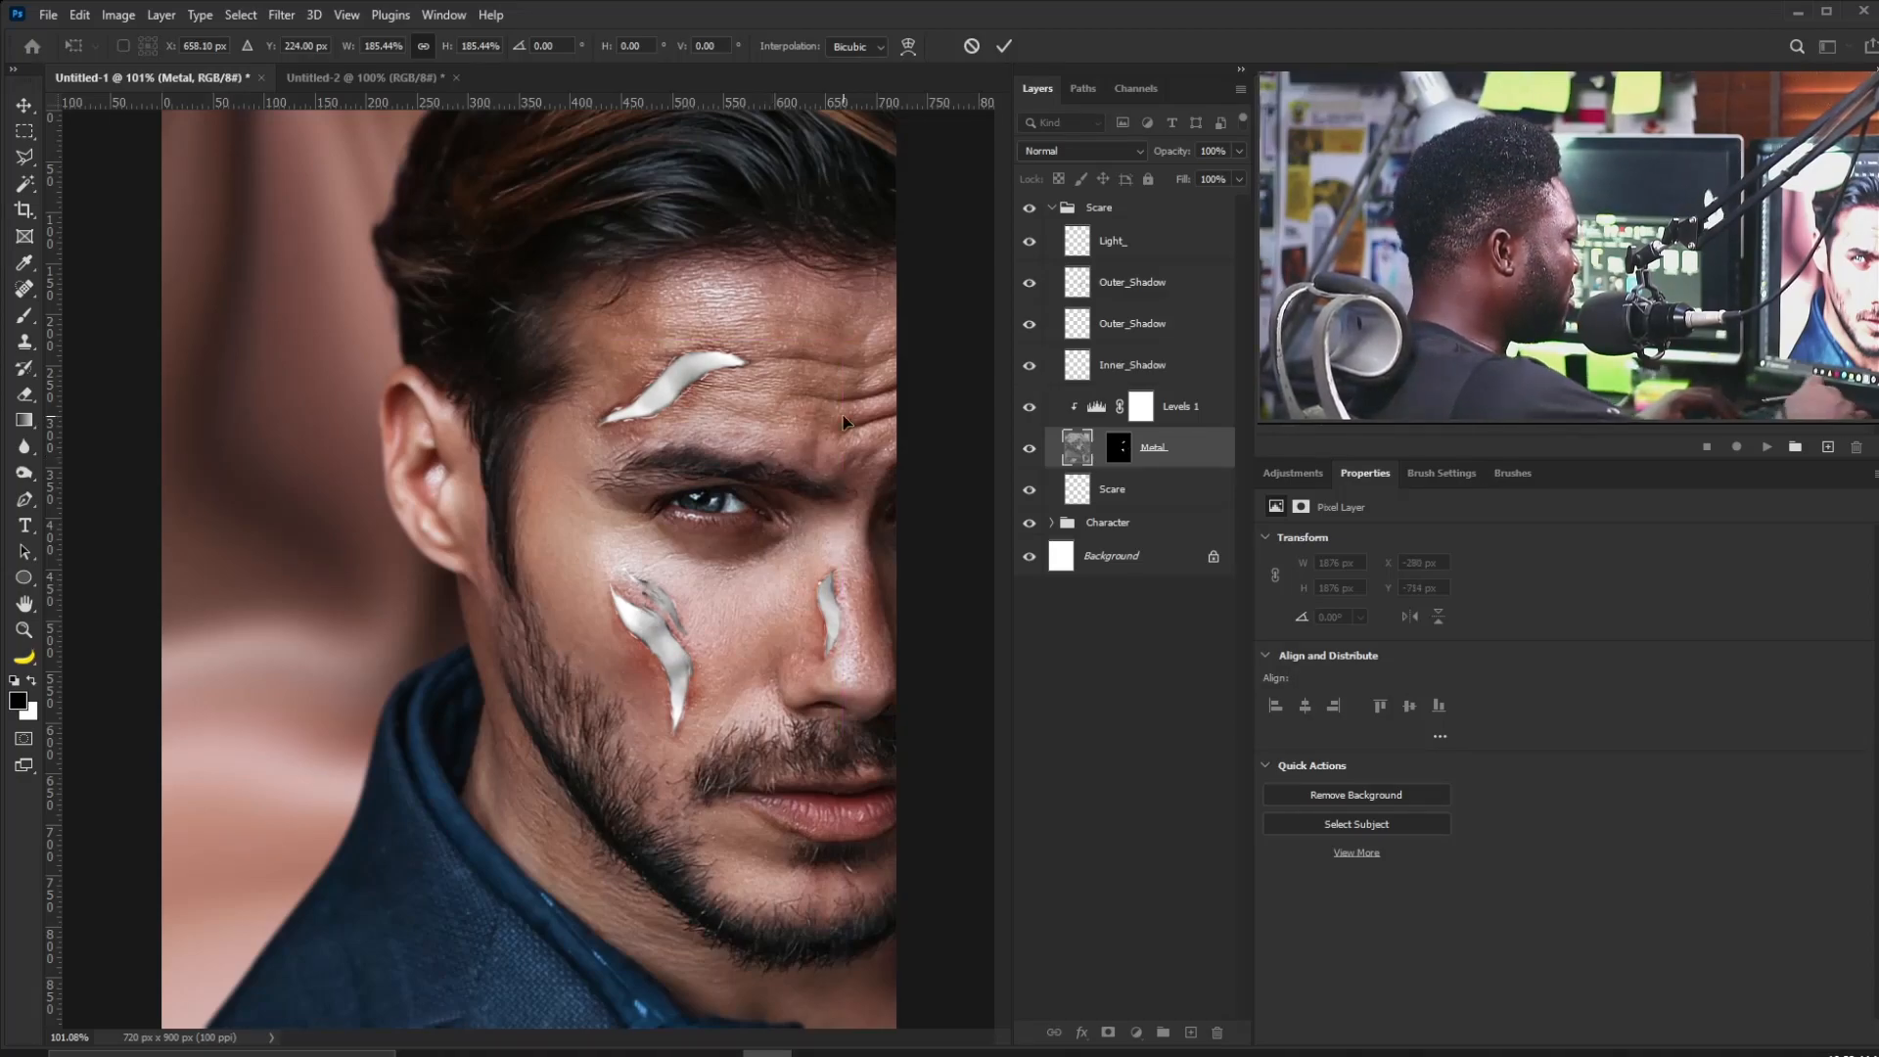
key(Return)
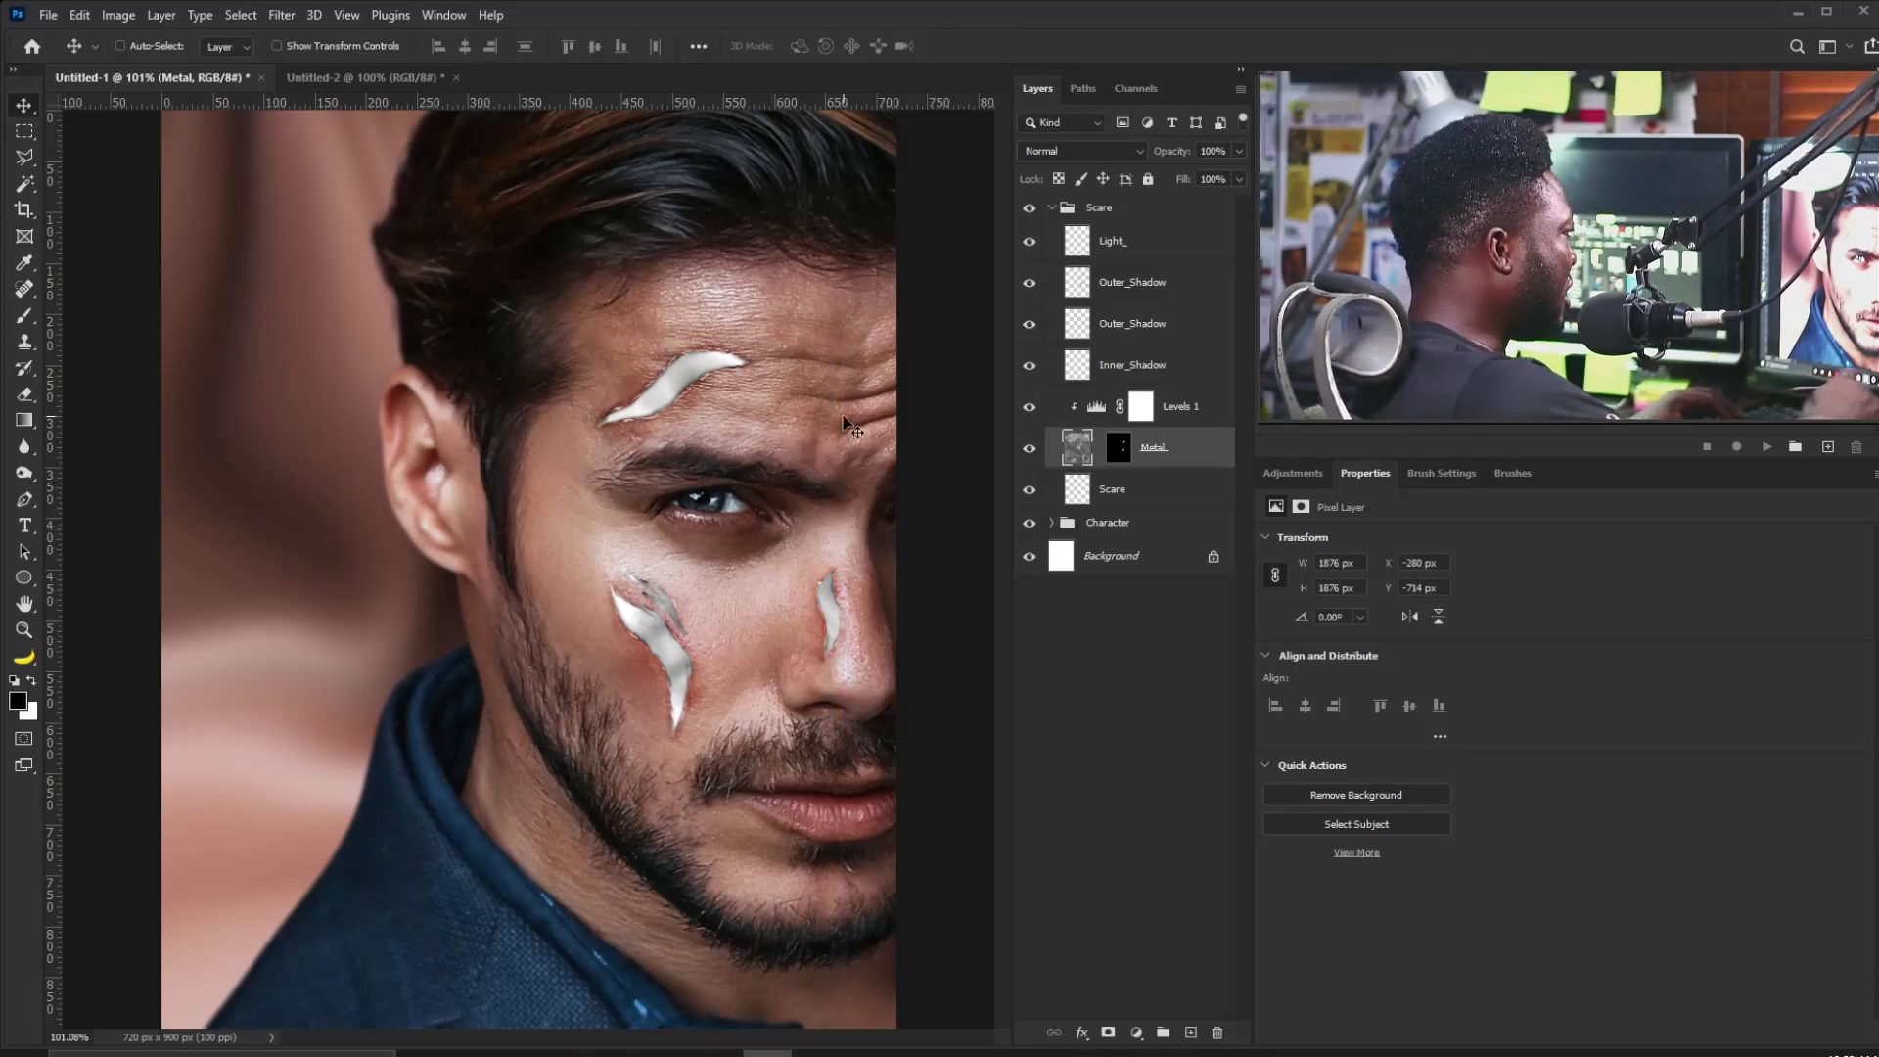
Adjust Levels 1 to output levels 54 and 235, midtones 1.06 and white input 141.
click(1096, 408)
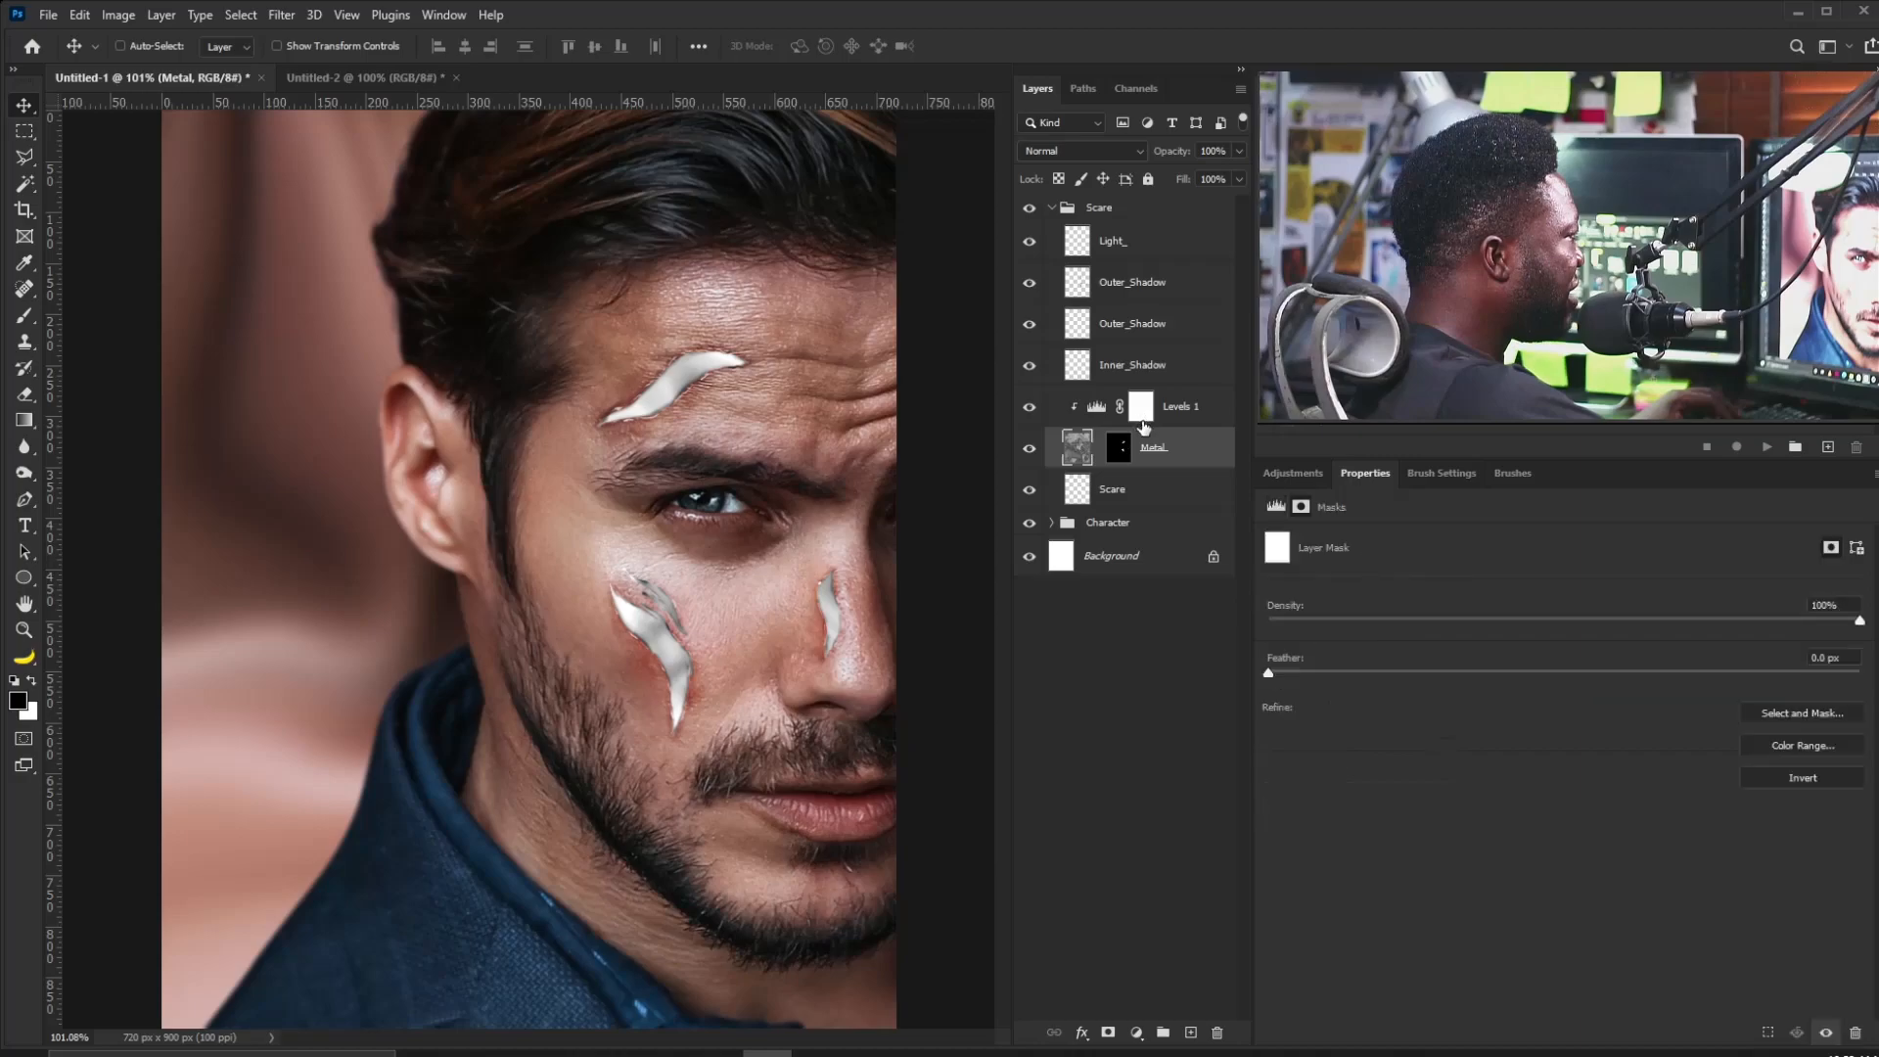
click(1093, 407)
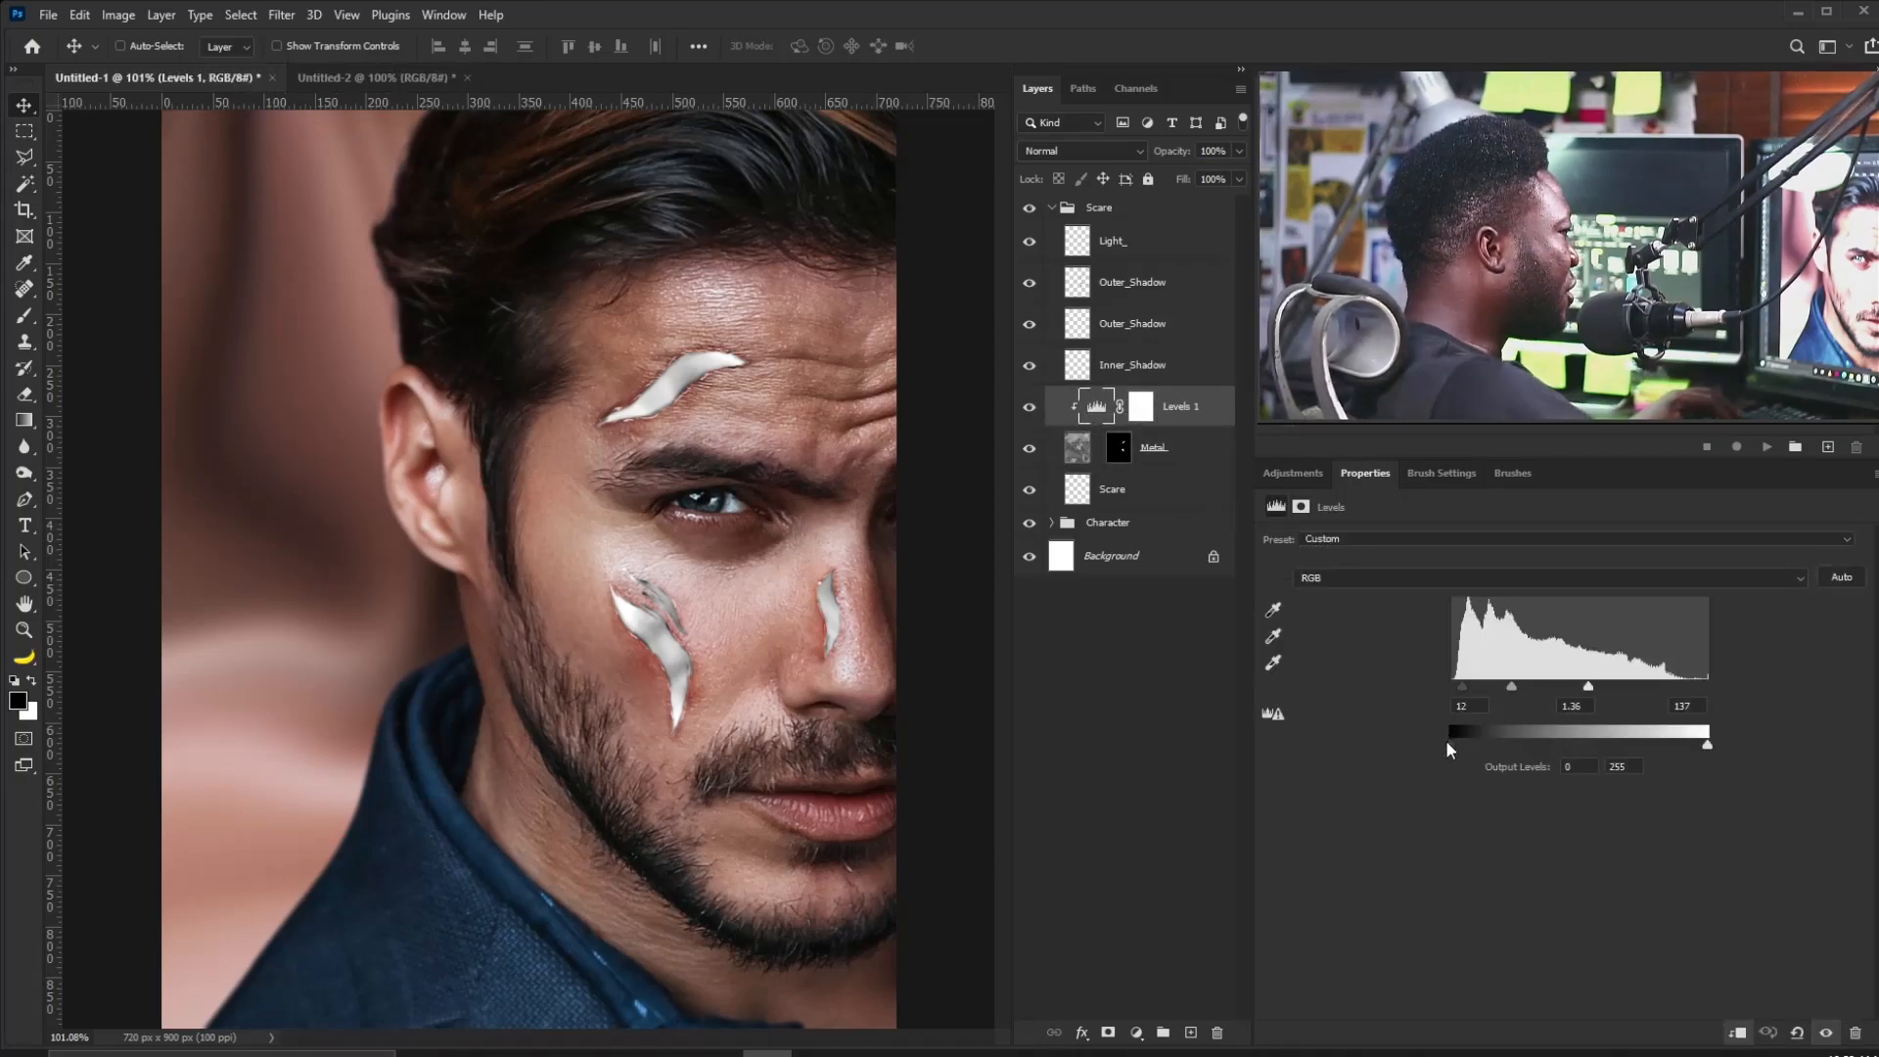
drag(1516, 738, 1506, 735)
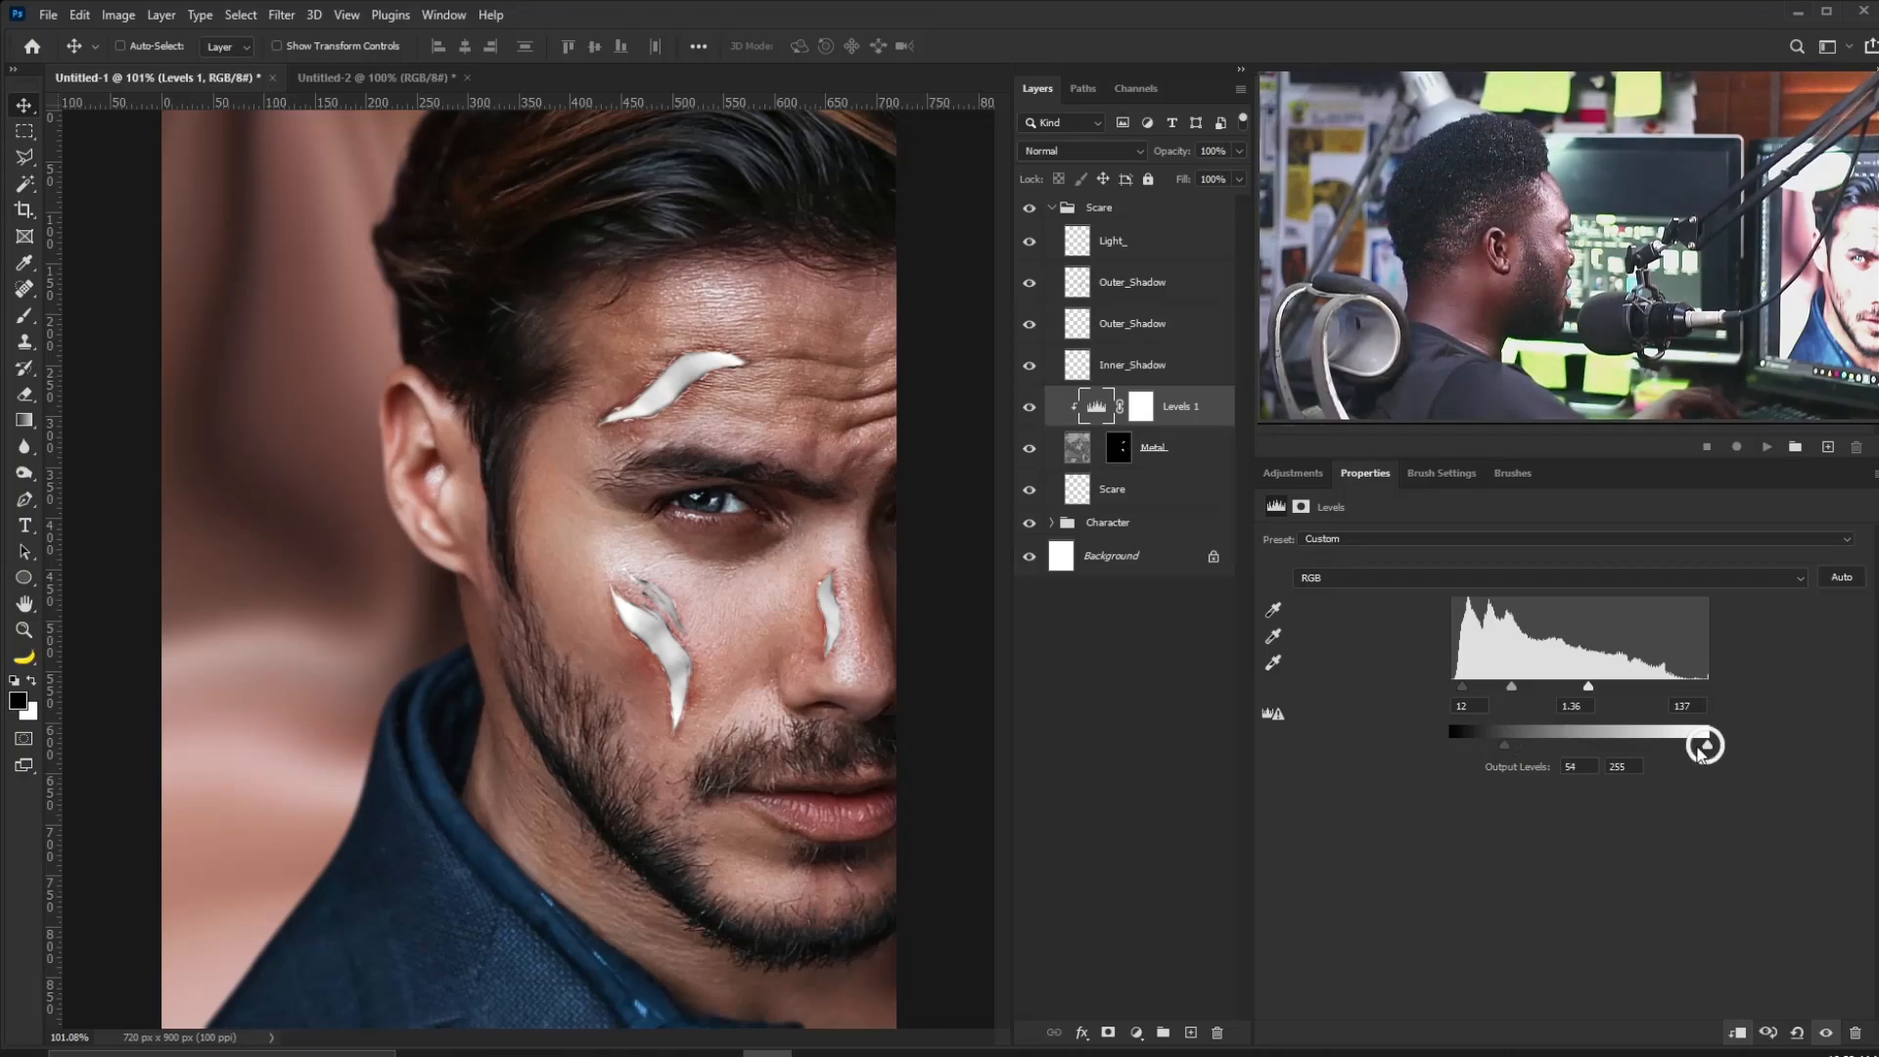
drag(1697, 746, 1677, 747)
drag(1590, 688, 1524, 685)
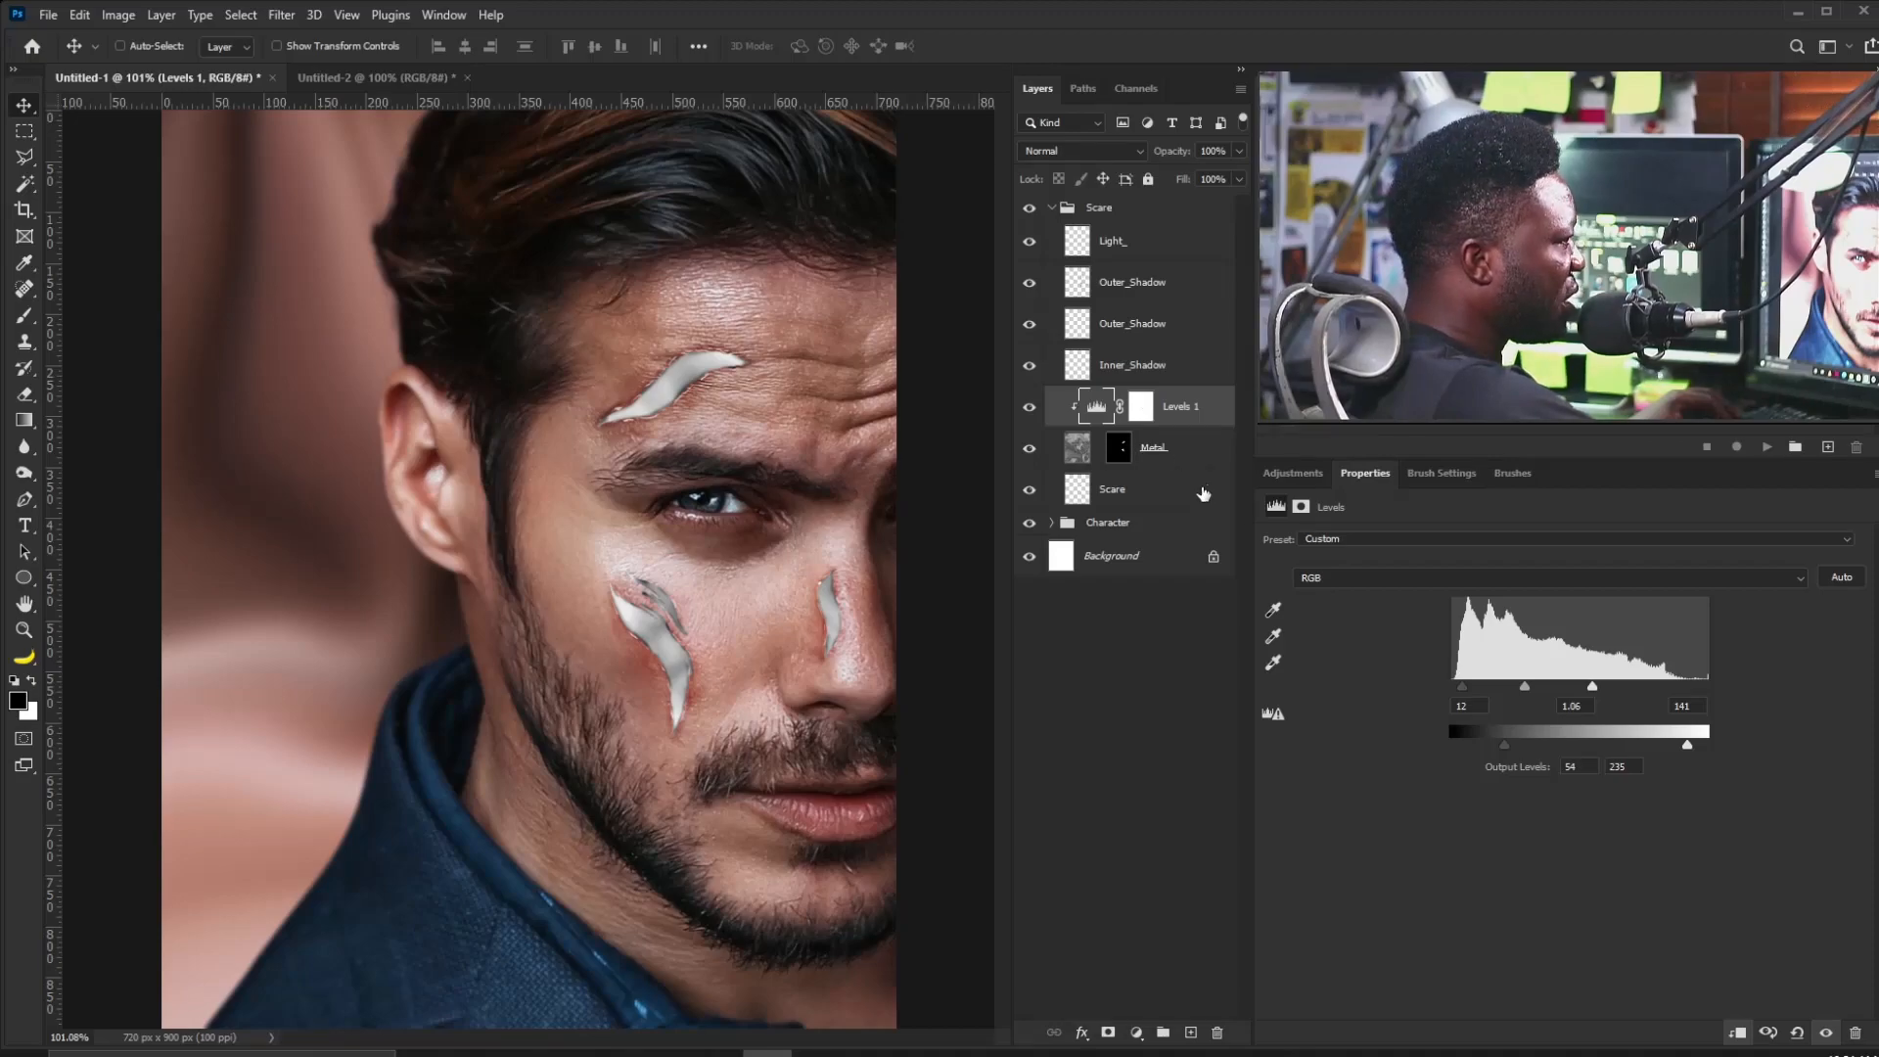
Duplicate the Metal layer together with its clipped Levels 1 adjustment.
click(1165, 452)
shift+click(1180, 419)
drag(1189, 445, 1190, 1030)
Scale the Metal copy texture down to 40.73% and reposition it so the reflections suit the forehead scar.
click(1085, 454)
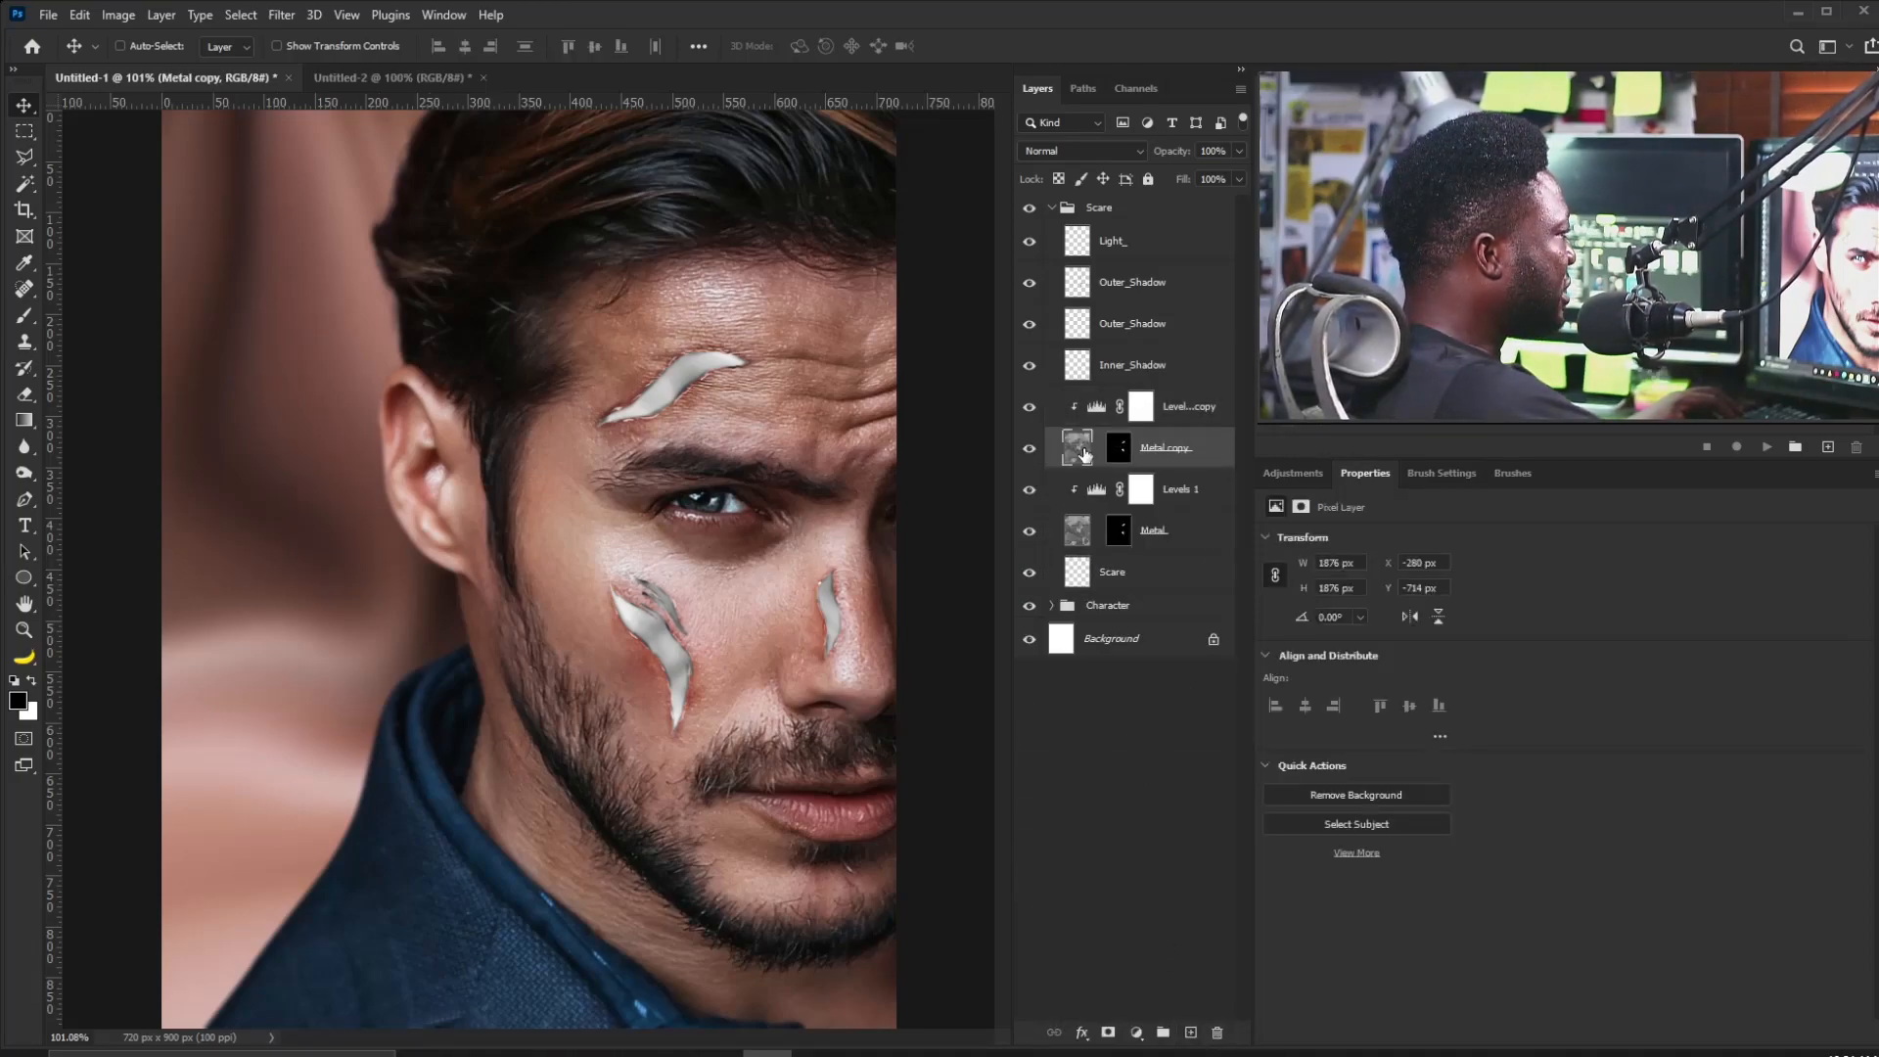
drag(671, 585, 662, 406)
scroll(697, 424, down, 3)
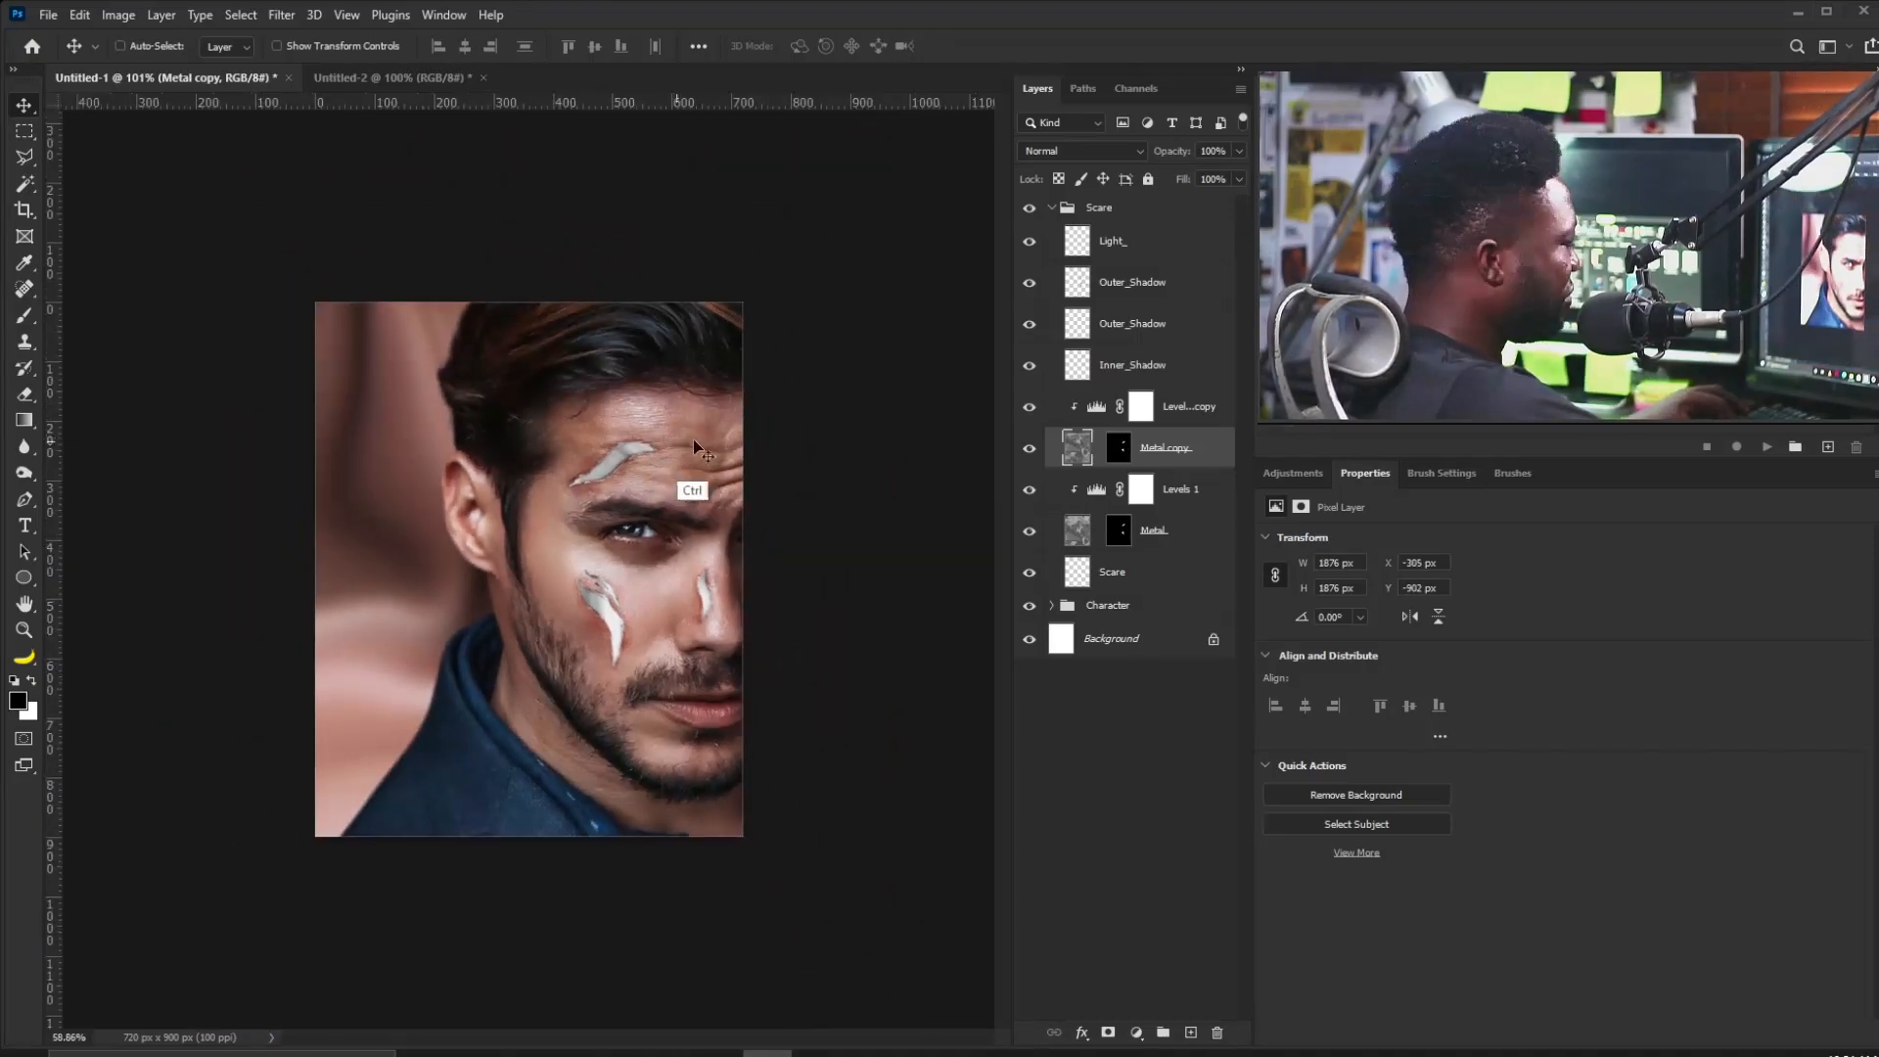
key(ctrl+t)
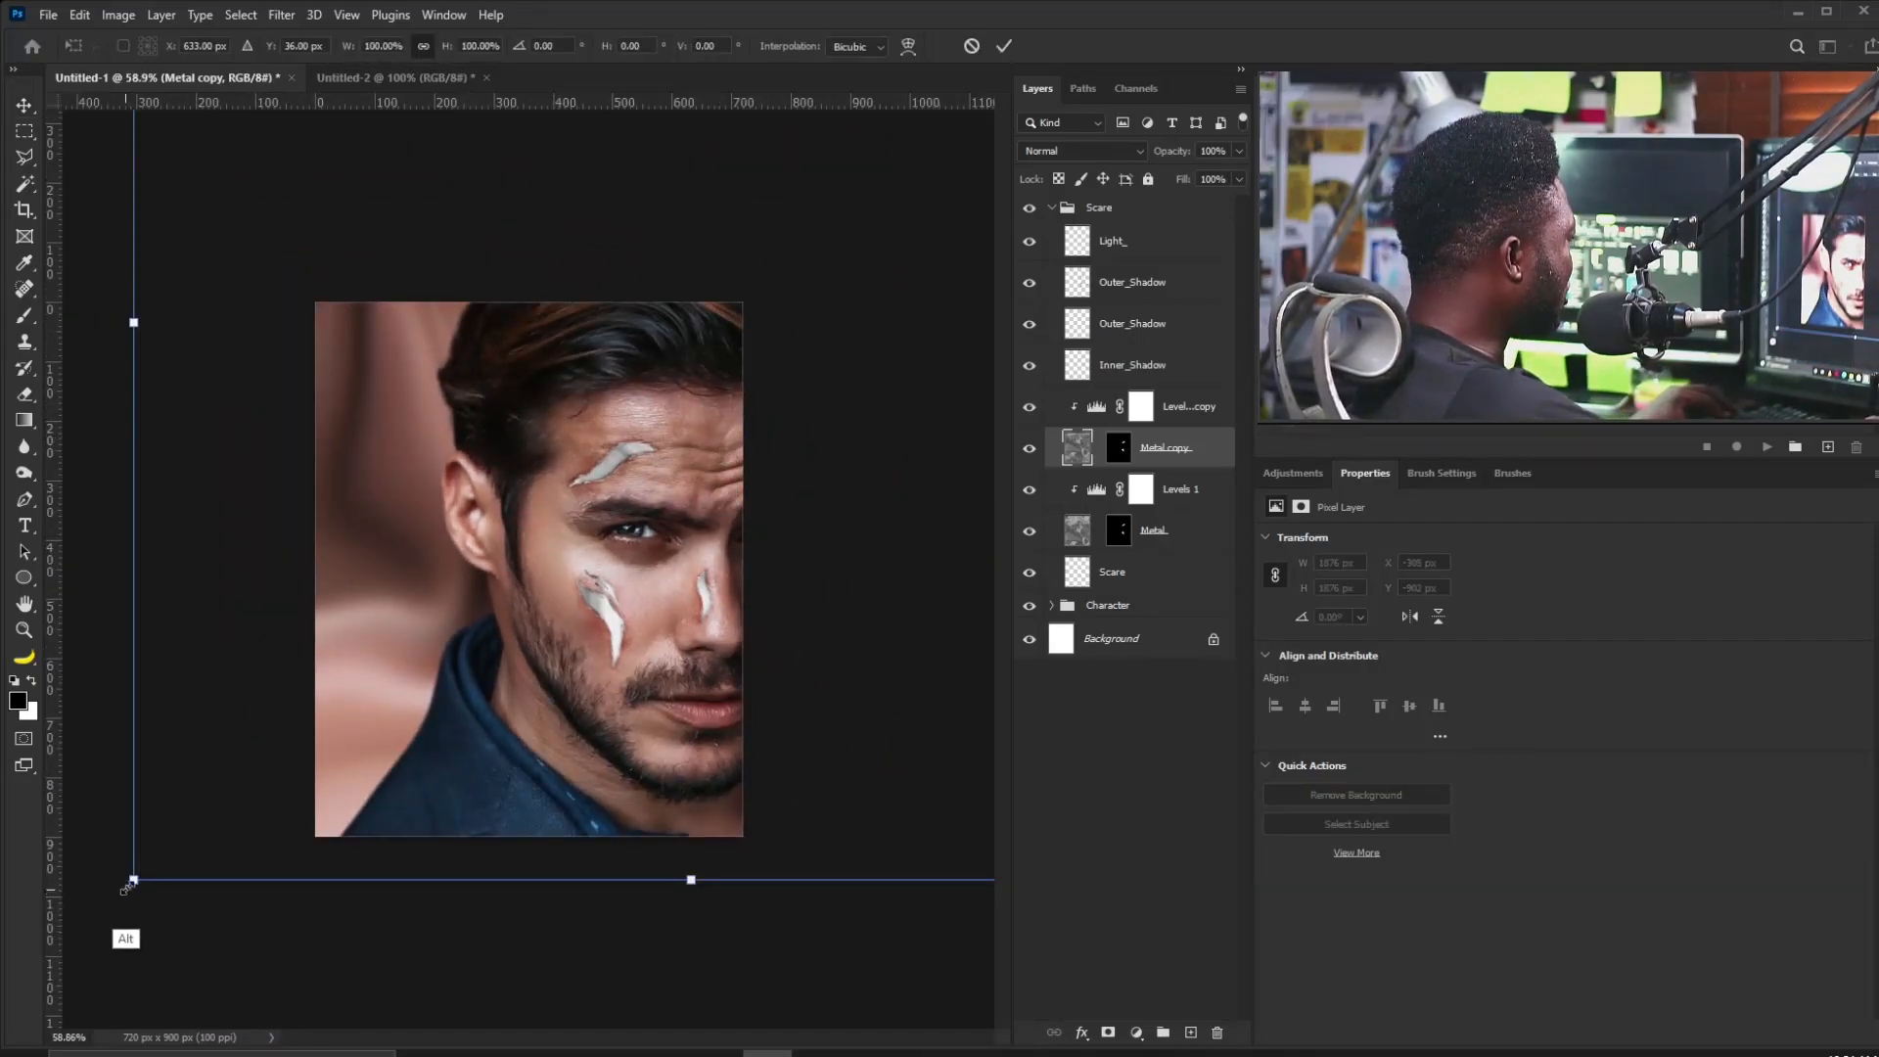
drag(126, 888, 464, 549)
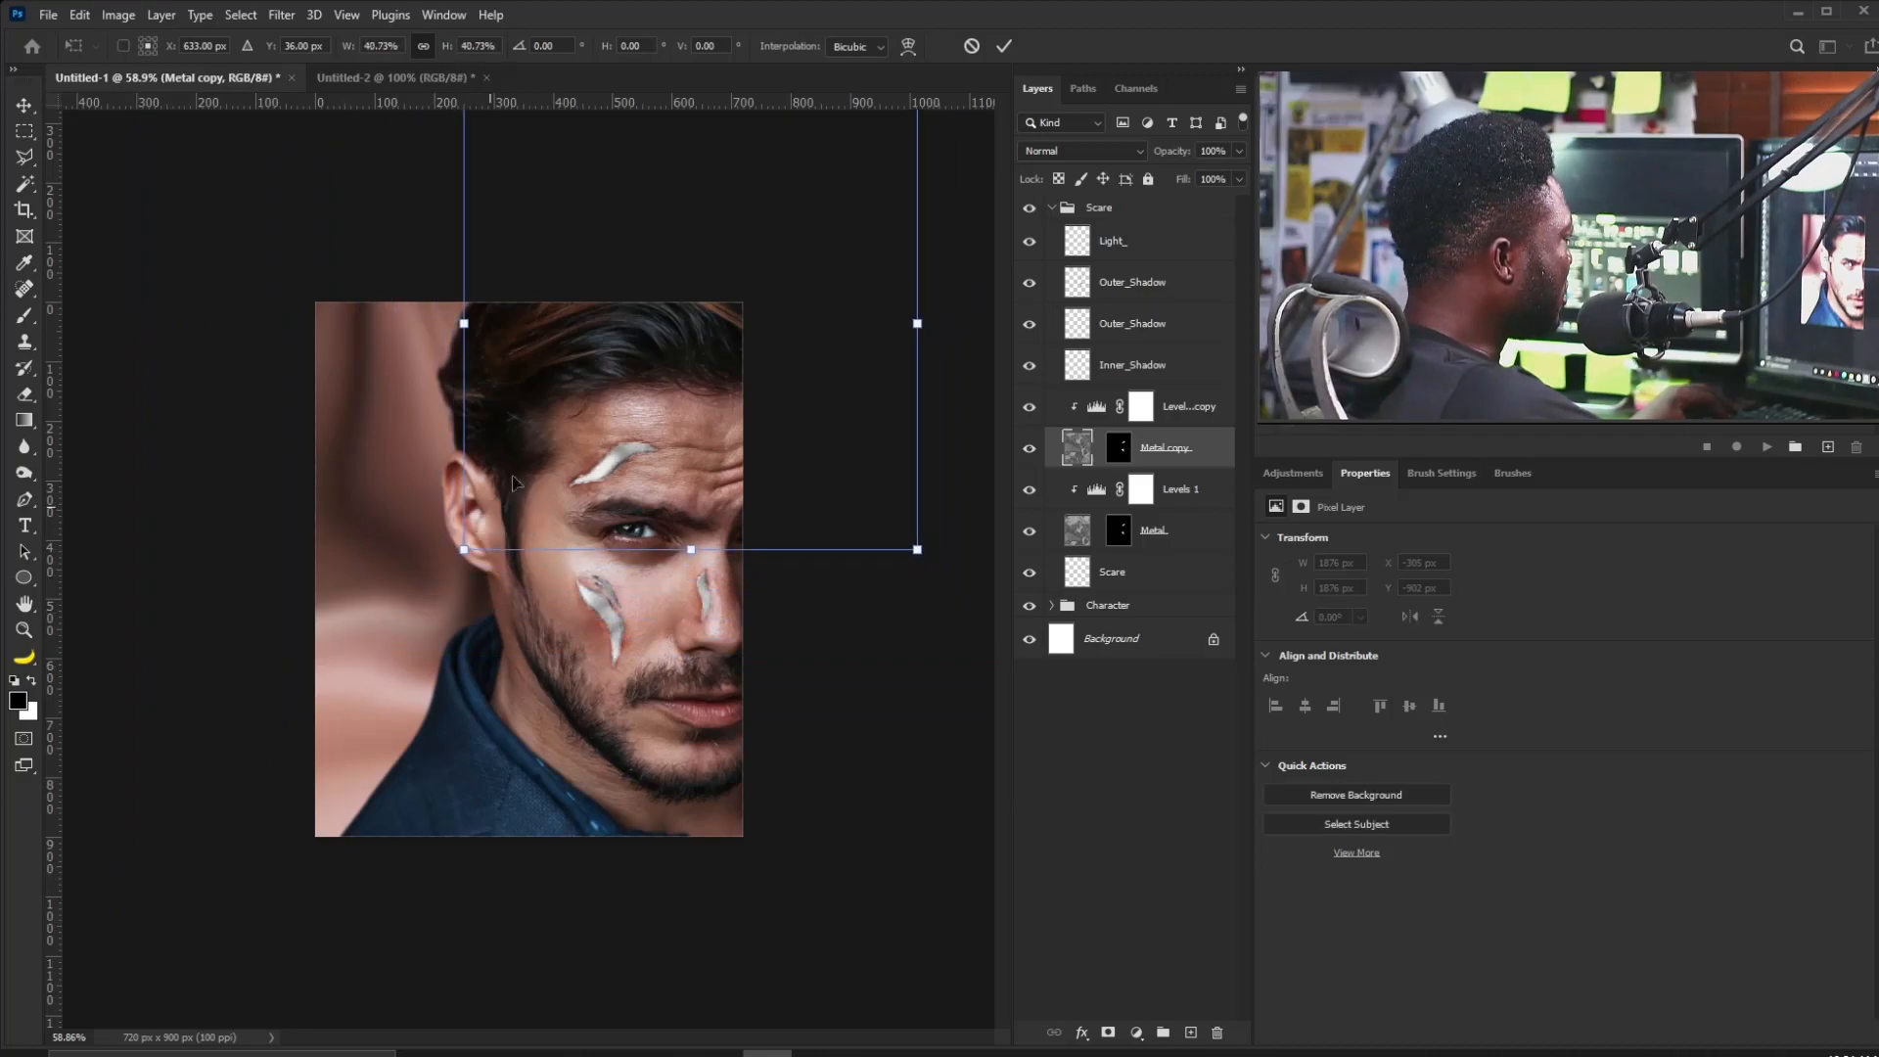
scroll(671, 495, up, 5)
mouse_move(818, 523)
mouse_down()
mouse_move(772, 513)
mouse_move(838, 495)
mouse_up()
key(Return)
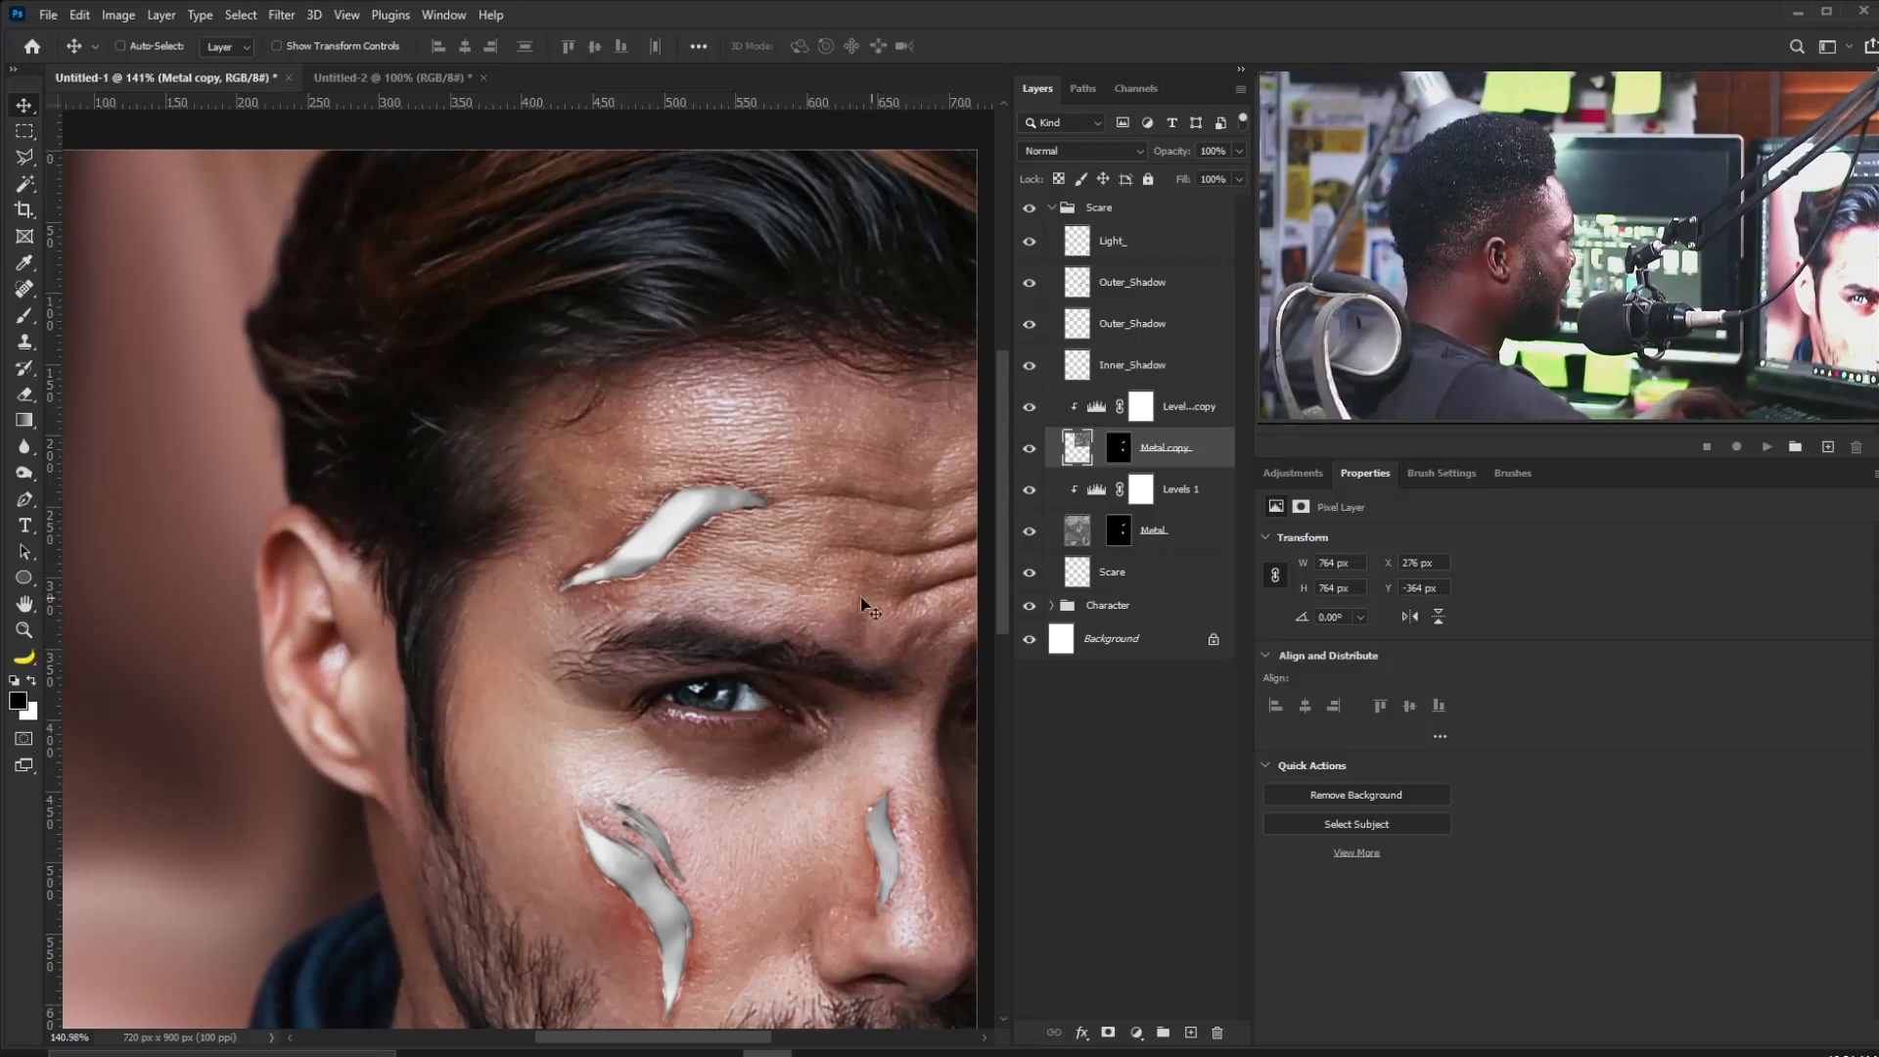
drag(772, 591, 934, 553)
Scale the original Metal texture down to about 909 px wide and reposition it within the cheek and nose scars.
click(1084, 529)
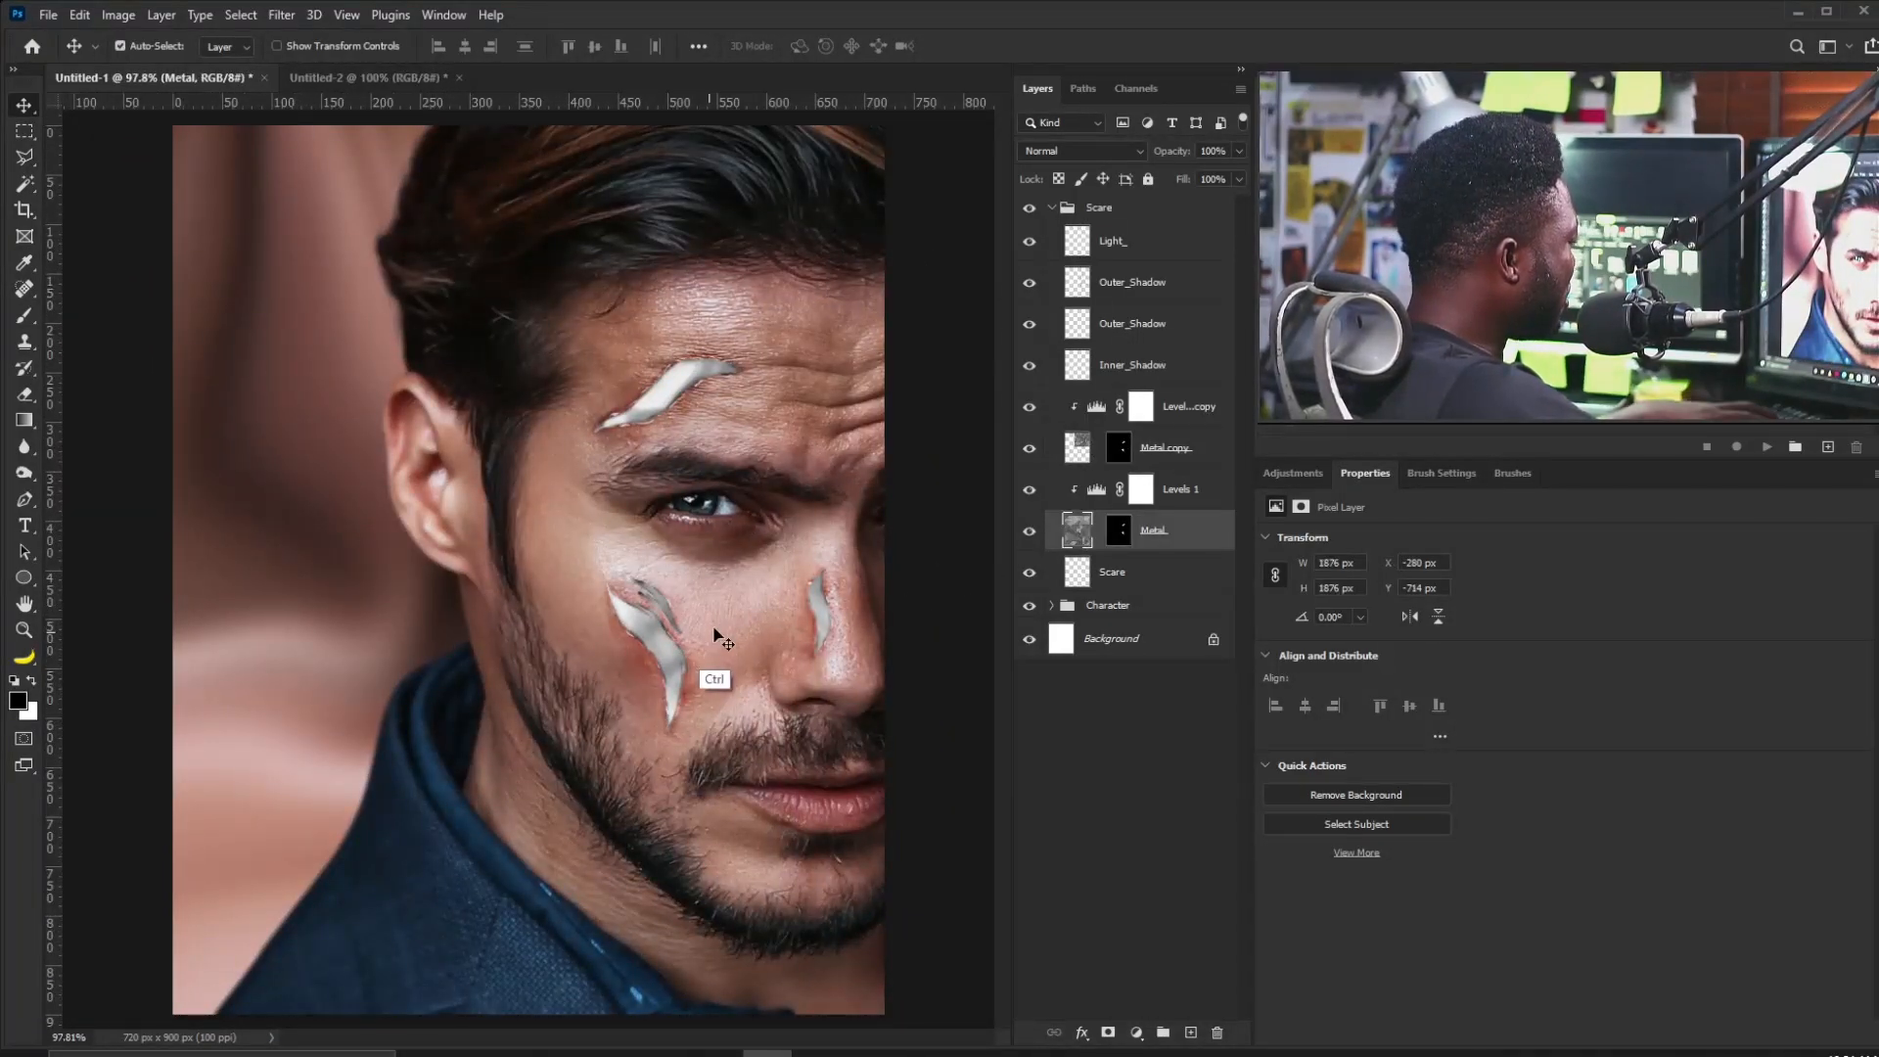
key(ctrl+t)
key(ctrl+0)
drag(611, 625, 632, 616)
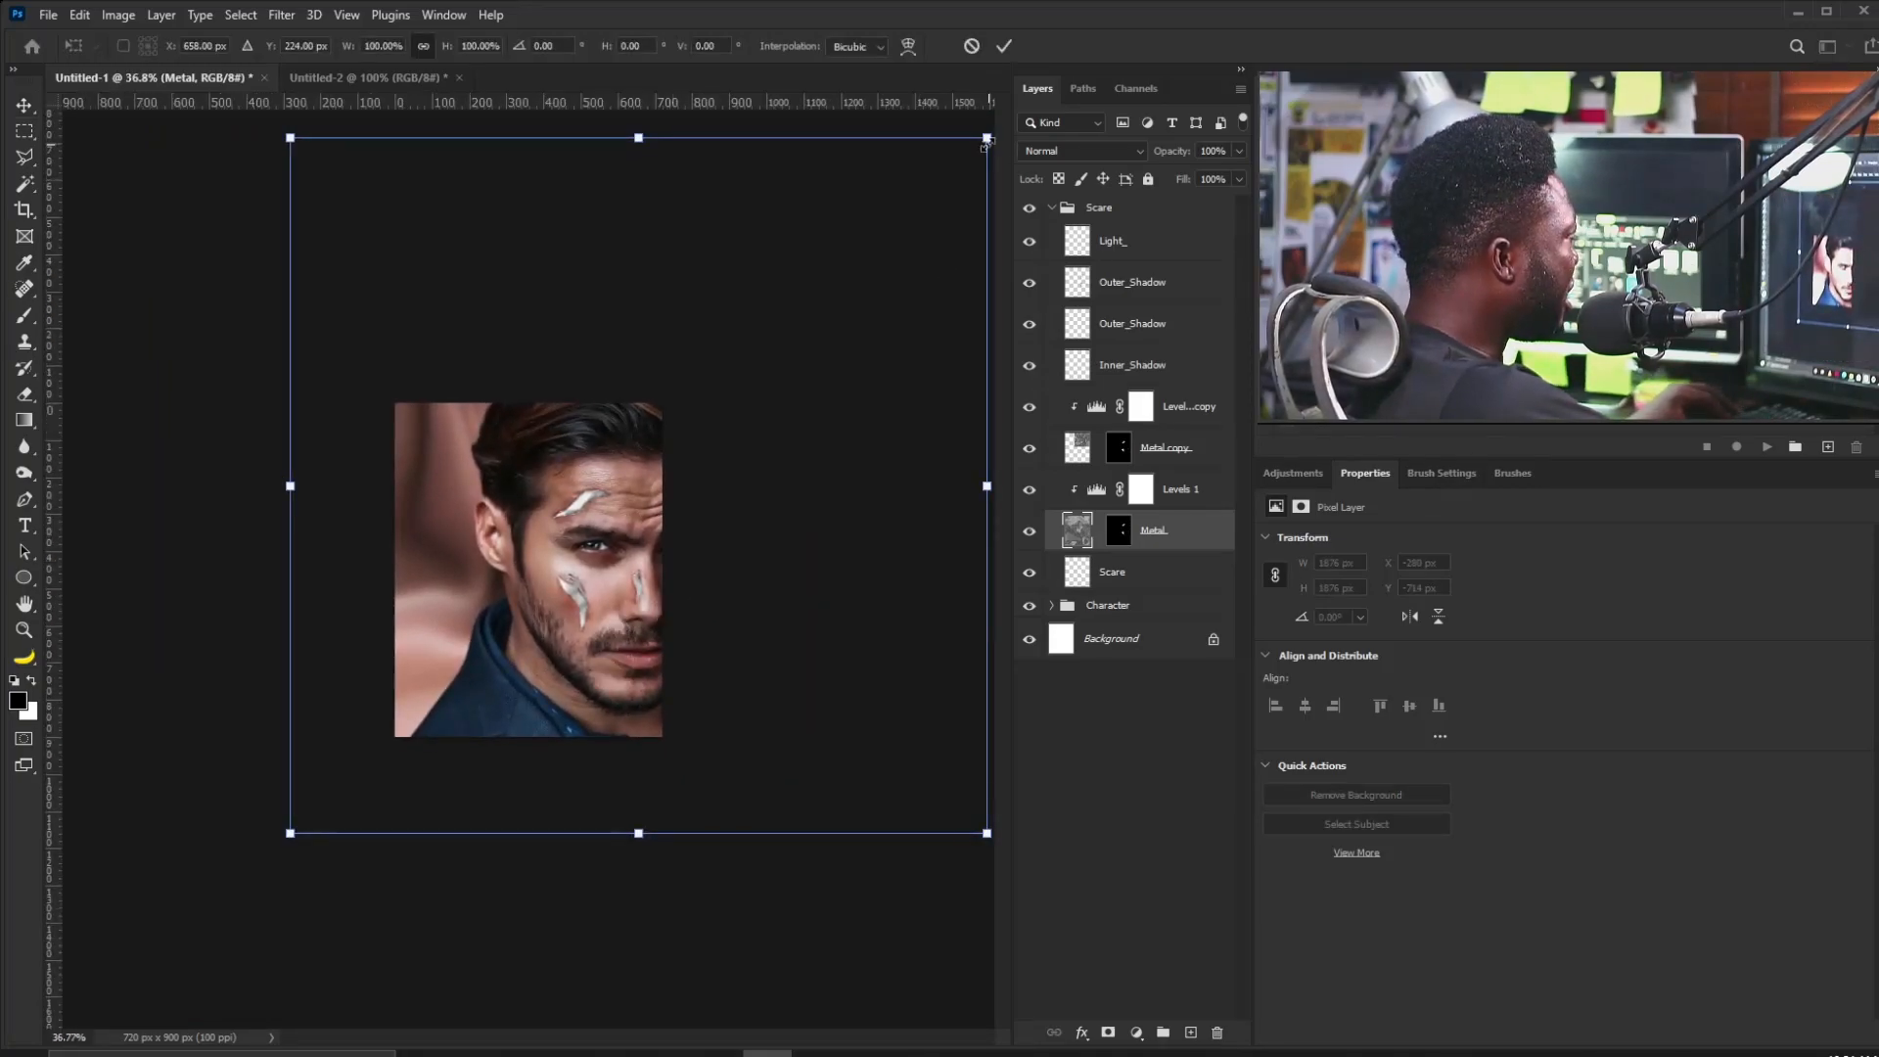
drag(983, 141, 776, 349)
drag(549, 547, 690, 677)
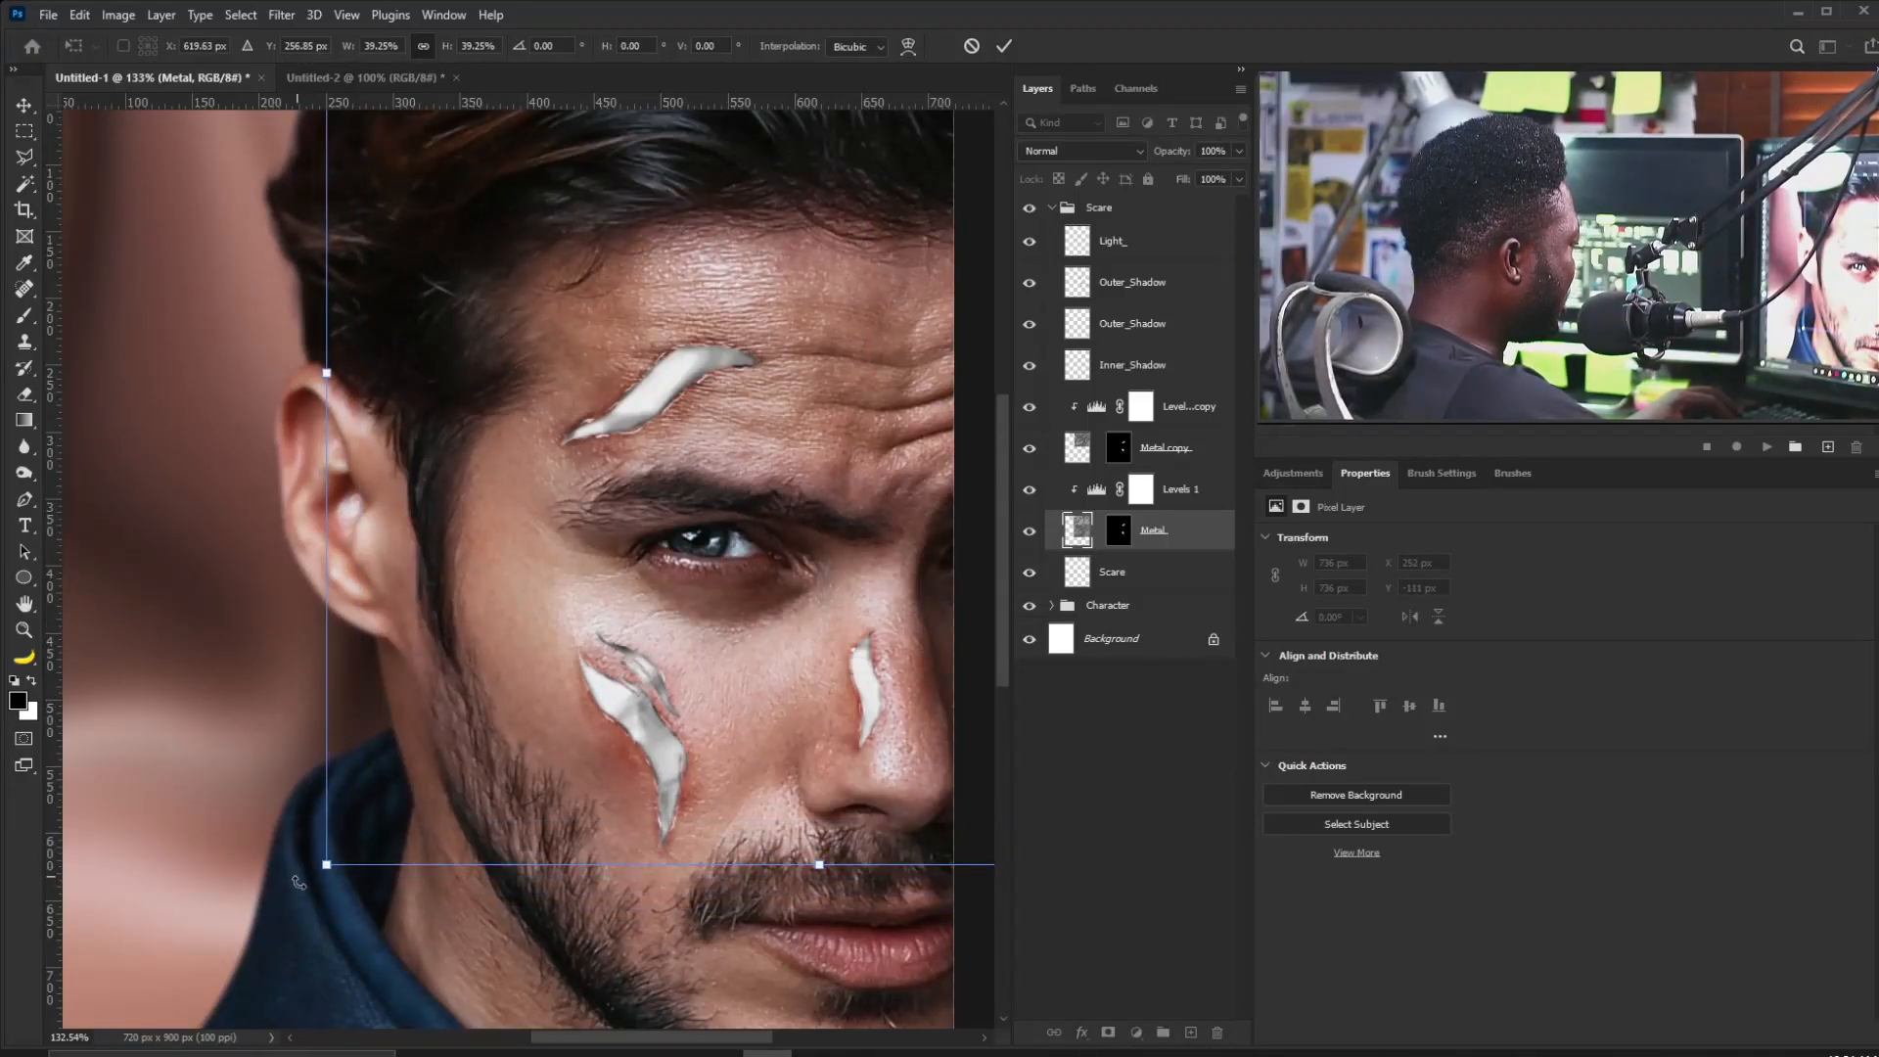
drag(297, 878, 437, 972)
drag(731, 653, 687, 673)
drag(388, 998, 445, 990)
drag(692, 657, 746, 650)
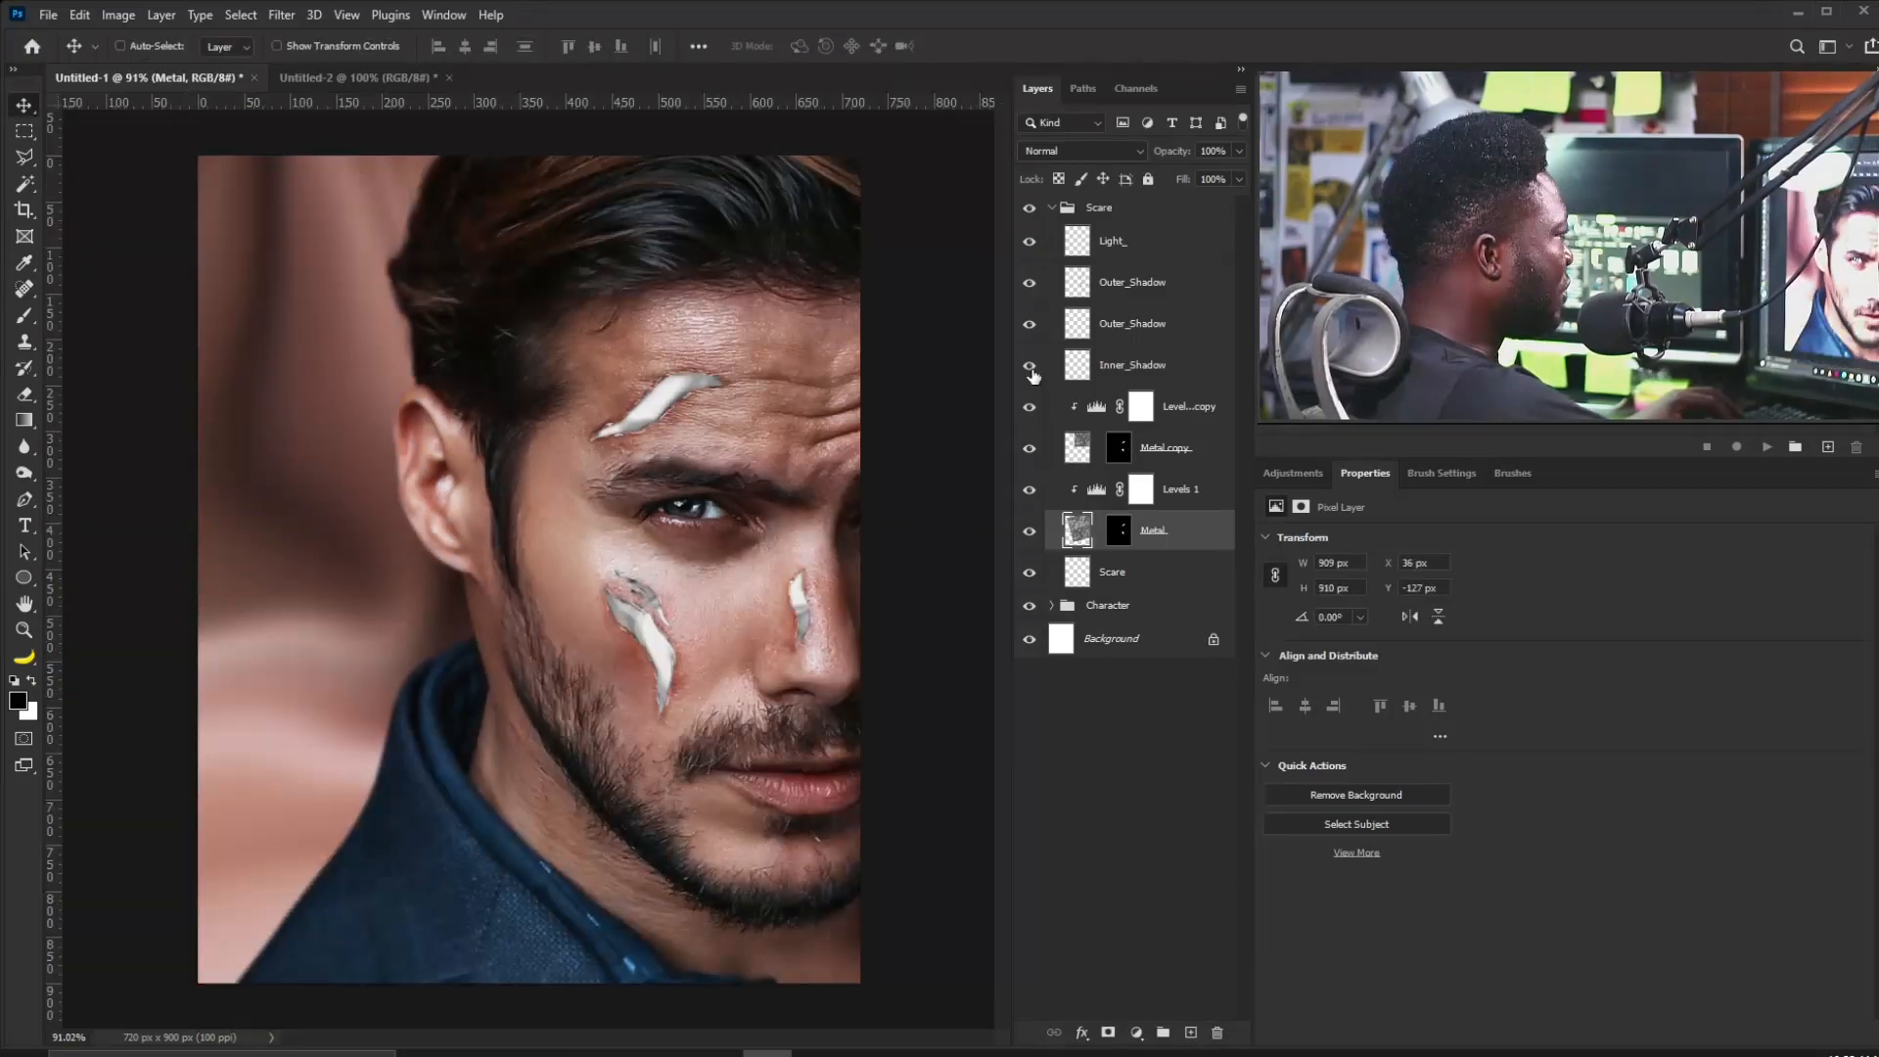
Load the Scare layer's outline as a selection, hide its marquee and ready the Brush on the Inner_Shadow layer.
click(1030, 369)
click(1030, 369)
ctrl+click(1086, 577)
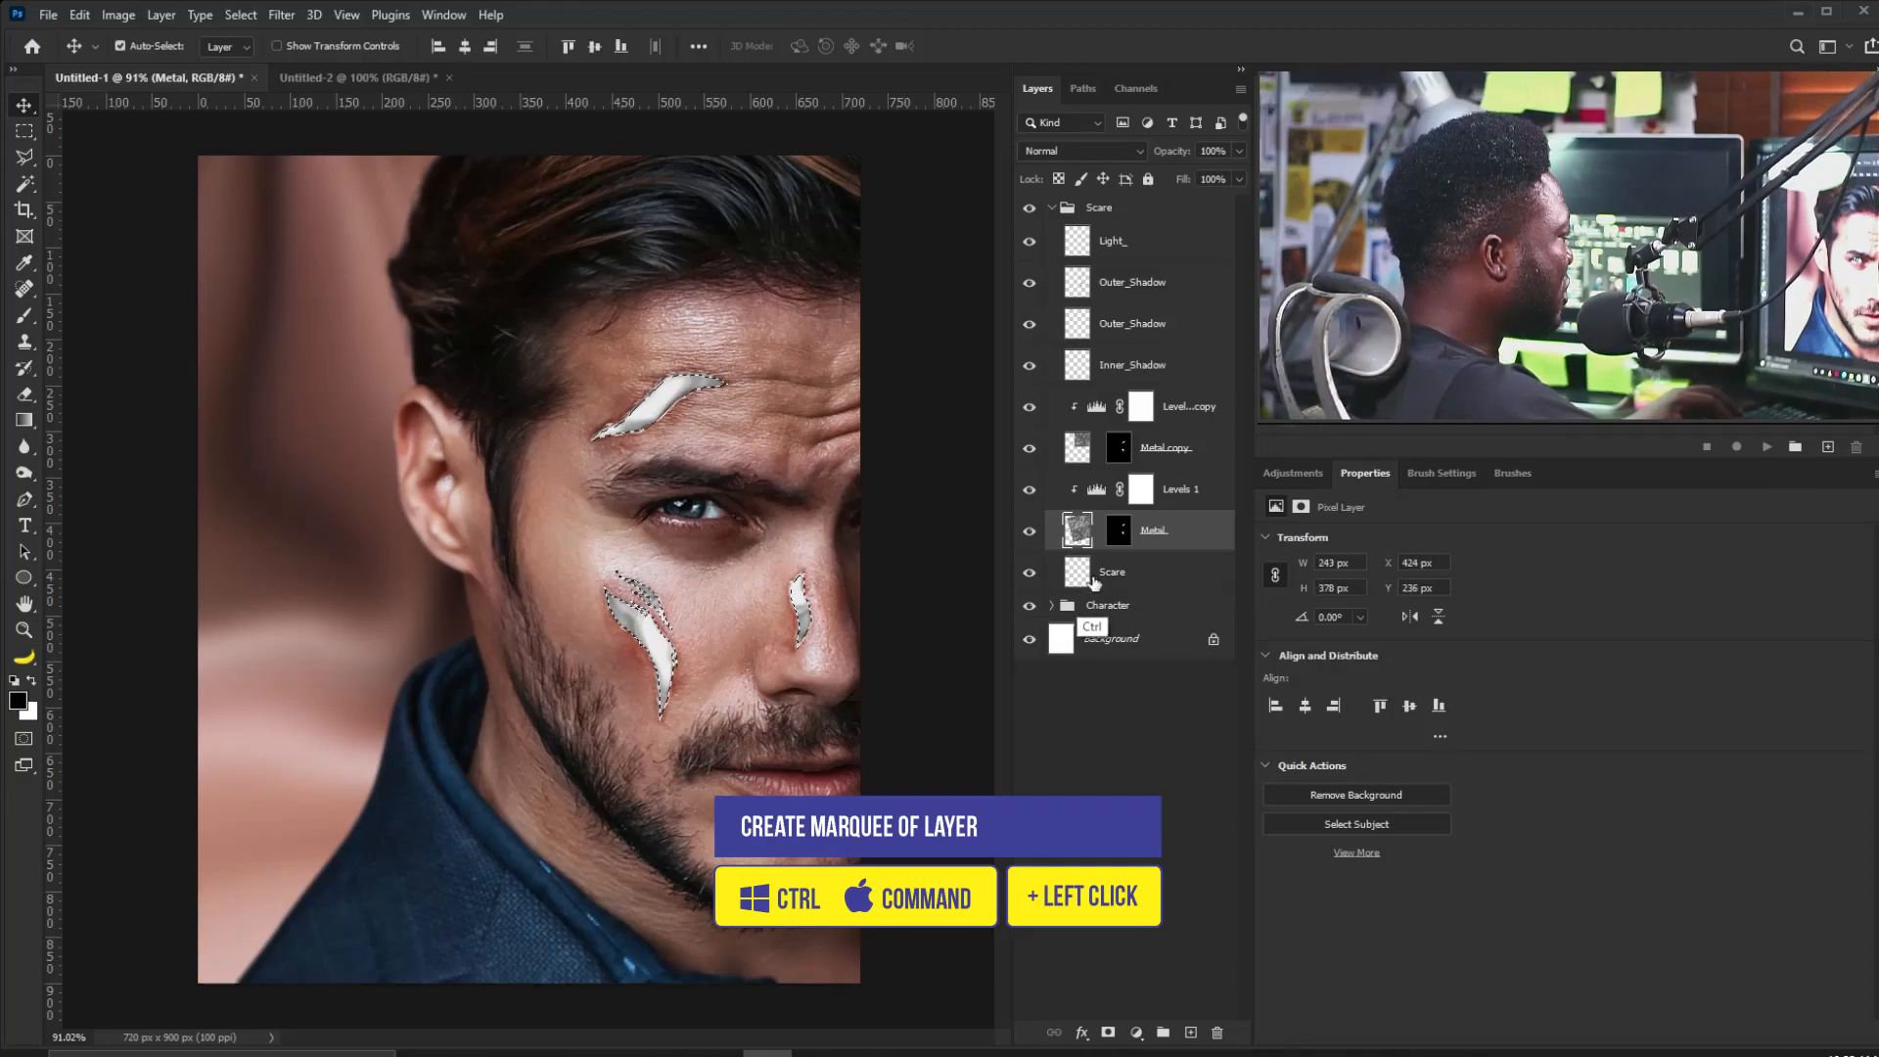
click(1130, 366)
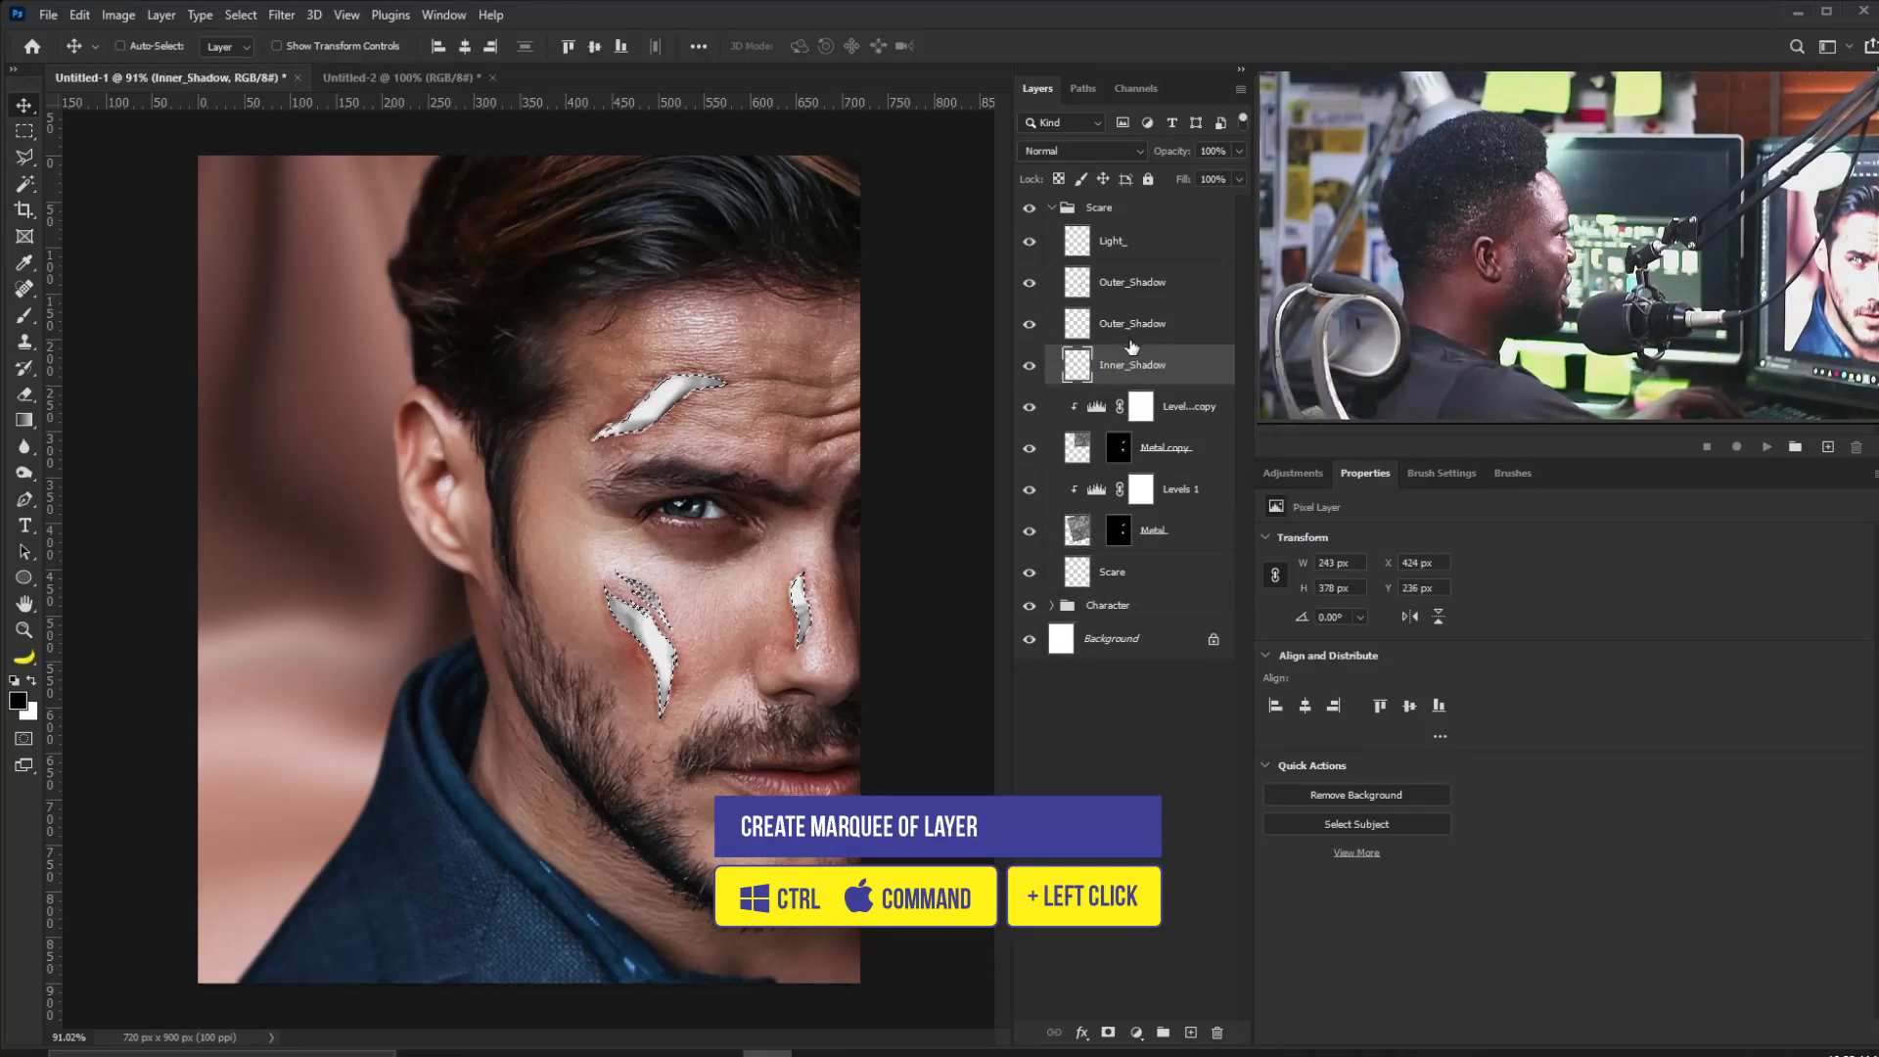
scroll(674, 651, up, 1)
scroll(674, 650, up, 5)
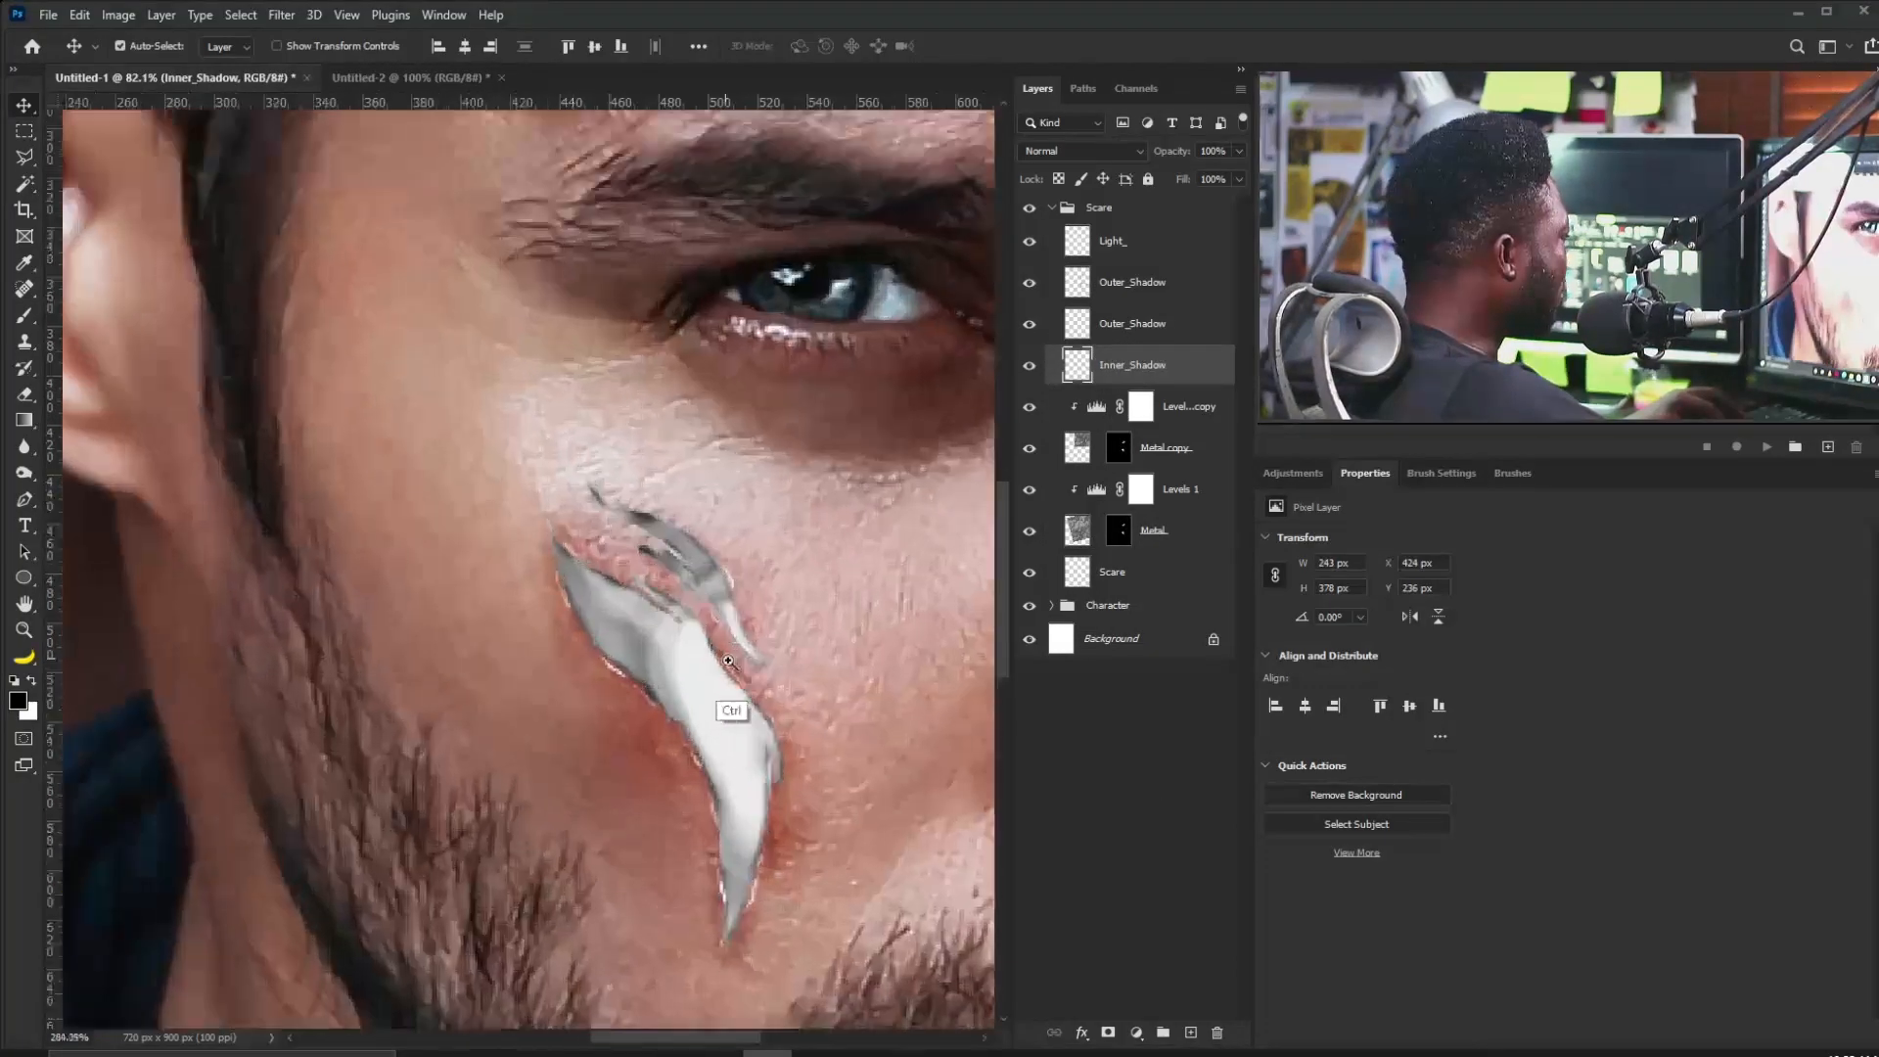
key(b)
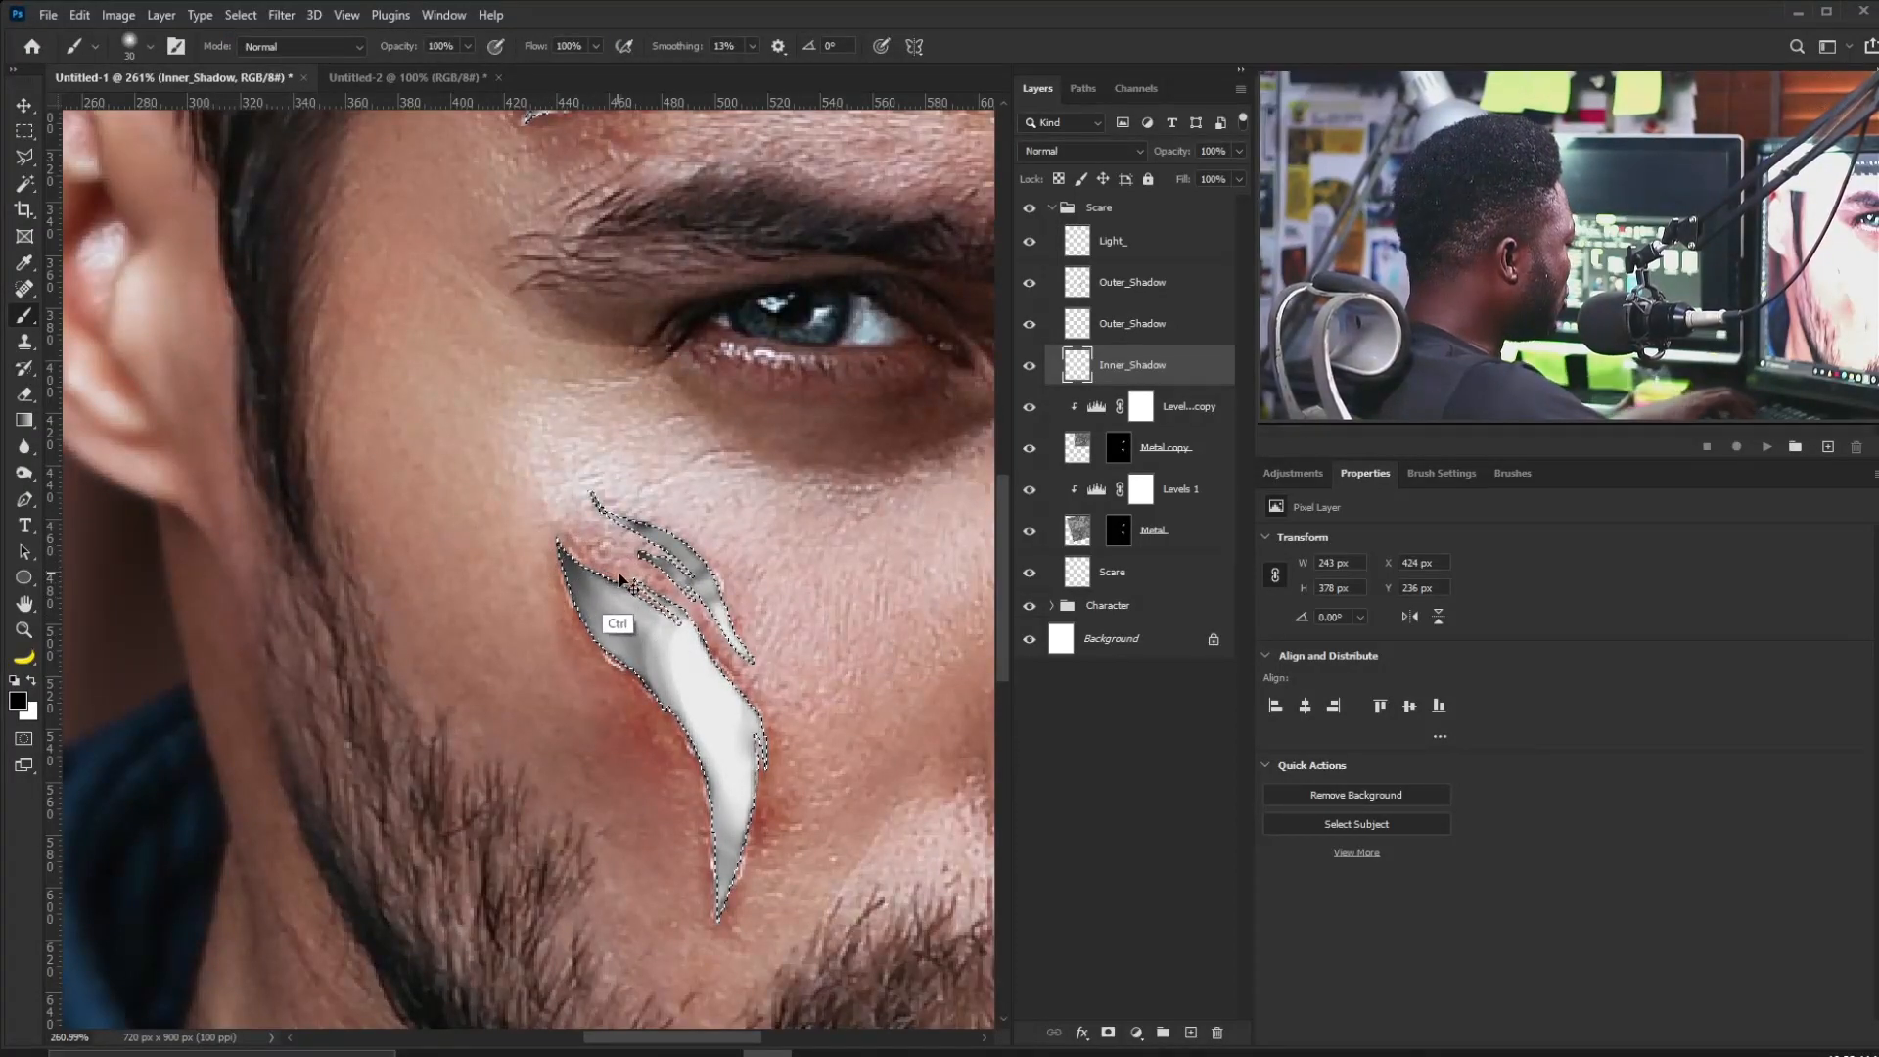
key(ctrl+h)
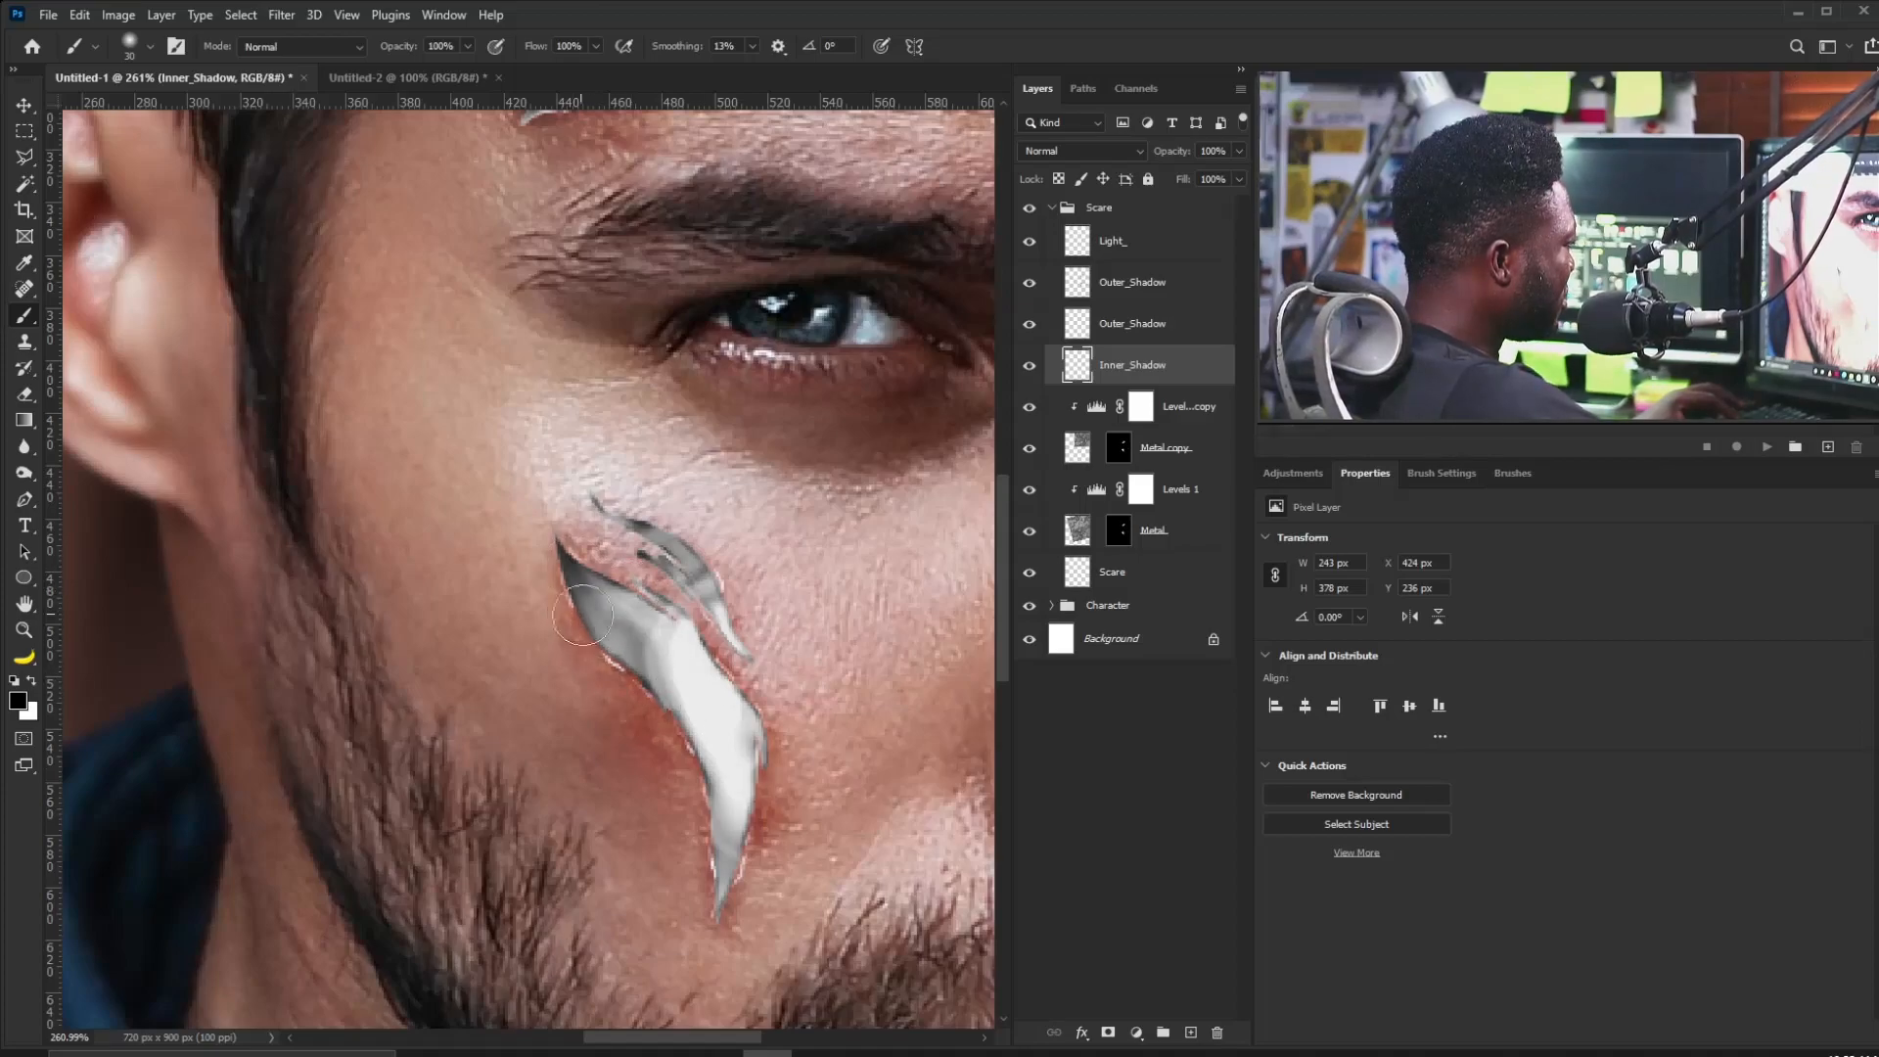
Paint soft black shading along the inner edges of the cheek and forehead scars on the Inner_Shadow layer.
mouse_move(783, 712)
mouse_down()
mouse_move(723, 656)
mouse_move(757, 765)
mouse_move(673, 602)
mouse_move(692, 656)
mouse_up()
scroll(696, 410, down, 5)
scroll(722, 340, up, 3)
drag(722, 297, 652, 467)
scroll(653, 466, up, 3)
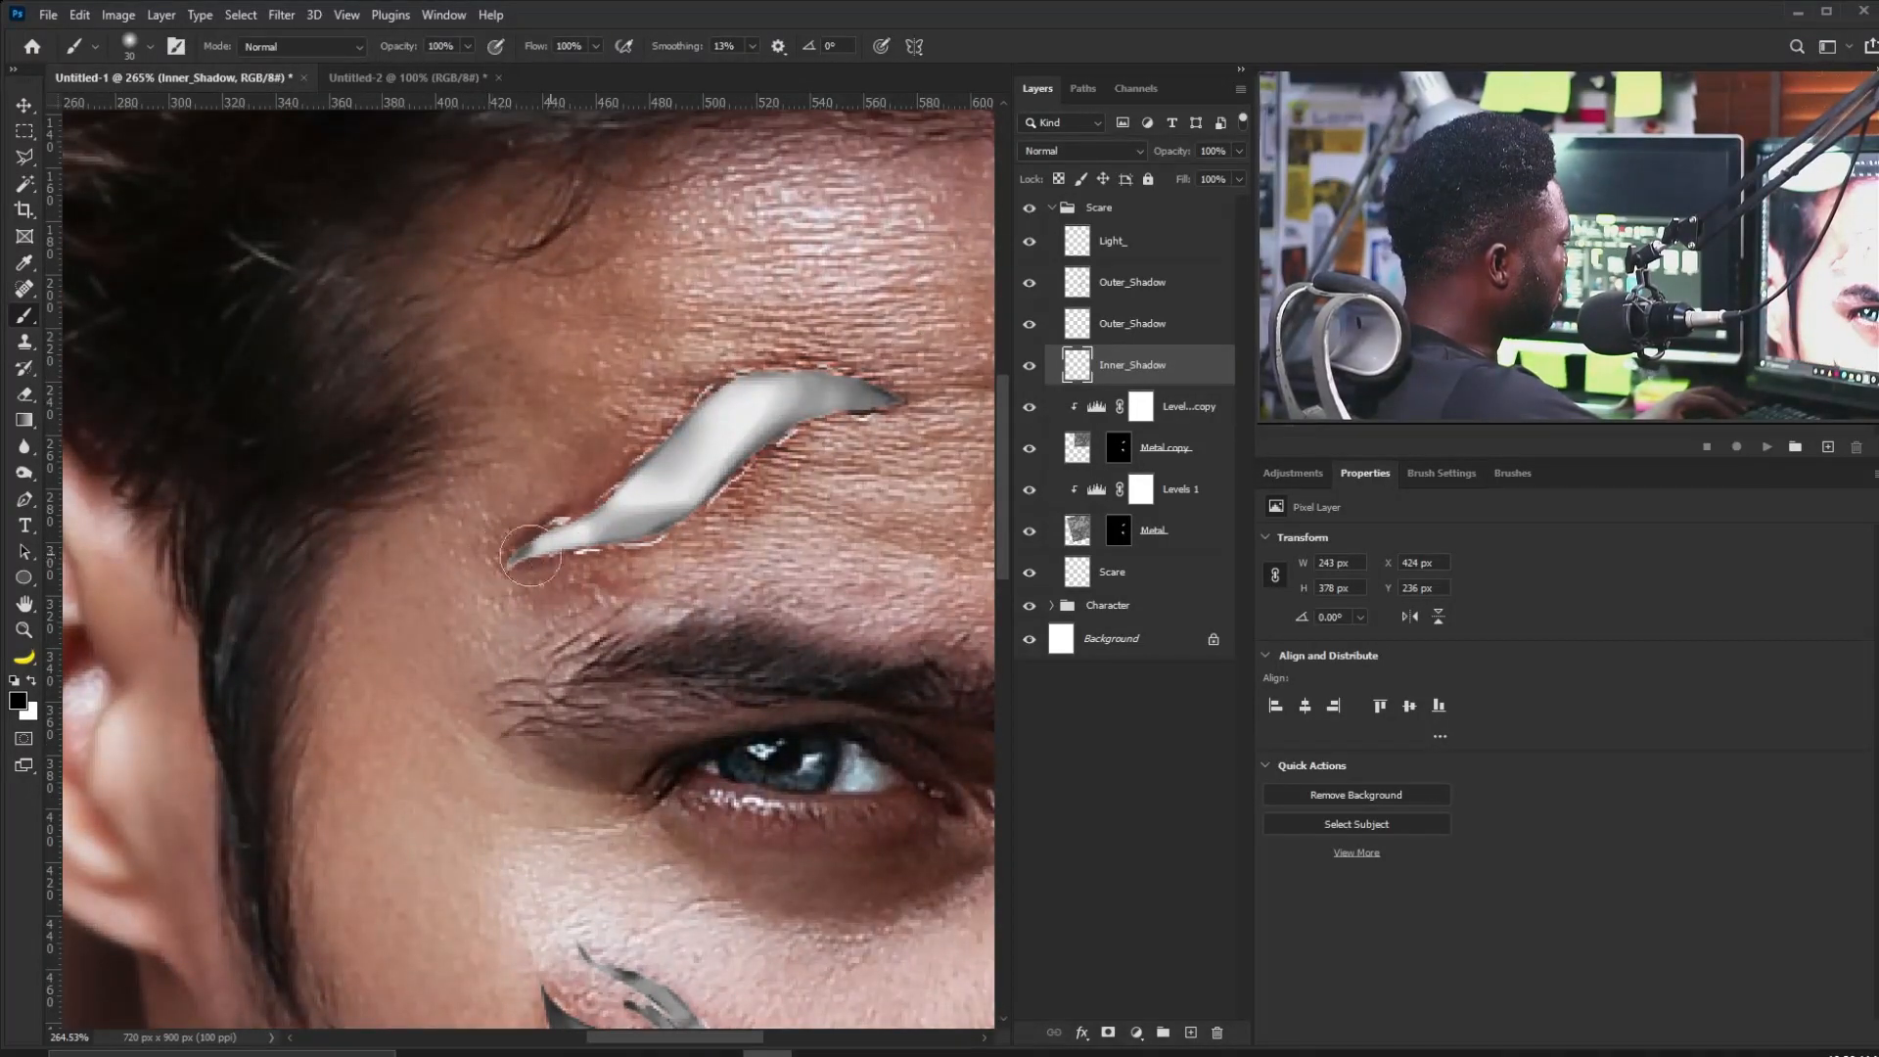
scroll(592, 553, down, 4)
scroll(577, 640, up, 2)
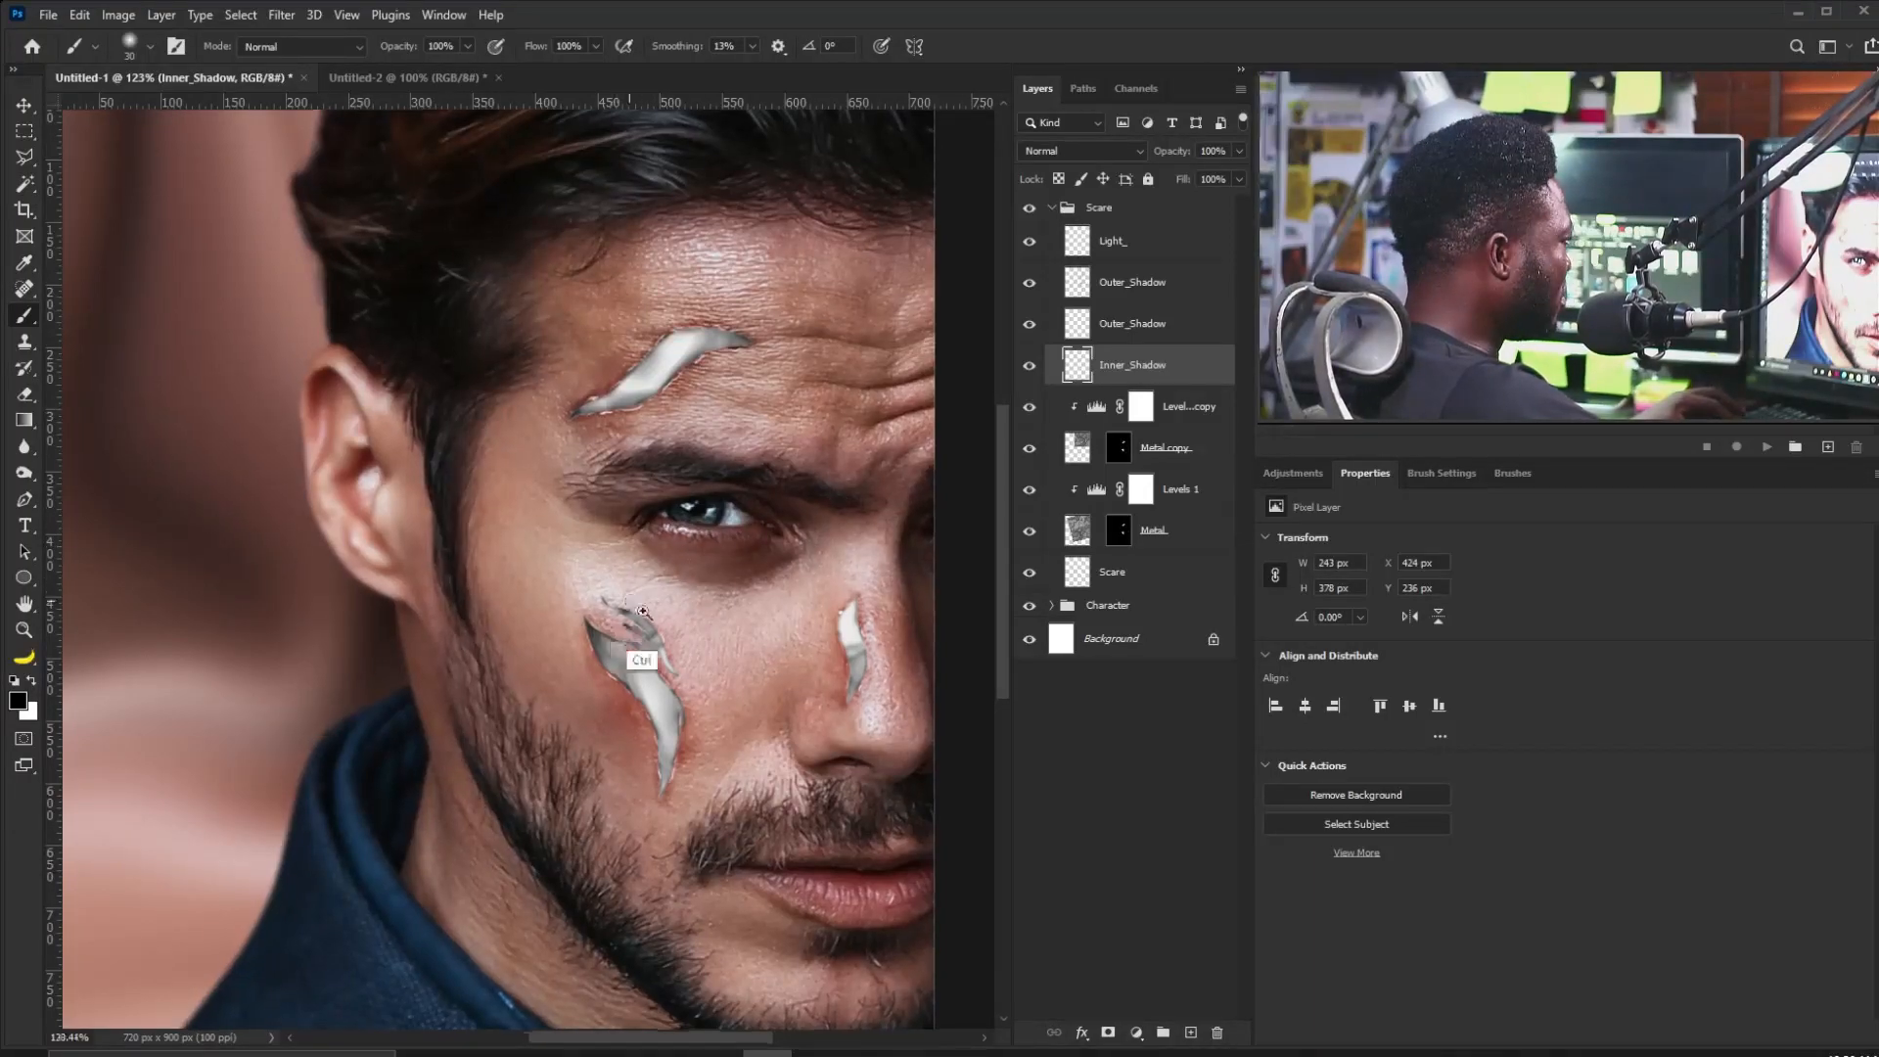
Make the upper Outer_Shadow layer active and deselect the scar outline.
scroll(631, 604, up, 3)
click(1077, 324)
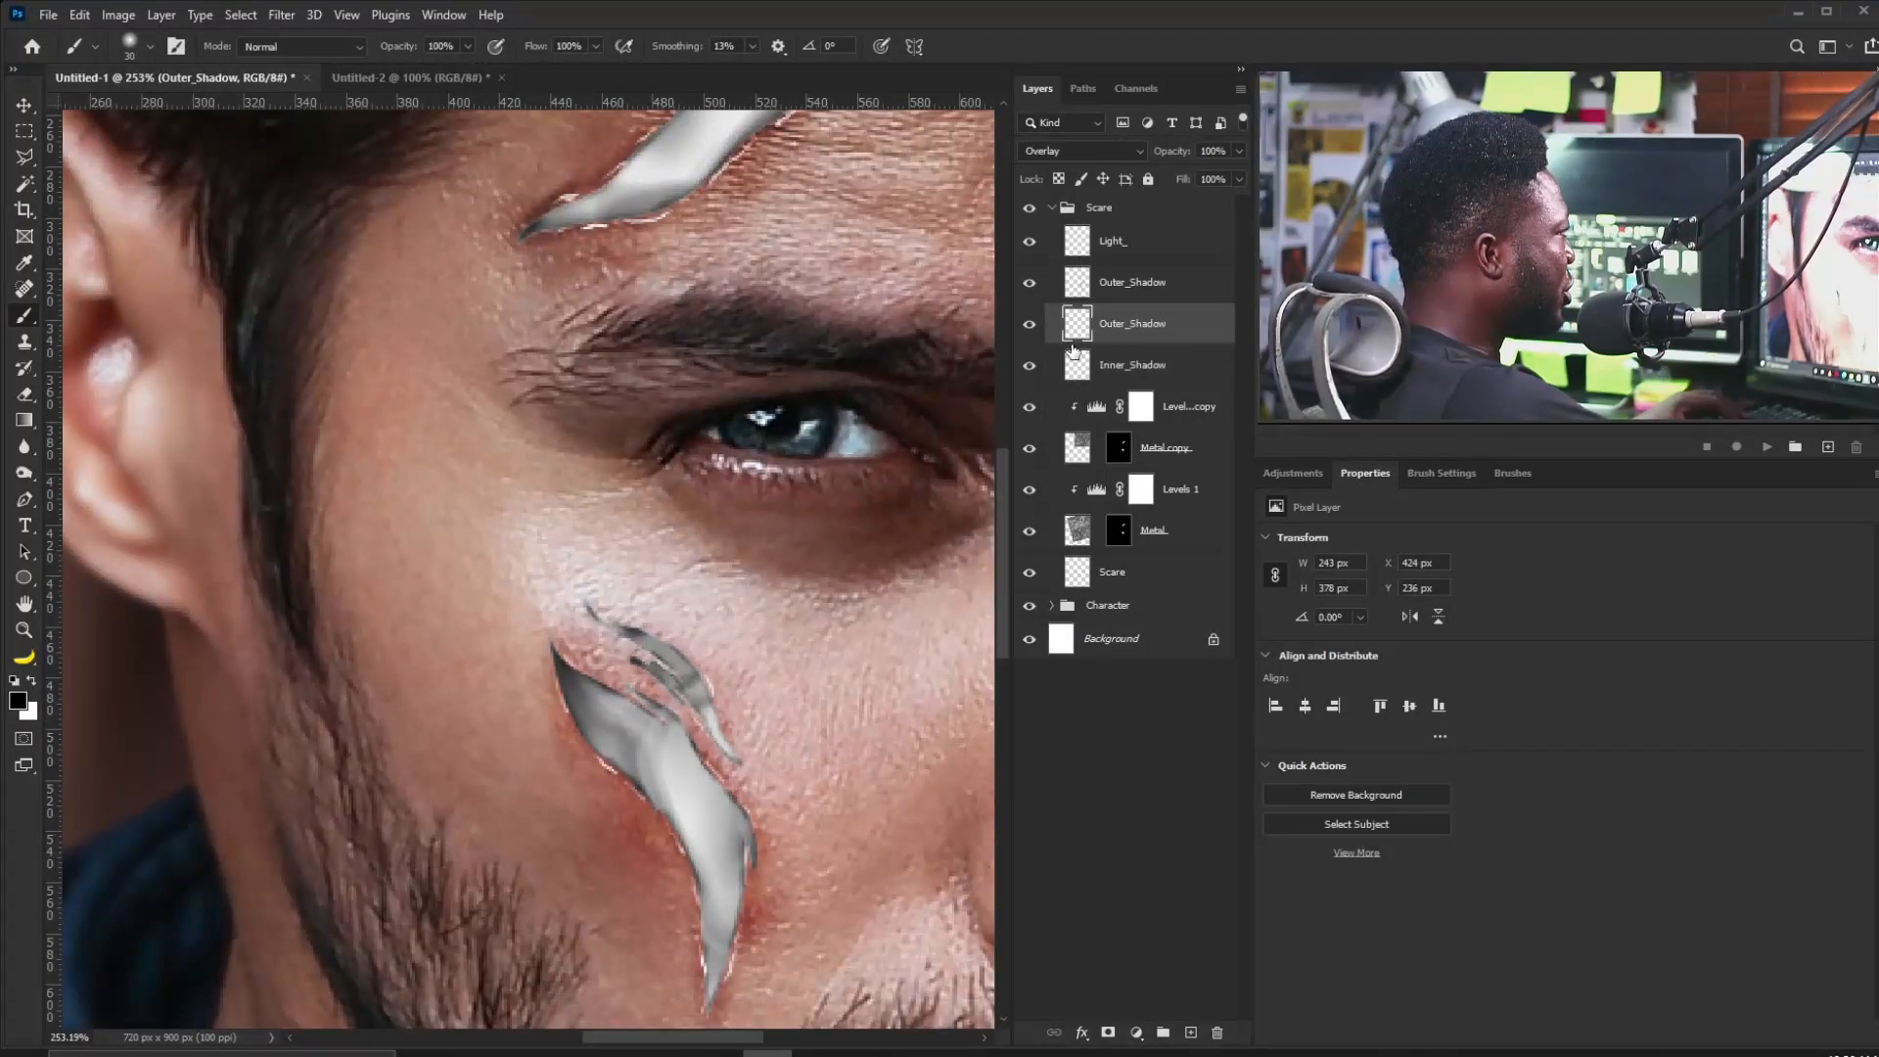
click(1112, 292)
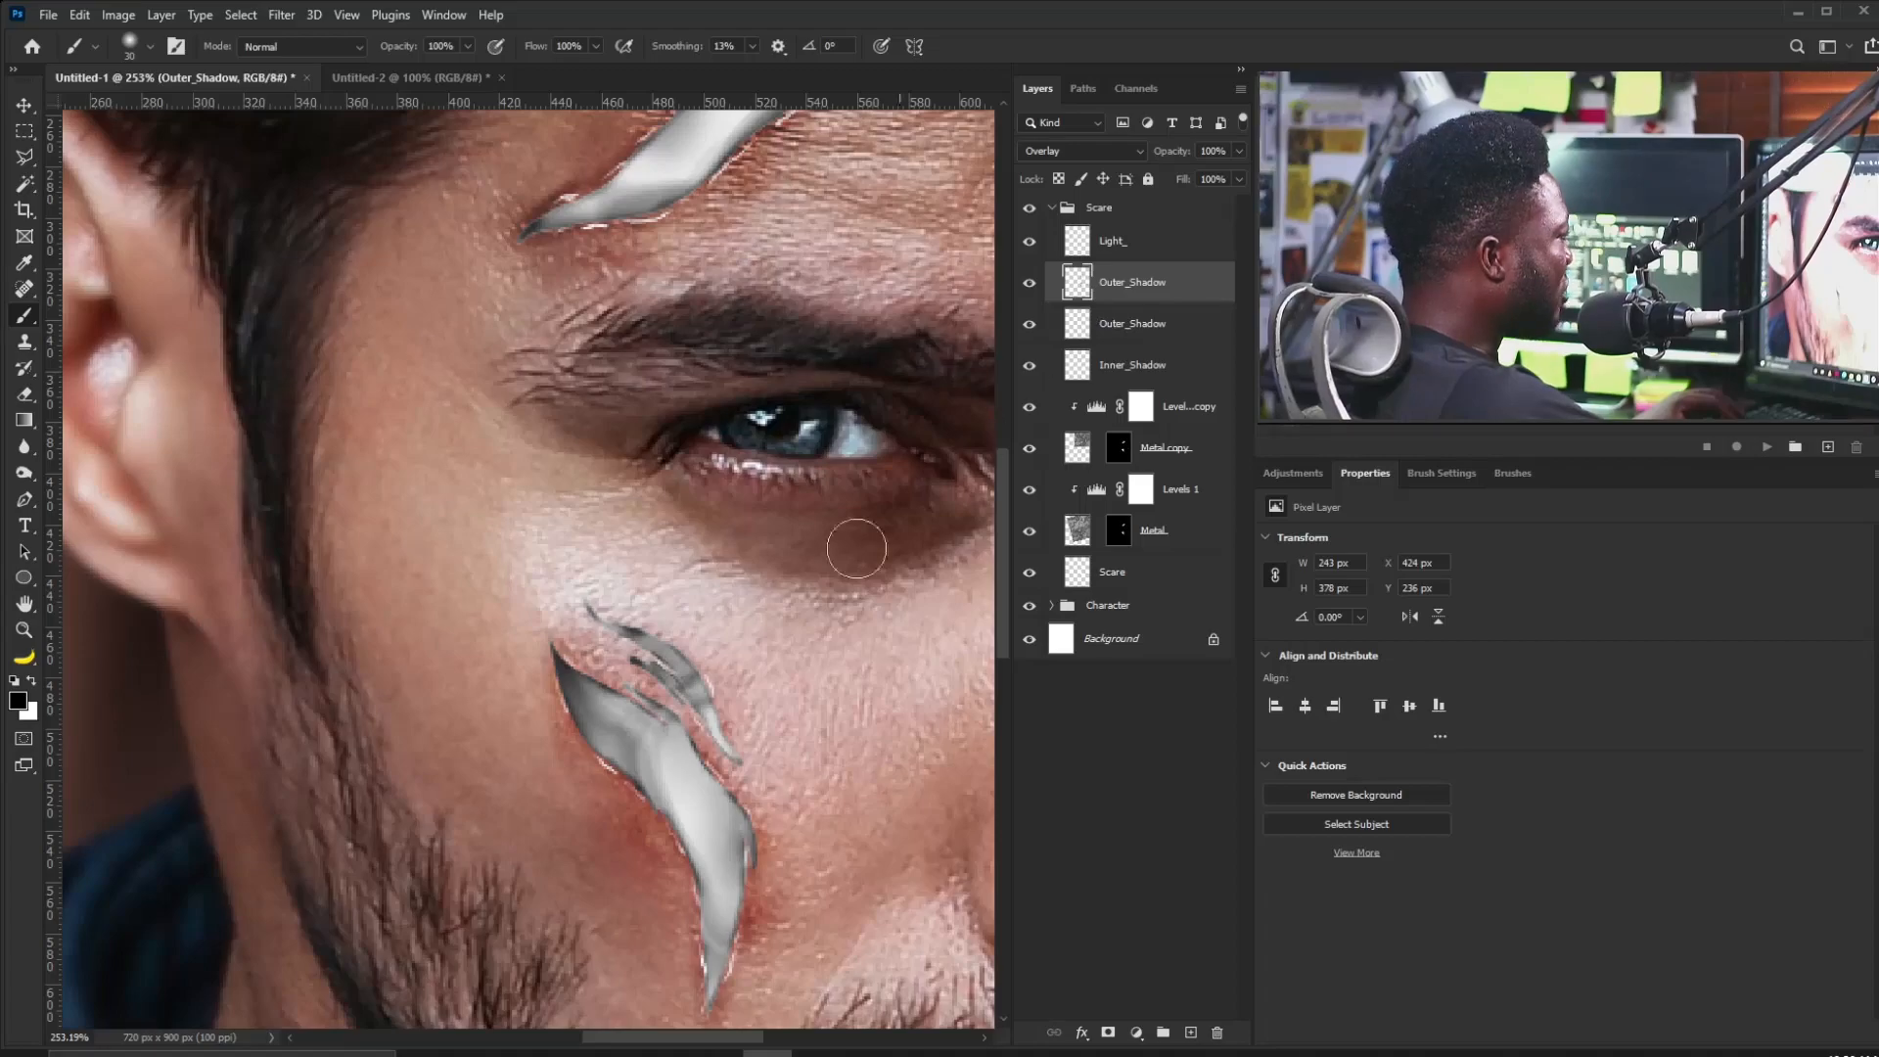
key(ctrl)
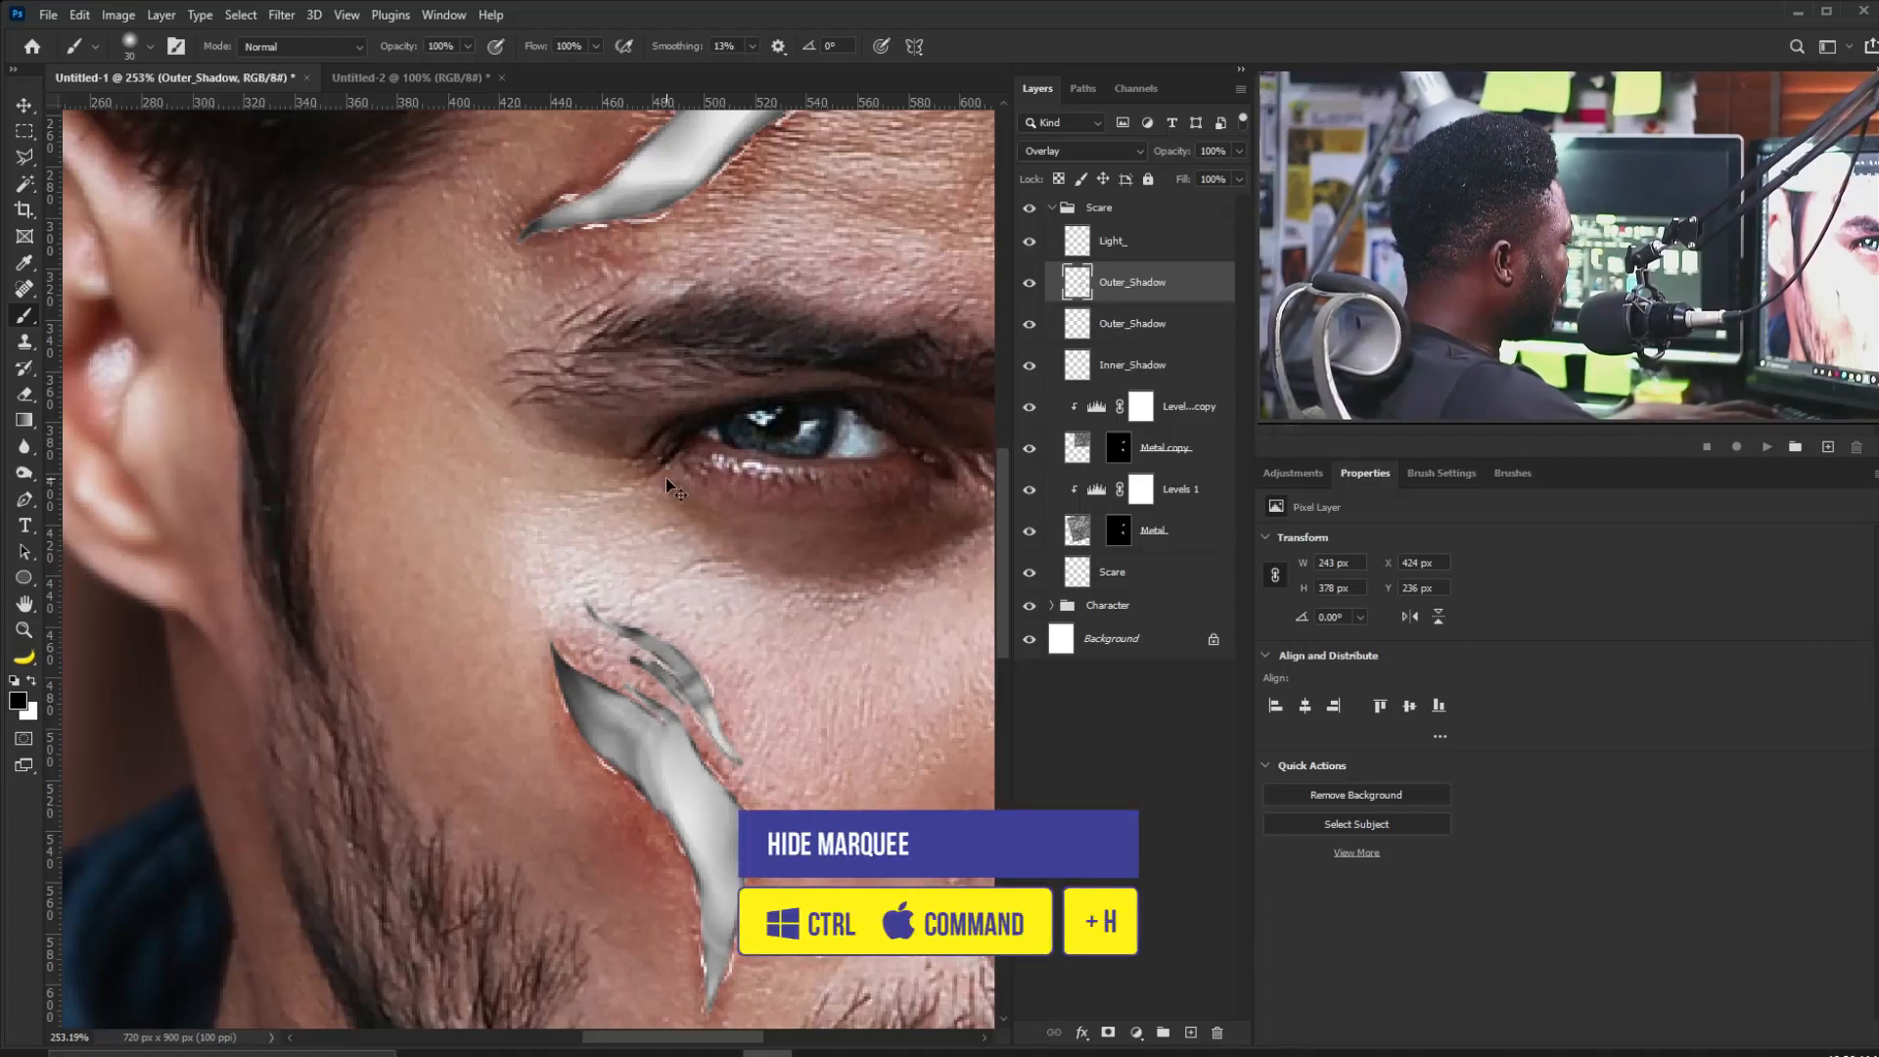
key(ctrl+h)
key(ctrl+d)
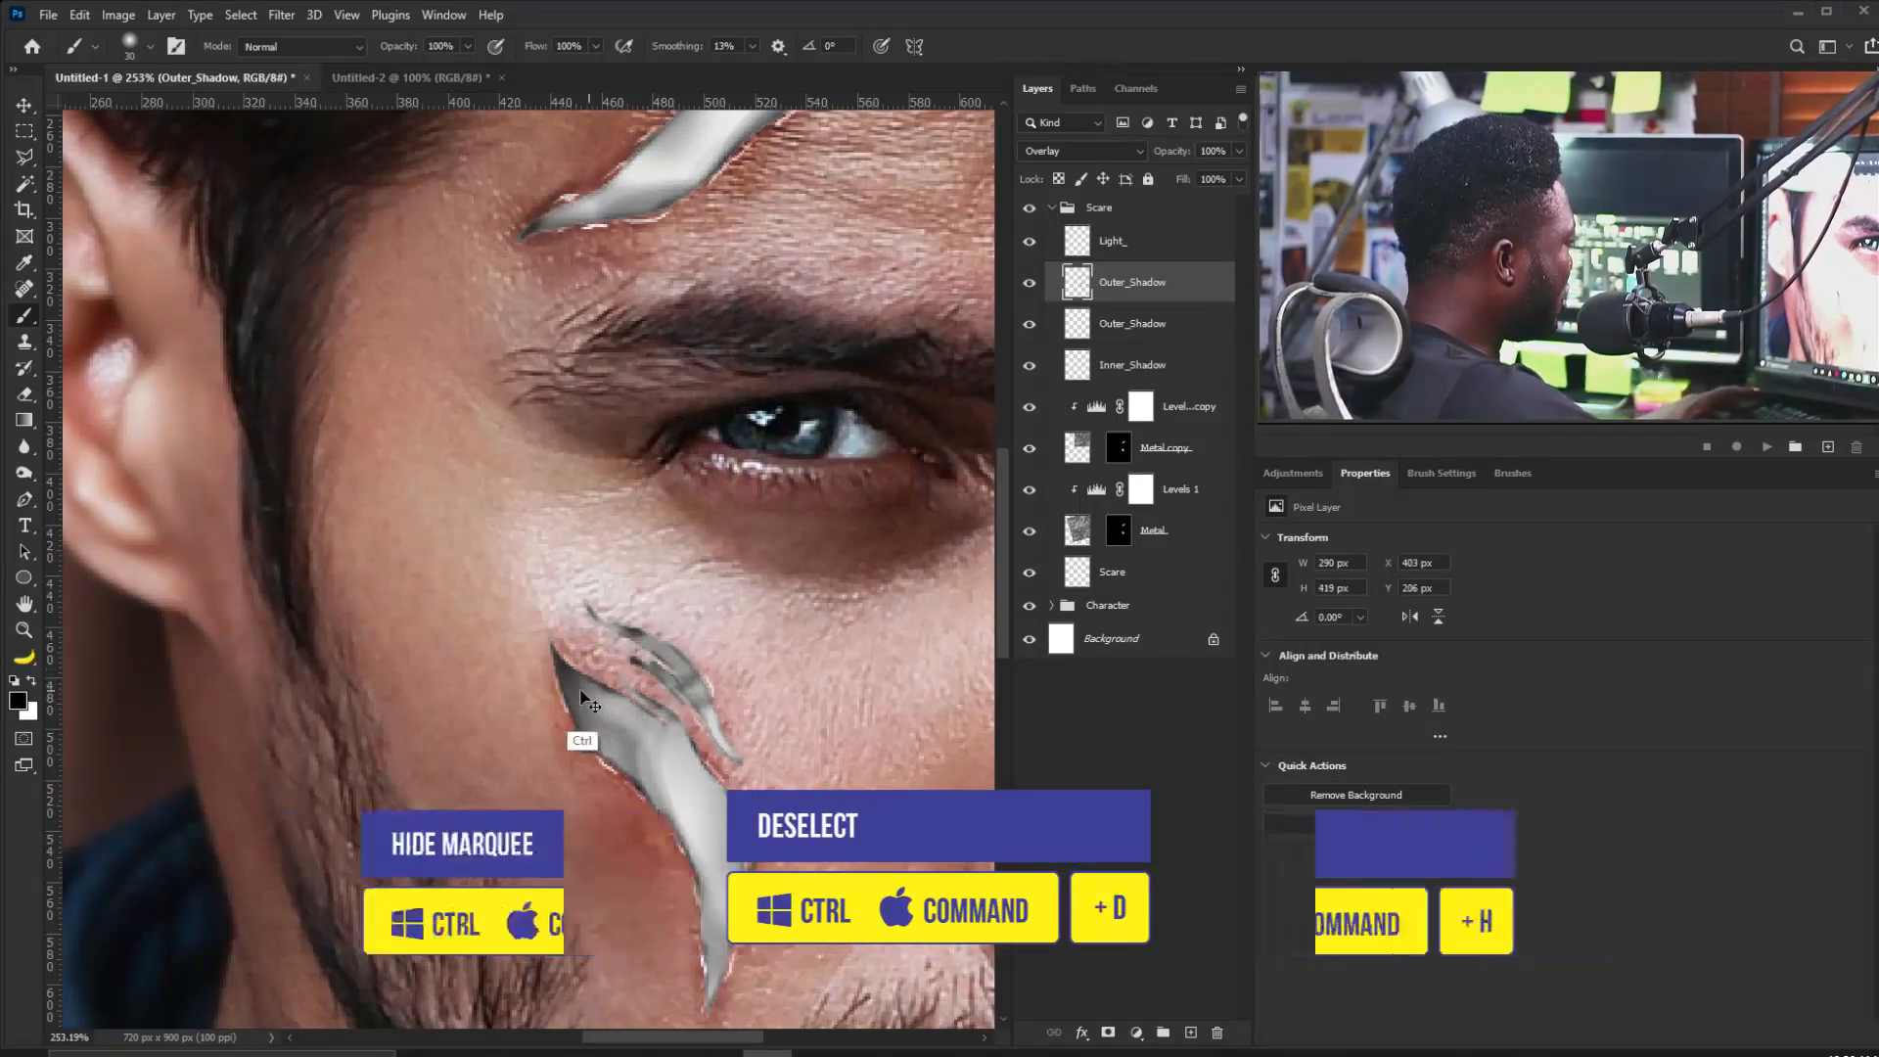
Shrink the brush to a few pixels and paint a dark line along the upper edge of the large cheek scar.
scroll(663, 665, up, 5)
key(bracketleft)
key(bracketleft)
key(bracketleft)
key(bracketleft)
key(bracketleft)
key(bracketleft)
key(bracketleft)
key(bracketleft)
key(bracketleft)
key(bracketleft)
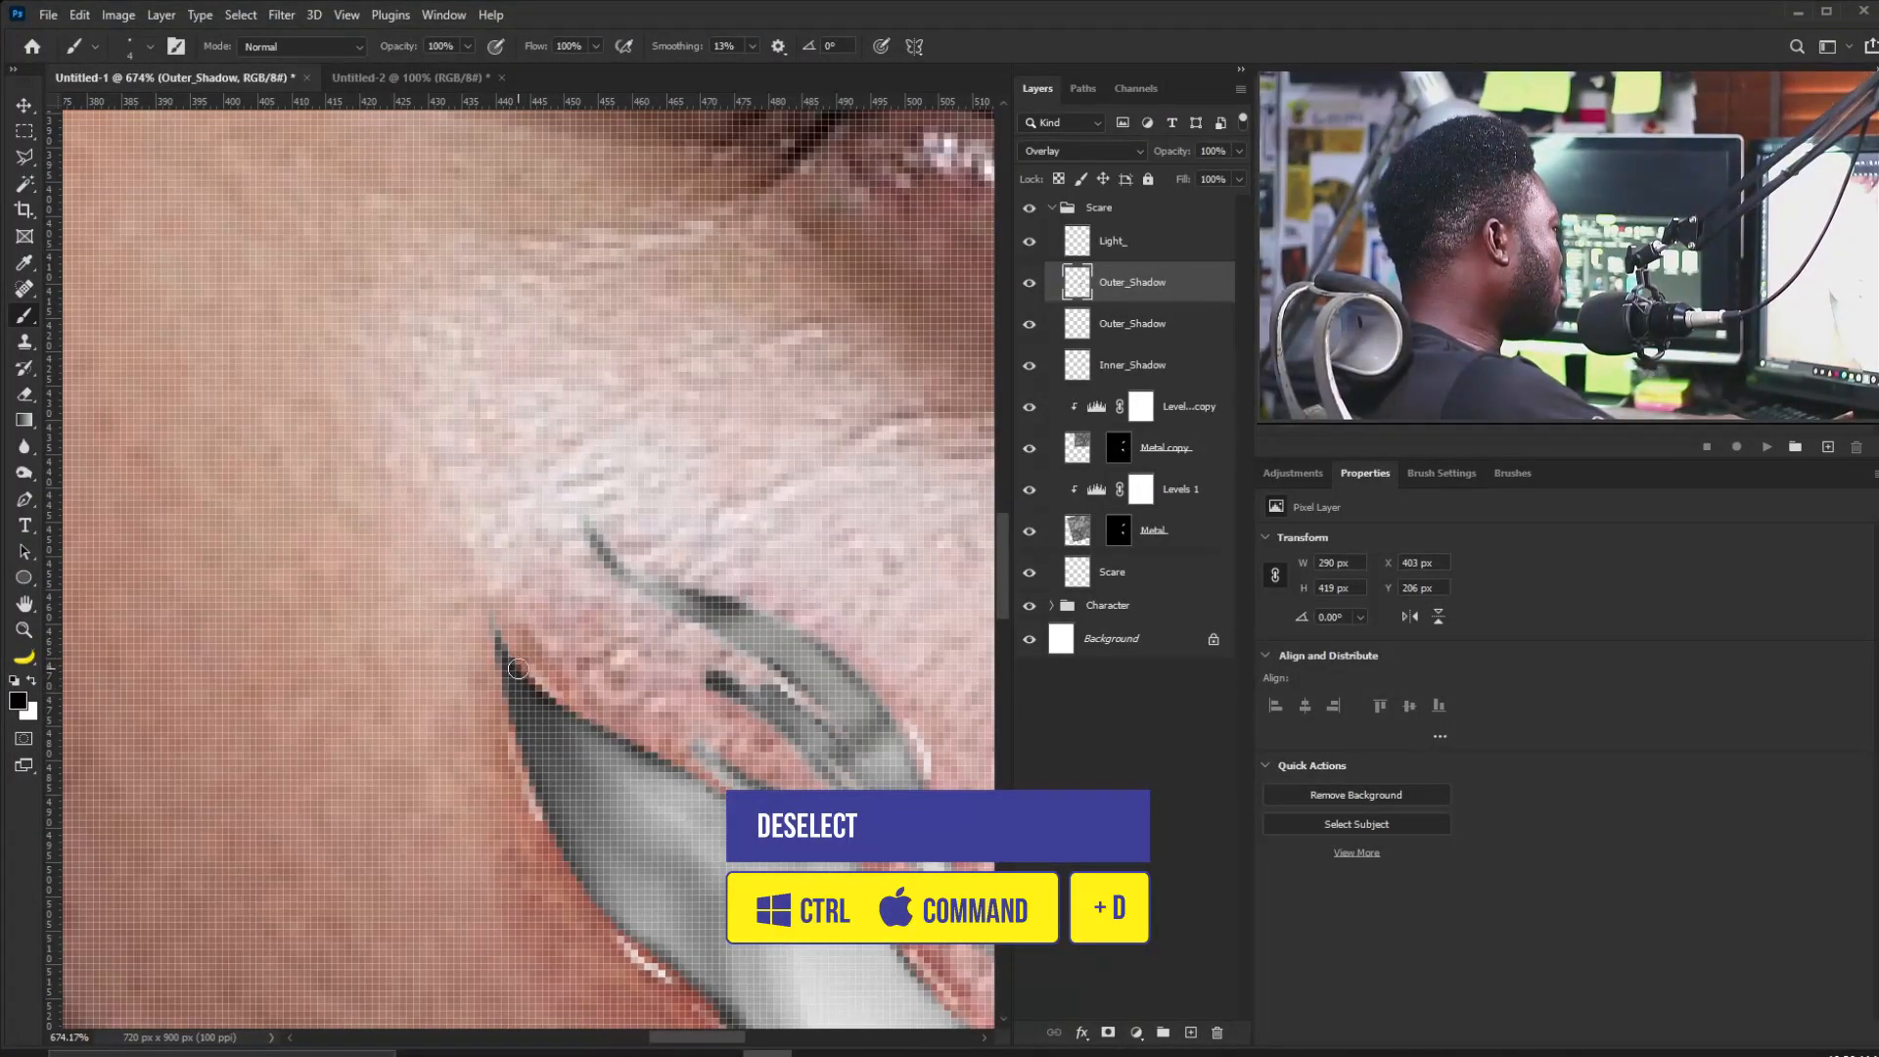
drag(565, 711, 661, 756)
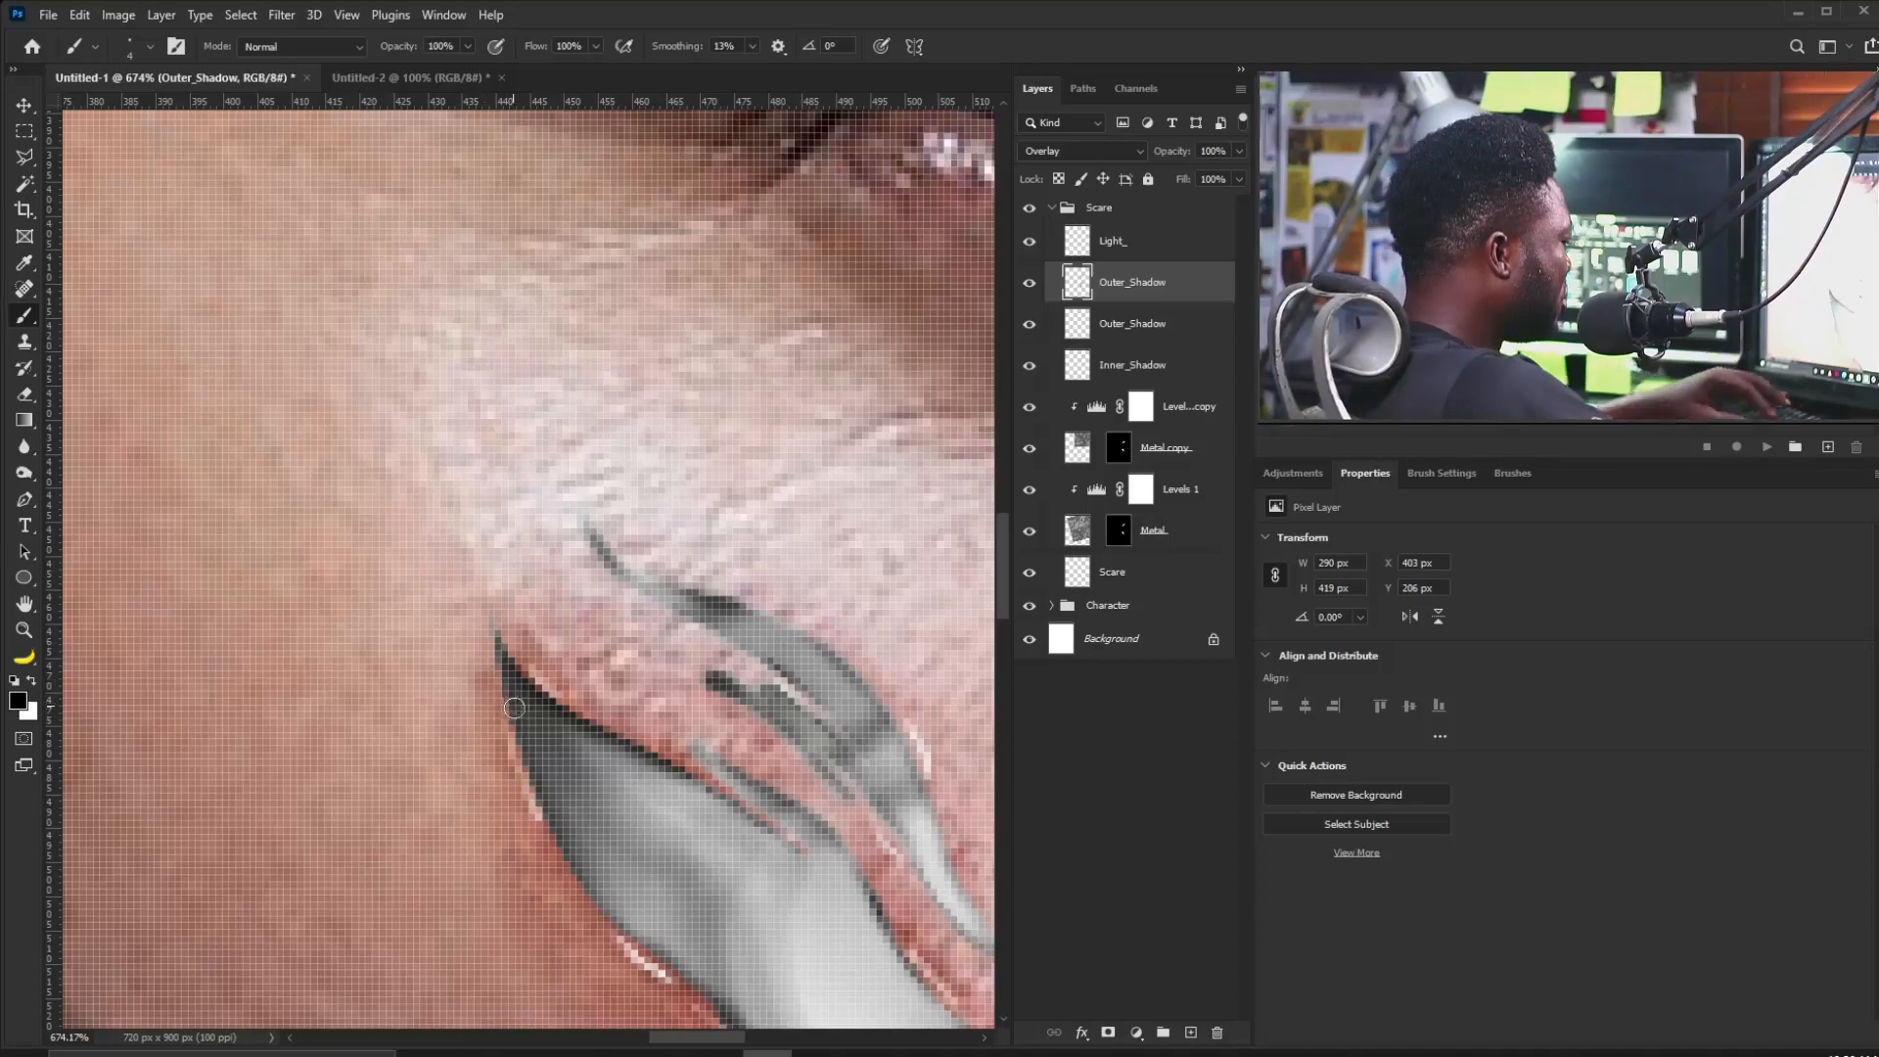
Paint a thin dark shadow line on the skin along the lower outer edge of the large cheek scar.
scroll(512, 706, up, 3)
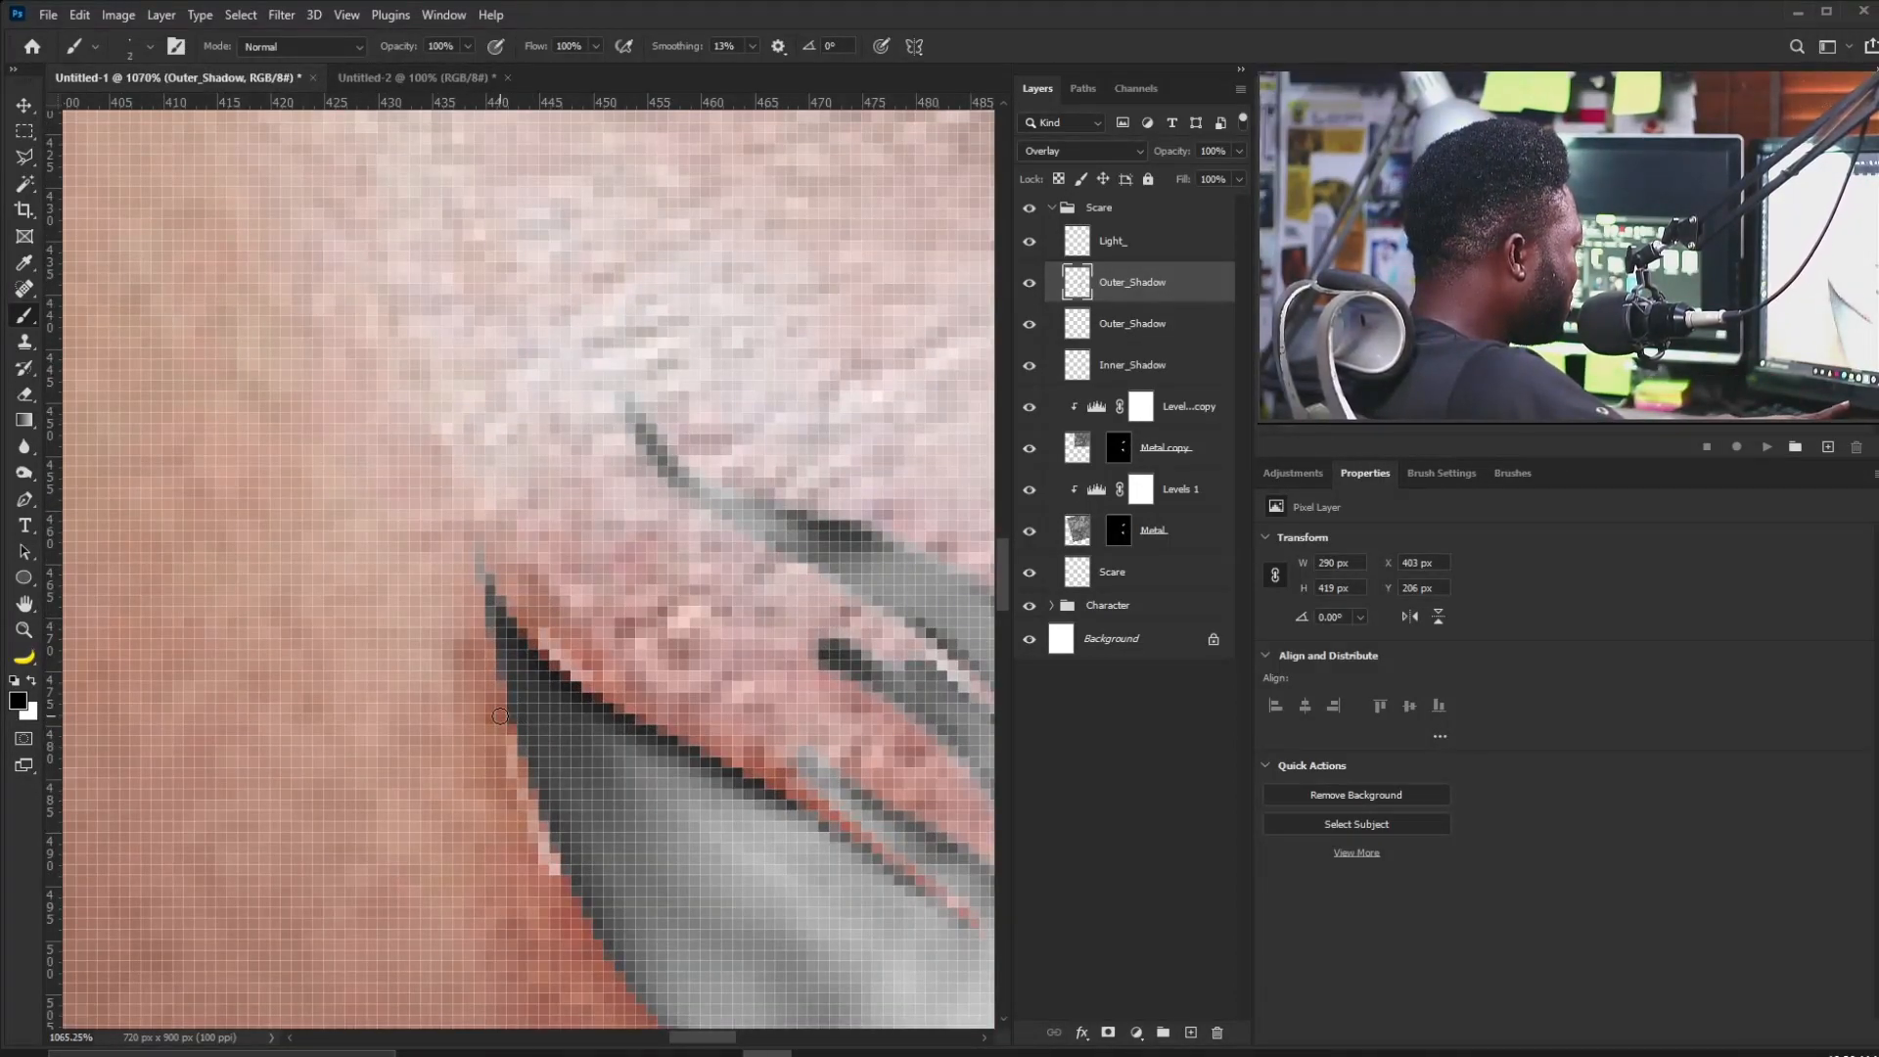
click(501, 704)
drag(544, 736, 453, 445)
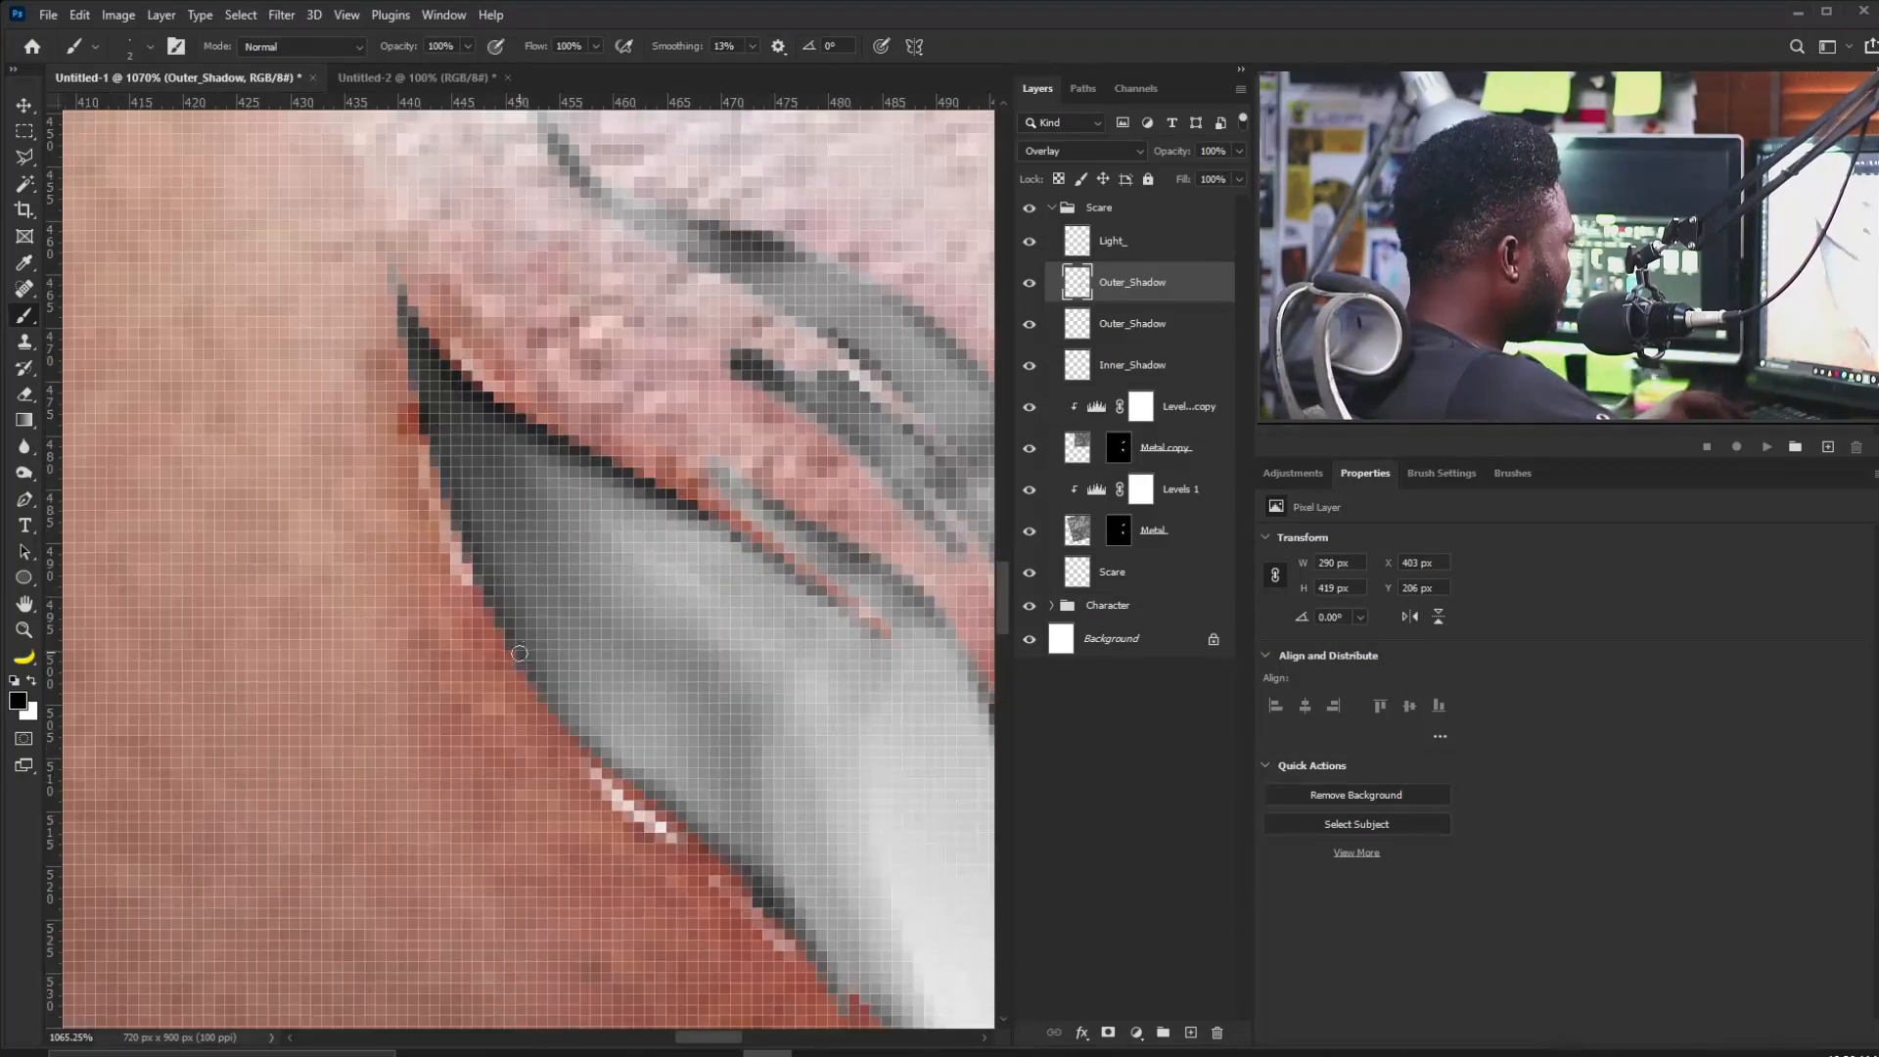
click(530, 698)
drag(595, 732, 439, 527)
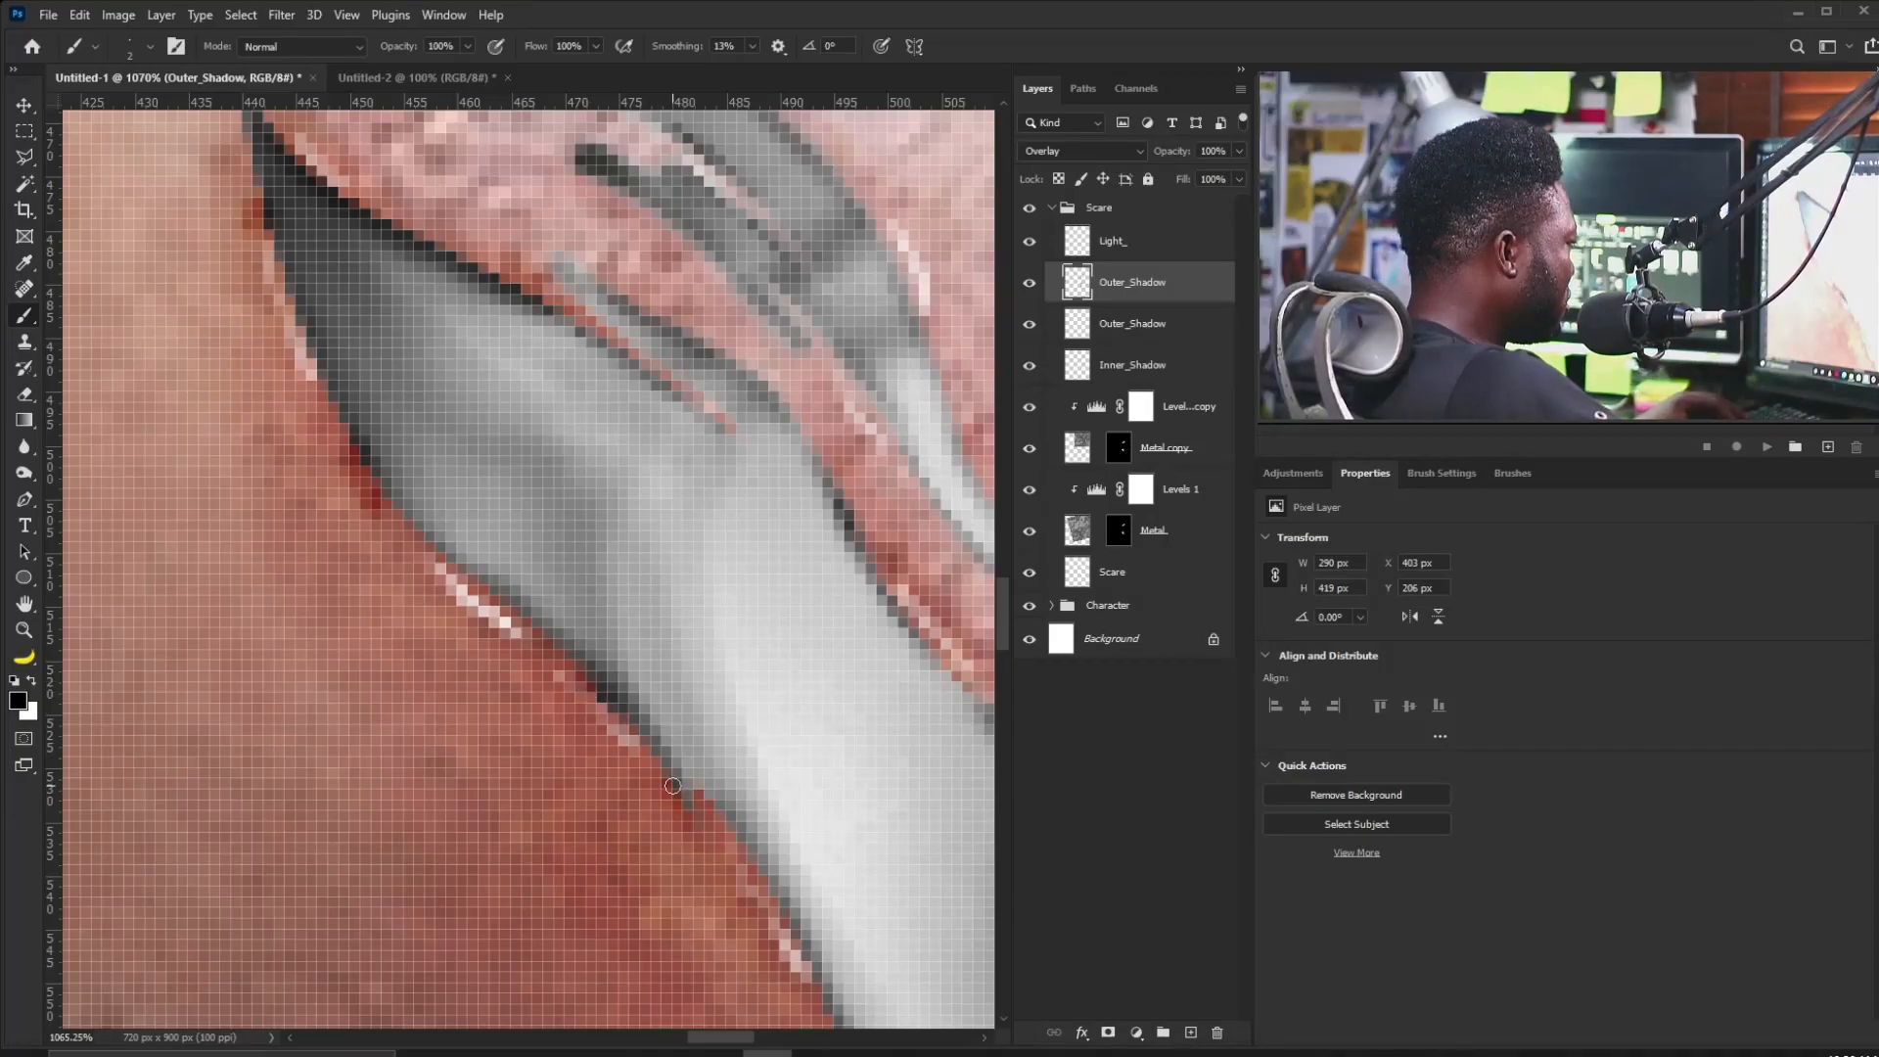
mouse_move(790, 871)
mouse_down()
mouse_move(587, 672)
mouse_move(609, 662)
mouse_up()
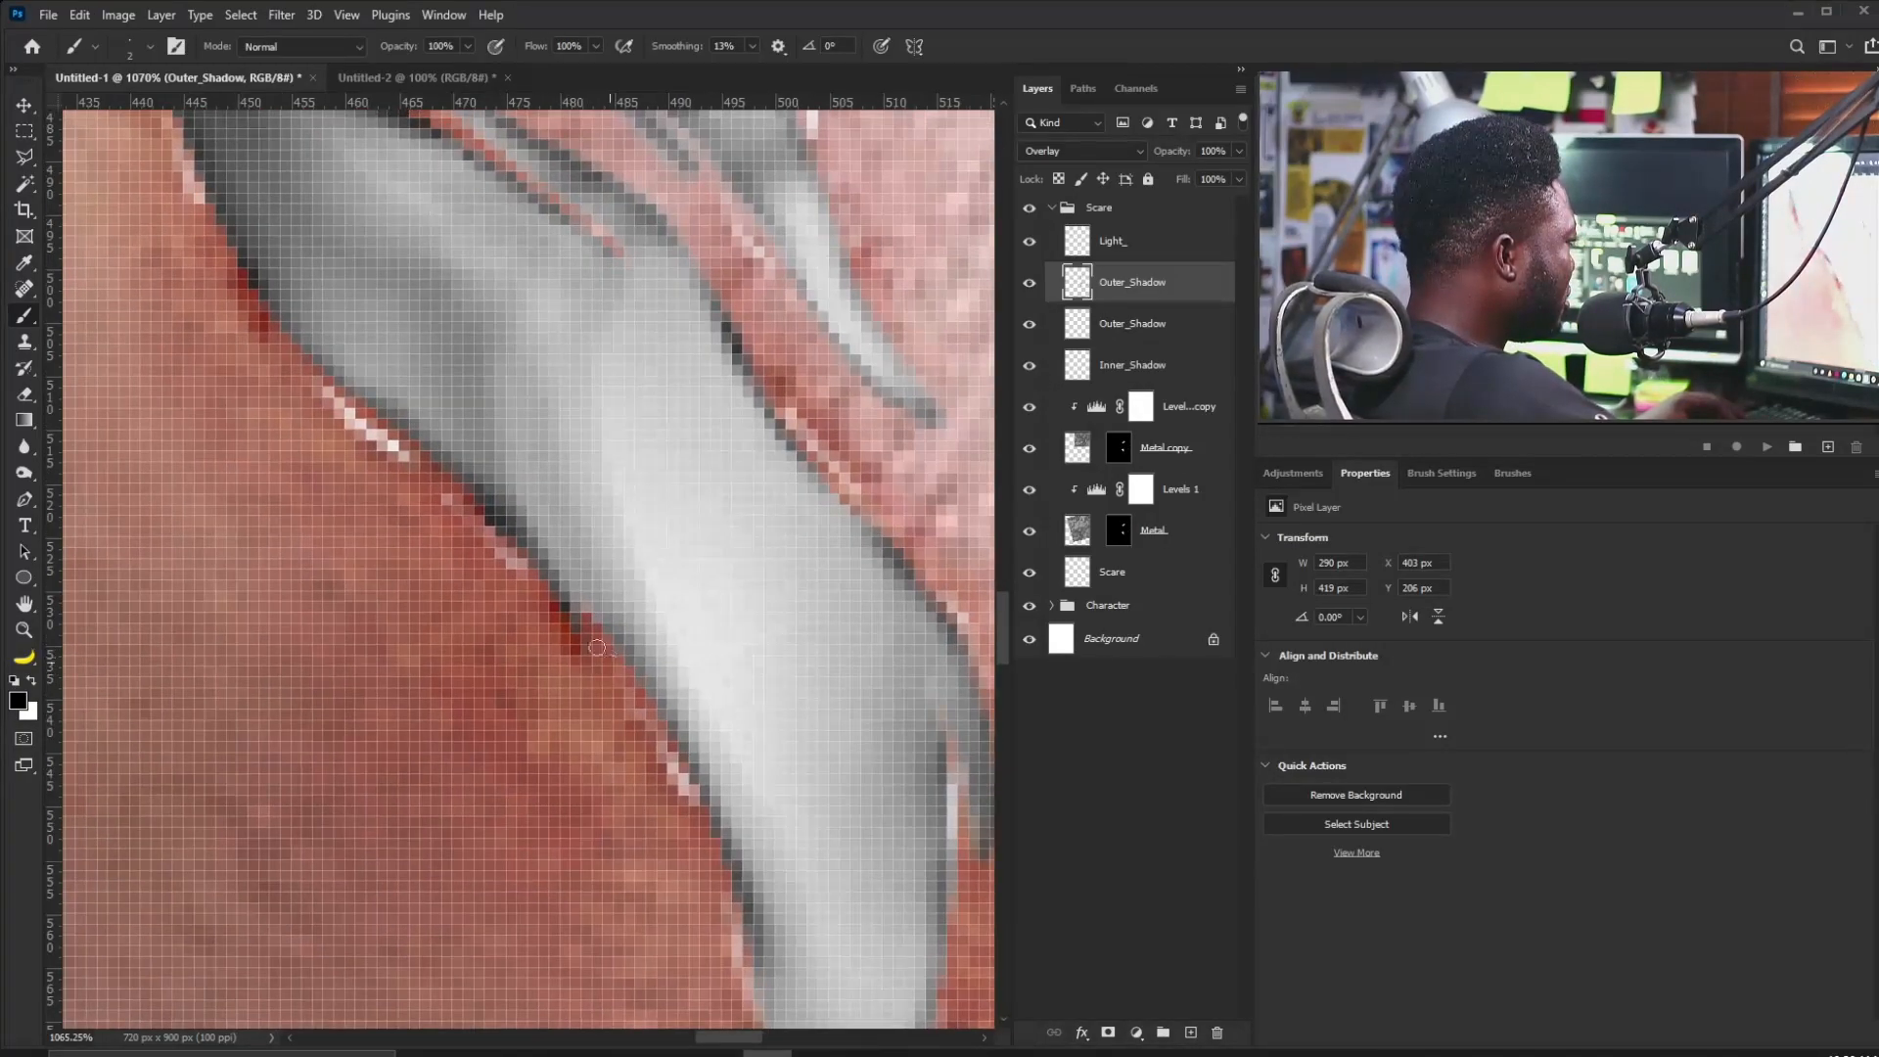
drag(777, 620, 504, 705)
drag(487, 478, 453, 413)
drag(697, 788, 659, 683)
drag(482, 473, 856, 931)
Continue the thin Outer_Shadow line around the edges of the forehead scar.
mouse_move(586, 636)
mouse_down()
mouse_move(652, 684)
mouse_move(450, 608)
mouse_up()
mouse_move(718, 533)
mouse_down()
mouse_move(569, 442)
mouse_move(729, 419)
mouse_up()
mouse_move(874, 557)
mouse_down()
mouse_move(508, 431)
mouse_move(459, 387)
mouse_up()
drag(488, 475, 598, 725)
drag(694, 551, 577, 551)
drag(759, 536, 665, 536)
mouse_move(632, 405)
mouse_down()
mouse_move(763, 411)
mouse_move(686, 452)
mouse_up()
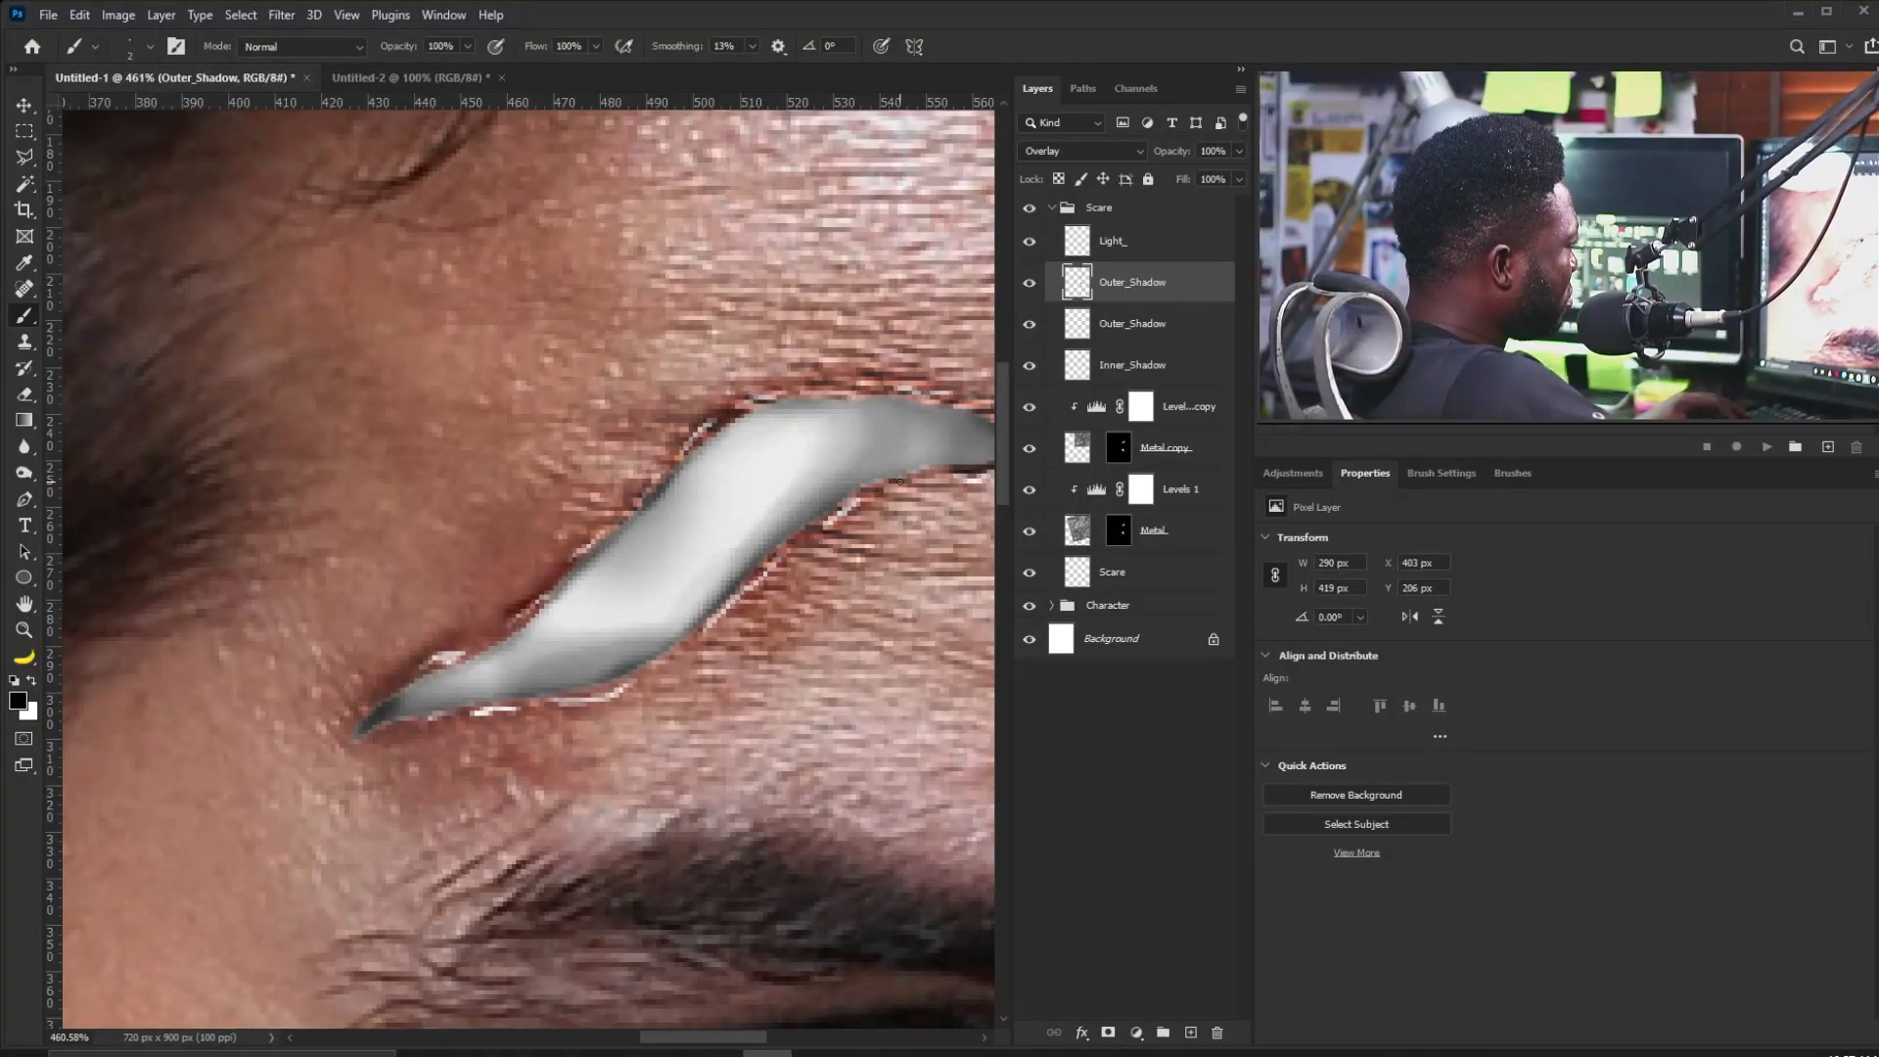
drag(671, 651, 664, 587)
Darken the skin along both edges of the nose scar with thin Outer_Shadow strokes.
scroll(636, 559, up, 12)
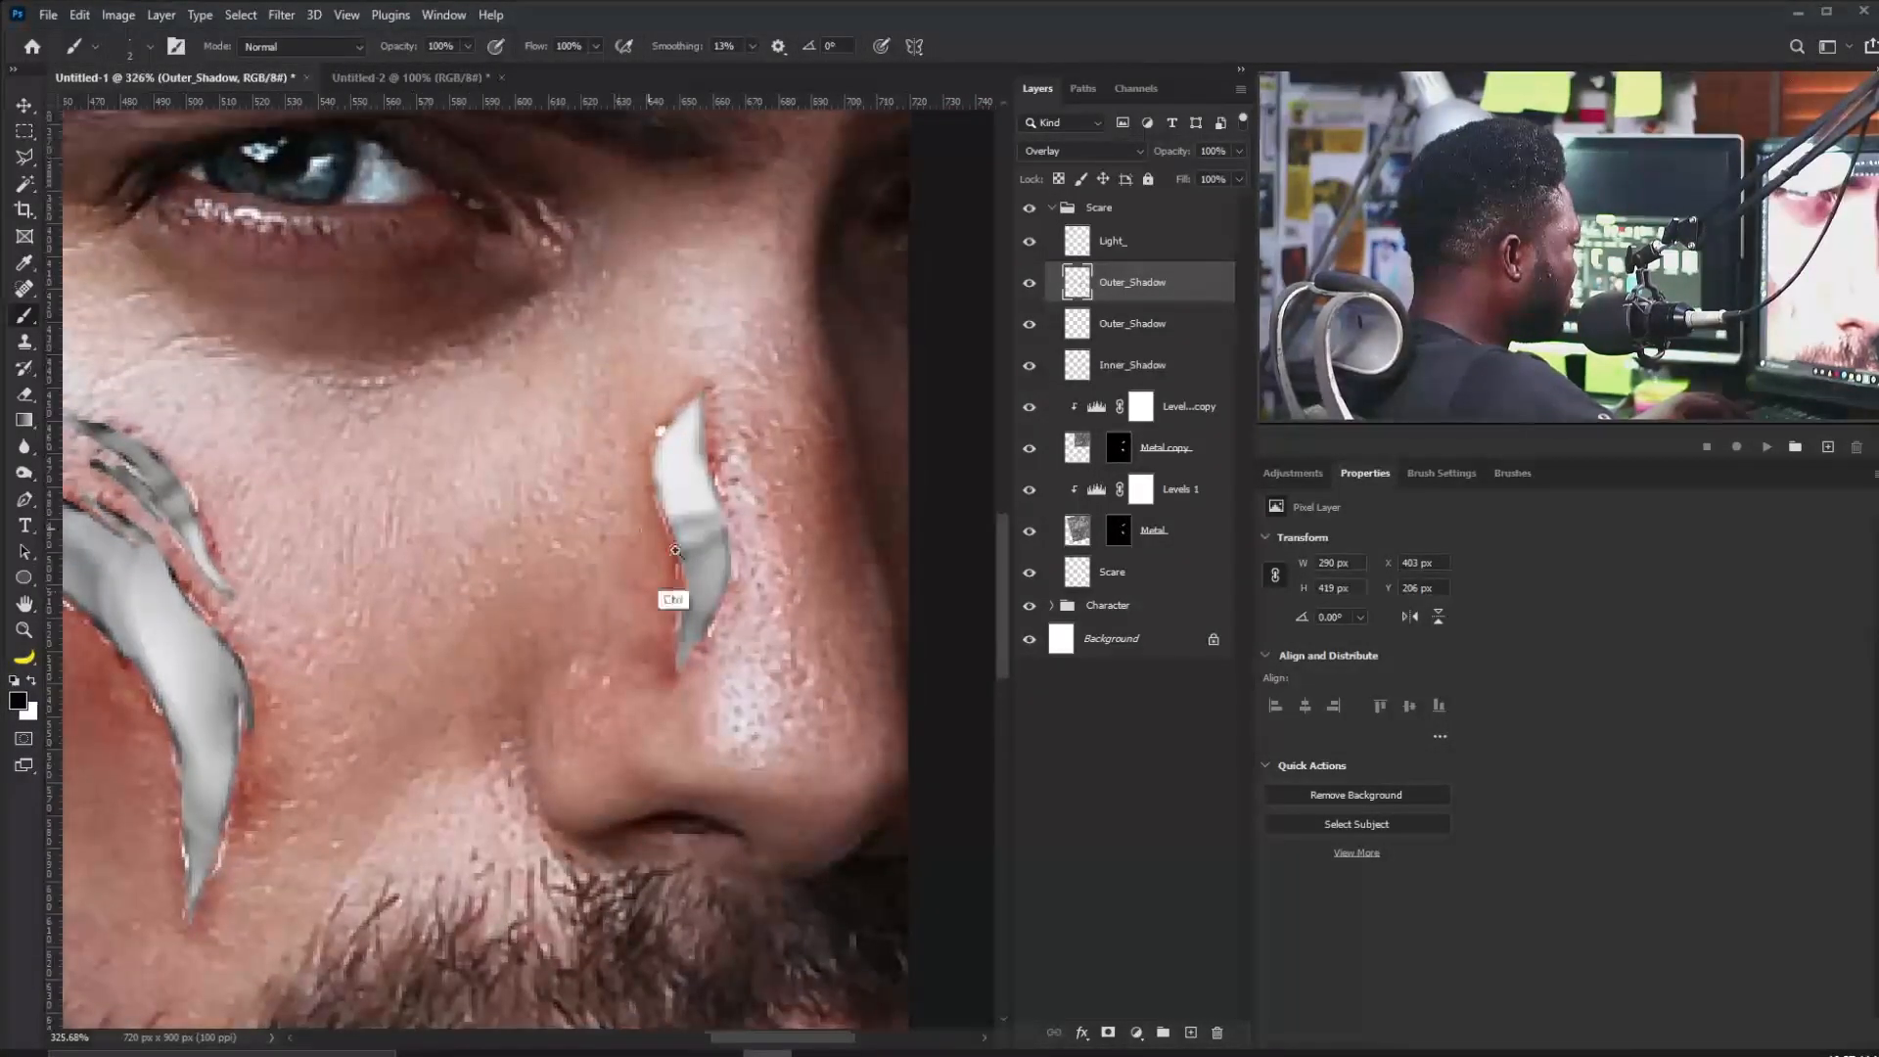
drag(734, 677, 740, 618)
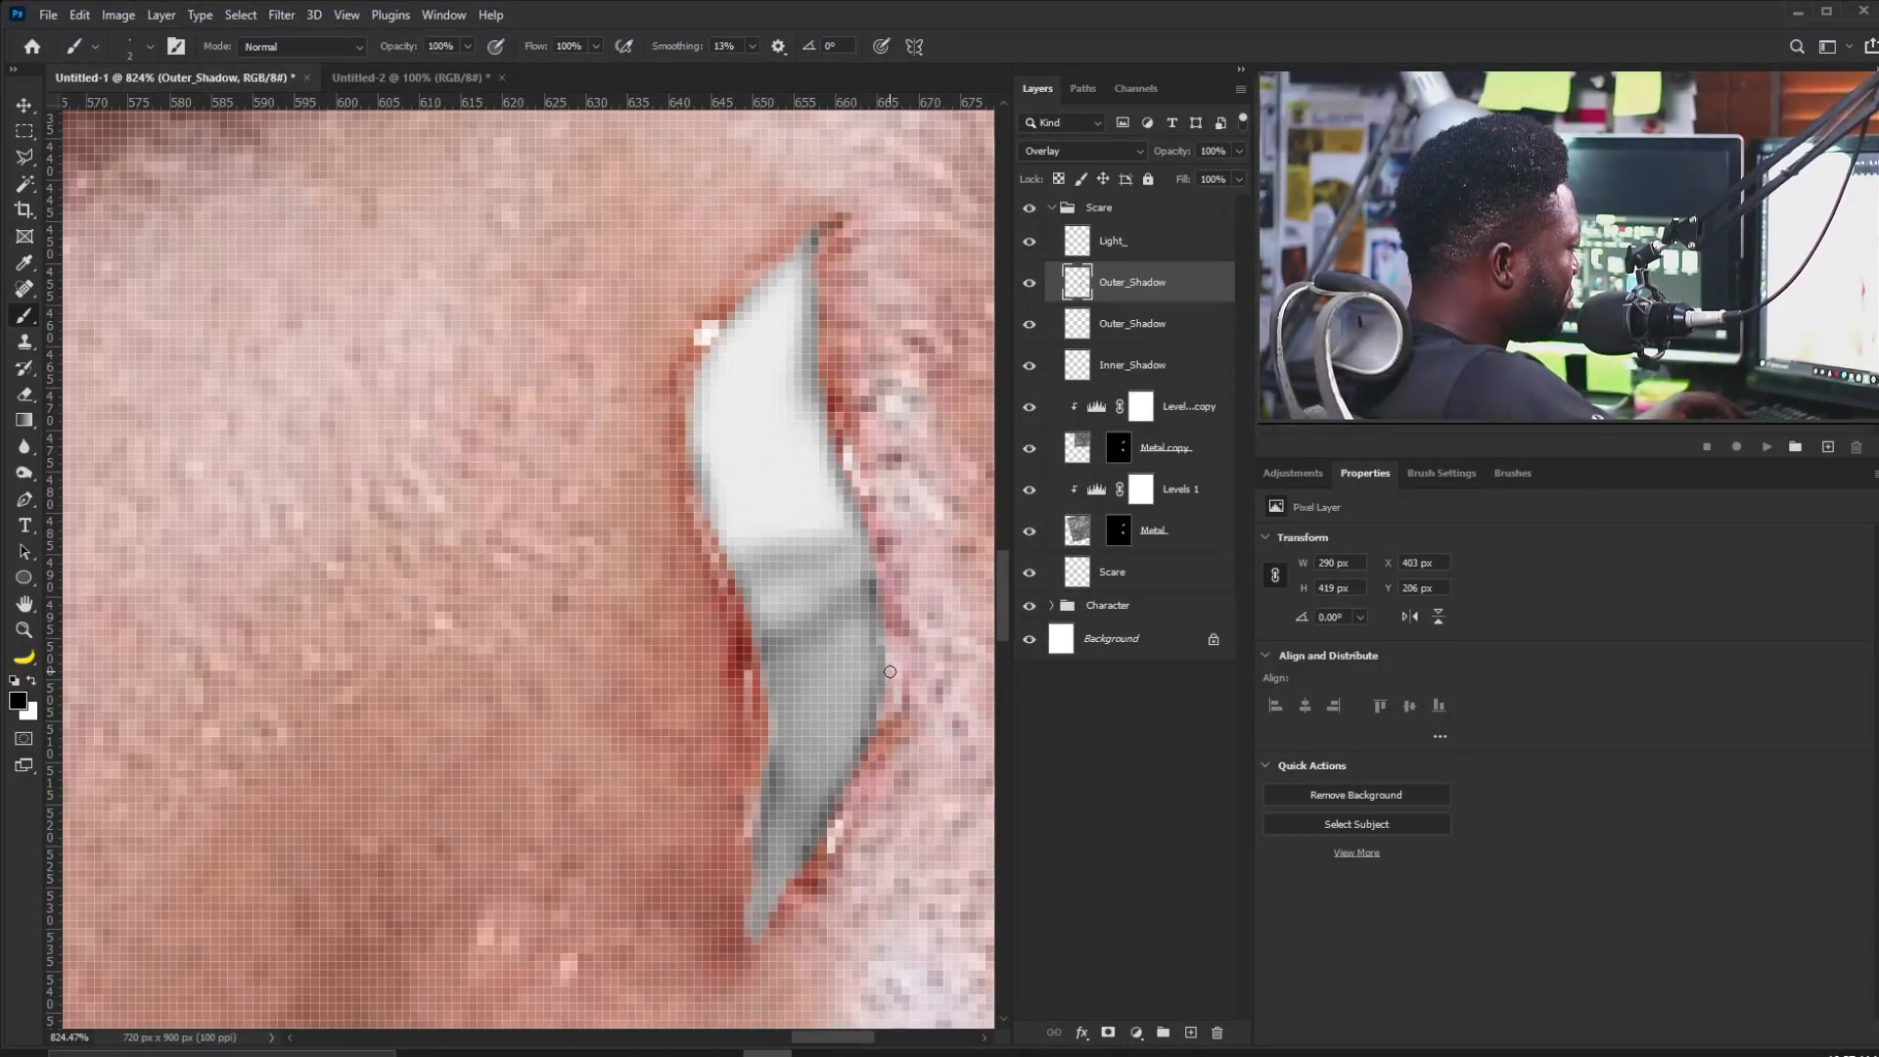
scroll(629, 607, down, 8)
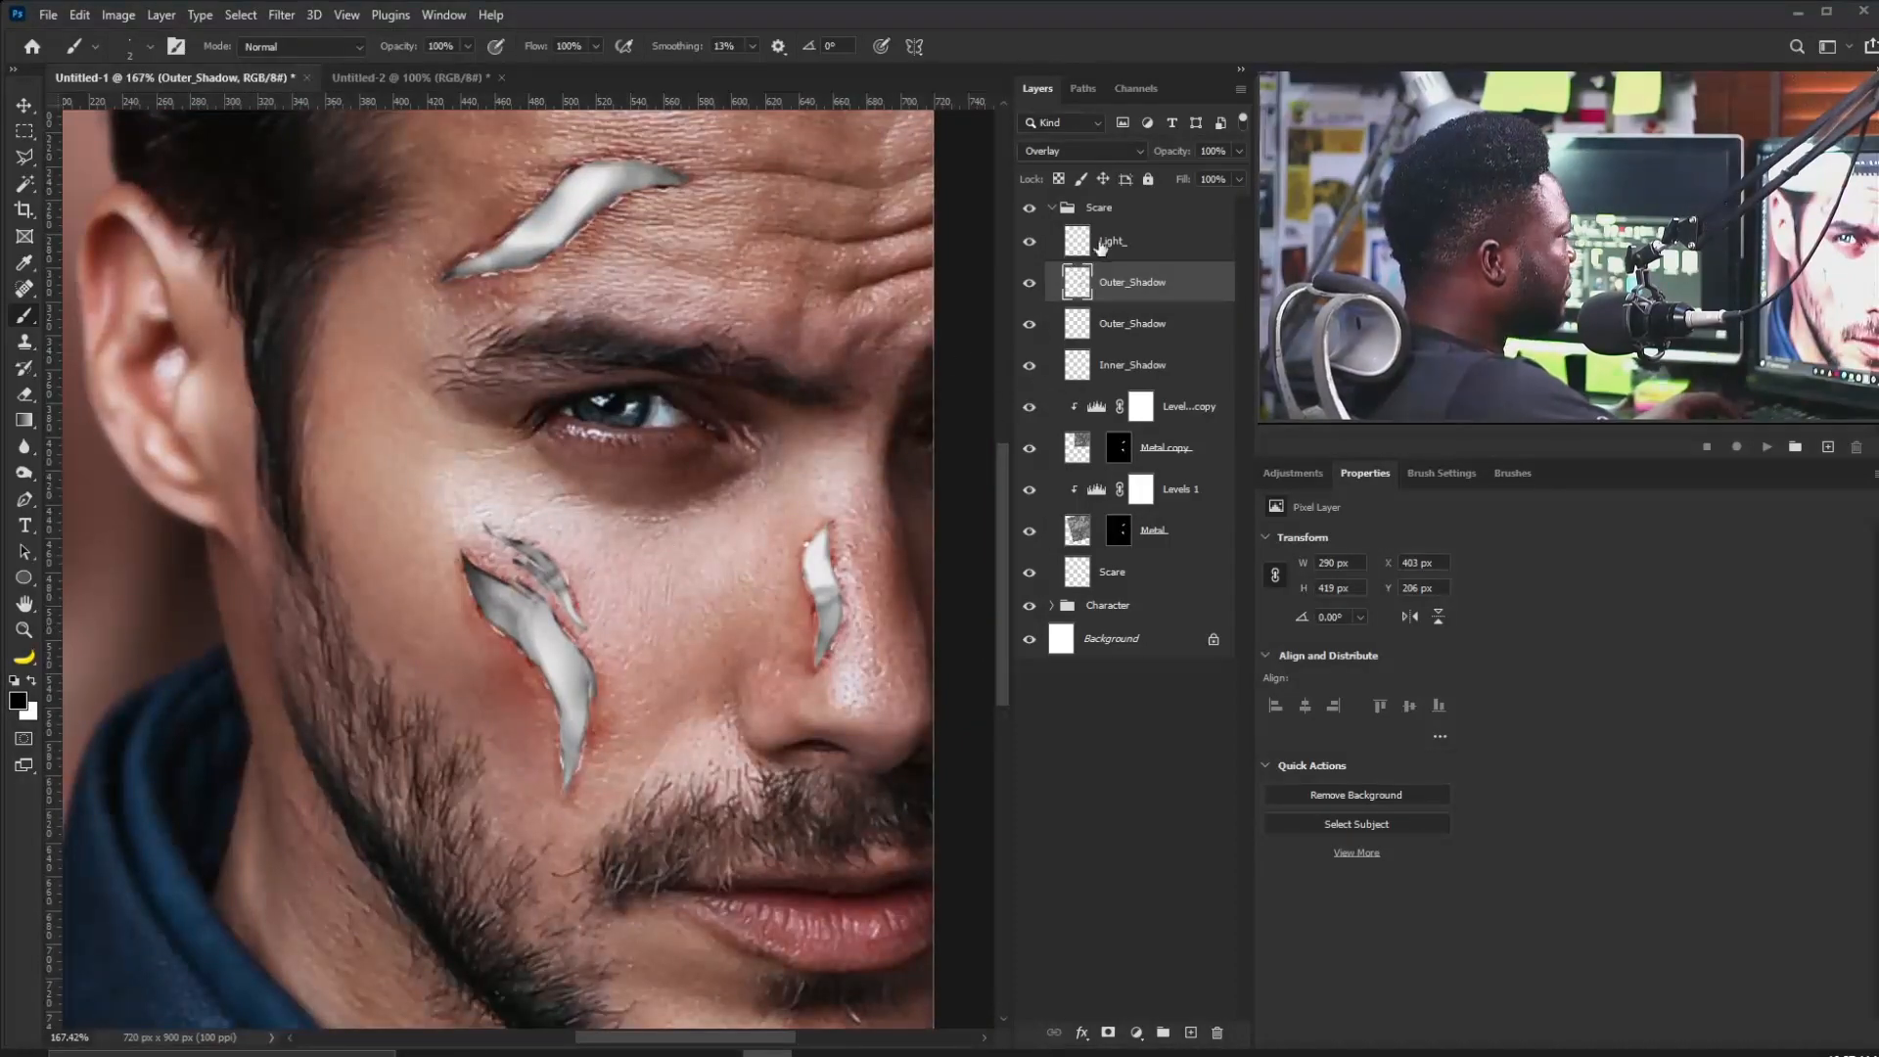
Paint fine white highlights with a tiny brush along the skin edges of the scars on the Light_ layer.
click(1098, 256)
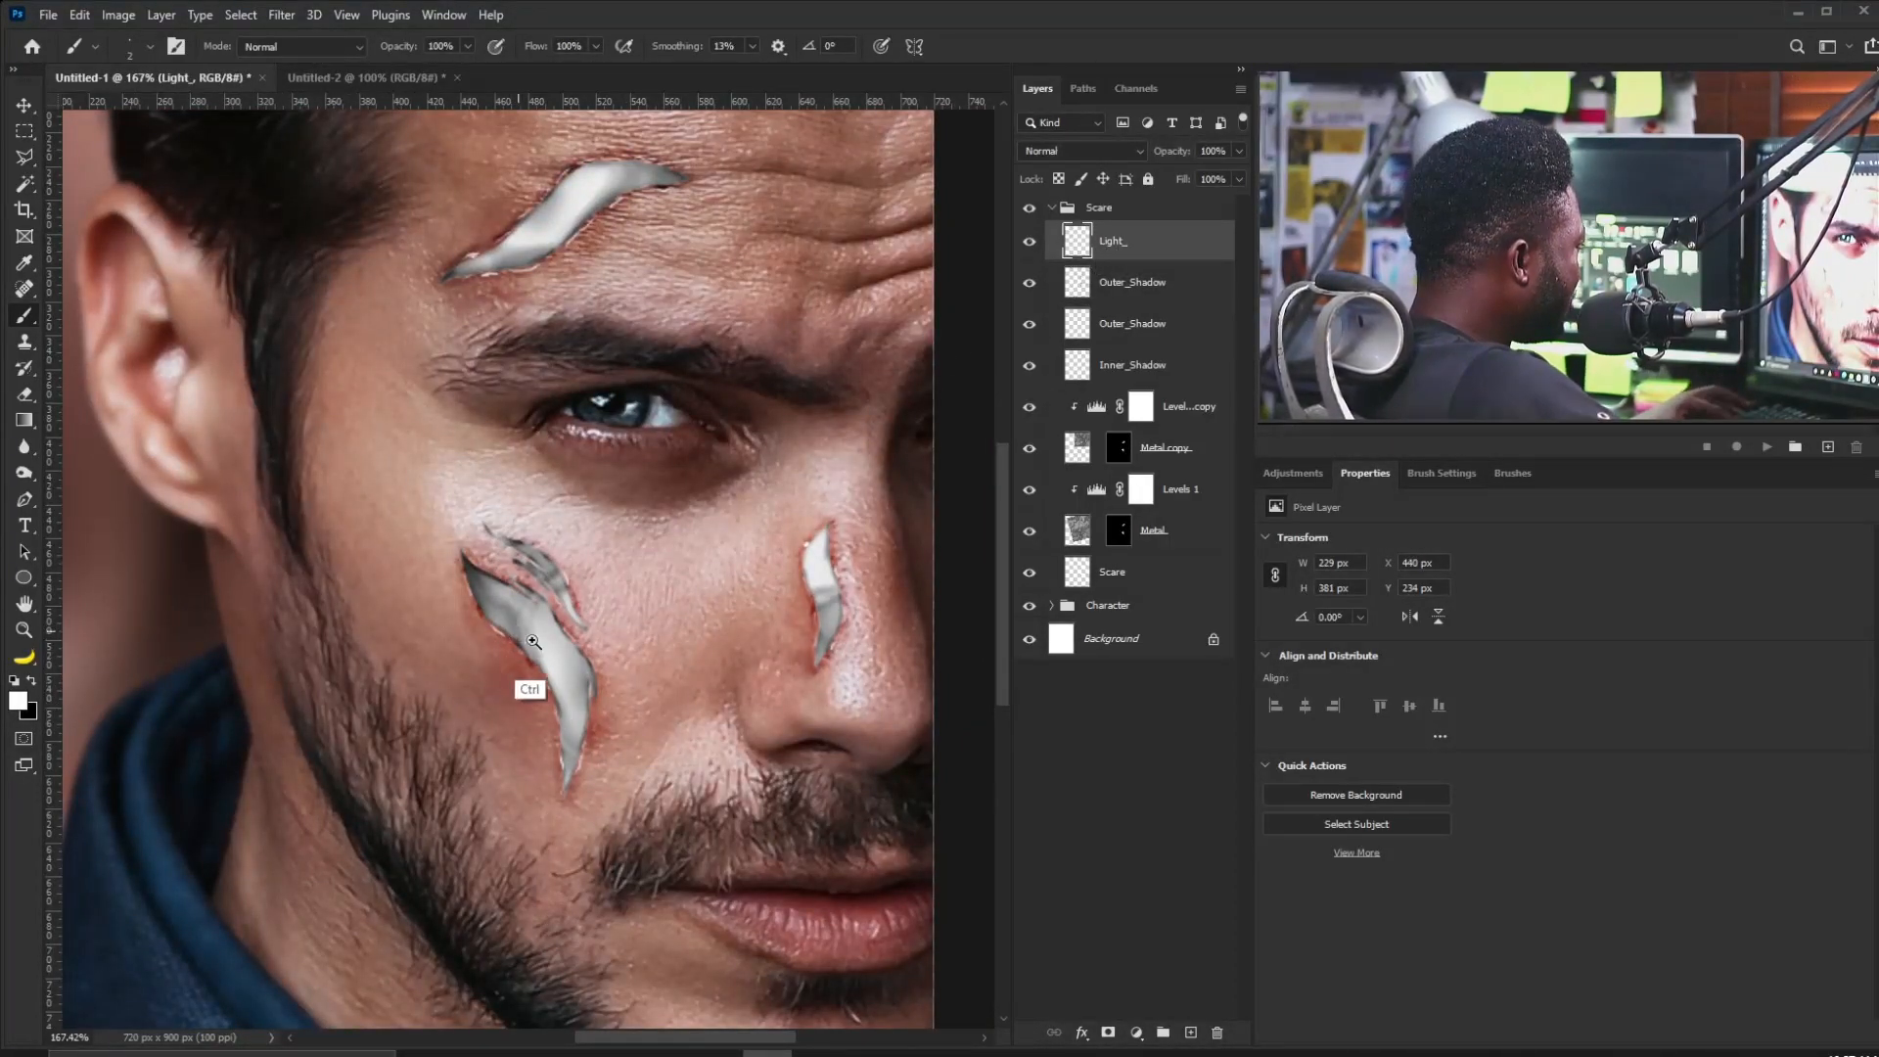
scroll(531, 640, up, 6)
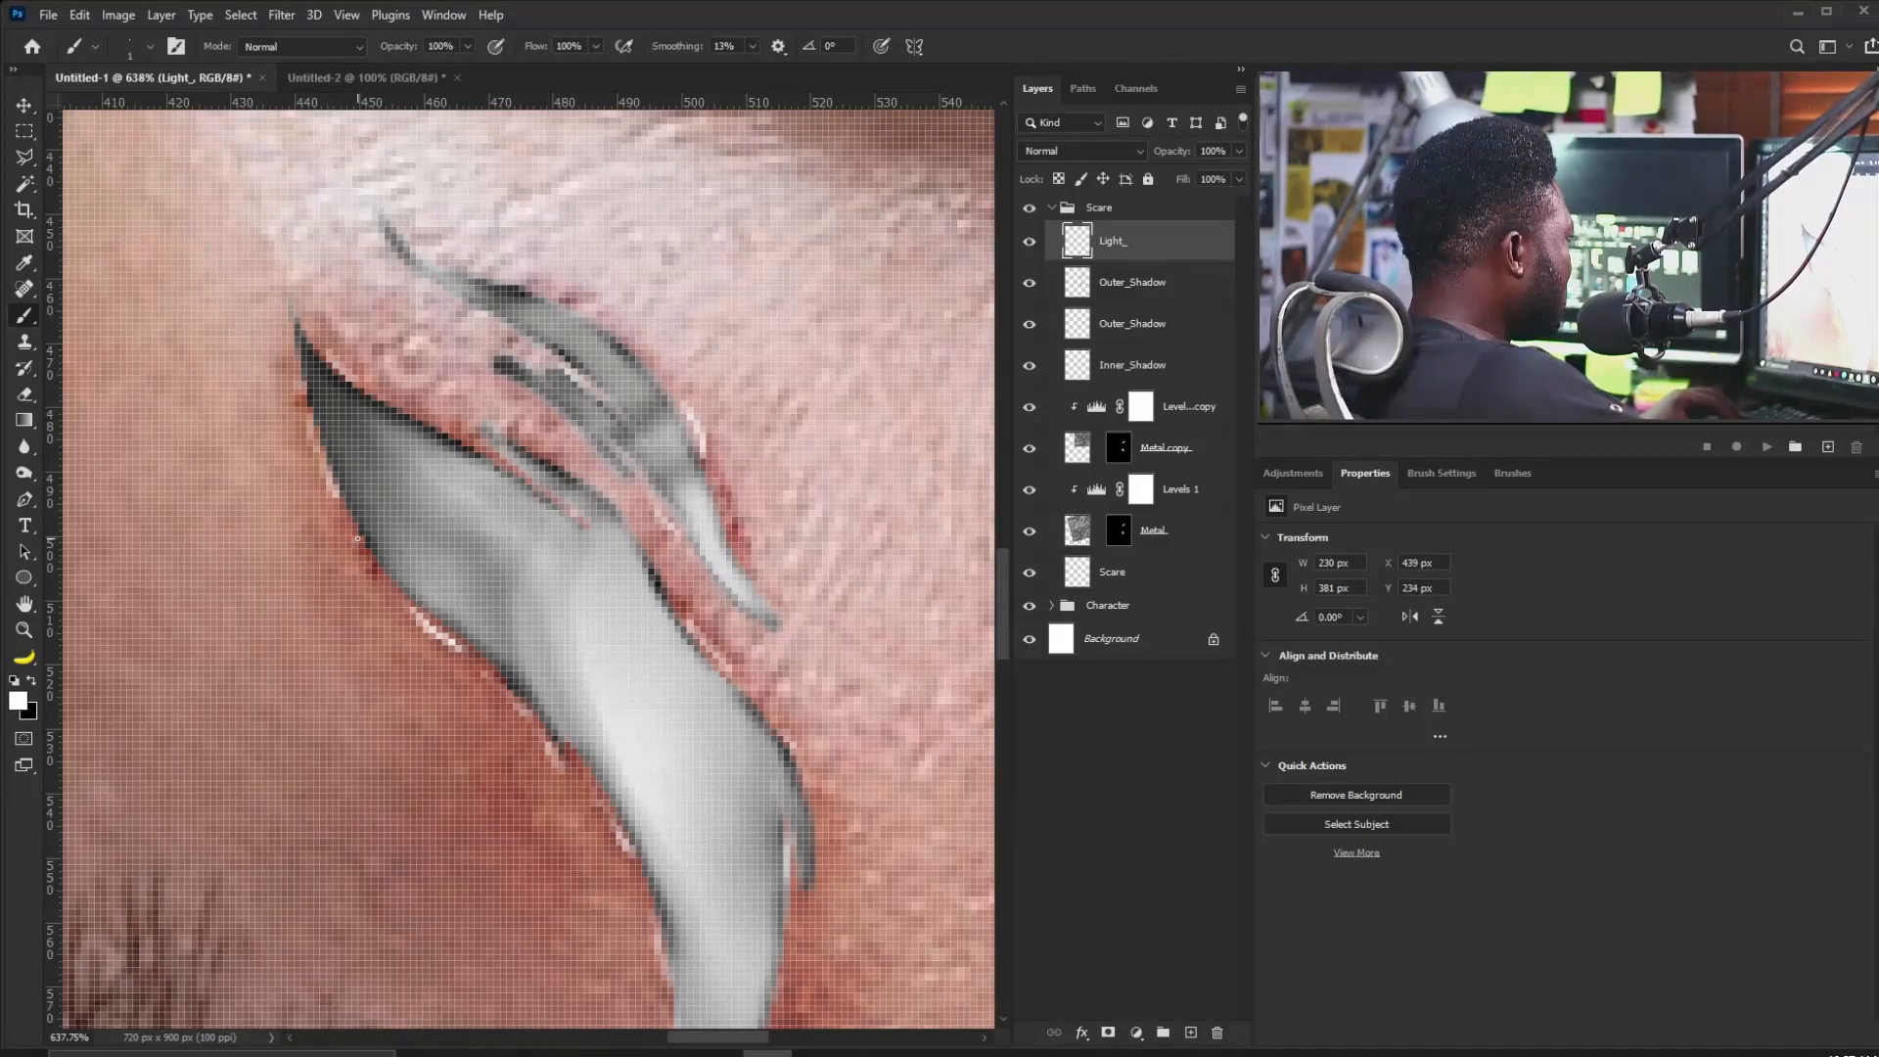
drag(655, 652, 737, 751)
drag(744, 584, 636, 729)
drag(963, 256, 440, 834)
mouse_move(836, 964)
mouse_down()
mouse_move(644, 773)
mouse_move(627, 529)
mouse_up()
drag(627, 528, 690, 612)
drag(616, 529, 381, 773)
drag(543, 431, 574, 763)
mouse_move(458, 563)
mouse_down()
mouse_move(587, 675)
mouse_move(503, 700)
mouse_up()
mouse_move(592, 616)
mouse_down()
mouse_move(390, 713)
mouse_move(629, 651)
mouse_move(702, 517)
mouse_move(662, 600)
mouse_move(470, 456)
mouse_up()
Collapse the Scare group and place the preview16 speckle texture above it, aligned to the lower edge of the canvas.
click(1052, 207)
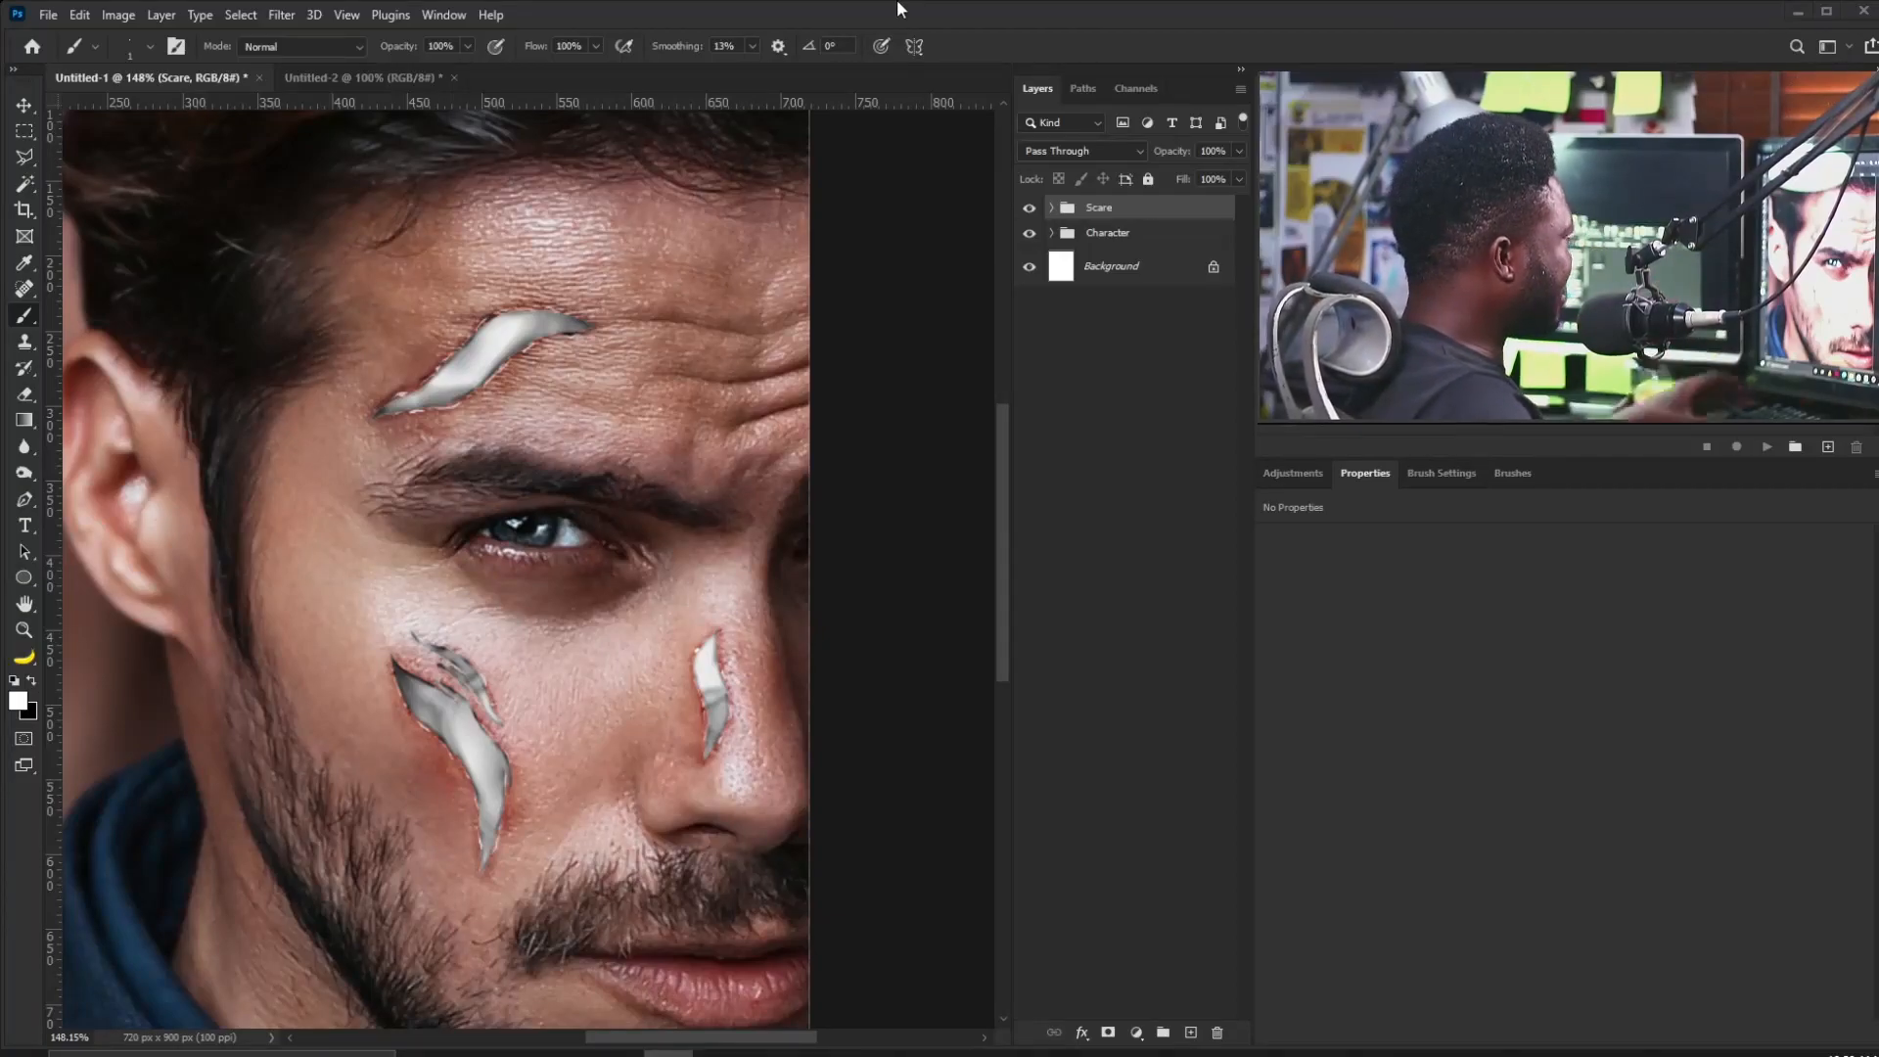
drag(616, 541, 505, 585)
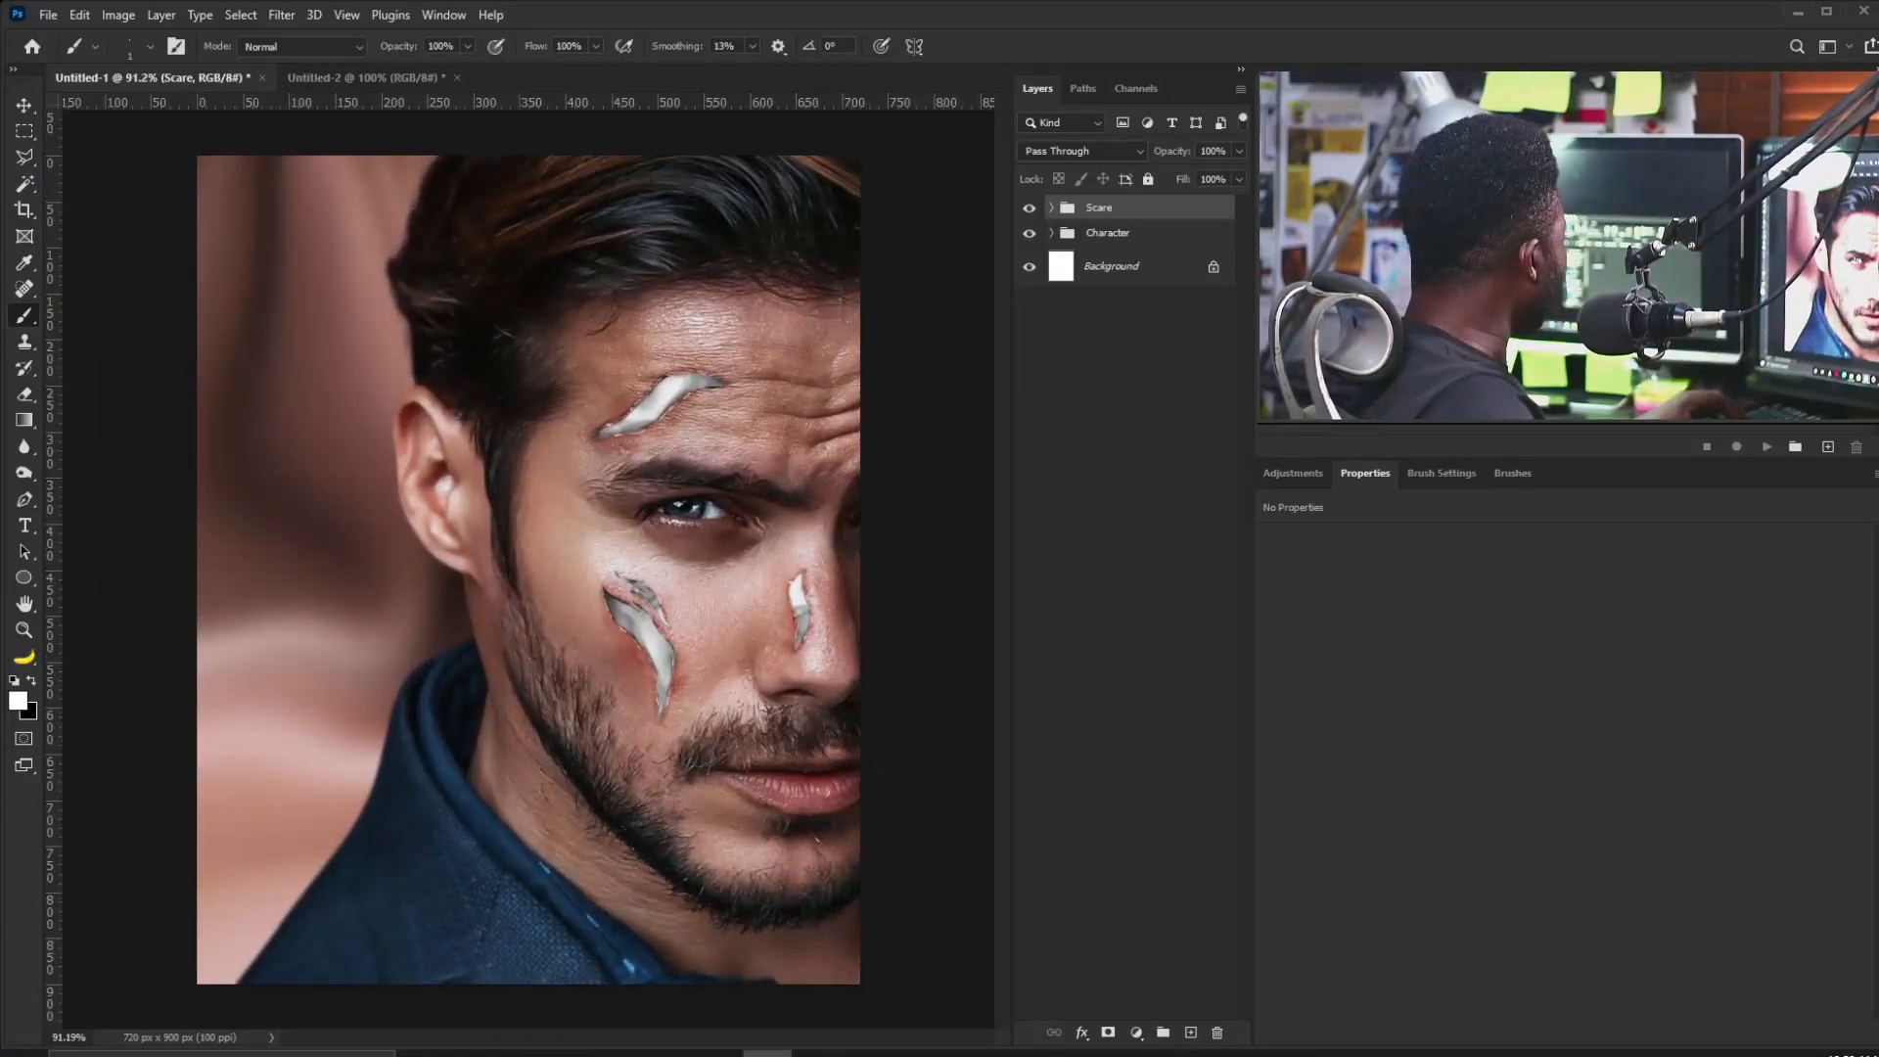
drag(0, 675, 575, 521)
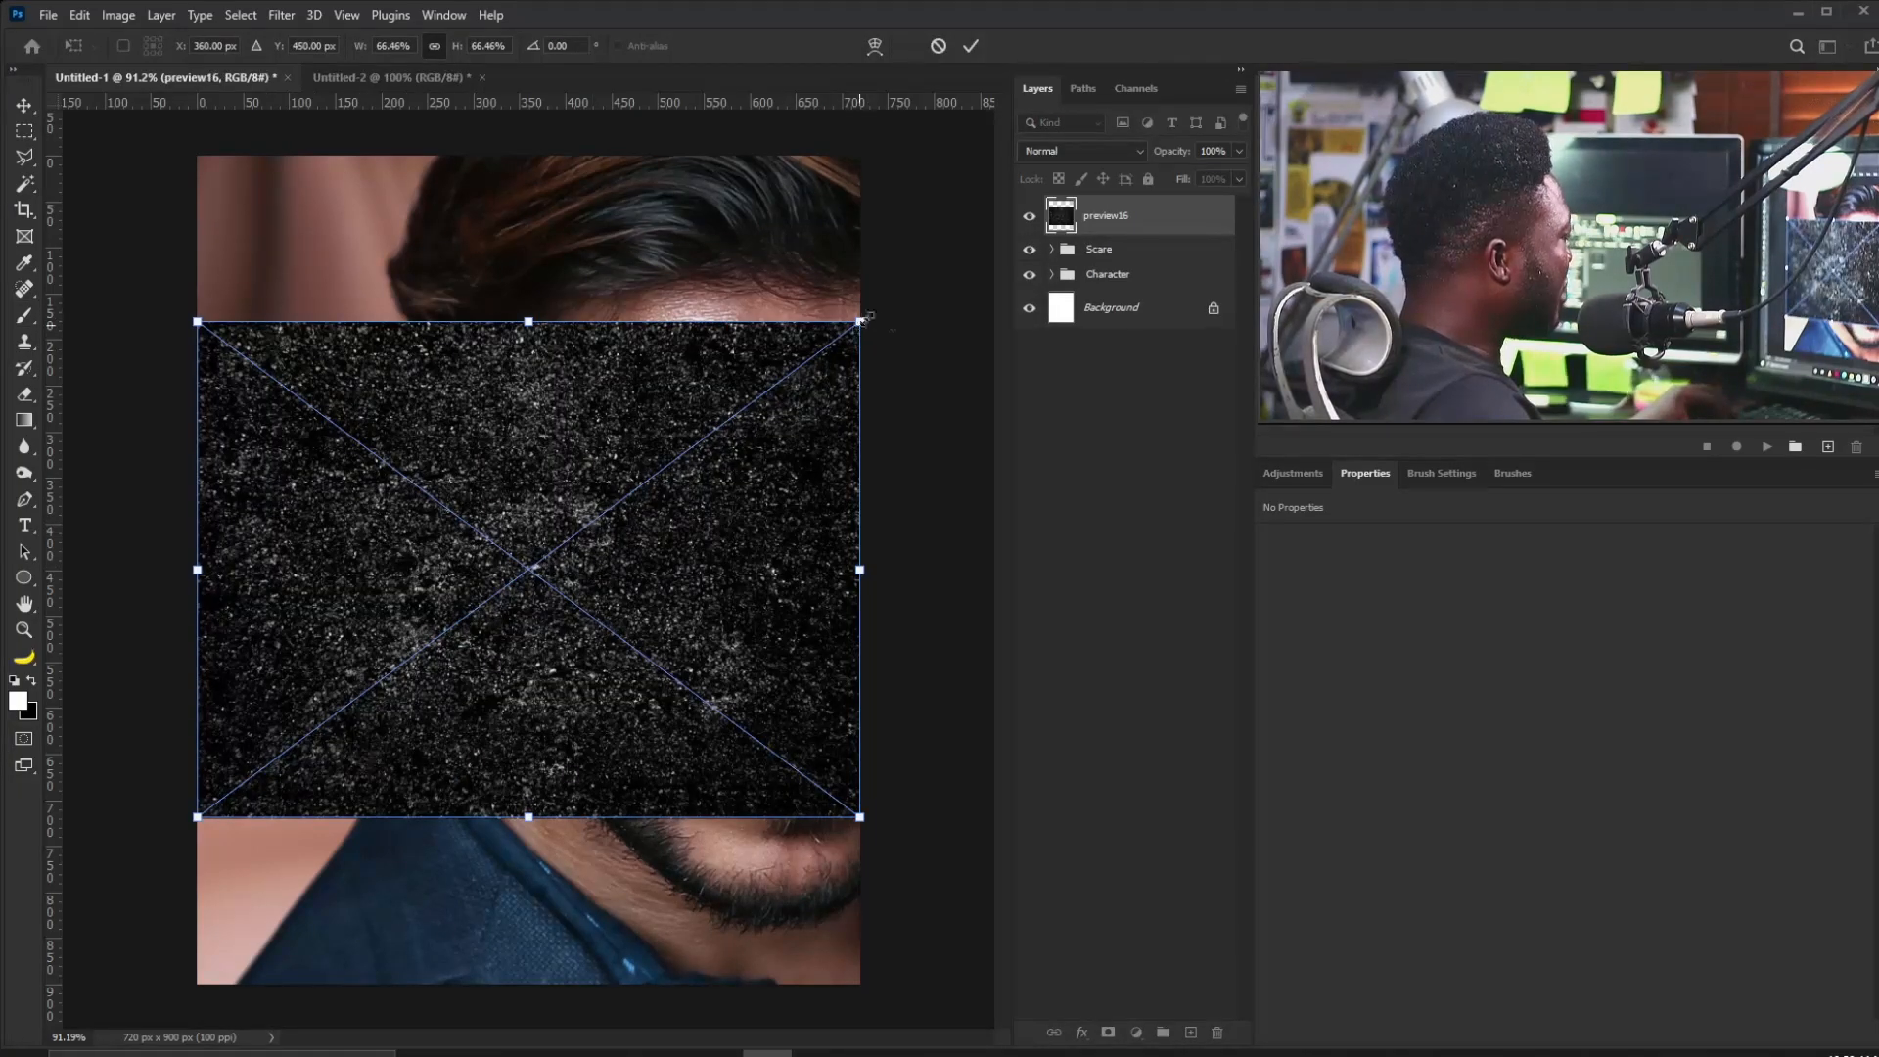
drag(701, 458, 706, 624)
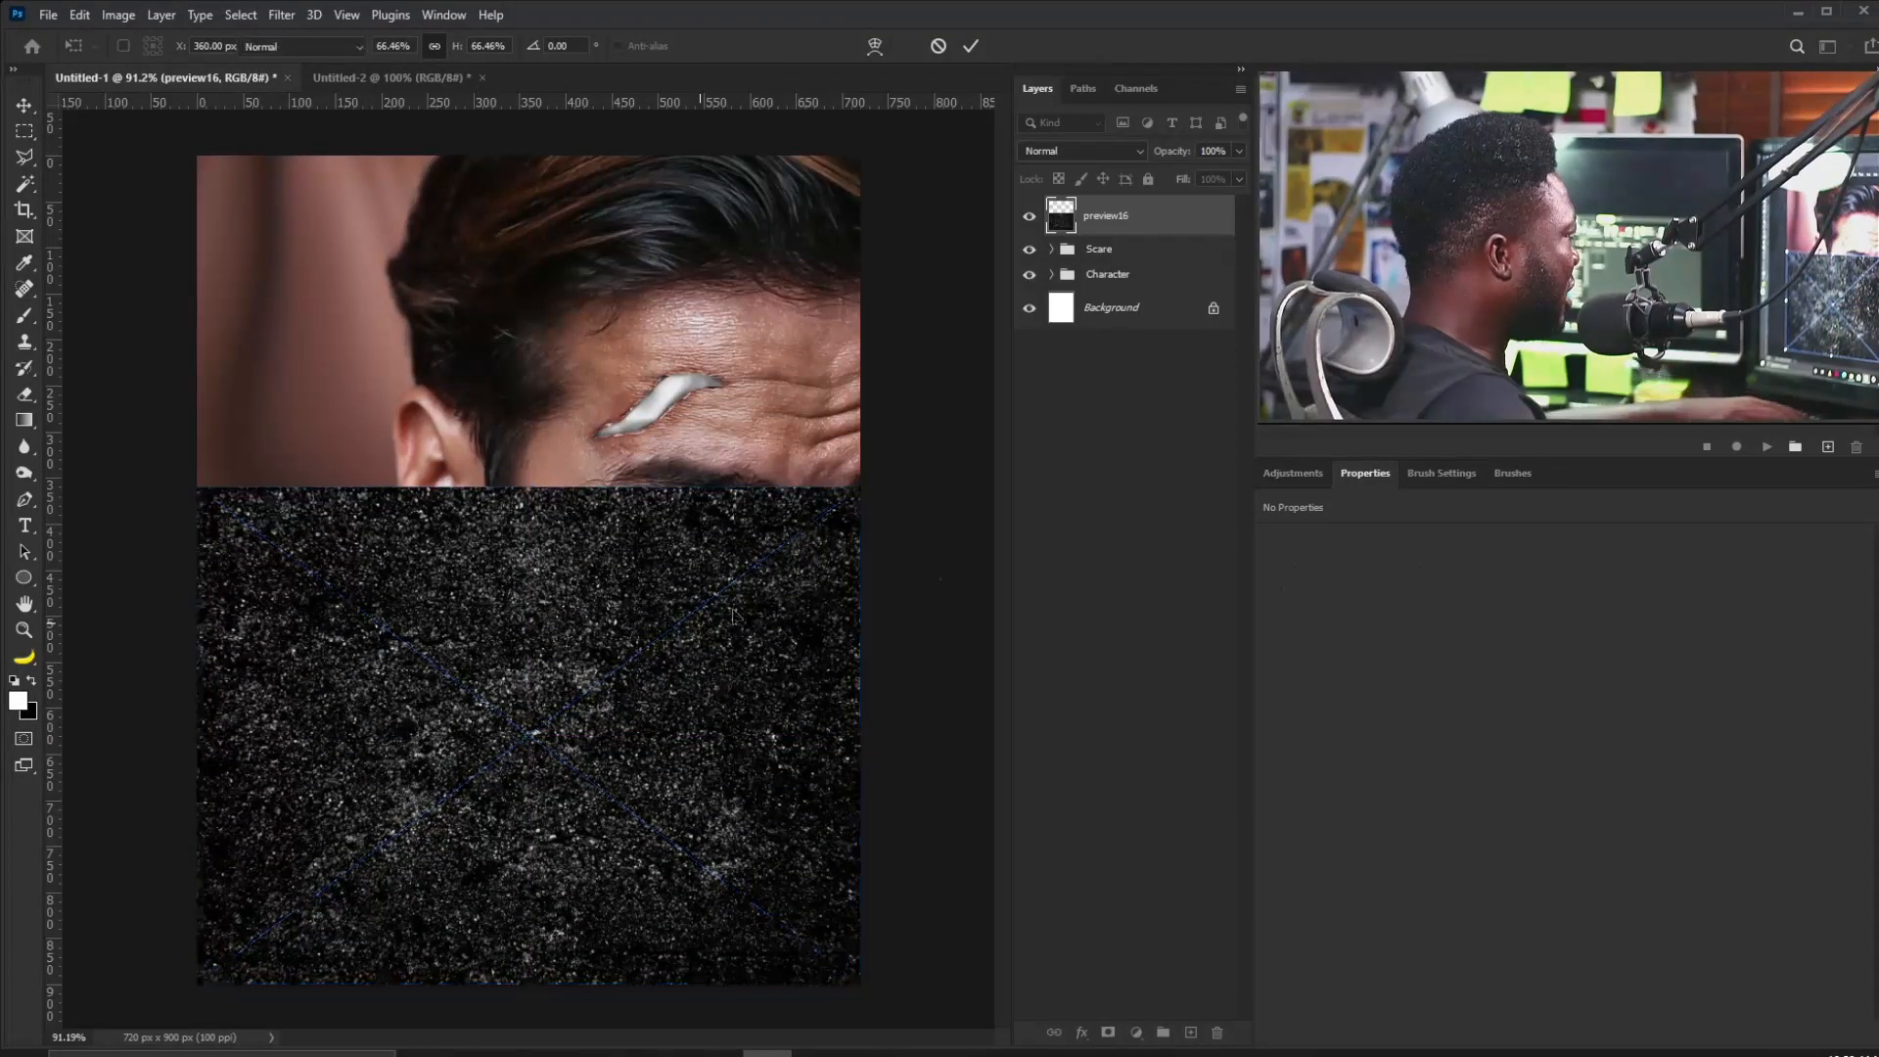
key(Return)
Rasterize the preview16 layer and invert its colours.
right_click(1158, 226)
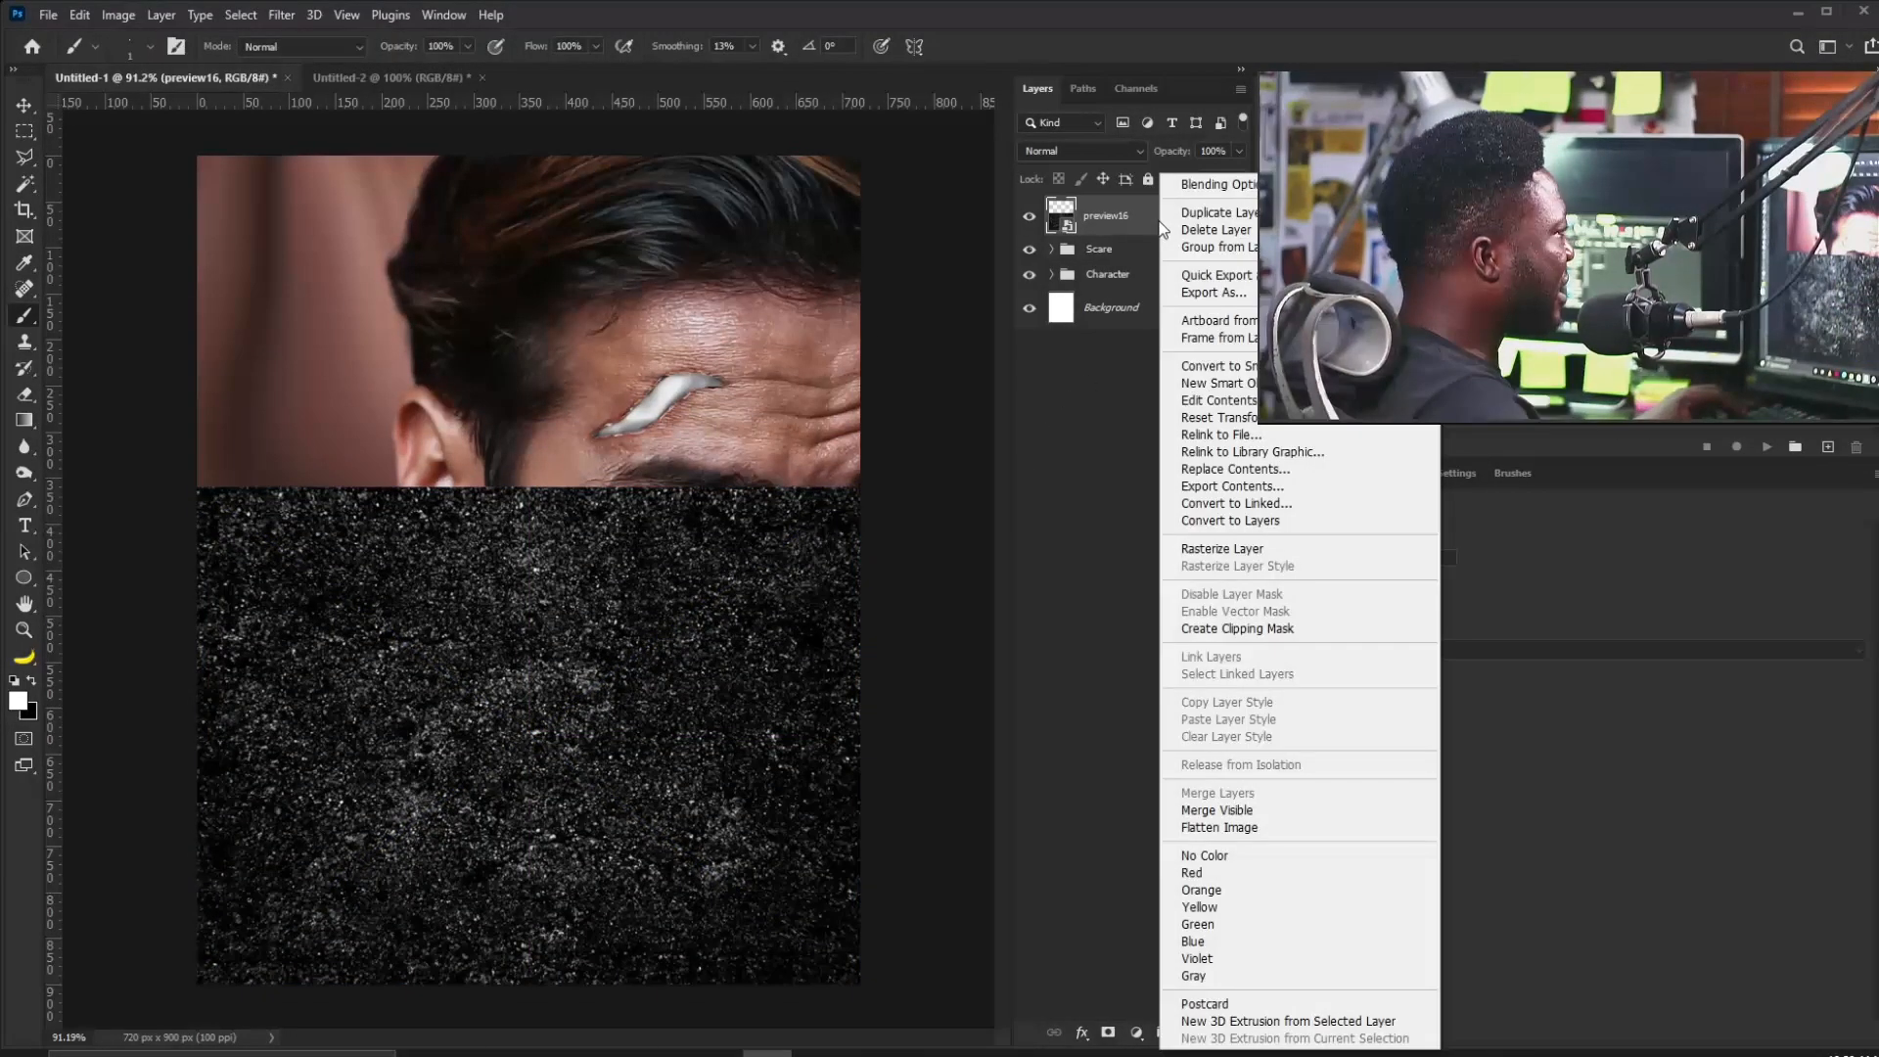
click(1283, 545)
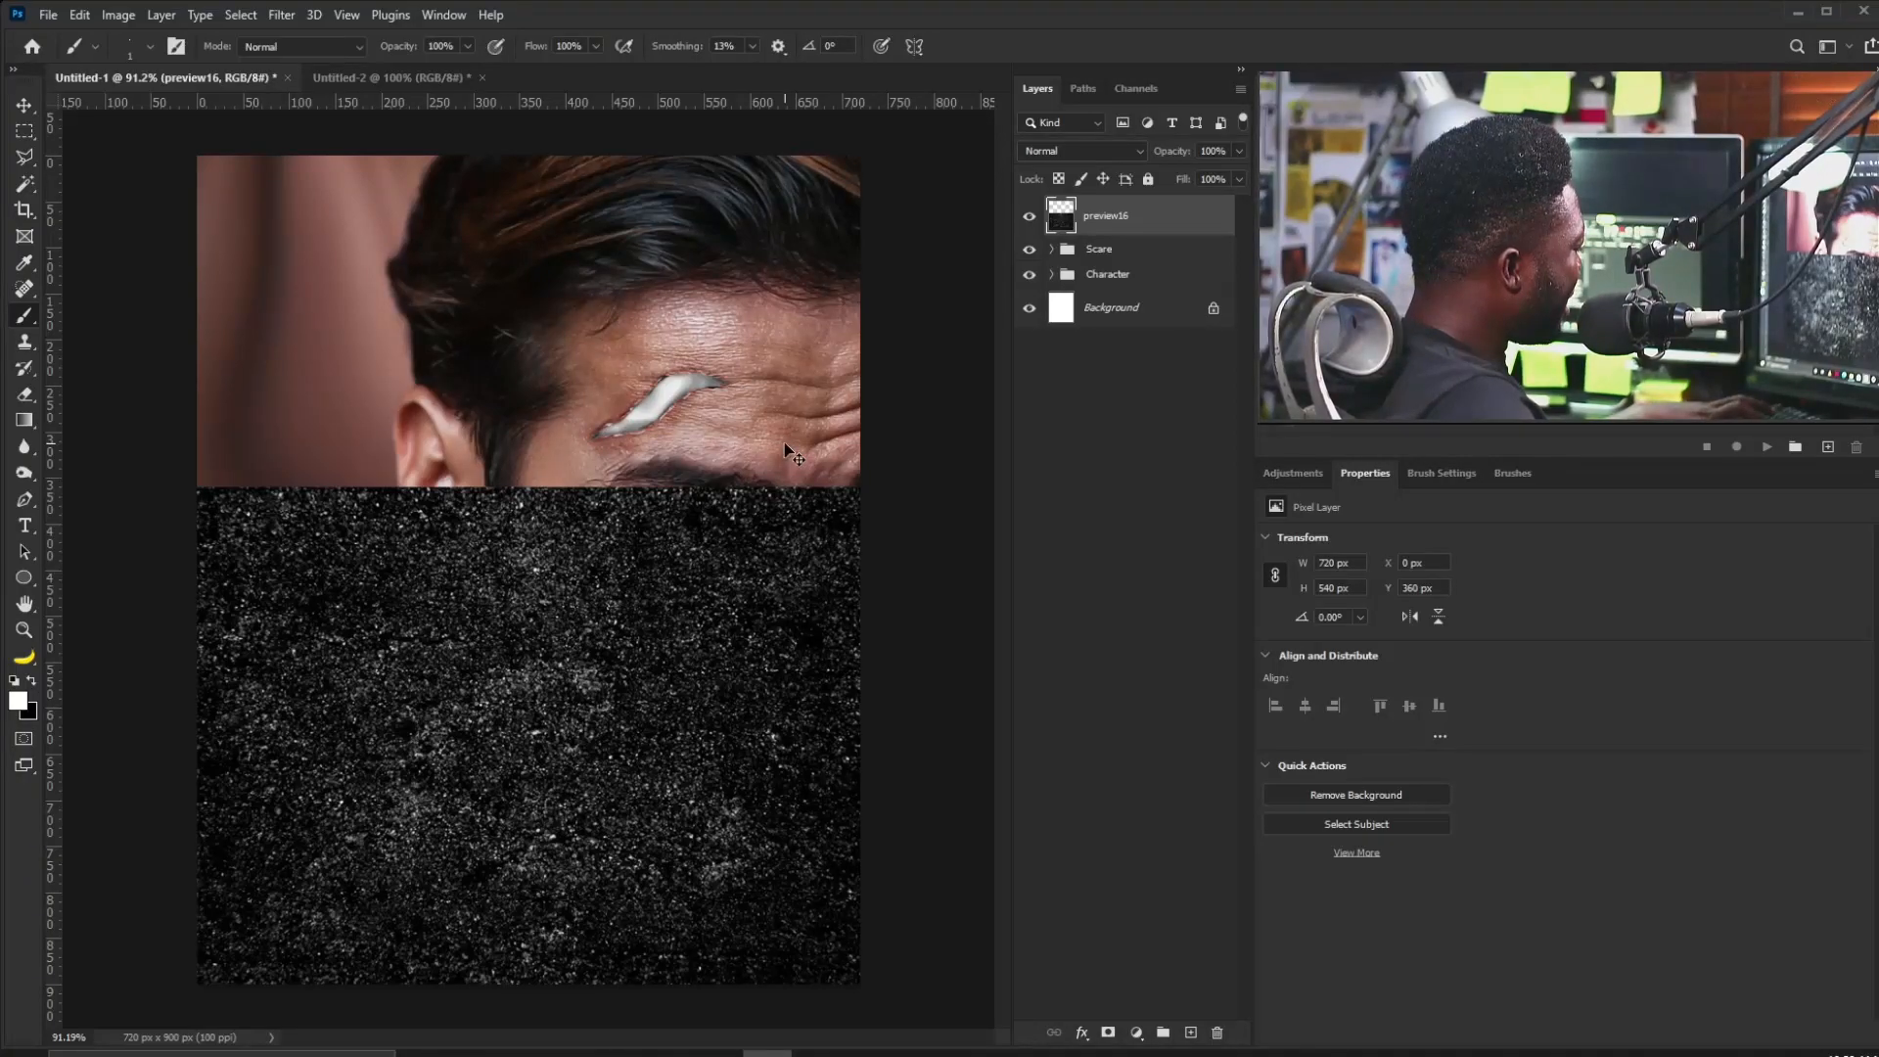
key(ctrl+i)
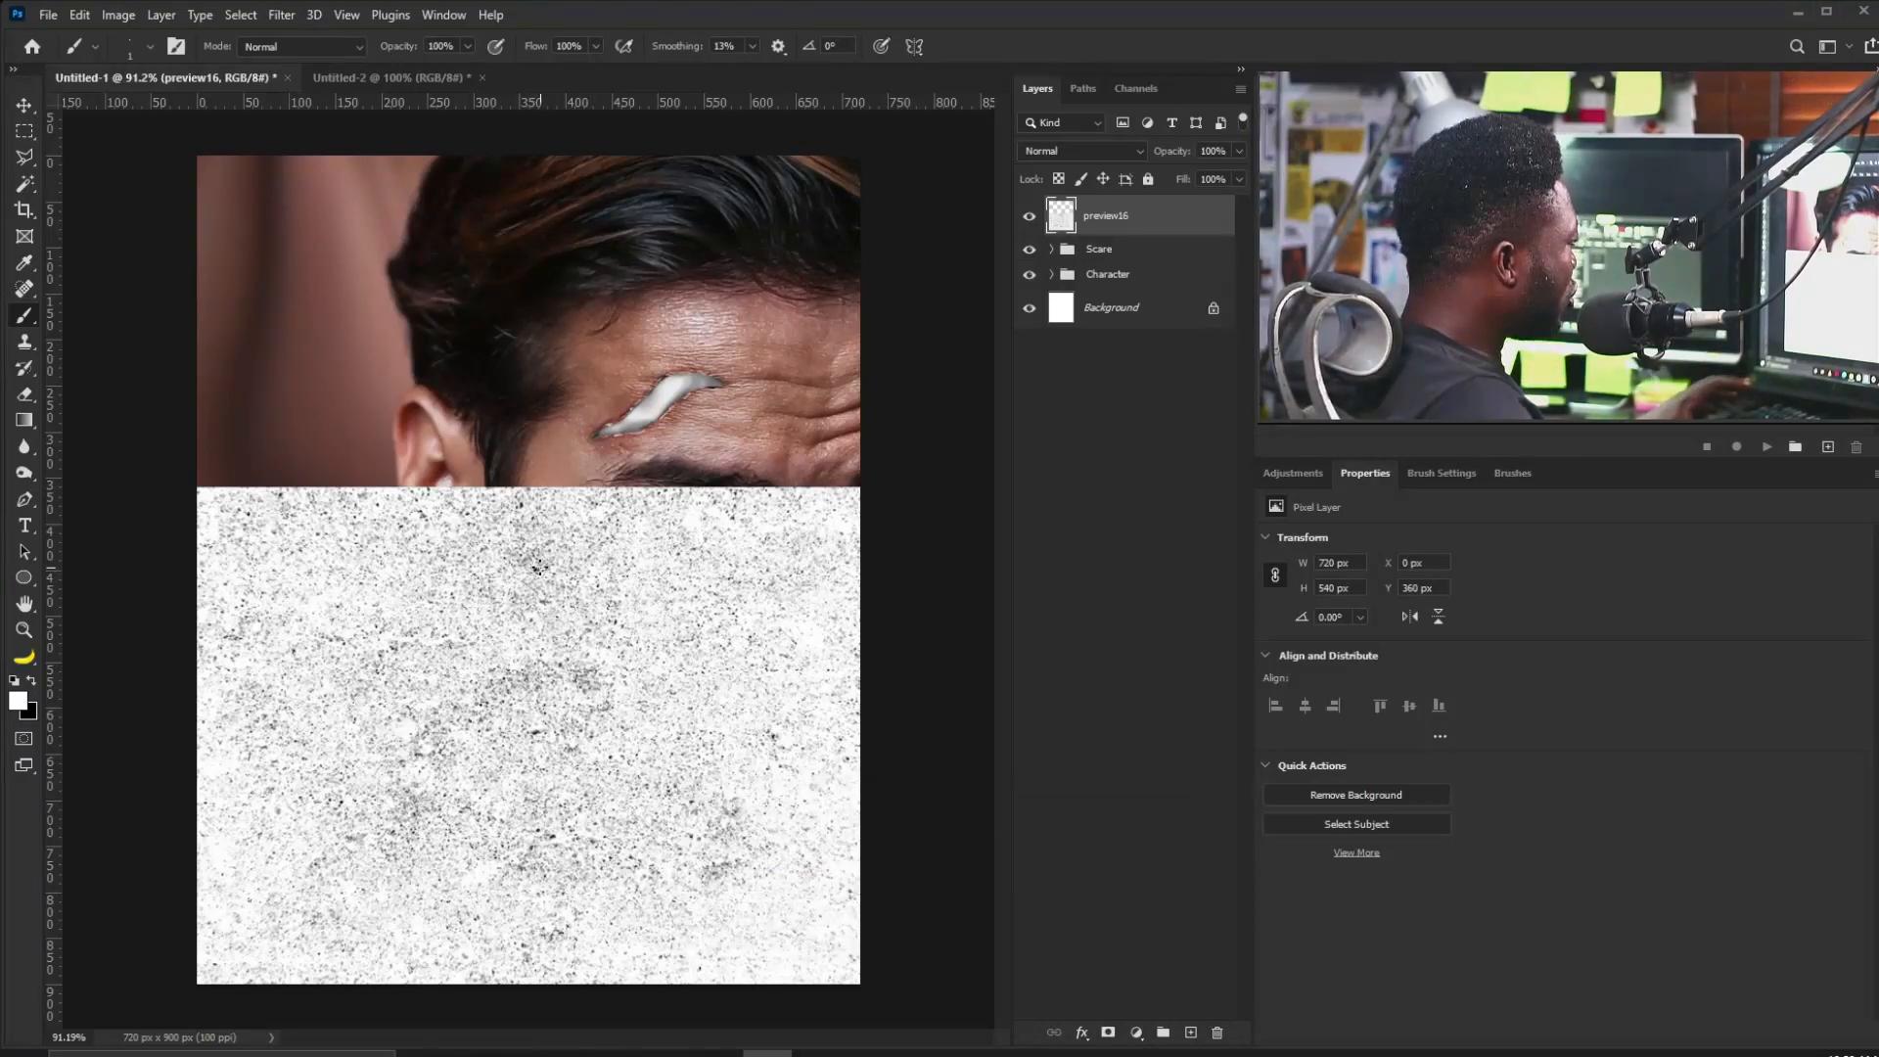
Blend preview16 with Multiply and move a duplicate of it up to cover the upper part of the portrait.
click(1068, 159)
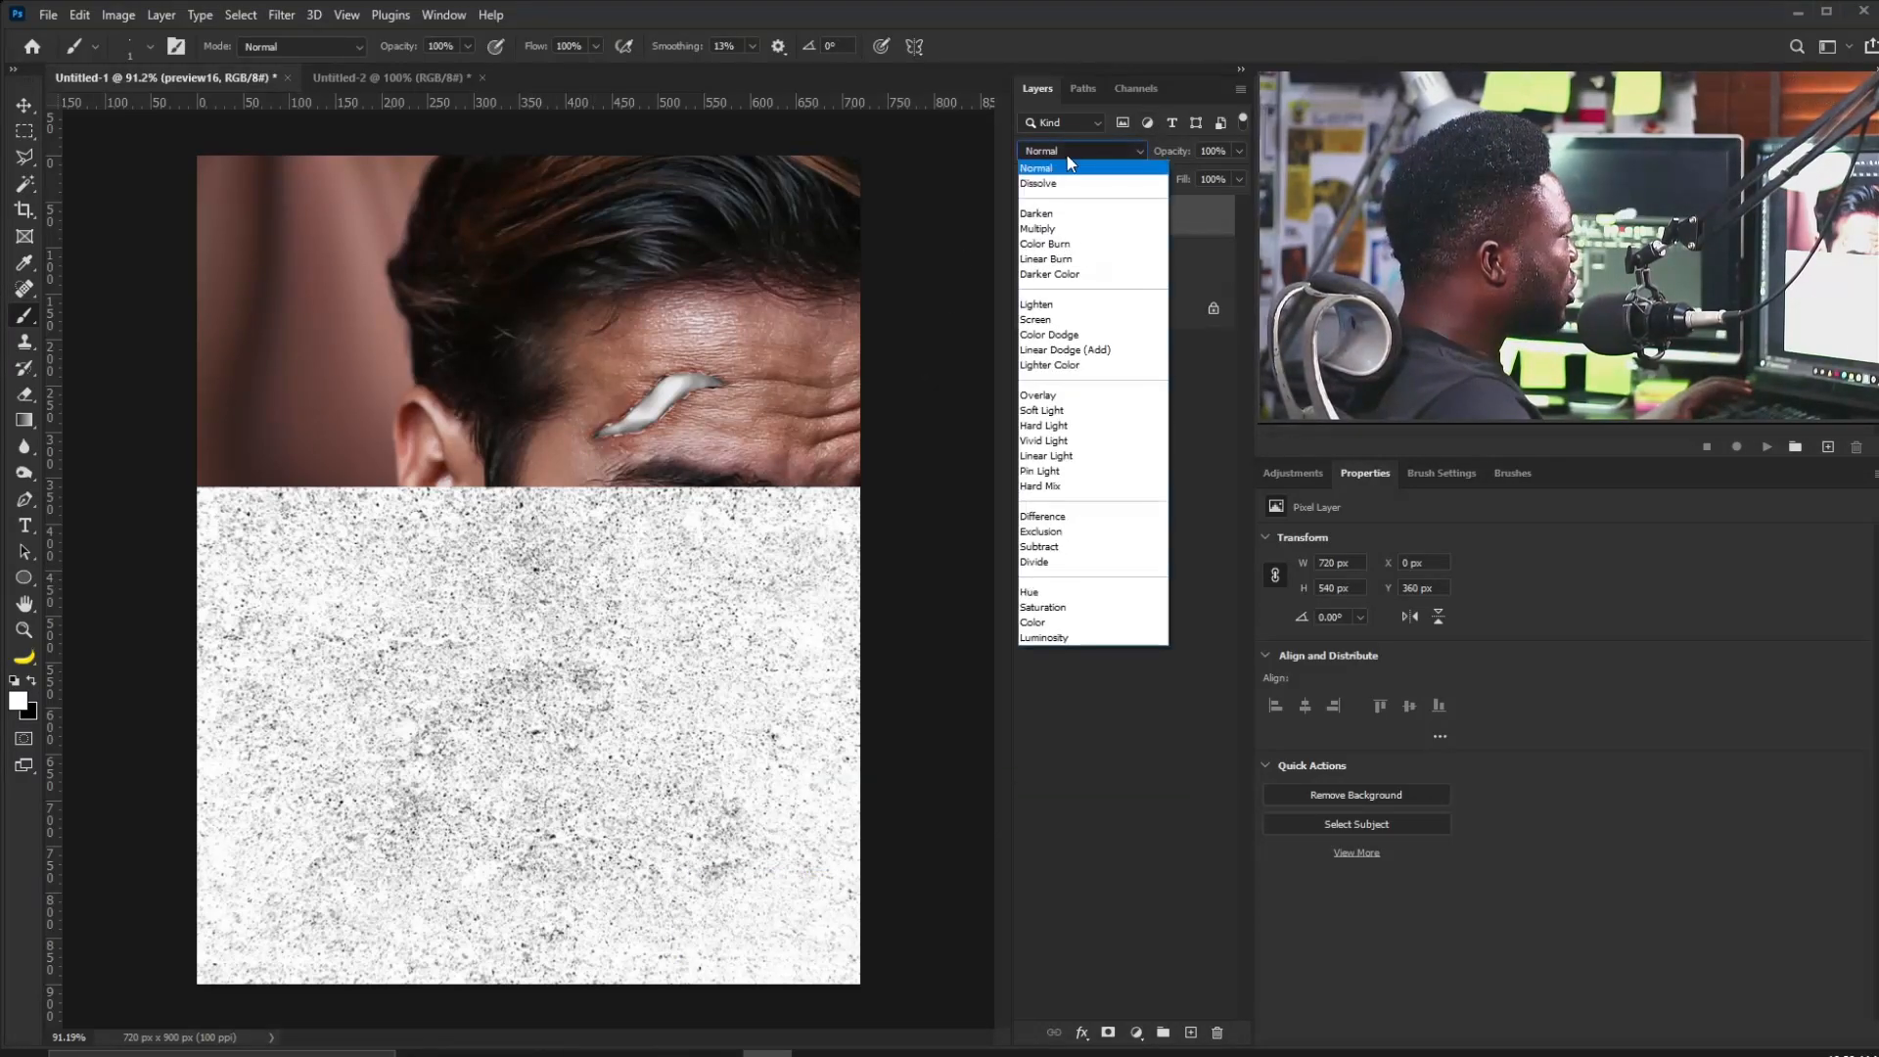
click(1039, 228)
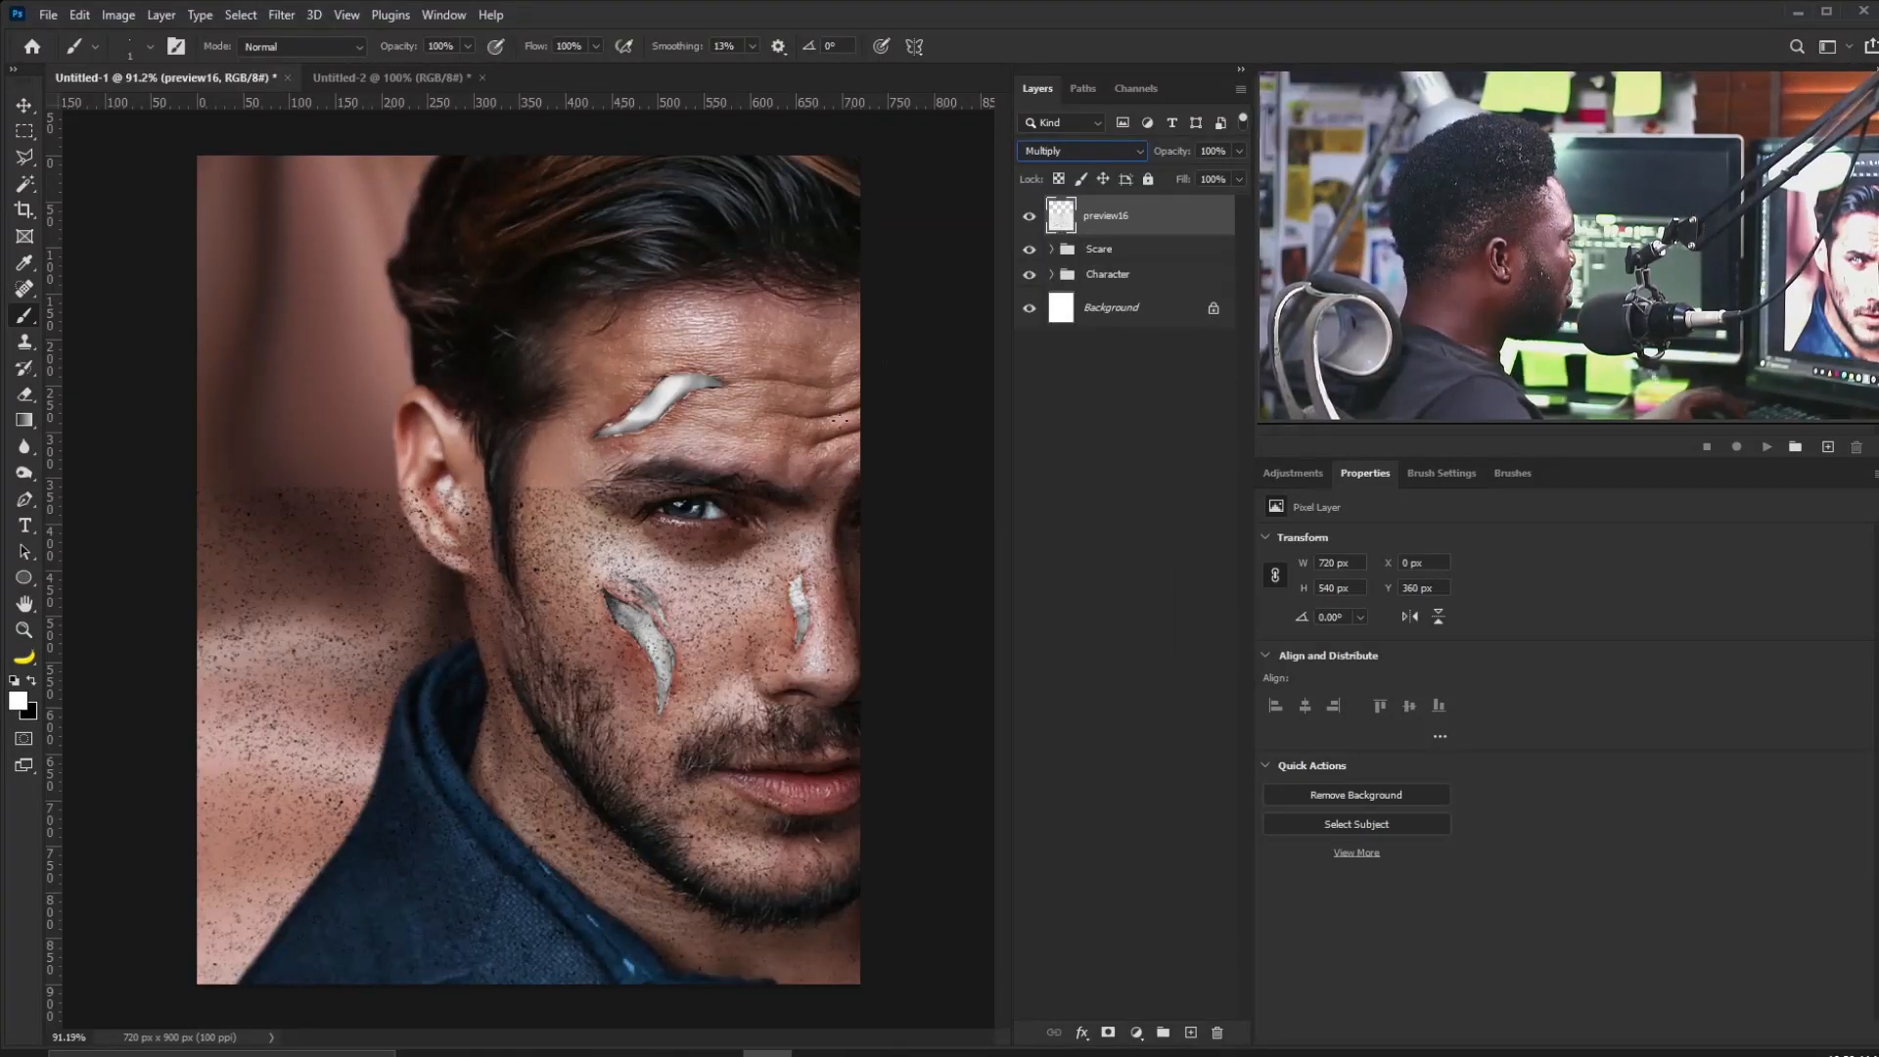
drag(1156, 231, 1190, 1033)
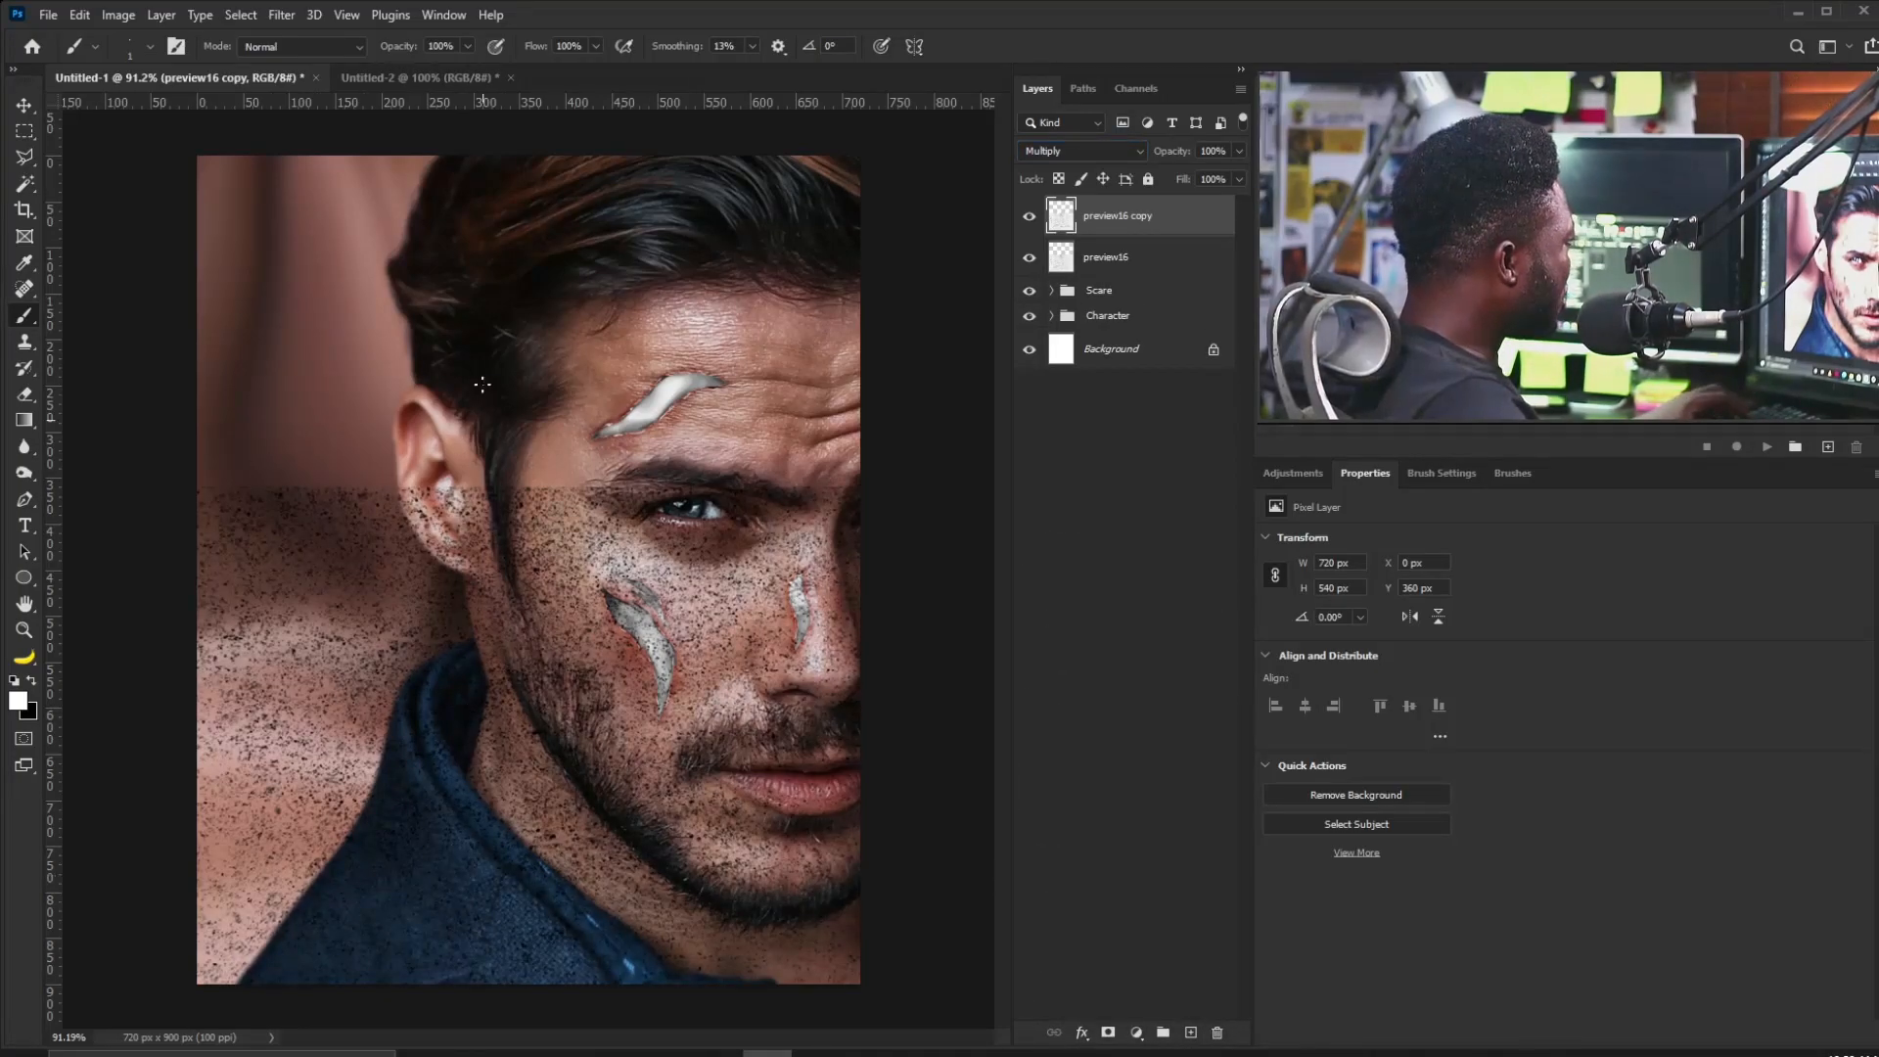
key(v)
drag(663, 857, 667, 374)
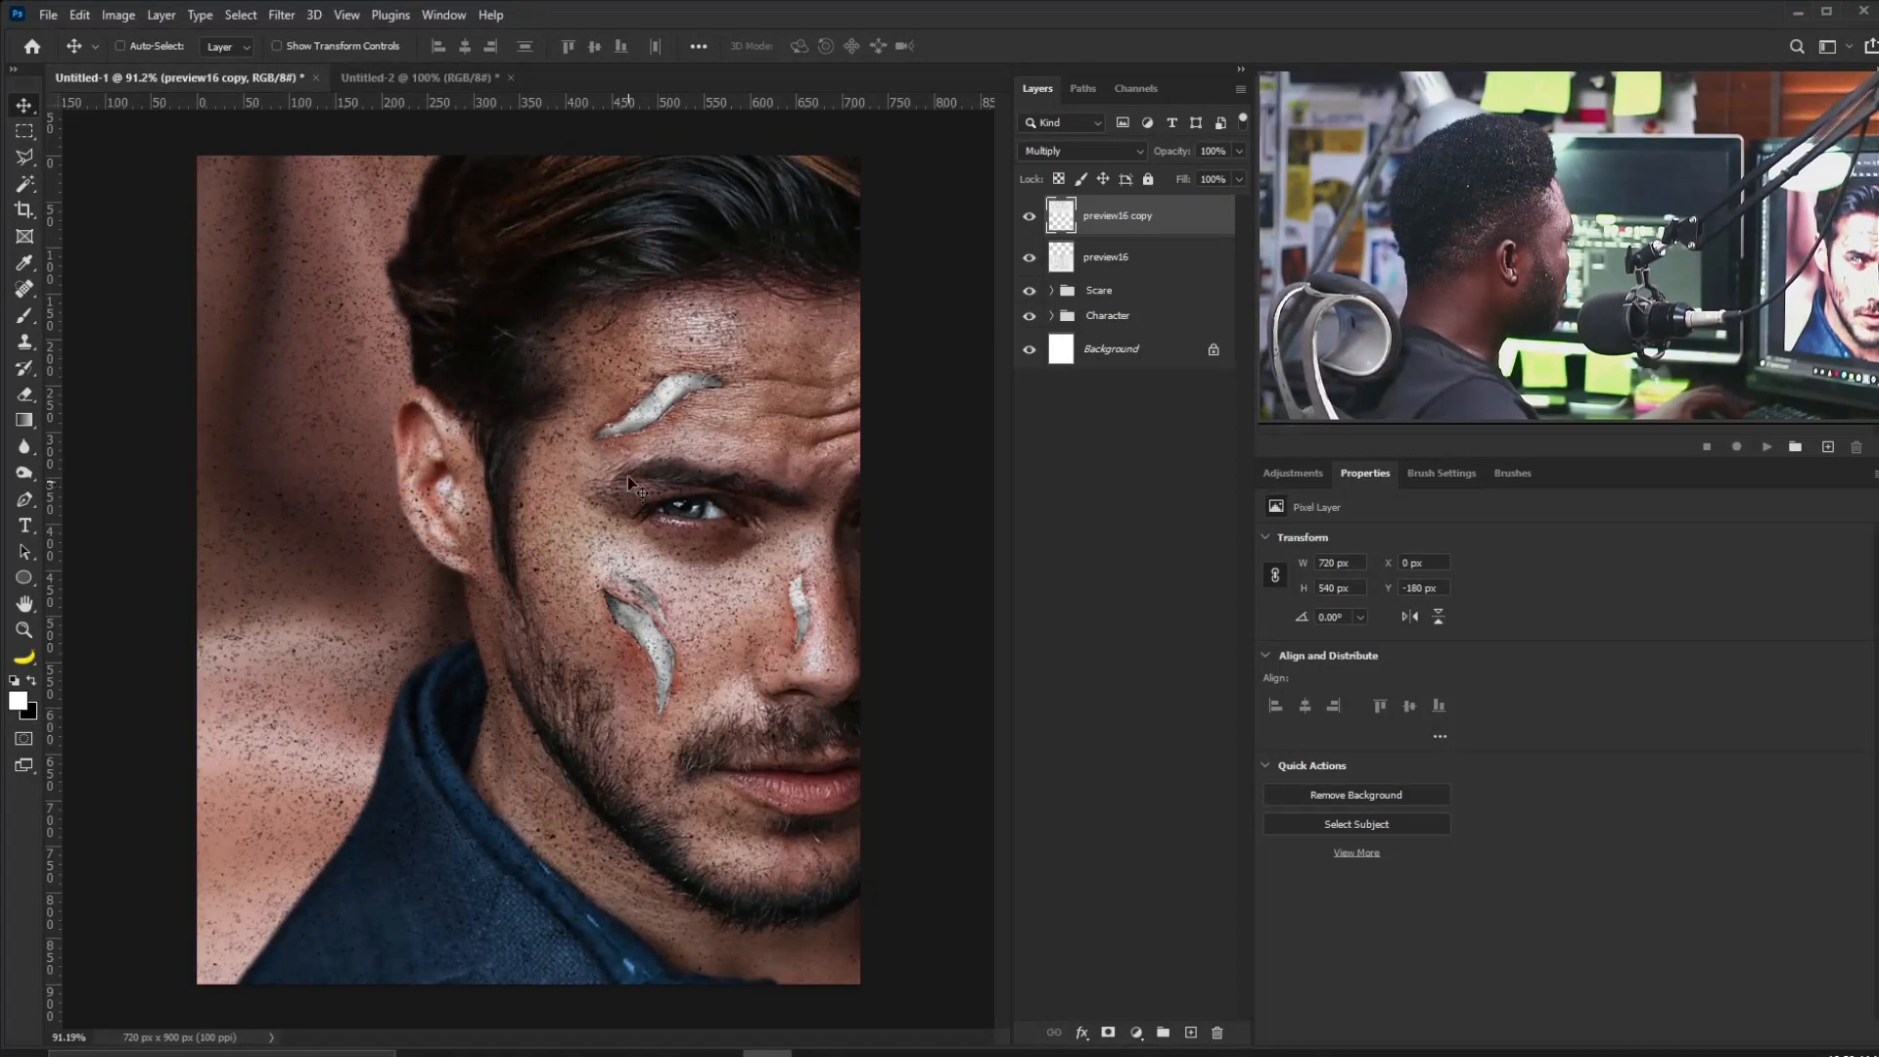
Group the two preview16 layers and add a layer mask to the group.
shift+click(1140, 259)
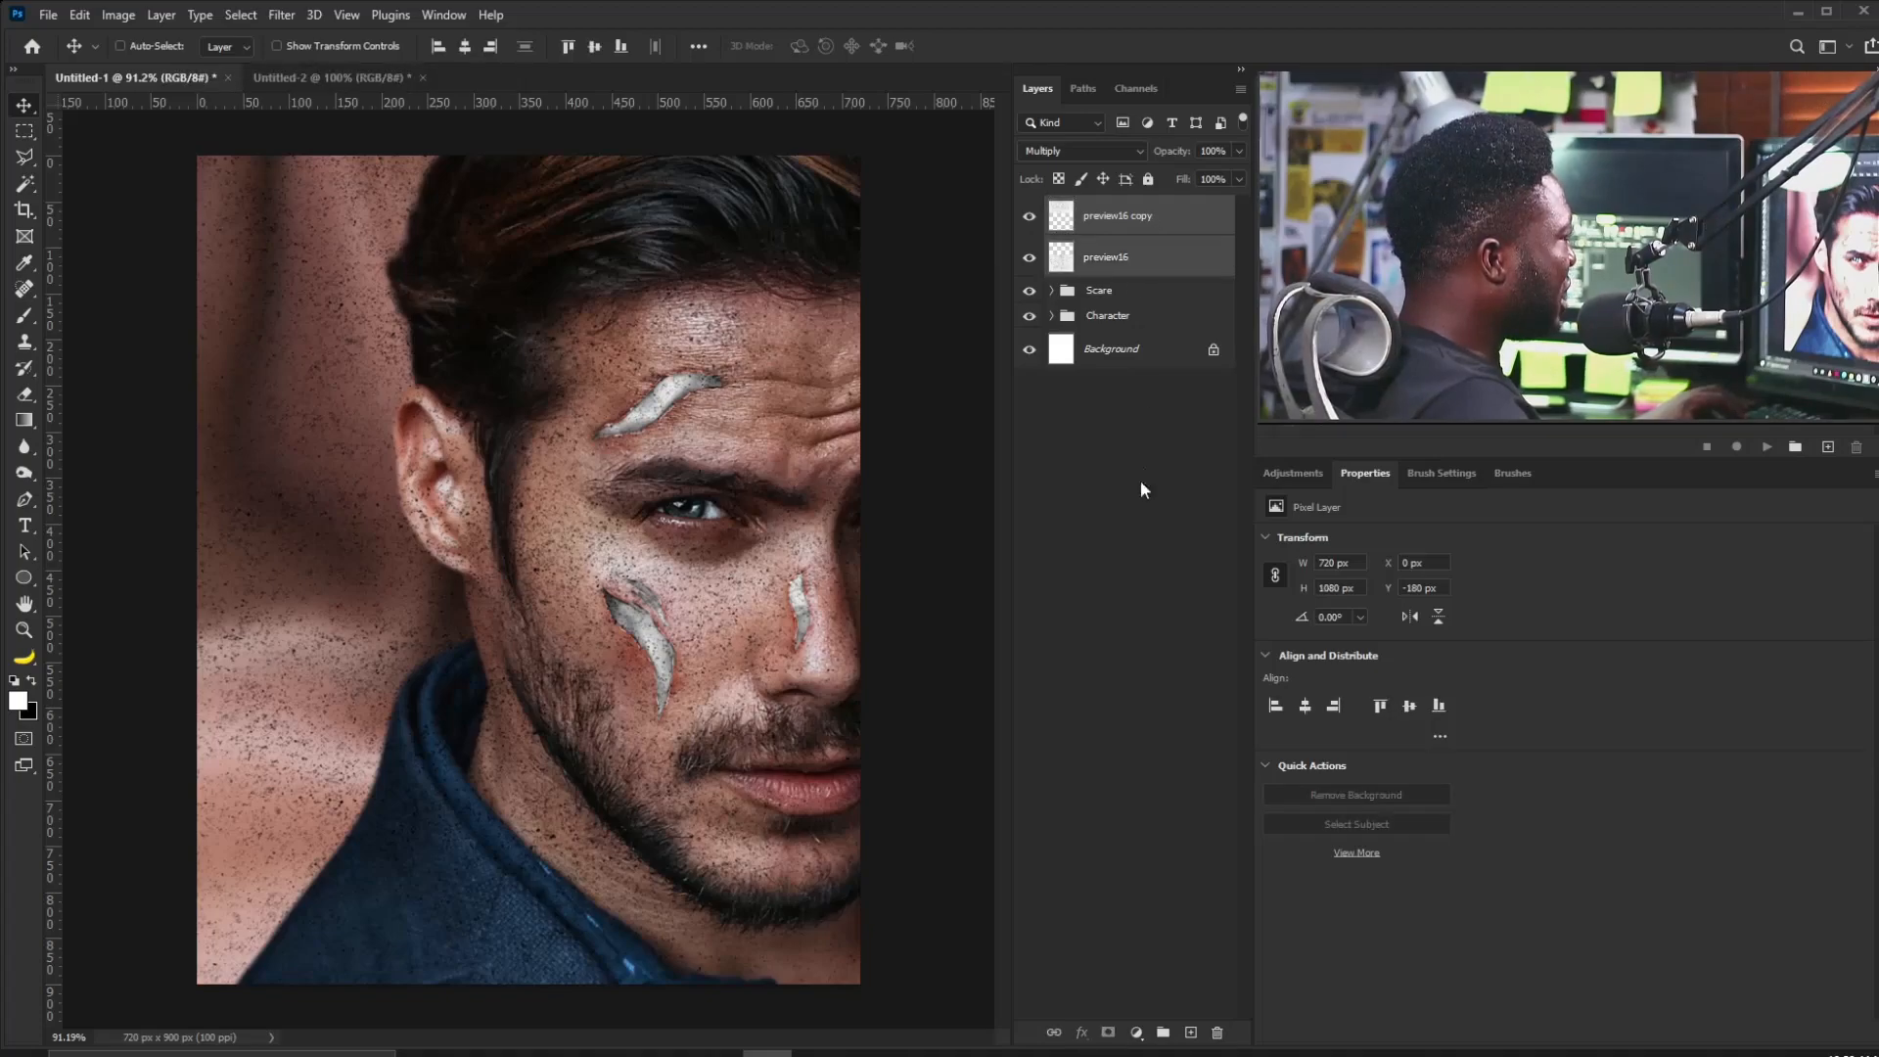
key(ctrl+g)
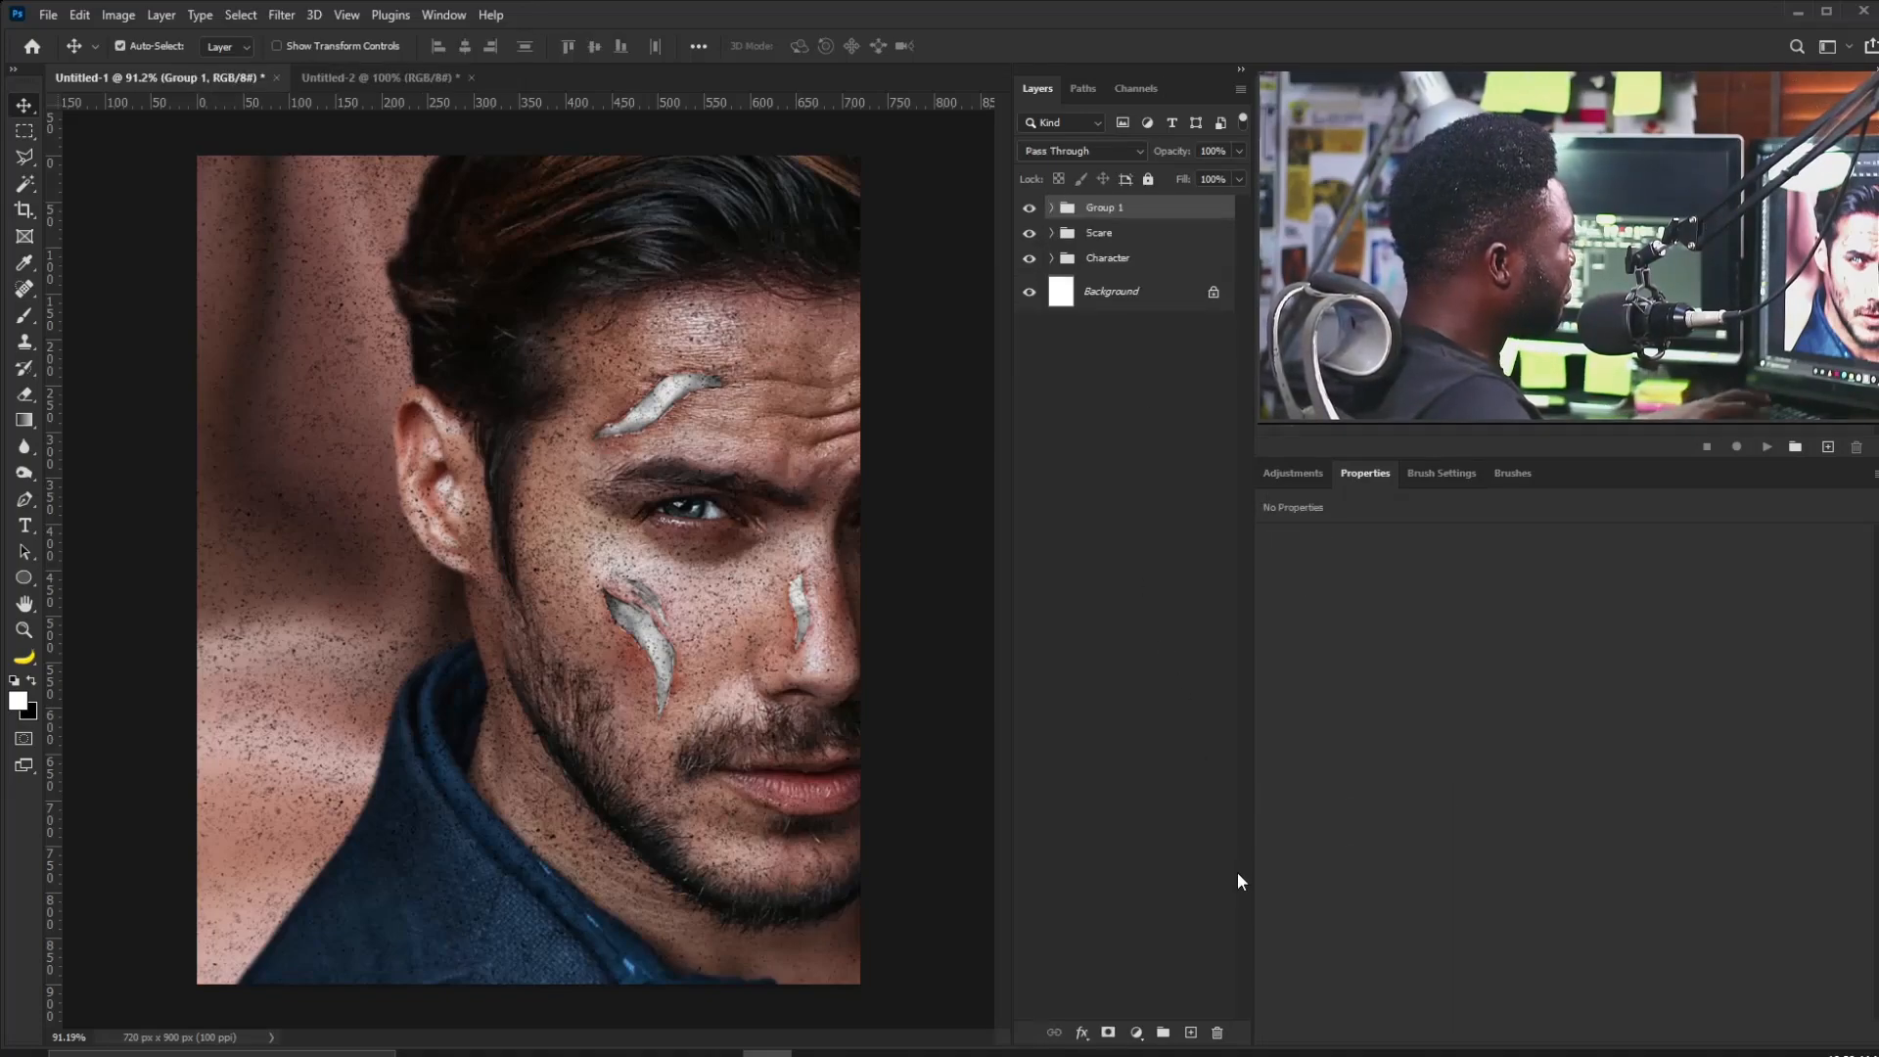
click(1110, 1032)
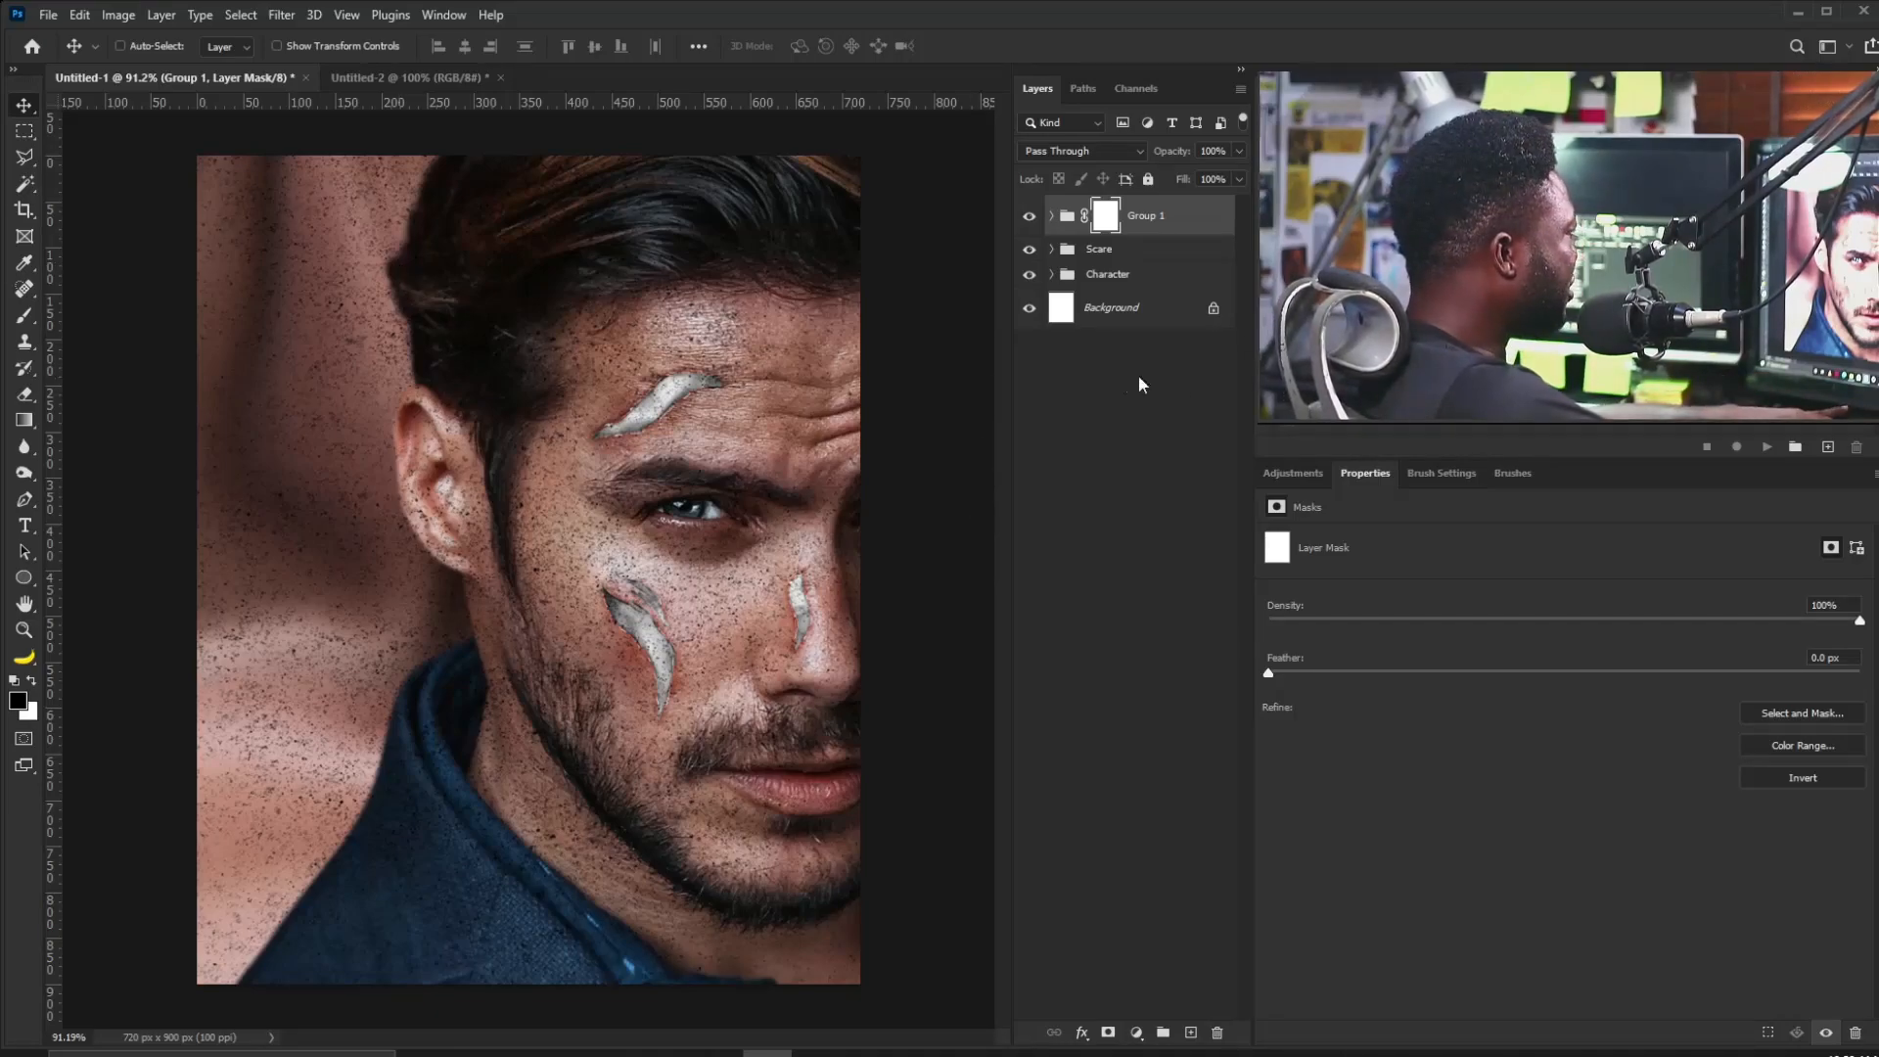
Ready a soft black 250 px brush with 0% smoothing and fade the specks around the eye on the Group 1 mask.
click(1410, 474)
key(b)
key(bracketright)
key(bracketright)
key(bracketright)
key(bracketright)
key(bracketright)
key(bracketright)
key(bracketright)
key(bracketright)
key(bracketright)
key(bracketright)
key(bracketright)
key(bracketright)
key(bracketright)
key(bracketright)
key(bracketright)
key(bracketright)
key(bracketright)
key(bracketright)
key(bracketright)
key(bracketright)
drag(741, 45, 549, 108)
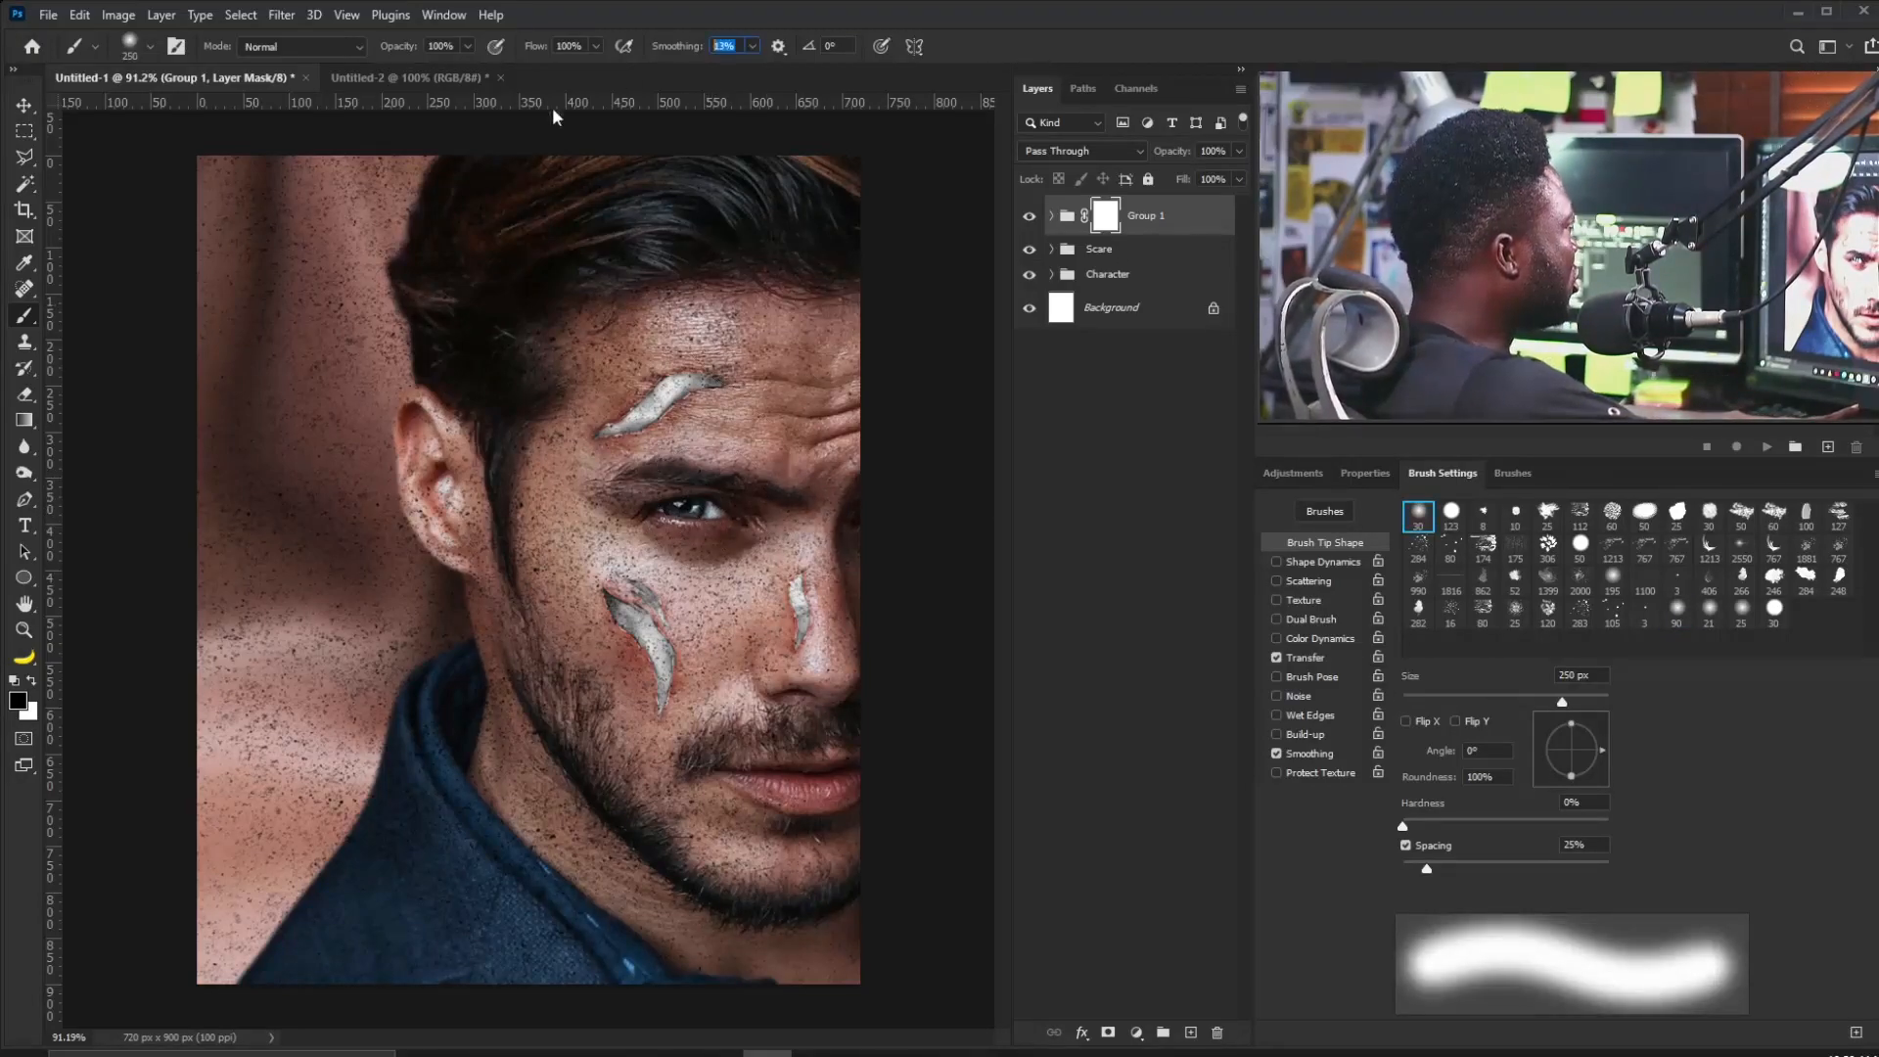
text(0)
key(Return)
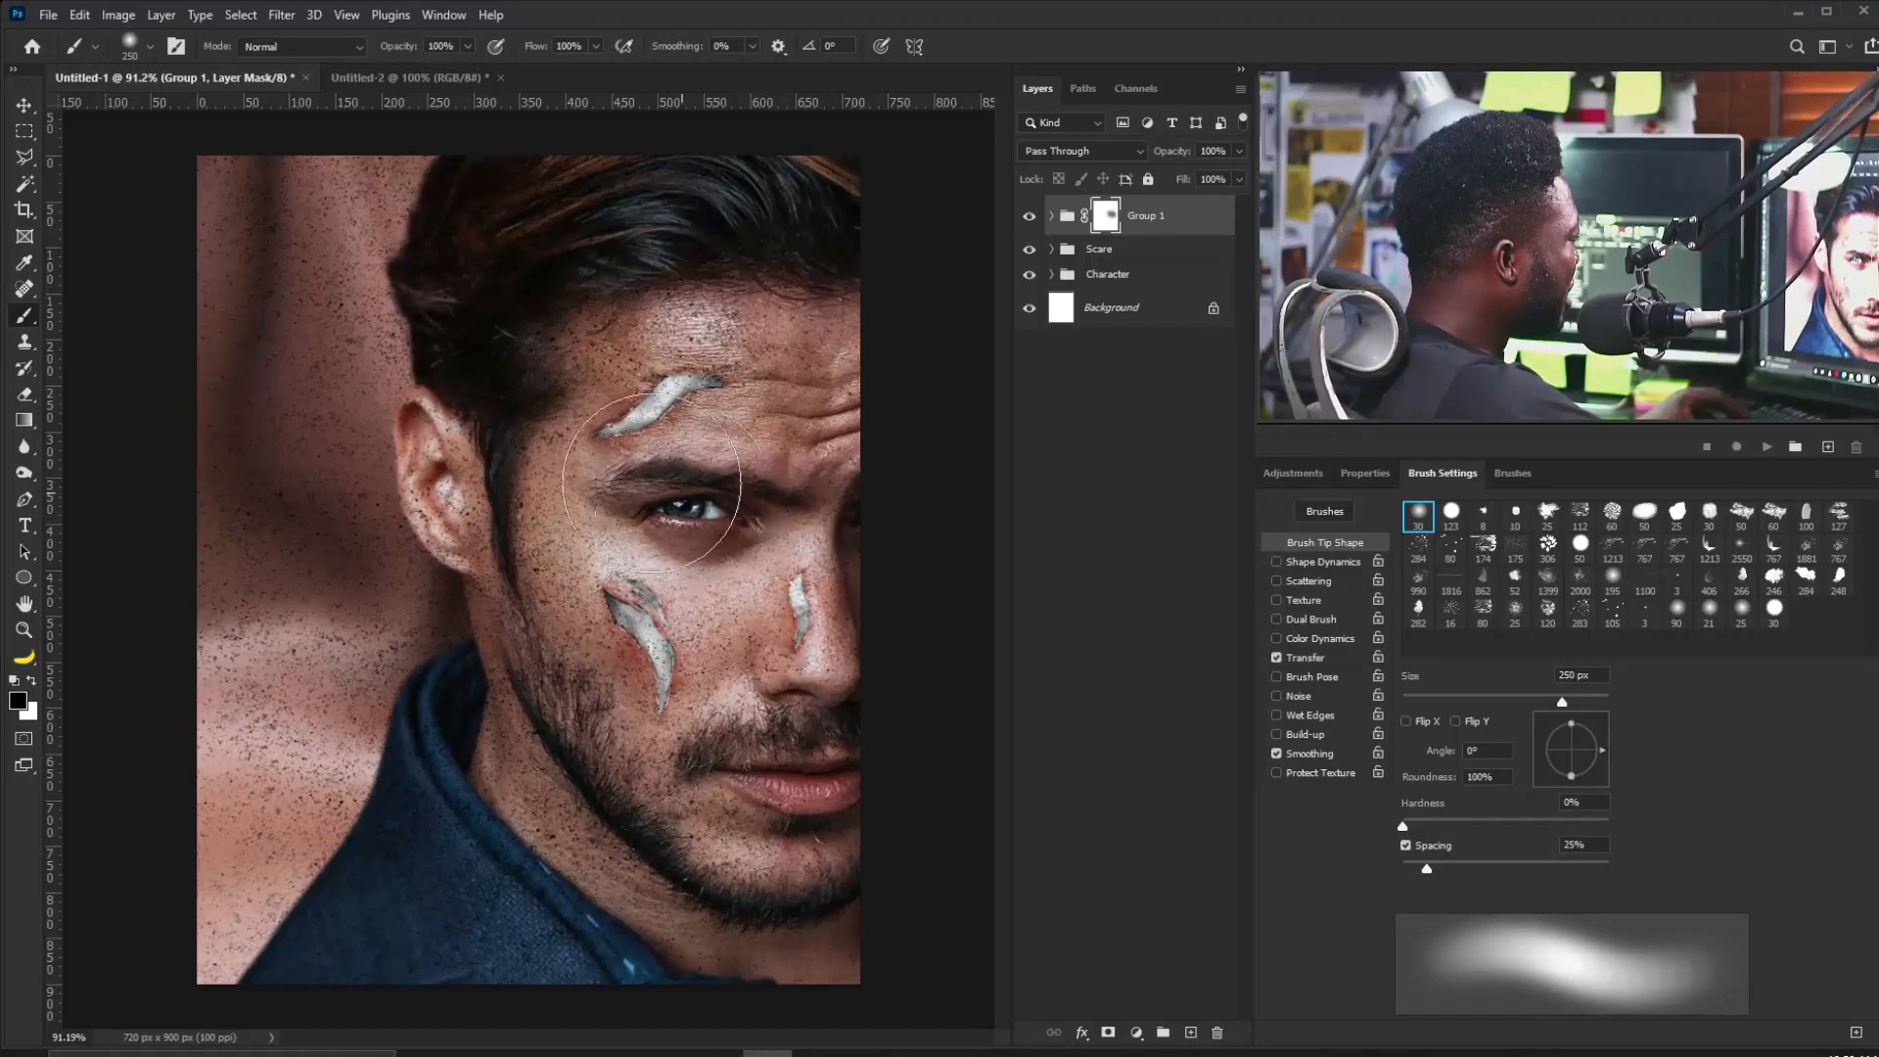
Fade more specks from the facial features on the Group 1 mask, adjusting the soft brush up to 175 px.
key(bracketleft)
key(bracketleft)
key(bracketleft)
key(bracketleft)
key(bracketleft)
key(bracketleft)
key(bracketleft)
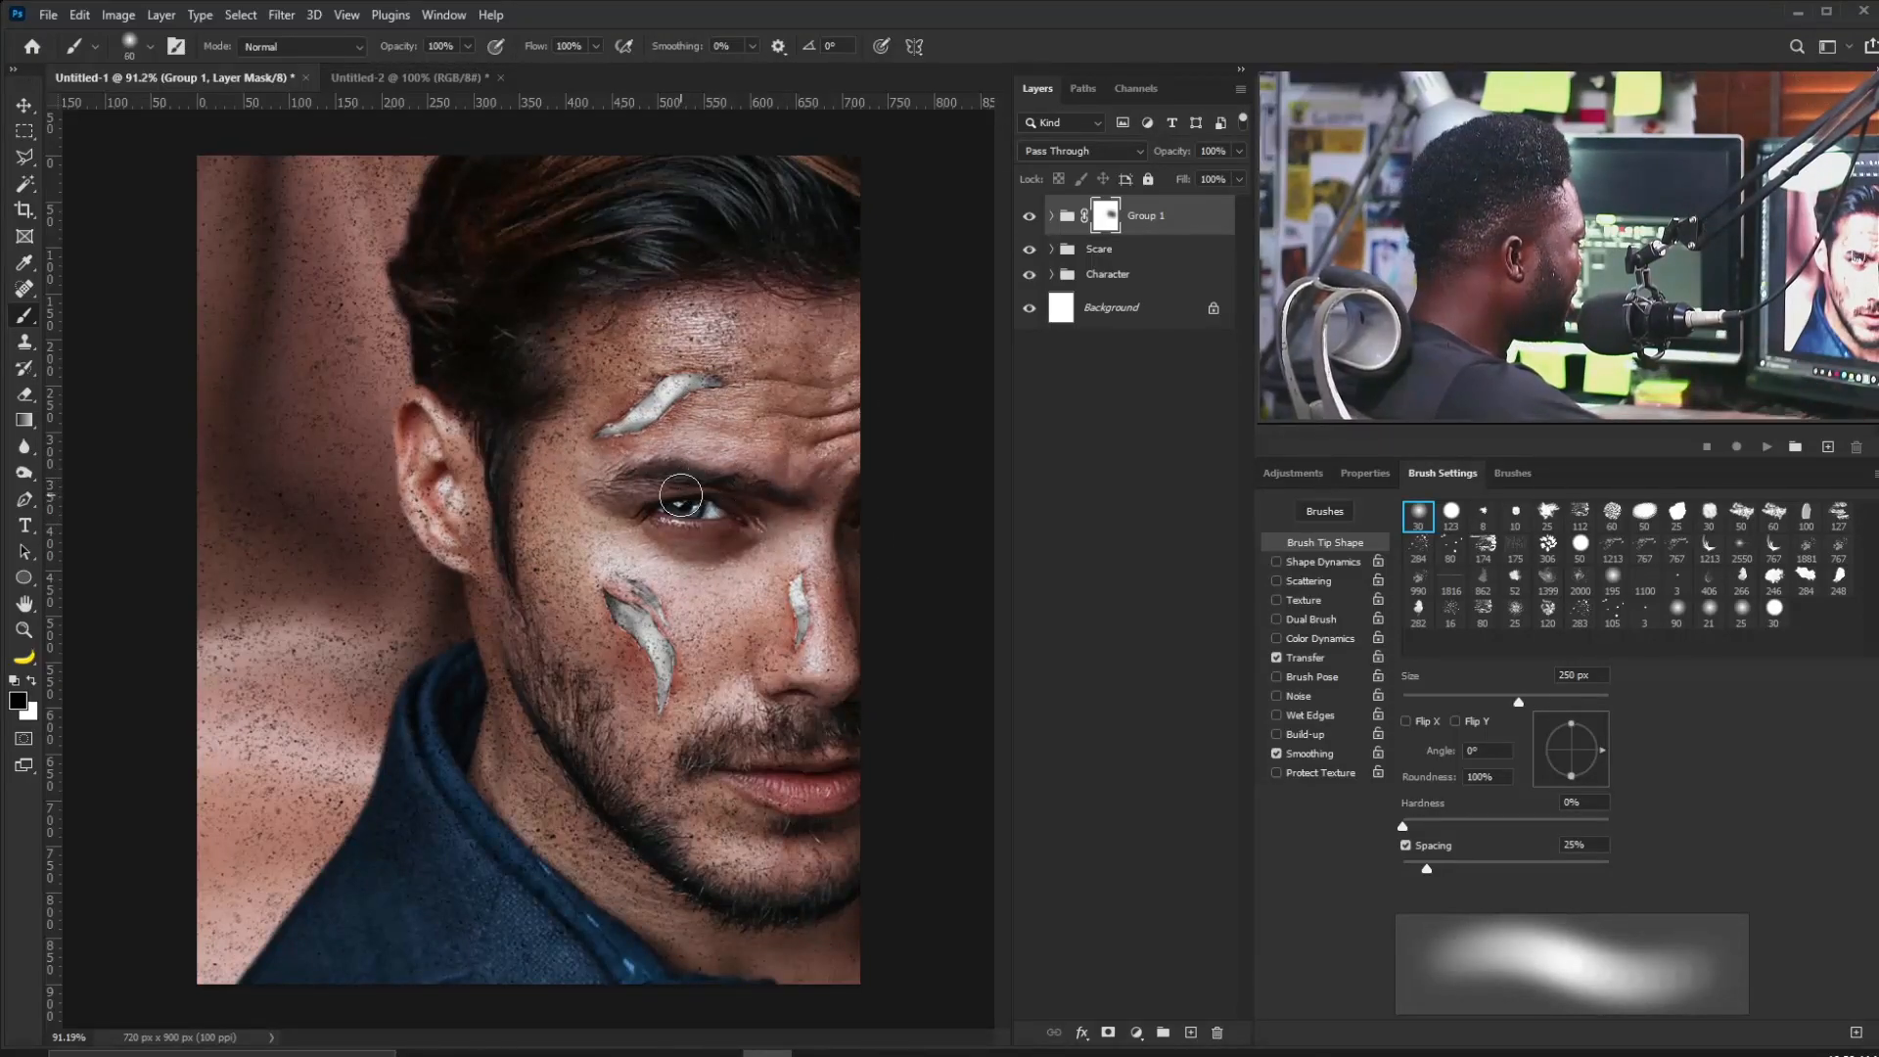
key(bracketright)
key(bracketright)
key(bracketright)
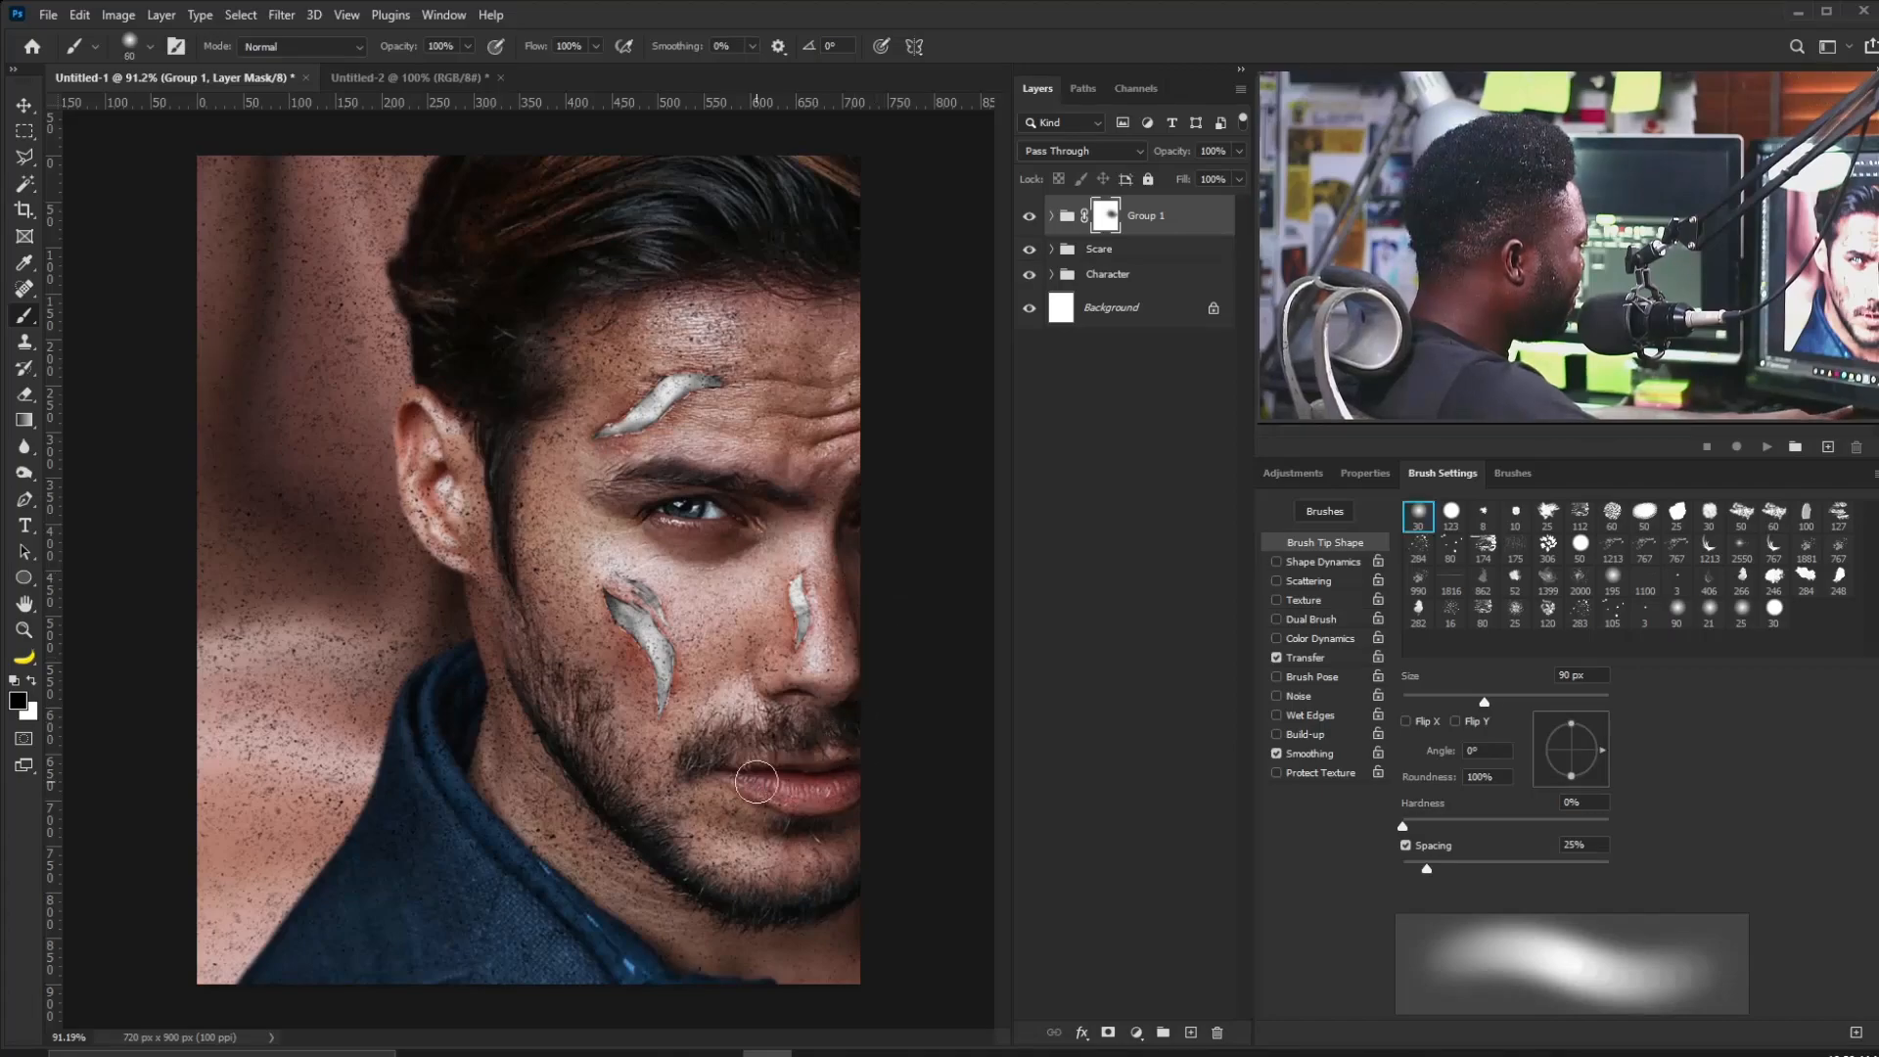
key(bracketright)
key(bracketright)
key(bracketright)
key(bracketright)
key(bracketright)
key(bracketright)
key(bracketright)
drag(554, 415, 526, 436)
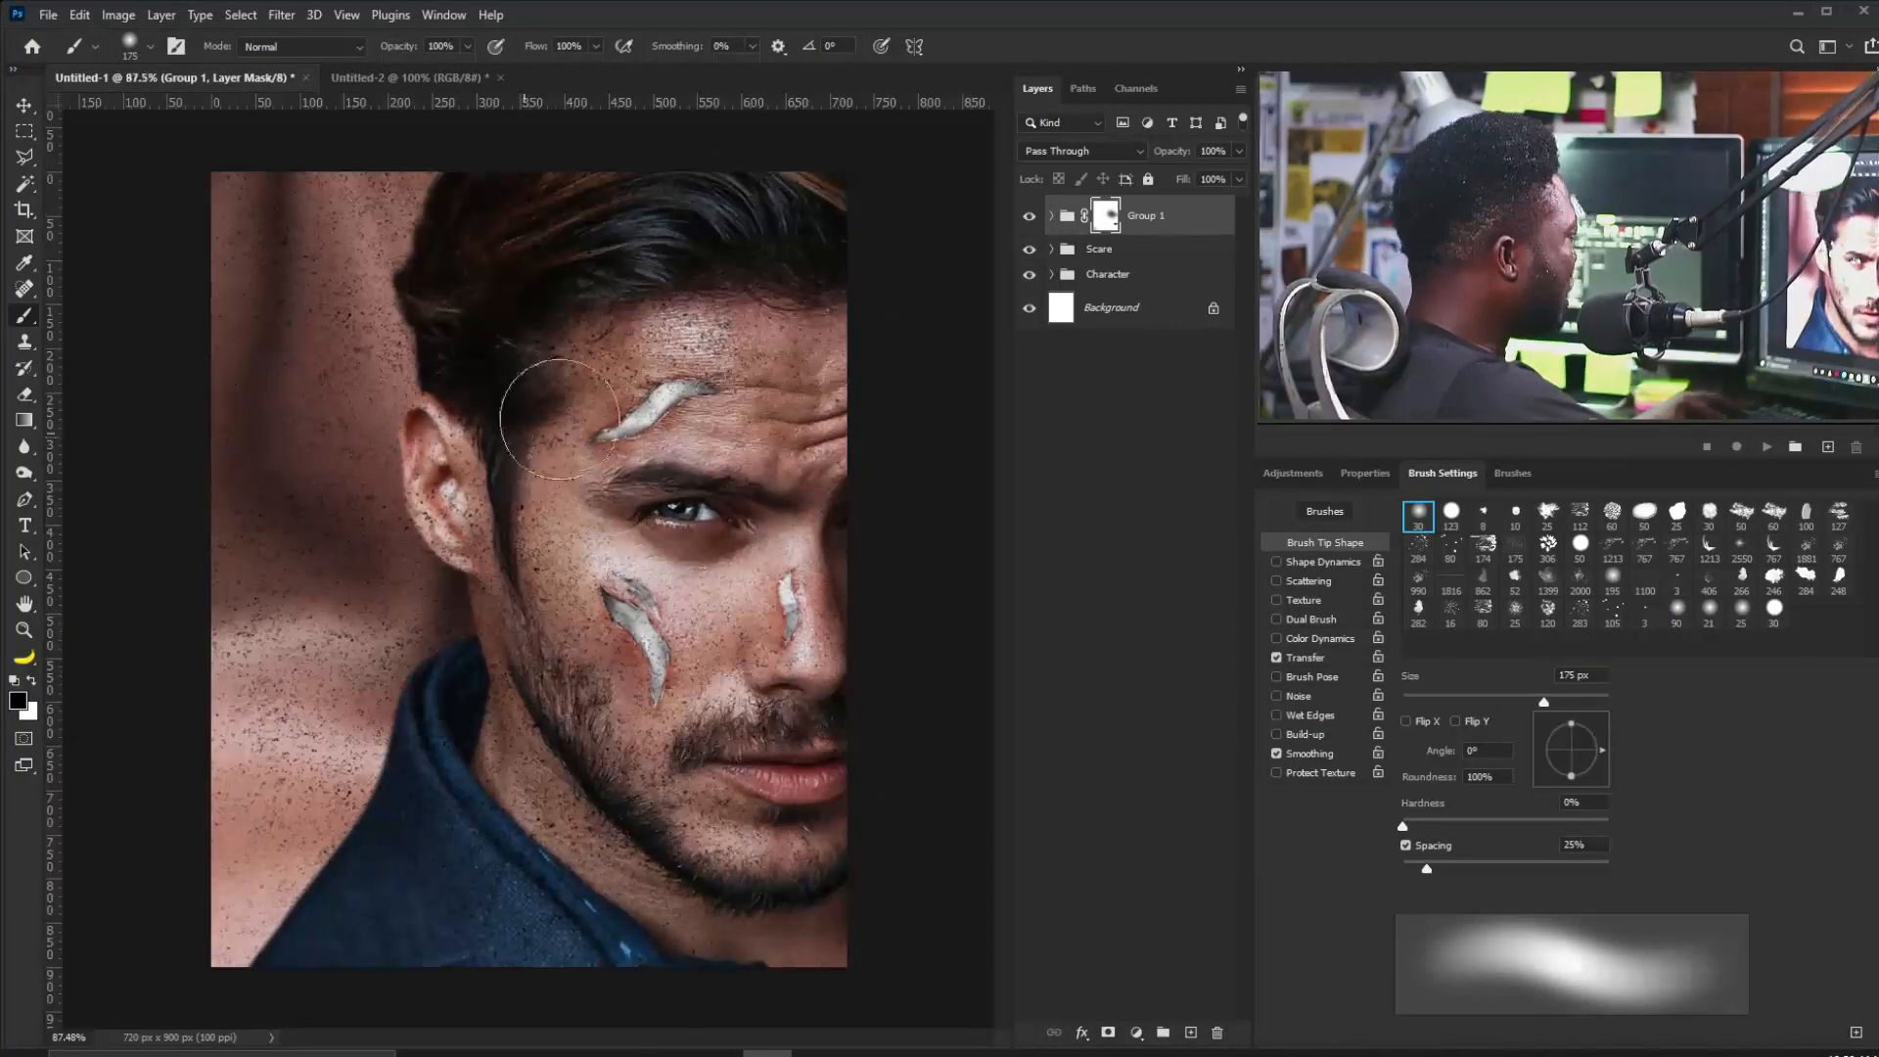
Add a Black & White adjustment layer above Group 1.
key(v)
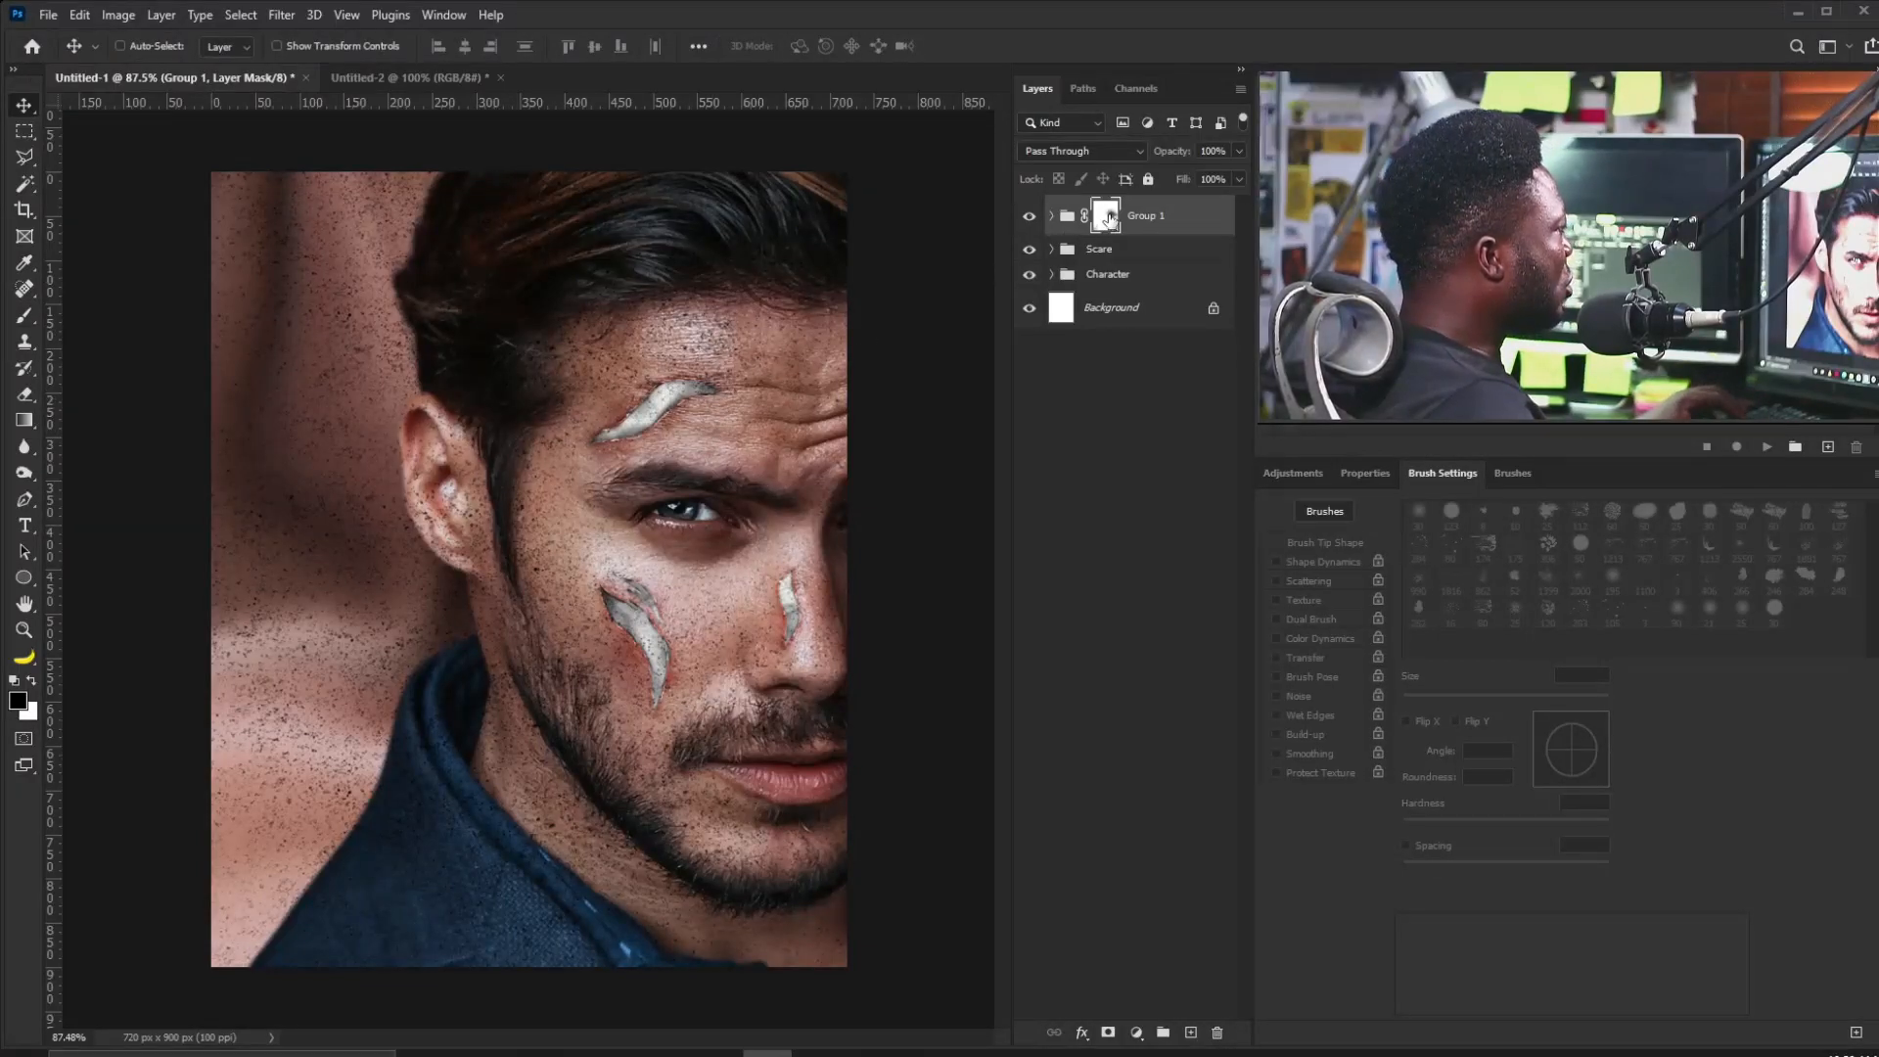
click(1163, 221)
click(1264, 473)
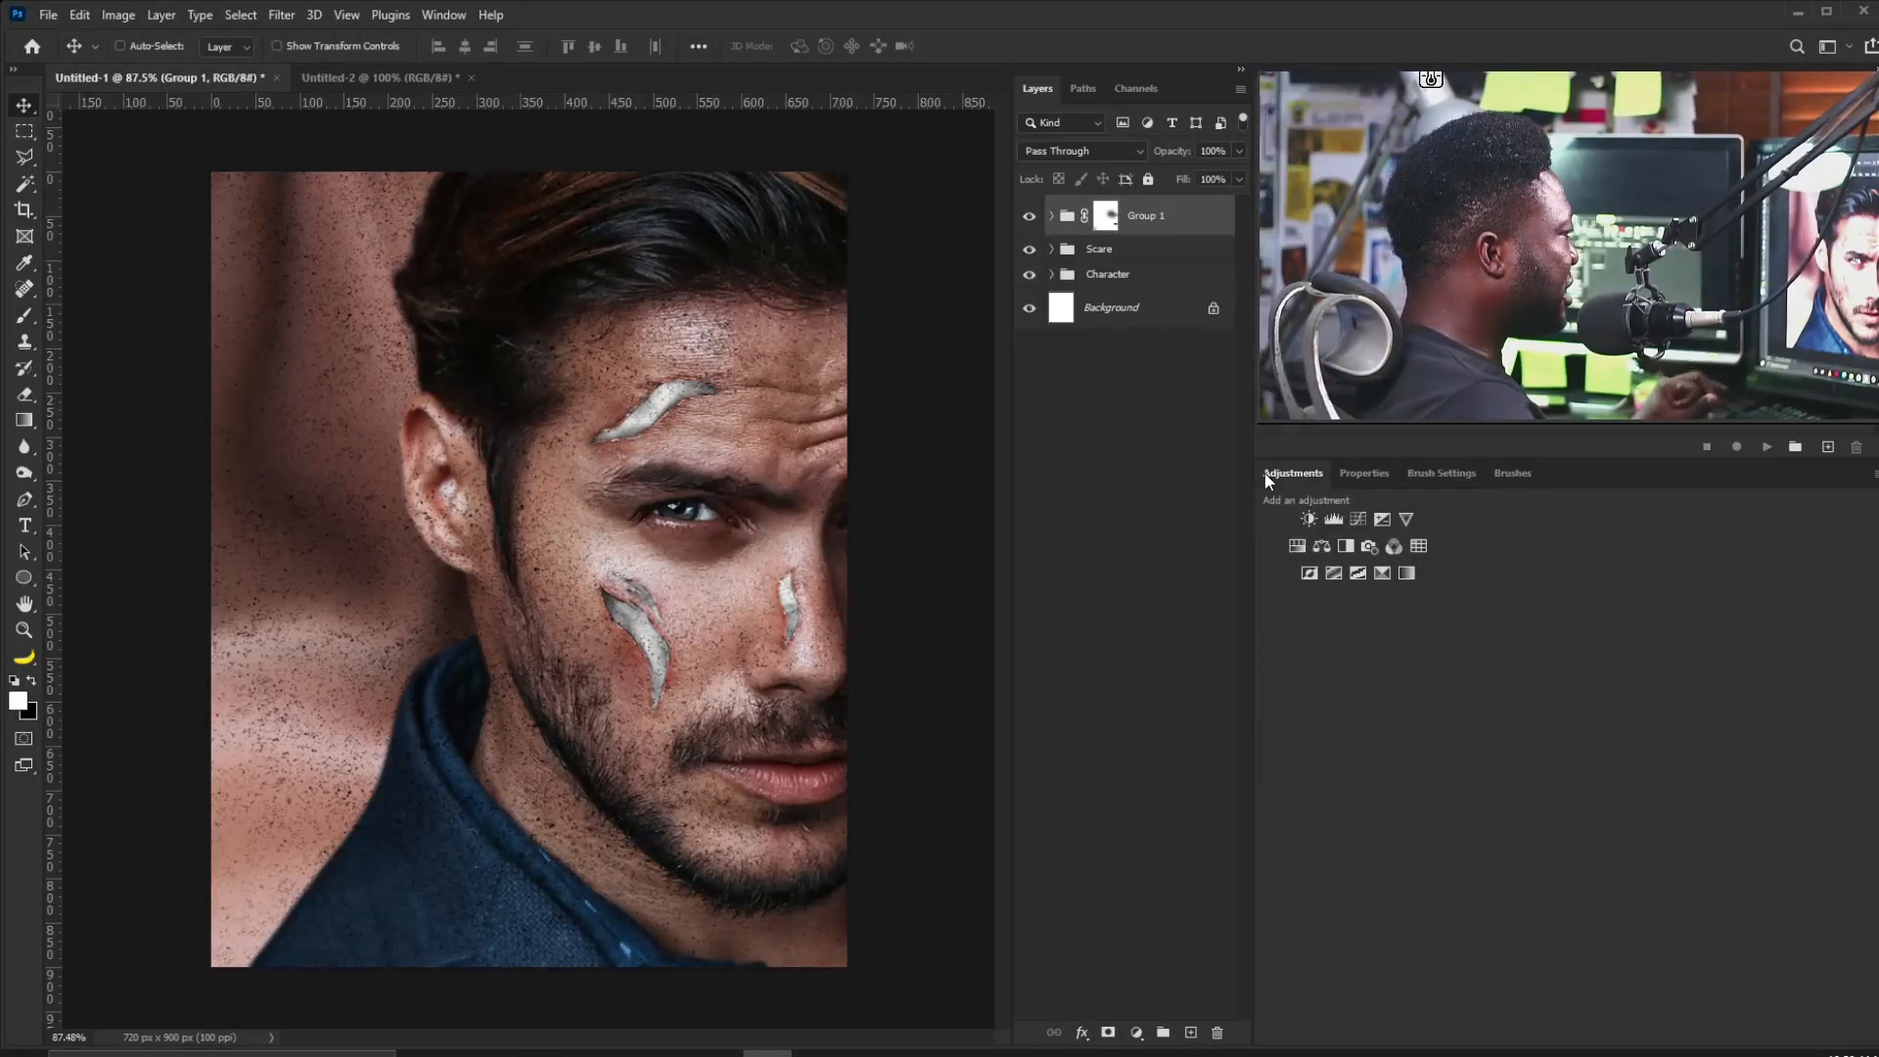
click(1344, 545)
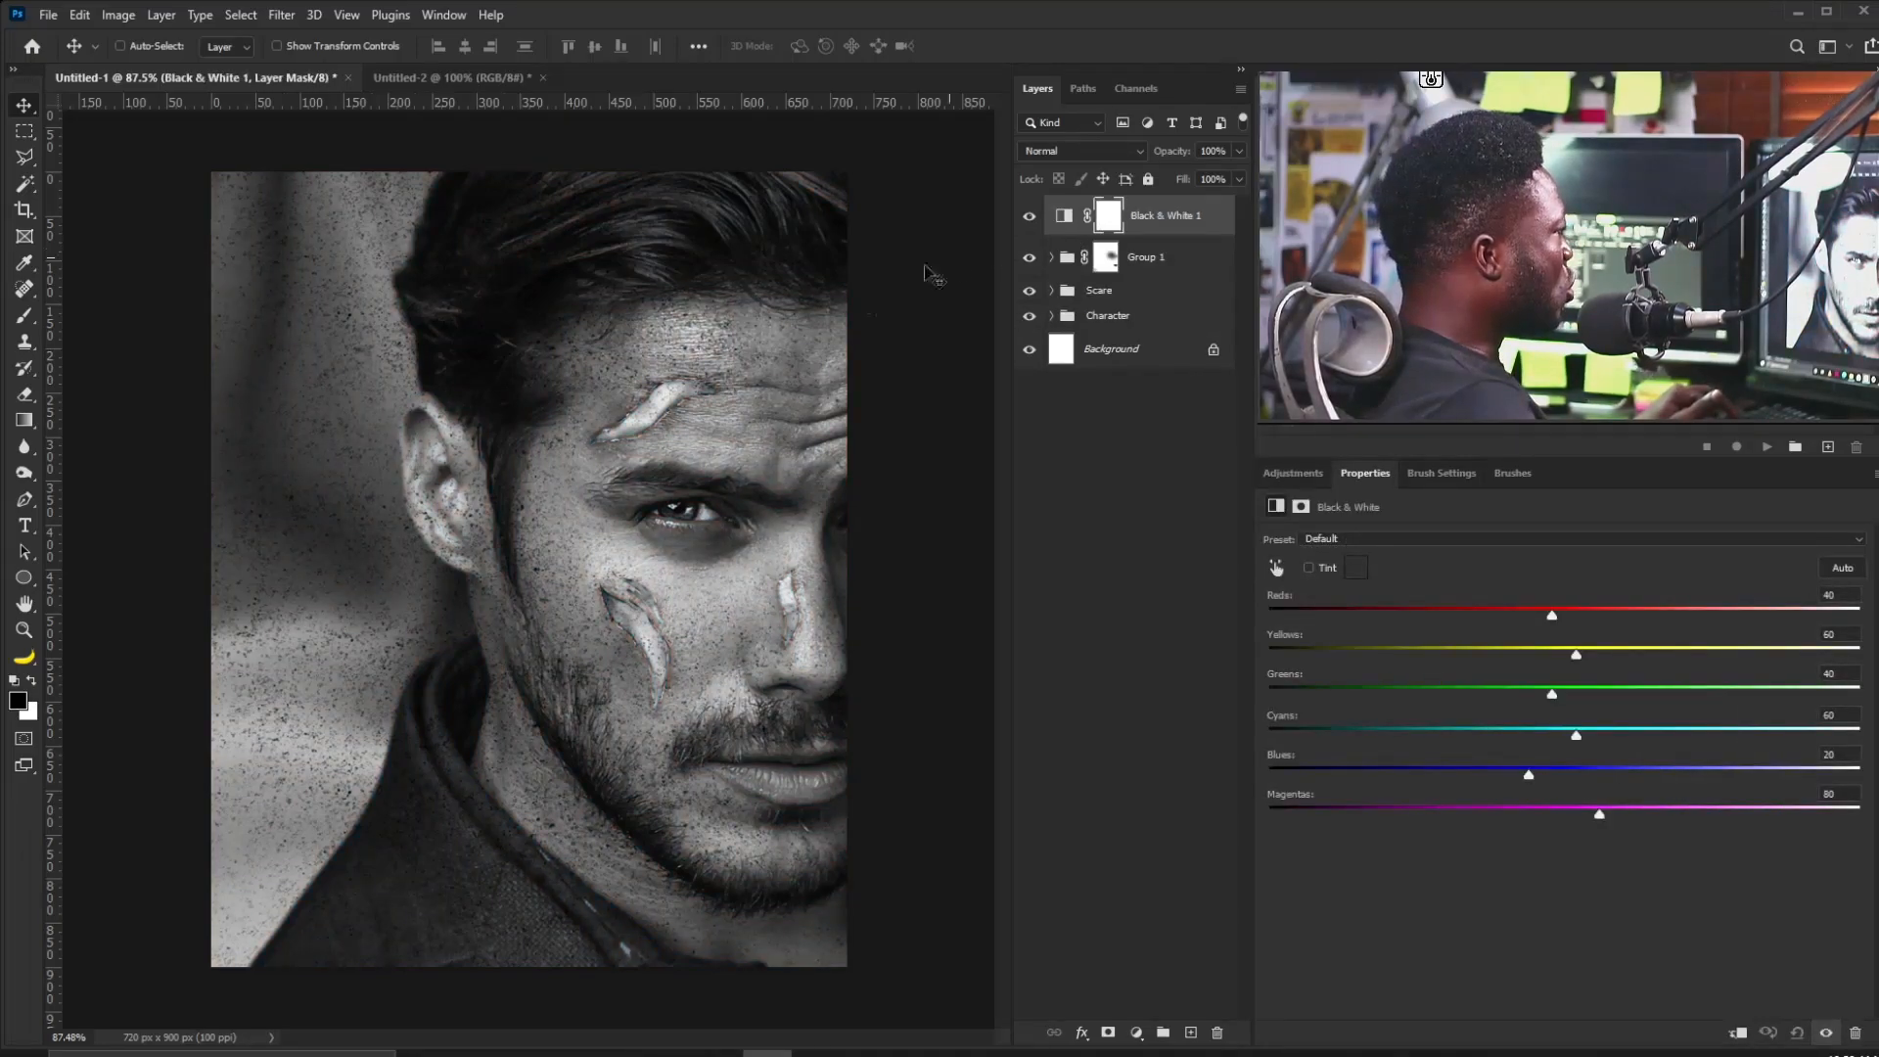
Restore color to the face by painting on the Black & White 1 mask with a soft black 500 px brush.
key(b)
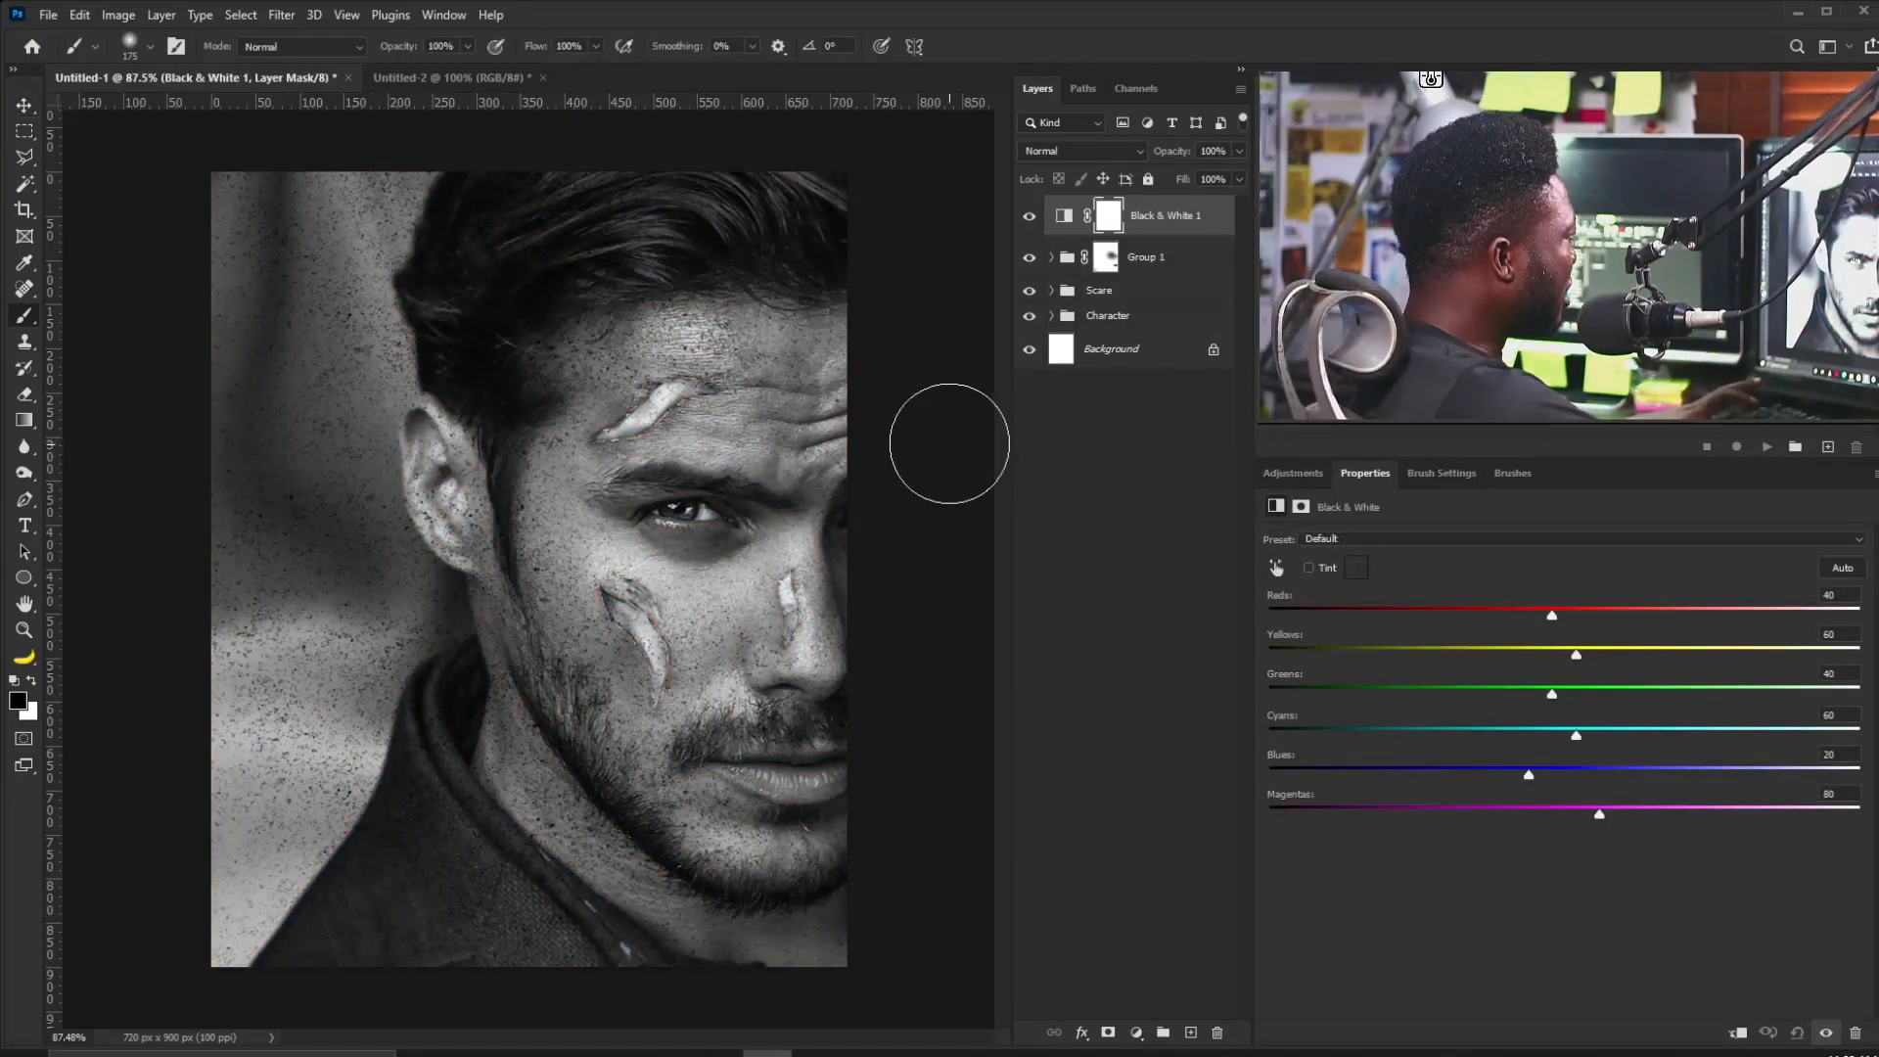
key(bracketright)
key(bracketright)
key(bracketright)
key(bracketright)
key(bracketright)
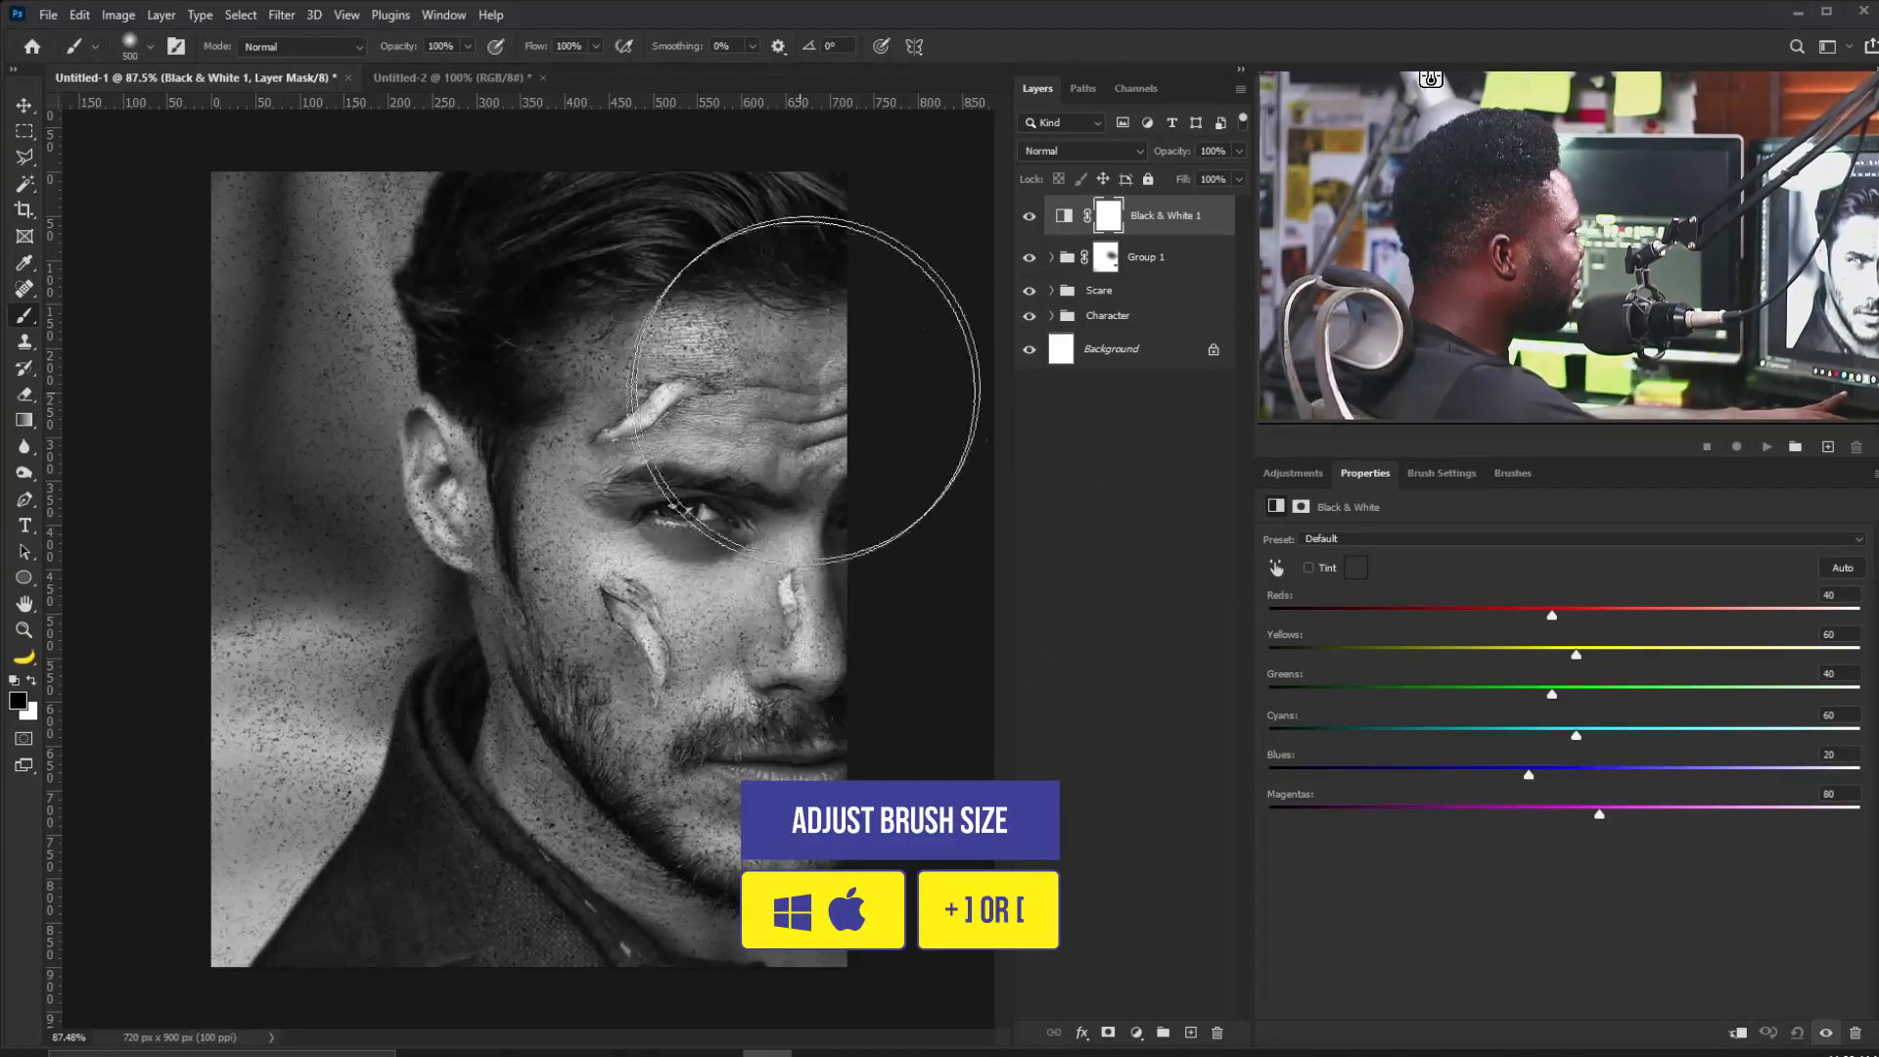
click(1292, 472)
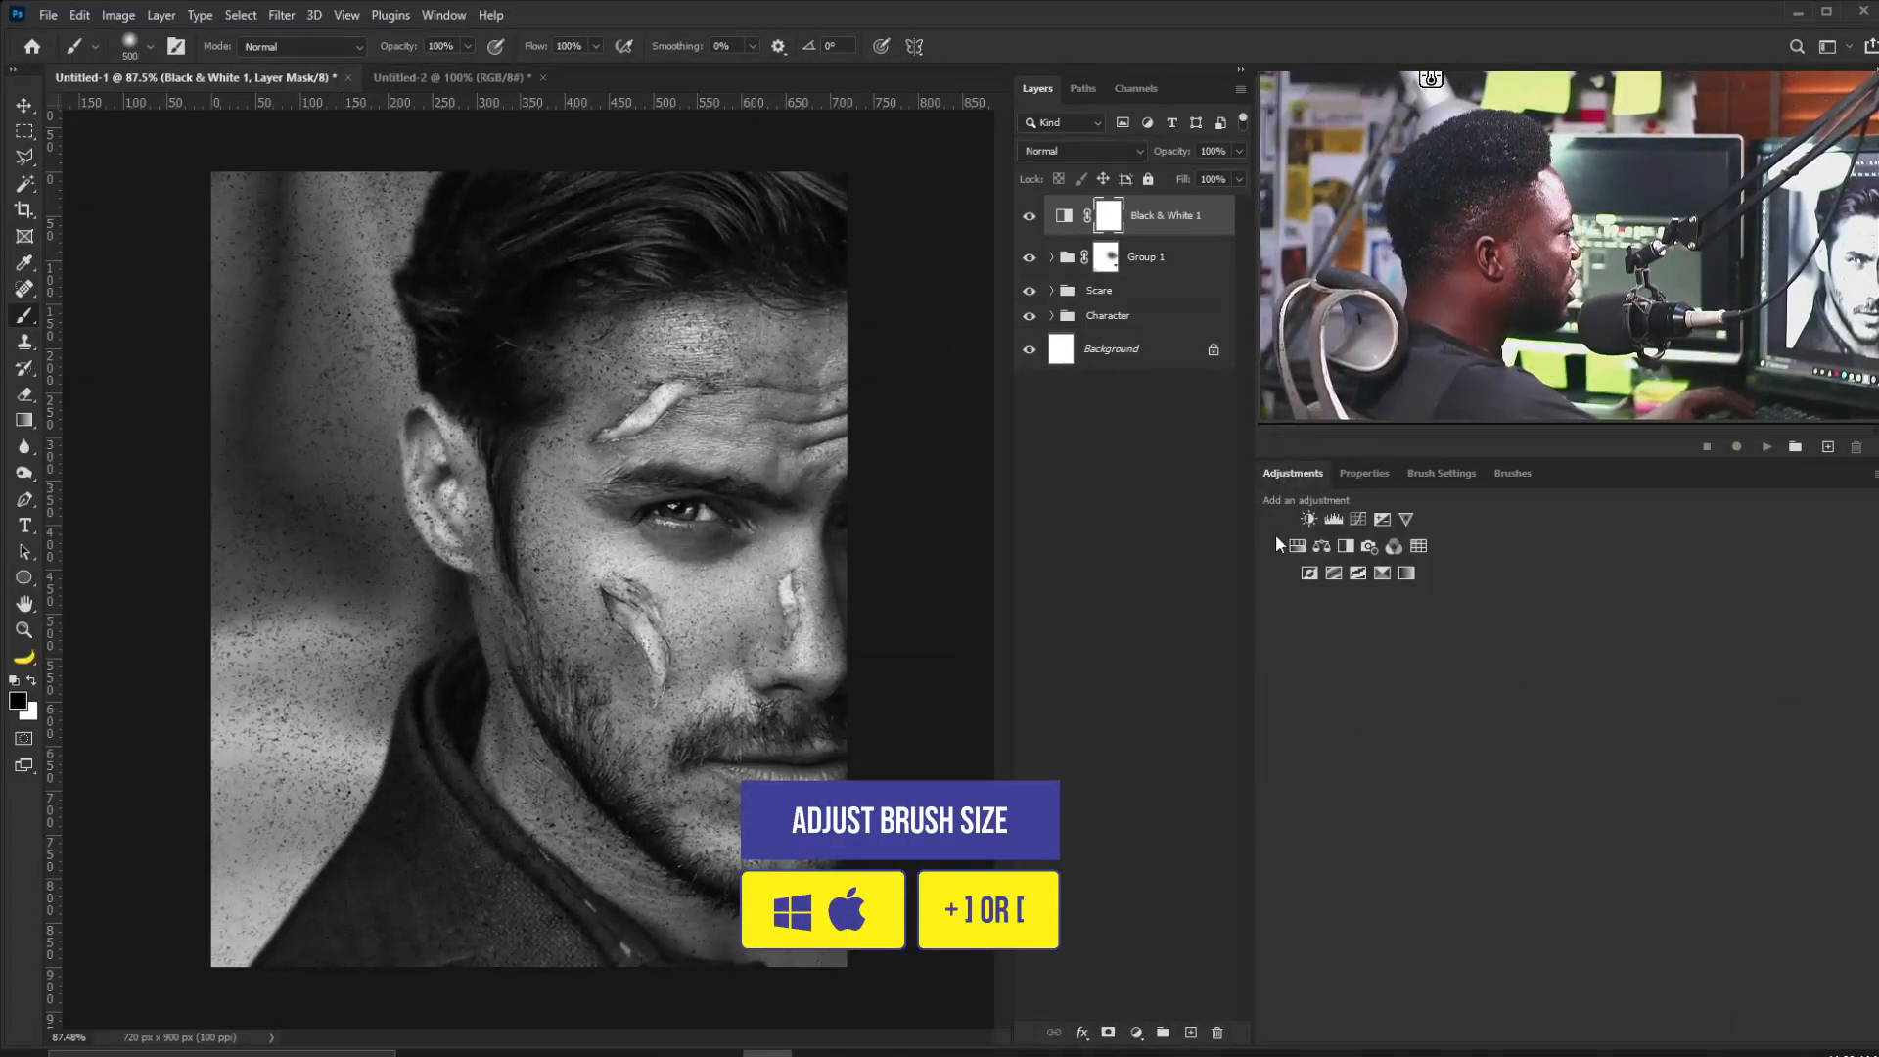
click(1414, 473)
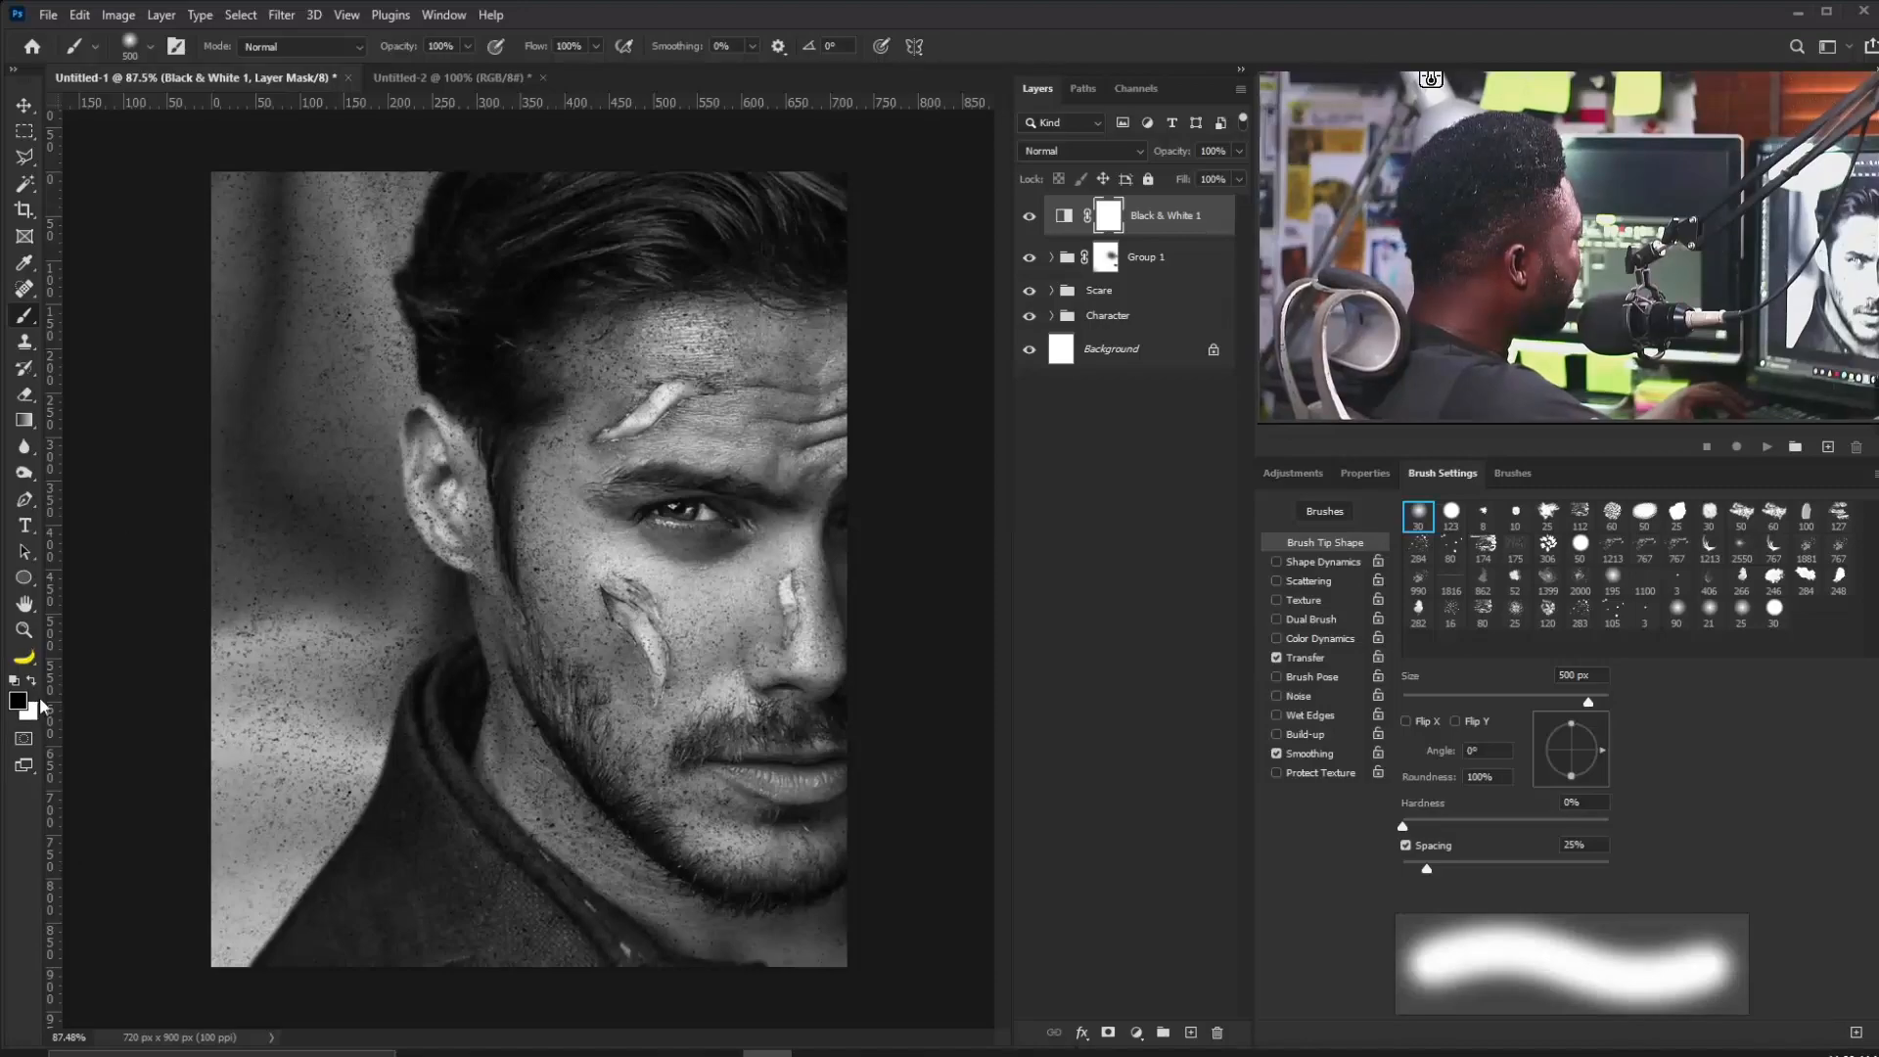
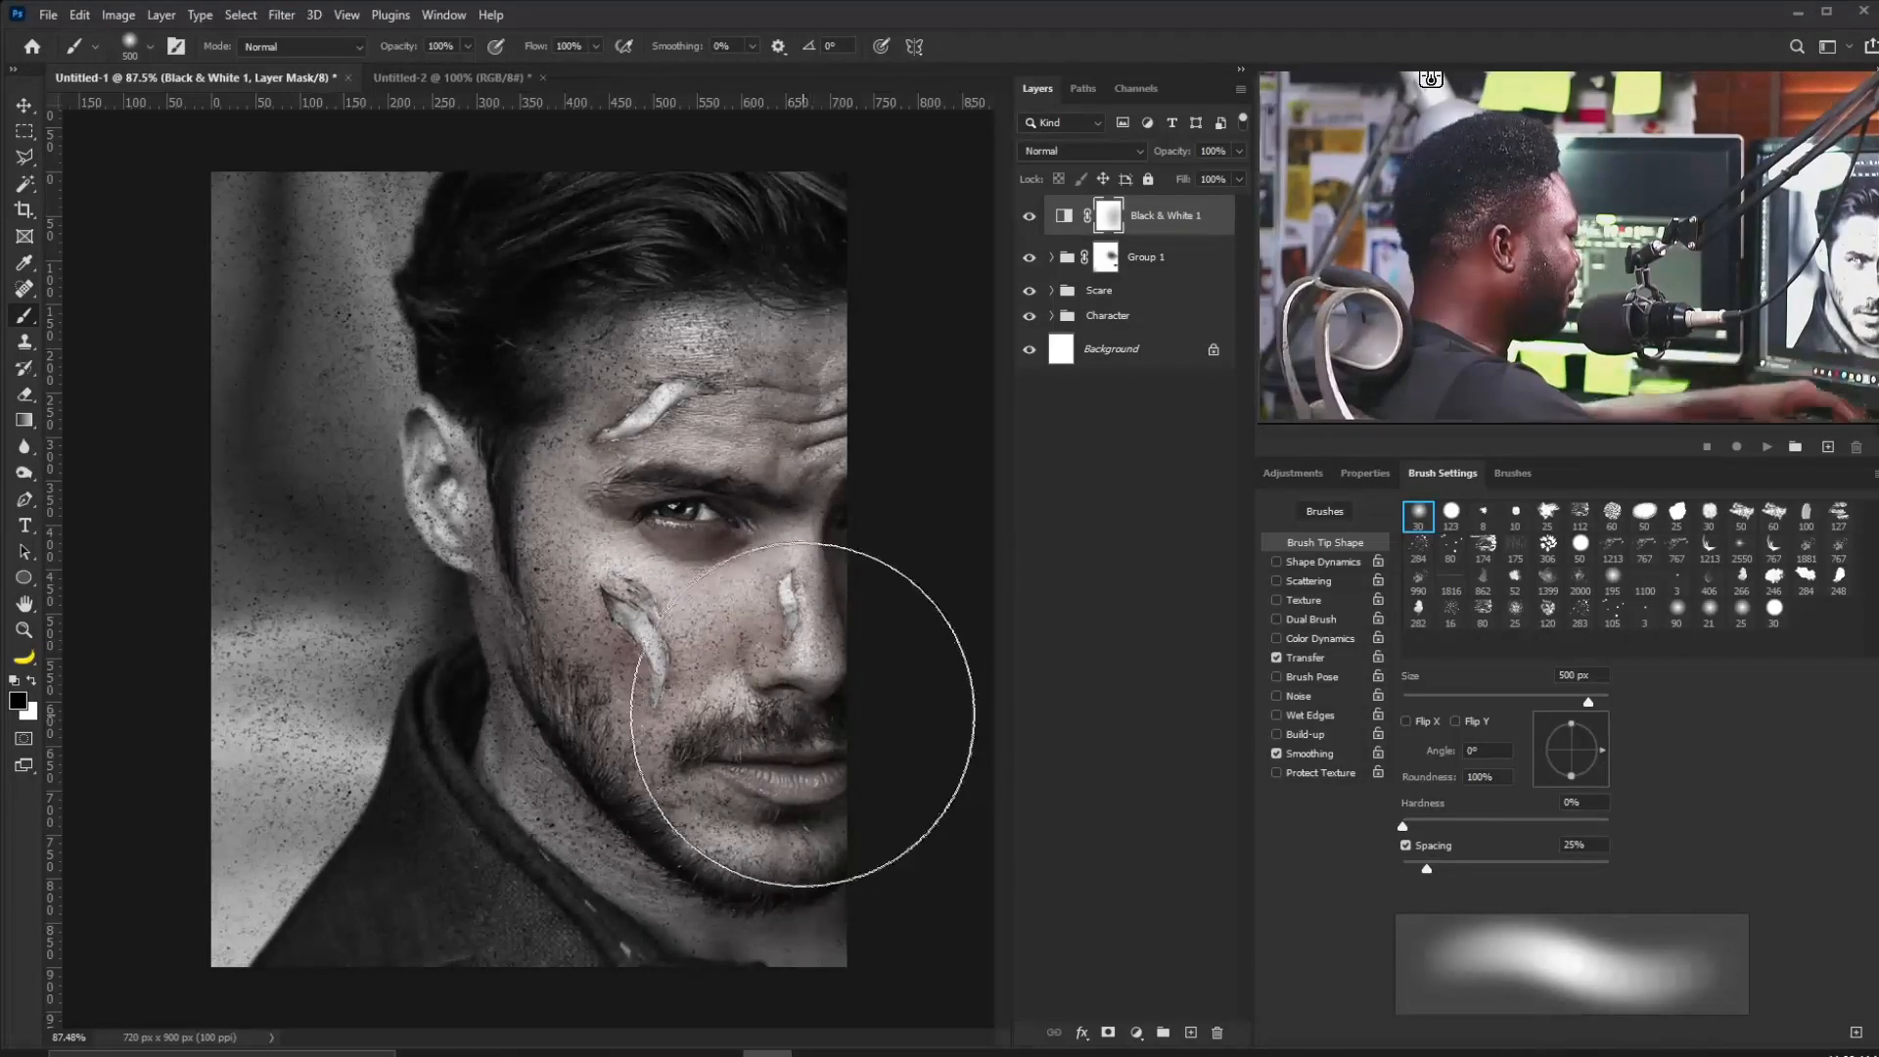
Reduce the soft brush to 200 px and restore color on the jacket, ear and forehead through the Black & White 1 mask.
key(bracketleft)
key(bracketleft)
key(bracketleft)
key(bracketleft)
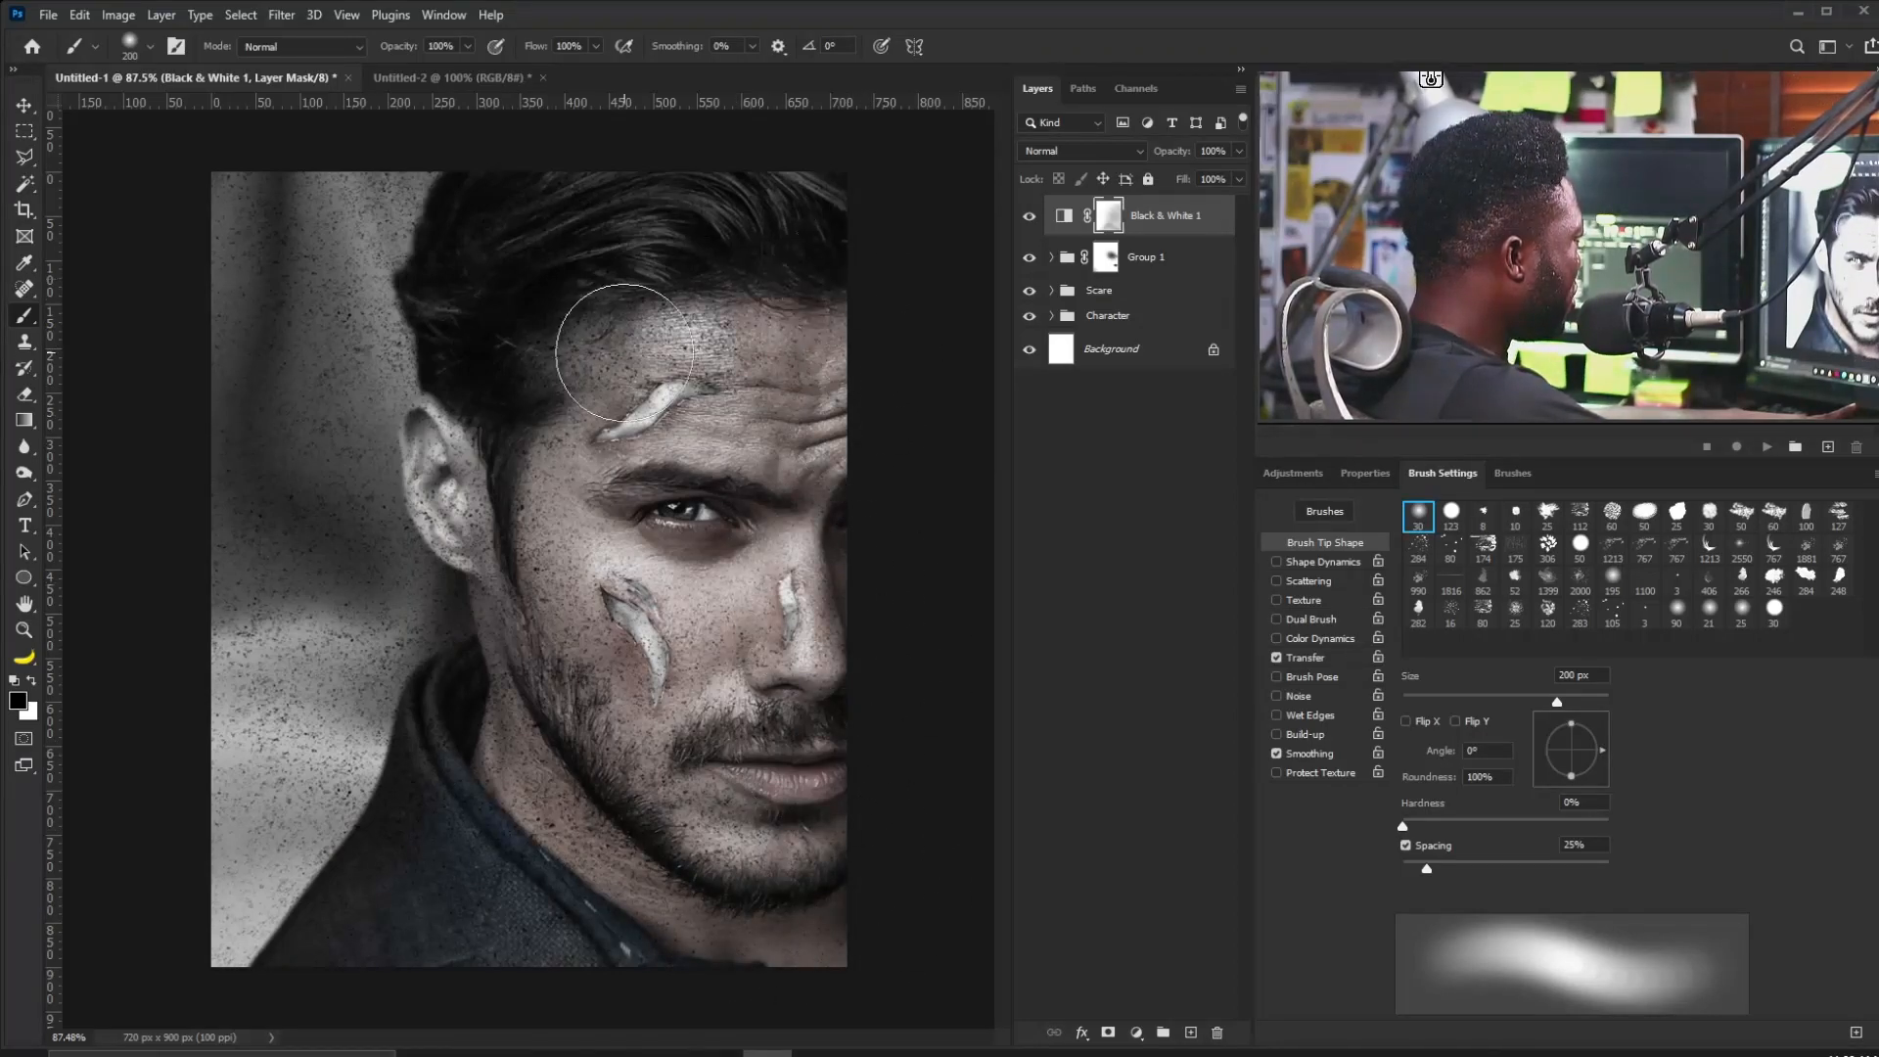
key(bracketright)
key(bracketright)
key(bracketright)
key(bracketright)
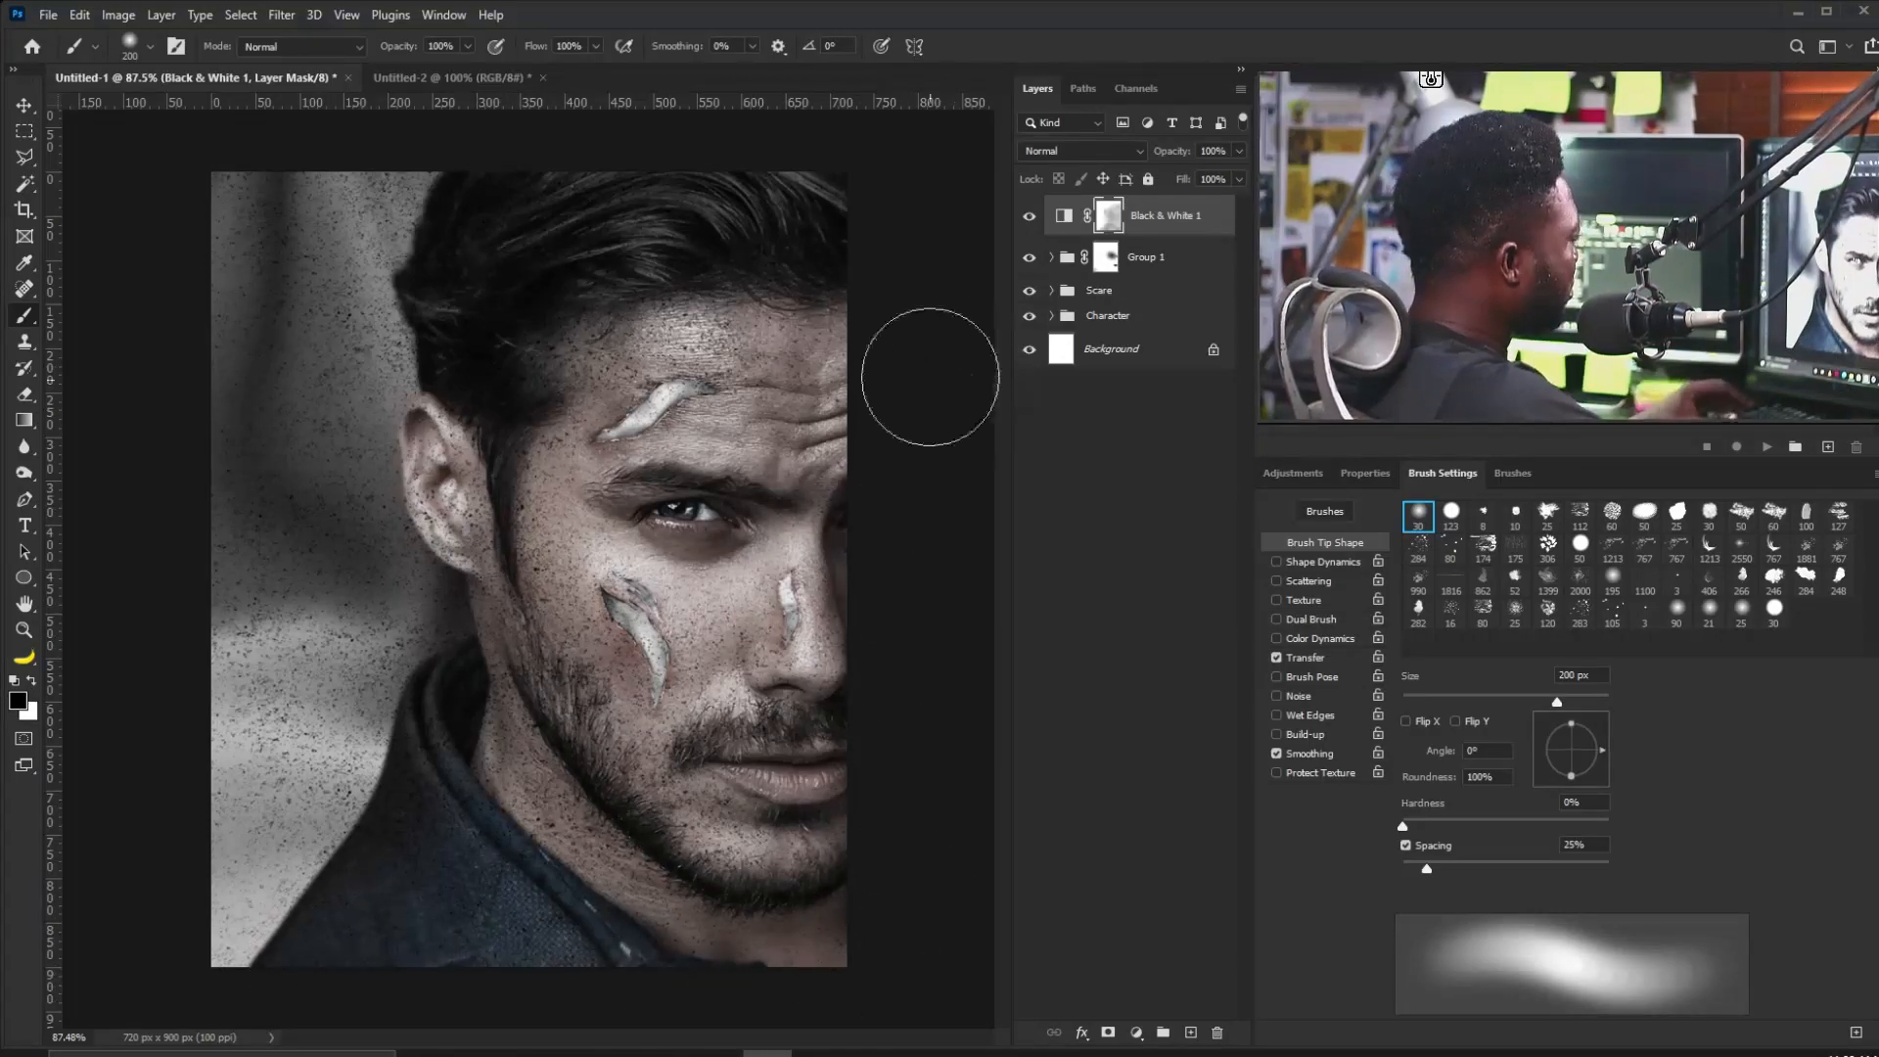
drag(705, 497, 676, 515)
key(ctrl+0)
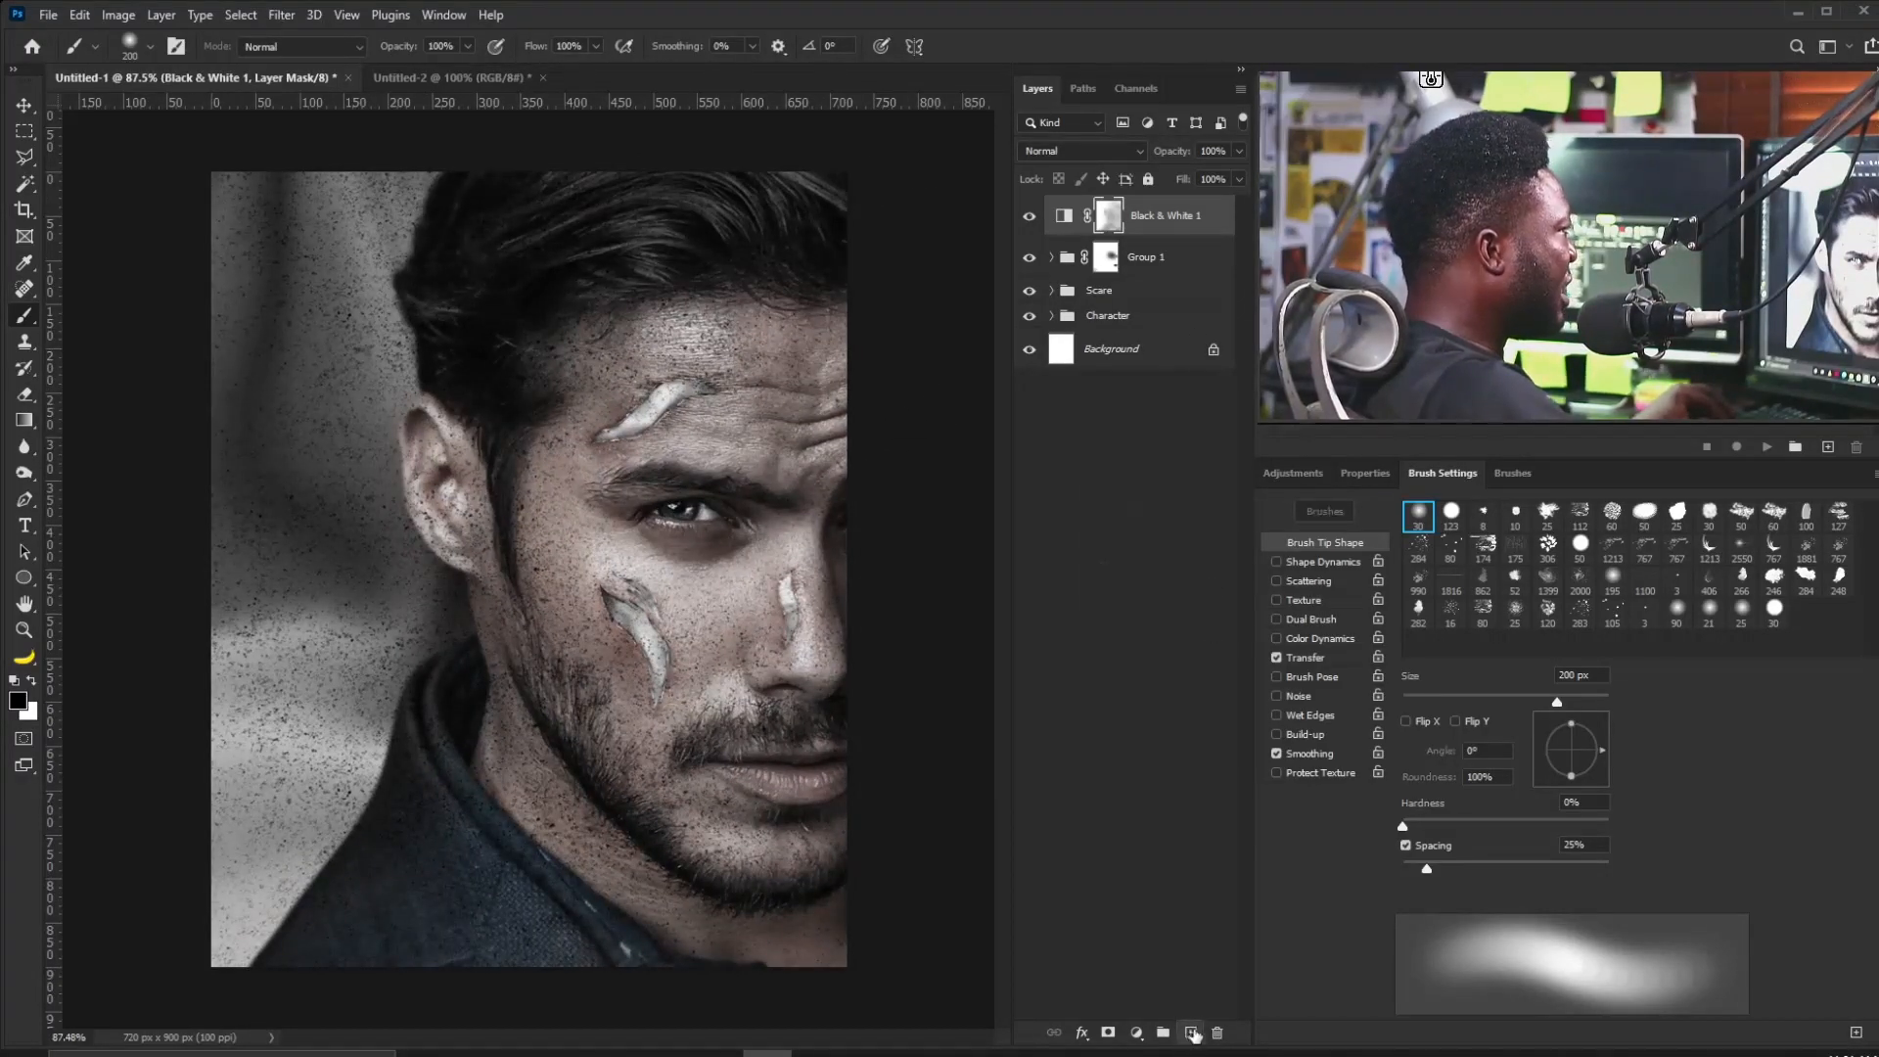
Create a layer named Dark_Cloud and darken the hair and background with a soft black 400 px brush.
alt+click(1191, 1034)
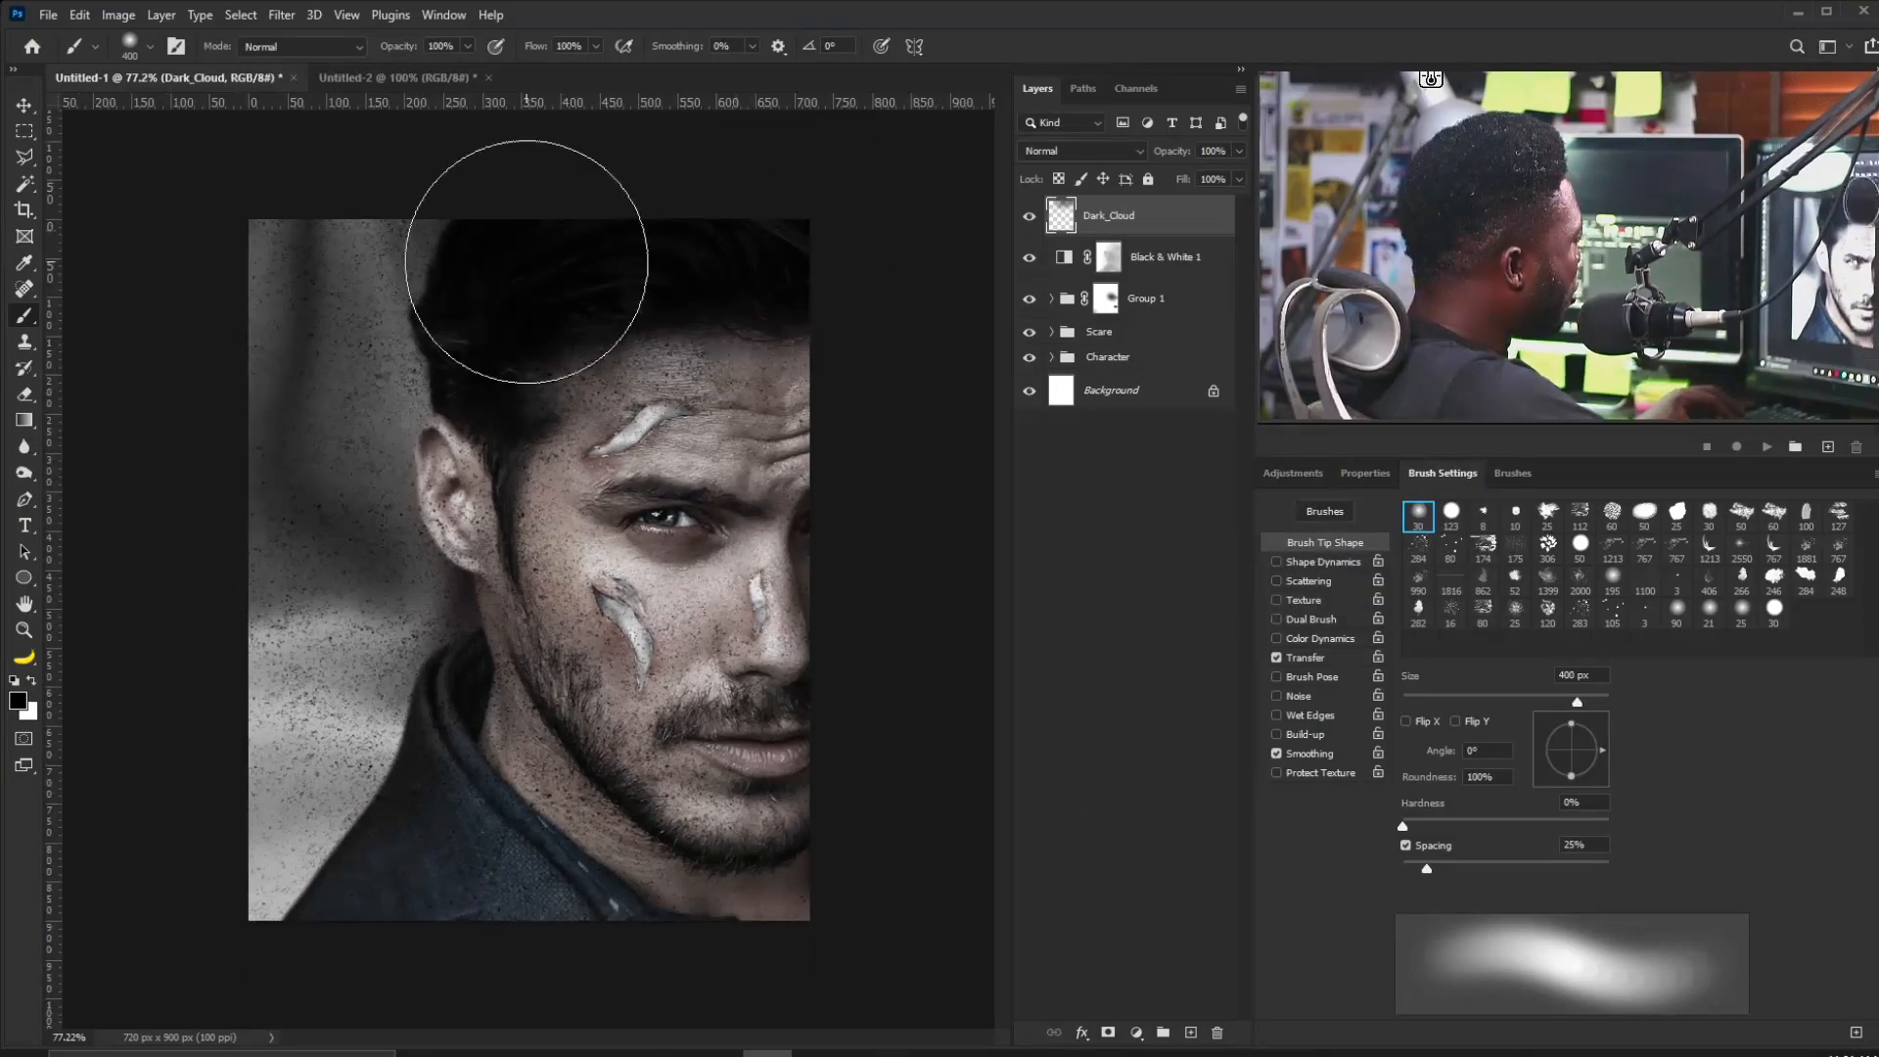
mouse_move(201, 402)
mouse_down()
mouse_move(369, 432)
mouse_move(436, 202)
mouse_move(372, 323)
mouse_up()
mouse_move(275, 657)
mouse_down()
mouse_move(279, 205)
mouse_move(496, 979)
mouse_up()
drag(370, 913, 284, 783)
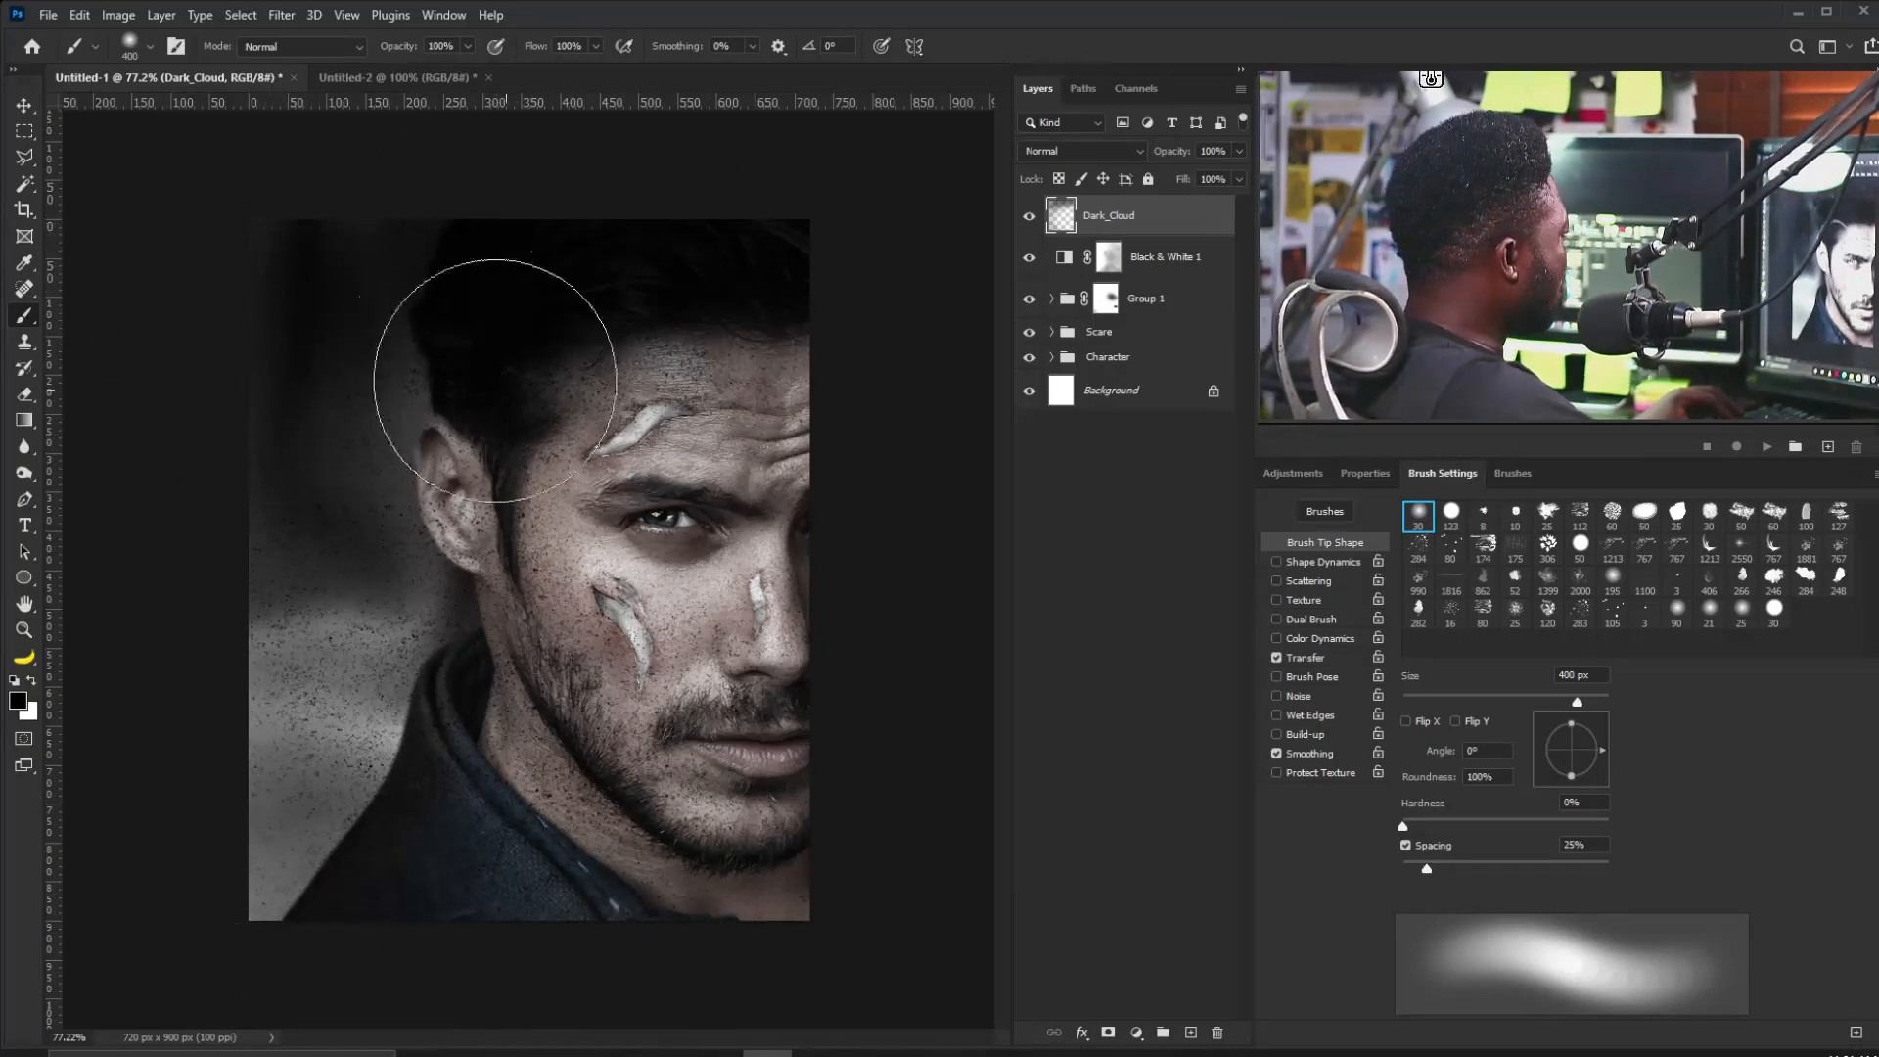
drag(356, 369, 393, 396)
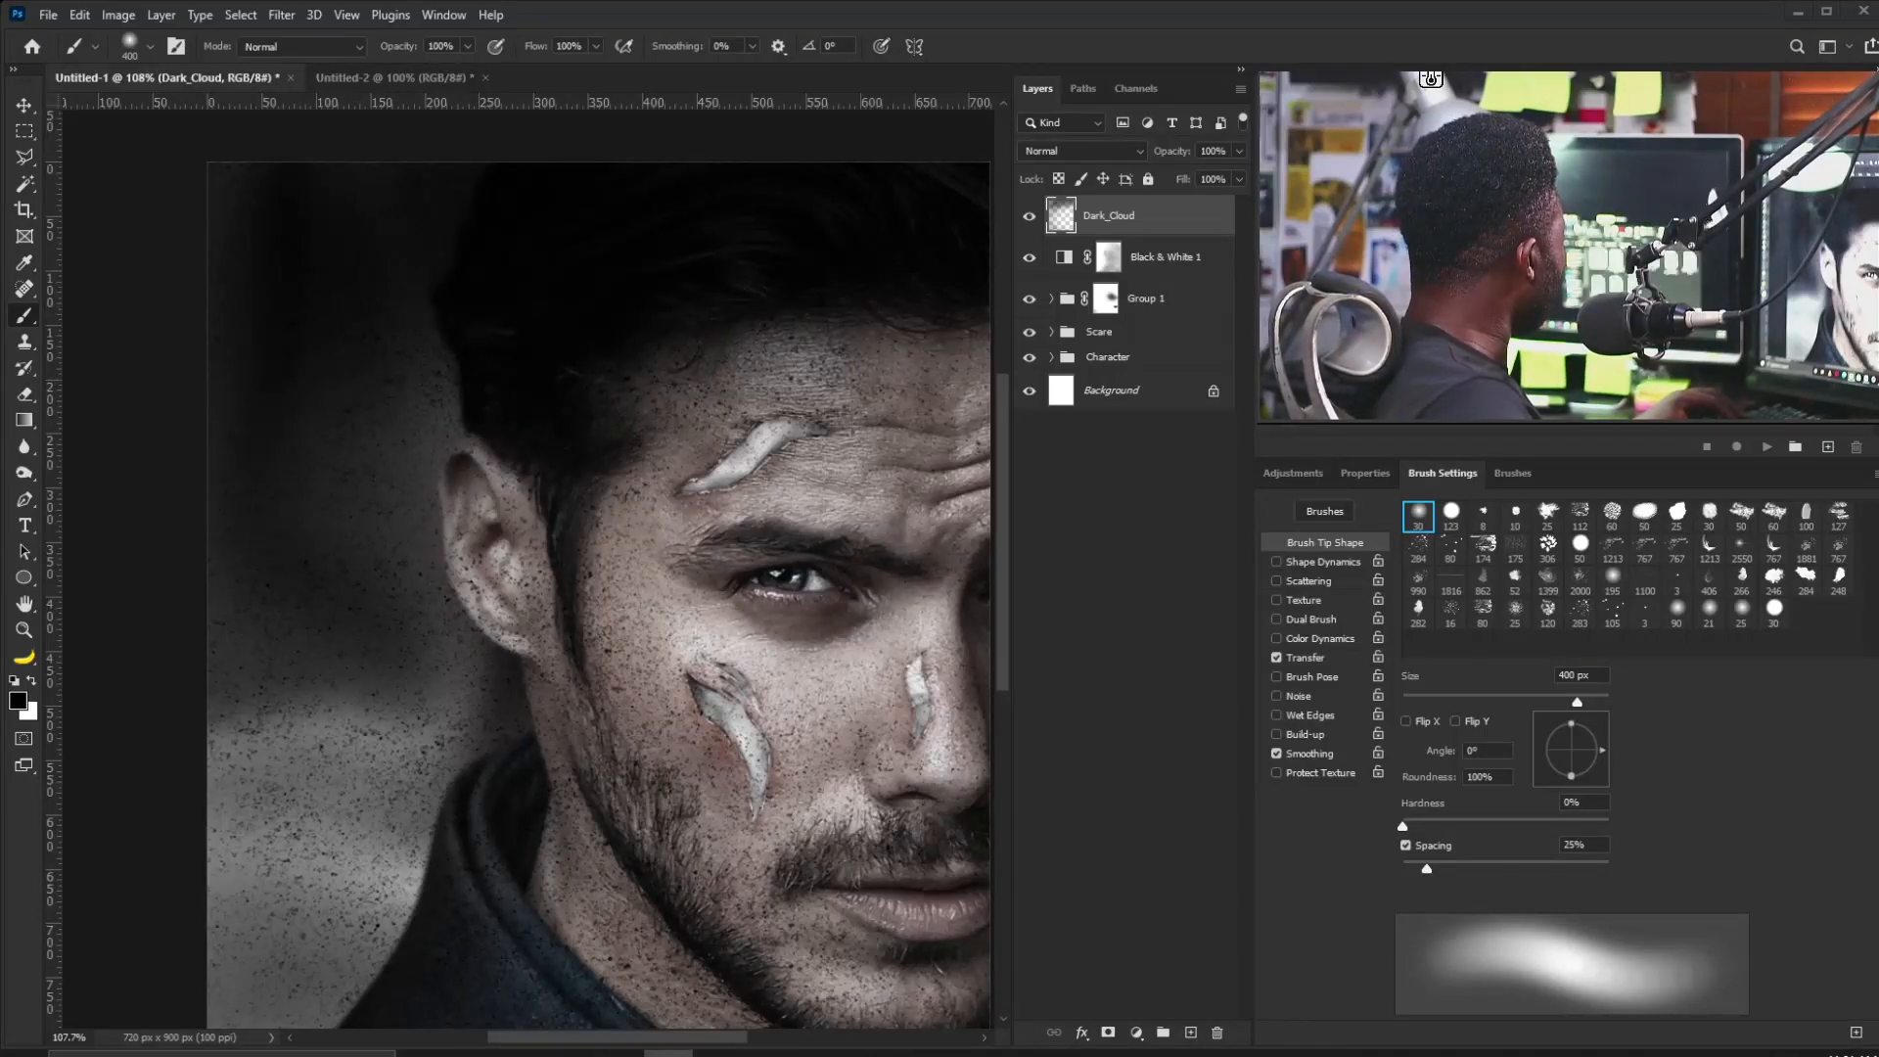
Bring in the dark streaked texture as a new layer above Dark_Cloud, rotate it -90° and scale it to cover the portrait.
drag(422, 614, 417, 542)
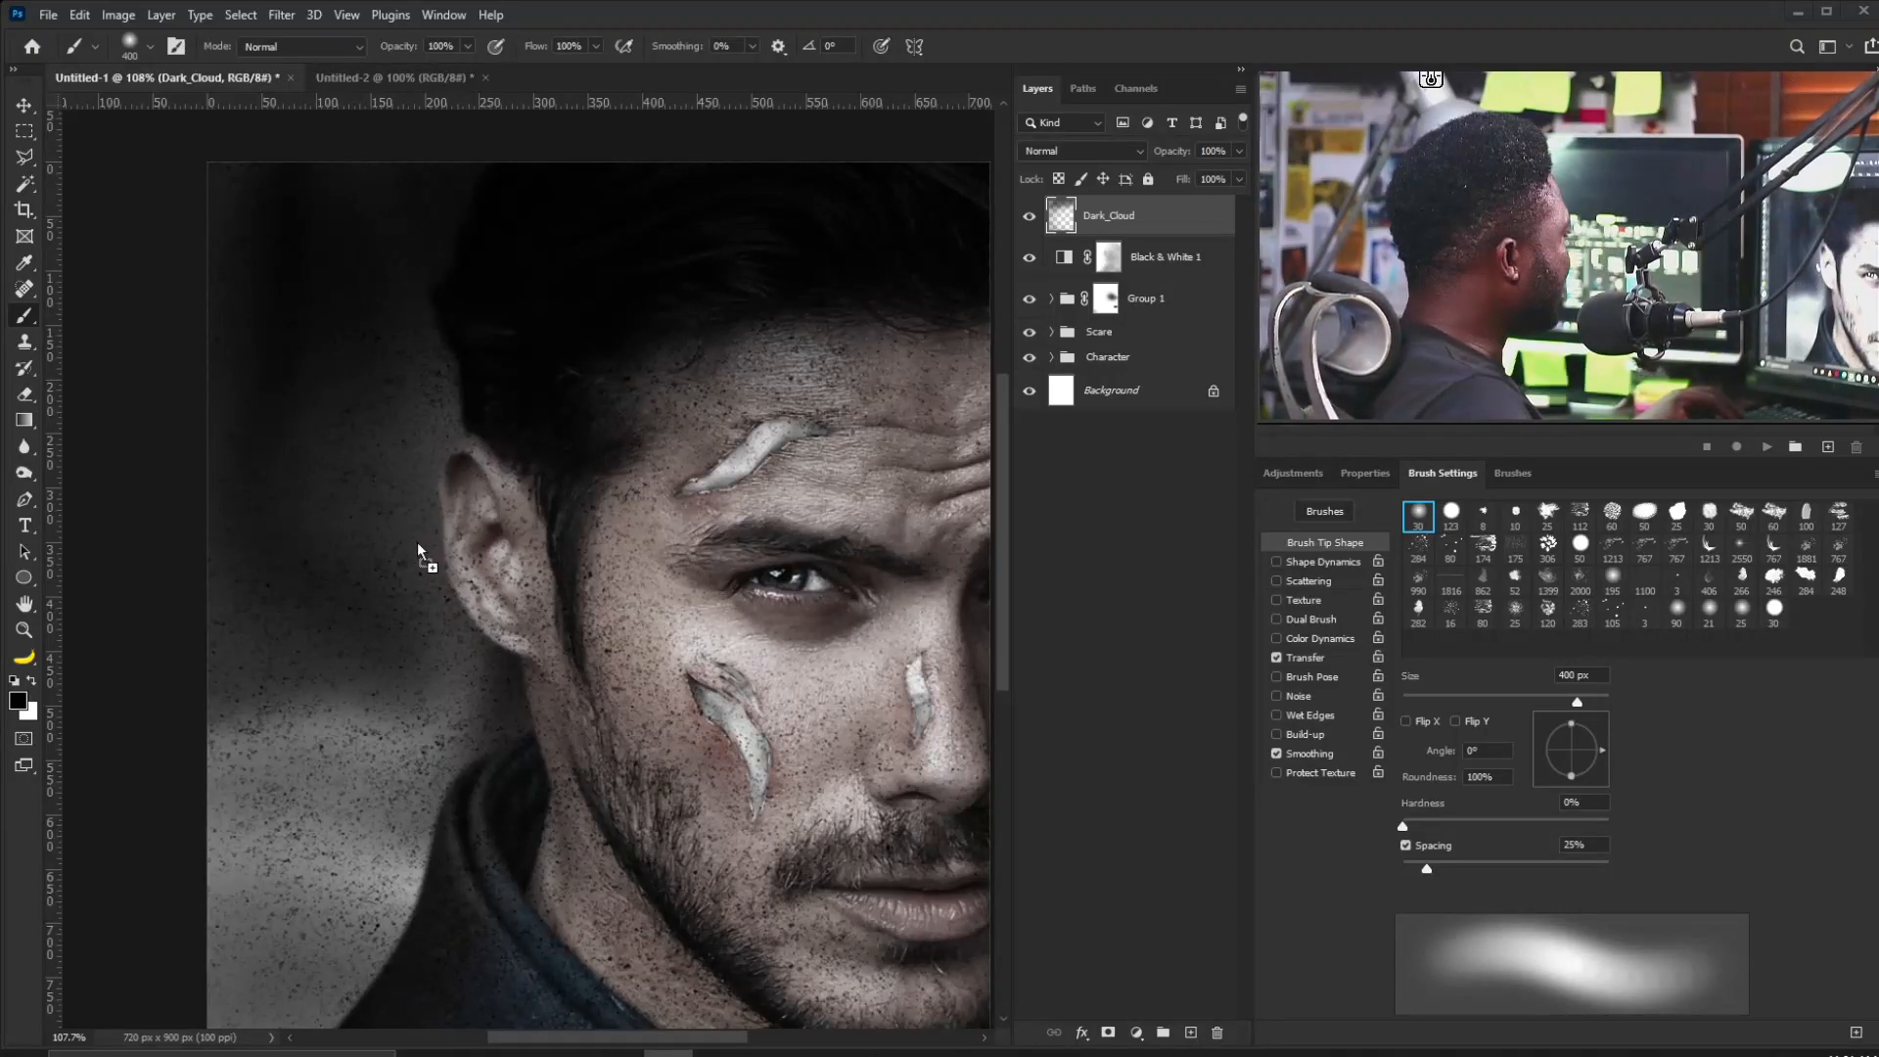
click(467, 371)
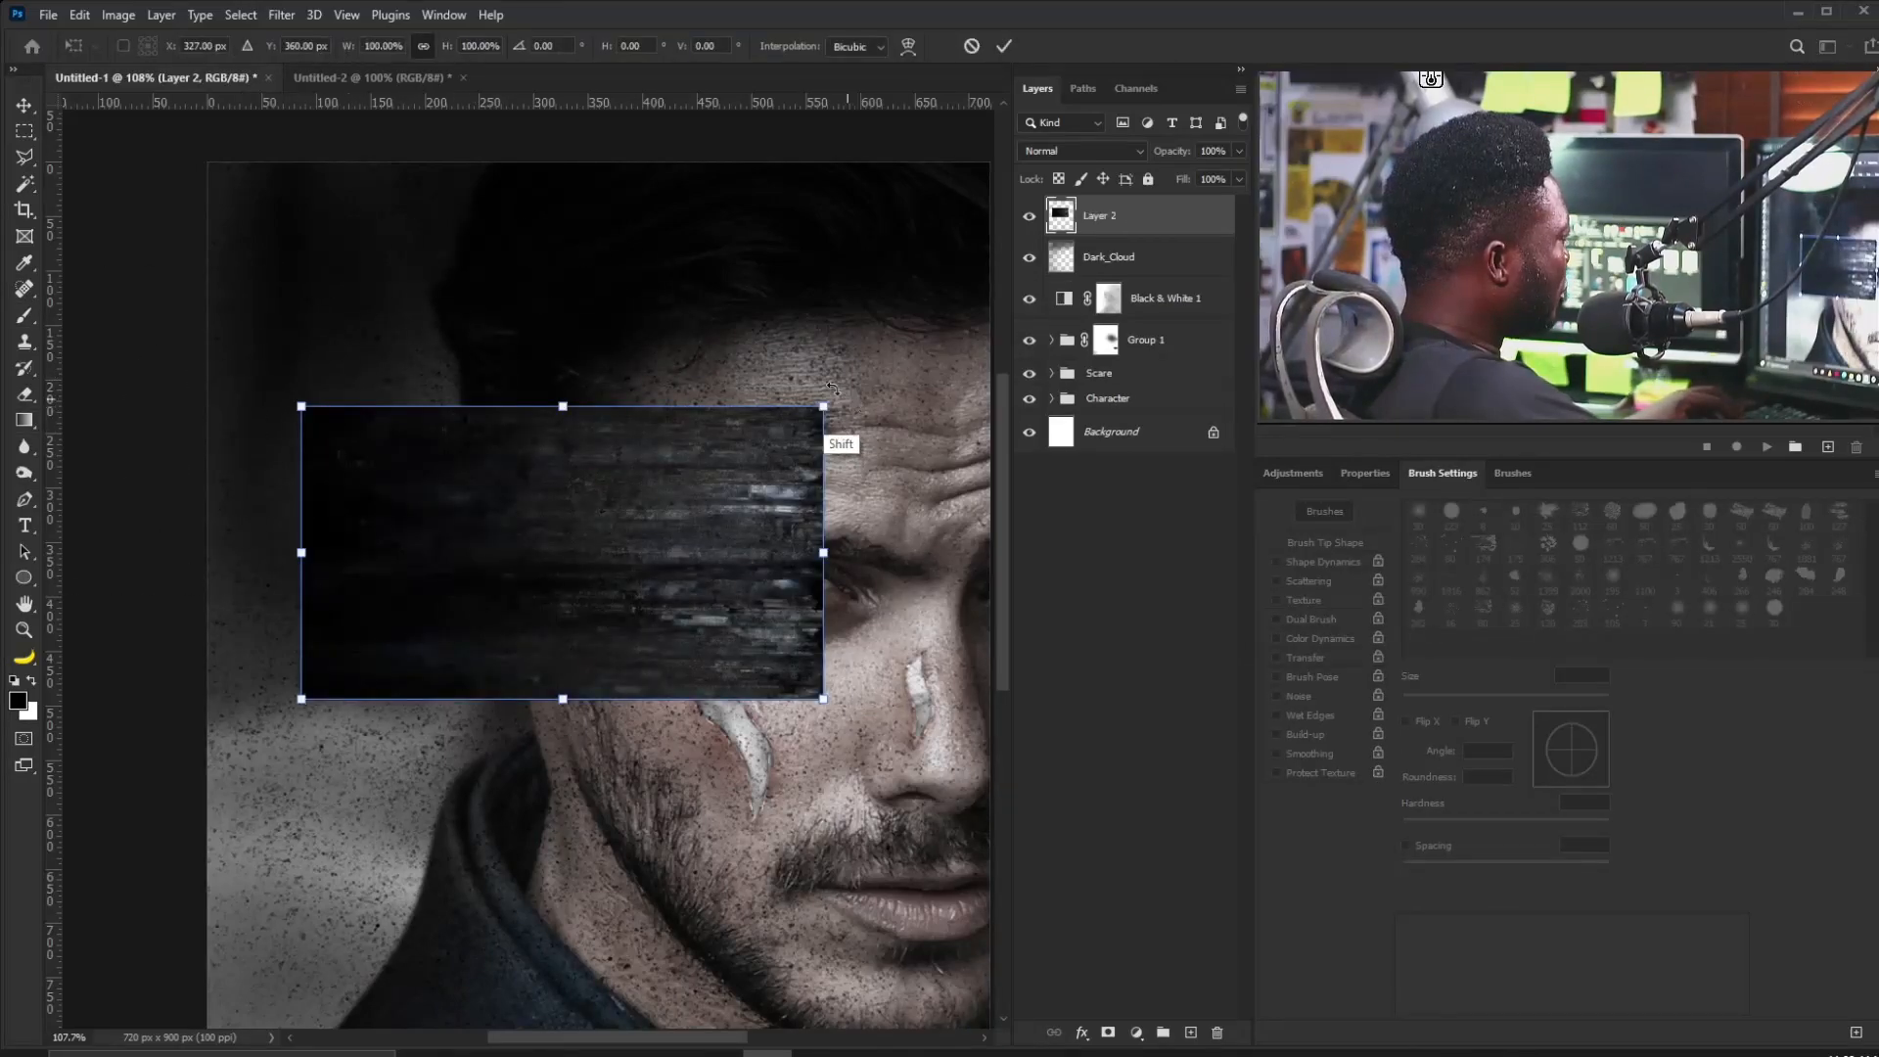
drag(831, 386, 422, 367)
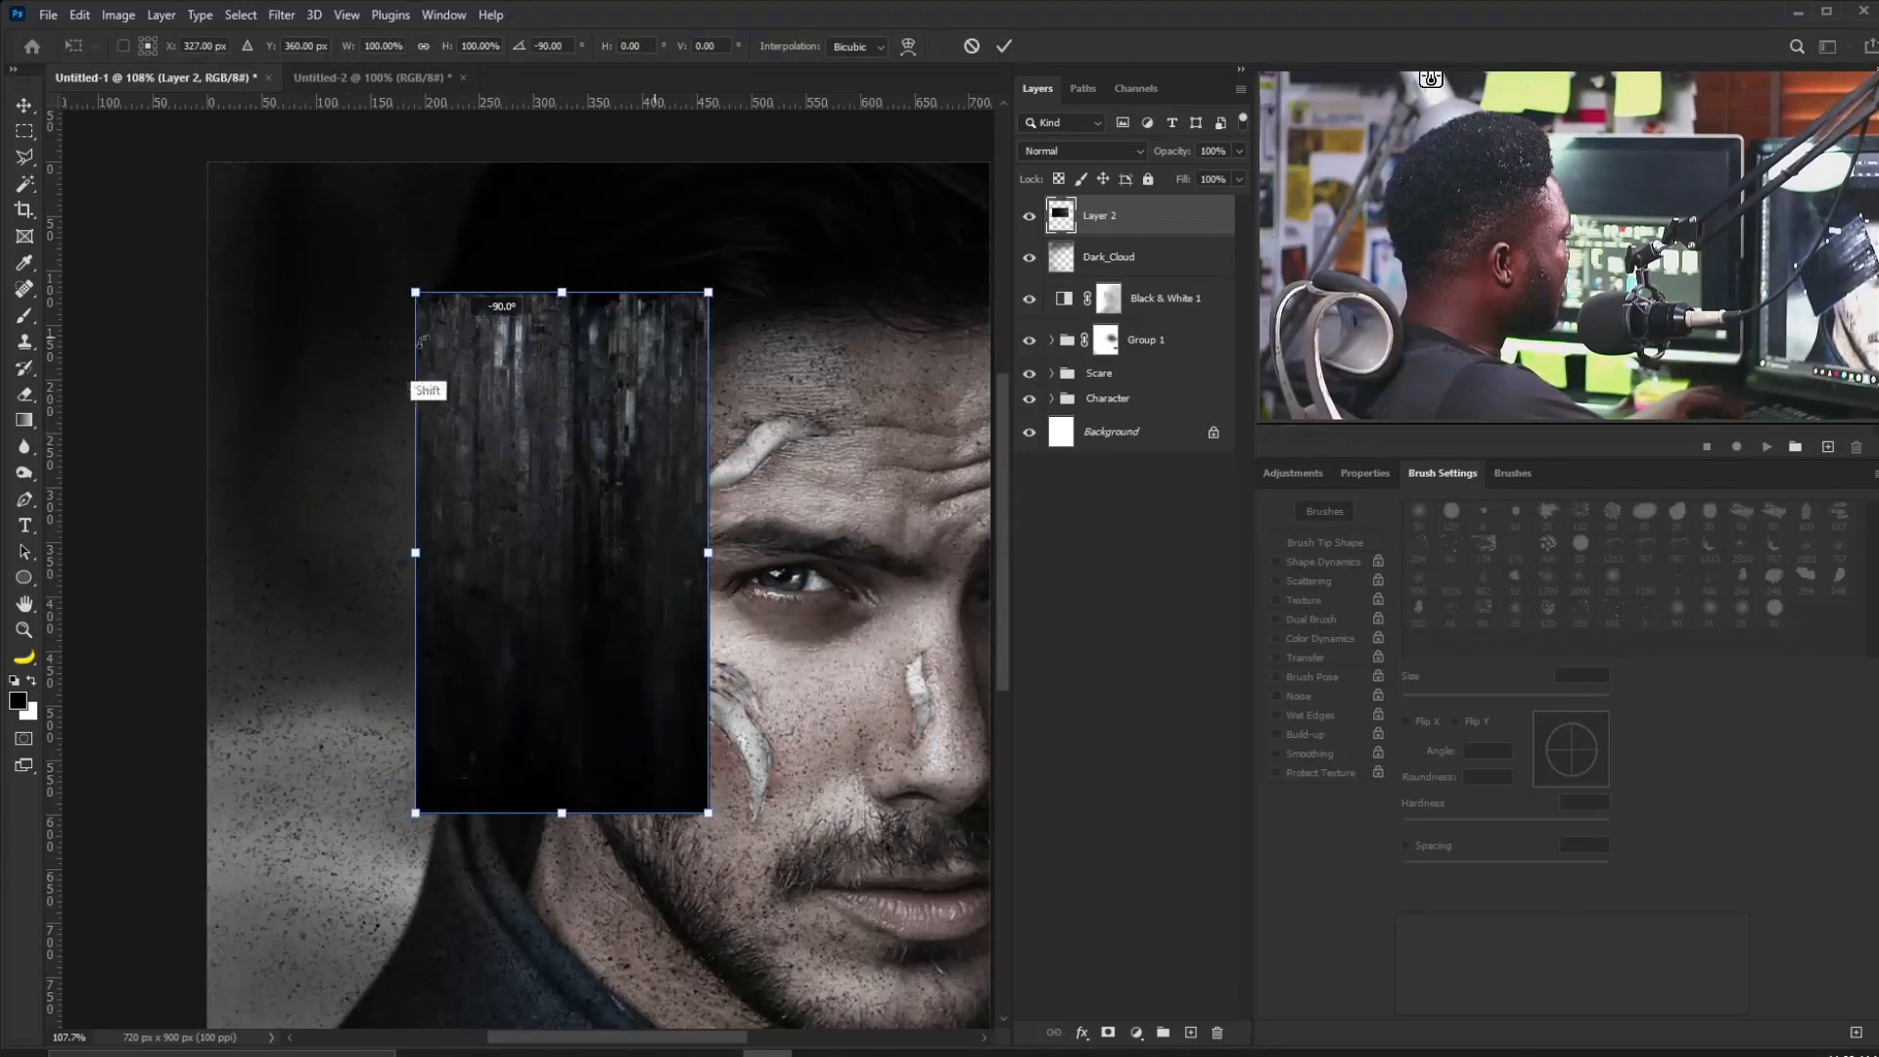
scroll(735, 406, down, 5)
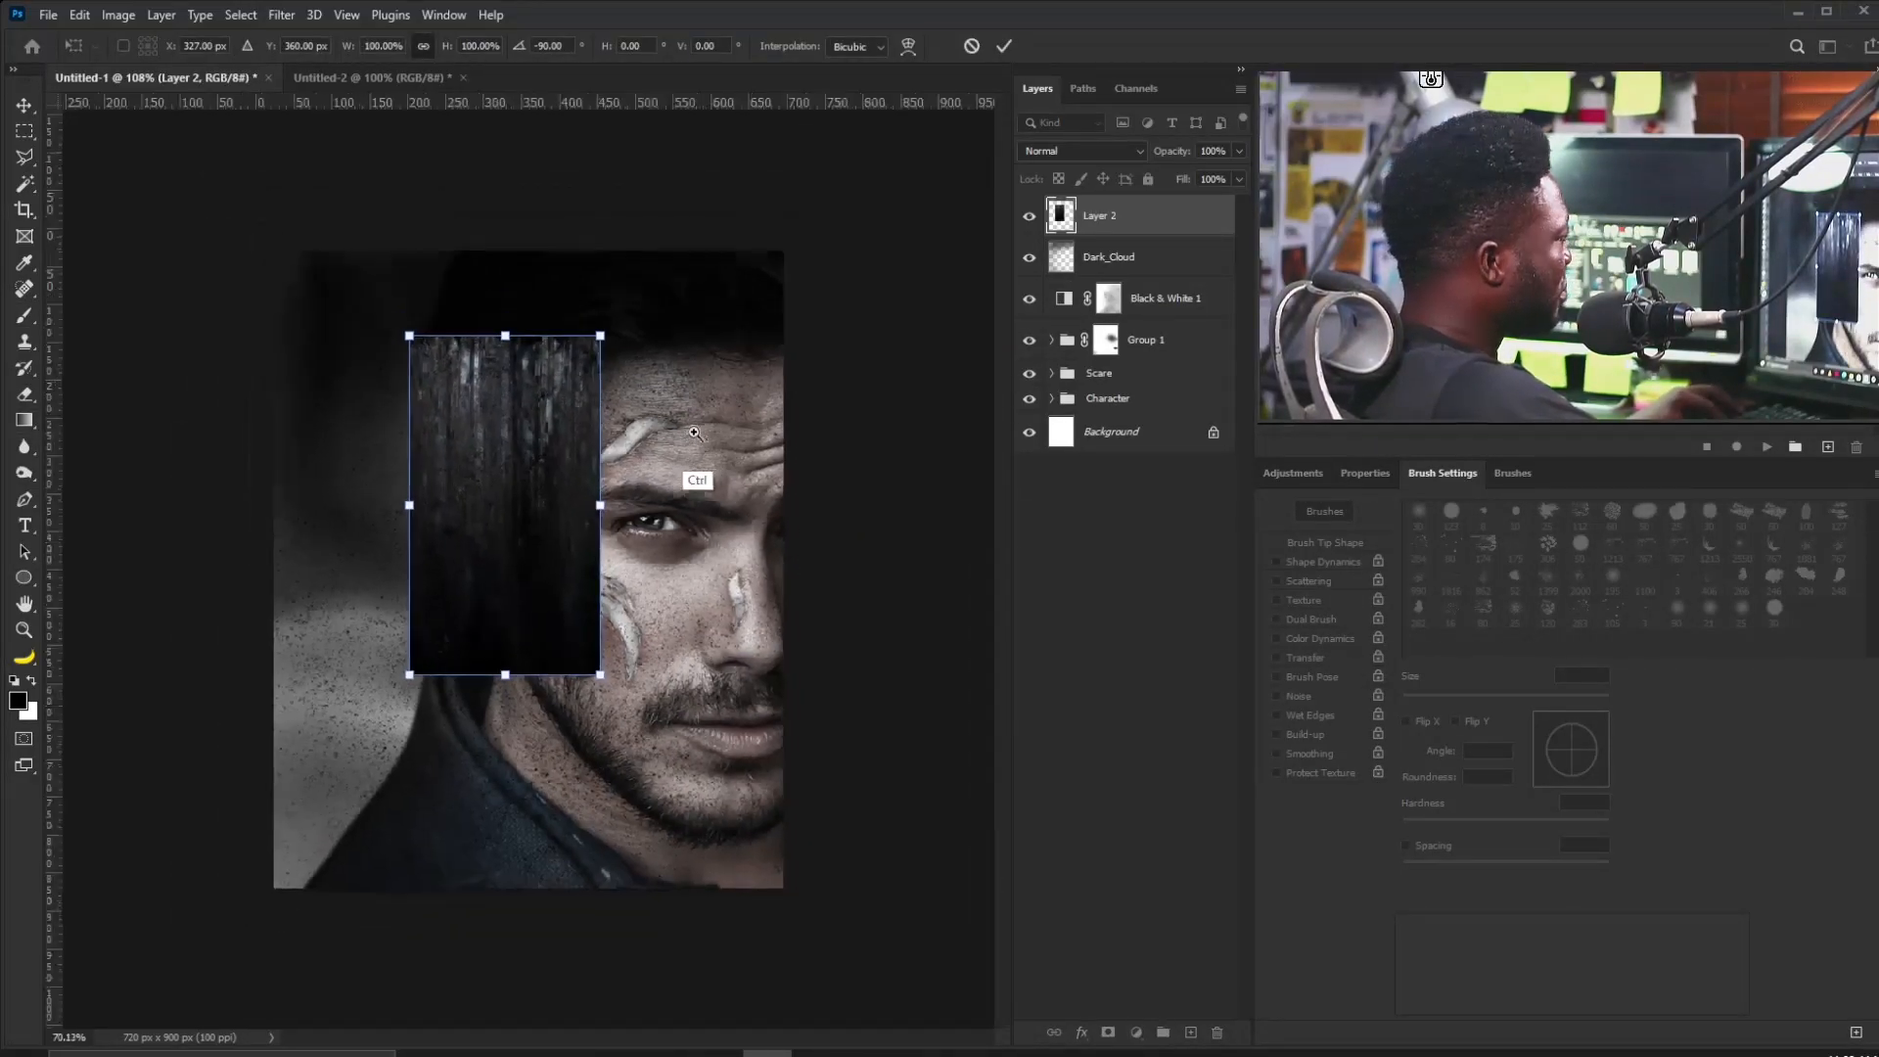
drag(593, 361, 768, 261)
drag(537, 438, 509, 526)
drag(653, 601, 754, 601)
key(Return)
Set the streaked texture layer's opacity to 40% and add a layer mask to it.
click(1239, 150)
drag(1238, 175, 1182, 183)
click(1106, 1032)
Mask the streaked texture off the face and jacket with a soft black brush, enlarging it to 500 px.
key(b)
mouse_move(647, 537)
mouse_down()
mouse_move(691, 575)
mouse_move(671, 568)
mouse_up()
mouse_move(756, 492)
mouse_down()
mouse_move(769, 573)
mouse_move(773, 483)
mouse_move(826, 553)
mouse_move(787, 758)
mouse_move(760, 552)
mouse_move(699, 639)
mouse_move(648, 665)
mouse_move(627, 515)
mouse_move(571, 587)
mouse_move(548, 547)
mouse_move(557, 598)
mouse_move(546, 499)
mouse_move(639, 490)
mouse_move(633, 423)
mouse_move(675, 405)
mouse_move(579, 432)
mouse_move(747, 388)
mouse_move(825, 424)
mouse_move(809, 478)
mouse_move(734, 473)
mouse_move(561, 732)
mouse_move(619, 806)
mouse_move(710, 840)
mouse_move(574, 928)
mouse_up()
key(bracketright)
mouse_move(528, 651)
mouse_down()
mouse_move(553, 654)
mouse_move(536, 653)
mouse_up()
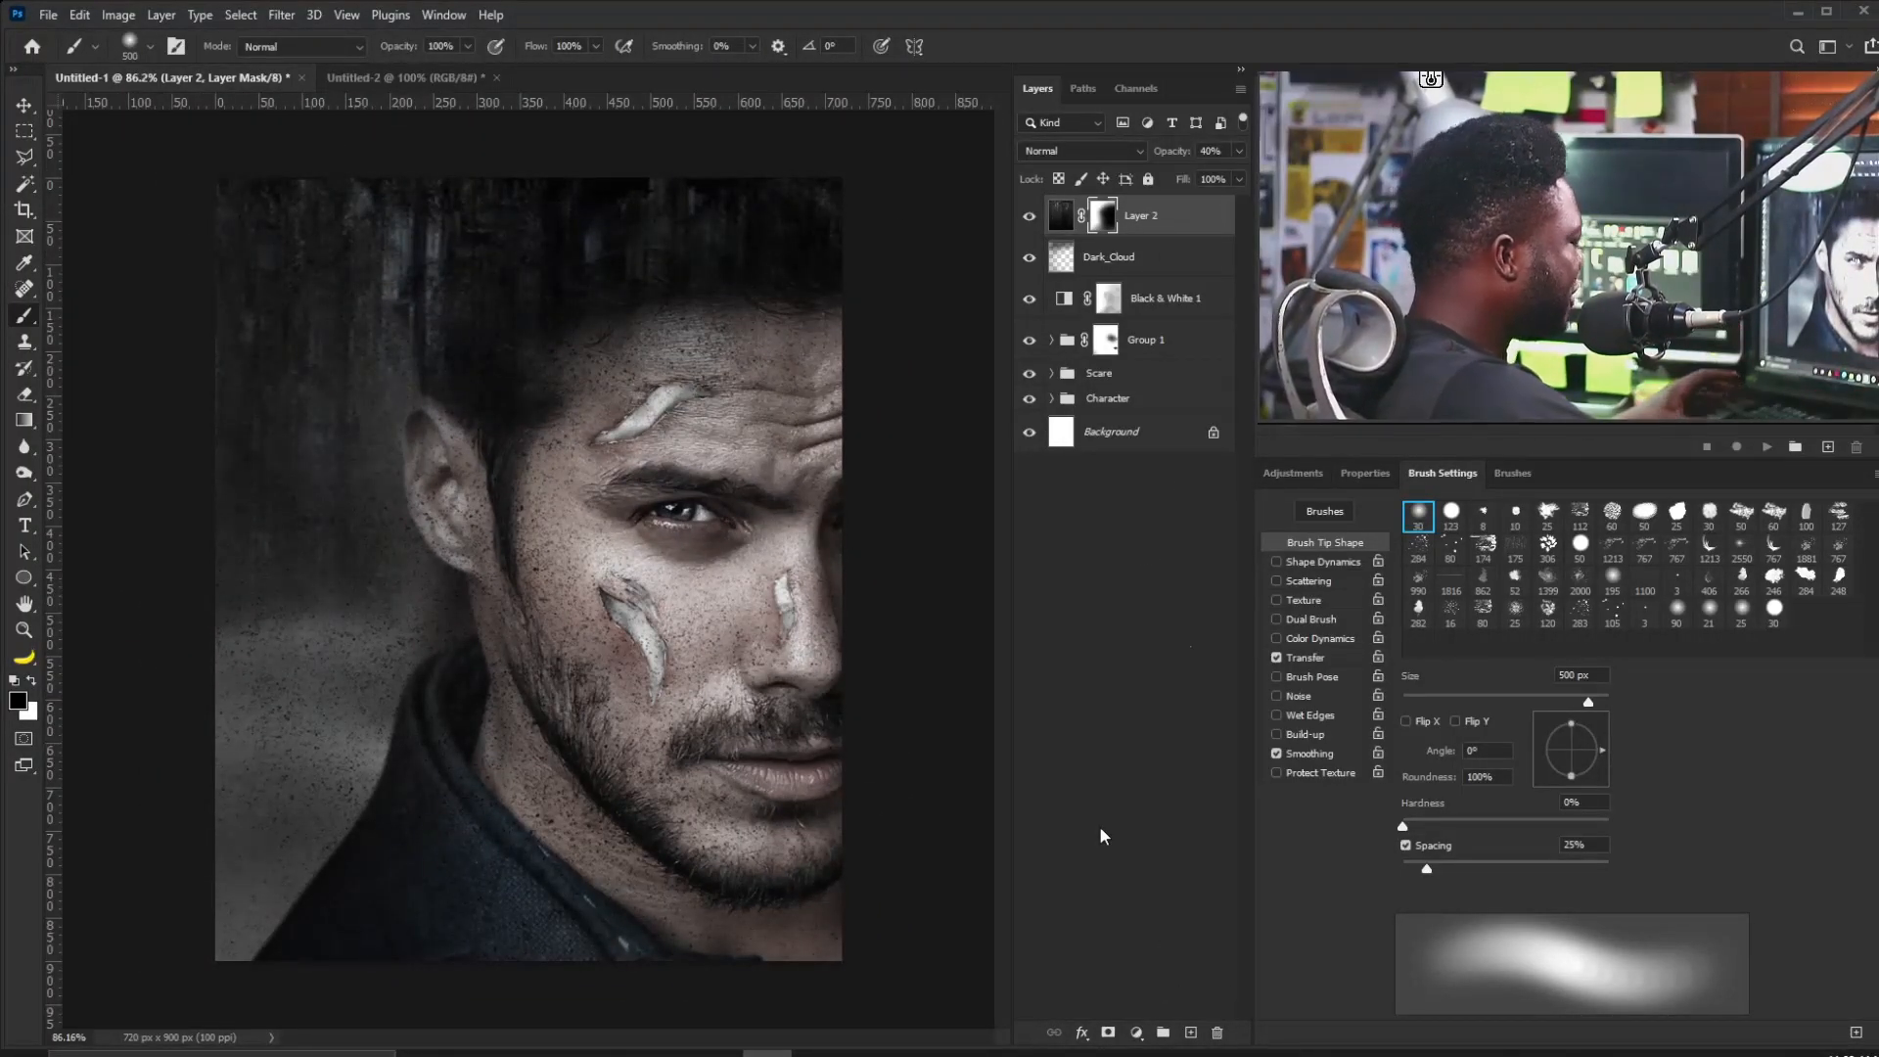
Add a Solid Color fill layer above the streaked texture in a dark brown.
click(1136, 1039)
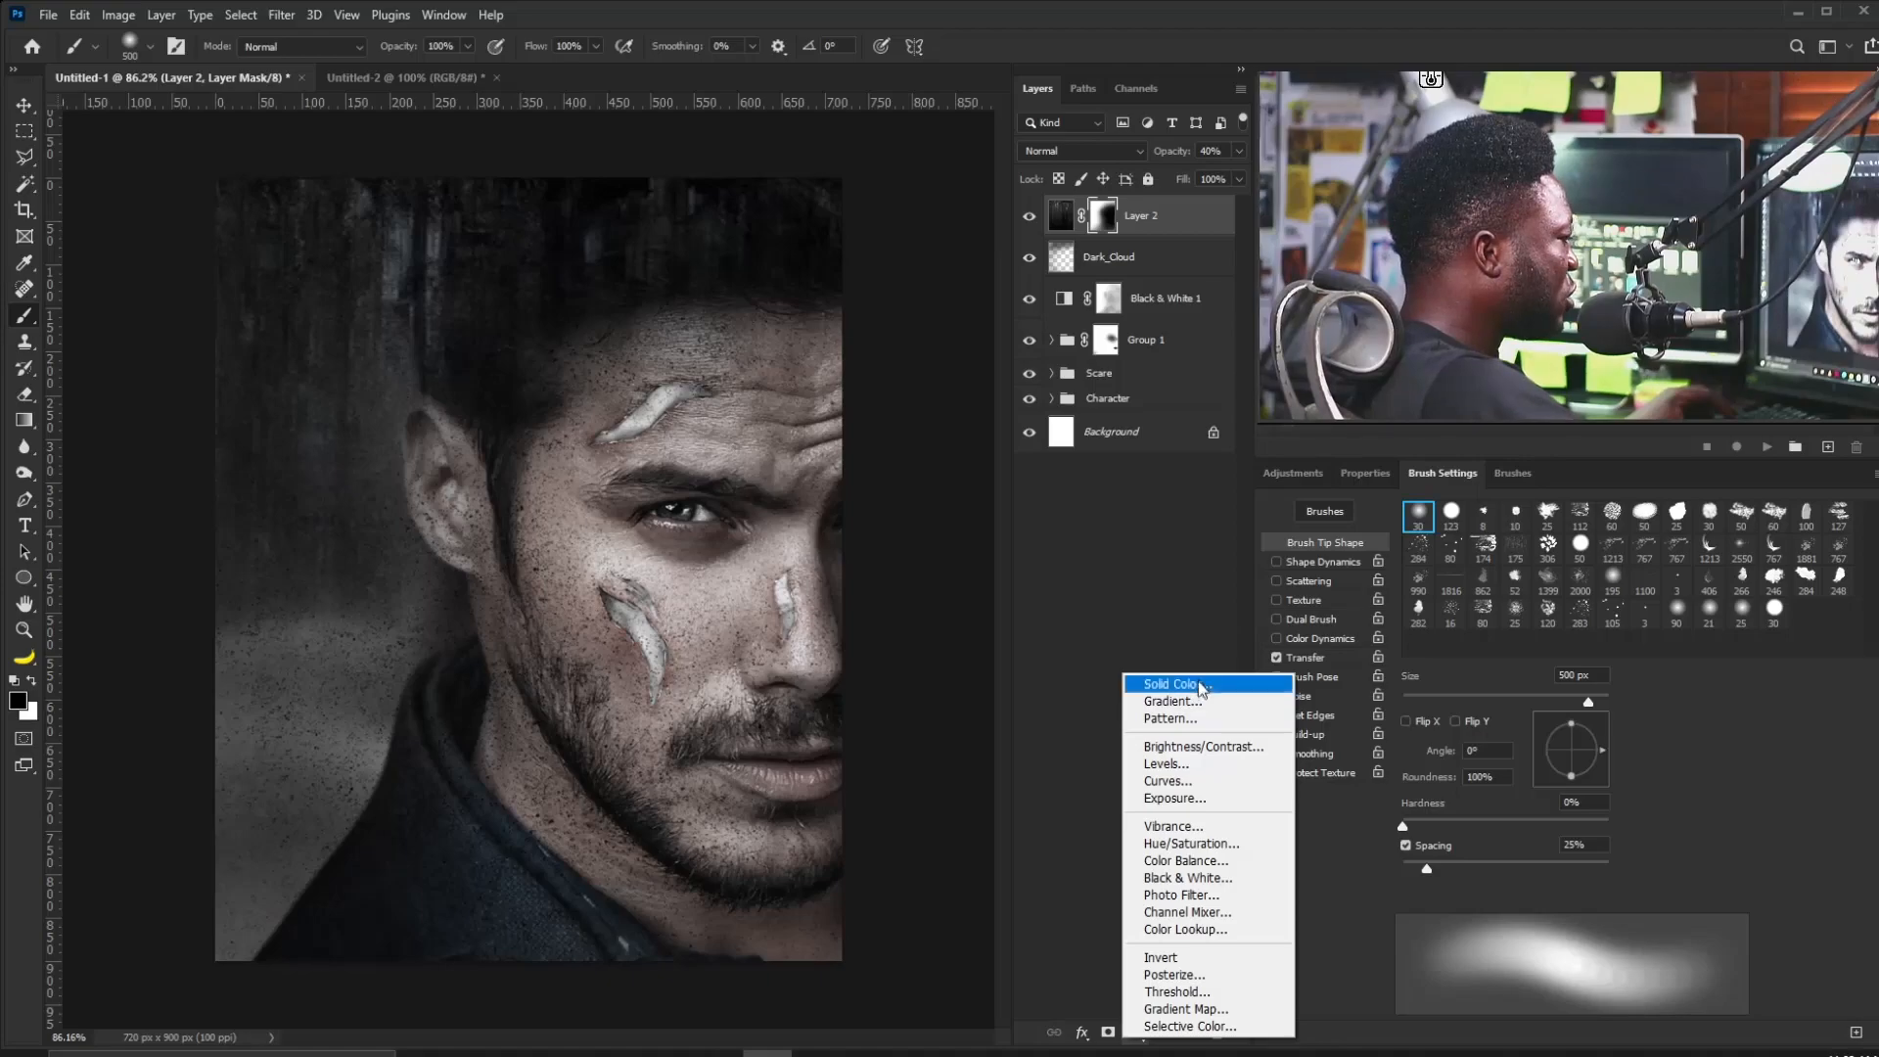
click(1199, 688)
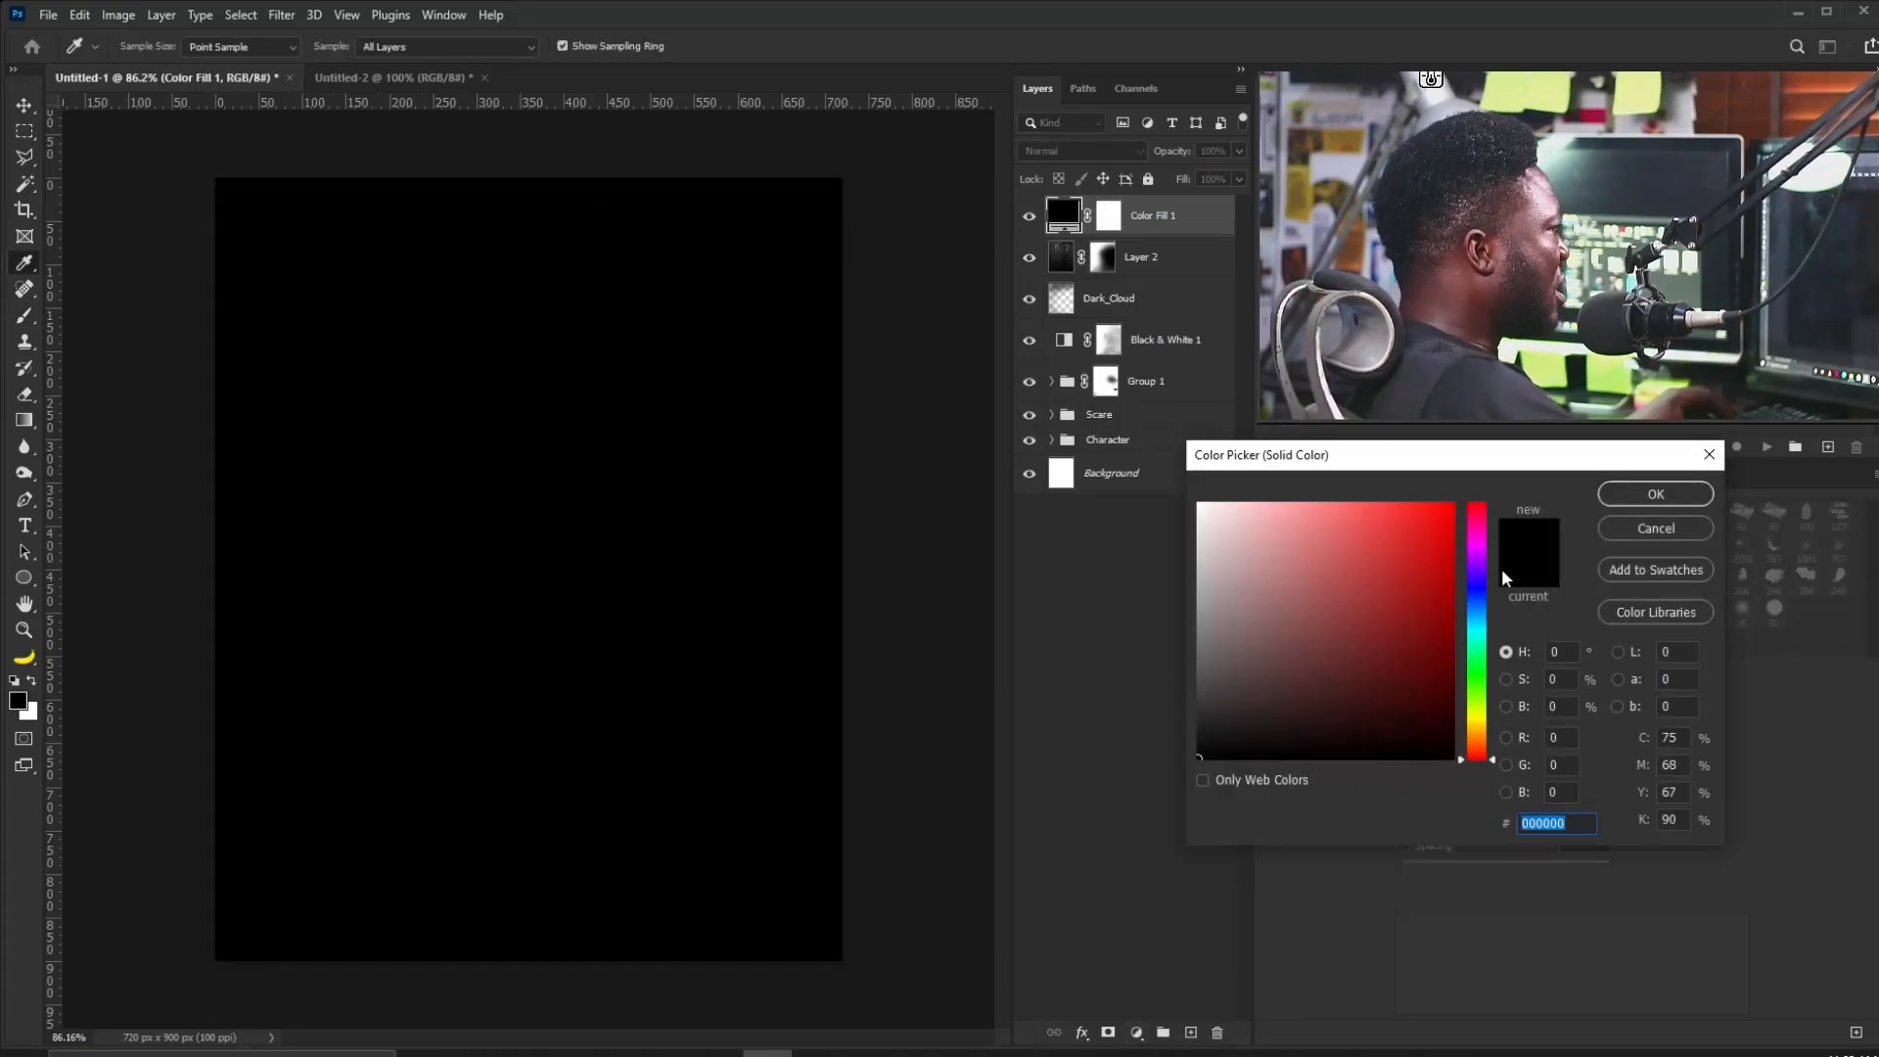
click(1351, 660)
drag(1351, 659, 1337, 667)
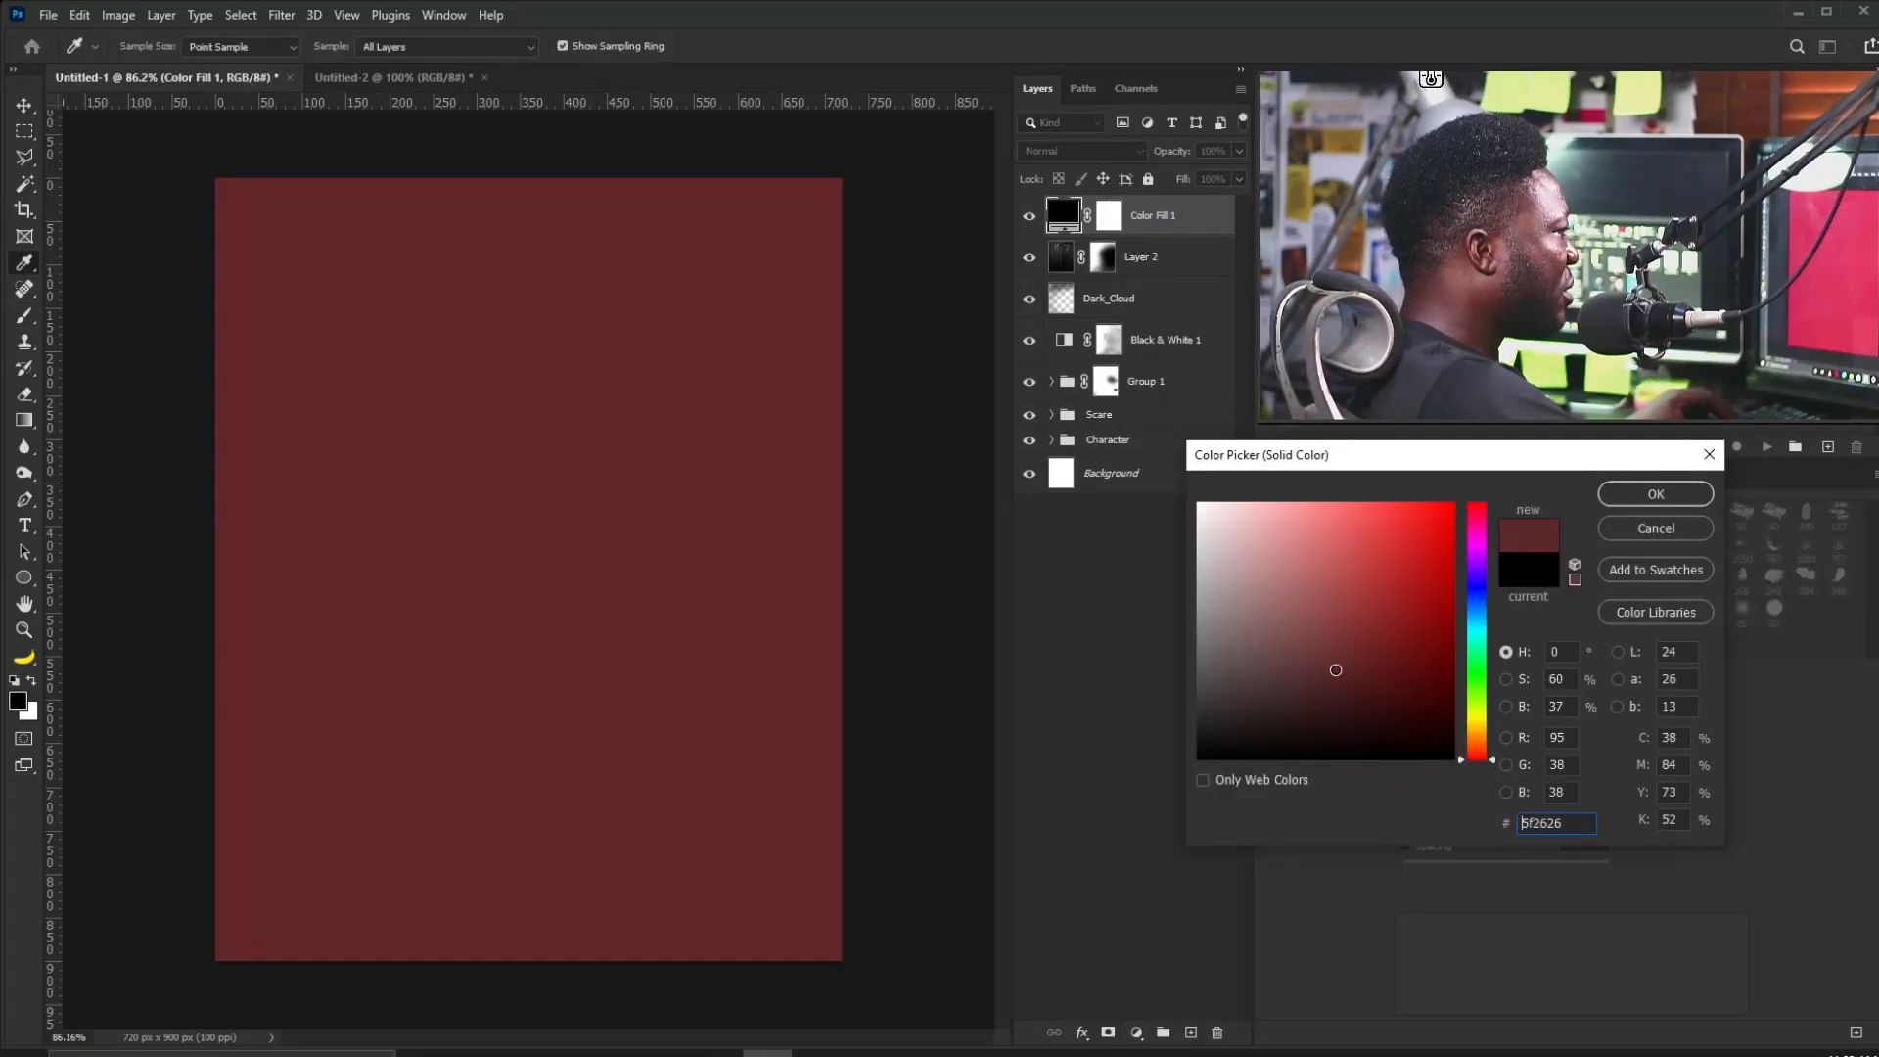
click(1476, 745)
click(1295, 696)
click(1650, 501)
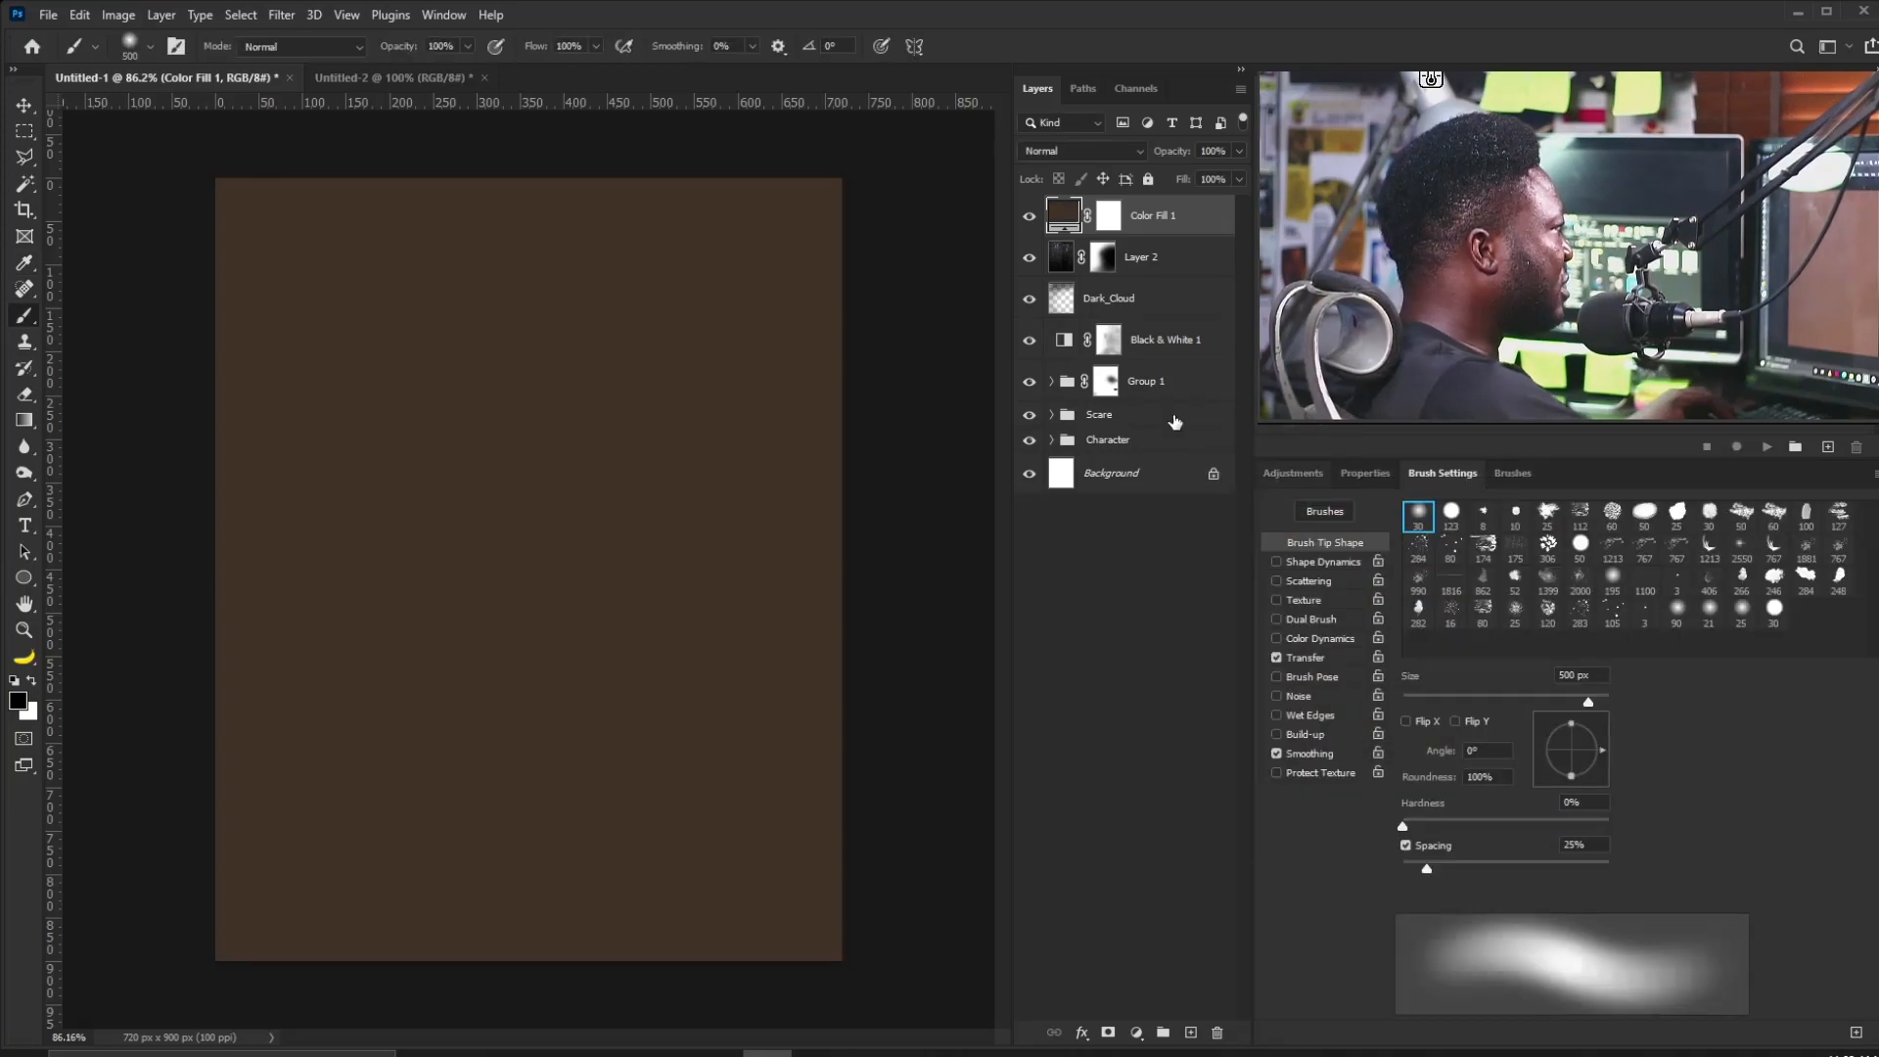
Lower the brown Color Fill 1 layer's fill to 4%.
click(1237, 179)
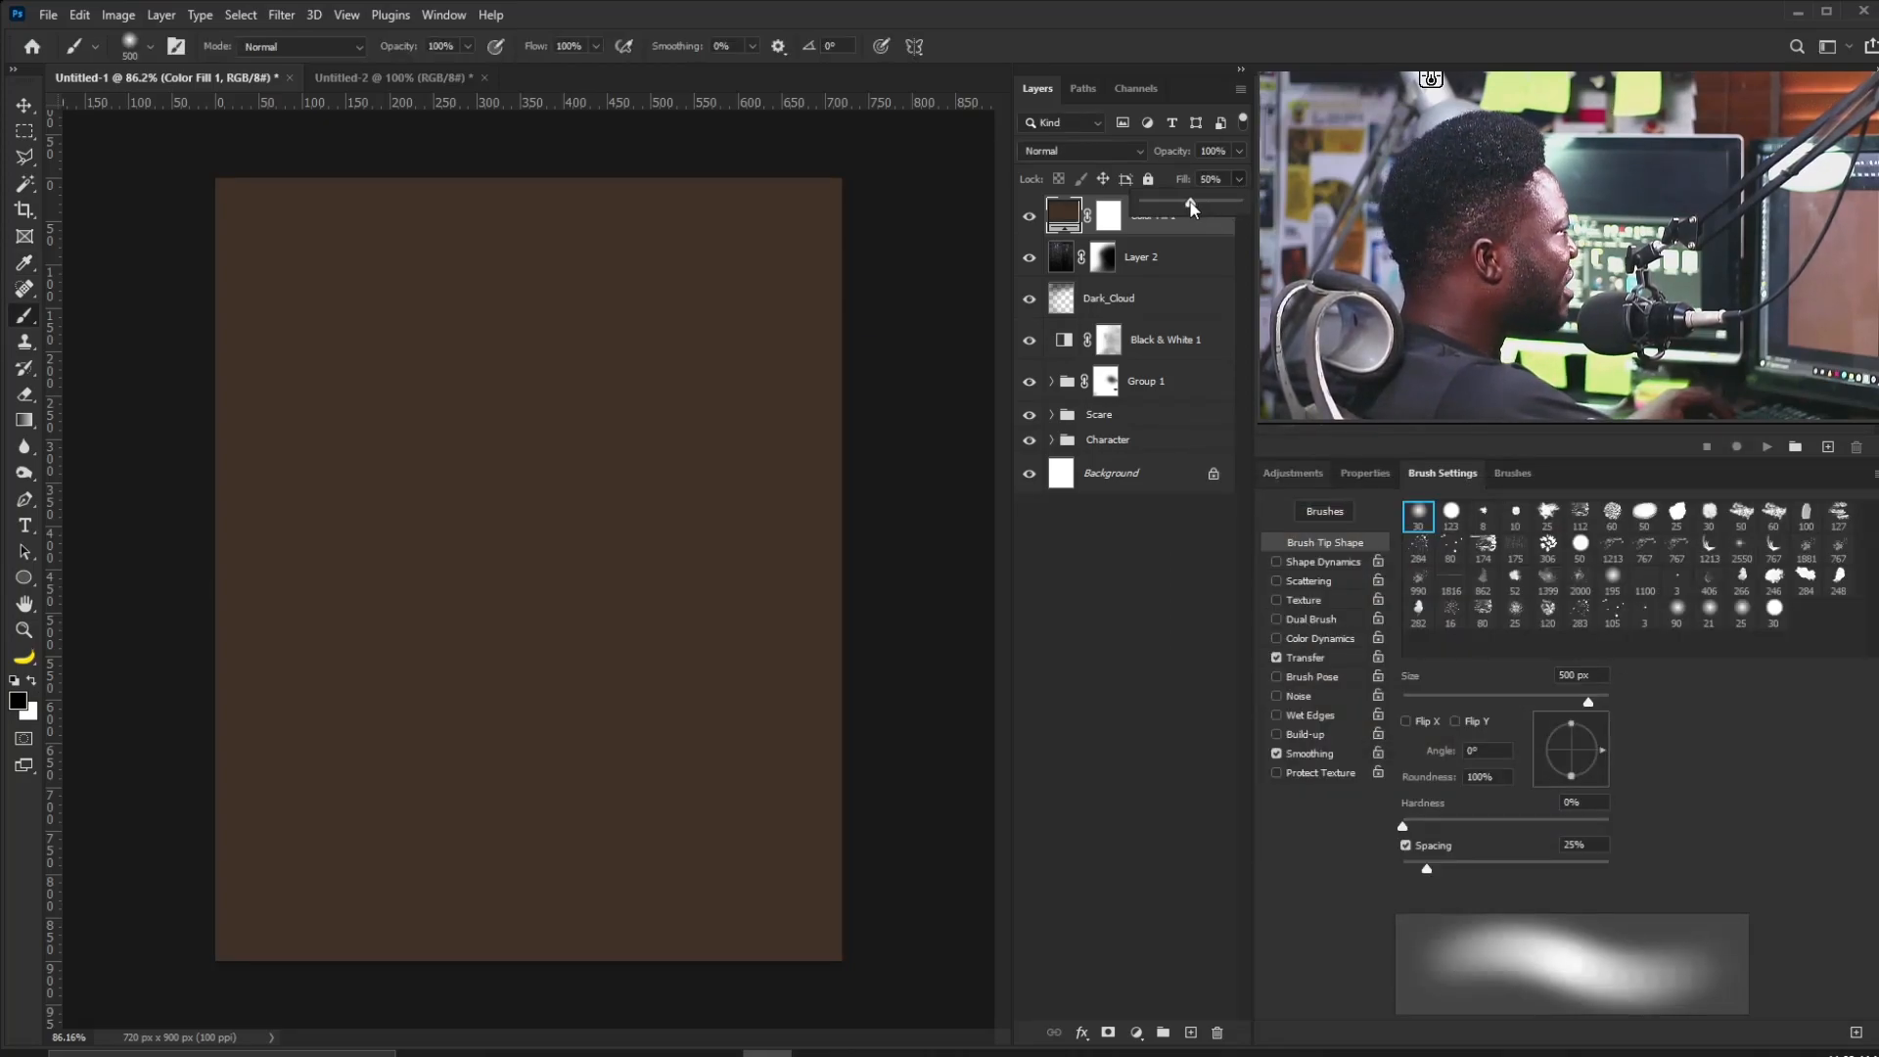
drag(1155, 210, 1145, 208)
key(v)
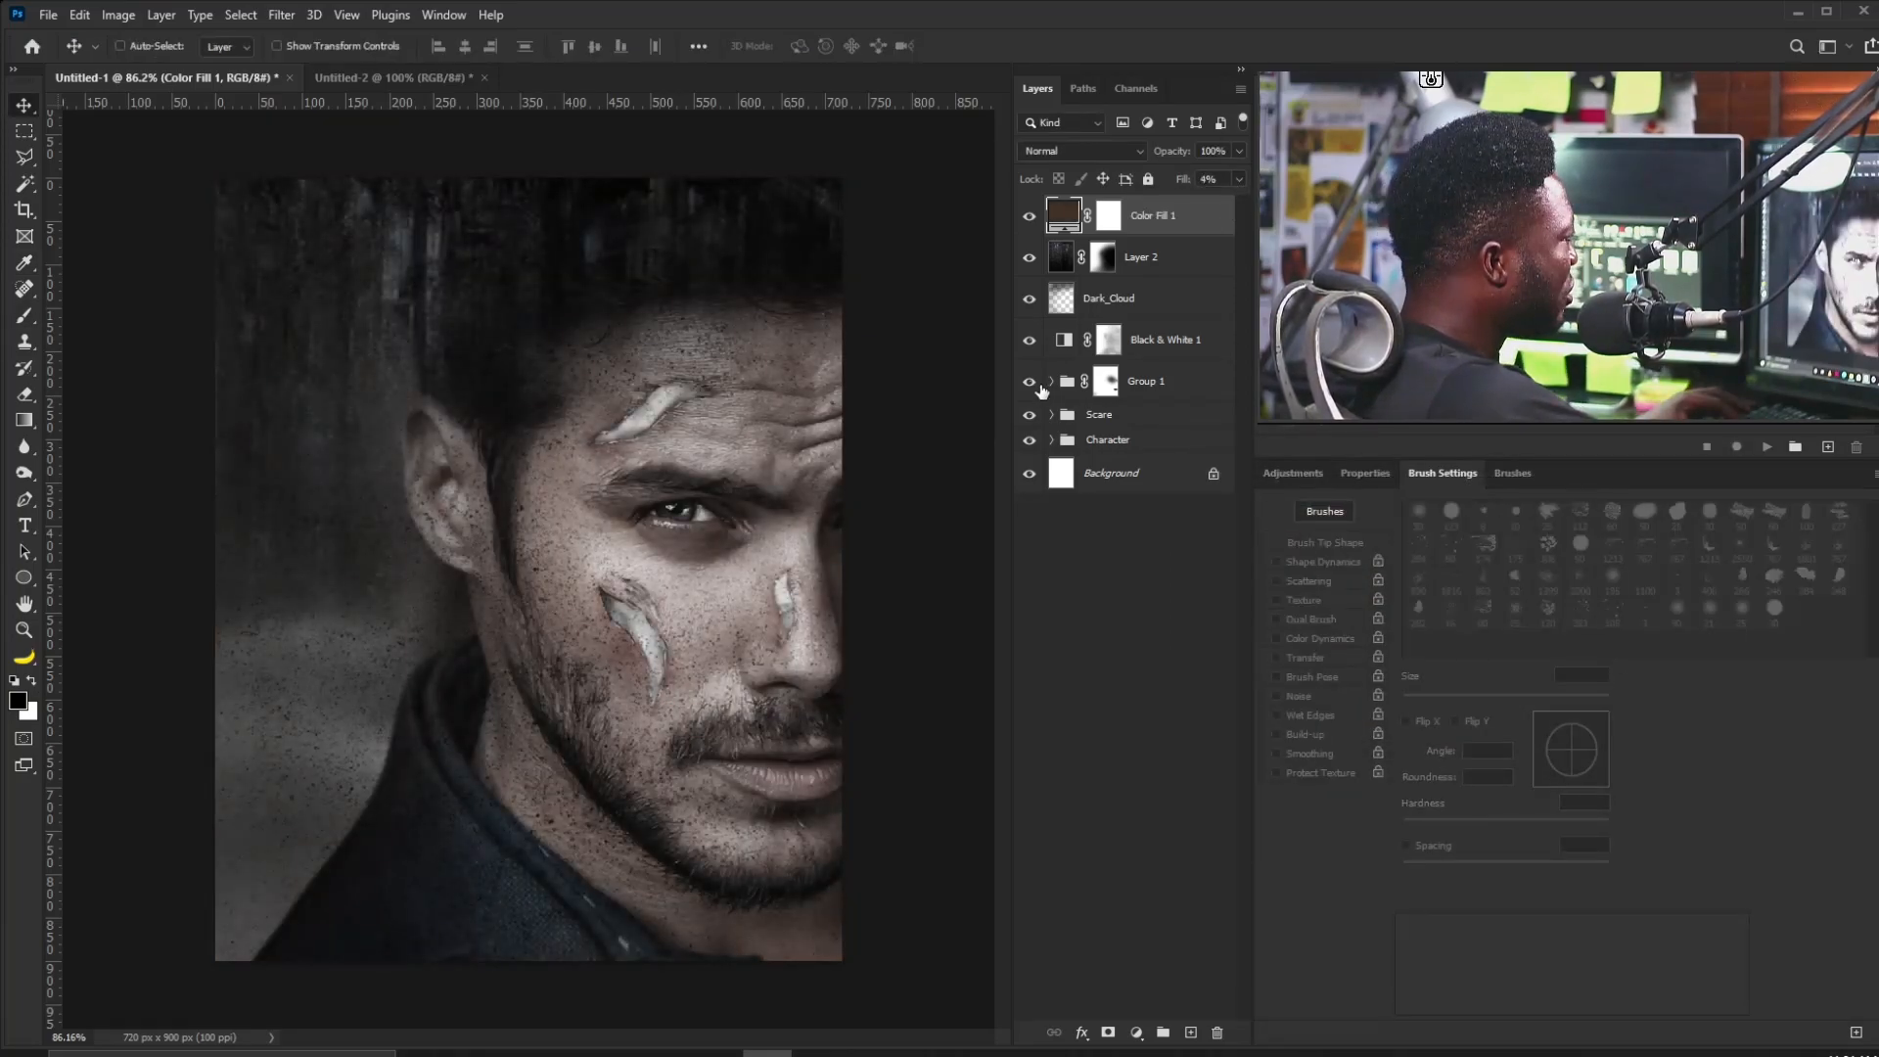
Compare the portrait with and without the specks, and rename Group 1 as Grunge noise.
click(1033, 384)
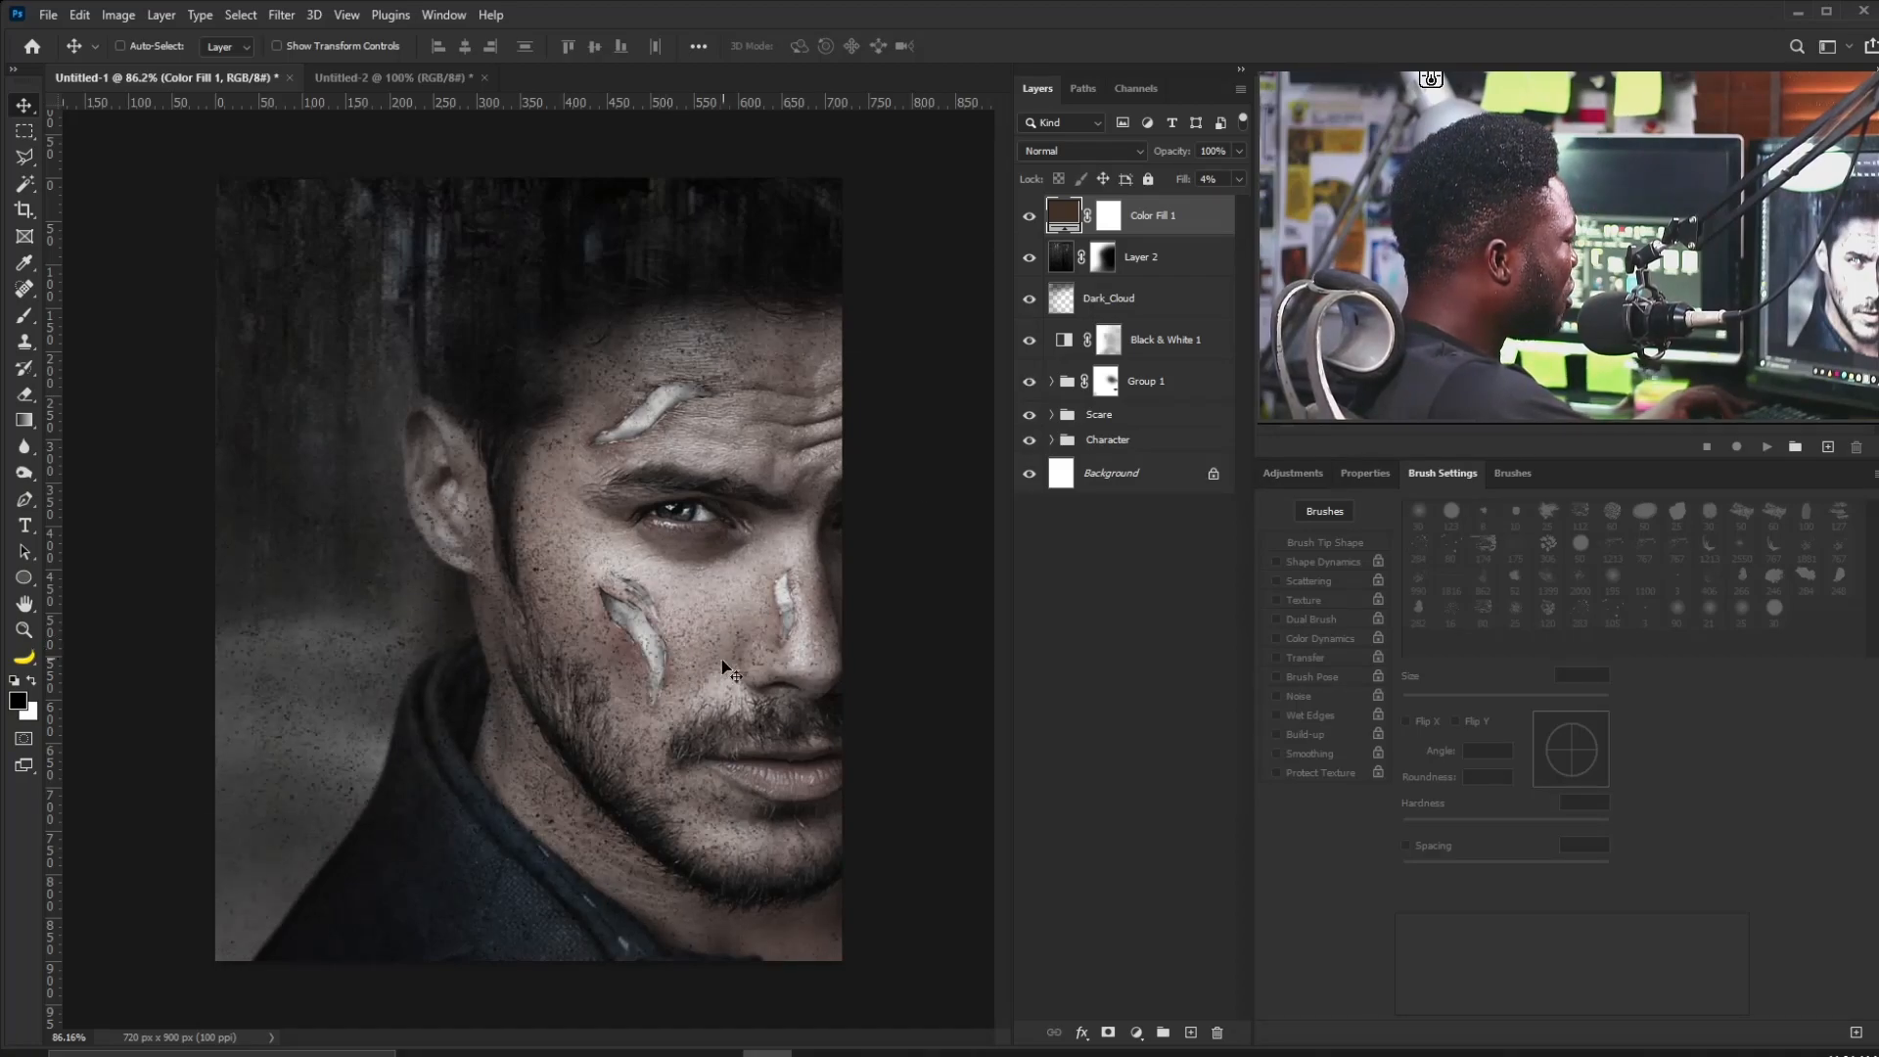
scroll(684, 685, up, 5)
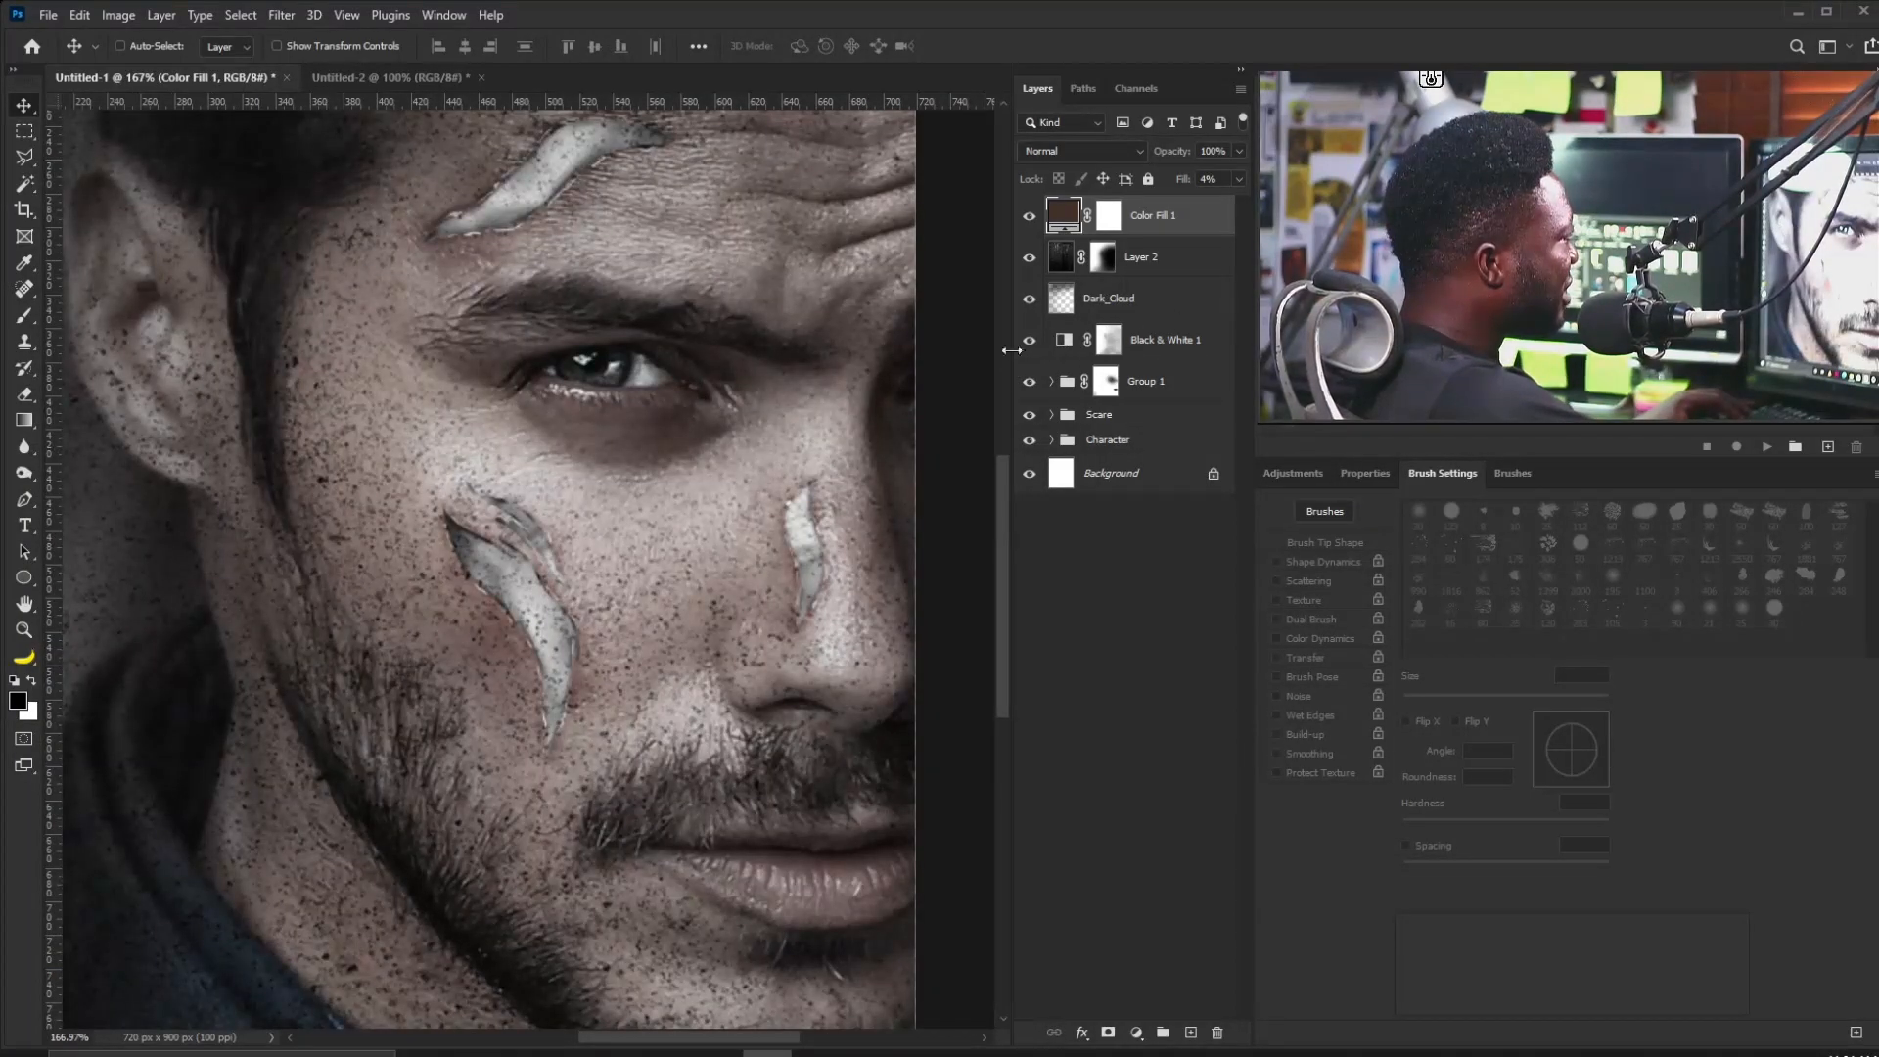
click(1104, 382)
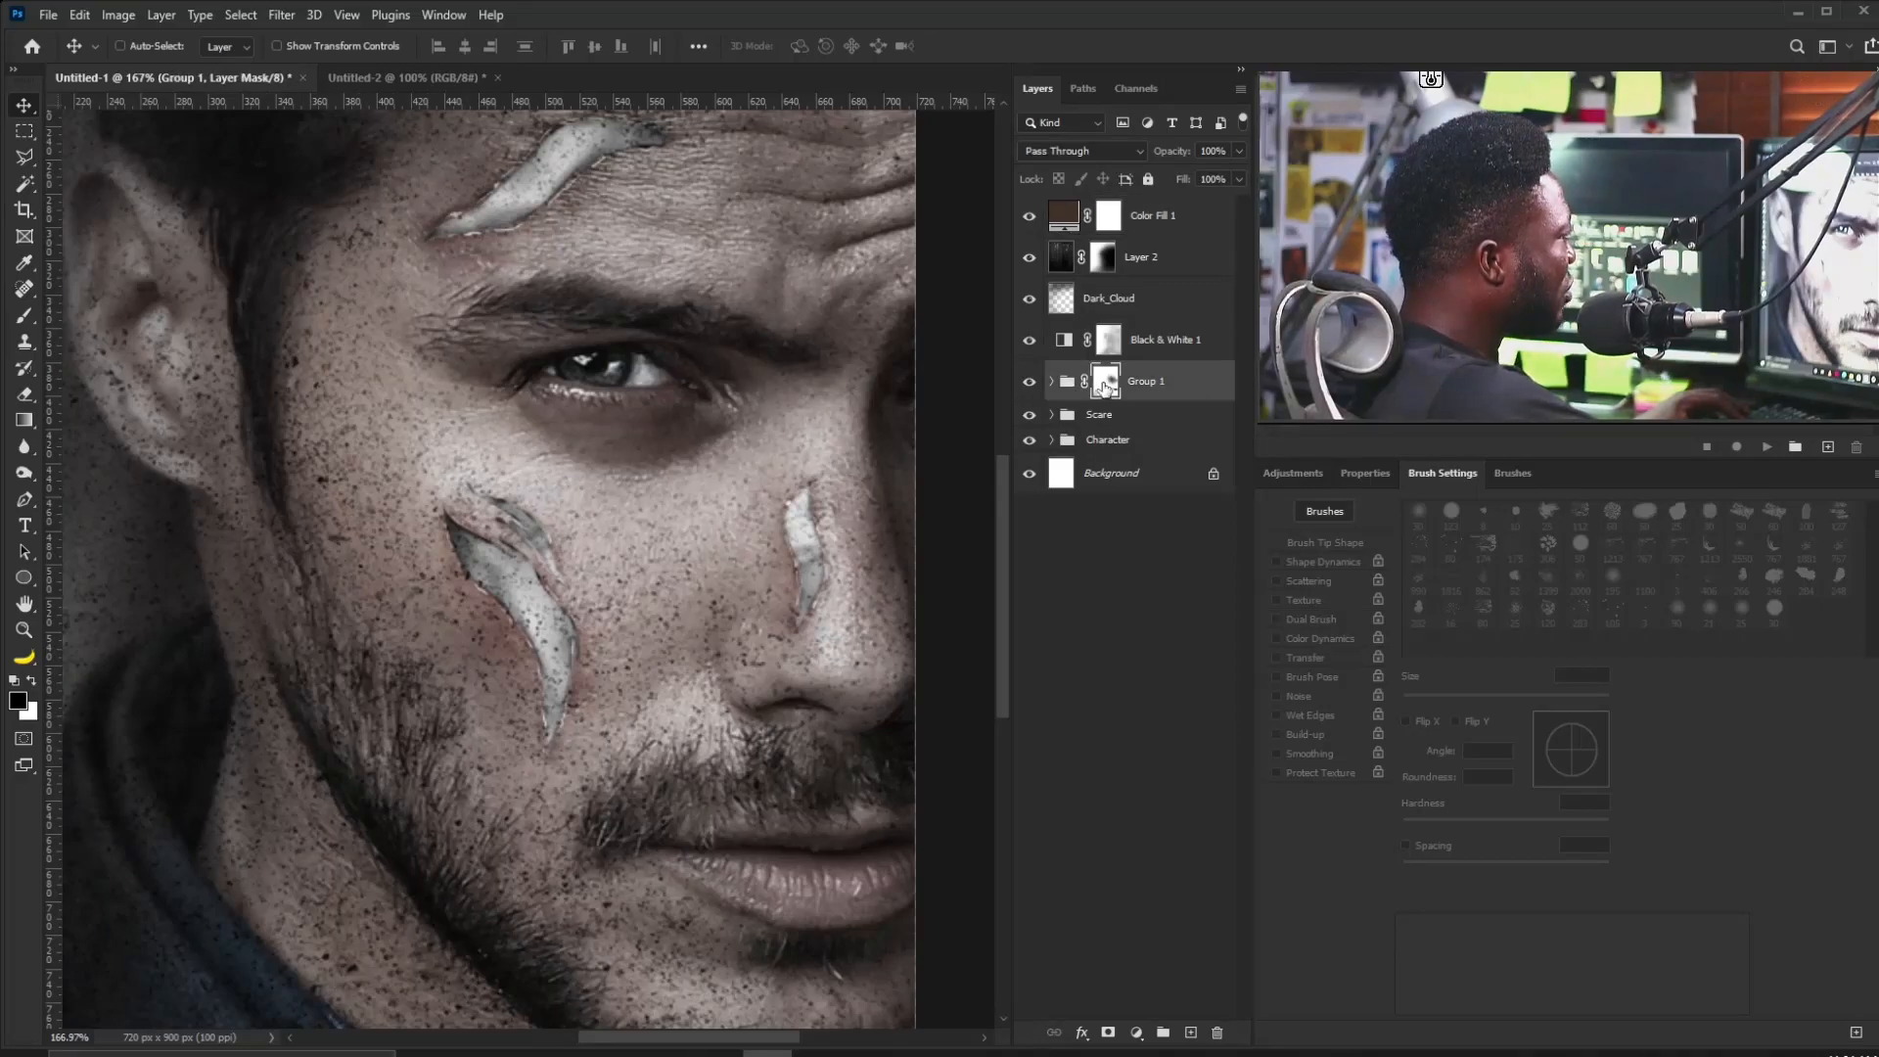
double_click(1145, 380)
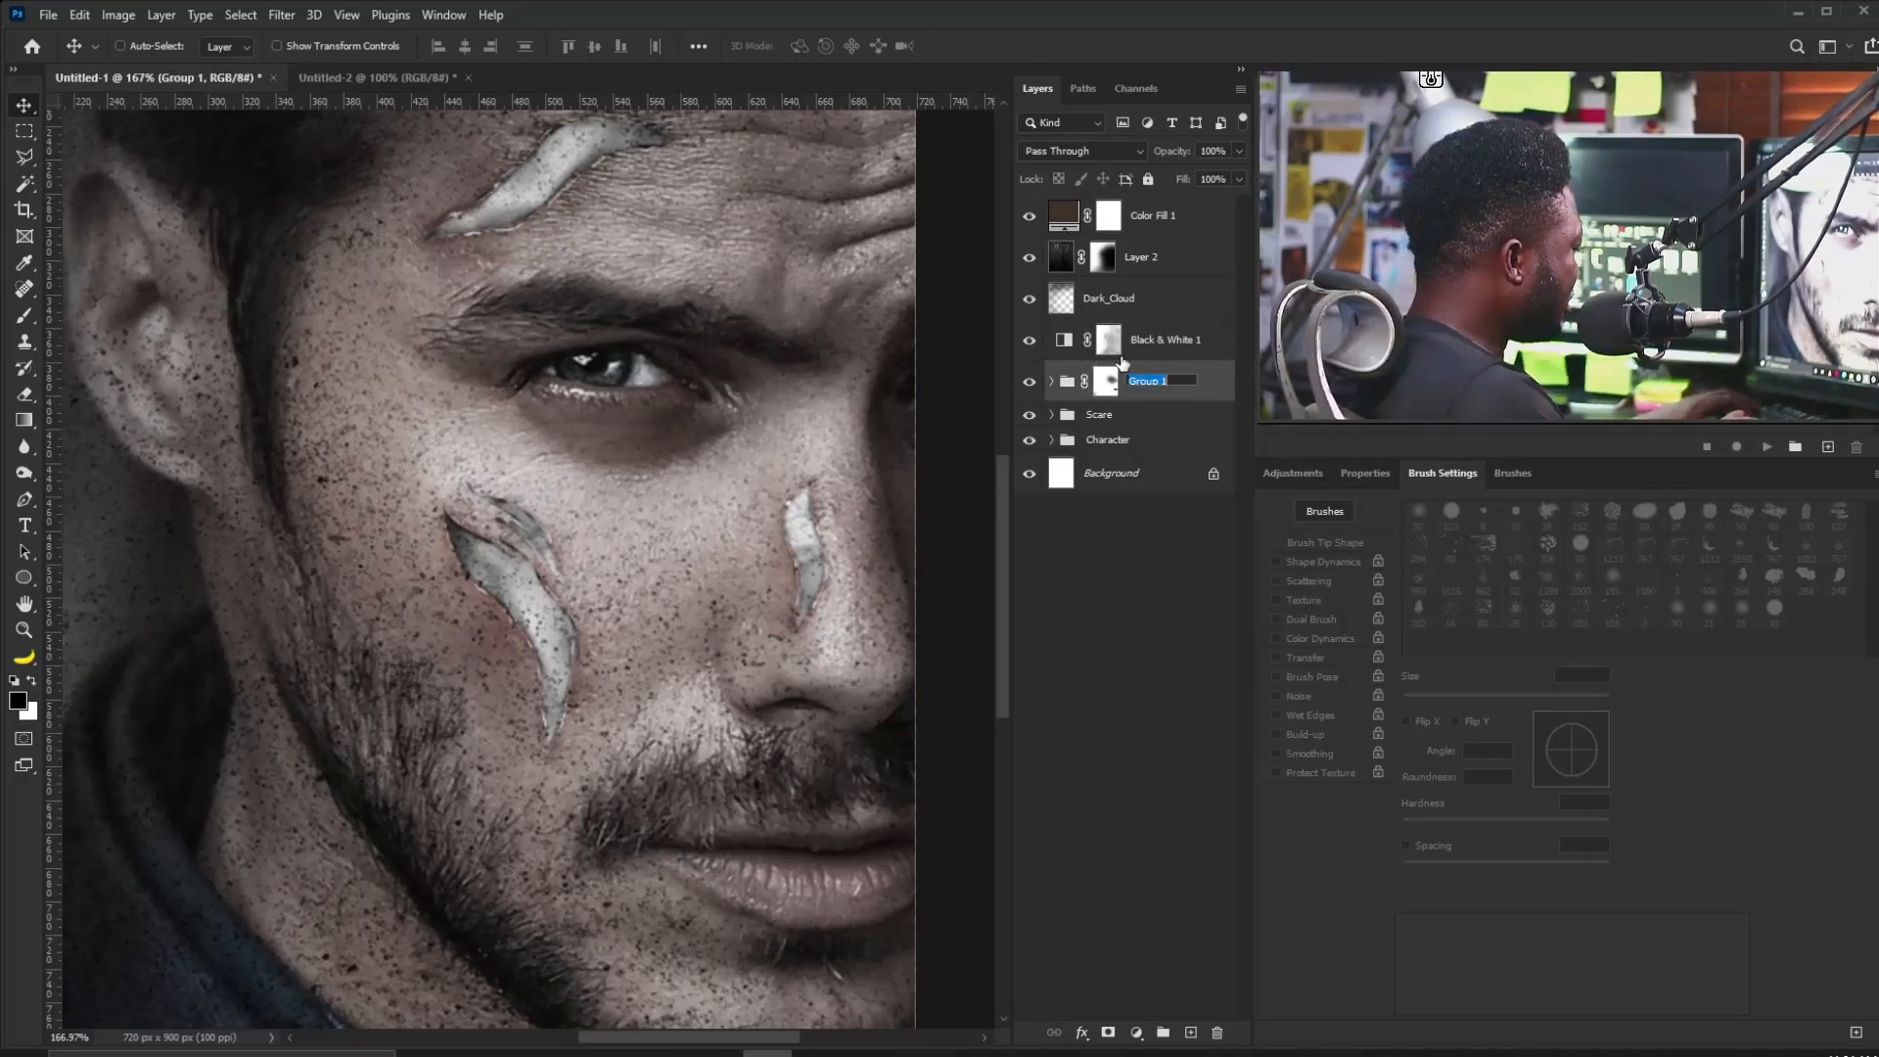
text(Grunge noise)
key(Return)
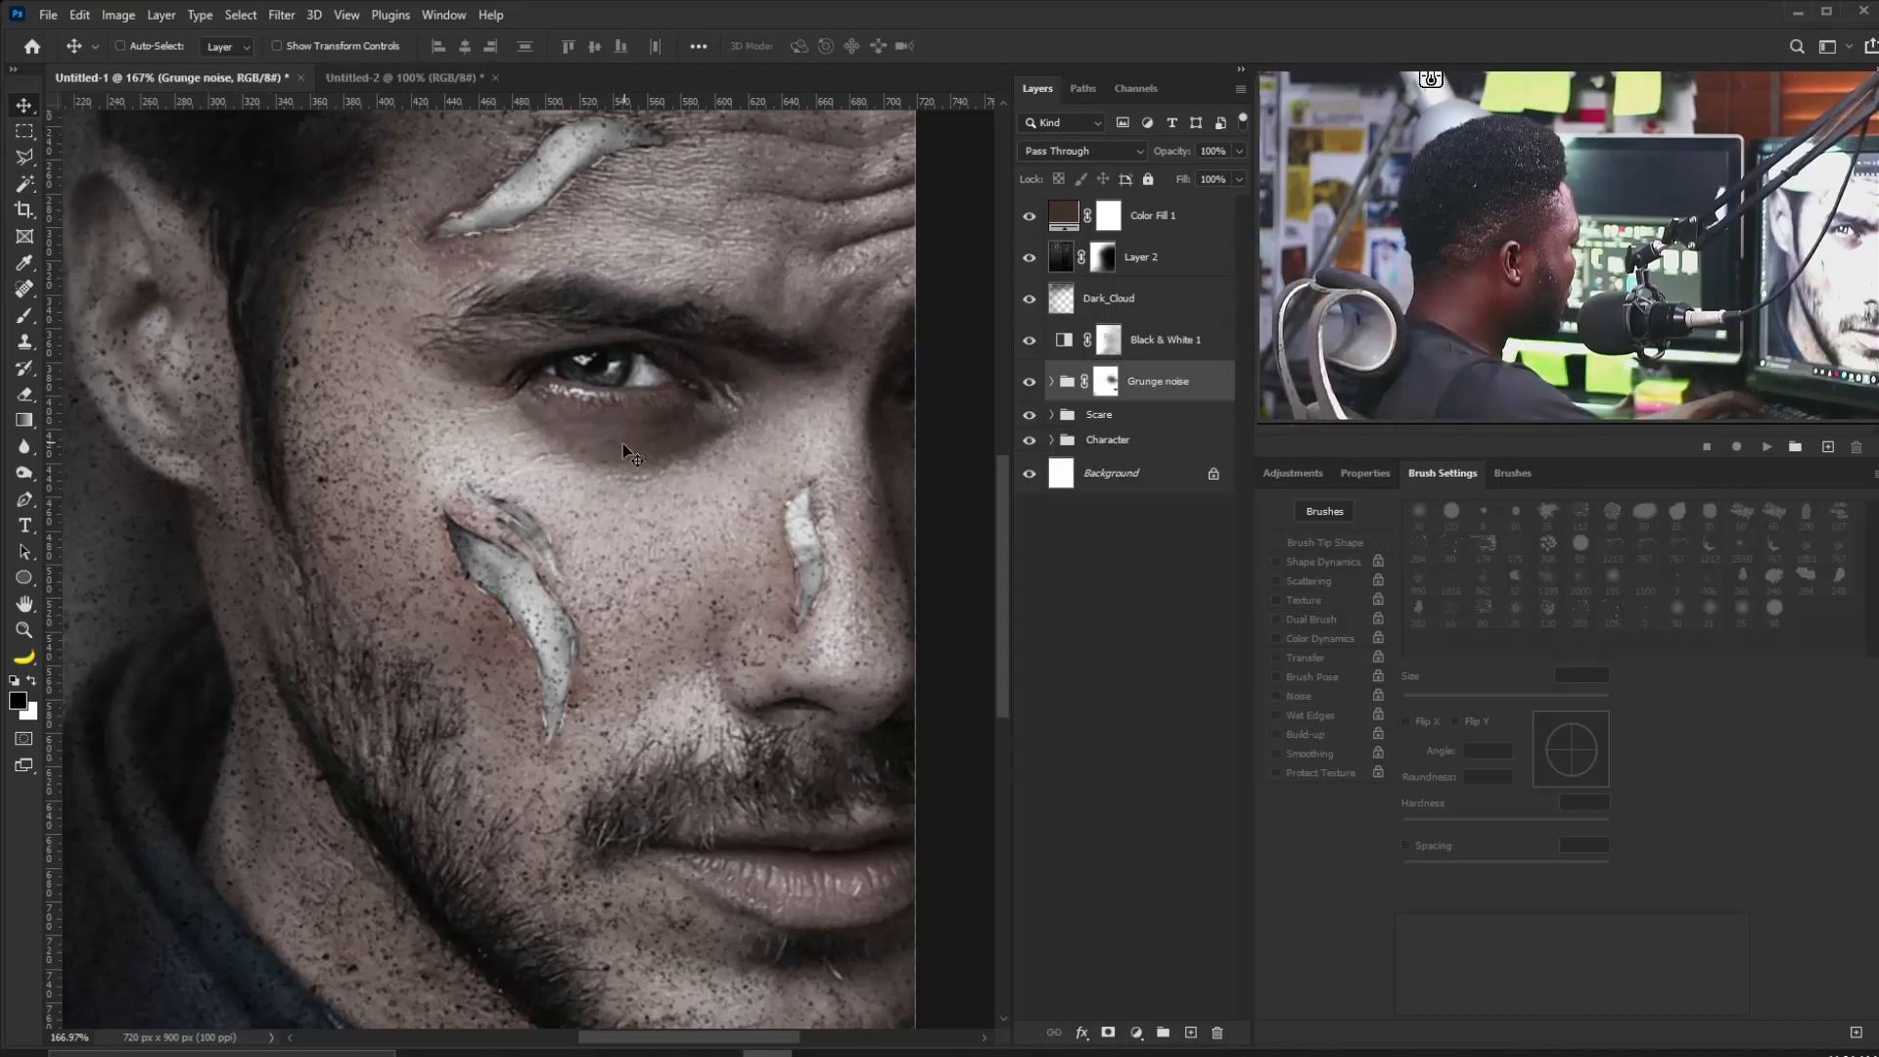
Clear specks from the cheek scar on the Grunge noise mask with a soft black 15 px brush.
key(b)
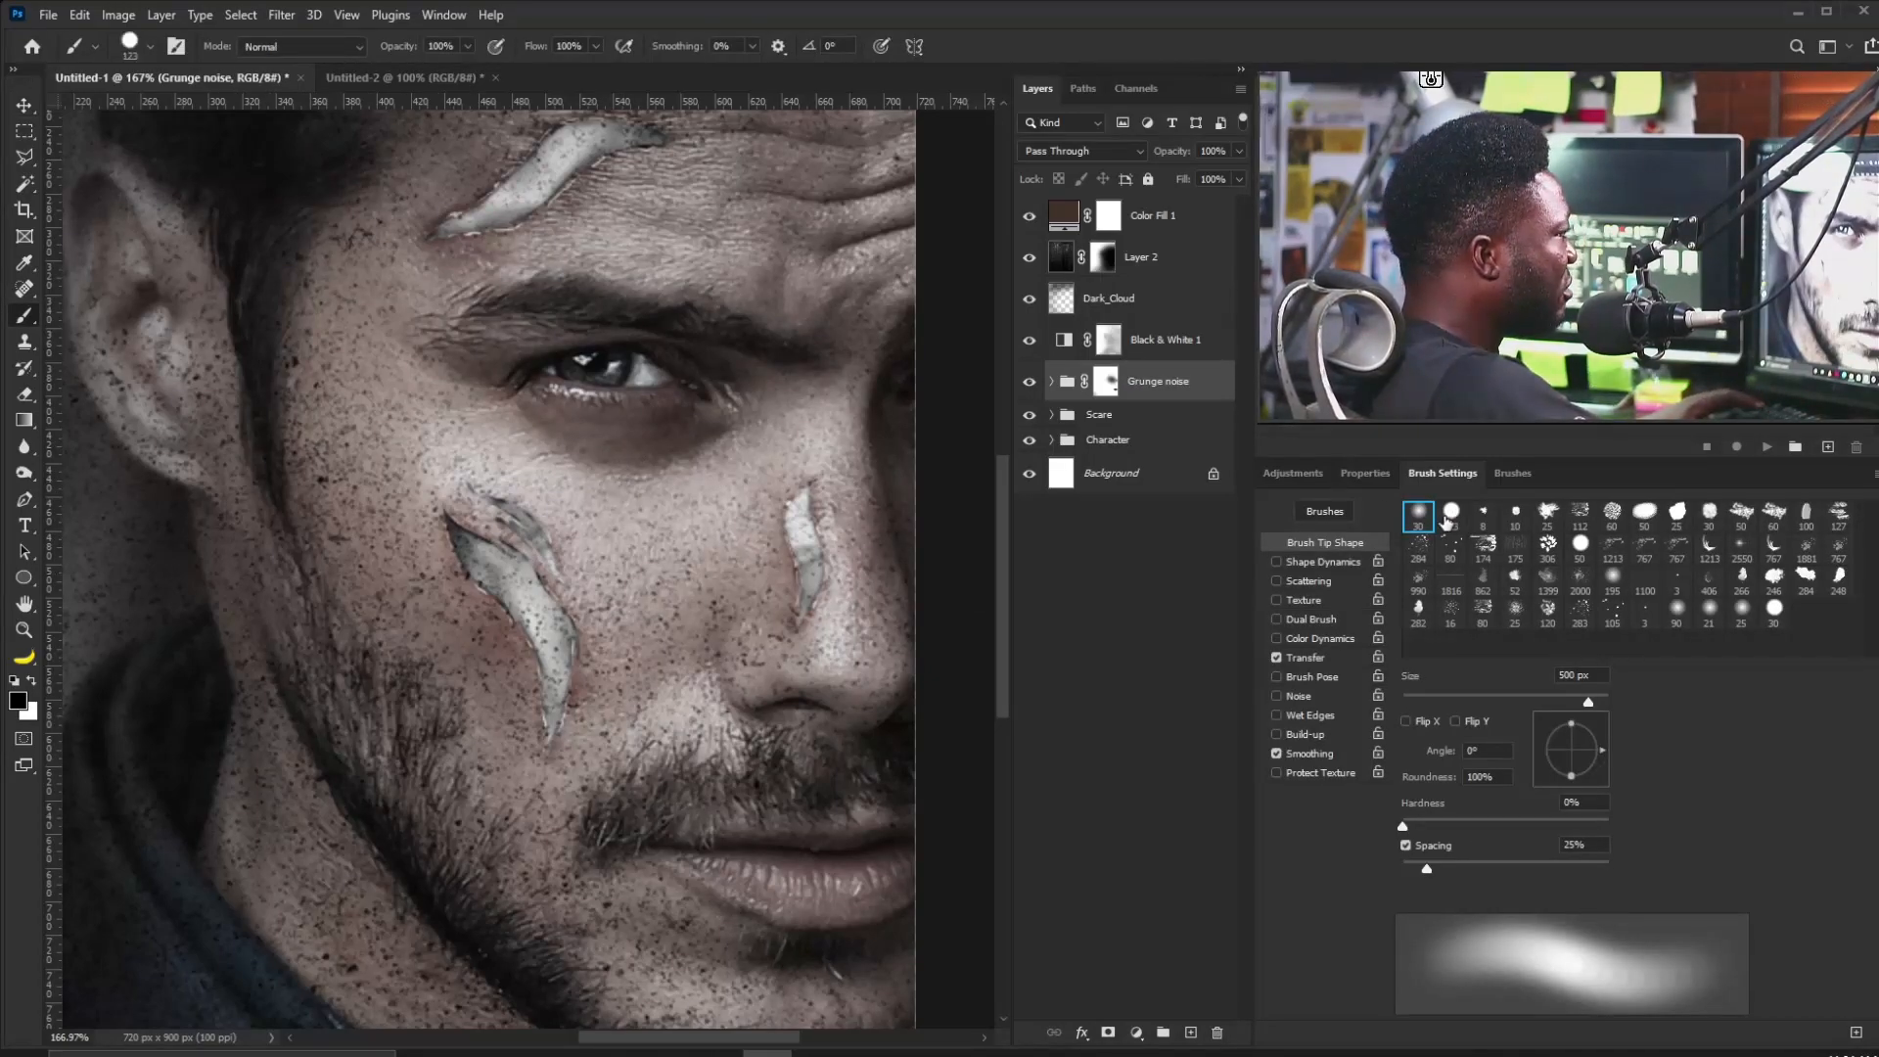
click(1451, 511)
click(1417, 511)
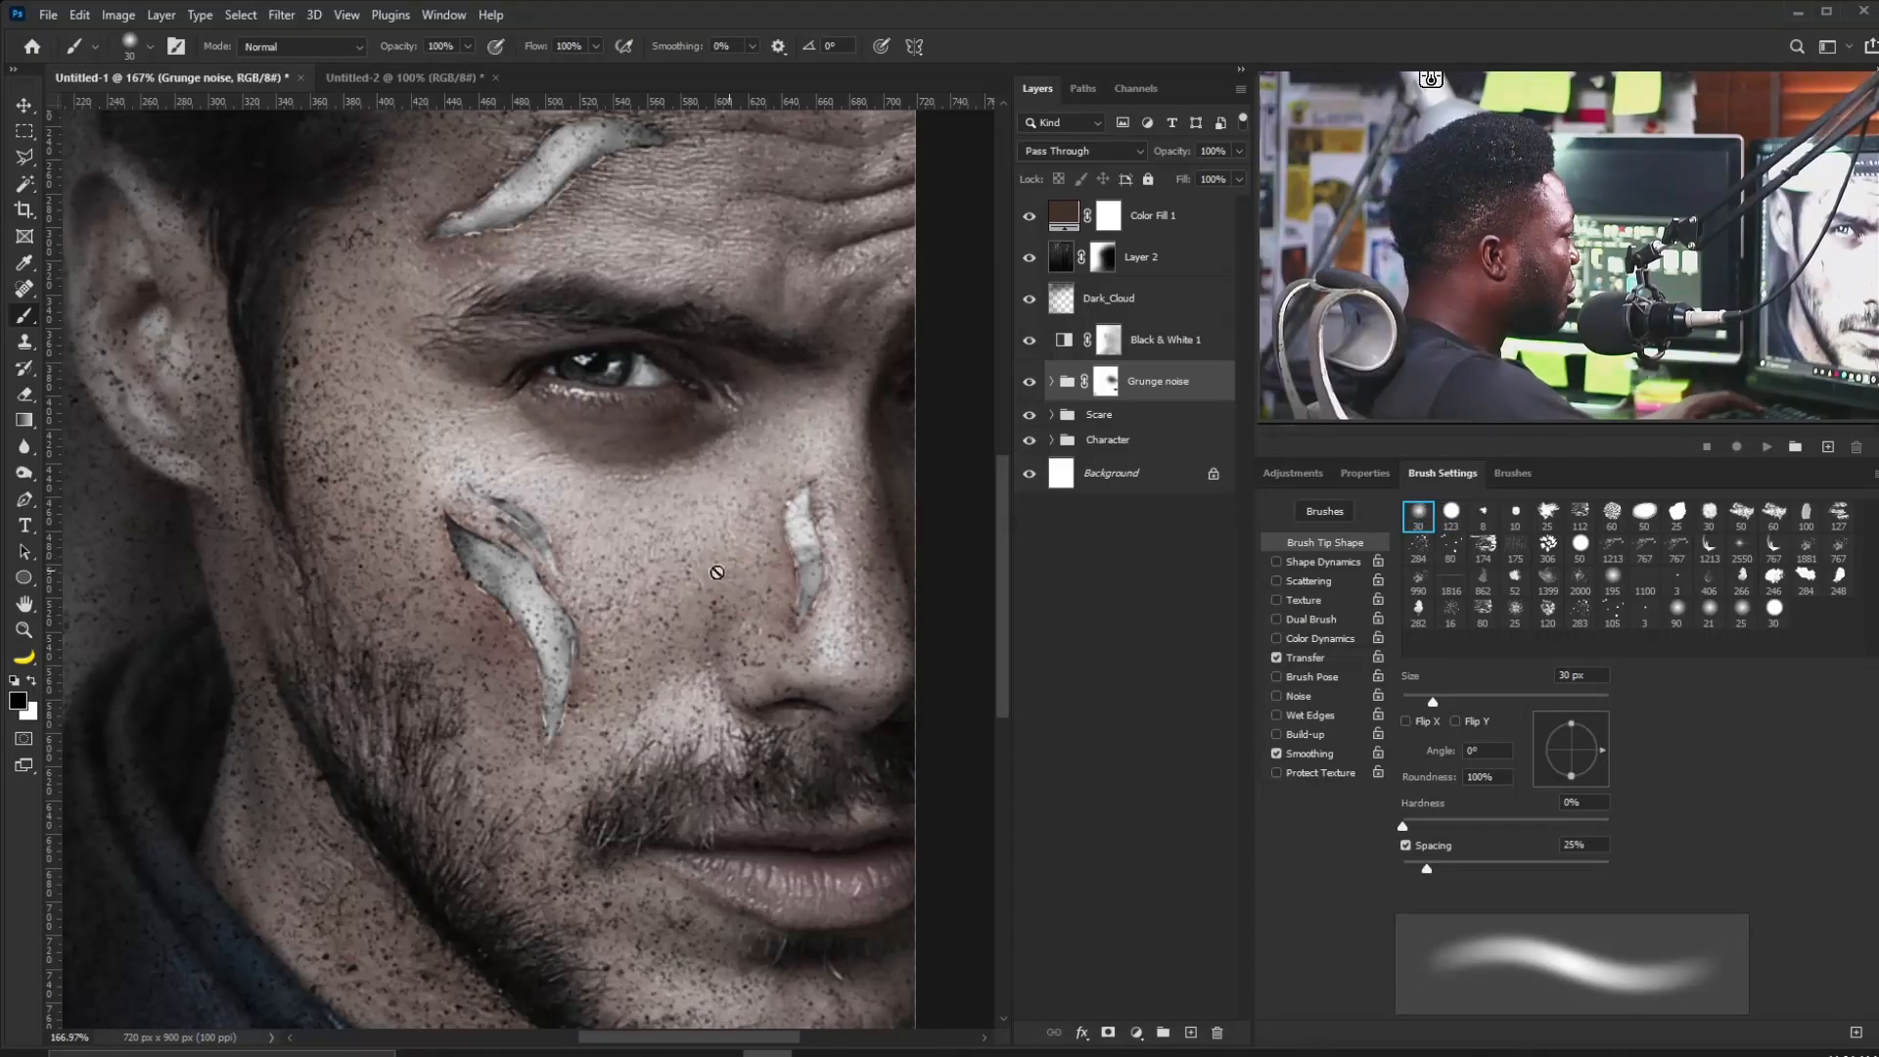
click(1105, 381)
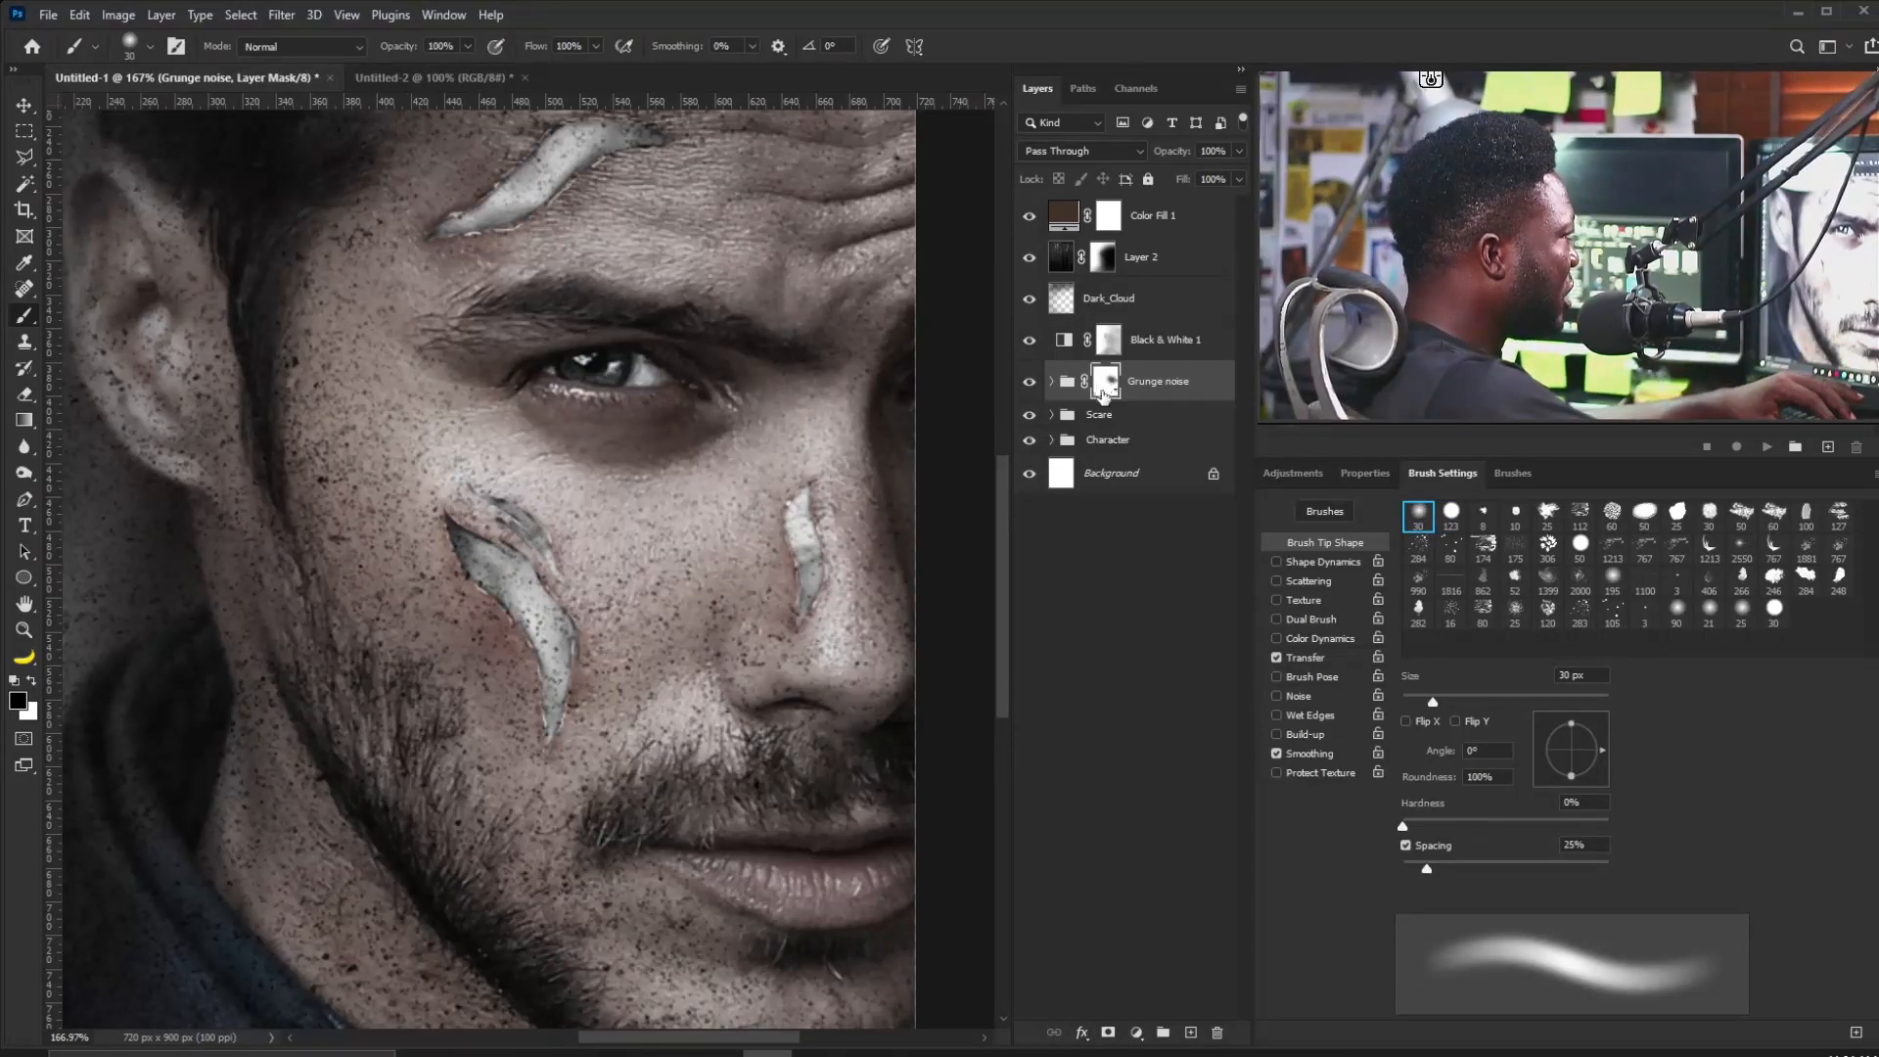
key(bracketleft)
key(bracketleft)
key(bracketleft)
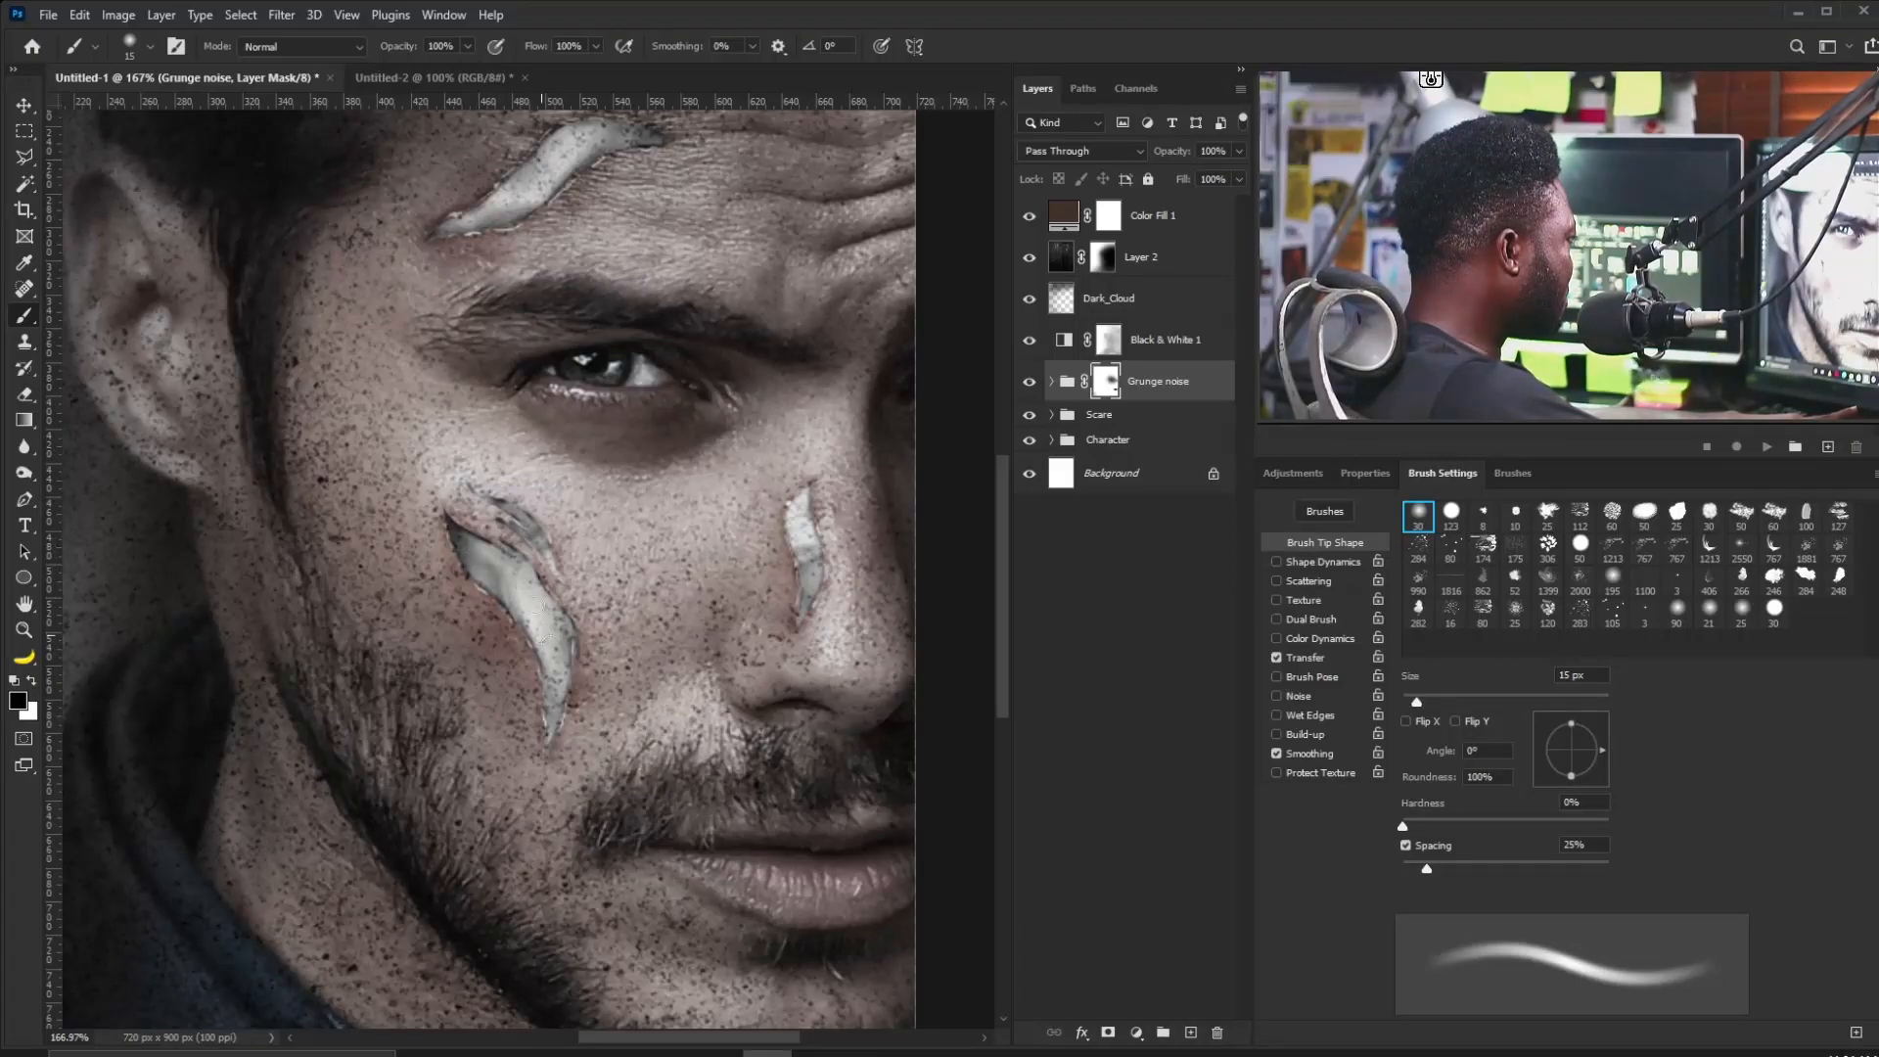
Enlarge the soft brush to 40 px and clear the specks from the cheek, nose and forehead scars on the Grunge noise mask.
key(bracketright)
key(bracketright)
key(bracketright)
key(bracketright)
key(bracketright)
drag(509, 509, 555, 715)
drag(800, 501, 806, 602)
drag(587, 195, 579, 439)
mouse_move(470, 460)
mouse_down()
mouse_move(632, 374)
mouse_move(622, 127)
mouse_move(626, 174)
mouse_up()
Reduce the Grunge noise group's opacity to 59%.
click(1239, 150)
drag(1239, 173, 1204, 178)
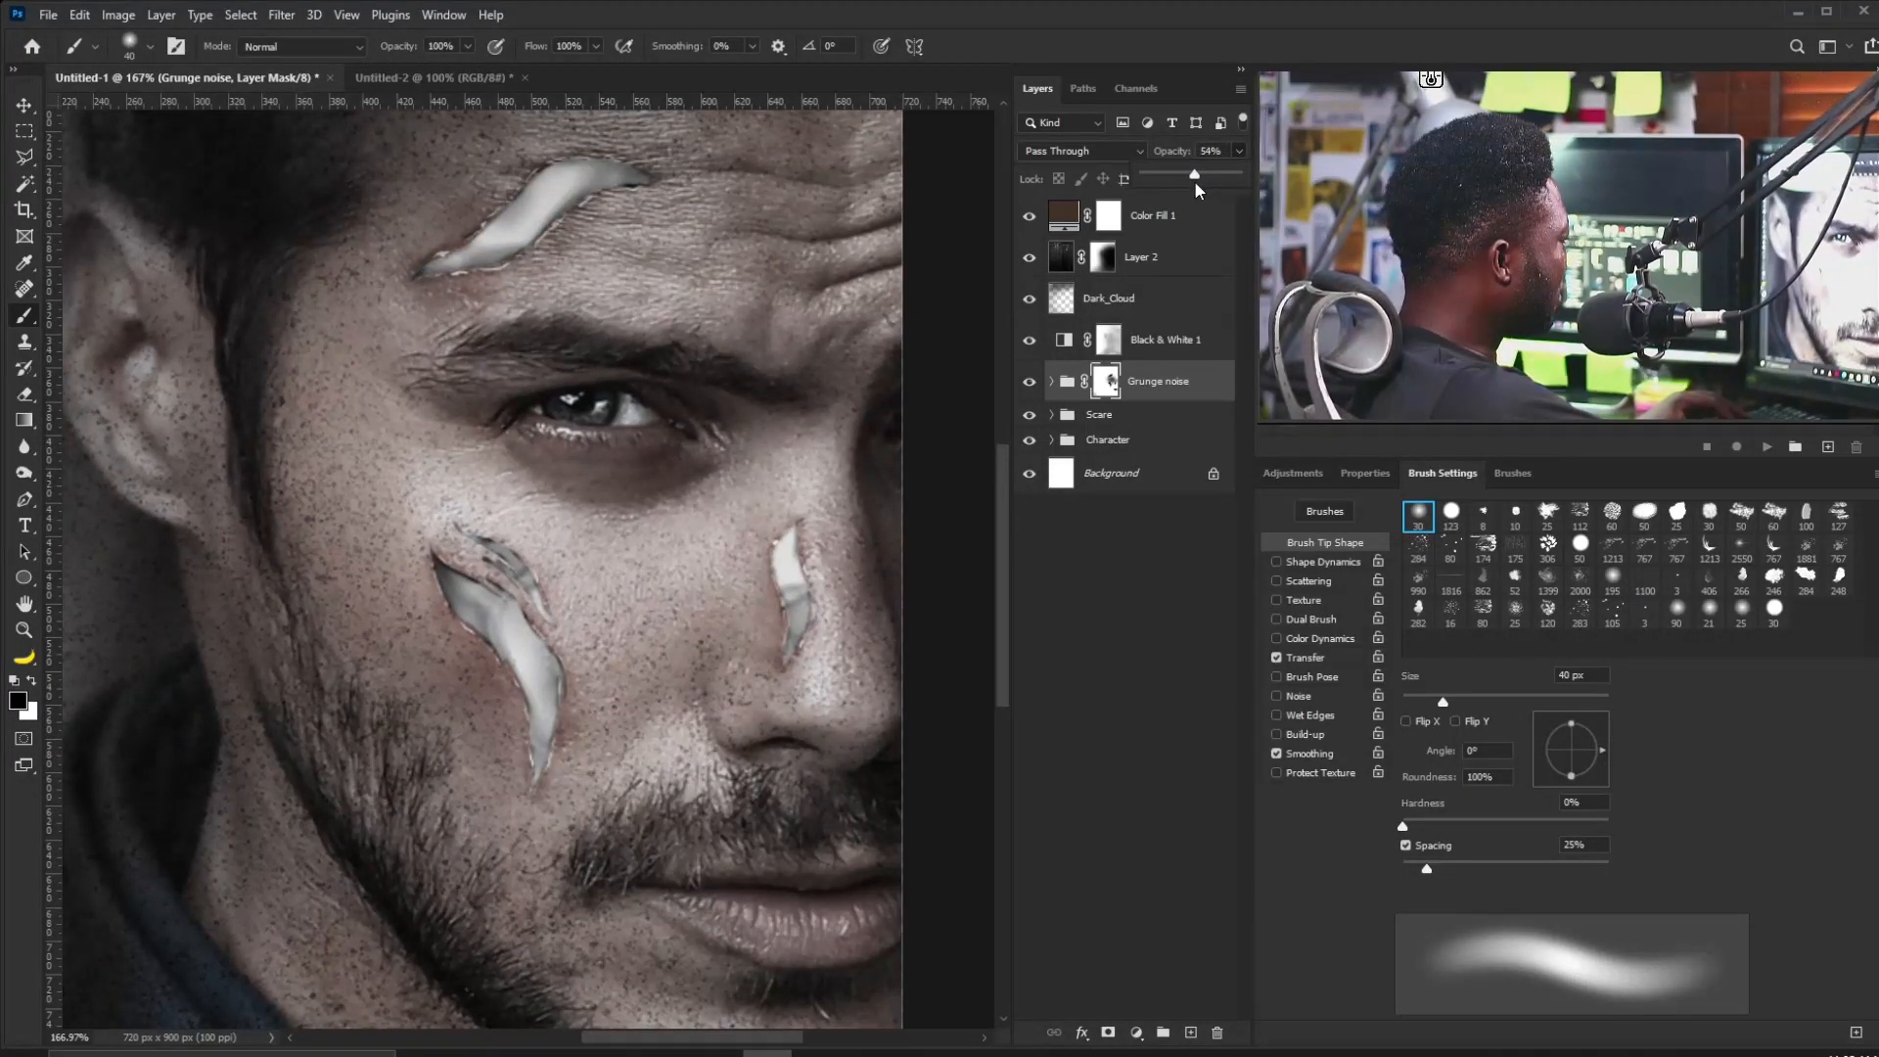
click(616, 570)
mouse_move(699, 427)
mouse_down()
mouse_move(586, 566)
mouse_move(605, 567)
mouse_up()
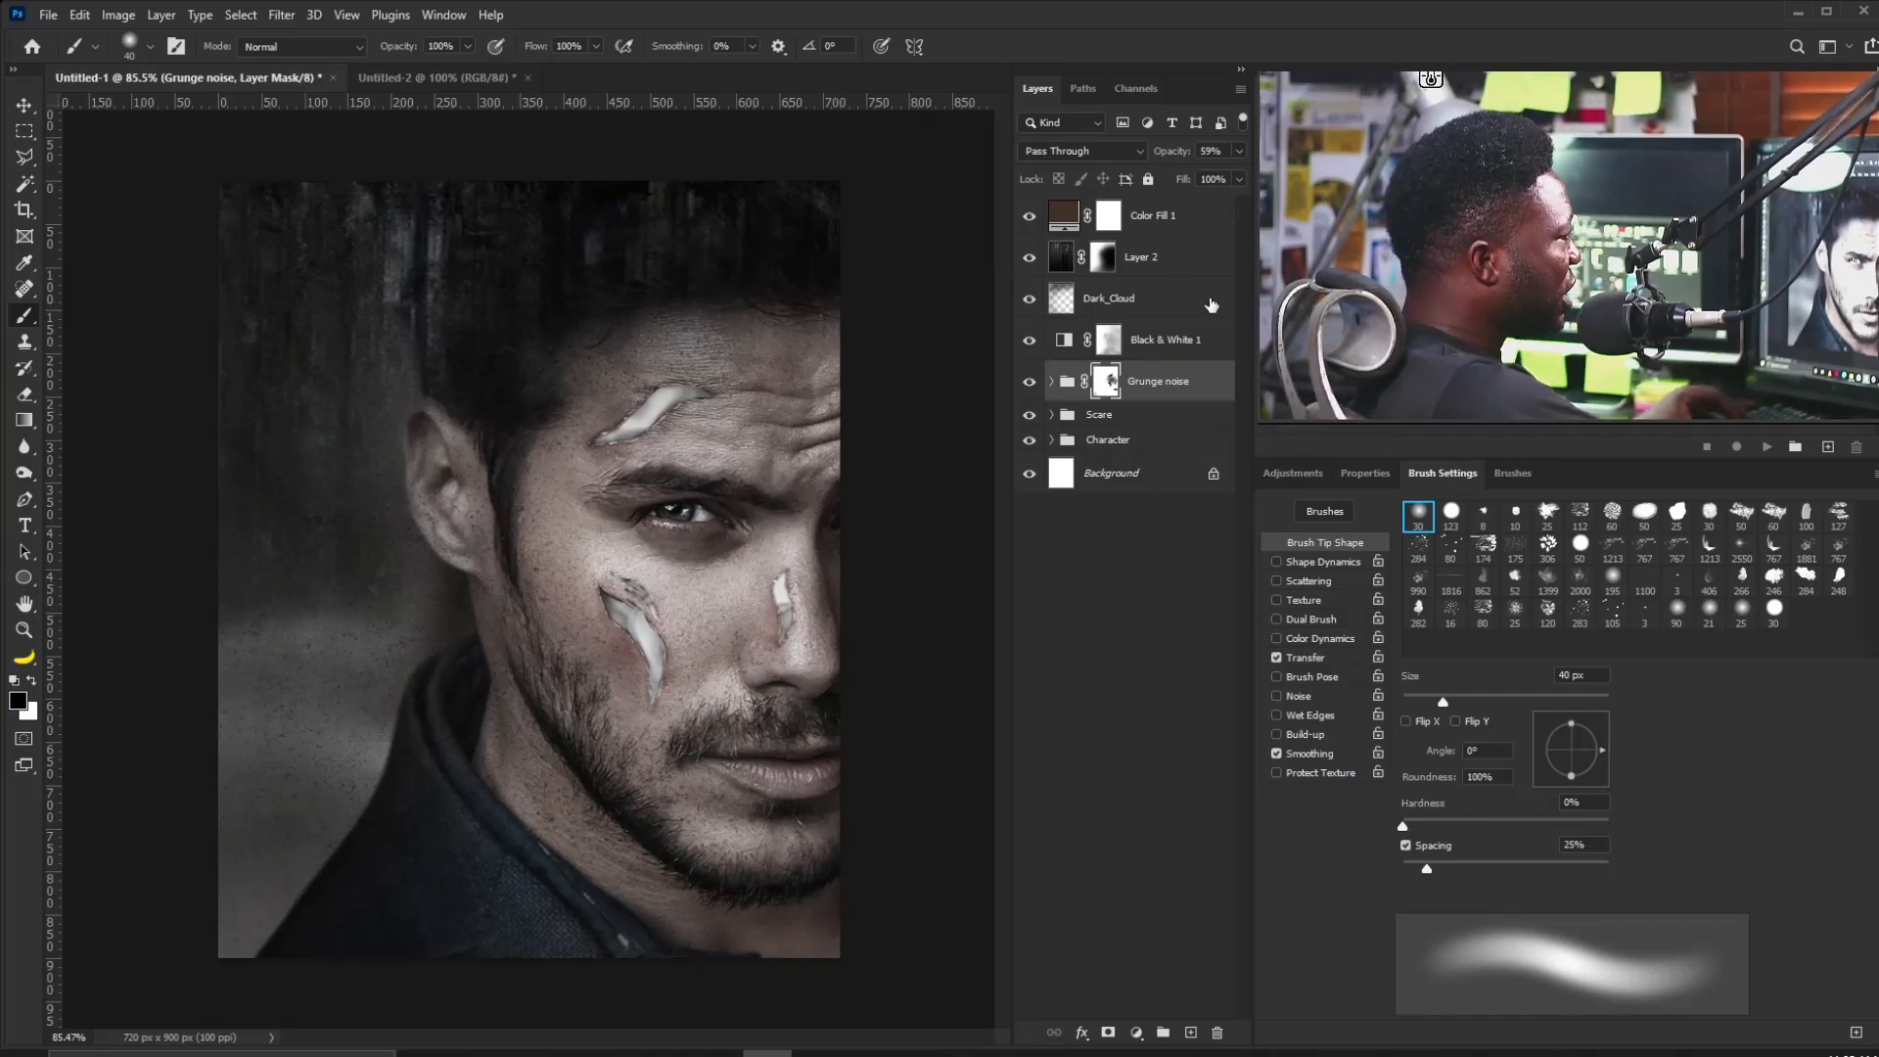
Create a layer named Noise above Color Fill 1 in Soft Light mode, filled with the neutral 50% gray.
click(1160, 217)
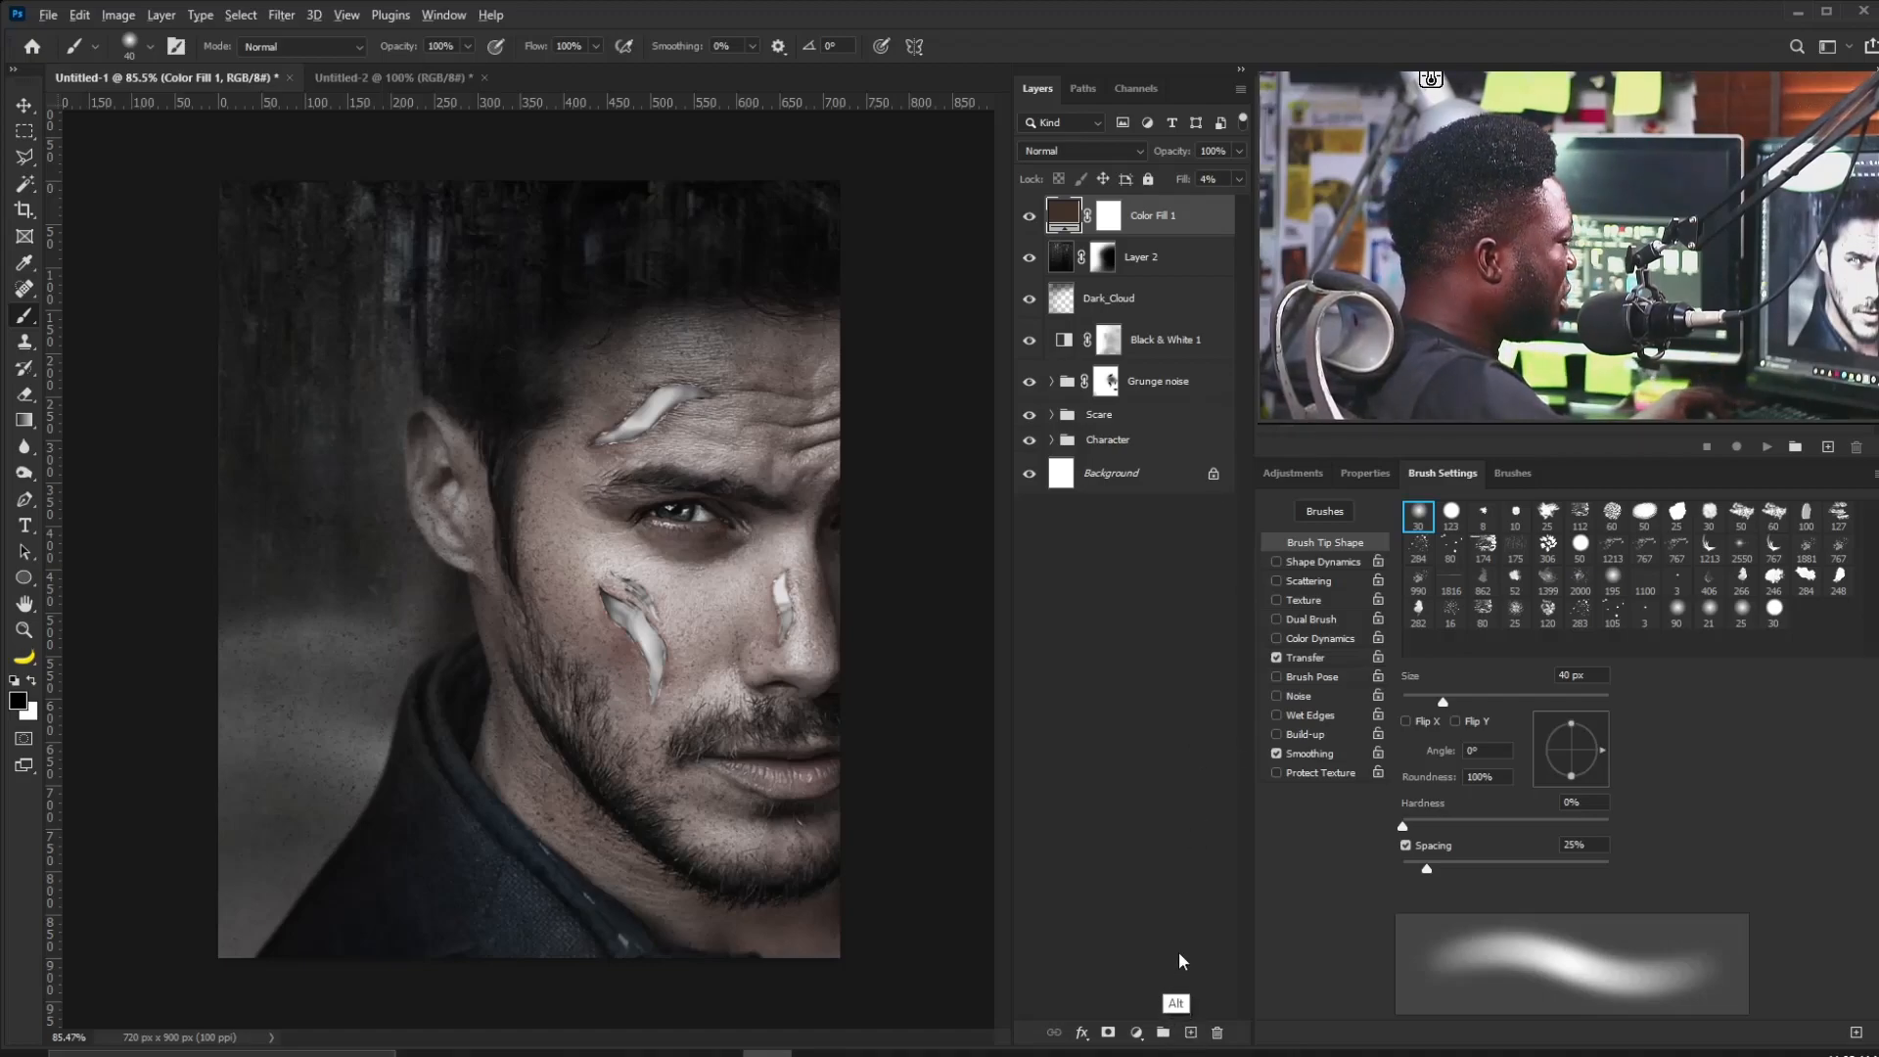
alt+click(1191, 1033)
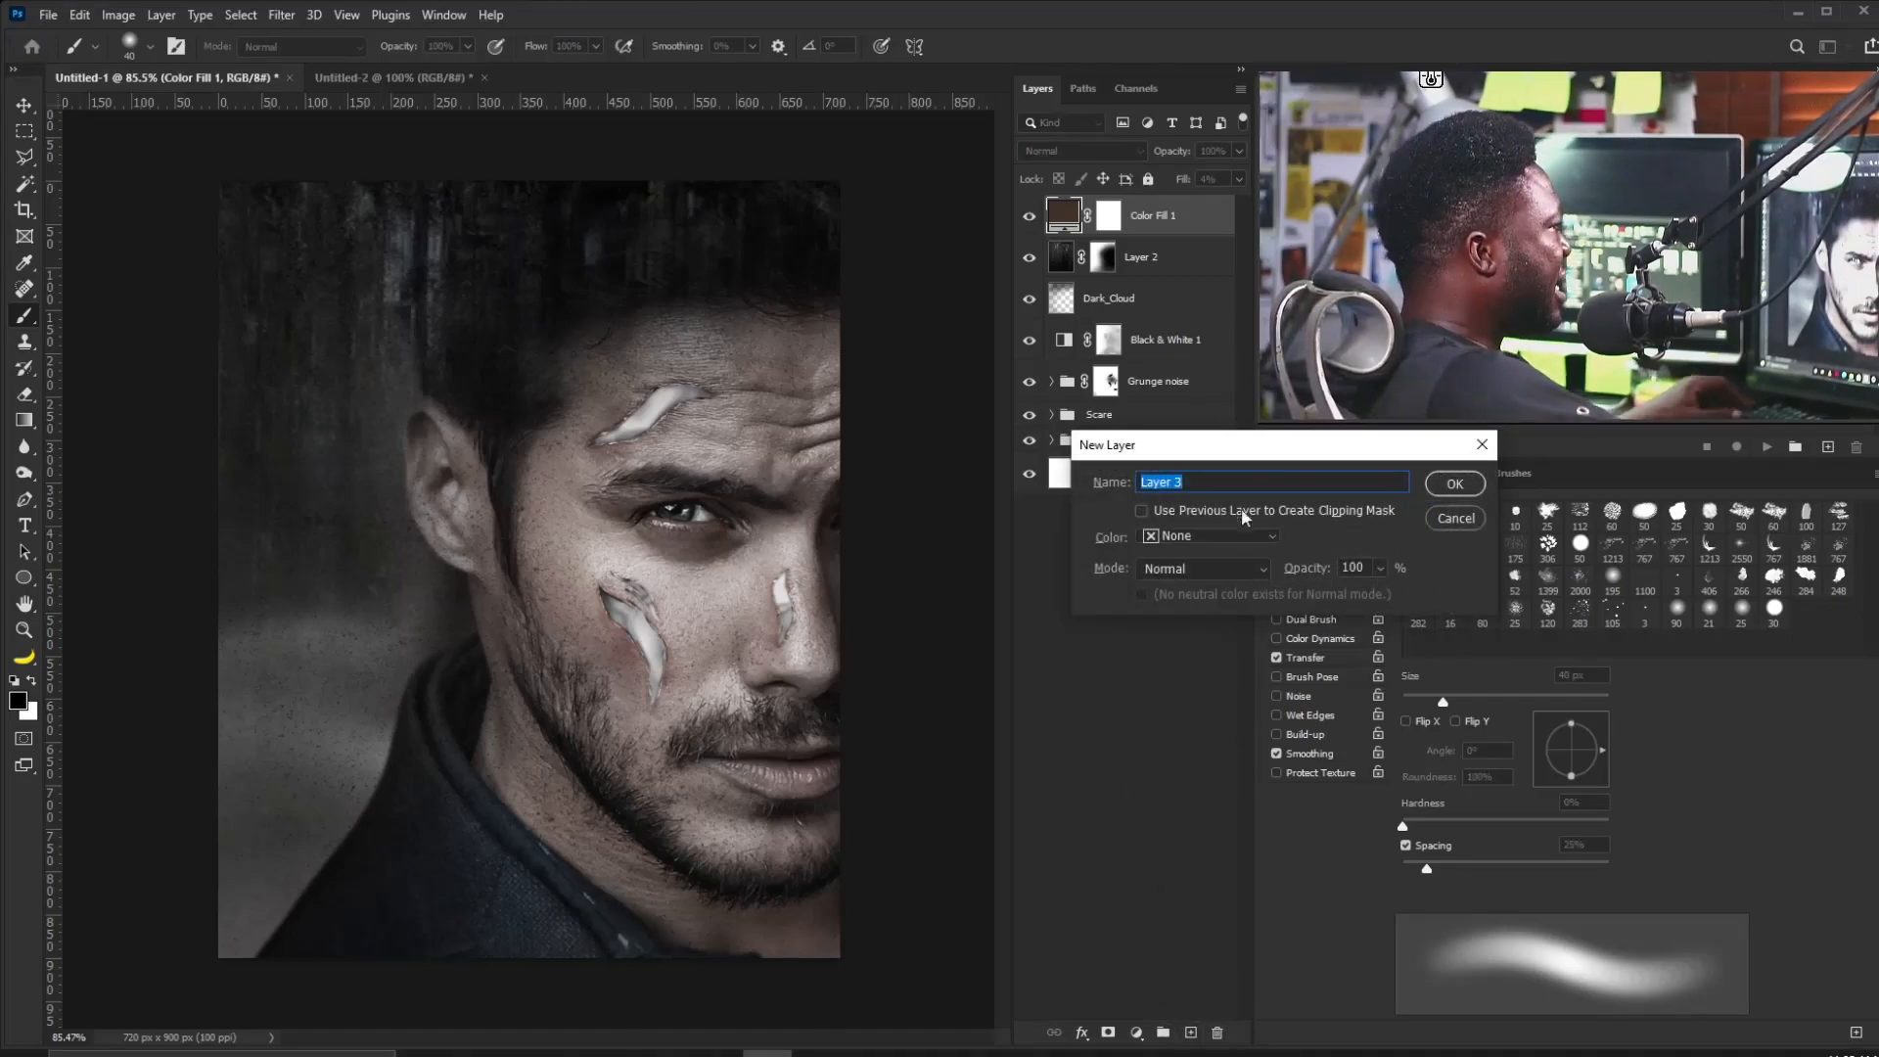
text(Noise)
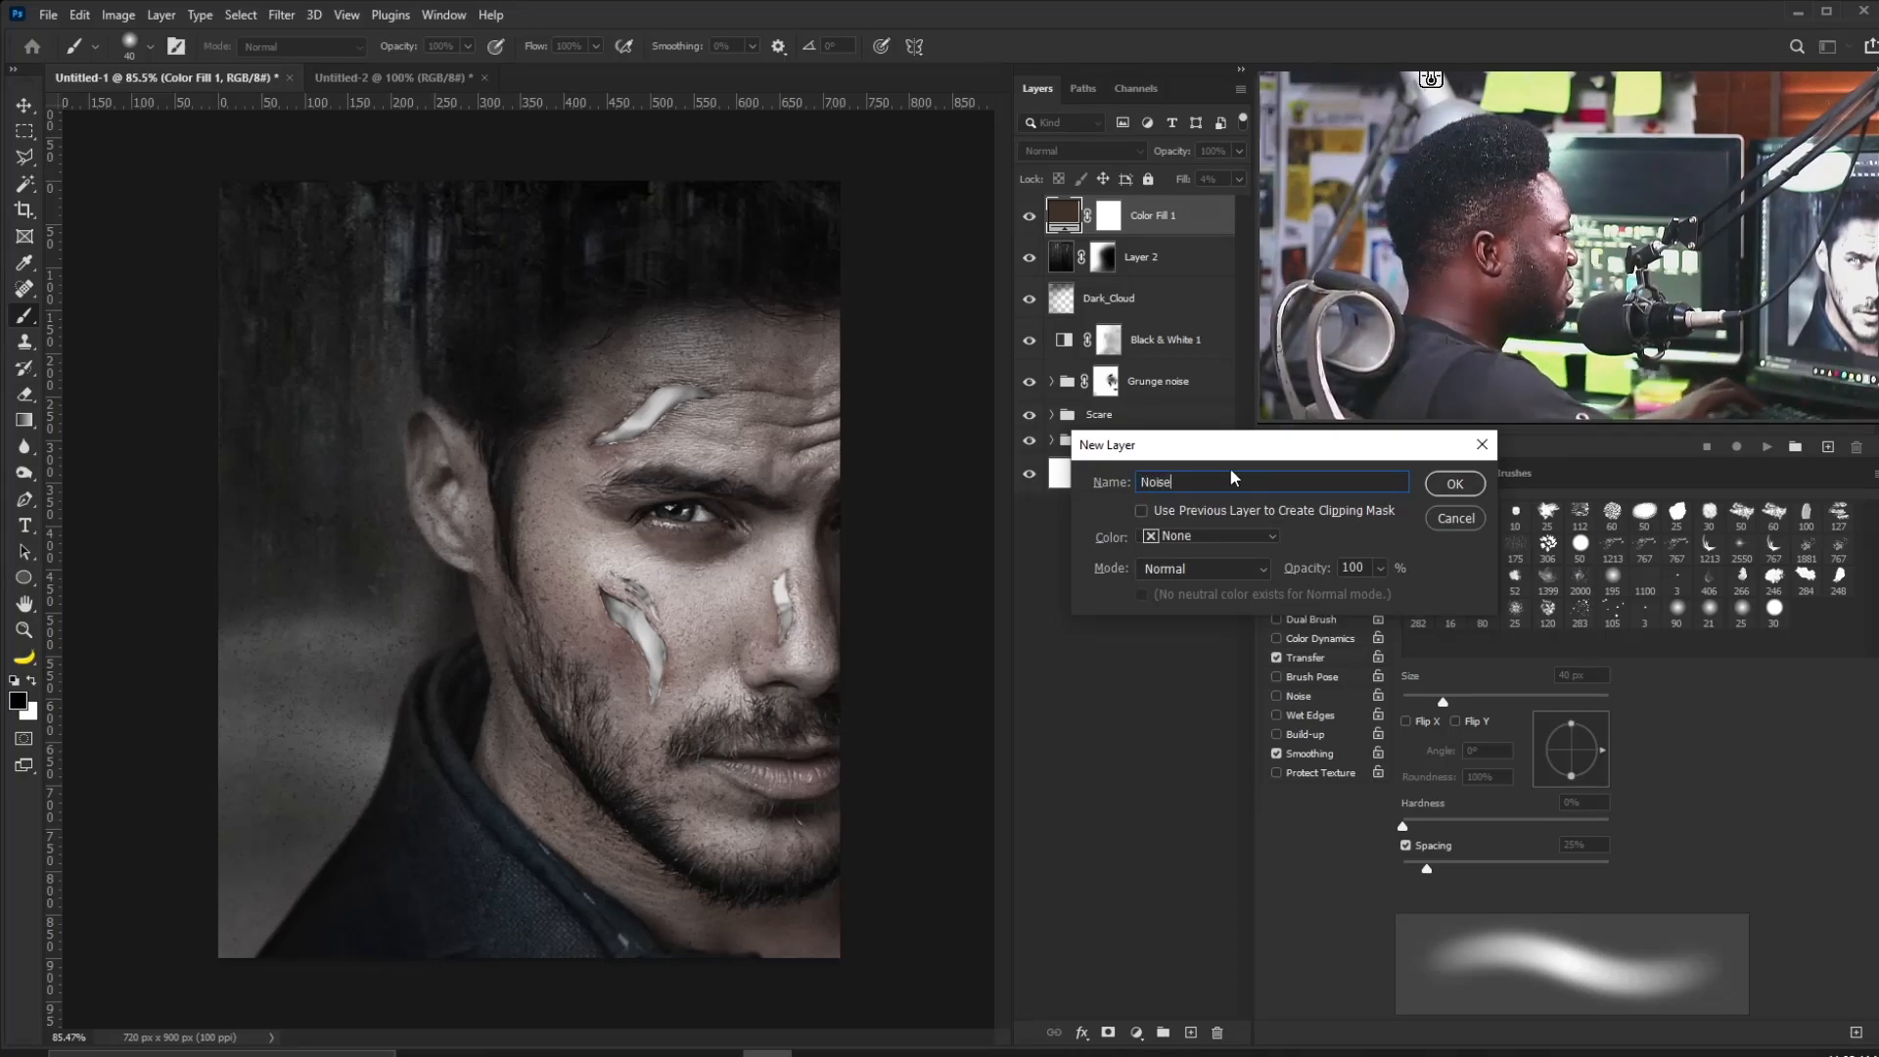
click(1257, 535)
click(1333, 536)
click(1208, 567)
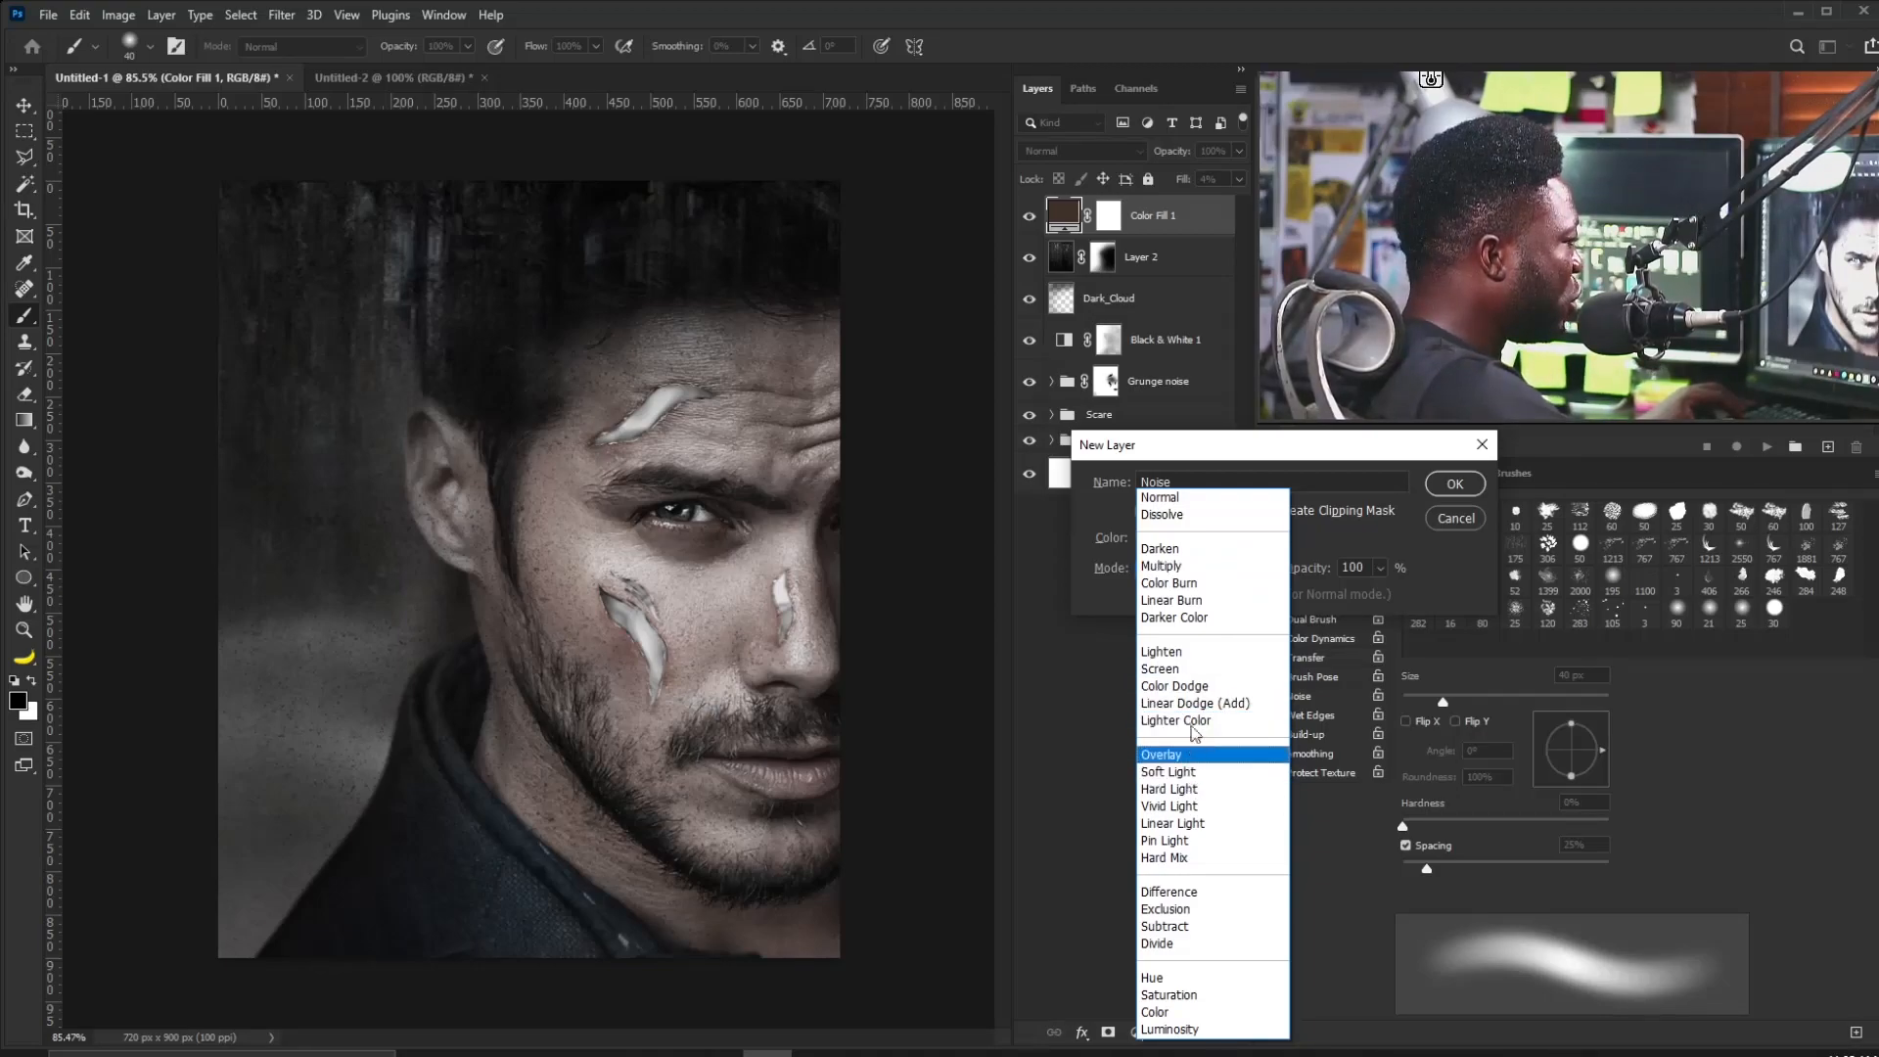
click(1194, 772)
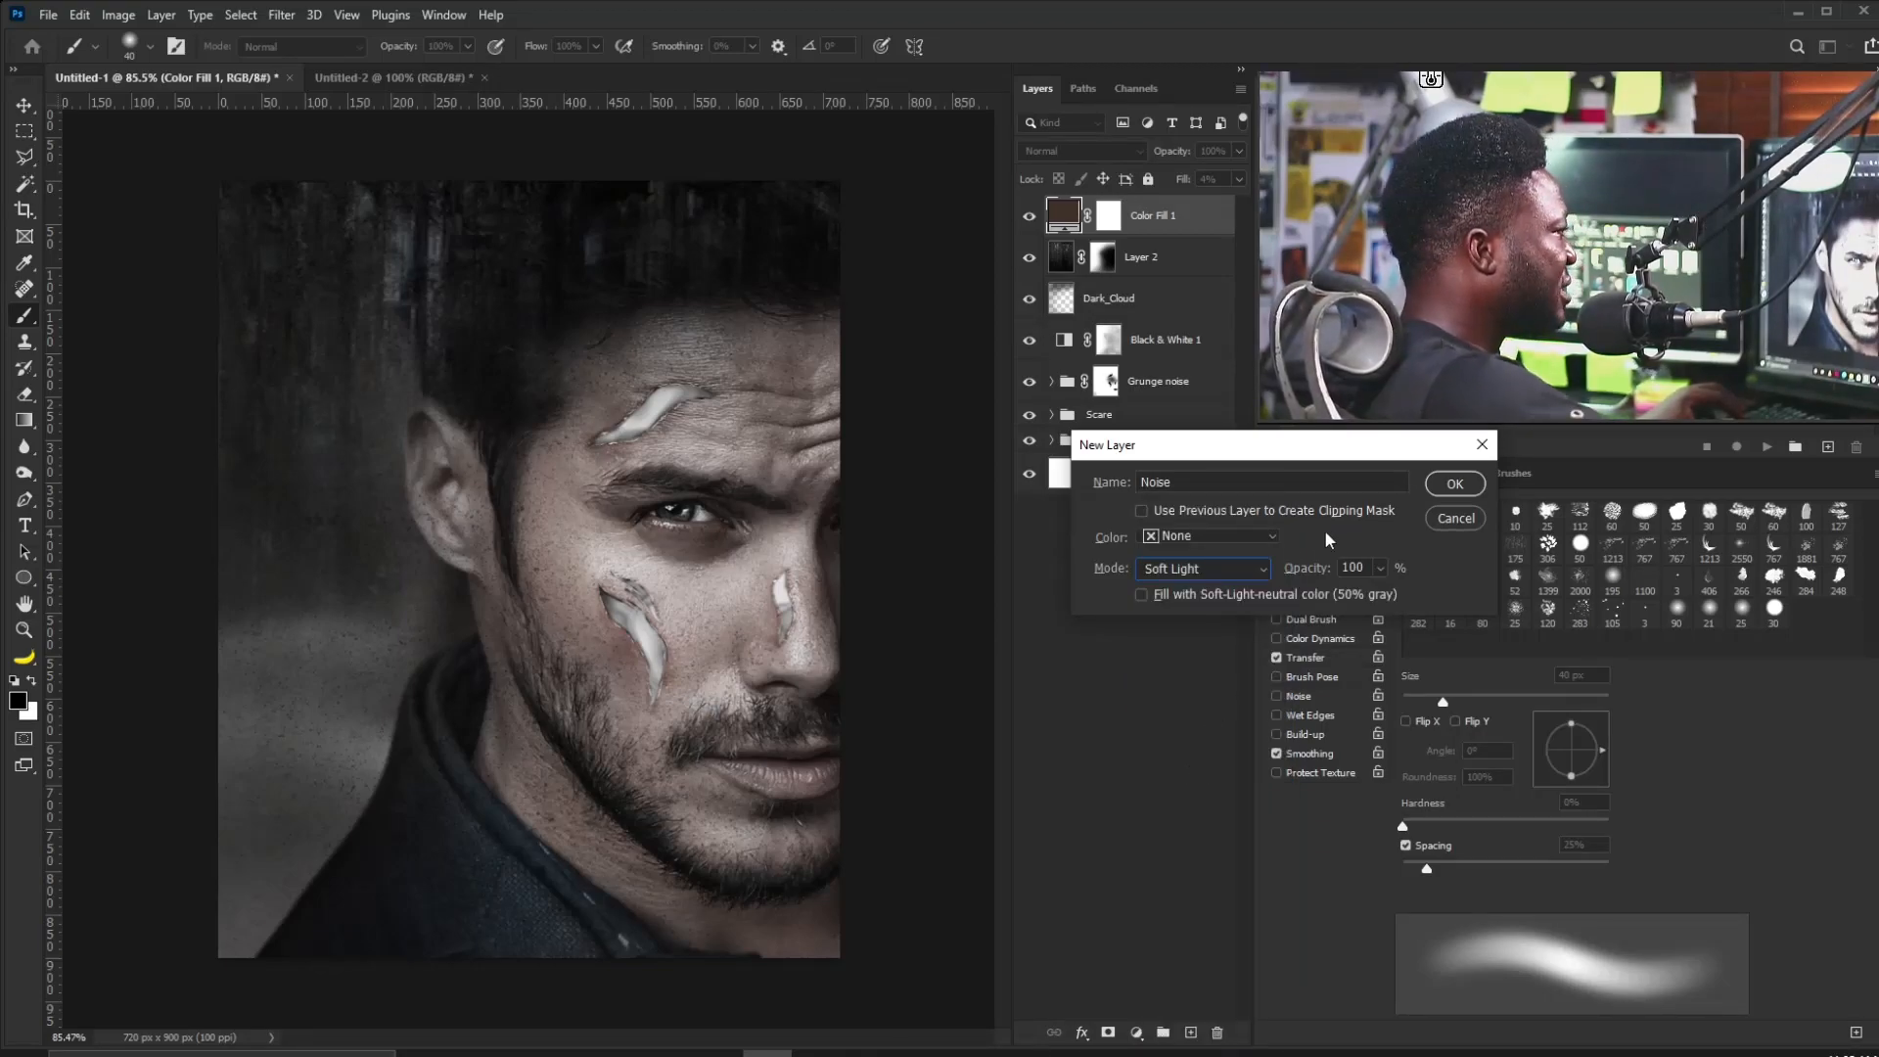
click(1141, 595)
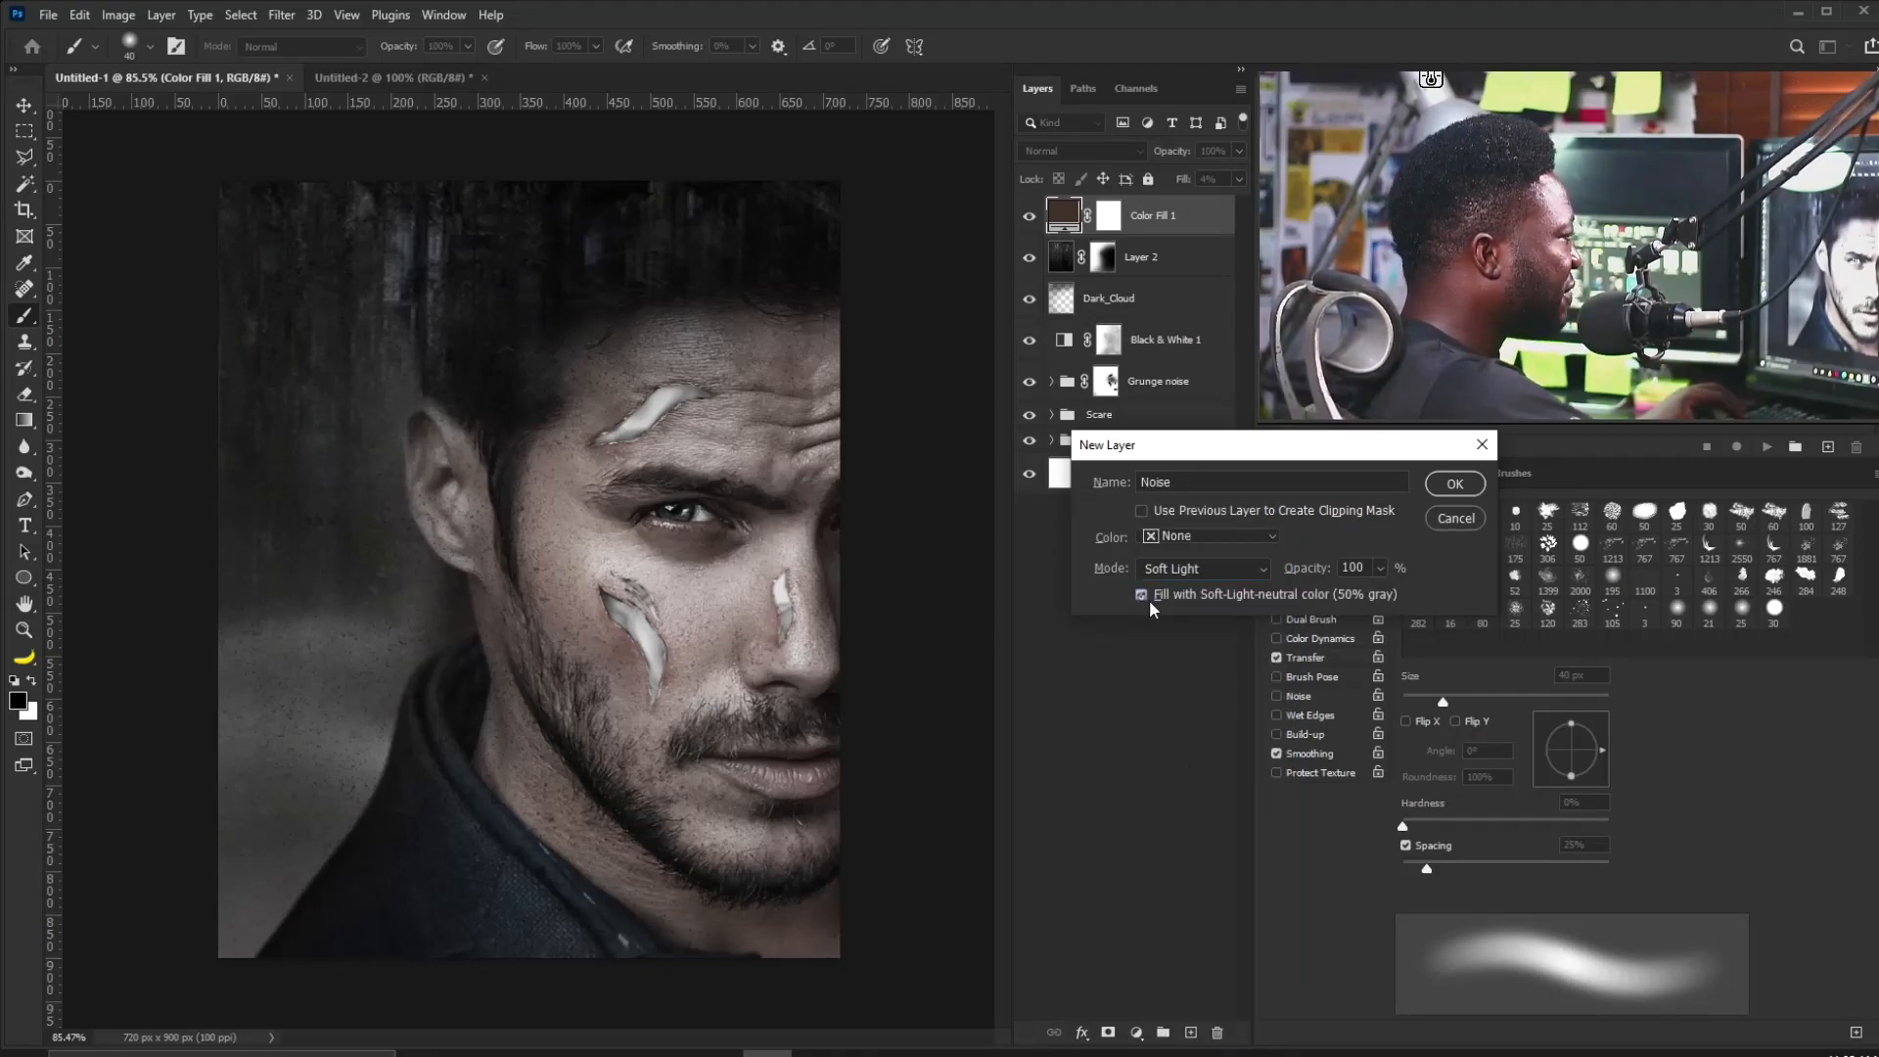
click(1453, 484)
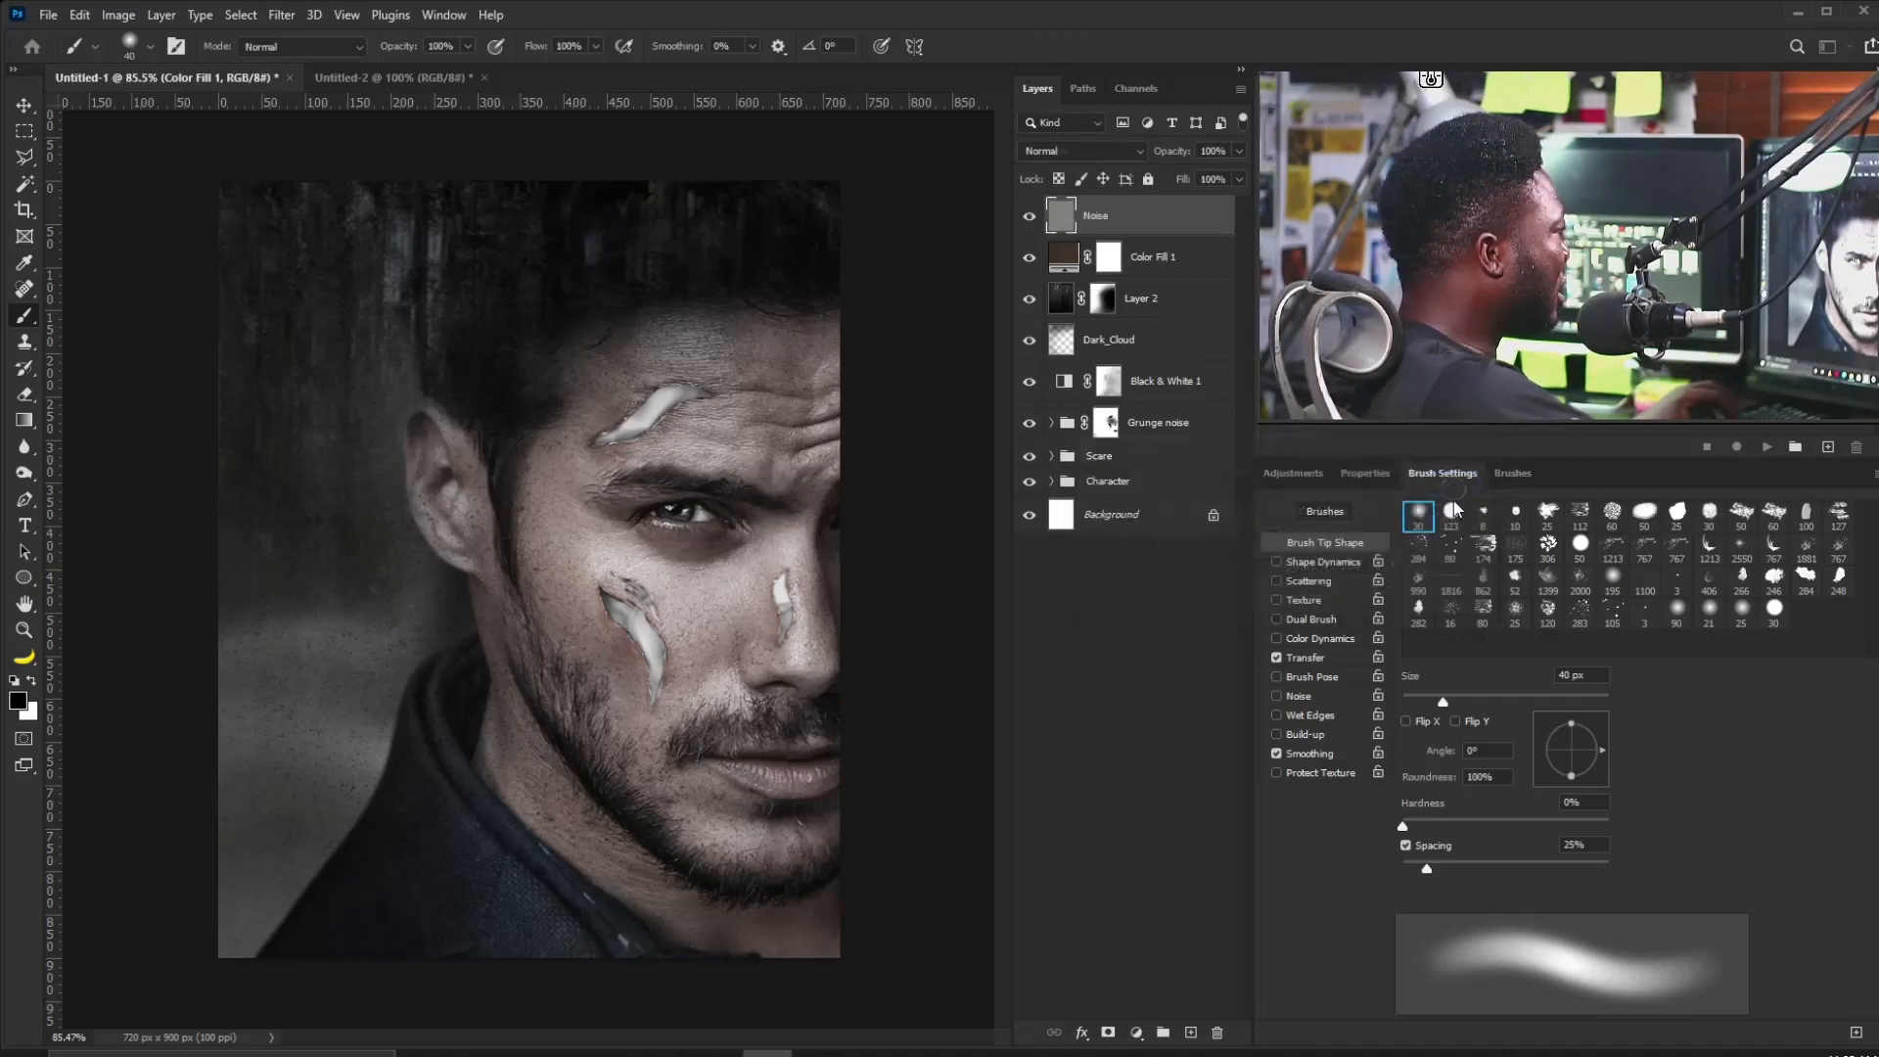
Apply the Add Noise filter to the Noise layer with an 11% amount, uniform distribution and monochromatic noise.
click(283, 14)
mouse_move(430, 301)
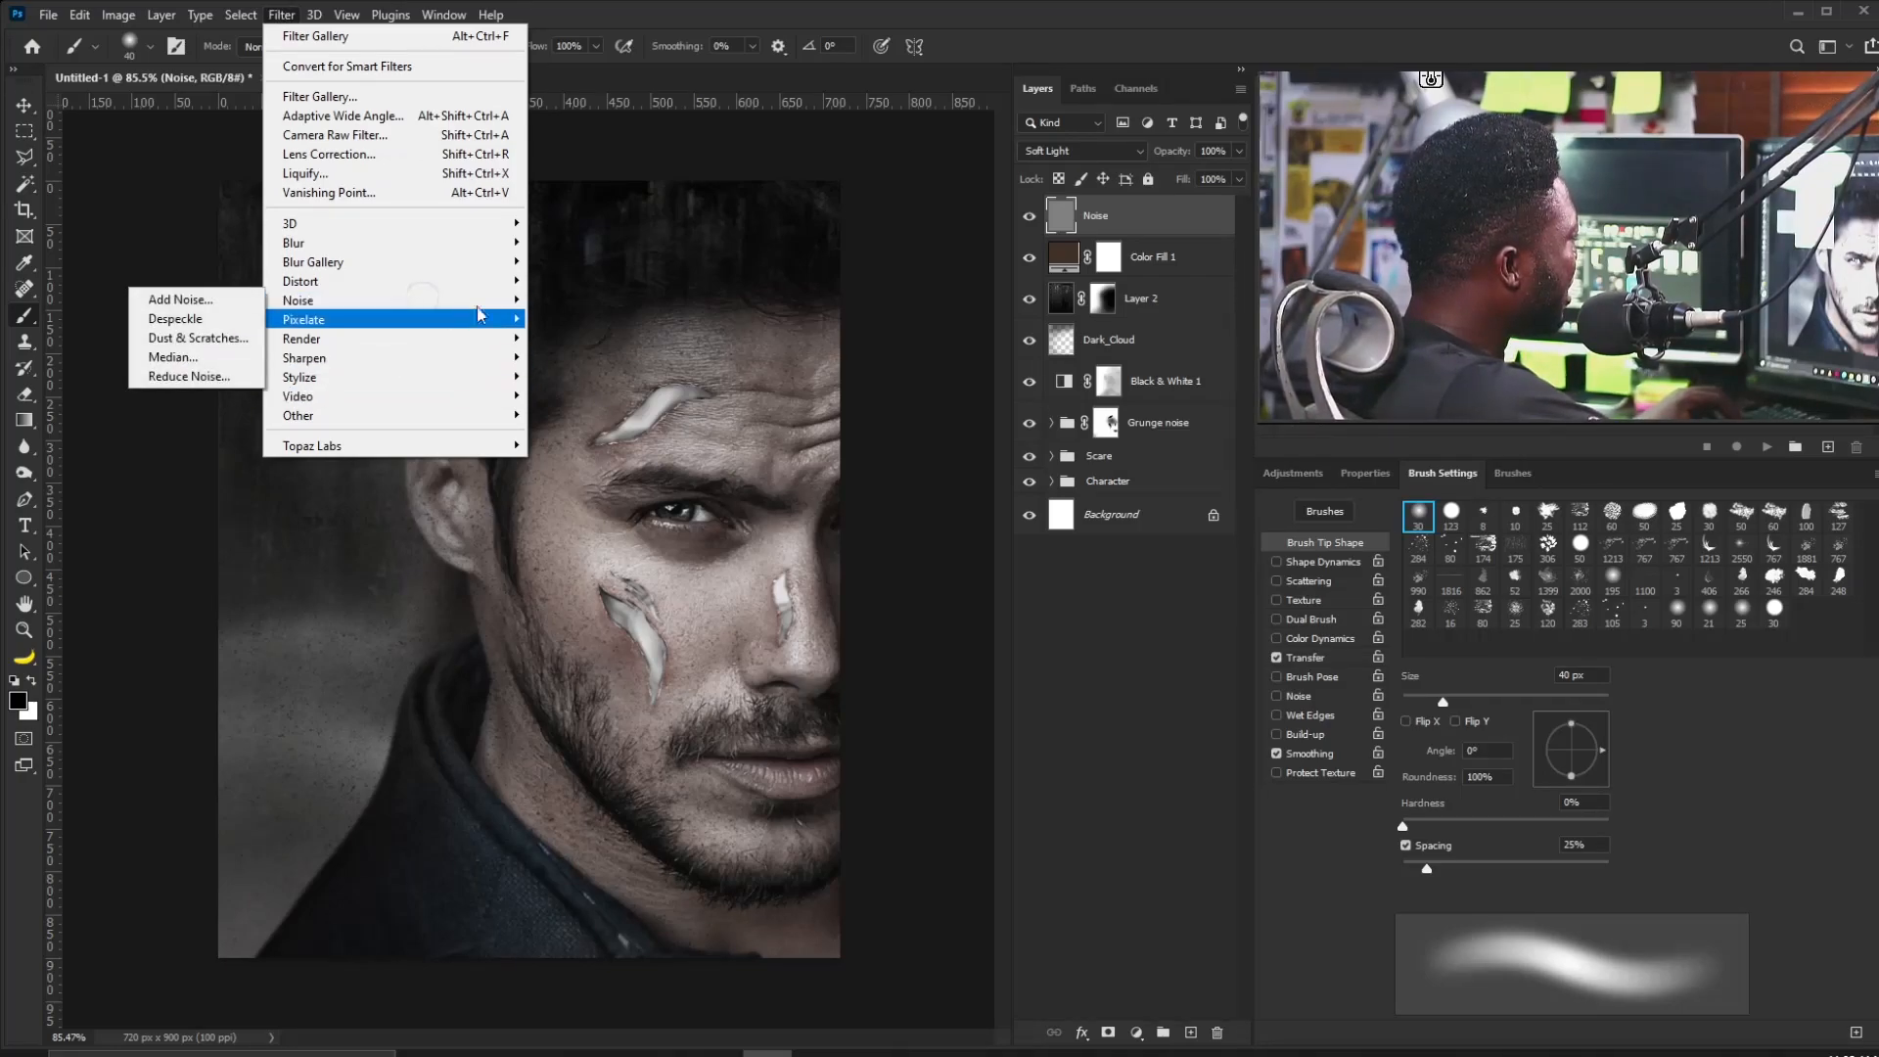
click(211, 301)
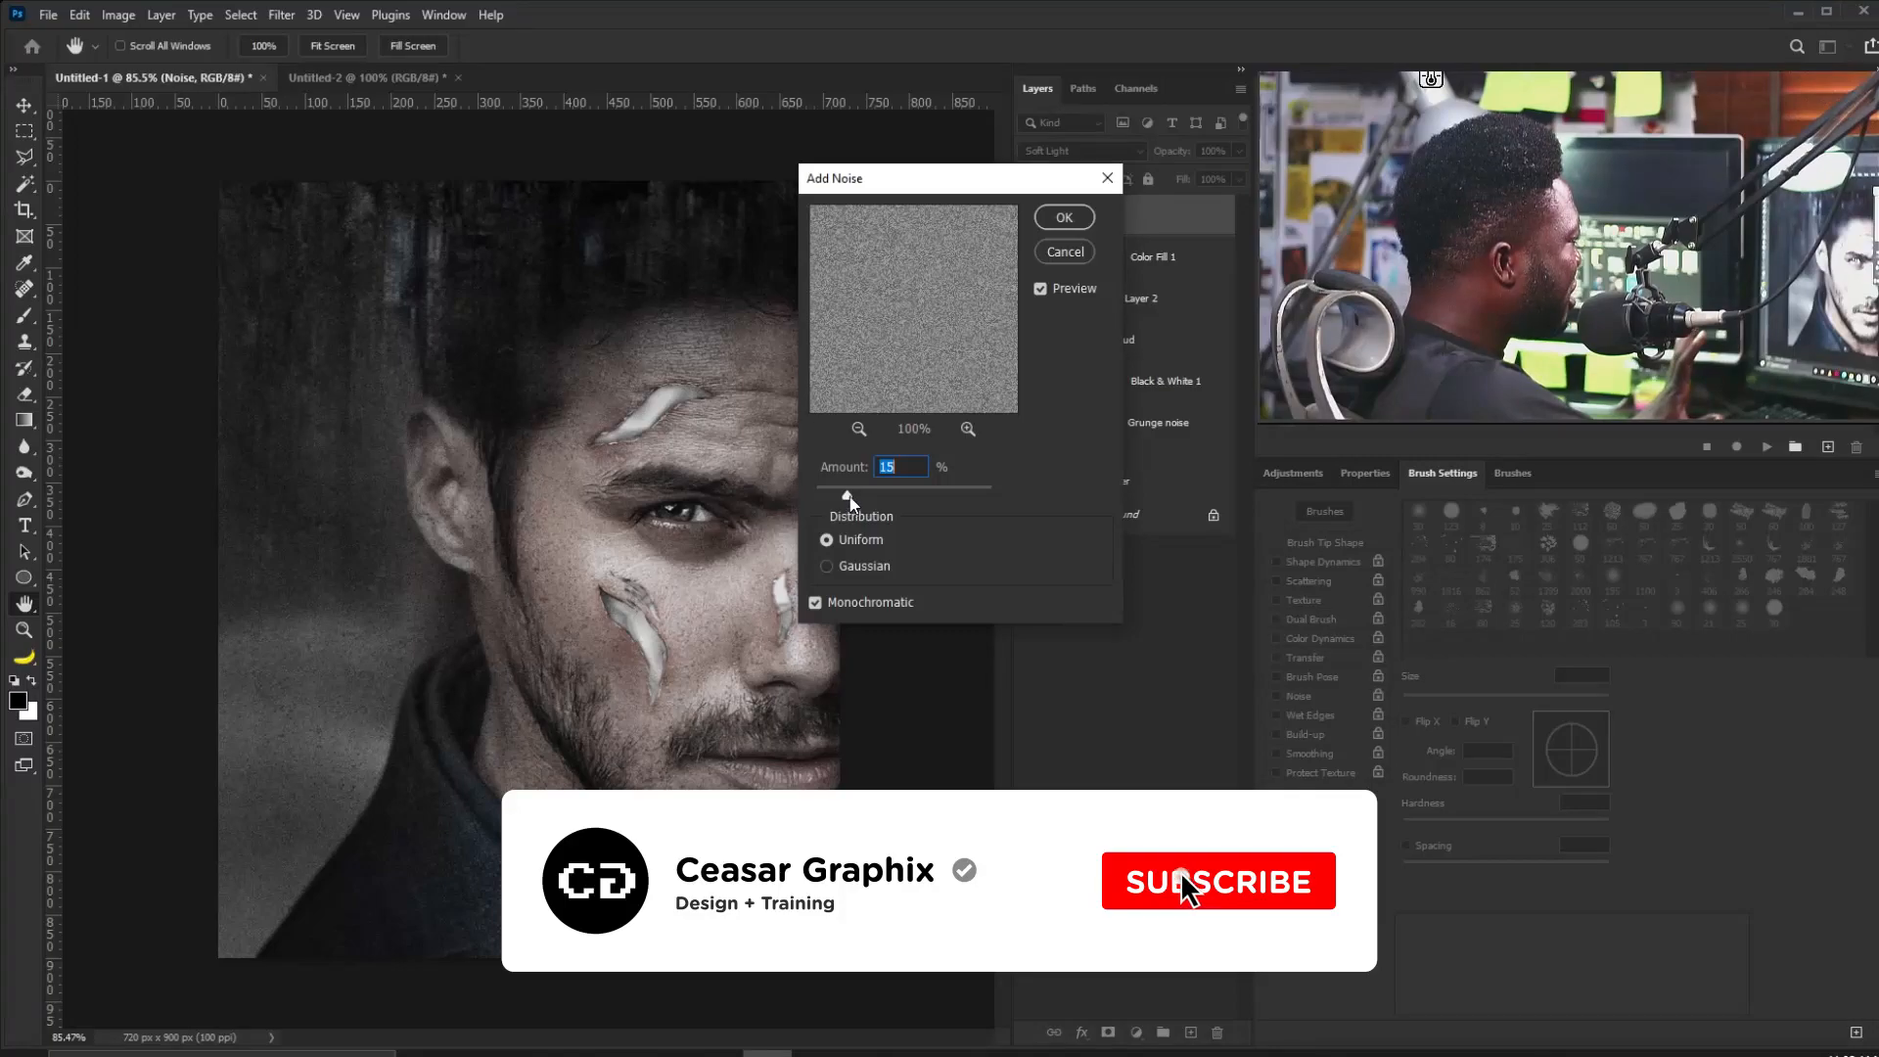
text(11)
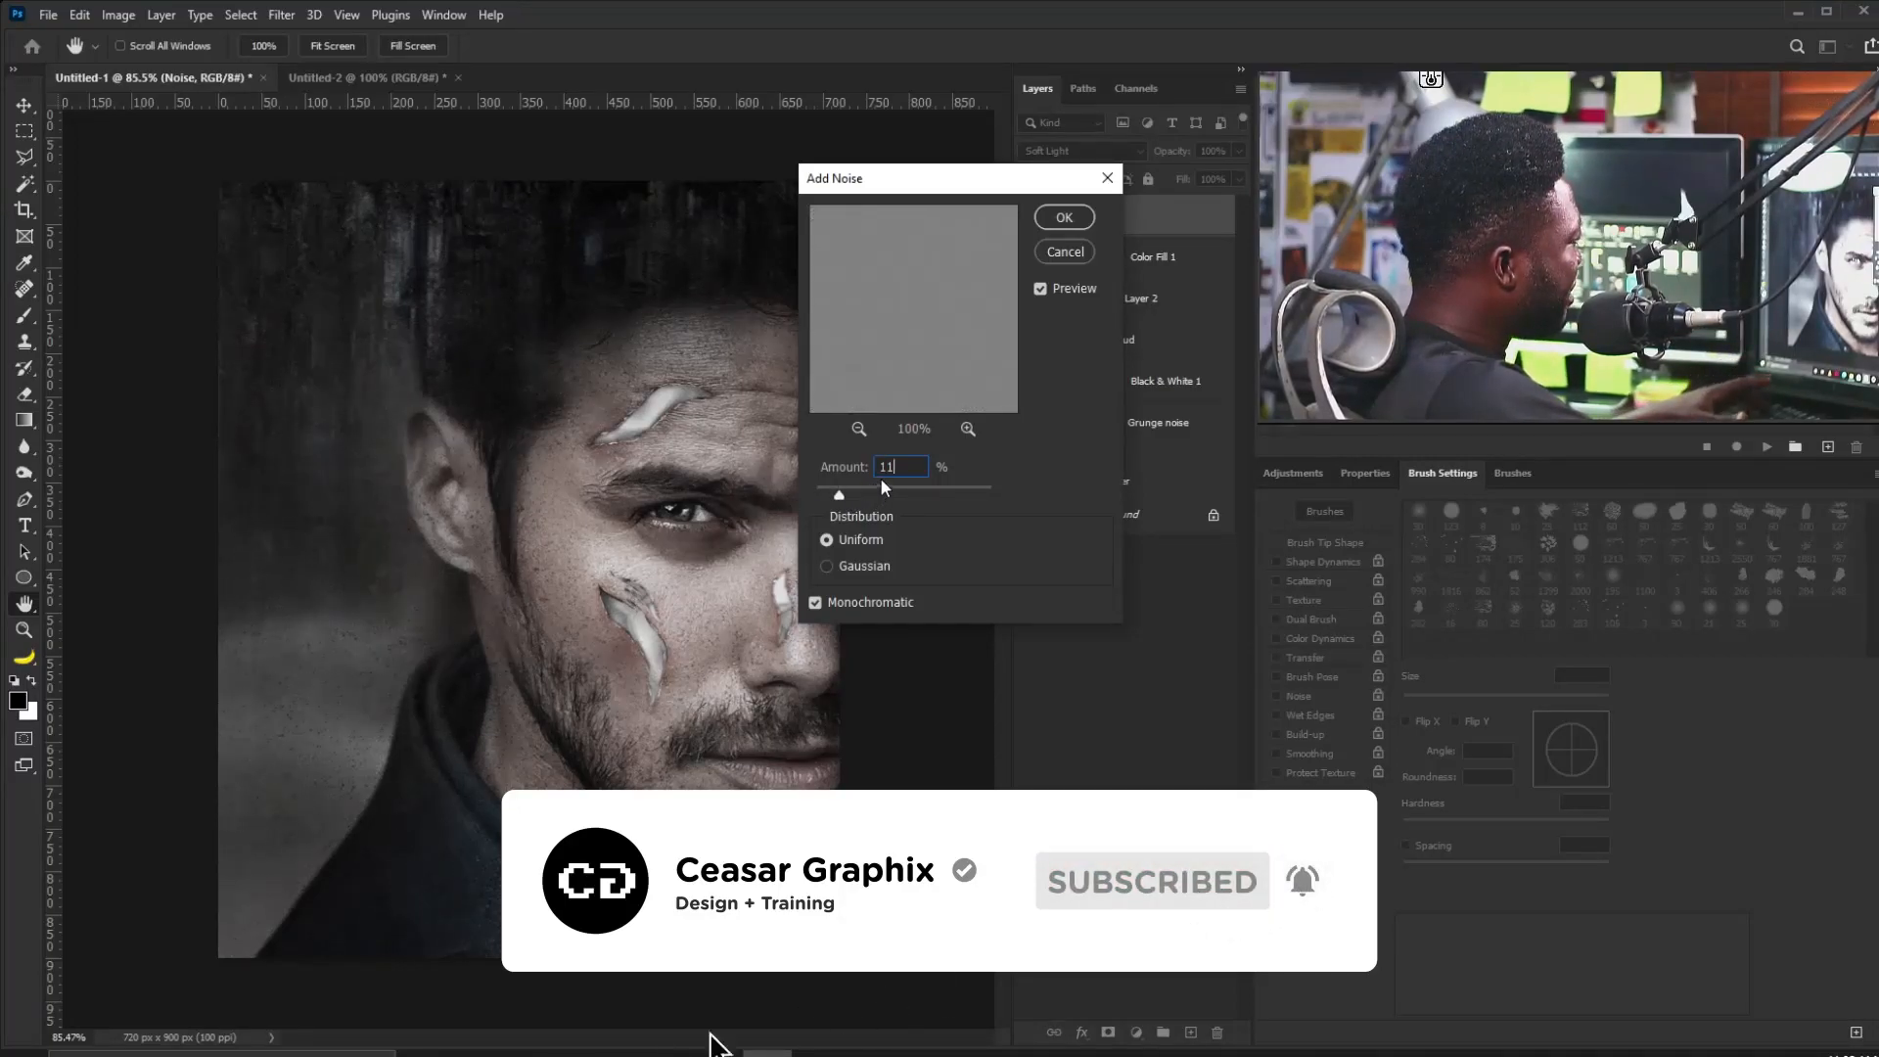
click(1063, 217)
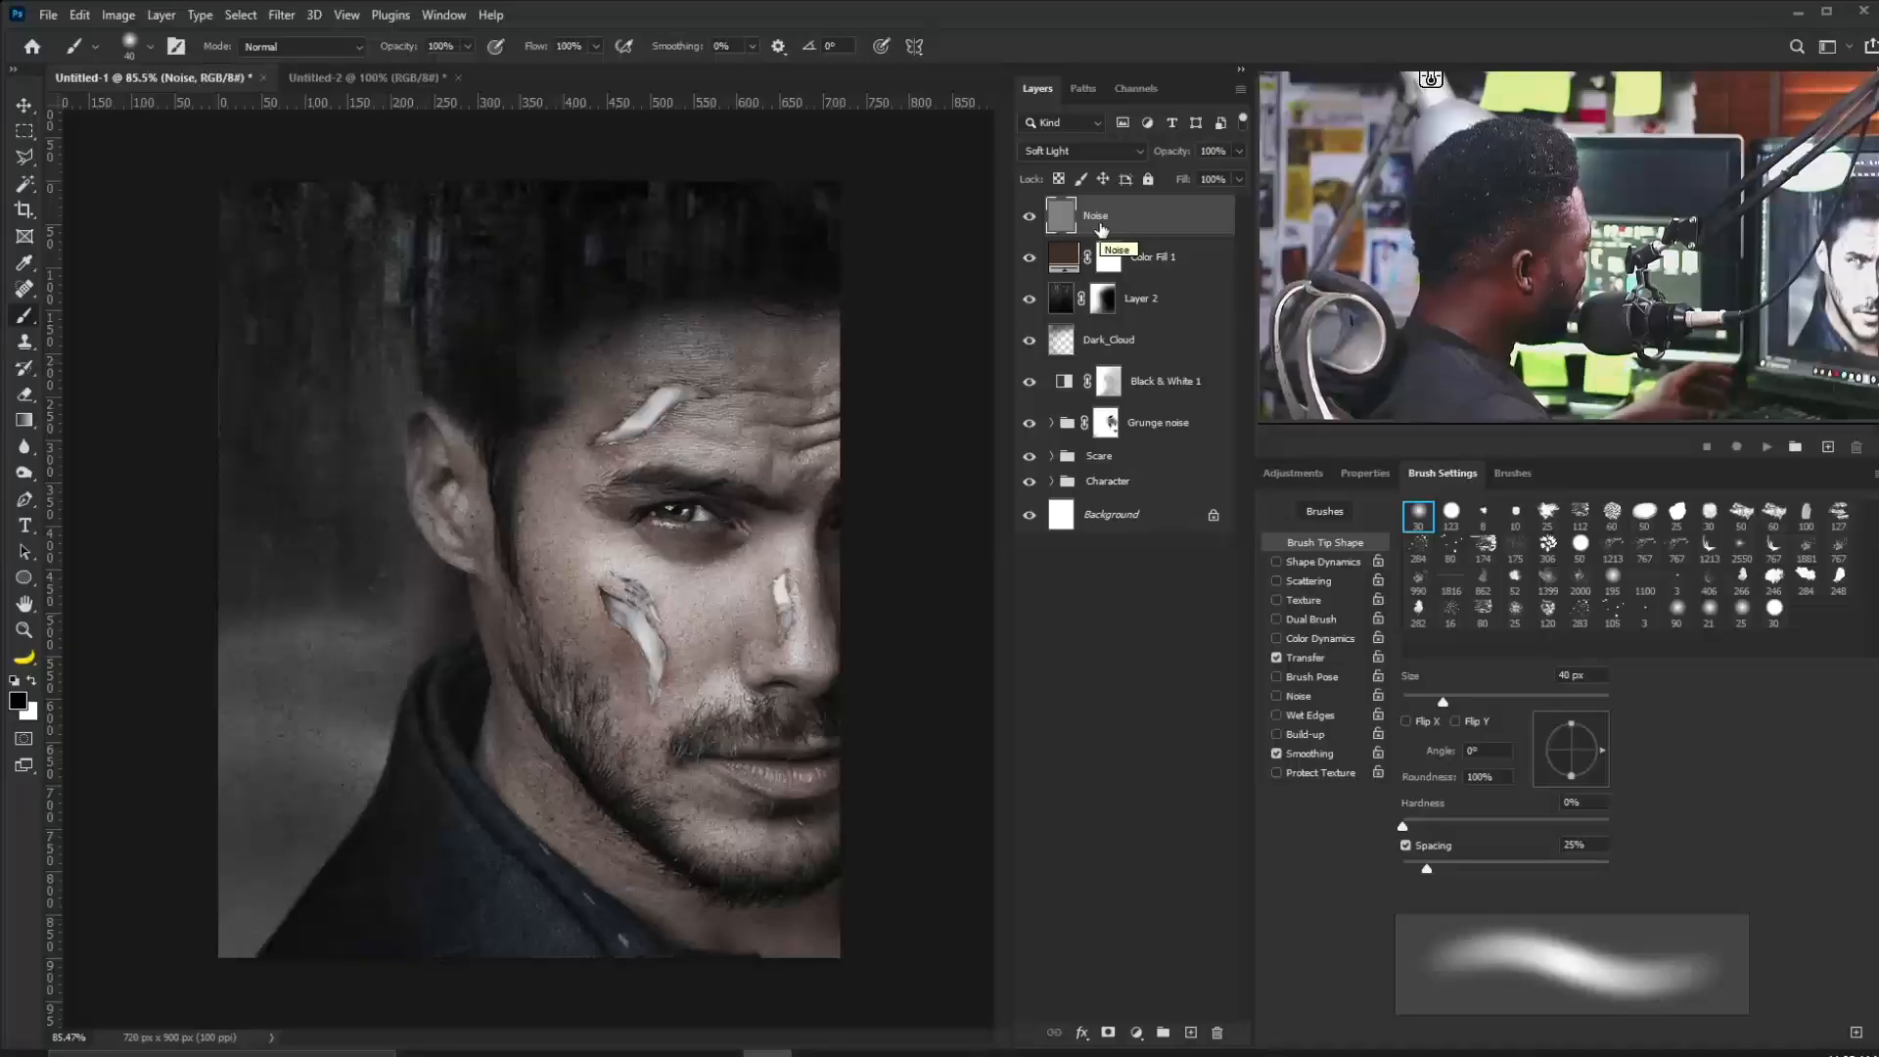
Stamp all visible layers into a new layer above Noise and open it in the Camera Raw filter.
key(ctrl+alt+shift+e)
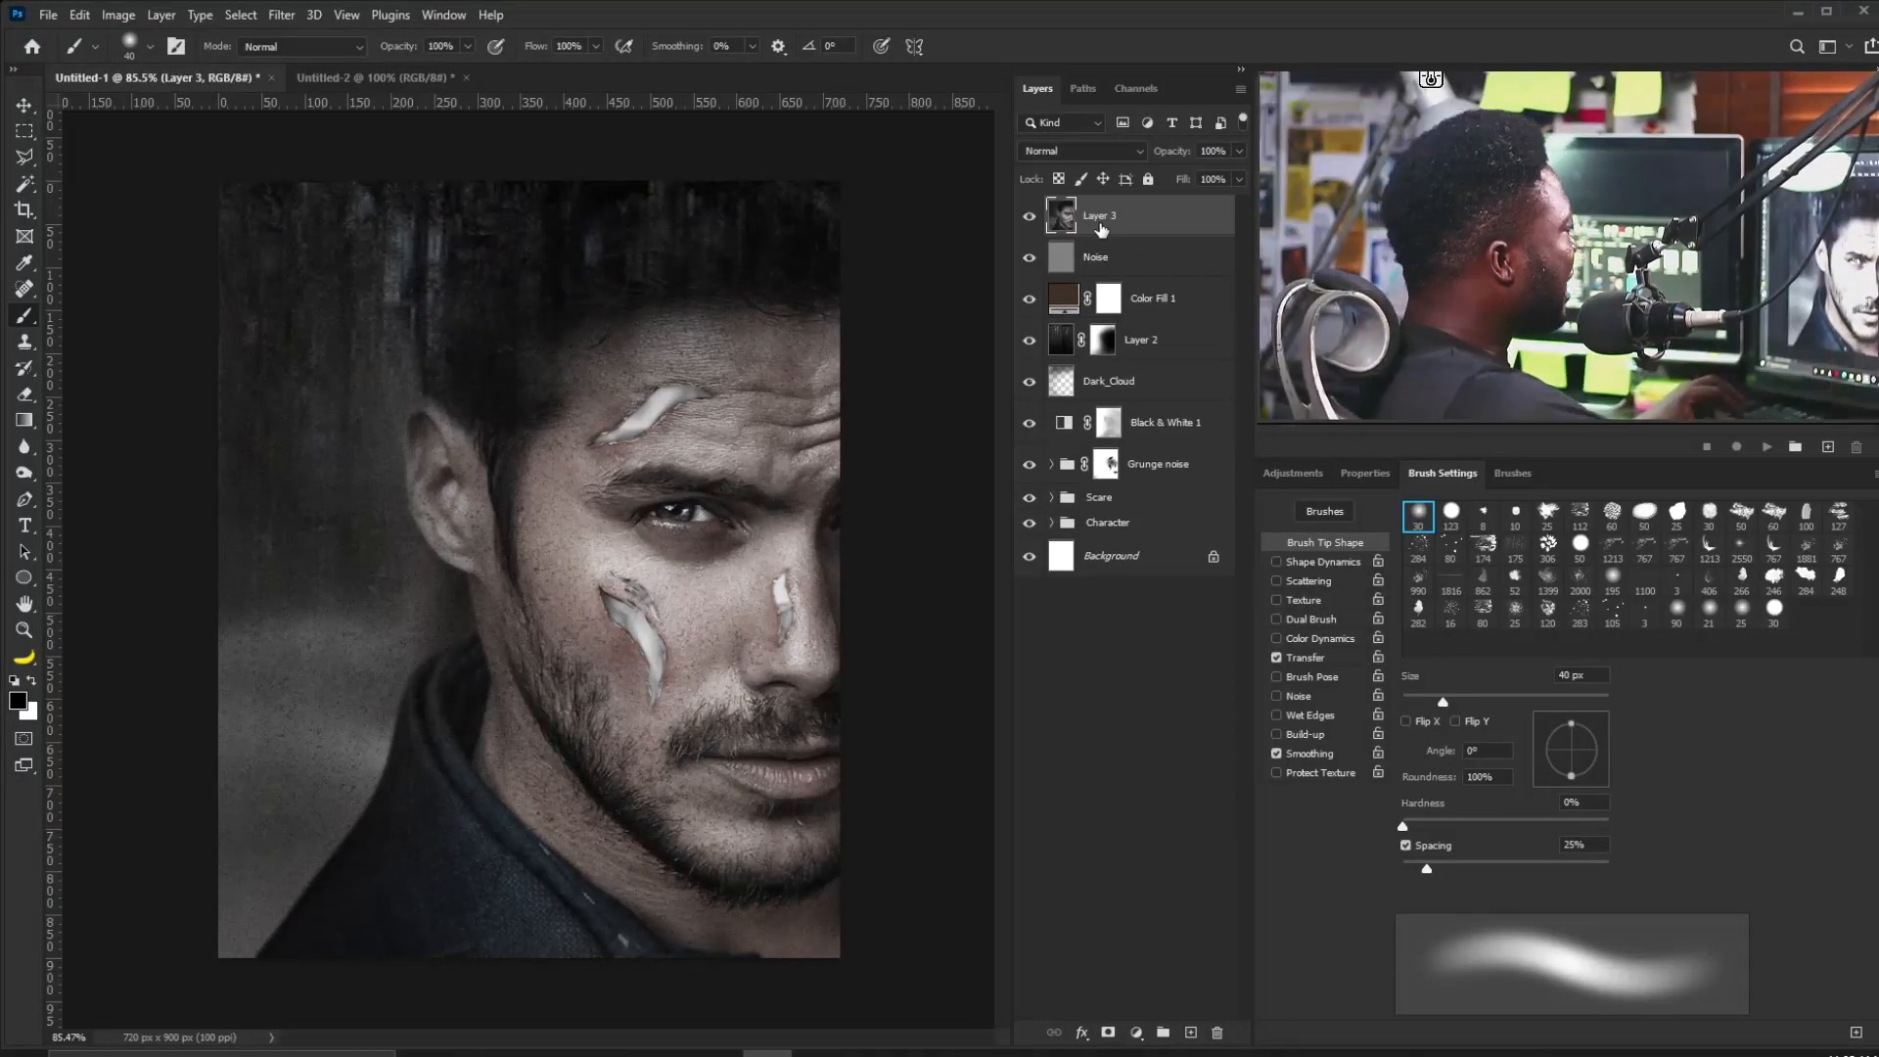
click(280, 15)
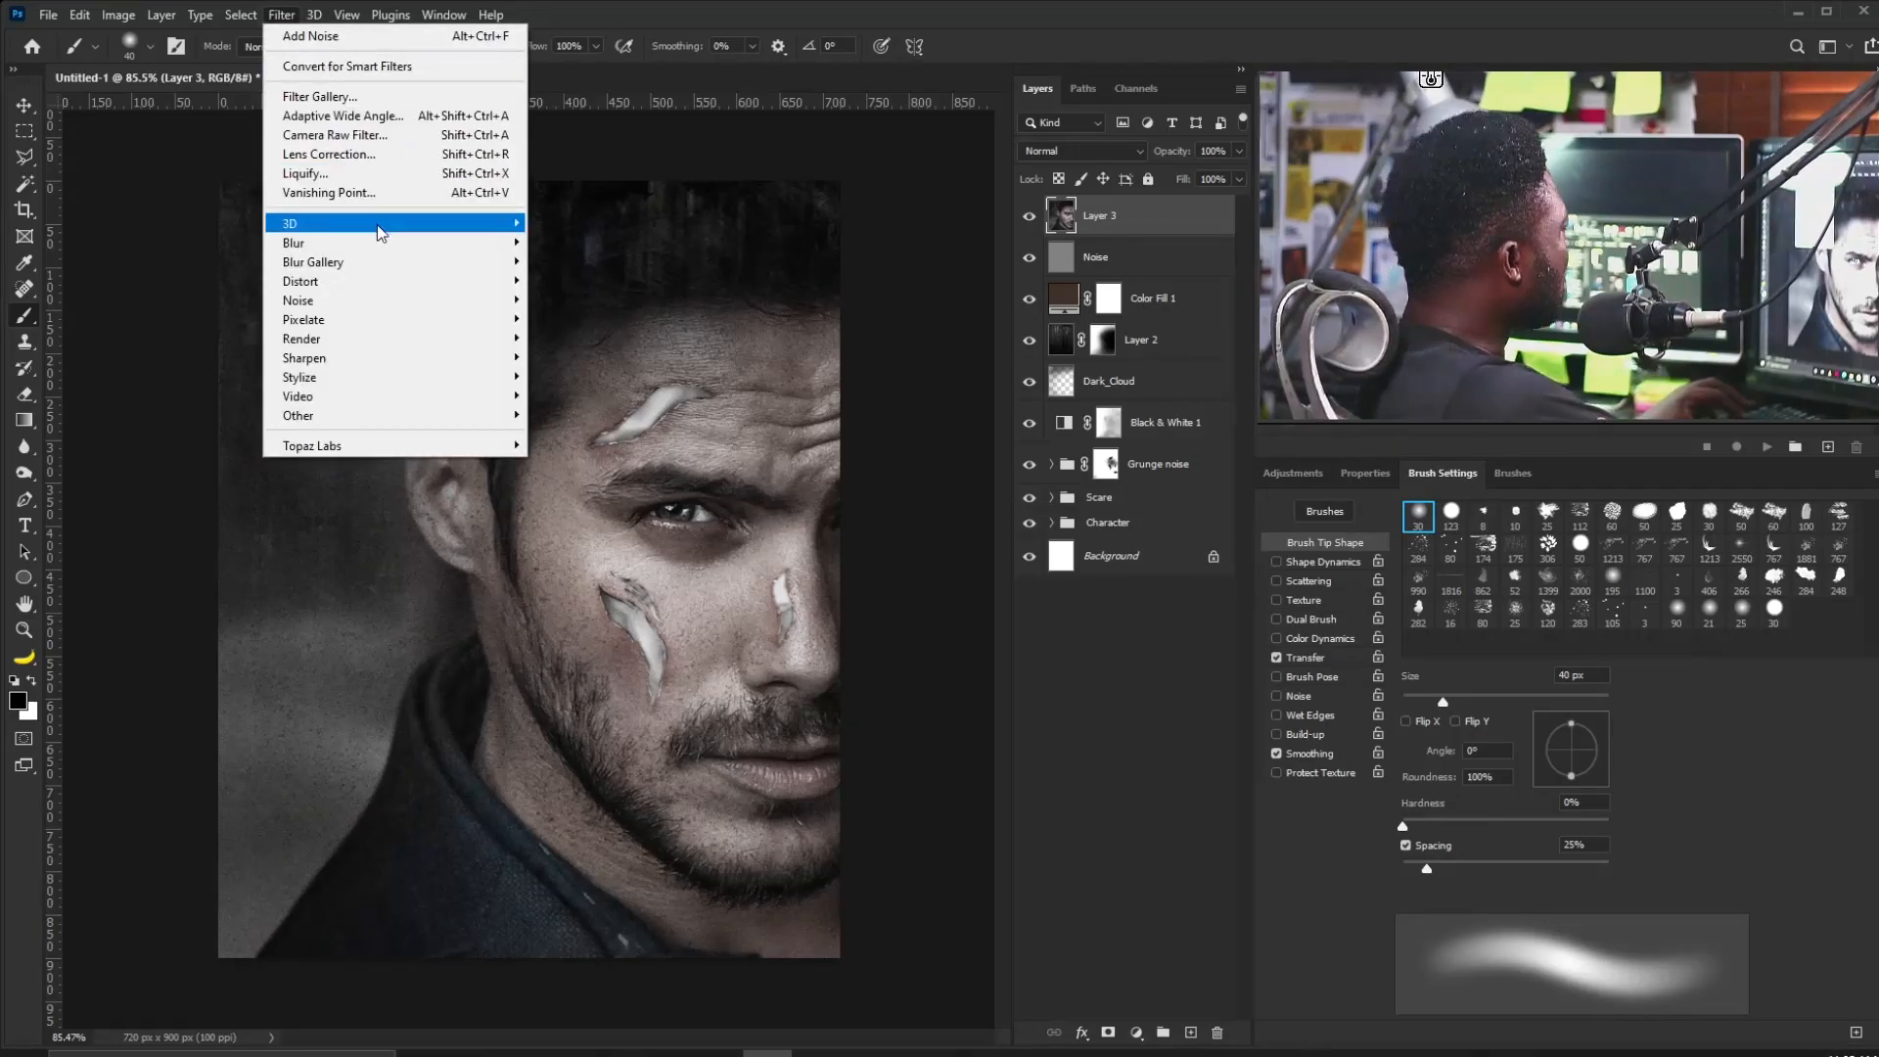
click(388, 143)
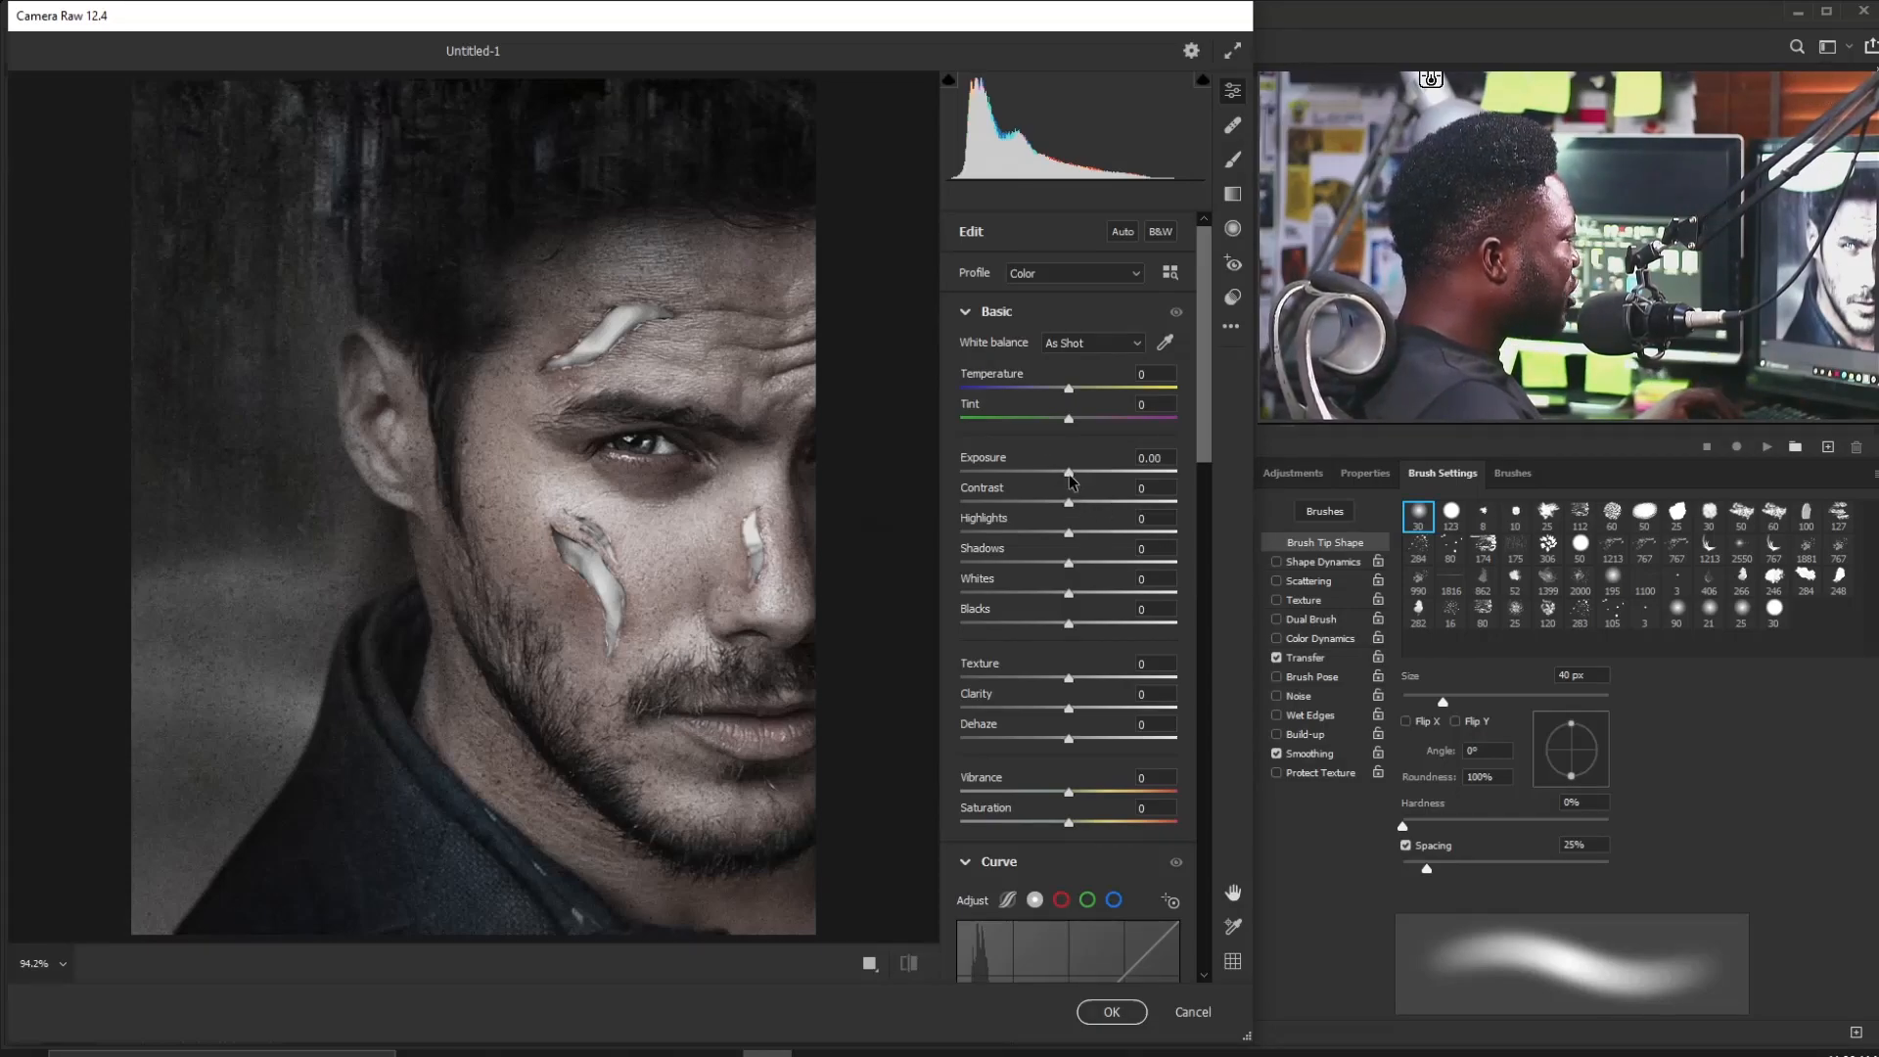
Set Exposure to -0.10, Contrast to +8, Highlights to +35 and Shadows to -36.
drag(1068, 477, 1076, 505)
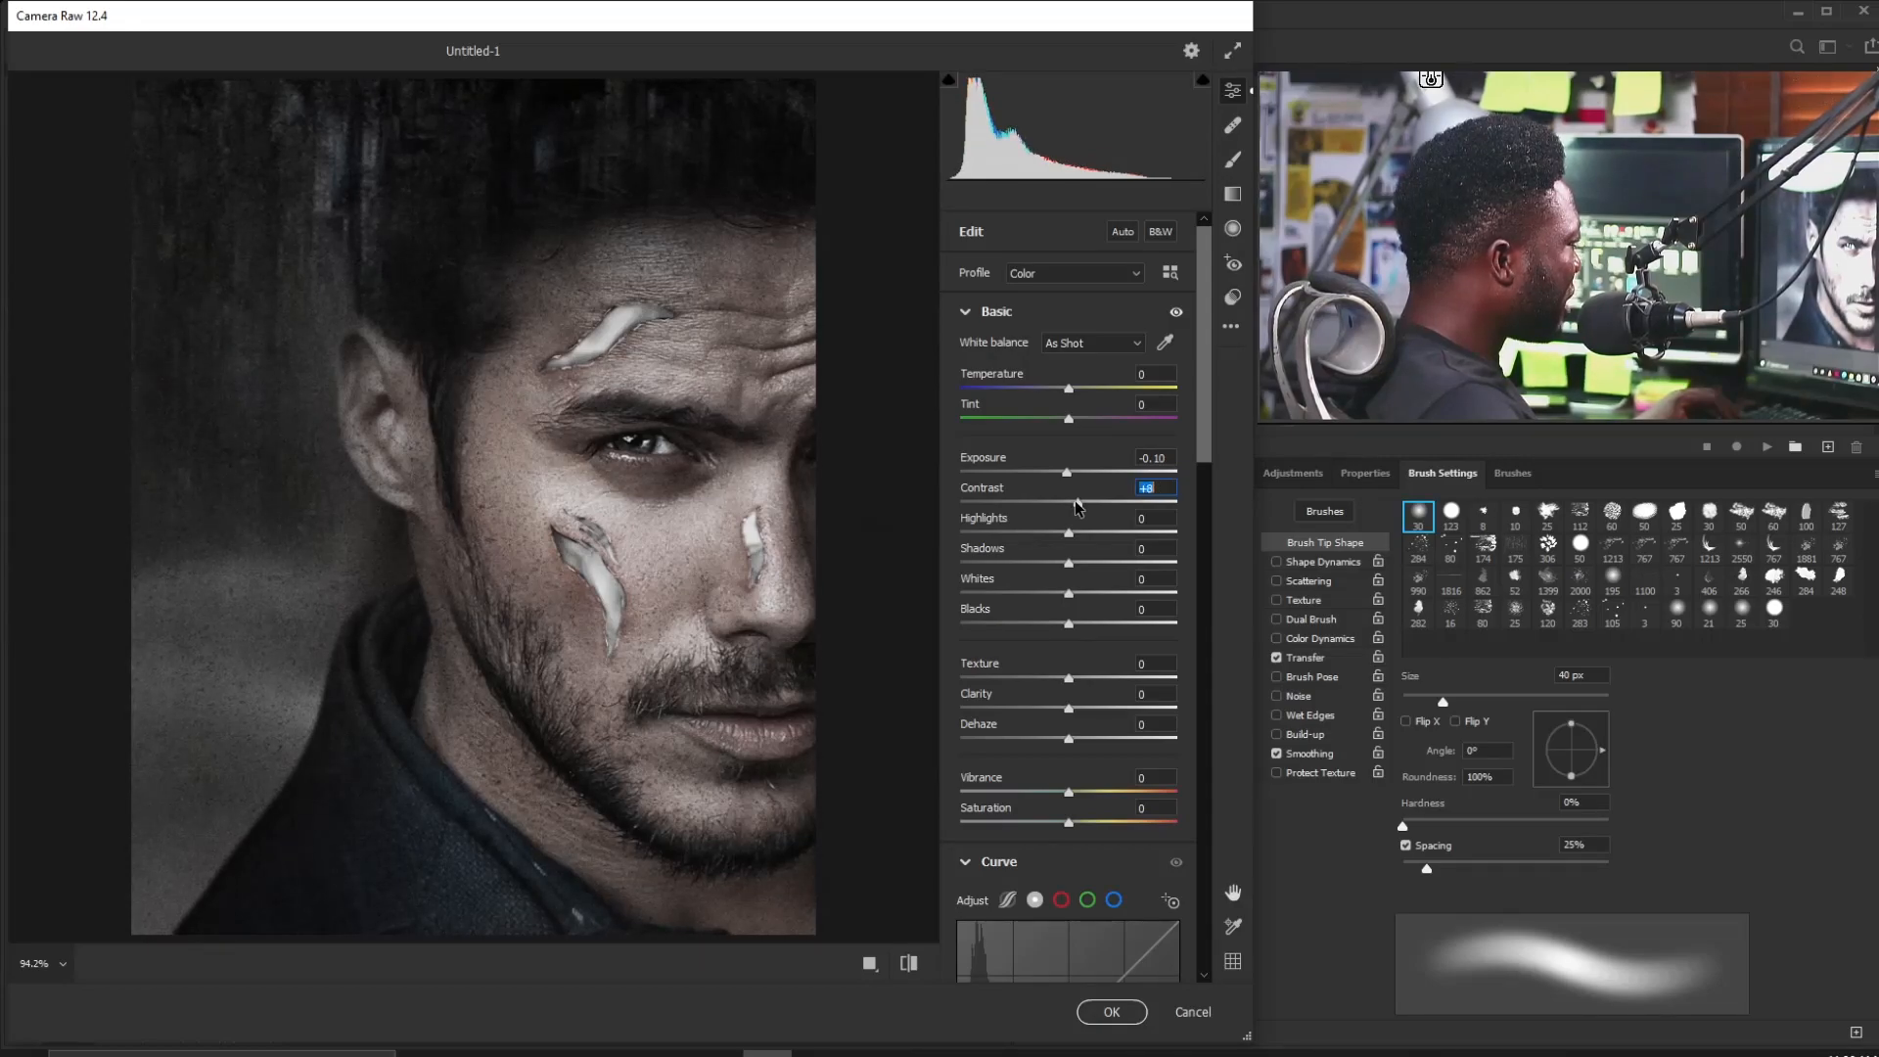
click(1074, 536)
drag(1074, 539, 1108, 538)
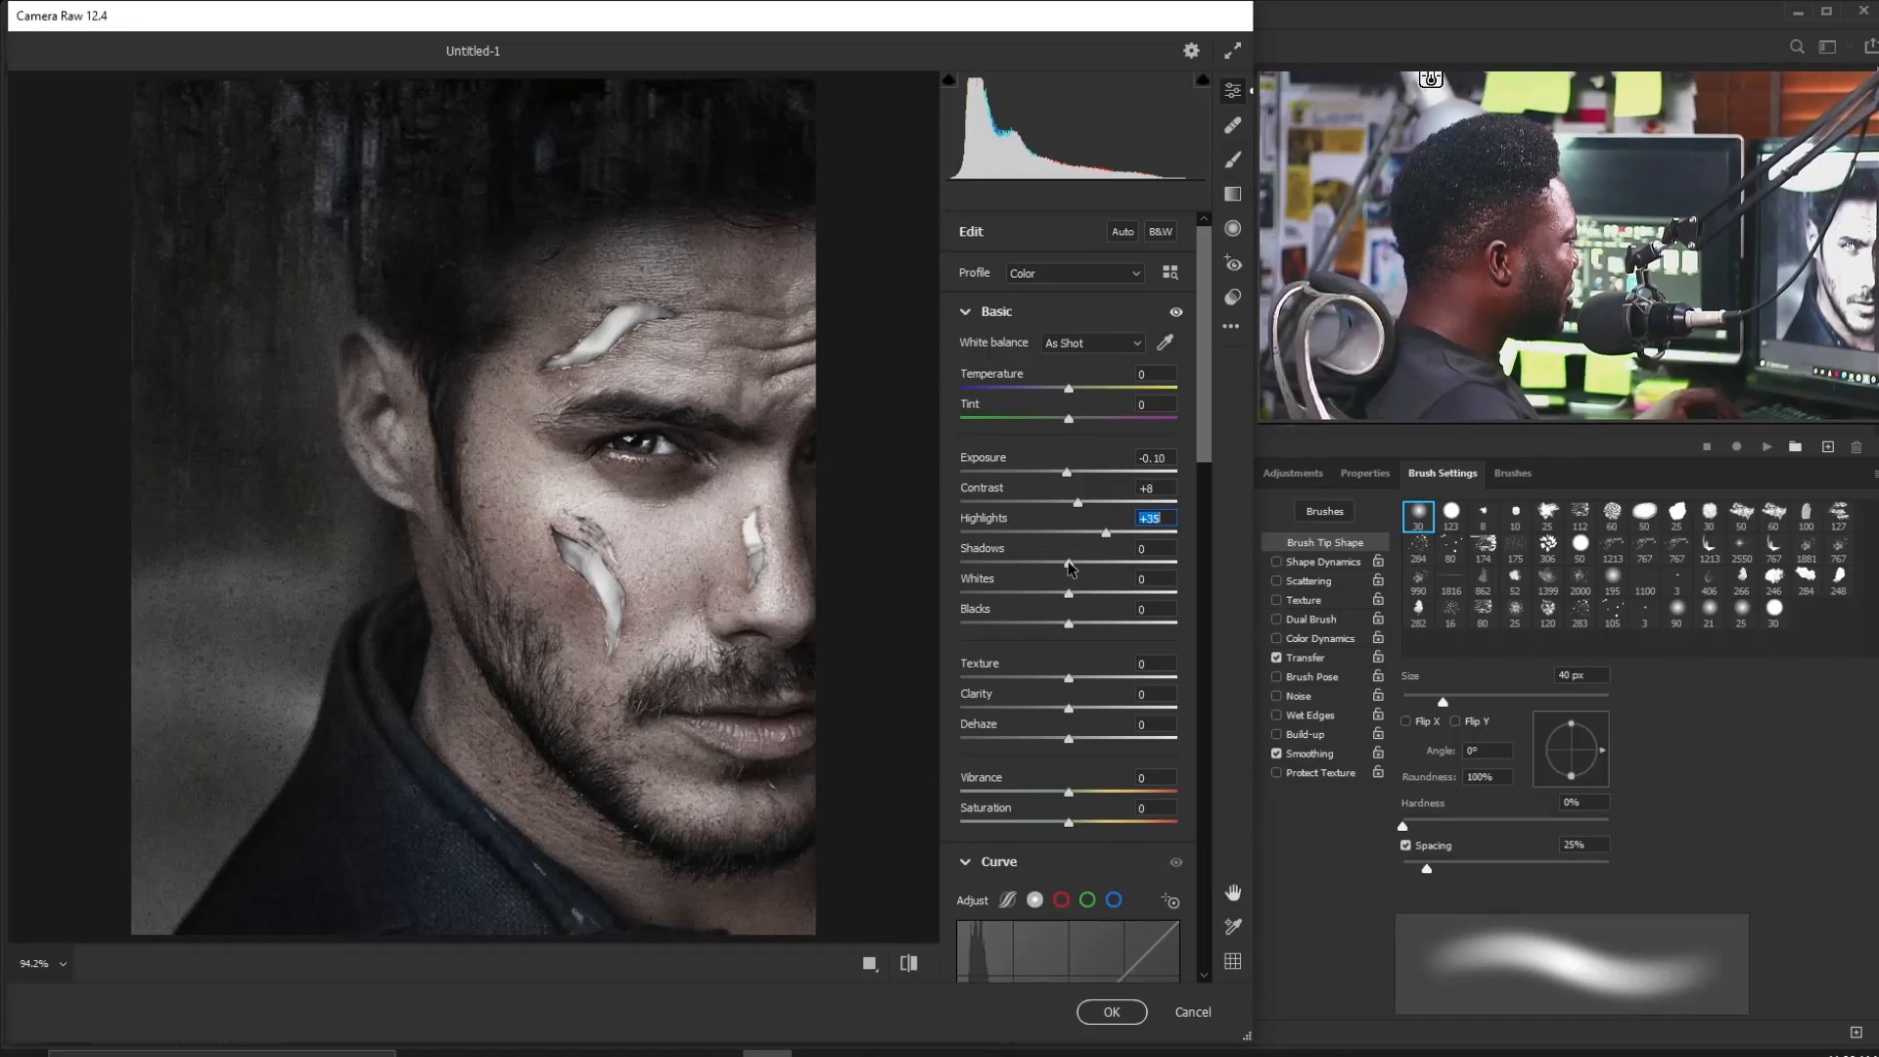
drag(1053, 567, 1029, 567)
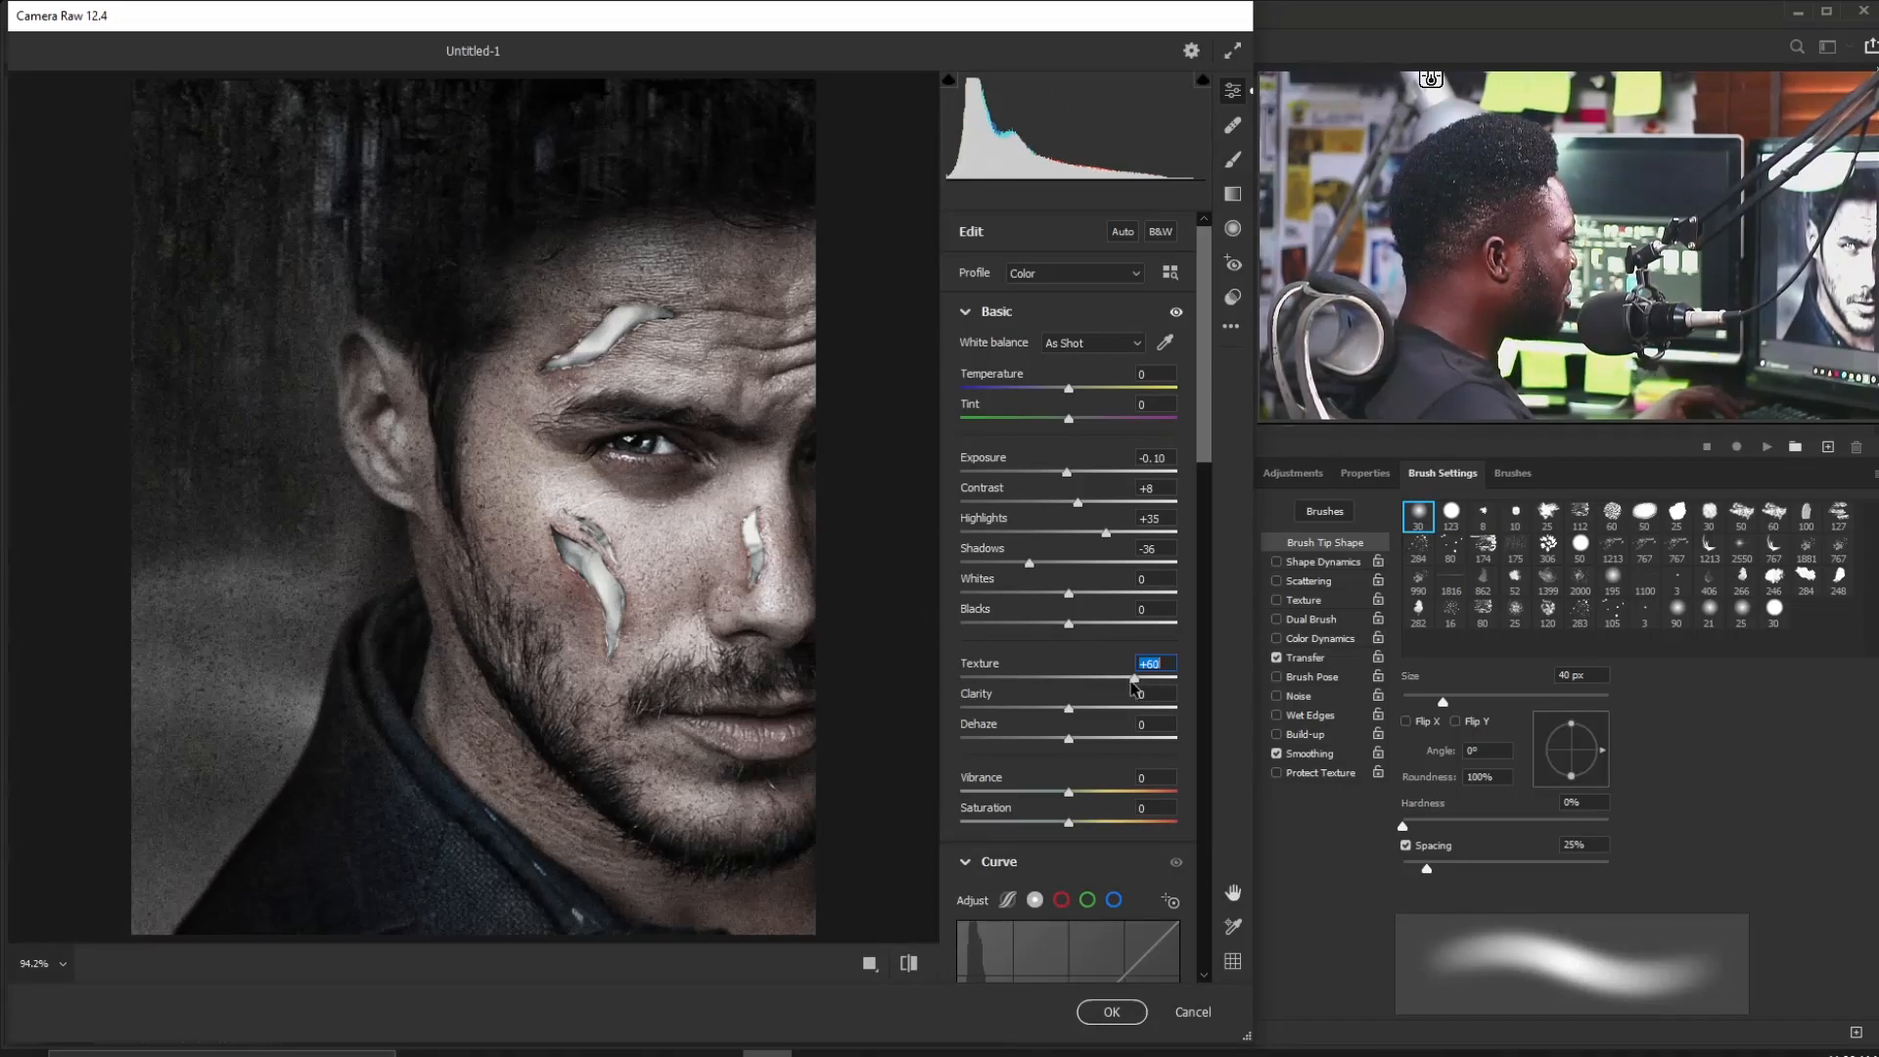
Raise Texture to +59, Clarity to +6 and Vibrance to +9.
scroll(1089, 577, down, 3)
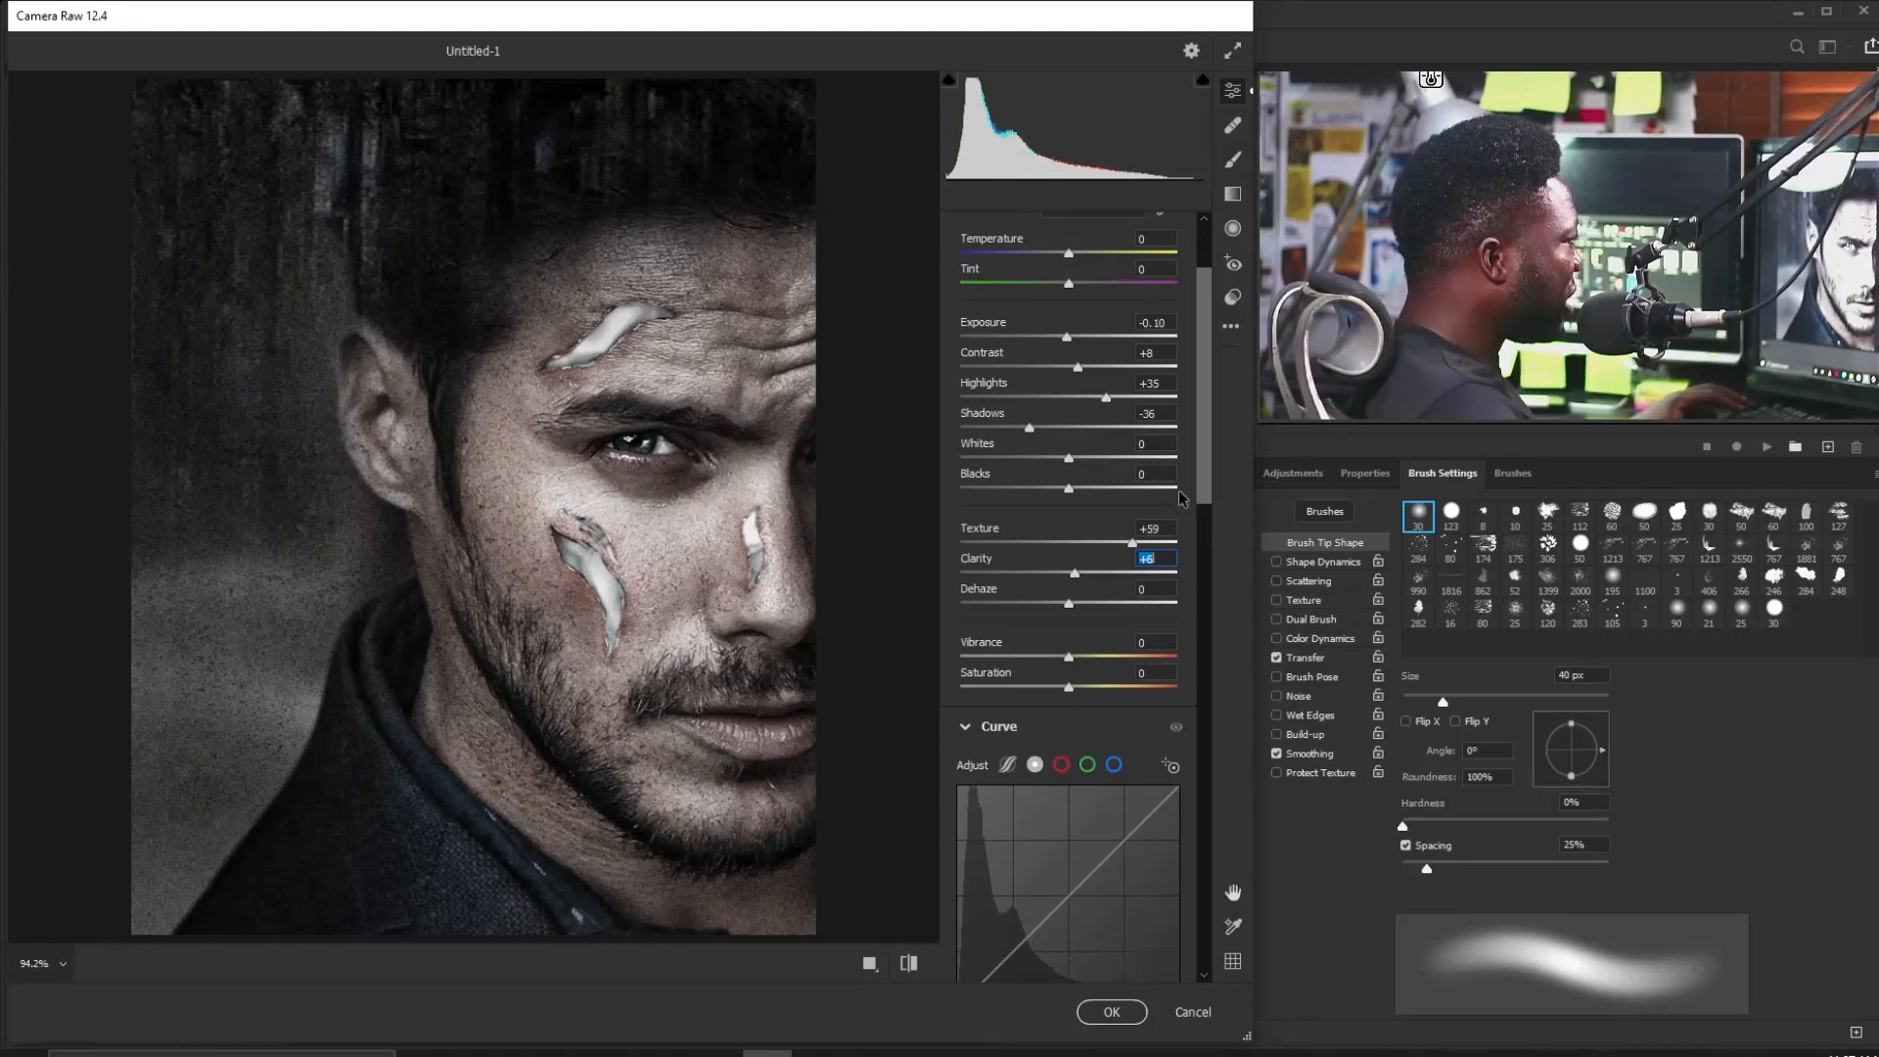
scroll(1089, 500, down, 4)
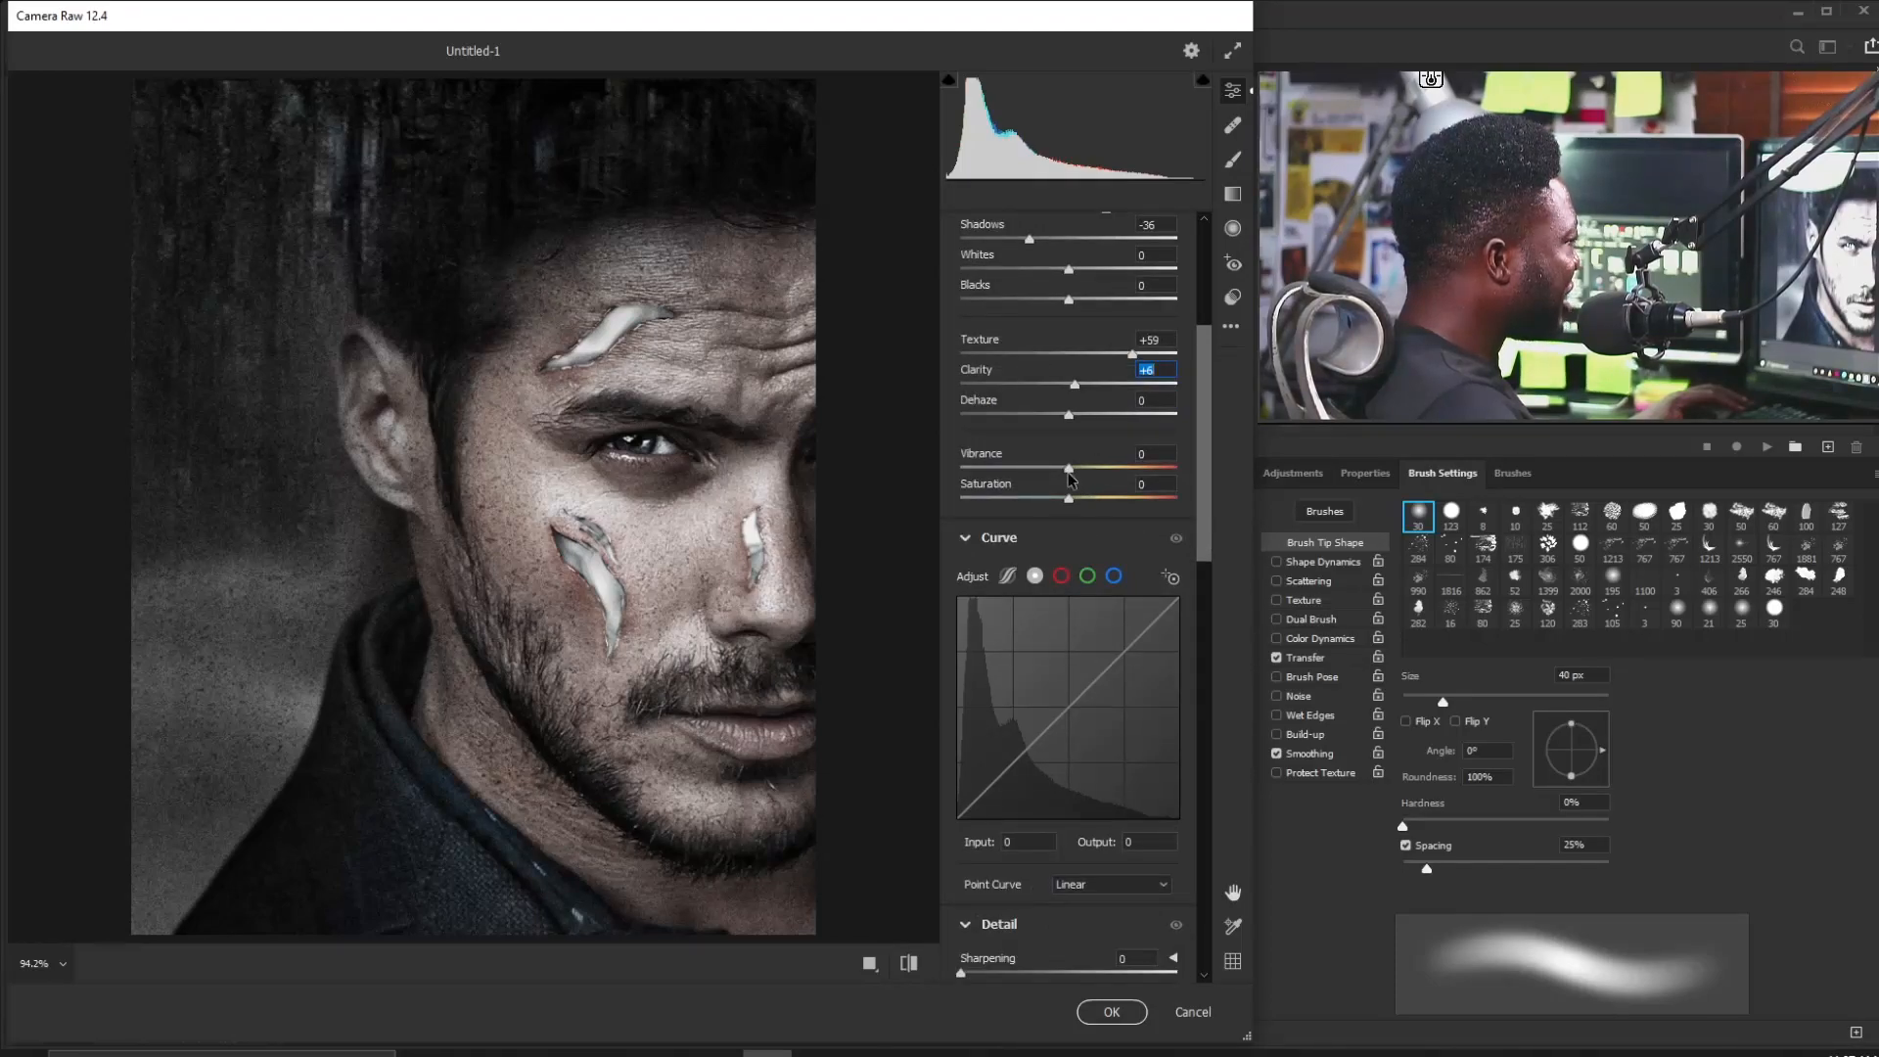
drag(1068, 470, 1074, 471)
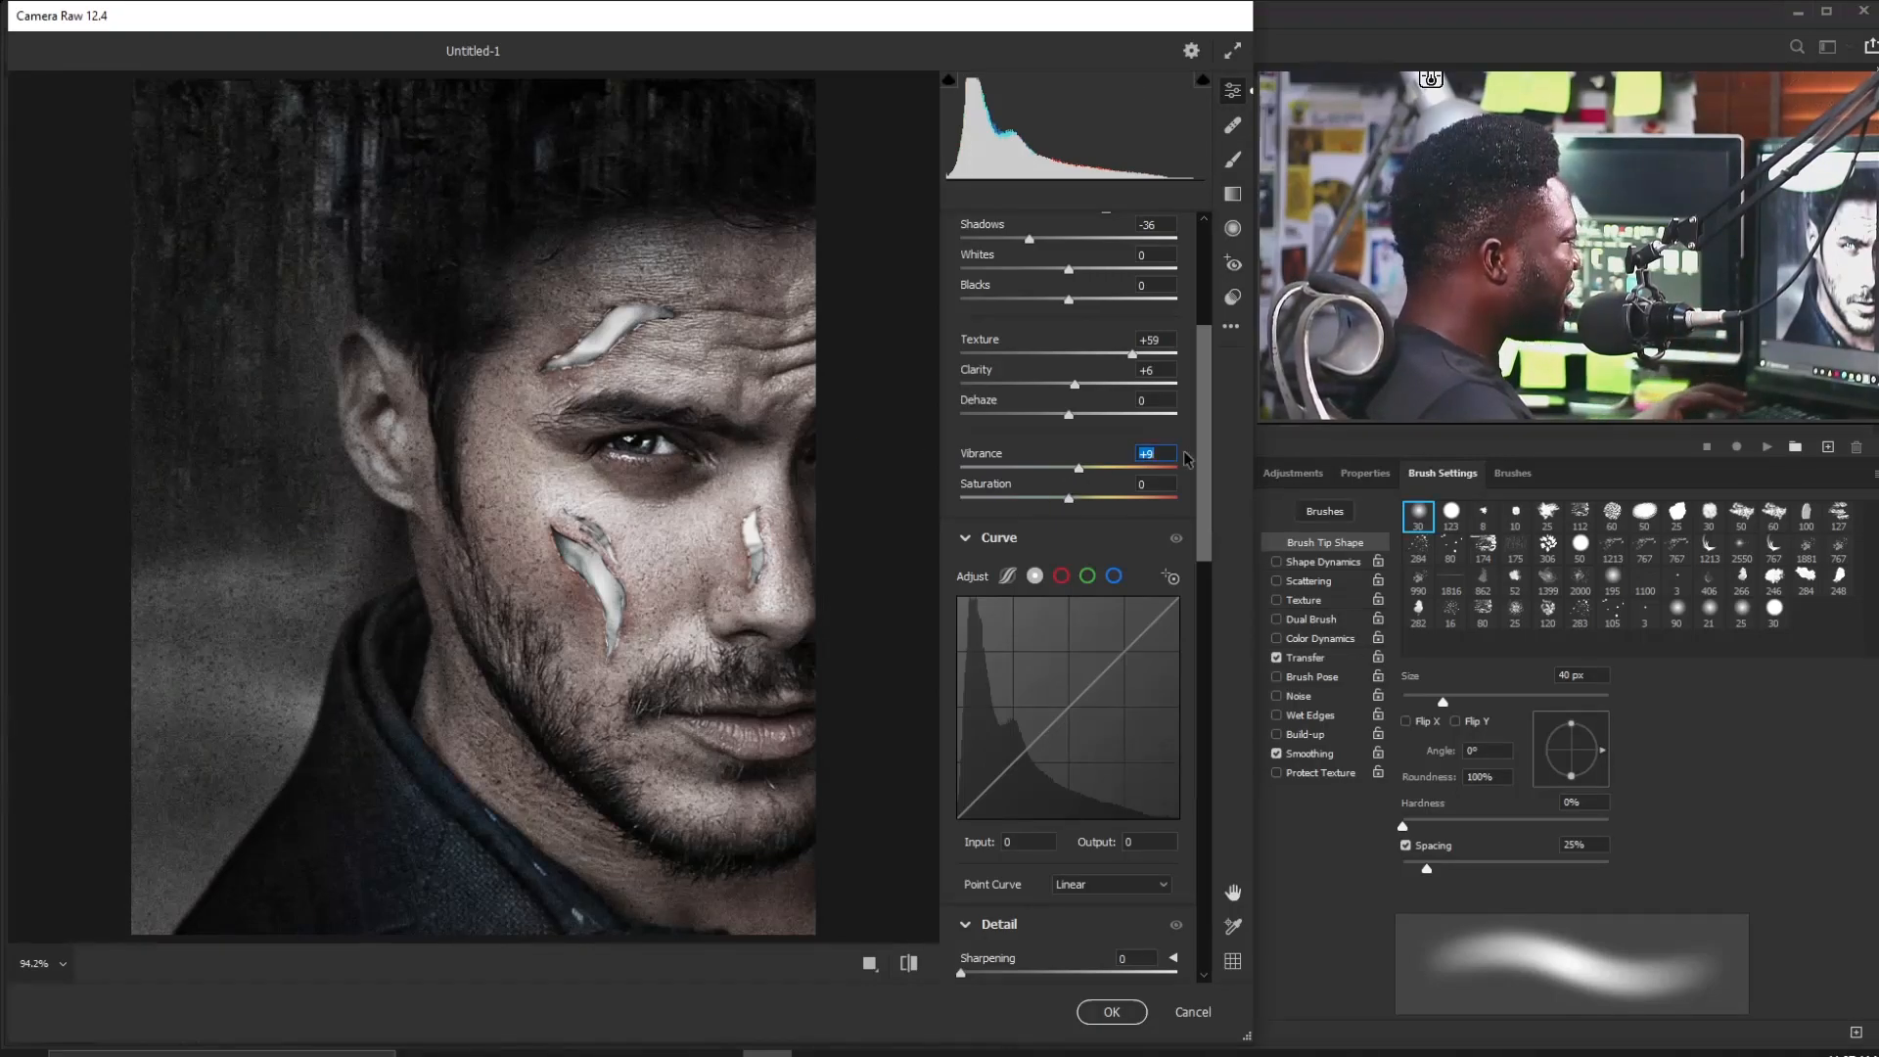
Add a shadow point to the tone curve and a highlight point with input 164 and output 171.
drag(1207, 430, 1204, 501)
click(999, 548)
click(1101, 448)
drag(1101, 448, 1100, 441)
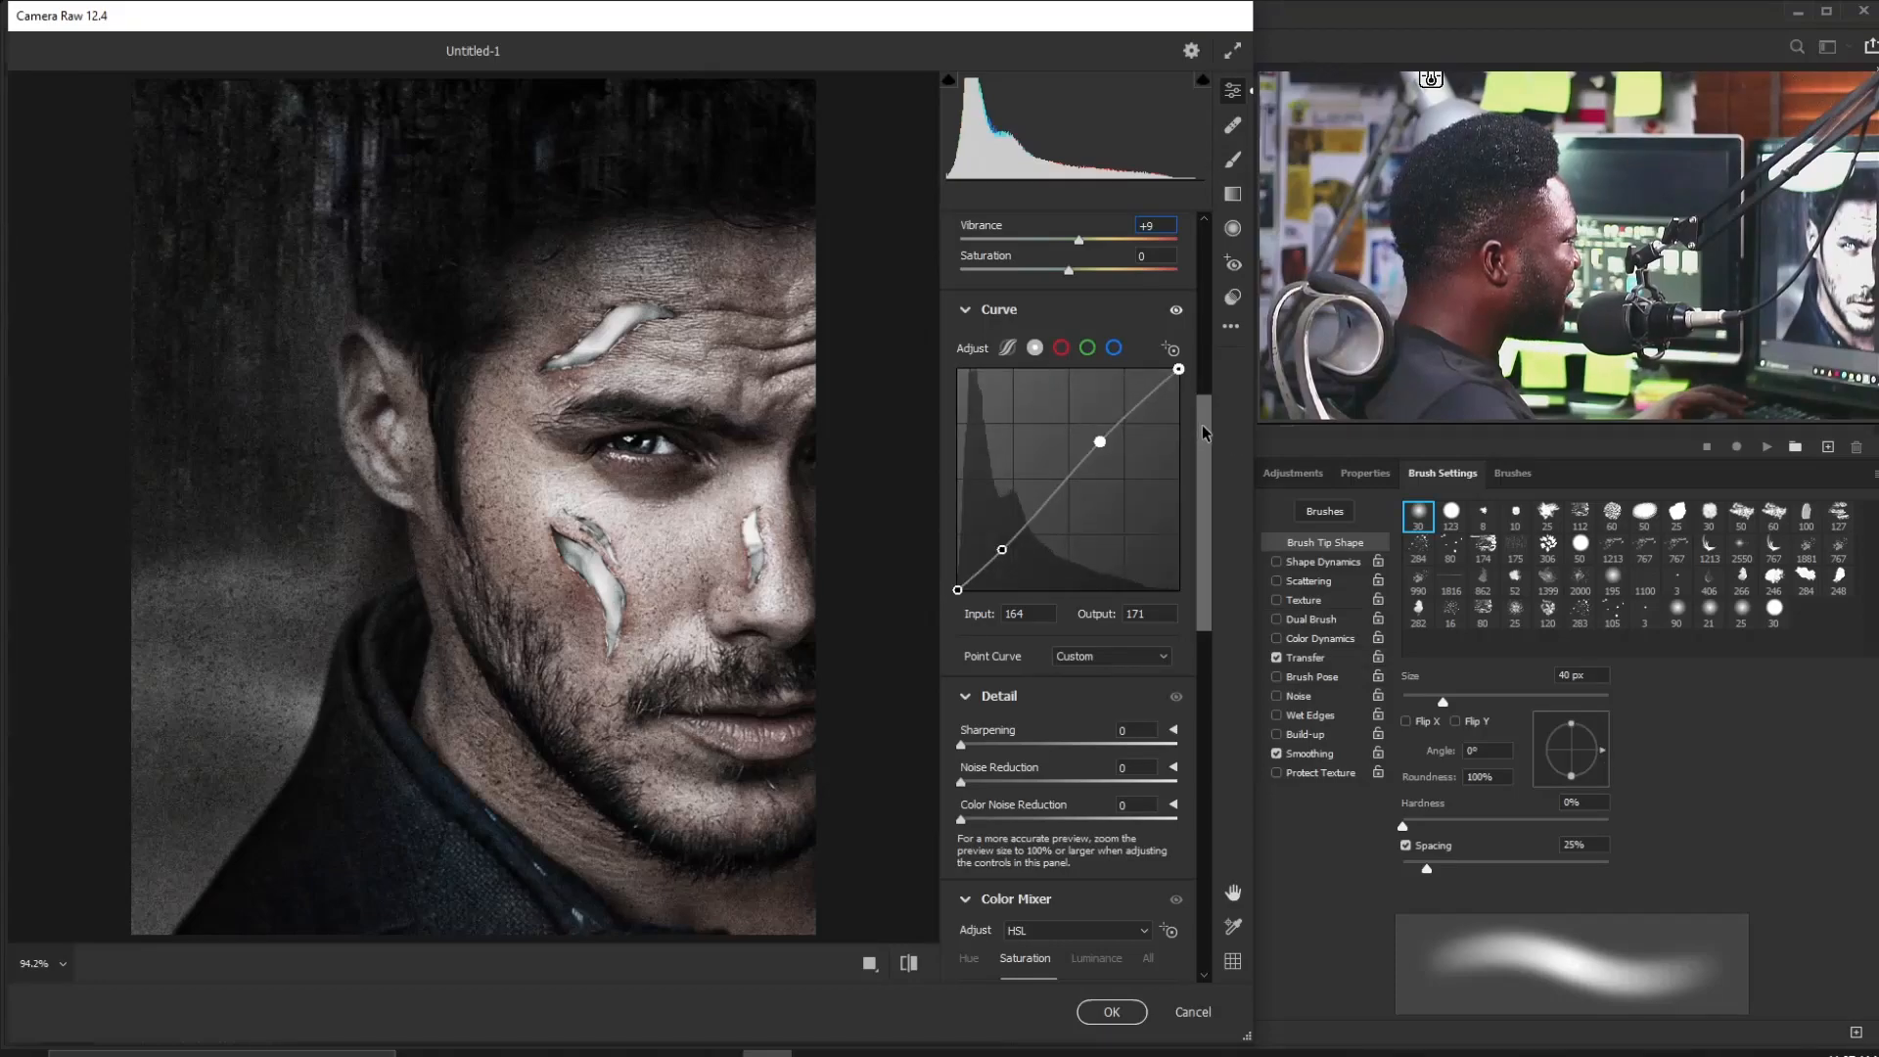
Lower Texture to +23 and Clarity to +2, and set Sharpening to 31.
drag(1206, 428, 1204, 357)
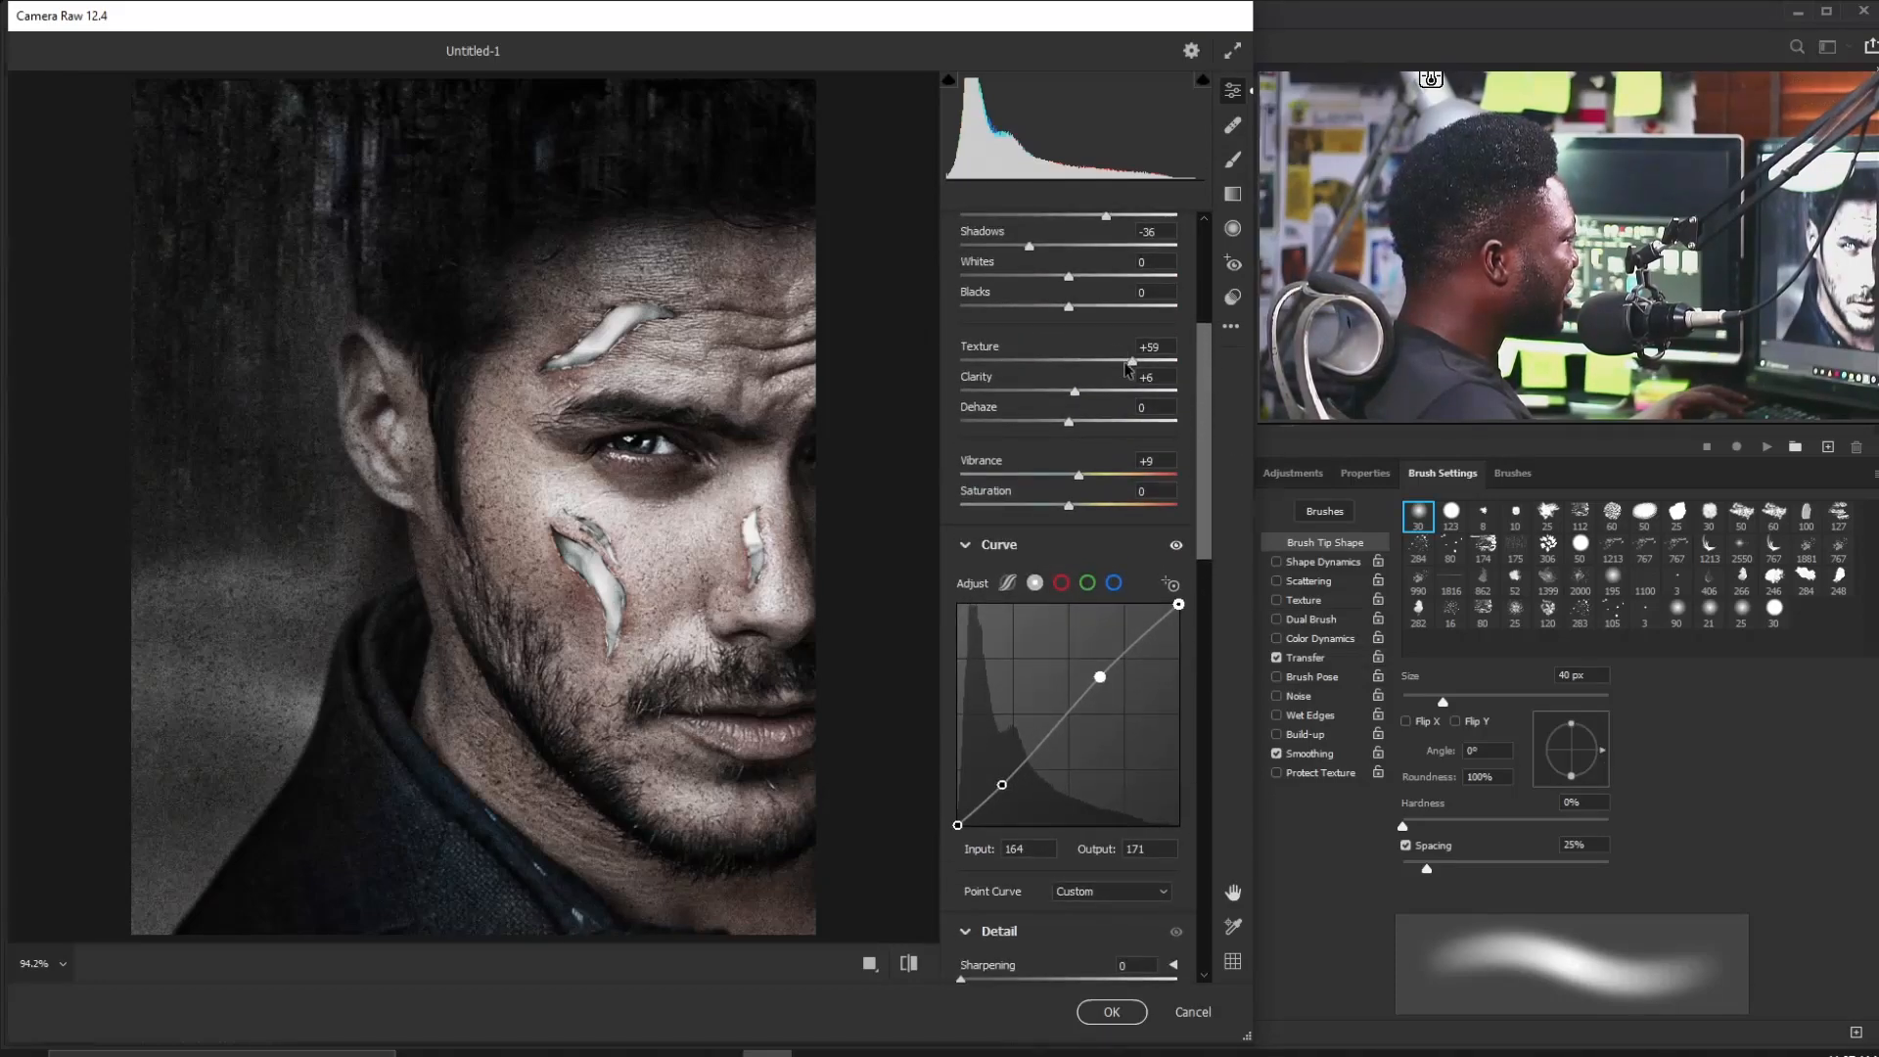
drag(1094, 362, 1095, 362)
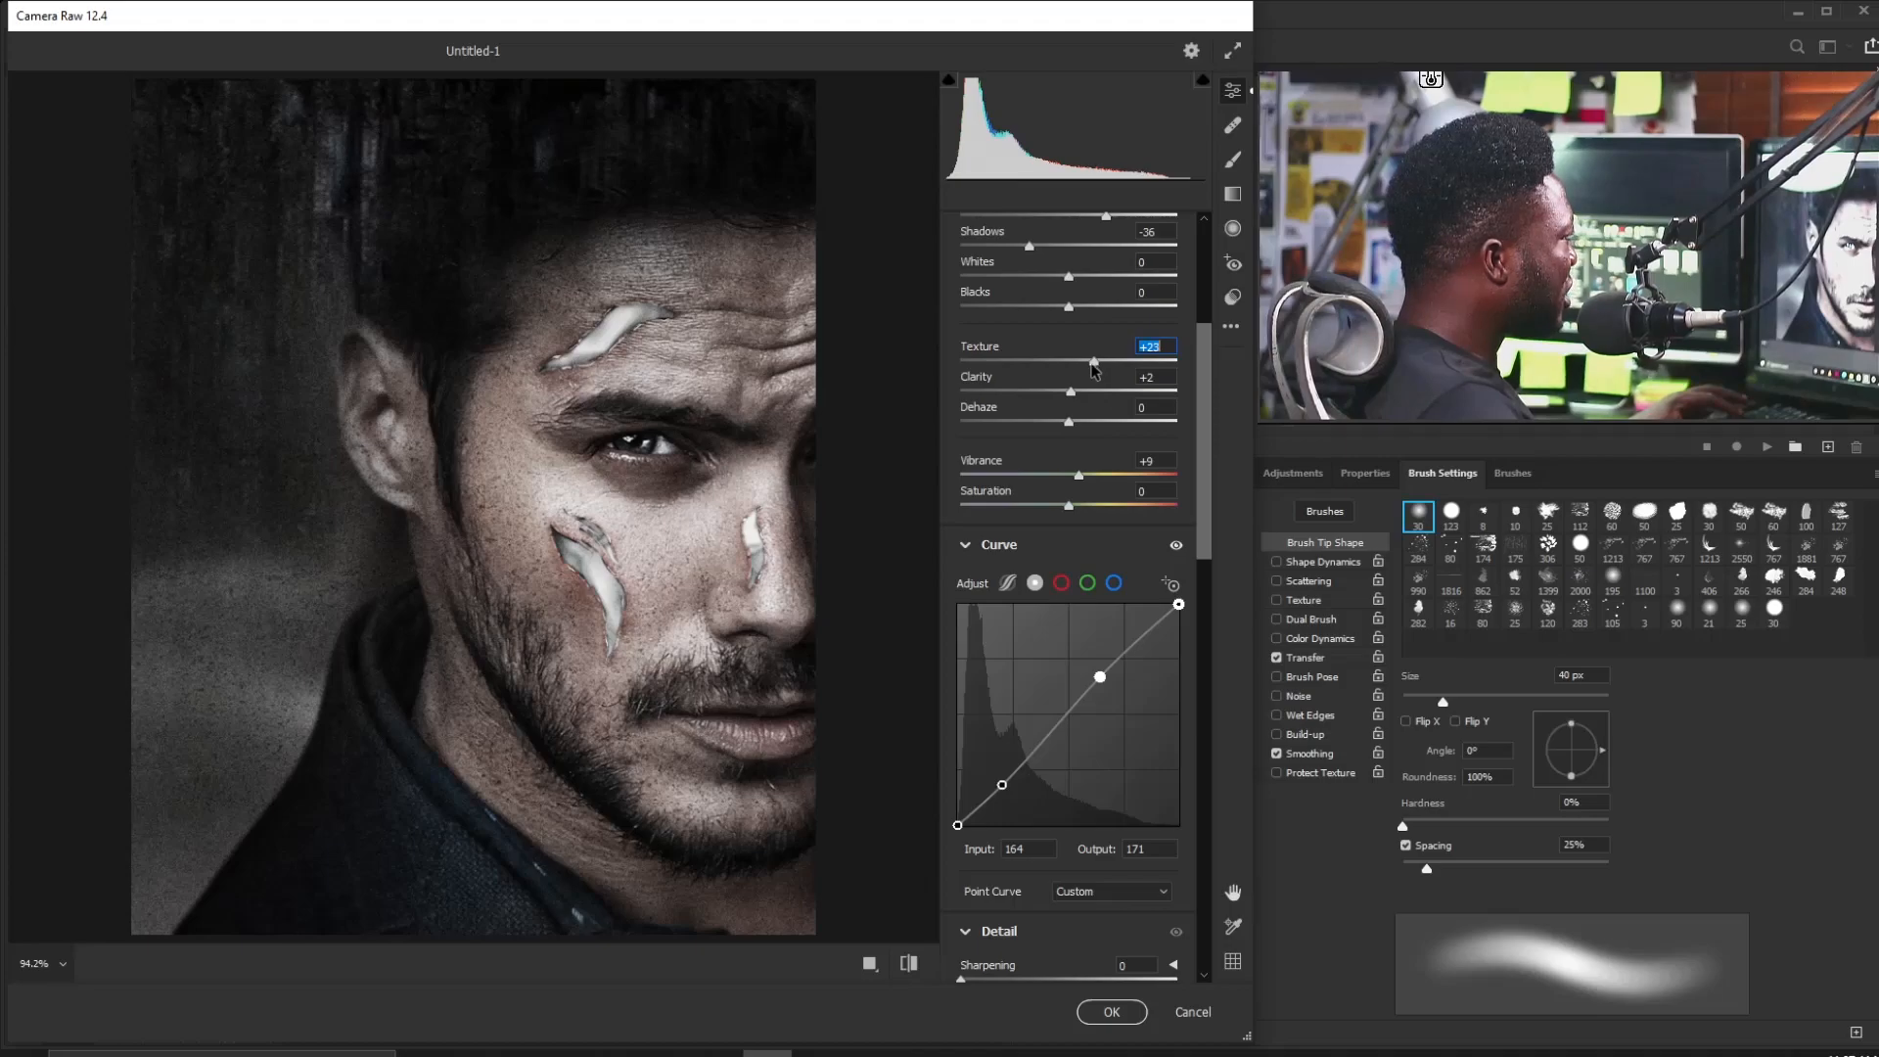
drag(1200, 432, 1199, 515)
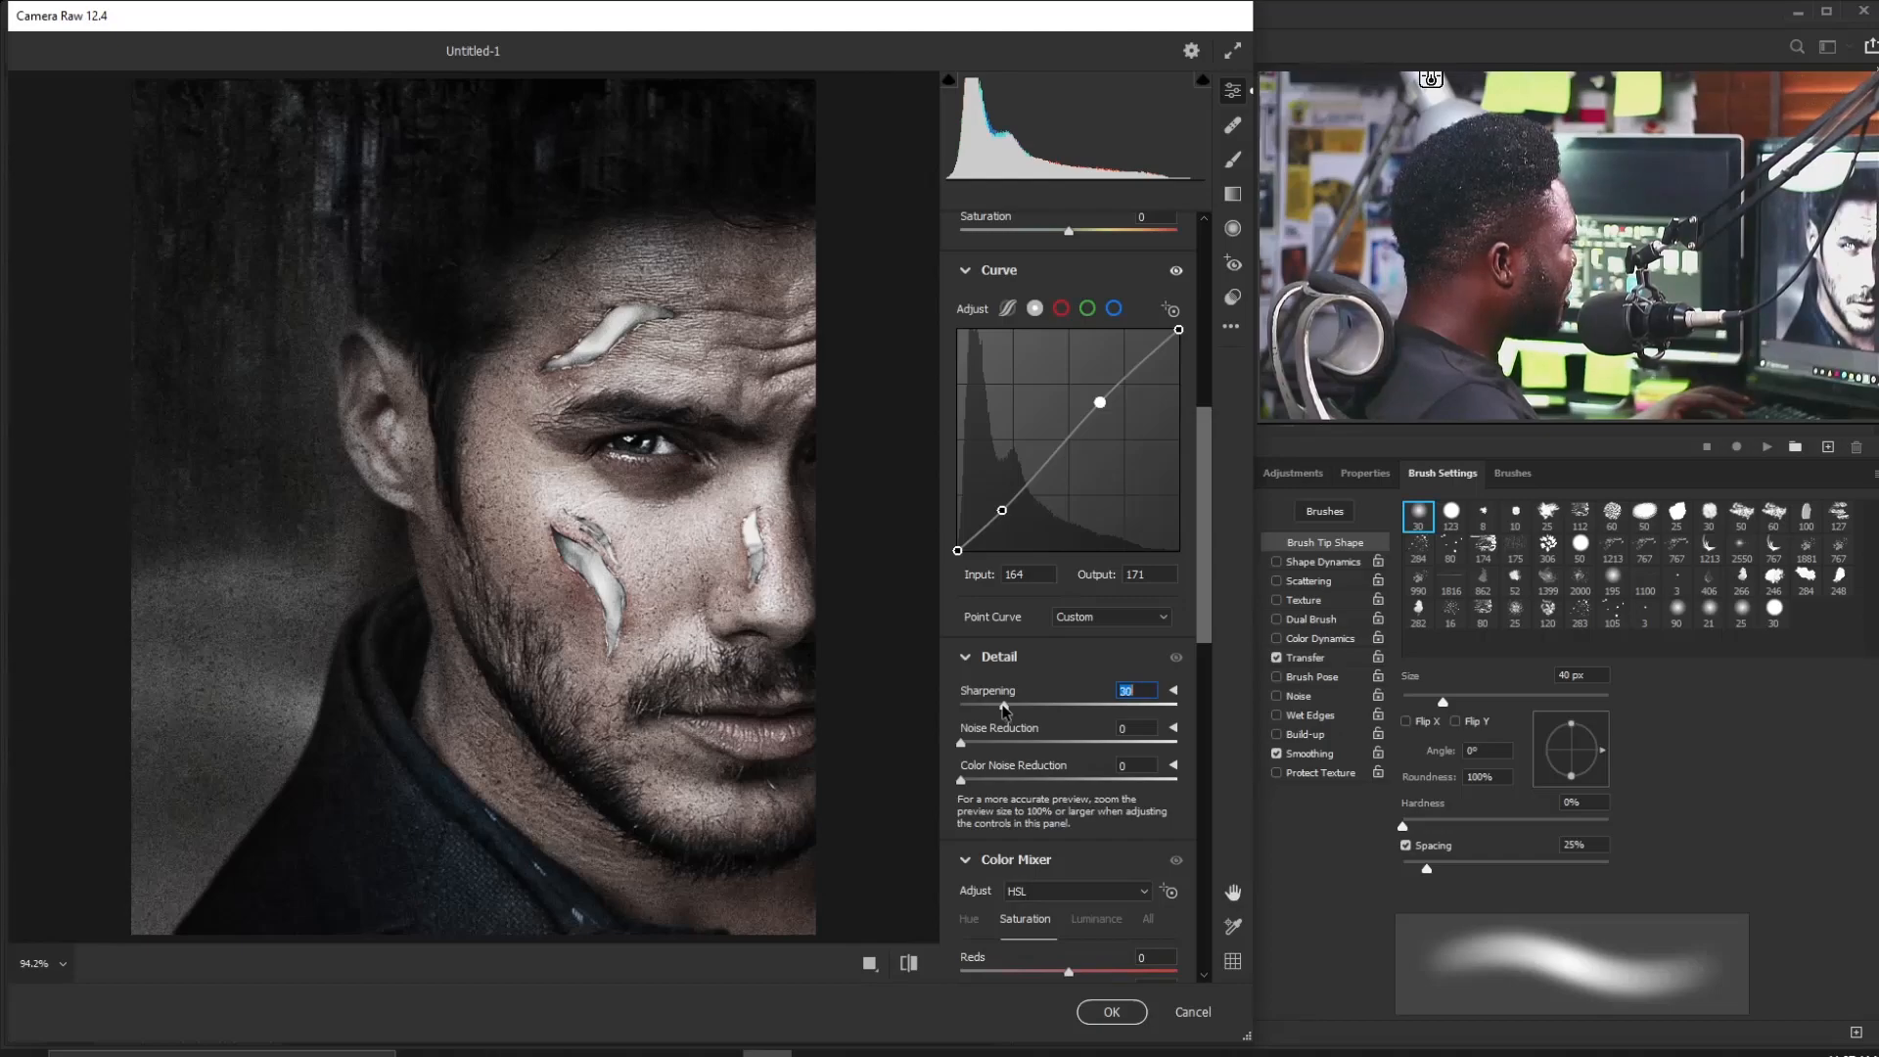
drag(1013, 709, 1007, 710)
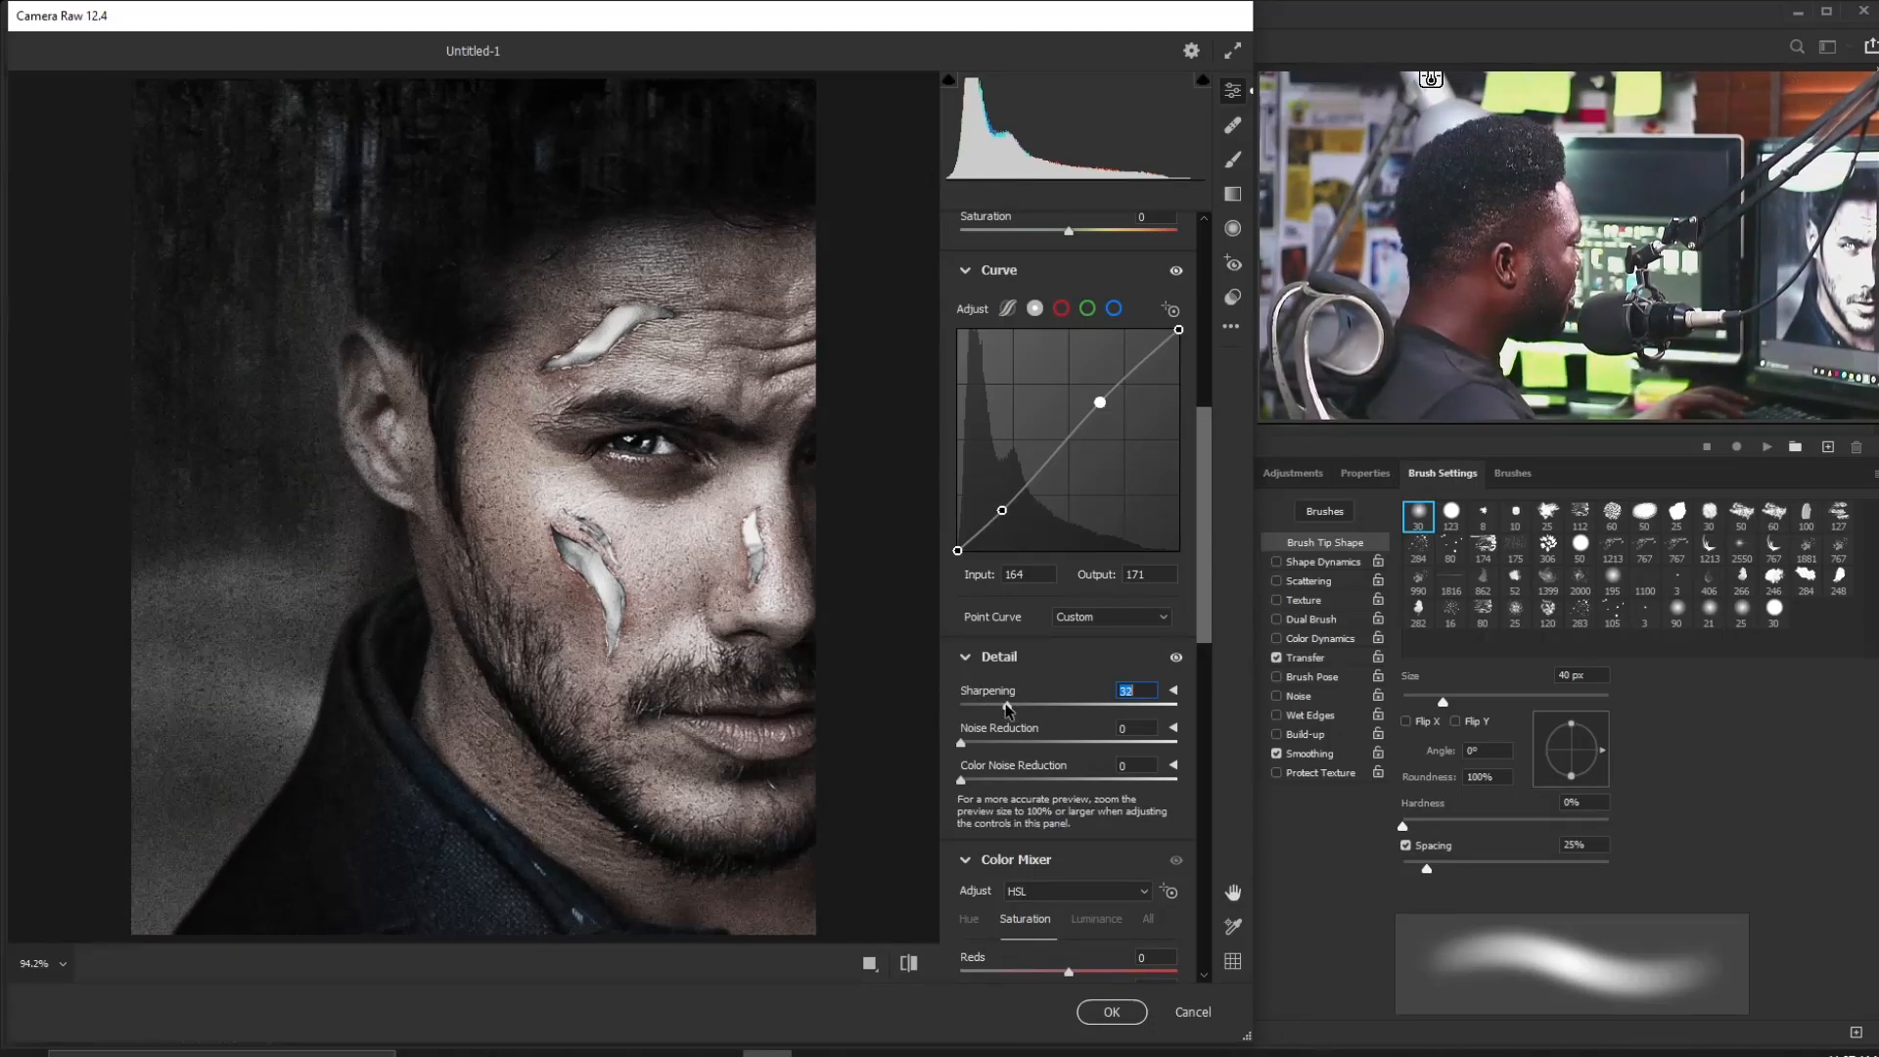
Set Grain to 16 and Vignetting to -23, and apply the Camera Raw filter.
drag(1219, 607, 1210, 722)
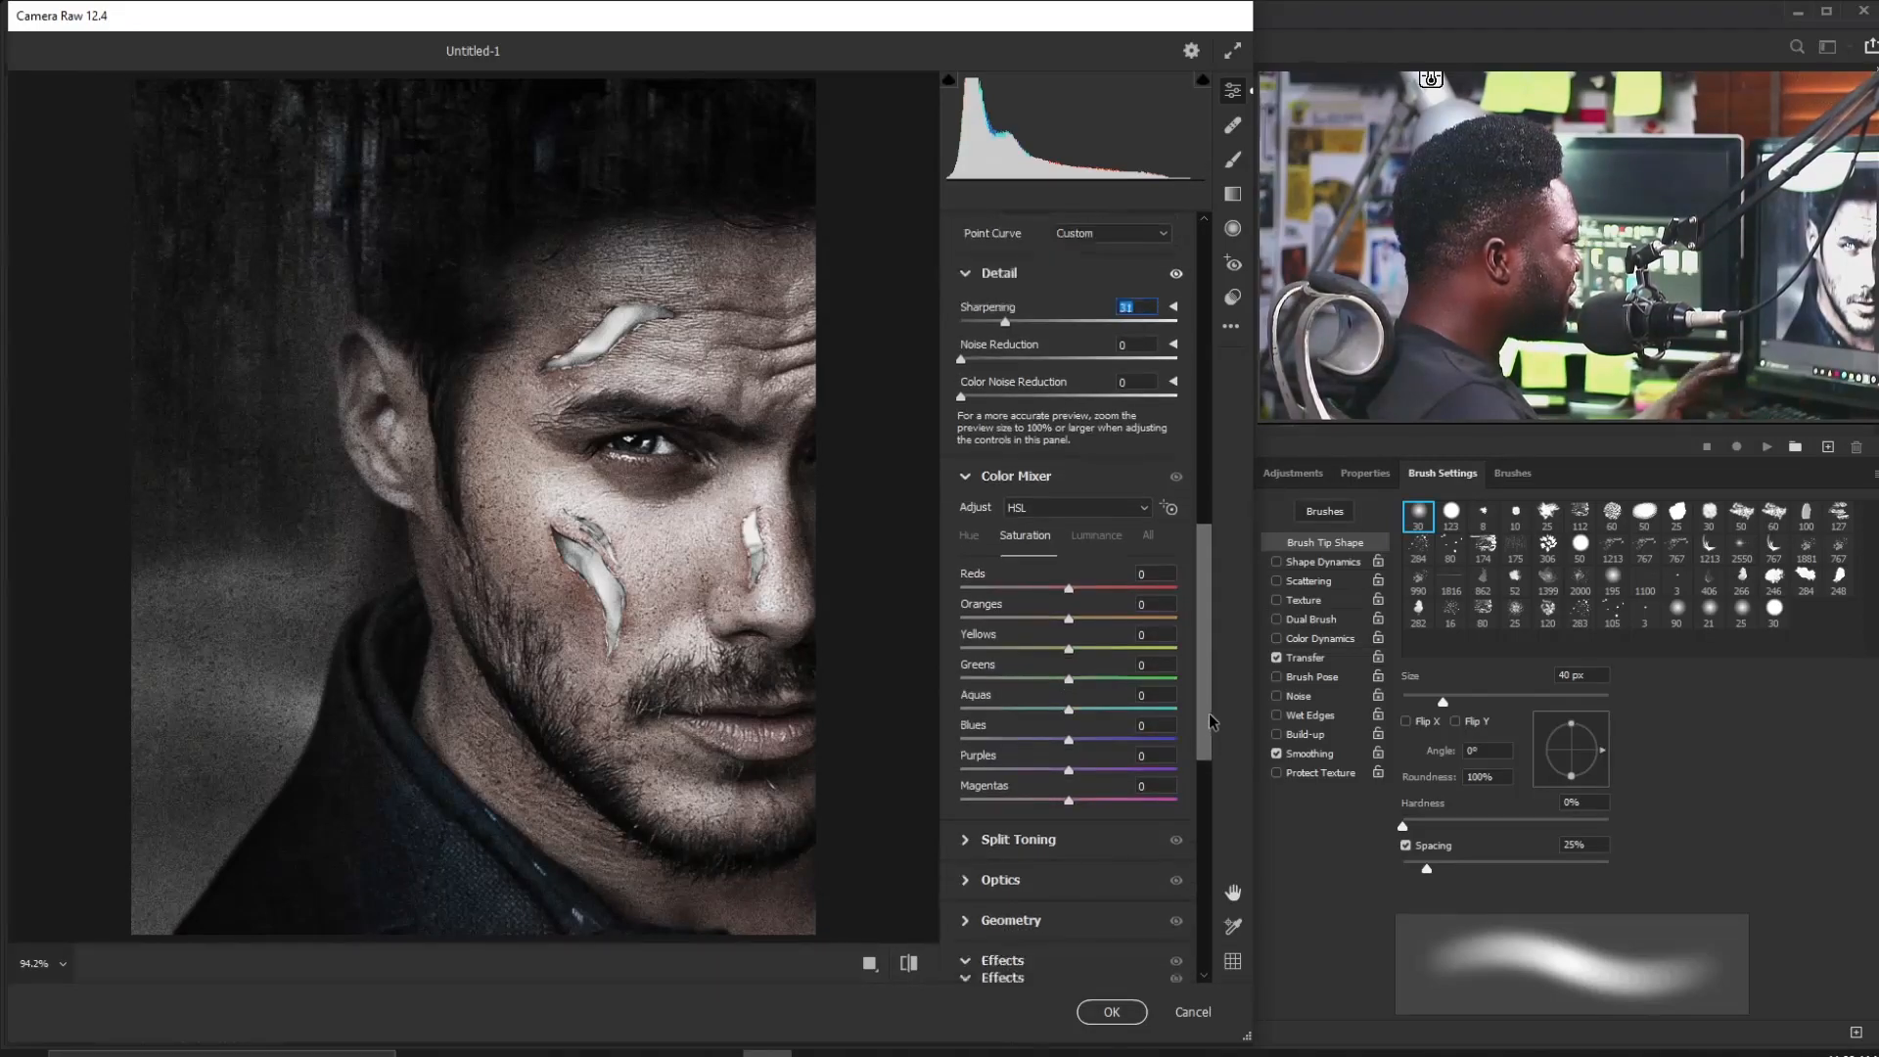
click(966, 479)
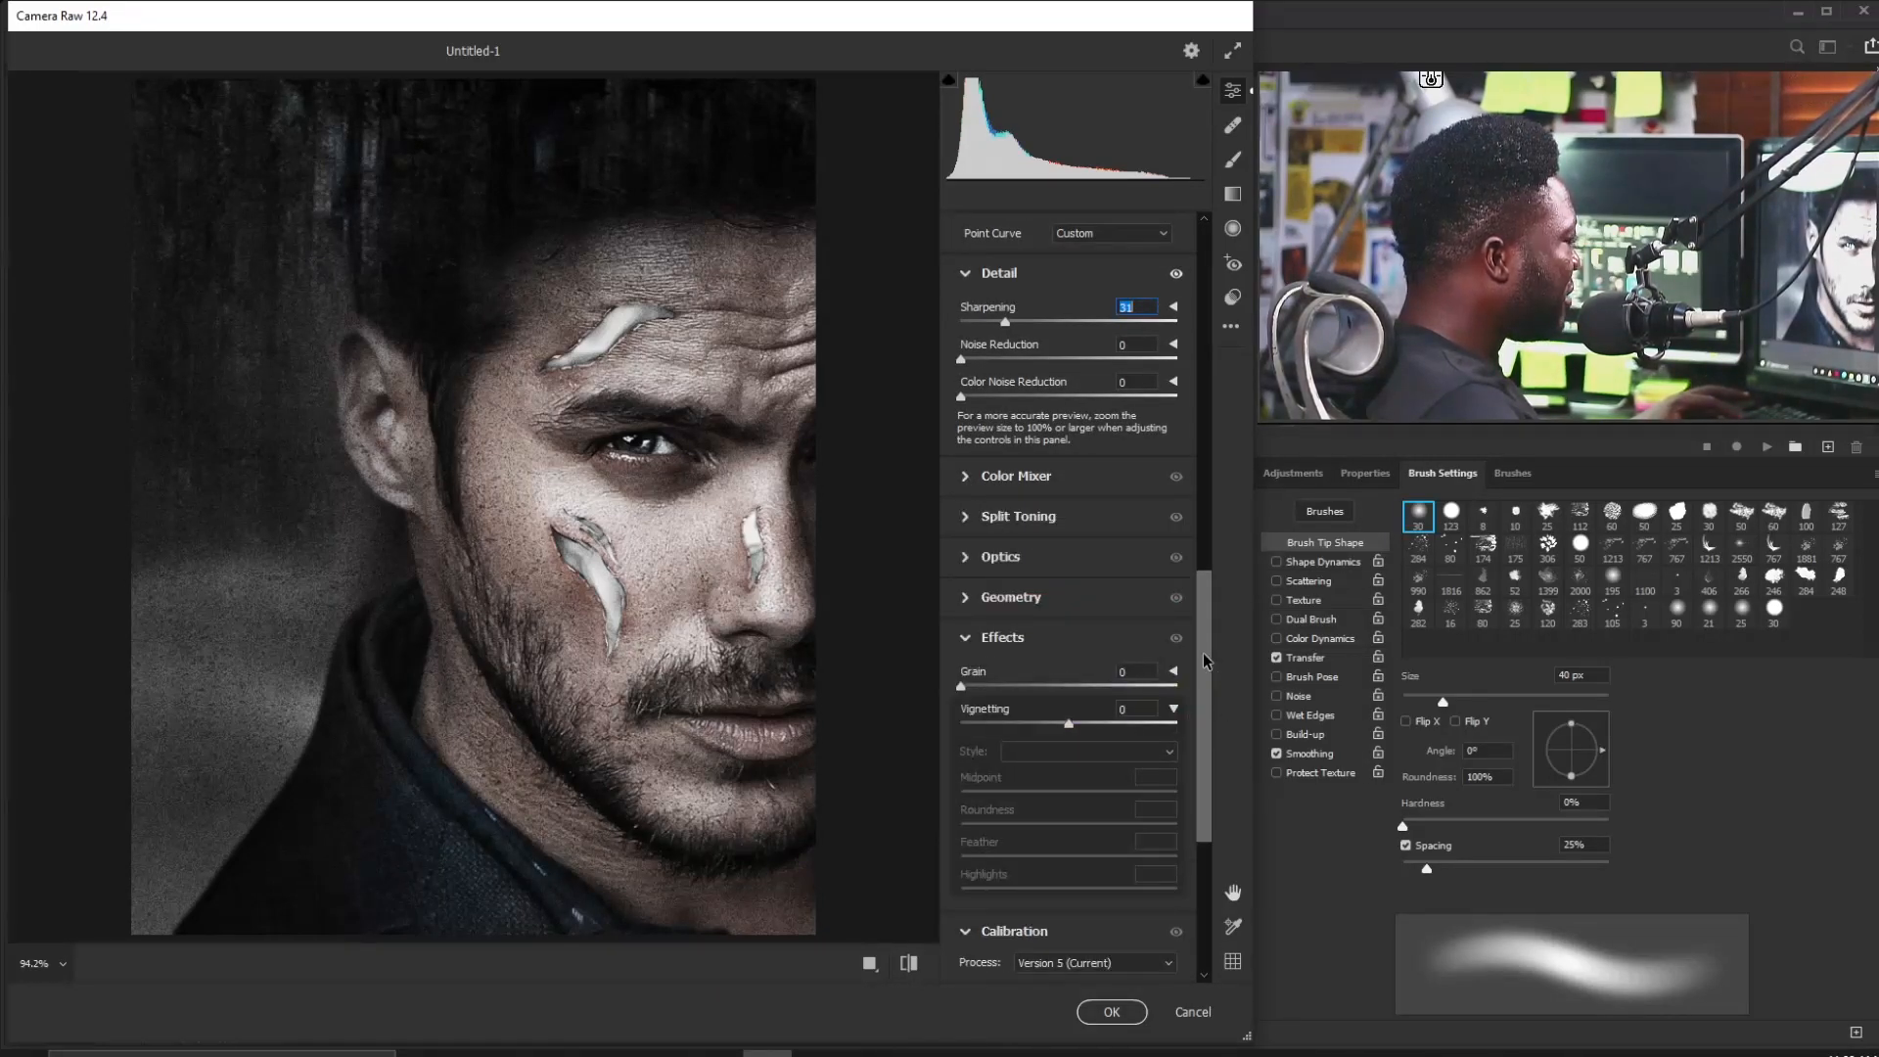
scroll(1203, 662, down, 3)
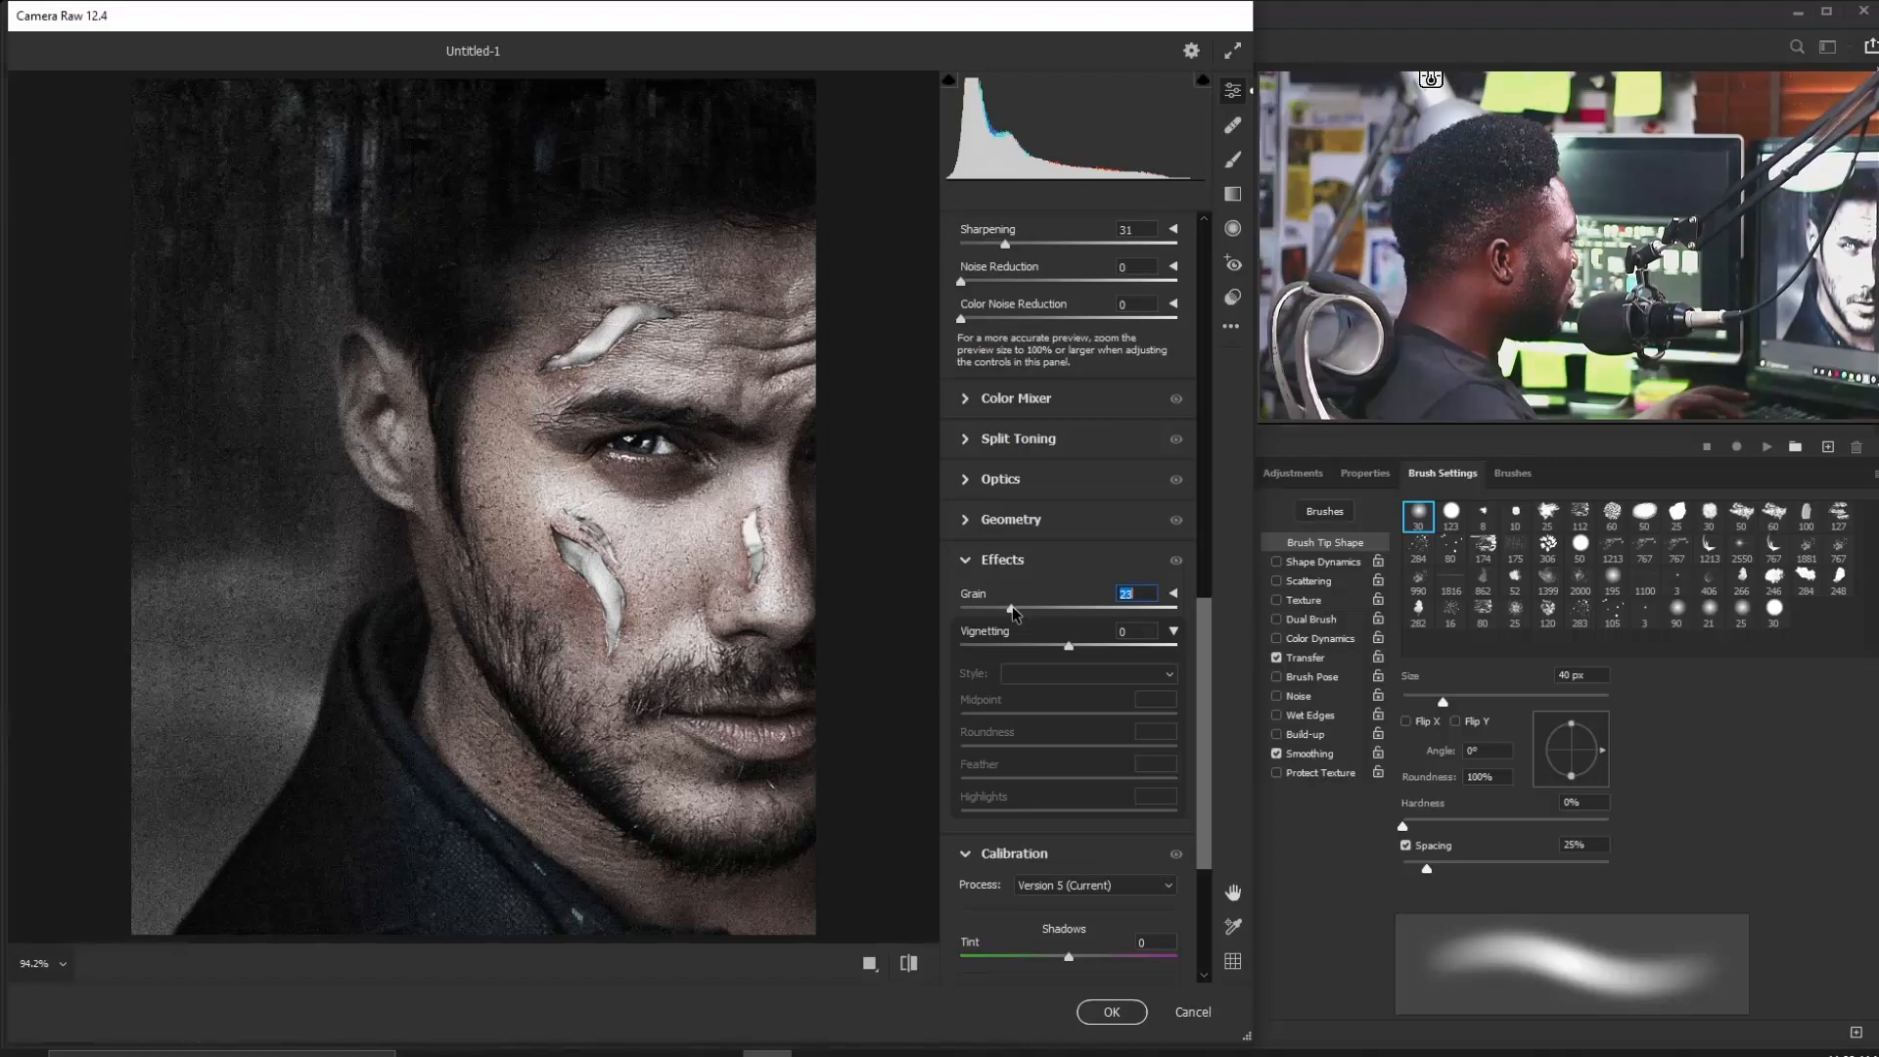
drag(1012, 607, 994, 610)
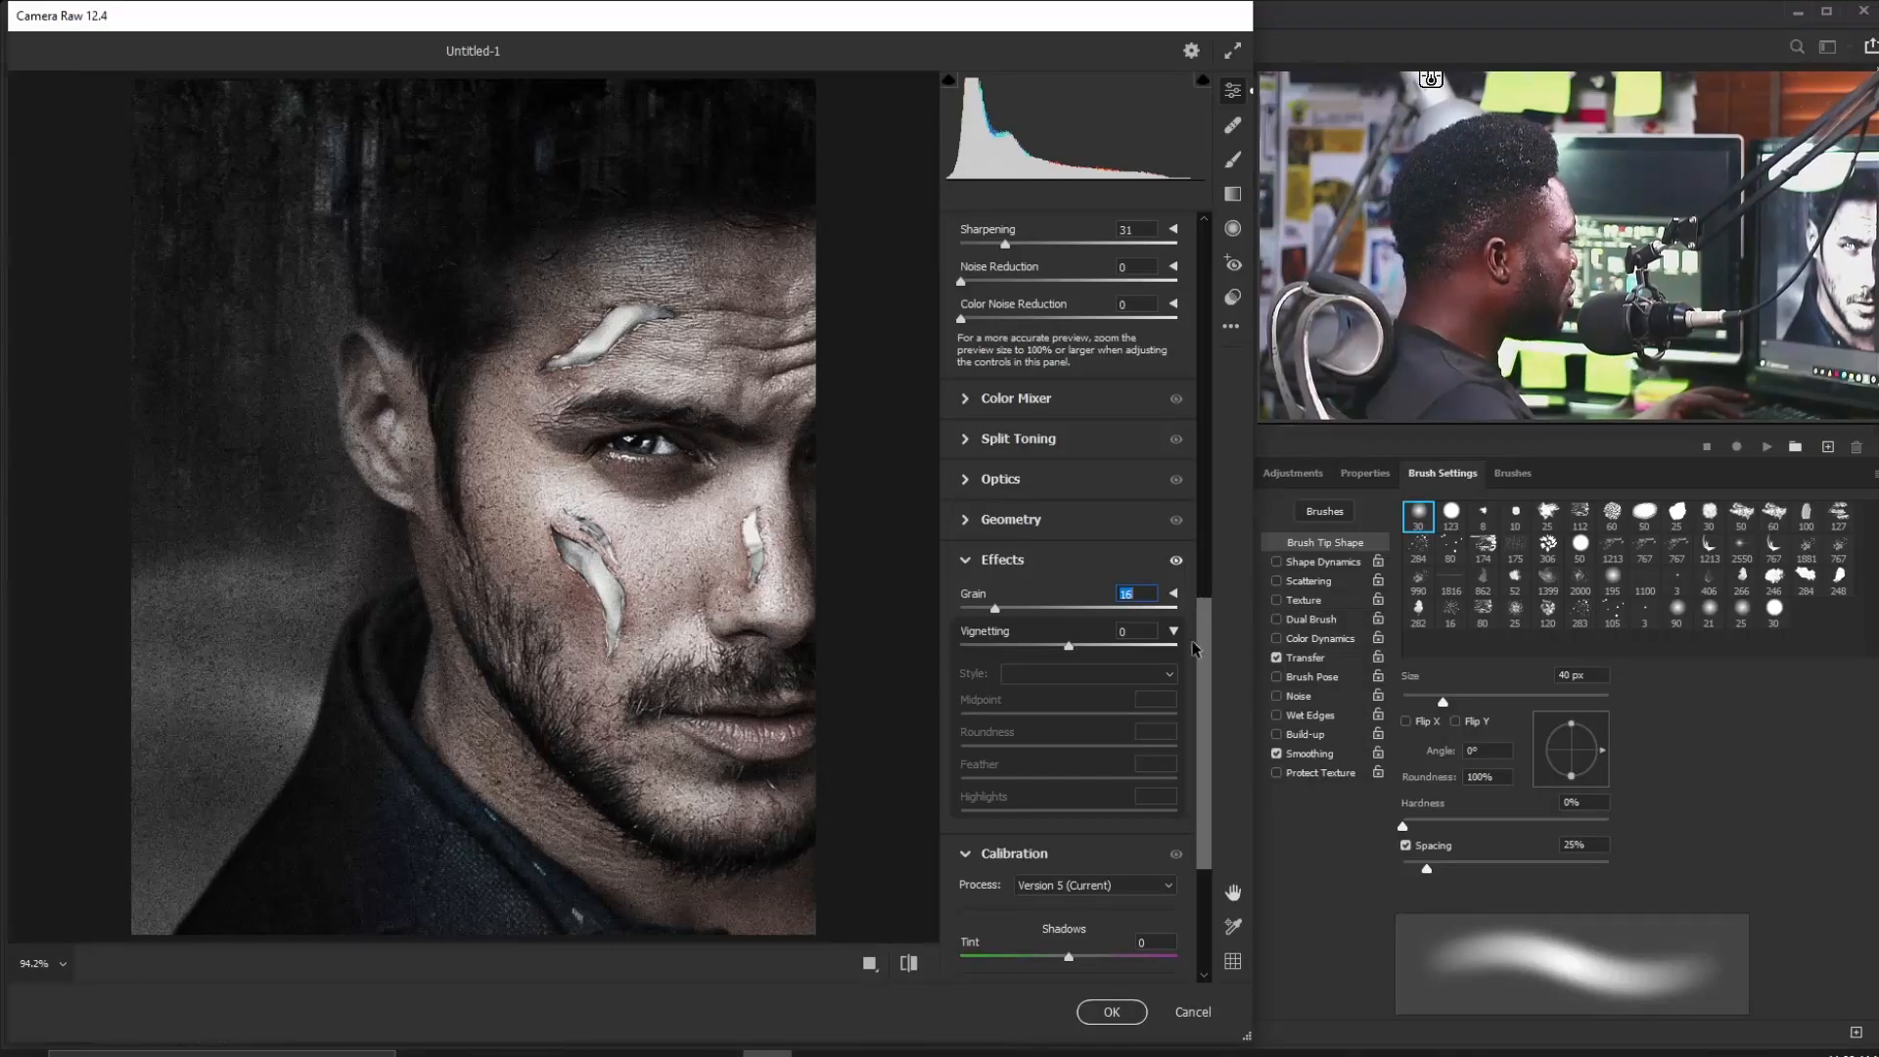
drag(1070, 653, 1050, 652)
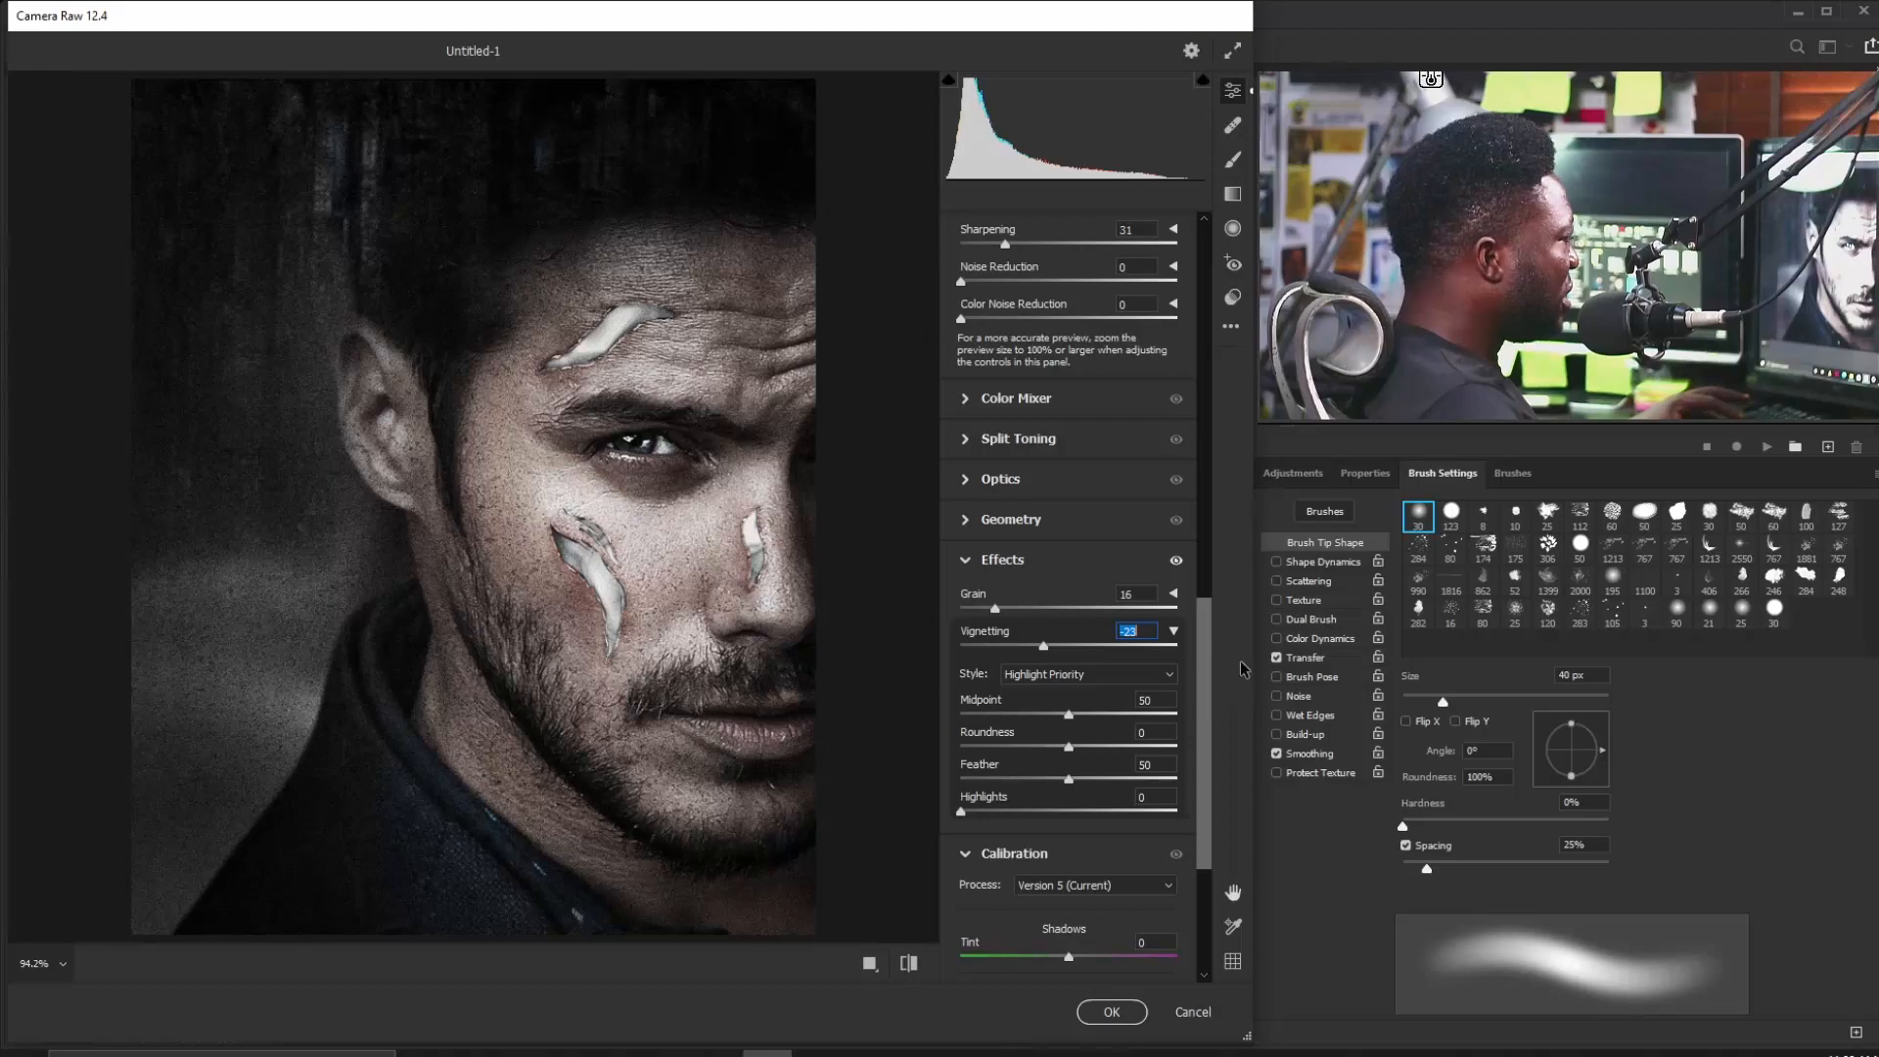
scroll(1212, 675, down, 4)
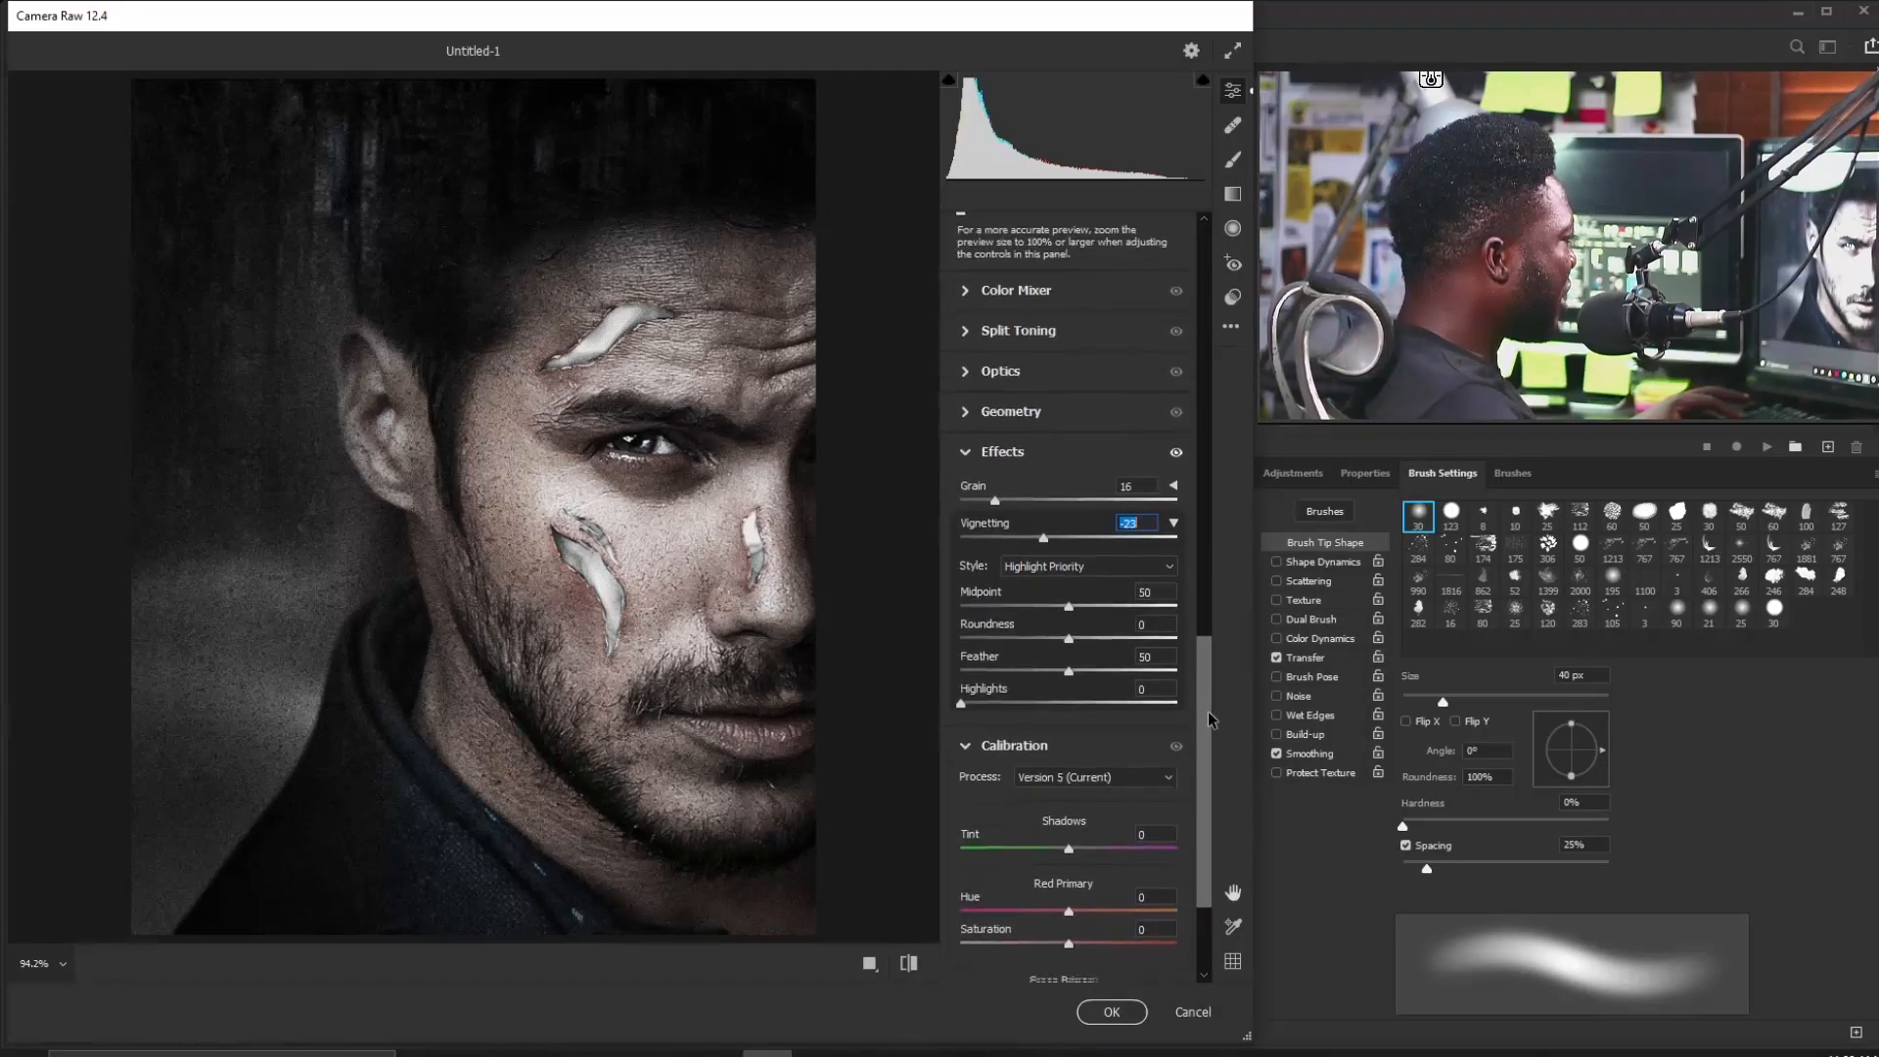
drag(1207, 756, 1207, 789)
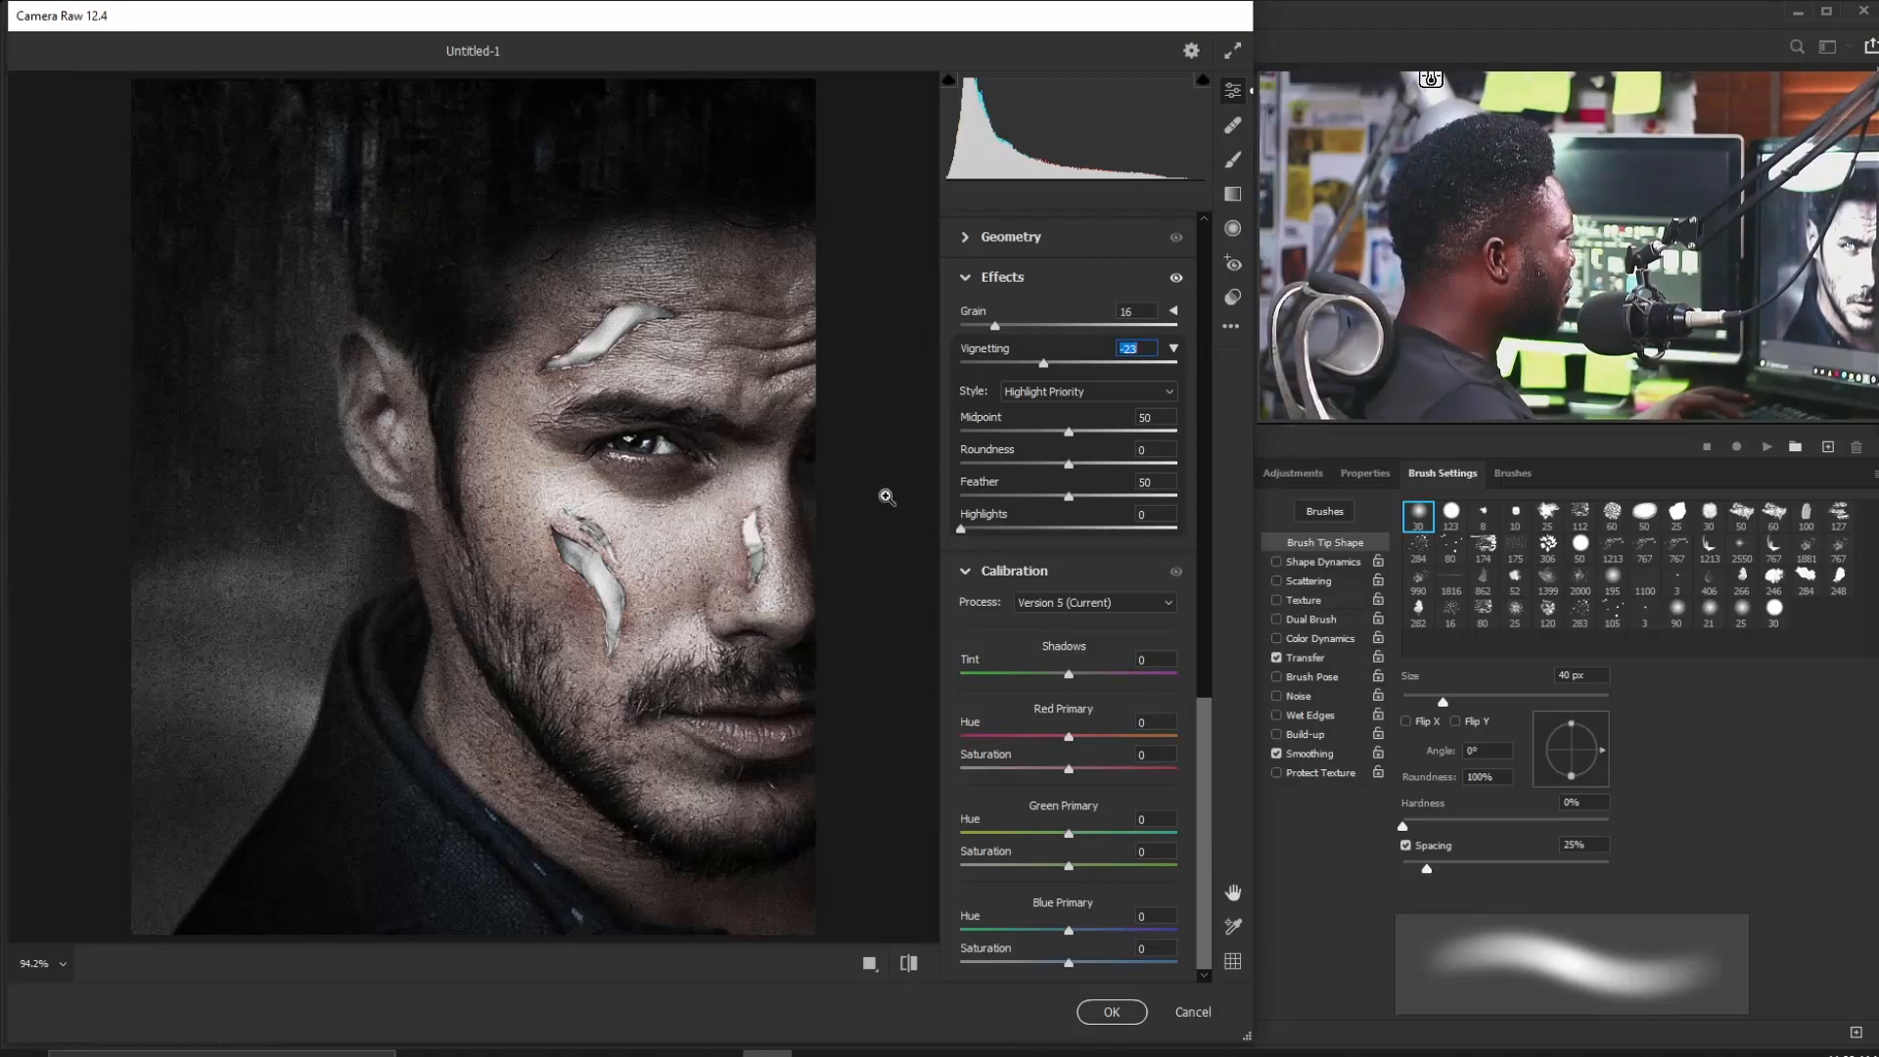
click(1112, 1013)
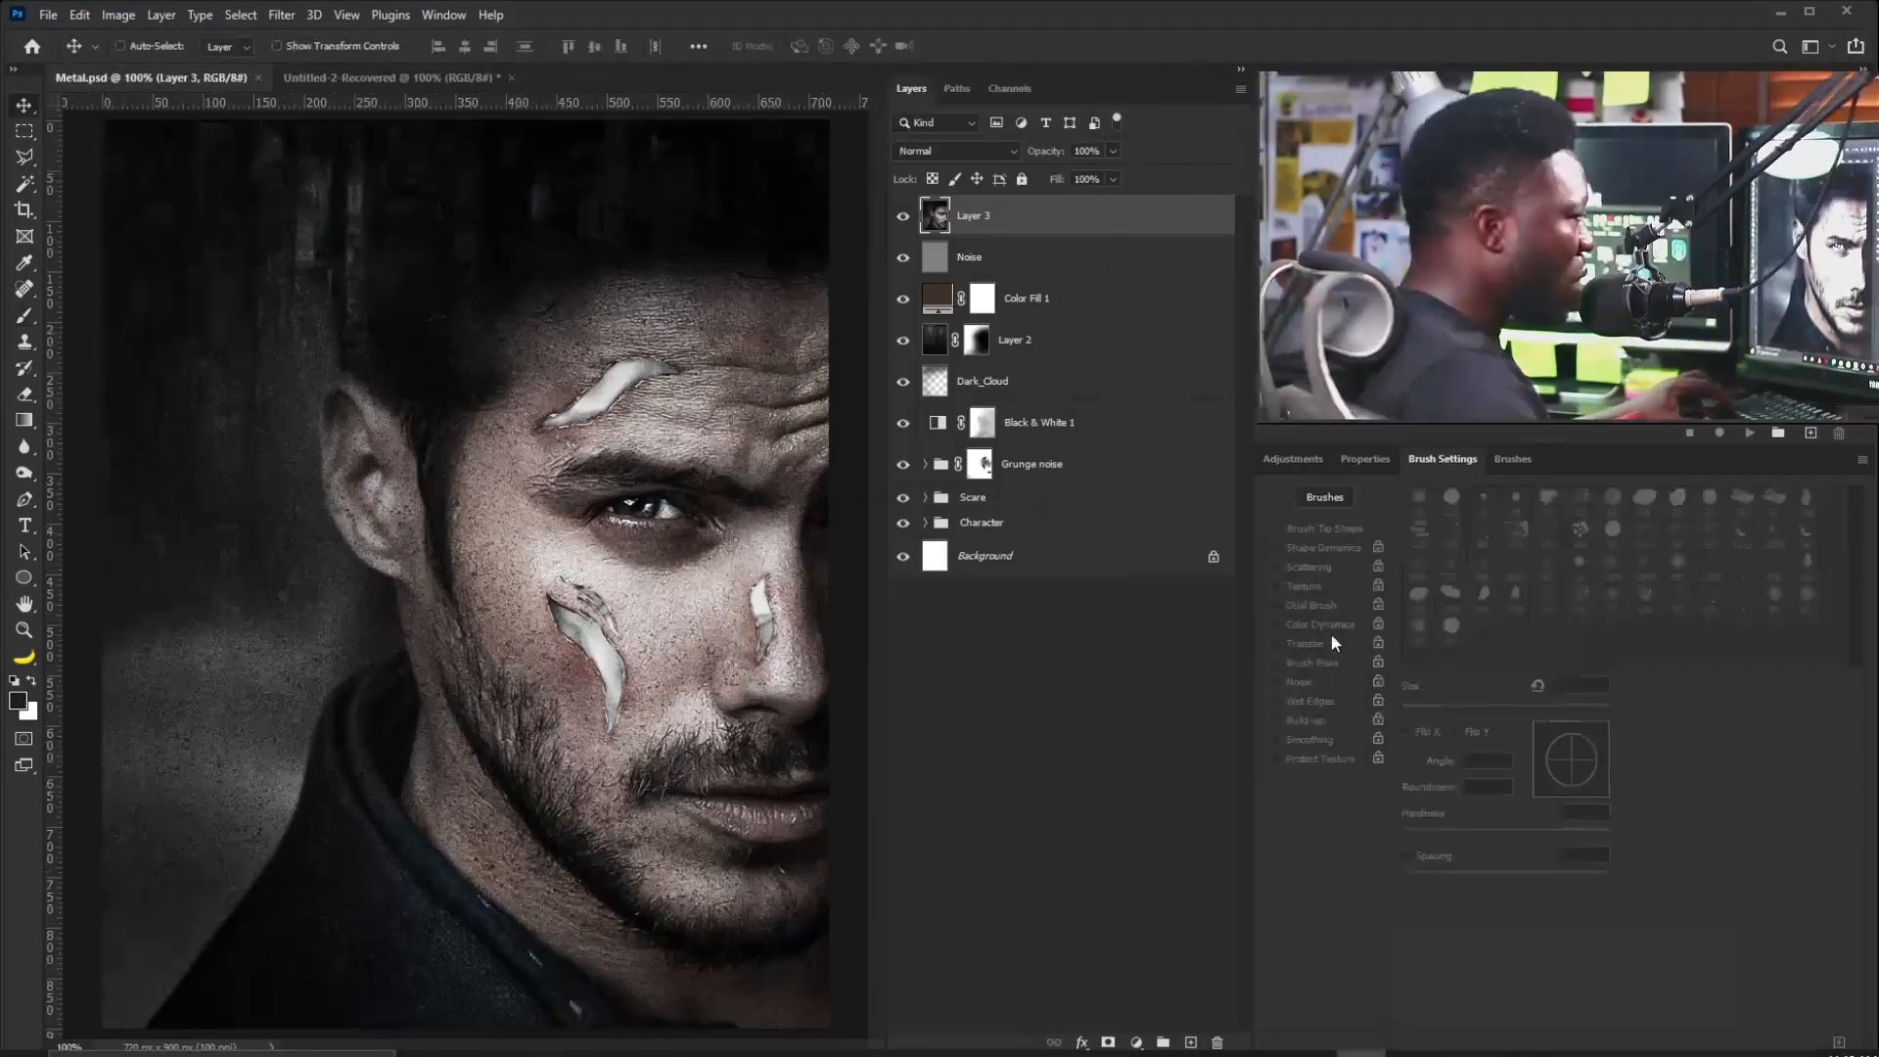
Duplicate the Color Fill 1 layer and move the copy to the top of the layer stack above Layer 3.
click(1045, 305)
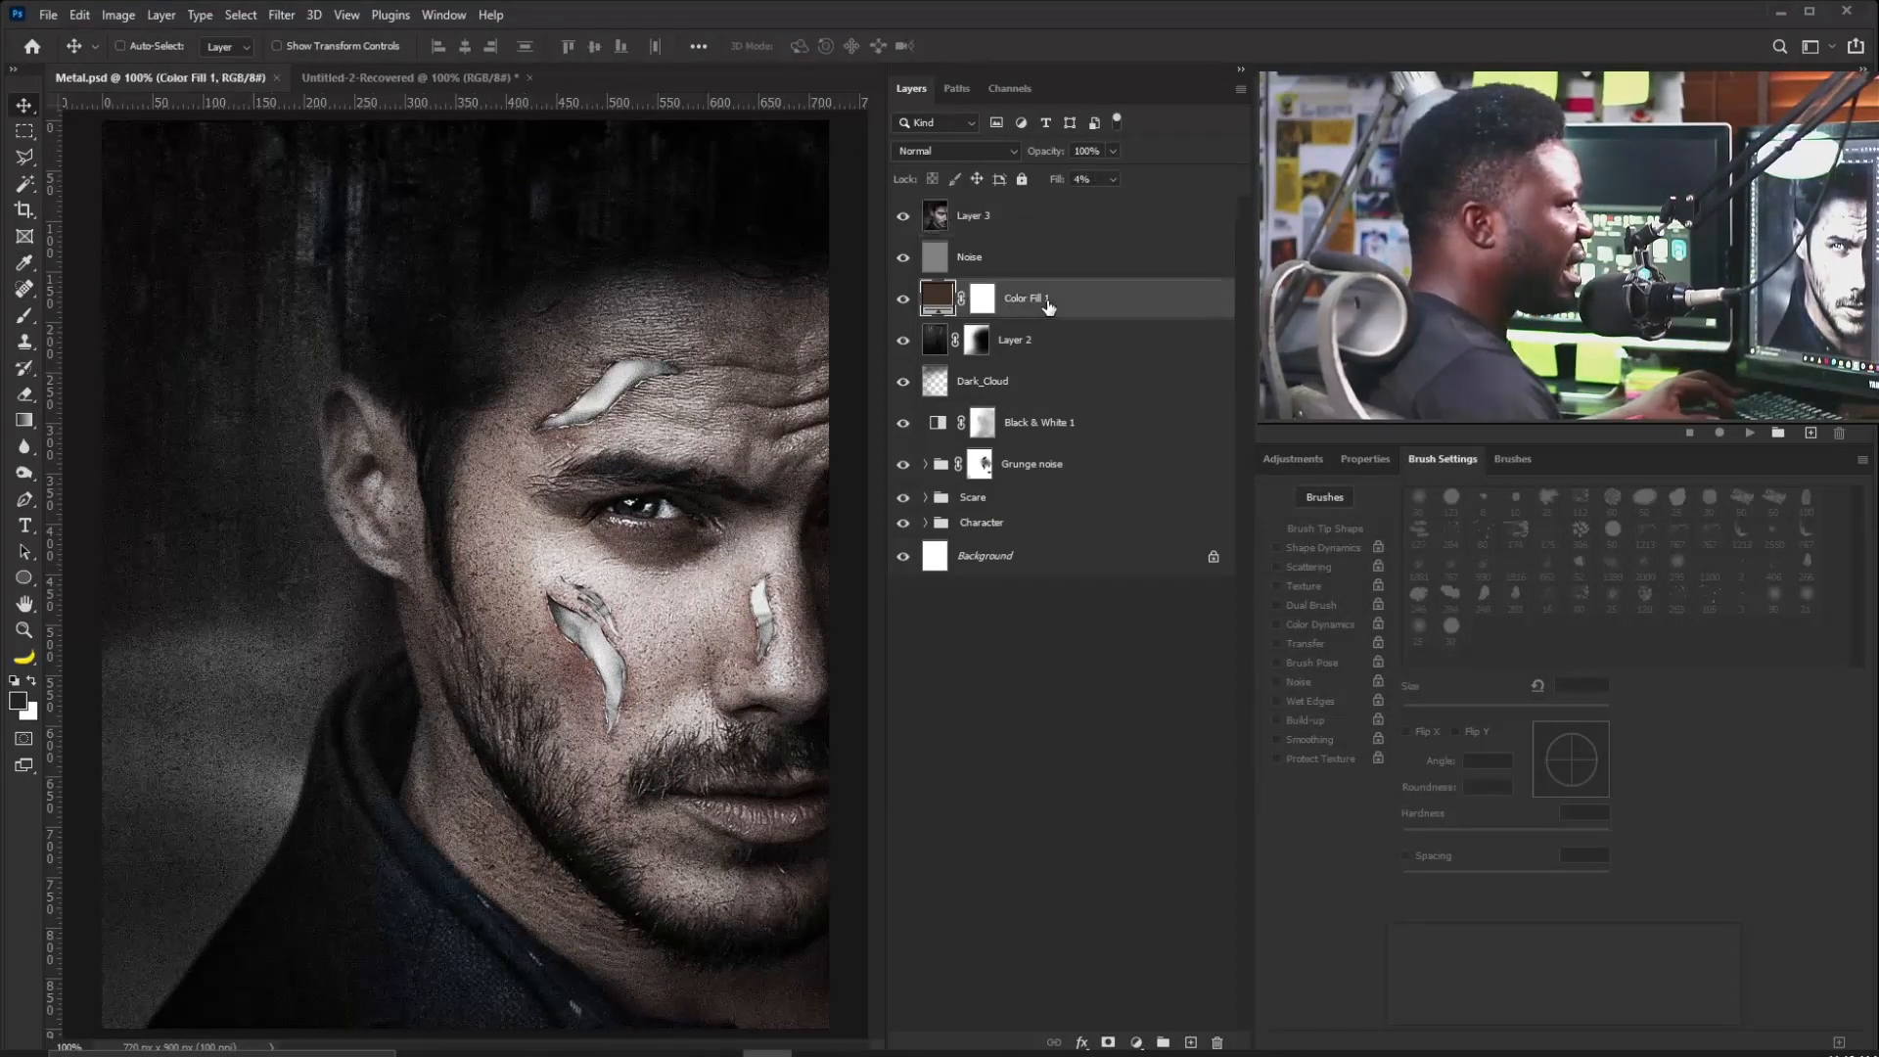
drag(1047, 307, 1185, 1045)
drag(1043, 291, 934, 217)
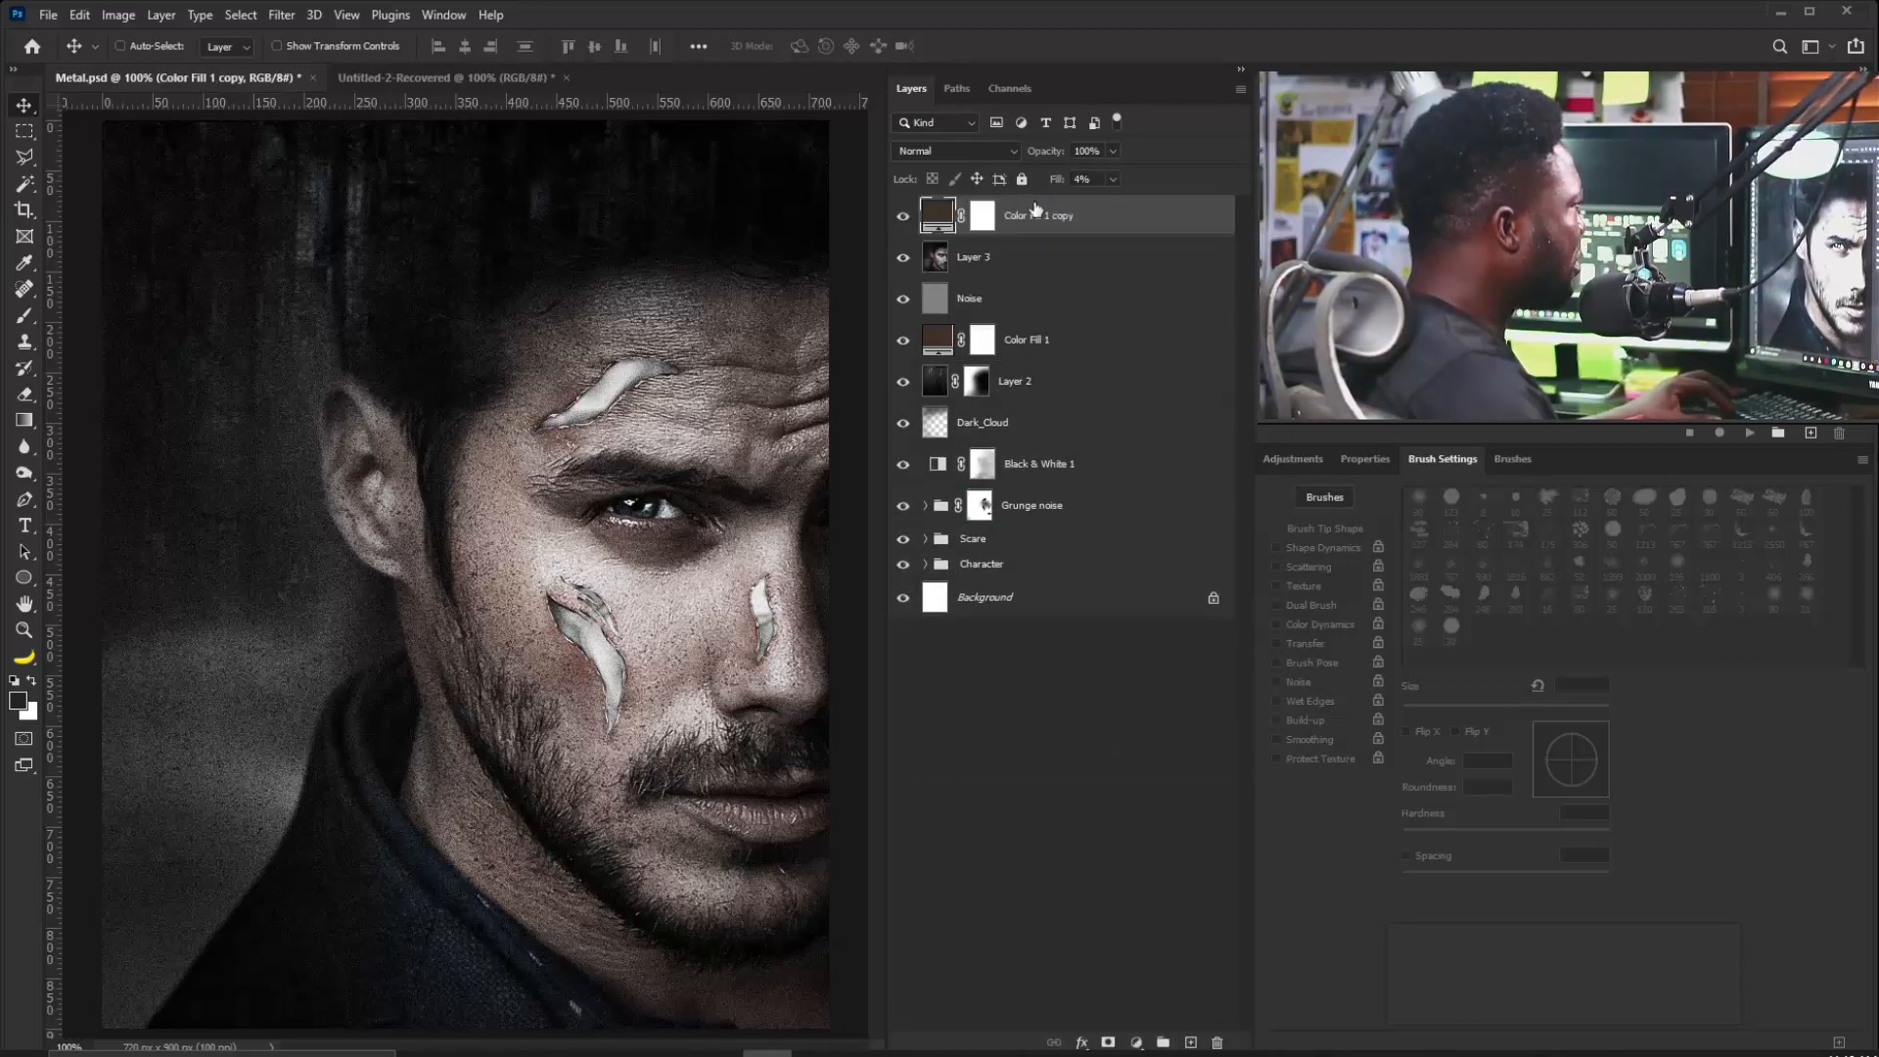
Set the Color Fill 1 copy layer's fill to 17% and compare the portrait with and without the layer.
double_click(931, 217)
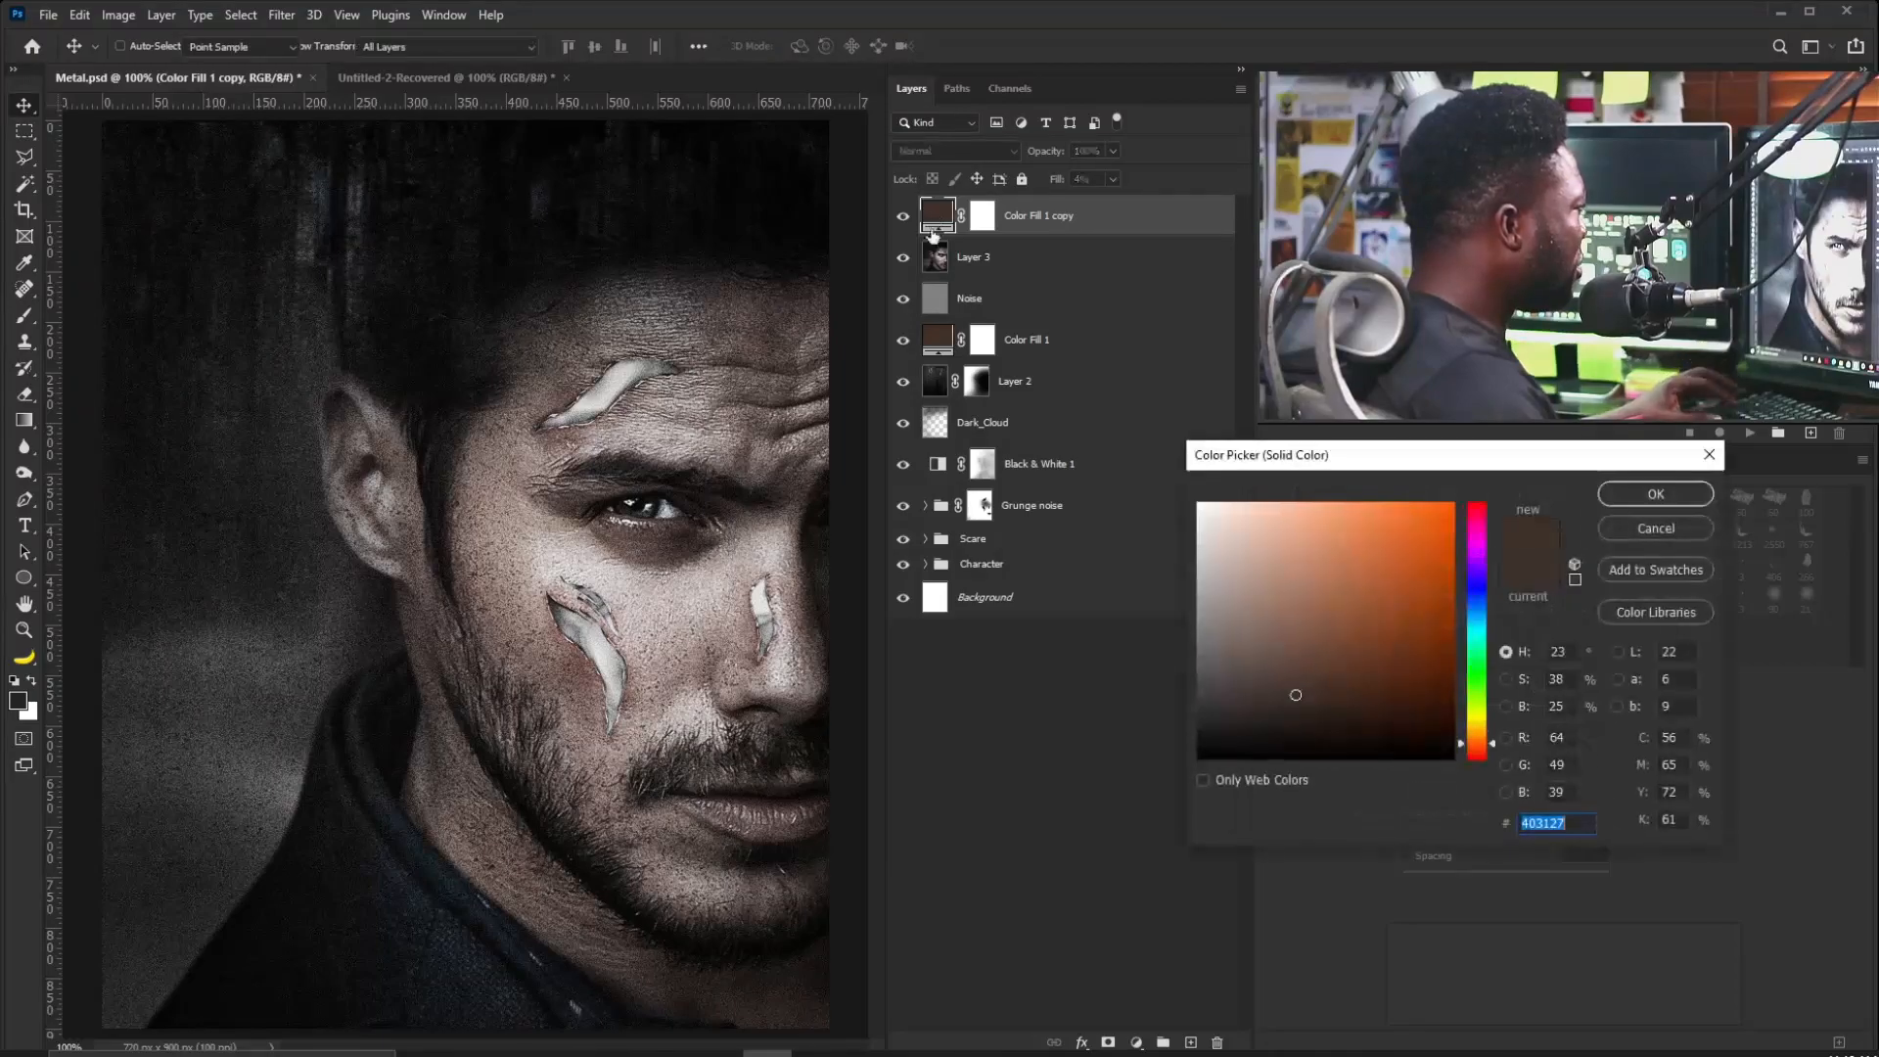
click(1656, 494)
key(v)
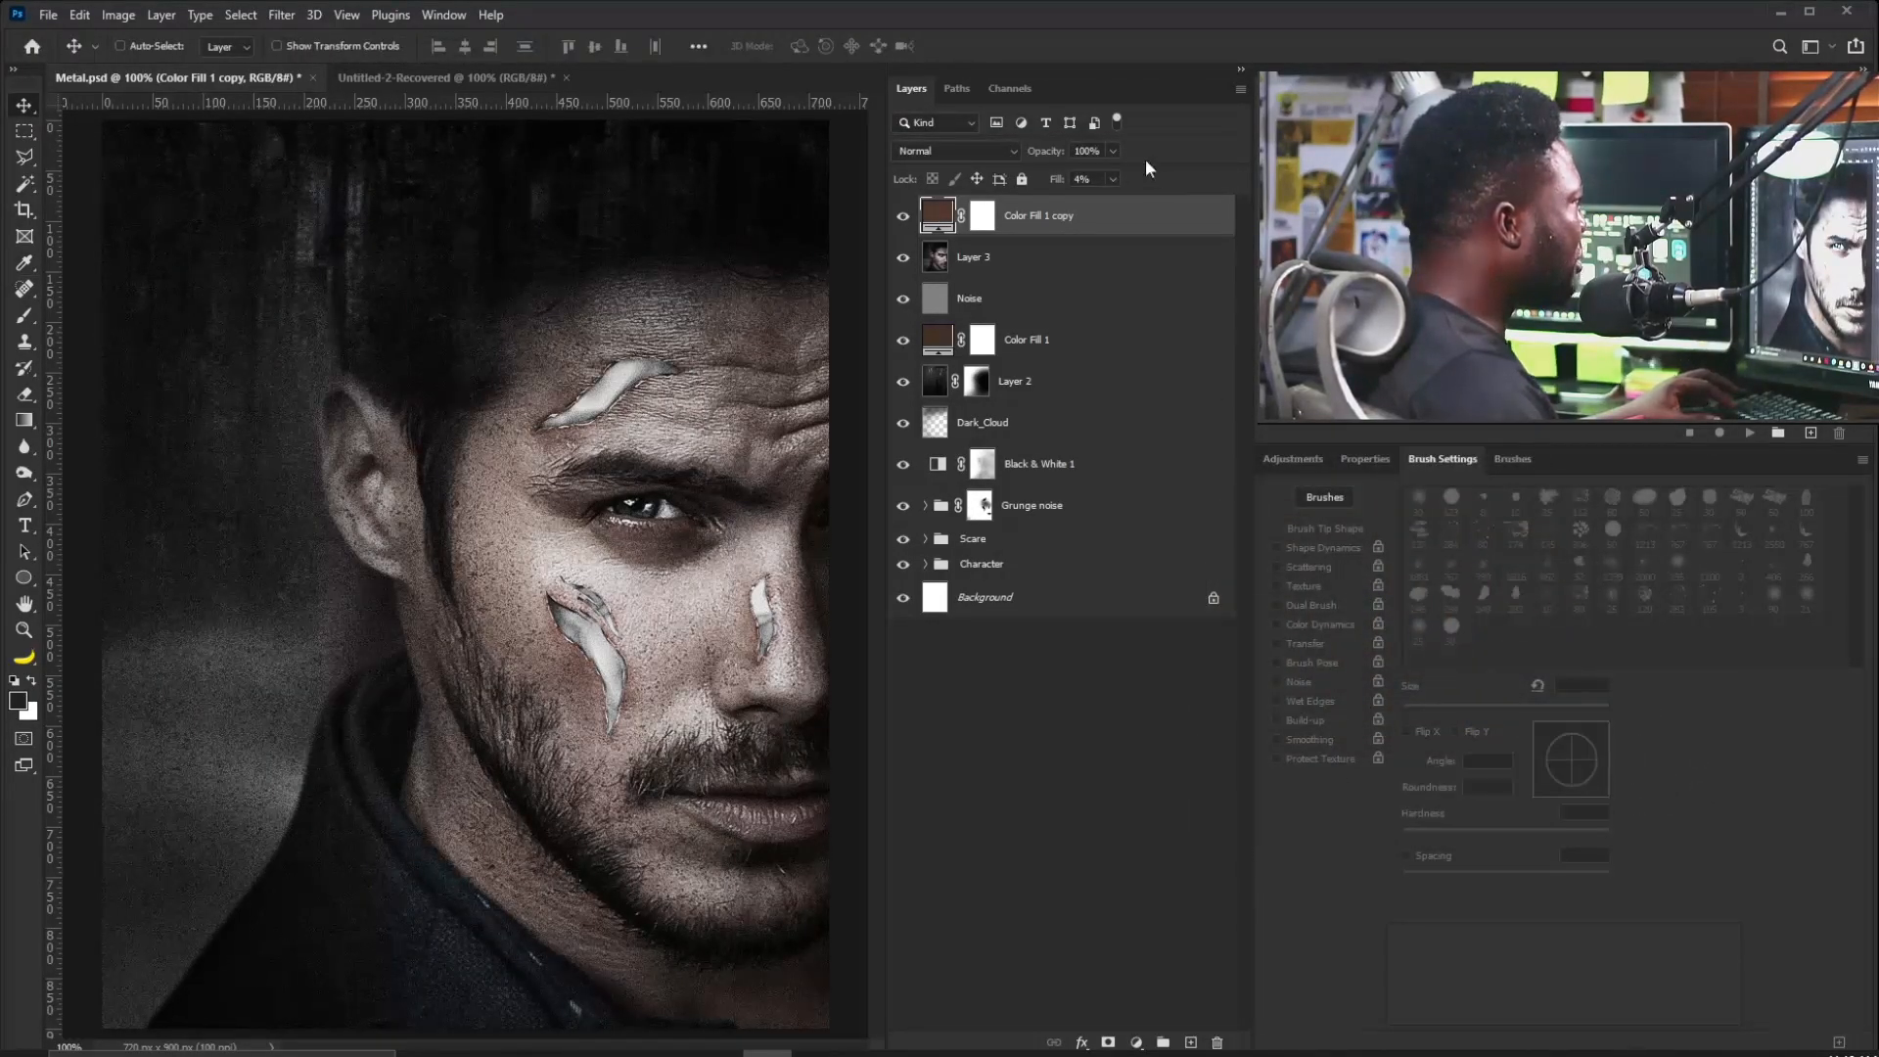
click(1113, 180)
mouse_move(1113, 200)
mouse_down()
mouse_move(1143, 210)
mouse_move(1129, 213)
mouse_up()
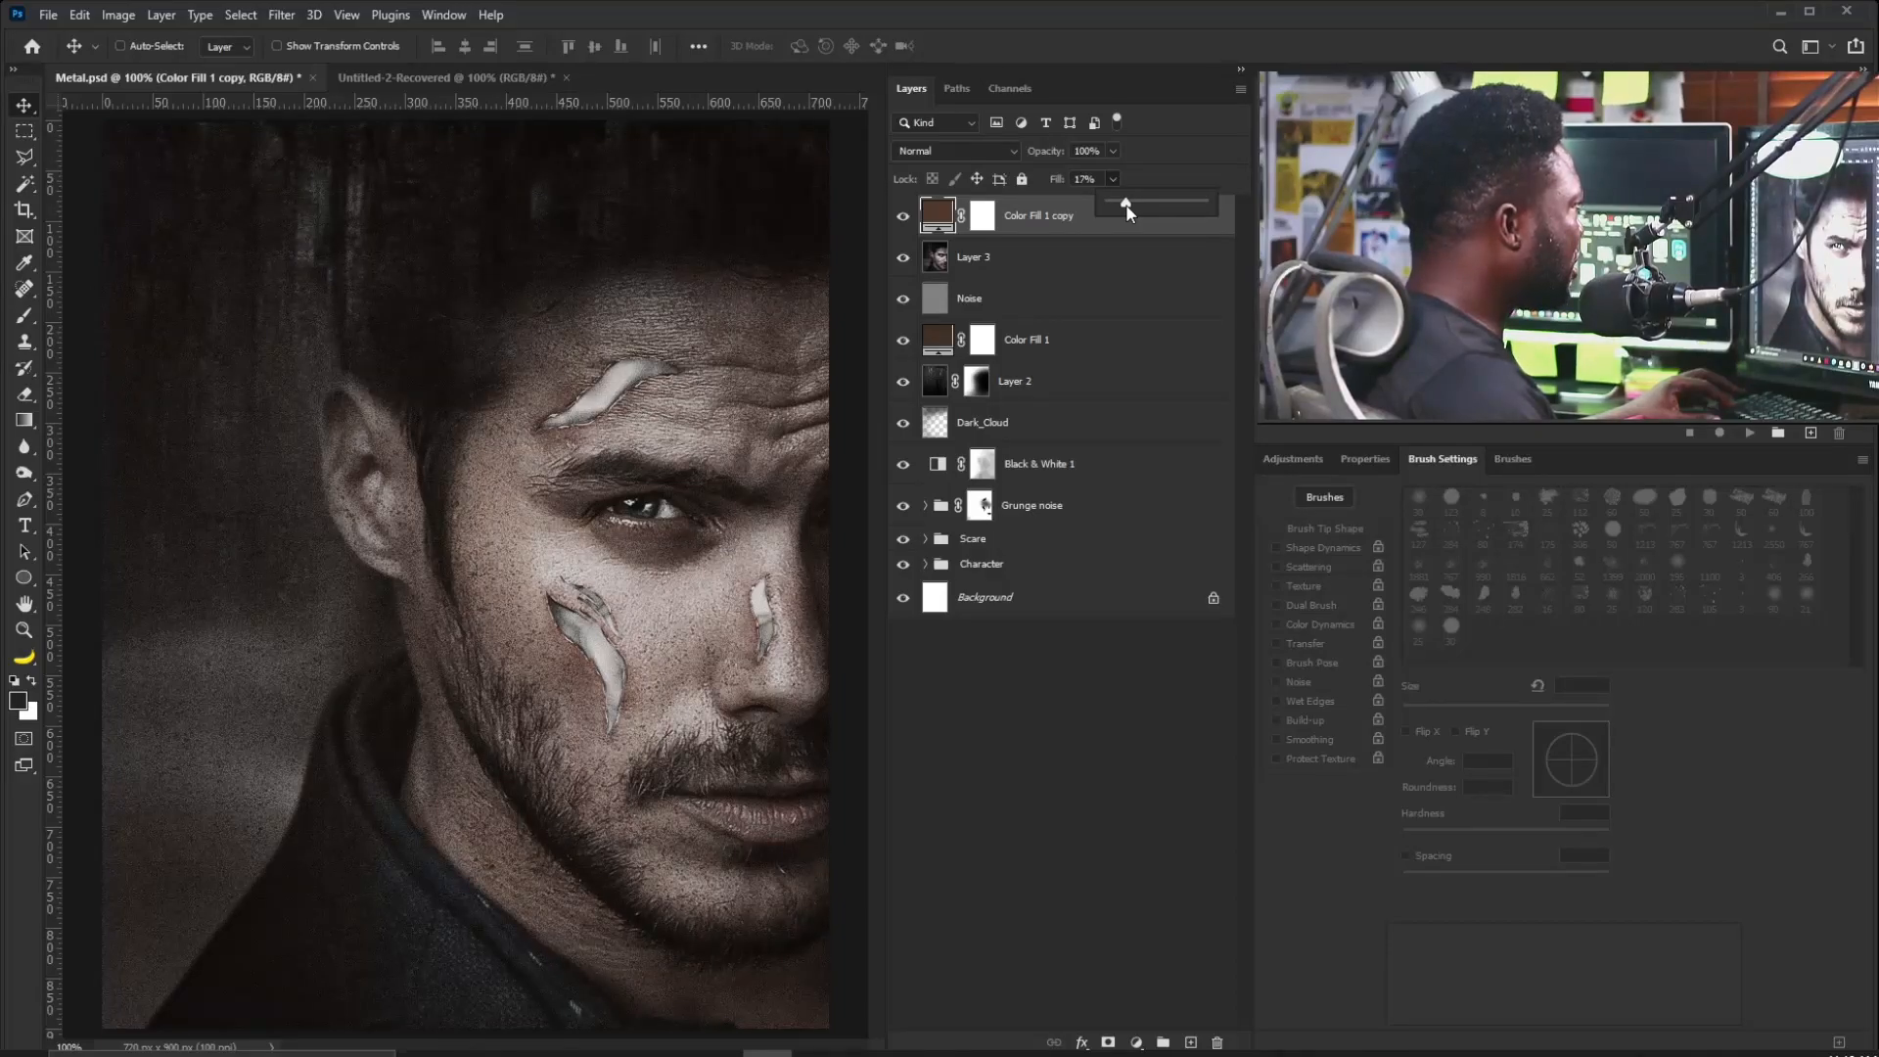
click(902, 216)
click(901, 218)
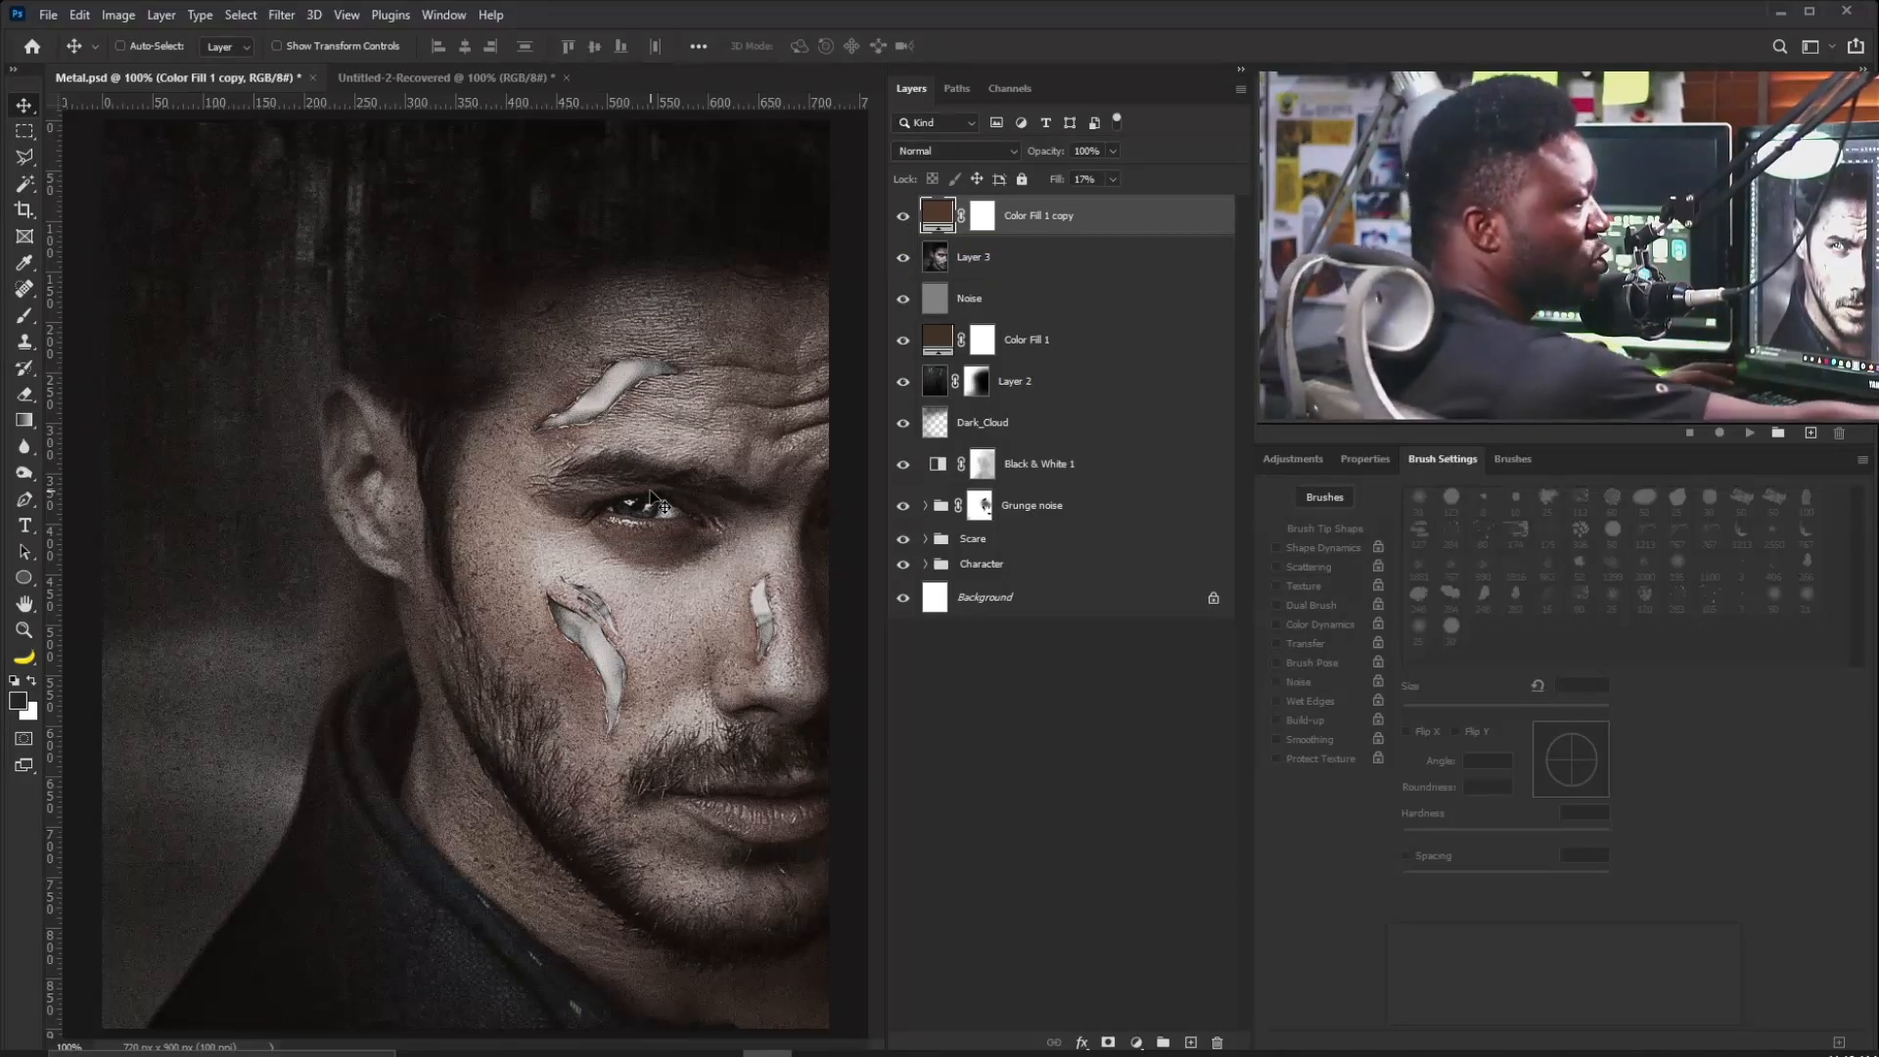
Paint black on the Color Fill 1 copy mask over the face with a soft 250 px brush to remove the tint there.
click(982, 216)
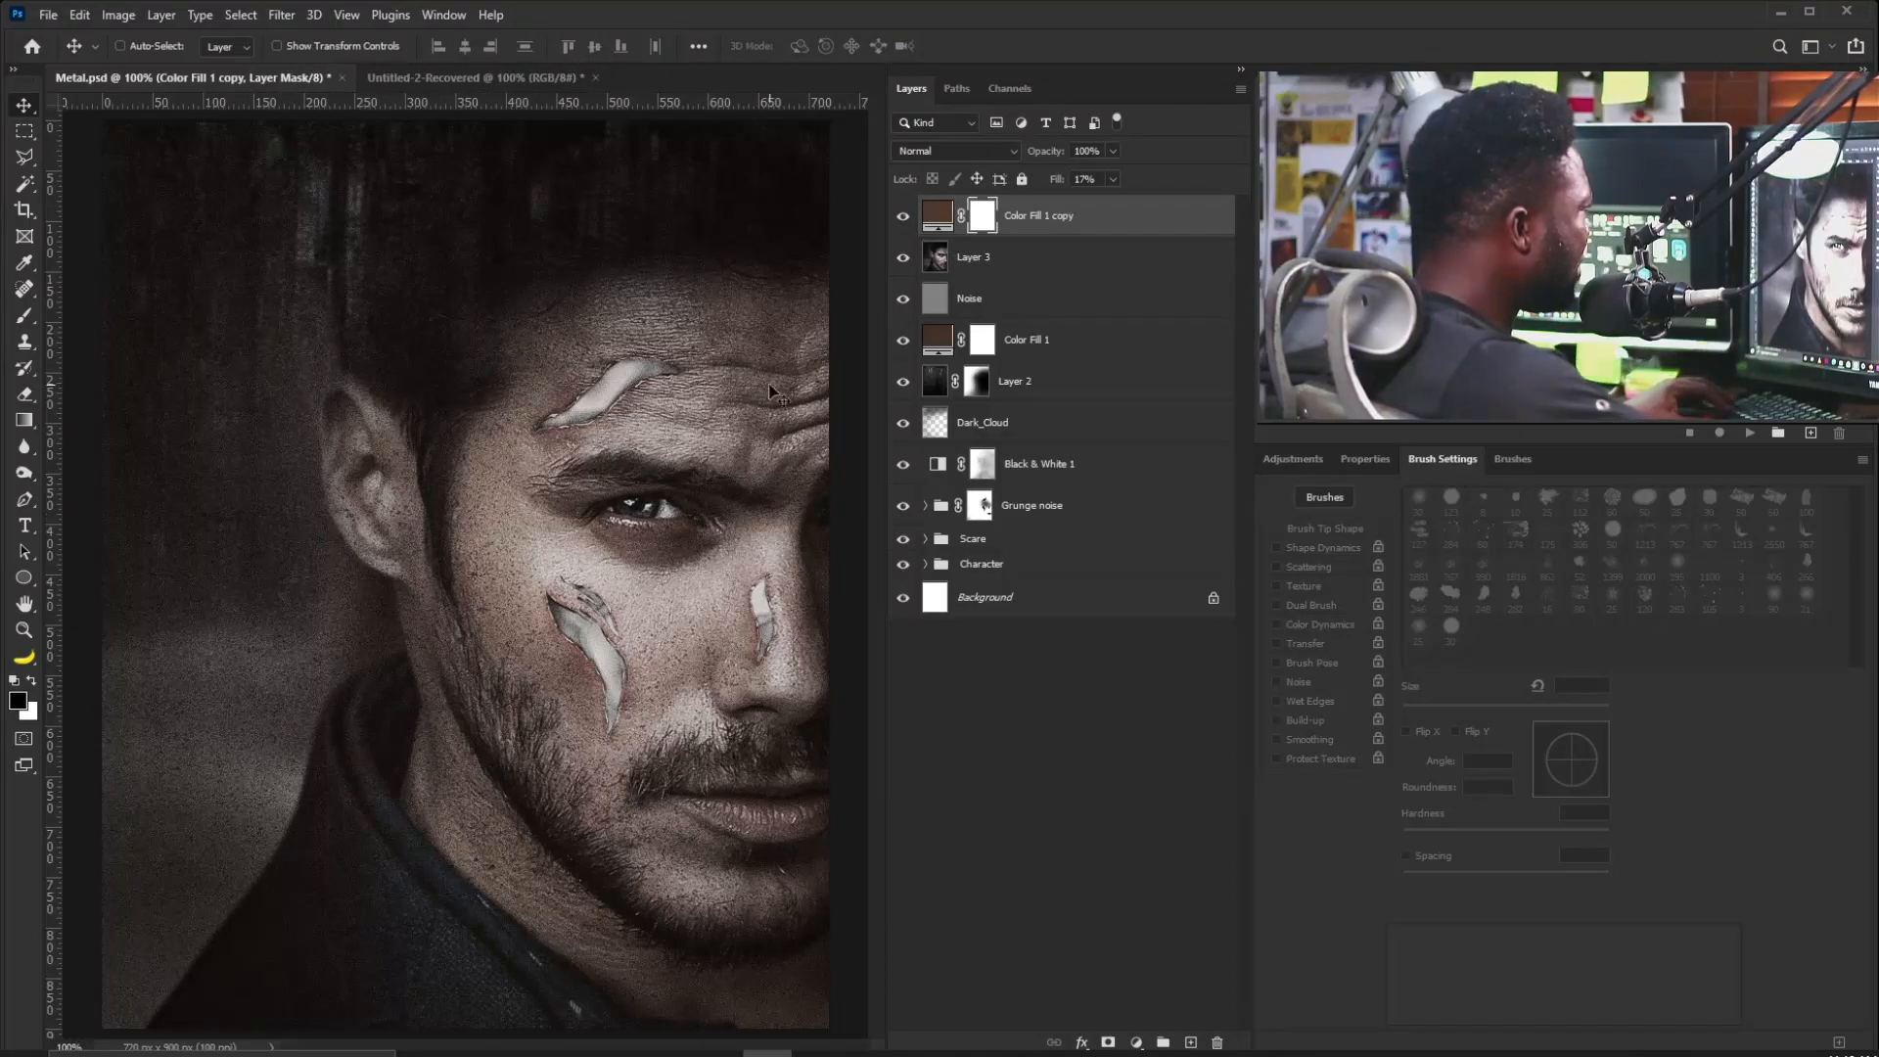
key(b)
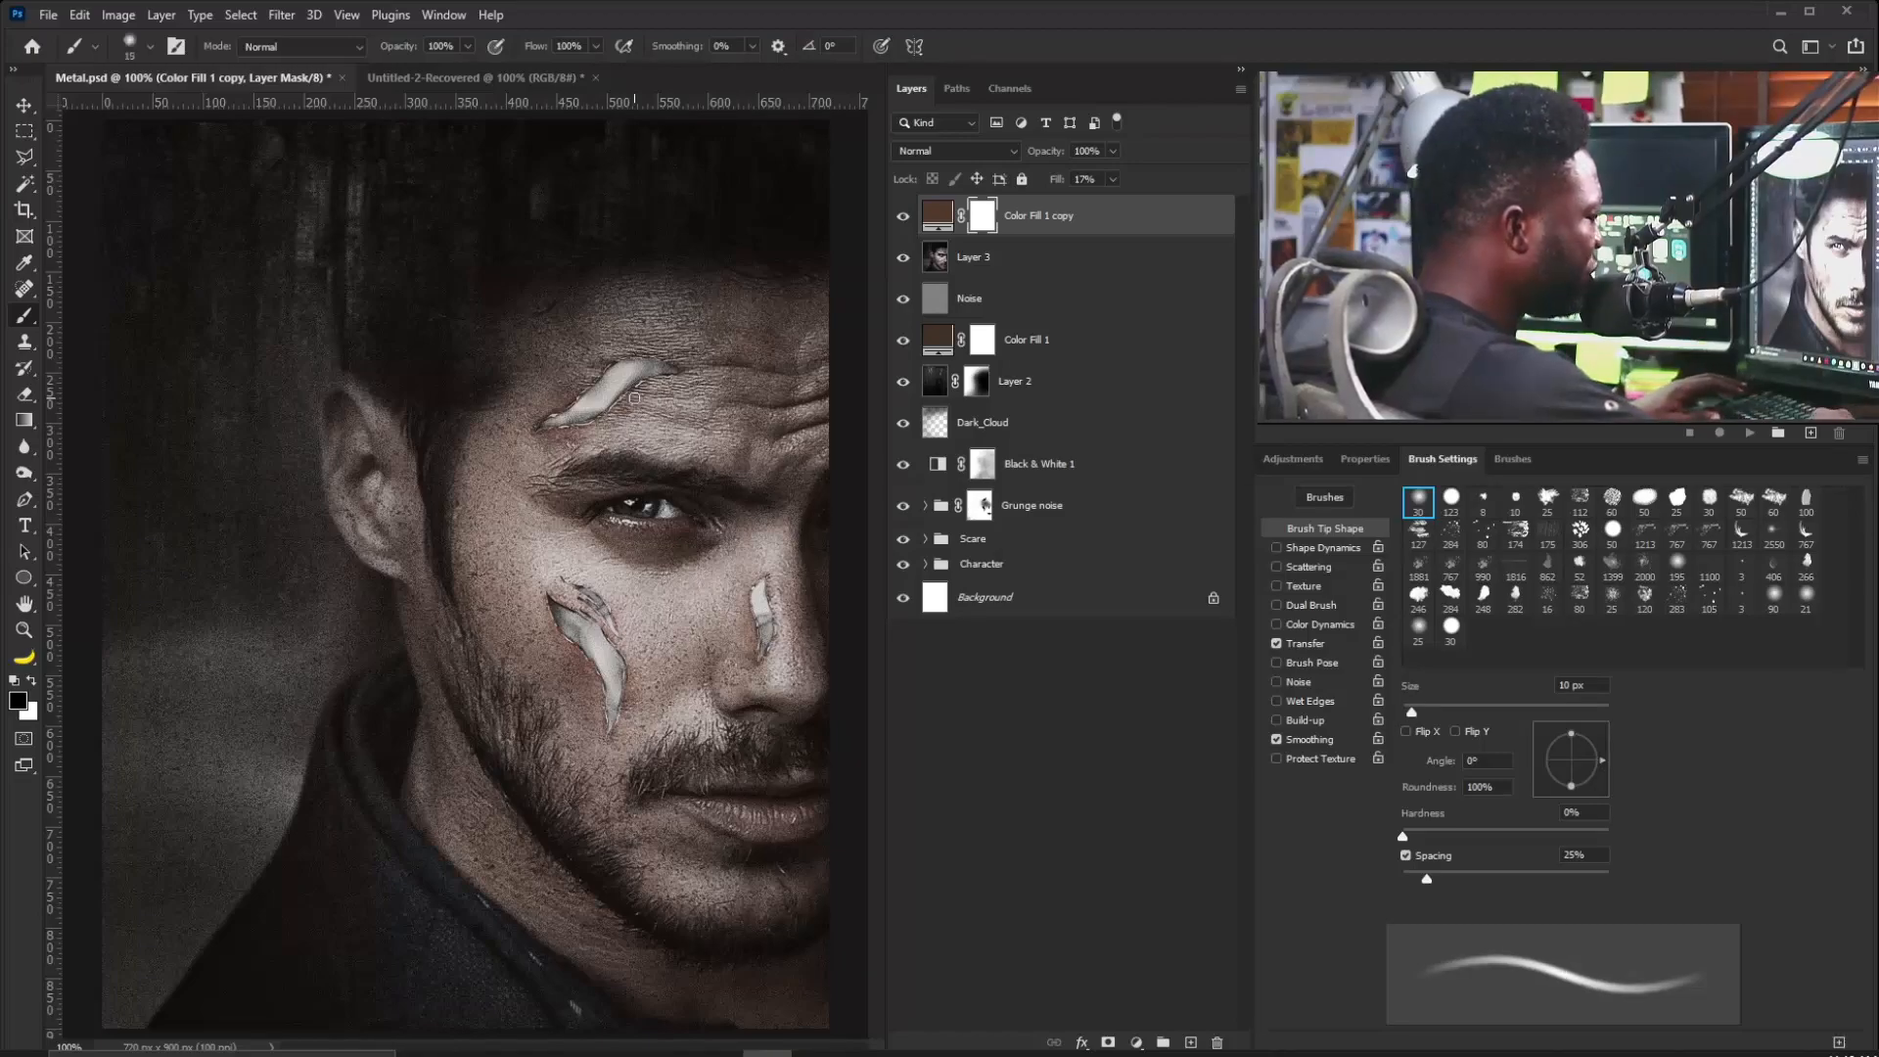
key(bracketright)
key(bracketright)
key(bracketright)
key(bracketright)
key(bracketright)
key(bracketright)
key(bracketright)
key(bracketright)
key(bracketright)
key(bracketright)
key(bracketright)
key(bracketright)
key(bracketright)
key(bracketright)
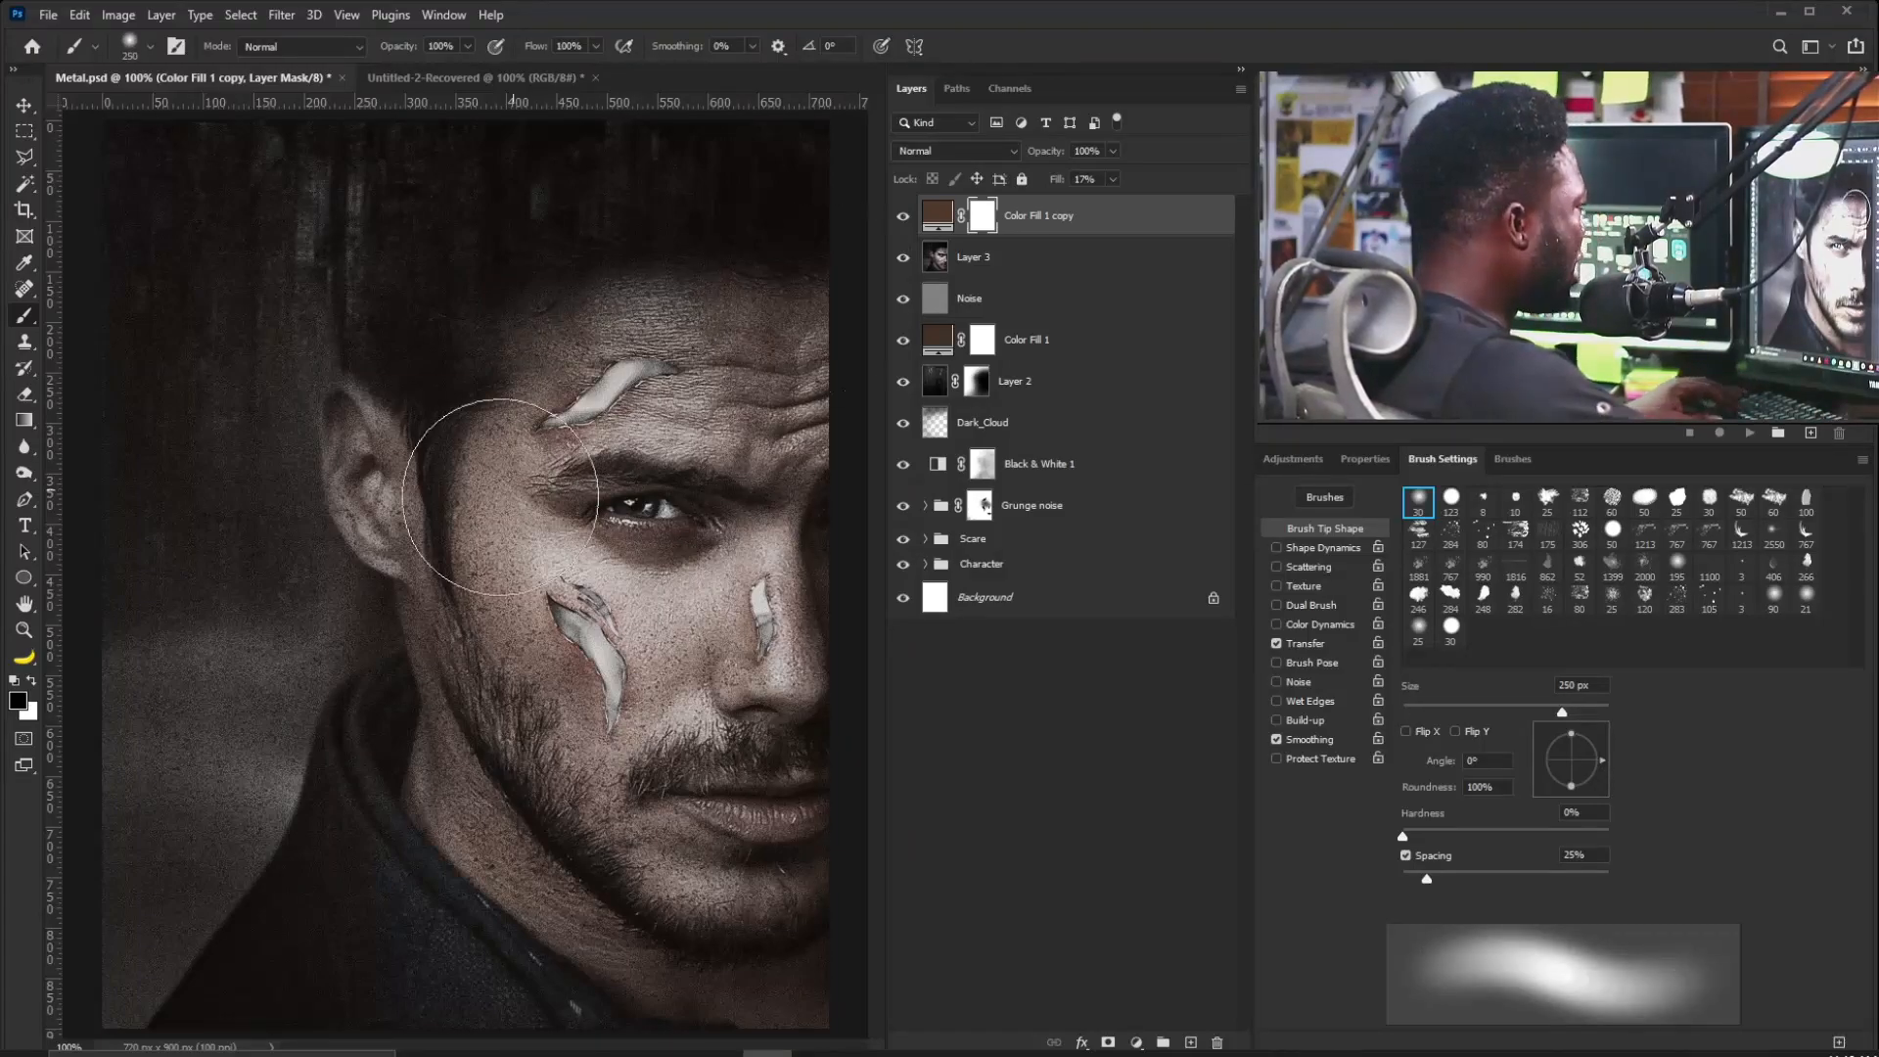
mouse_move(763, 349)
mouse_down()
mouse_move(644, 427)
mouse_move(729, 399)
mouse_move(659, 434)
mouse_up()
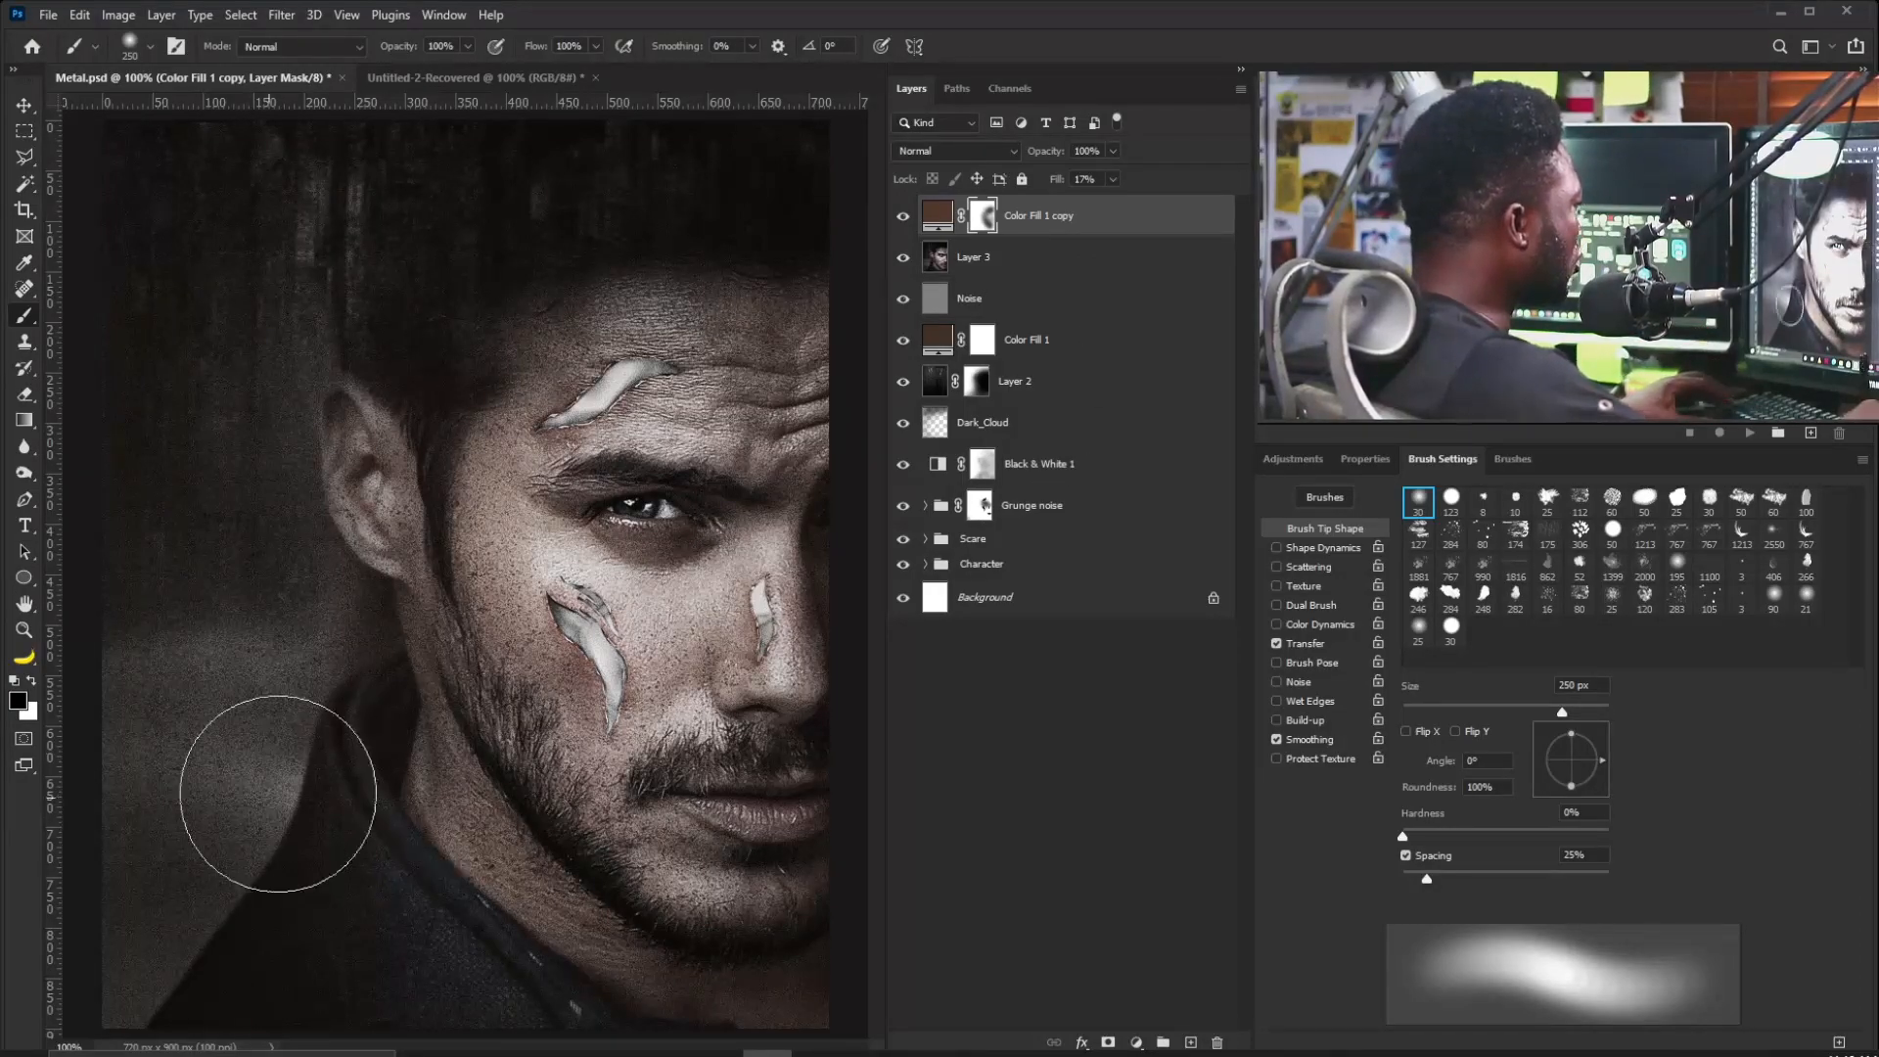
Create a new layer named Burn_Light in Soft Light mode, filled with 50% gray.
alt+click(1191, 1042)
drag(1222, 436, 919, 666)
text(Burn)
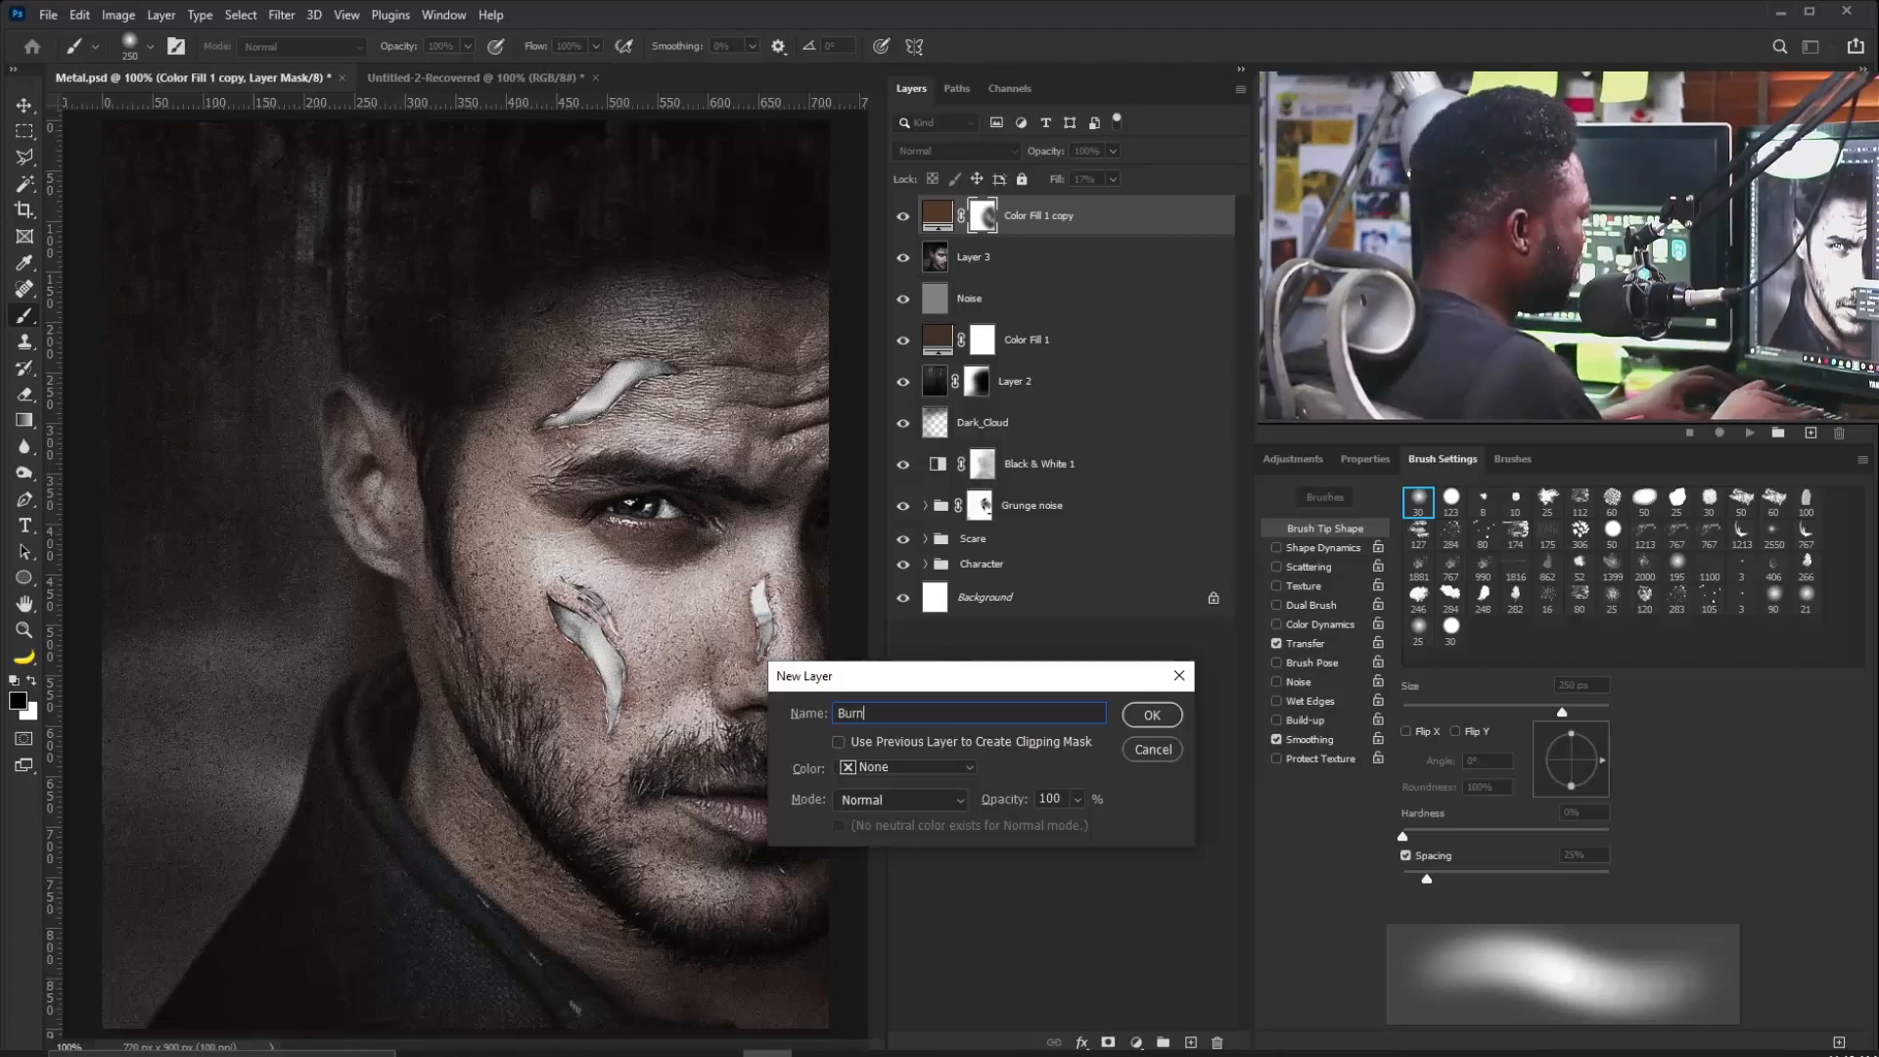
text(_Light)
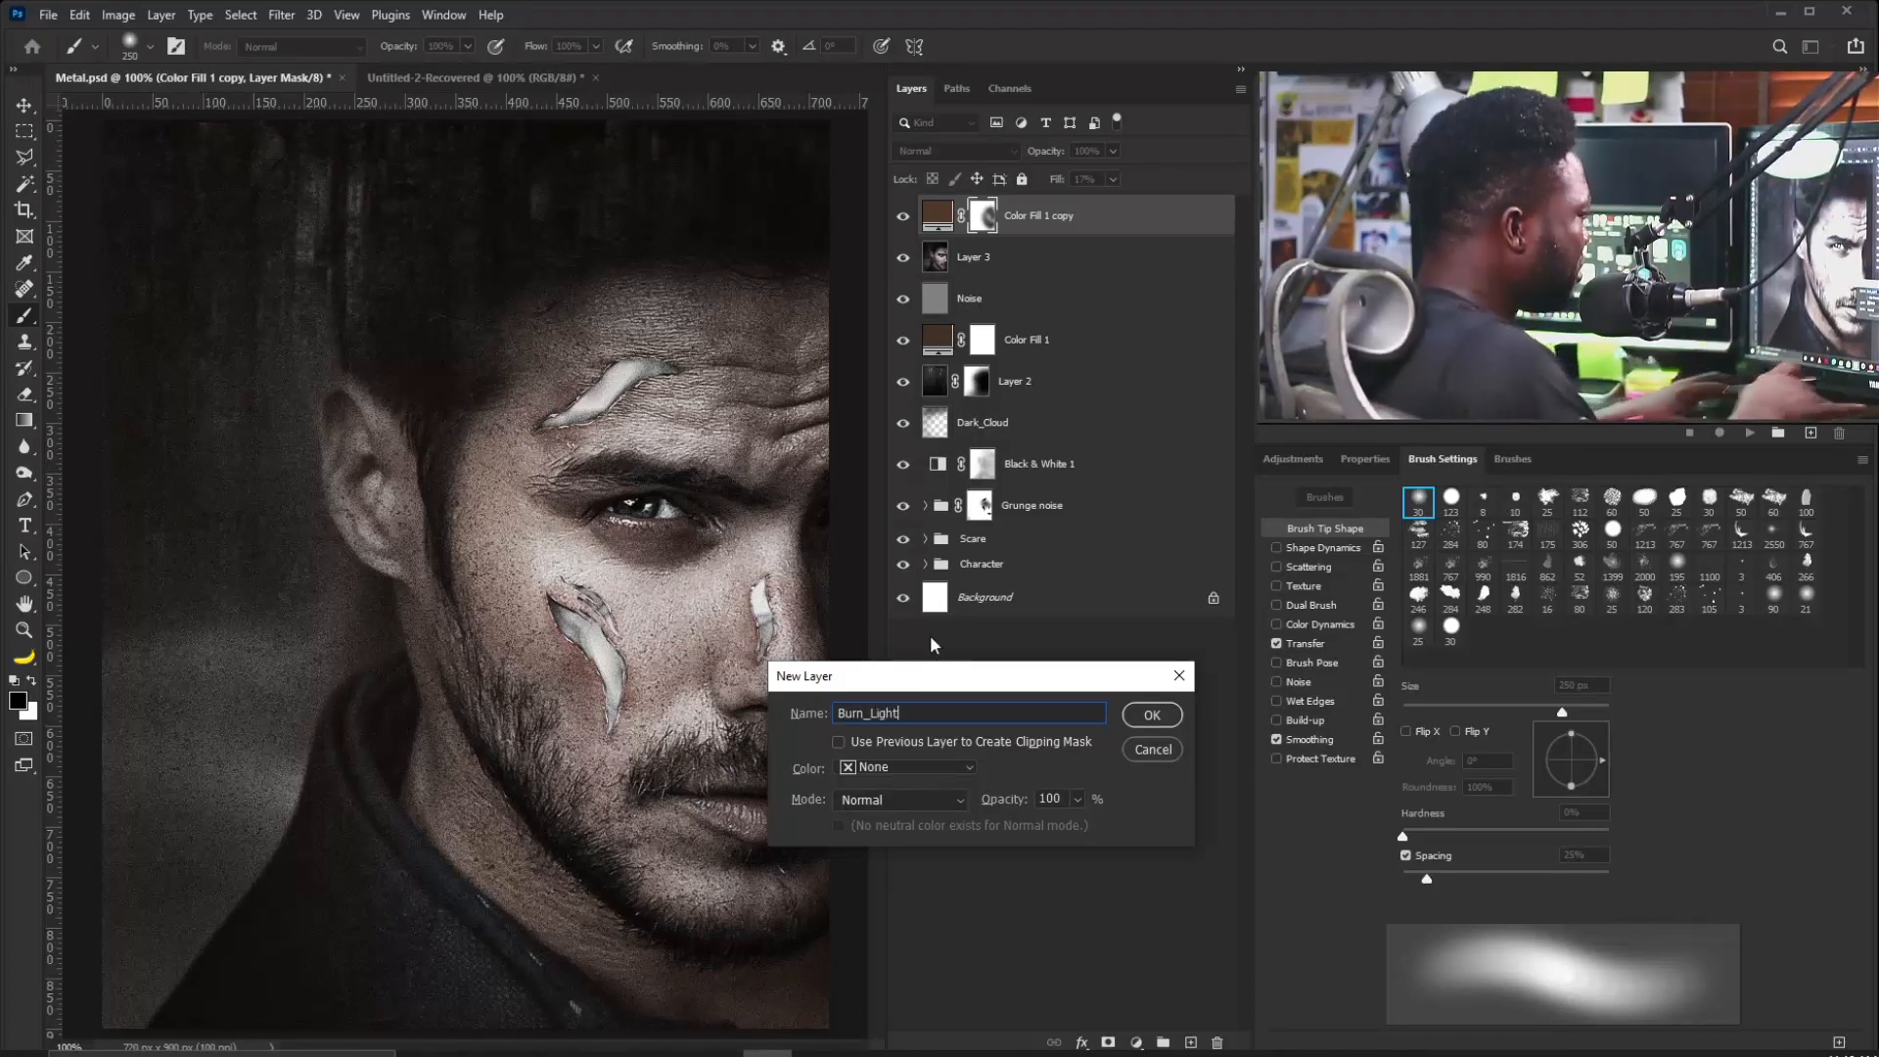
click(907, 800)
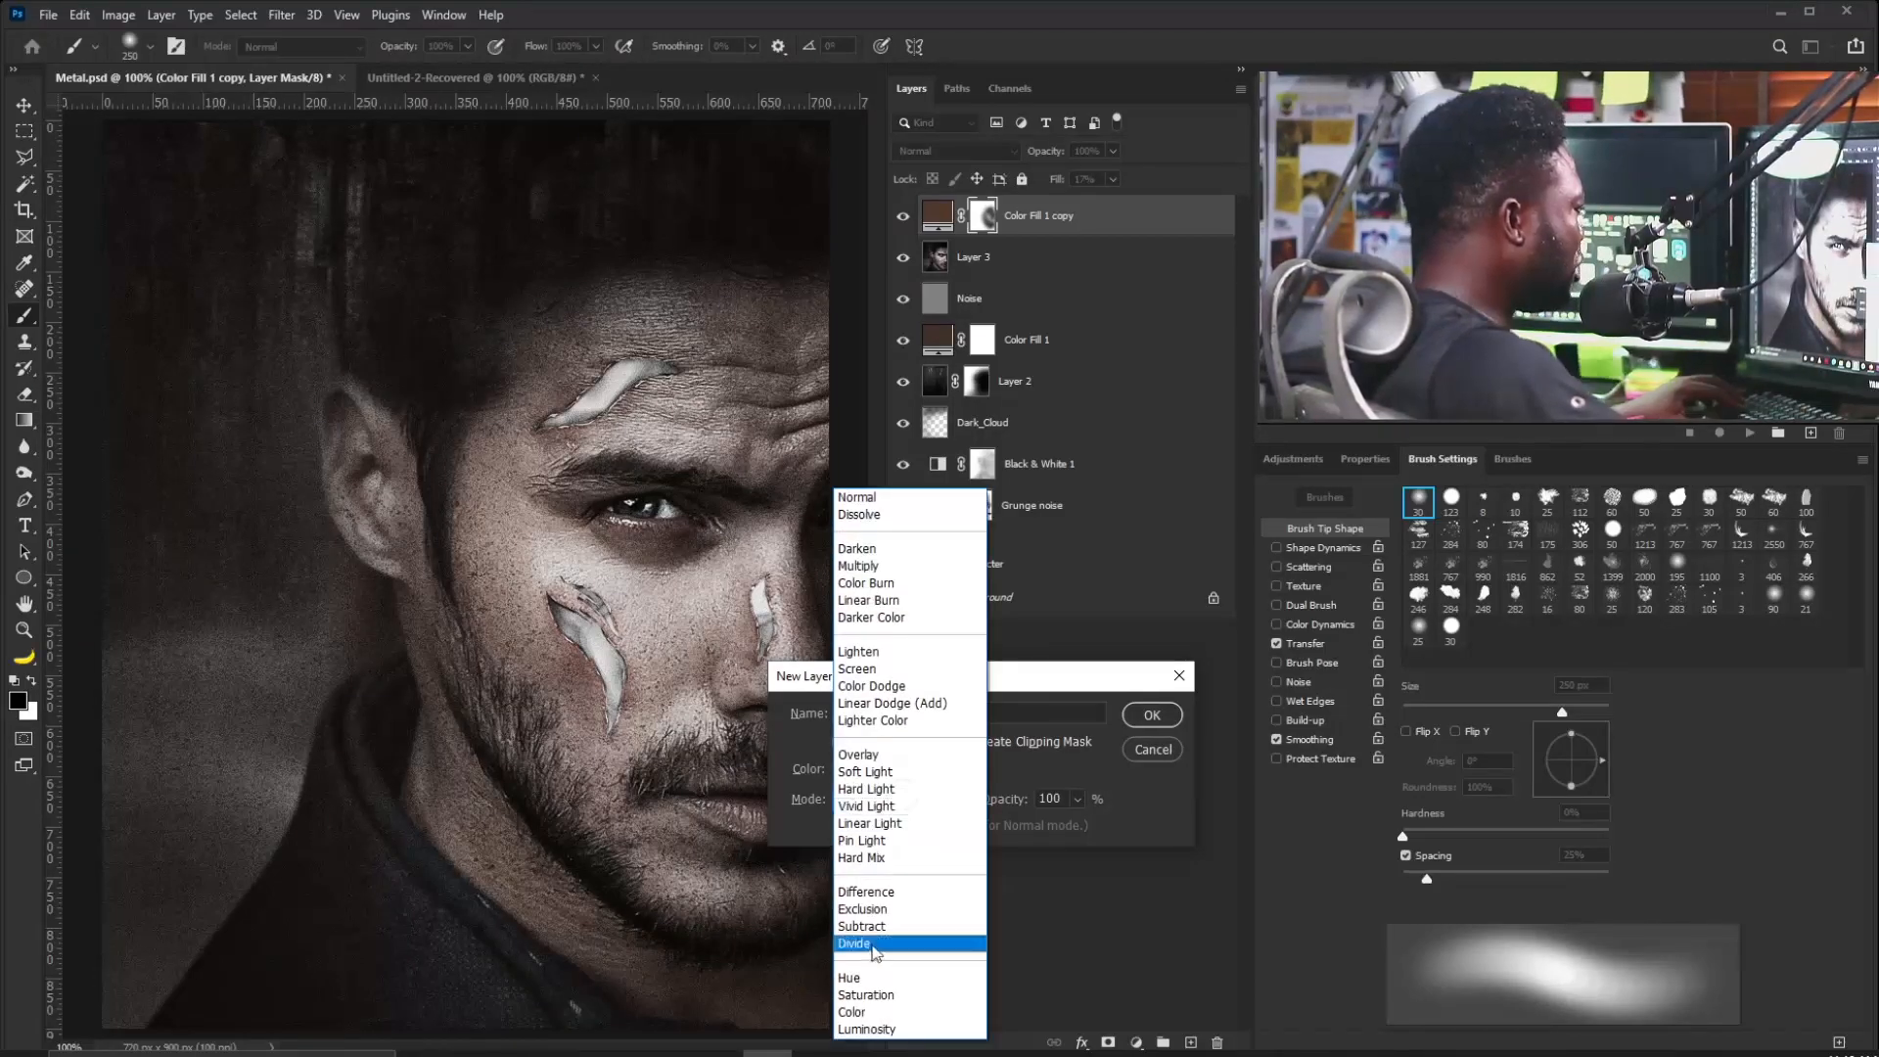
click(886, 778)
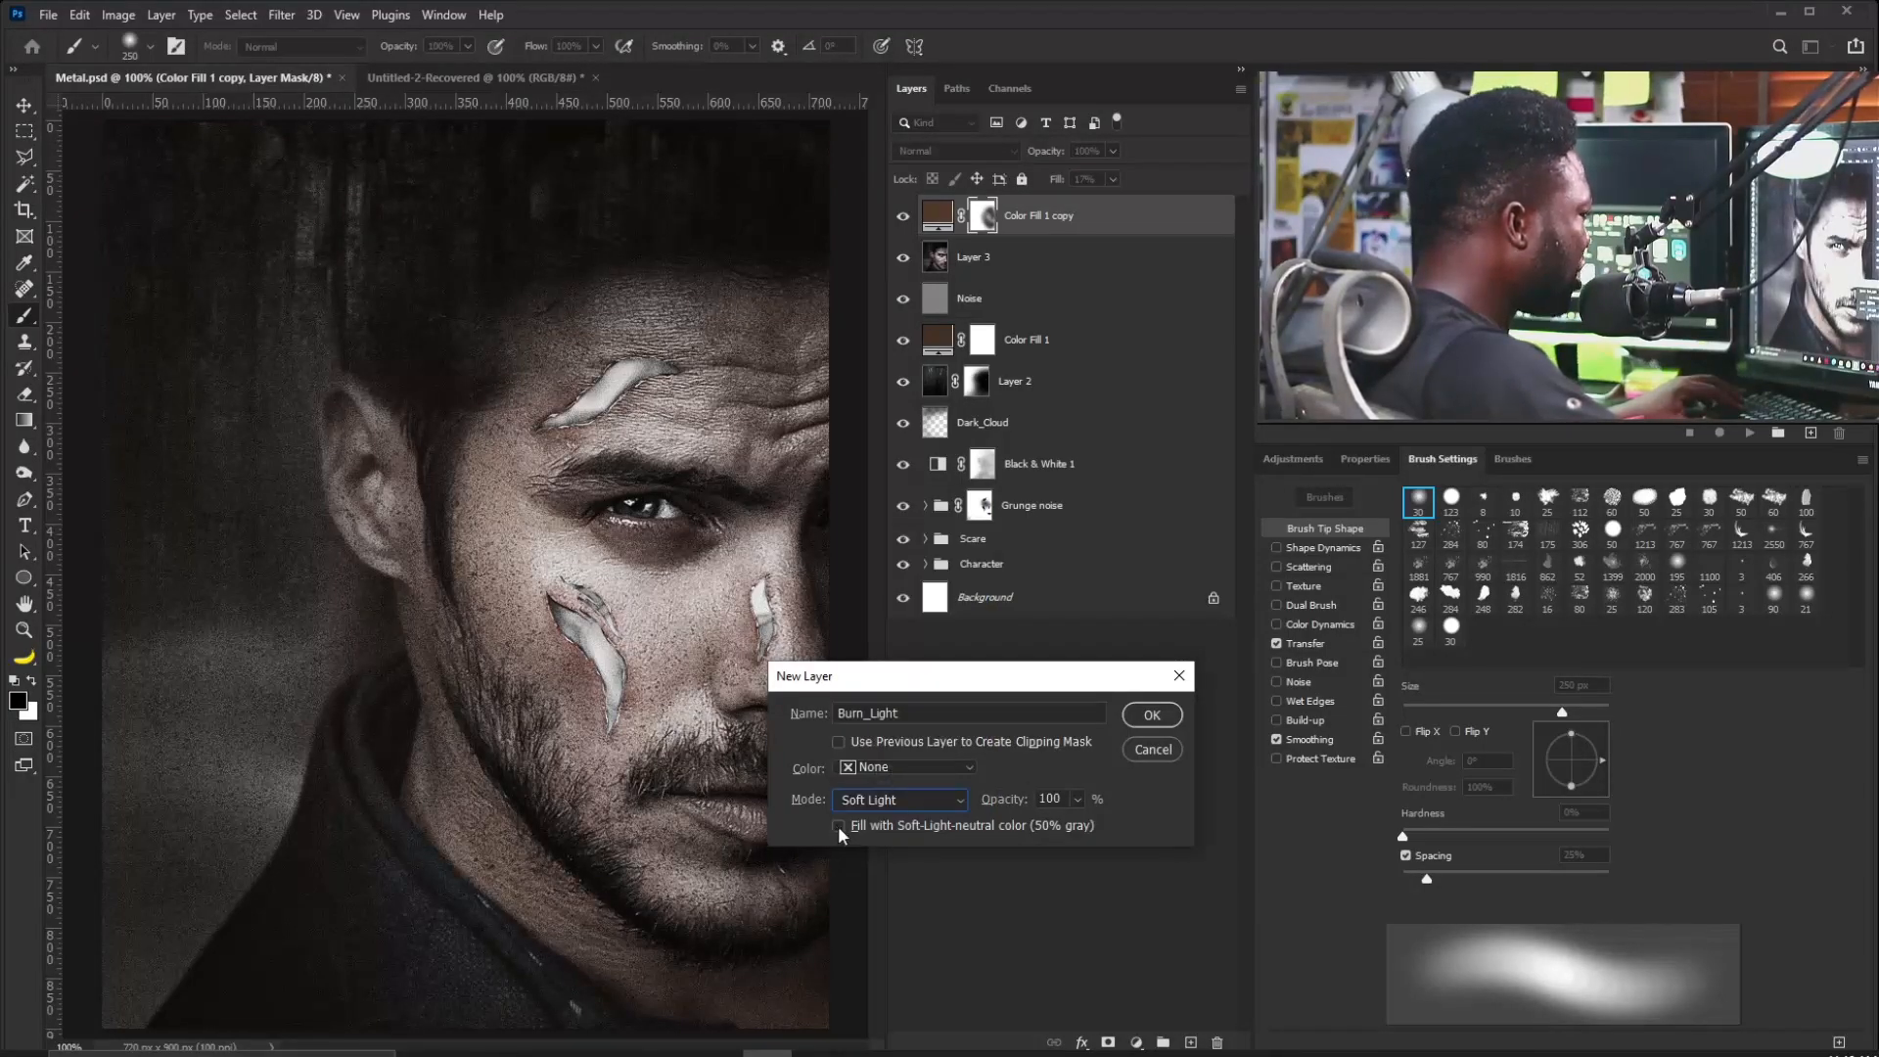
click(1152, 715)
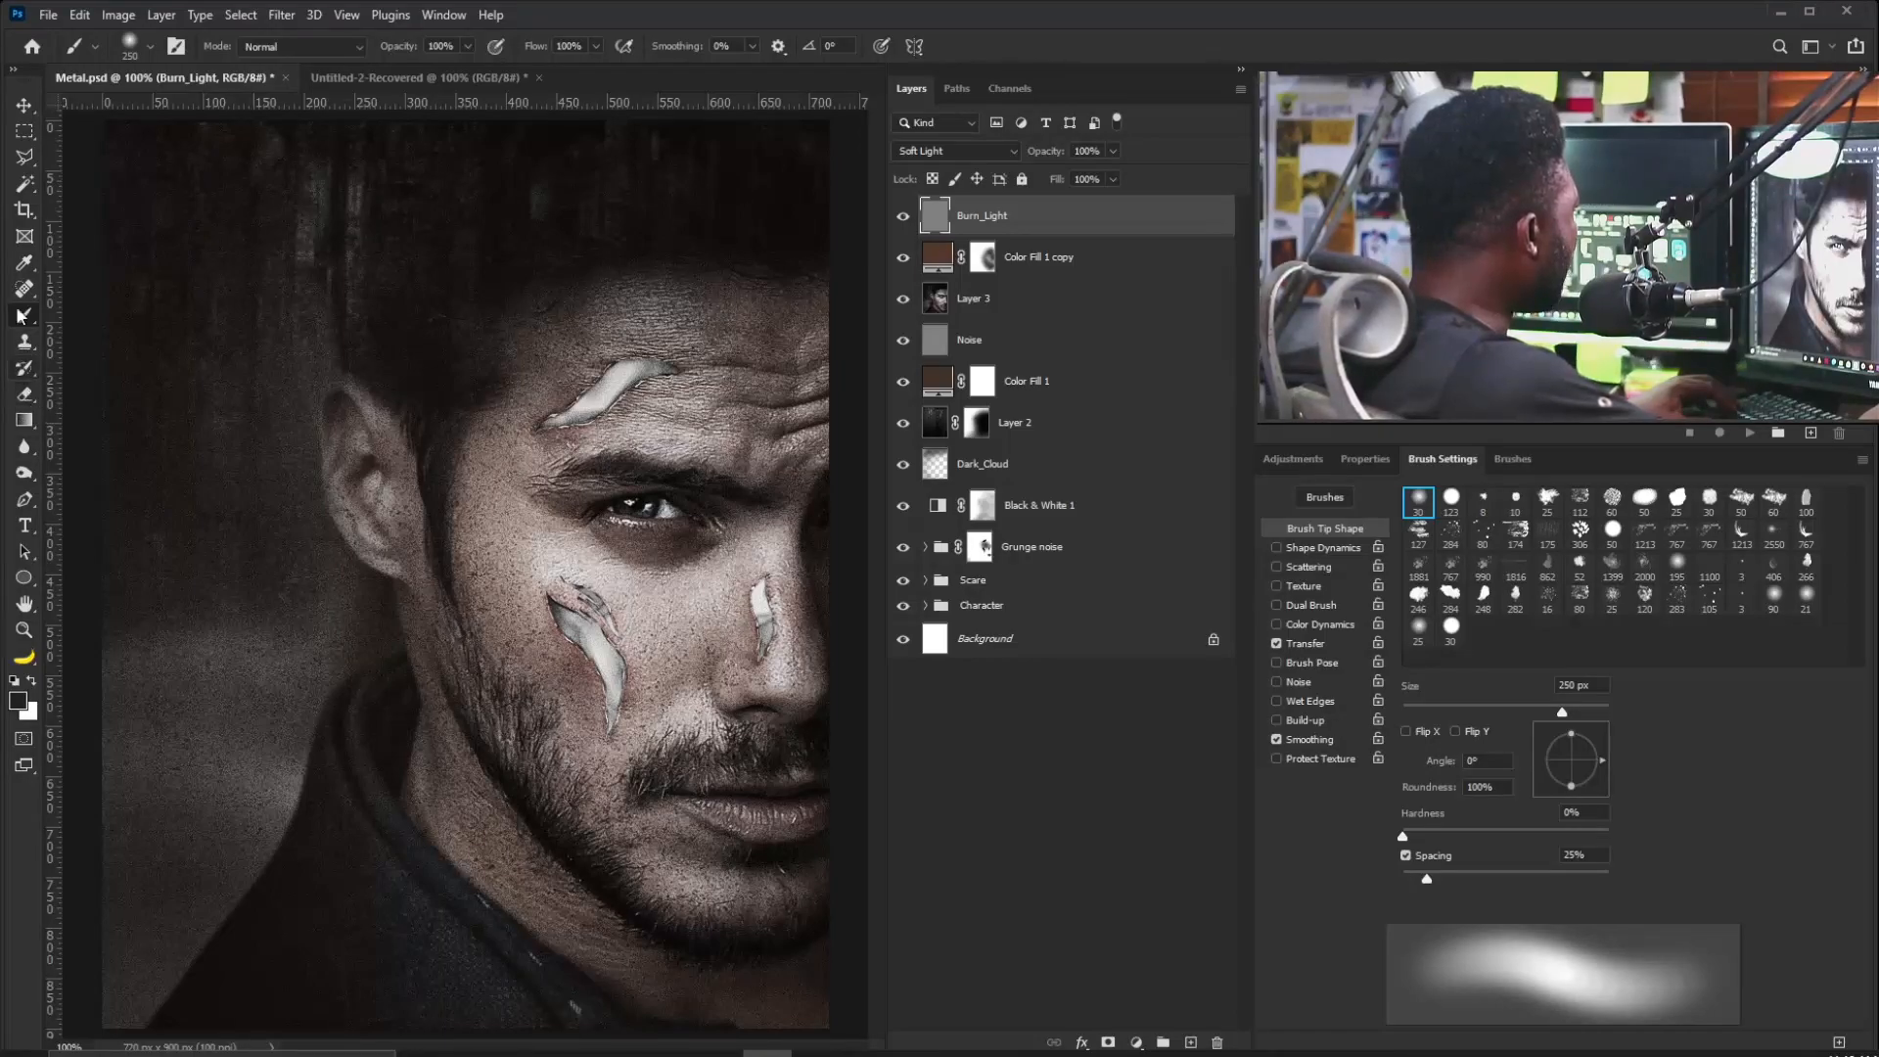
Darken the side of the face, the jaw and the forehead on Burn_Light using a 200 px Burn tool.
right_click(25, 473)
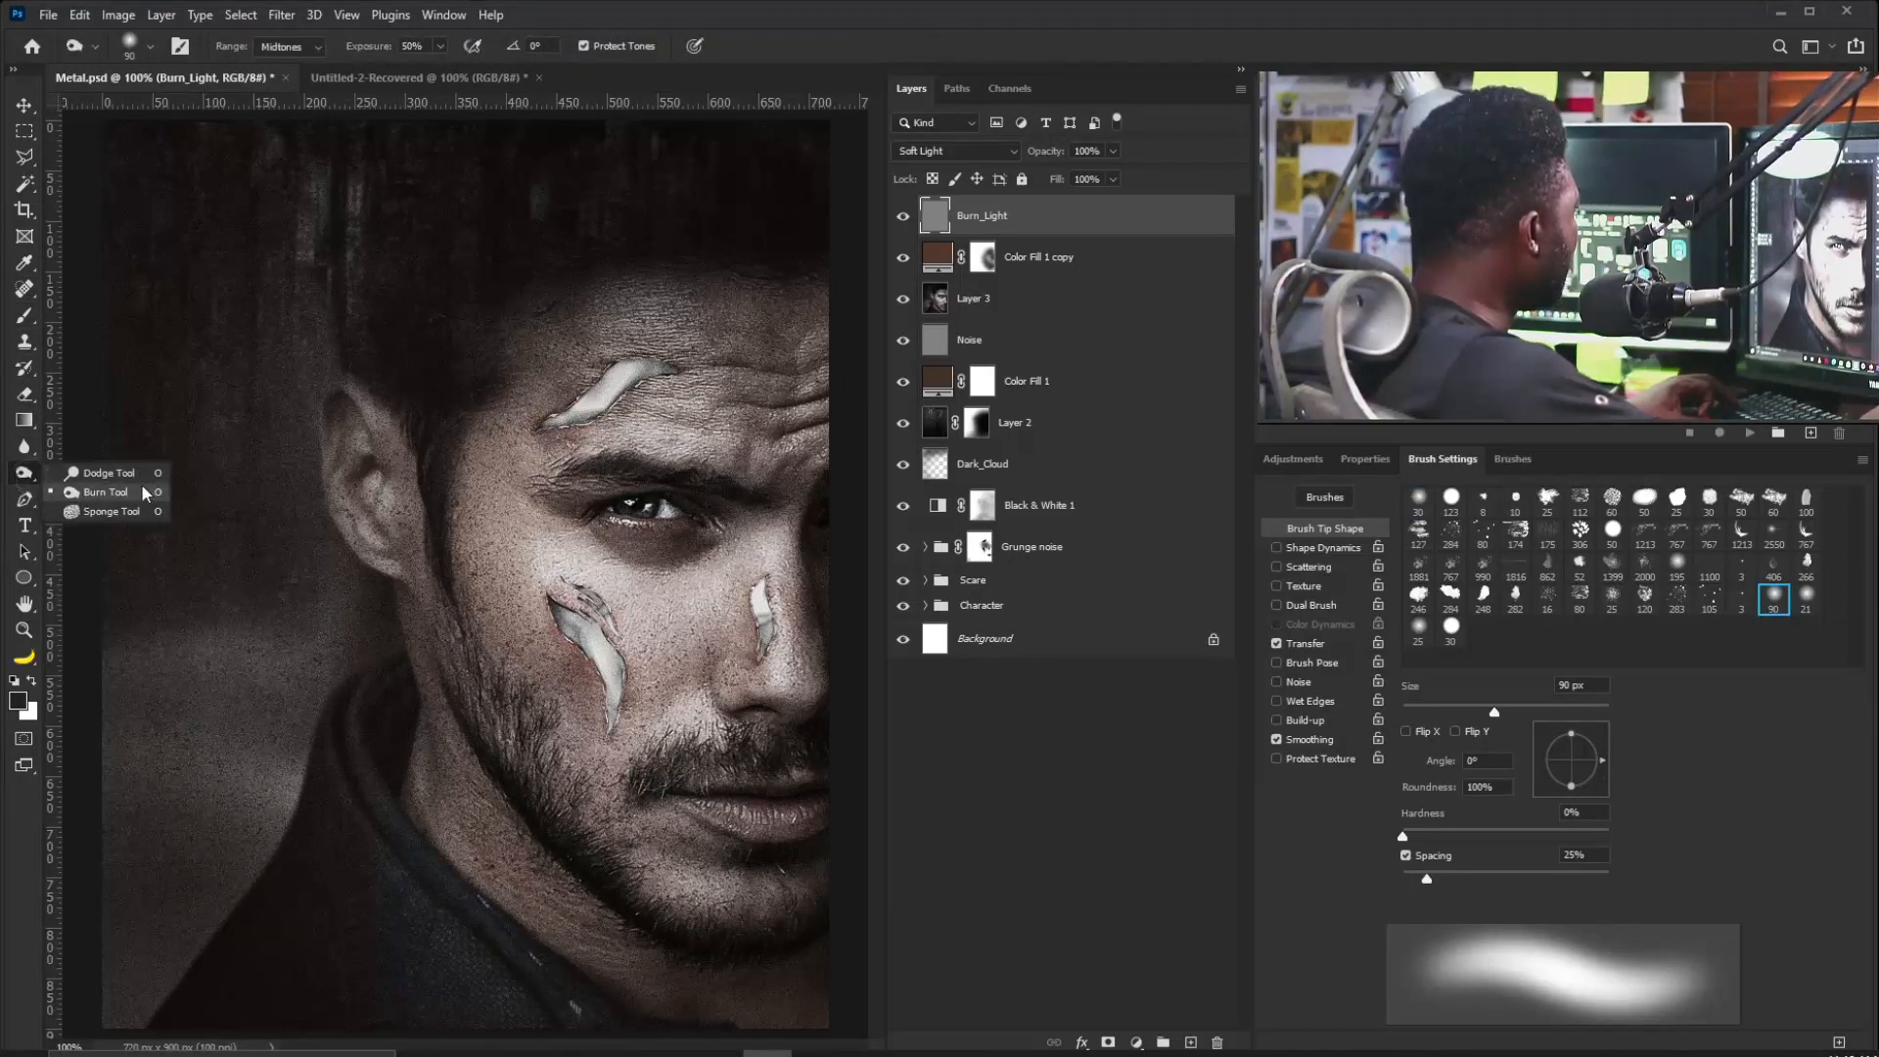
click(78, 497)
key(bracketright)
key(bracketright)
key(bracketright)
key(bracketright)
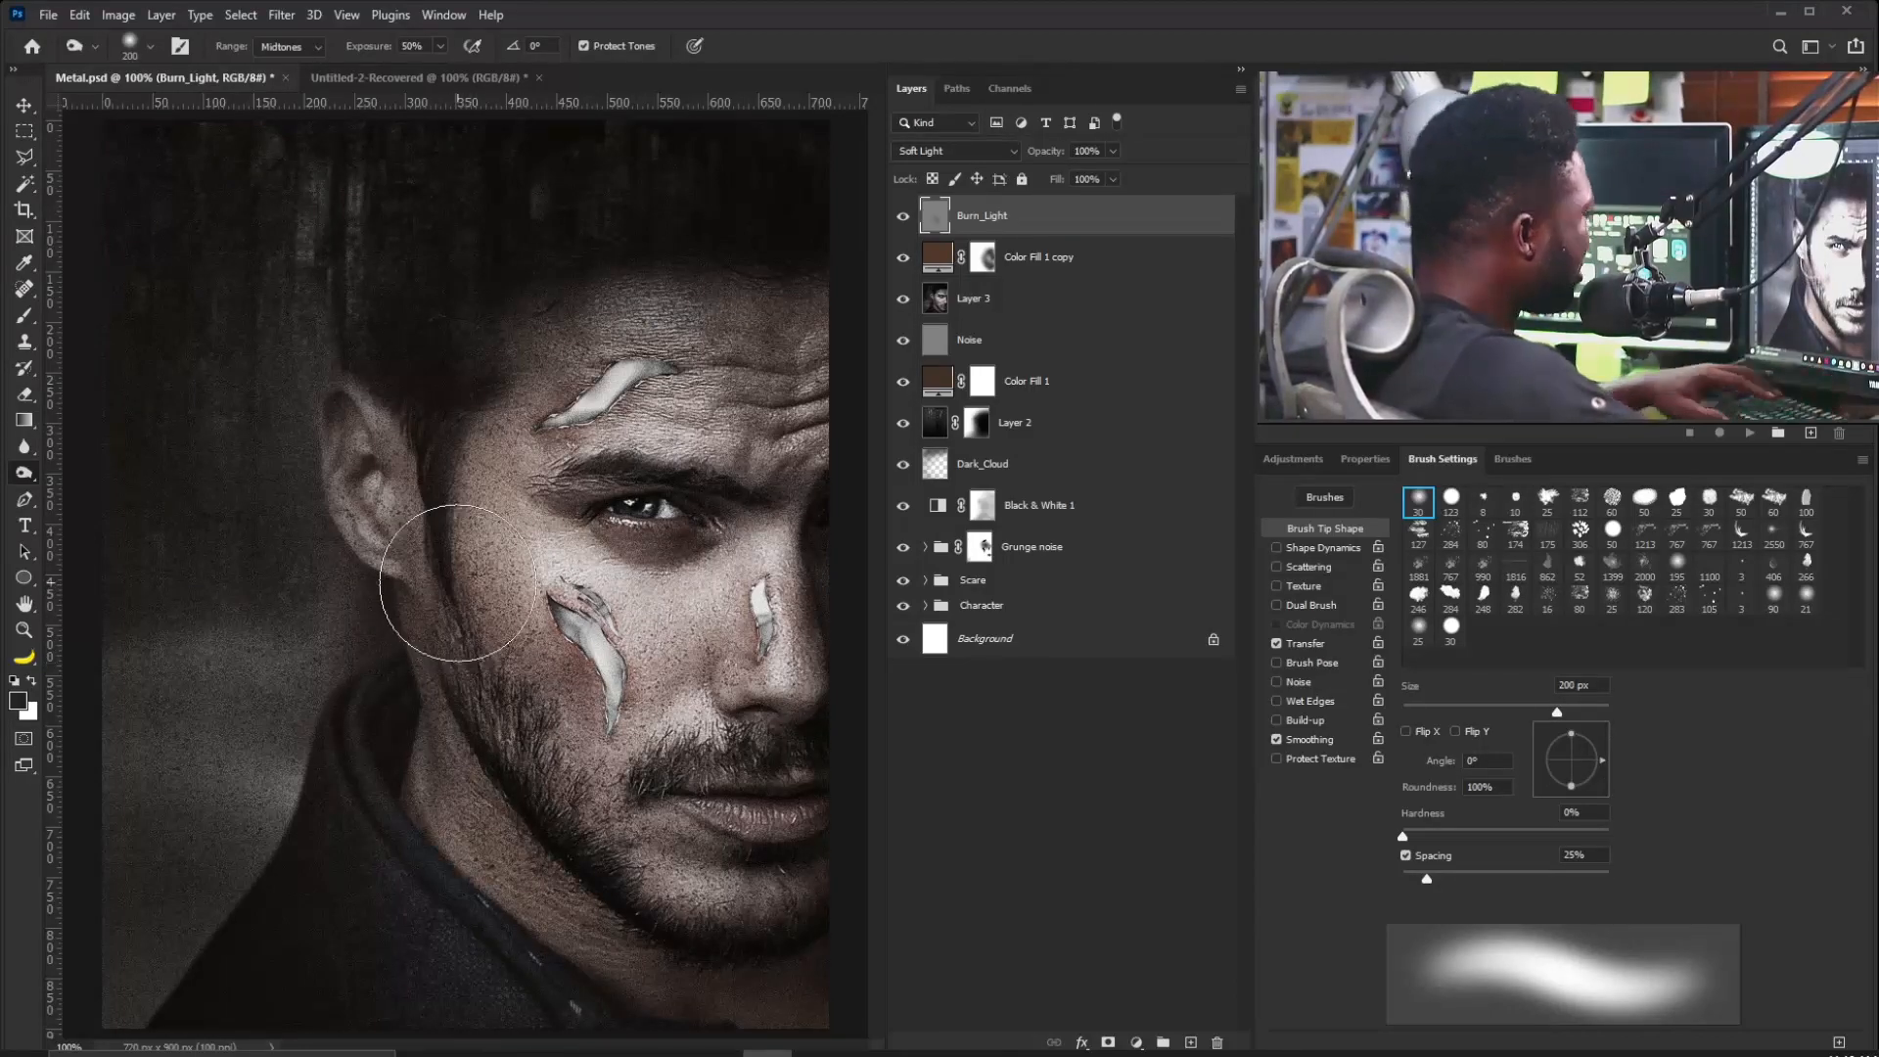
key(bracketright)
mouse_move(532, 862)
mouse_down()
mouse_move(408, 762)
mouse_move(496, 972)
mouse_move(419, 779)
mouse_move(443, 665)
mouse_up()
mouse_move(674, 345)
mouse_down()
mouse_move(744, 367)
mouse_move(614, 312)
mouse_up()
drag(708, 932, 676, 919)
Burn the skin around the forehead, cheek and nose scars on the Burn_Light layer with a 20 px brush.
click(1012, 257)
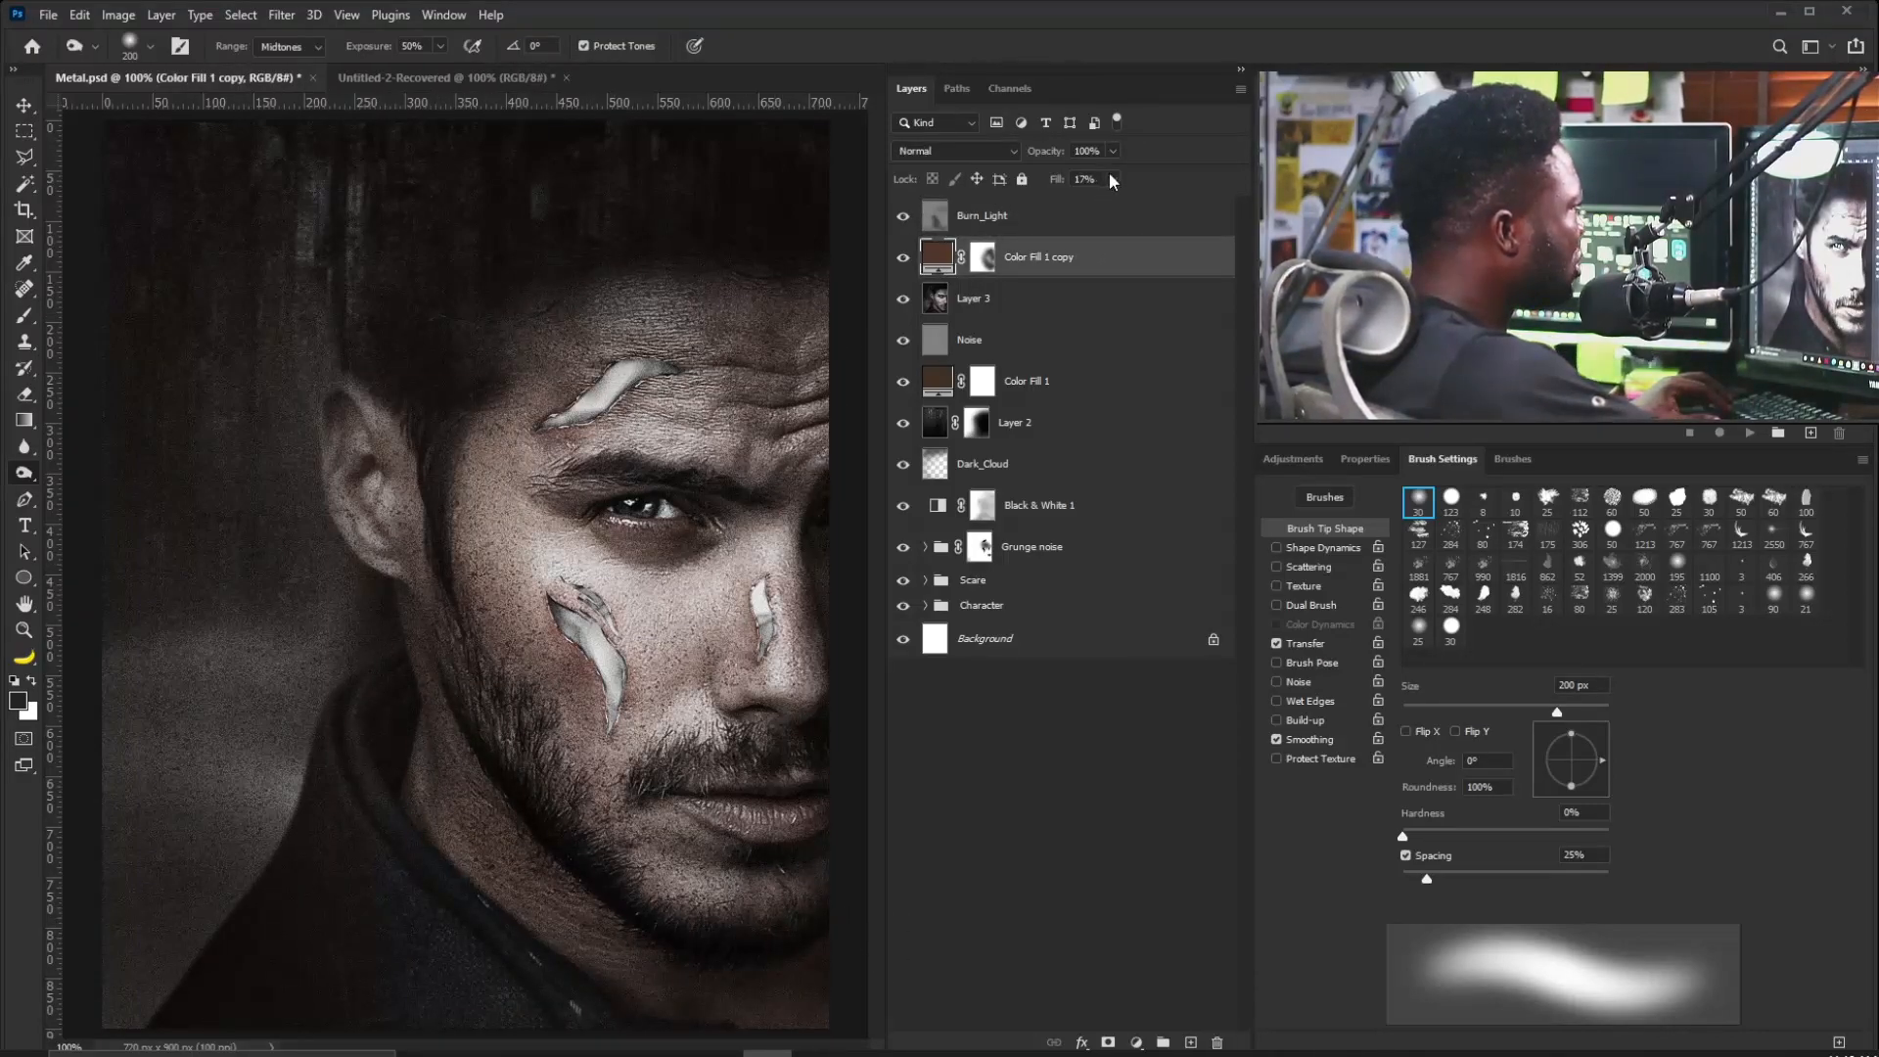
click(981, 216)
drag(629, 755, 689, 746)
key(bracketleft)
key(bracketleft)
key(bracketleft)
key(bracketleft)
key(bracketleft)
key(bracketleft)
key(bracketleft)
key(bracketleft)
key(bracketleft)
key(bracketleft)
key(bracketleft)
key(bracketleft)
key(bracketleft)
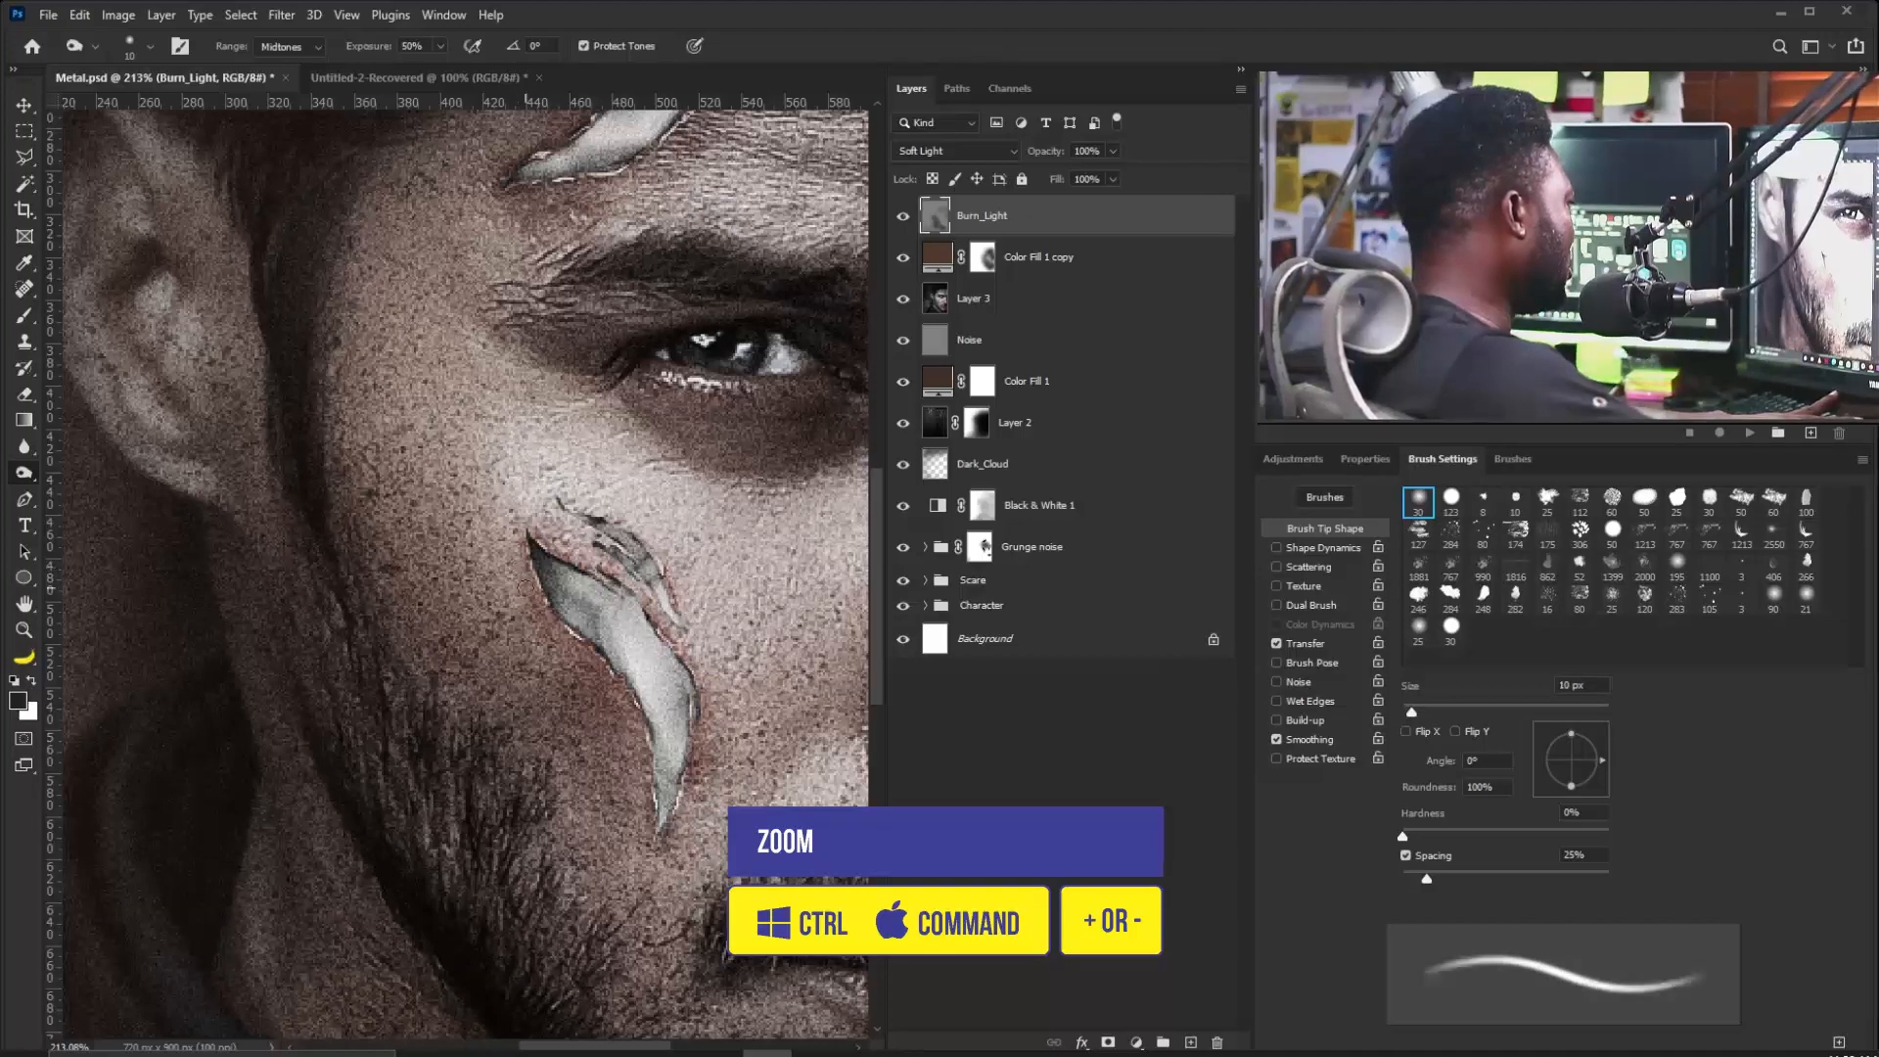
key(bracketright)
key(bracketright)
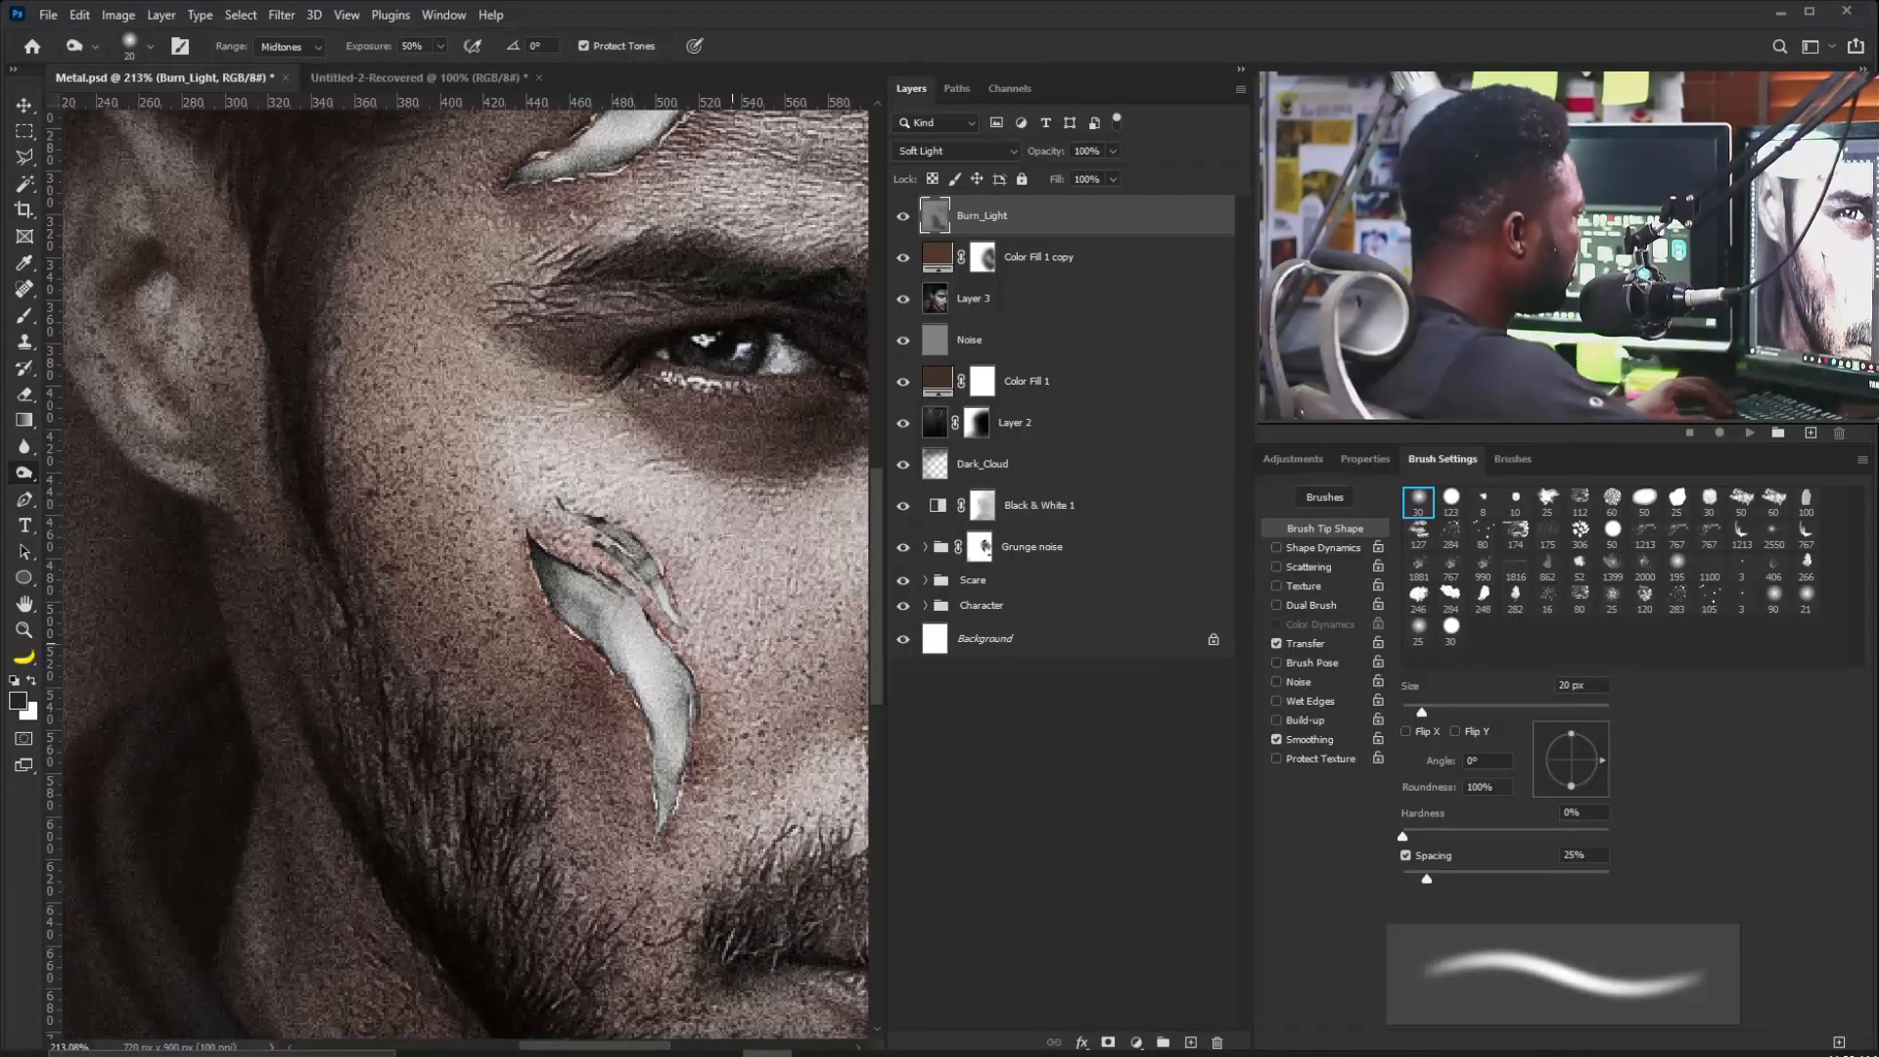
drag(714, 626, 570, 1009)
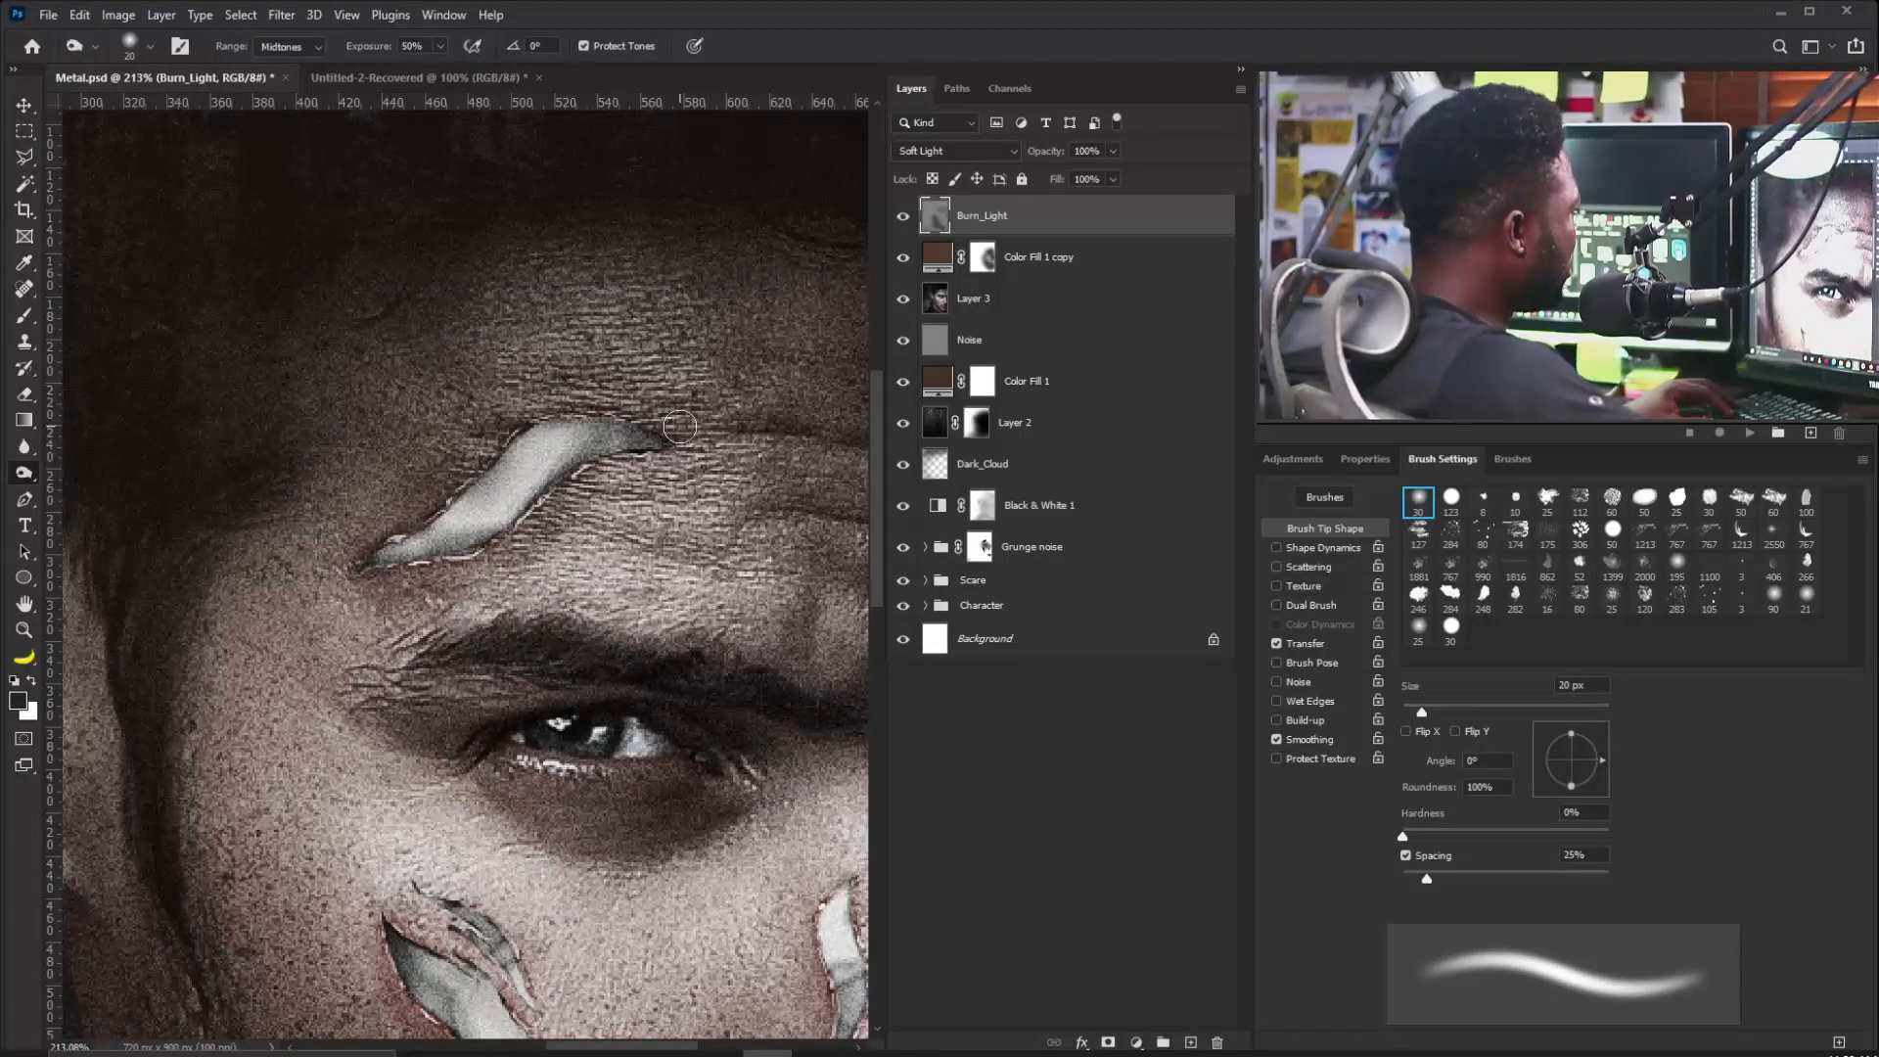
drag(518, 532, 615, 248)
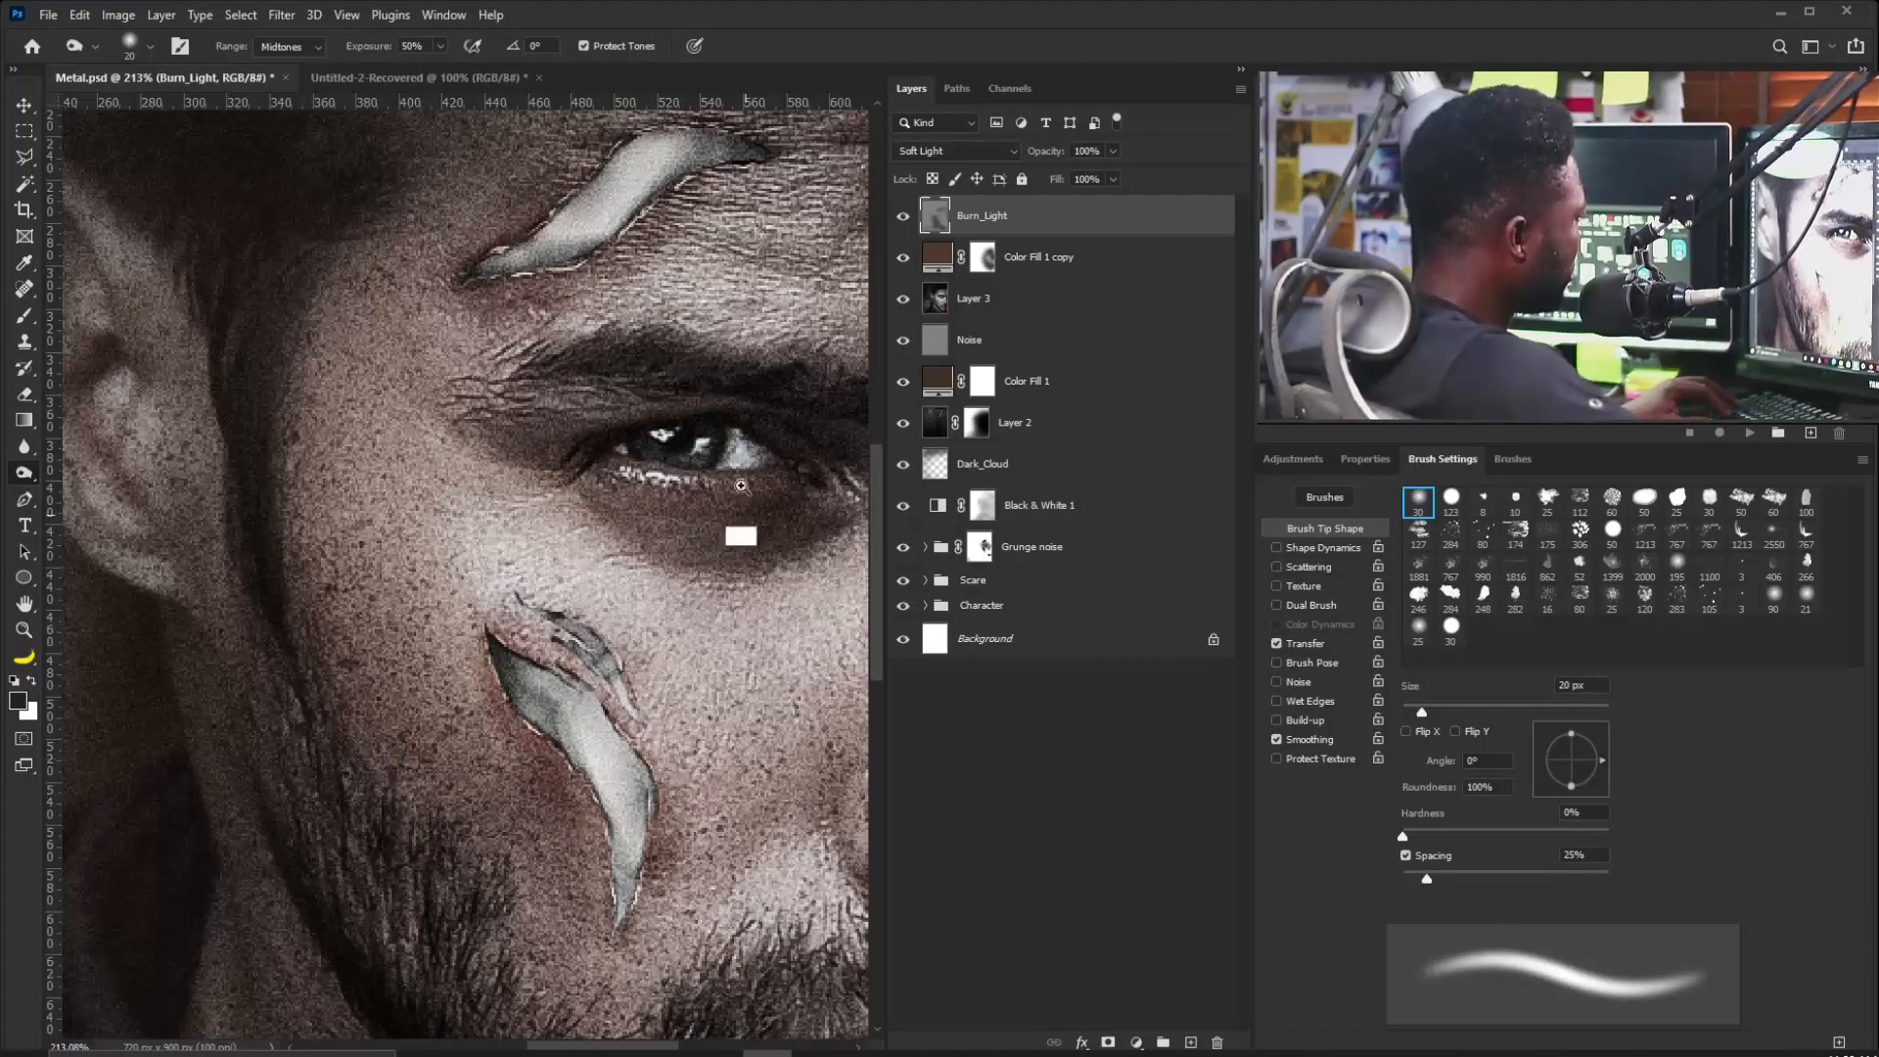
drag(746, 523, 646, 629)
drag(763, 602, 814, 650)
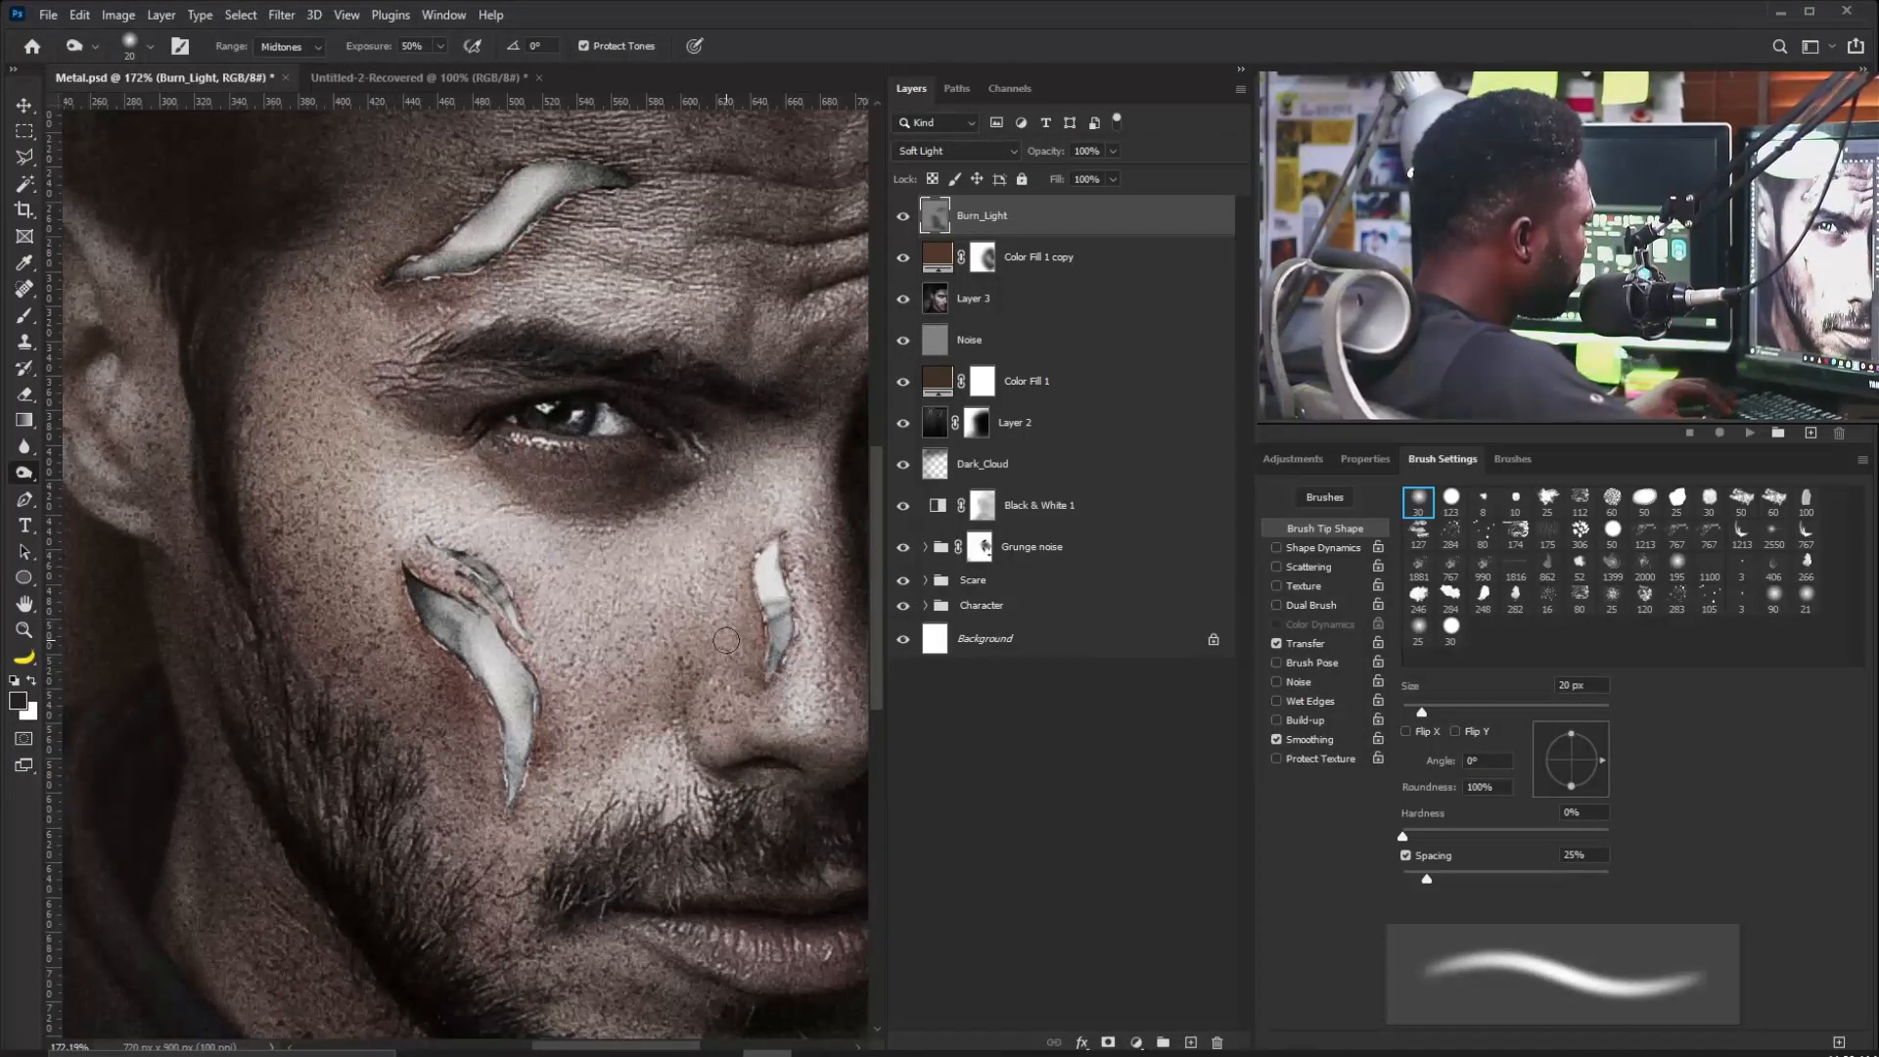
mouse_move(573, 698)
mouse_down()
mouse_move(489, 690)
mouse_move(675, 700)
mouse_up()
Brighten the metallic highlights of the cheek scar on Burn_Light with a very small Dodge tool brush.
alt+click(24, 474)
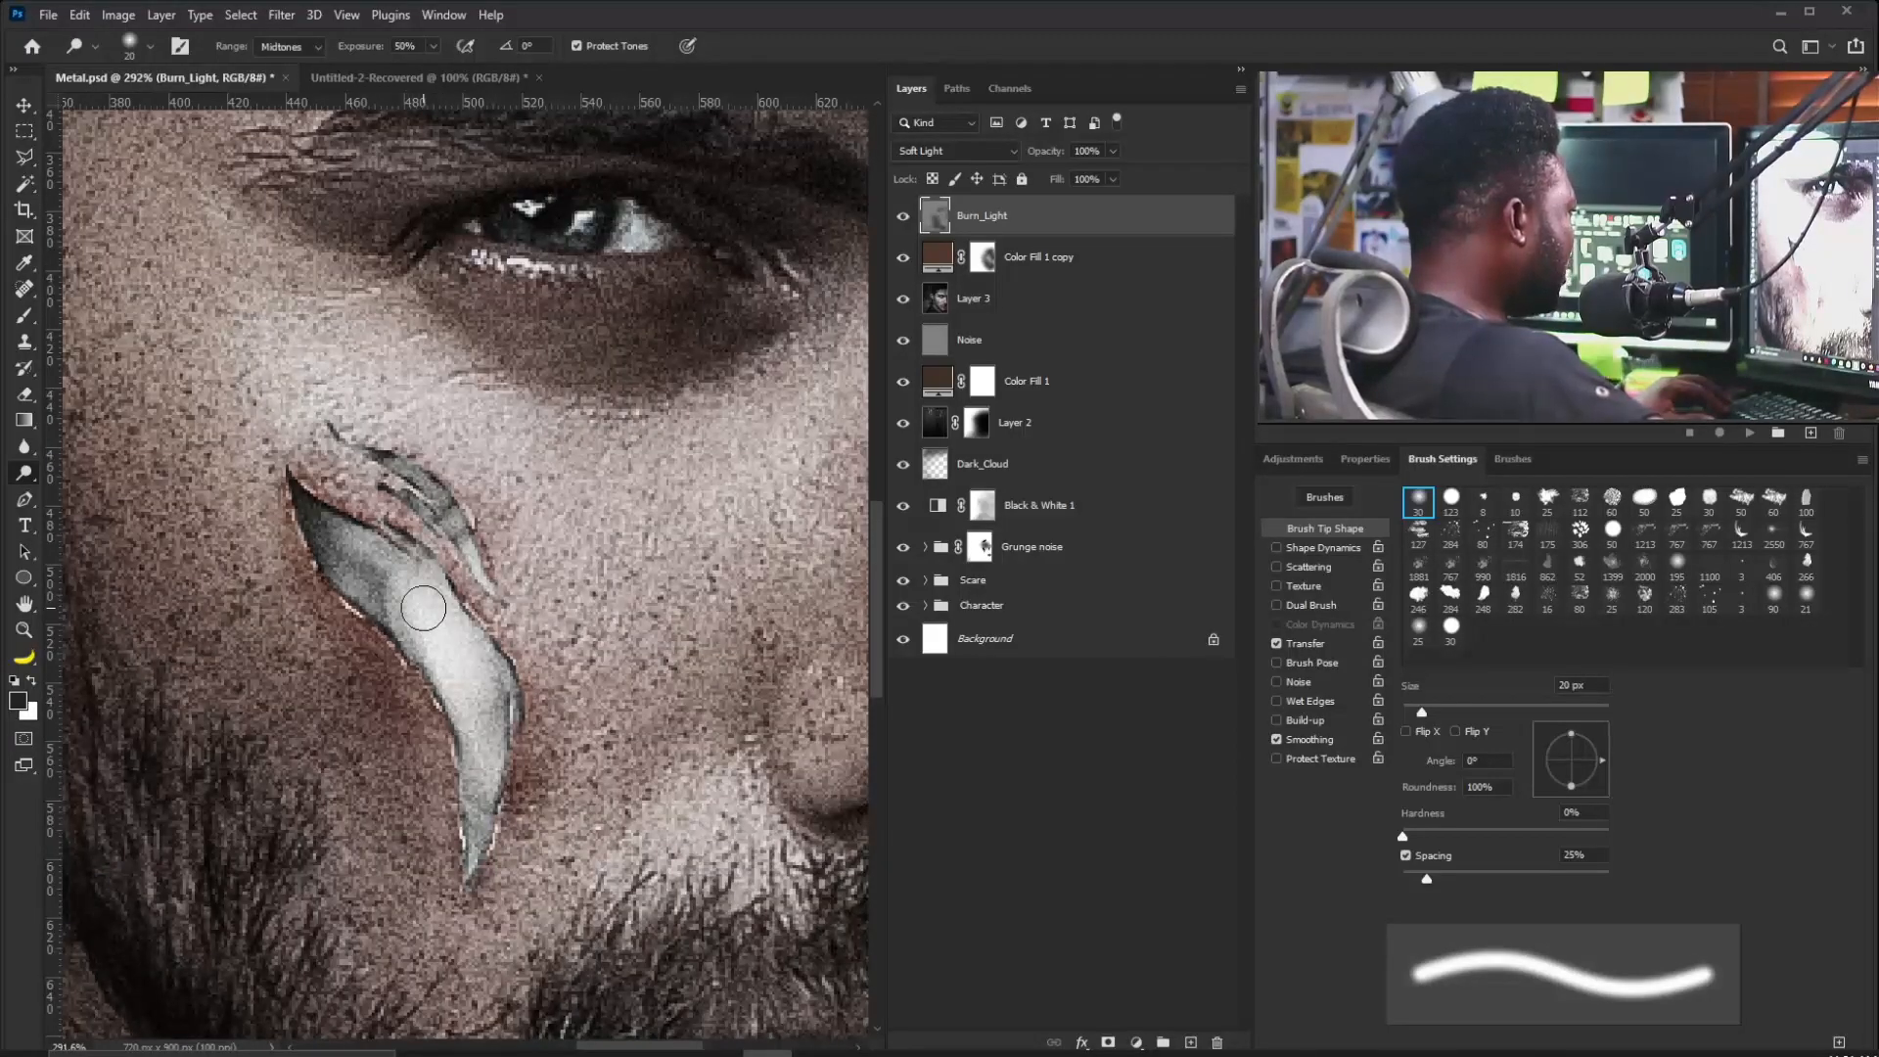
key(bracketleft)
key(bracketleft)
key(bracketleft)
key(bracketleft)
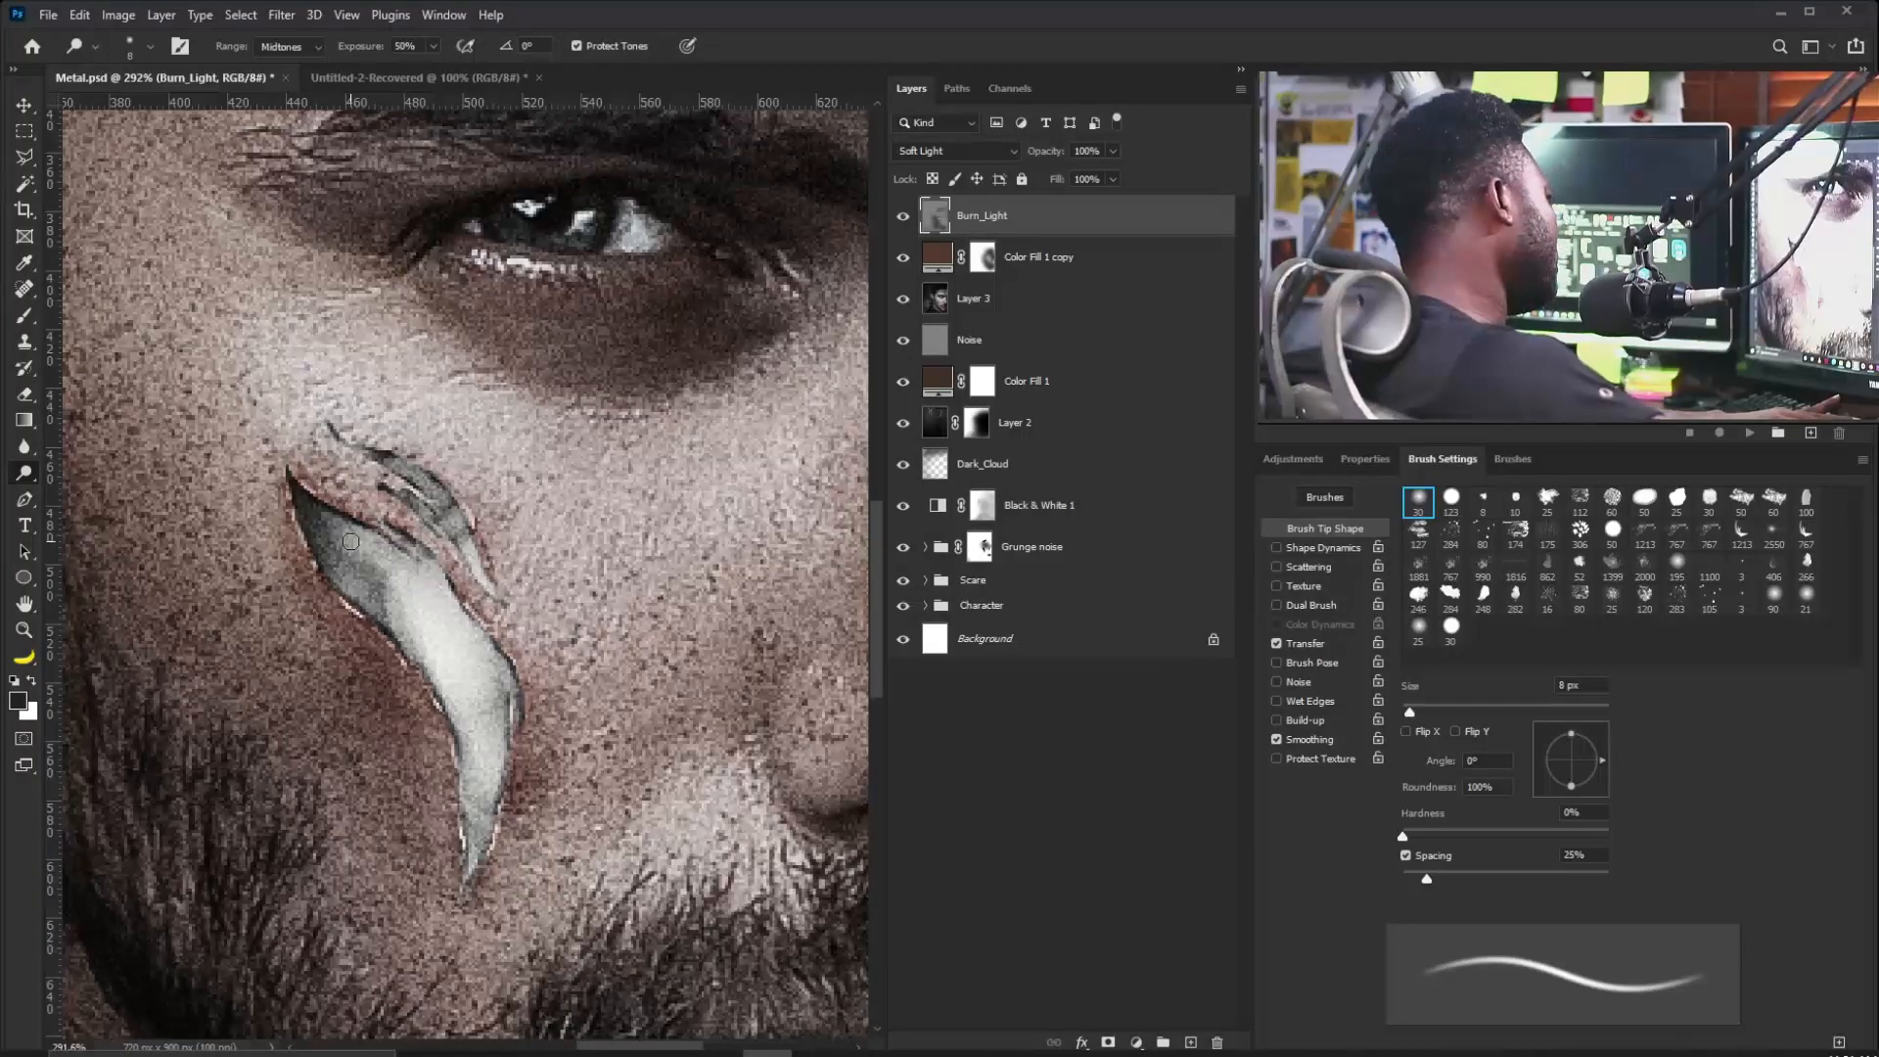
key(bracketleft)
key(bracketleft)
key(bracketleft)
key(bracketleft)
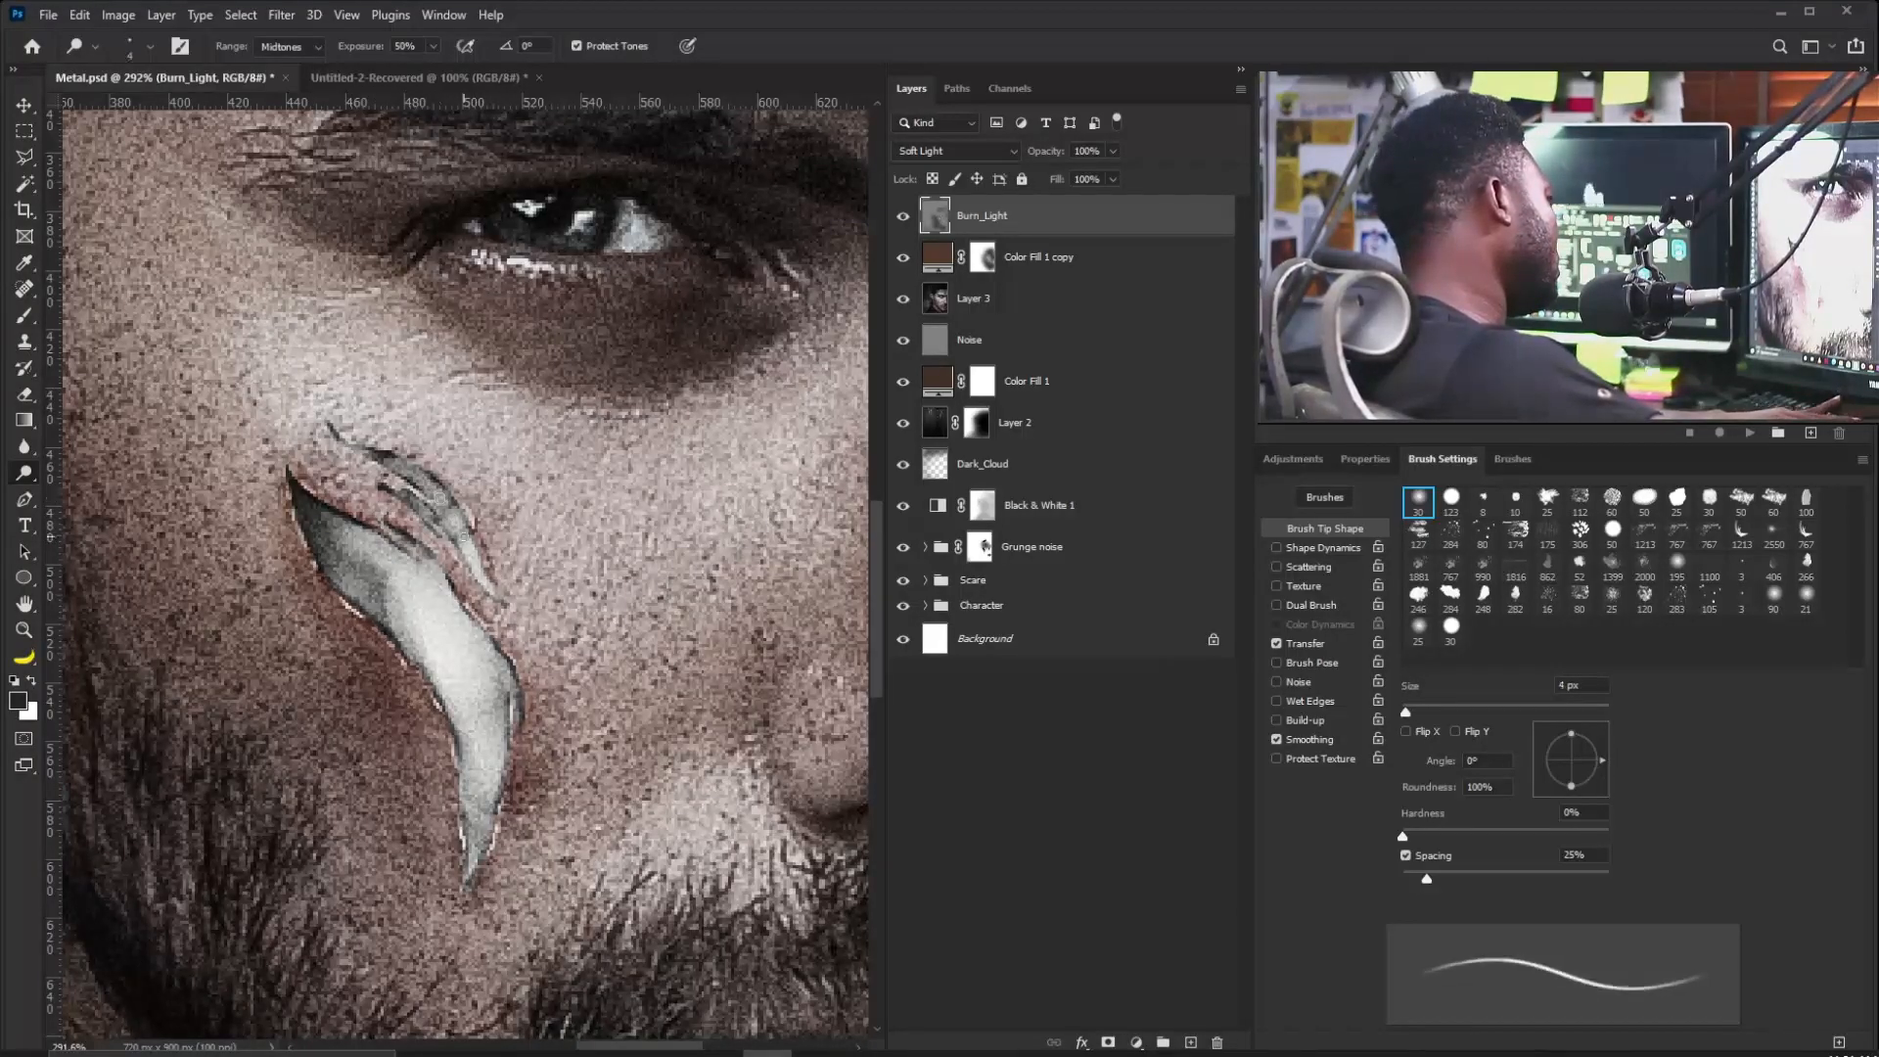
key(bracketright)
drag(559, 613, 482, 611)
drag(558, 513, 426, 709)
drag(357, 584, 420, 584)
Dodge the remaining scar highlights and the eye, using 8 px for the eye, and compare the portrait with and without Burn_Light.
key(bracketright)
key(bracketright)
key(bracketright)
key(bracketright)
key(bracketright)
drag(368, 404, 379, 395)
drag(655, 604, 427, 387)
drag(593, 717, 607, 737)
drag(250, 528, 448, 578)
drag(436, 507, 489, 505)
key(bracketleft)
key(bracketleft)
key(bracketleft)
key(bracketleft)
key(bracketright)
key(bracketright)
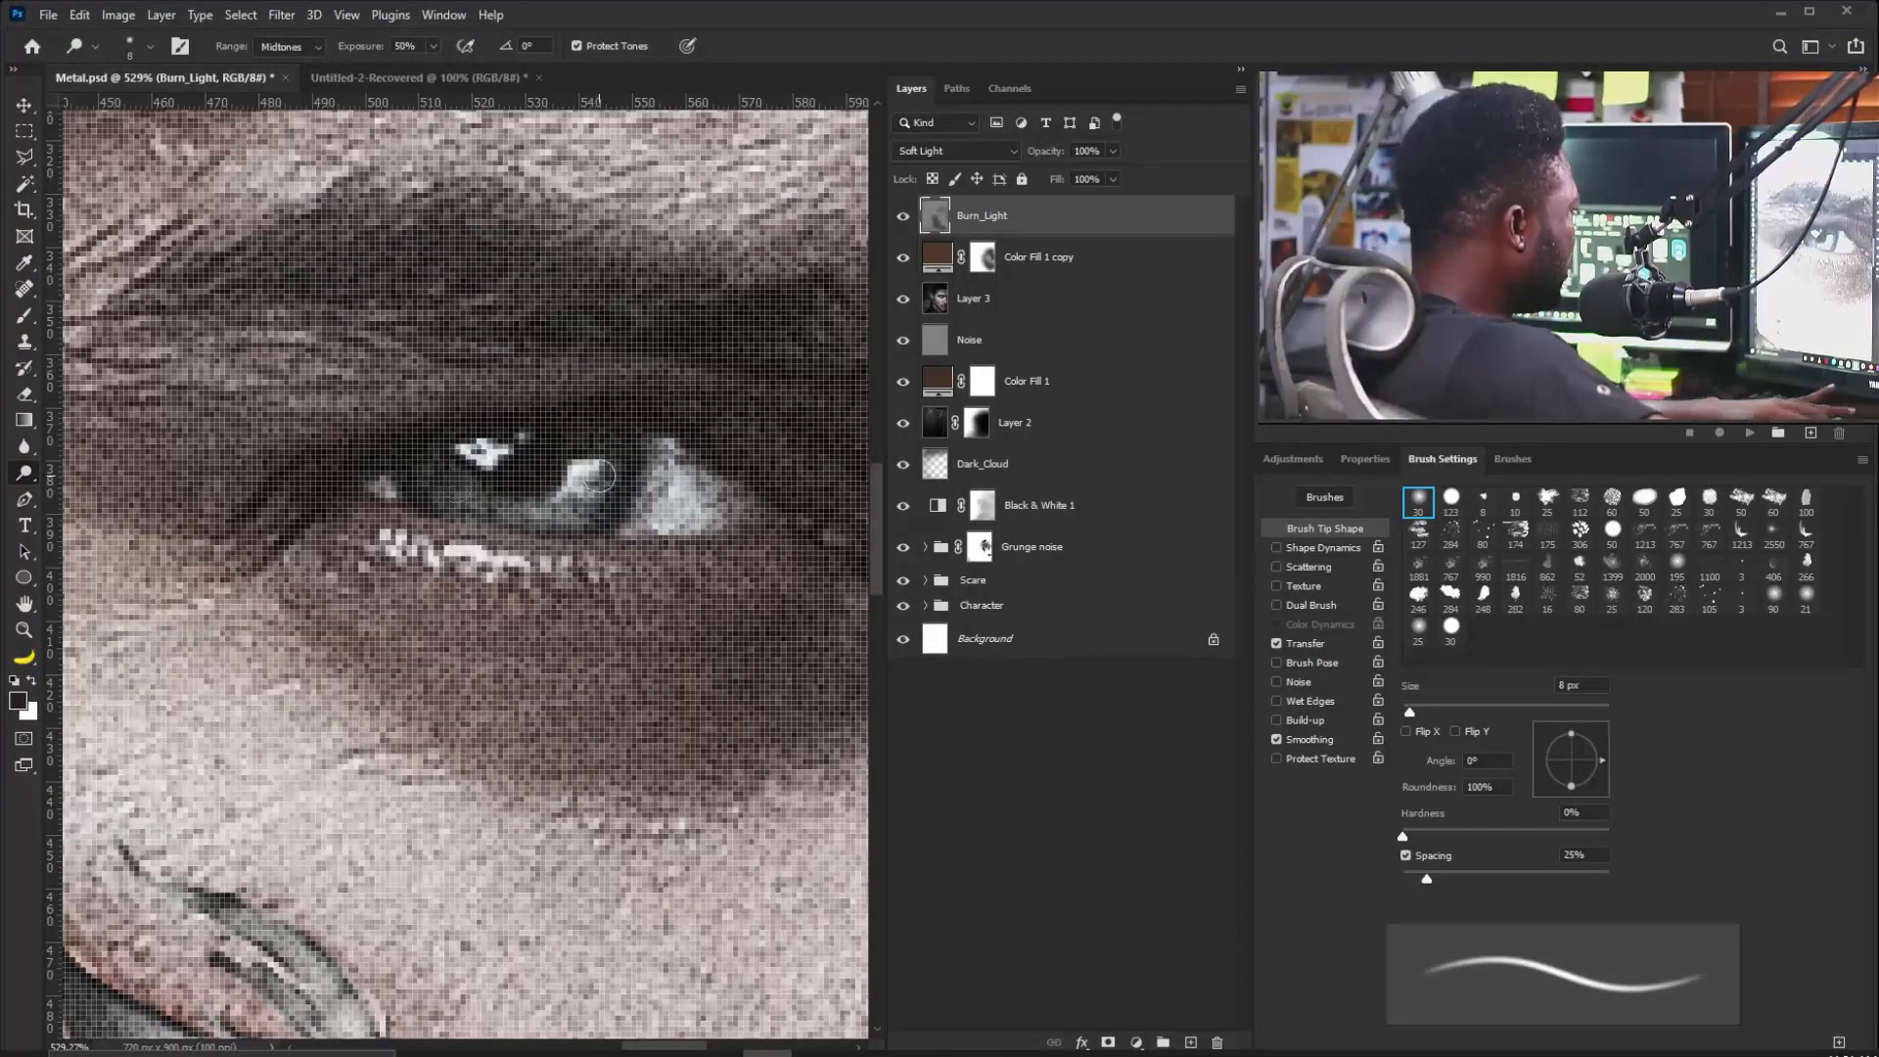
key(ctrl+1)
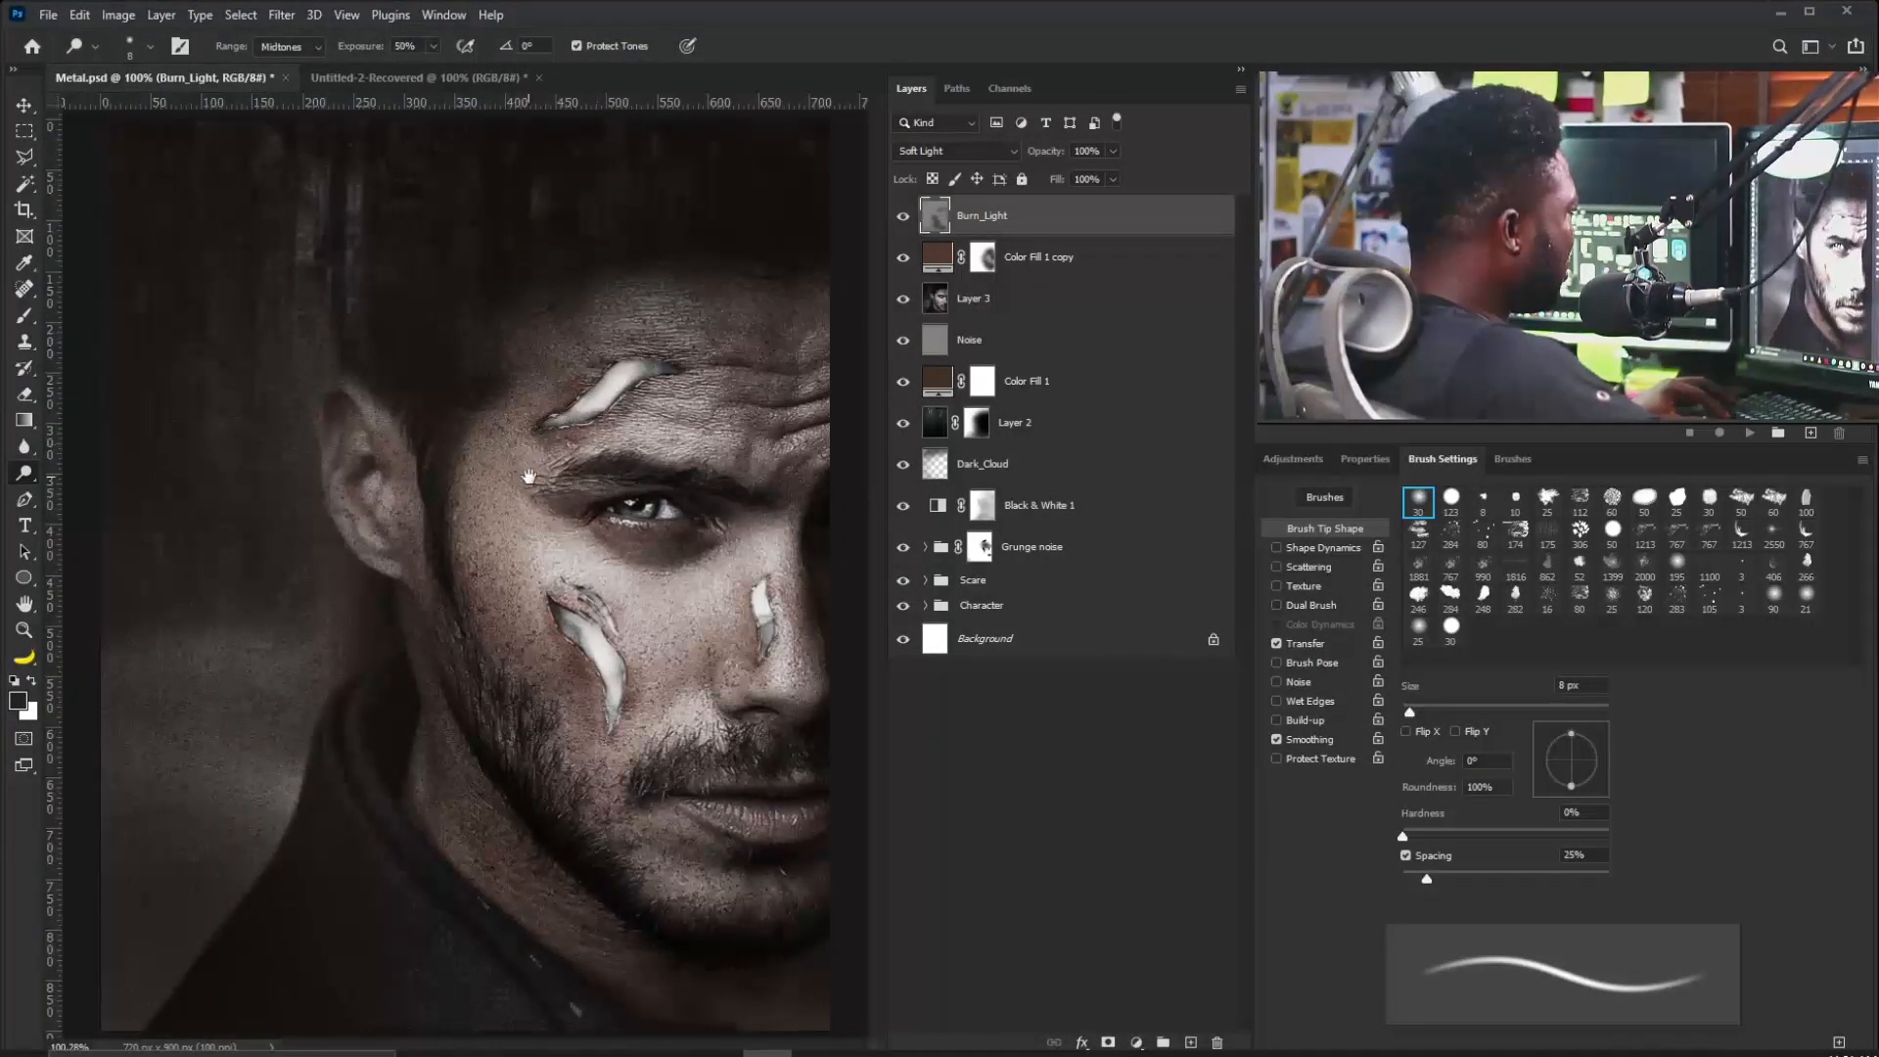
click(903, 216)
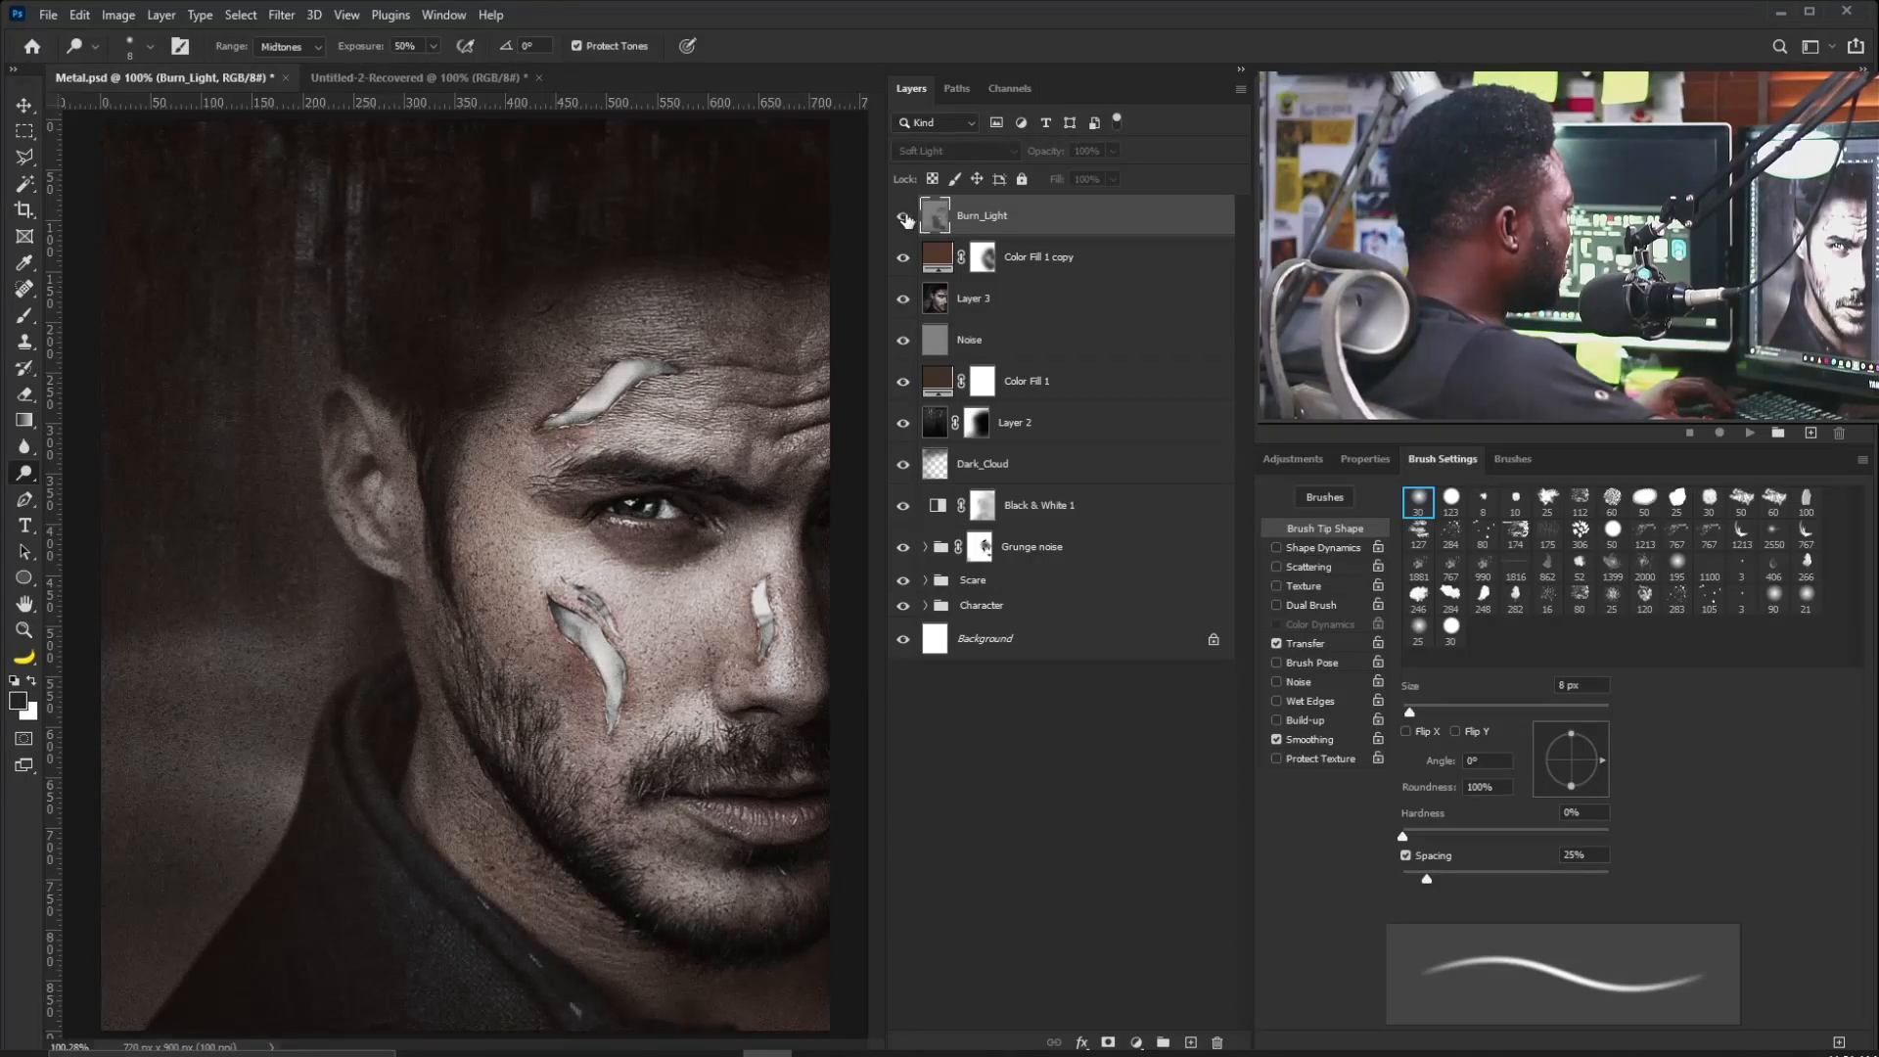
click(903, 216)
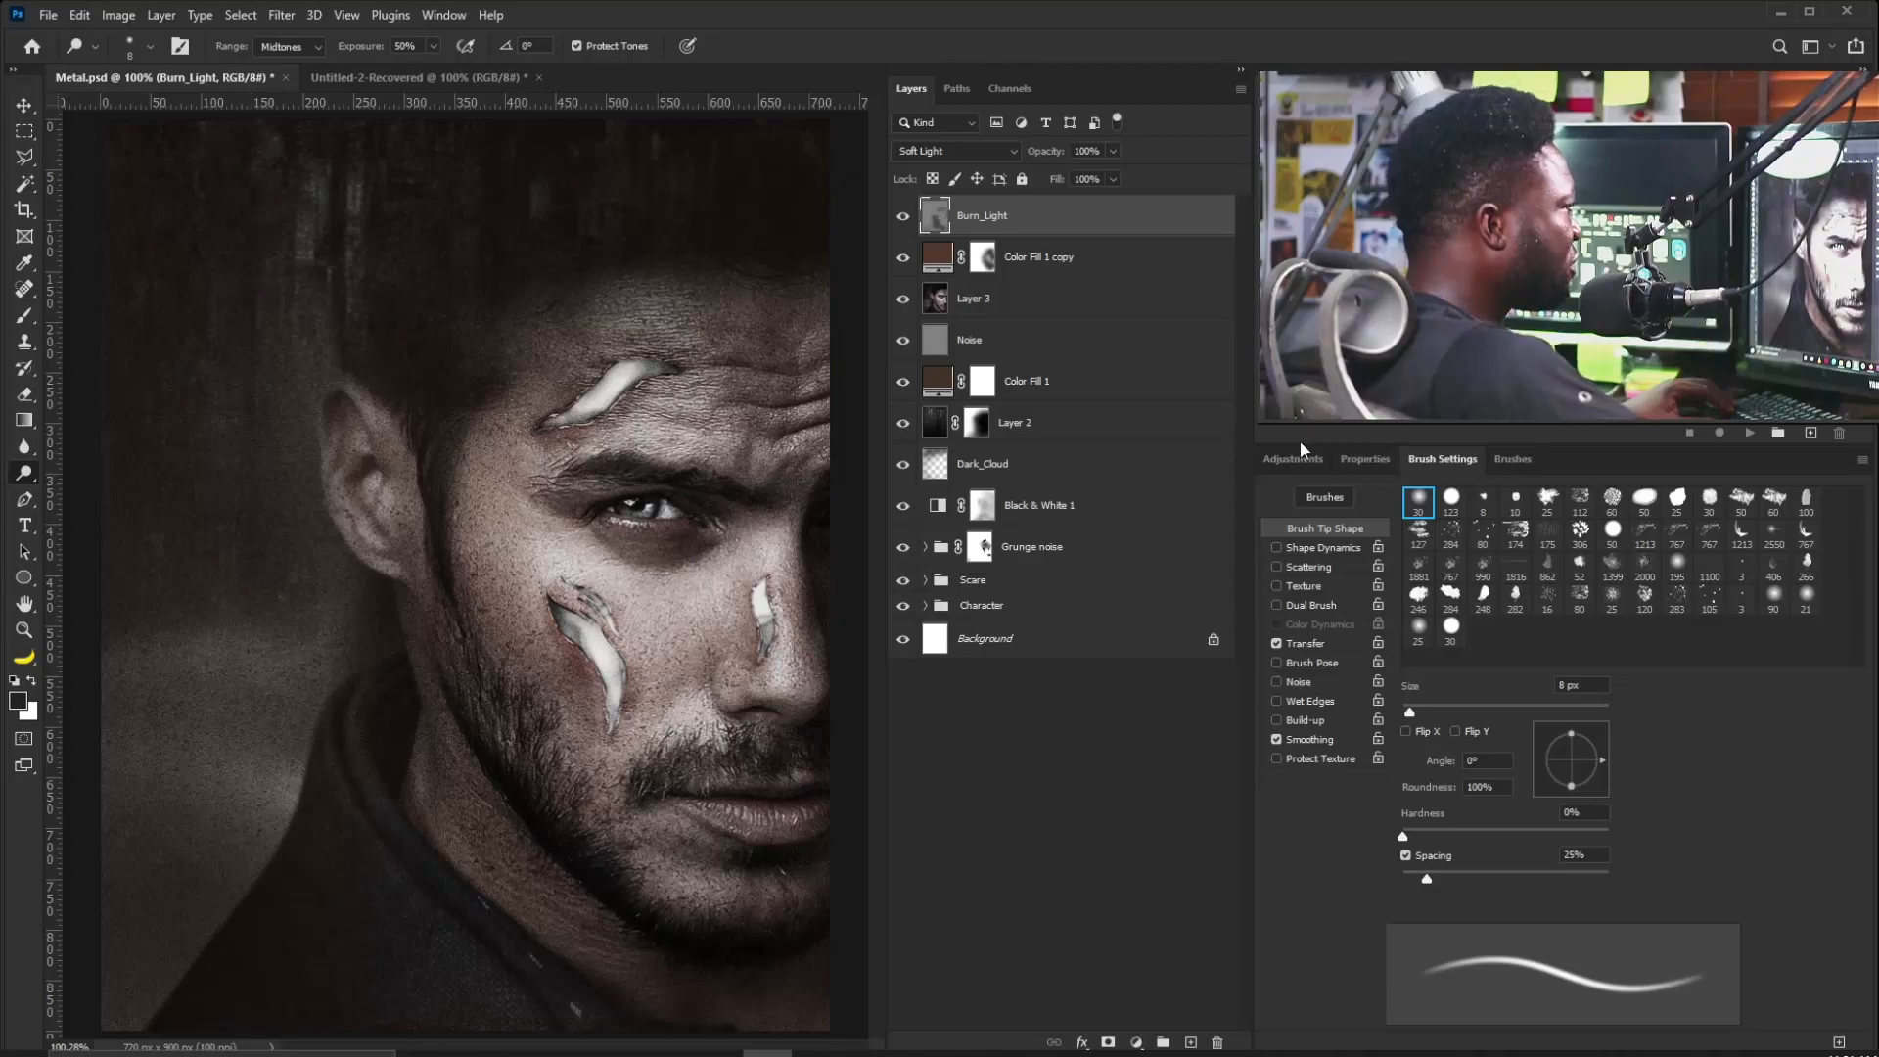
Add a Curves adjustment layer with a point at input 140, output 165, and invert its mask to black.
click(1322, 458)
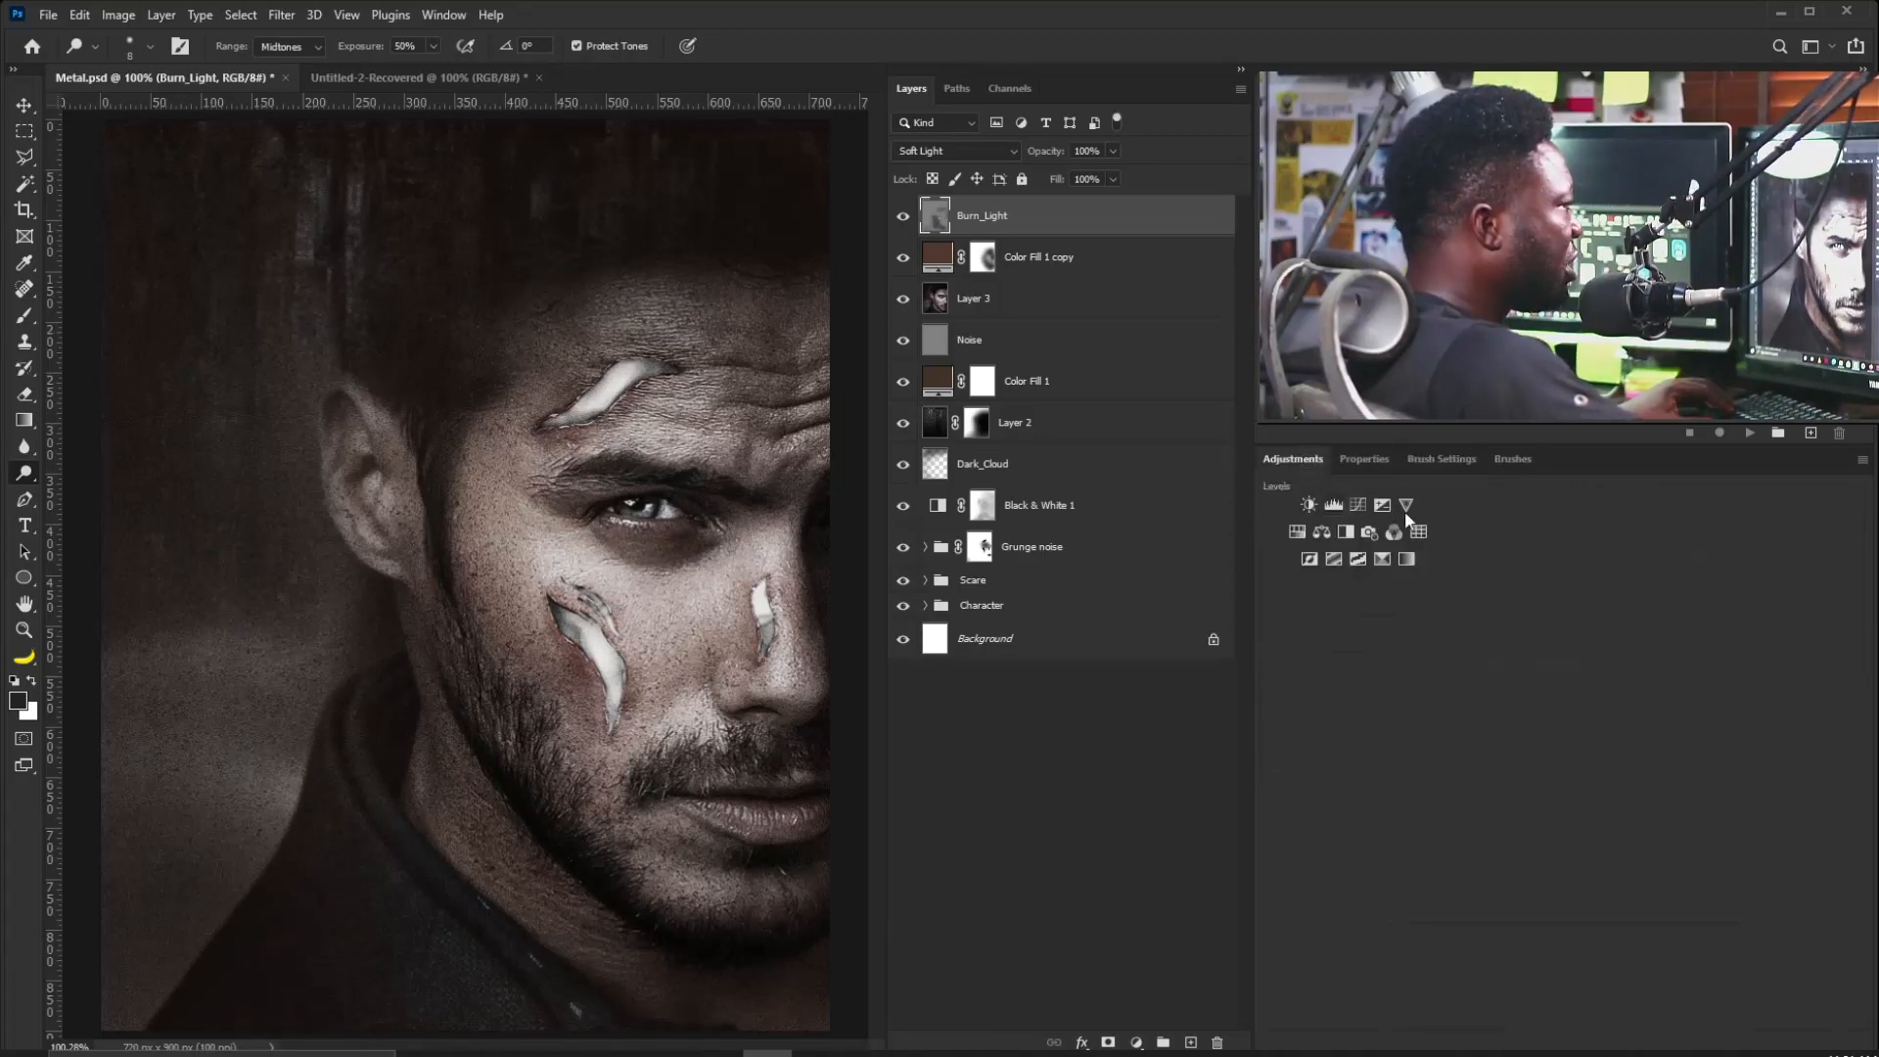
click(1354, 503)
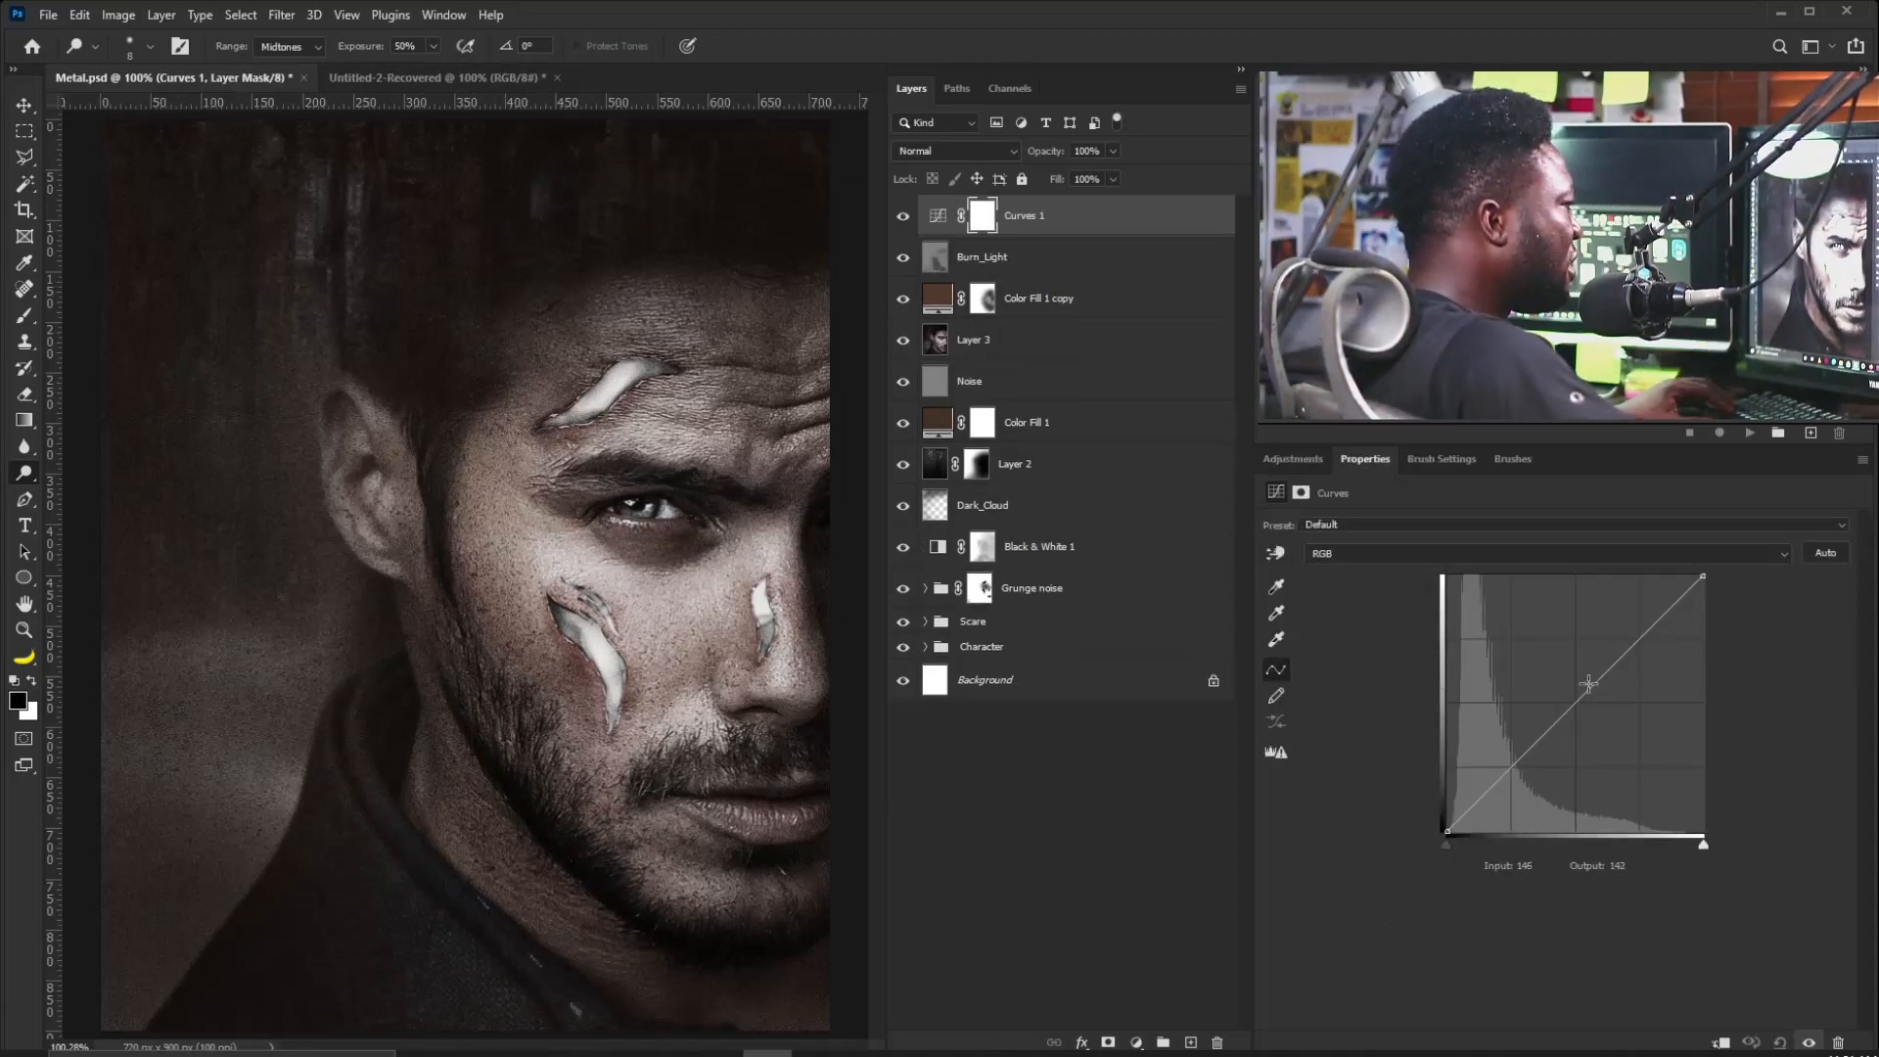
drag(1593, 681, 1586, 667)
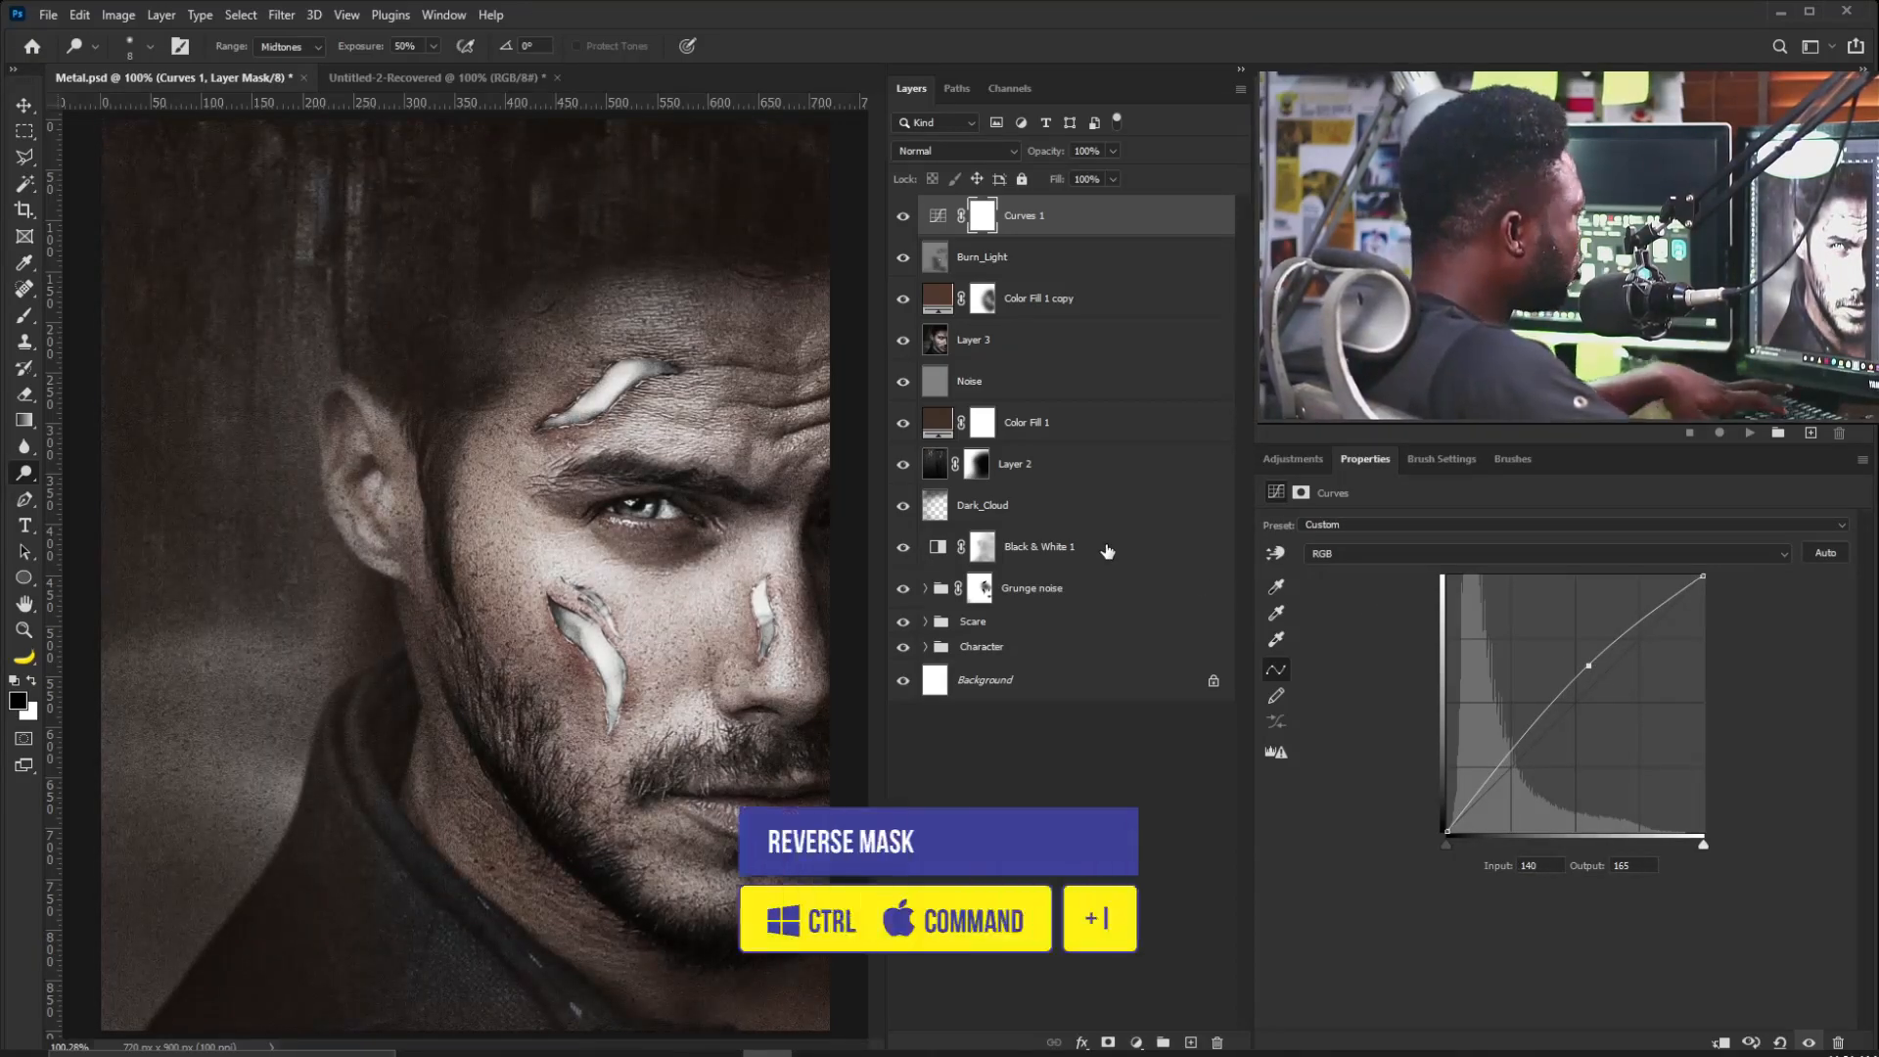
key(ctrl+i)
Paint white on the Curves 1 mask over the metallic scars with a 15 px brush to brighten them.
key(bracketright)
key(bracketright)
key(bracketright)
key(bracketright)
key(bracketright)
key(bracketright)
key(bracketright)
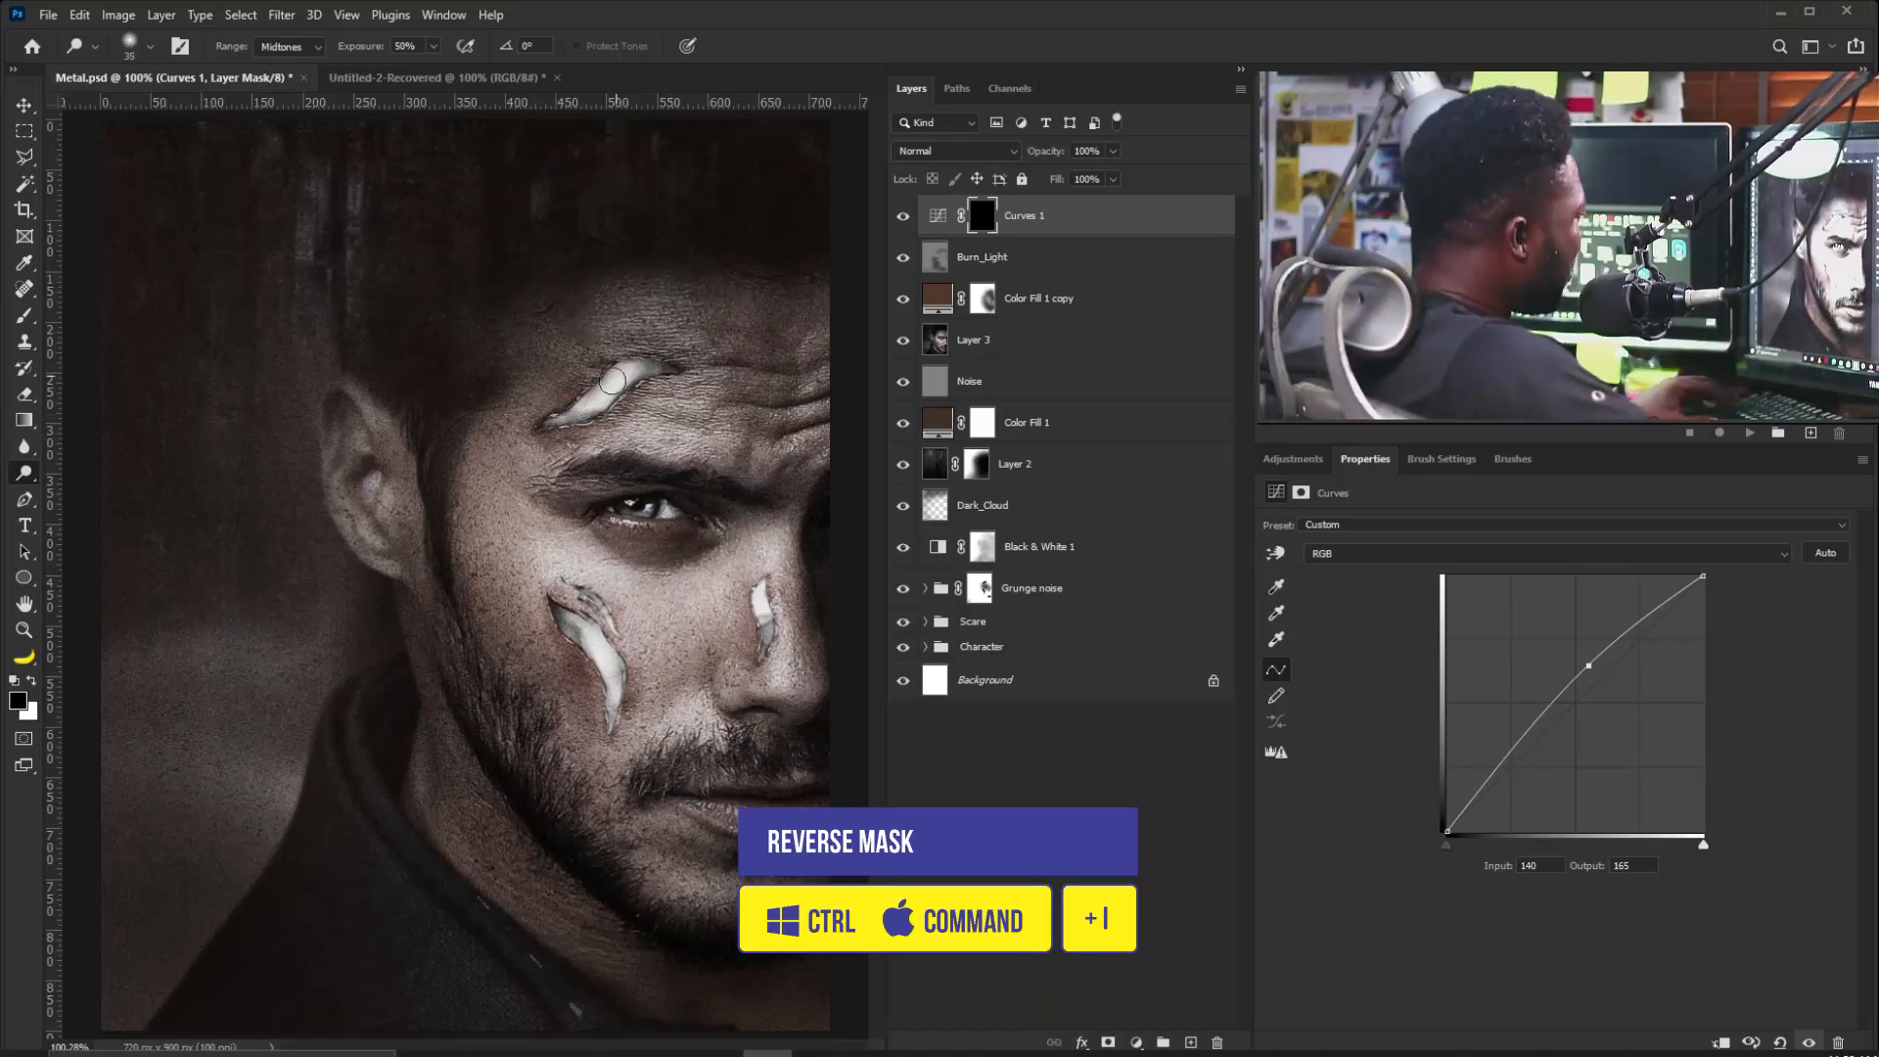
scroll(621, 407, up, 5)
click(33, 683)
key(b)
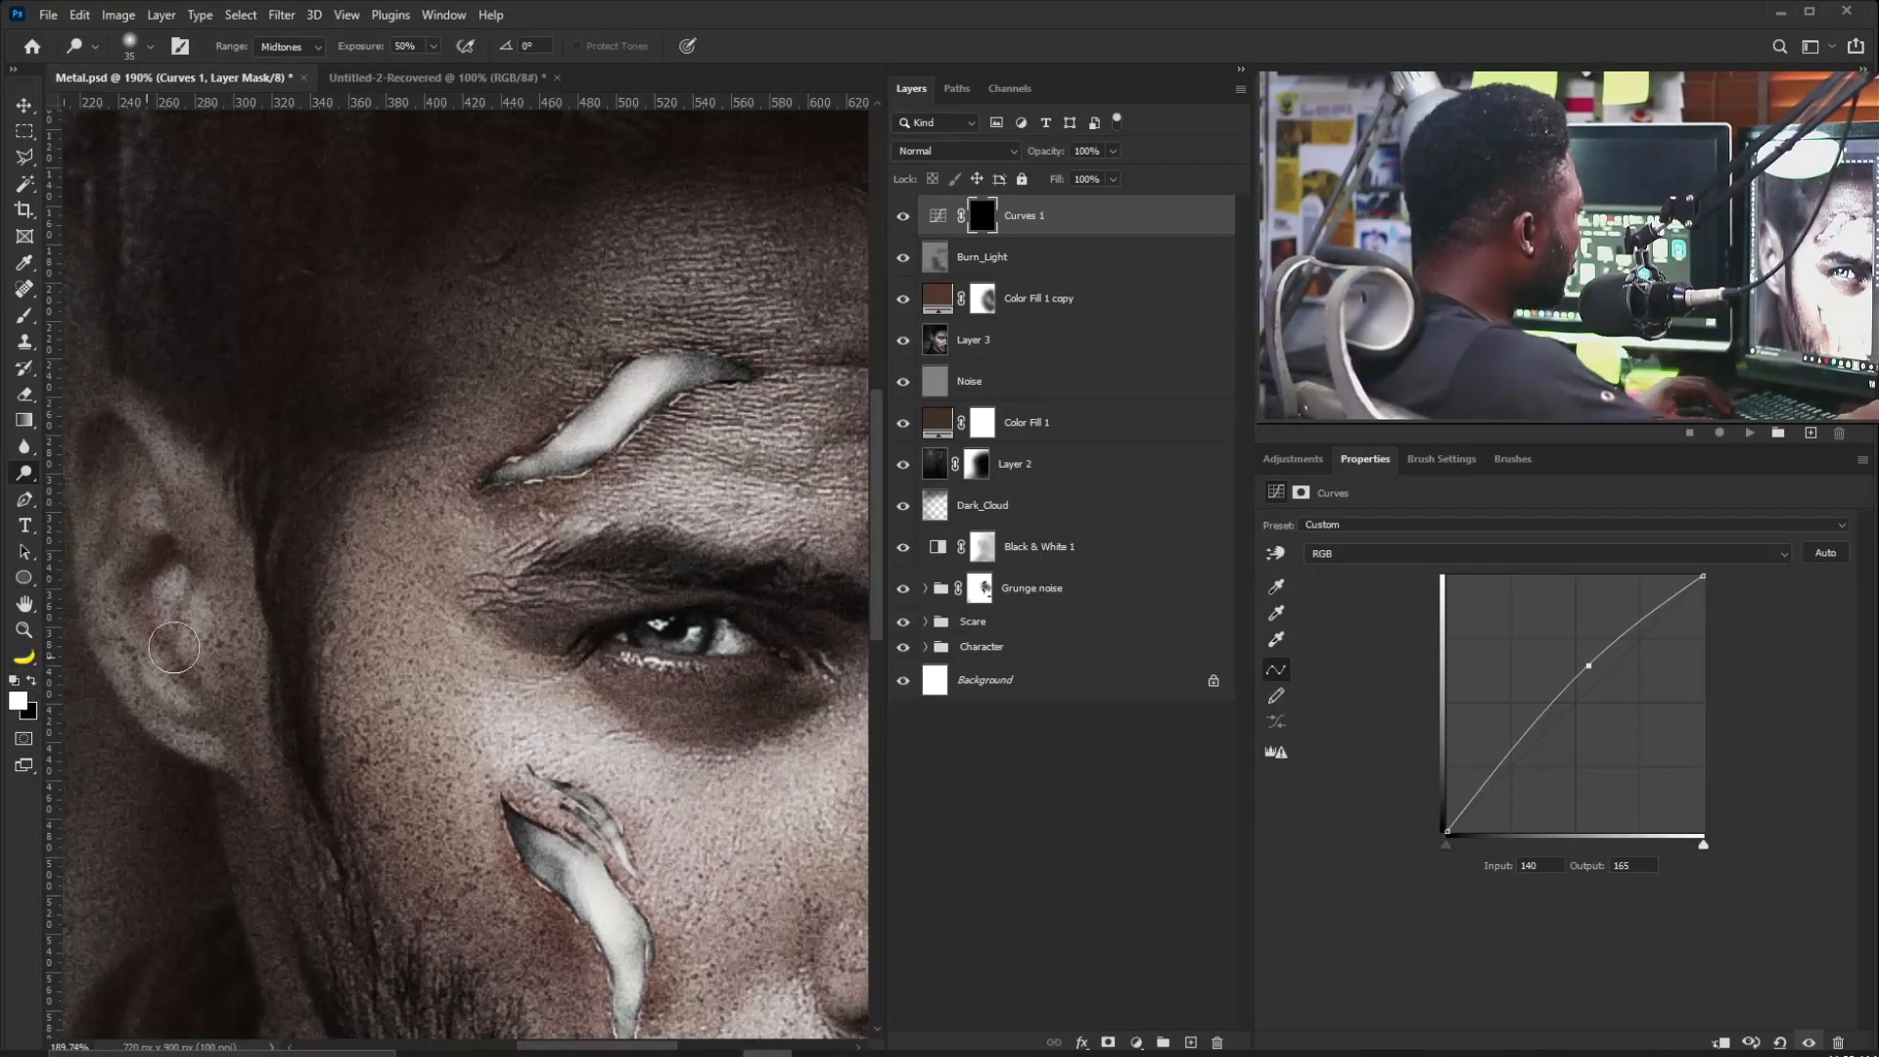
key(bracketleft)
key(bracketleft)
key(bracketleft)
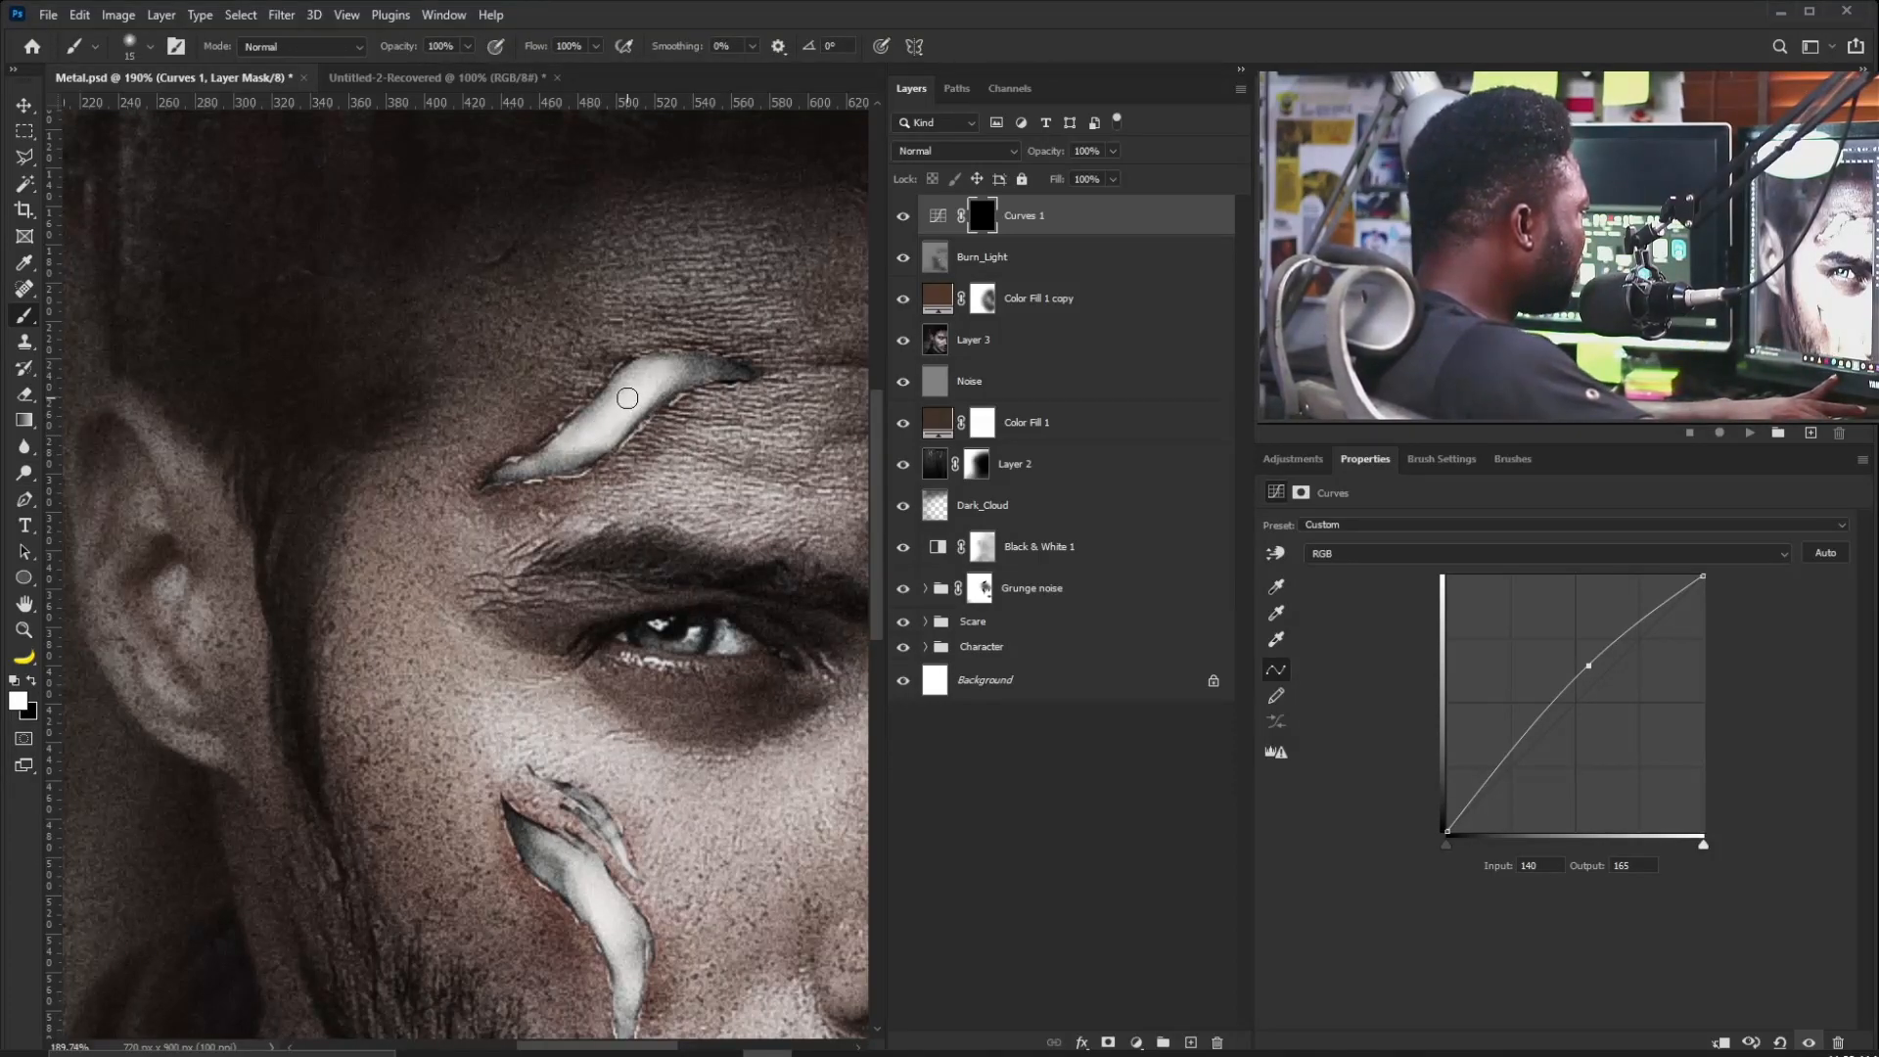
drag(546, 832, 435, 577)
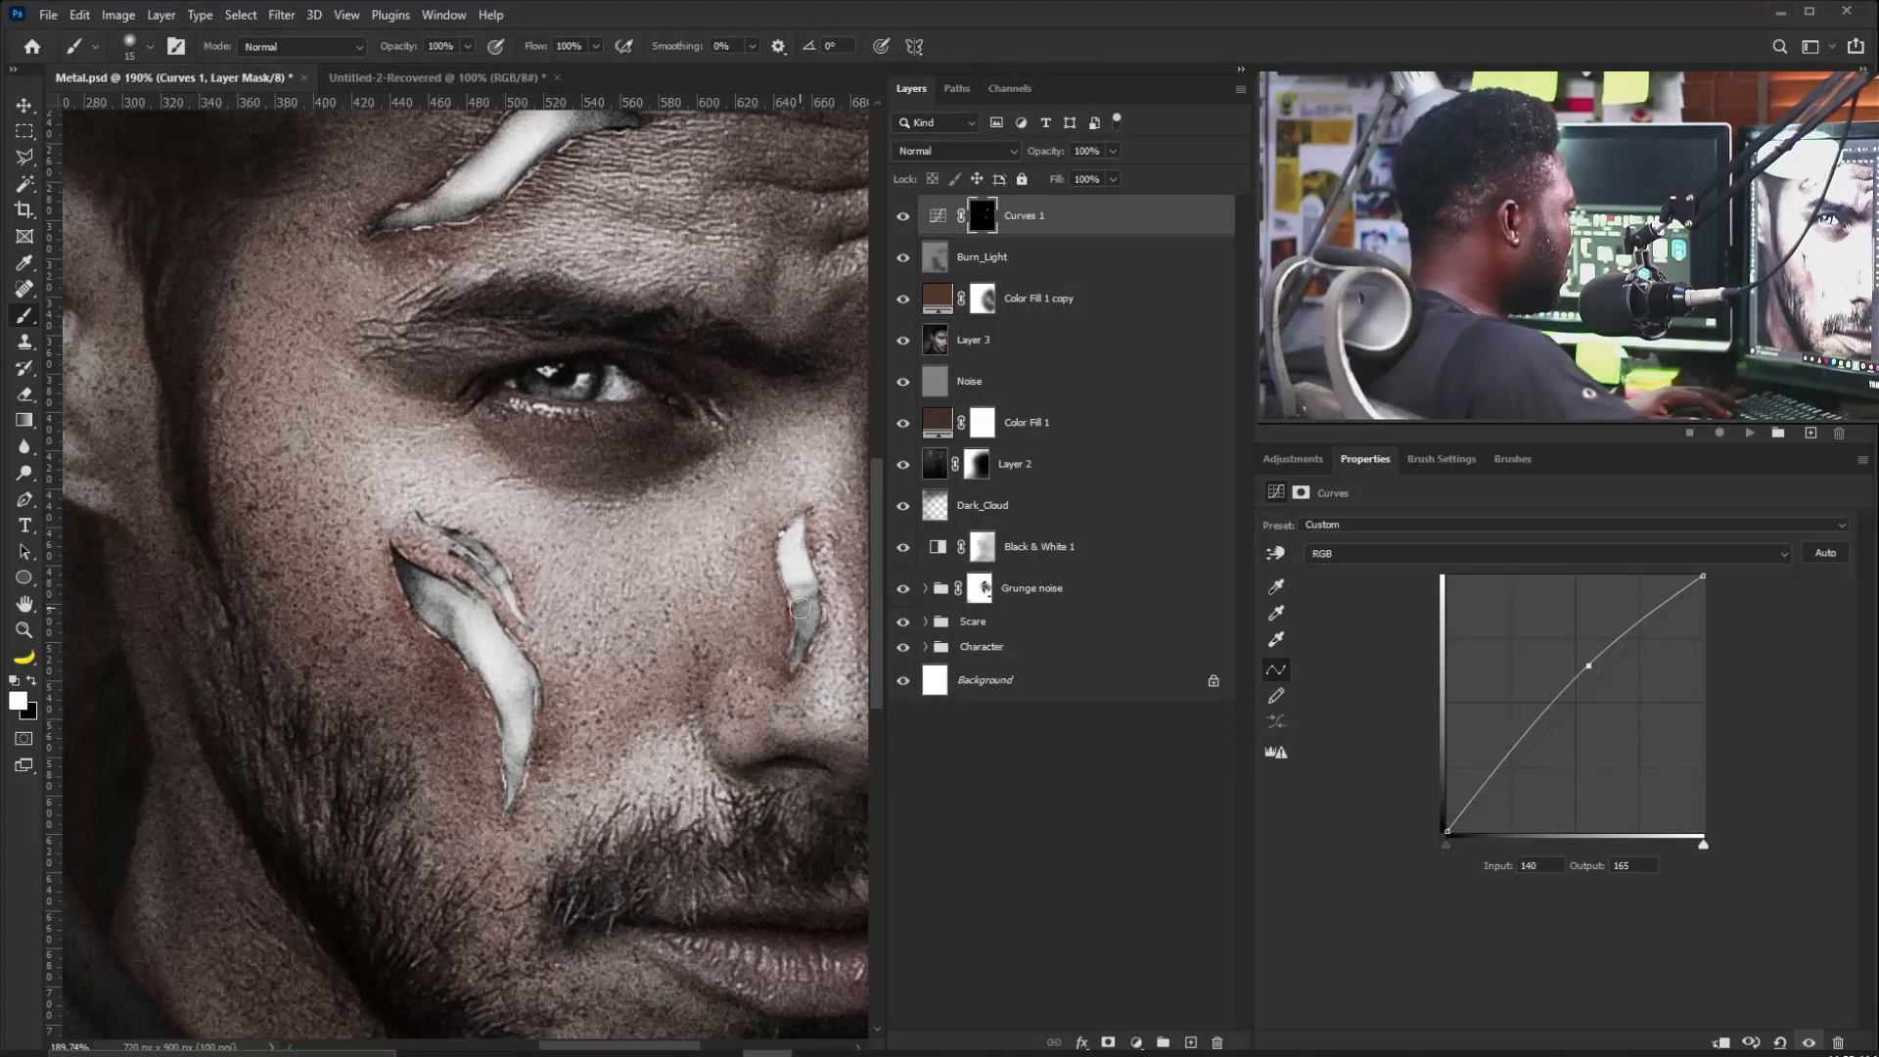
Touch up the forehead scar's tip on the Curves 1 mask with a 10 px white brush and review the scars.
mouse_move(732, 714)
mouse_down()
mouse_move(457, 650)
mouse_move(508, 927)
mouse_move(577, 960)
mouse_up()
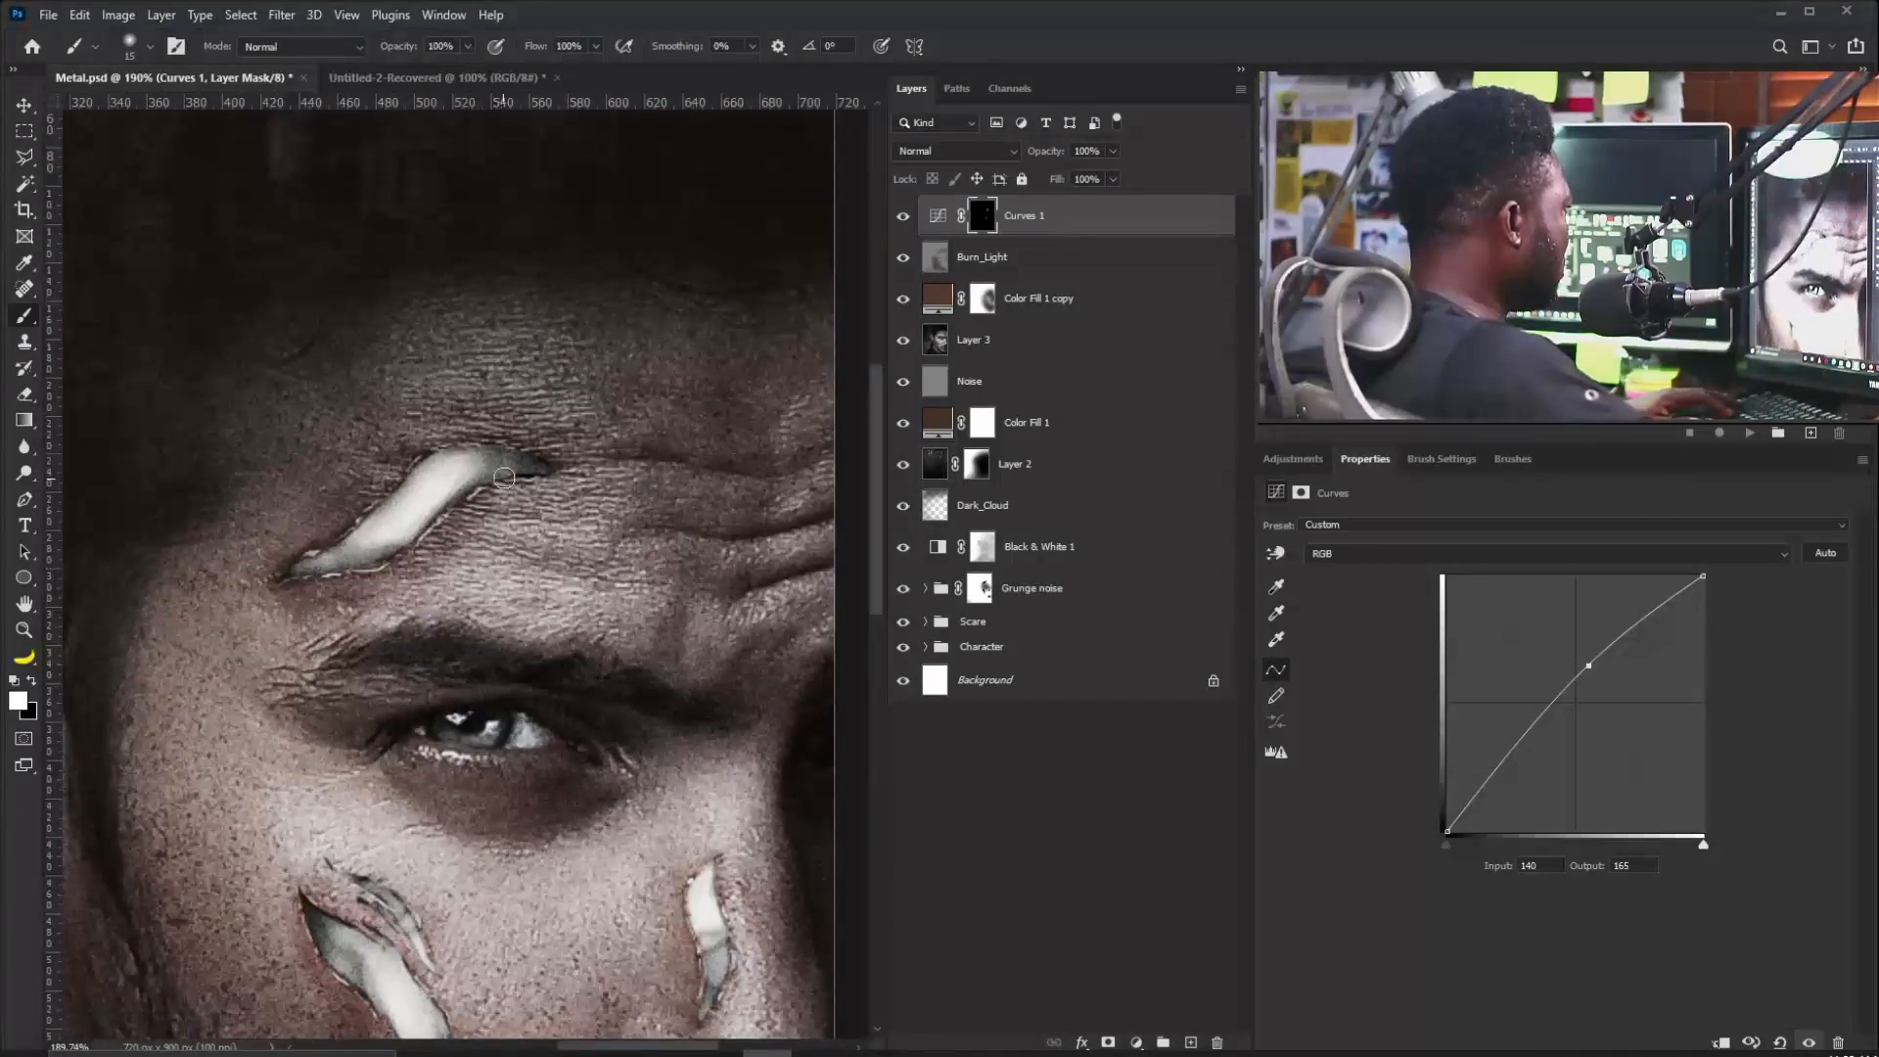
key(bracketleft)
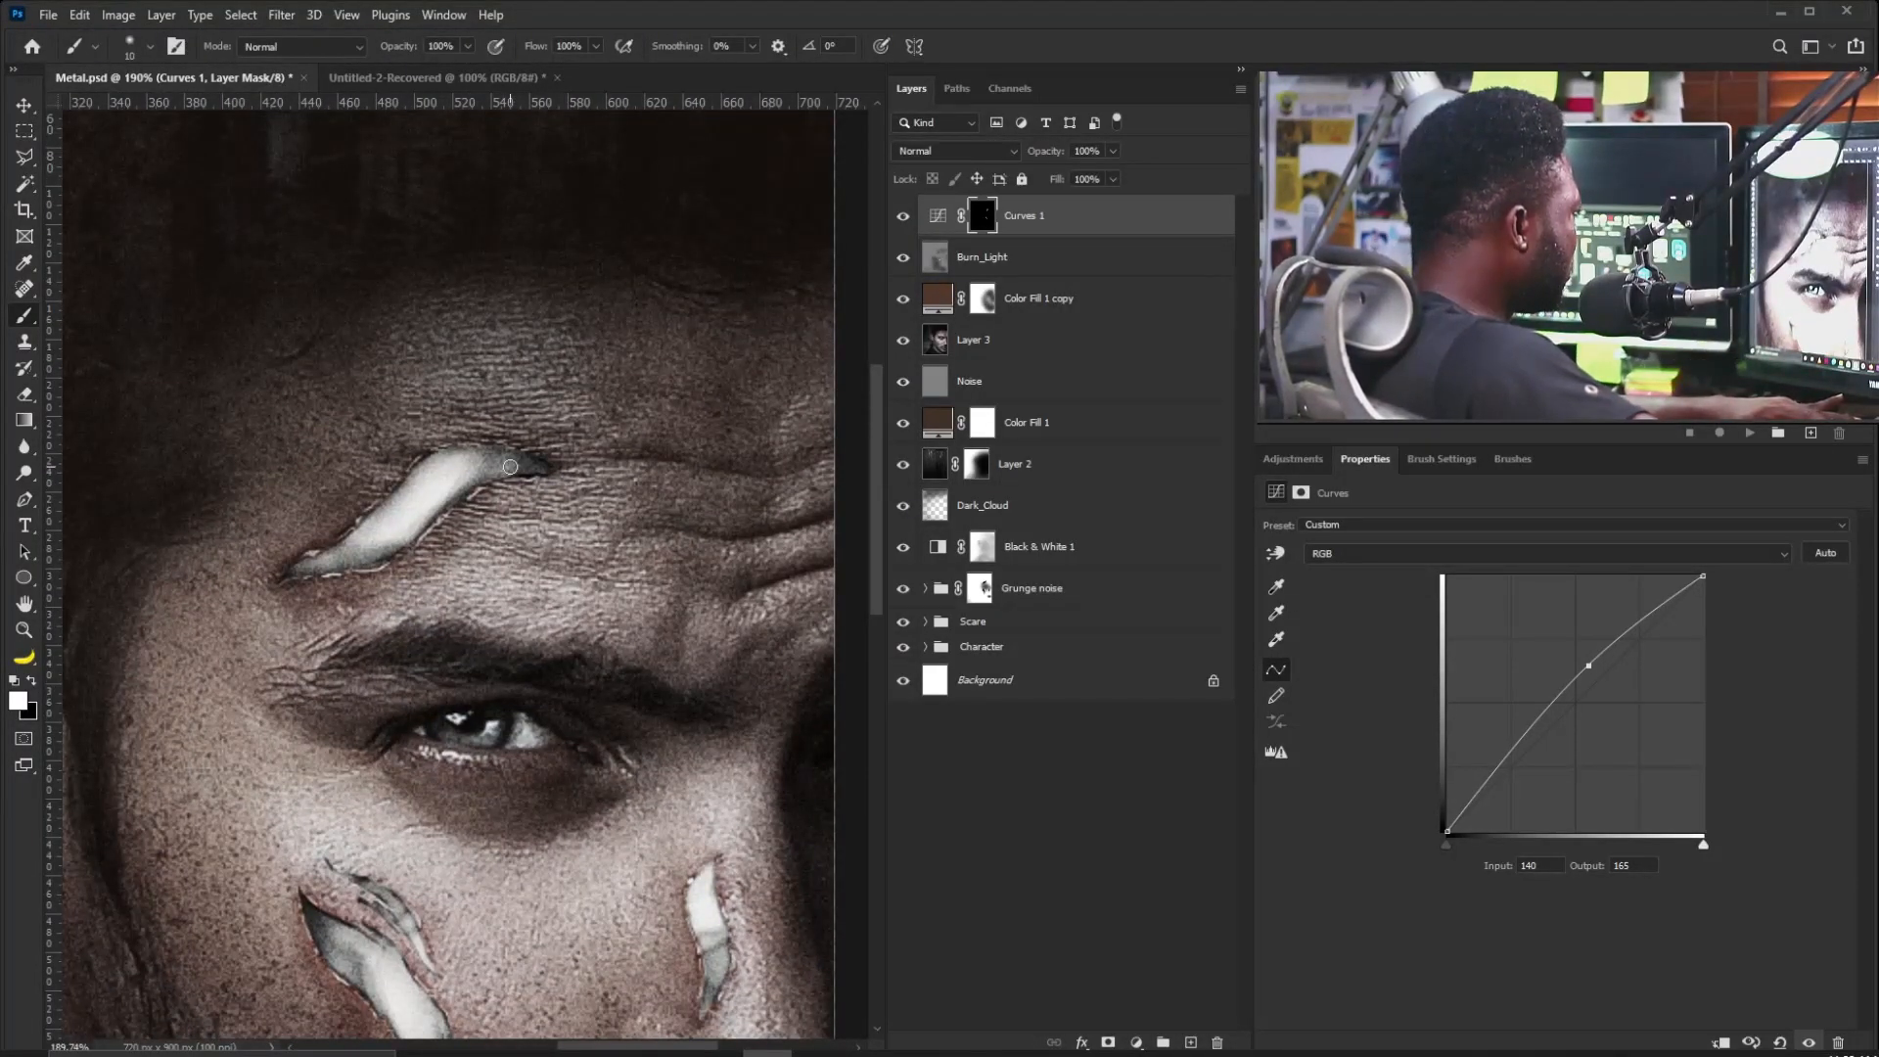
mouse_move(623, 444)
mouse_down()
mouse_move(532, 528)
mouse_move(440, 402)
mouse_up()
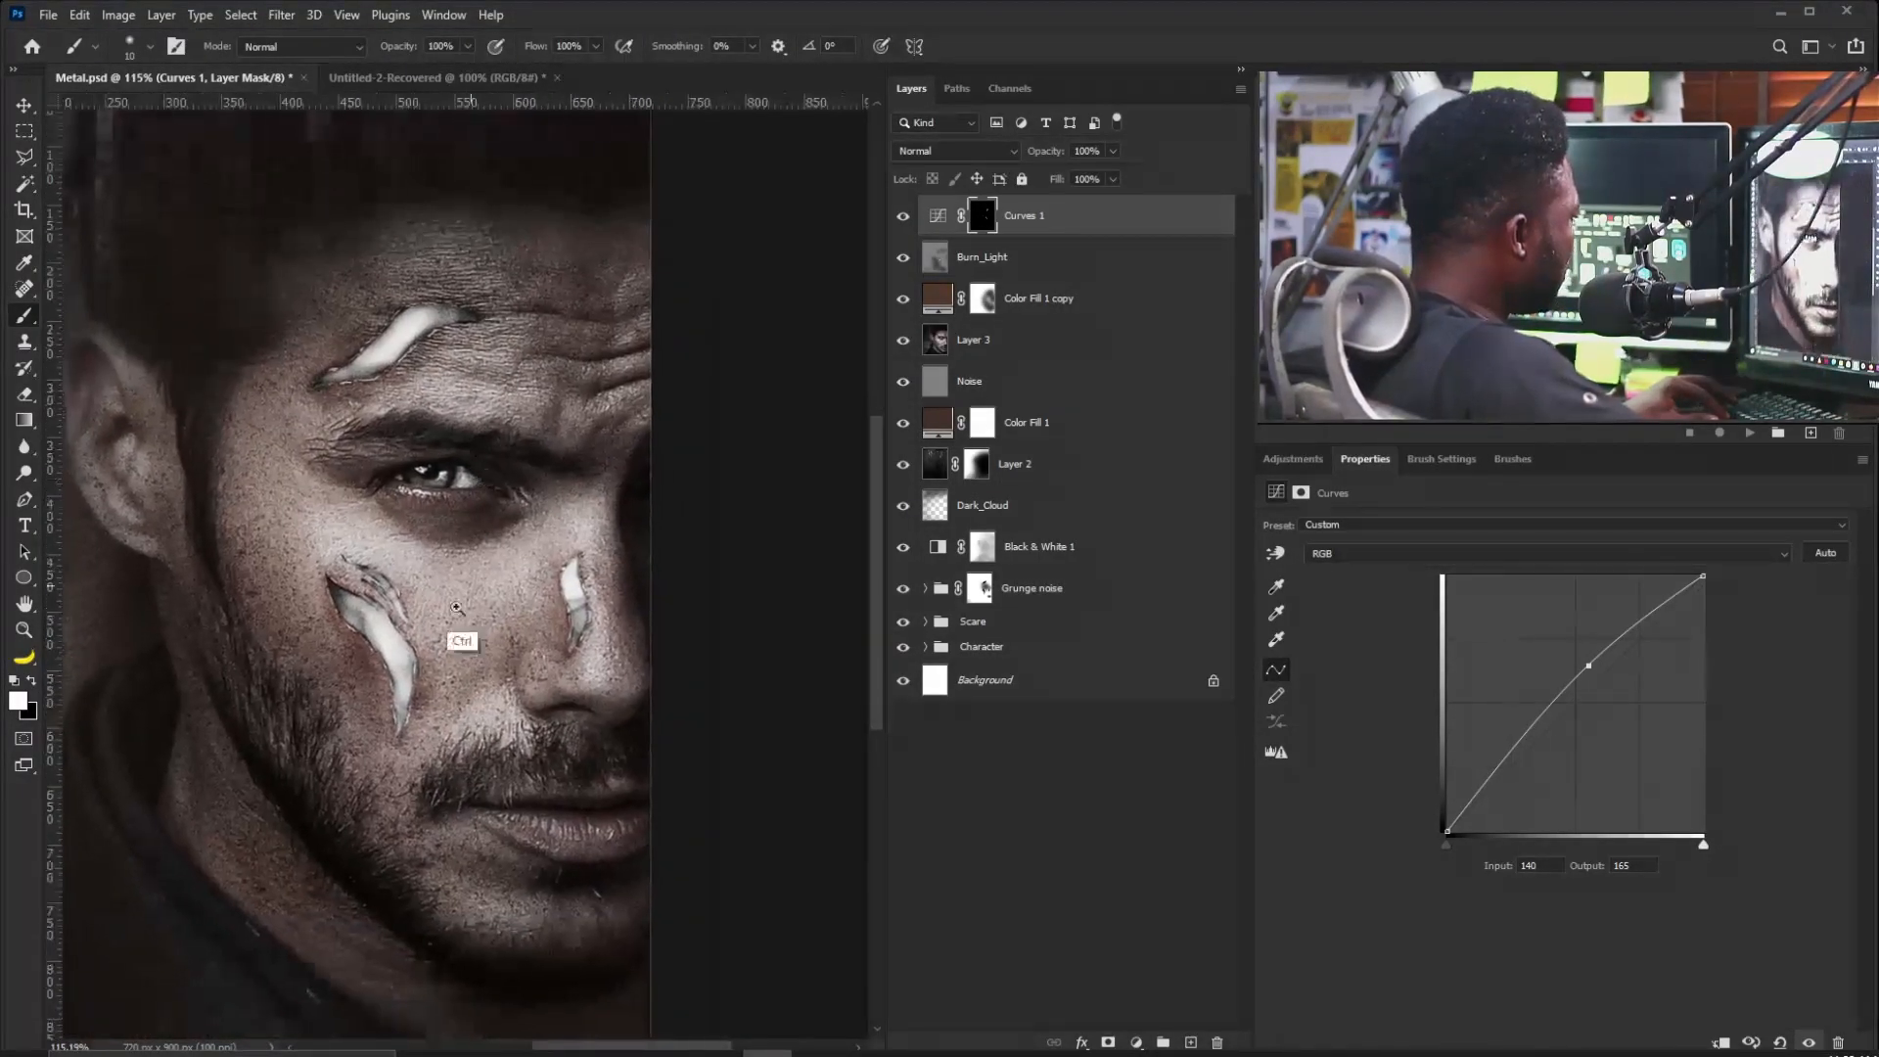
drag(445, 656, 499, 665)
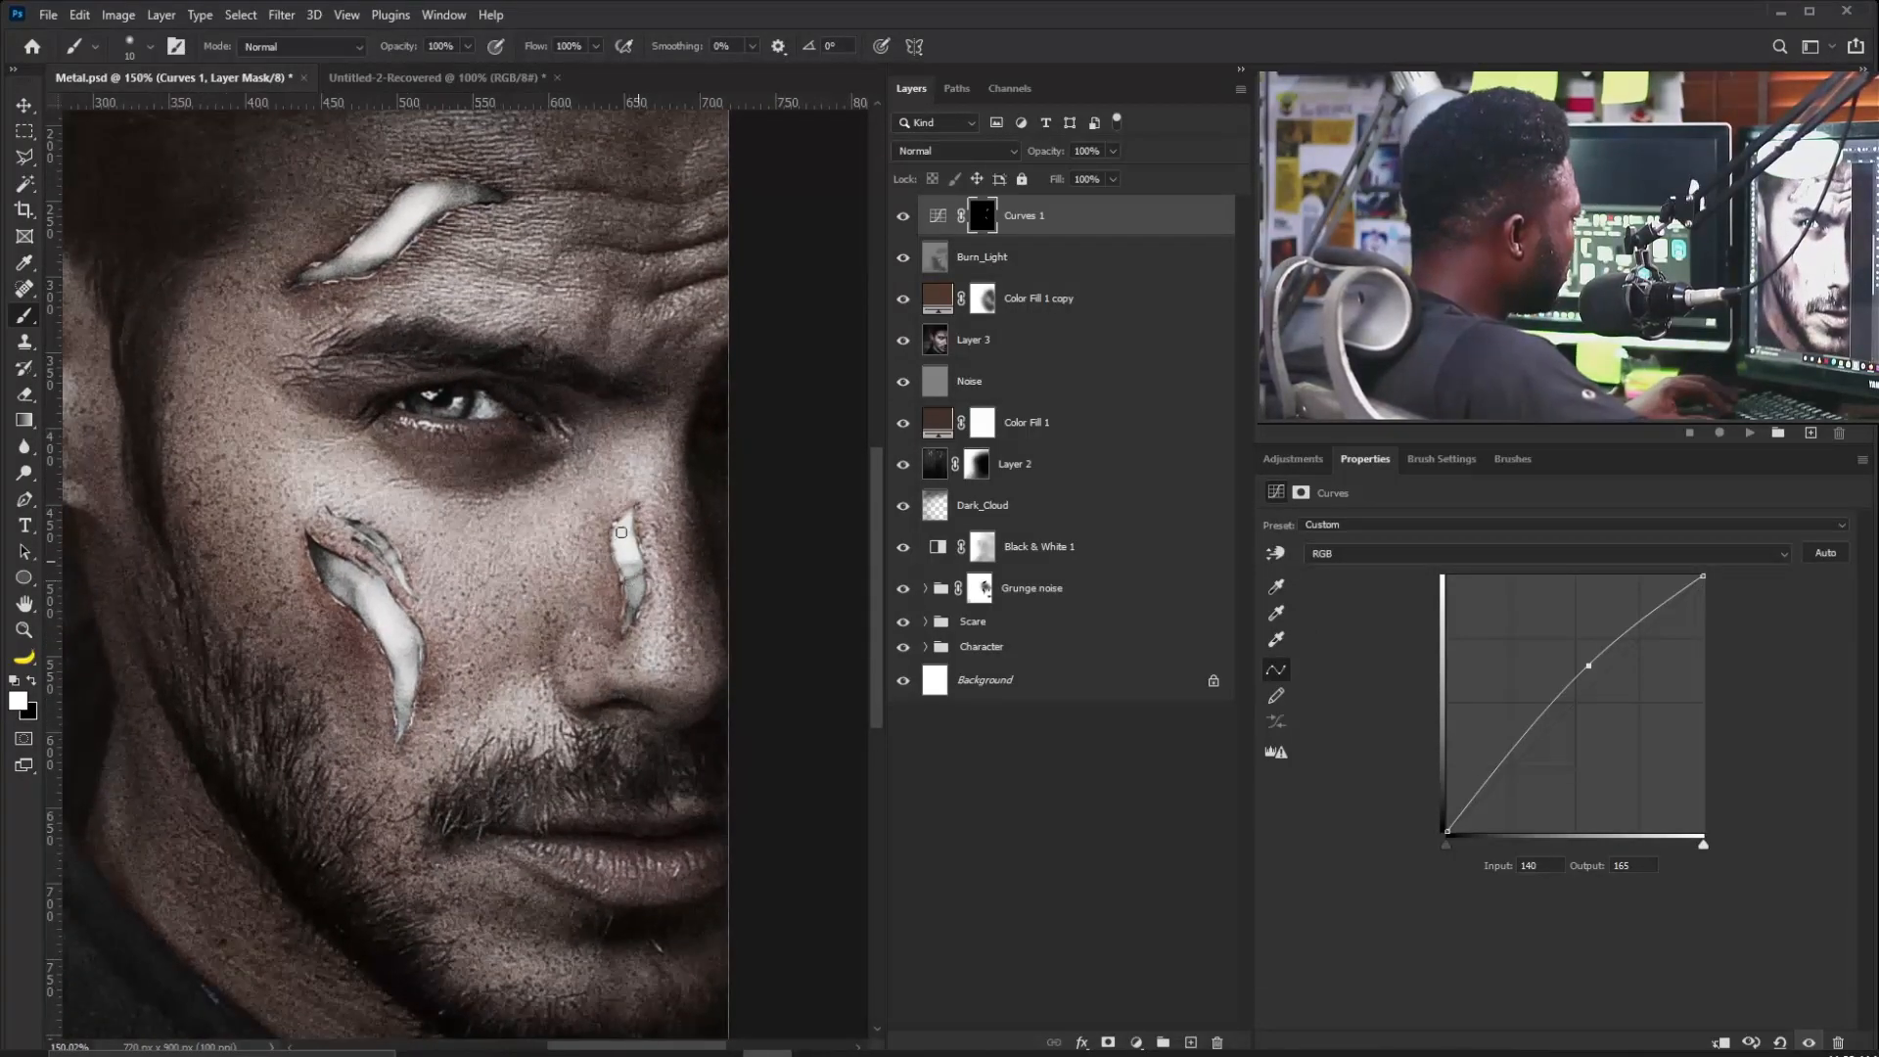
drag(537, 462, 419, 509)
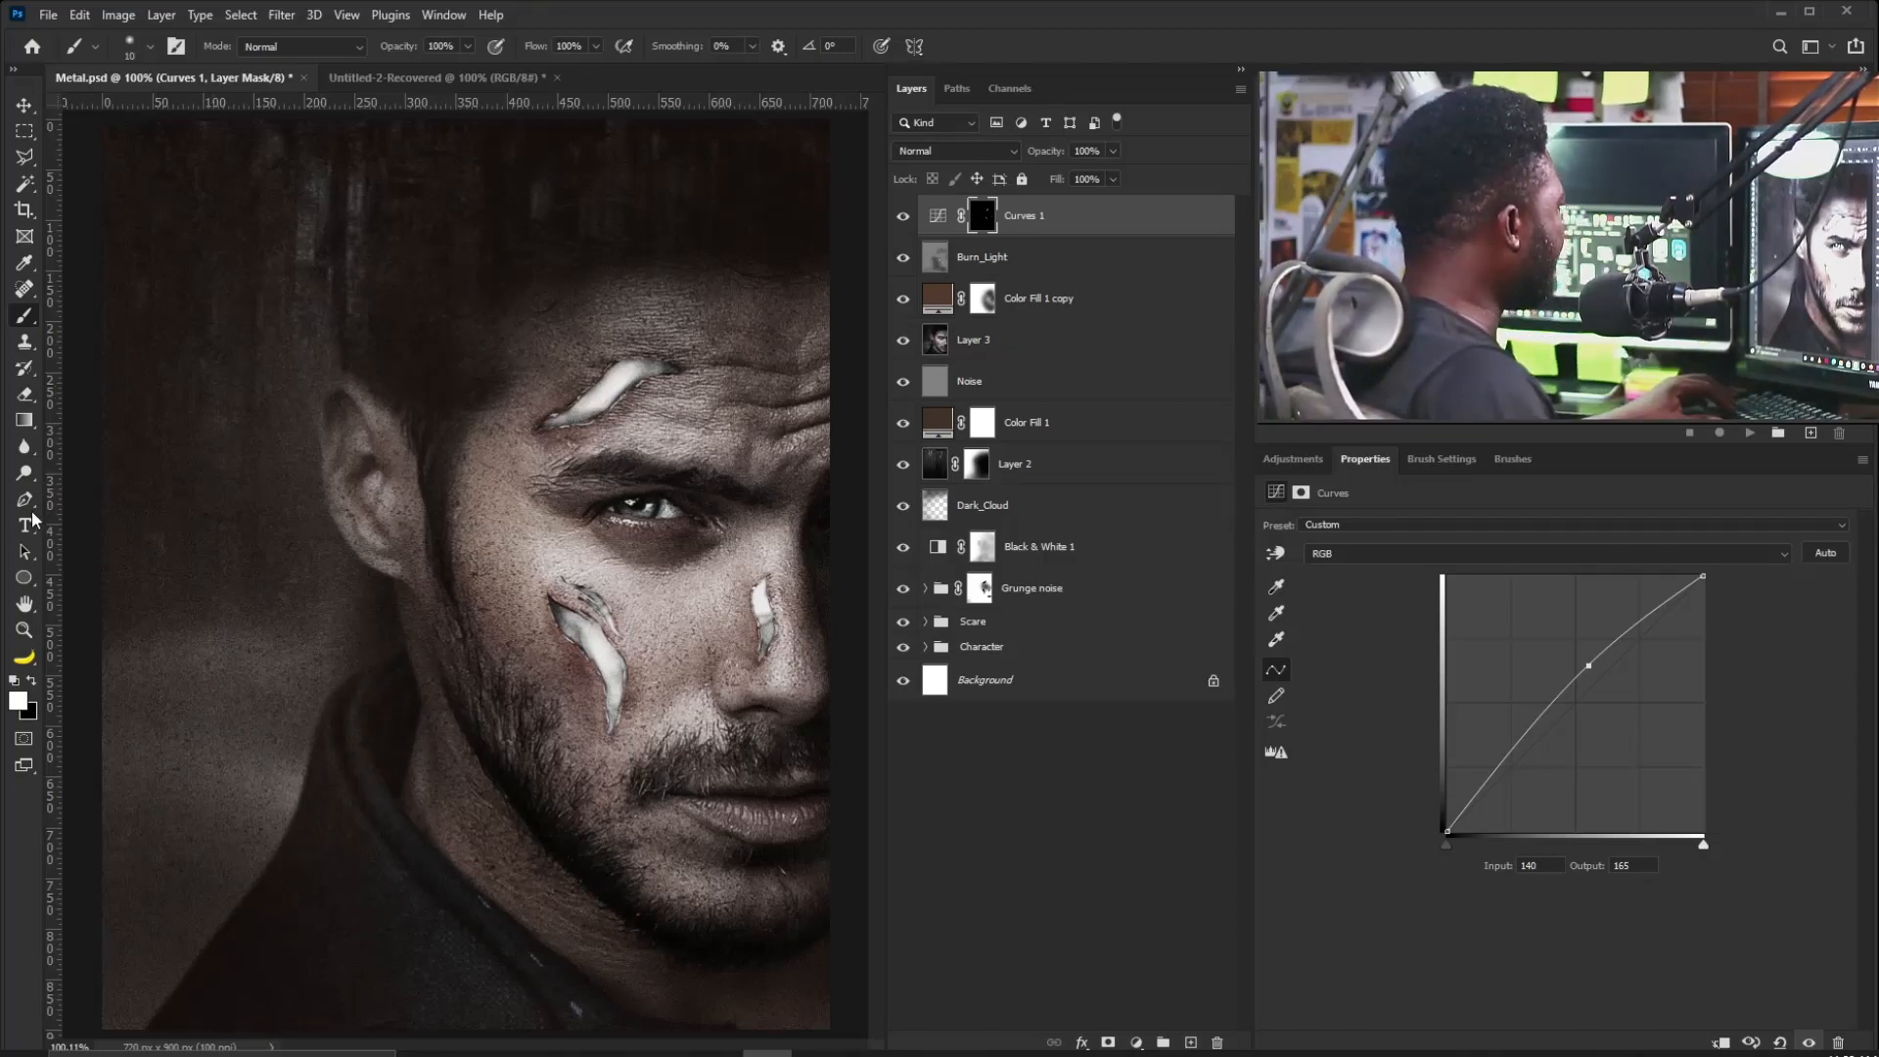
Add the text "A ceasar graphix Tutorial" in Bebas Neue in the poster's dark upper area and color it white.
key(t)
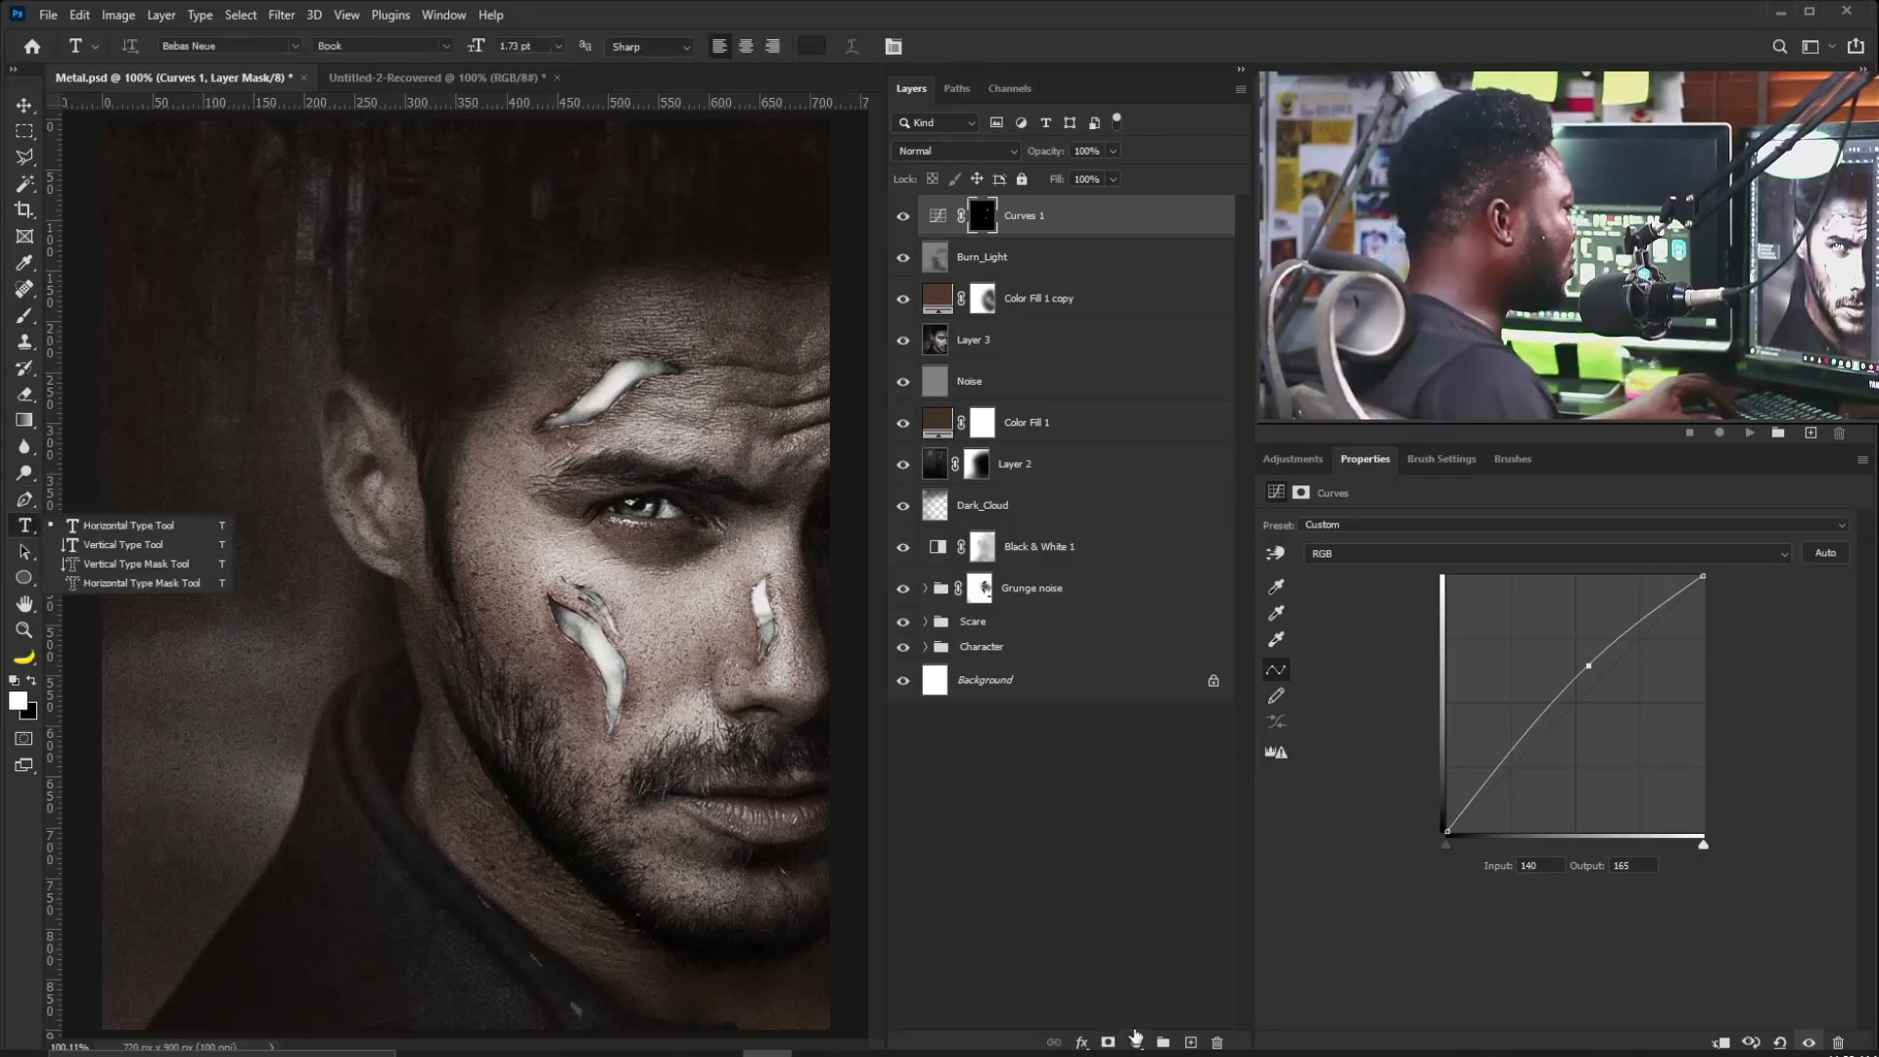
click(344, 383)
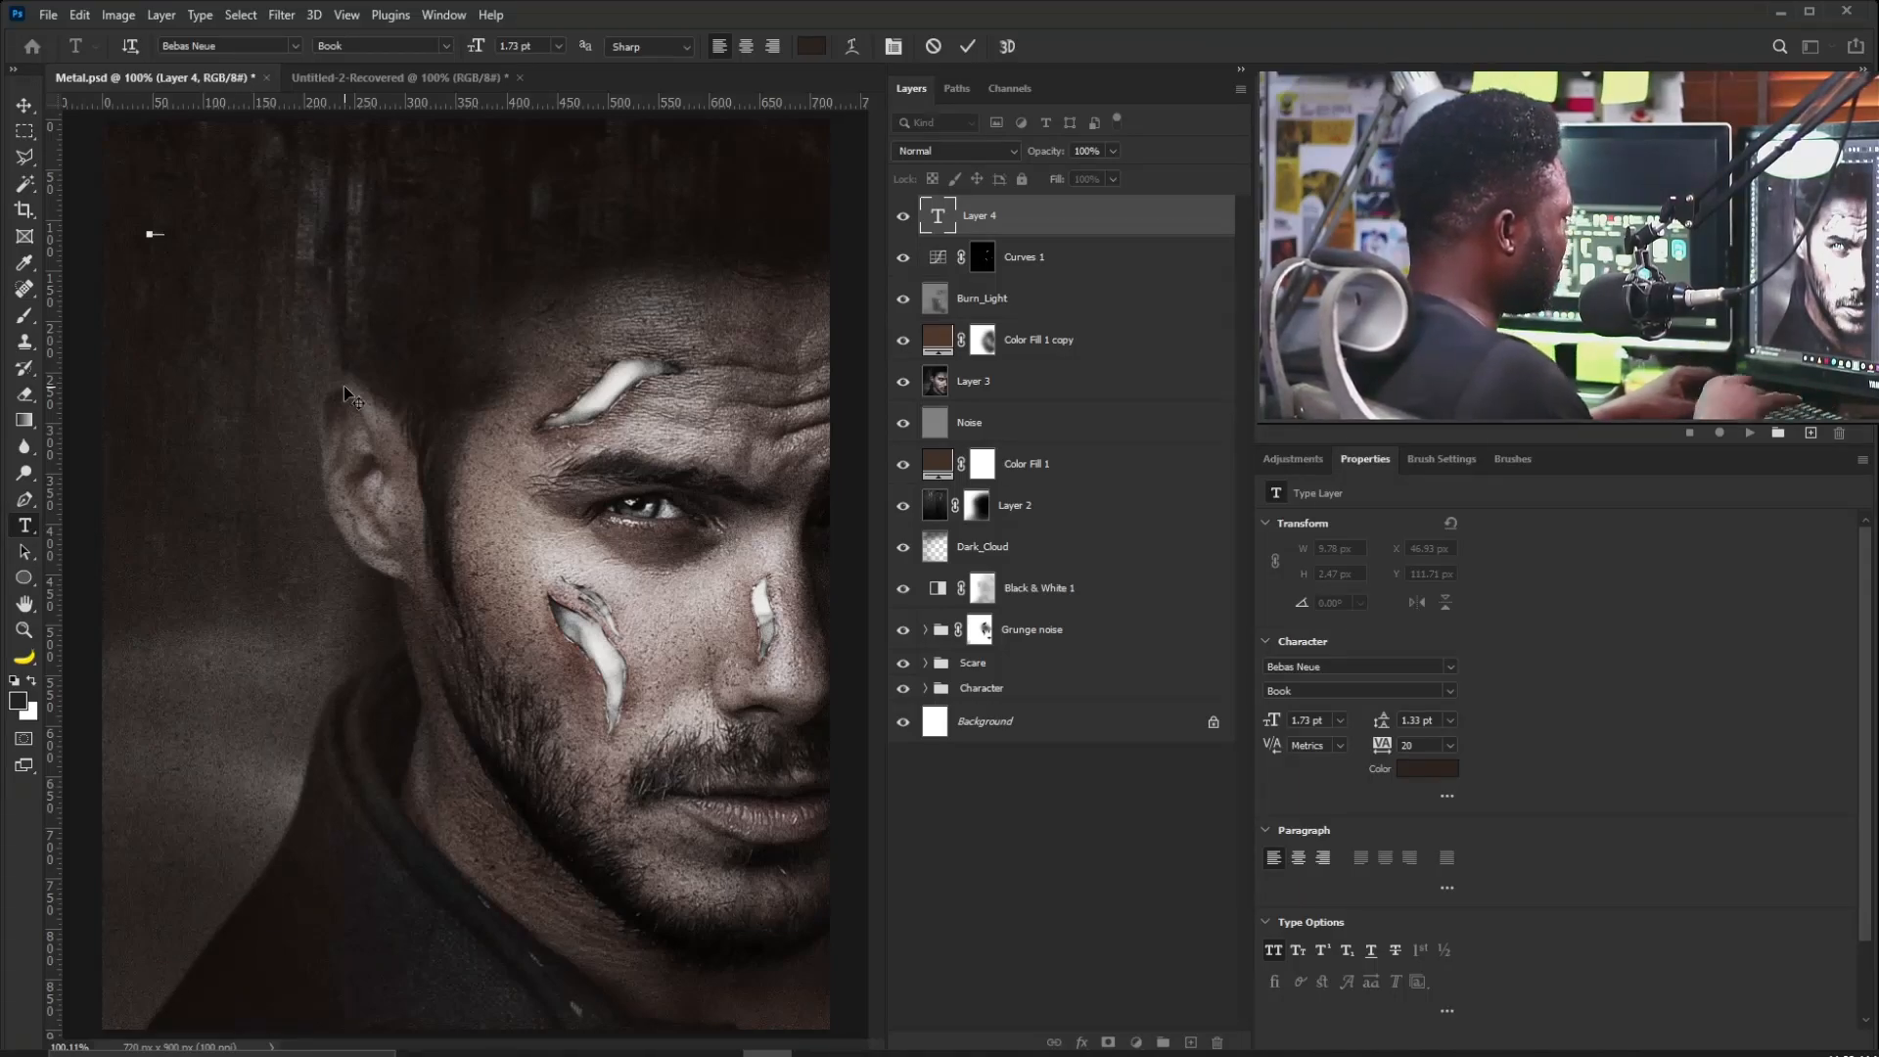
click(24, 105)
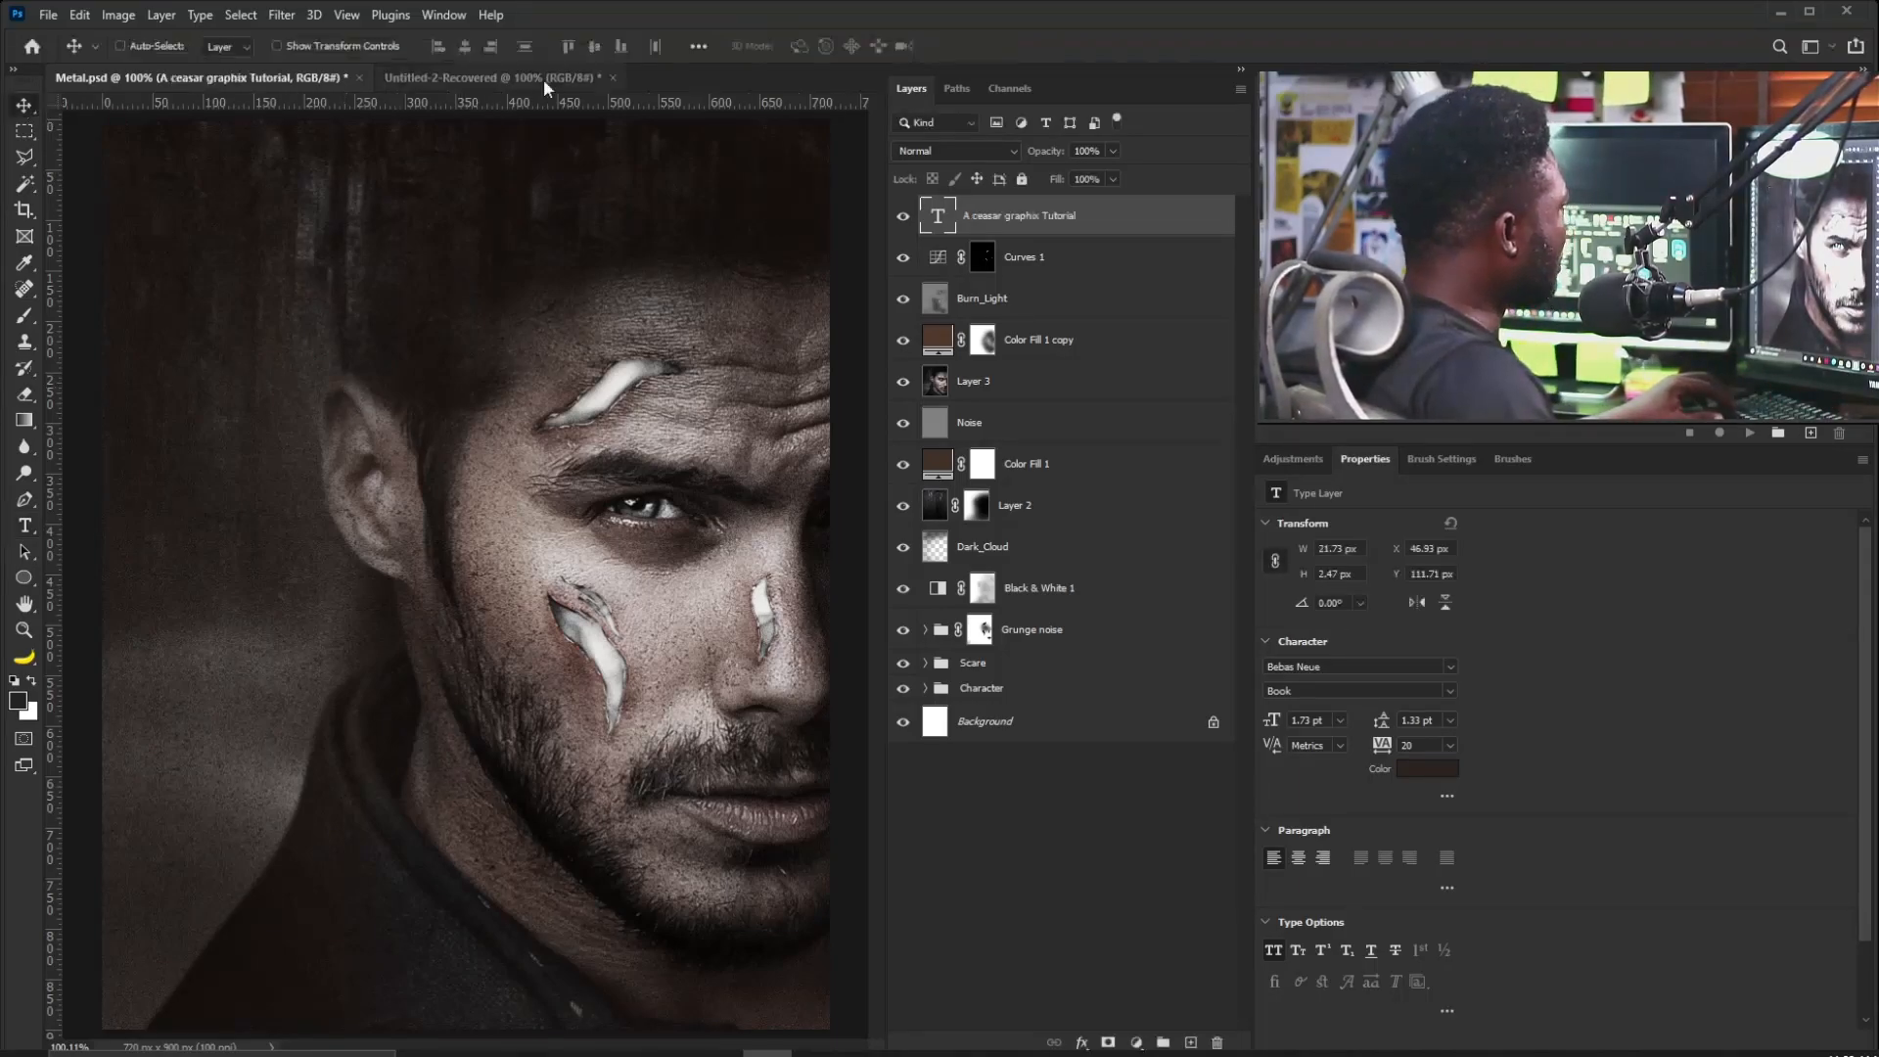
click(1426, 770)
click(1196, 505)
click(1628, 501)
Enlarge the "A ceasar graphix Tutorial" line and make "A" and "Tutorial" smaller than the words between them.
key(ctrl+t)
drag(171, 236, 639, 269)
key(Return)
double_click(938, 215)
drag(1271, 720, 1265, 720)
double_click(153, 246)
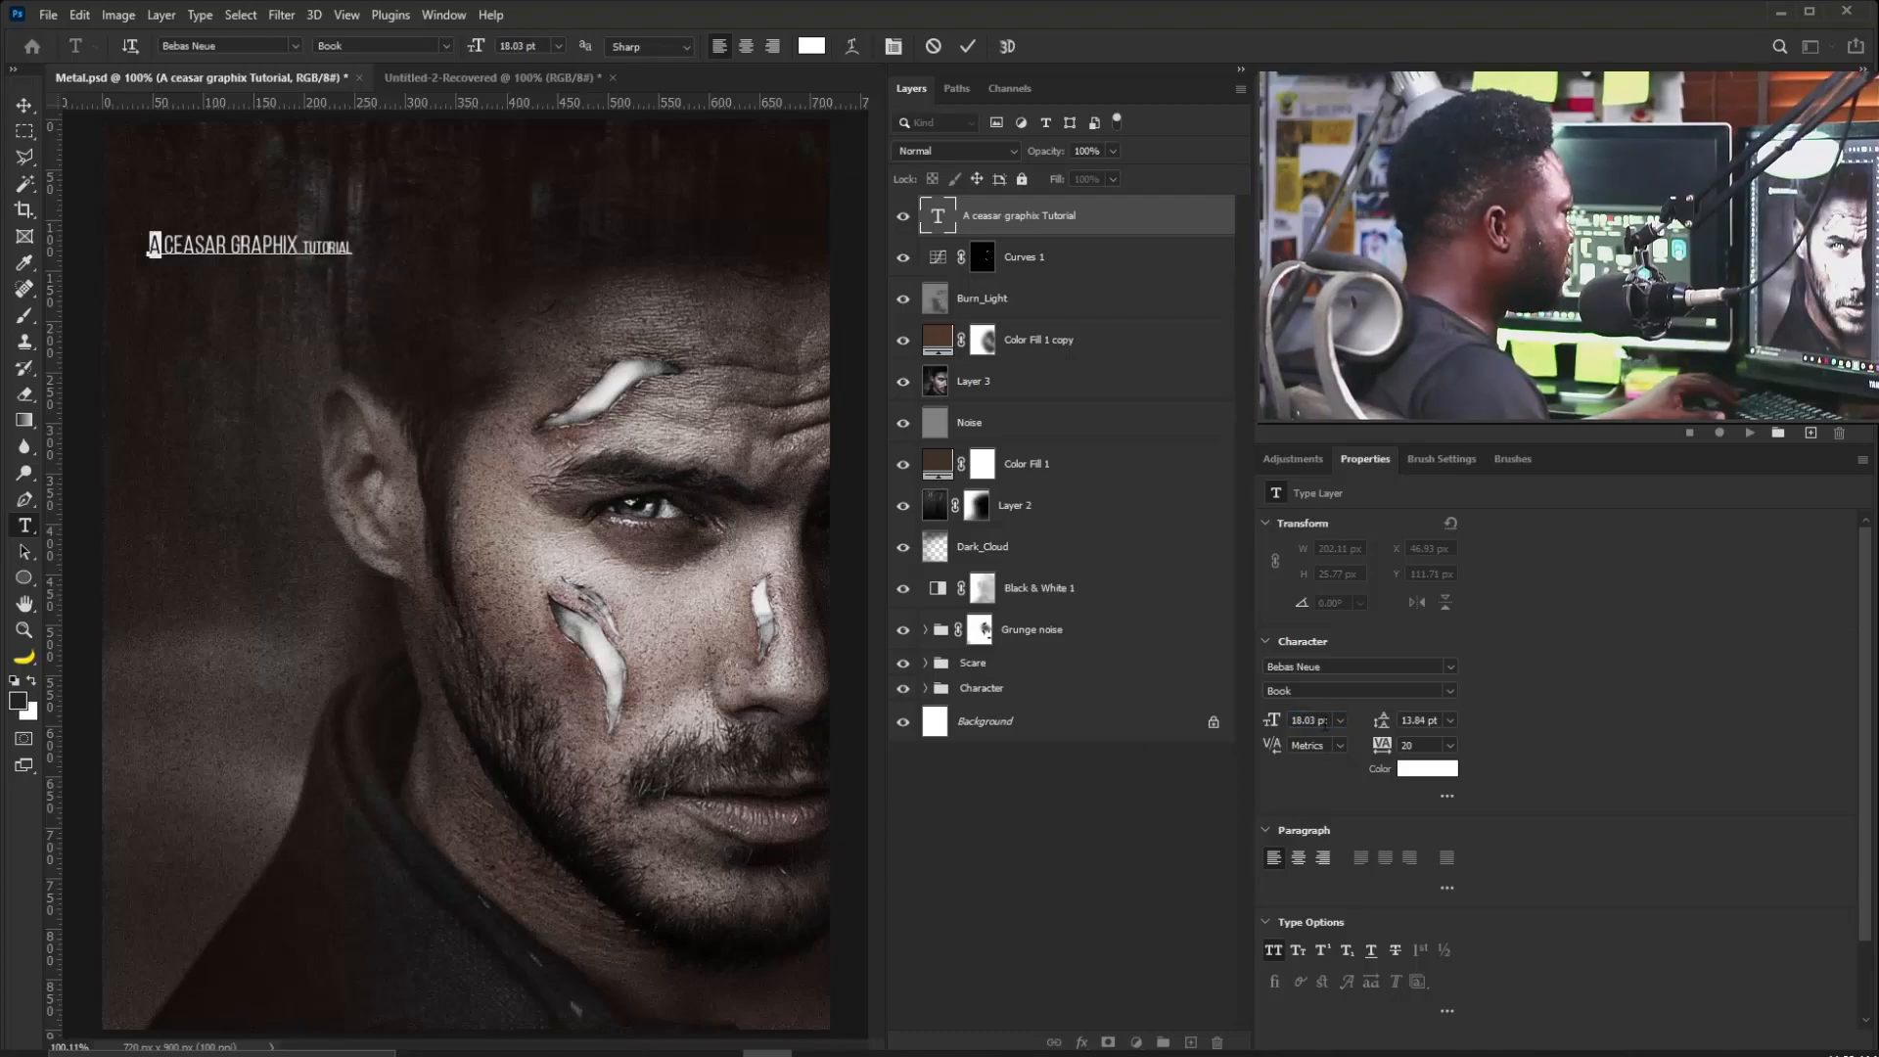
key(Return)
click(24, 105)
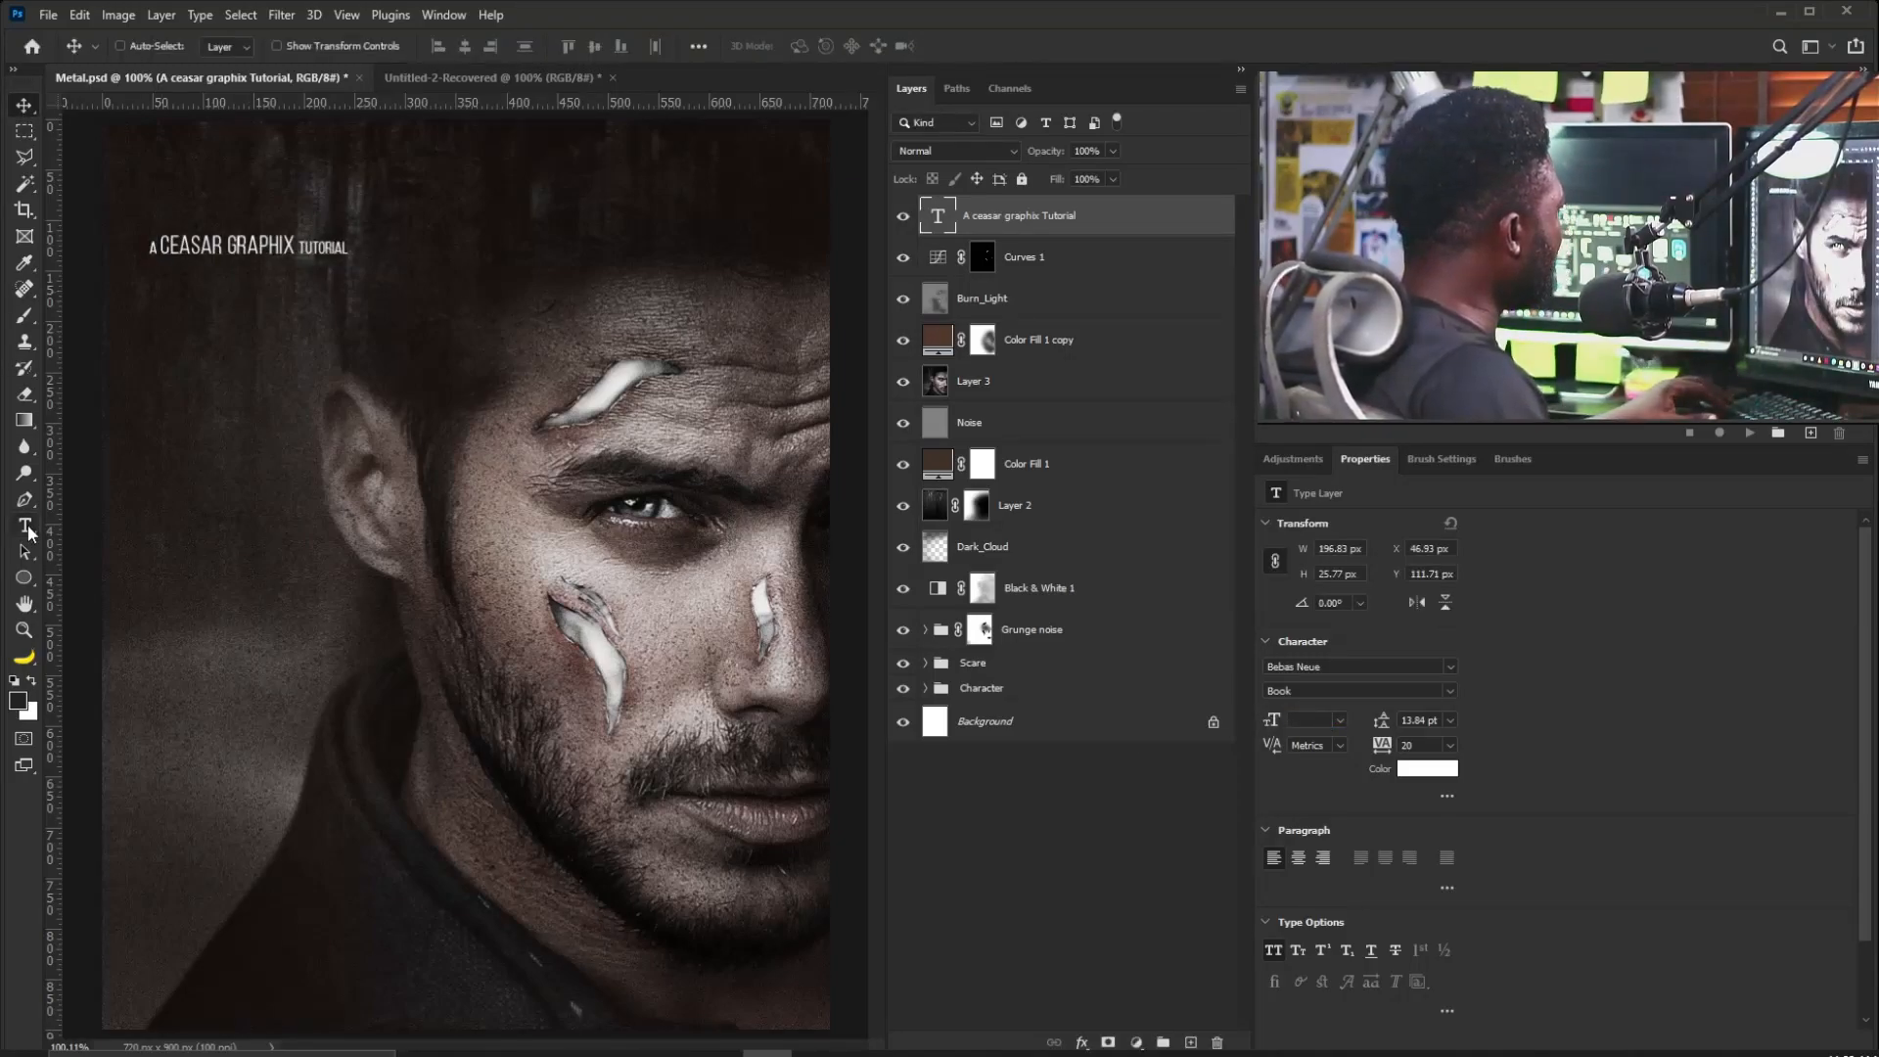
Add the title text "METALMAN", scale it up and place it directly beneath the small credit line.
click(26, 525)
click(213, 353)
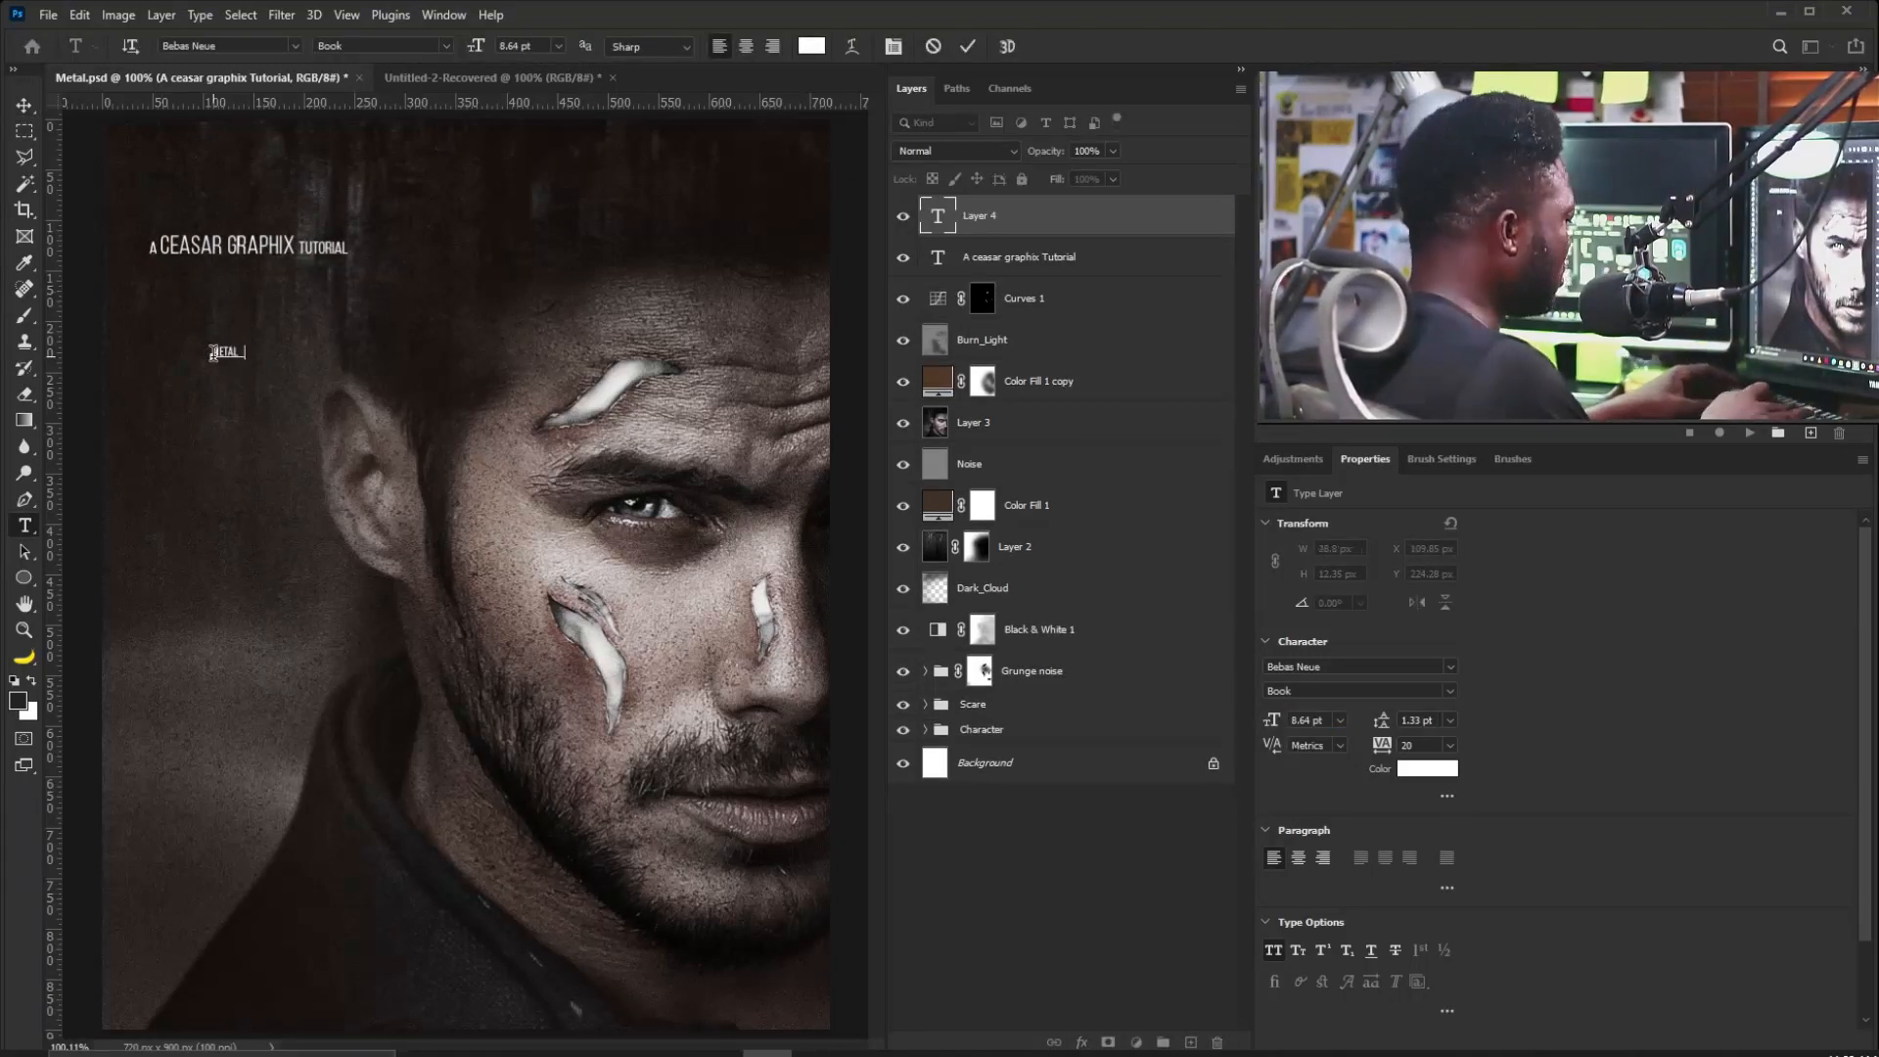
click(25, 105)
key(ctrl+t)
drag(256, 358, 577, 617)
drag(464, 384, 550, 312)
key(Return)
Set the METALMAN title to Bold and color the word "MAN" red.
click(1450, 693)
click(1294, 775)
double_click(338, 326)
click(1427, 768)
click(1451, 564)
click(1654, 494)
click(25, 105)
Scale METALMAN down slightly and move it with the credit line closer to the poster's top edge.
shift+click(1018, 256)
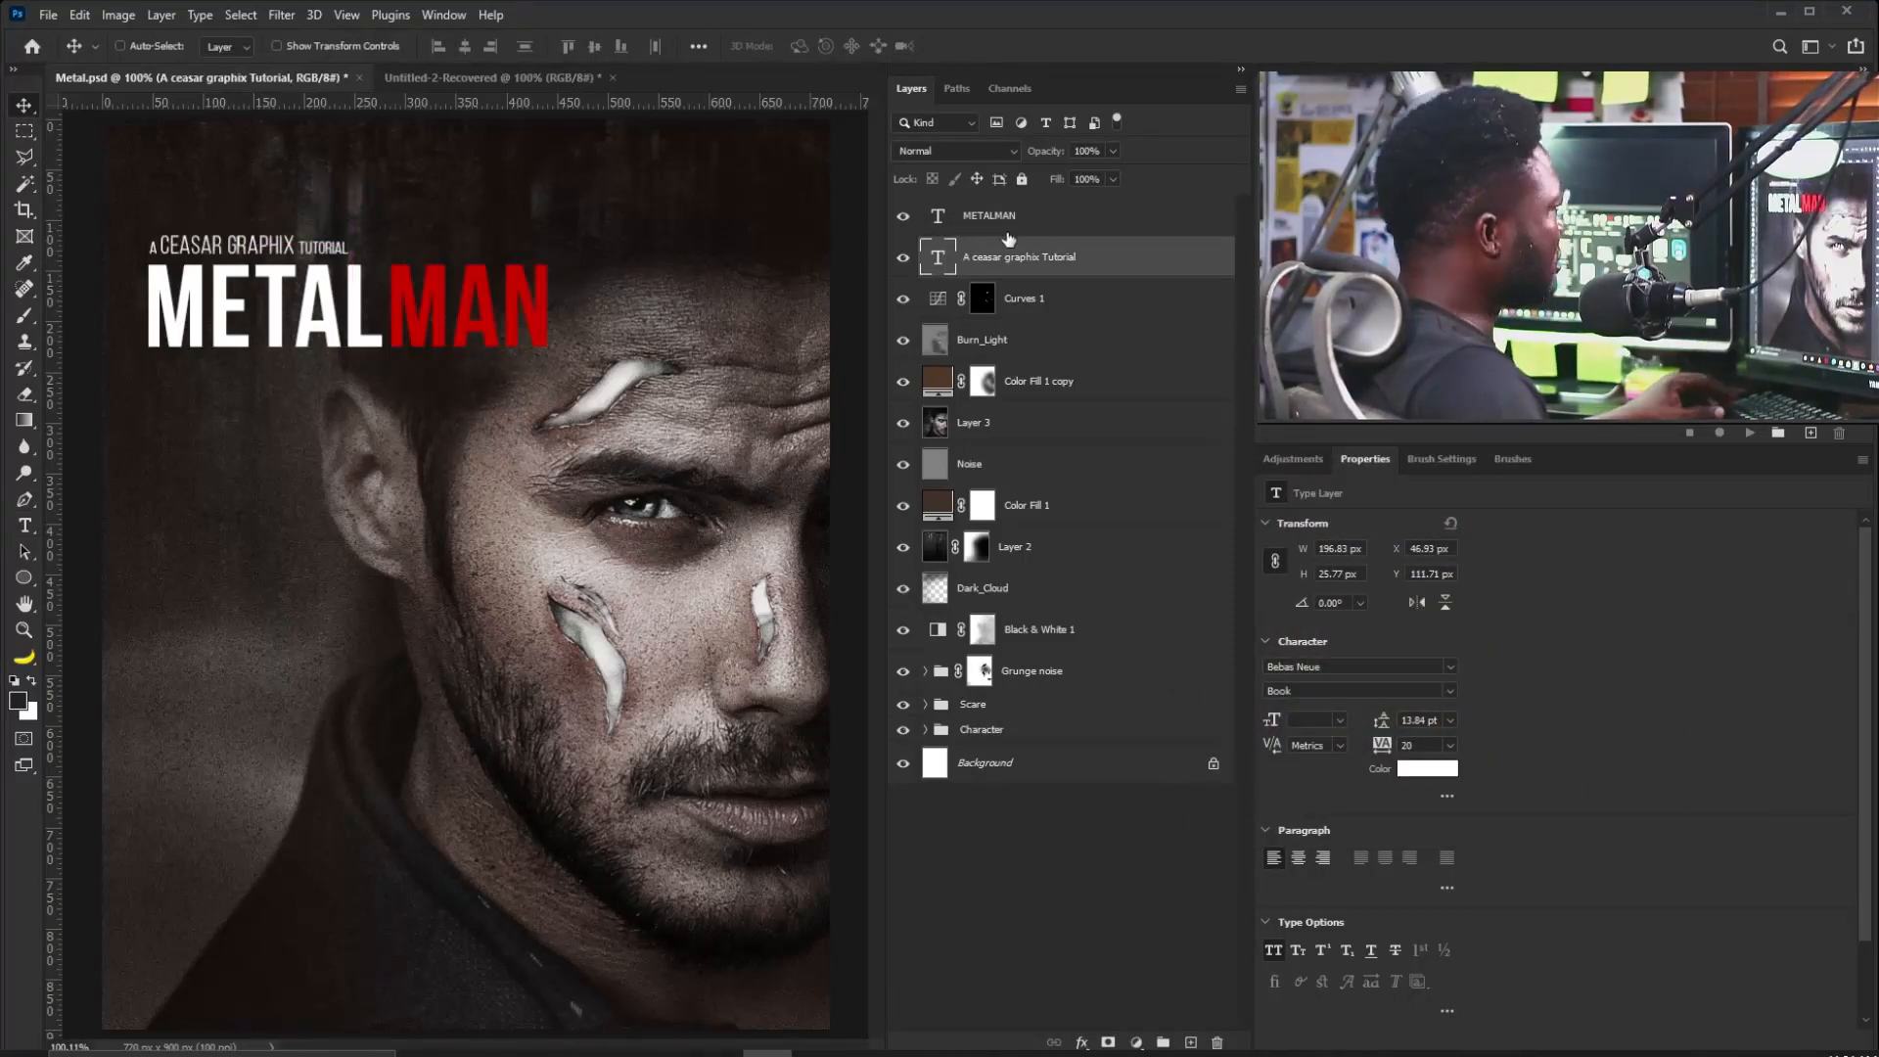
drag(336, 268, 332, 213)
ctrl+click(536, 262)
key(ctrl+t)
drag(548, 309, 511, 289)
key(Return)
shift+click(1035, 262)
key(ctrl+t)
drag(333, 228, 349, 217)
key(Return)
Add a tagline reading "HE'S AFTER THE ENEMY THEY ARE AFTER HIM" below the title and color it white.
key(t)
click(172, 342)
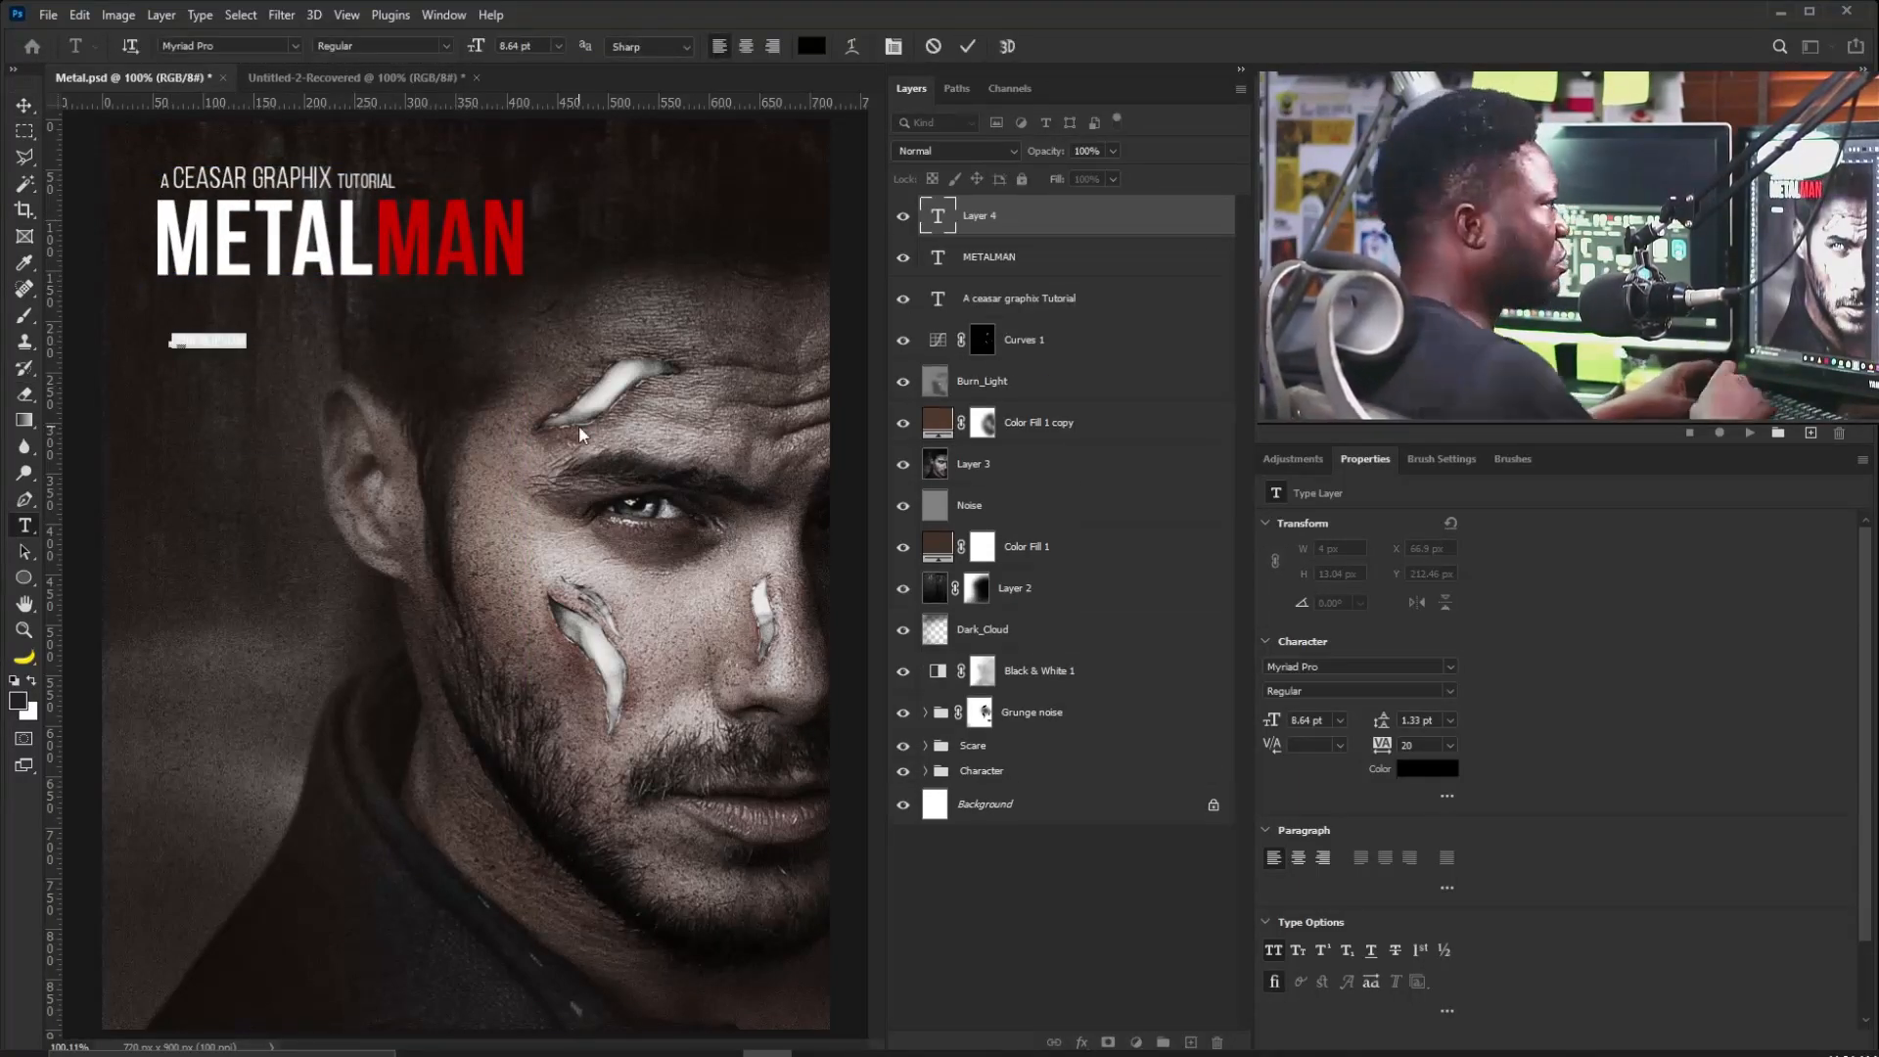
text(D)
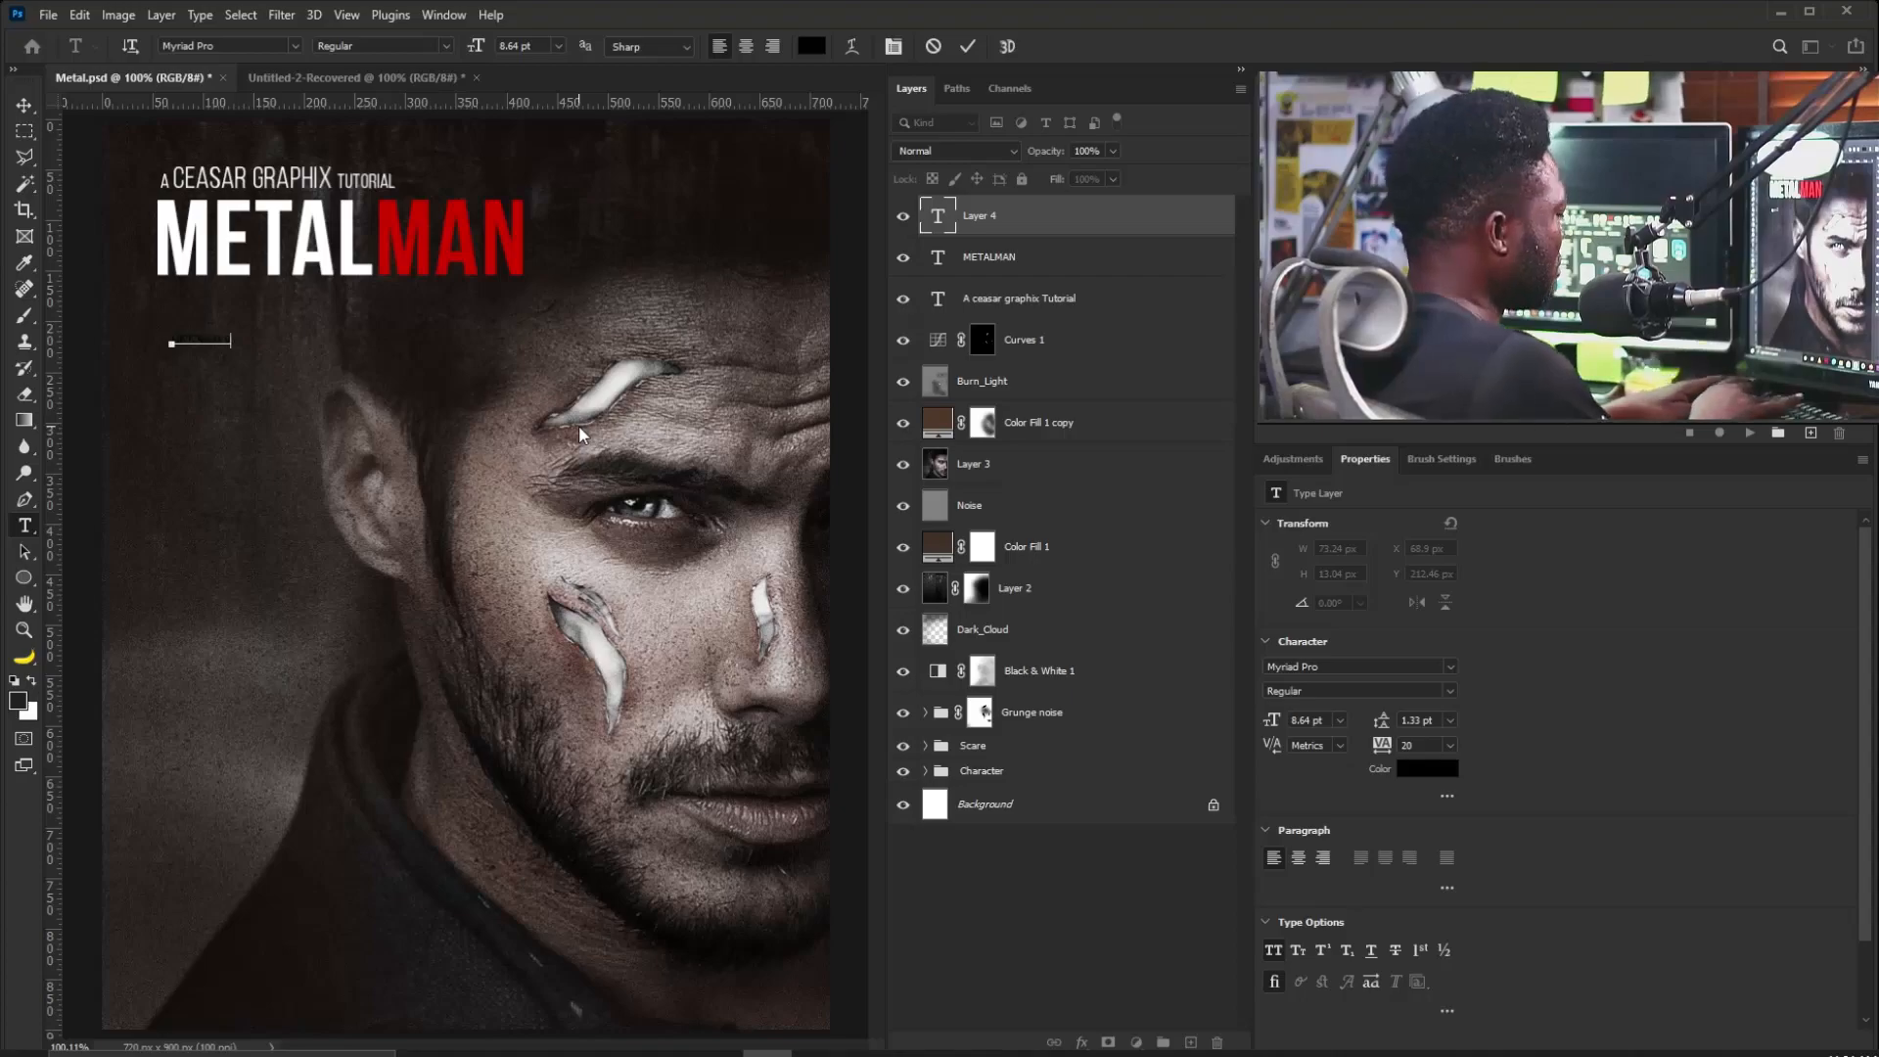
text(THE STORY THEY ARE REA)
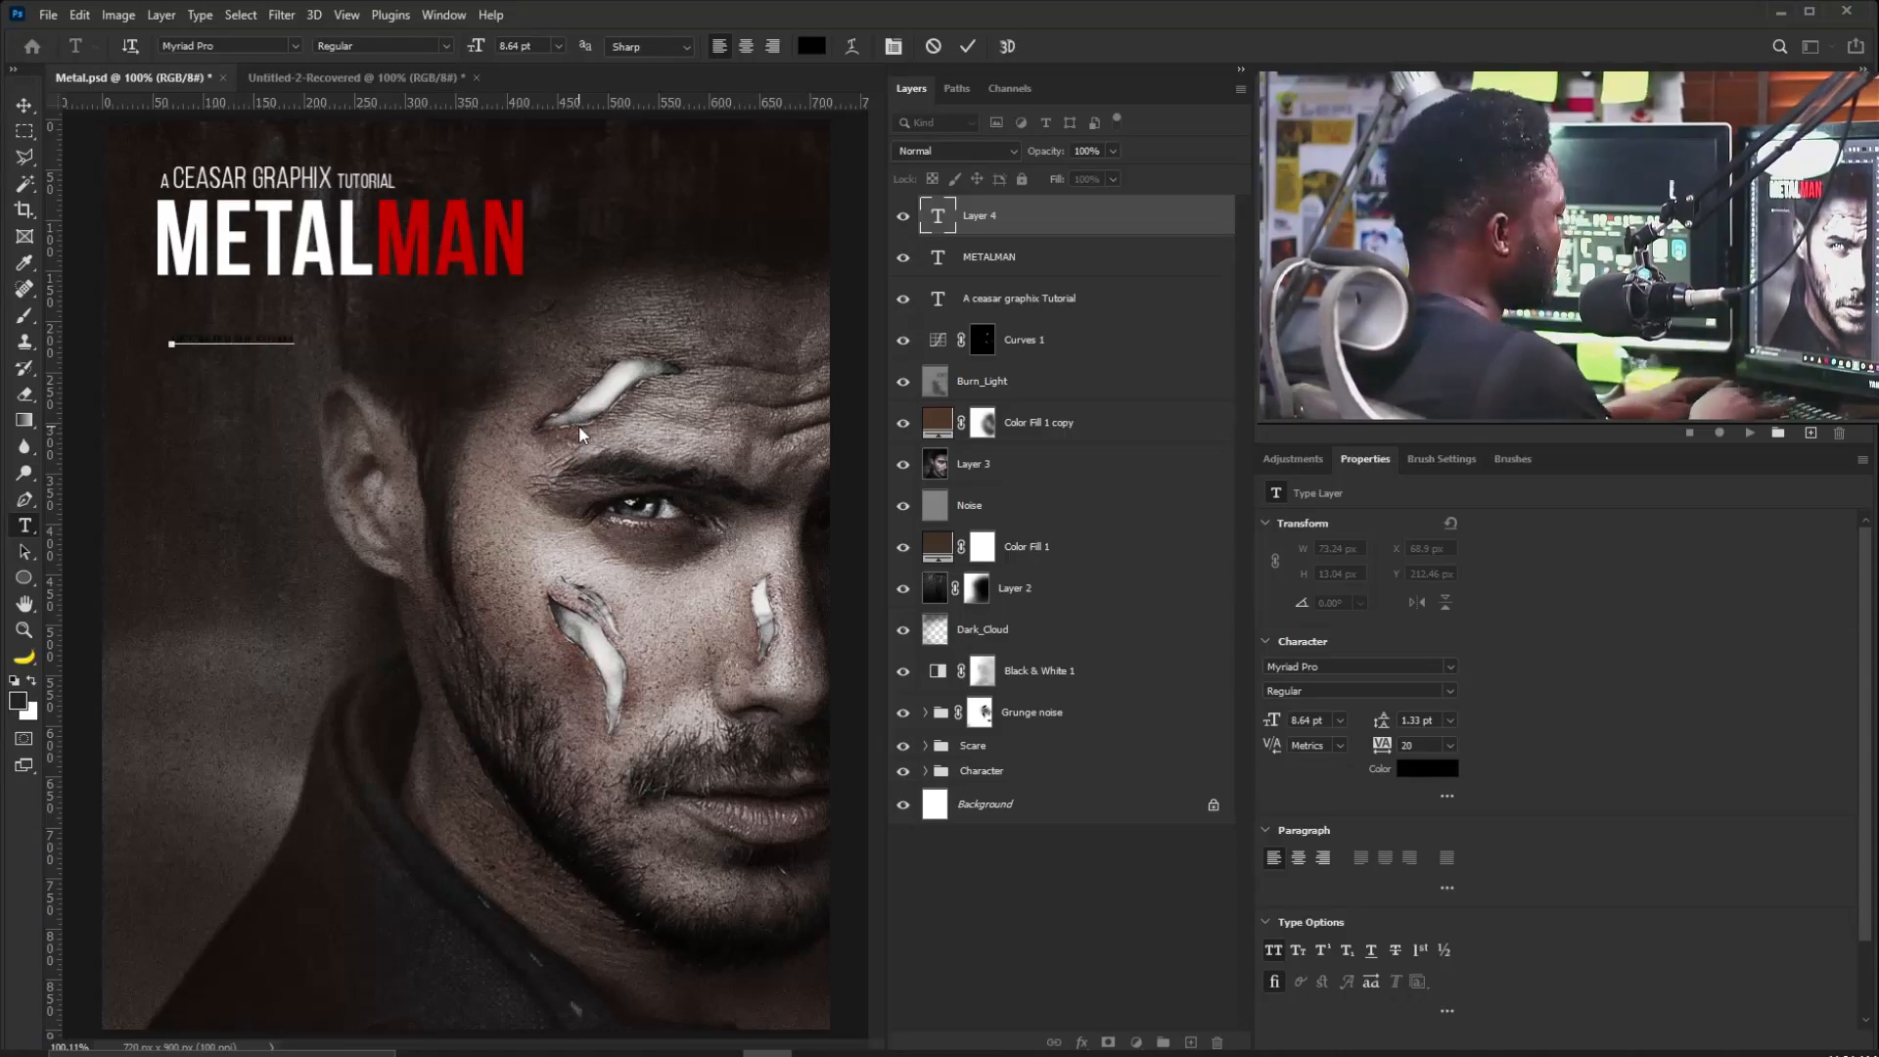
text(HIM)
key(ctrl+a)
click(811, 46)
click(1199, 506)
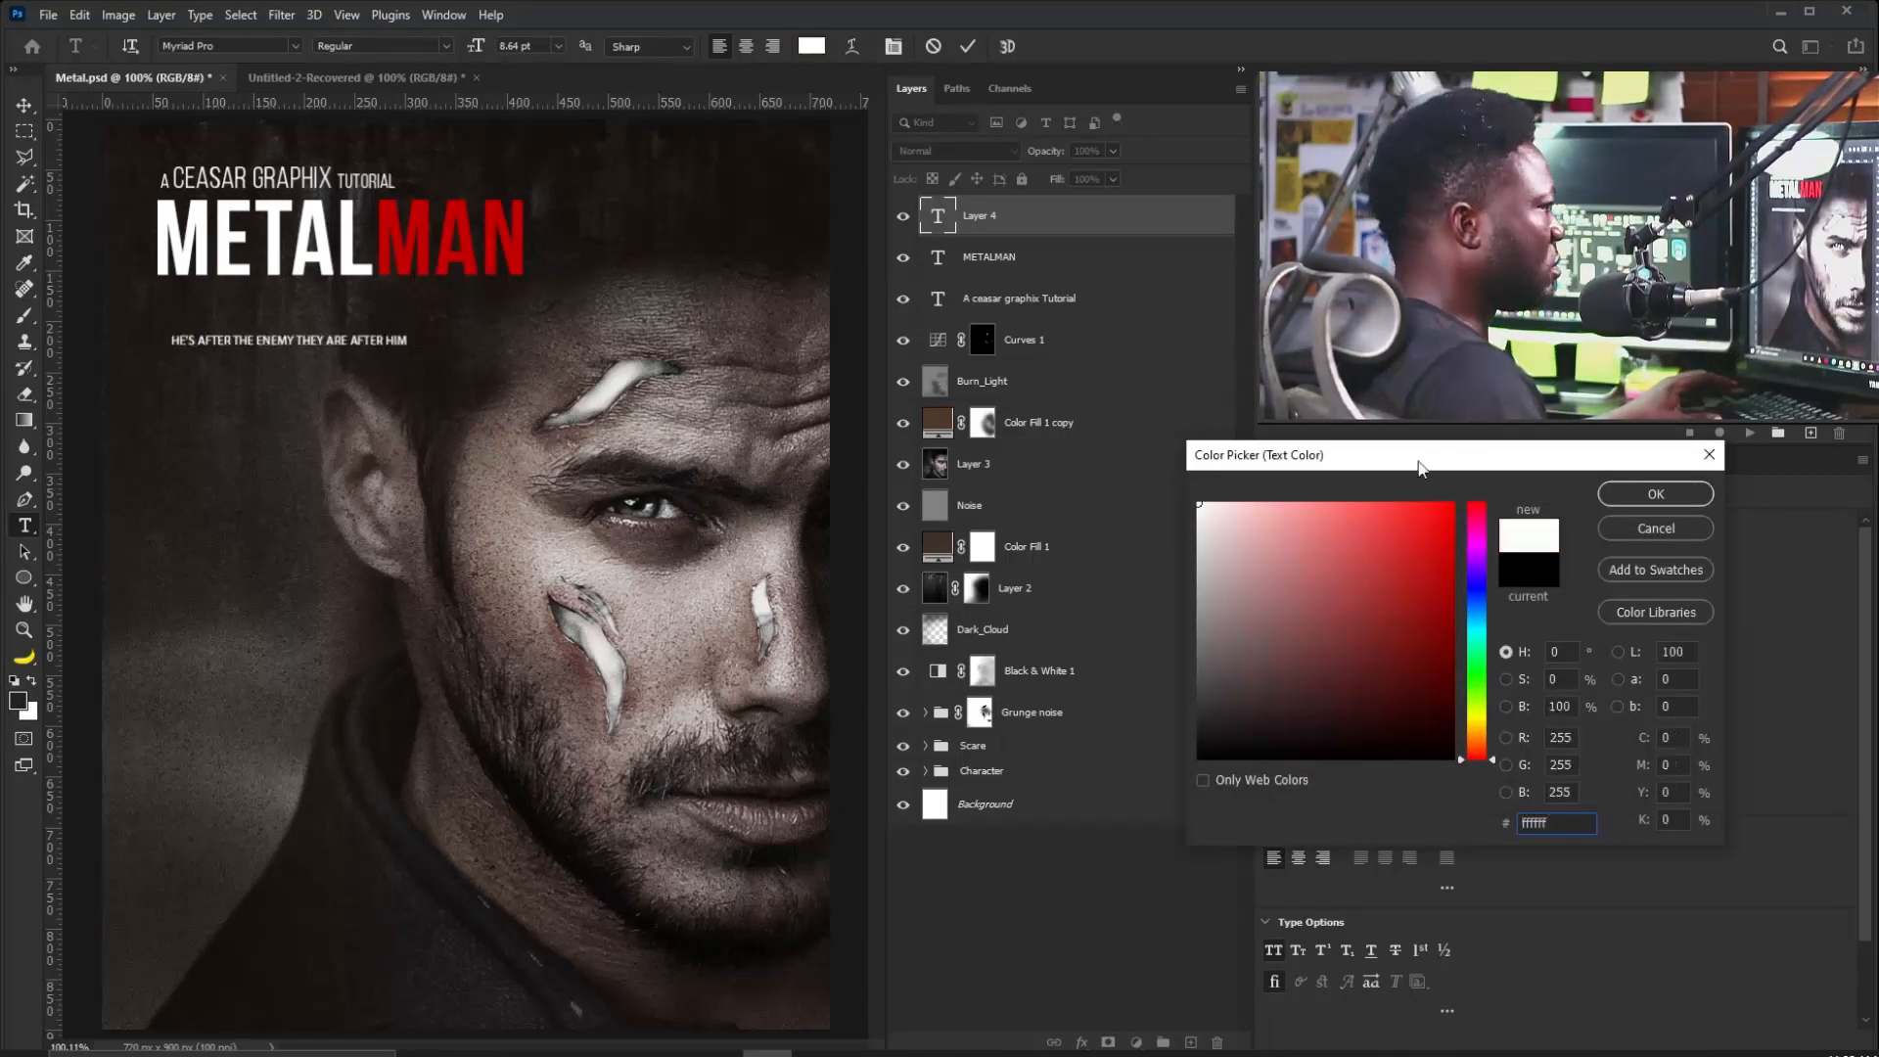
click(1654, 495)
Change the tagline's font to Bebas Neue in the Bold style.
click(23, 106)
click(1449, 668)
click(1518, 52)
click(1450, 693)
click(1321, 779)
Enlarge the tagline and place it just under METALMAN, aligned with the title's starting edge.
key(ctrl+t)
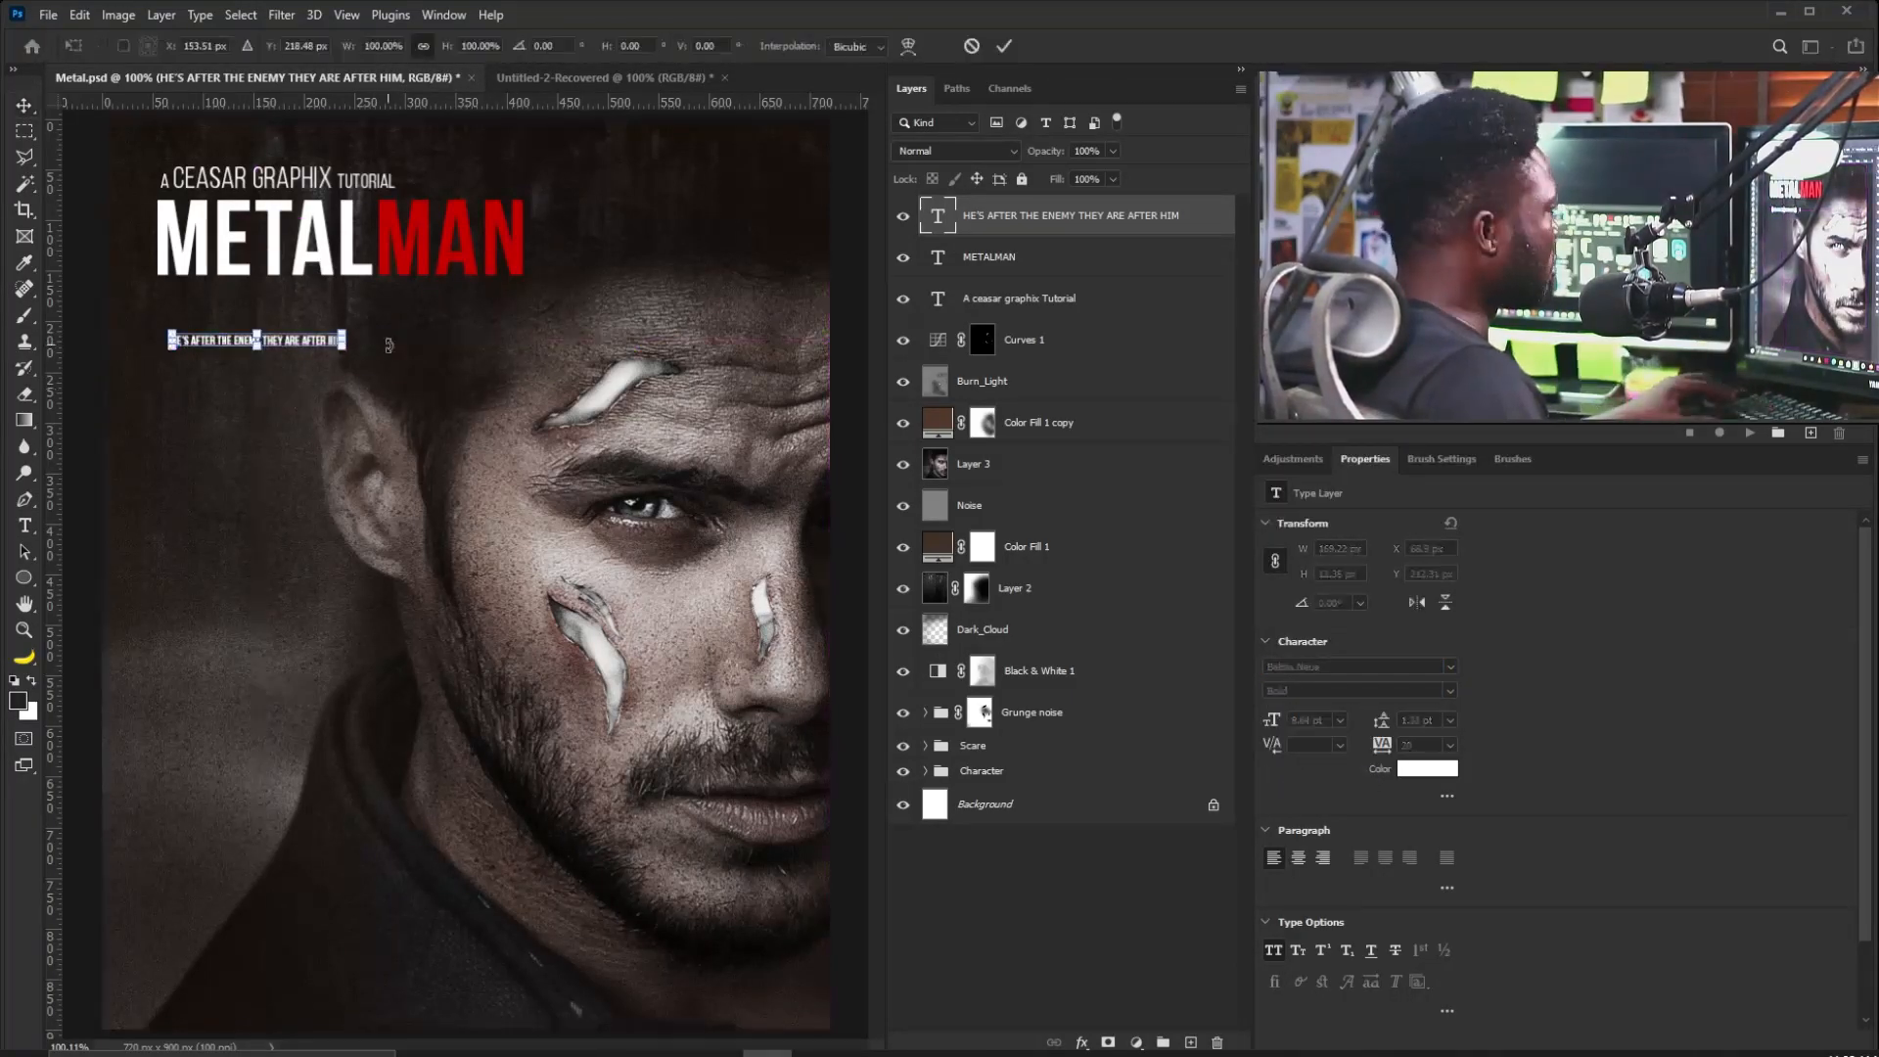
drag(344, 347, 512, 359)
key(Return)
drag(356, 348, 258, 309)
Switch the tagline to the Regular style and nudge it slightly down from the title.
click(1450, 695)
click(1322, 753)
key(Down)
key(Down)
key(Down)
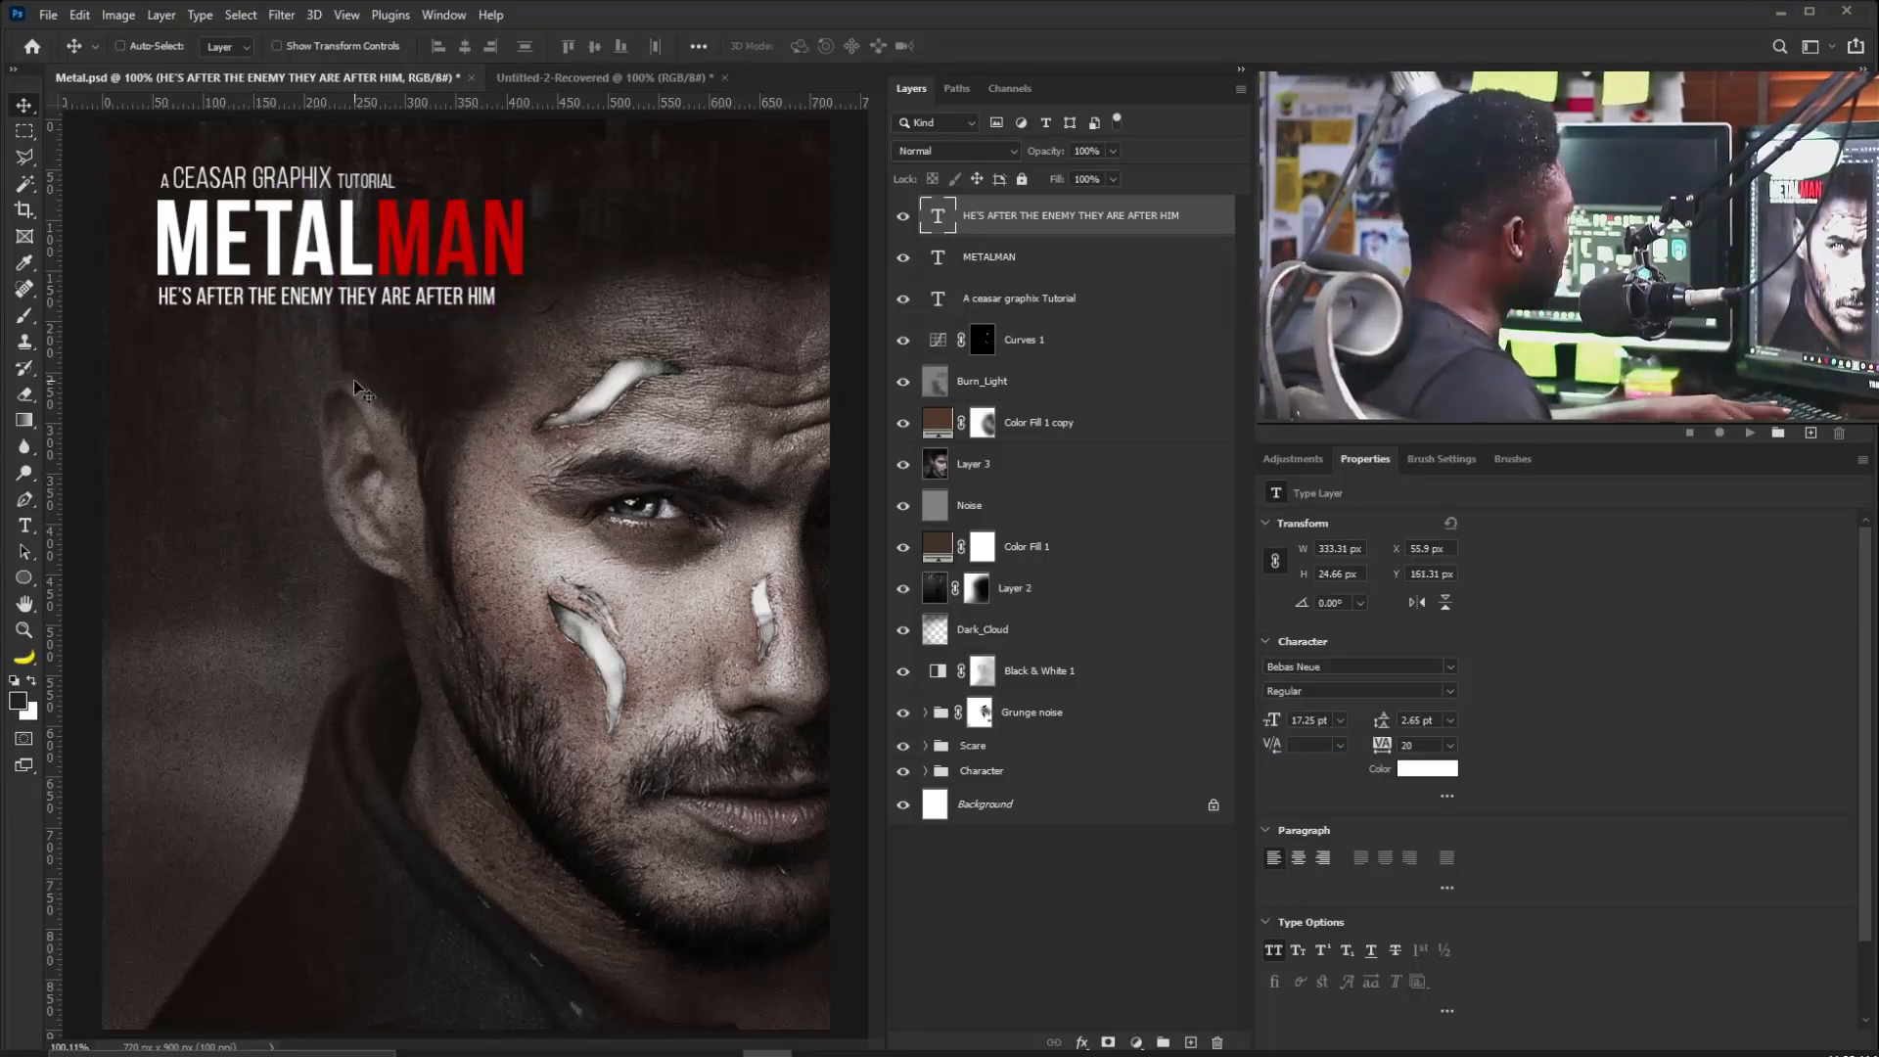
Set the METALMAN title's tracking to 120 and widen the tagline's letter spacing to match the title's width.
right_click(346, 242)
click(382, 254)
click(1419, 740)
key(shift+Up)
key(shift+Up)
key(shift+Up)
key(shift+Up)
key(shift+Up)
key(shift+Up)
key(shift+Up)
key(shift+Up)
key(shift+Up)
key(shift+Up)
key(shift+Up)
key(shift+Up)
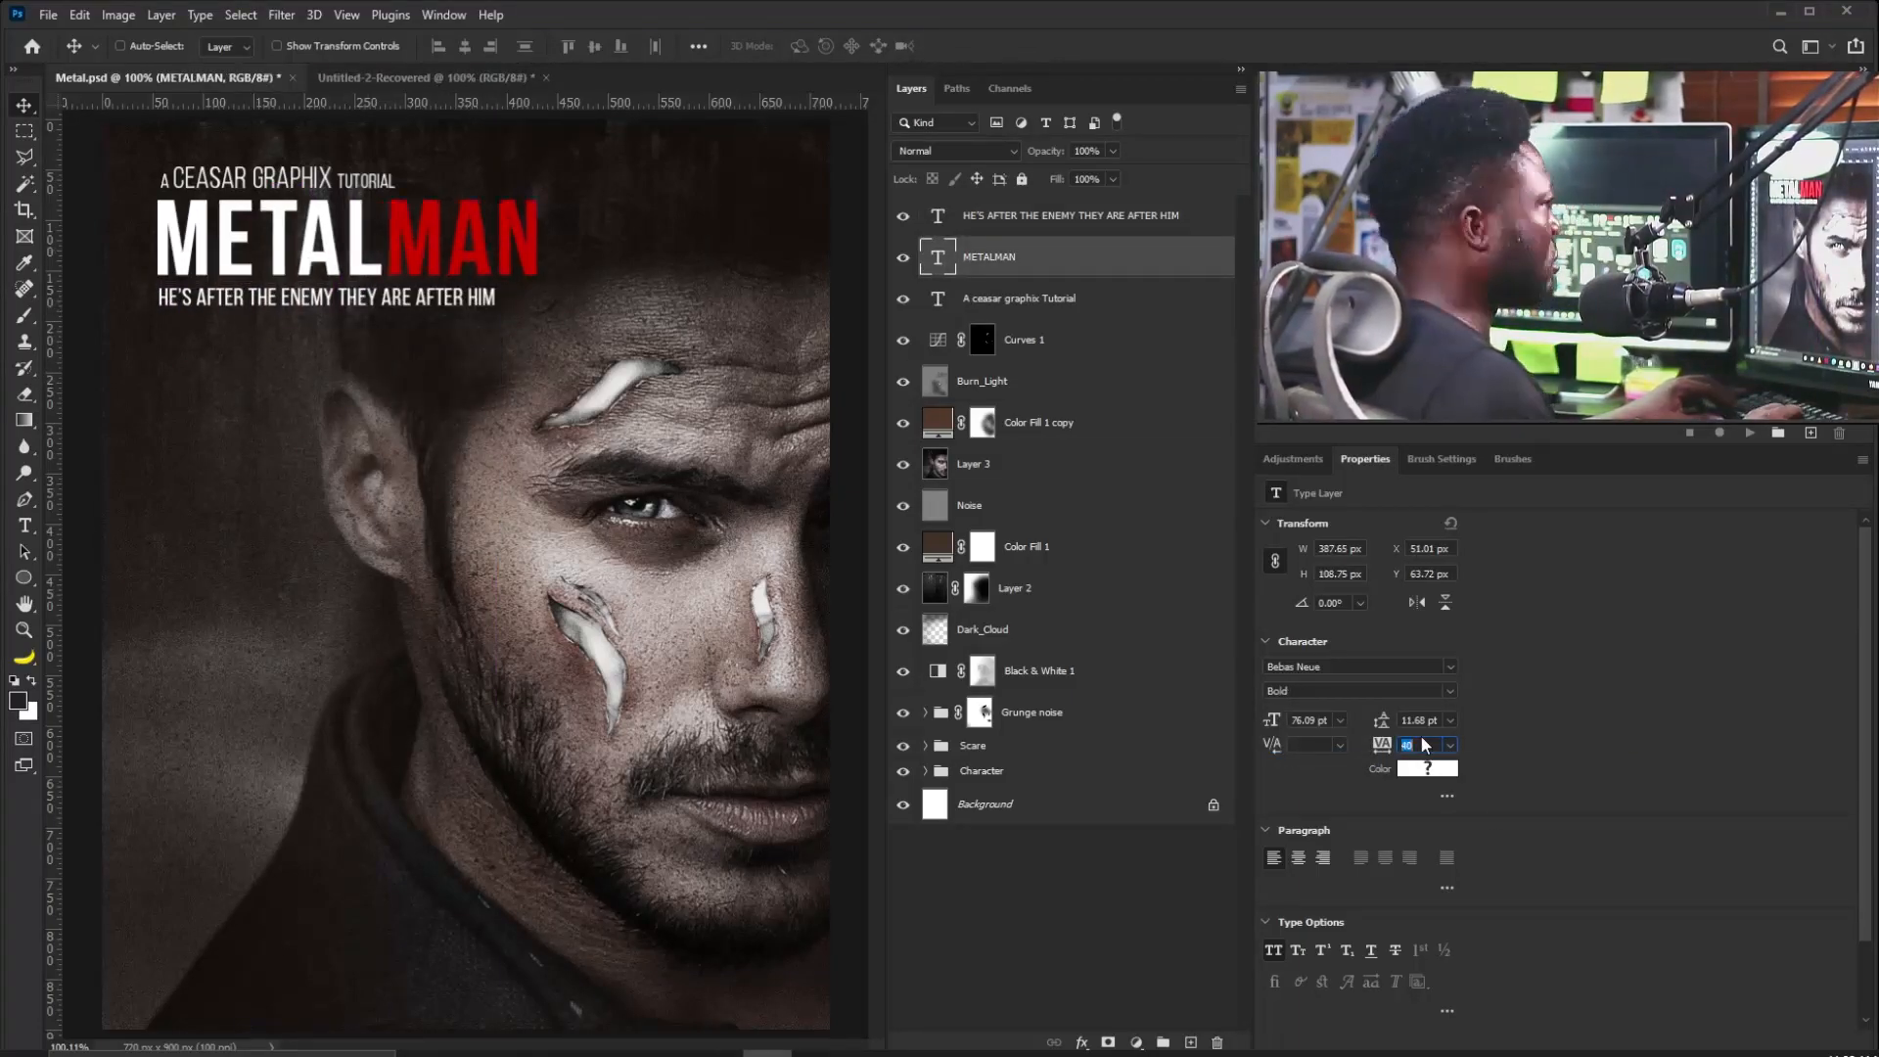
key(shift+Down)
key(shift+Down)
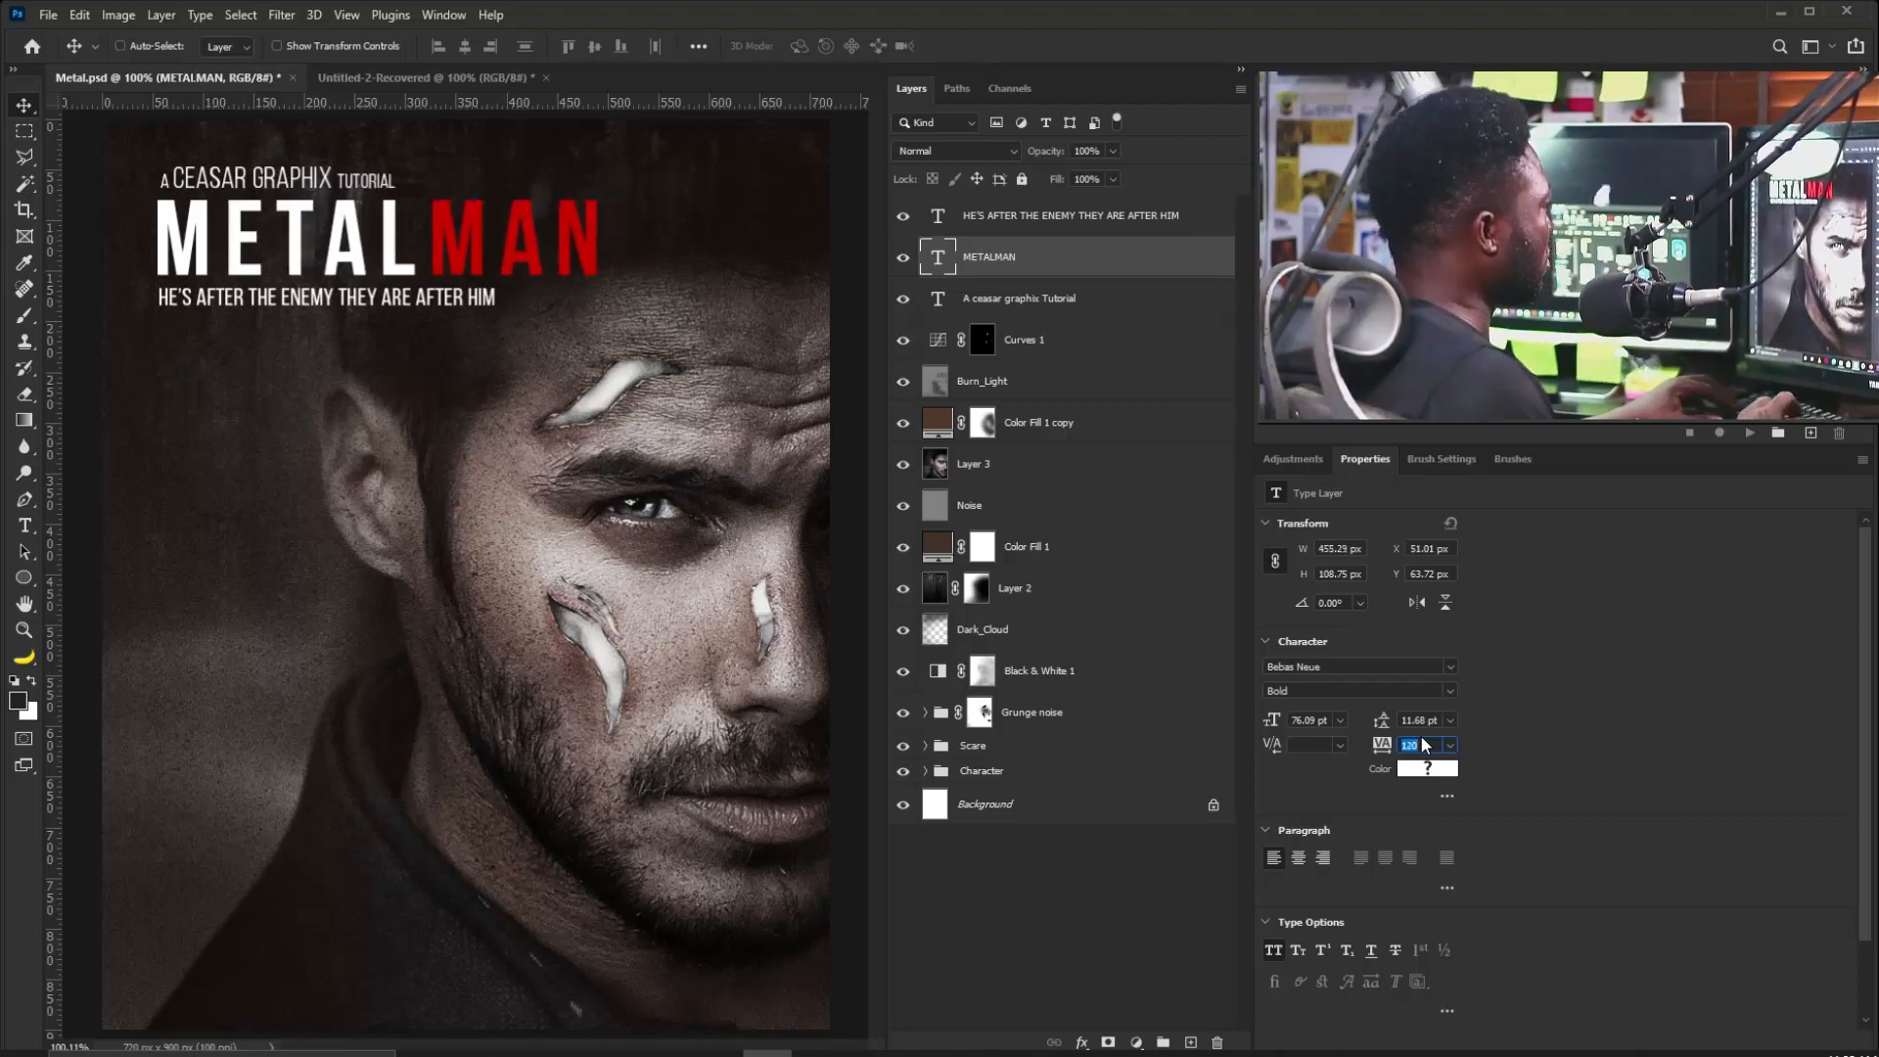
click(1107, 224)
Duplicate the METALMAN layer and rasterize the copy.
drag(1121, 261, 1195, 1040)
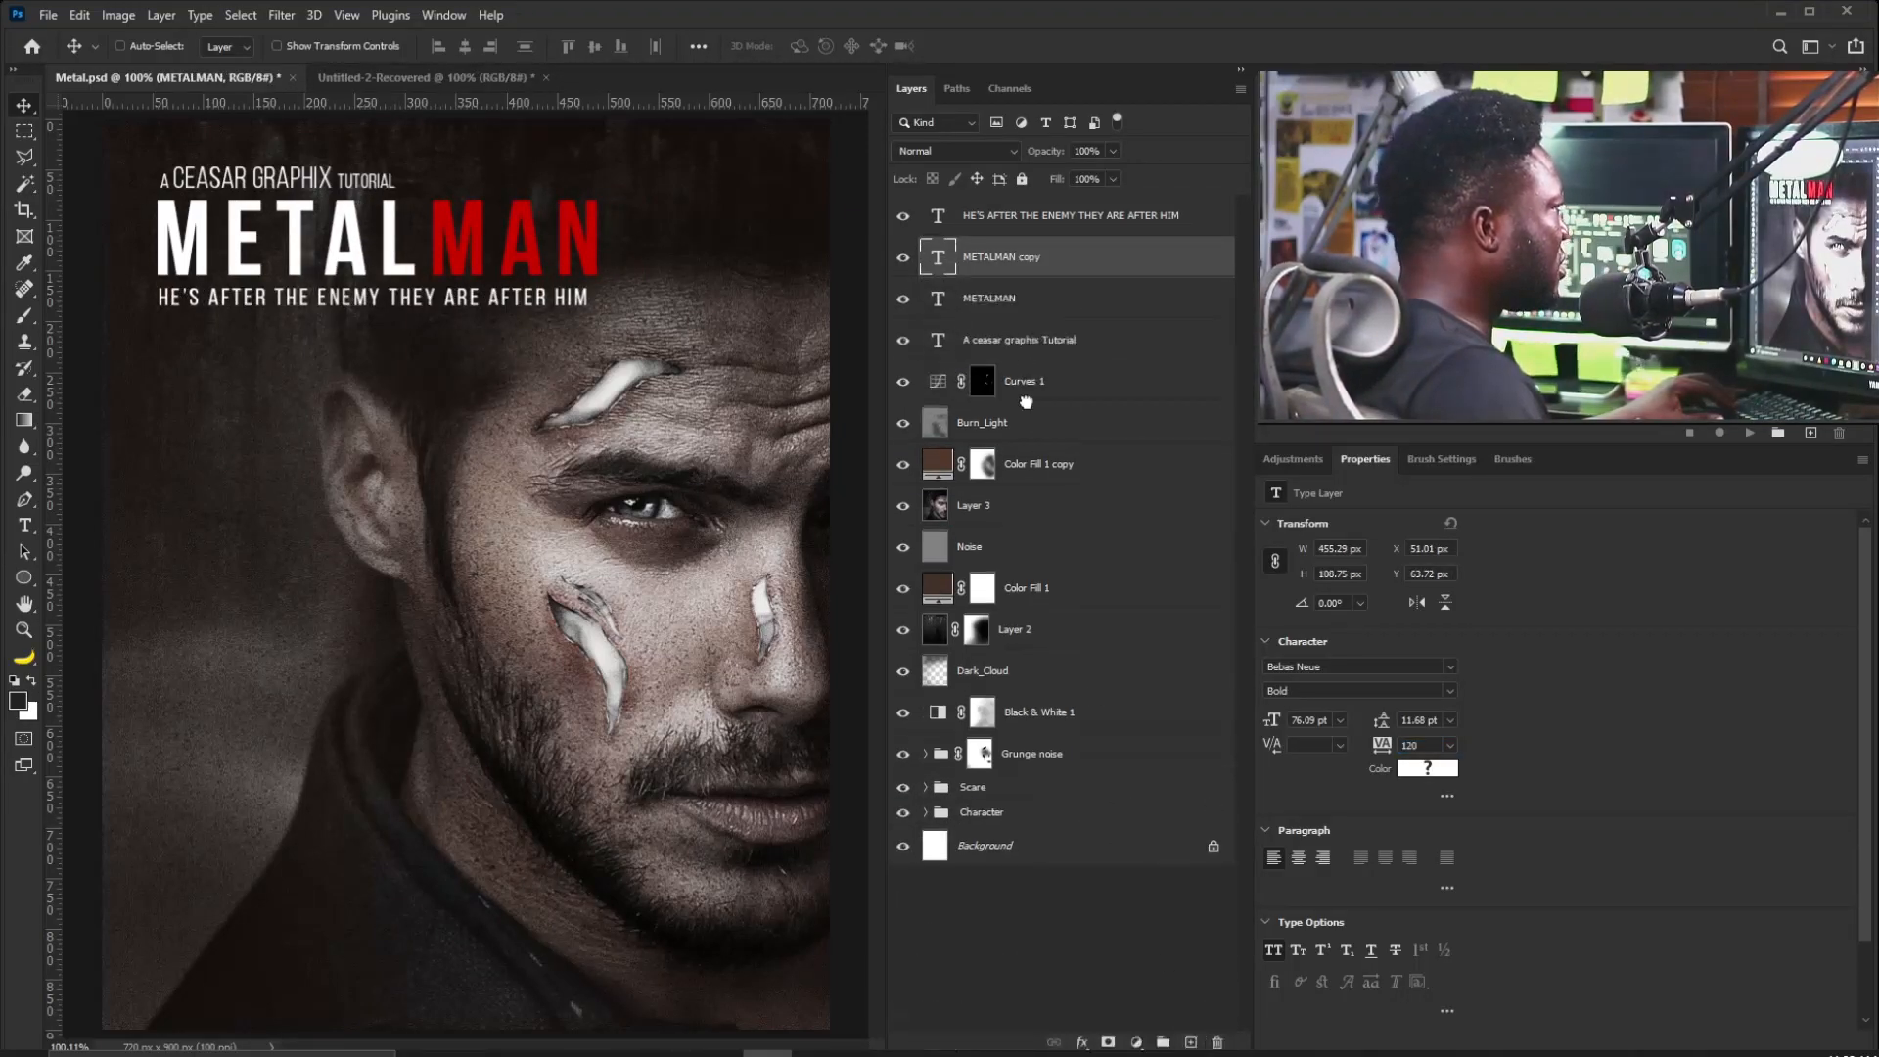
right_click(1015, 255)
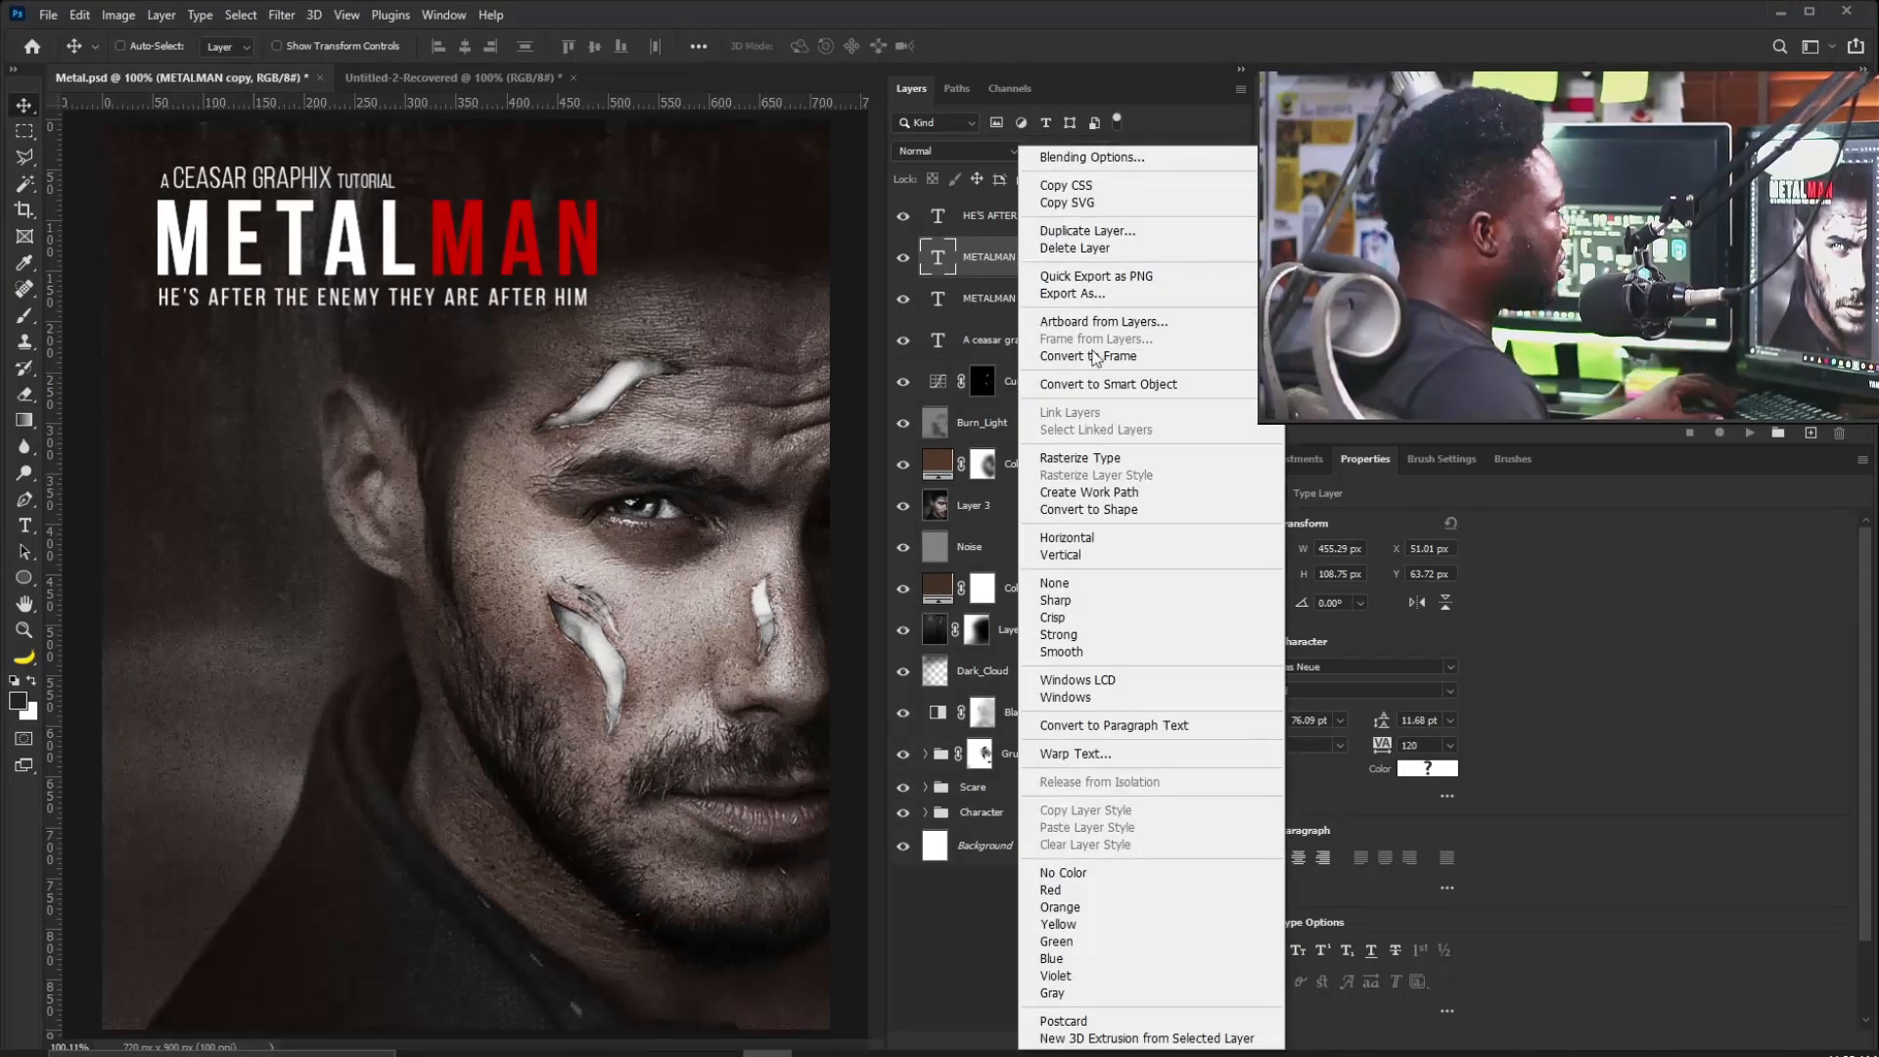
click(1086, 457)
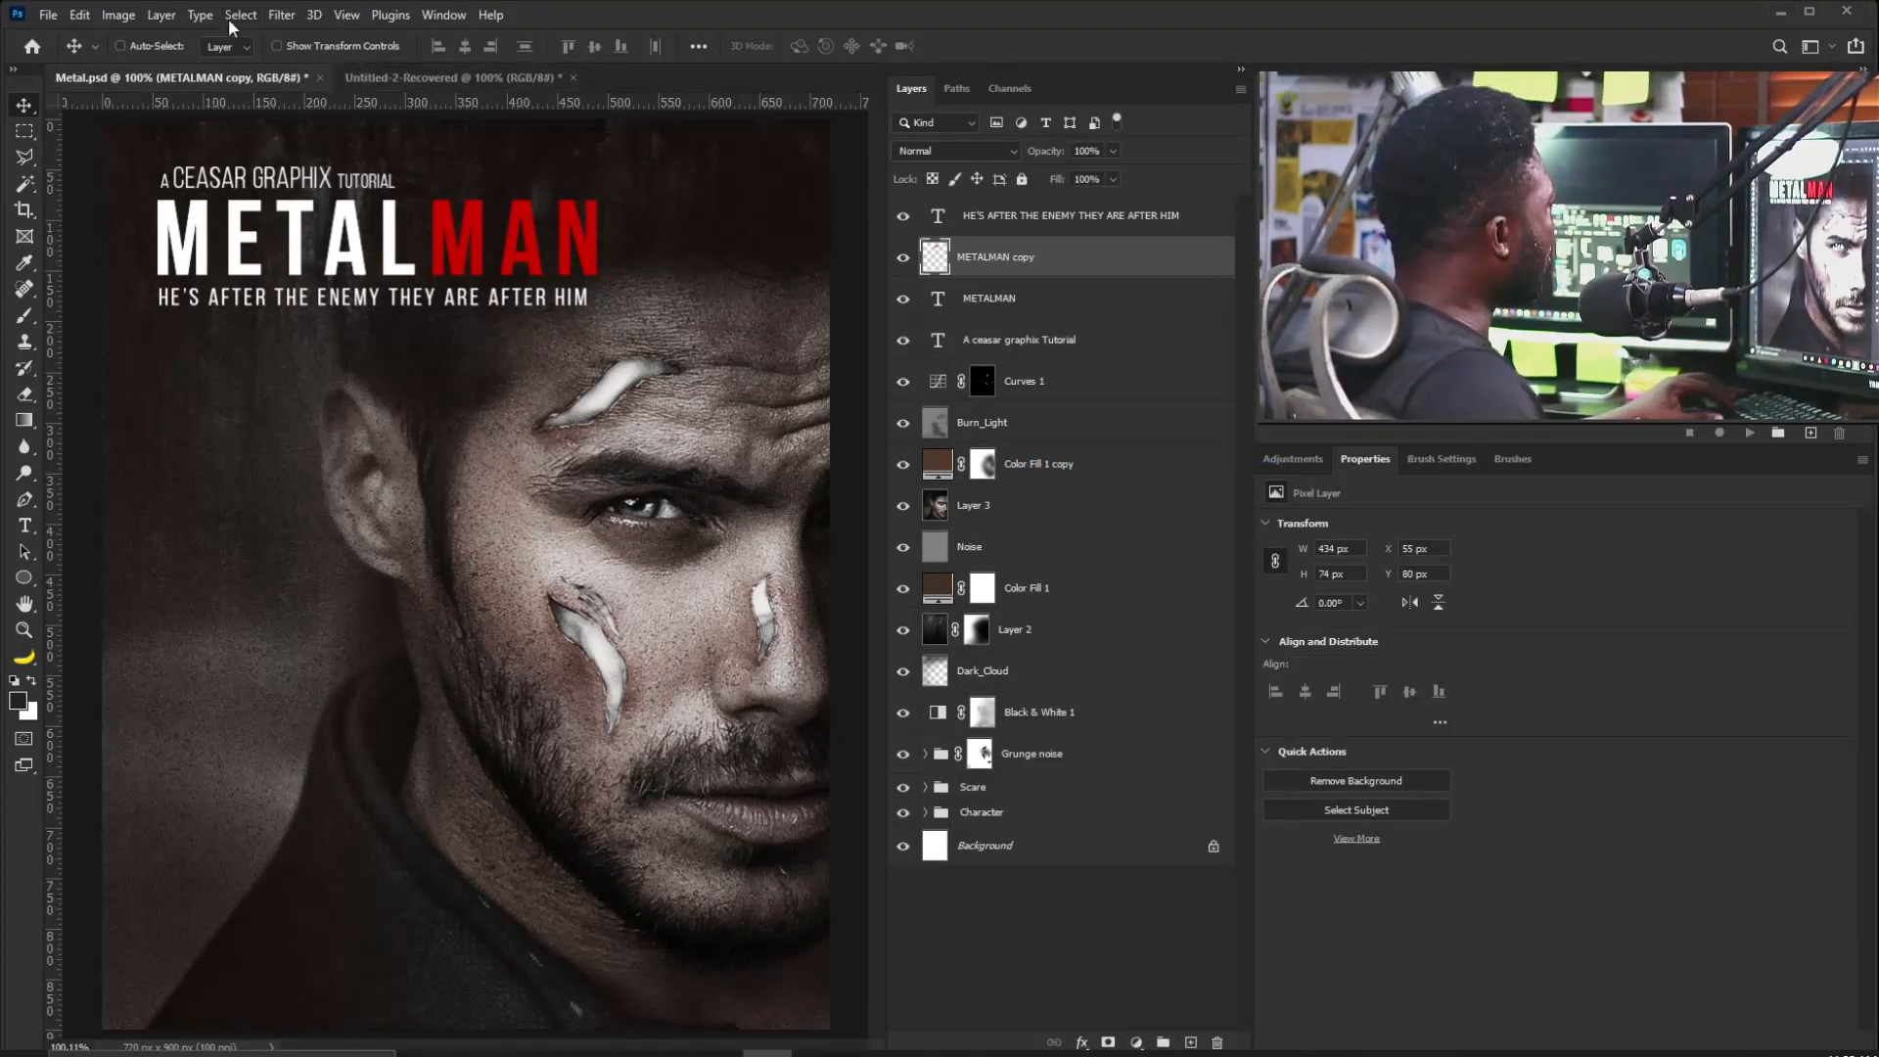
Apply a Motion Blur with angle 0 and distance 36 pixels to METALMAN copy and move it below the METALMAN text layer.
click(278, 14)
mouse_move(391, 243)
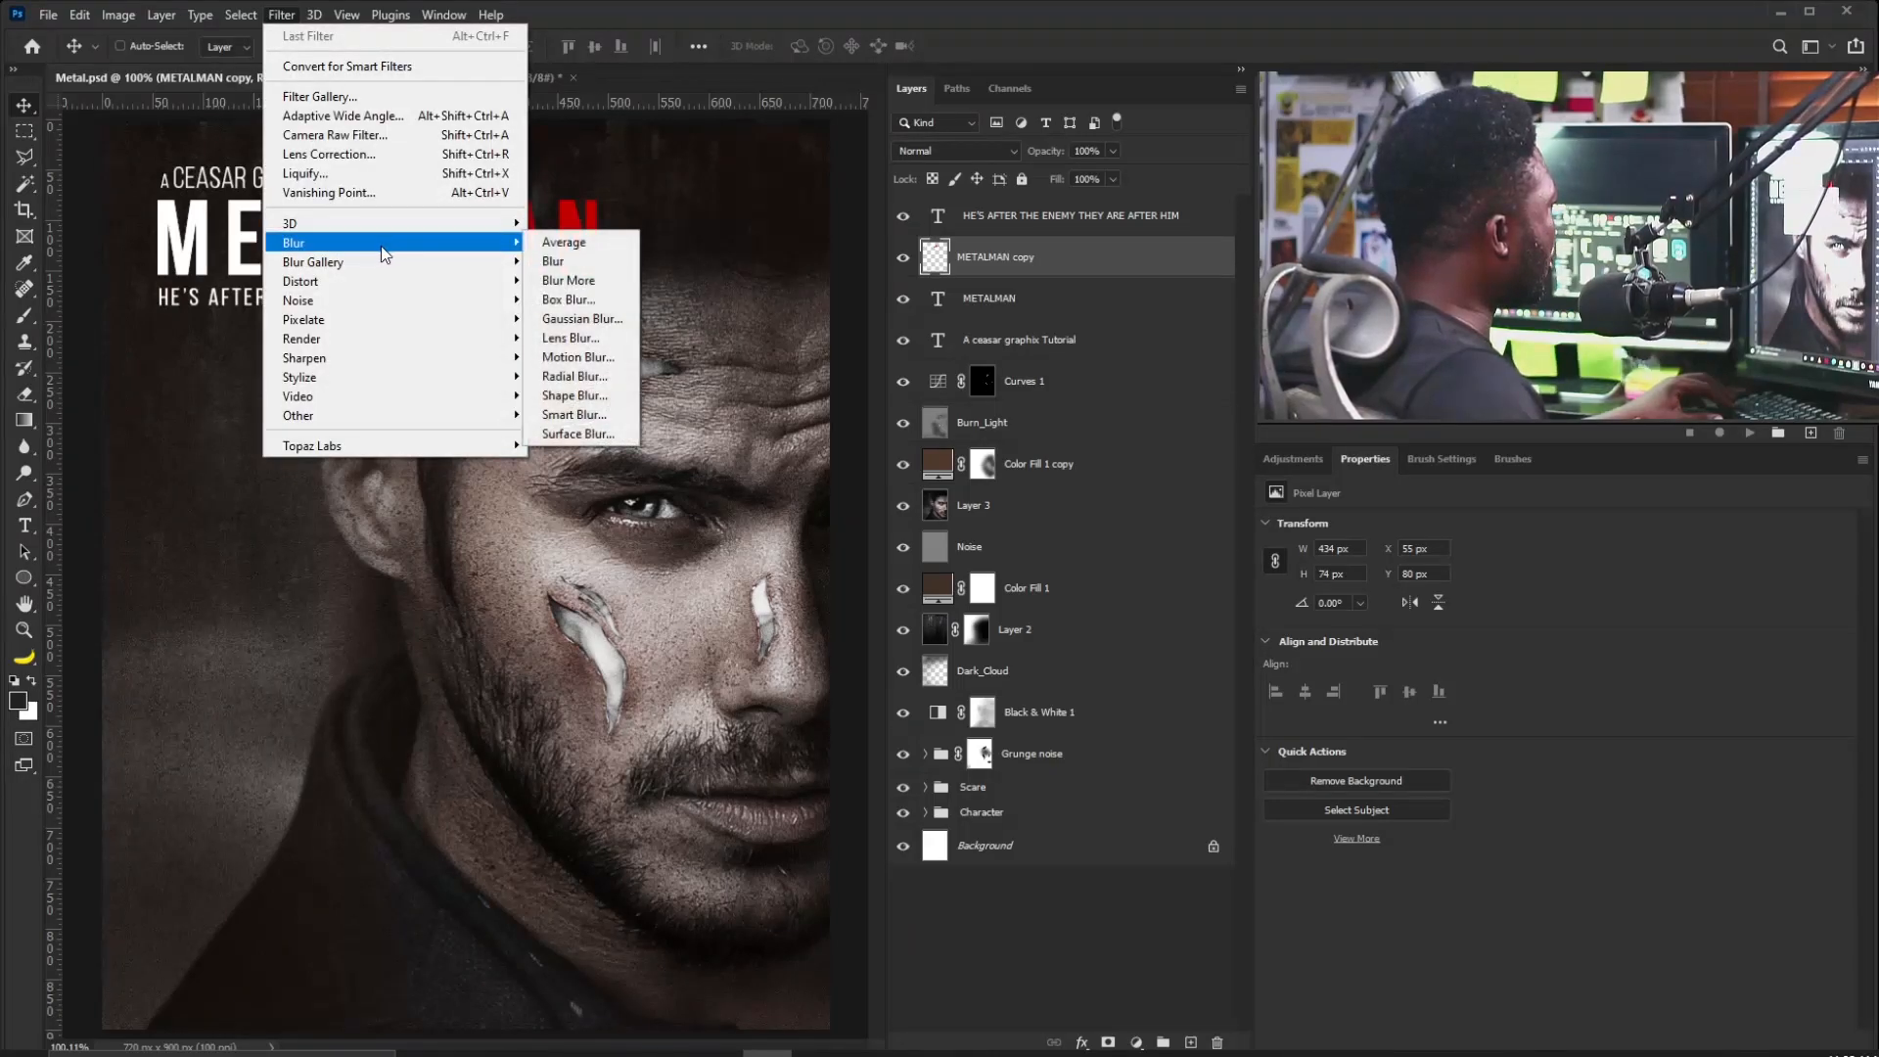
click(578, 357)
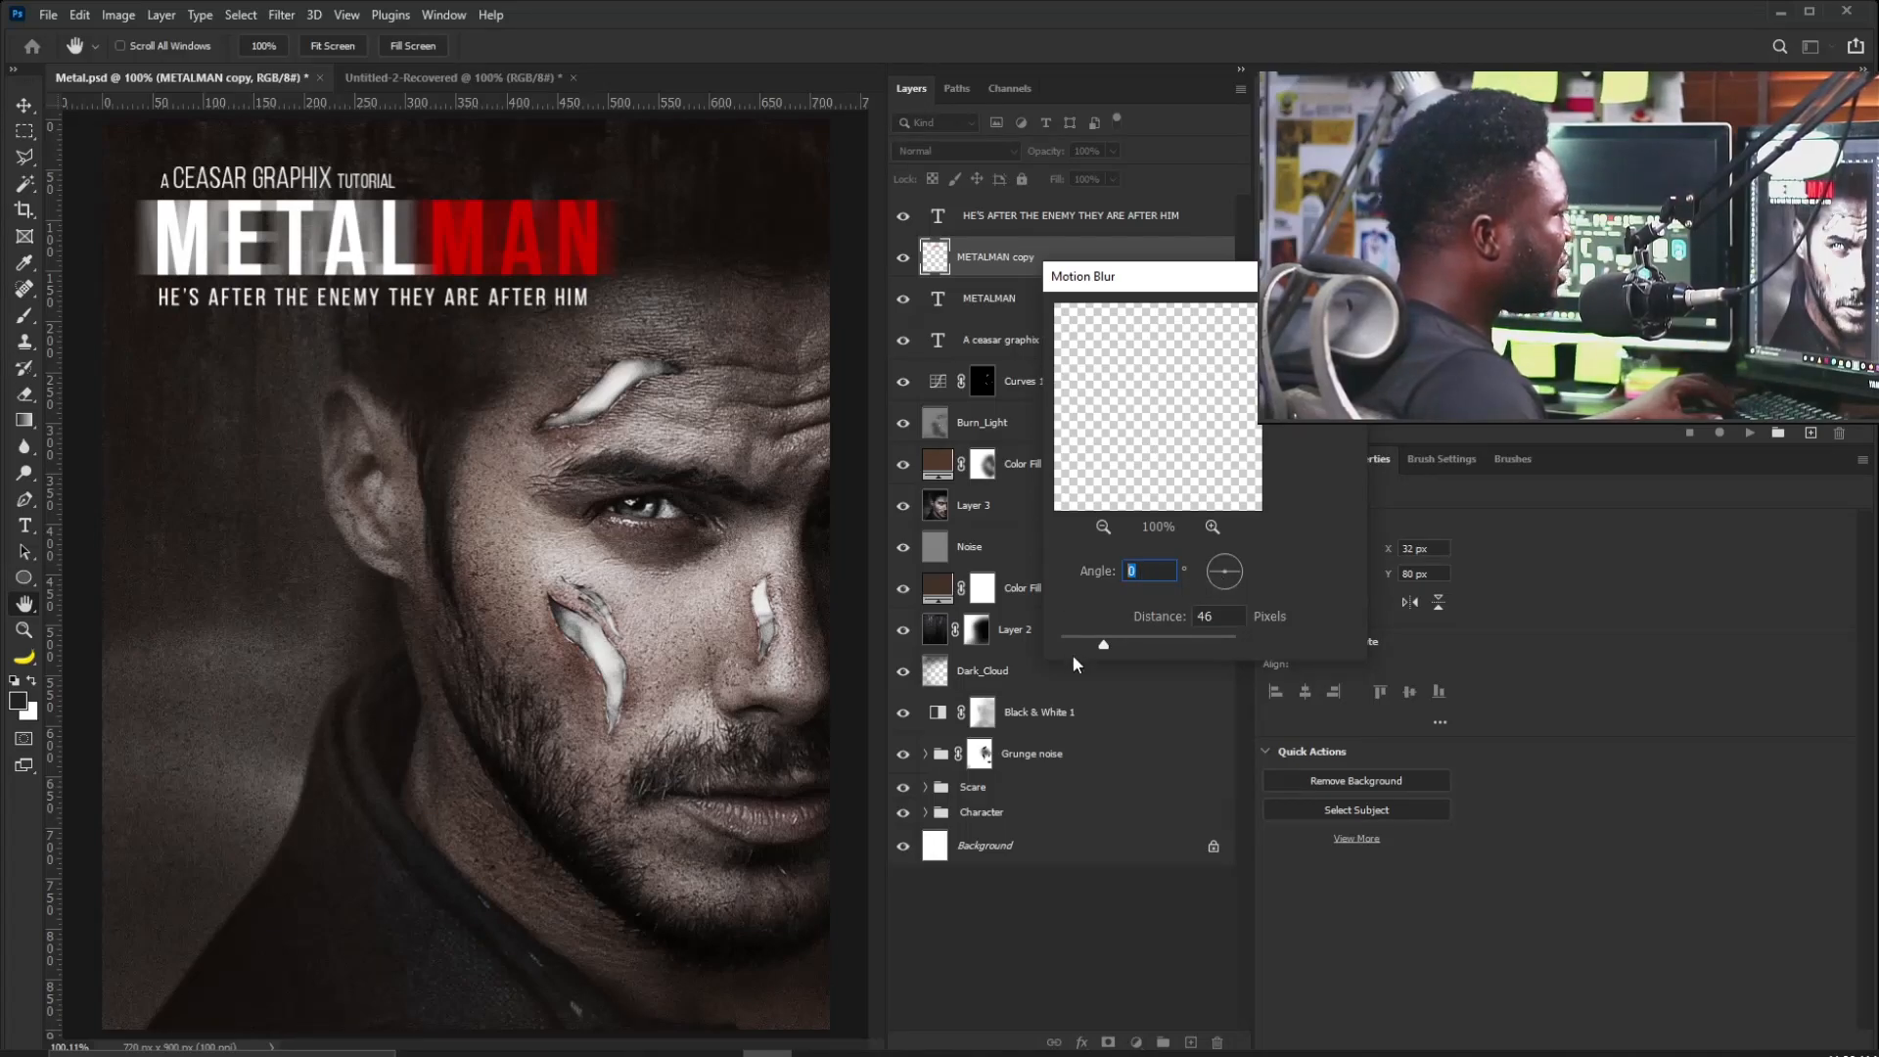
drag(1092, 645, 1094, 647)
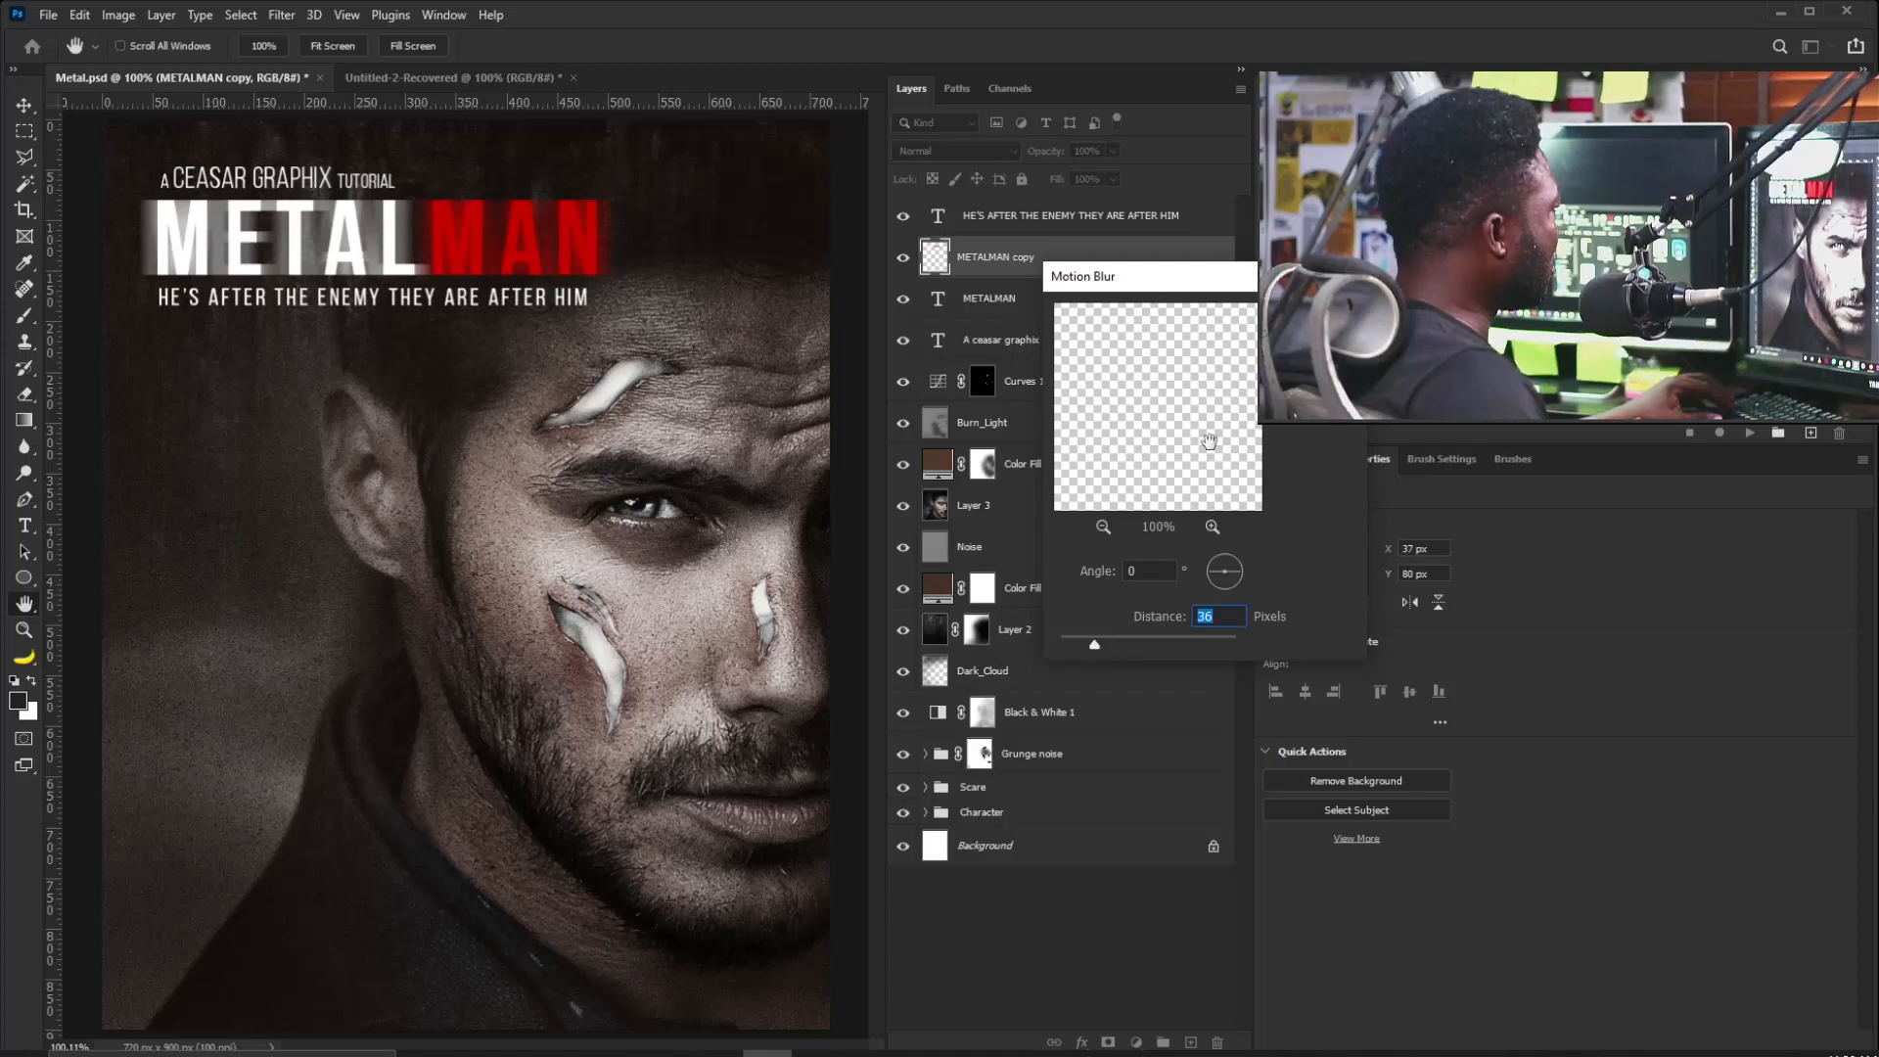
key(Return)
drag(1070, 260, 1073, 323)
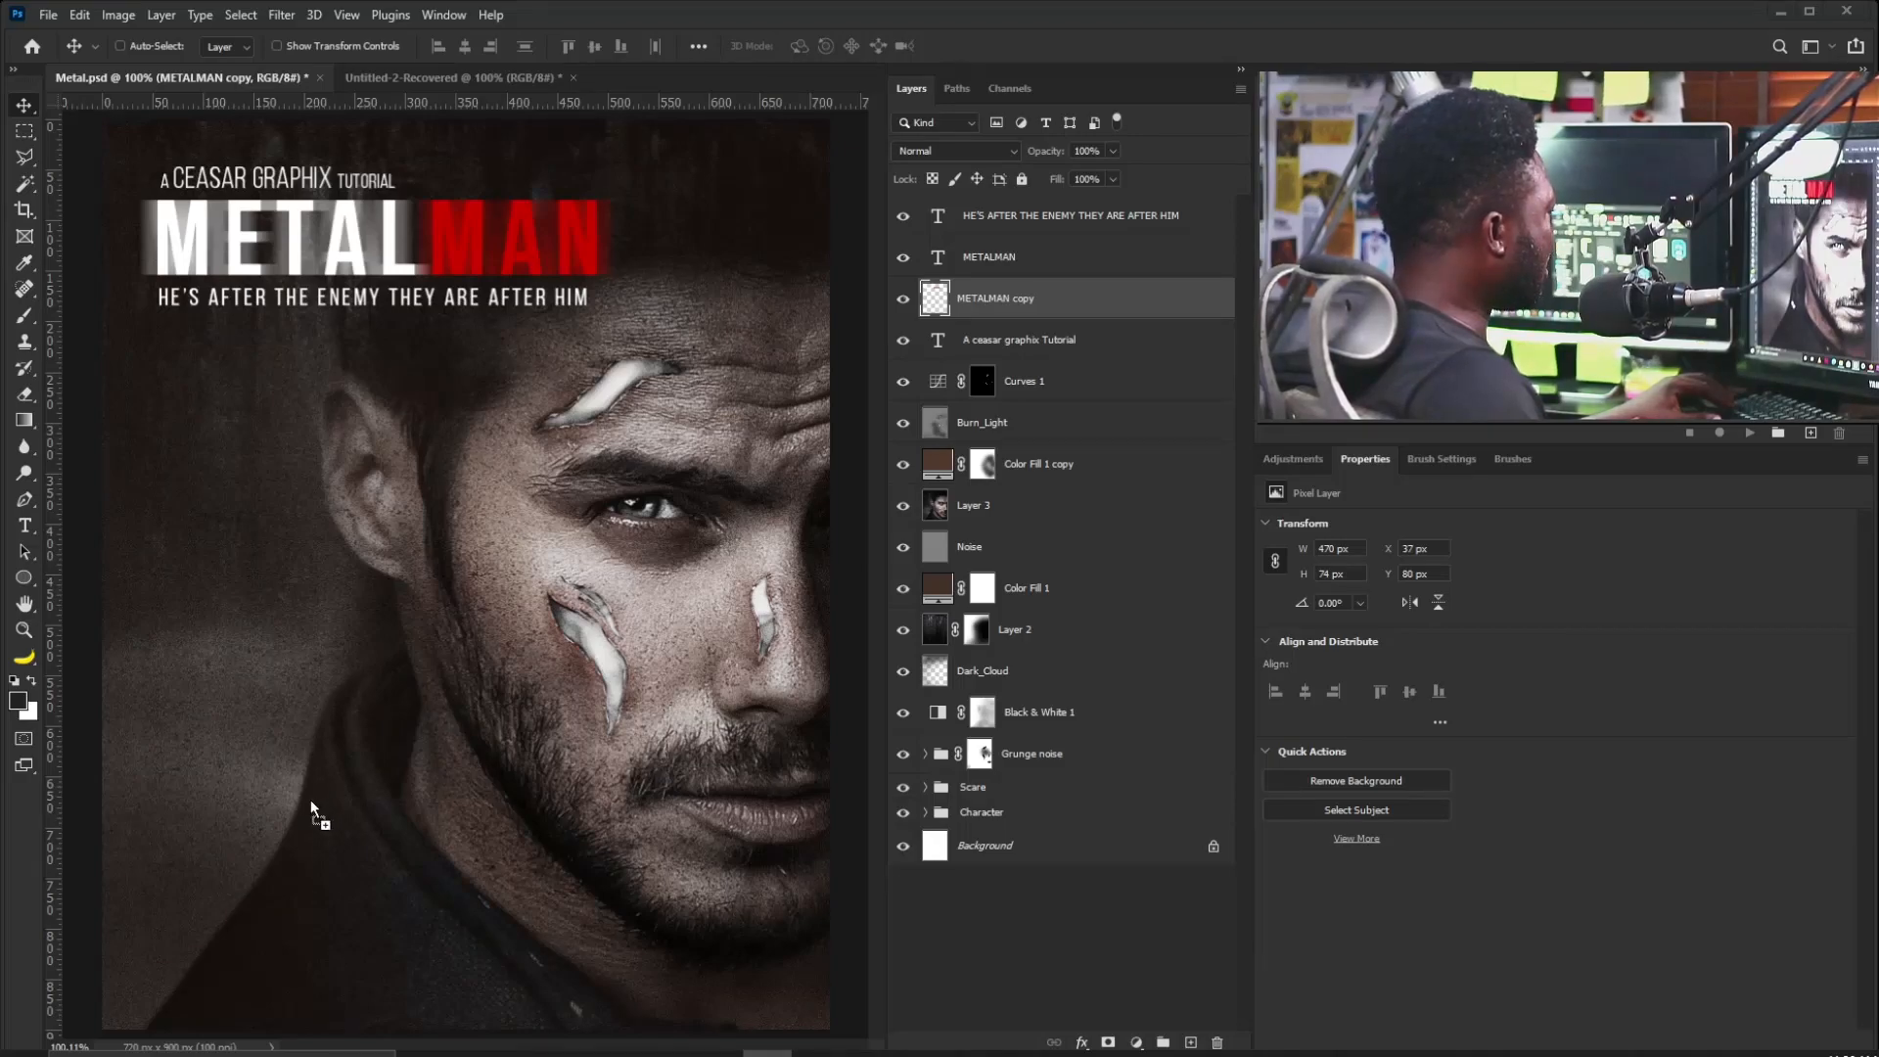
Place the R rating badge image and scale it to about 113 px wide in the poster's lower-left corner.
drag(311, 811, 313, 813)
drag(834, 416, 549, 518)
drag(480, 592, 251, 973)
drag(324, 916, 264, 943)
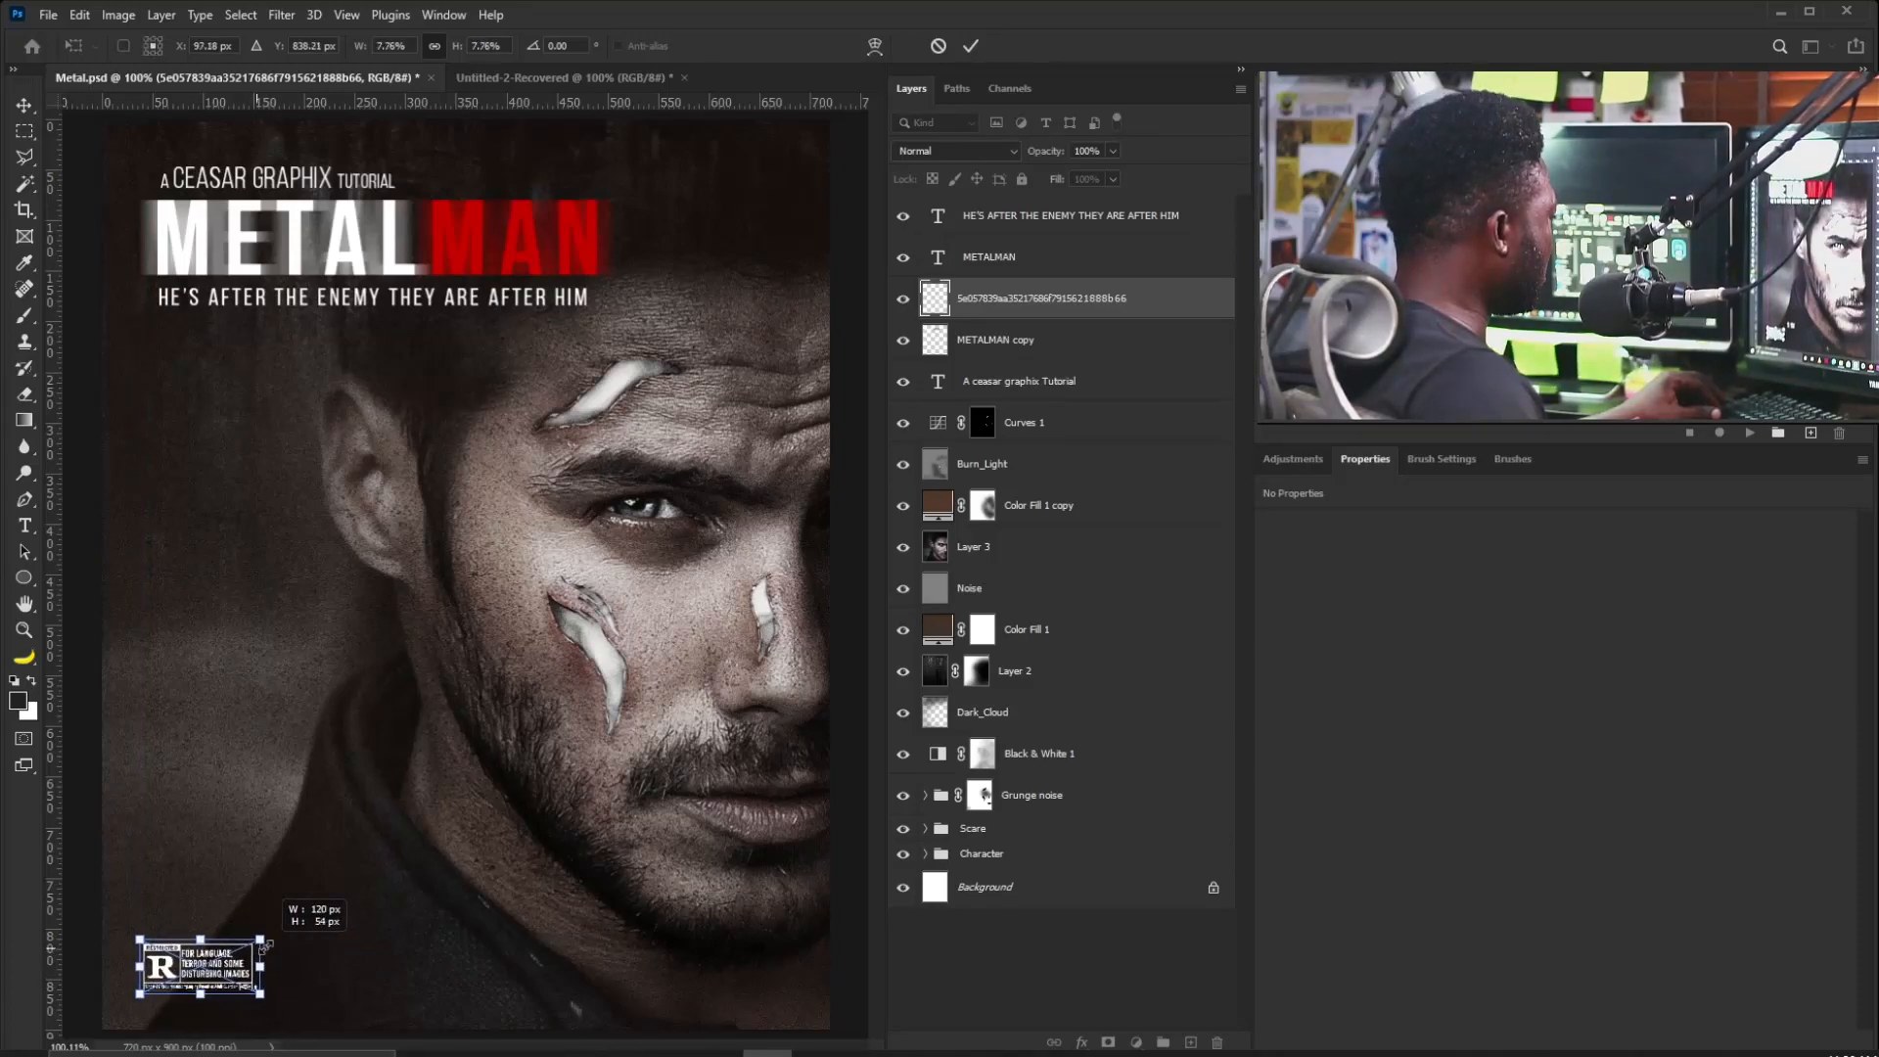
key(Return)
Select the tagline layer and set its tracking to 0.
click(1022, 342)
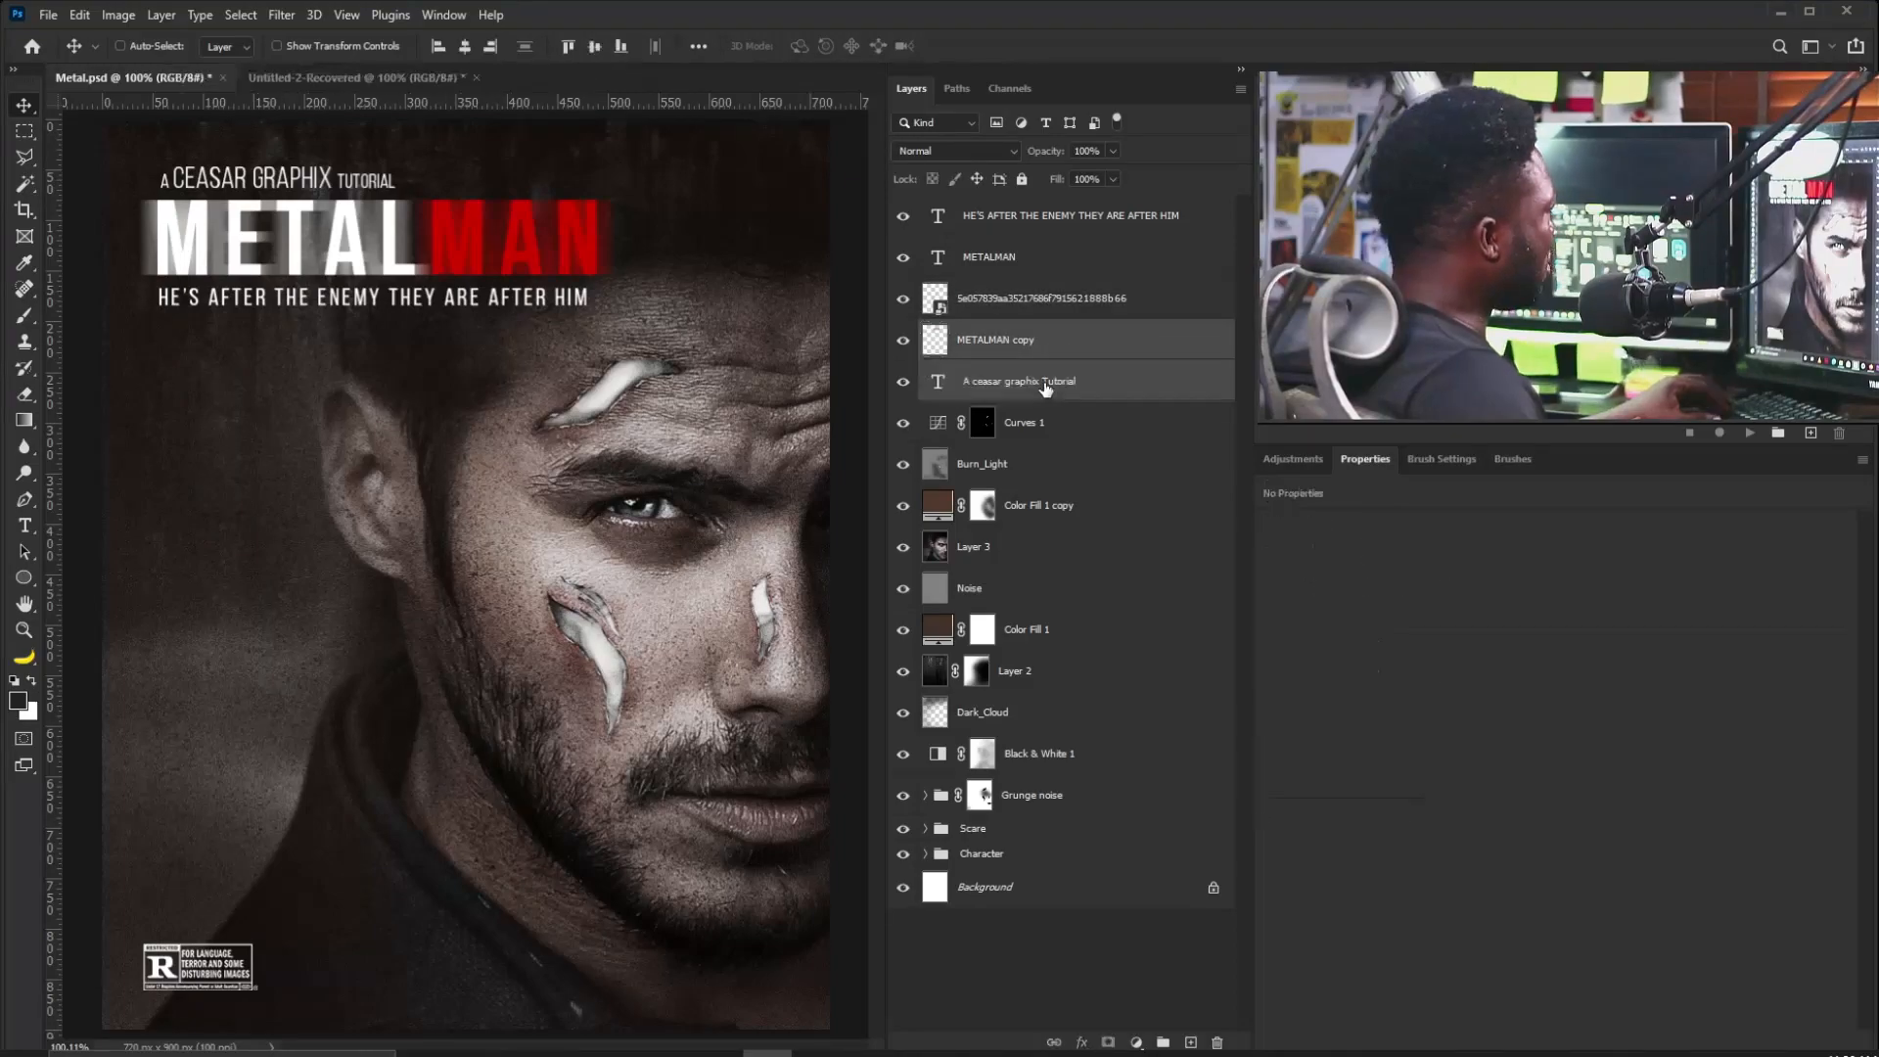
ctrl+click(1079, 231)
click(1091, 295)
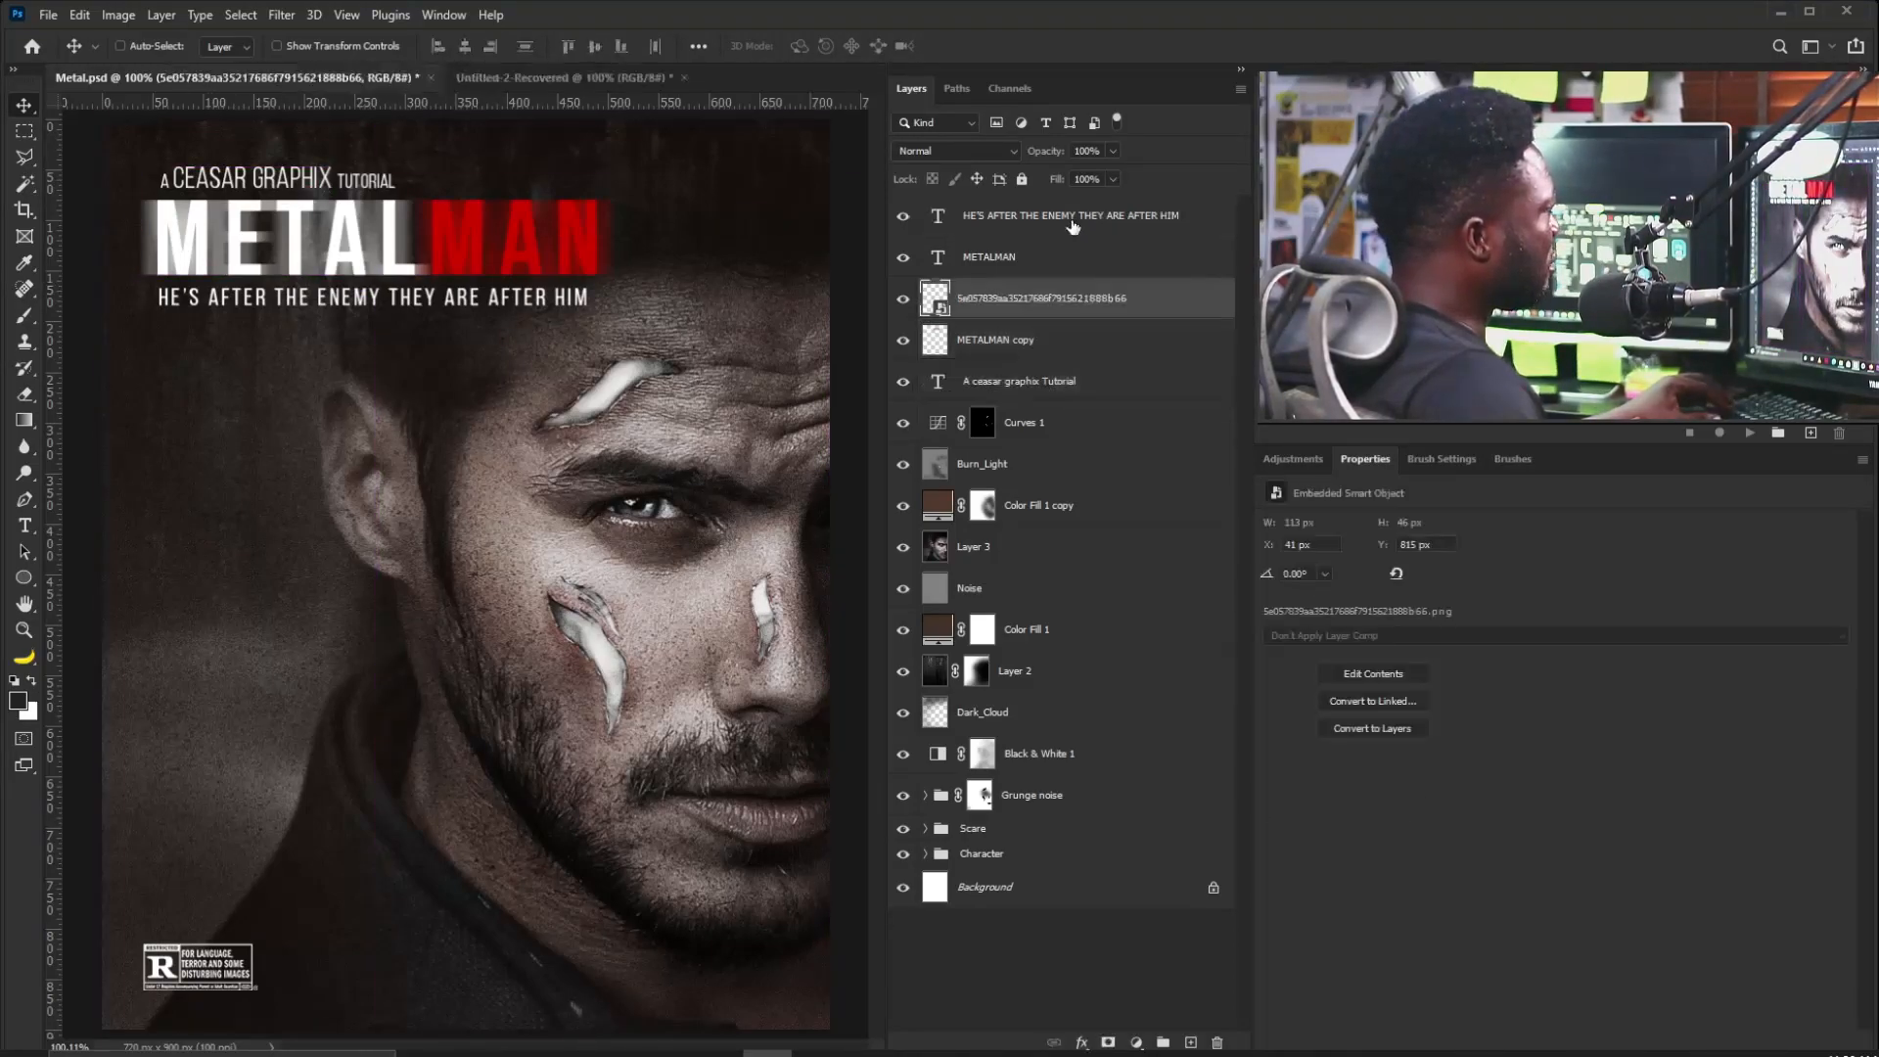
click(1072, 222)
drag(1419, 745, 1404, 746)
key(Return)
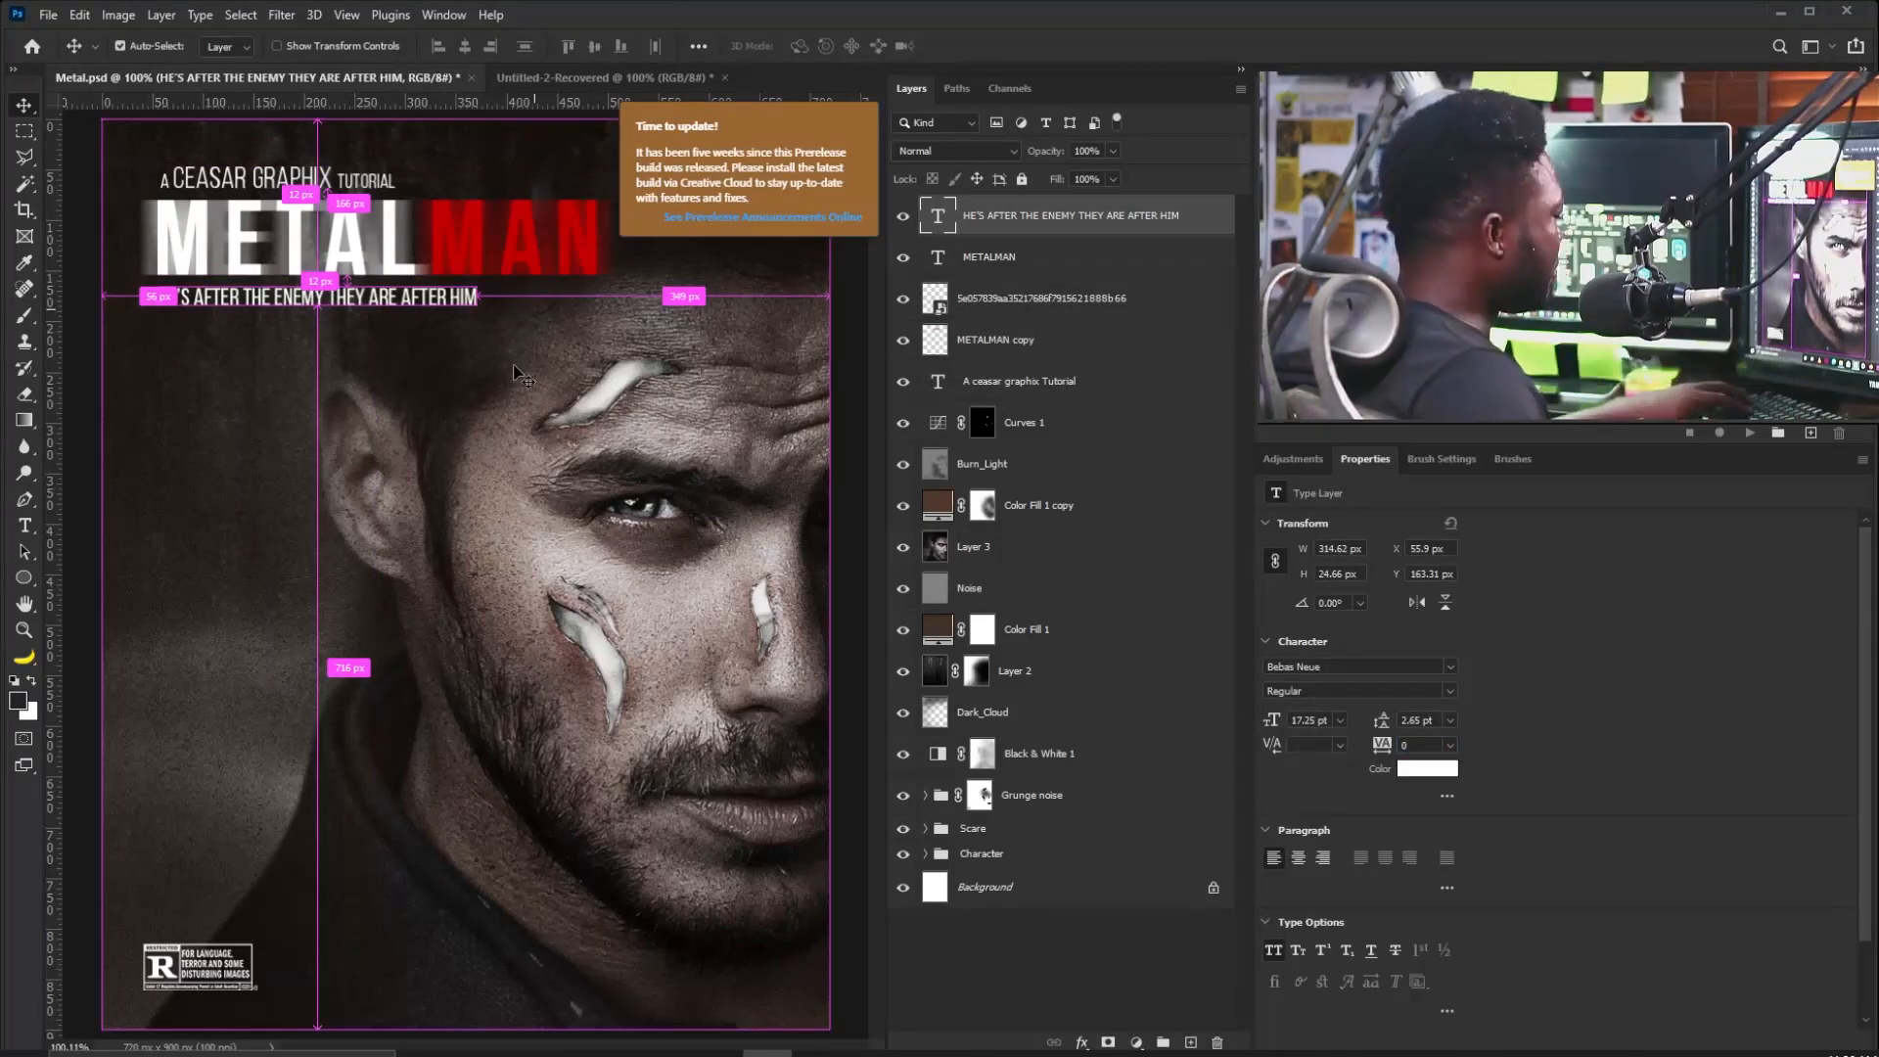
Scale the tagline up slightly to about 321 px wide and review the whole poster.
key(ctrl+t)
mouse_move(479, 314)
mouse_down()
mouse_move(529, 320)
mouse_move(483, 313)
mouse_up()
key(Return)
key(ctrl+t)
key(Return)
key(ctrl+t)
key(Return)
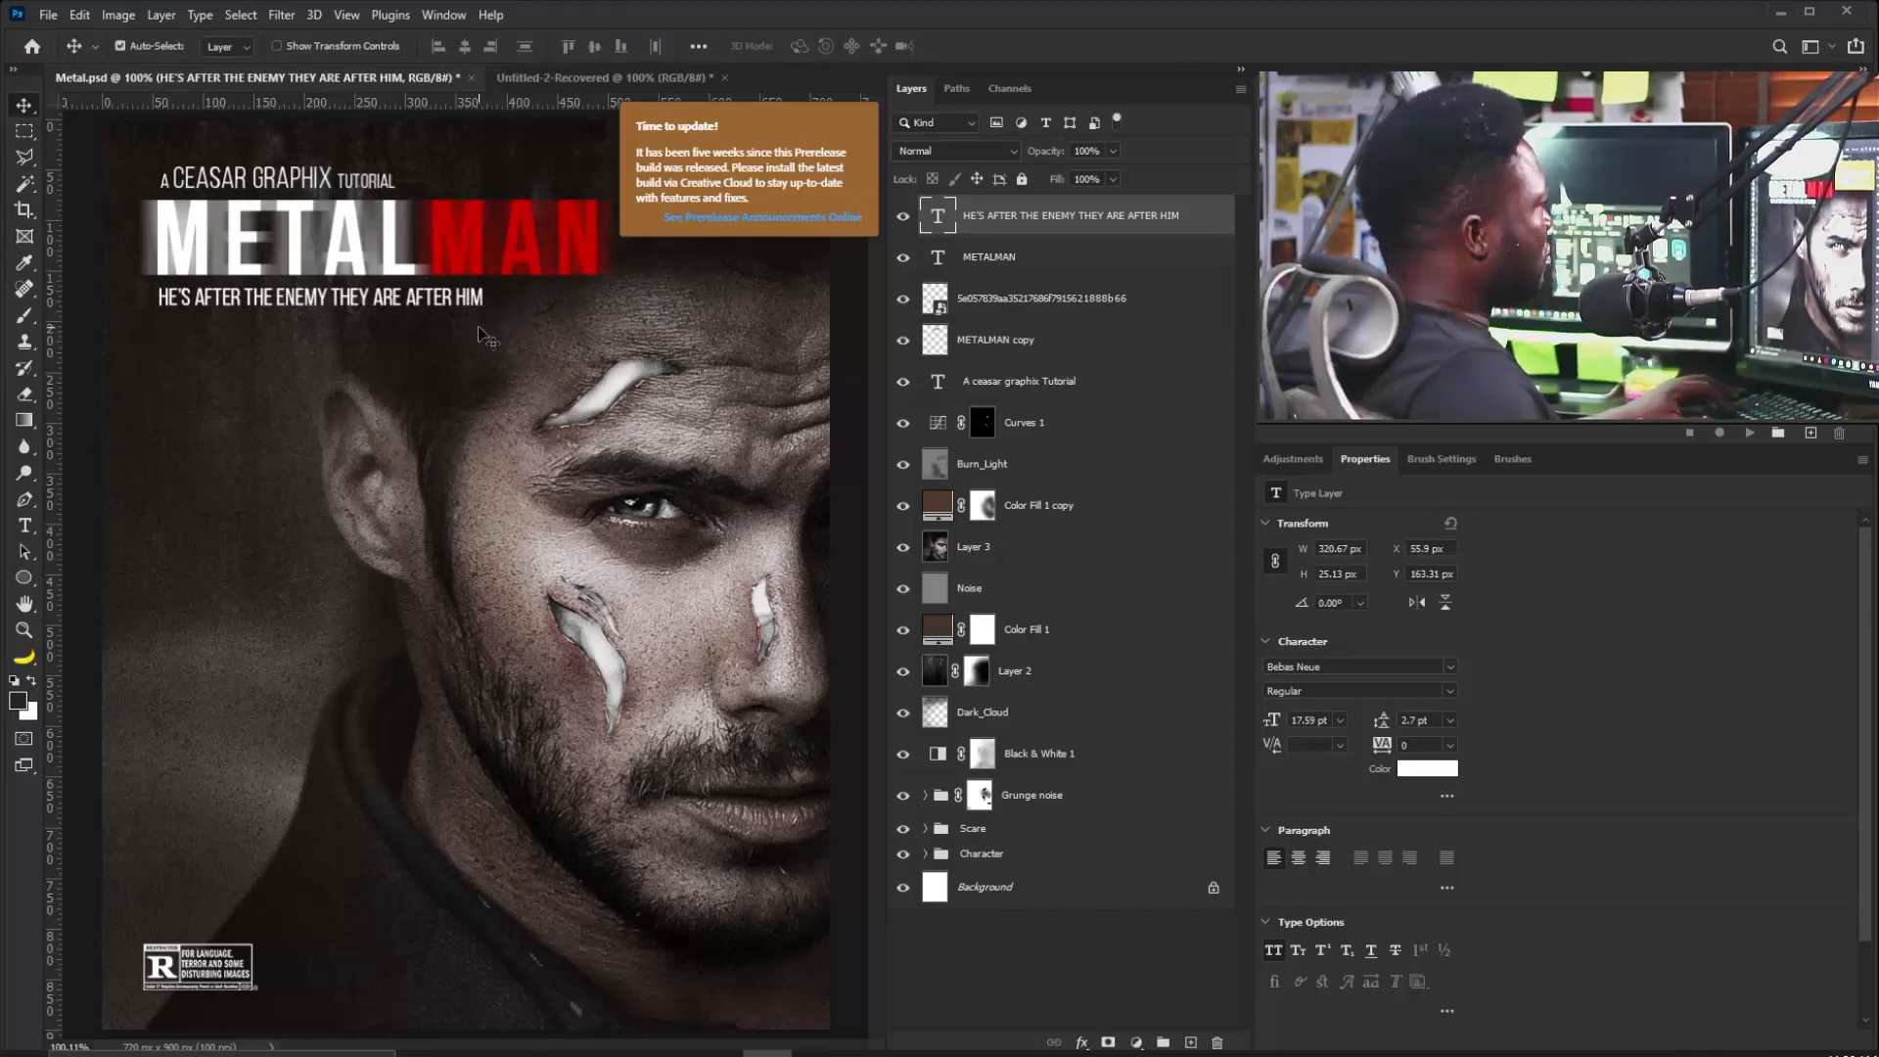
ctrl+click(425, 242)
key(ctrl+minus)
key(ctrl+0)
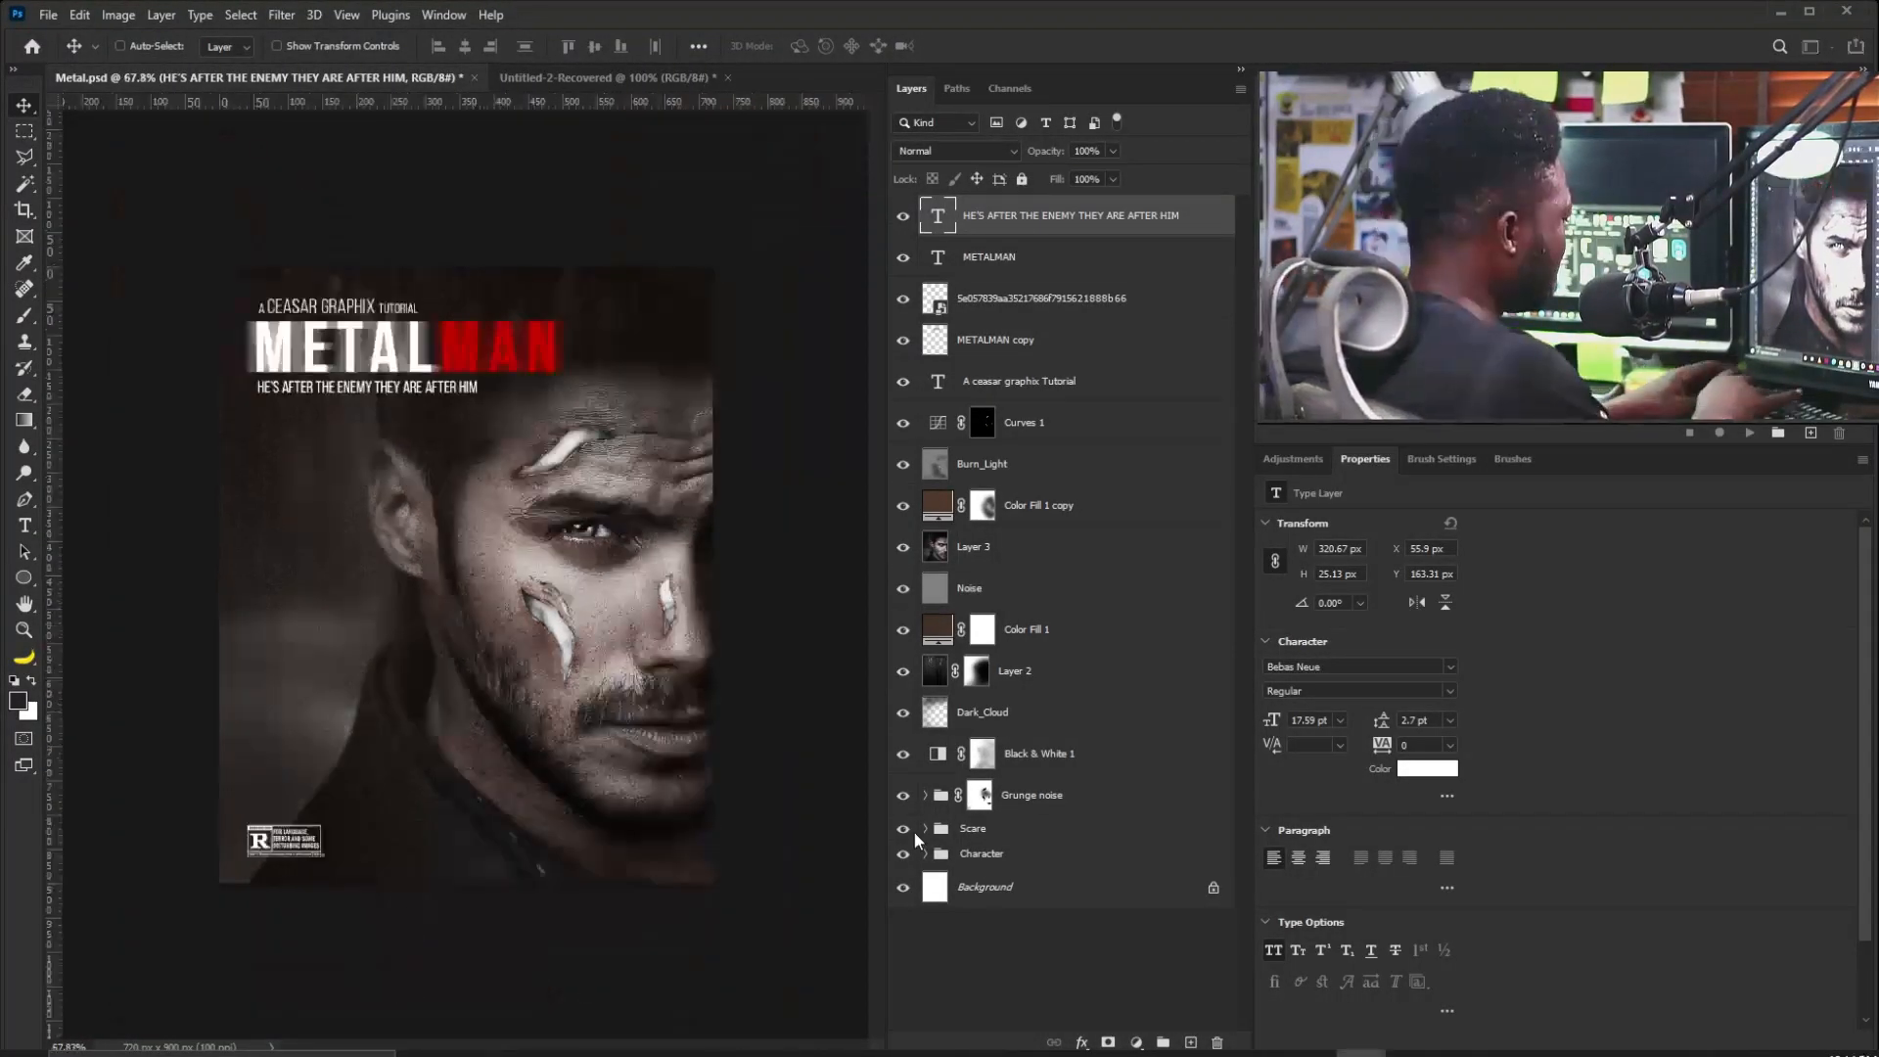
Load the metallic scar shapes from the Scare group as a selection and add a new top layer named sHADOW.
click(924, 828)
scroll(998, 841, down, 5)
ctrl+click(993, 901)
click(1022, 693)
scroll(1076, 489, up, 5)
click(1072, 216)
key(ctrl+shift+n)
text(sHADOW)
key(Return)
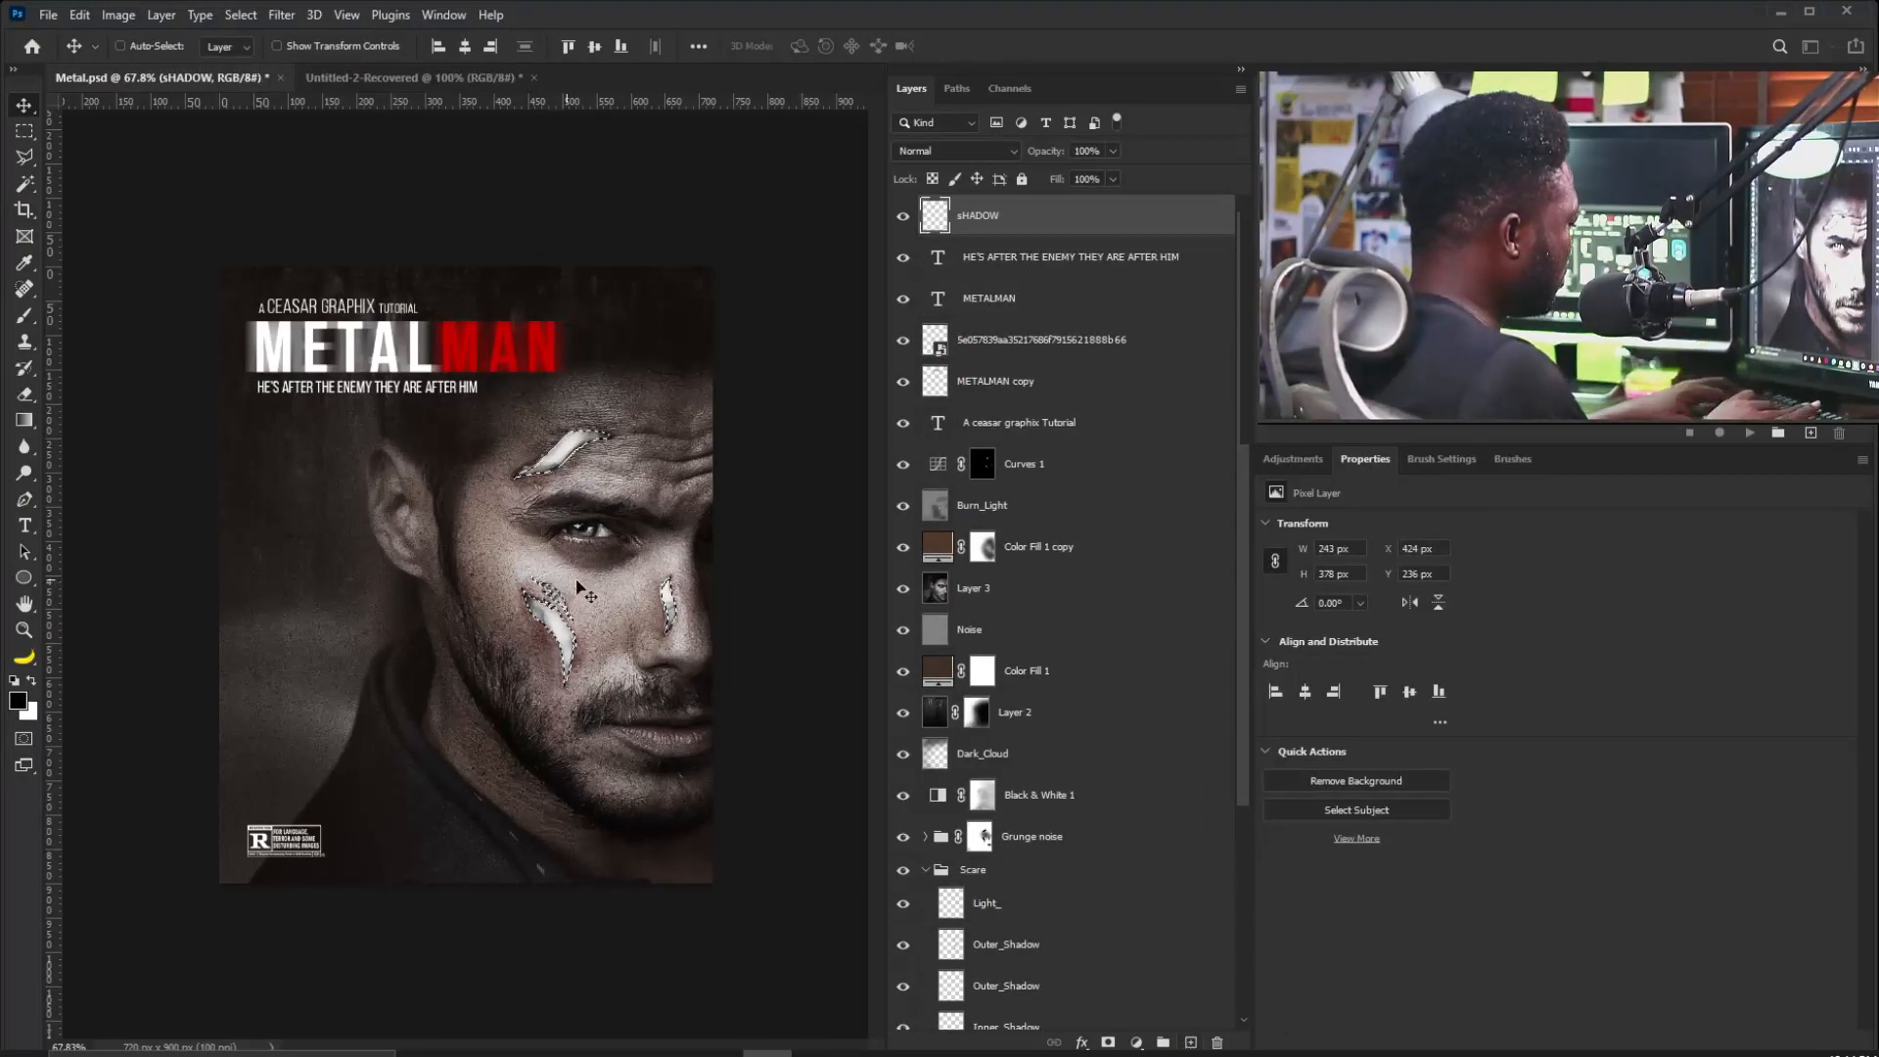
Paint soft black shading into the upper part of the cheek scar on the sHADOW layer, using 50 px and 25 px soft brushes.
key(b)
scroll(522, 645, up, 3)
key(F5)
key(bracketleft)
key(bracketleft)
key(bracketleft)
key(bracketleft)
key(bracketleft)
key(bracketleft)
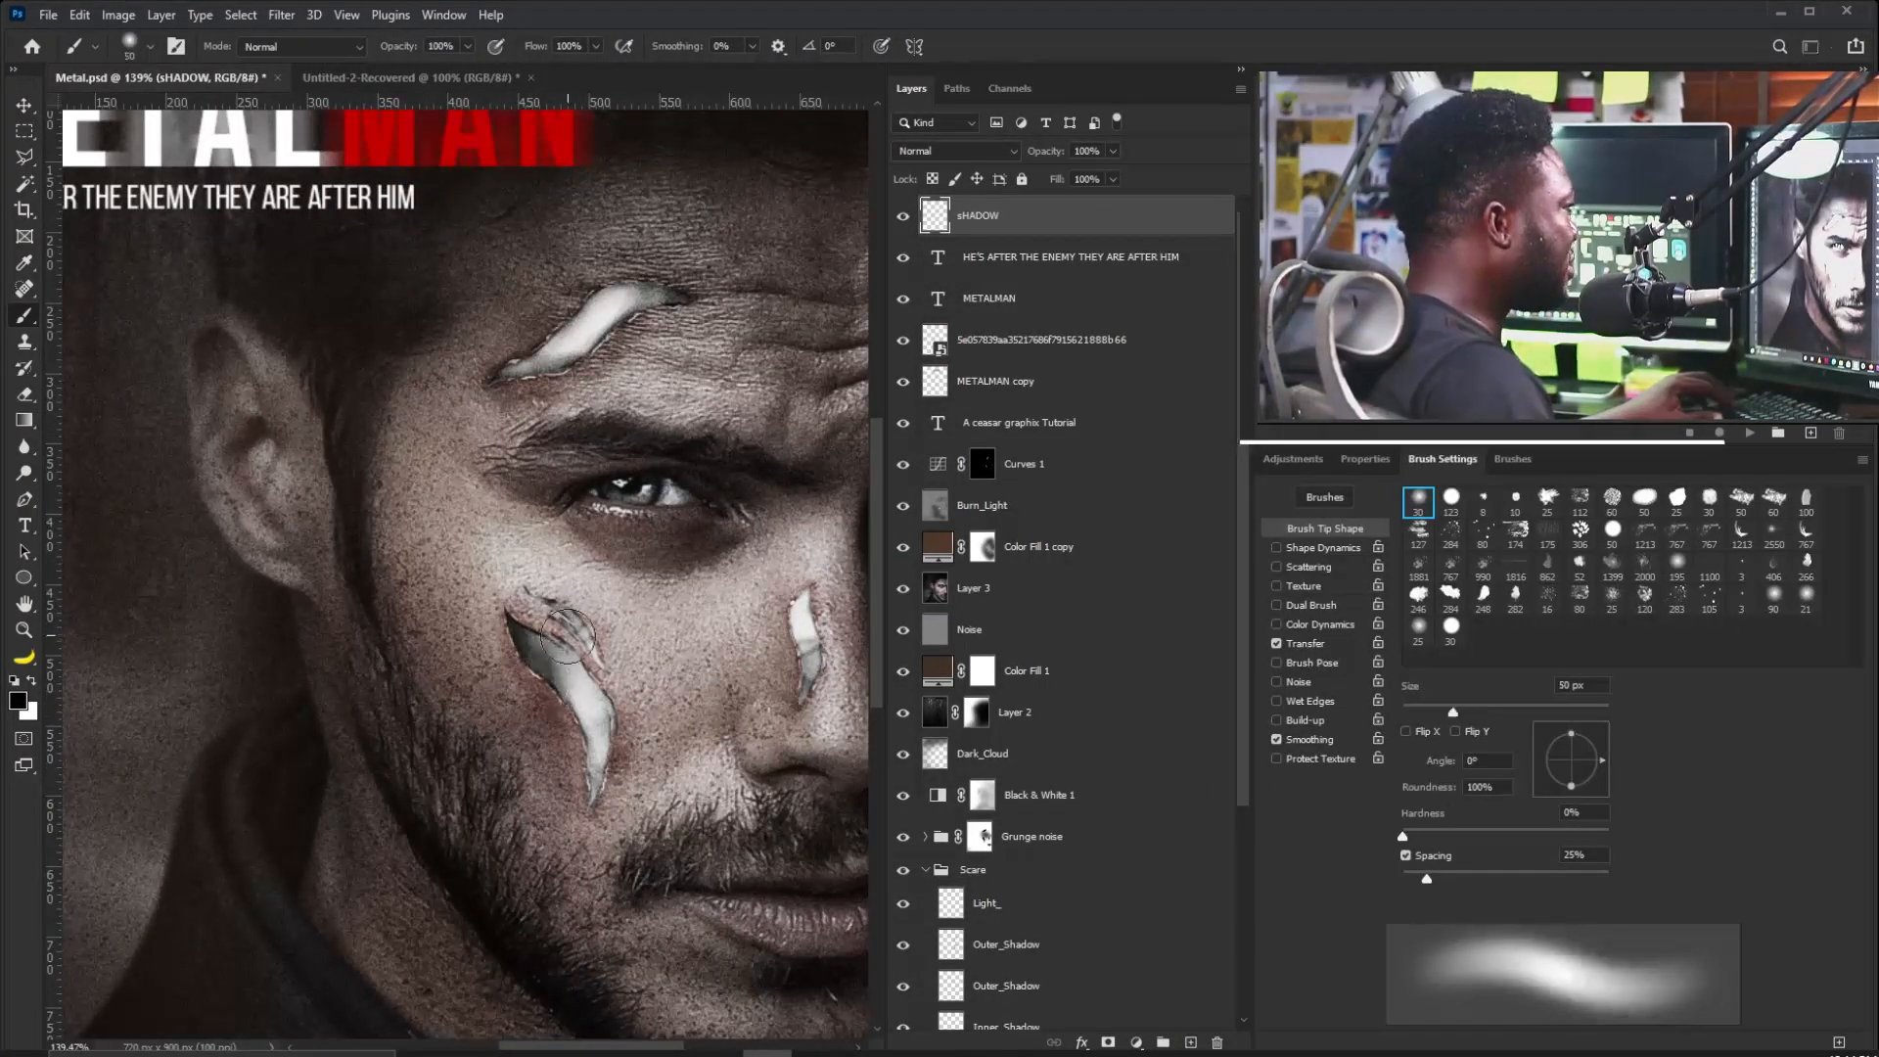
key(bracketright)
key(bracketright)
key(bracketright)
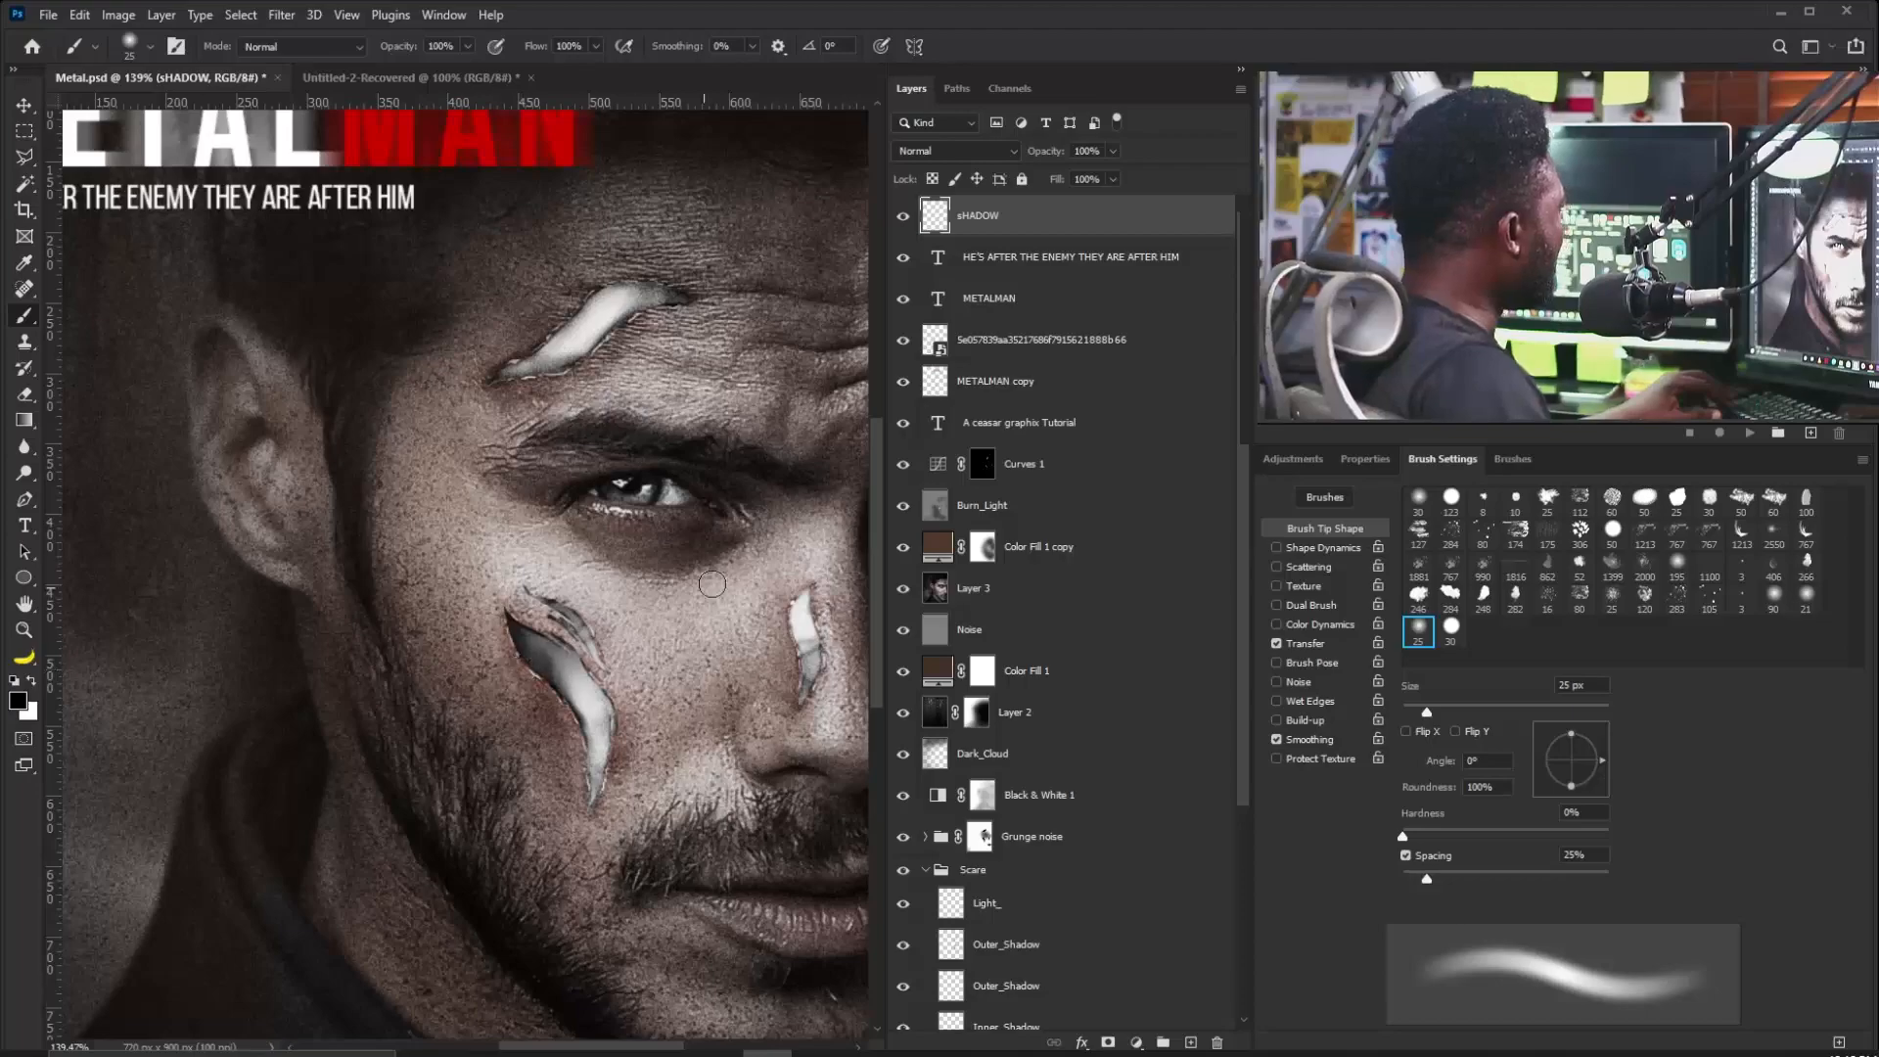
Shade the ends of the forehead and nose scars in black, varying the soft brush between 10 and 30 px.
drag(758, 630, 585, 686)
key(bracketleft)
key(bracketleft)
key(bracketleft)
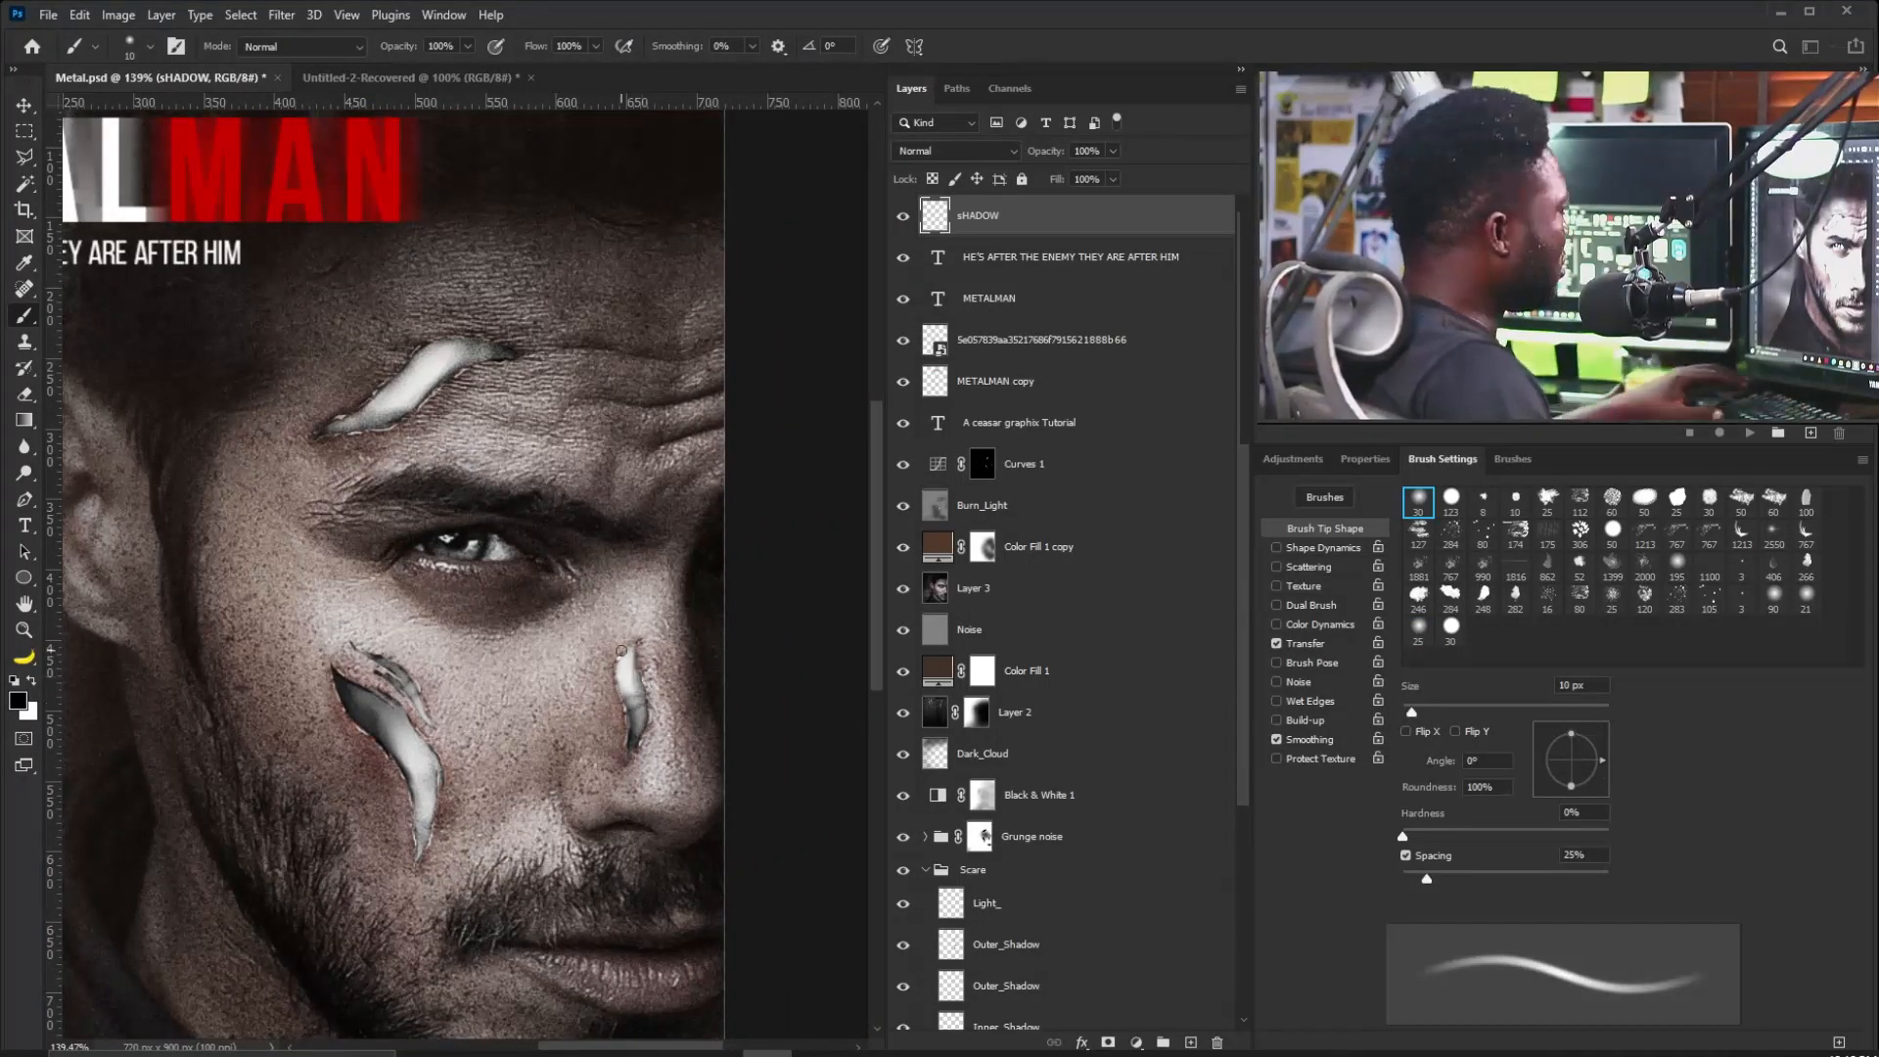
key(bracketright)
key(bracketright)
key(bracketright)
key(bracketright)
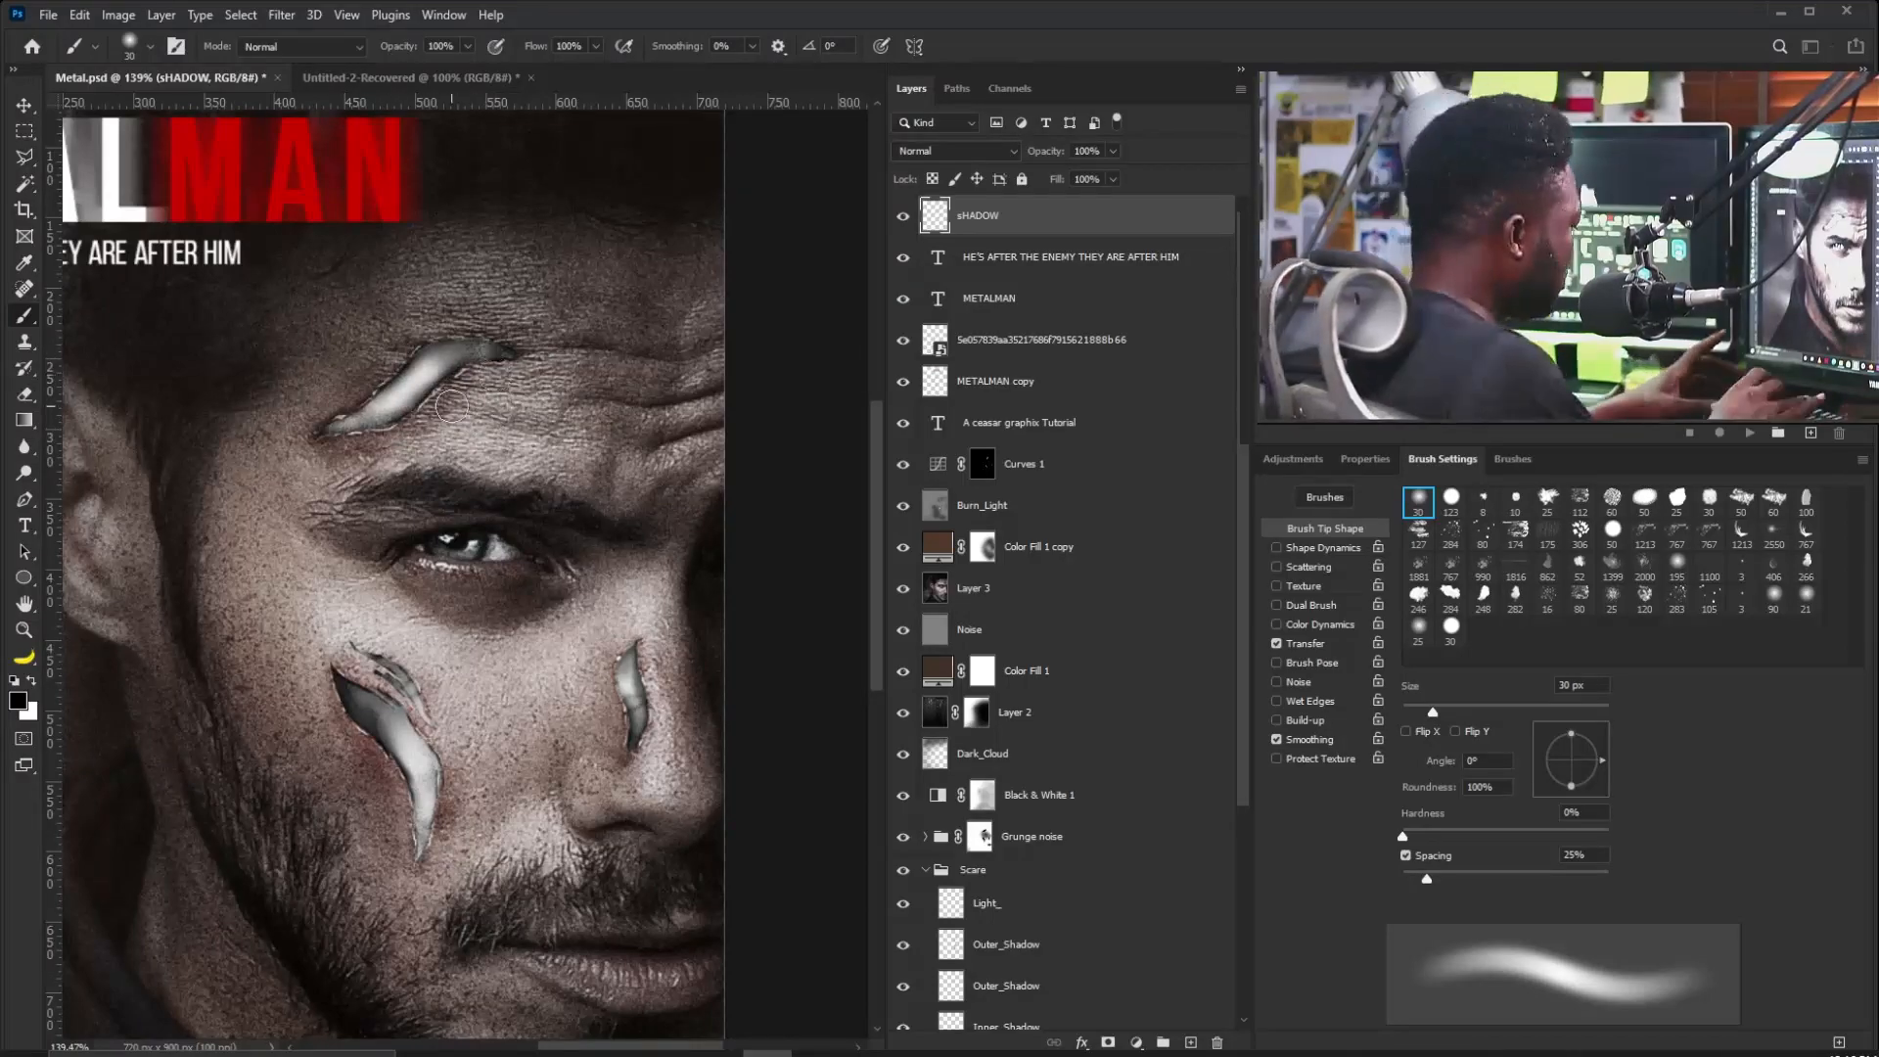
Erase excess shadow from the cheek scar, reducing the eraser to 9 px.
key(e)
drag(361, 701, 400, 728)
key(bracketleft)
key(bracketleft)
key(bracketleft)
drag(608, 544, 499, 608)
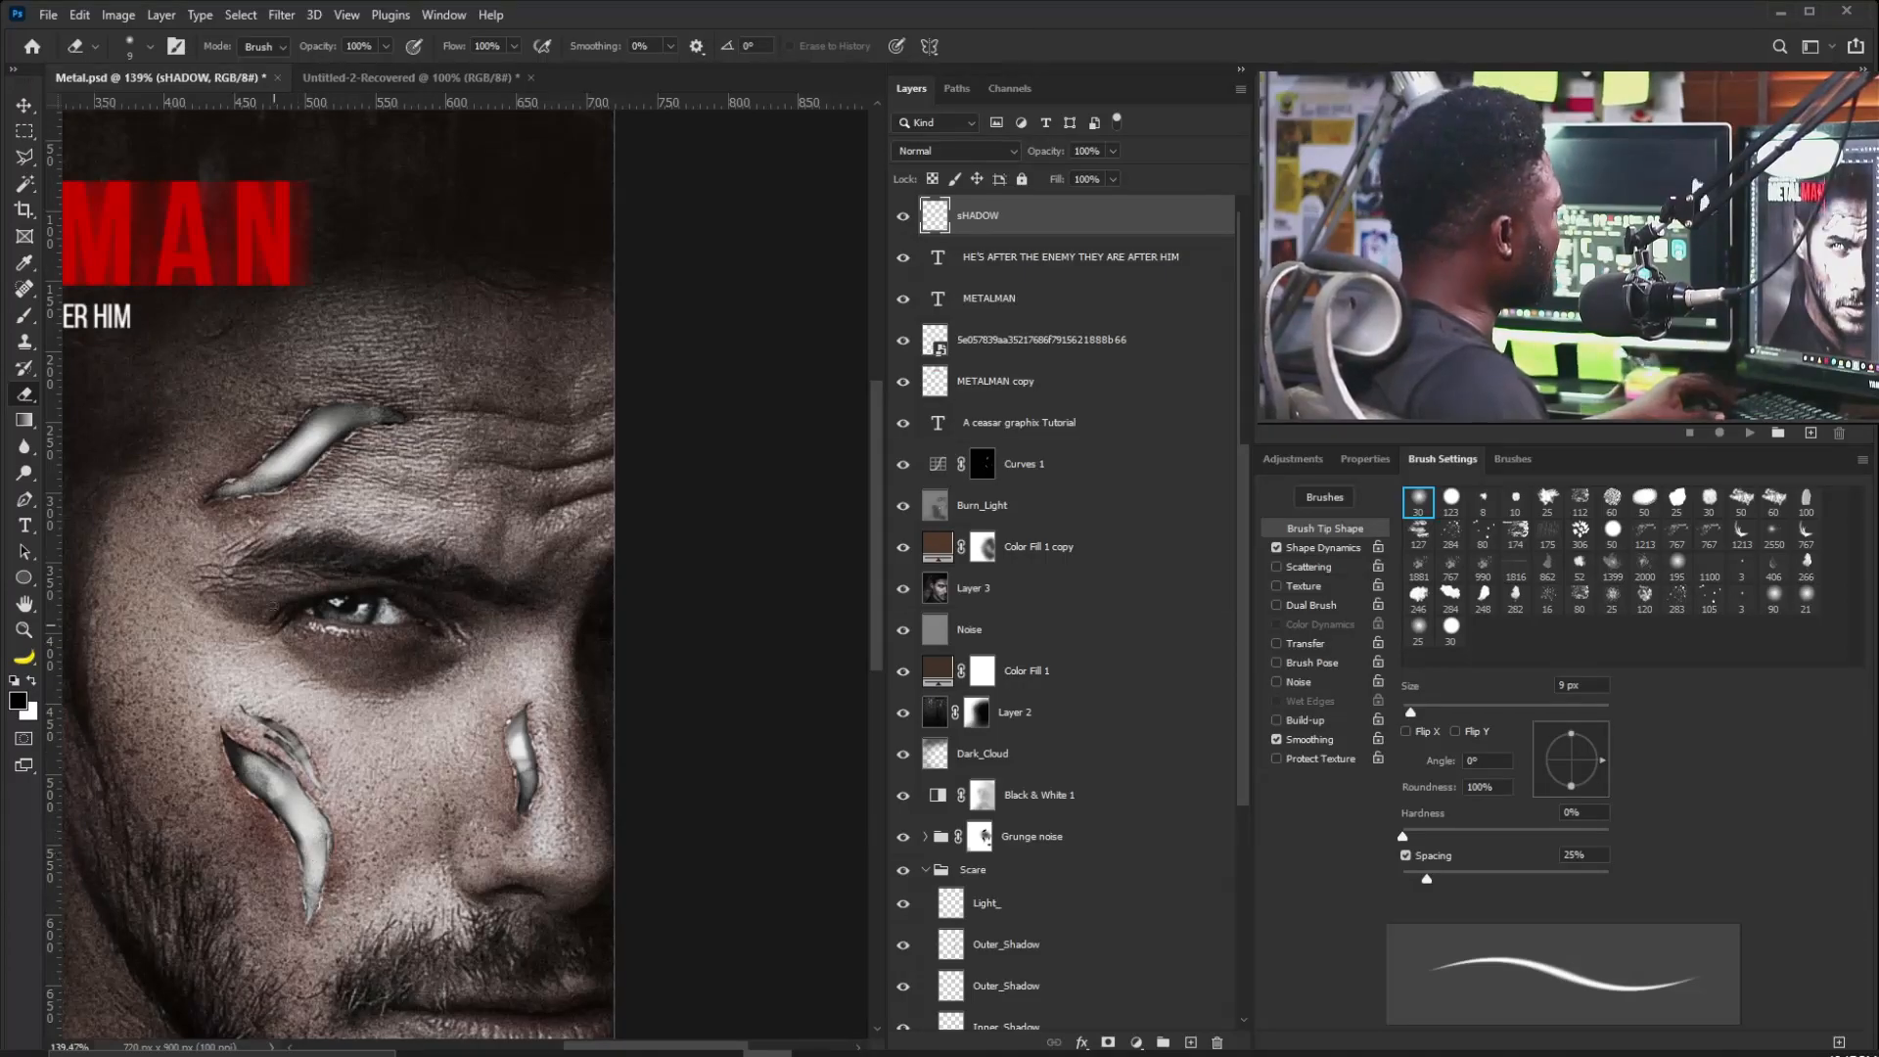
Disable Shape Dynamics and enable Transfer for the eraser, and clean up the shadow around the cheek and nose scars.
scroll(286, 758, up, 3)
drag(287, 758, 477, 693)
click(1276, 548)
click(1276, 644)
drag(787, 650, 459, 898)
scroll(473, 874, up, 1)
Touch up the scar shadows with the brush and lower the sHADOW layer's opacity to 86%.
key(b)
mouse_move(459, 898)
mouse_down()
mouse_move(496, 791)
mouse_move(785, 605)
mouse_up()
scroll(785, 605, down, 3)
click(1113, 150)
drag(1115, 174, 1100, 176)
Add a new layer named Light above the sHADOW layer.
key(ctrl+shift+n)
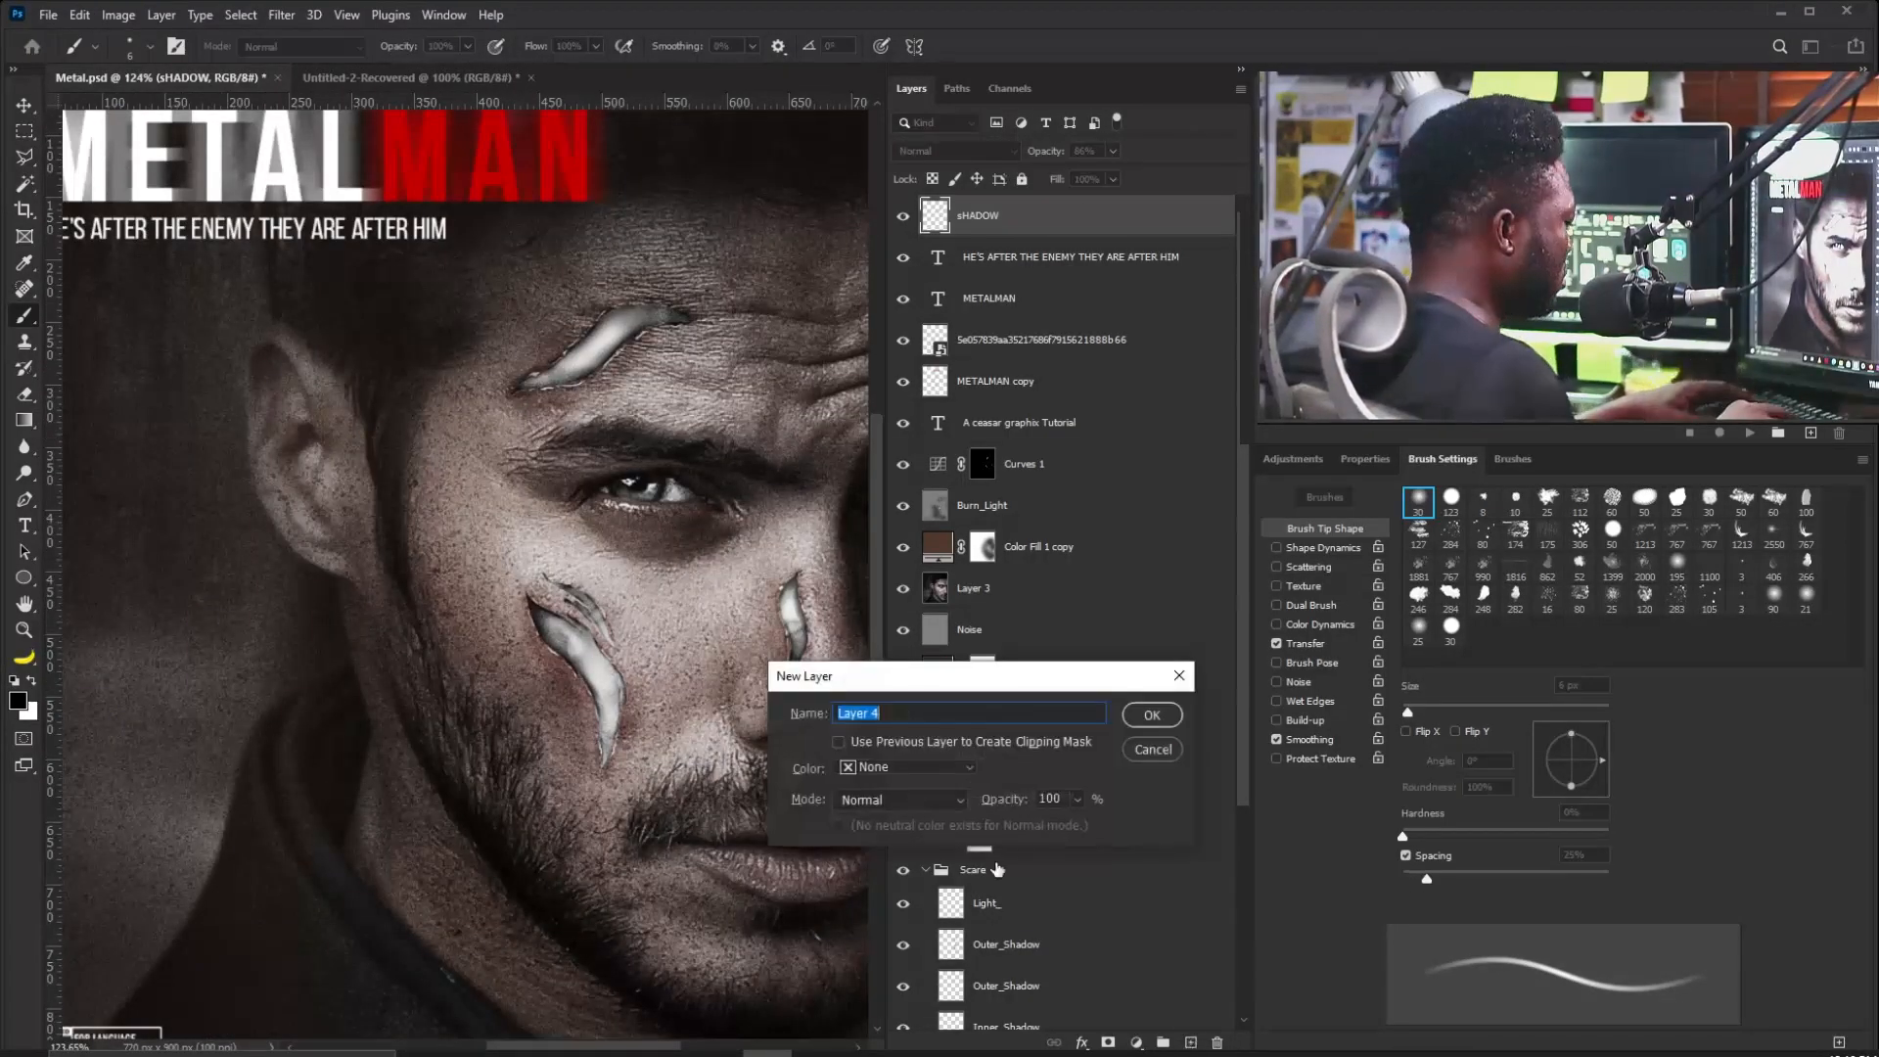
text(Light)
key(Return)
Paint white highlights on the forehead, cheek and nose scars with a soft brush of about 10 px.
key(x)
key(bracketright)
key(bracketright)
key(bracketright)
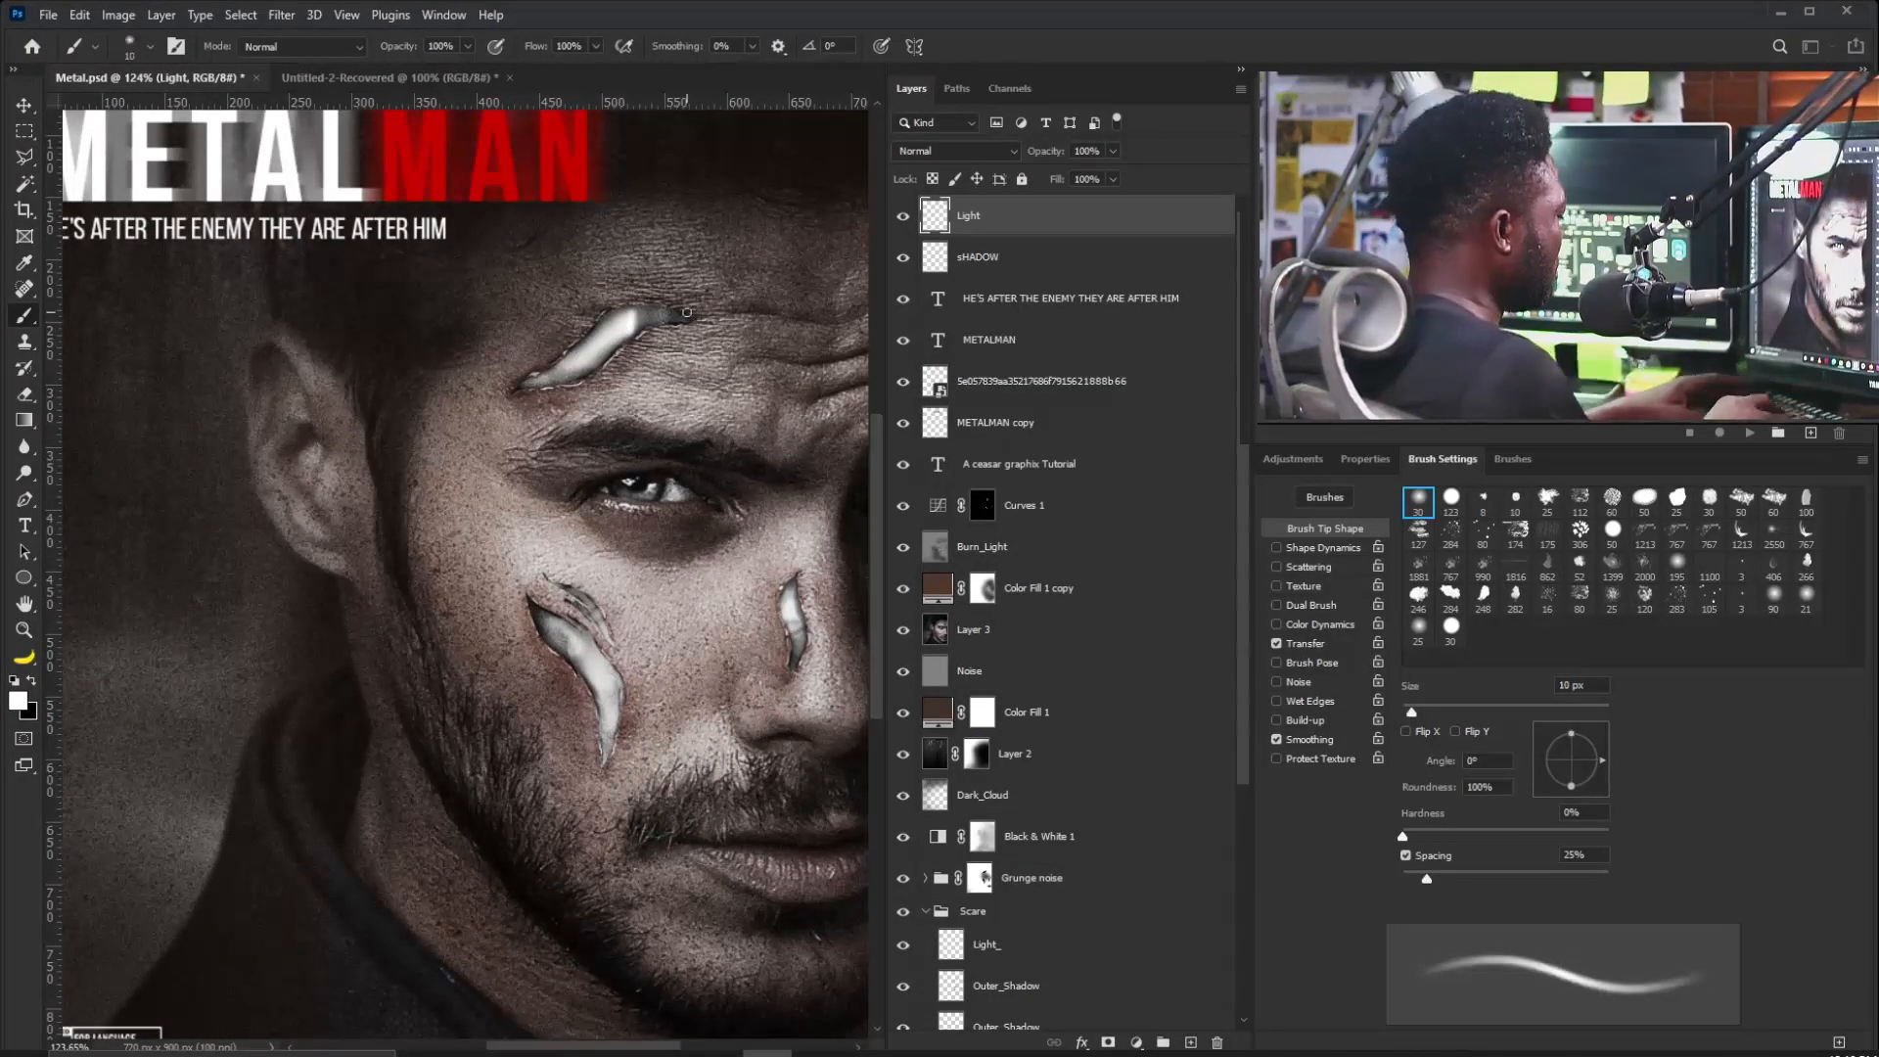
drag(636, 315, 685, 318)
key(bracketright)
key(bracketright)
key(bracketright)
key(bracketleft)
key(bracketleft)
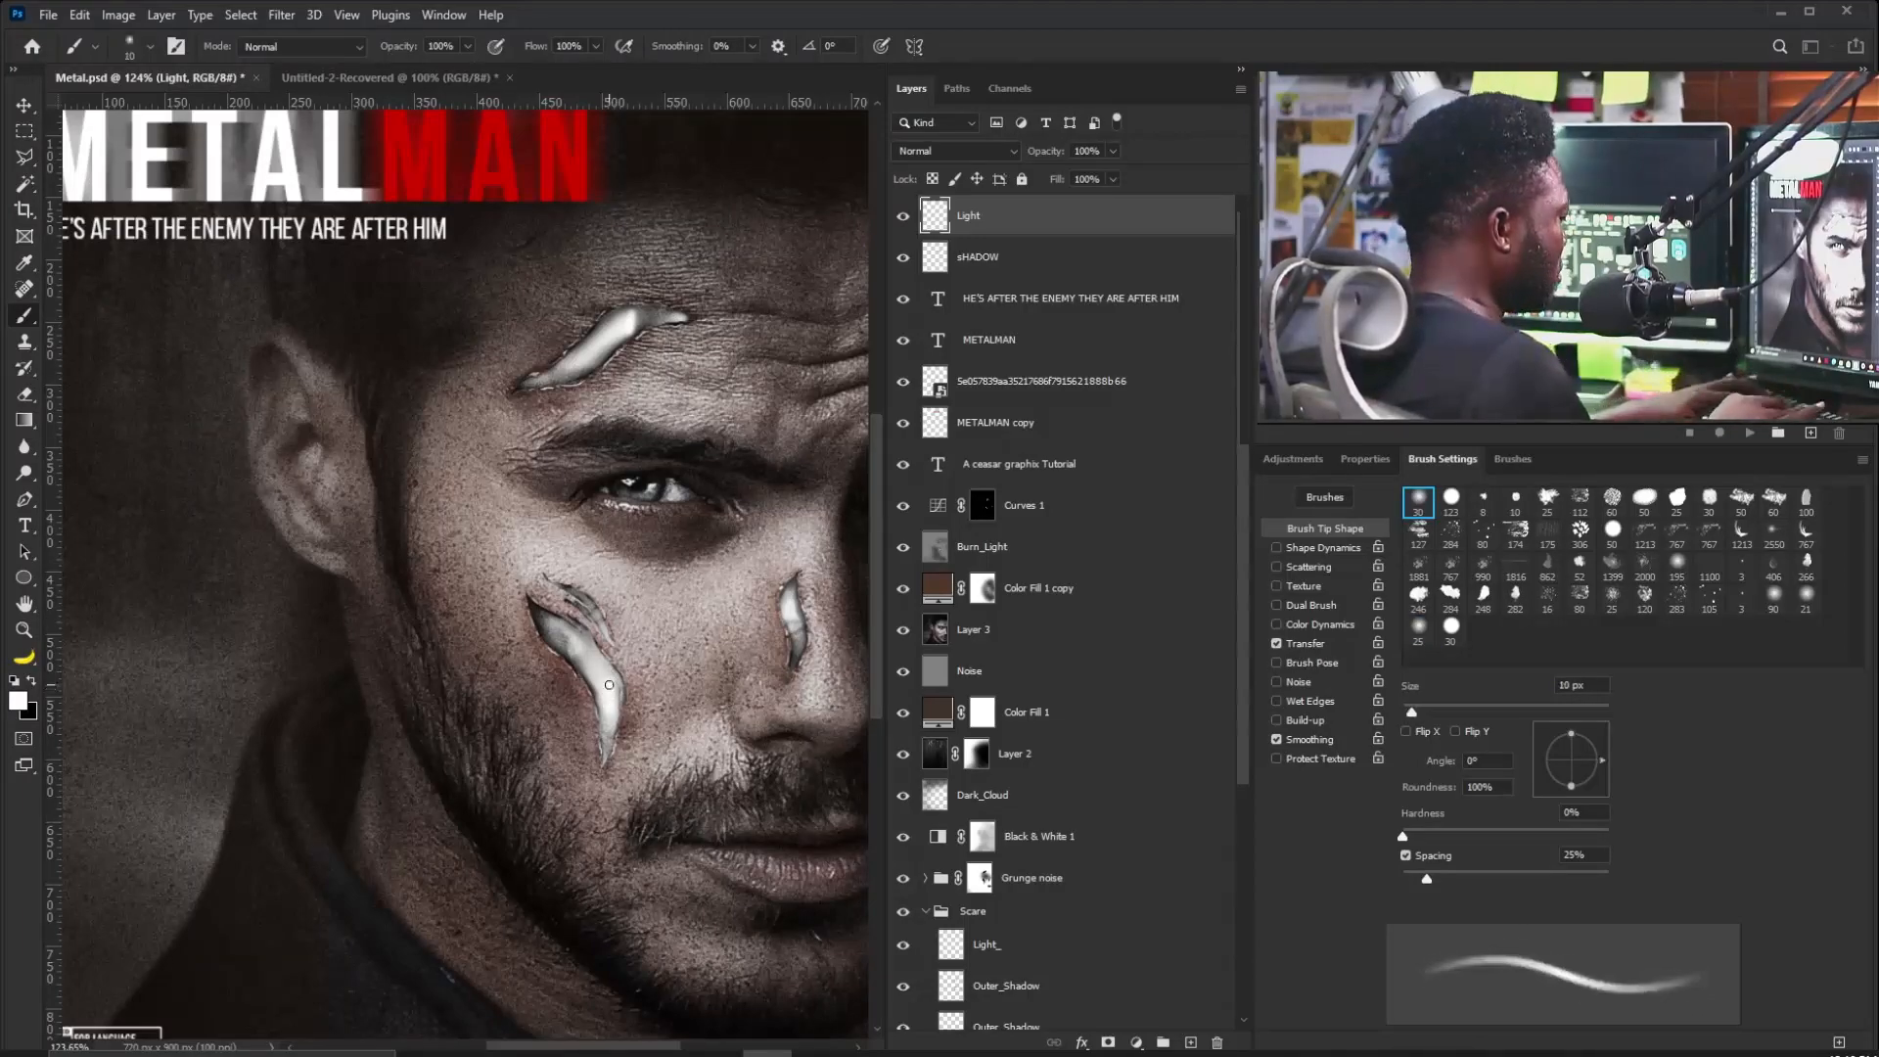
drag(798, 636, 798, 654)
Refine the white scar highlights on the Light layer with a smaller, then a larger soft brush.
key(bracketleft)
key(bracketleft)
key(bracketleft)
key(bracketleft)
drag(624, 338, 508, 480)
key(bracketright)
key(bracketright)
key(bracketright)
mouse_move(491, 590)
mouse_down()
mouse_move(458, 519)
mouse_move(494, 529)
mouse_up()
Add a new layer named Shadow in Overlay mode directly below the Light layer, with black as the foreground colour.
key(x)
key(bracketright)
key(bracketright)
key(alt+bracketleft)
key(ctrl+shift+n)
click(949, 800)
click(858, 888)
key(Return)
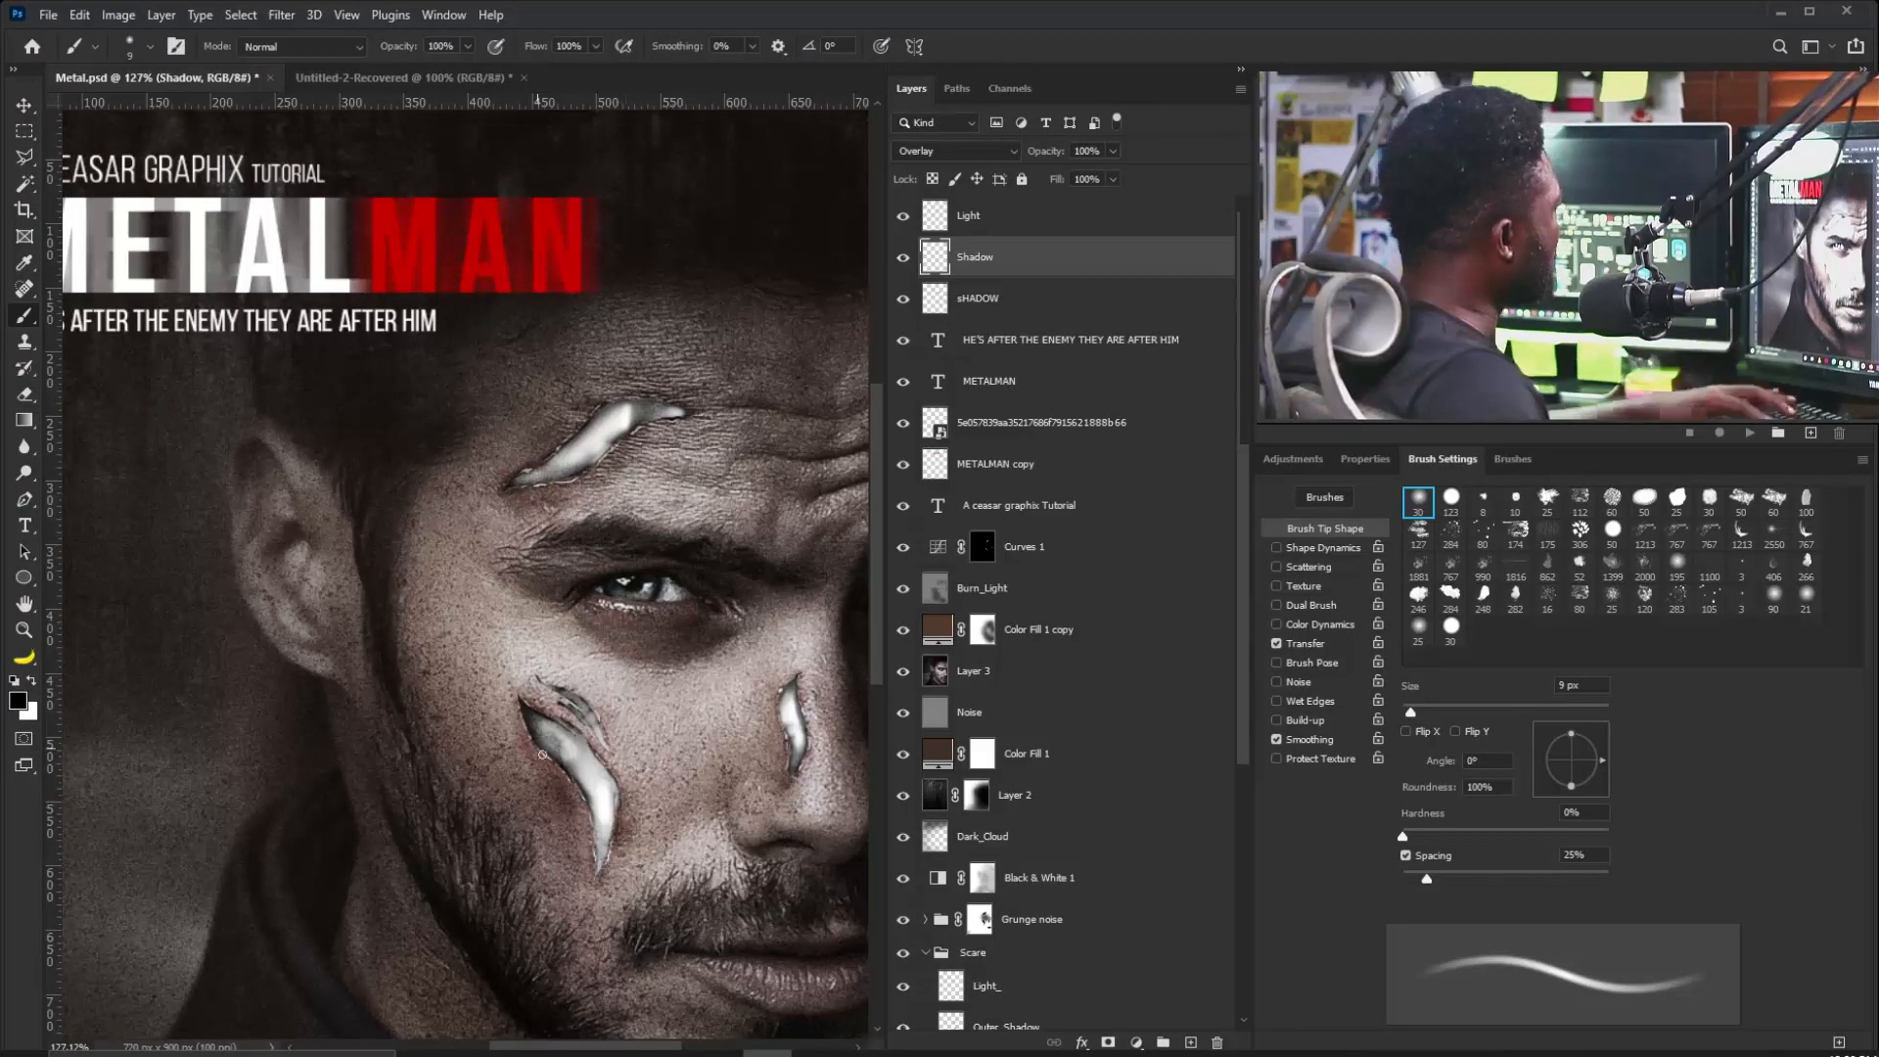
Paint thin white edge highlights around the forehead scar on the Light layer with a 3 px soft brush.
key(e)
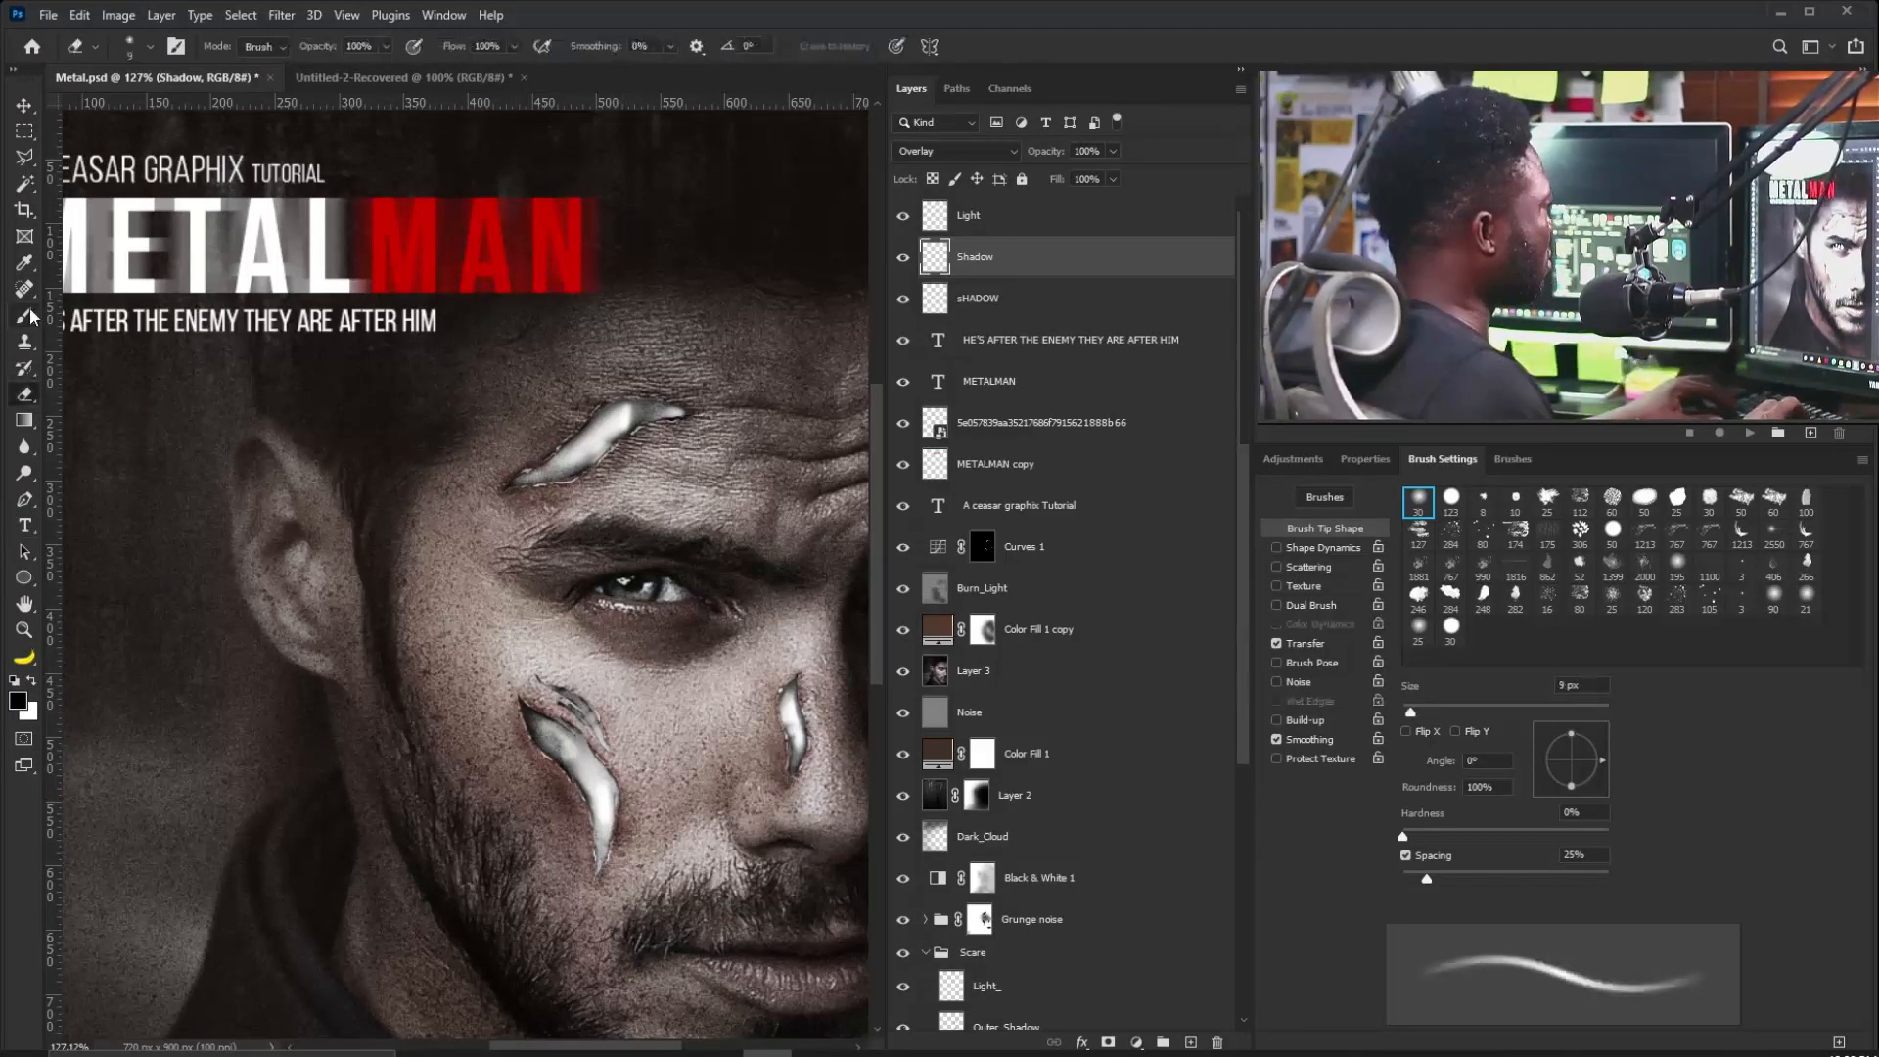
click(27, 316)
click(1066, 217)
key(x)
drag(530, 437, 675, 445)
key(bracketleft)
key(bracketleft)
key(bracketleft)
key(bracketleft)
key(bracketleft)
key(bracketleft)
key(bracketleft)
key(bracketleft)
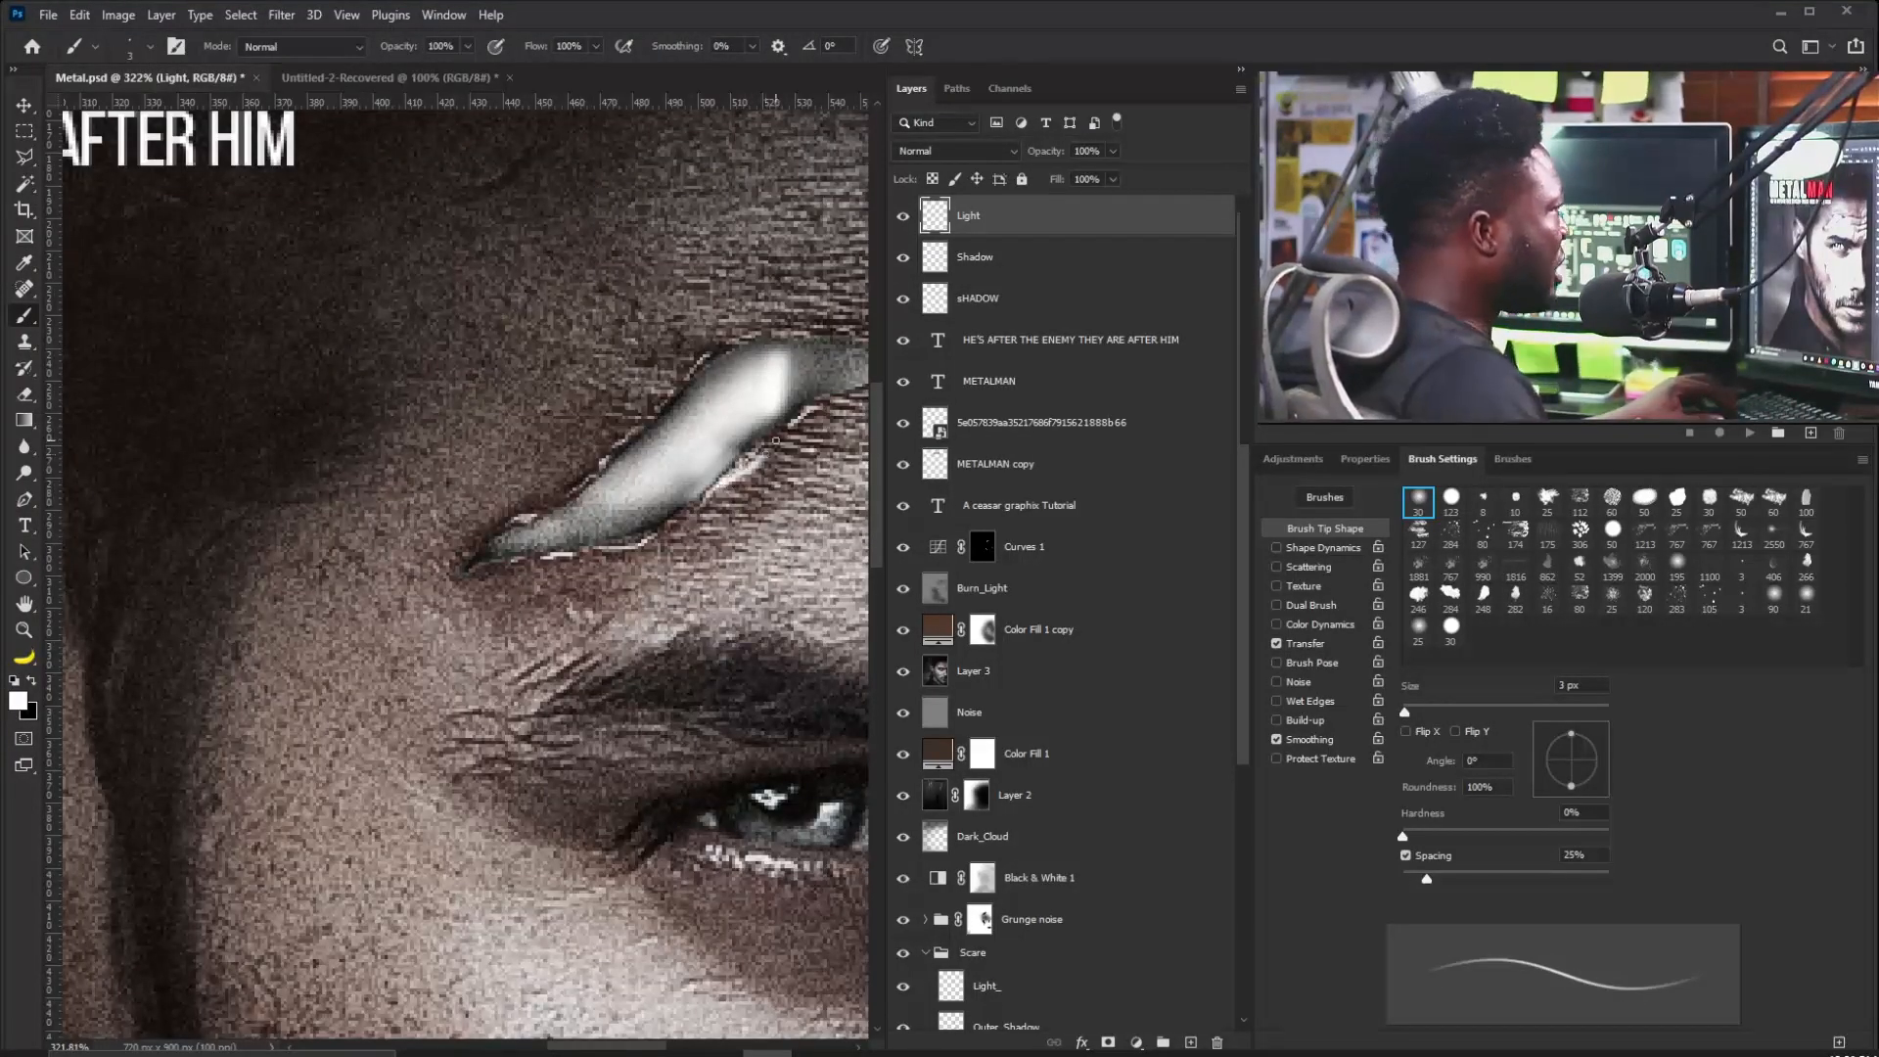
drag(764, 558, 620, 557)
Add white edge highlights to the cheek scar, using 8 px and 4 px soft brushes.
key(bracketright)
key(bracketright)
key(bracketright)
key(bracketright)
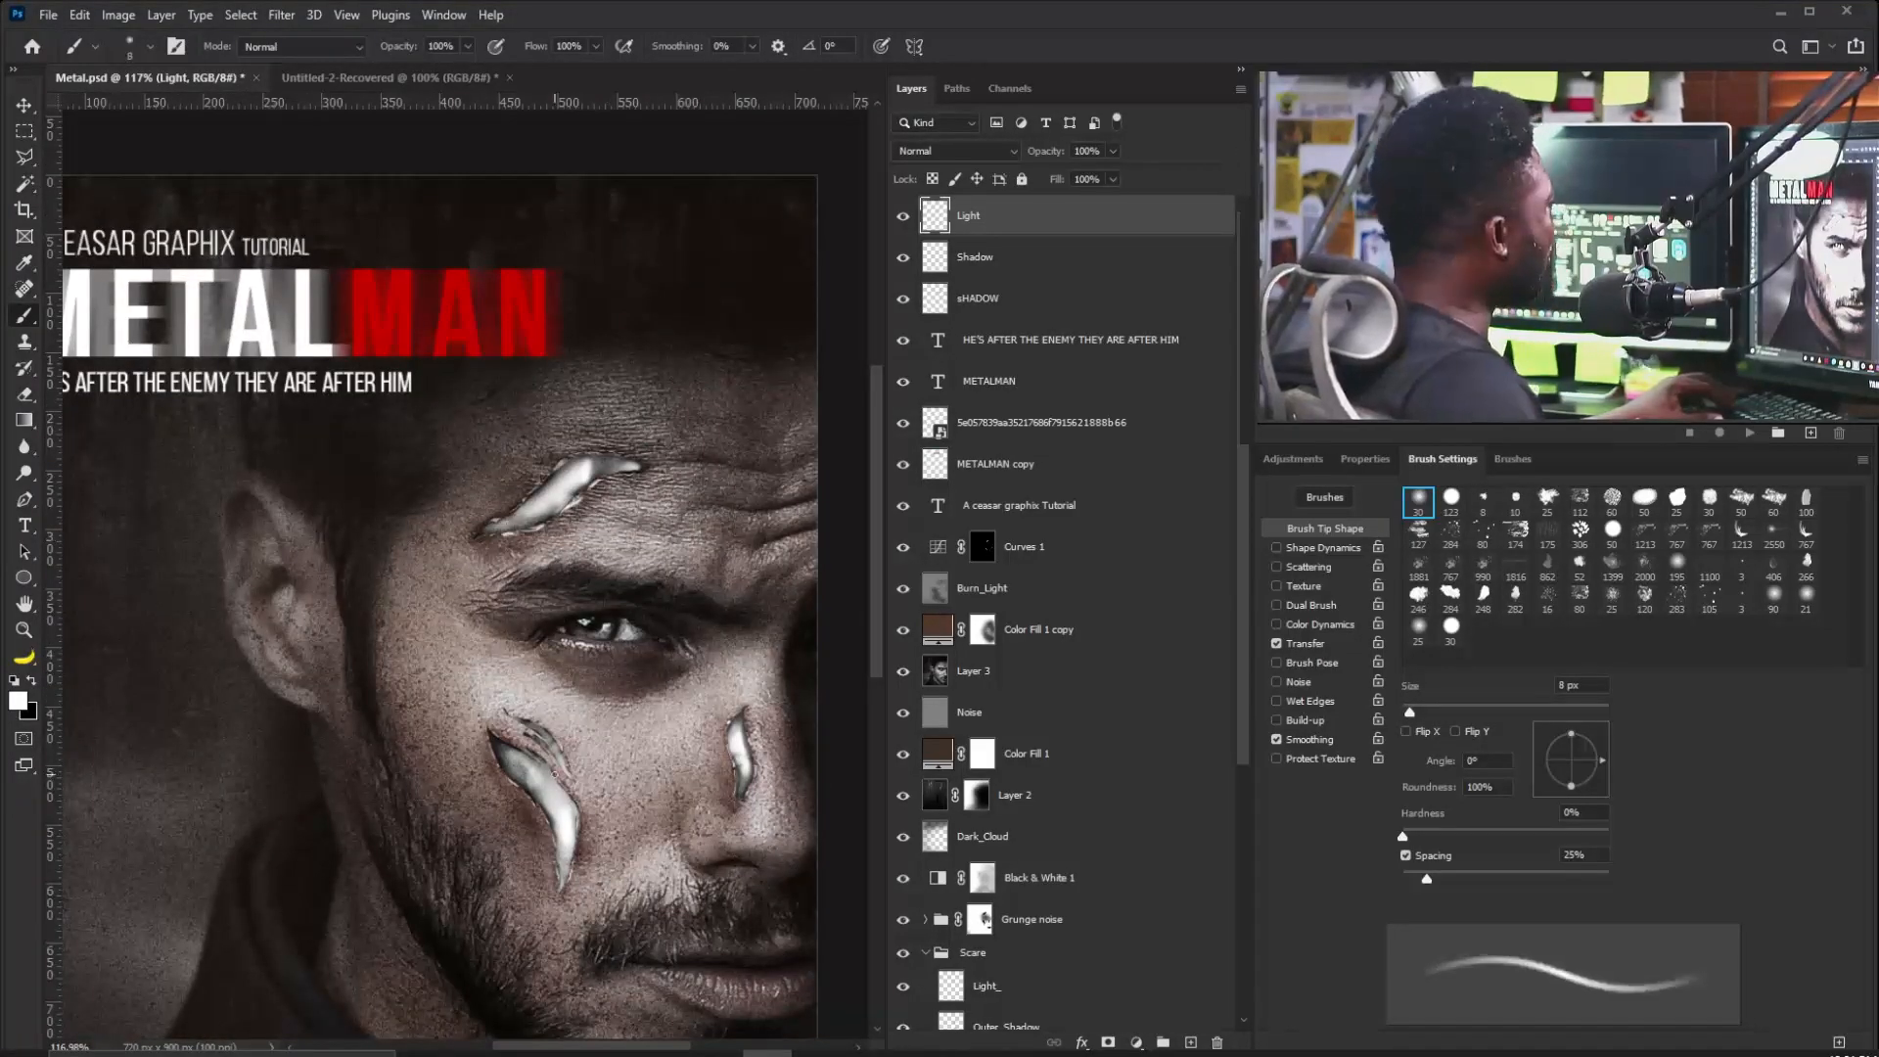
key(bracketleft)
key(bracketleft)
key(bracketleft)
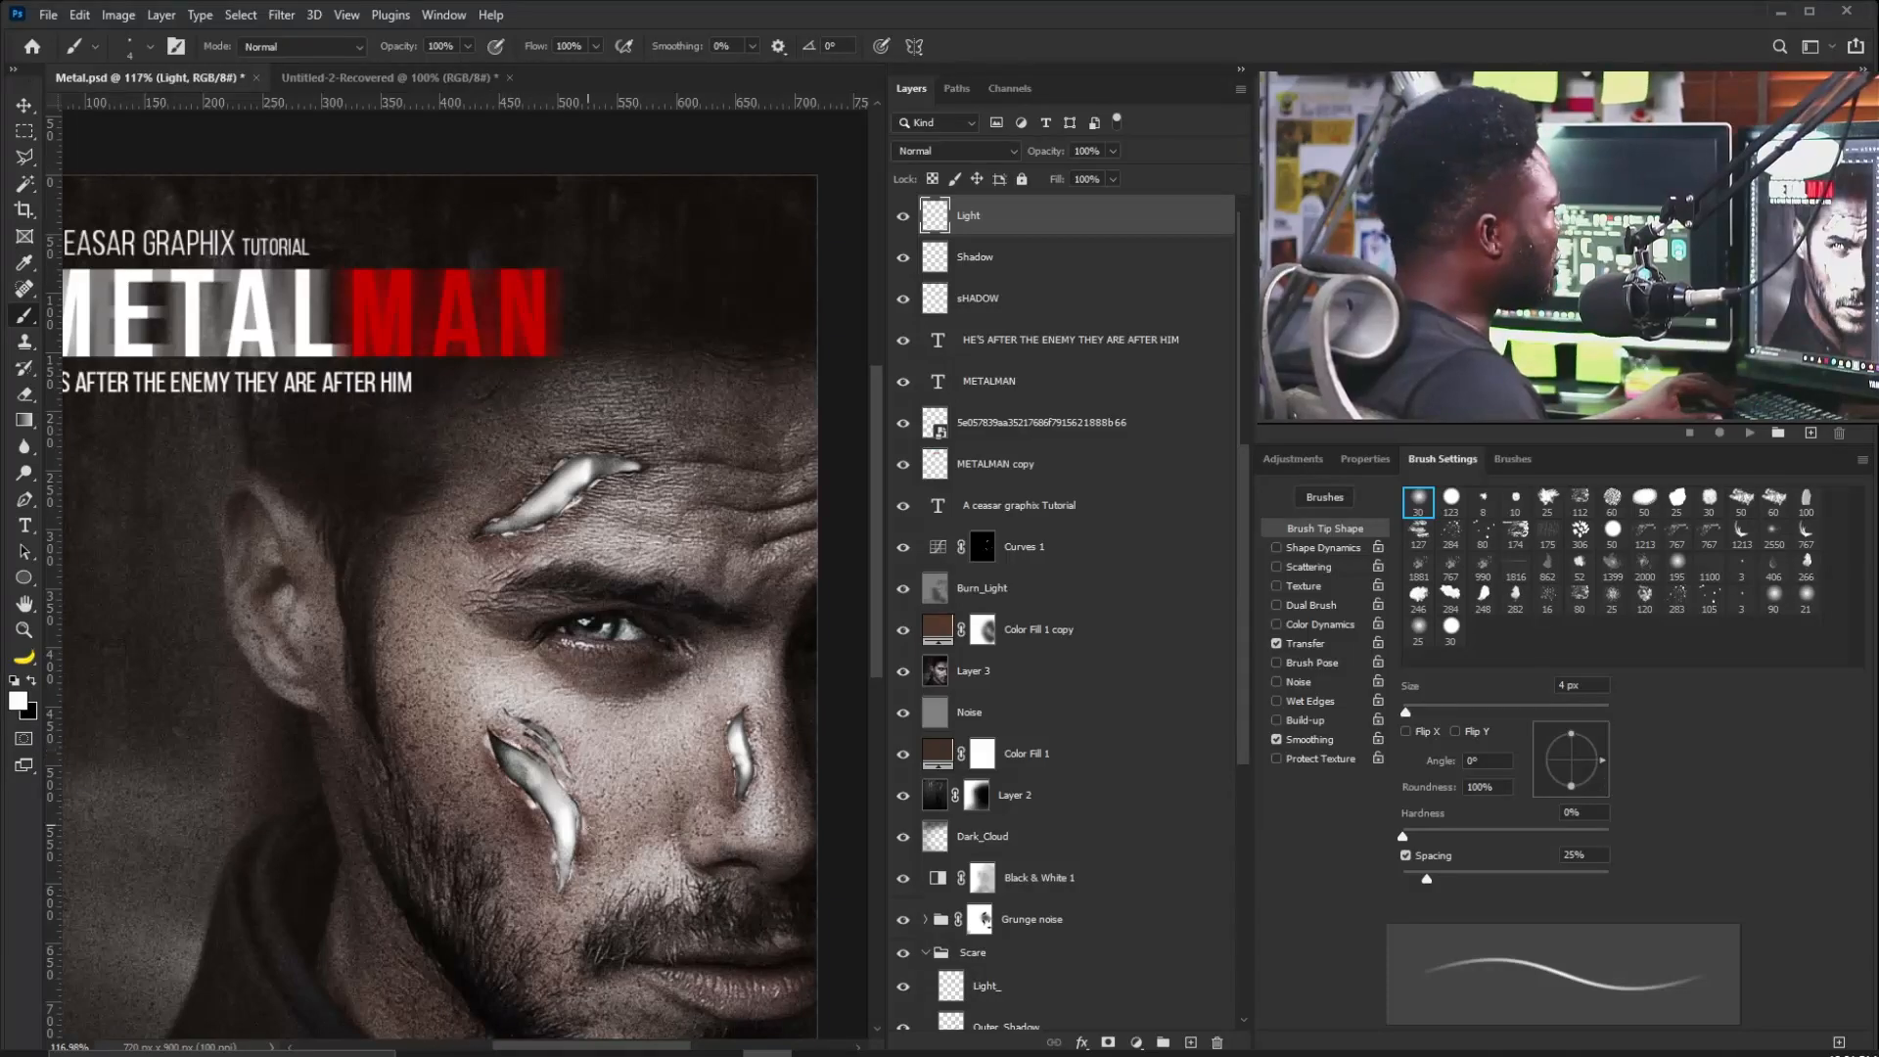
Finish the white edge highlights on the nose, cheek and forehead scars with 4 px and 6 px brushes, and show the whole poster.
key(e)
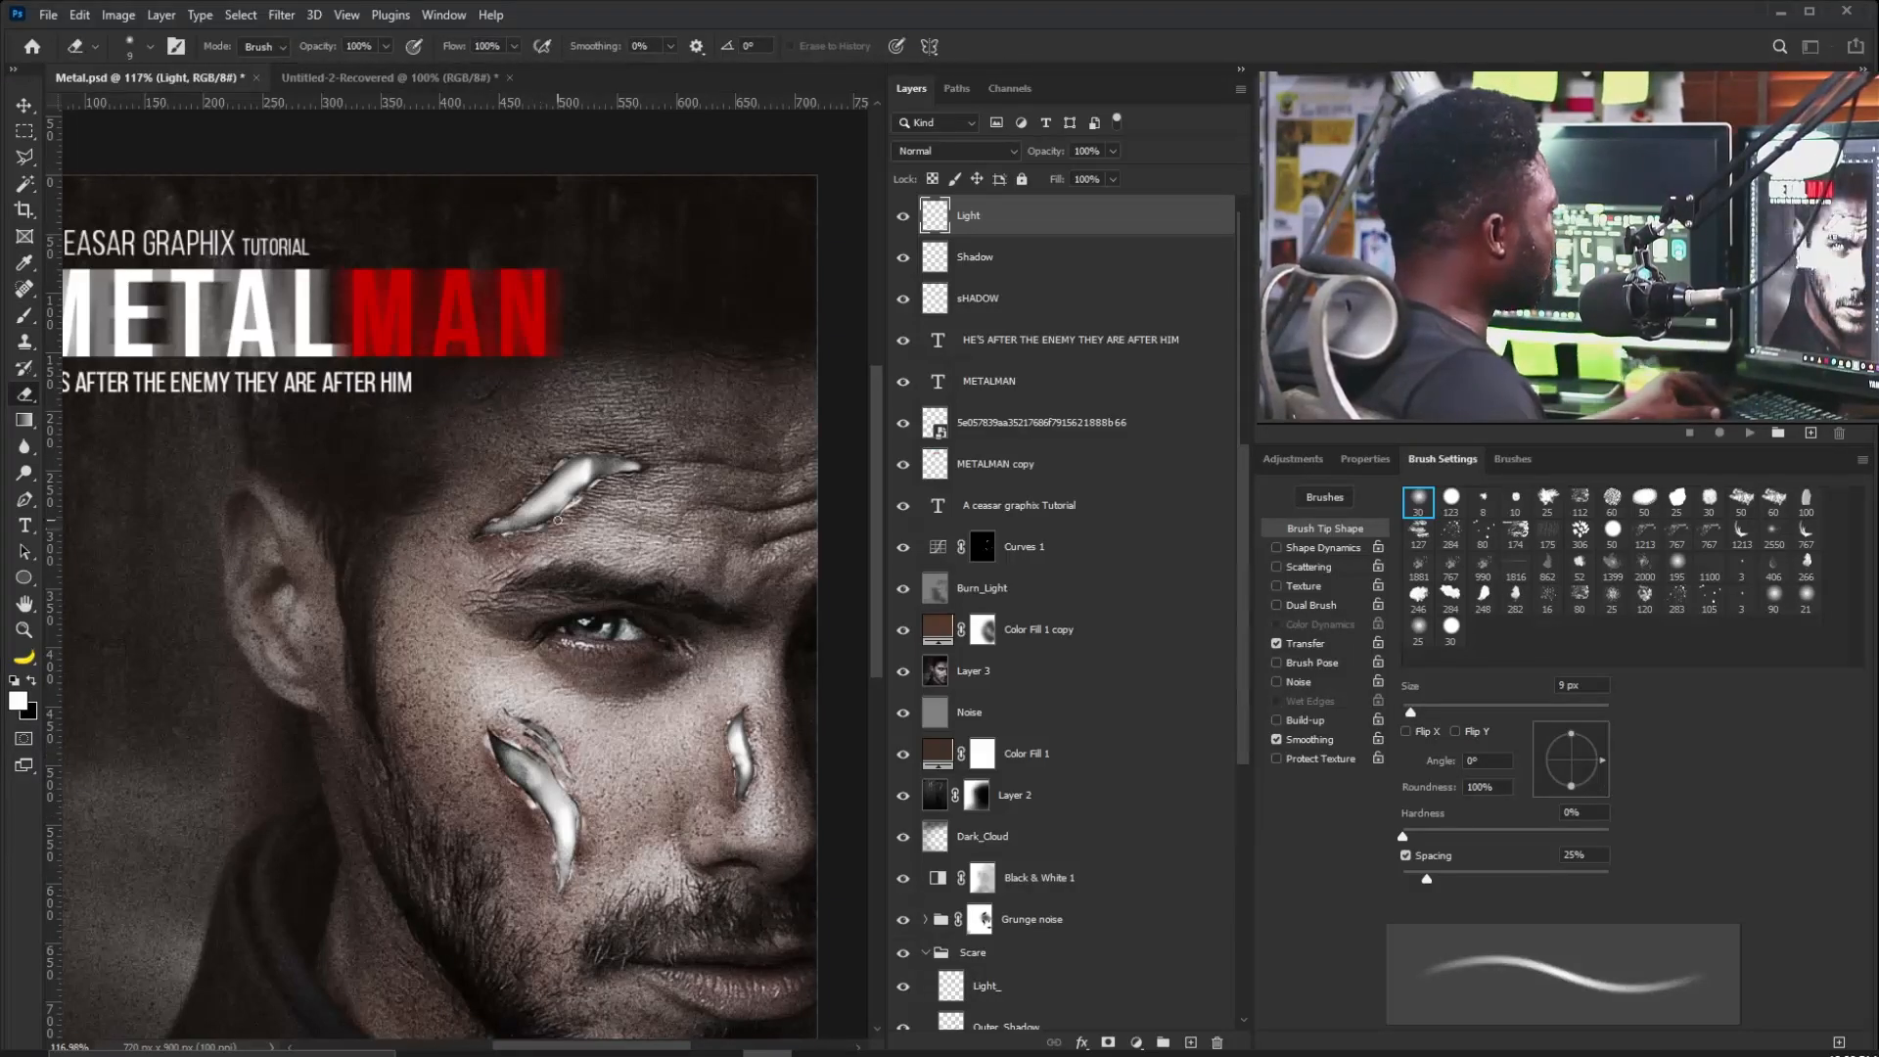
key(b)
scroll(754, 729, up, 5)
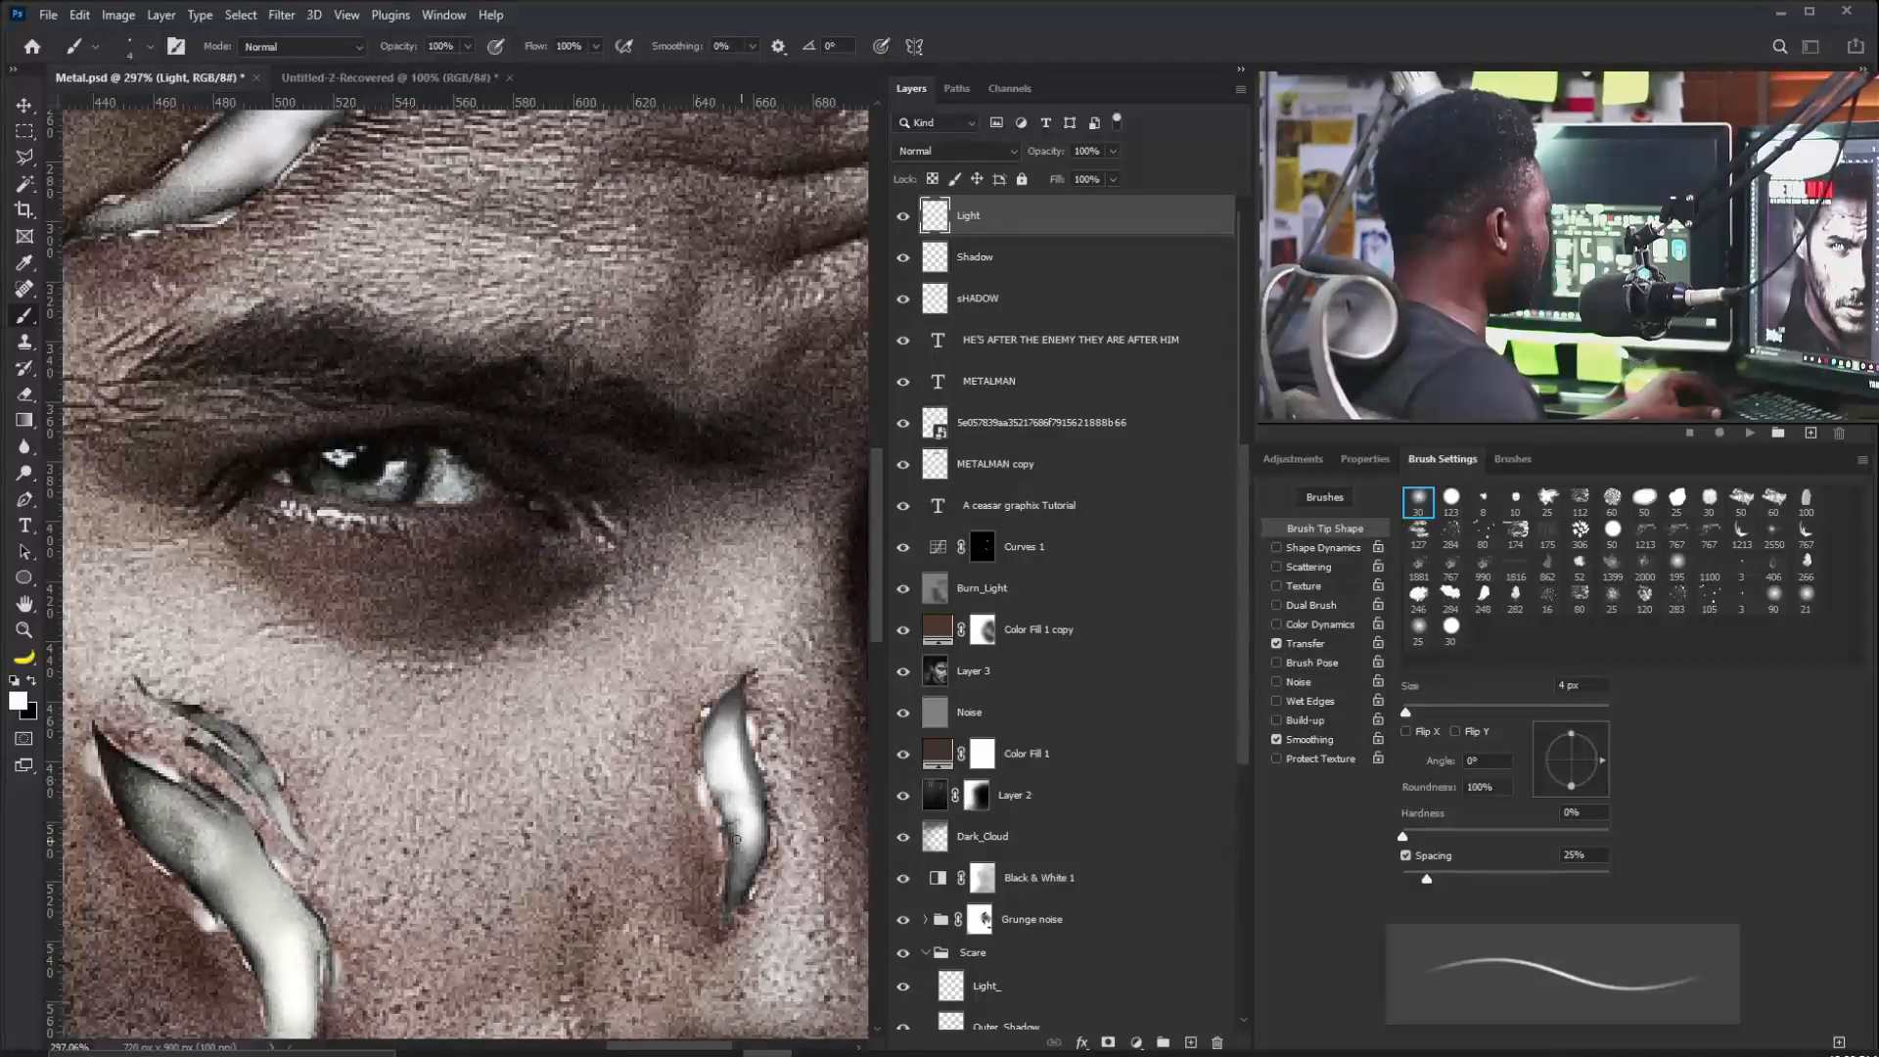
scroll(725, 691, down, 2)
key(bracketright)
key(bracketright)
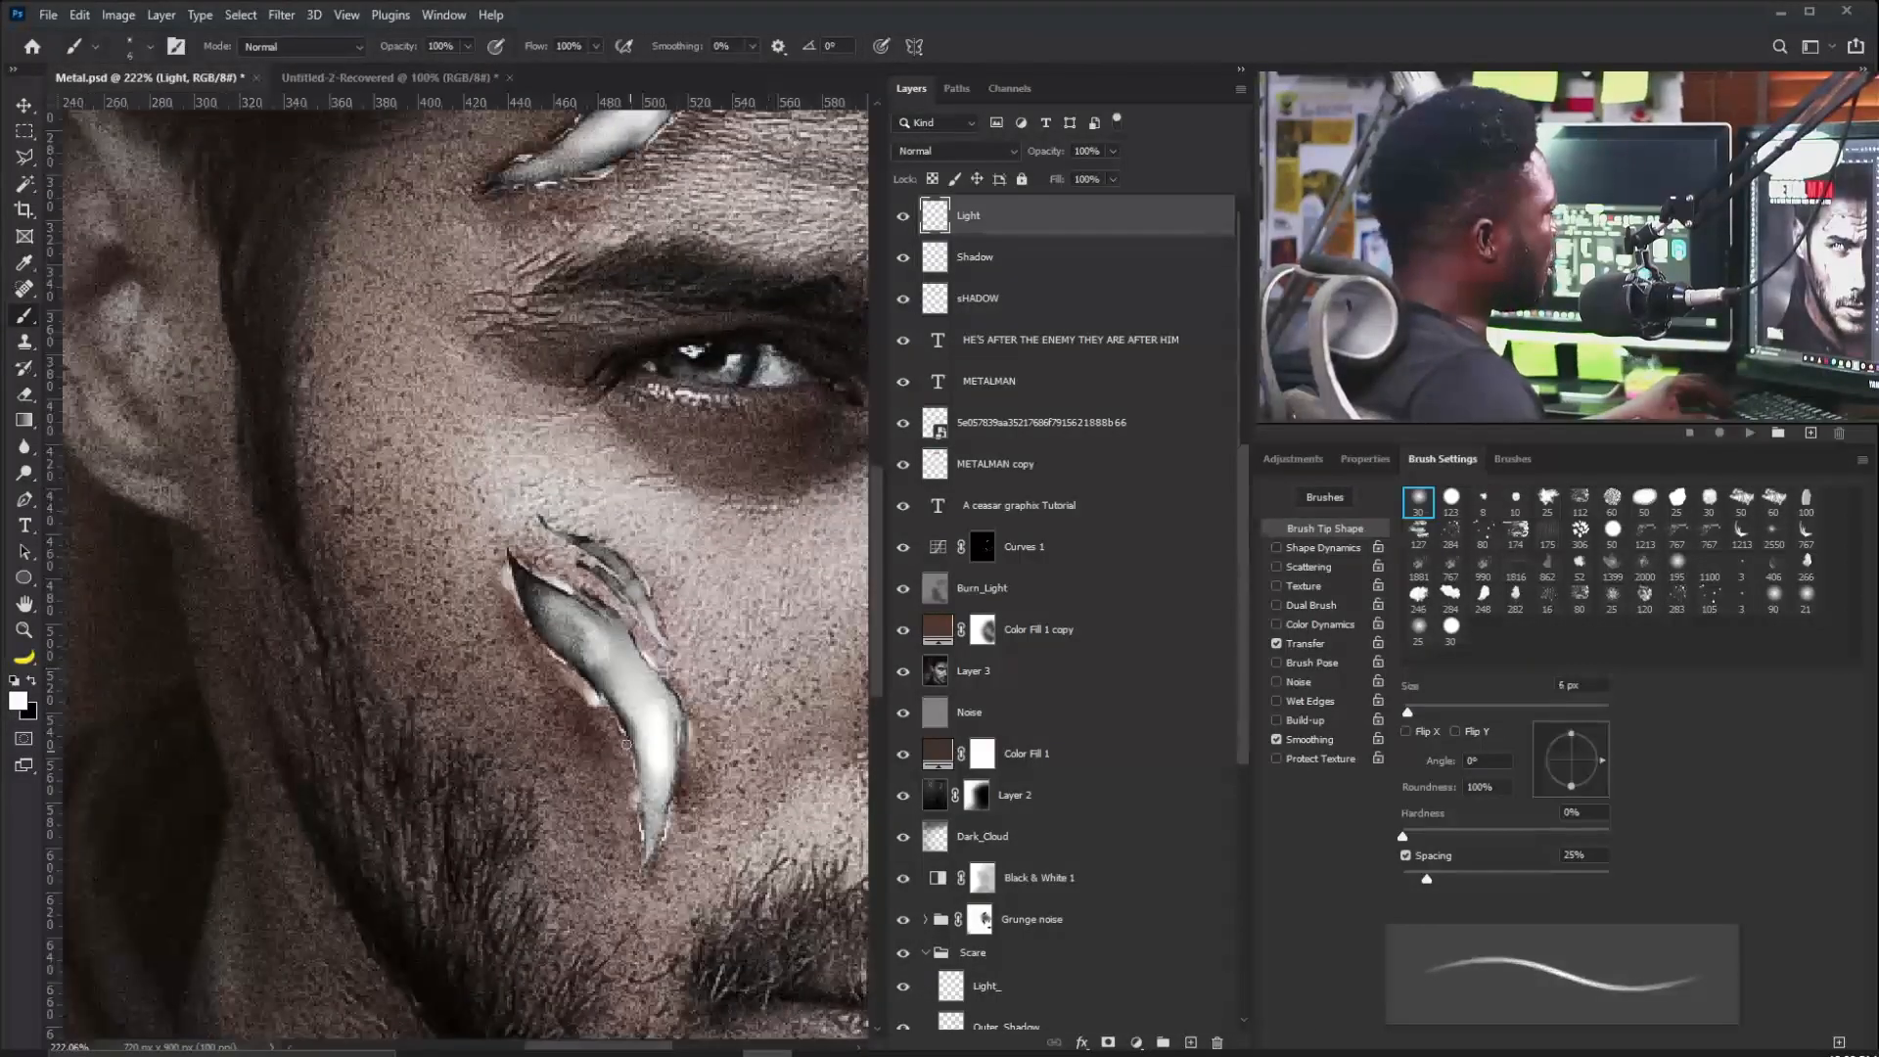
scroll(631, 563, down, 3)
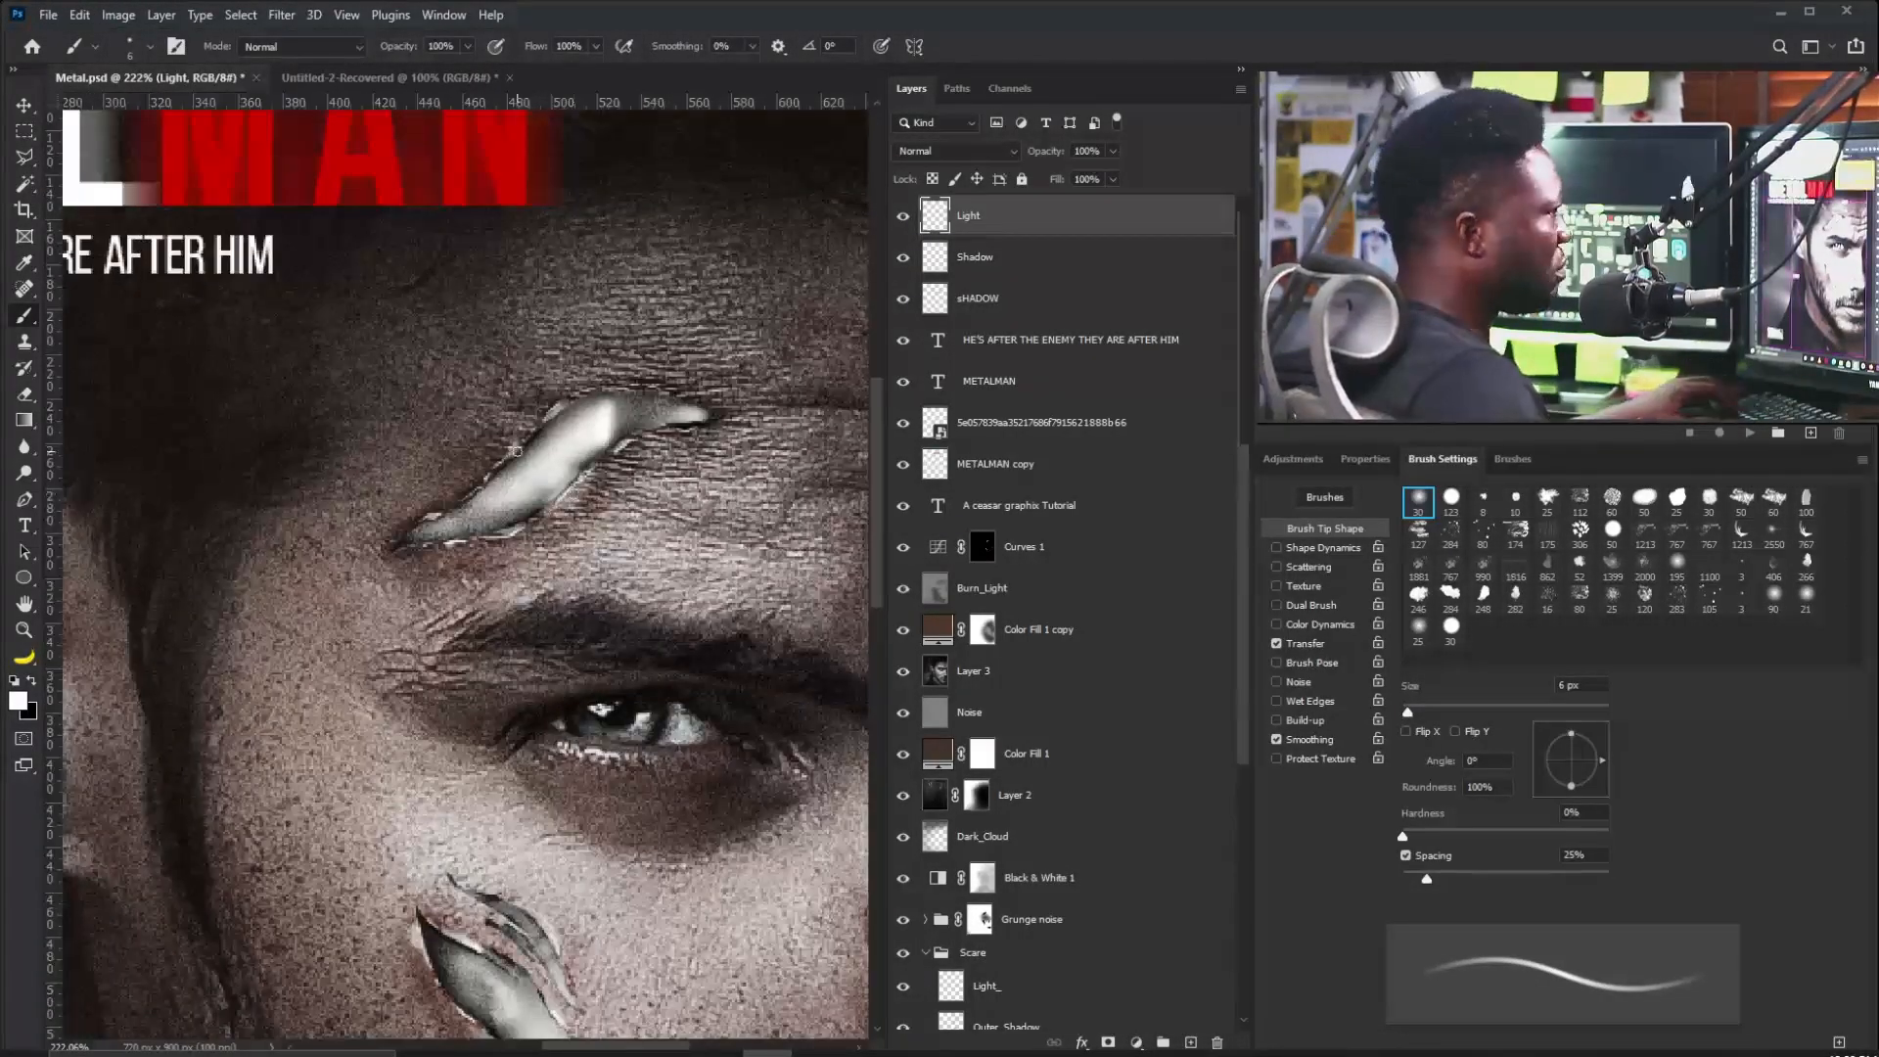
scroll(621, 689, down, 5)
key(ctrl+0)
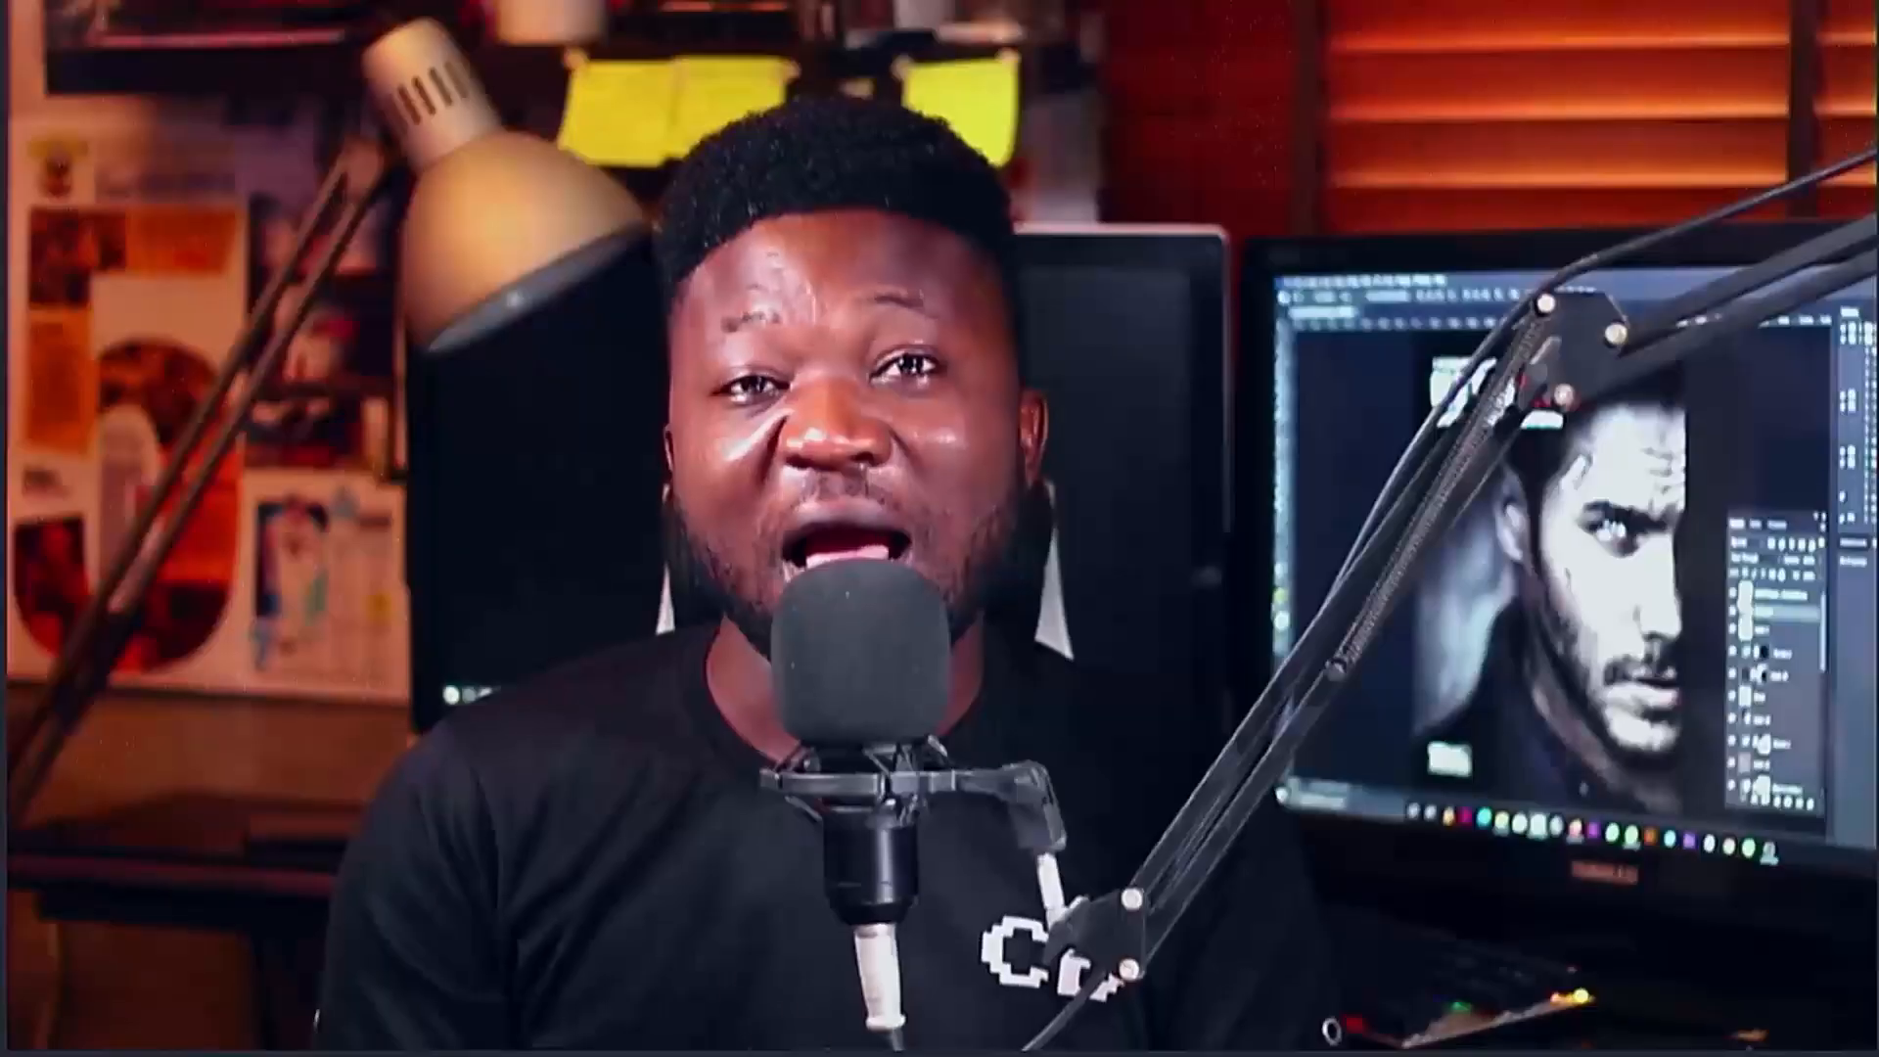